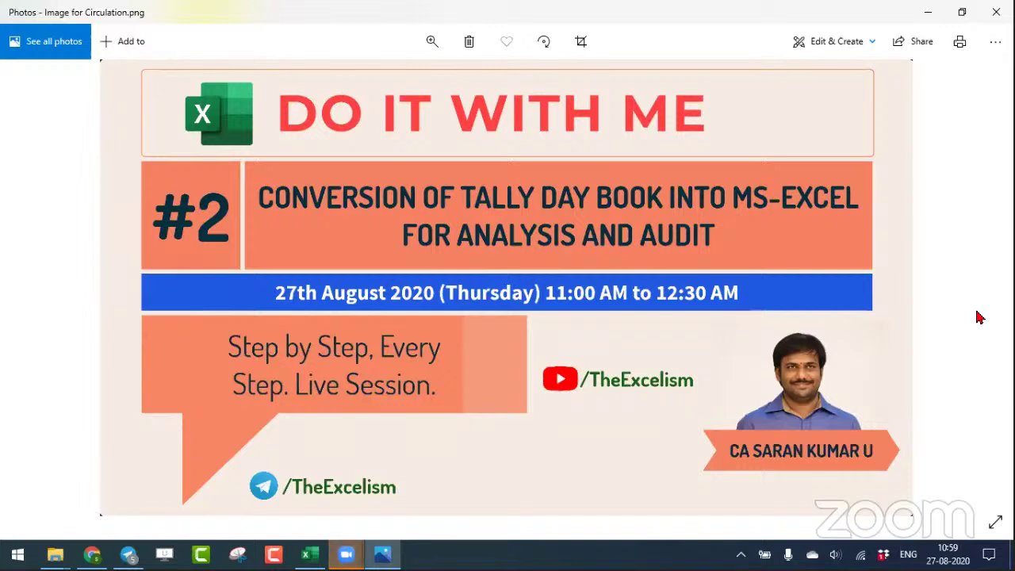
Zoom in and out on the session banner in Photos, then close it to return to File Explorer.
{"action": "key", "text": "alt+a"}
{"action": "key", "text": "alt+a"}
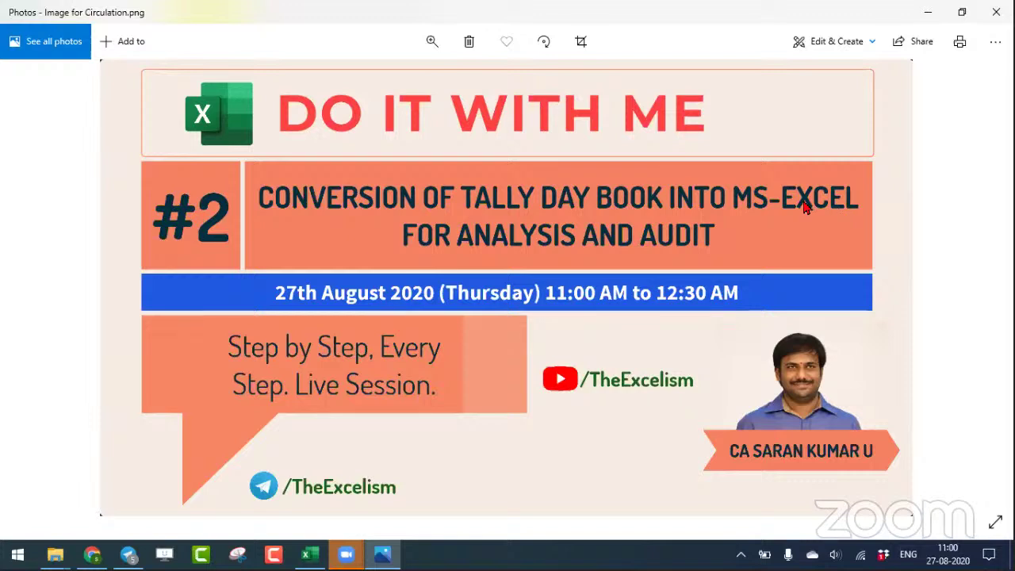
{"action": "scroll", "coordinate": [764, 204], "scroll_direction": "up", "scroll_amount": 1}
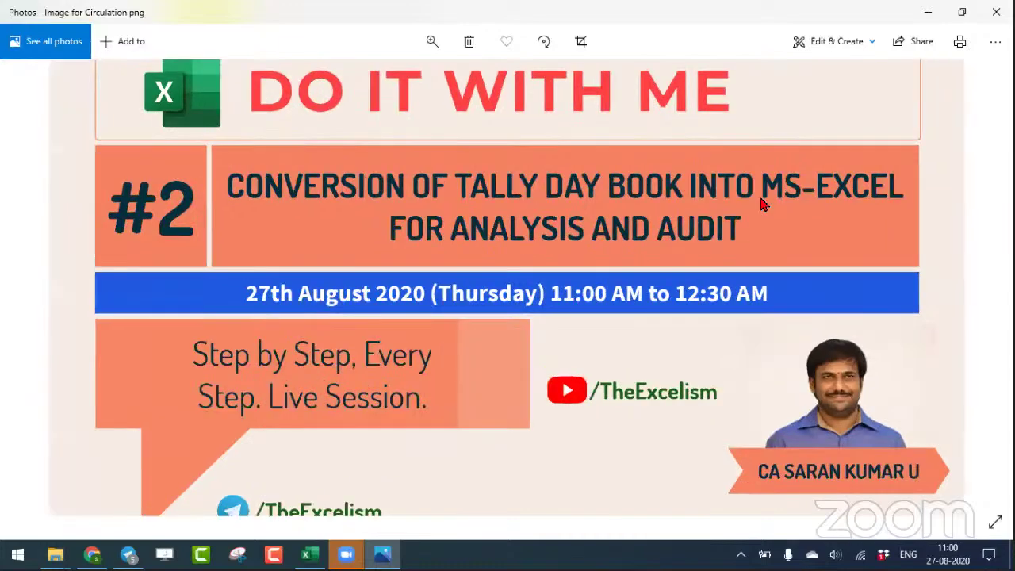
{"action": "scroll", "coordinate": [763, 204], "scroll_direction": "down", "scroll_amount": 1}
{"action": "scroll", "coordinate": [762, 205], "scroll_direction": "up", "scroll_amount": 1}
{"action": "scroll", "coordinate": [762, 204], "scroll_direction": "up", "scroll_amount": 1}
{"action": "scroll", "coordinate": [761, 205], "scroll_direction": "down", "scroll_amount": 2}
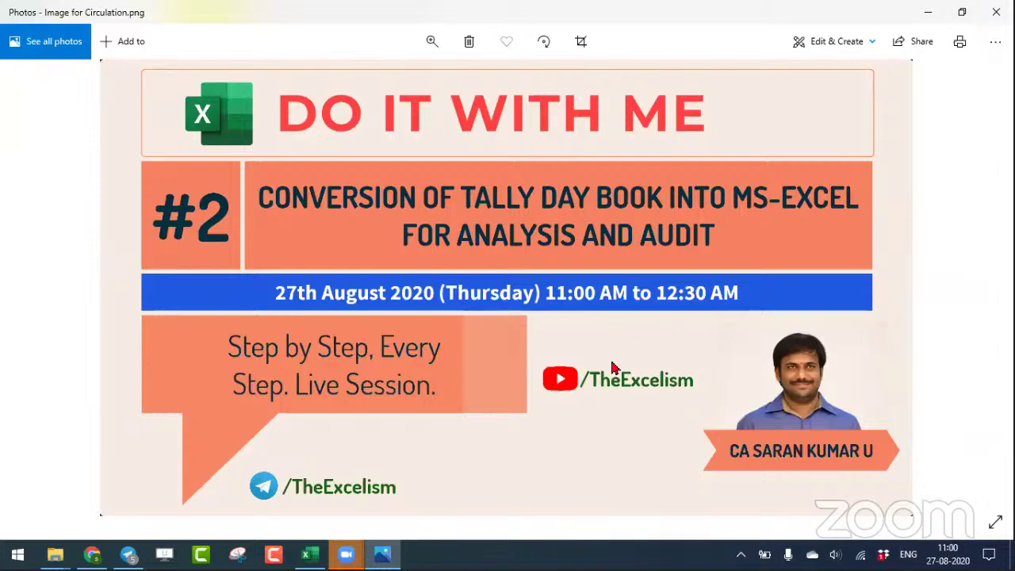
{"action": "key", "text": "alt+Tab"}
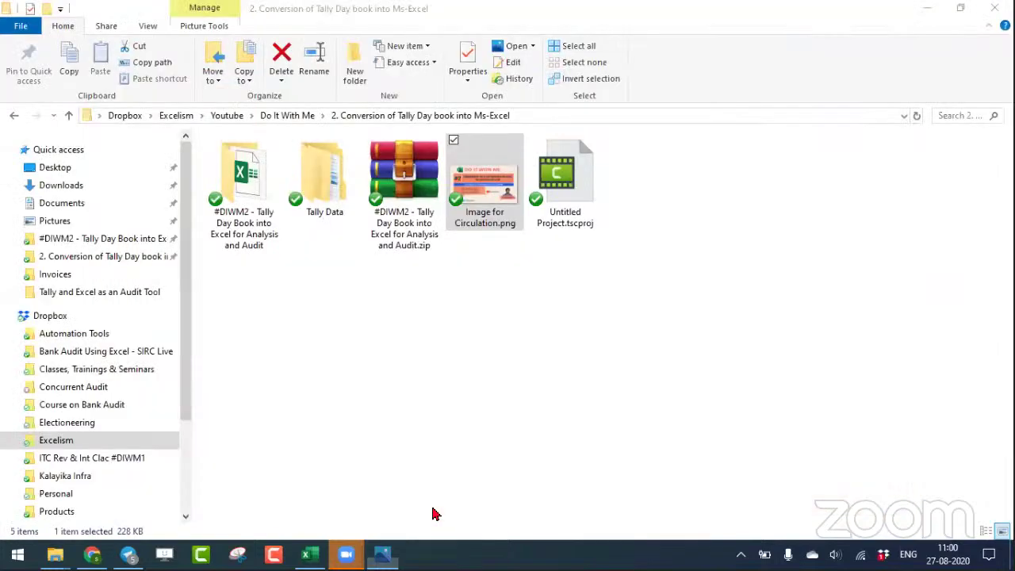
Open 'Raw File - Day Book.xlsx' in Excel from the #DIWM2 project folder.
{"action": "left_click", "coordinate": [510, 419]}
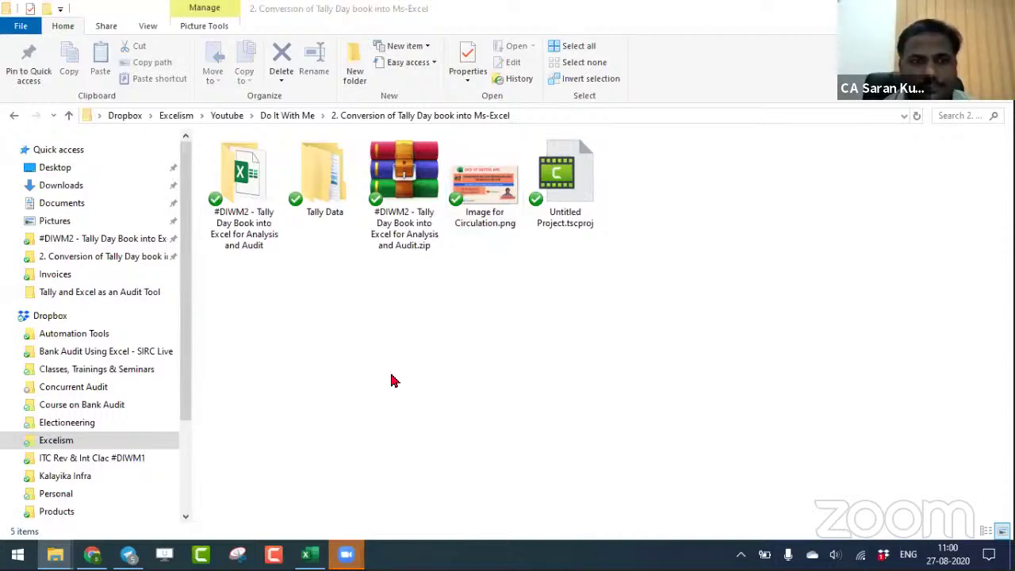
{"action": "double_click", "coordinate": [317, 207]}
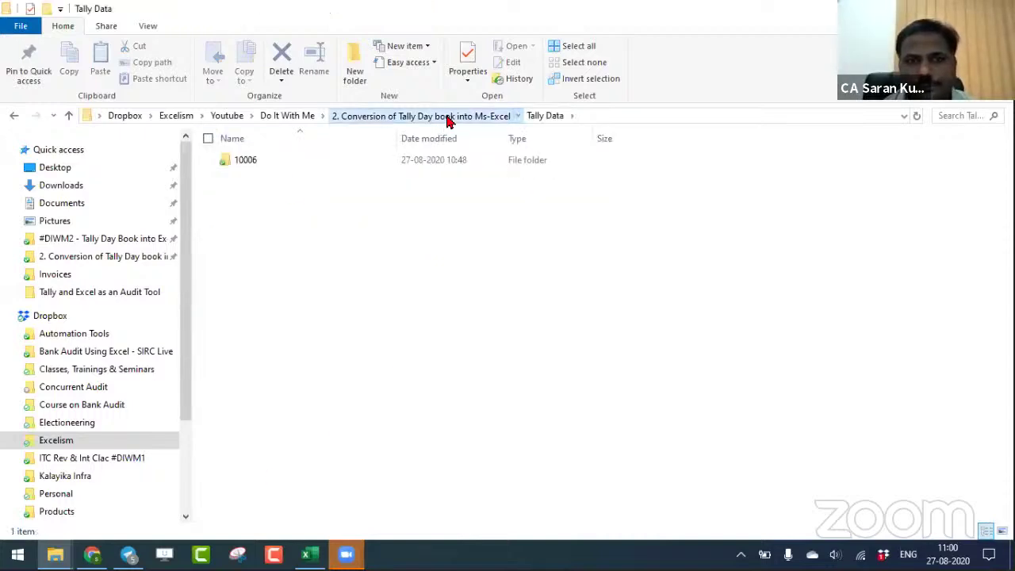
{"action": "left_click", "coordinate": [446, 115]}
{"action": "double_click", "coordinate": [255, 162]}
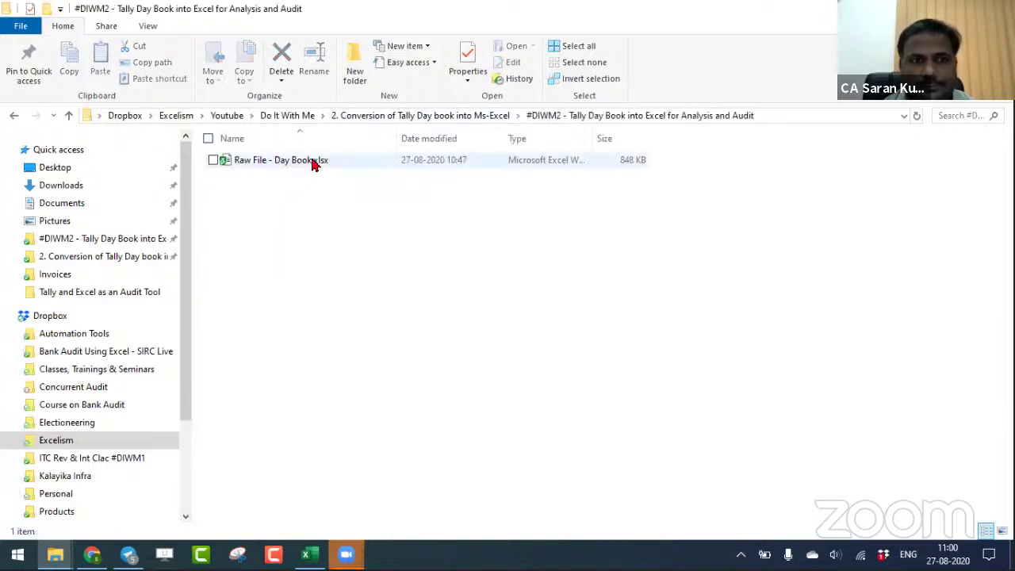
{"action": "double_click", "coordinate": [312, 161]}
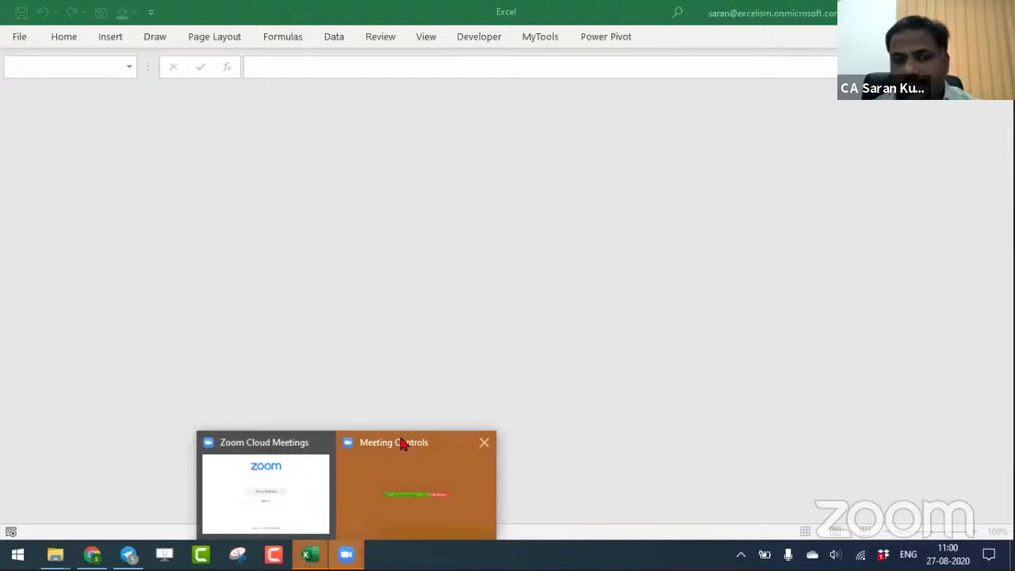
{"action": "mouse_move", "coordinate": [345, 555]}
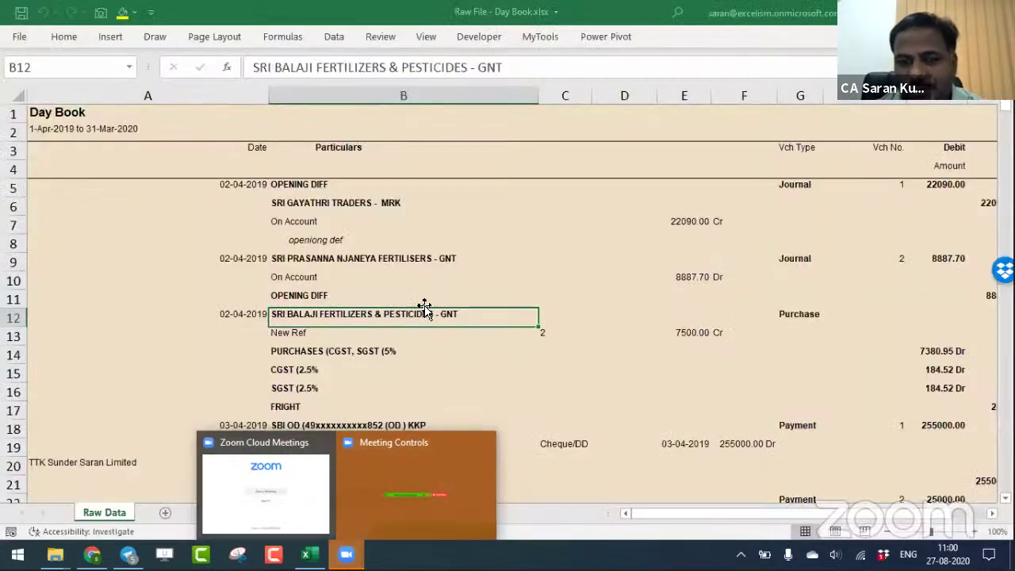
Insert a blank worksheet, Sheet1, beside the Raw Data sheet using Shift+F11.
{"action": "left_click", "coordinate": [436, 274]}
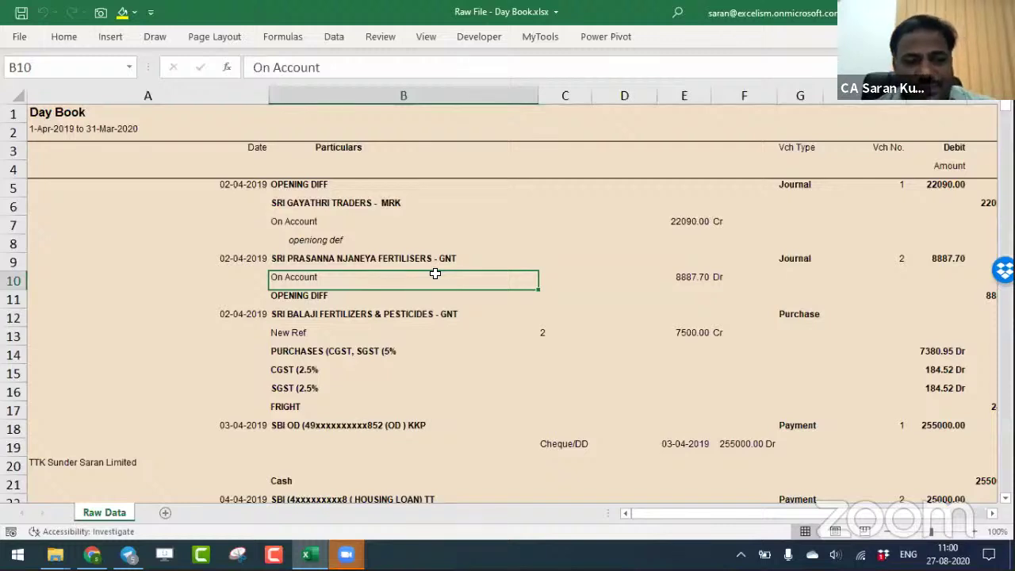
{"action": "key", "text": "XF86AudioLowerVolume"}
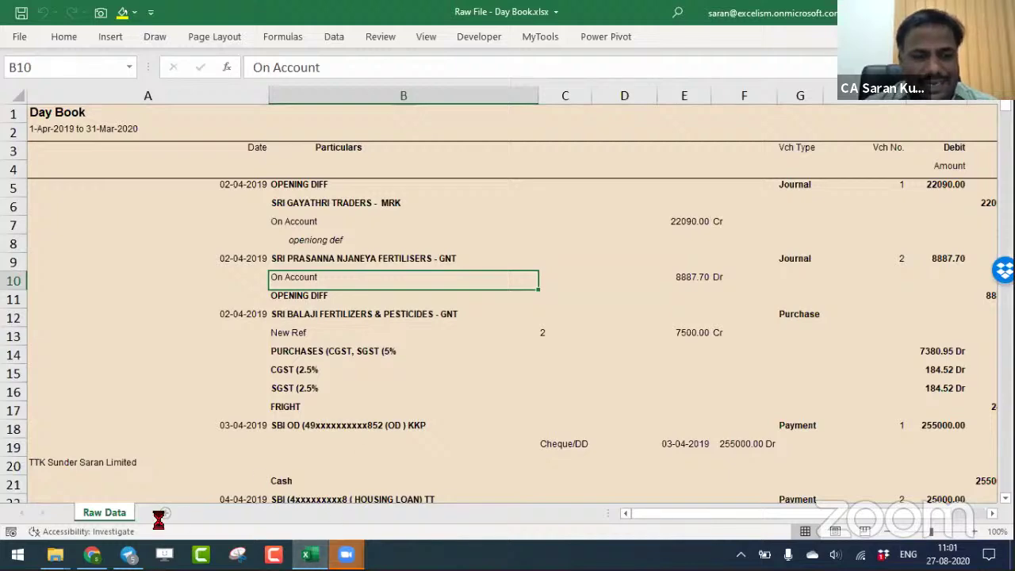
{"action": "key", "text": "shift+F11"}
{"action": "left_click", "coordinate": [978, 532]}
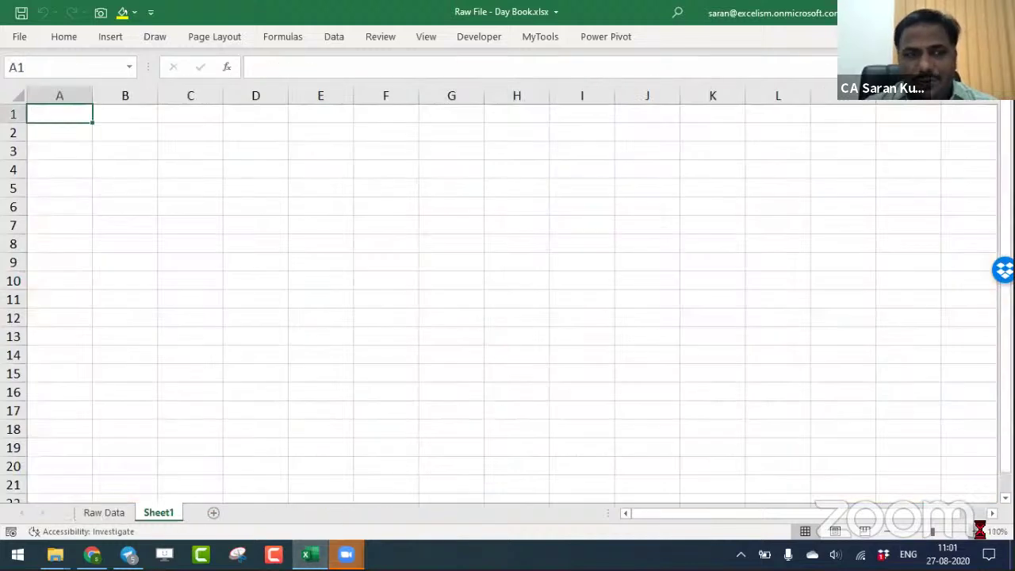
{"action": "left_click", "coordinate": [979, 531]}
{"action": "left_click", "coordinate": [978, 531]}
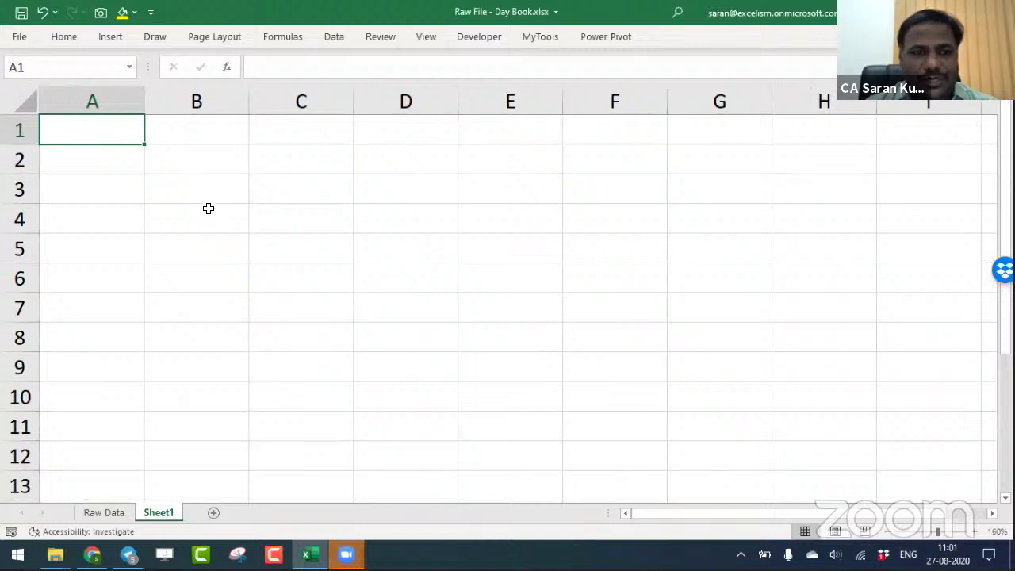
{"action": "mouse_move", "coordinate": [202, 194]}
{"action": "left_mouse_down"}
{"action": "mouse_move", "coordinate": [553, 220]}
{"action": "mouse_move", "coordinate": [571, 230]}
{"action": "left_mouse_up"}
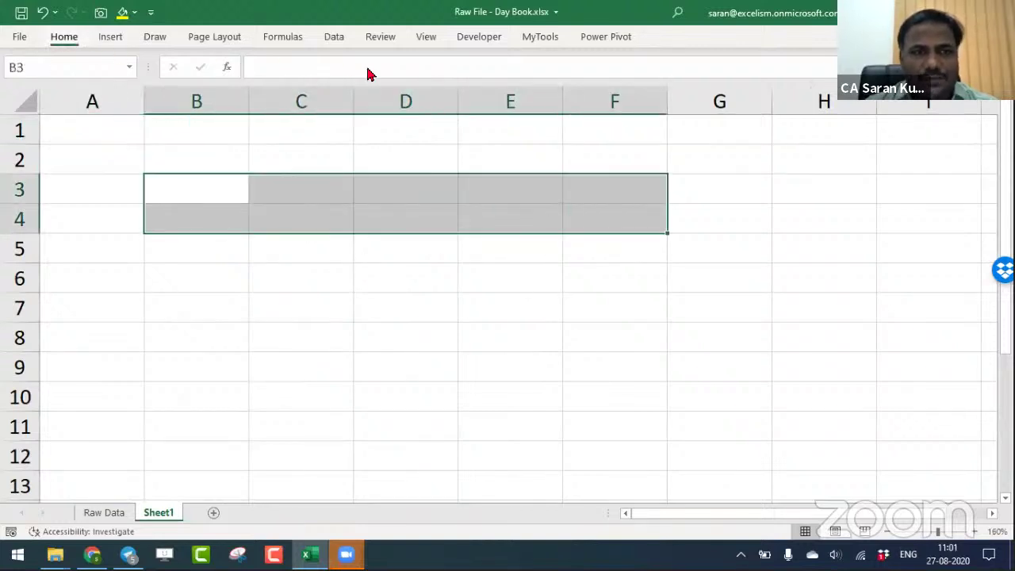
{"action": "key", "text": "ctrl+F1"}
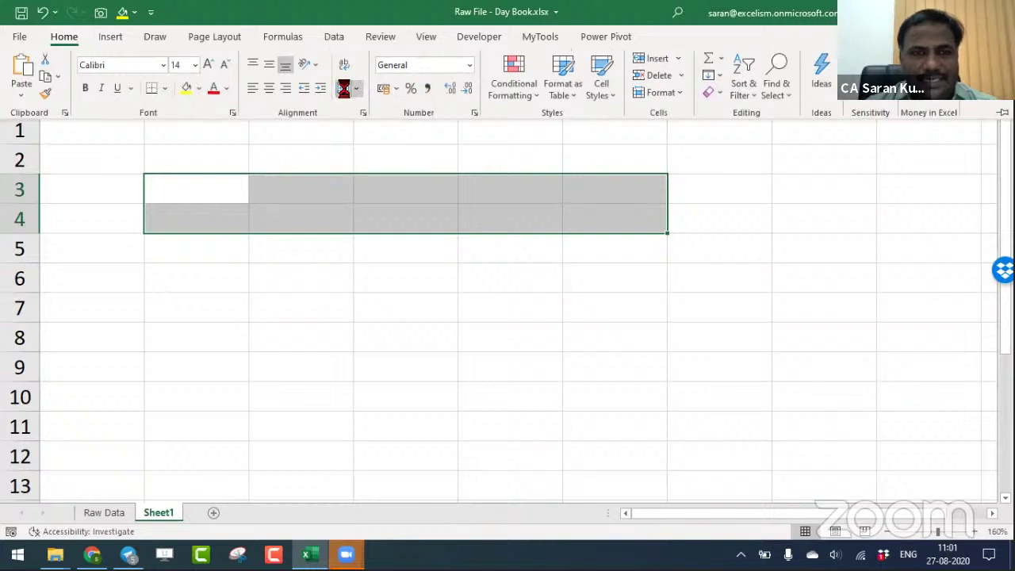
{"action": "left_click", "coordinate": [344, 88]}
{"action": "left_click", "coordinate": [367, 210]}
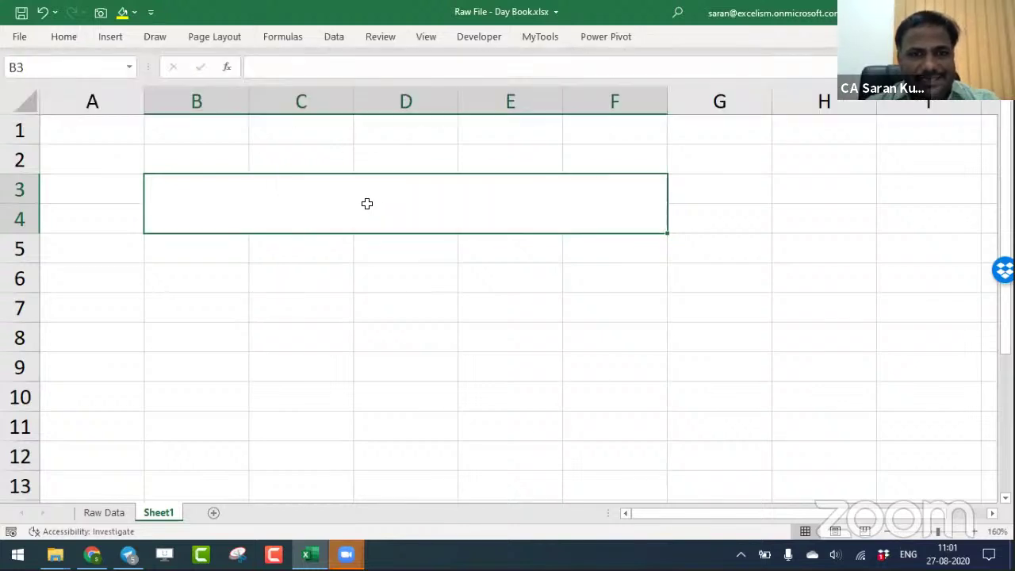
{"action": "double_click", "coordinate": [368, 204]}
{"action": "type", "text": "www"}
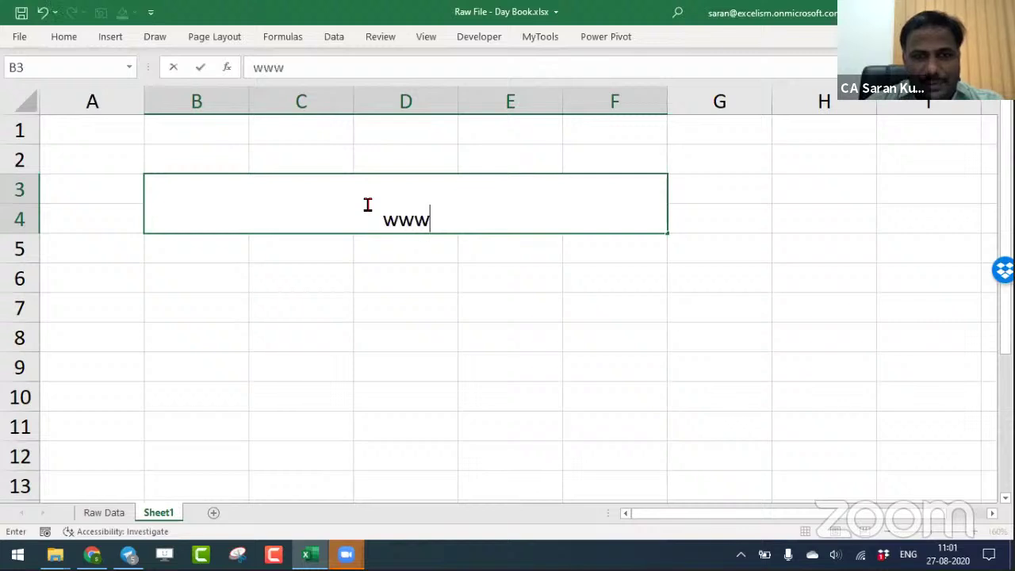
{"action": "type", "text": ".excelism"}
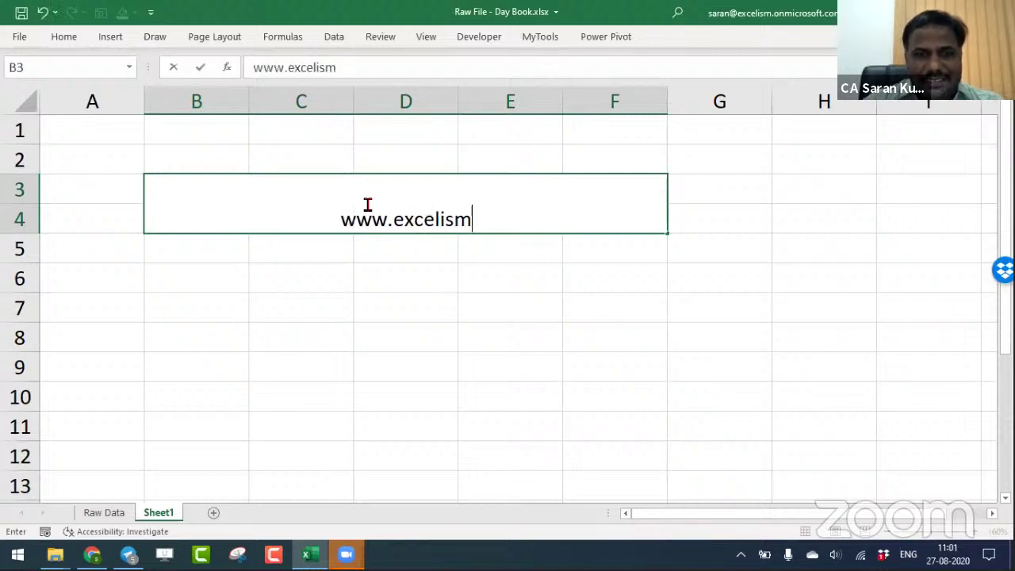
{"action": "type", "text": ".in/"}
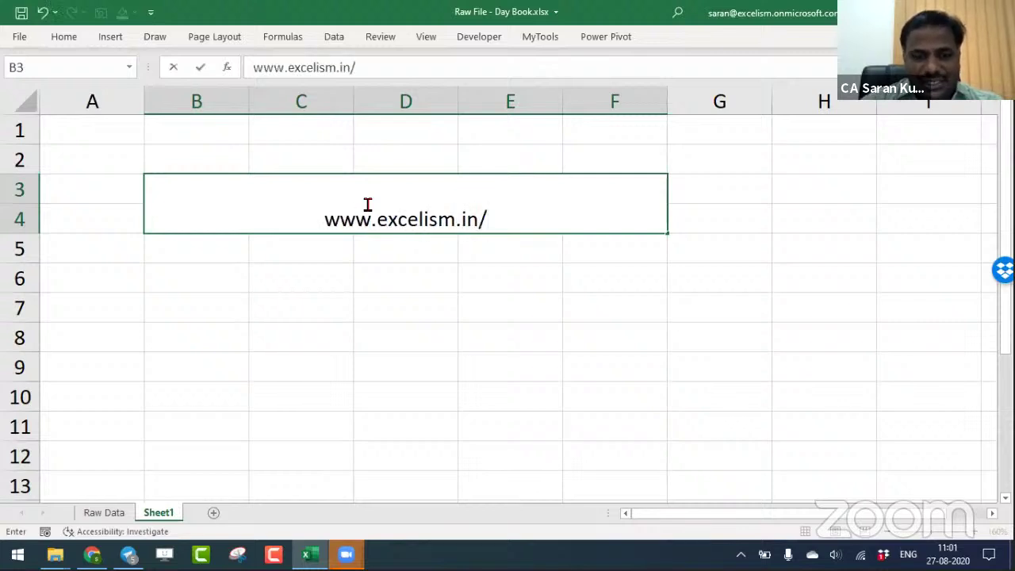
{"action": "type", "text": "youtube"}
{"action": "key", "text": "Return"}
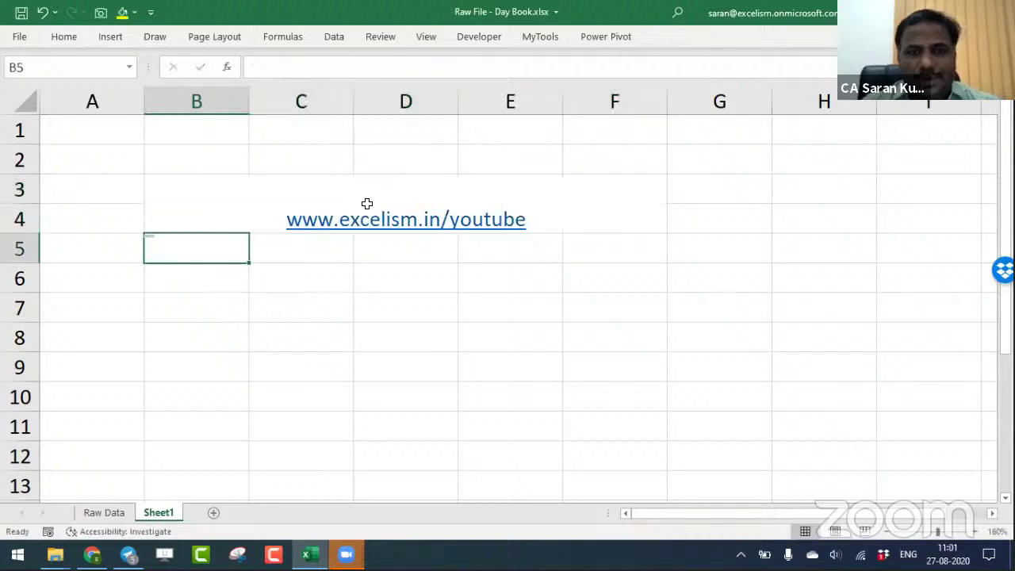
Raise the link's font size to 24.
{"action": "left_click", "coordinate": [591, 189]}
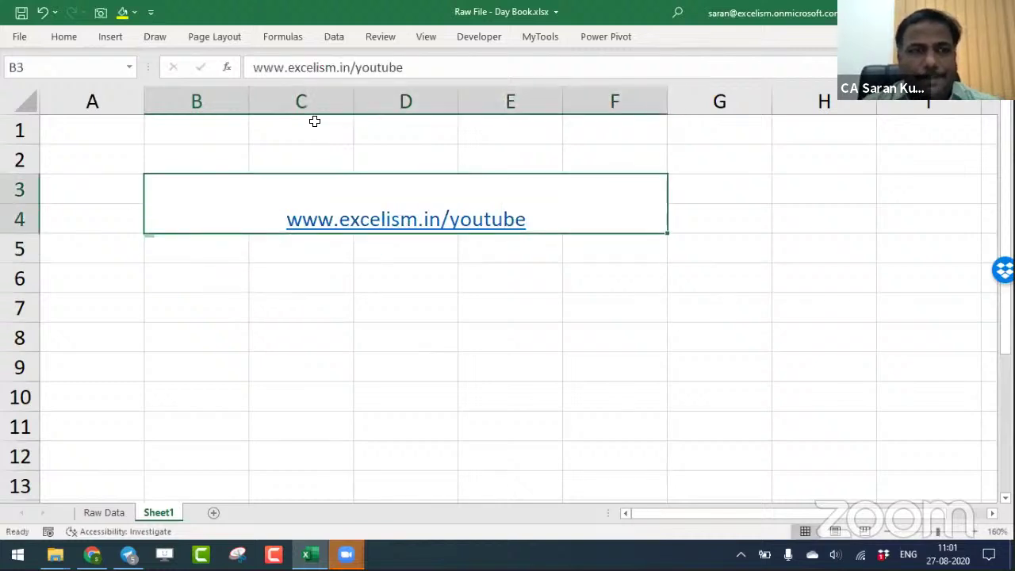
{"action": "left_click", "coordinate": [68, 38]}
{"action": "left_click", "coordinate": [209, 65]}
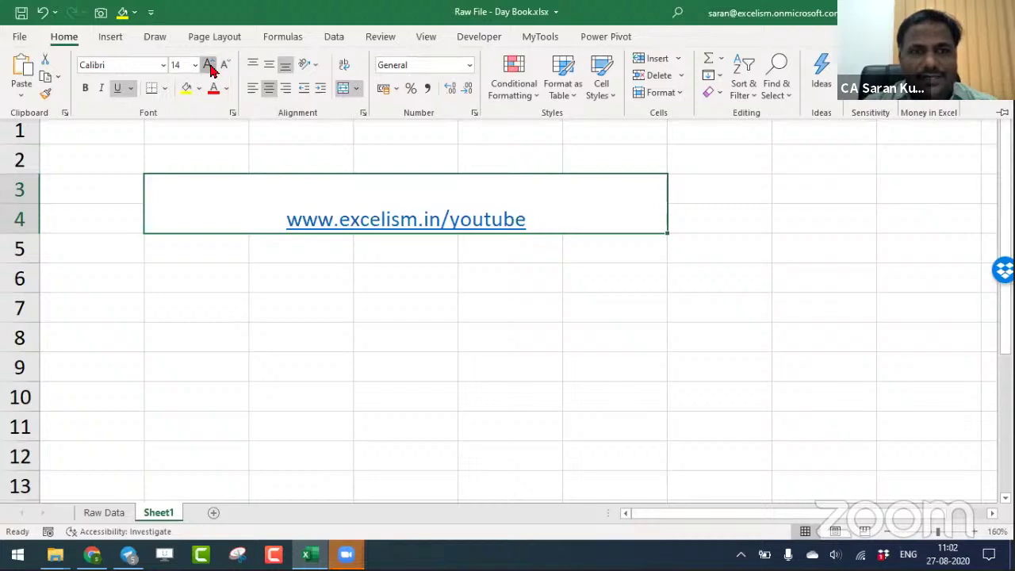
{"action": "left_click", "coordinate": [210, 65]}
{"action": "left_click", "coordinate": [210, 65]}
{"action": "left_click", "coordinate": [210, 65]}
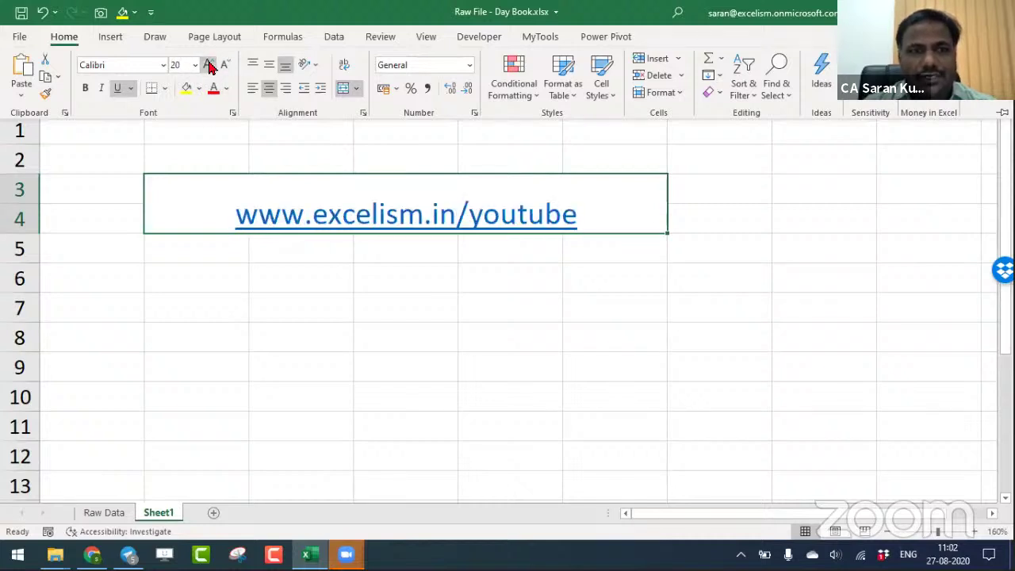
{"action": "left_click", "coordinate": [209, 65]}
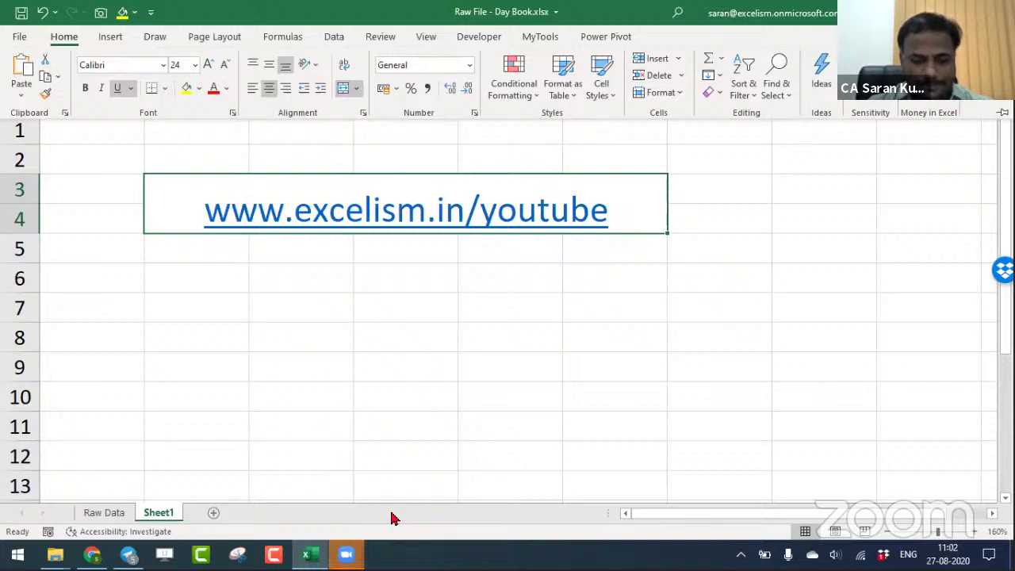
{"action": "key", "text": "ctrl+shift+F1"}
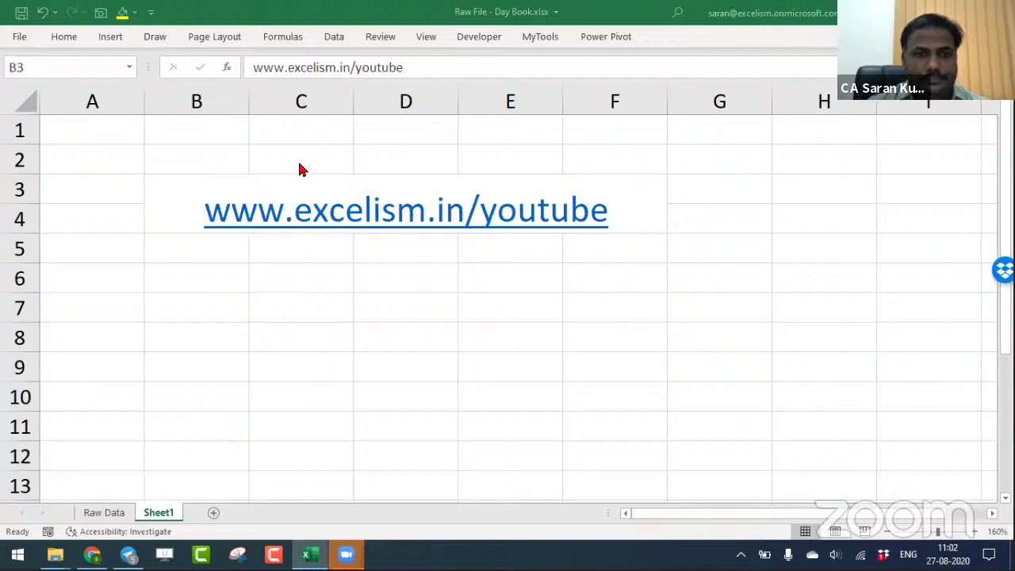
{"action": "left_click", "coordinate": [276, 156]}
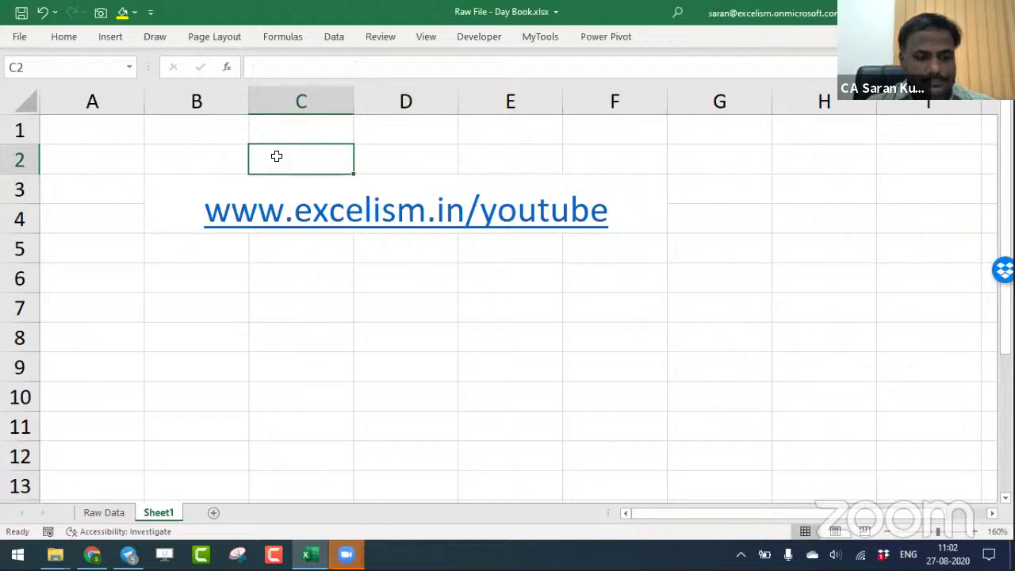
{"action": "type", "text": "Download the"}
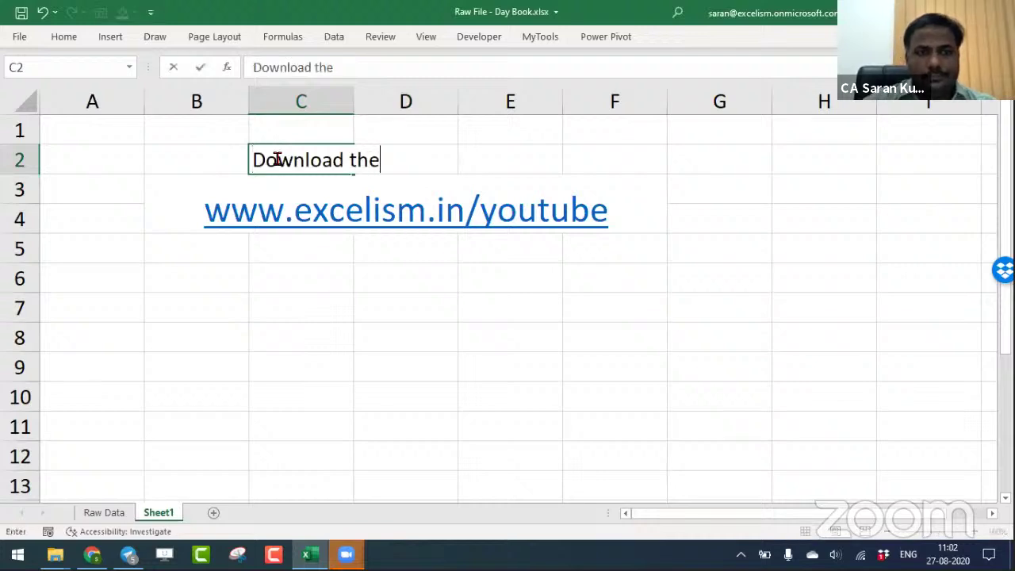
{"action": "type", "text": " Raw Fi"}
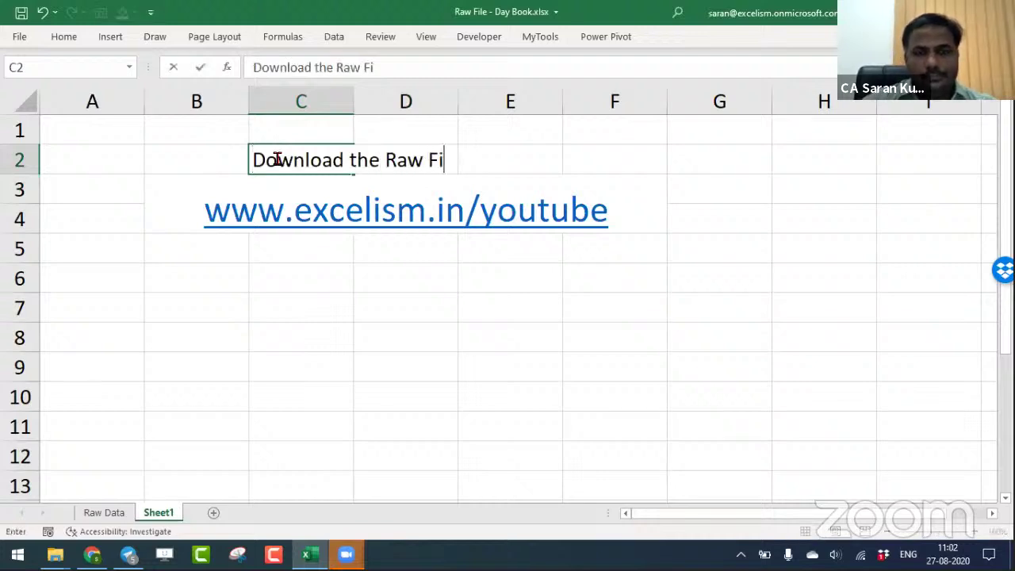
{"action": "type", "text": "le for Today"}
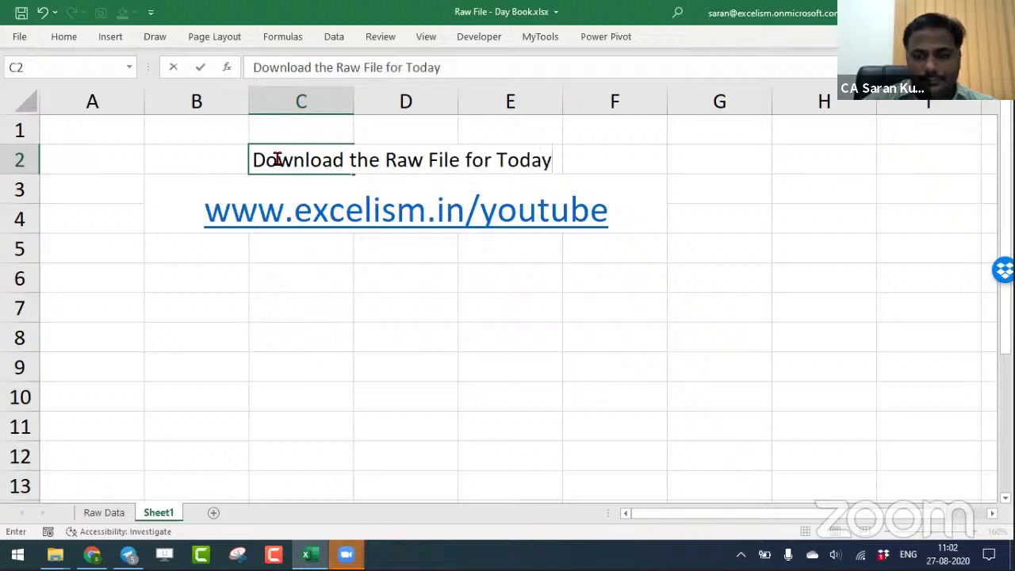
{"action": "type", "text": "'s"}
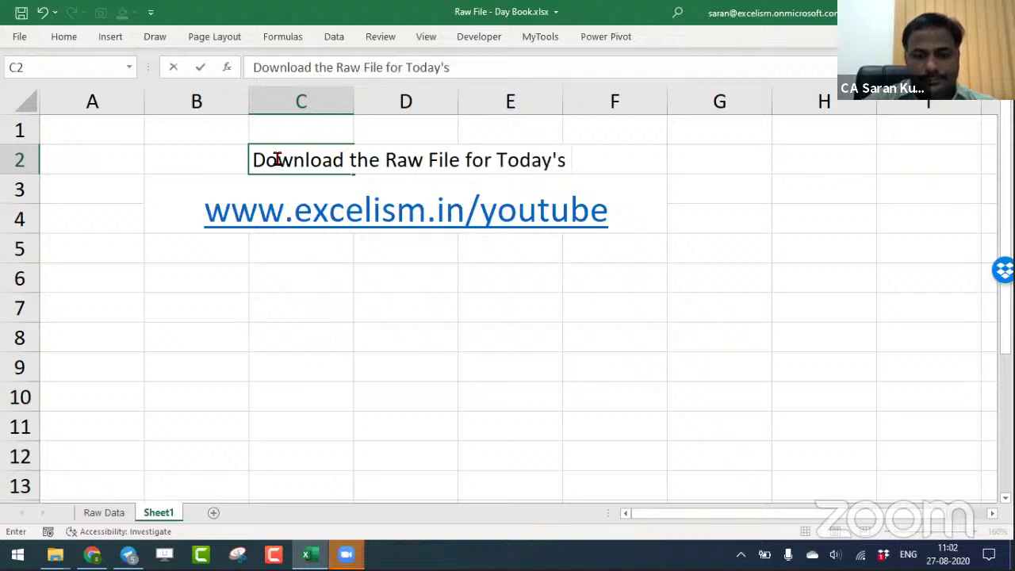
{"action": "type", "text": " Case Study"}
{"action": "key", "text": "Return"}
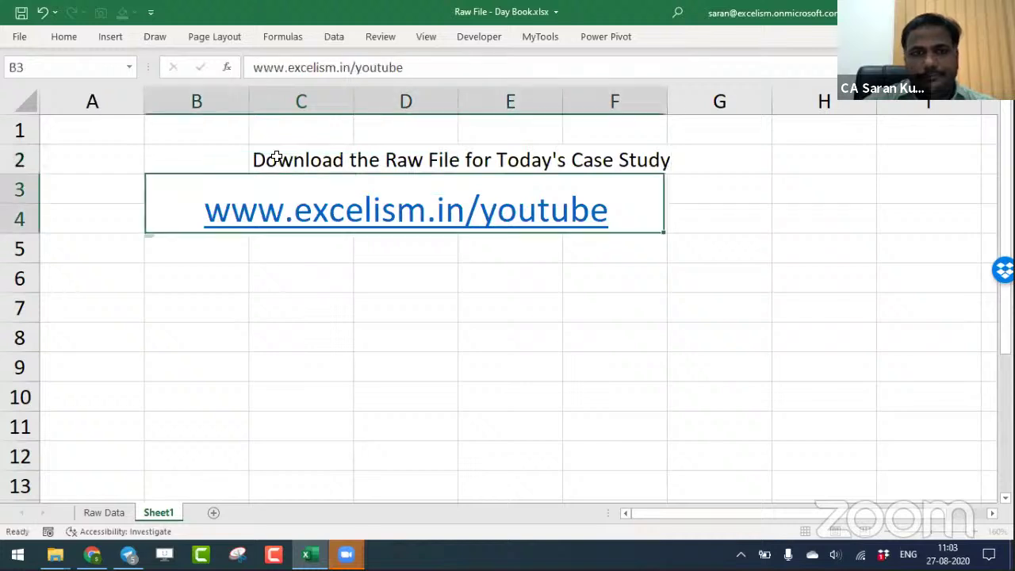
{"action": "left_click", "coordinate": [276, 157]}
{"action": "key", "text": "ctrl+b"}
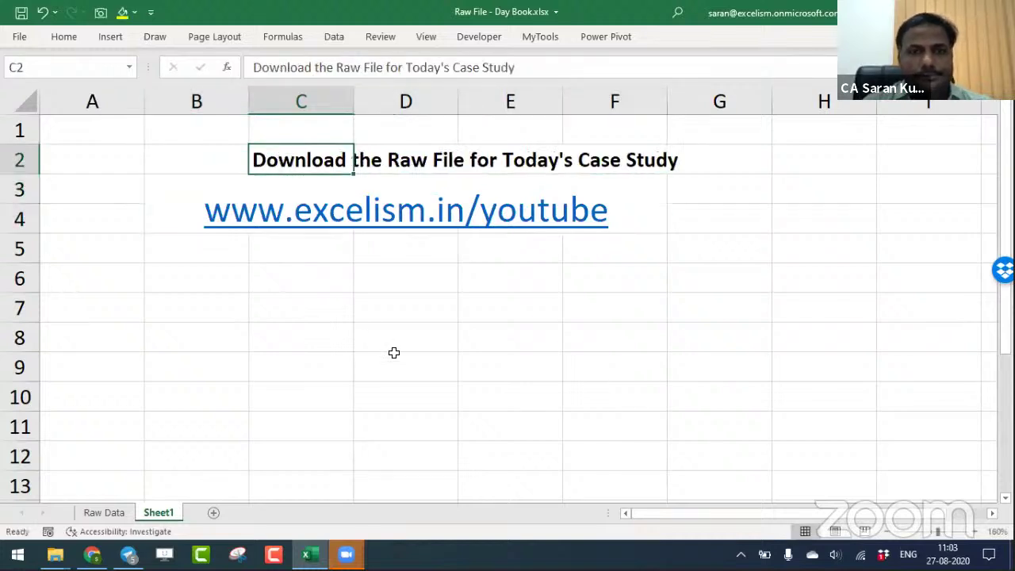
{"action": "left_click", "coordinate": [407, 363]}
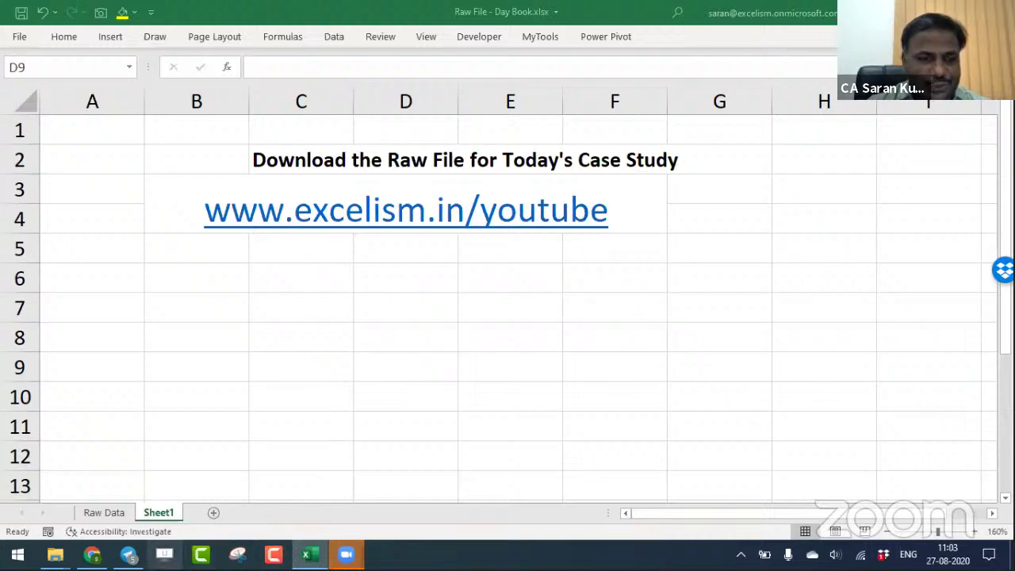
Close the YouTube Studio live streaming and live stream video tabs in Chrome.
{"action": "left_click", "coordinate": [92, 554]}
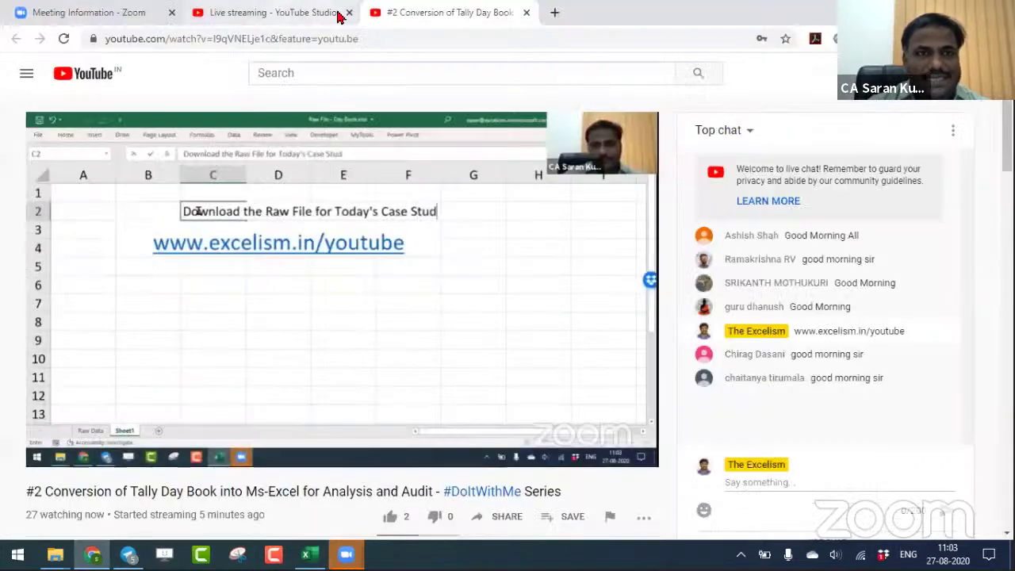
{"action": "left_click", "coordinate": [349, 13]}
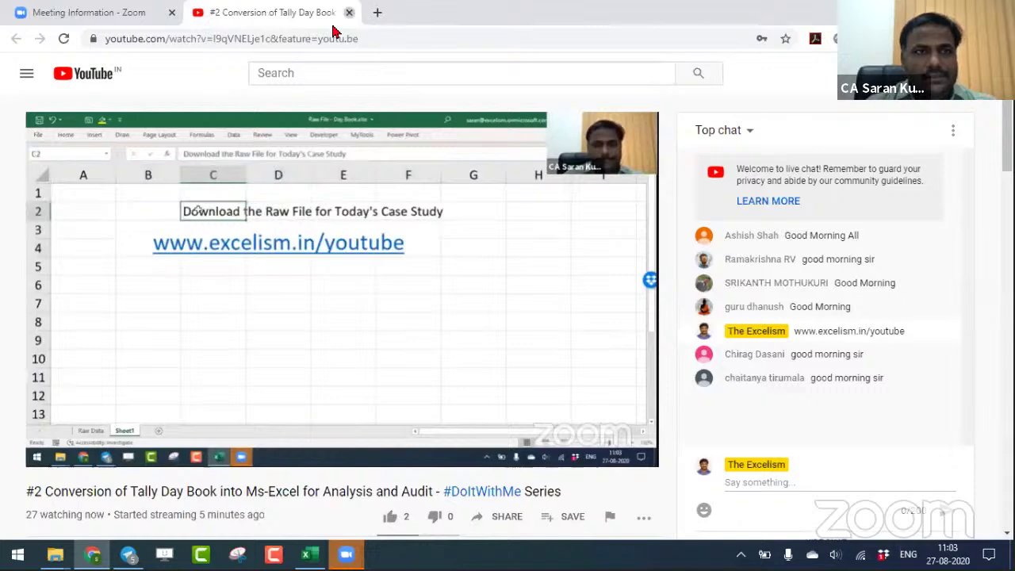
{"action": "left_click", "coordinate": [349, 13]}
Open excelism.in/youtube in a new tab to show the working-files downloads.
{"action": "left_click", "coordinate": [201, 13]}
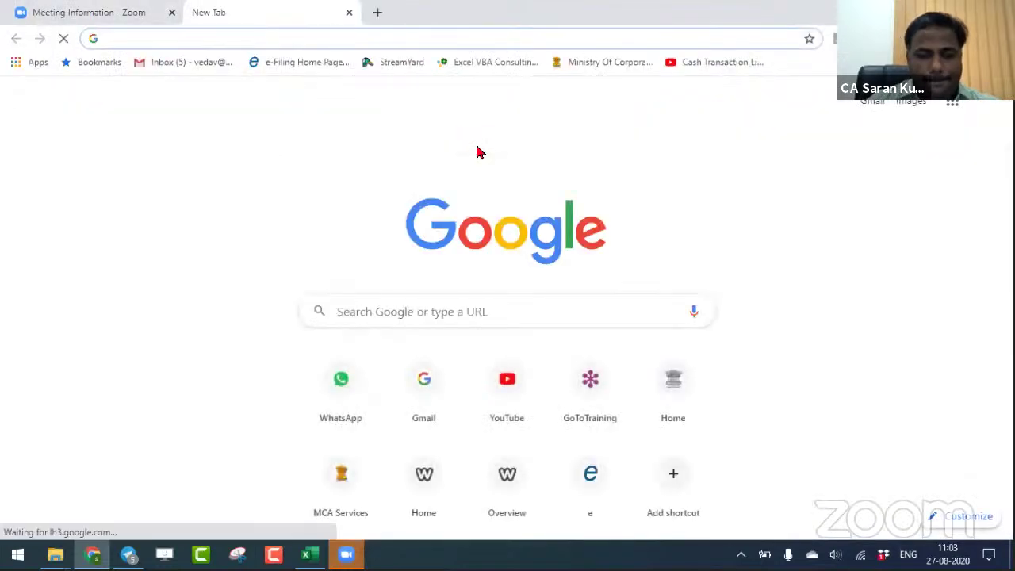
{"action": "type", "text": "excelism.in"}
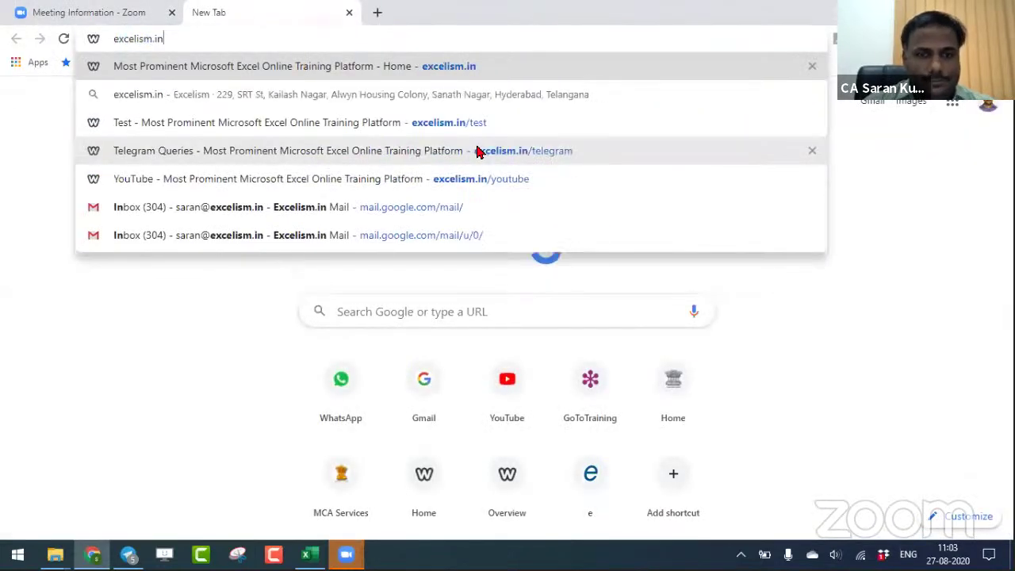
{"action": "type", "text": "/youtu"}
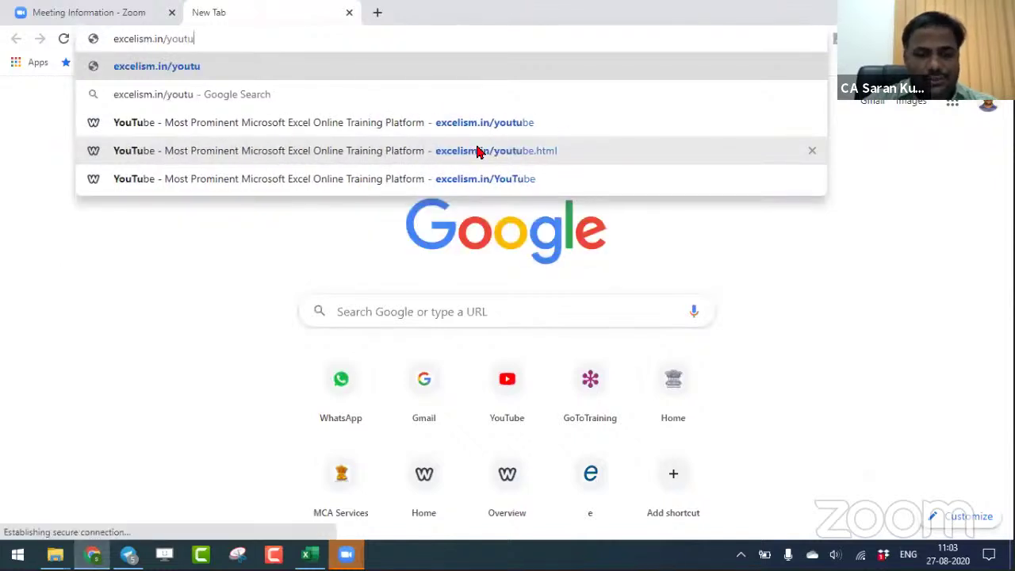
{"action": "left_click", "coordinate": [479, 152]}
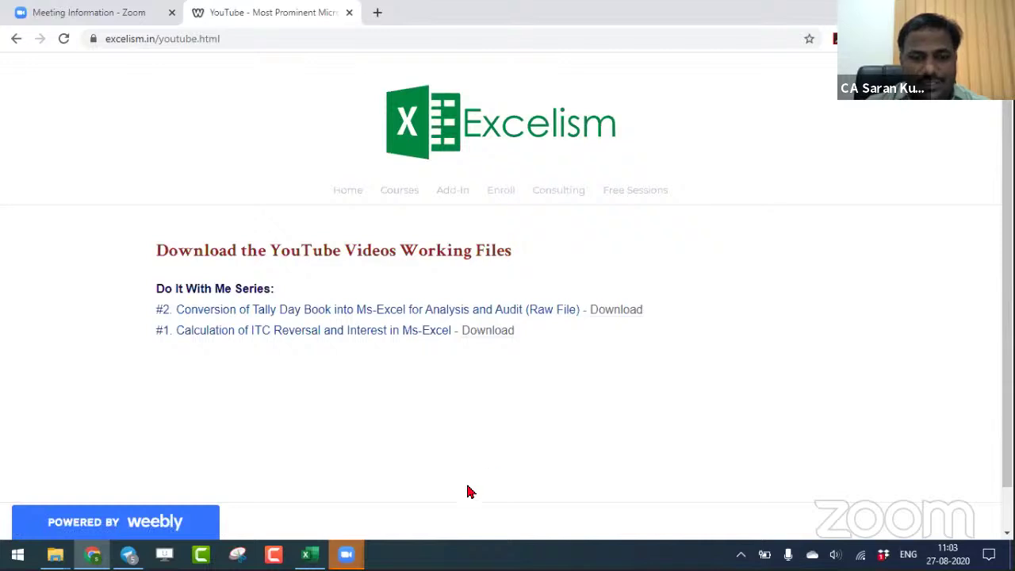
{"action": "mouse_move", "coordinate": [346, 554]}
{"action": "left_click", "coordinate": [410, 462]}
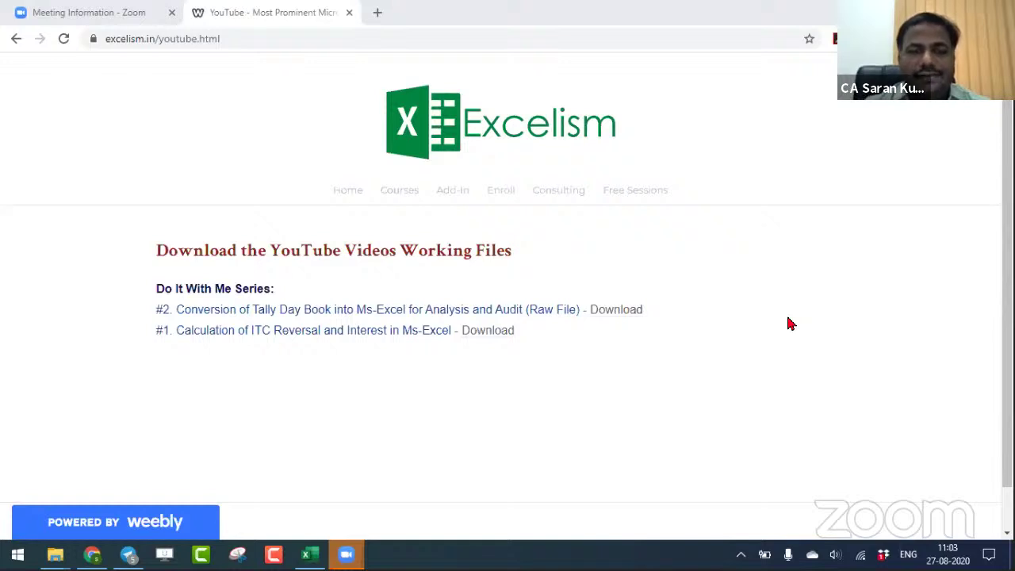
Cut the 'Download the Raw File for Today's Case Study' heading from C2 and paste it into B2.
{"action": "key", "text": "alt+Tab"}
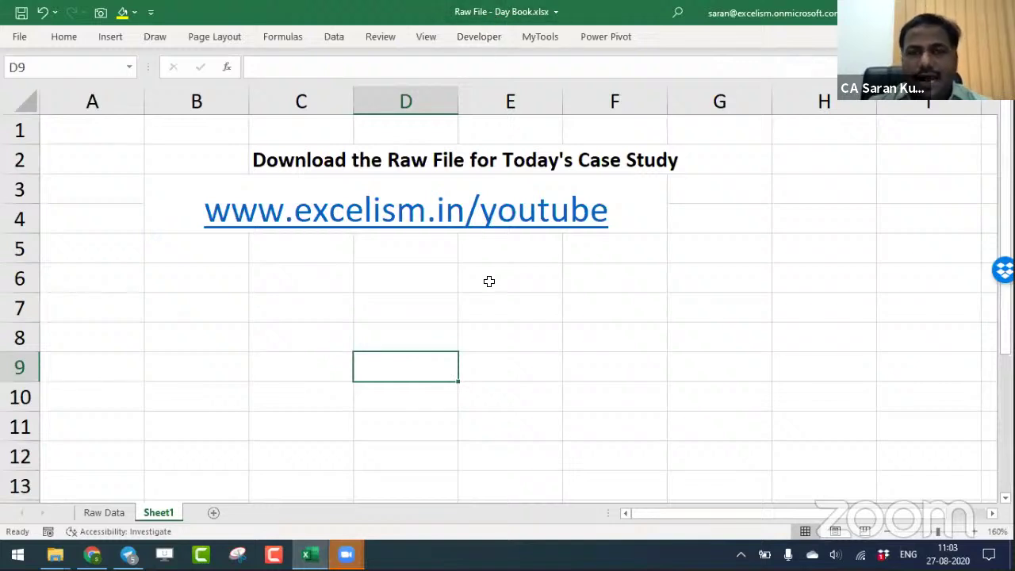
{"action": "left_click", "coordinate": [213, 149]}
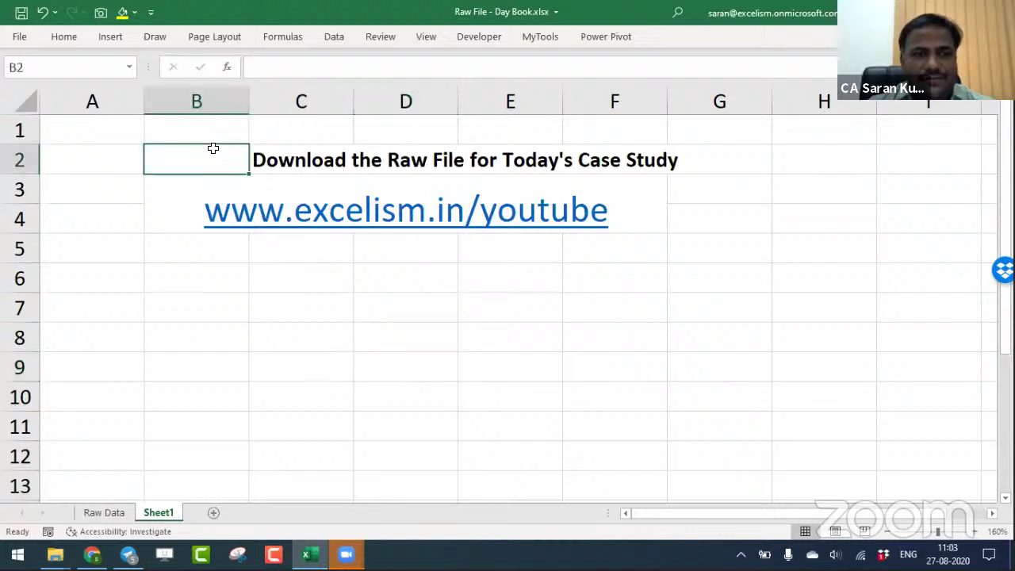
{"action": "key", "text": "ctrl+minus"}
{"action": "key", "text": "Return"}
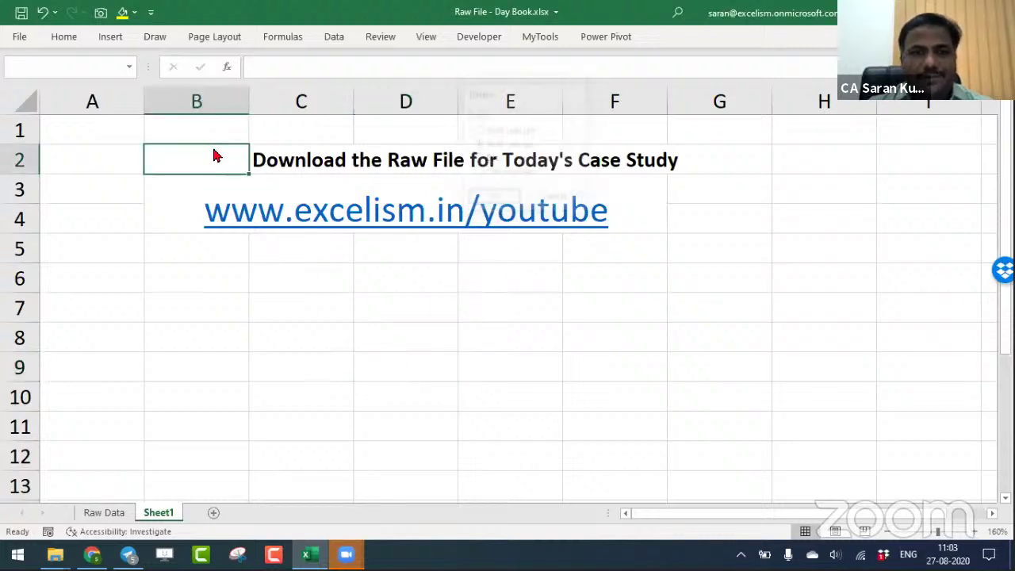
{"action": "left_click", "coordinate": [542, 321]}
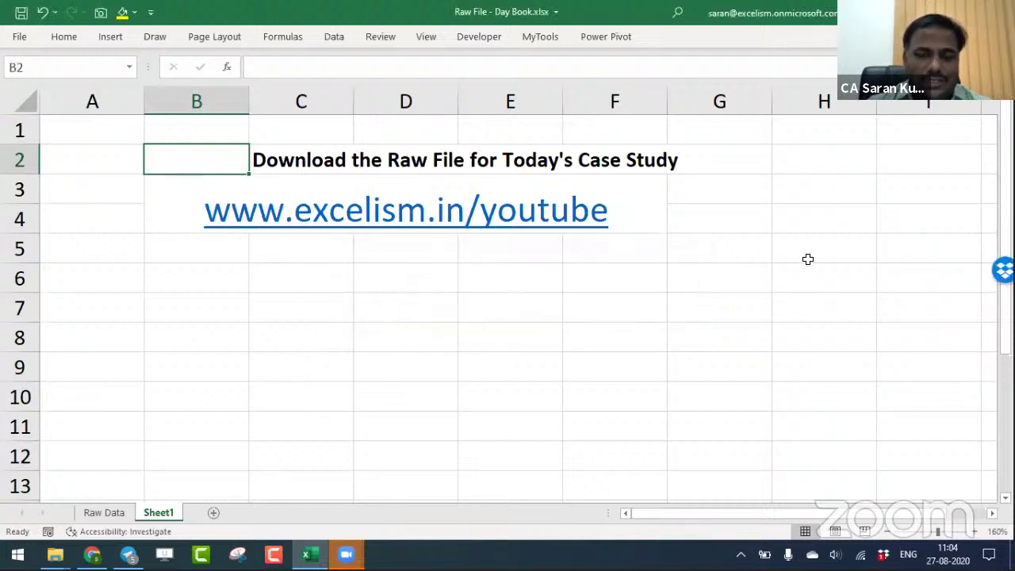
{"action": "key", "text": "Right"}
{"action": "key", "text": "ctrl+x"}
{"action": "key", "text": "Left"}
{"action": "key", "text": "ctrl+v"}
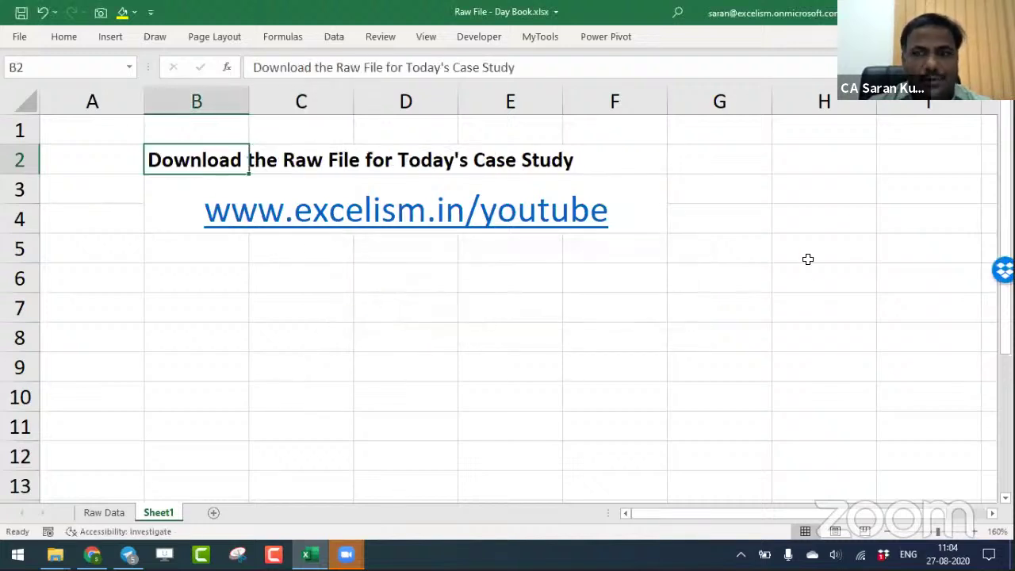
{"action": "left_click", "coordinate": [442, 359]}
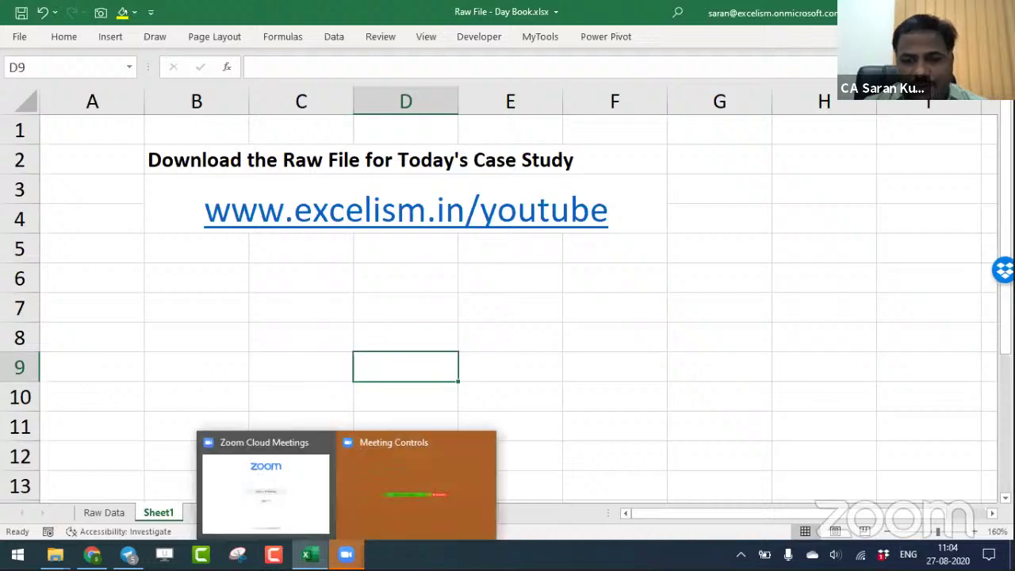
{"action": "mouse_move", "coordinate": [310, 555]}
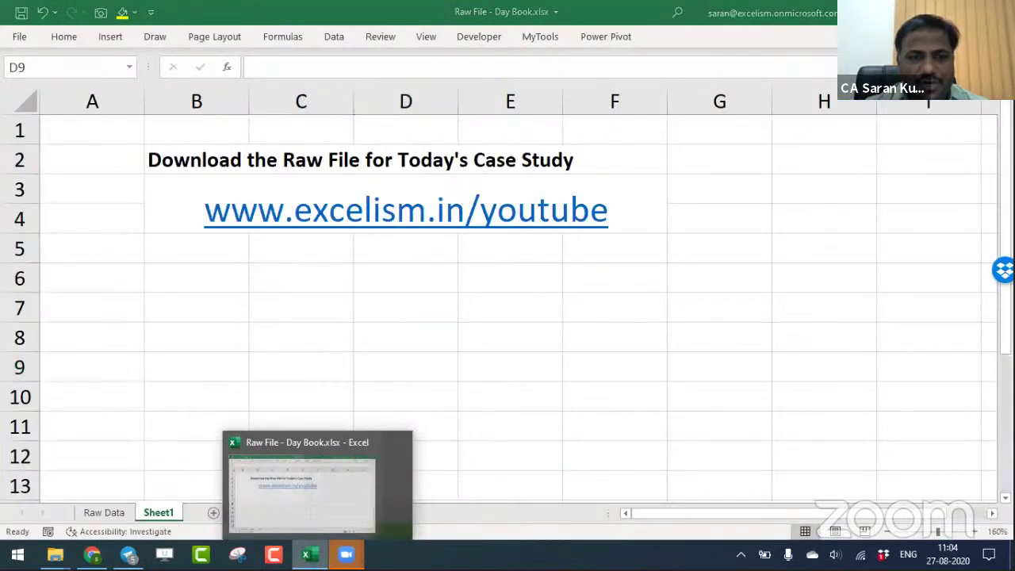
{"action": "left_click", "coordinate": [92, 554]}
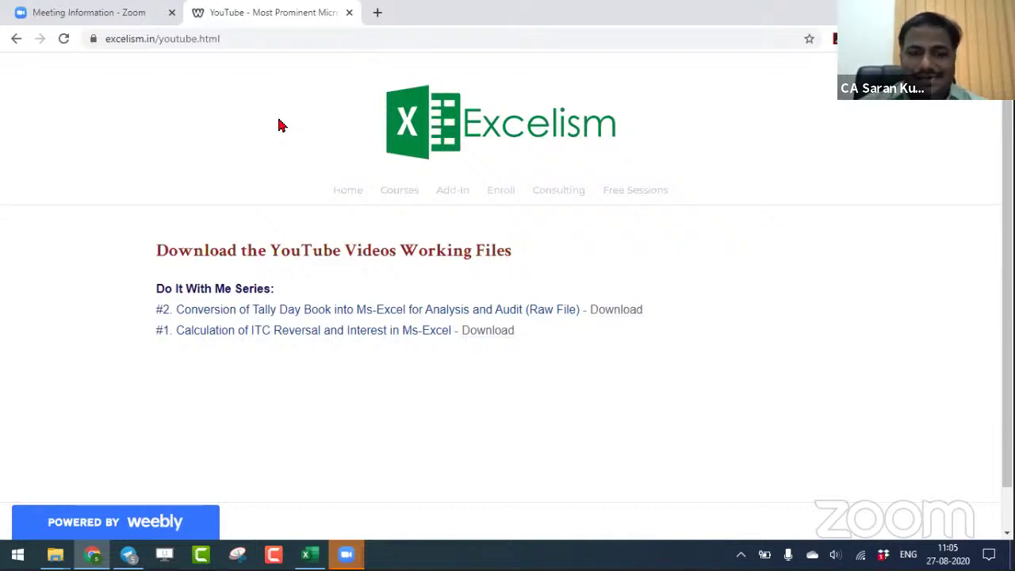
Leave the Excelism page and return to the Day Book workbook in Excel.
{"action": "key", "text": "alt+Tab"}
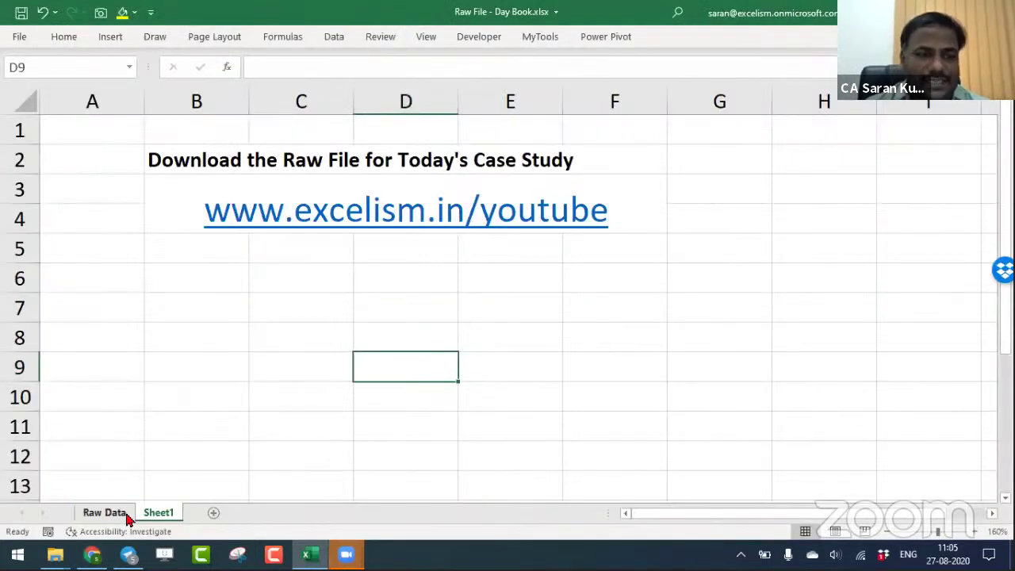
Show the Raw Data sheet, then search Windows for 'tally' to find Tally.ERP 9.
{"action": "left_click", "coordinate": [125, 515]}
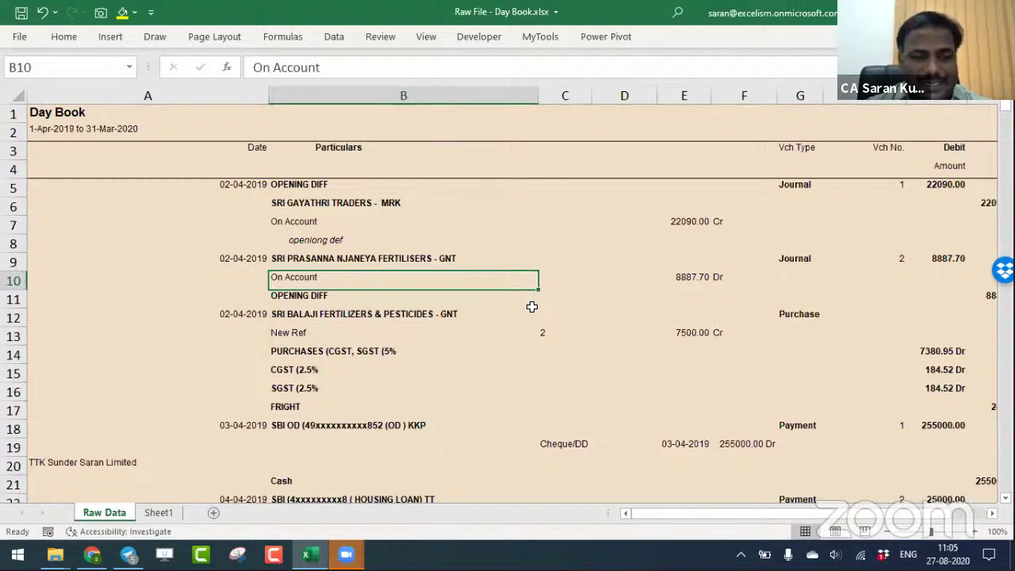
{"action": "key", "text": "super"}
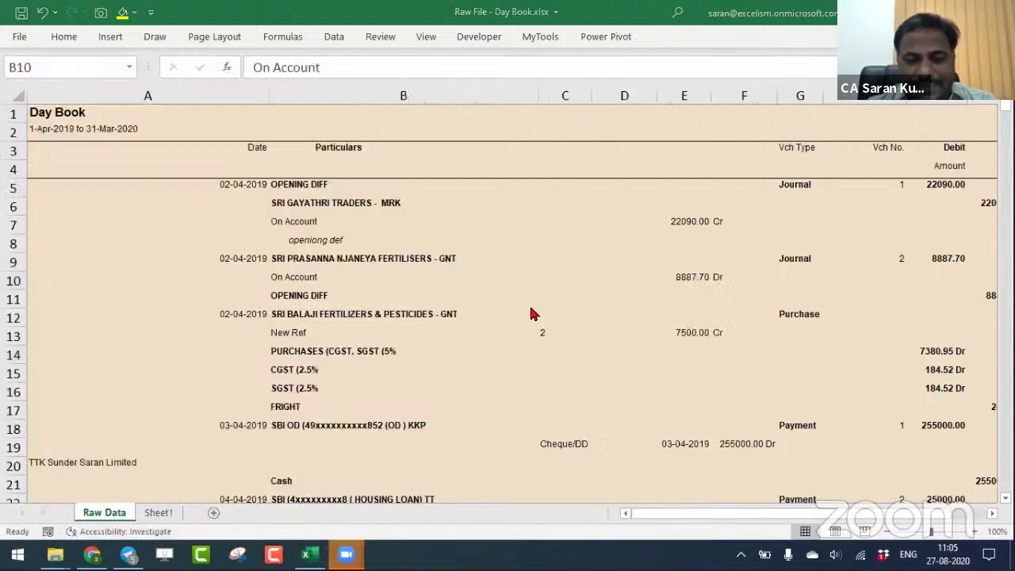
{"action": "type", "text": "tally"}
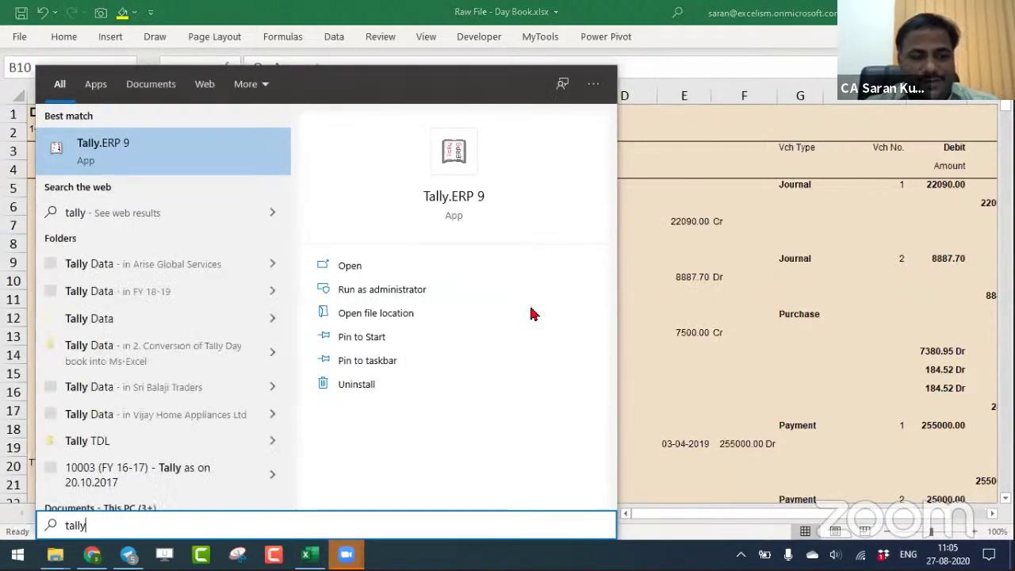
Launch Tally.ERP 9 and open Select Company, finding no companies on the default data path.
{"action": "key", "text": "Return"}
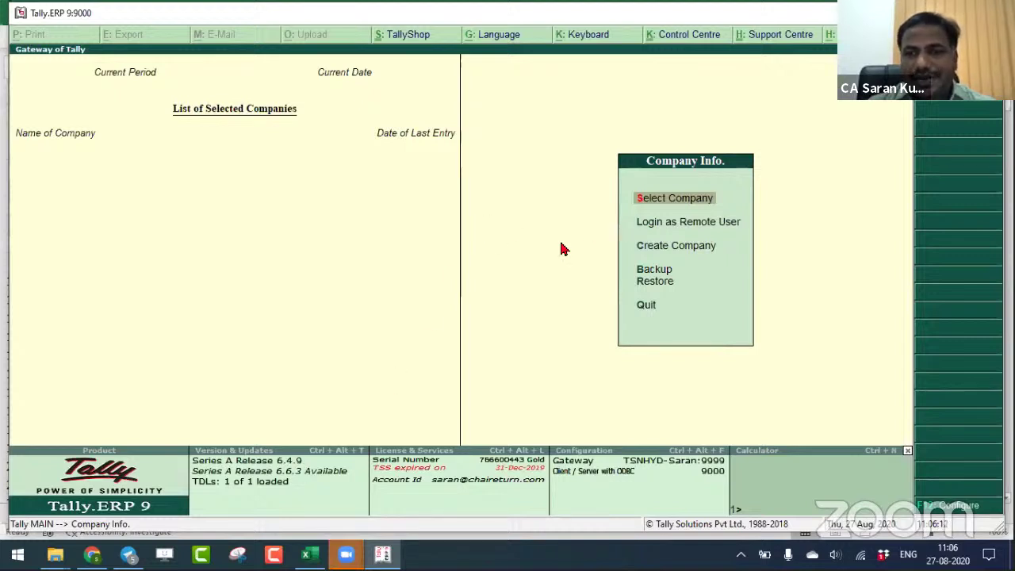
{"action": "left_click", "coordinate": [669, 204]}
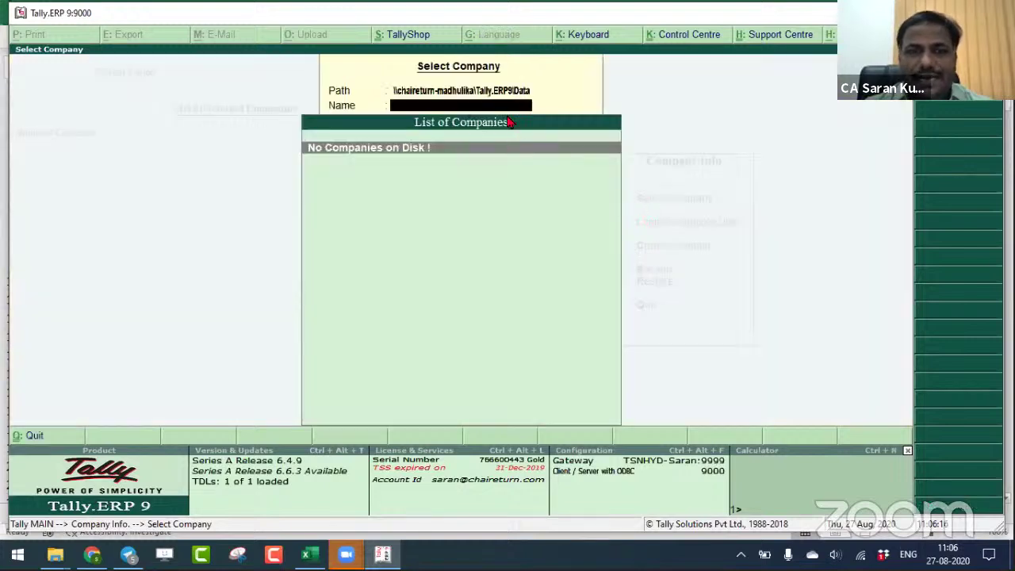
{"action": "key", "text": "BackSpace"}
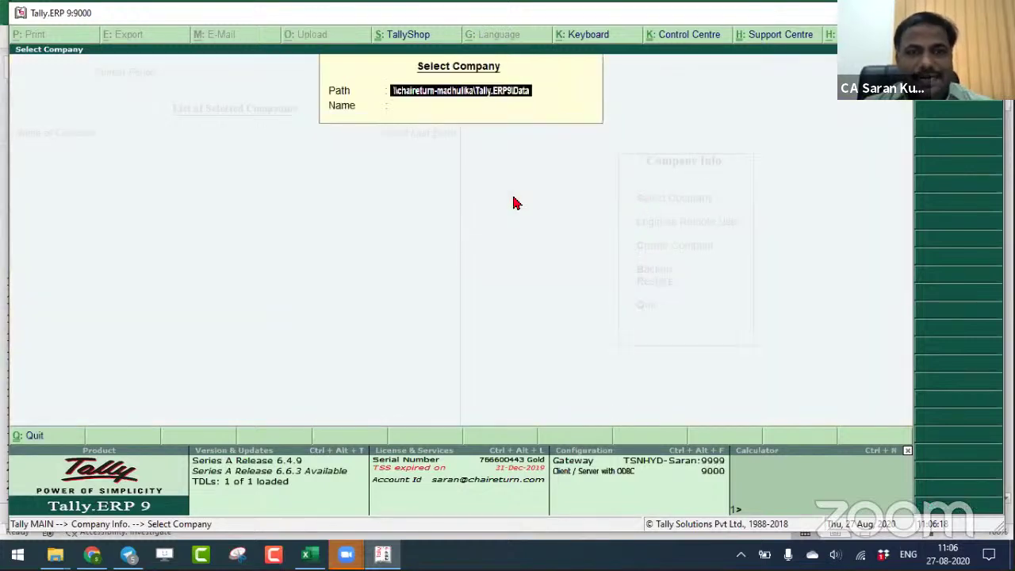
{"action": "key", "text": "Return"}
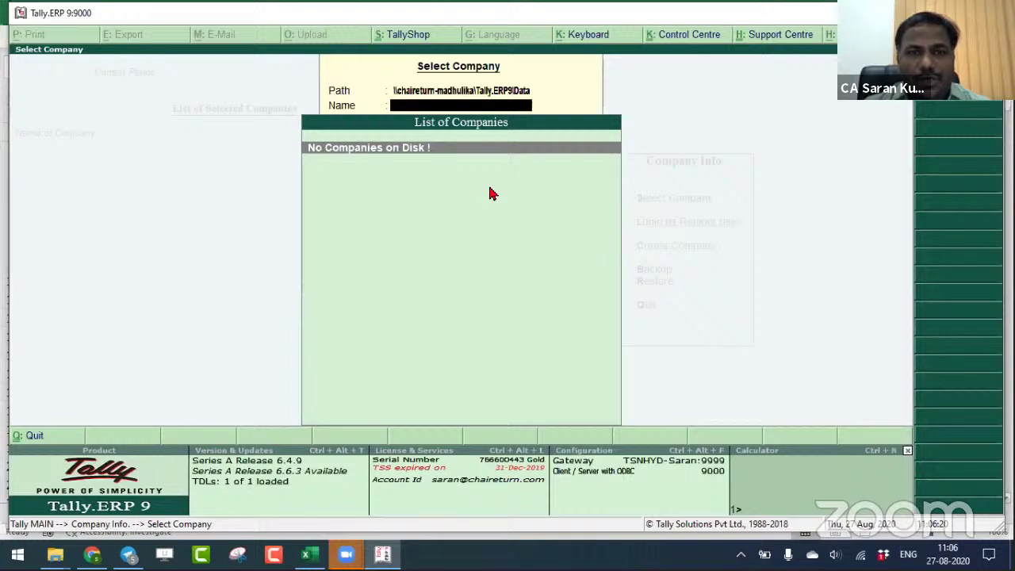
{"action": "key", "text": "BackSpace"}
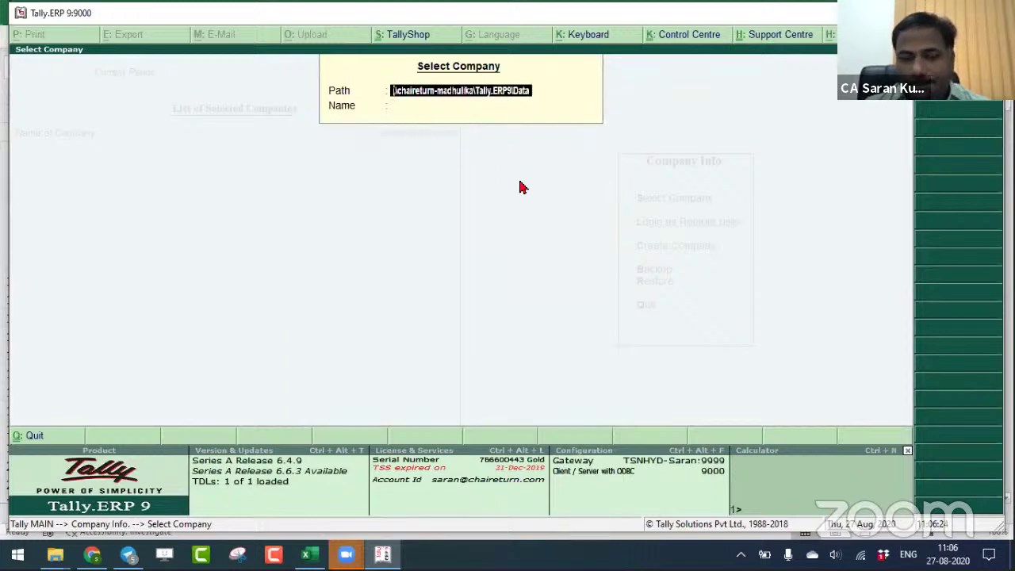
{"action": "key", "text": "XF86AudioLowerVolume"}
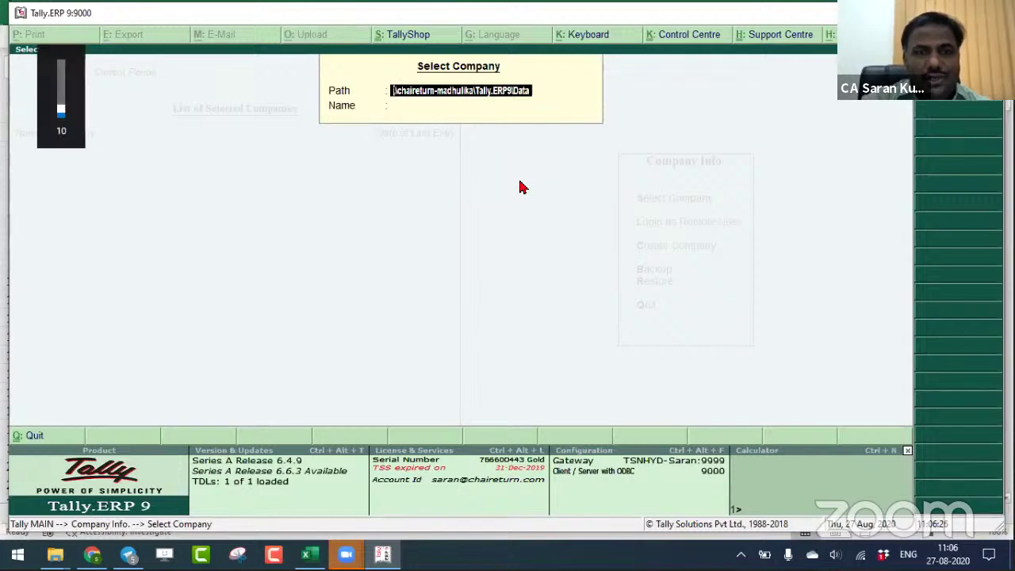
{"action": "key", "text": "alt+a"}
{"action": "key", "text": "alt+a"}
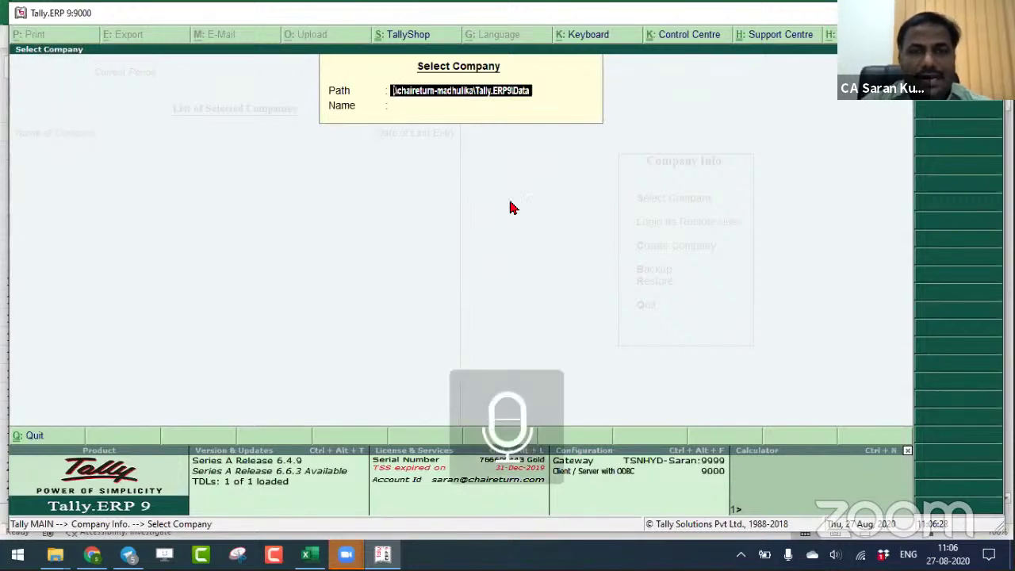
{"action": "key", "text": "alt+Tab"}
{"action": "key", "text": "alt+Tab"}
{"action": "key", "text": "alt+Tab"}
{"action": "key", "text": "alt+Tab"}
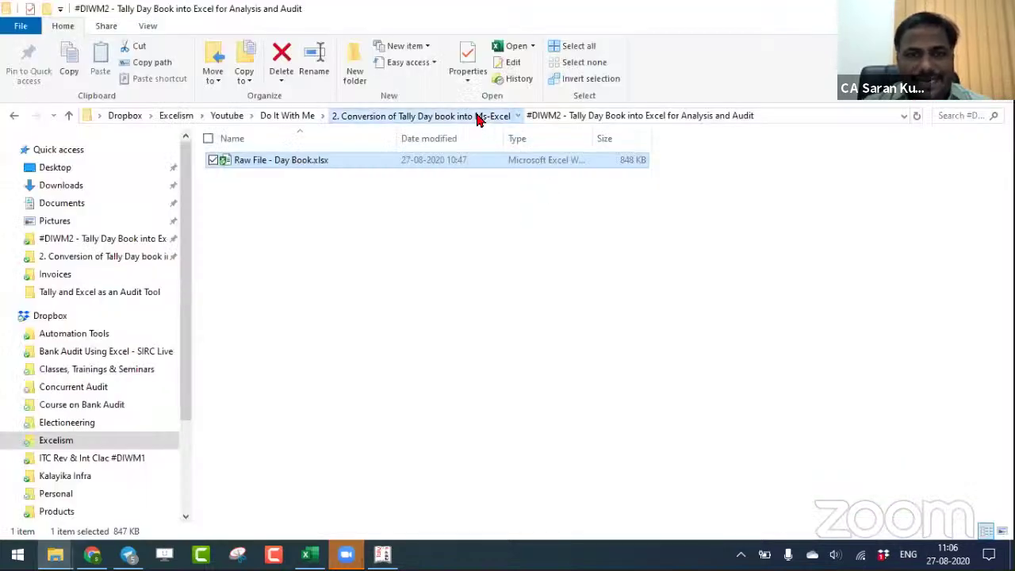
Open the case study's Tally Data folder and copy its full path into Tally's company path.
{"action": "left_click", "coordinate": [478, 117]}
{"action": "double_click", "coordinate": [335, 198]}
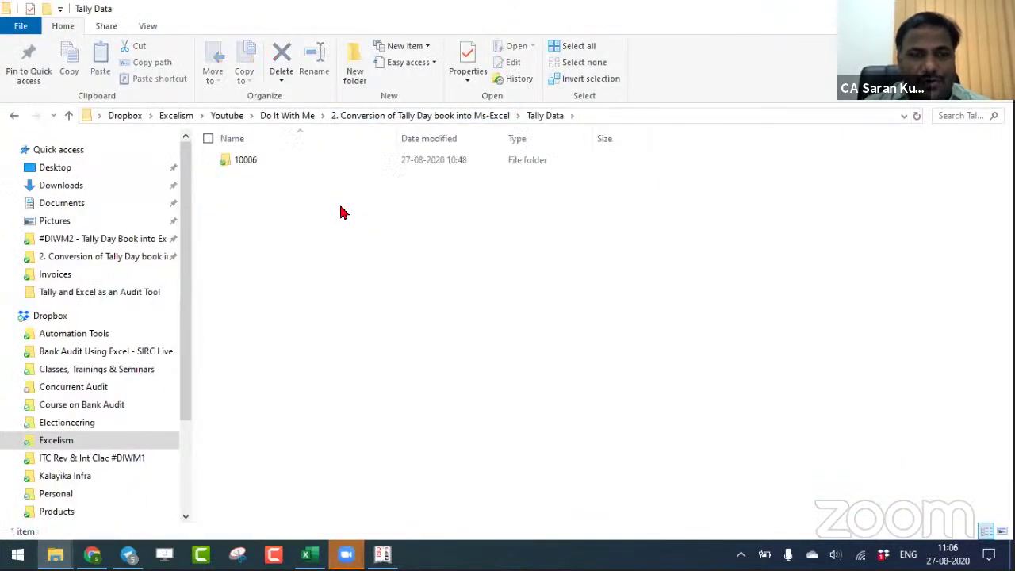
{"action": "left_click", "coordinate": [685, 115]}
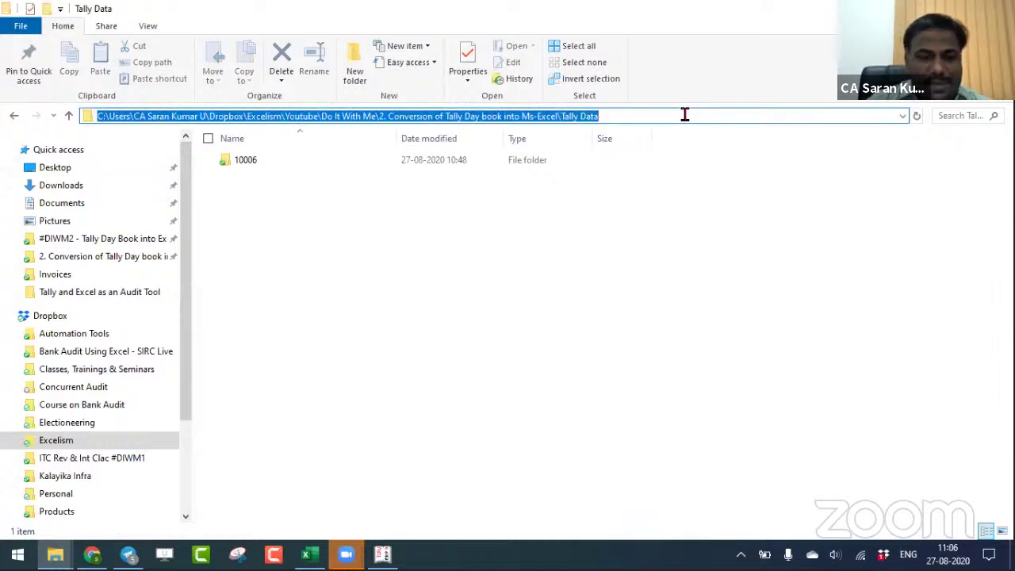
{"action": "key", "text": "alt+Tab"}
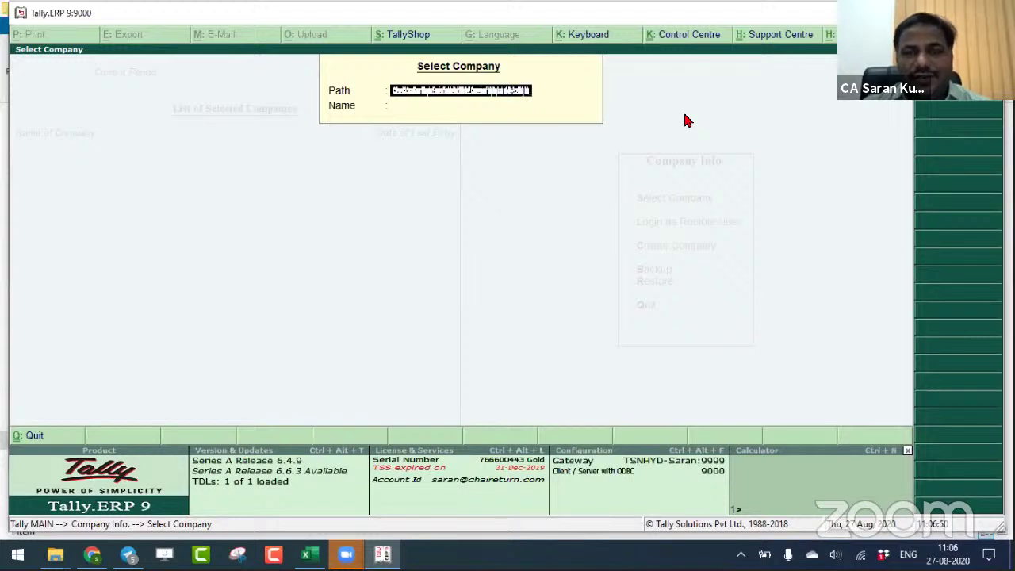
Load the only company found in the new data path and open its Day Book report.
{"action": "key", "text": "Return"}
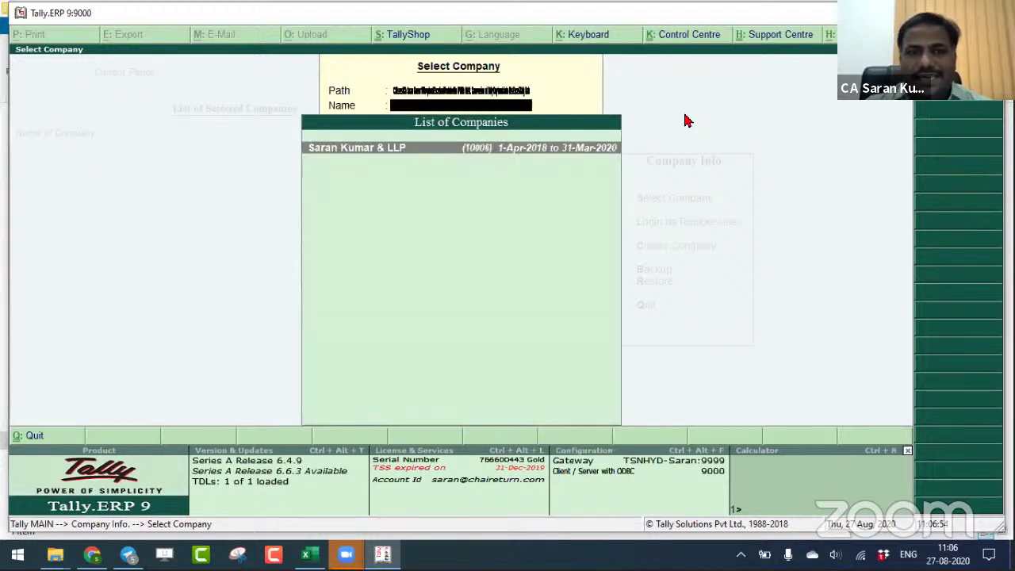
{"action": "key", "text": "Return"}
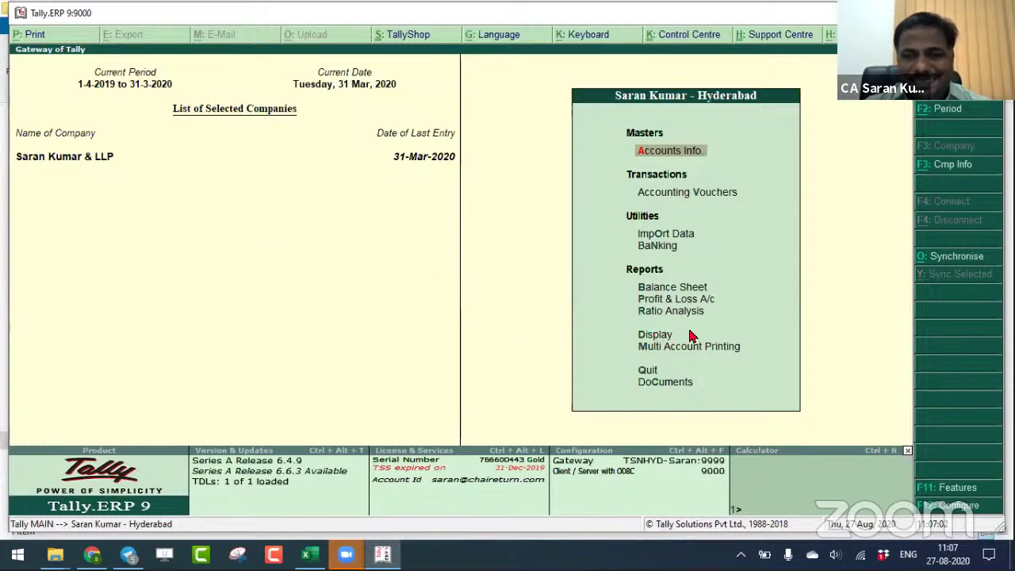
{"action": "left_click", "coordinate": [645, 338]}
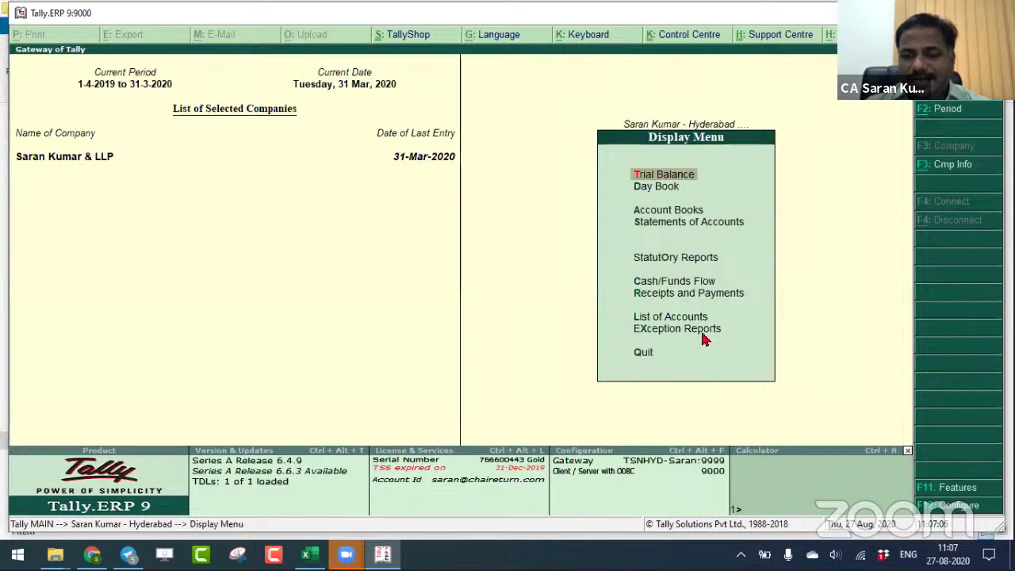
{"action": "key", "text": "d"}
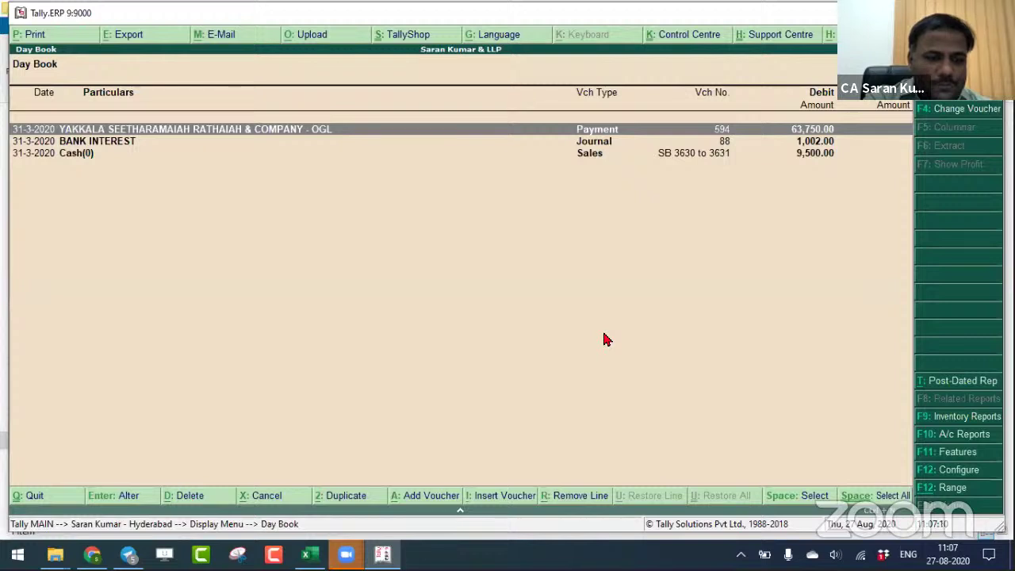
Change the Day Book period to 1-4-2019 through 31-3-2020 and browse the April vouchers.
{"action": "key", "text": "F2"}
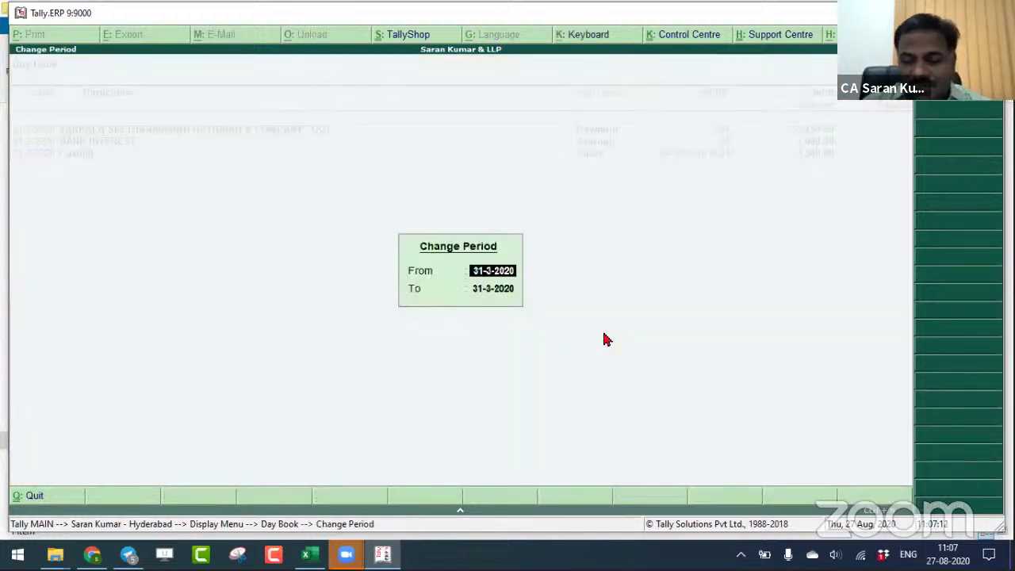
{"action": "type", "text": "1-4-"}
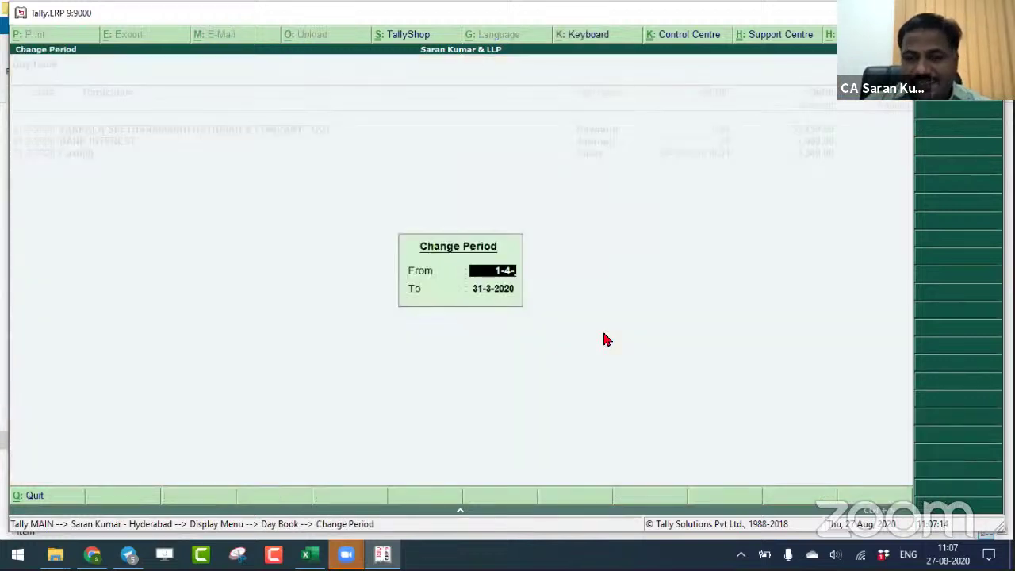
{"action": "type", "text": "2"}
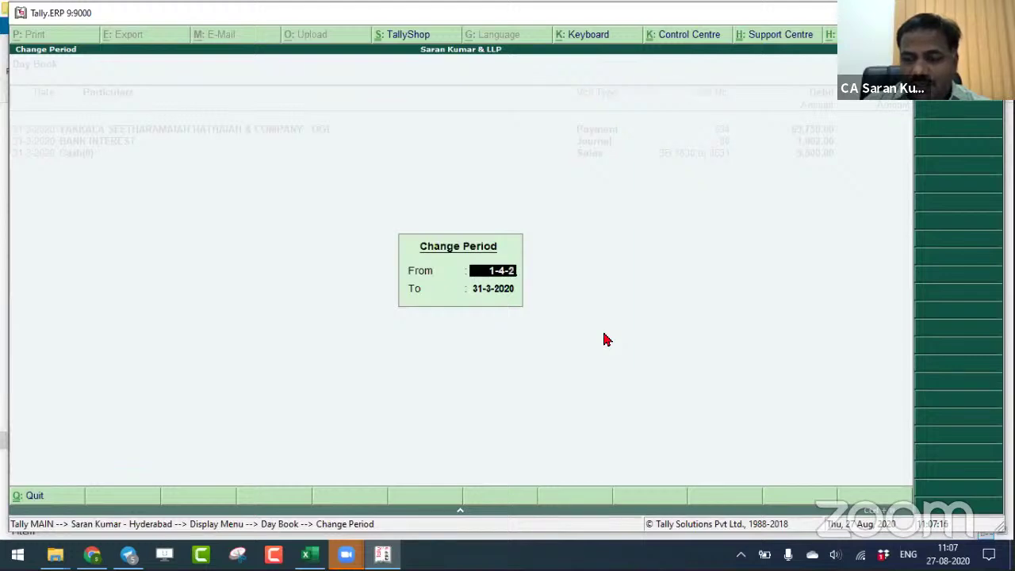
{"action": "type", "text": "019"}
{"action": "key", "text": "Return"}
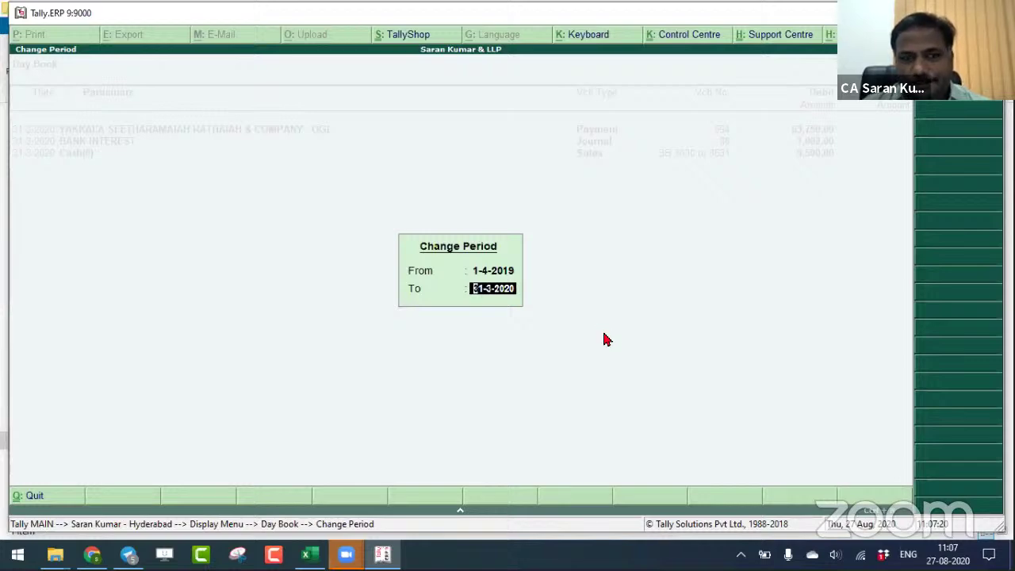
{"action": "key", "text": "Return"}
{"action": "key", "text": "Down"}
{"action": "key", "text": "Down"}
{"action": "key", "text": "Down"}
{"action": "key", "text": "Down"}
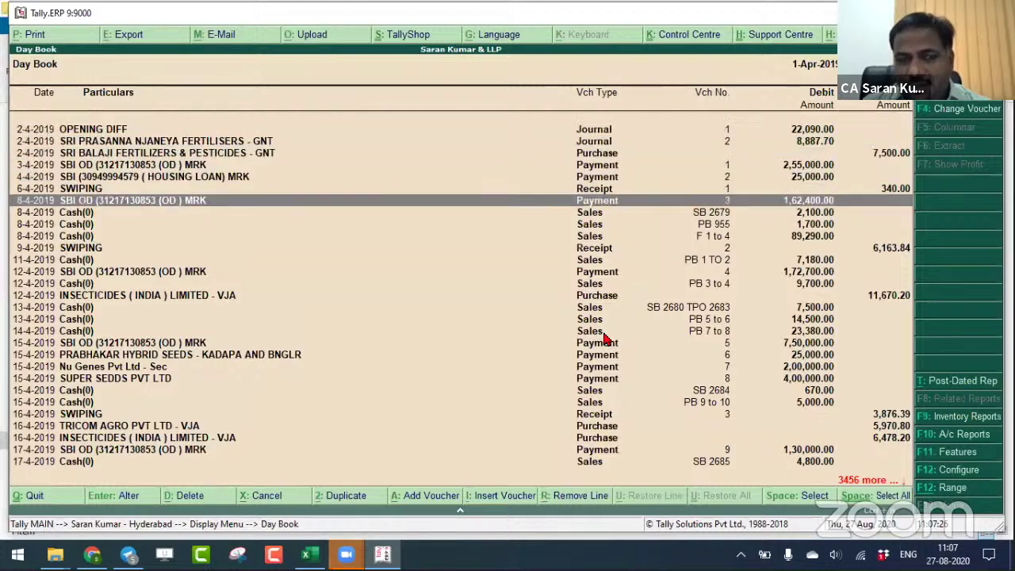
{"action": "key", "text": "Down"}
{"action": "key", "text": "Down"}
{"action": "key", "text": "Down"}
{"action": "key", "text": "Down"}
{"action": "key", "text": "Down"}
{"action": "key", "text": "Down"}
{"action": "key", "text": "Down"}
{"action": "key", "text": "Down"}
{"action": "key", "text": "Down"}
{"action": "key", "text": "Down"}
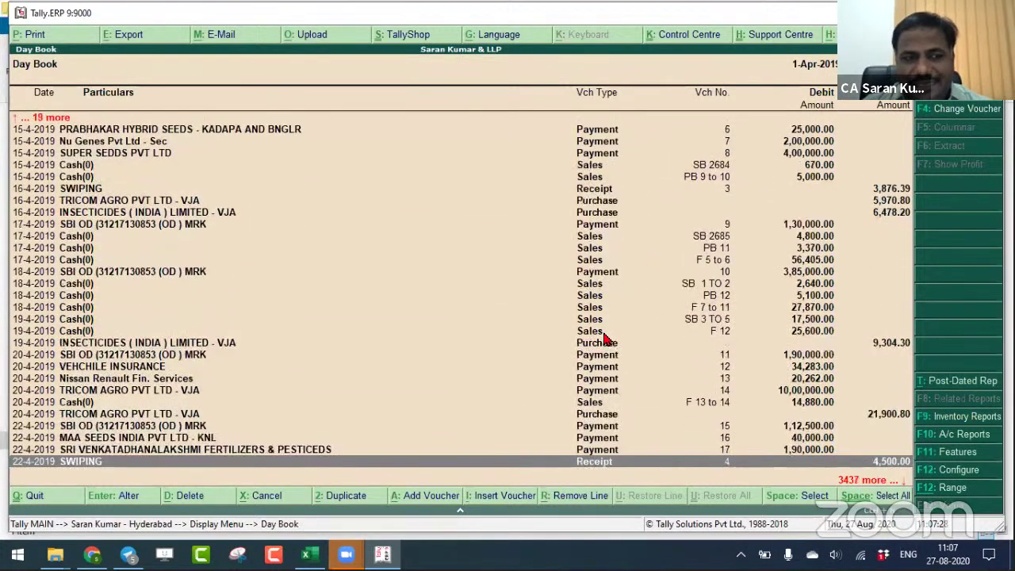
{"action": "key", "text": "Up"}
{"action": "key", "text": "Up"}
{"action": "key", "text": "Up"}
{"action": "key", "text": "Up"}
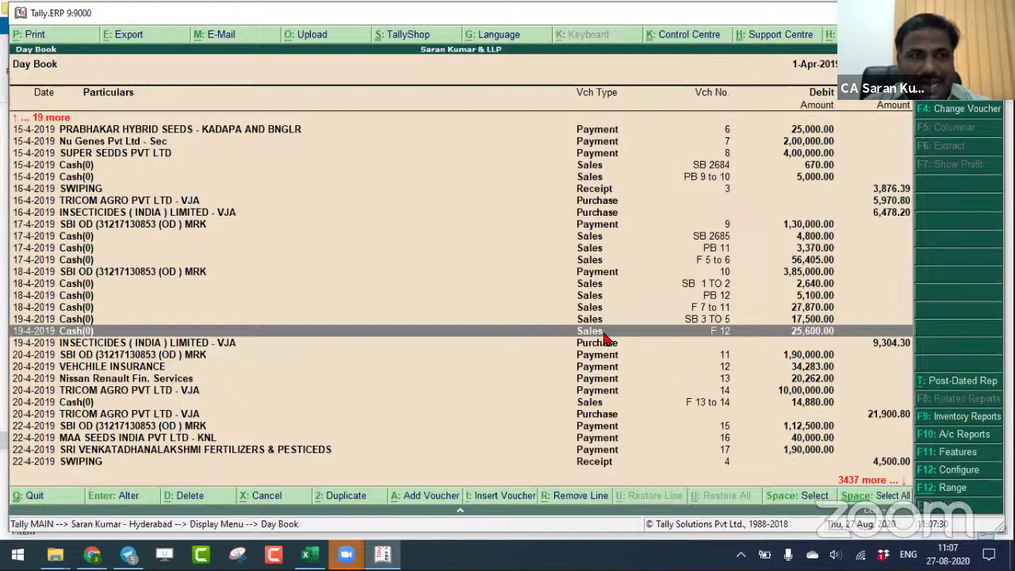
Begin the Day Book export with default language and Excel (Spreadsheet) format, then switch to Explorer.
{"action": "left_click", "coordinate": [125, 37]}
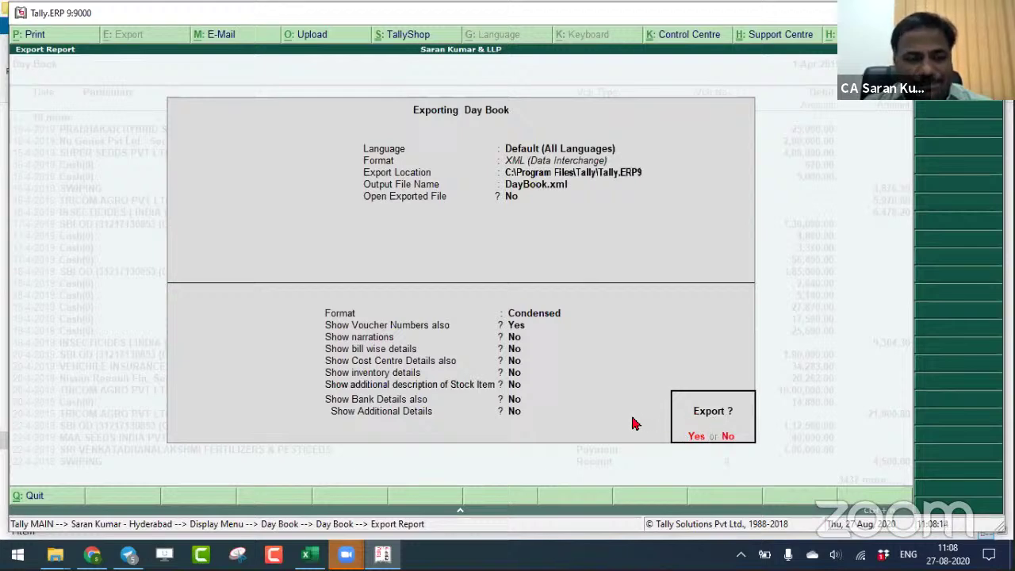
{"action": "key", "text": "n"}
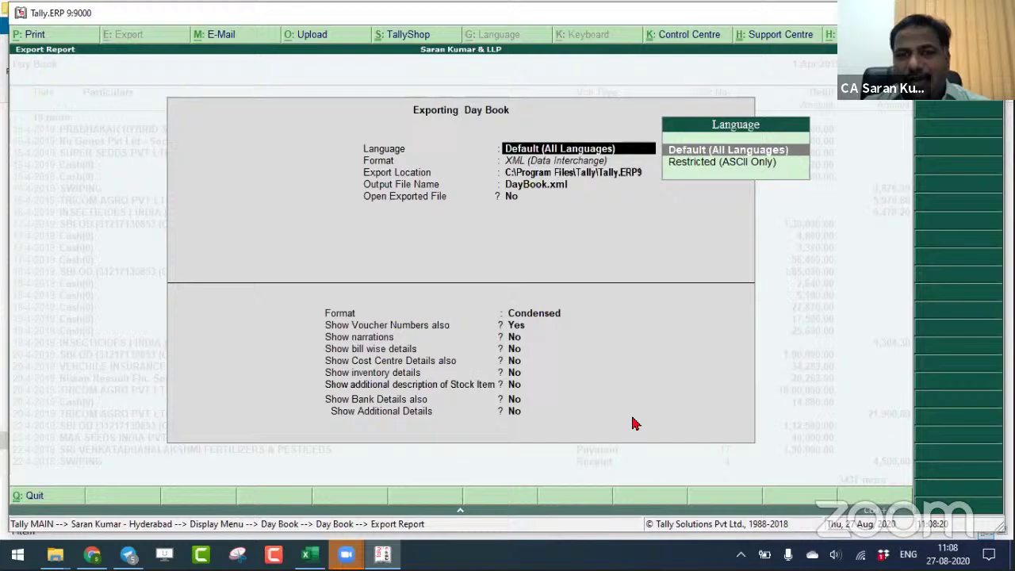
{"action": "key", "text": "Return"}
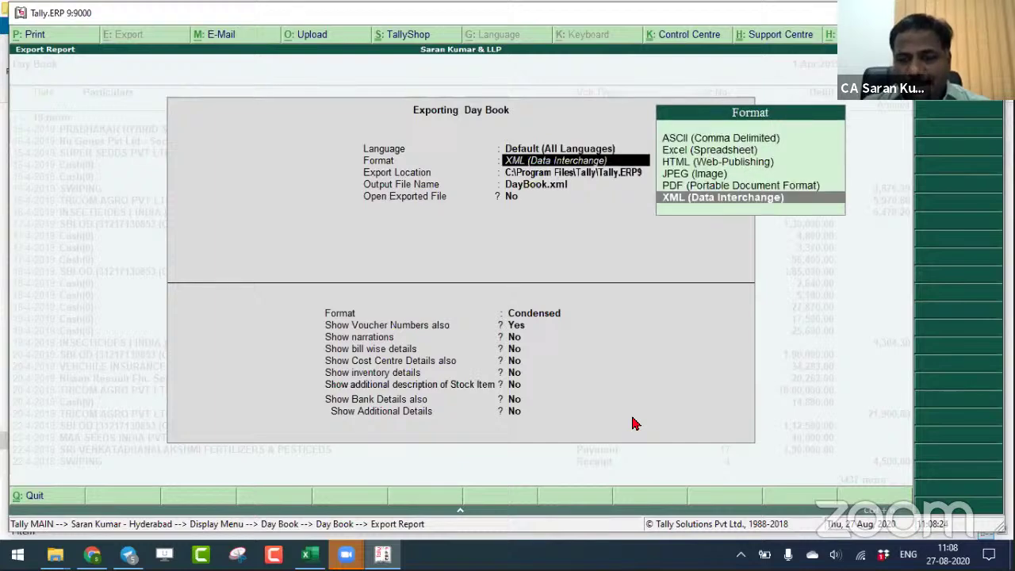
{"action": "key", "text": "Up"}
{"action": "key", "text": "Up"}
{"action": "key", "text": "Up"}
{"action": "key", "text": "Up"}
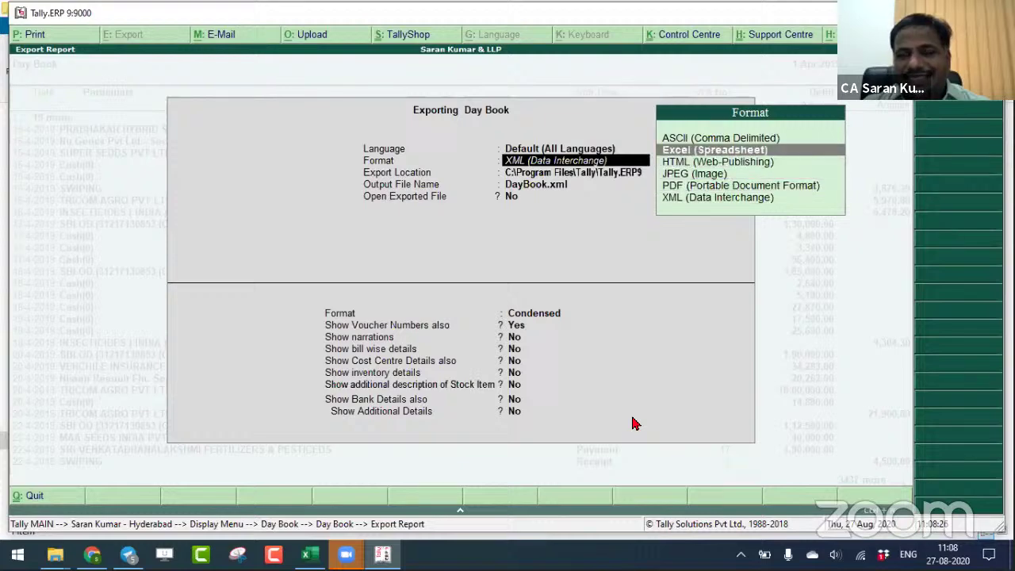
{"action": "key", "text": "Return"}
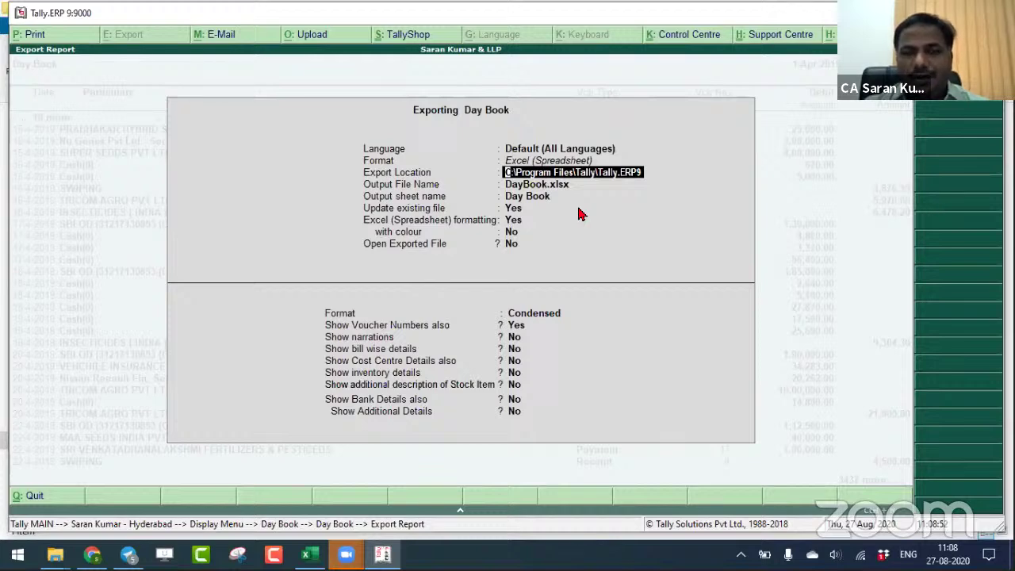
{"action": "key", "text": "alt+Tab"}
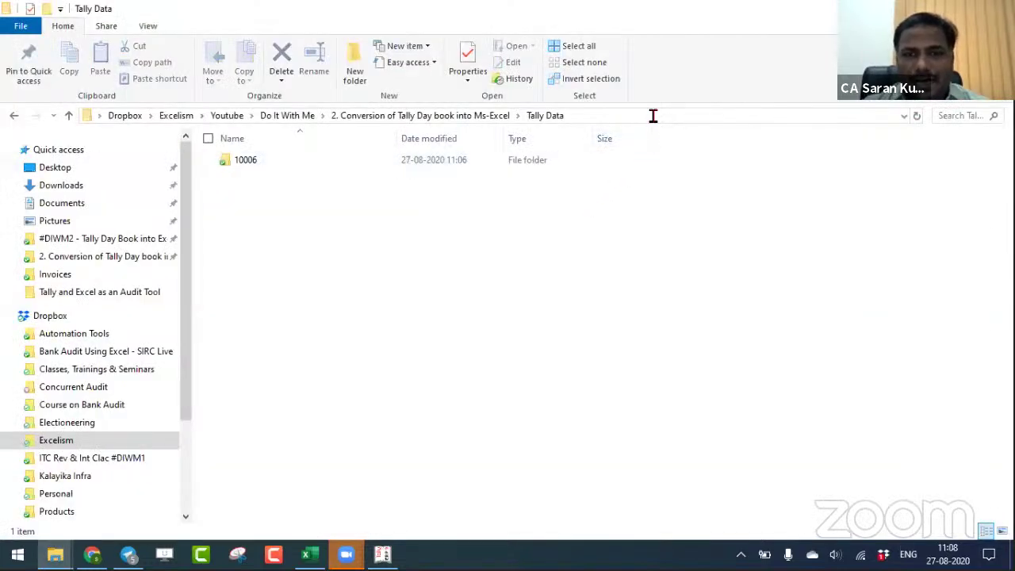
Set the export location to the Tally Data folder path, keeping file DayBook.xlsx and sheet Day Book.
{"action": "left_click", "coordinate": [653, 116]}
{"action": "key", "text": "alt+Tab"}
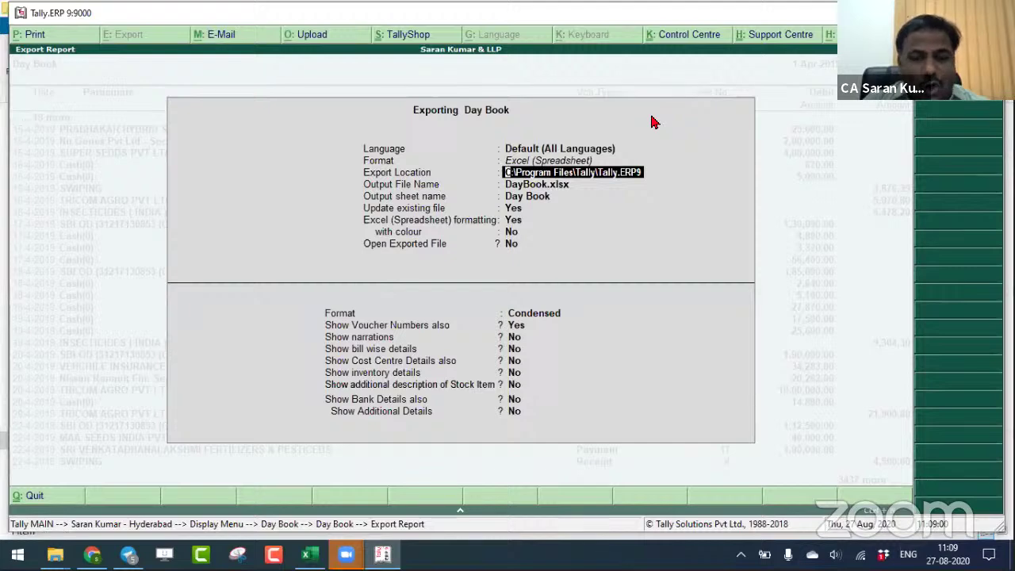
{"action": "key", "text": "ctrl+alt+v"}
{"action": "key", "text": "Return"}
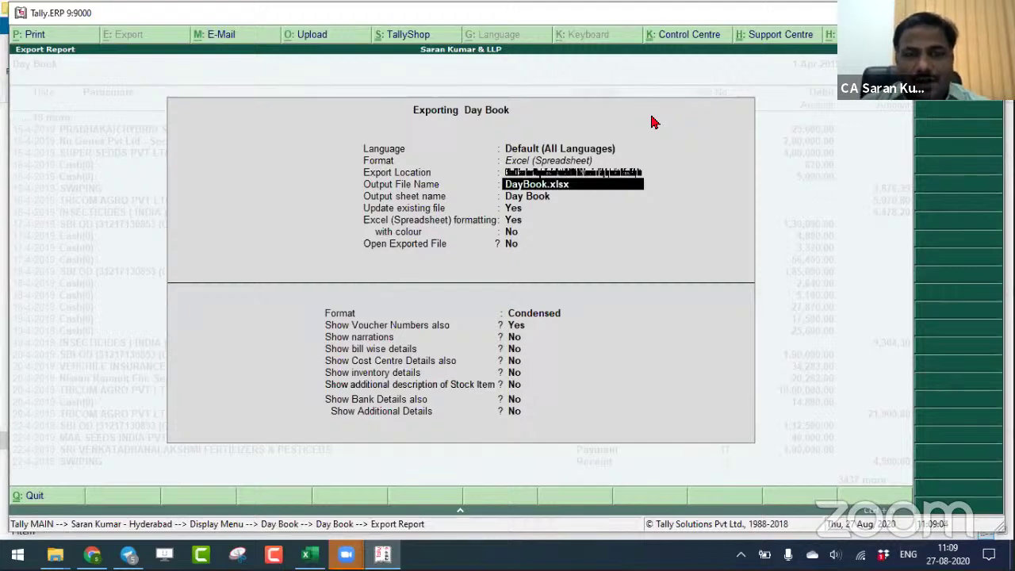
{"action": "key", "text": "Return"}
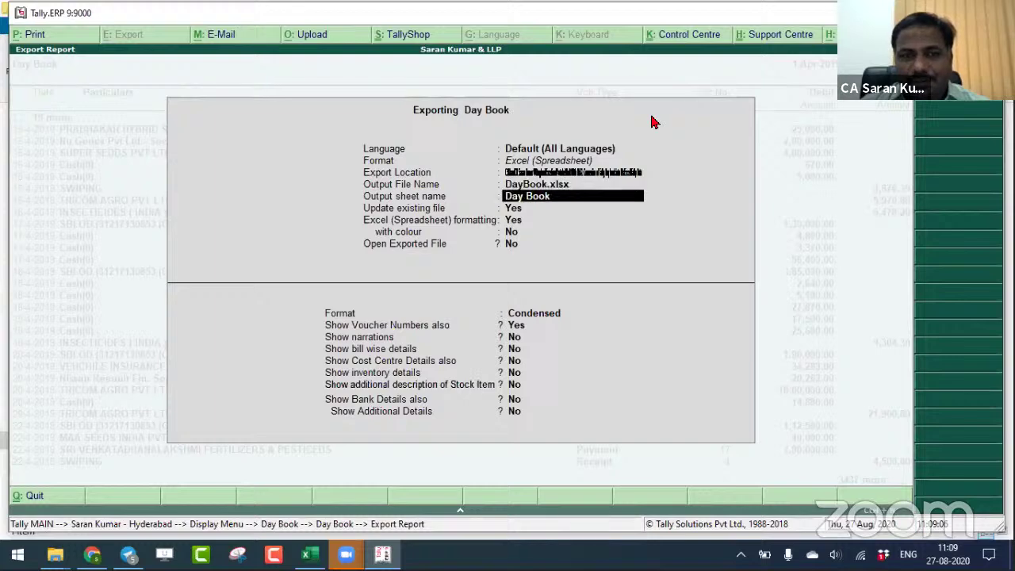
{"action": "key", "text": "Return"}
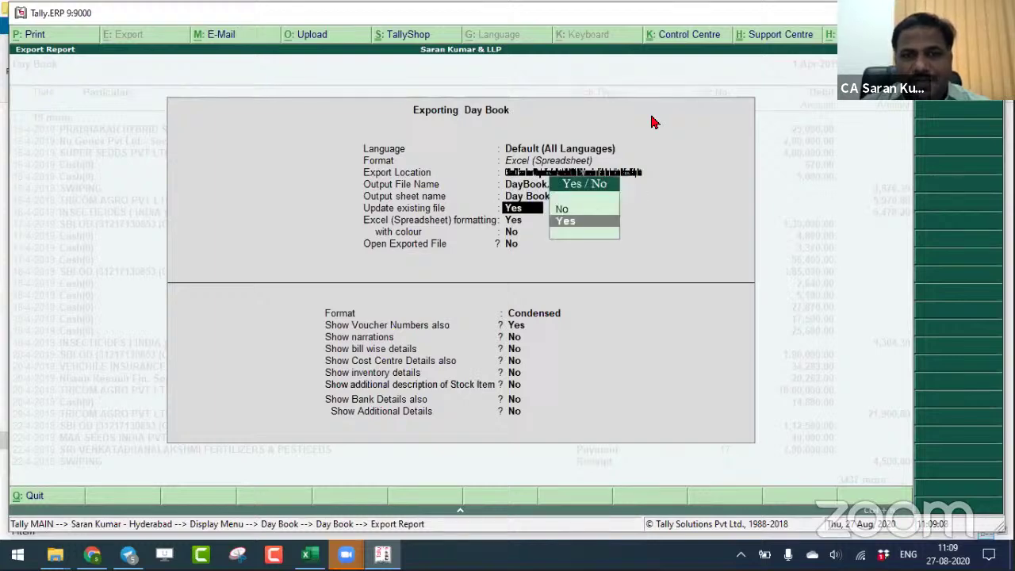
Set Update existing file to No, keep formatting without colour, and choose Detailed format.
{"action": "key", "text": "Down"}
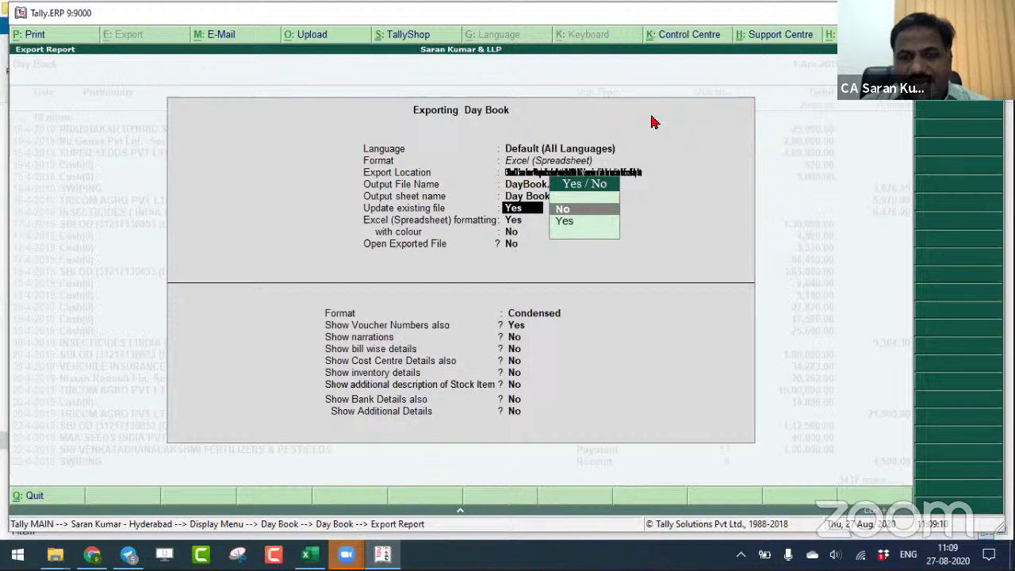
{"action": "key", "text": "Return"}
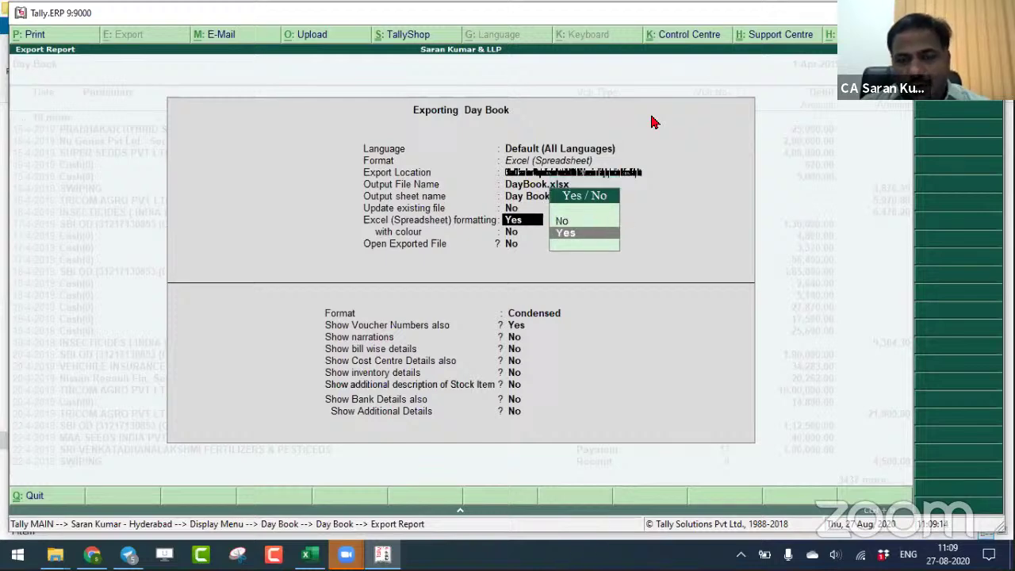
{"action": "key", "text": "Return"}
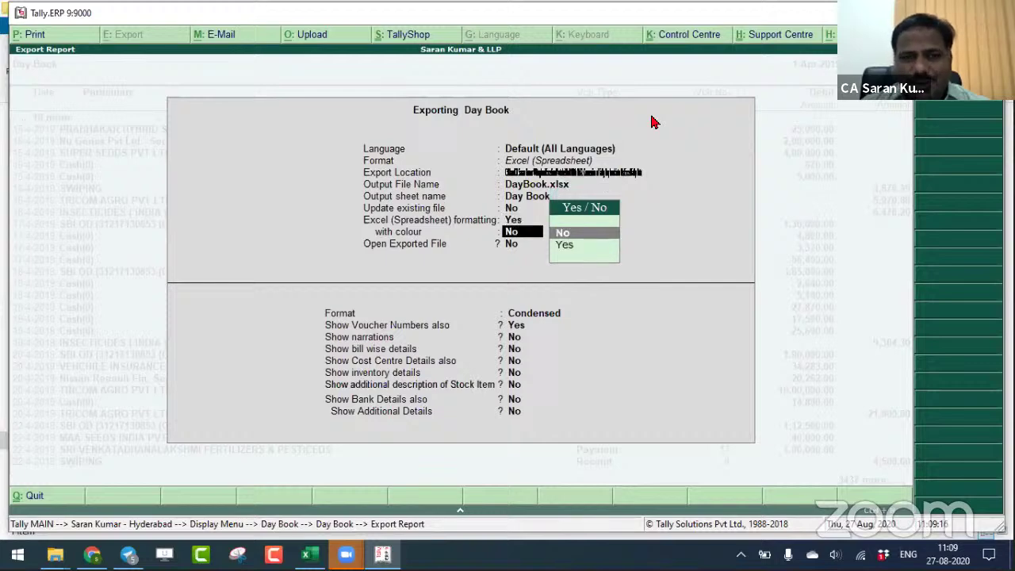
{"action": "key", "text": "Return"}
{"action": "key", "text": "Return"}
{"action": "key", "text": "Return"}
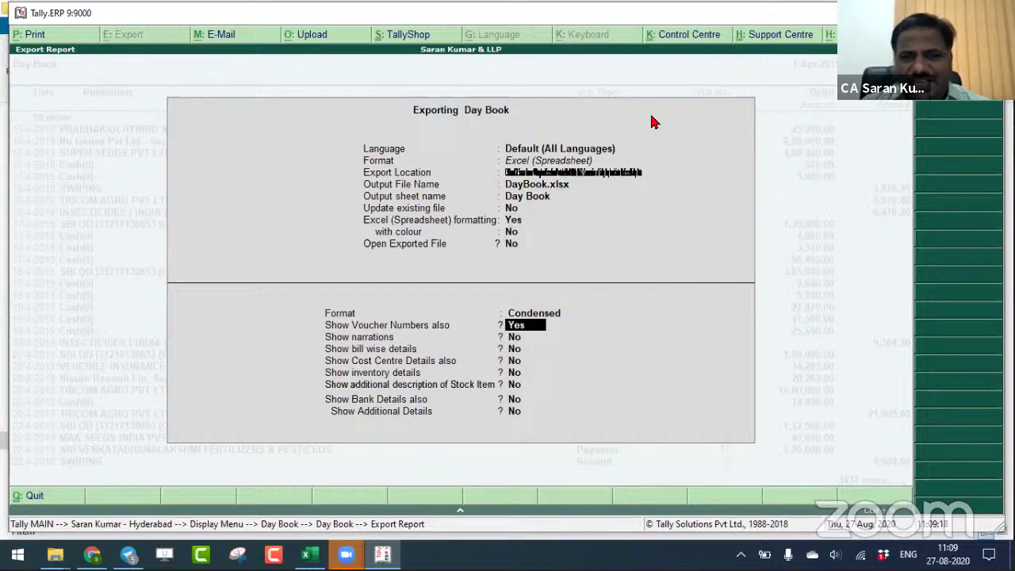
{"action": "key", "text": "Up"}
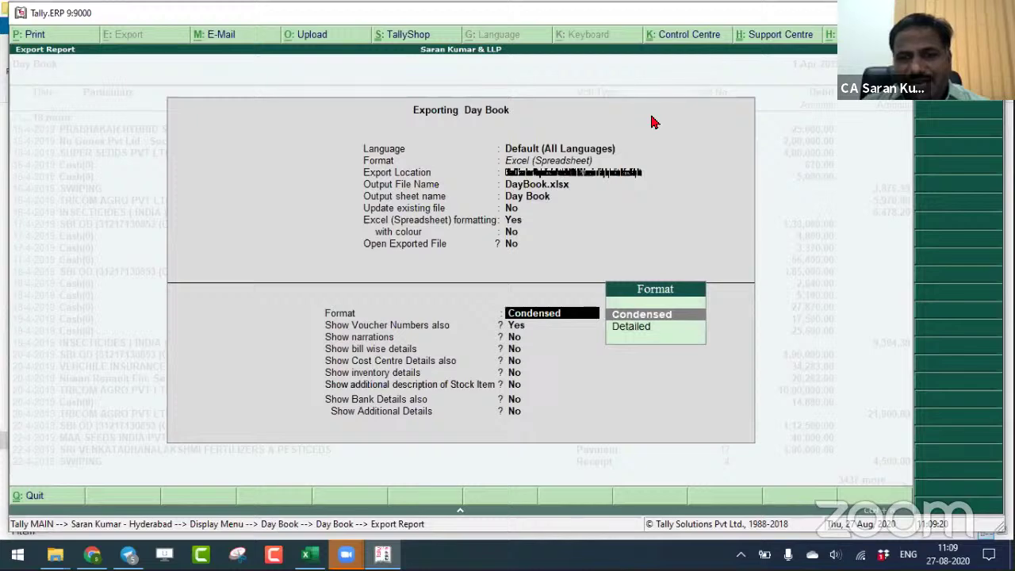
{"action": "key", "text": "Down"}
{"action": "key", "text": "Return"}
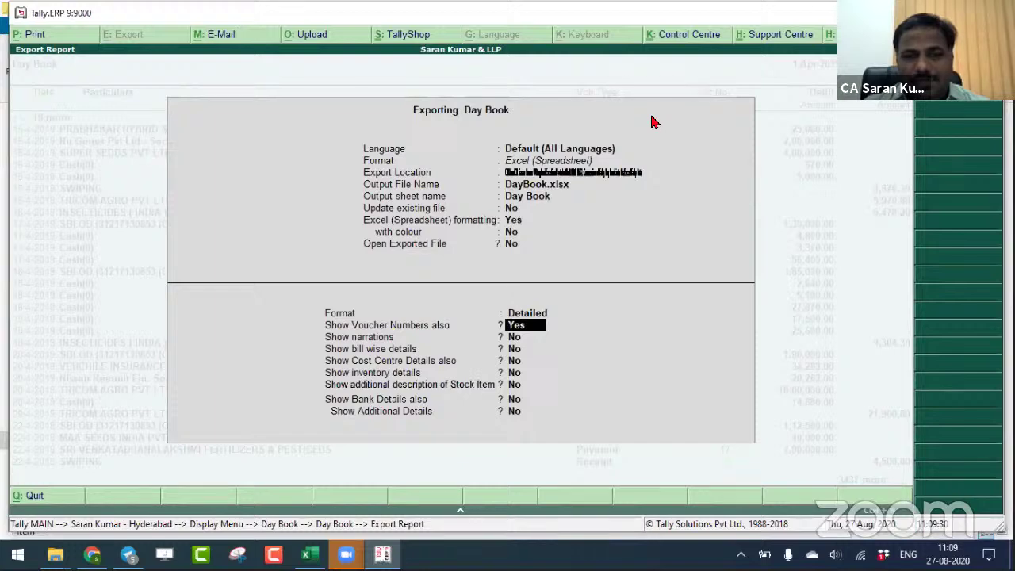
Include voucher numbers, narrations, bill-wise, cost centre, inventory and stock descriptions, then run the export.
{"action": "key", "text": "Return"}
{"action": "type", "text": "y"}
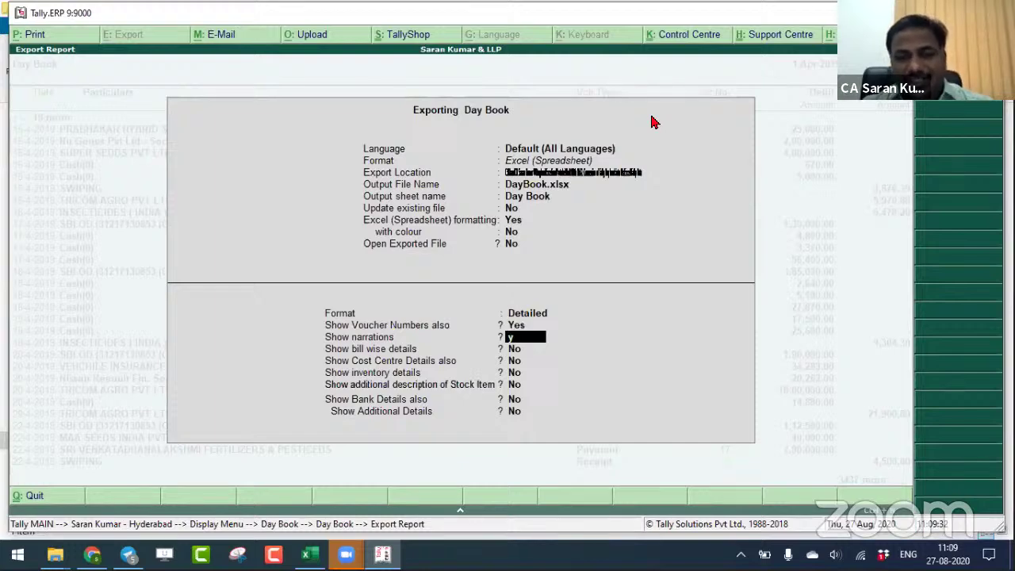
{"action": "key", "text": "Return"}
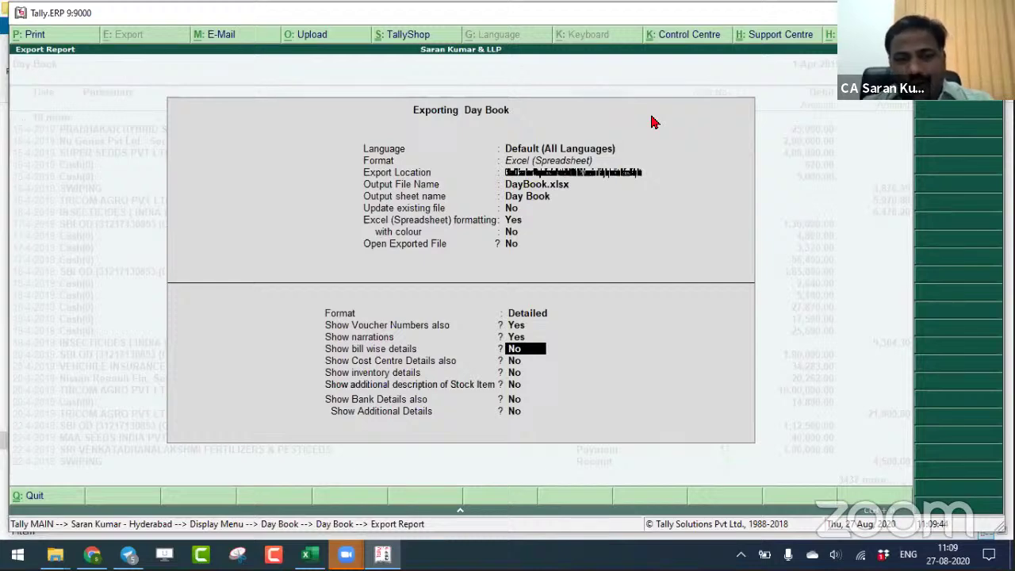
{"action": "key", "text": "y"}
{"action": "key", "text": "Return"}
{"action": "key", "text": "y"}
{"action": "key", "text": "Return"}
{"action": "key", "text": "y"}
{"action": "key", "text": "Return"}
{"action": "key", "text": "y"}
{"action": "key", "text": "Return"}
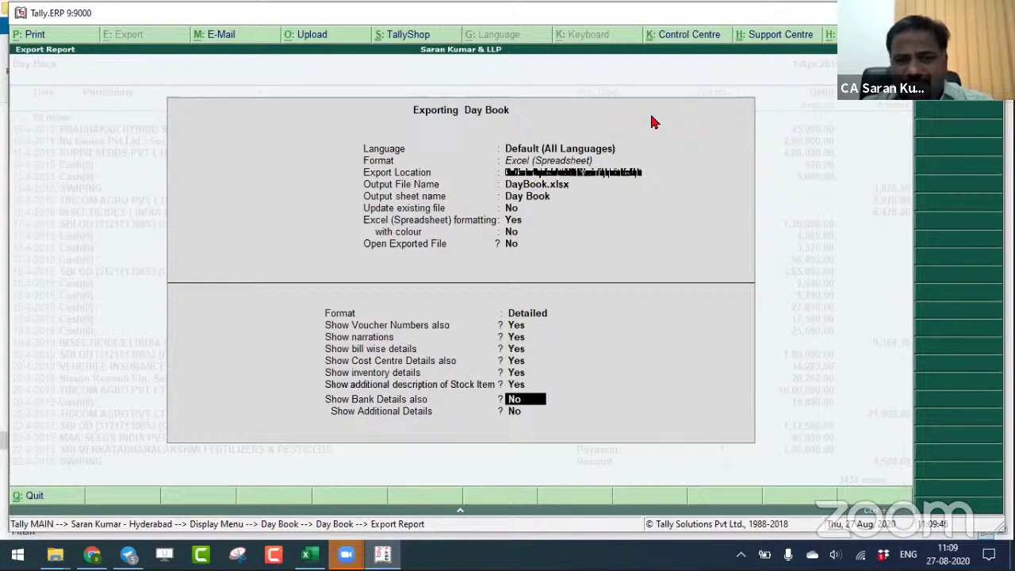
{"action": "key", "text": "y"}
{"action": "key", "text": "Return"}
{"action": "key", "text": "Return"}
{"action": "key", "text": "Return"}
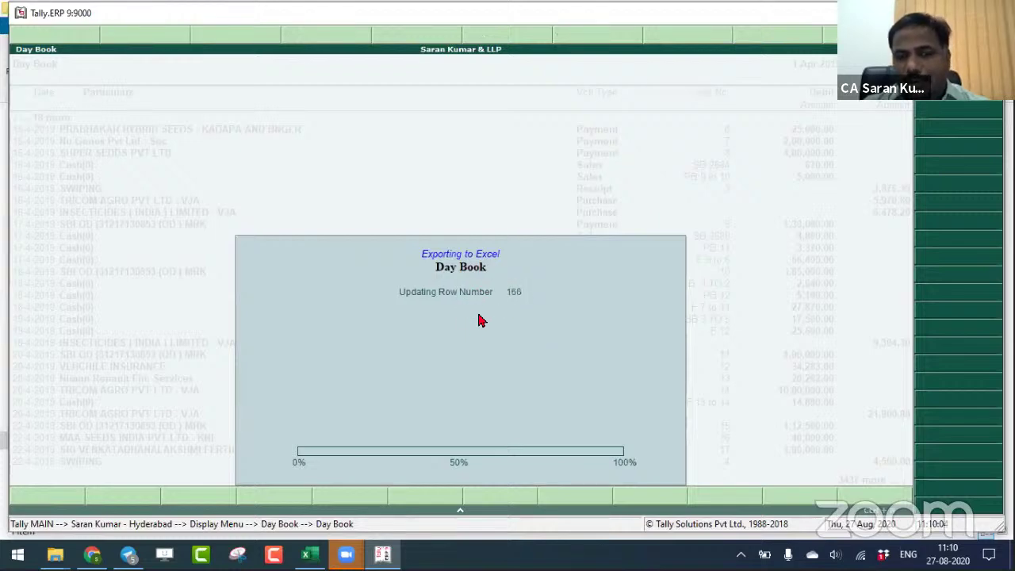
Check the Raw File - Day Book.xlsx workbook, then return to the Excelism working-files page.
{"action": "key", "text": "alt+Tab"}
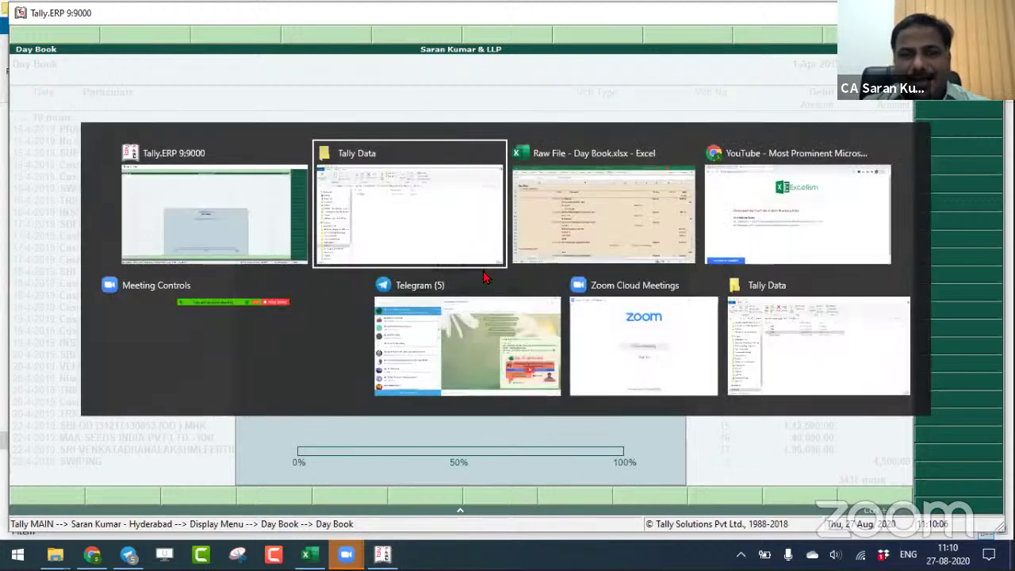
{"action": "key", "text": "alt+Tab"}
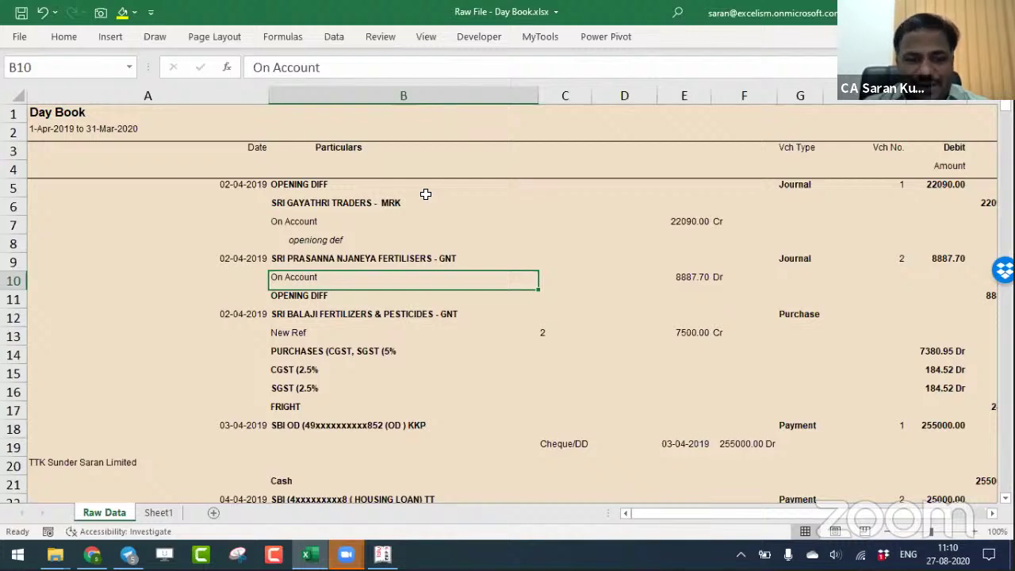
{"action": "left_click", "coordinate": [127, 553]}
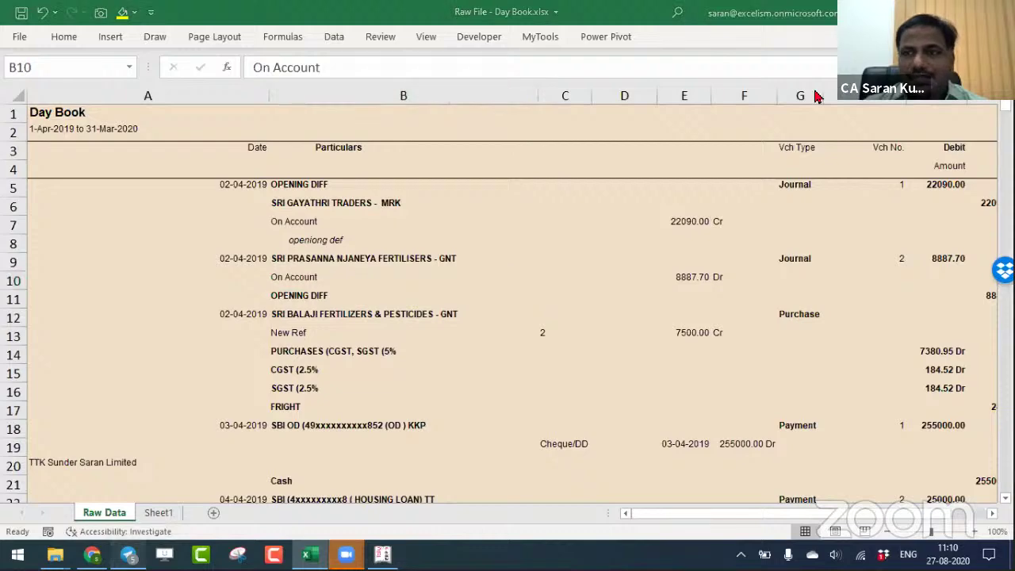
{"action": "key", "text": "alt+Tab"}
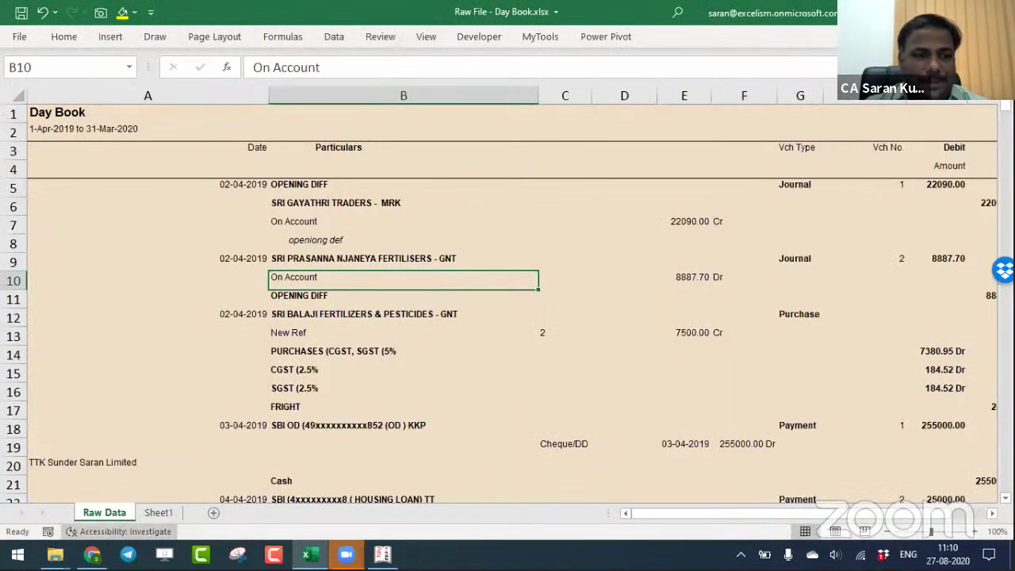
{"action": "key", "text": "alt+Tab"}
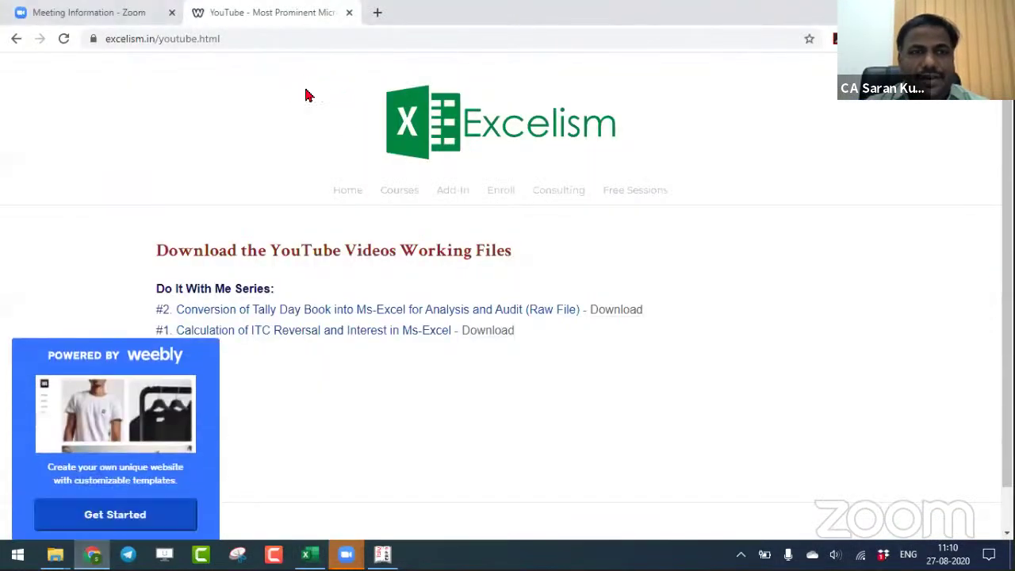
Select the Excelism page's web address, then return to Raw File - Day Book.xlsx in Excel.
{"action": "left_click", "coordinate": [288, 32]}
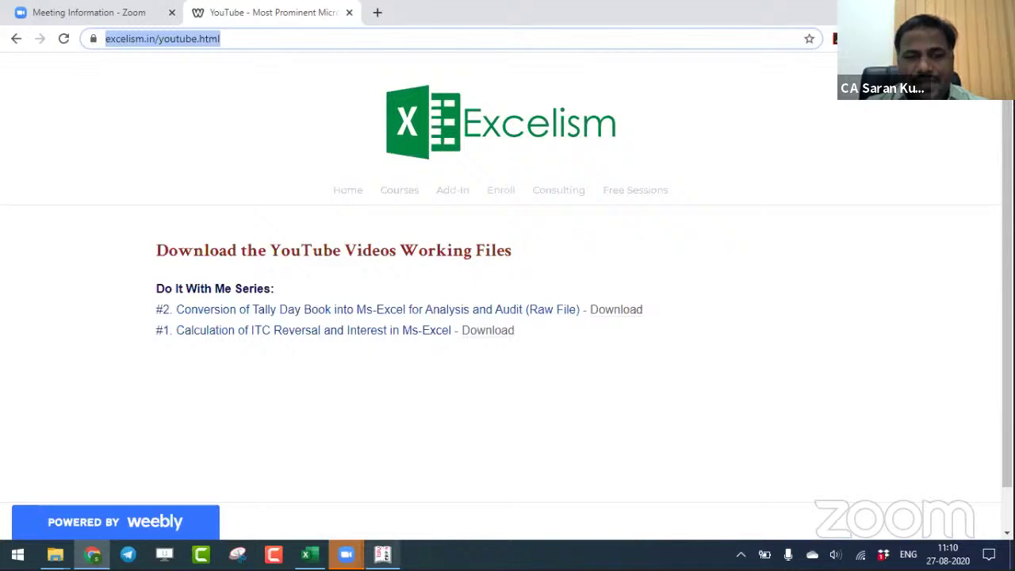
{"action": "mouse_move", "coordinate": [308, 555]}
{"action": "left_click", "coordinate": [310, 516]}
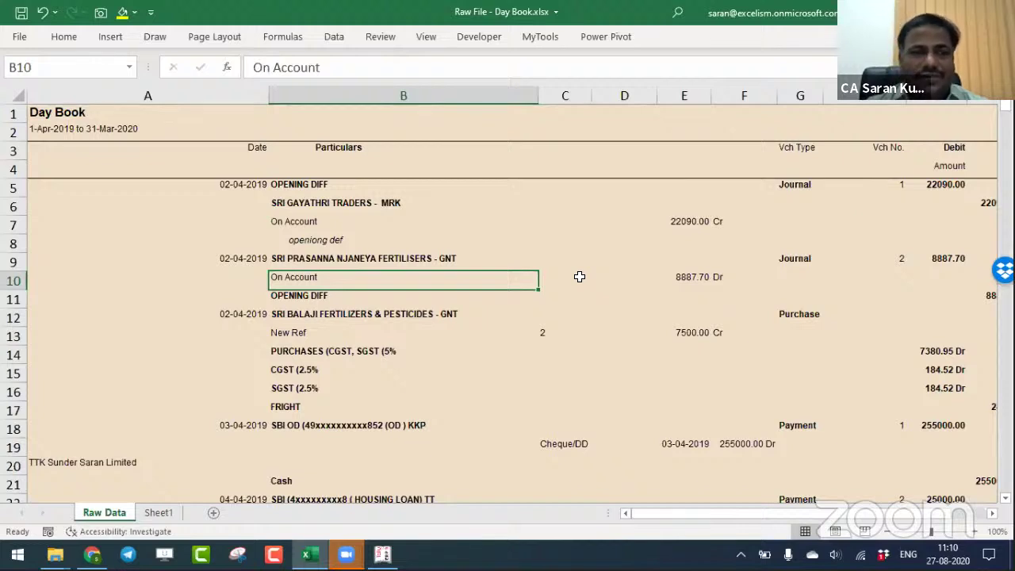
Save and close Raw File - Day Book.xlsx, then open the #DIWM2 folder in File Explorer.
{"action": "key", "text": "ctrl+w"}
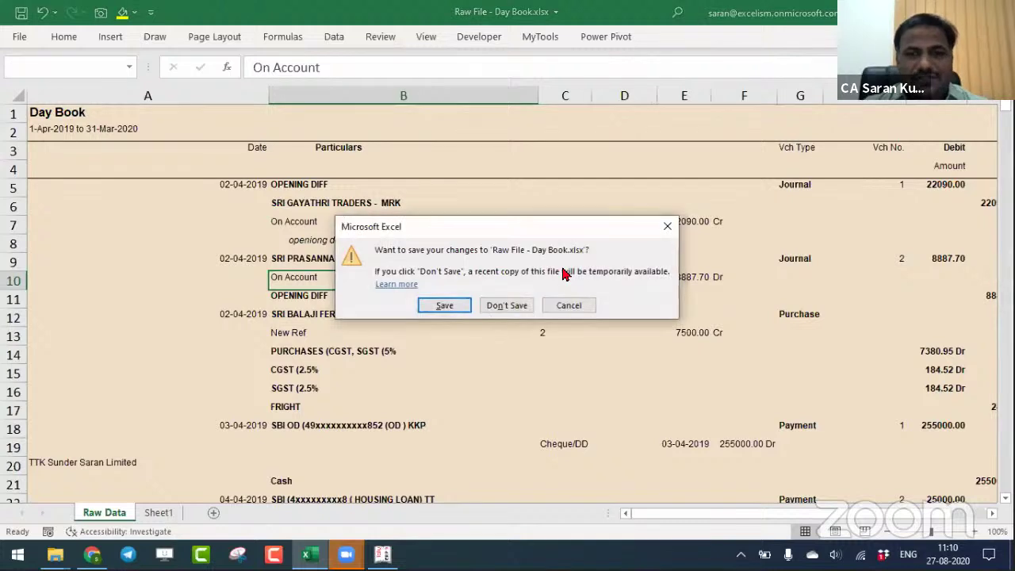
{"action": "left_click", "coordinate": [458, 307]}
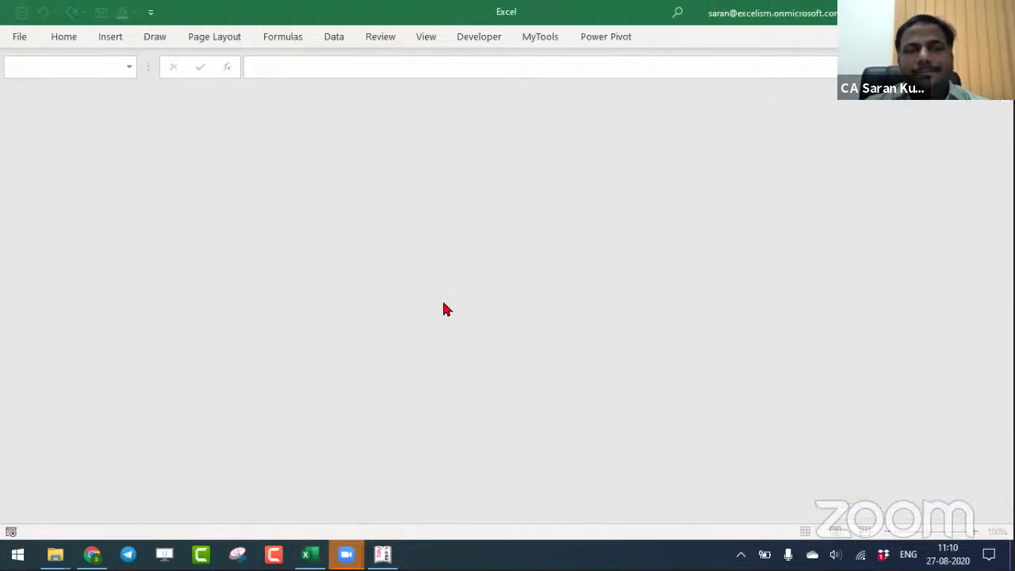
{"action": "key", "text": "alt+Tab"}
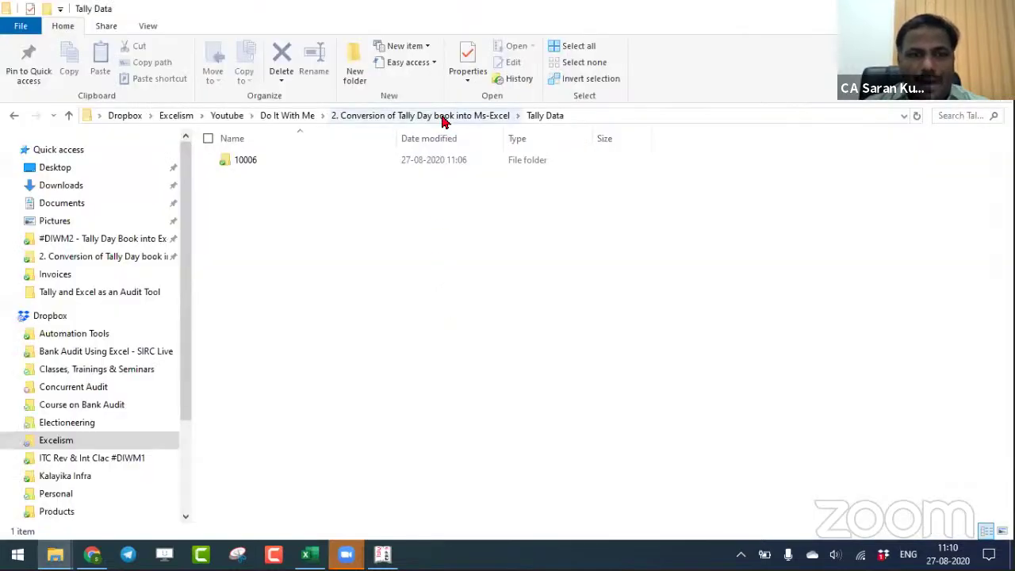
{"action": "left_click", "coordinate": [399, 117]}
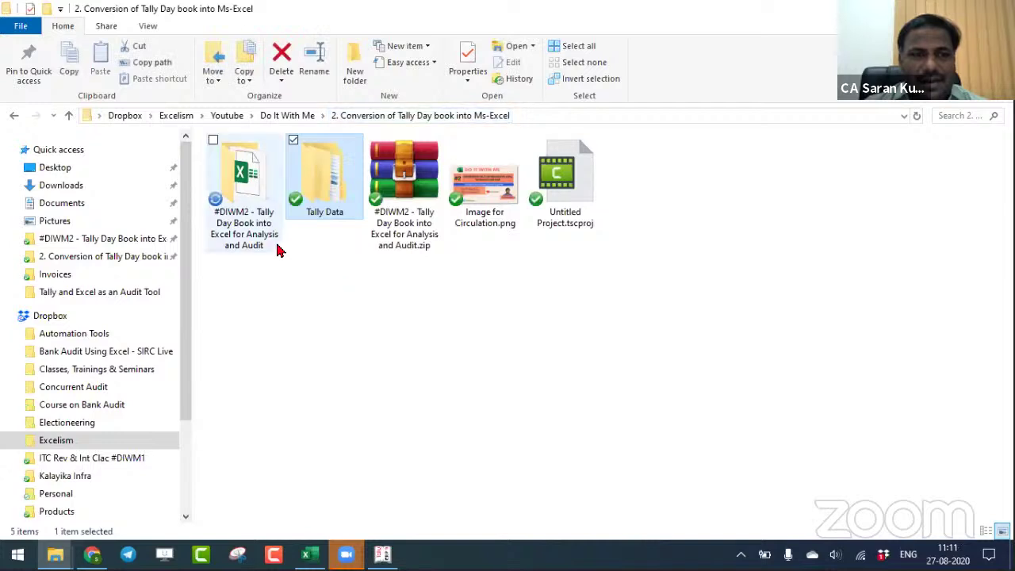
{"action": "double_click", "coordinate": [245, 222]}
Duplicate Raw File - Day Book.xlsx as 'Working File.xlsx' and open it in Excel.
{"action": "left_click", "coordinate": [284, 161]}
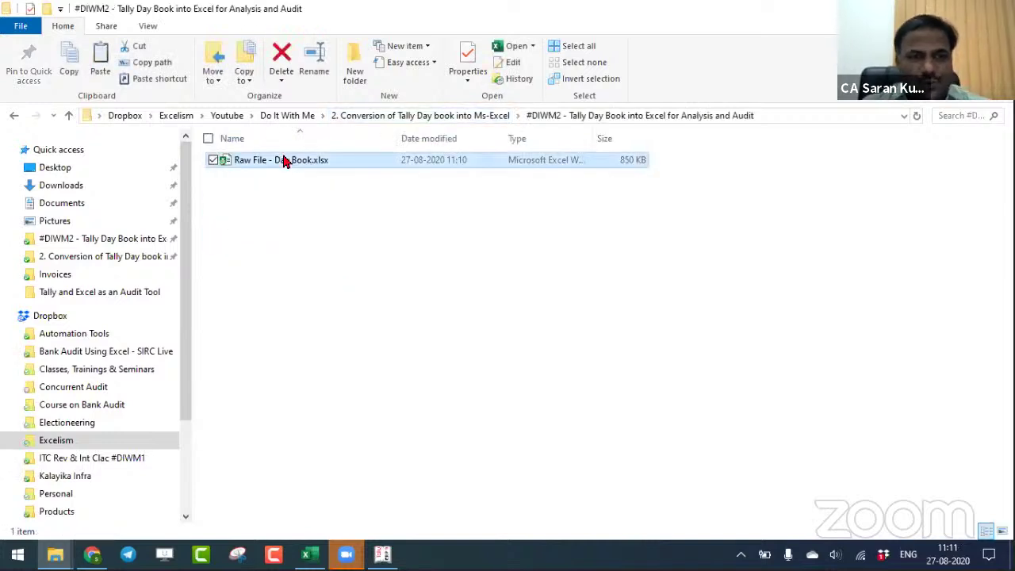
{"action": "key", "text": "ctrl+c"}
{"action": "key", "text": "ctrl+v"}
{"action": "key", "text": "F2"}
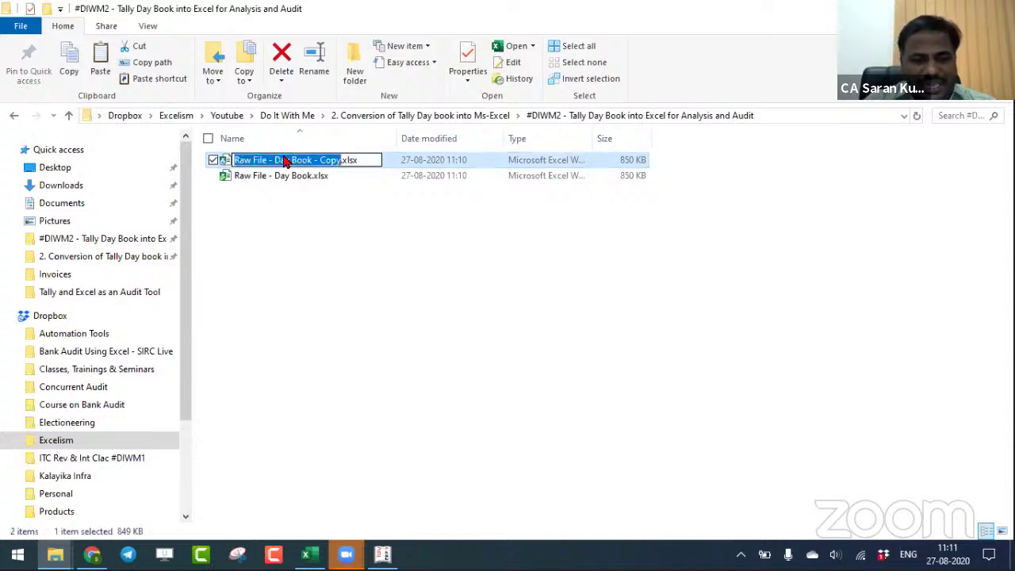
{"action": "type", "text": "Working Fil"}
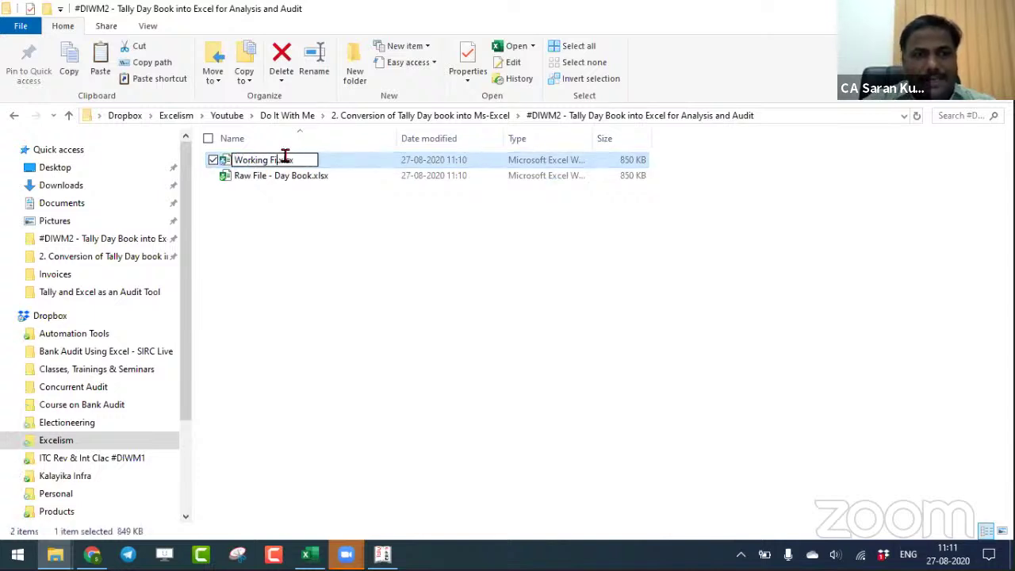
{"action": "type", "text": "e"}
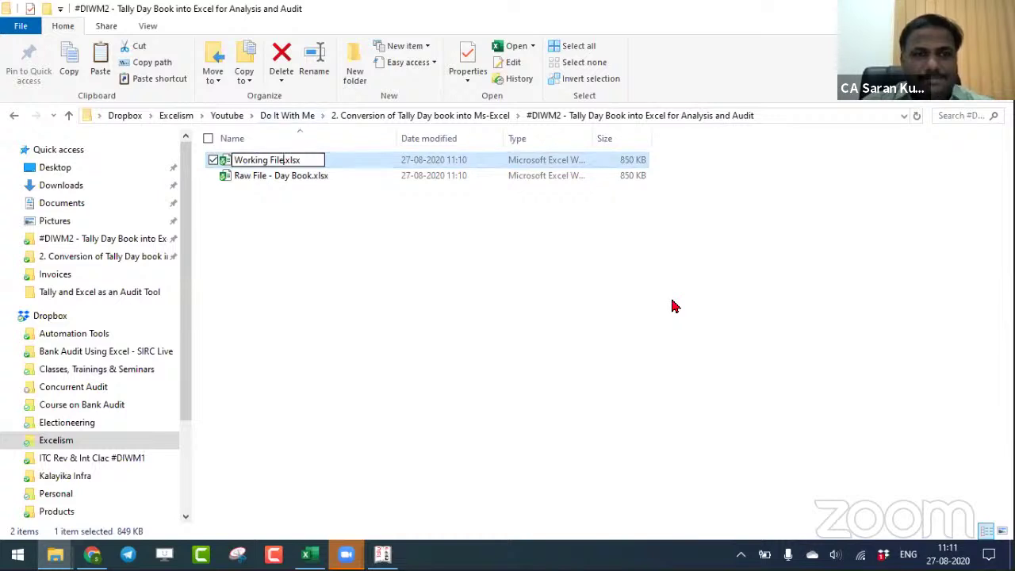
{"action": "key", "text": "Return"}
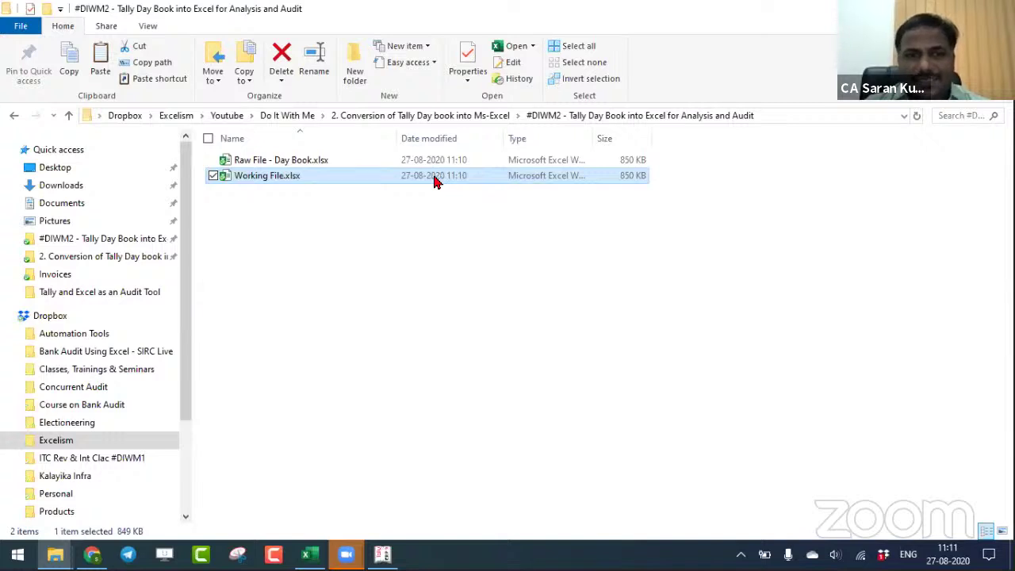
{"action": "double_click", "coordinate": [434, 177]}
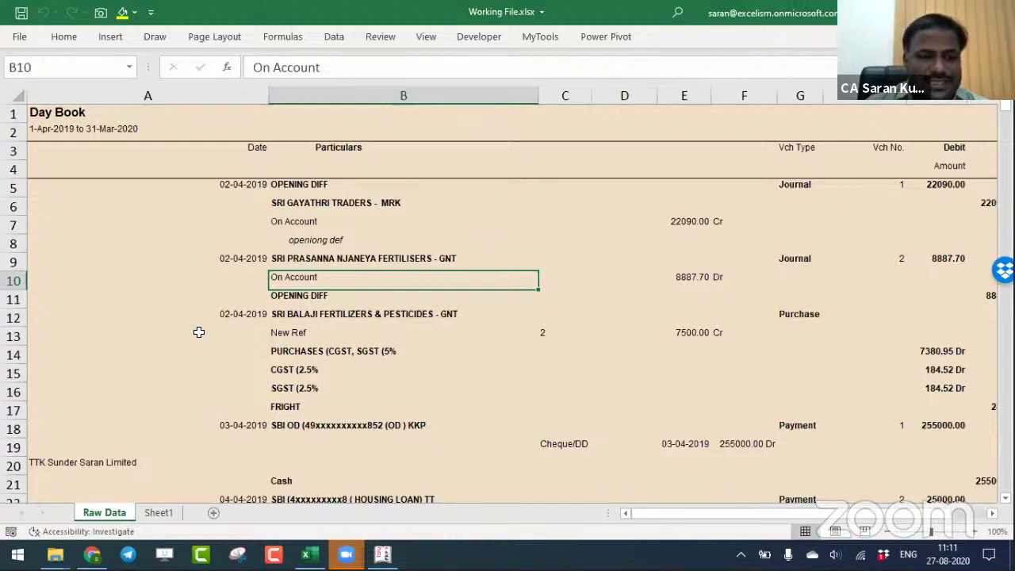
Permanently delete Sheet1, the sheet holding the download link, from Working File.xlsx.
{"action": "left_click", "coordinate": [161, 513]}
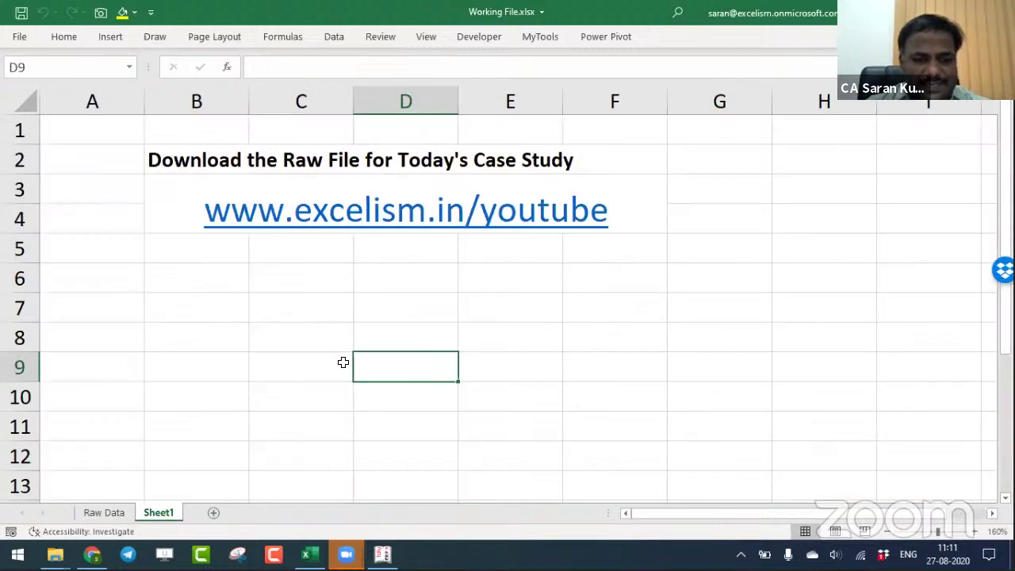
{"action": "key", "text": "alt+e"}
{"action": "key", "text": "l"}
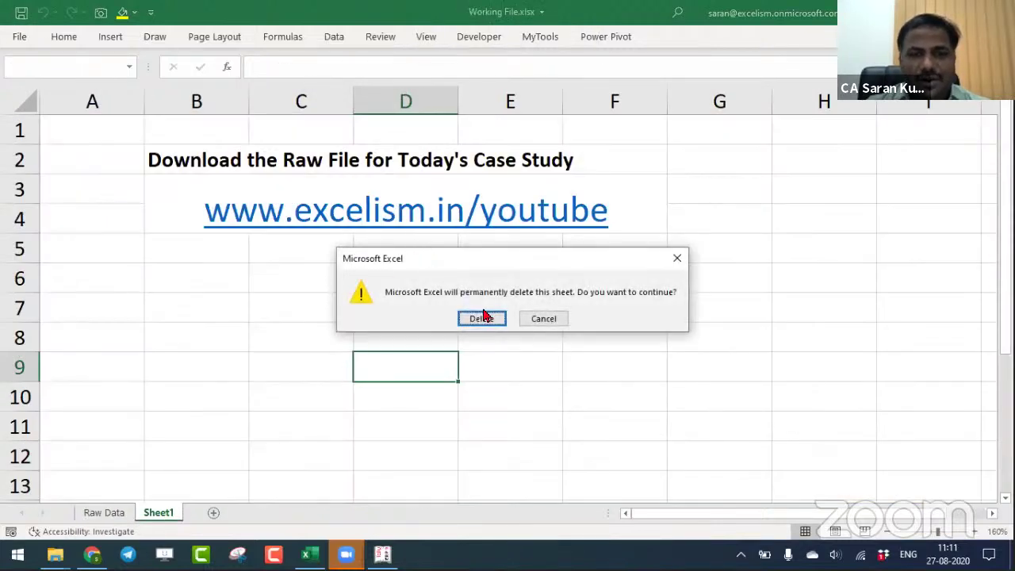
{"action": "left_click", "coordinate": [483, 317]}
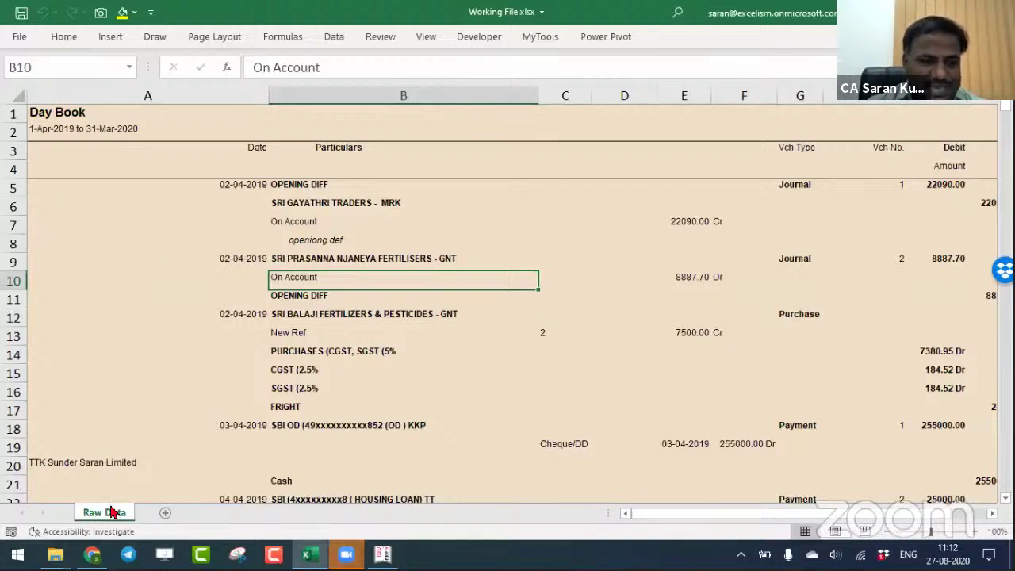
Copy the Raw Data sheet into a new Raw Data (2) tab, abandoning the Move or Copy dialog.
{"action": "right_click", "coordinate": [111, 513]}
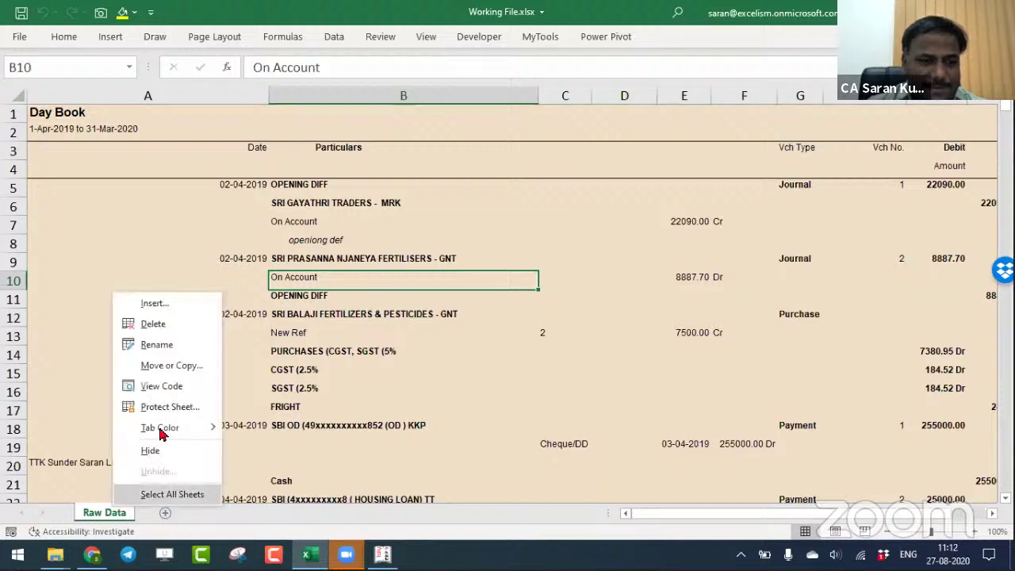
{"action": "left_click", "coordinate": [175, 366]}
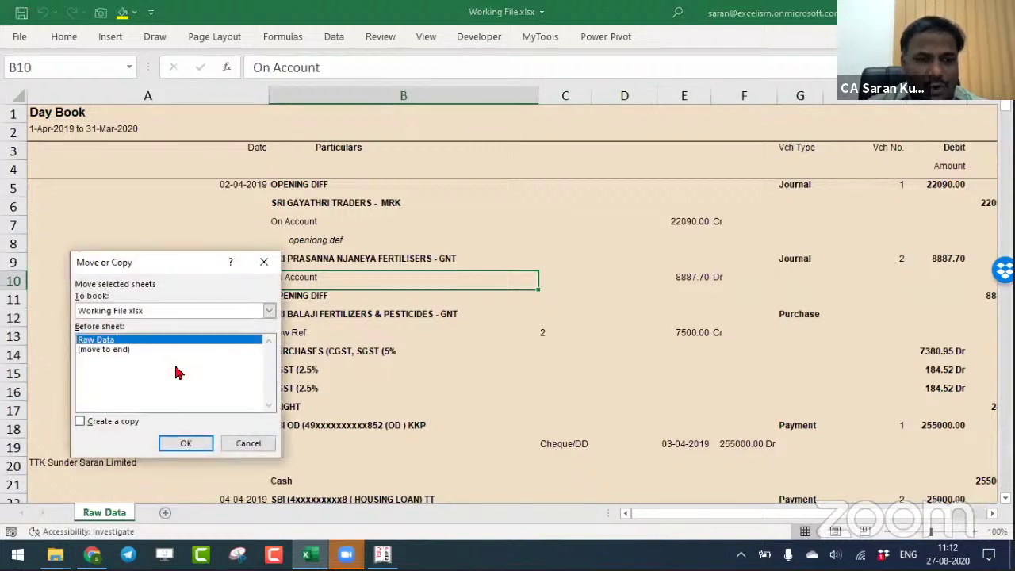
{"action": "left_click", "coordinate": [128, 423]}
{"action": "left_click", "coordinate": [118, 351]}
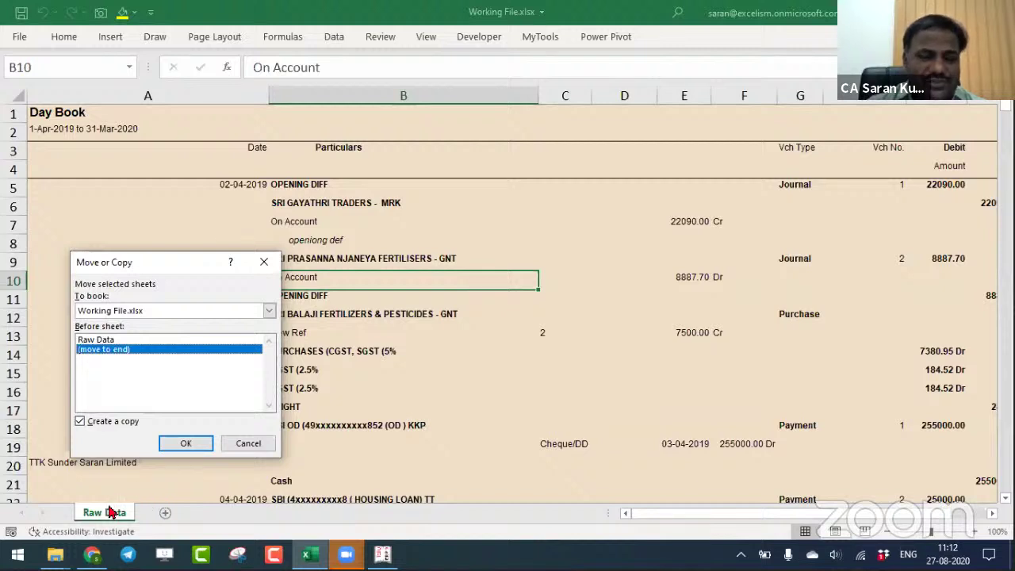
{"action": "left_click", "coordinate": [248, 444]}
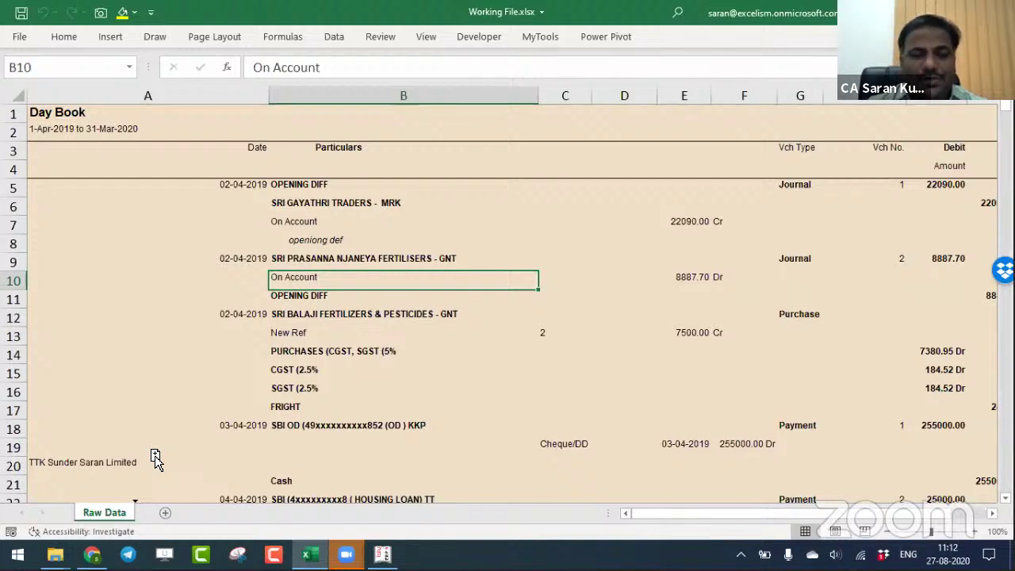
{"action": "left_click_drag", "start_coordinate": [155, 458], "coordinate": [155, 456]}
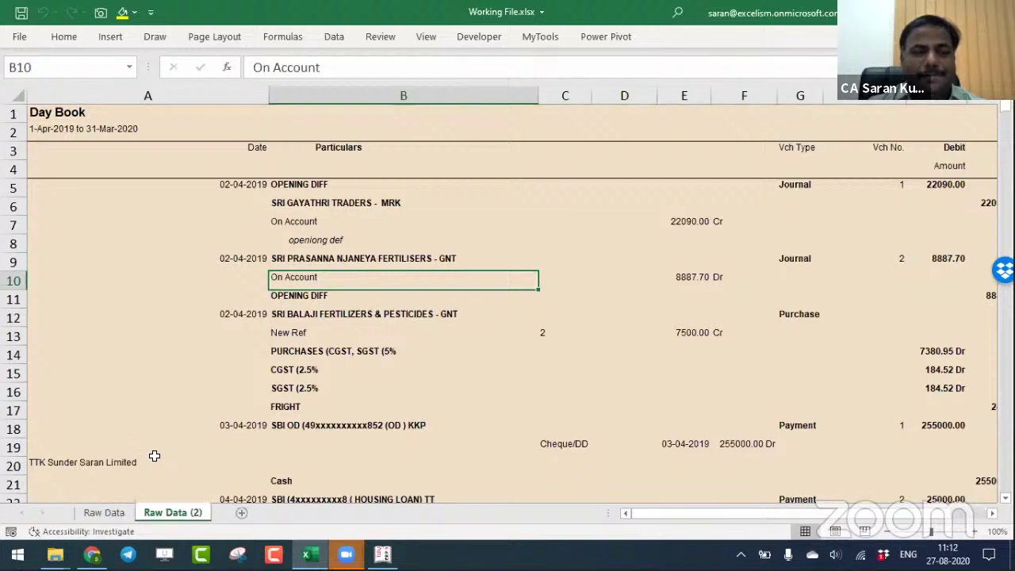
Rename the Raw Data (2) tab to 'Working File' and jump to the top of the sheet.
{"action": "left_click", "coordinate": [107, 516]}
{"action": "left_click", "coordinate": [154, 515]}
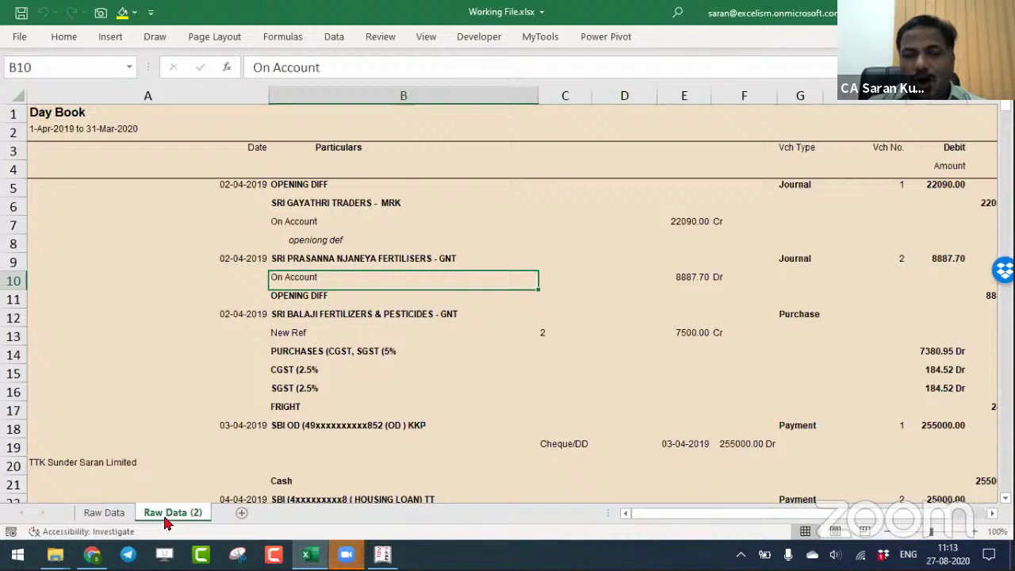
{"action": "double_click", "coordinate": [167, 515]}
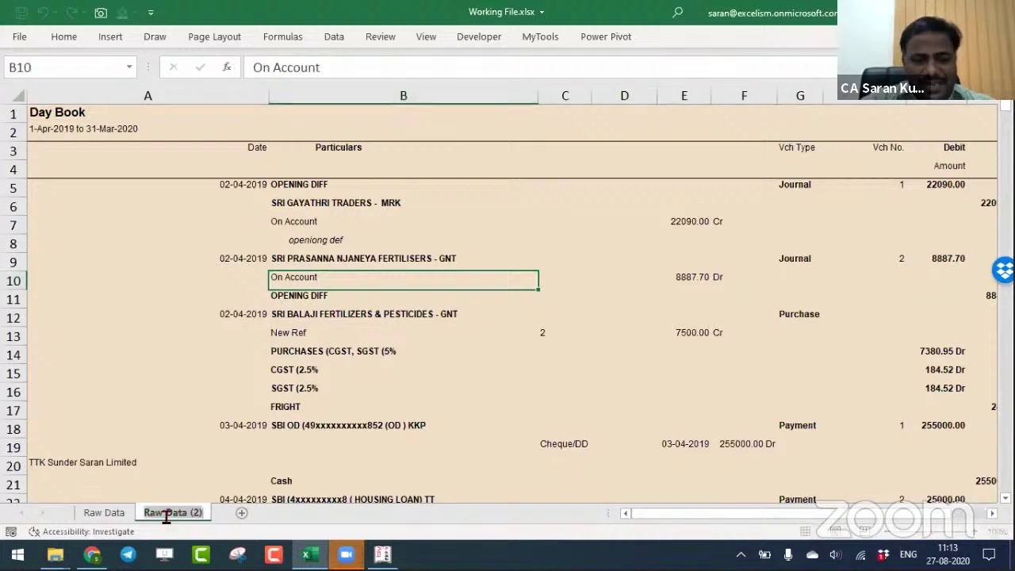
{"action": "type", "text": "Working"}
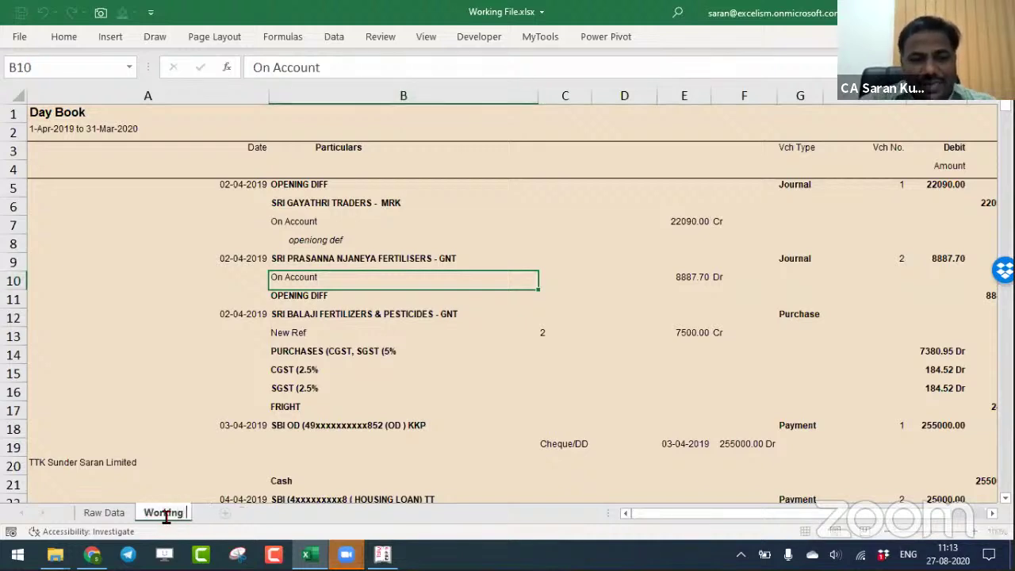
{"action": "type", "text": " File"}
{"action": "key", "text": "Return"}
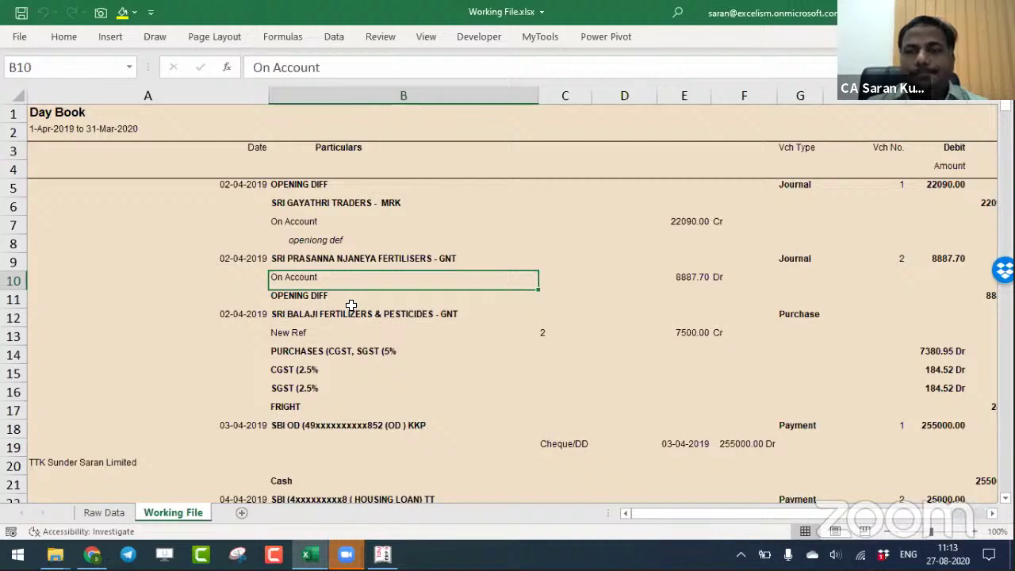
{"action": "key", "text": "ctrl+Home"}
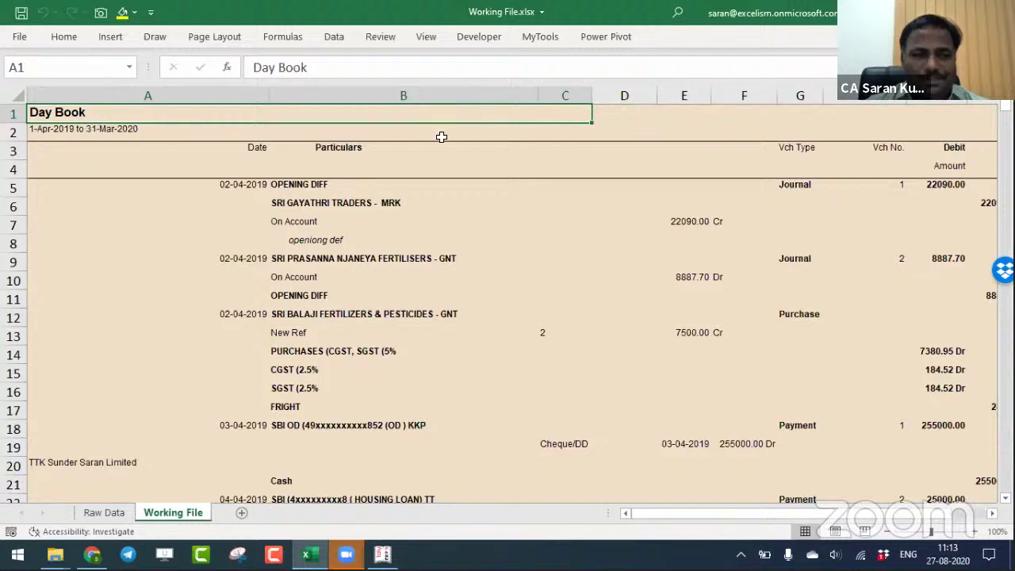
Select rows 1–2 holding the Day Book title and try deleting them from the row menu.
{"action": "key", "text": "shift+space"}
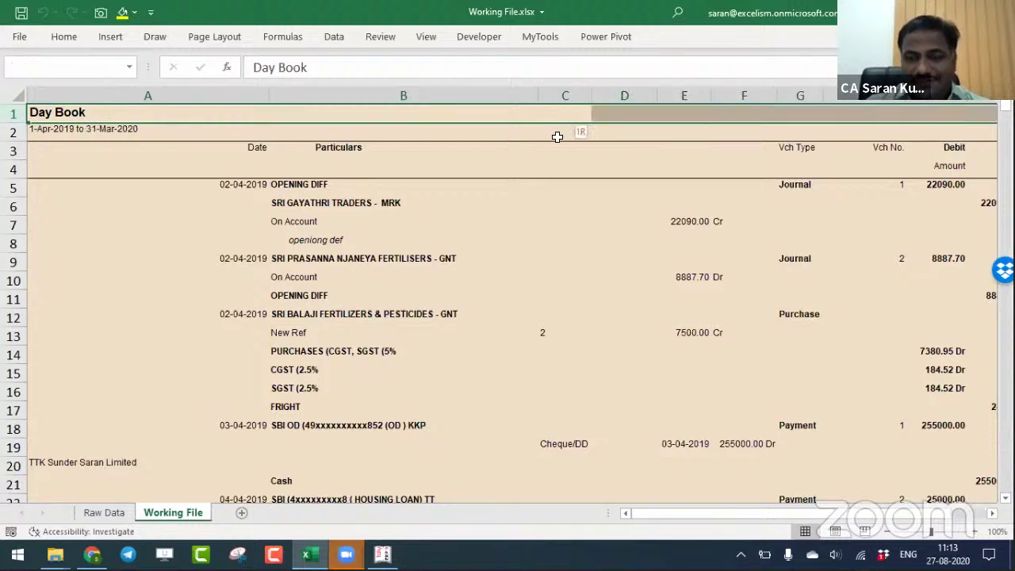
{"action": "left_click", "coordinate": [157, 108]}
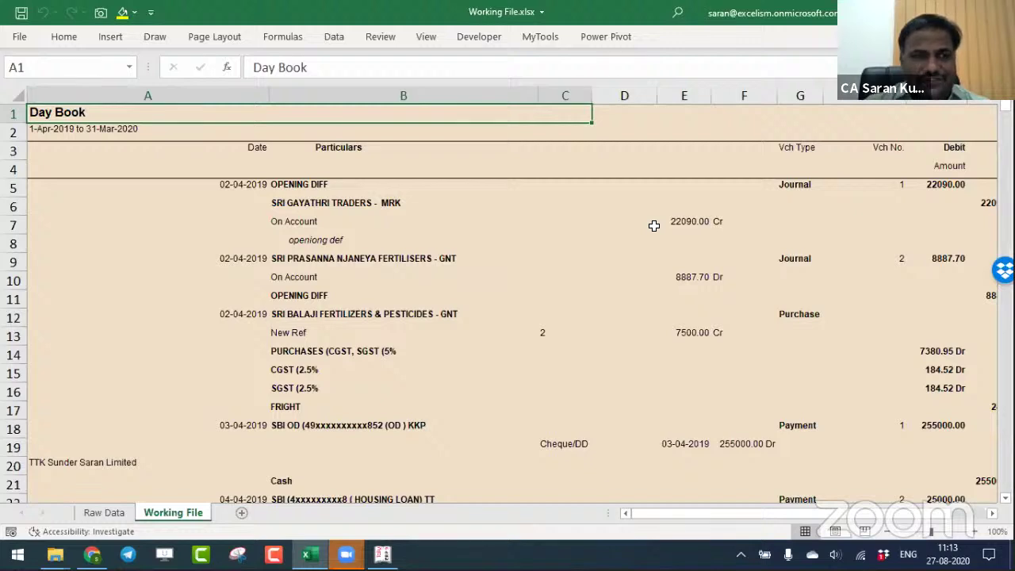
{"action": "key", "text": "shift+space"}
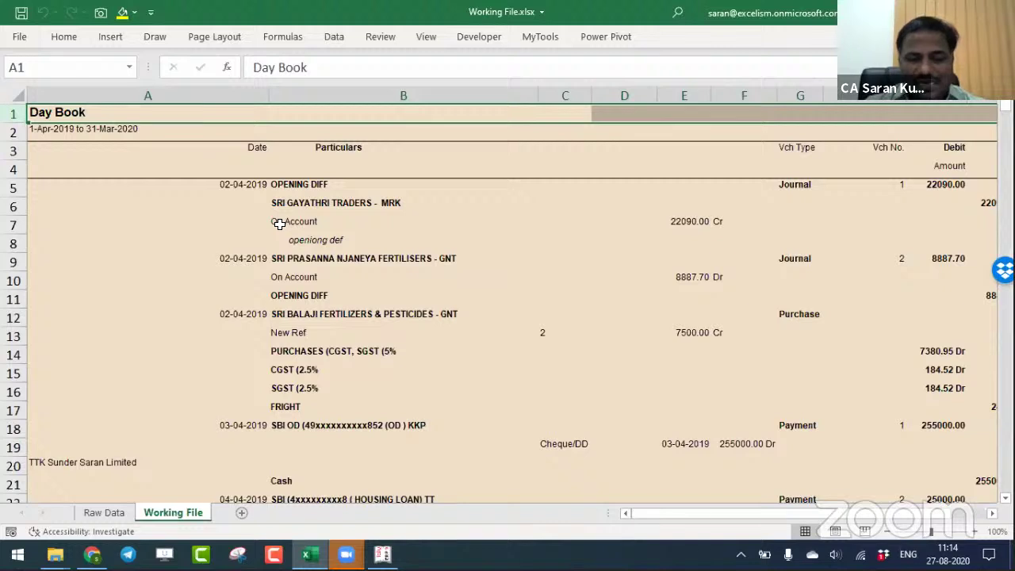
{"action": "key", "text": "shift+Down"}
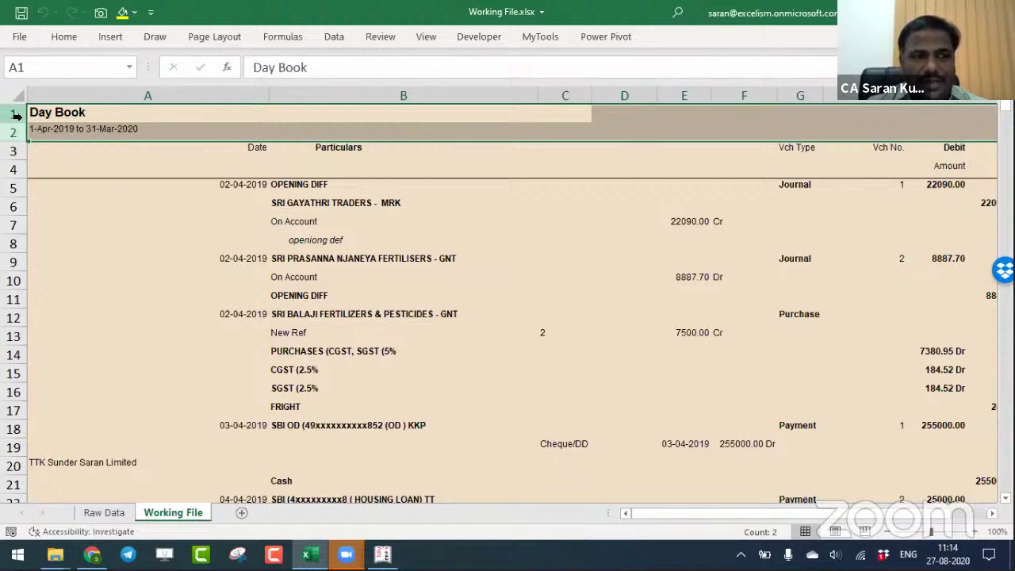
{"action": "right_click", "coordinate": [21, 121]}
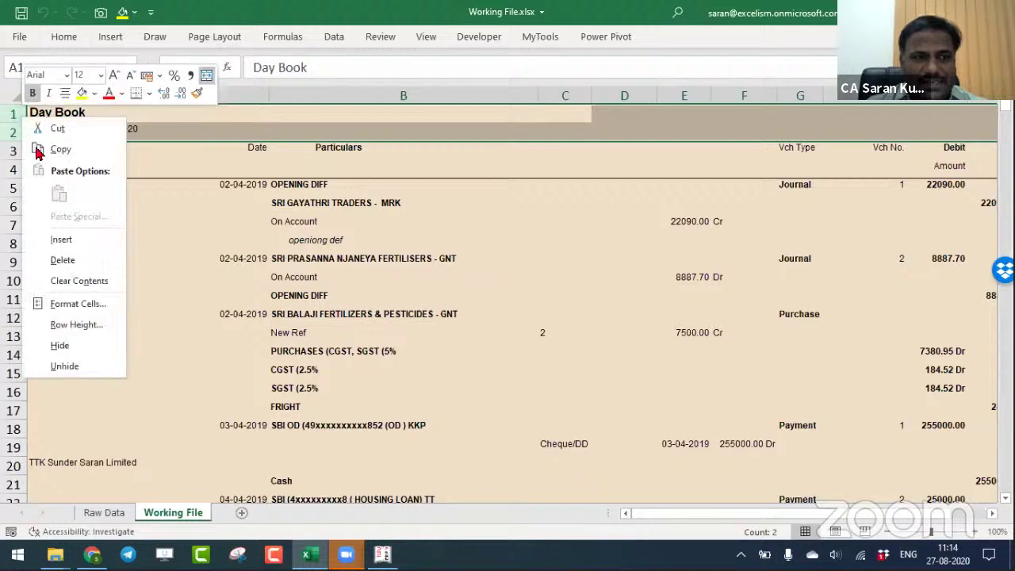
{"action": "left_click", "coordinate": [77, 266]}
{"action": "left_click", "coordinate": [211, 294]}
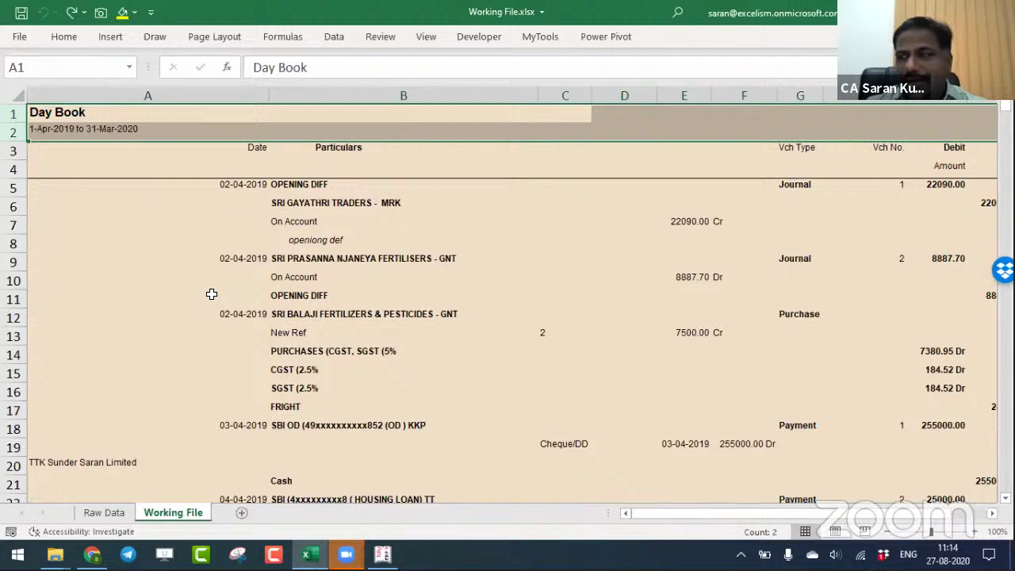
Reselect rows 1–2 and delete them with Ctrl+Minus so the headers start at row 1.
{"action": "left_click", "coordinate": [265, 257]}
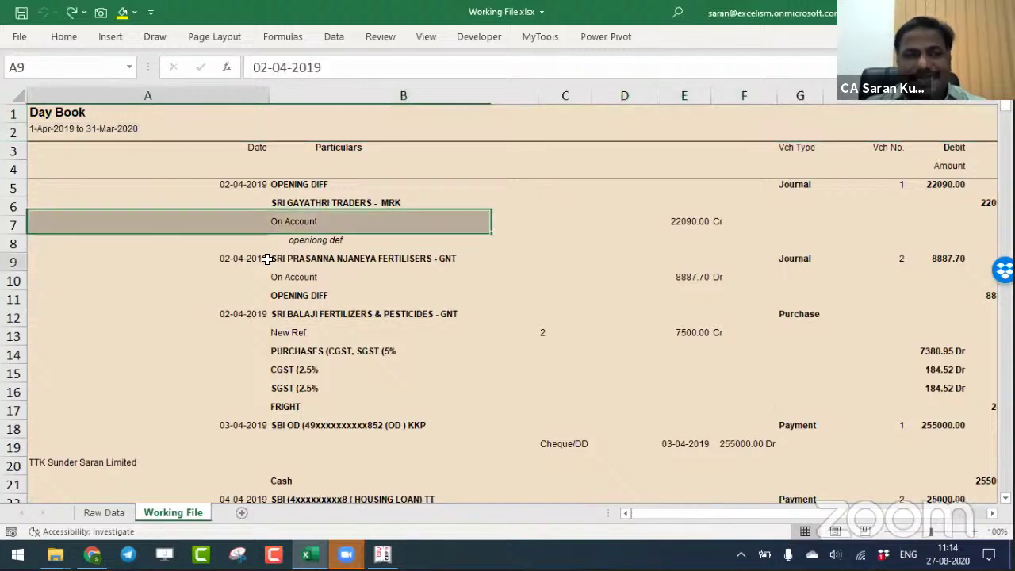
{"action": "left_click", "coordinate": [17, 114]}
{"action": "left_click_drag", "start_coordinate": [19, 118], "coordinate": [17, 127]}
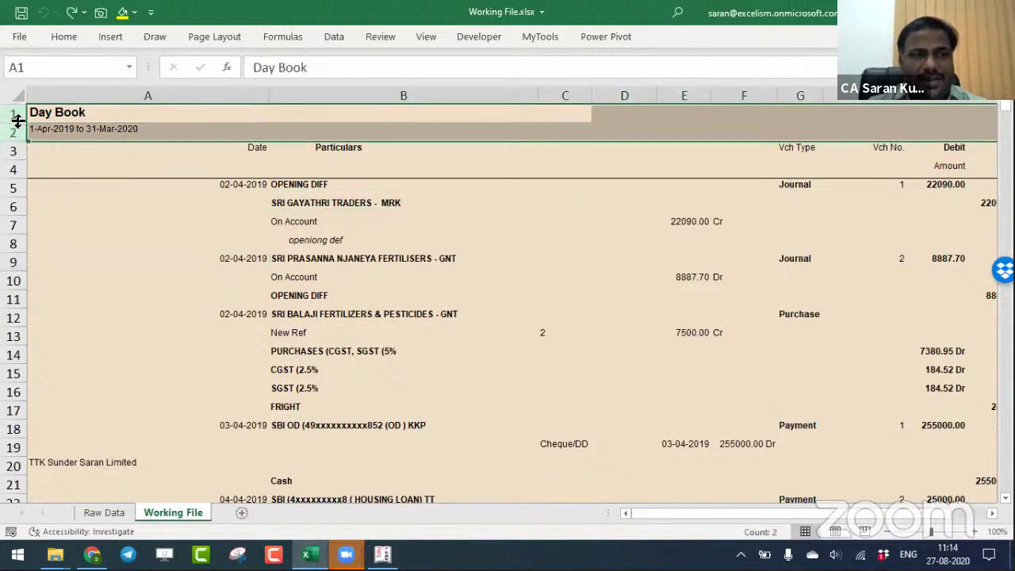
{"action": "right_click", "coordinate": [17, 121]}
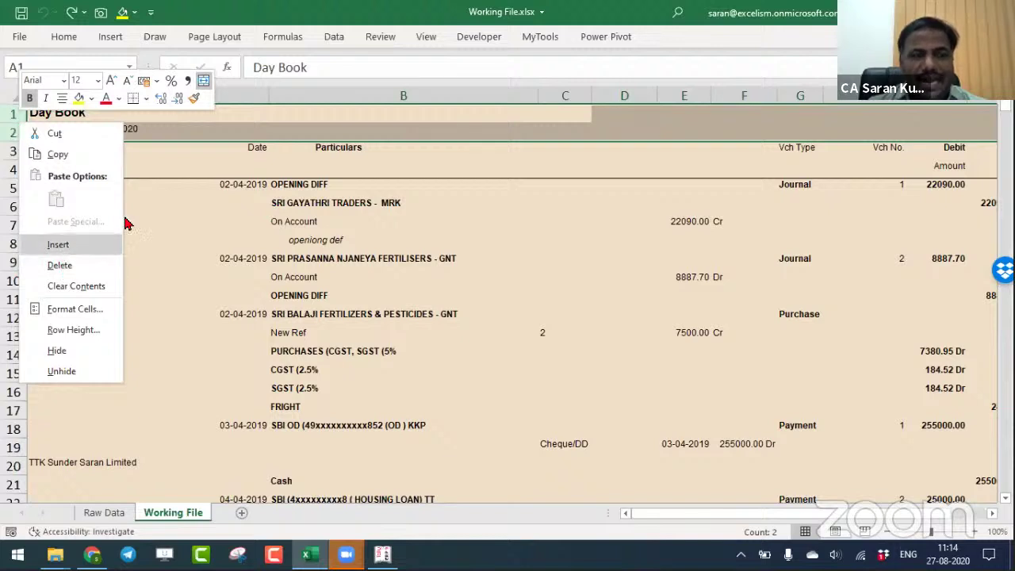
{"action": "key", "text": "Escape"}
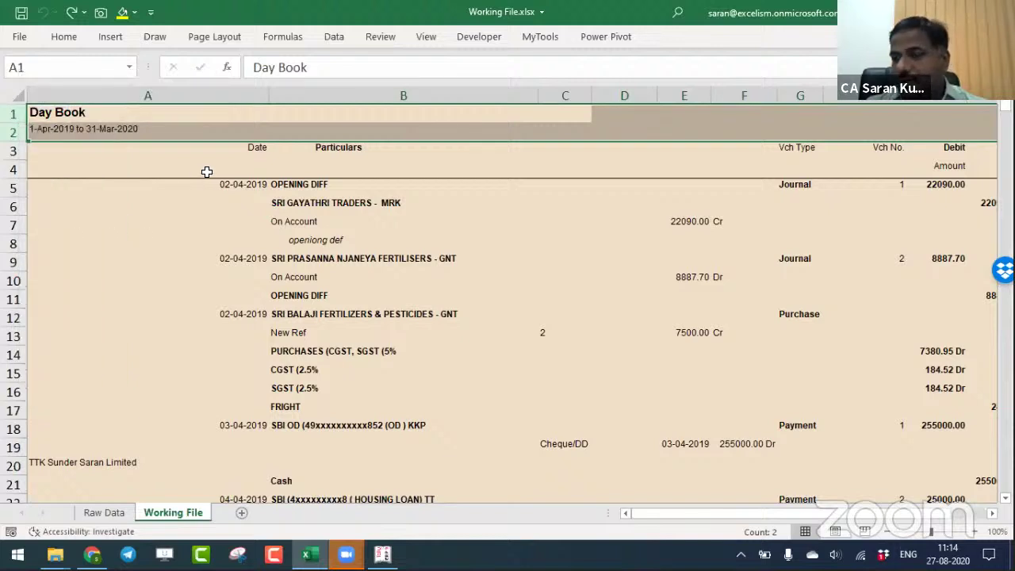
{"action": "left_click", "coordinate": [64, 37]}
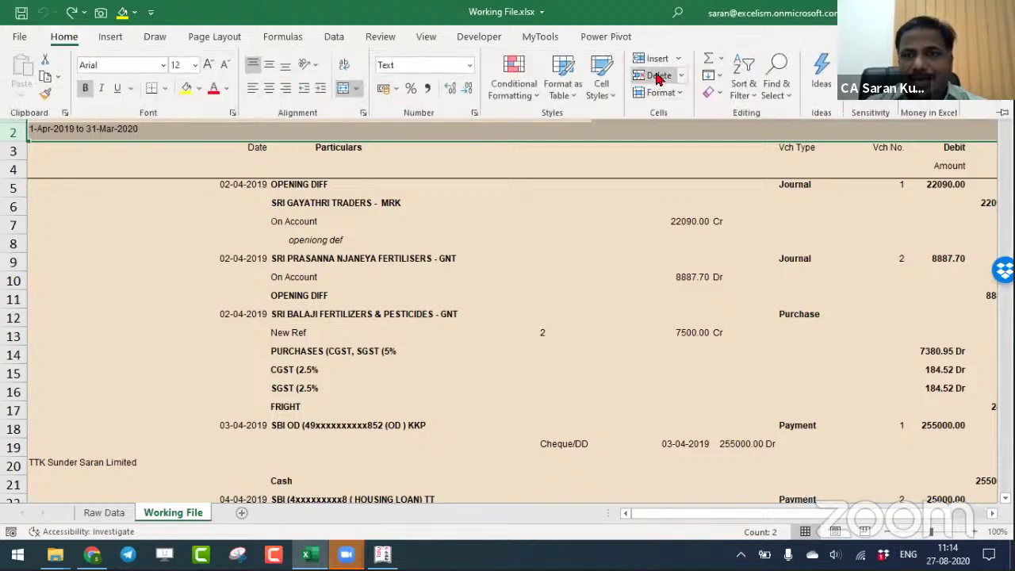
{"action": "left_click", "coordinate": [504, 334]}
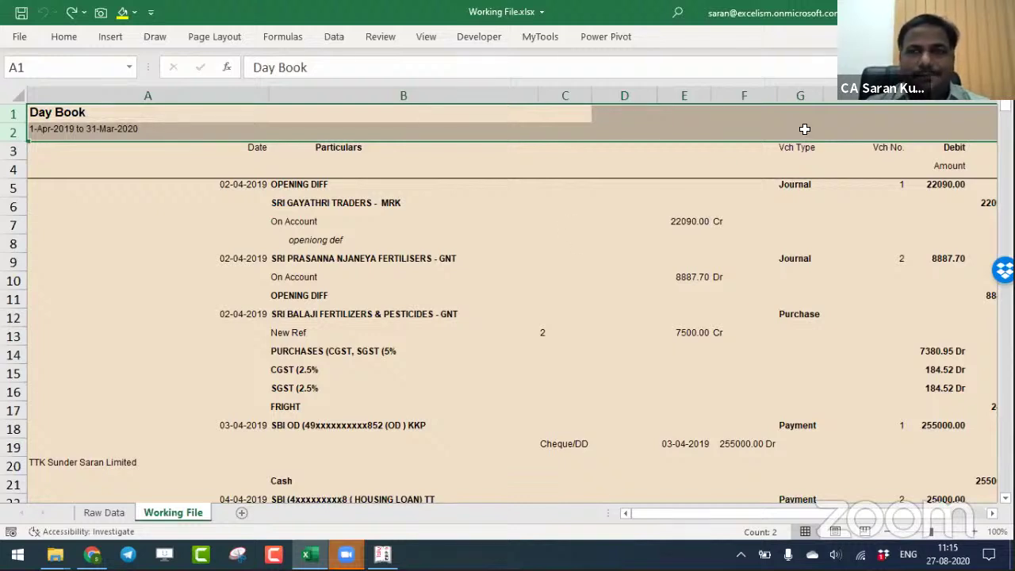
{"action": "key", "text": "ctrl+minus"}
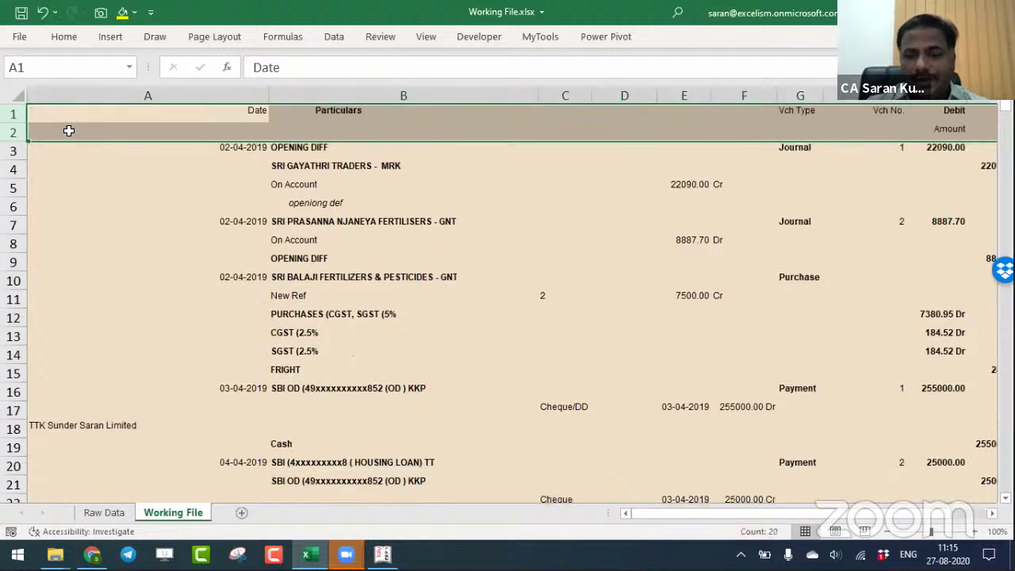
{"action": "key", "text": "ctrl+Home"}
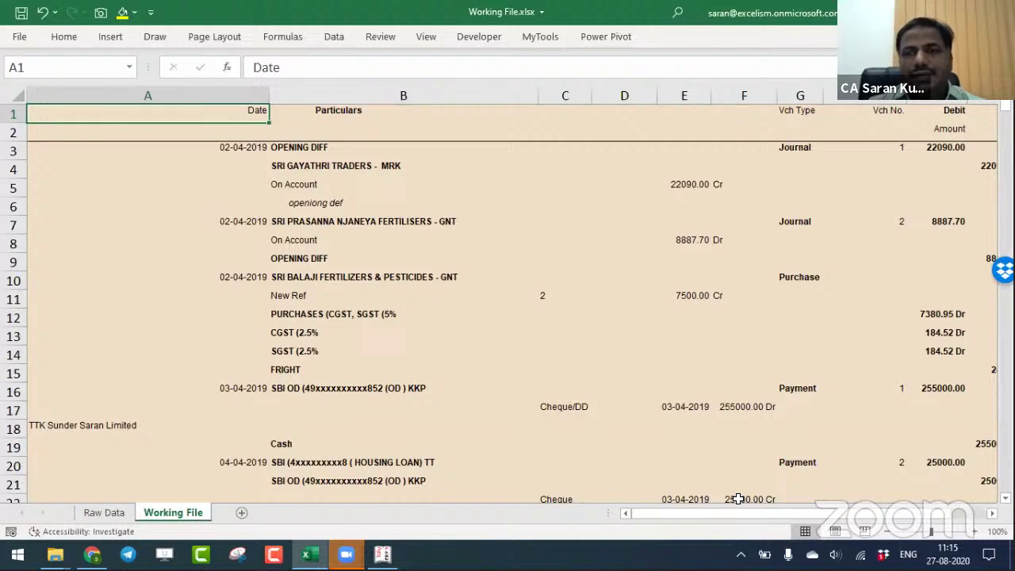
Add a new worksheet named Shortcuts.
{"action": "key", "text": "shift+F11"}
{"action": "double_click", "coordinate": [234, 513]}
{"action": "type", "text": "Sh"}
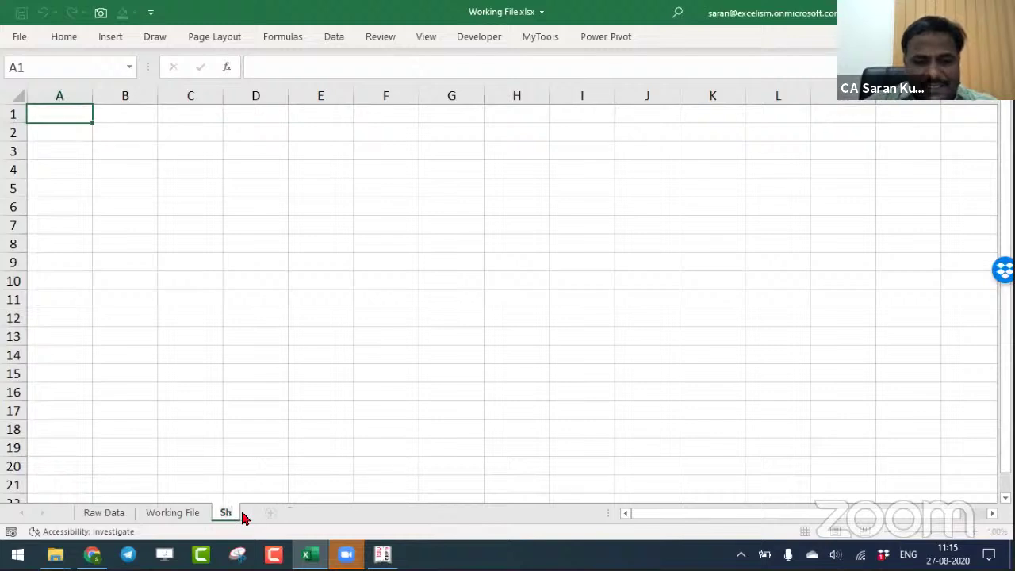
{"action": "type", "text": "ortcuts"}
{"action": "key", "text": "Return"}
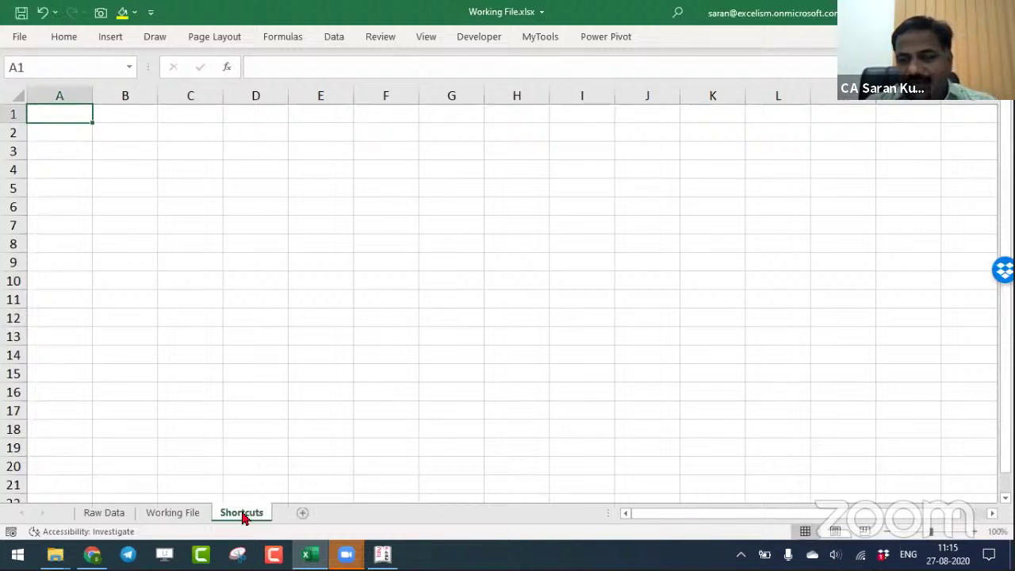
Enter Ctrl+Minus in A1 with 'Delete Cell/Row/Column' in B1, widening column A.
{"action": "left_click", "coordinate": [516, 352]}
{"action": "scroll", "coordinate": [325, 278], "scroll_direction": "up", "scroll_amount": 3, "text": "ctrl"}
{"action": "scroll", "coordinate": [325, 278], "scroll_direction": "up", "scroll_amount": 2, "text": "ctrl"}
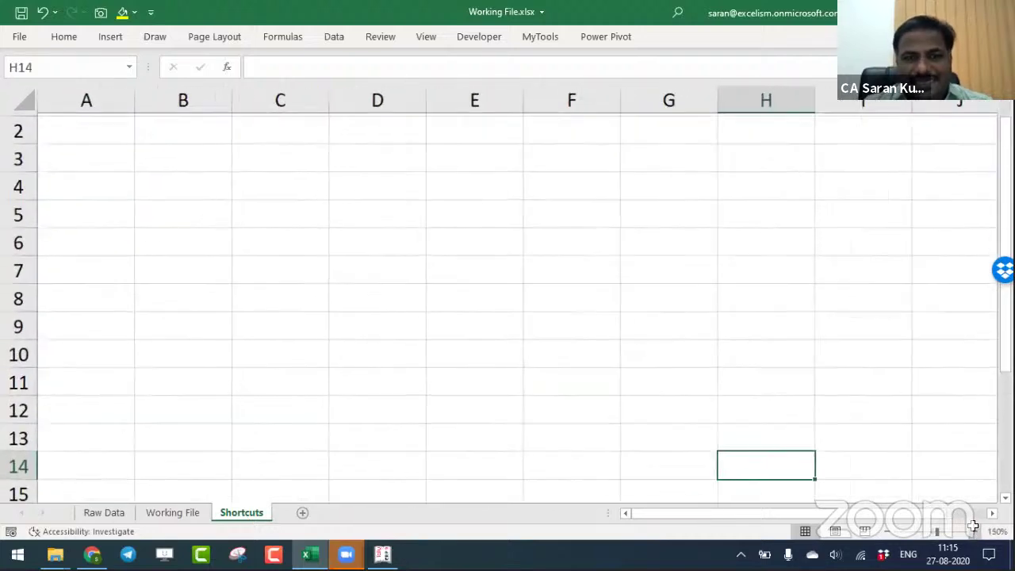
{"action": "key", "text": "ctrl+Home"}
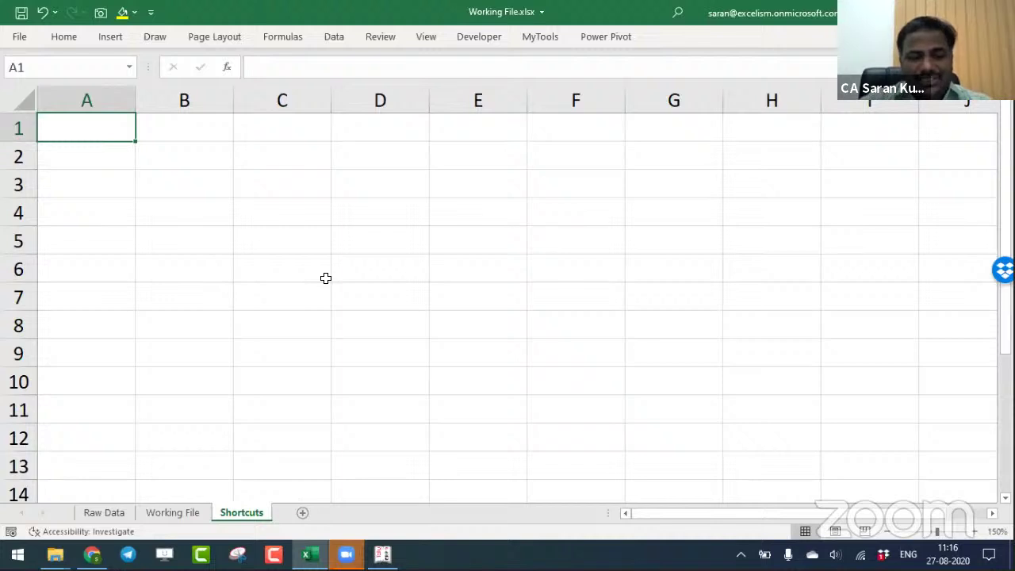
{"action": "type", "text": "Ctrl+"}
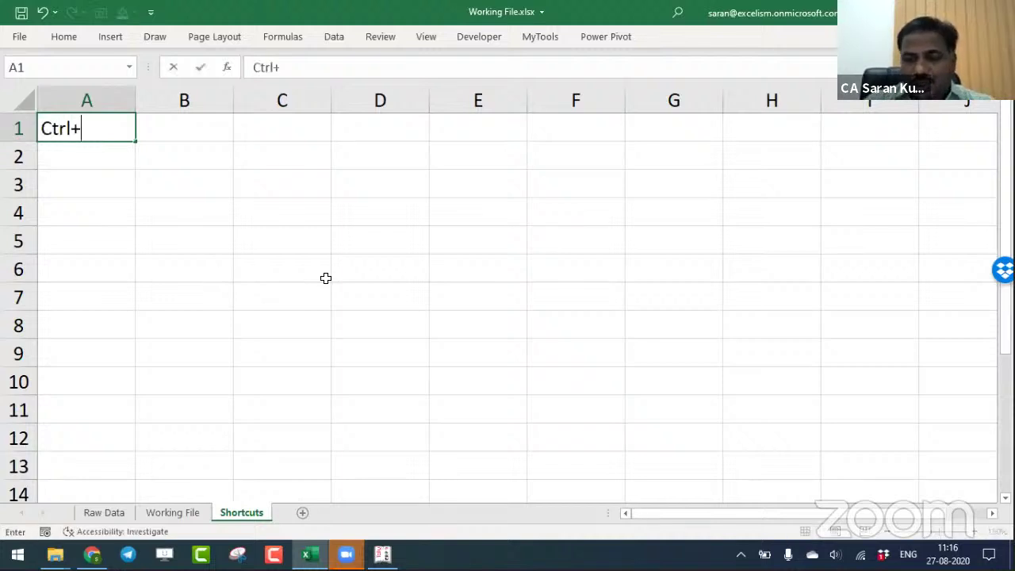
{"action": "type", "text": "-"}
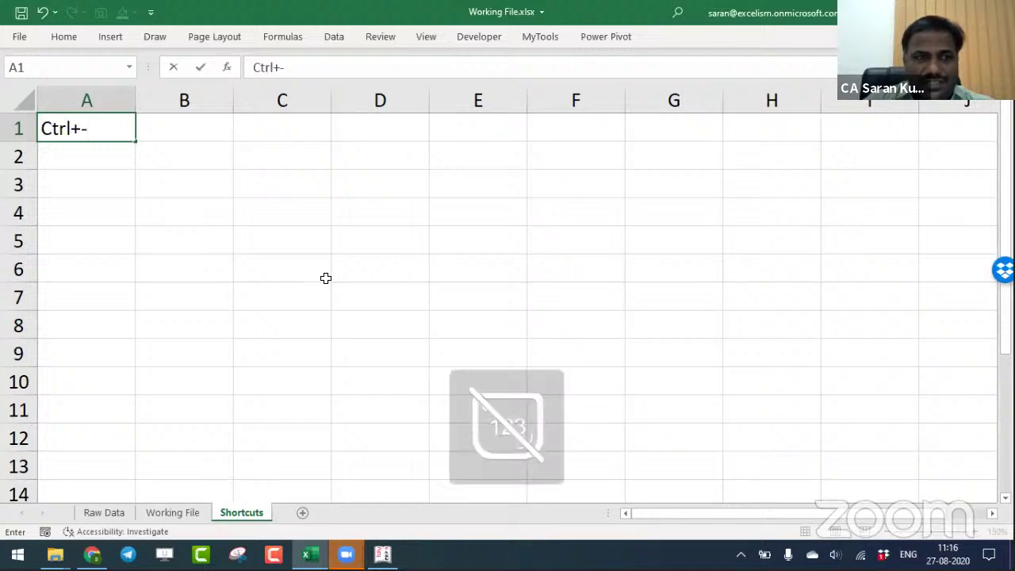
{"action": "key", "text": "BackSpace"}
{"action": "key", "text": "BackSpace"}
{"action": "type", "text": "+"}
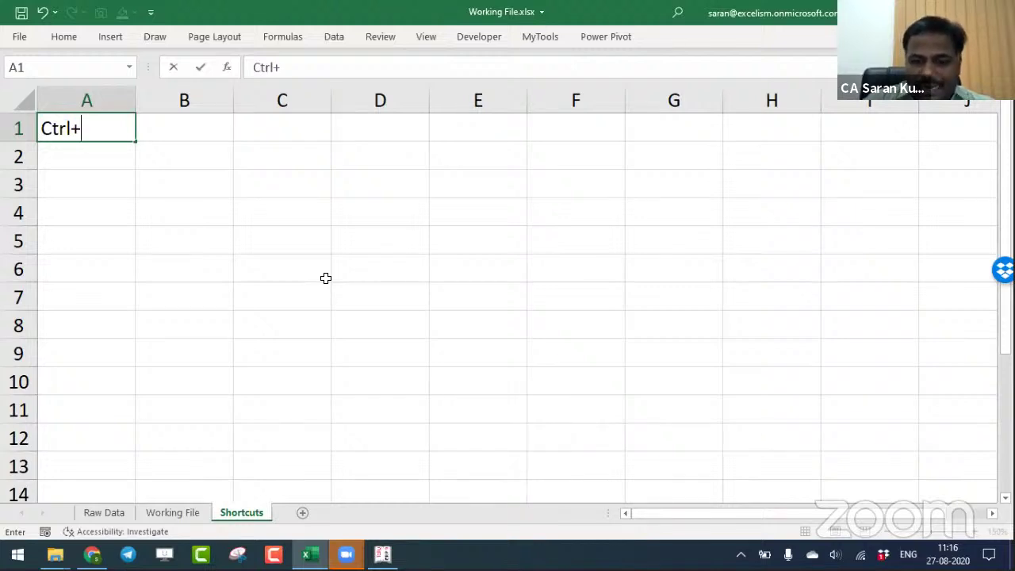
{"action": "type", "text": "Minus"}
{"action": "key", "text": "ctrl+Return"}
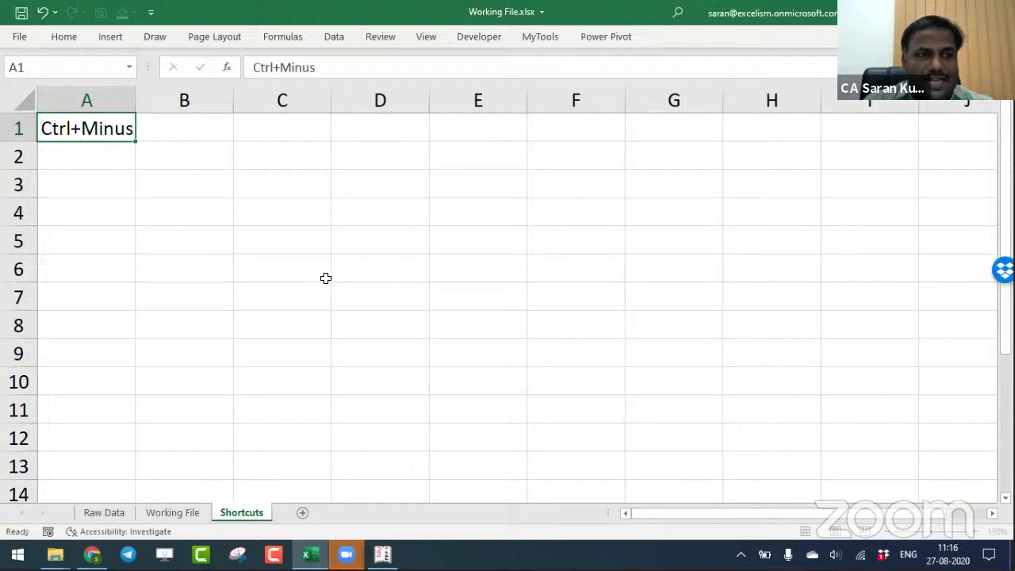
{"action": "key", "text": "alt+o"}
{"action": "key", "text": "c"}
{"action": "key", "text": "a"}
{"action": "key", "text": "Tab"}
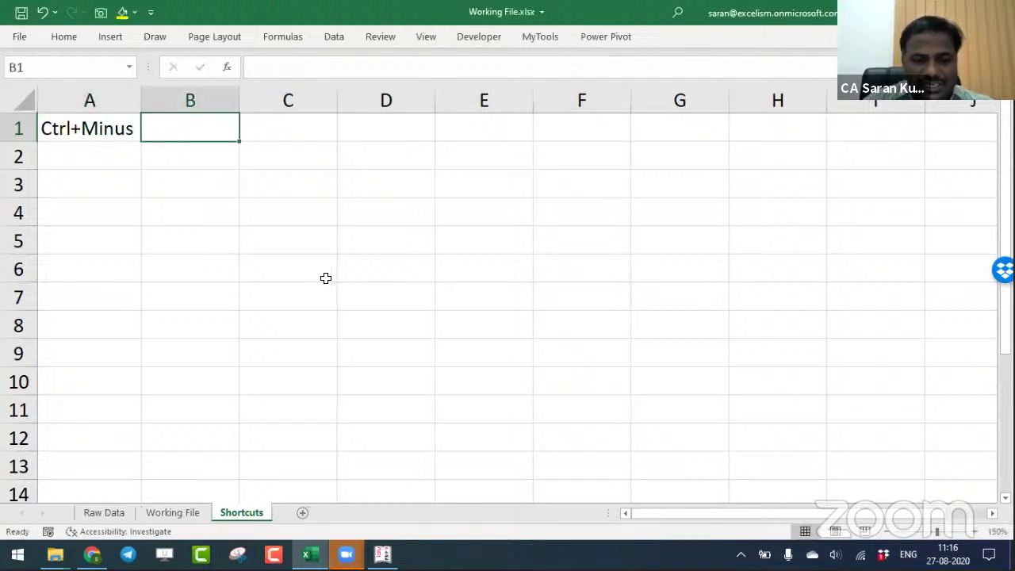
{"action": "type", "text": "Remove"}
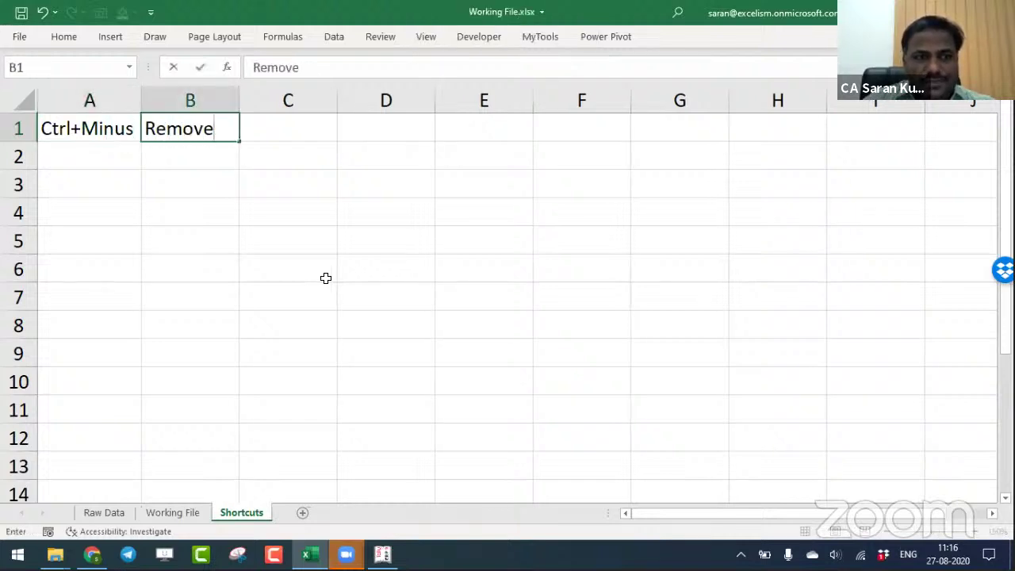
{"action": "key", "text": "BackSpace"}
{"action": "key", "text": "BackSpace"}
{"action": "key", "text": "BackSpace"}
{"action": "key", "text": "BackSpace"}
{"action": "key", "text": "BackSpace"}
{"action": "type", "text": "Delete"}
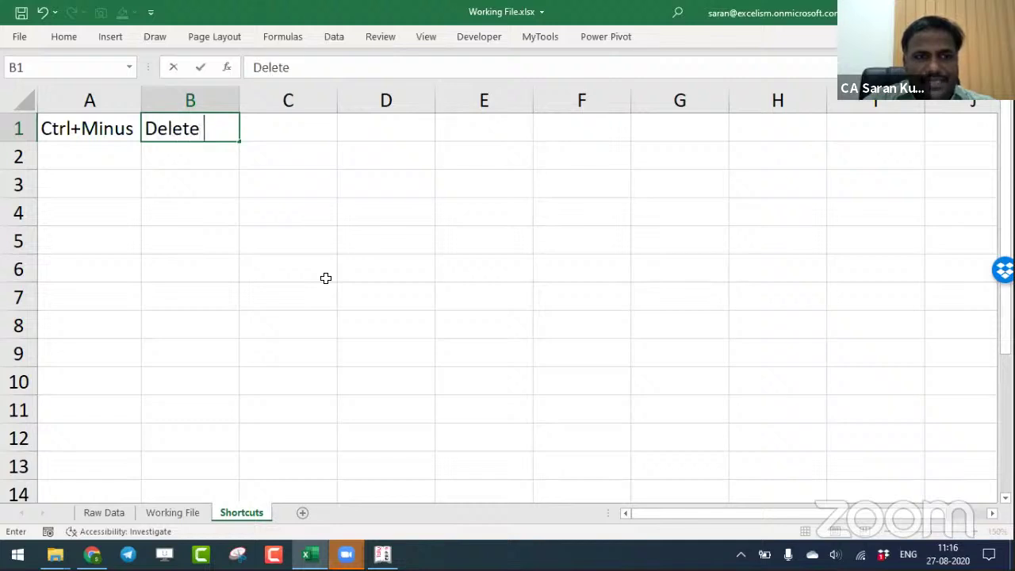
{"action": "type", "text": " Cell/Row"}
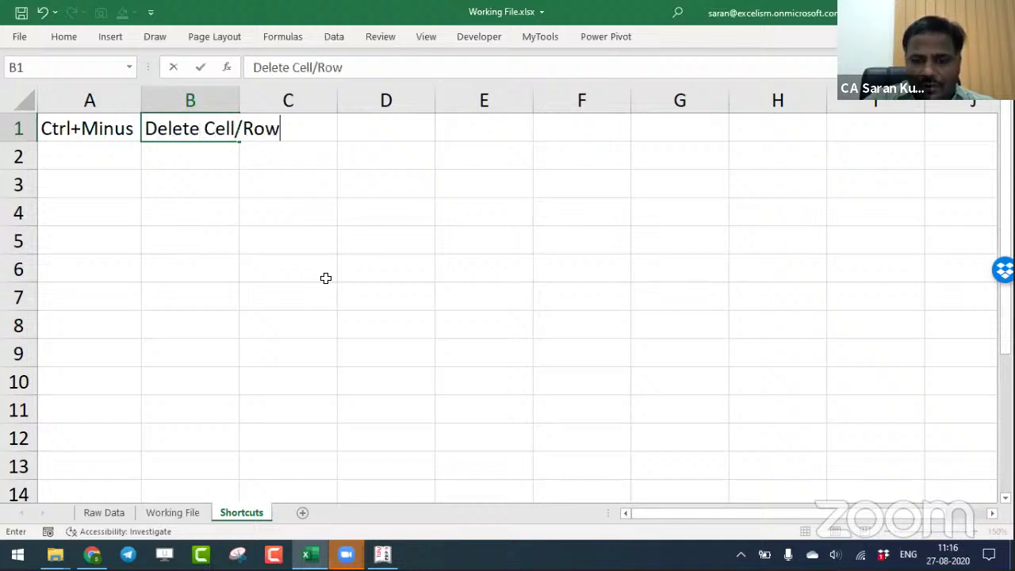
{"action": "type", "text": "/Column"}
{"action": "key", "text": "Return"}
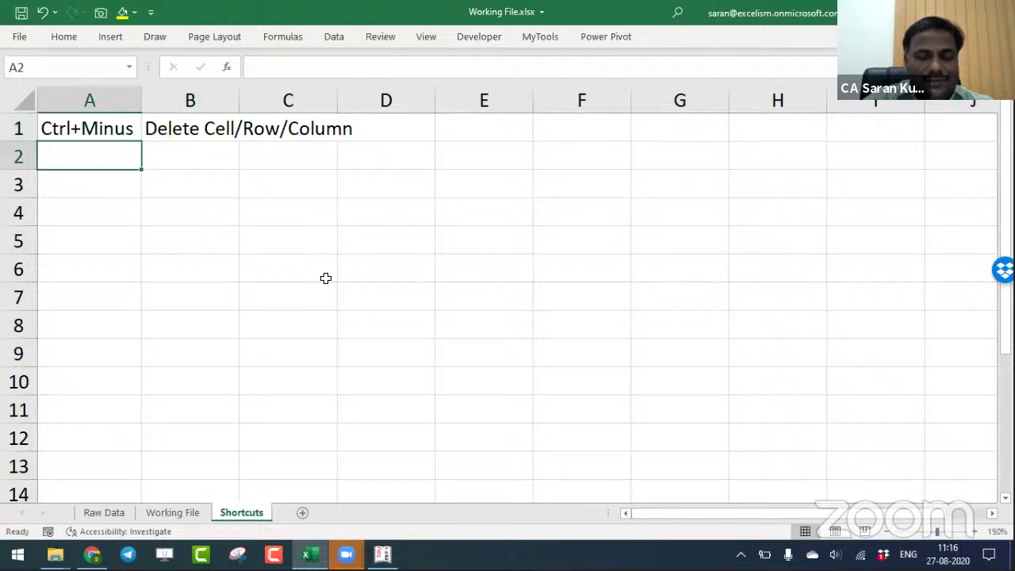
Add Shift+Space 'Select Entire Row' and Ctrl+Shift+End 'Selects the Entire Range' in rows 2–3.
{"action": "type", "text": "Shi"}
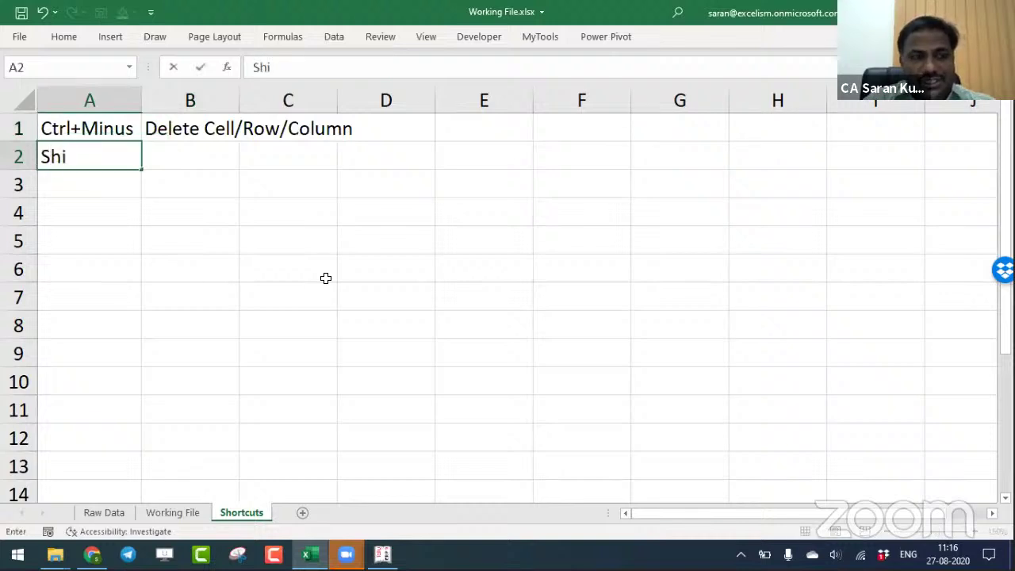
{"action": "type", "text": "ft+Space"}
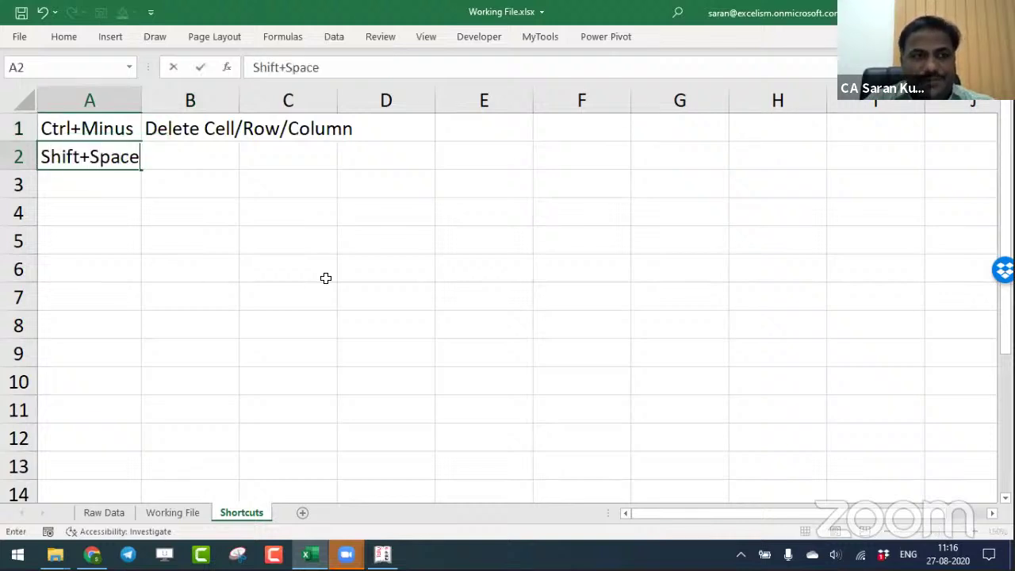
{"action": "key", "text": "Tab"}
{"action": "type", "text": "Select"}
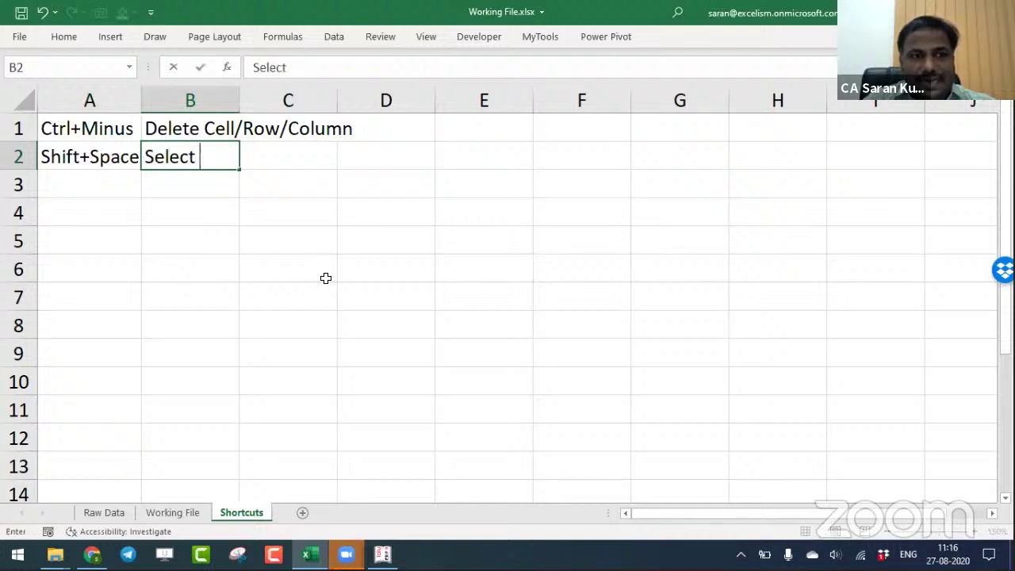
{"action": "type", "text": " Entire Row"}
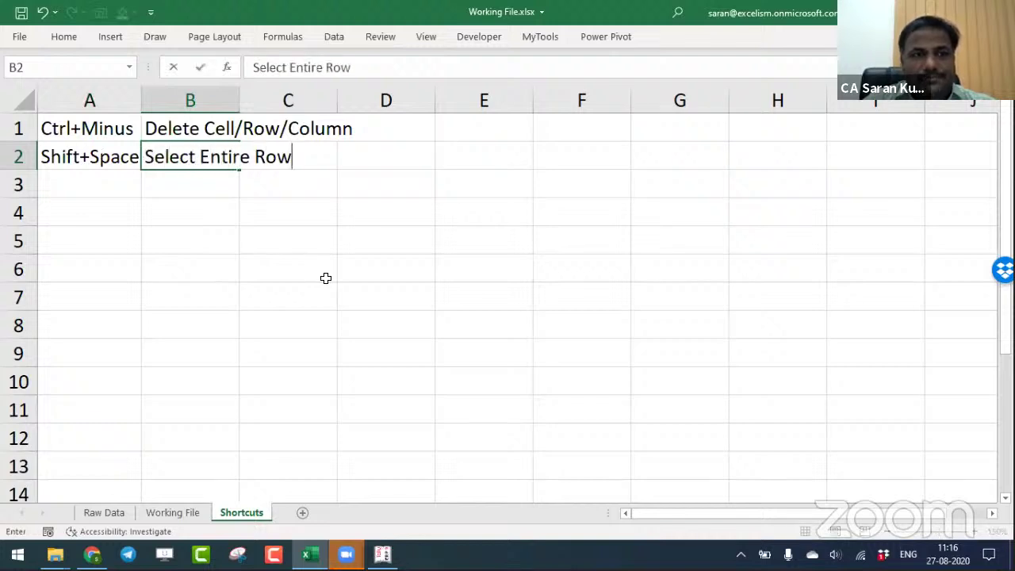
{"action": "key", "text": "Return"}
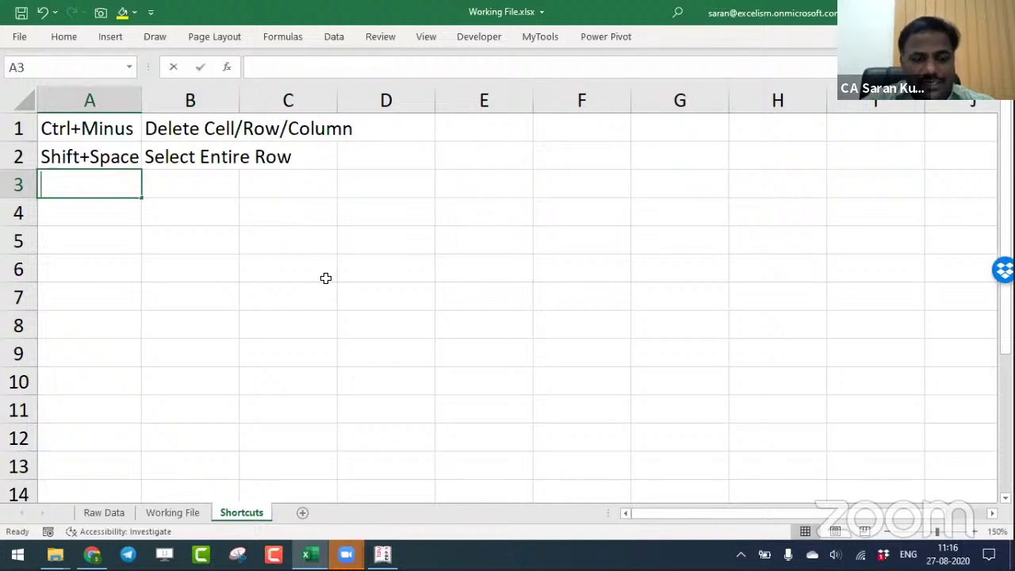
{"action": "type", "text": "Ctrl+Sh"}
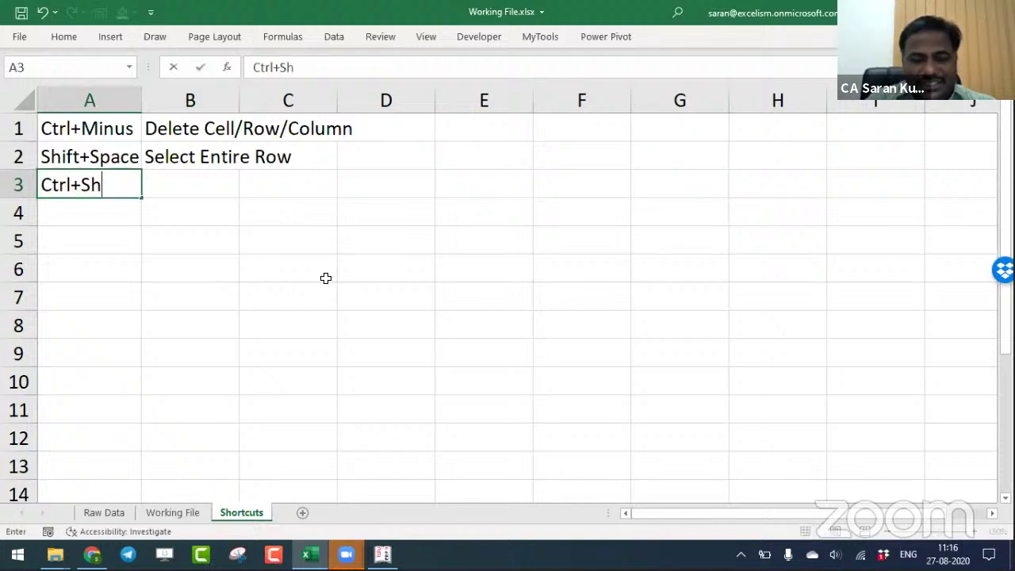
{"action": "type", "text": "ift+End"}
{"action": "key", "text": "ctrl+Return"}
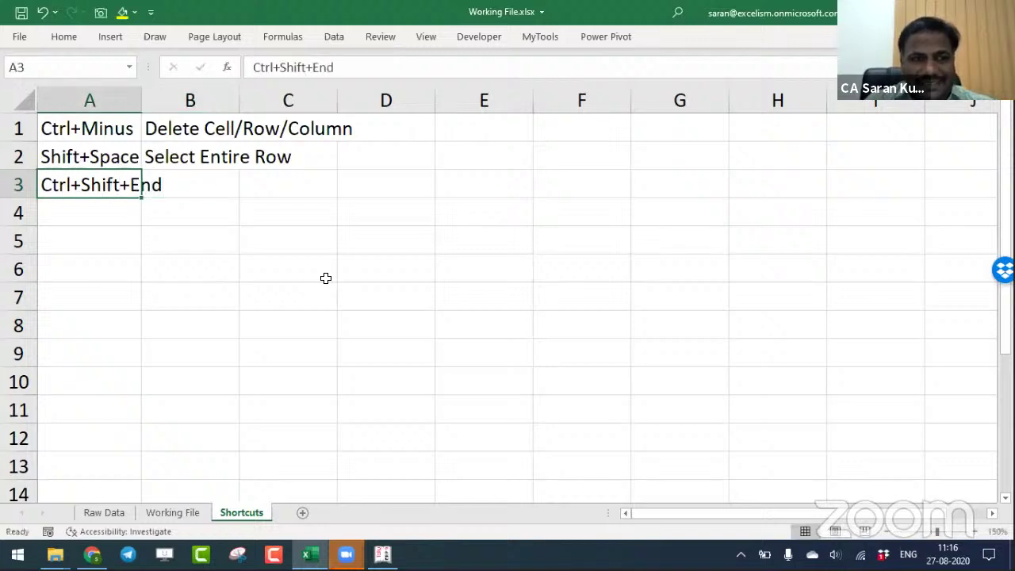
{"action": "key", "text": "alt+h"}
{"action": "key", "text": "o"}
{"action": "key", "text": "i"}
{"action": "key", "text": "Right"}
{"action": "type", "text": "S"}
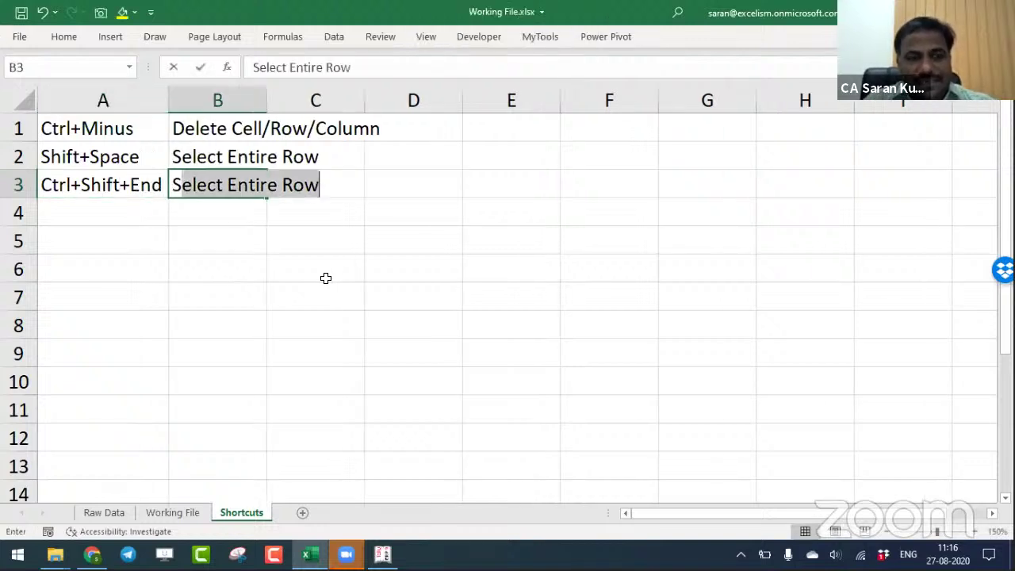
{"action": "type", "text": "elects the "}
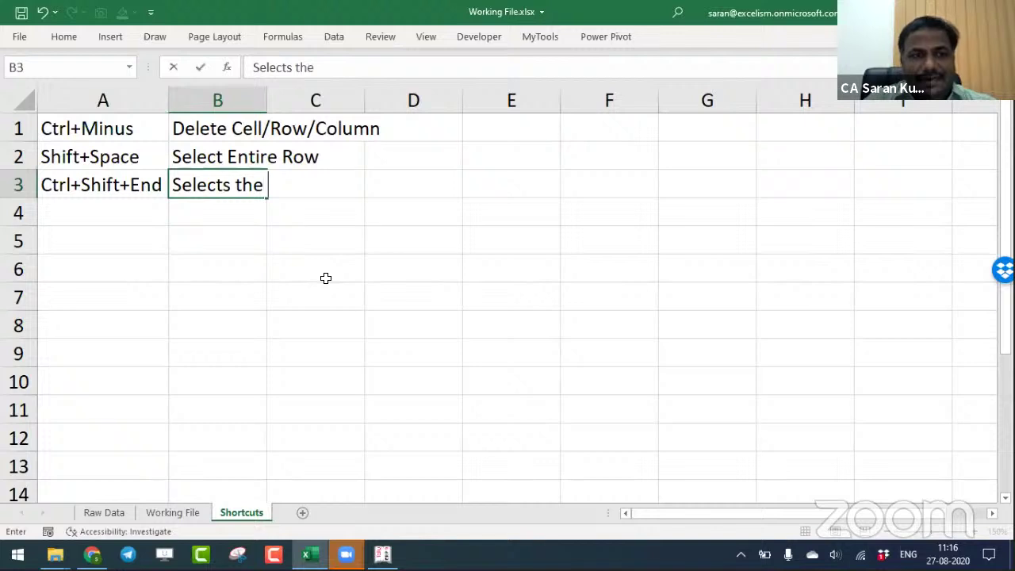
{"action": "type", "text": "Entire "}
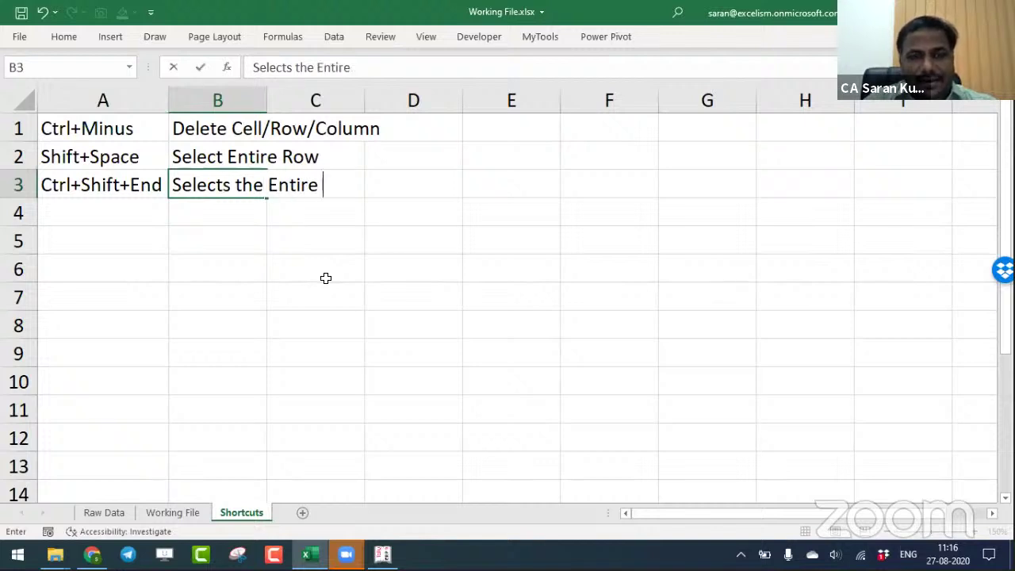
{"action": "type", "text": "Range"}
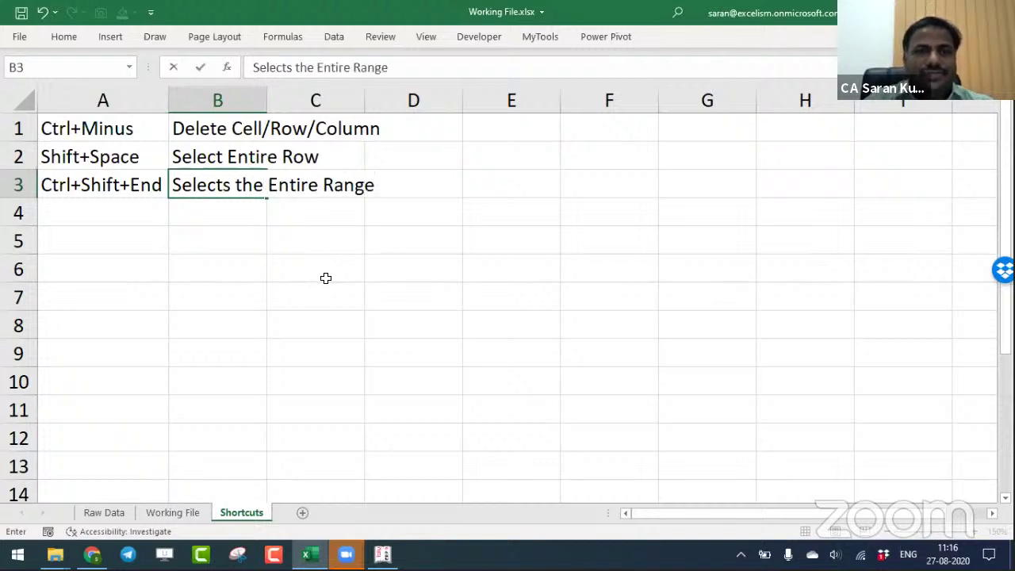
{"action": "key", "text": "Return"}
Insert 'Used' into B3 to read 'Selects the Entire Used Range', then return to Working File.
{"action": "key", "text": "Up"}
{"action": "key", "text": "Right"}
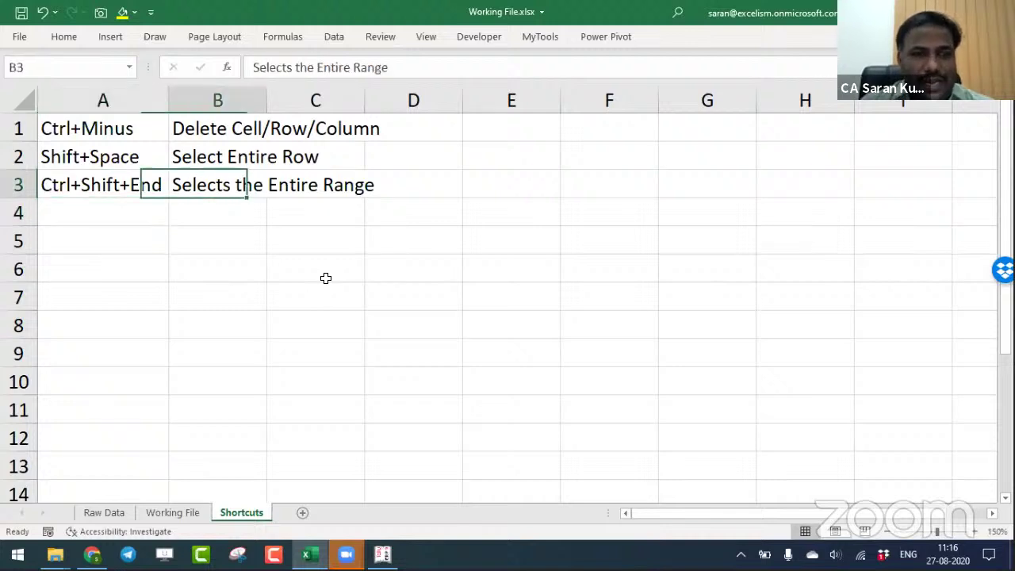
{"action": "key", "text": "F2"}
{"action": "key", "text": "Left"}
{"action": "key", "text": "Left"}
{"action": "key", "text": "Left"}
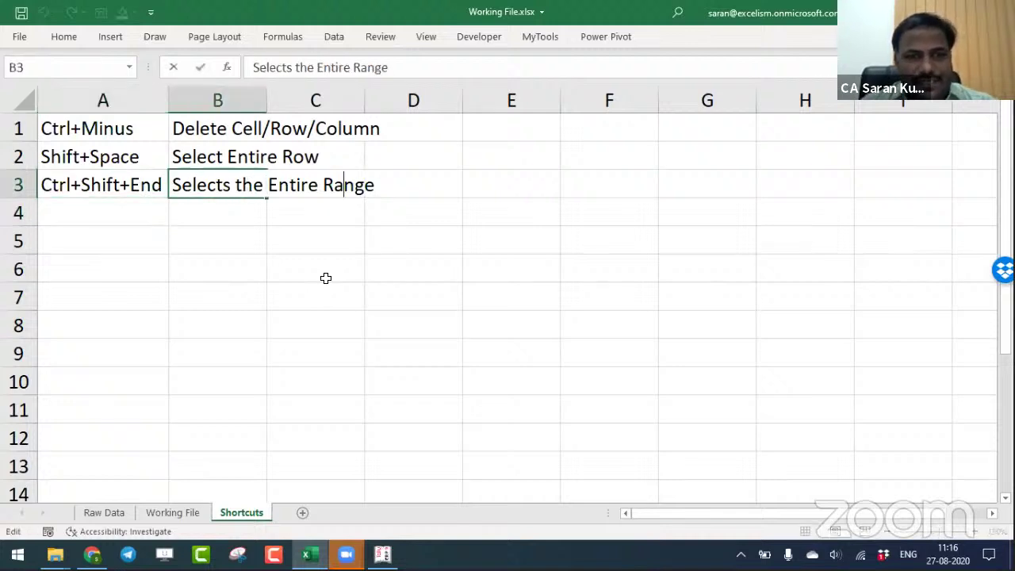
{"action": "key", "text": "Left"}
{"action": "key", "text": "Left"}
{"action": "type", "text": "Used"}
{"action": "key", "text": "Return"}
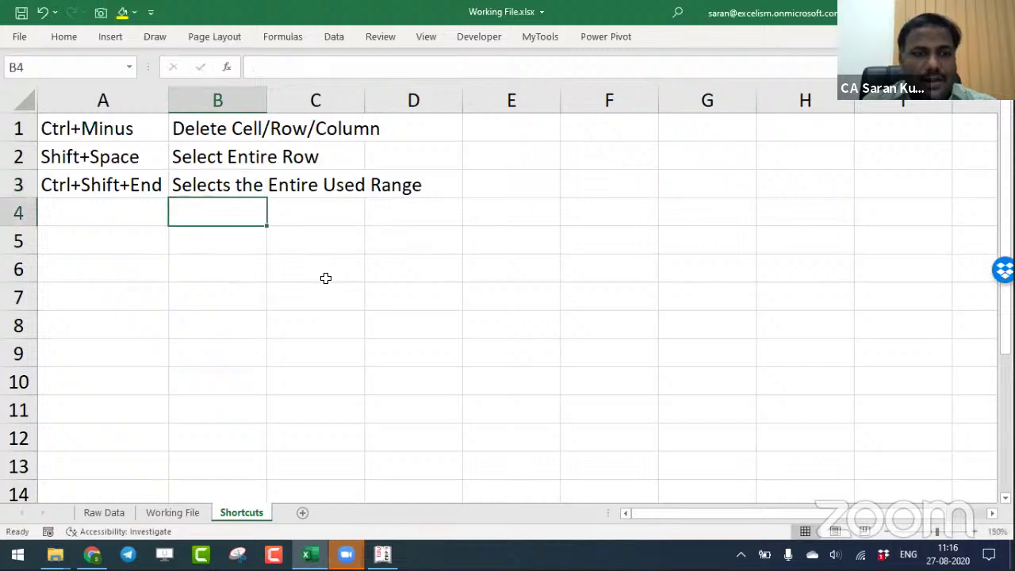
{"action": "key", "text": "ctrl+Page_Up"}
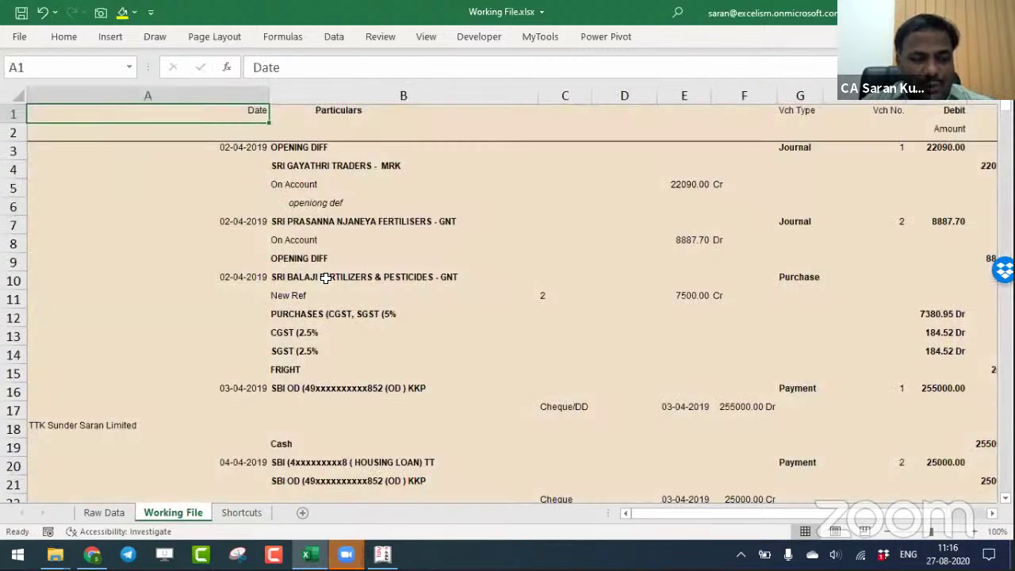
{"action": "scroll", "coordinate": [325, 278], "scroll_direction": "right", "scroll_amount": 2}
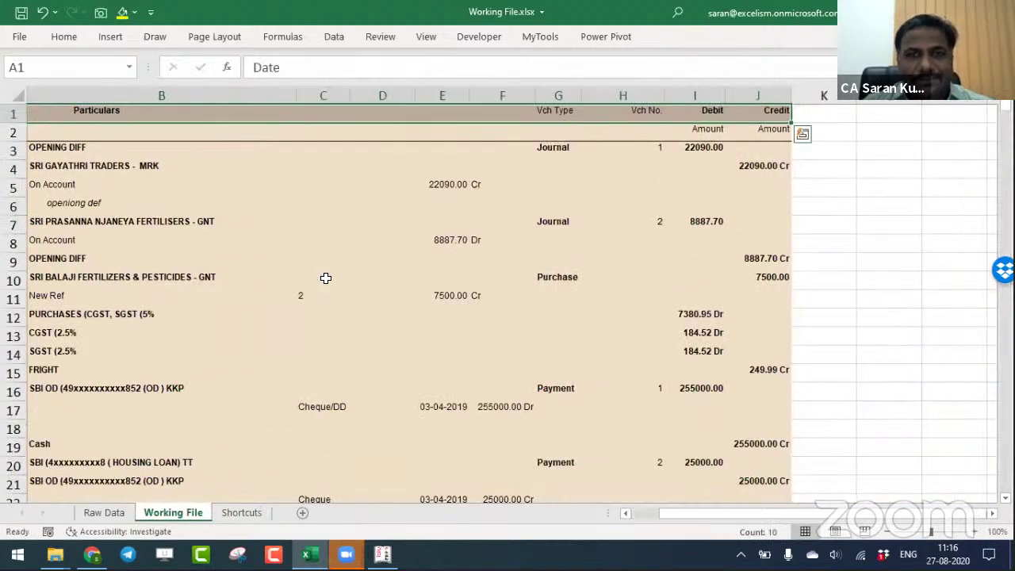
{"action": "scroll", "coordinate": [326, 277], "scroll_direction": "left", "scroll_amount": 2}
{"action": "key", "text": "ctrl+shift+Page_Down"}
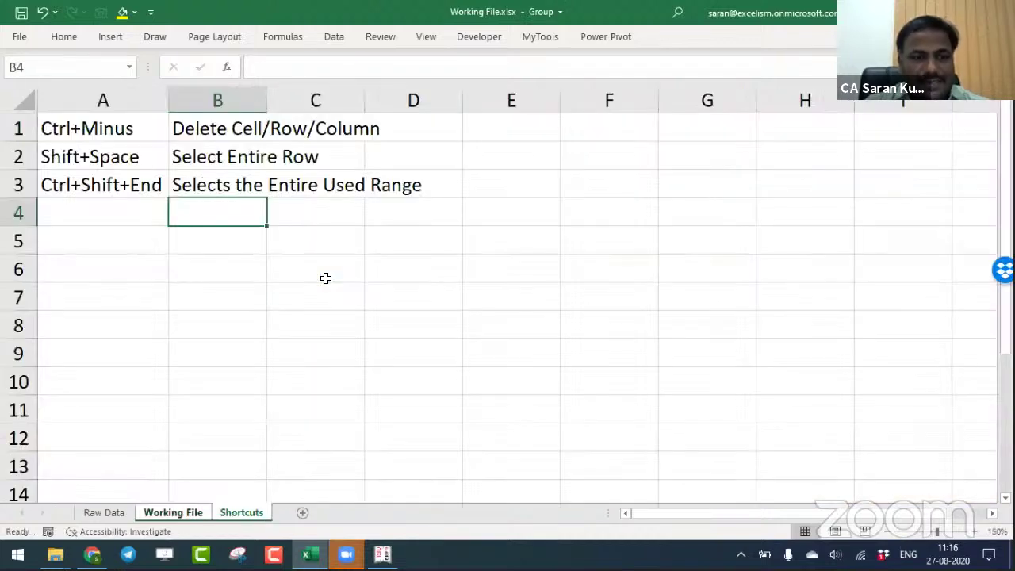
{"action": "key", "text": "ctrl+Page_Up"}
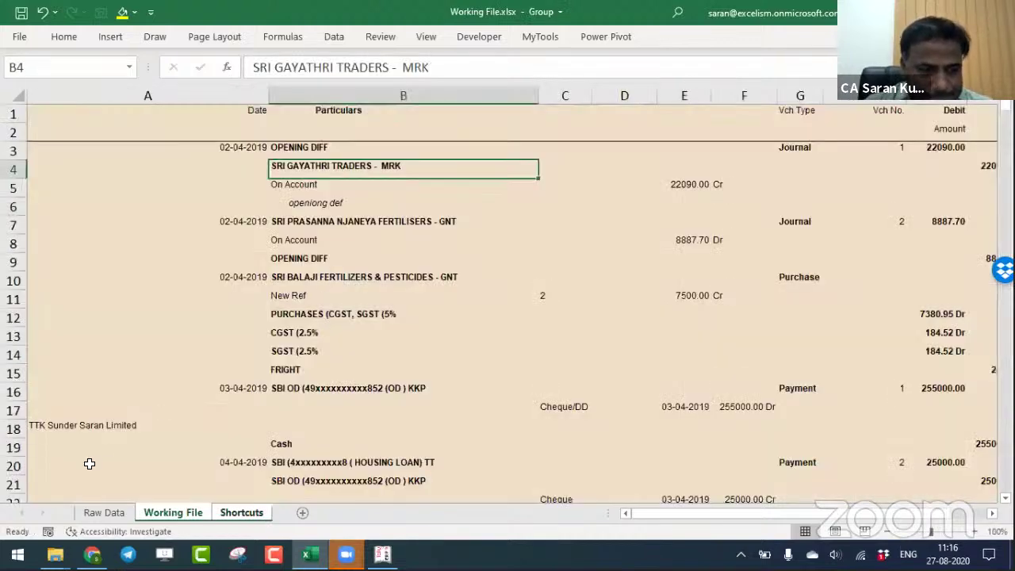
{"action": "left_click", "coordinate": [104, 512]}
{"action": "left_click", "coordinate": [170, 513]}
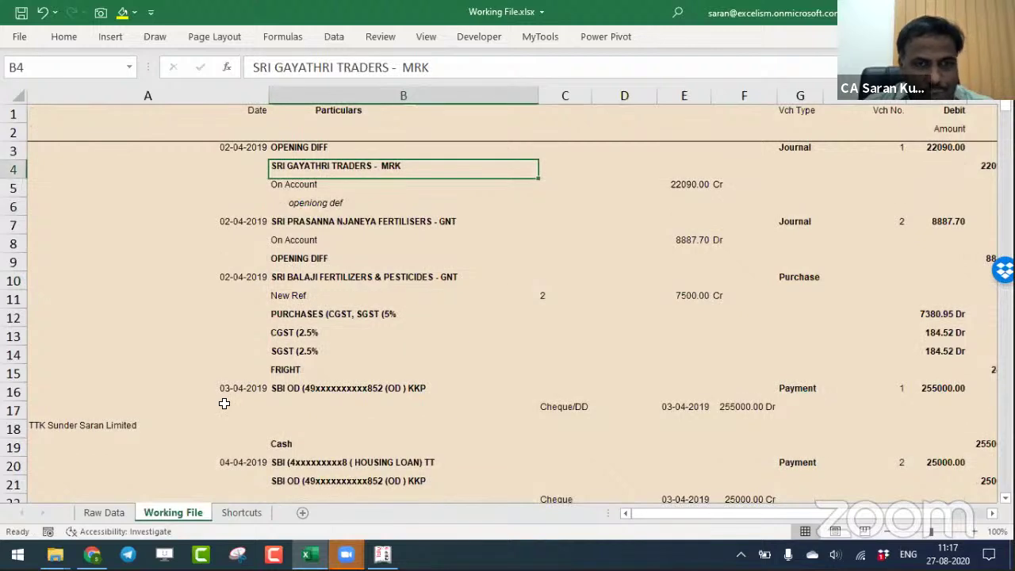
Select the ledger's whole used range from A1 and glance at the Data tab's Filter command.
{"action": "key", "text": "ctrl+Home"}
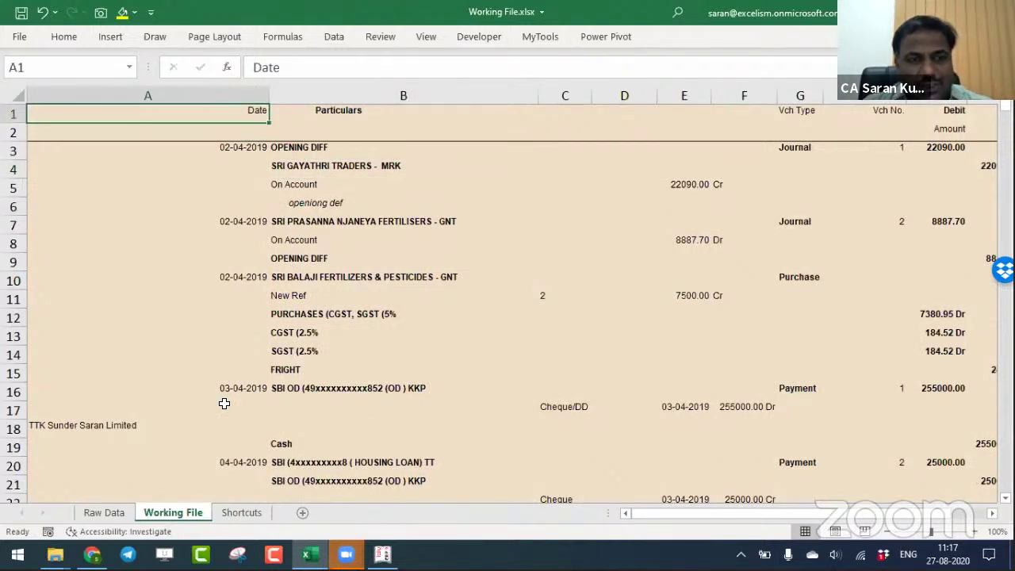
{"action": "key", "text": "ctrl+shift+End"}
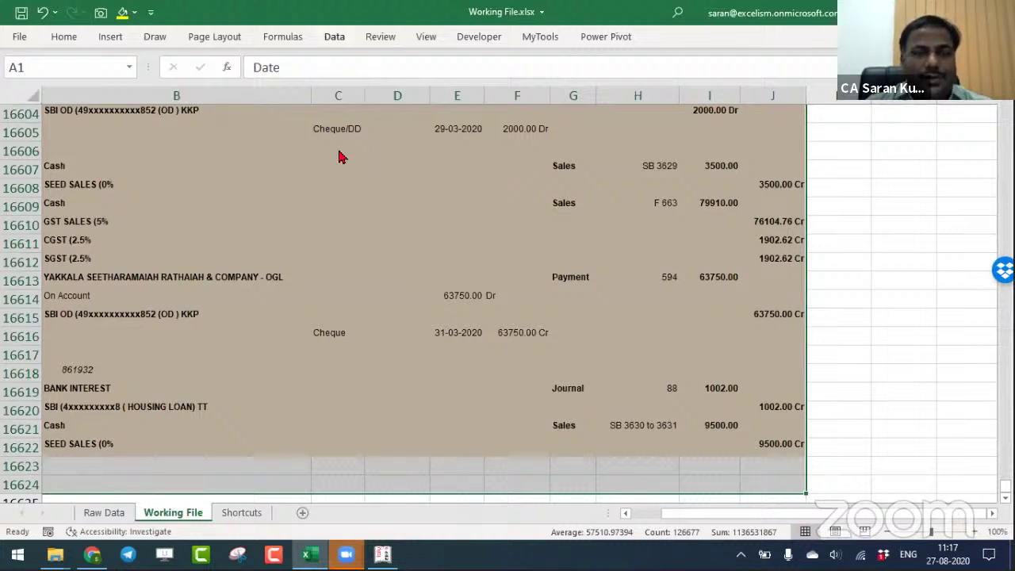
{"action": "left_click", "coordinate": [337, 43]}
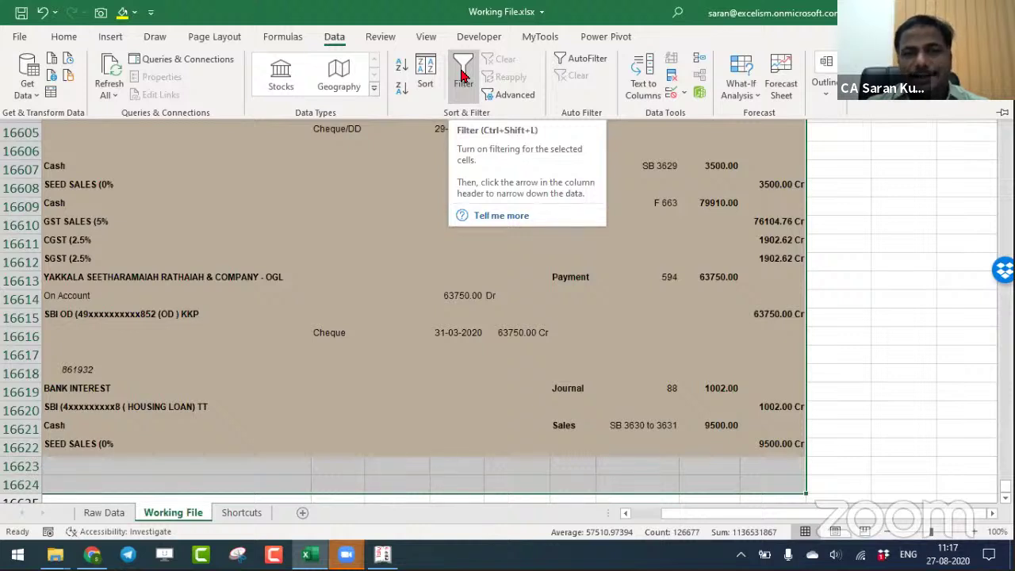
{"action": "key", "text": "ctrl+F1"}
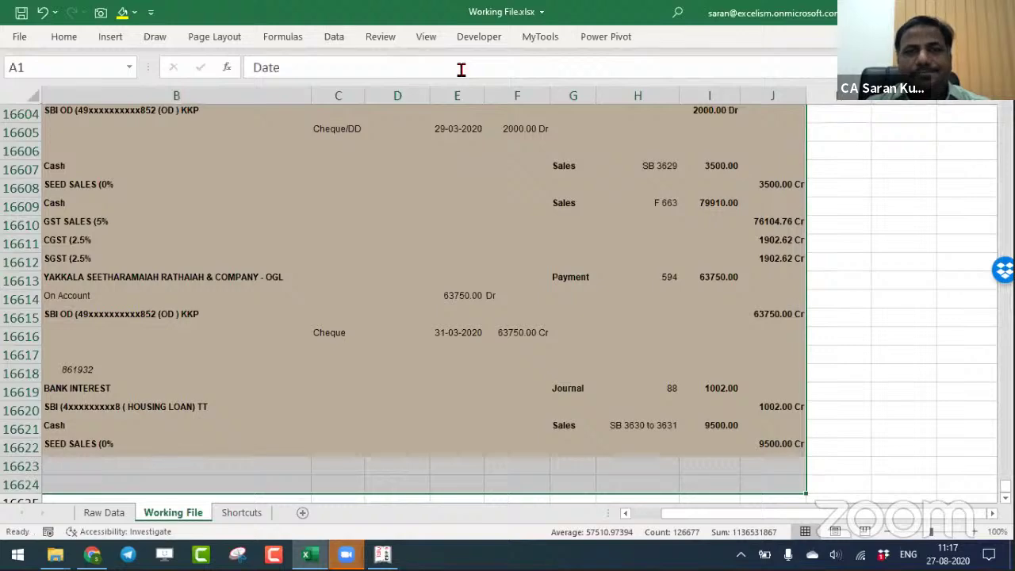
On Shortcuts, enter Ctrl+Shift+L in A4 described as 'Apply Filters' in B4.
{"action": "left_click", "coordinate": [241, 512]}
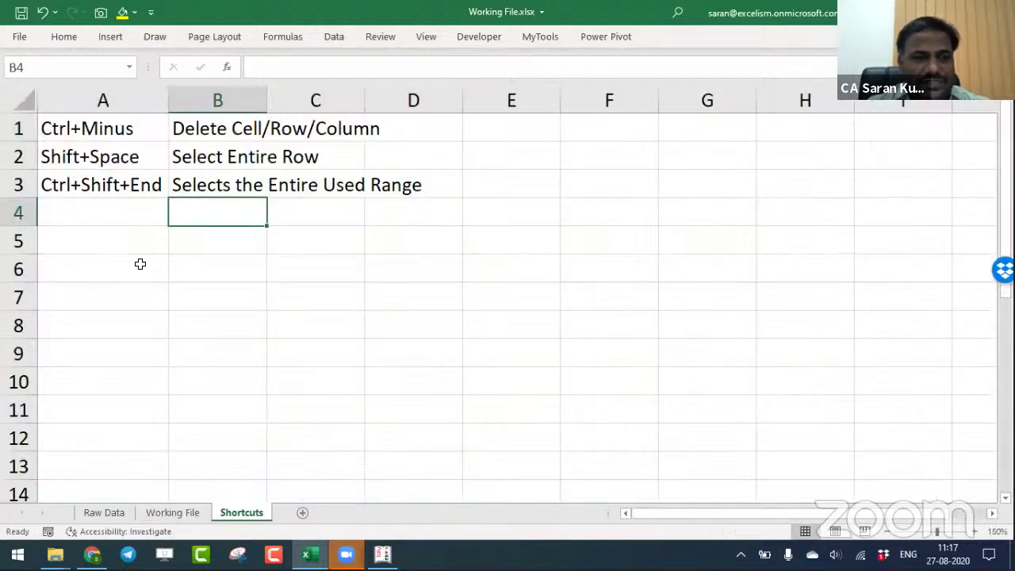
{"action": "left_click", "coordinate": [143, 225]}
{"action": "type", "text": "Ctrl"}
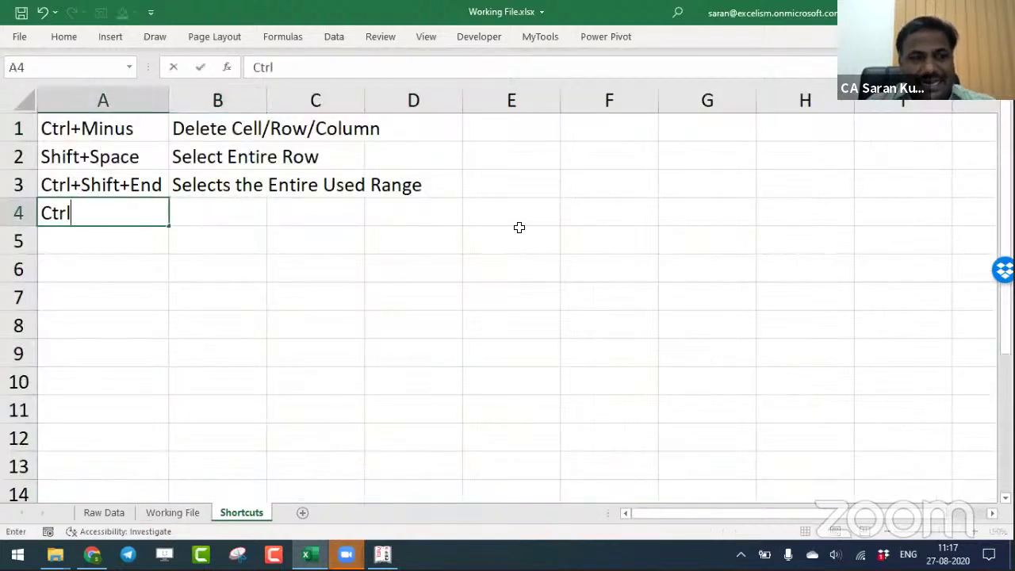
{"action": "type", "text": "+Shift+"}
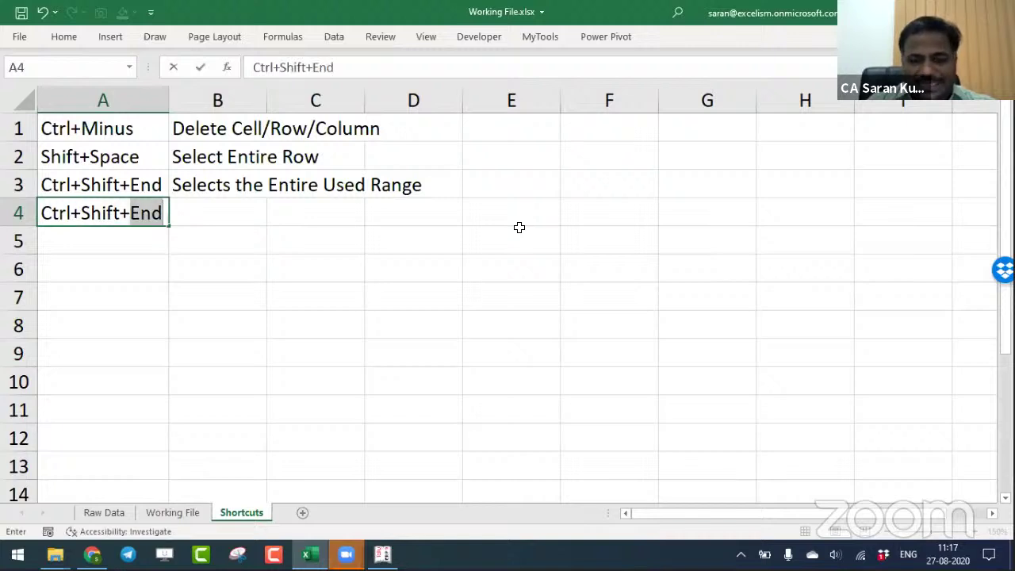
{"action": "type", "text": "L"}
{"action": "key", "text": "Return"}
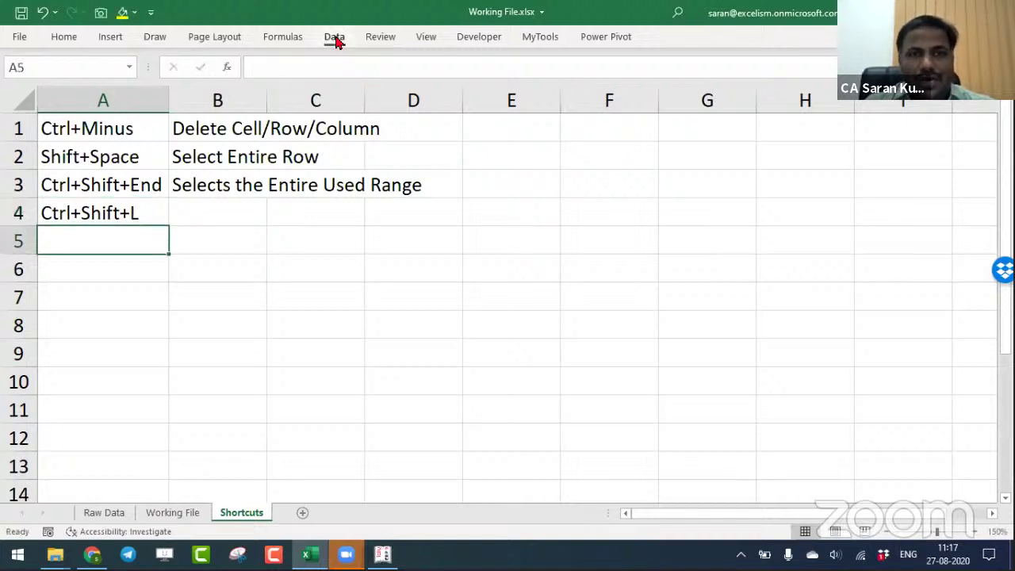
{"action": "left_click", "coordinate": [333, 38]}
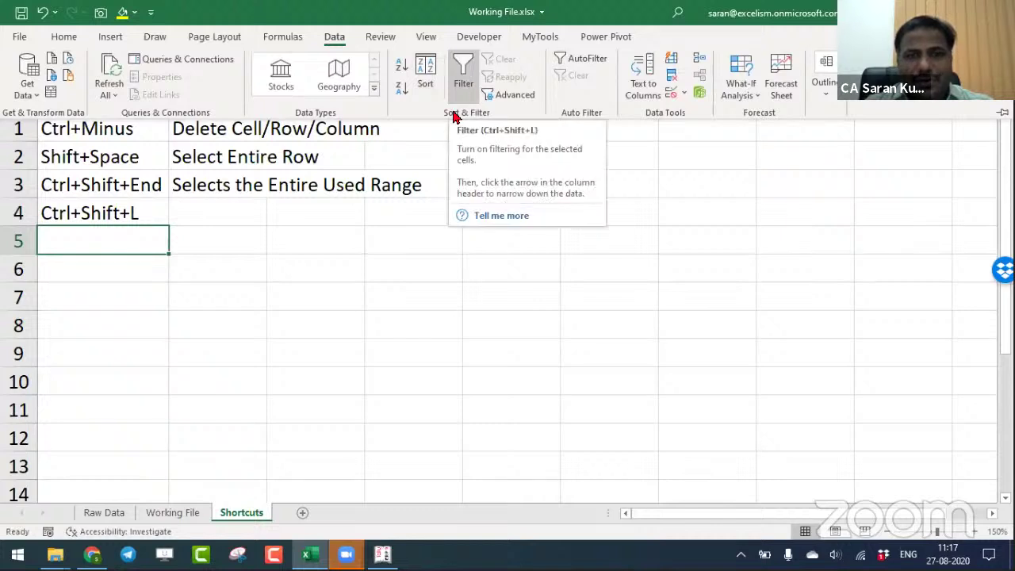
{"action": "left_click", "coordinate": [238, 221]}
{"action": "left_click", "coordinate": [238, 221]}
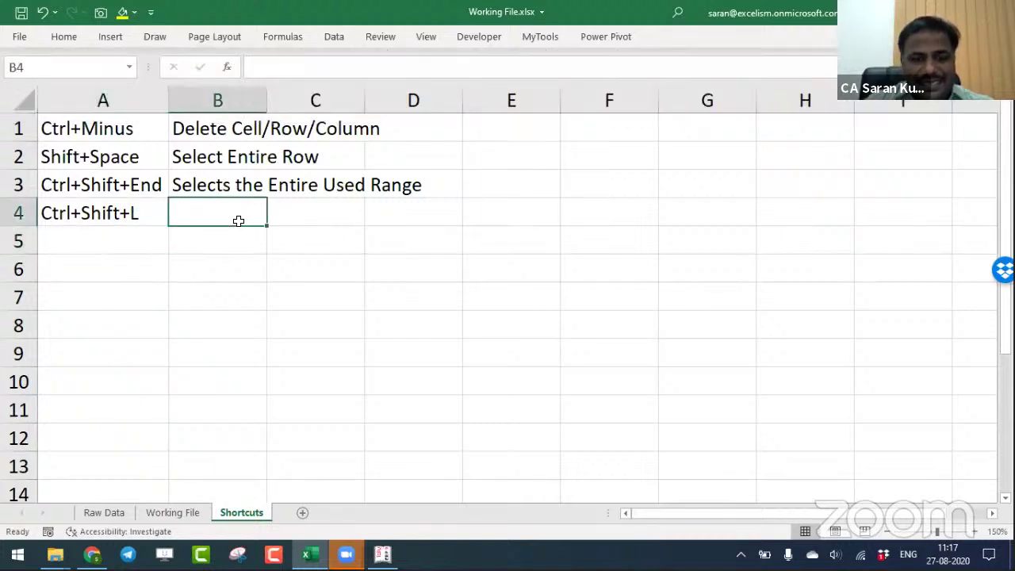
{"action": "type", "text": "Appl"}
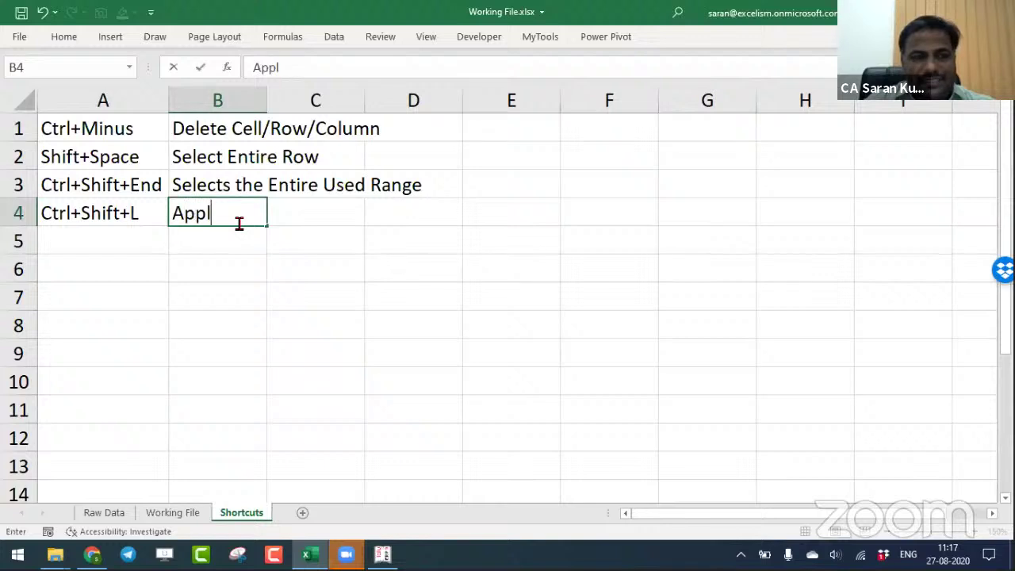
{"action": "type", "text": "y Filters"}
{"action": "key", "text": "Return"}
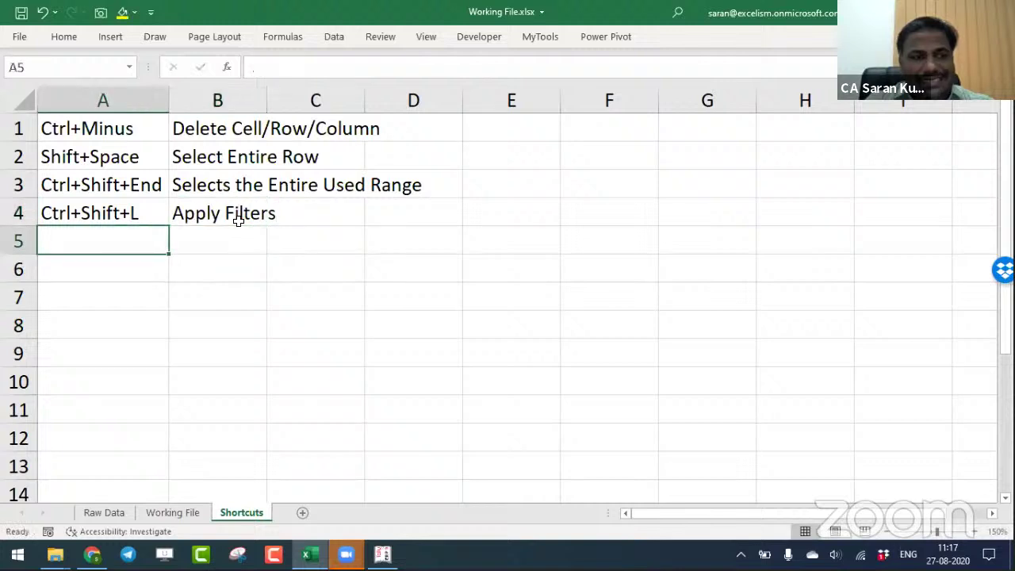
Enter Alt,D,F,F in A5 and copy 'Apply Filters' from B4 into B5.
{"action": "type", "text": "A"}
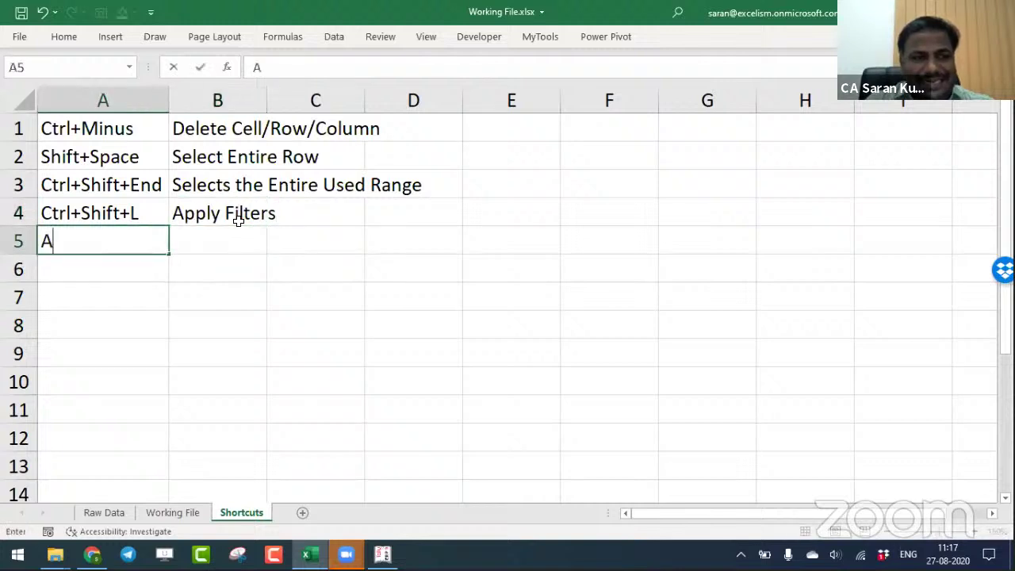
{"action": "type", "text": "lt,D,F,F"}
{"action": "key", "text": "Tab"}
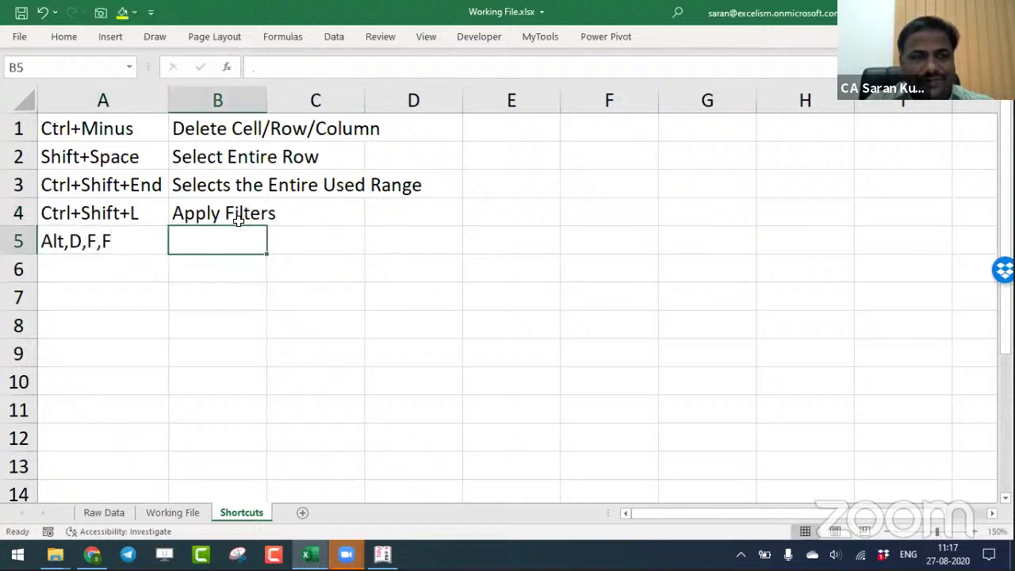
{"action": "key", "text": "Up"}
{"action": "key", "text": "ctrl+c"}
{"action": "key", "text": "Down"}
{"action": "key", "text": "Return"}
Apply Data > Filter to the Working File ledger, reapplying it over the full used range.
{"action": "key", "text": "ctrl+Page_Up"}
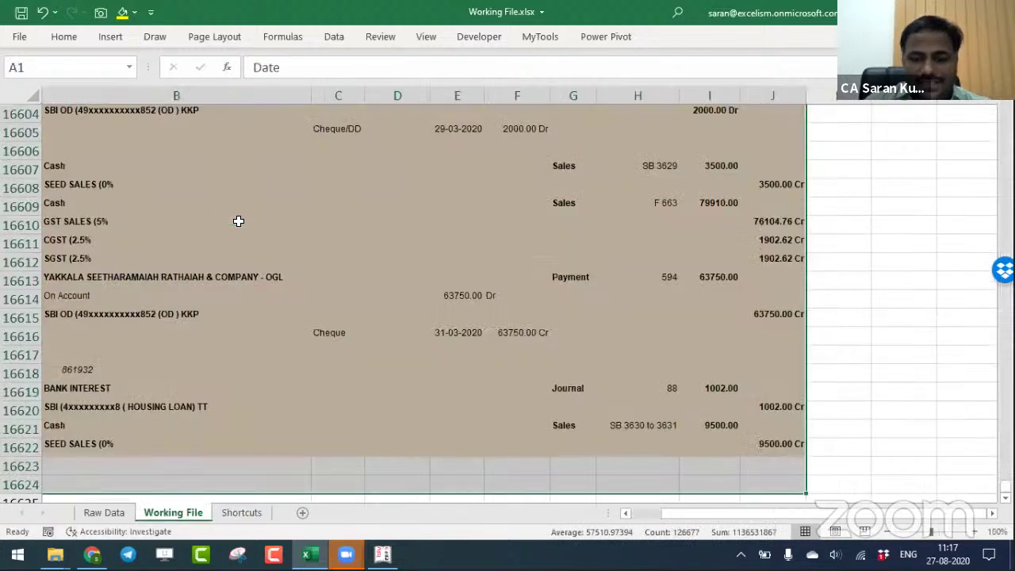
{"action": "key", "text": "ctrl+Home"}
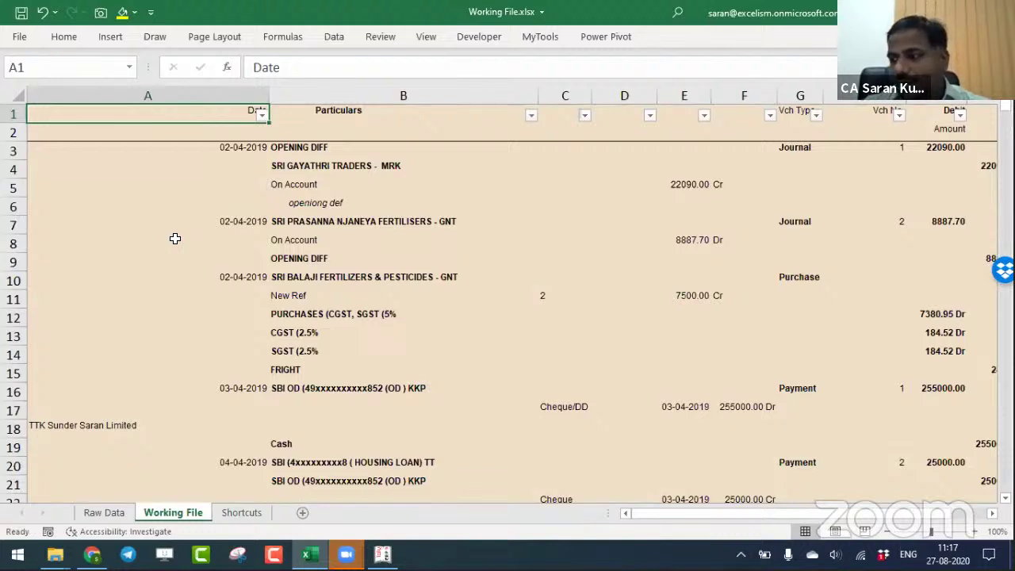
{"action": "left_click", "coordinate": [334, 36]}
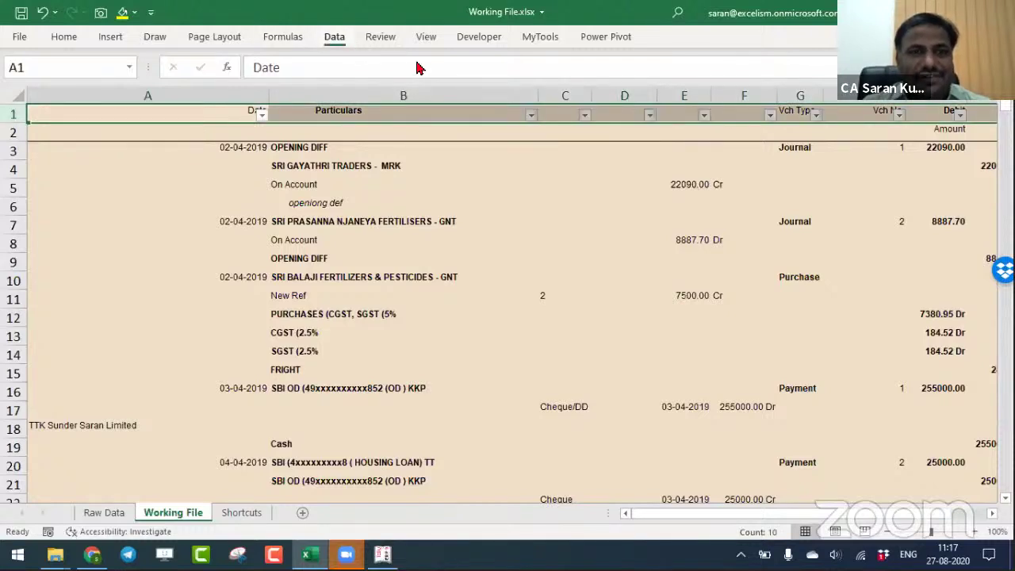
{"action": "left_click", "coordinate": [463, 74]}
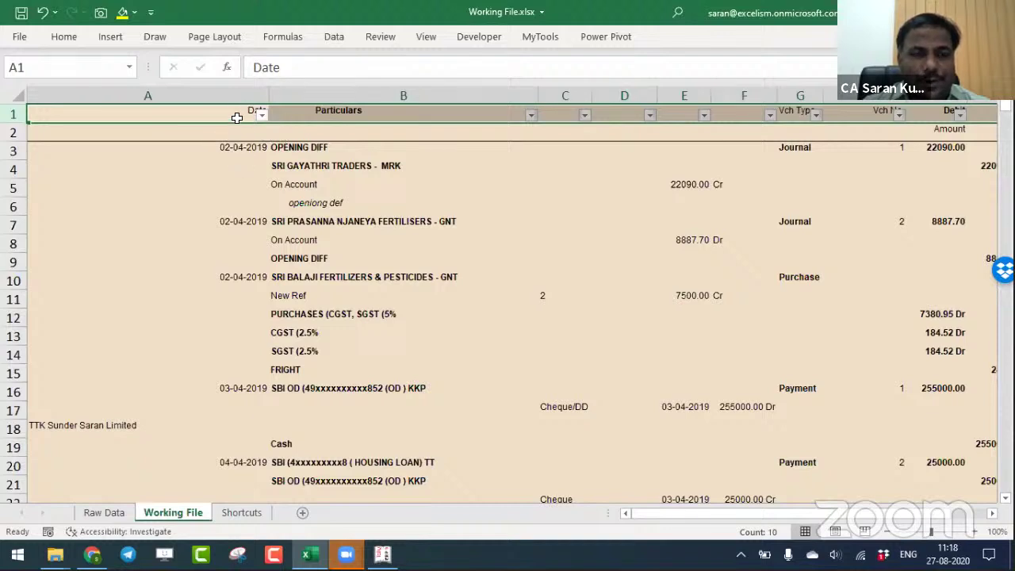
{"action": "left_click", "coordinate": [243, 111]}
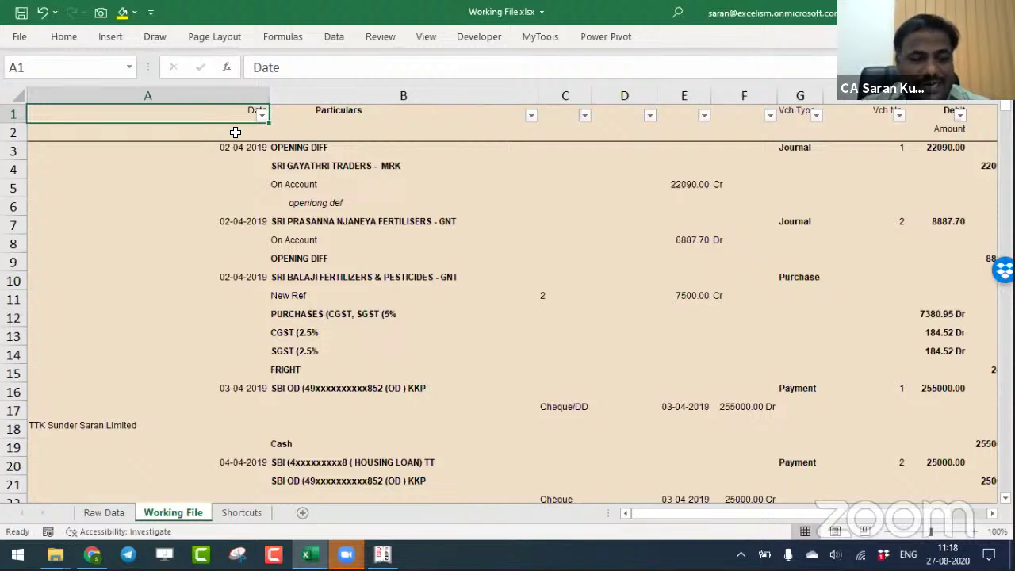
{"action": "key", "text": "ctrl+shift+End"}
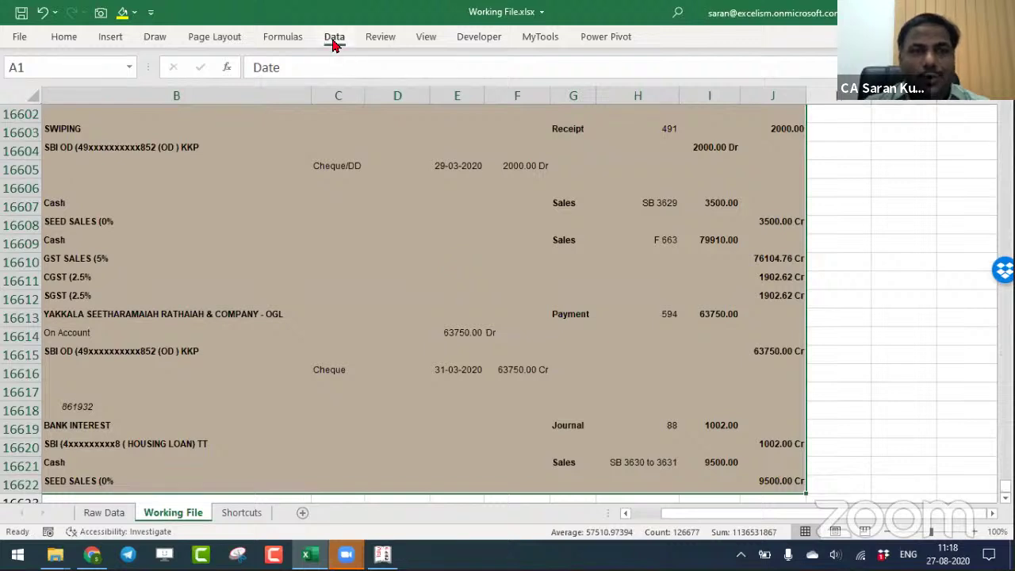
{"action": "left_click", "coordinate": [334, 49]}
{"action": "left_click", "coordinate": [471, 89]}
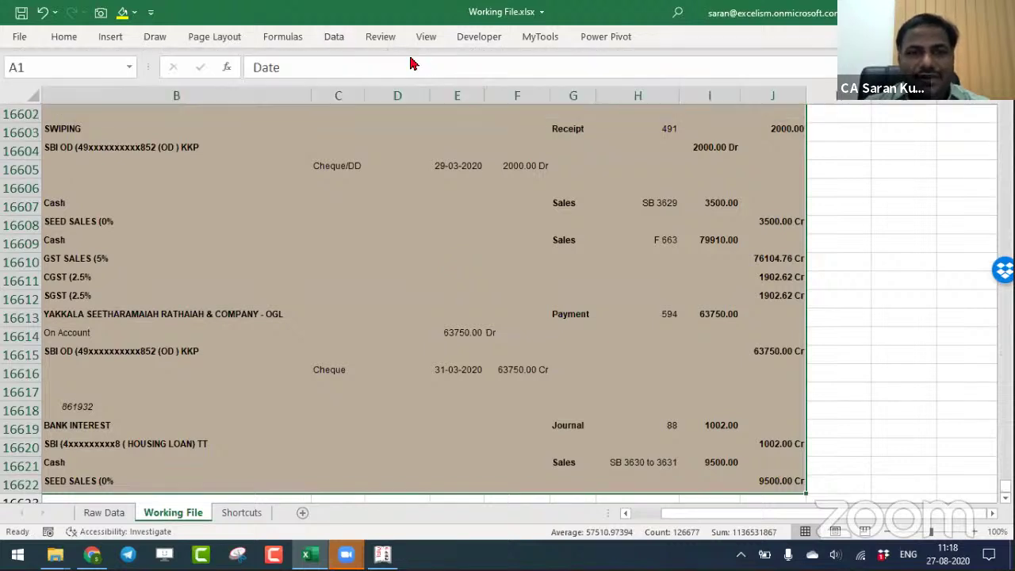
{"action": "left_click", "coordinate": [334, 37]}
{"action": "left_click", "coordinate": [464, 77]}
{"action": "key", "text": "ctrl+Home"}
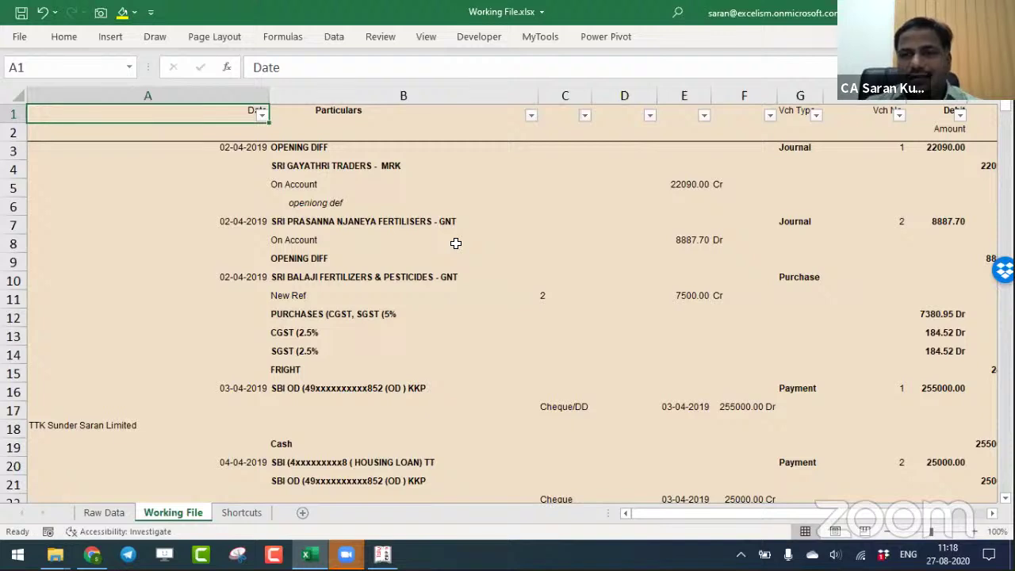
Inspect the Vch Type and Vch No entries, opening and closing the Vch No filter list.
{"action": "key", "text": "Right"}
{"action": "key", "text": "Right"}
{"action": "key", "text": "Right"}
{"action": "key", "text": "Right"}
{"action": "key", "text": "Right"}
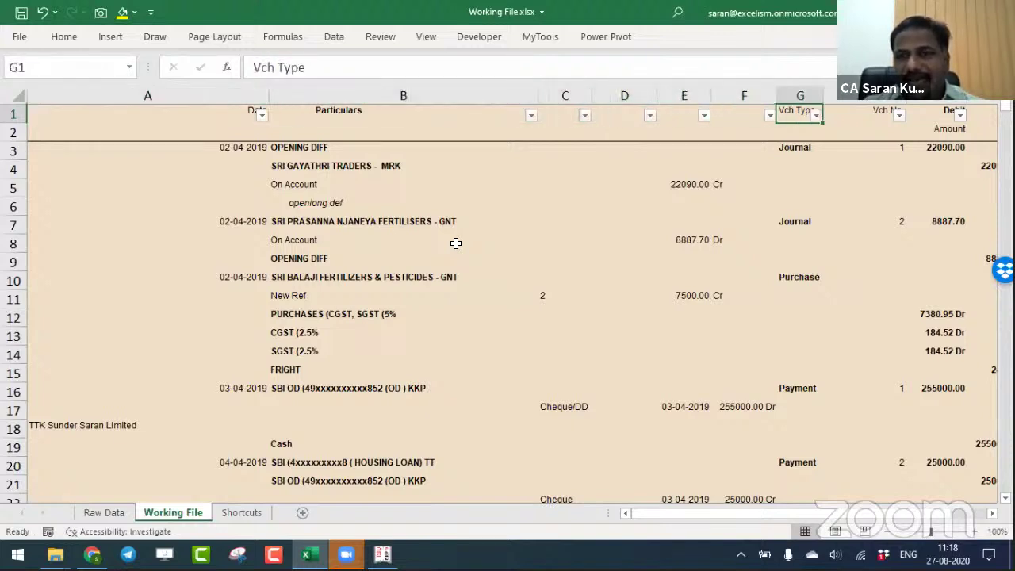
{"action": "key", "text": "Right"}
{"action": "key", "text": "Down"}
{"action": "key", "text": "Down"}
{"action": "key", "text": "Down"}
{"action": "key", "text": "Down"}
{"action": "key", "text": "Down"}
{"action": "key", "text": "Down"}
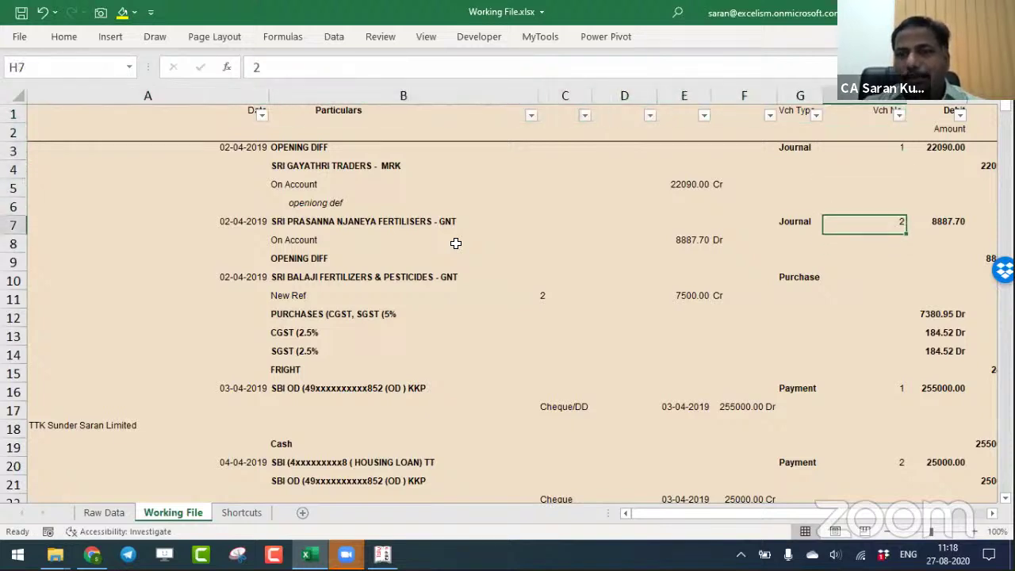
{"action": "key", "text": "Up"}
{"action": "key", "text": "Up"}
{"action": "key", "text": "Up"}
{"action": "key", "text": "Down"}
{"action": "key", "text": "Down"}
{"action": "key", "text": "Down"}
{"action": "key", "text": "Down"}
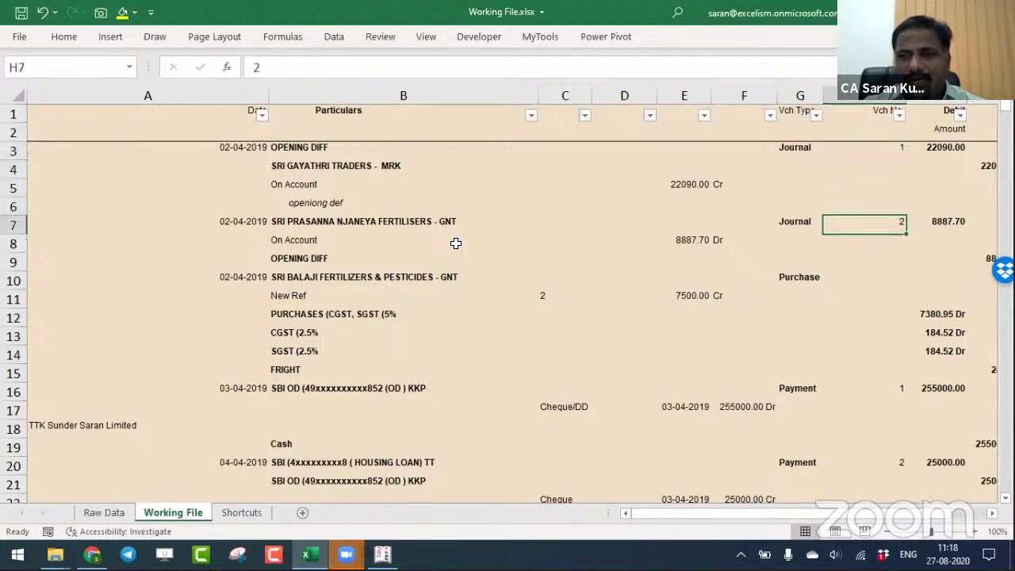
{"action": "key", "text": "Left"}
{"action": "key", "text": "Right"}
{"action": "key", "text": "Left"}
{"action": "key", "text": "Right"}
{"action": "key", "text": "Left"}
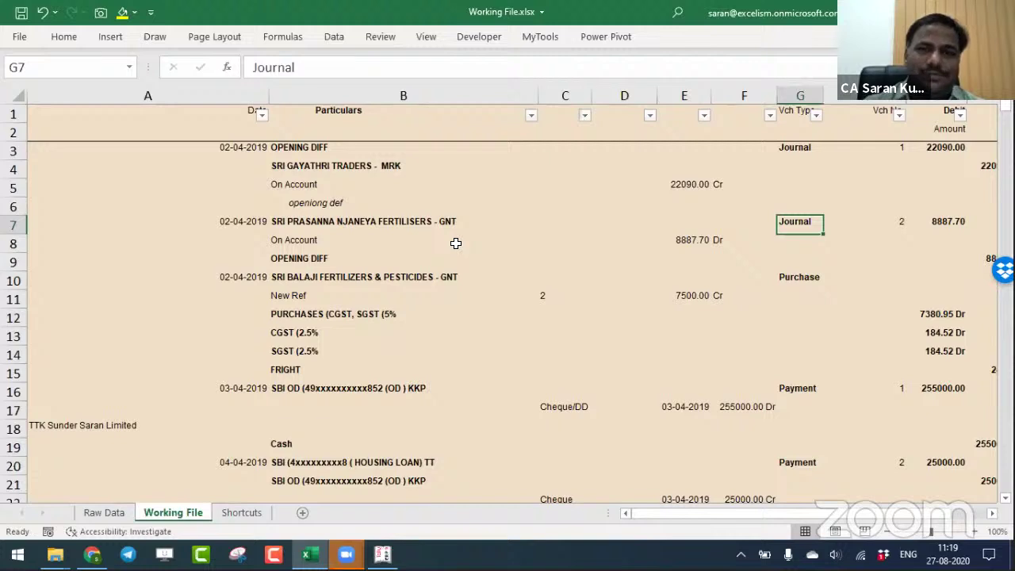
{"action": "key", "text": "Up"}
{"action": "key", "text": "Up"}
{"action": "key", "text": "Up"}
{"action": "key", "text": "Up"}
{"action": "key", "text": "Up"}
{"action": "key", "text": "Up"}
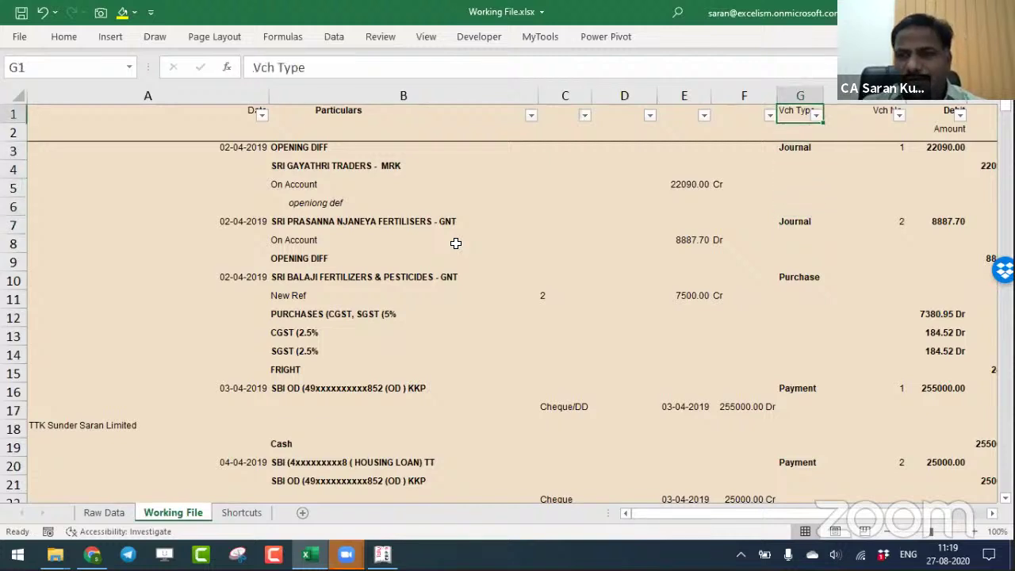
{"action": "key", "text": "Right"}
{"action": "key", "text": "alt+Down"}
{"action": "key", "text": "Down"}
{"action": "key", "text": "Down"}
{"action": "key", "text": "Escape"}
{"action": "key", "text": "Down"}
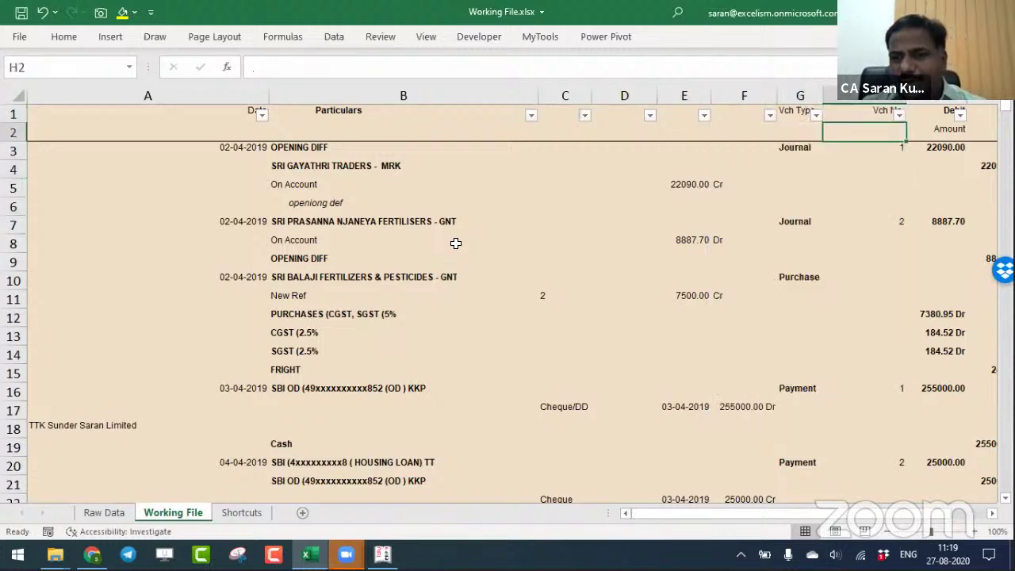
{"action": "key", "text": "Down"}
{"action": "key", "text": "Down"}
{"action": "key", "text": "Down"}
{"action": "key", "text": "Down"}
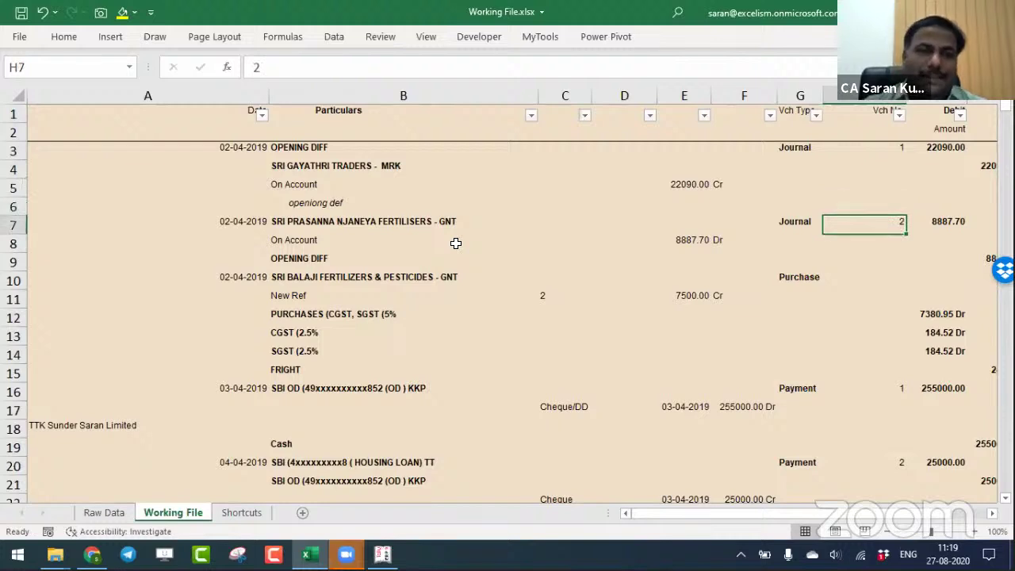
Enter voucher number 1 in H10 for the row 10 Purchase entry and verify it.
{"action": "left_click", "coordinate": [860, 281]}
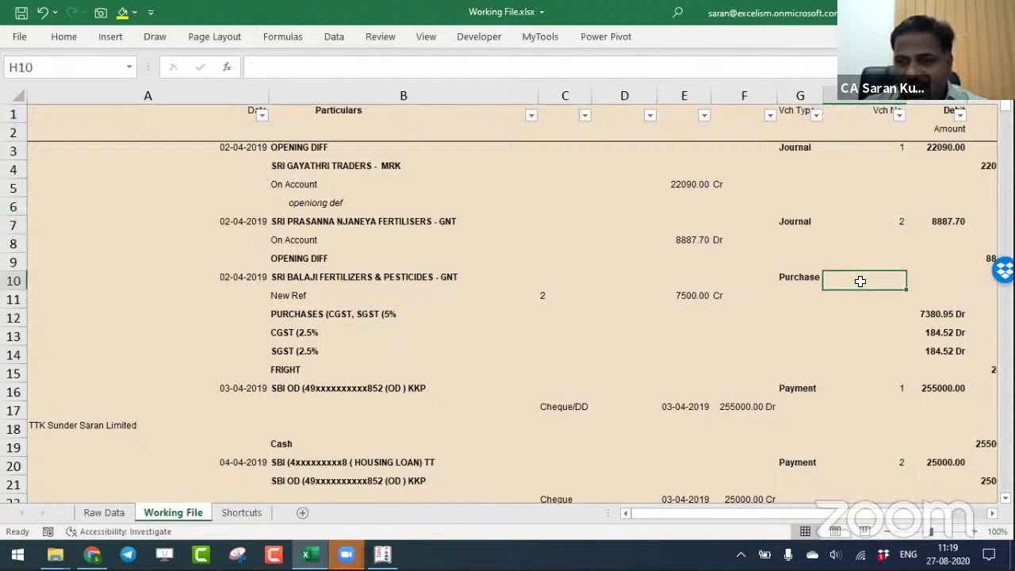
{"action": "key", "text": "Page_Down"}
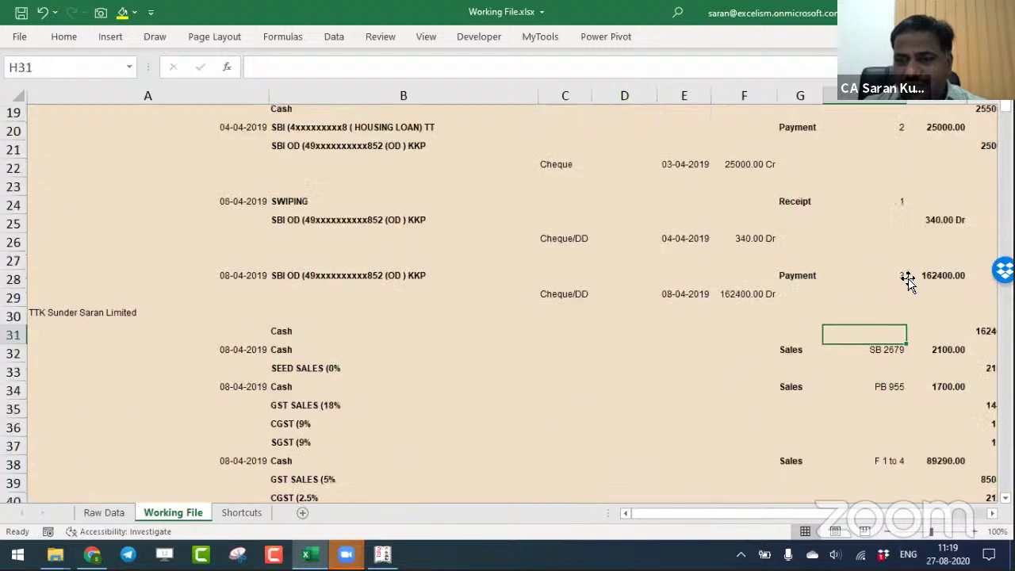
{"action": "key", "text": "ctrl+Home"}
{"action": "key", "text": "ctrl+Down"}
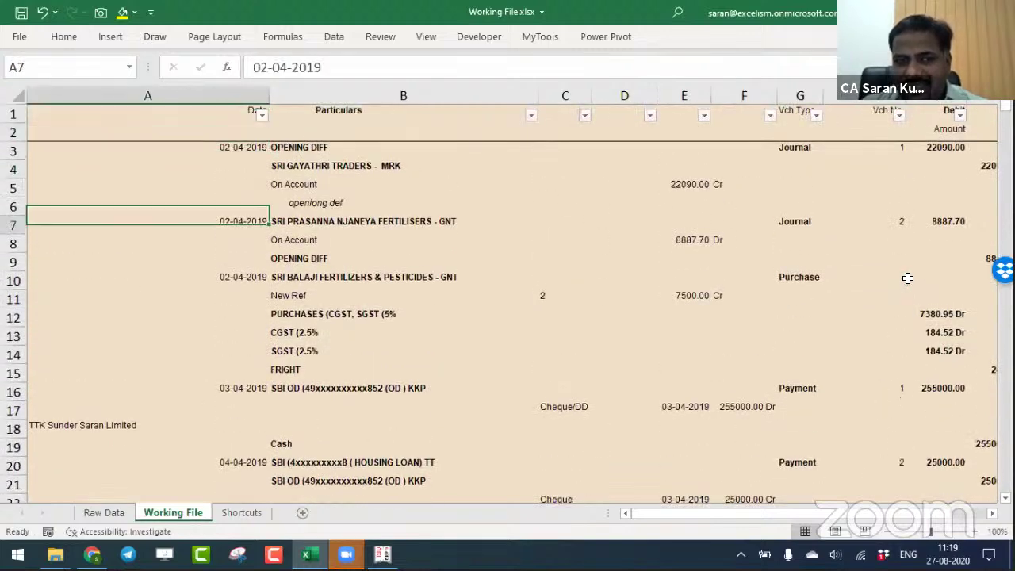
{"action": "key", "text": "ctrl+Down"}
{"action": "key", "text": "Right"}
{"action": "key", "text": "Right"}
{"action": "key", "text": "Right"}
{"action": "key", "text": "Right"}
{"action": "key", "text": "Right"}
{"action": "key", "text": "Right"}
{"action": "key", "text": "Right"}
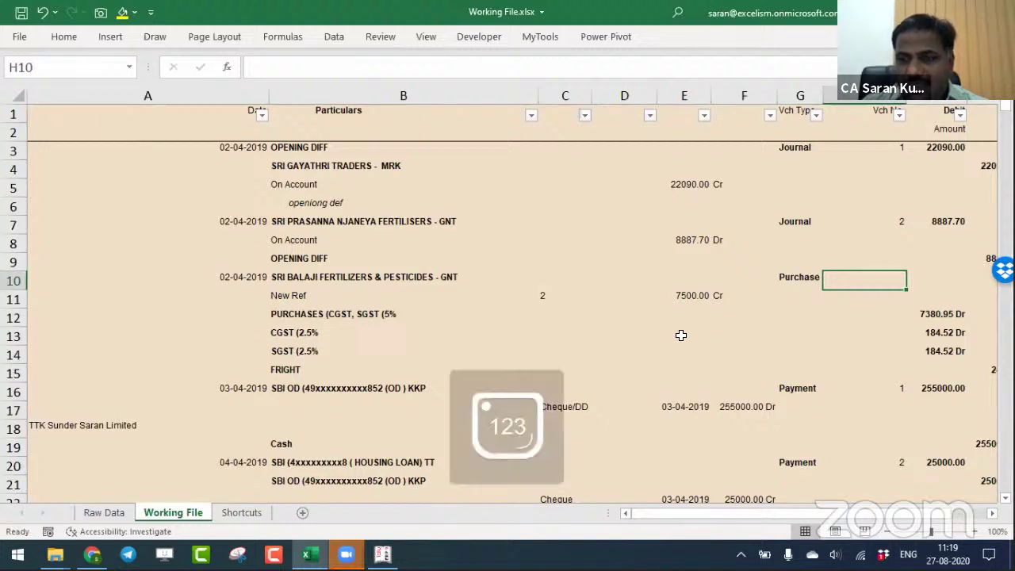
{"action": "type", "text": "1"}
{"action": "key", "text": "Return"}
{"action": "key", "text": "Up"}
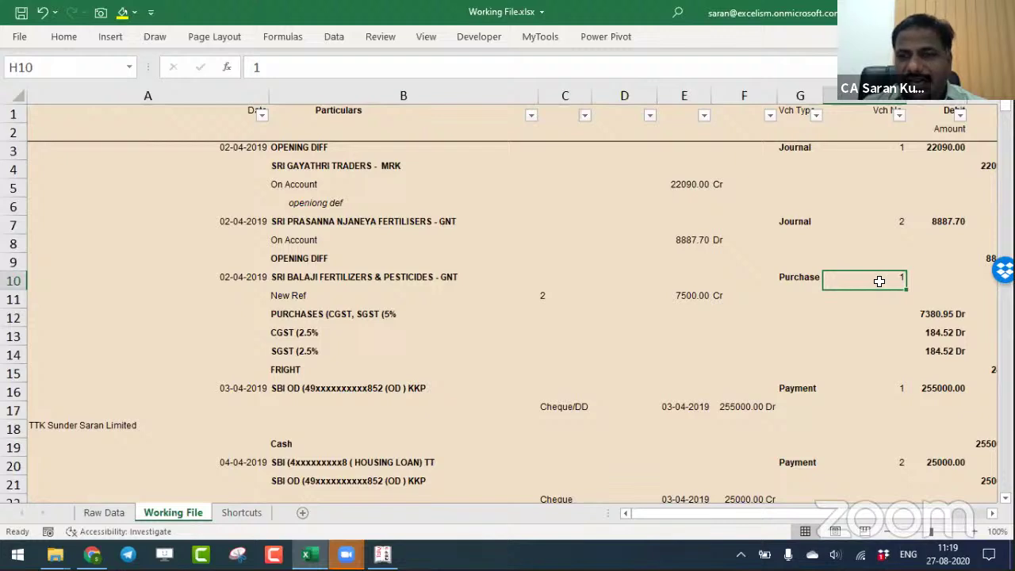
{"action": "left_click", "coordinate": [802, 279]}
{"action": "left_click", "coordinate": [878, 277]}
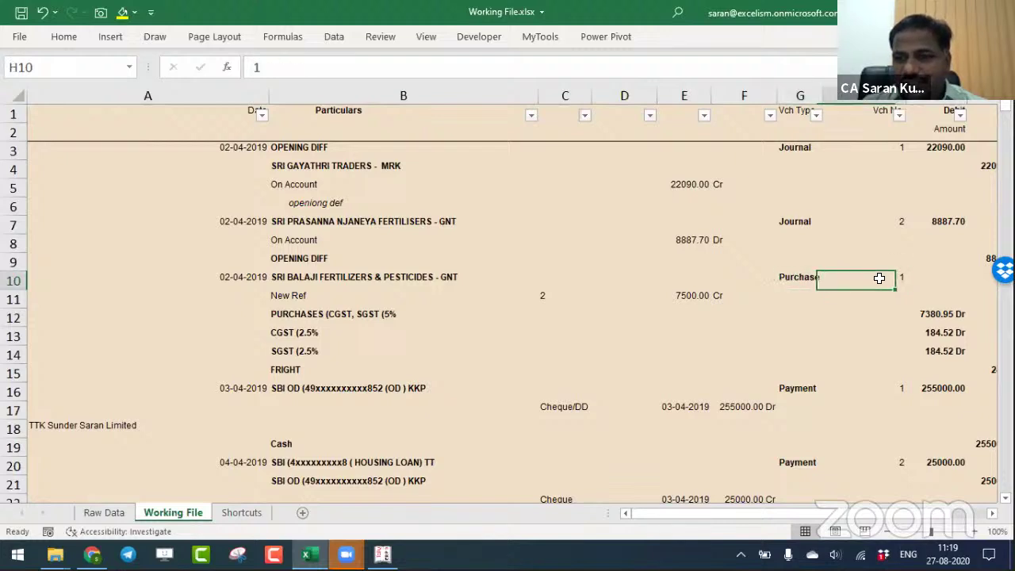
{"action": "left_click", "coordinate": [803, 277]}
{"action": "left_click", "coordinate": [847, 277]}
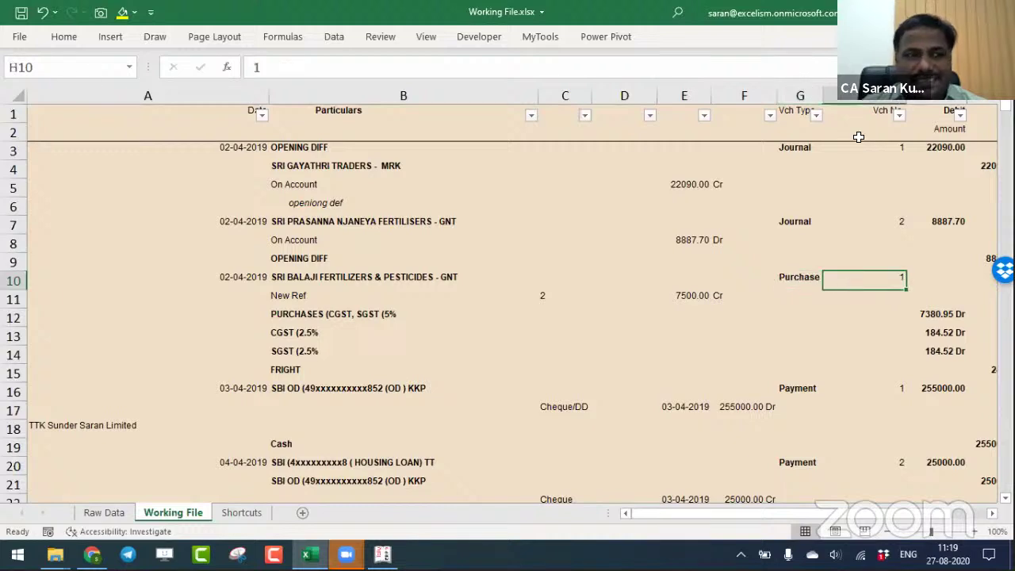
{"action": "left_click", "coordinate": [528, 255]}
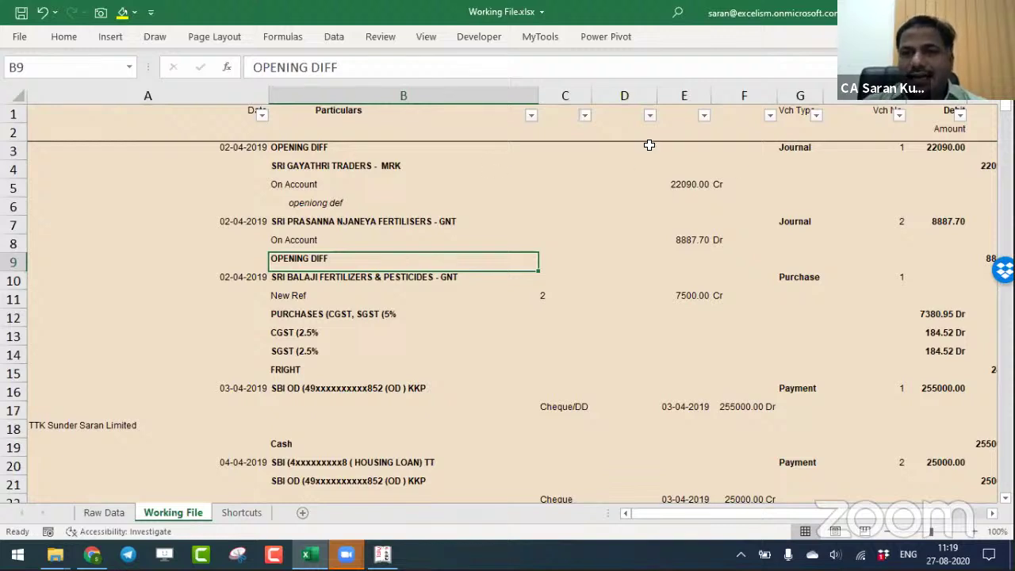
Select columns C through F and delete them, then undo the deletion.
{"action": "left_click_drag", "start_coordinate": [568, 97], "coordinate": [743, 96]}
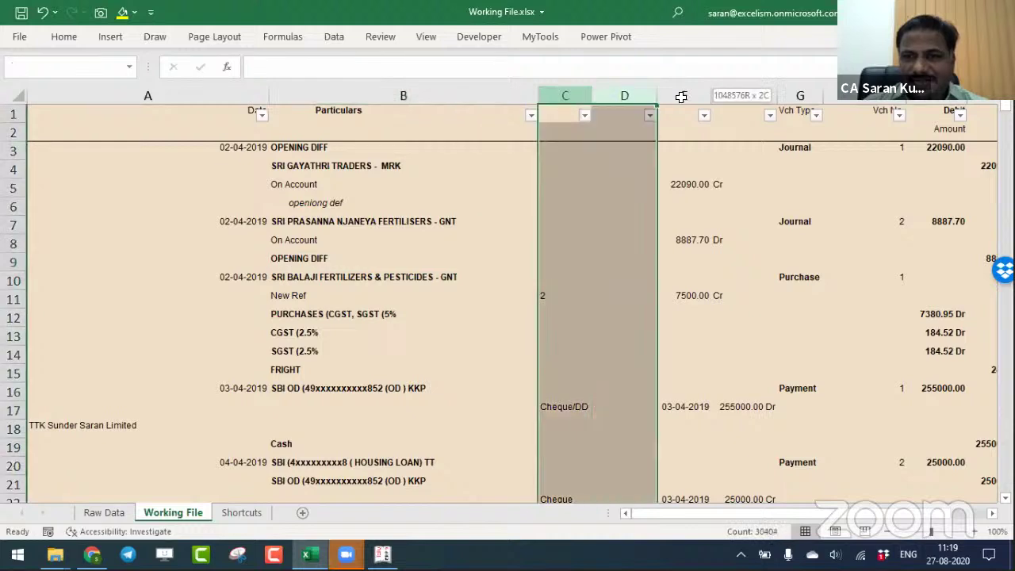
{"action": "left_click", "coordinate": [743, 96]}
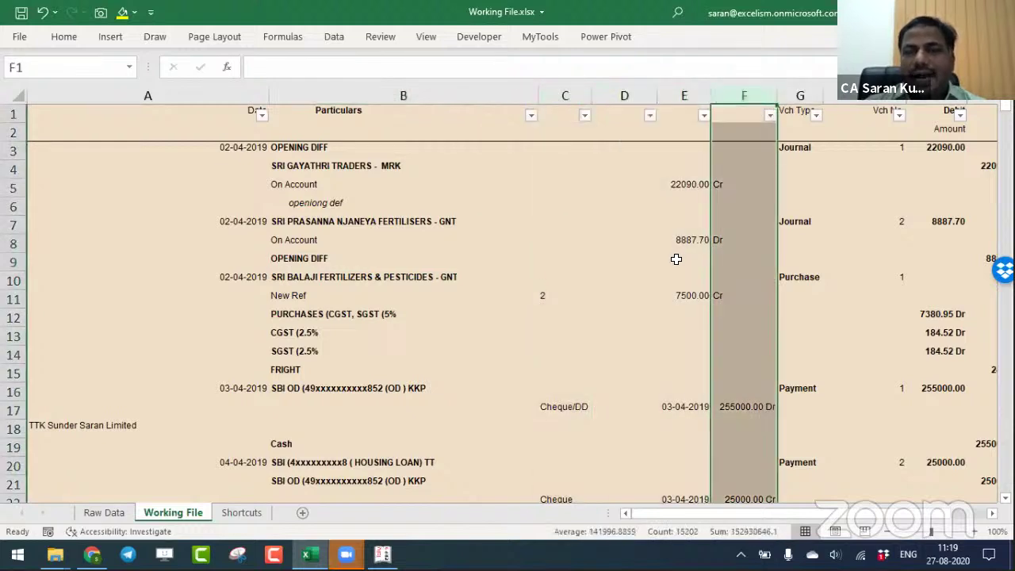
{"action": "left_click", "coordinate": [568, 96]}
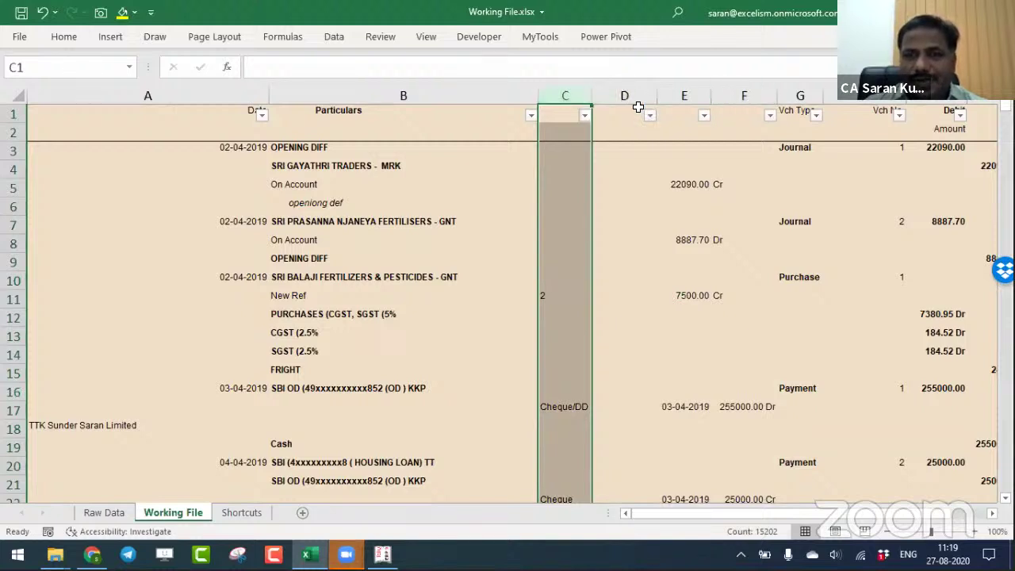
{"action": "left_click_drag", "start_coordinate": [565, 95], "coordinate": [736, 84]}
{"action": "left_click", "coordinate": [616, 147]}
{"action": "left_click", "coordinate": [567, 92]}
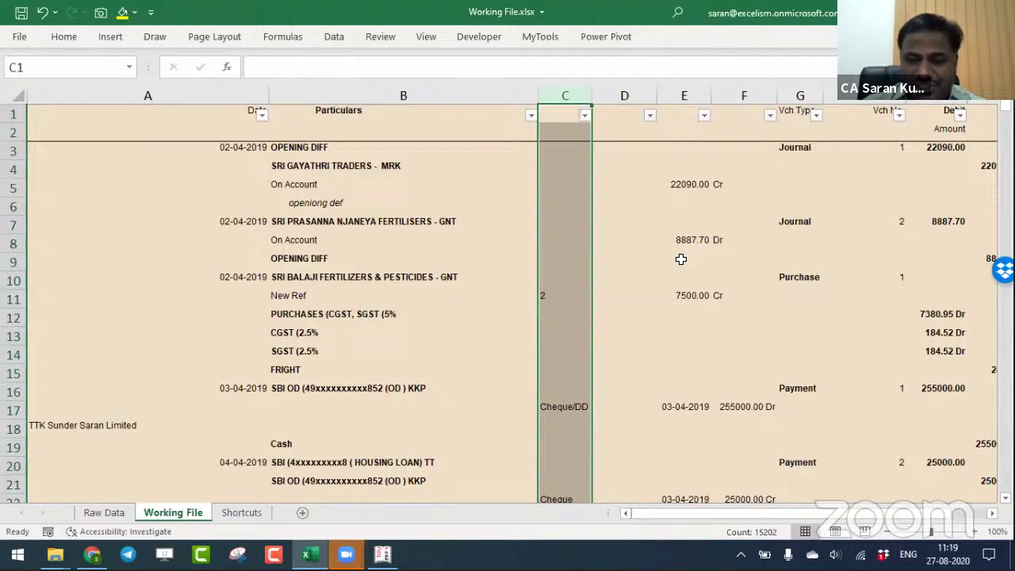
{"action": "key", "text": "shift+Right"}
{"action": "key", "text": "shift+Right"}
{"action": "key", "text": "shift+Right"}
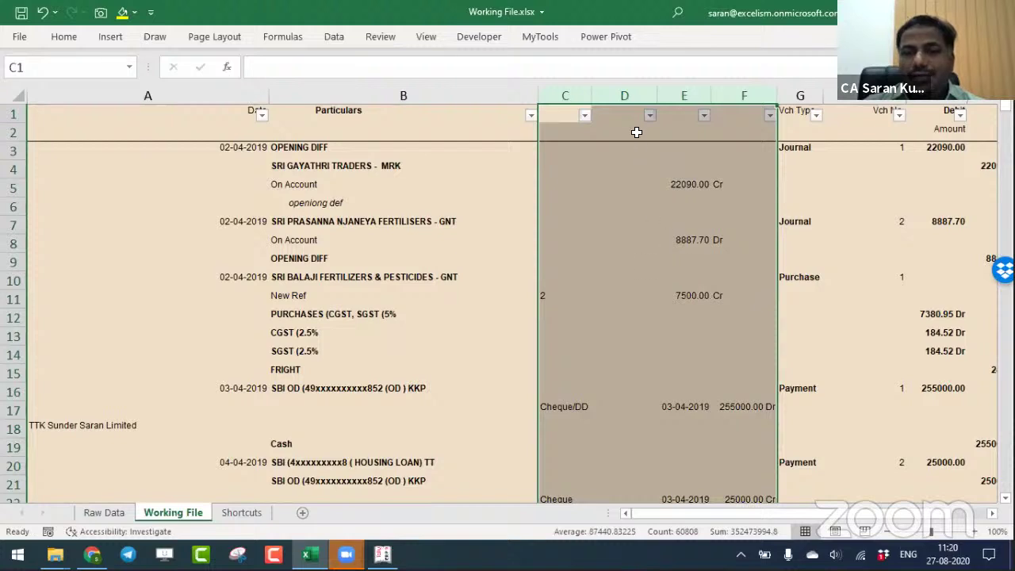
{"action": "right_click", "coordinate": [625, 96]}
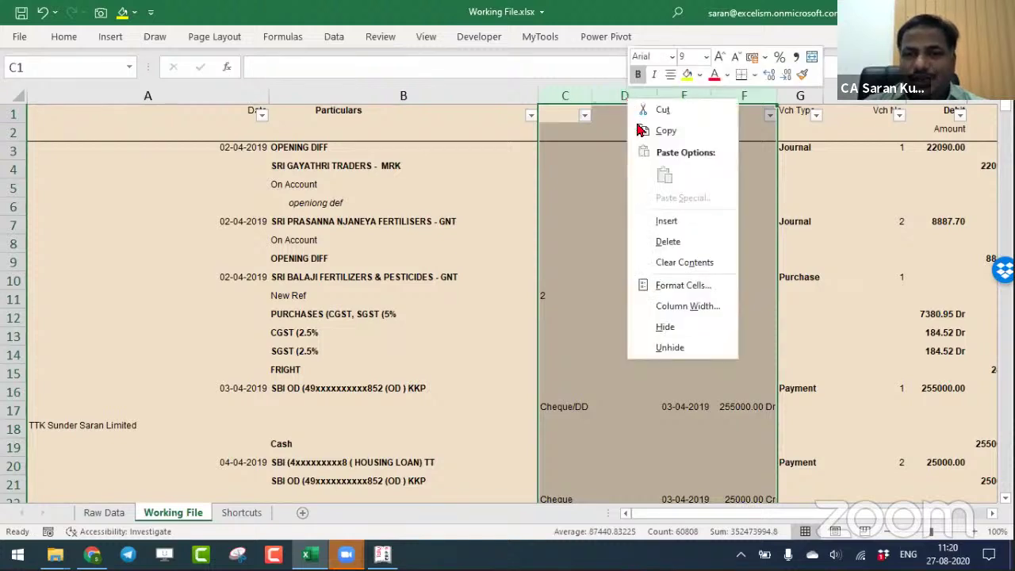
{"action": "left_click", "coordinate": [661, 241]}
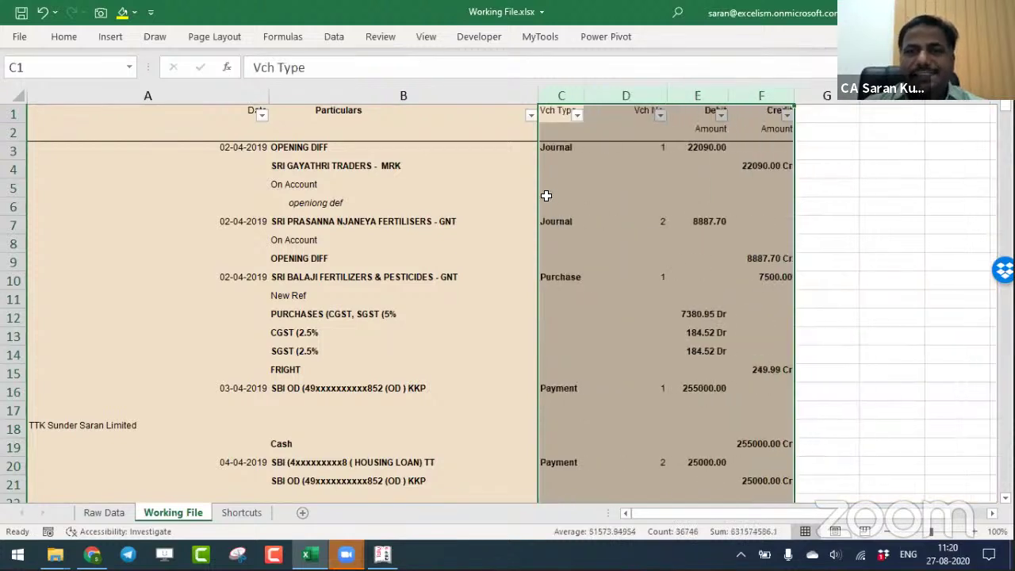
{"action": "left_click", "coordinate": [546, 196]}
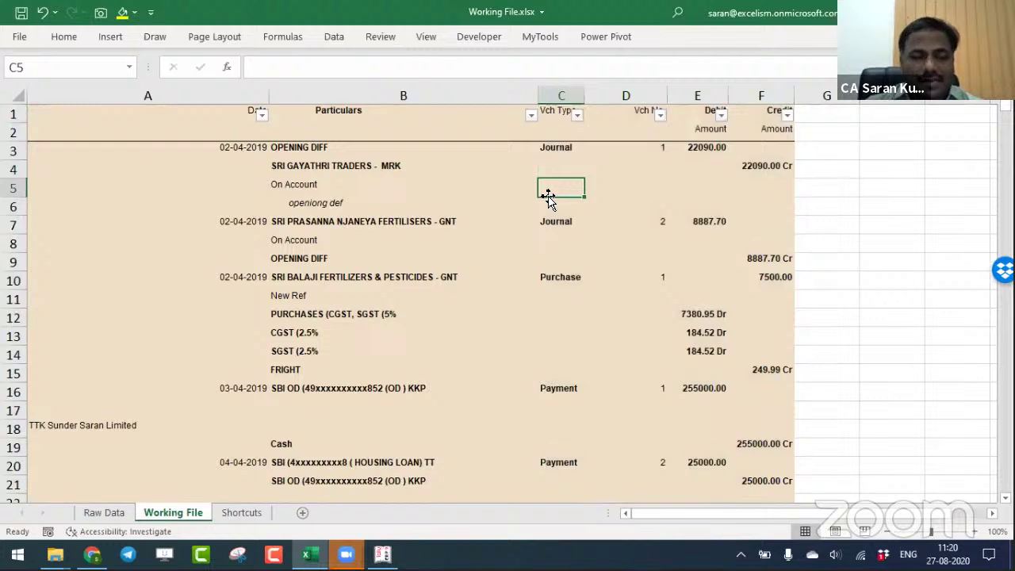
{"action": "key", "text": "ctrl+z"}
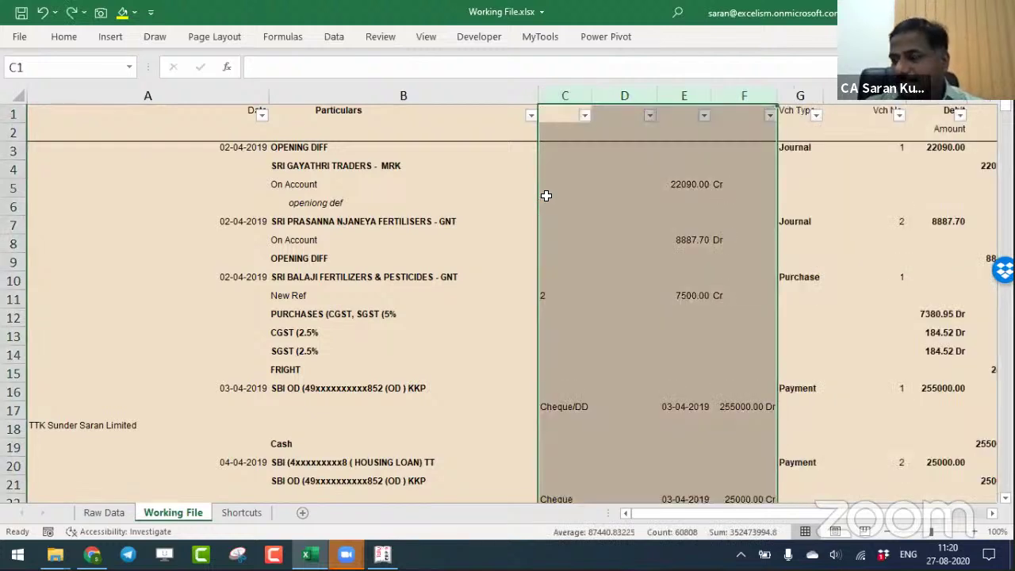
Reselect columns C–F and delete them so Vch Type follows Particulars.
{"action": "left_click", "coordinate": [564, 95]}
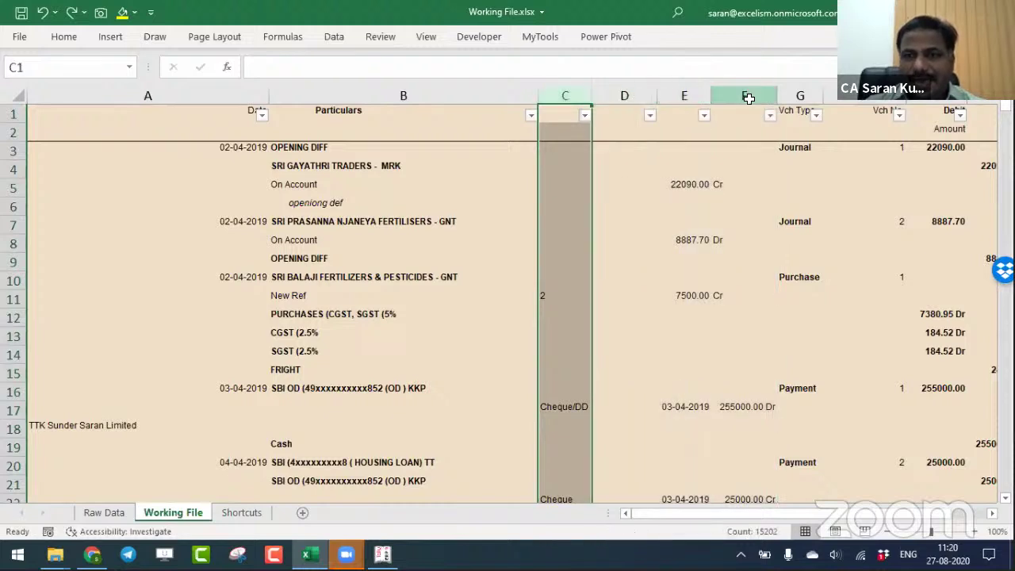
{"action": "left_click", "coordinate": [723, 96], "text": "ctrl"}
{"action": "left_click", "coordinate": [624, 96], "text": "ctrl"}
{"action": "left_click", "coordinate": [684, 96], "text": "ctrl"}
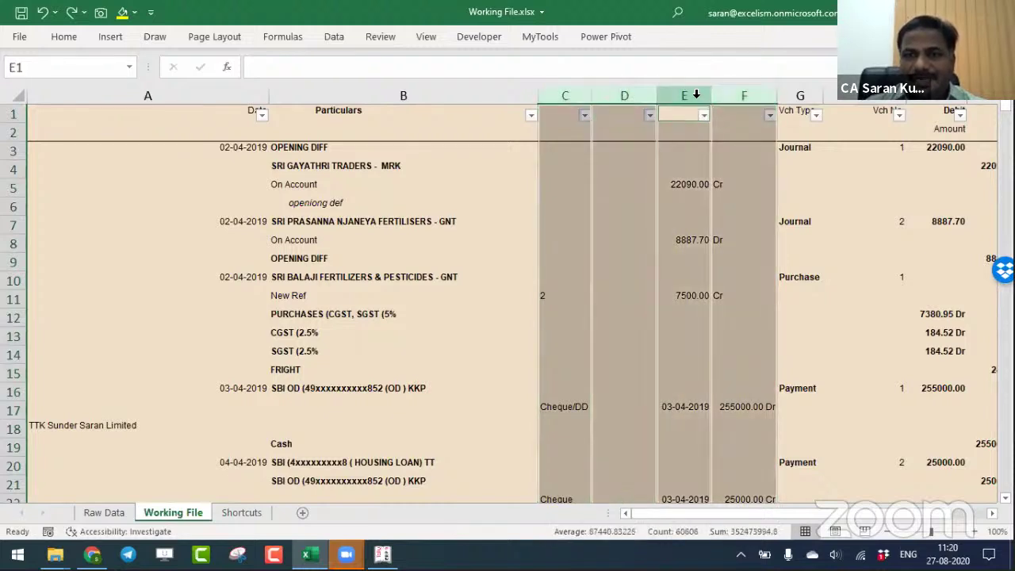
{"action": "left_click", "coordinate": [564, 96]}
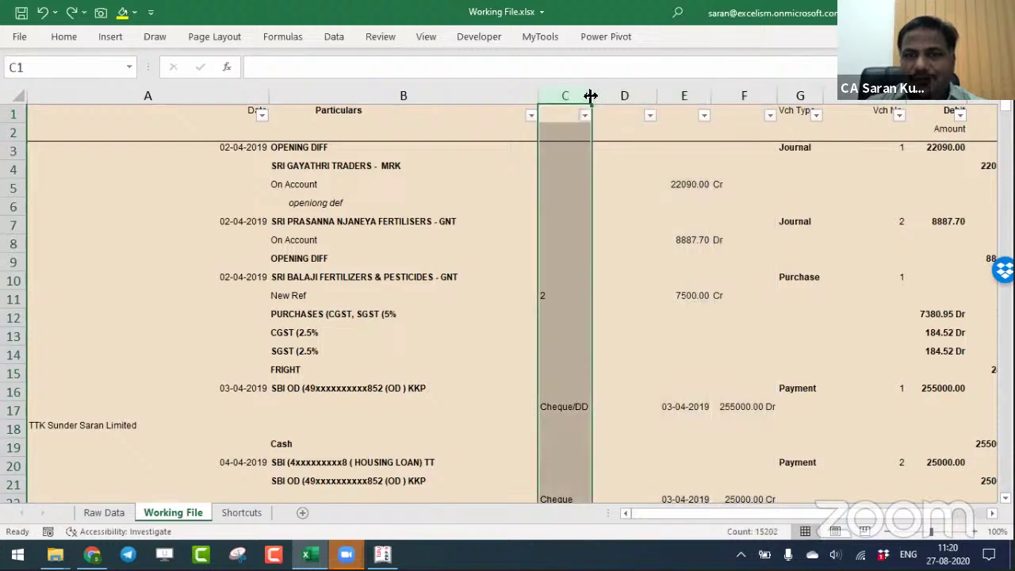
{"action": "left_click_drag", "start_coordinate": [579, 95], "coordinate": [741, 89]}
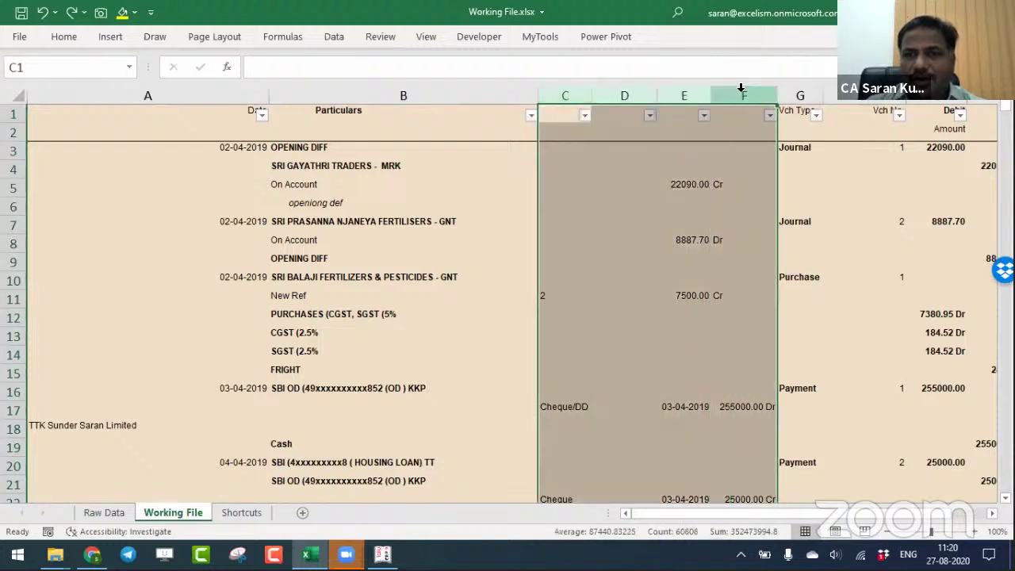
{"action": "right_click", "coordinate": [742, 89]}
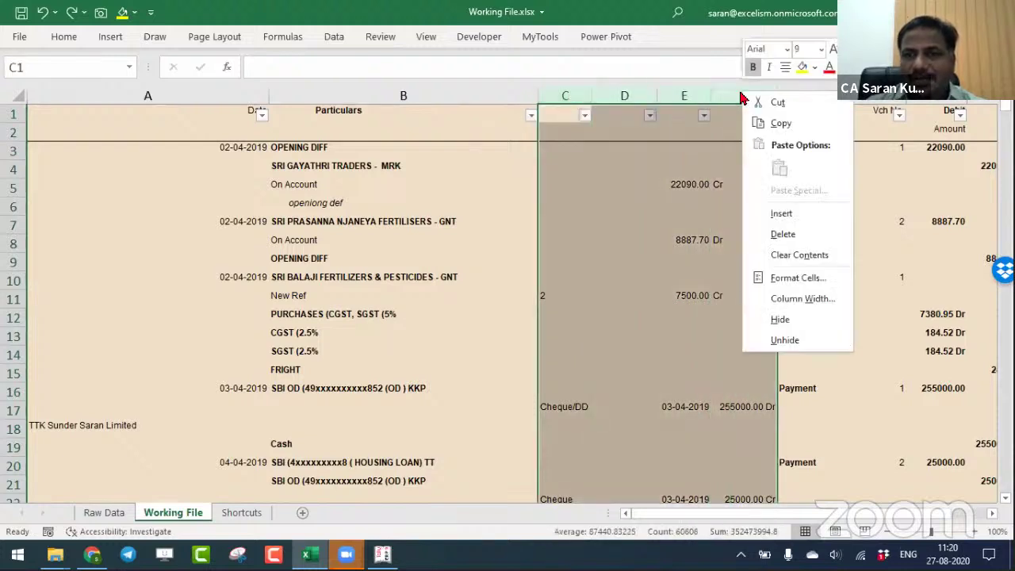
{"action": "left_click", "coordinate": [783, 234]}
{"action": "left_click", "coordinate": [491, 202]}
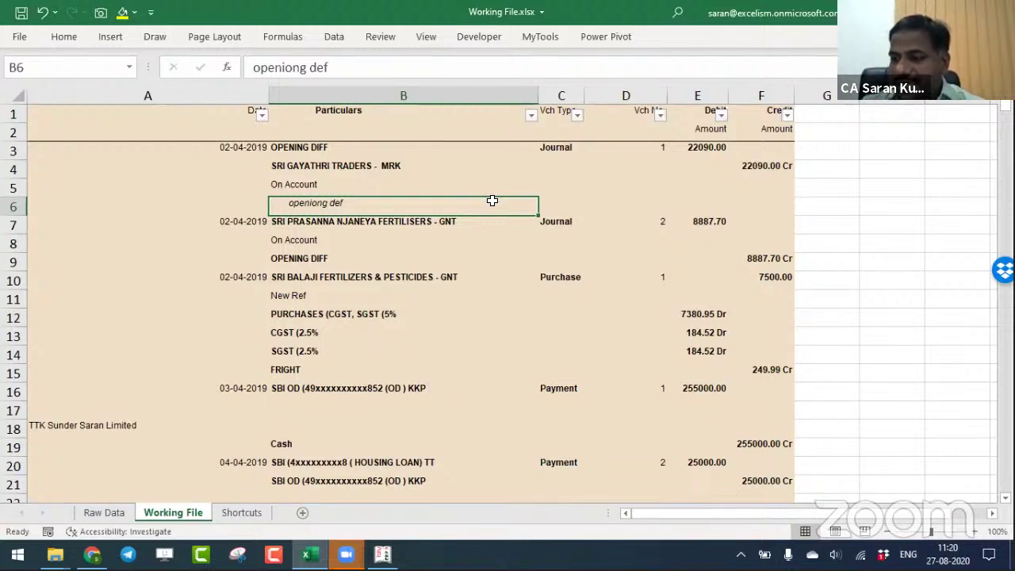
{"action": "key", "text": "alt+Tab"}
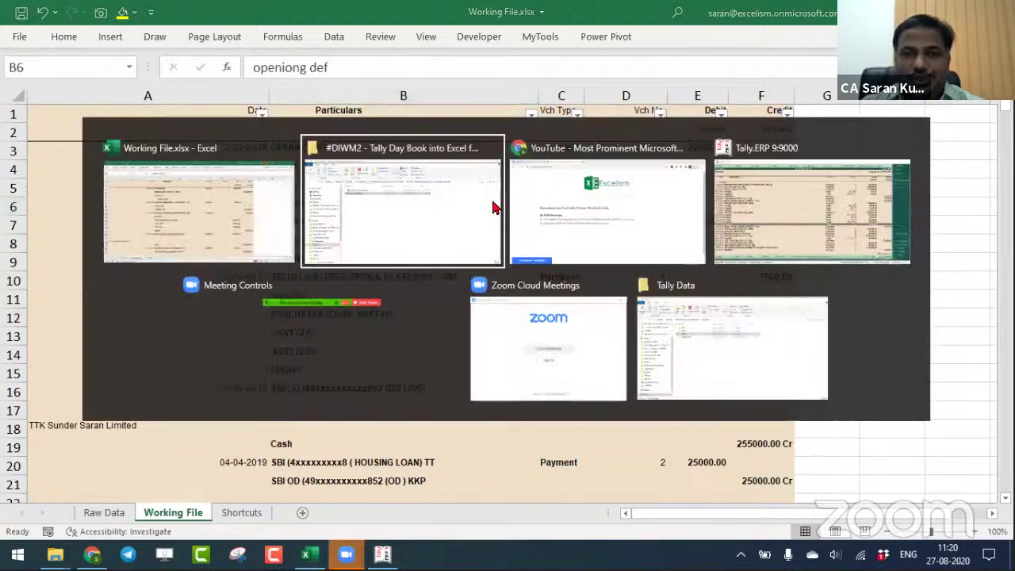
{"action": "left_click", "coordinate": [255, 39]}
{"action": "left_click", "coordinate": [254, 39]}
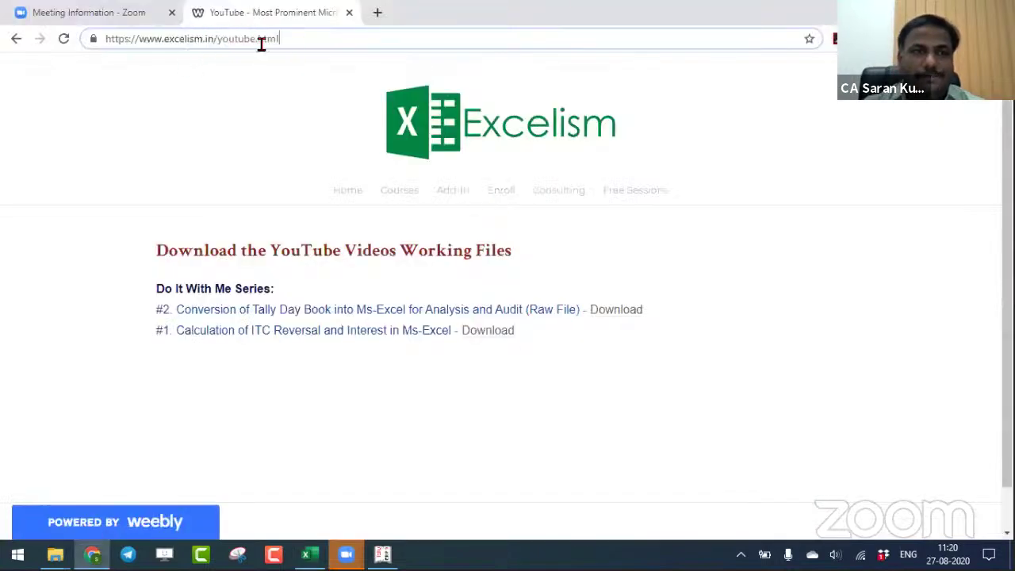
{"action": "left_click", "coordinate": [245, 106]}
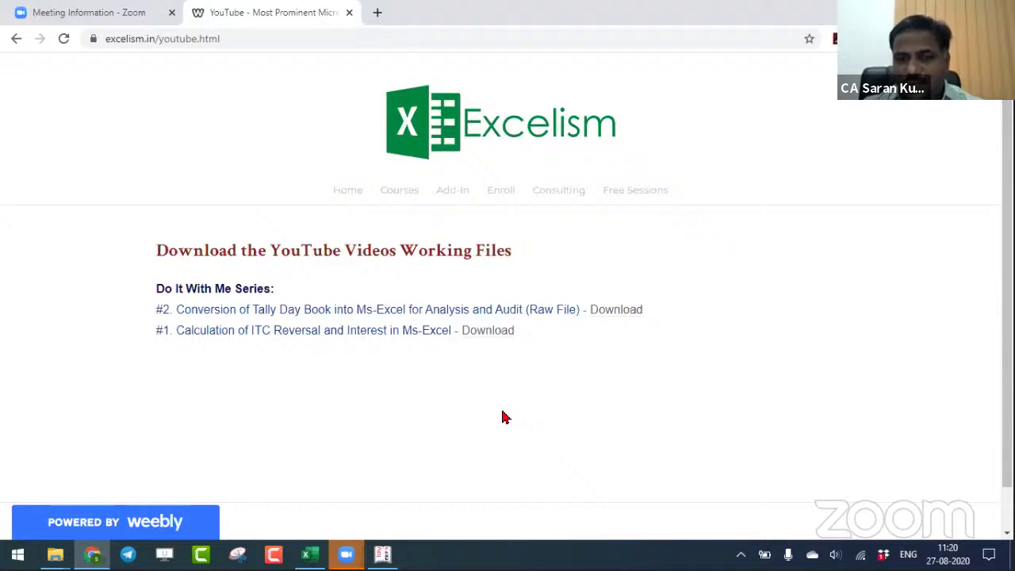
{"action": "key", "text": "alt+Tab"}
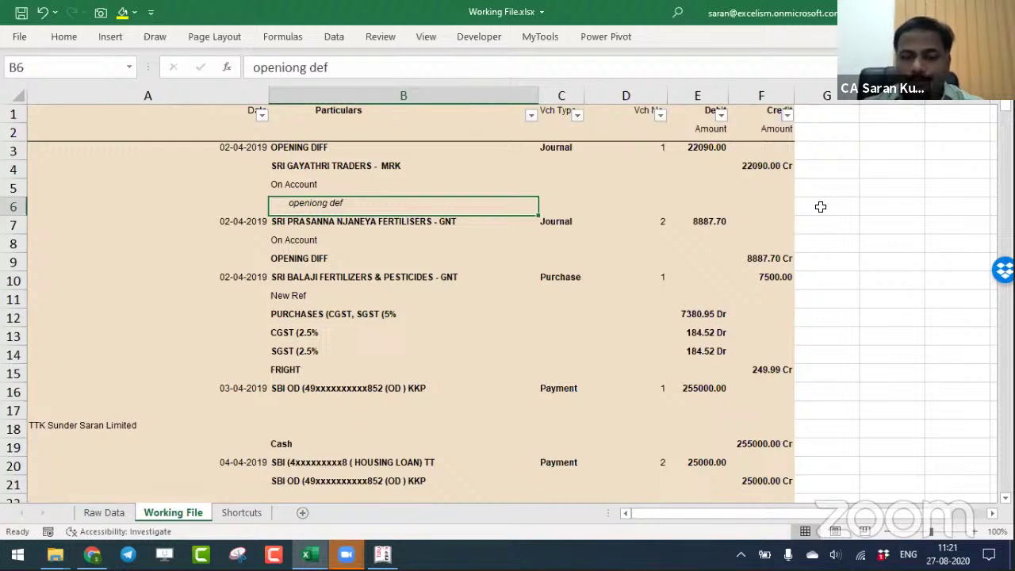
Restore the deleted columns C–F and describe Alt,D,F,F as 'Apply Filters' on Shortcuts.
{"action": "key", "text": "ctrl+Home"}
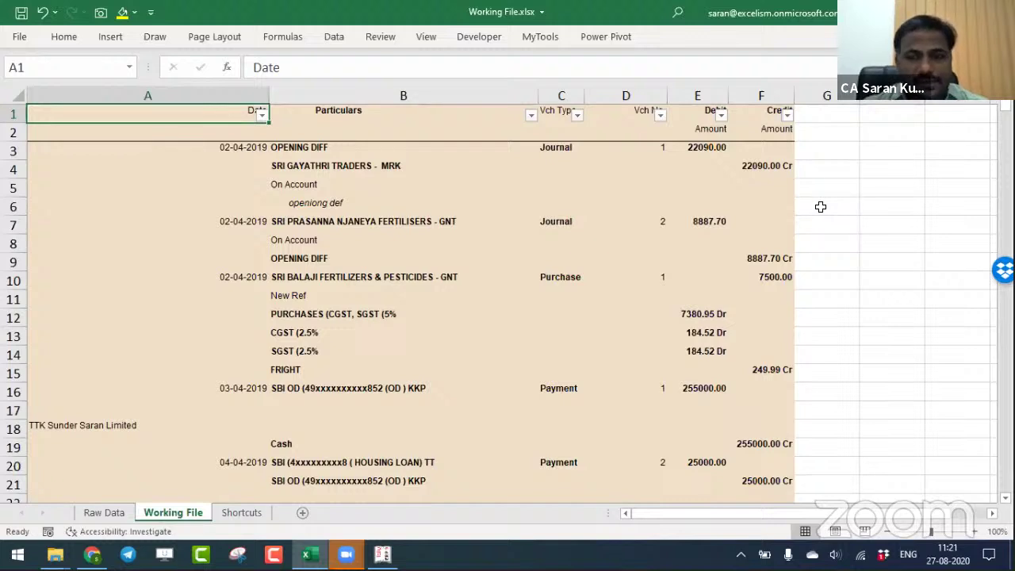
{"action": "key", "text": "ctrl+z"}
{"action": "key", "text": "ctrl+z"}
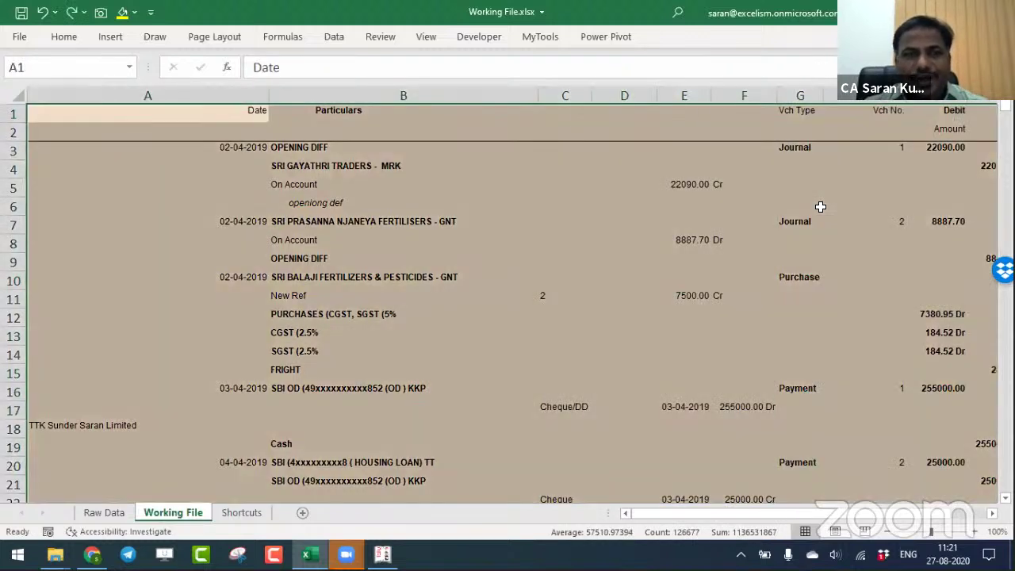
{"action": "key", "text": "ctrl+Page_Down"}
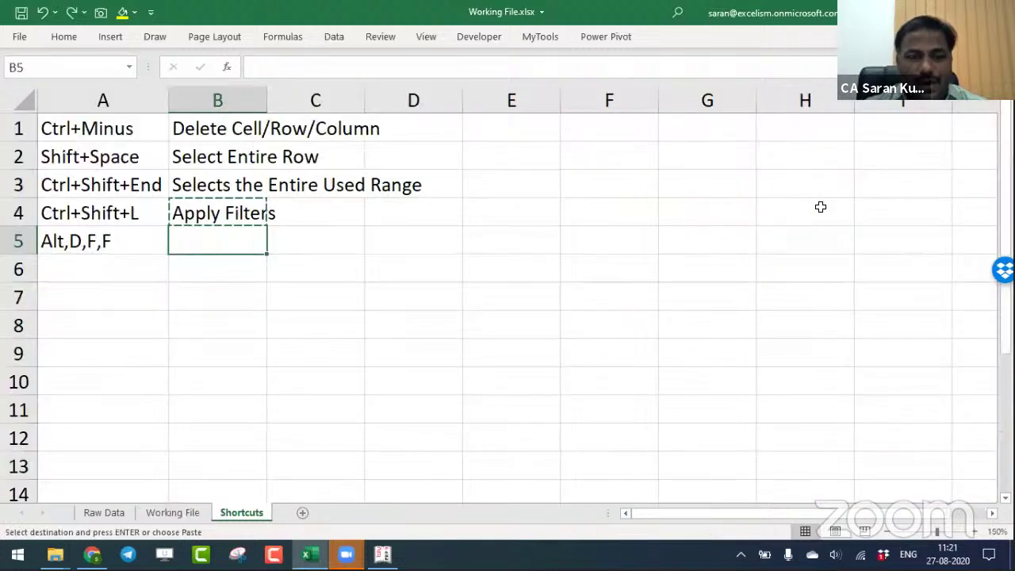
{"action": "key", "text": "Return"}
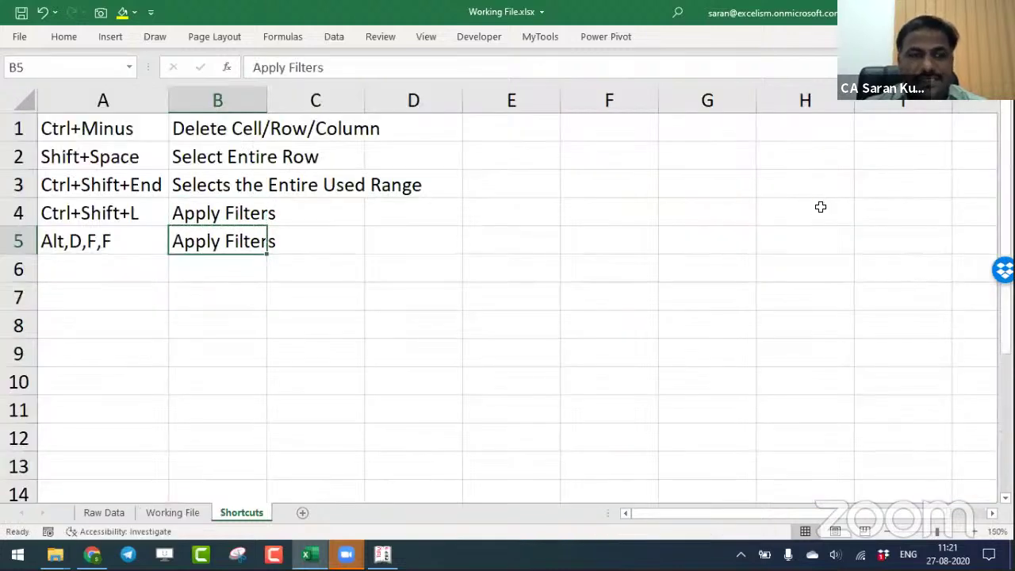
Enter voucher number 1 in cell H10 of the Working File ledger.
{"action": "key", "text": "ctrl+Page_Up"}
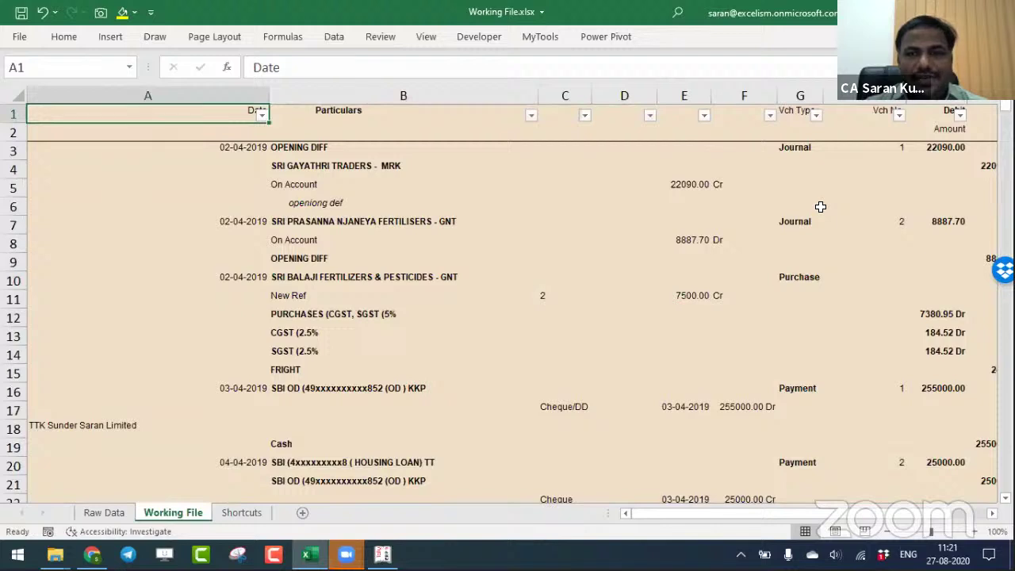
{"action": "key", "text": "Down"}
{"action": "key", "text": "Down"}
{"action": "key", "text": "Down"}
{"action": "key", "text": "Down"}
{"action": "key", "text": "Down"}
{"action": "key", "text": "Down"}
{"action": "key", "text": "Down"}
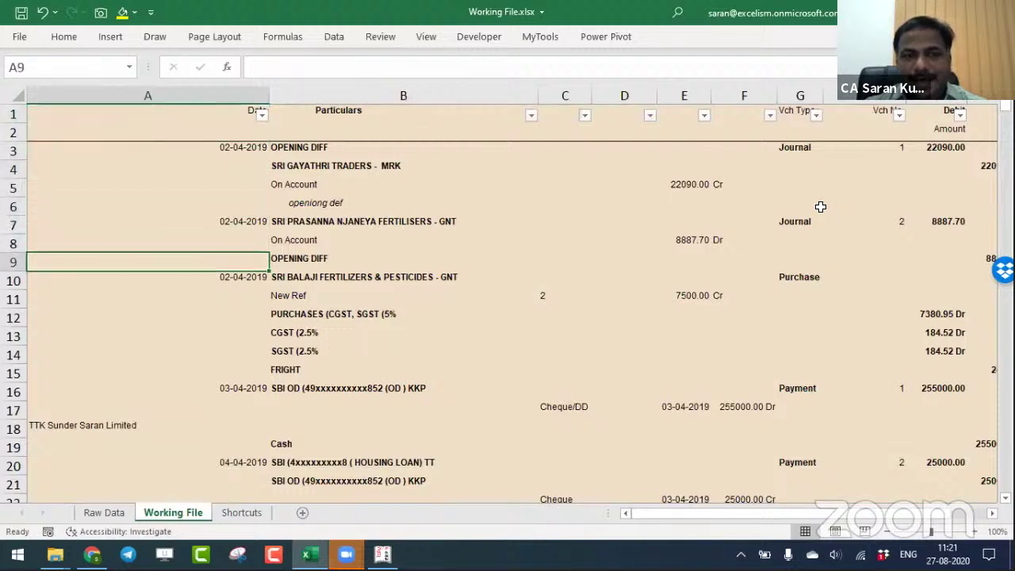
{"action": "key", "text": "Down"}
{"action": "key", "text": "Right"}
{"action": "key", "text": "Right"}
{"action": "key", "text": "Right"}
{"action": "key", "text": "Right"}
{"action": "key", "text": "Right"}
{"action": "key", "text": "Right"}
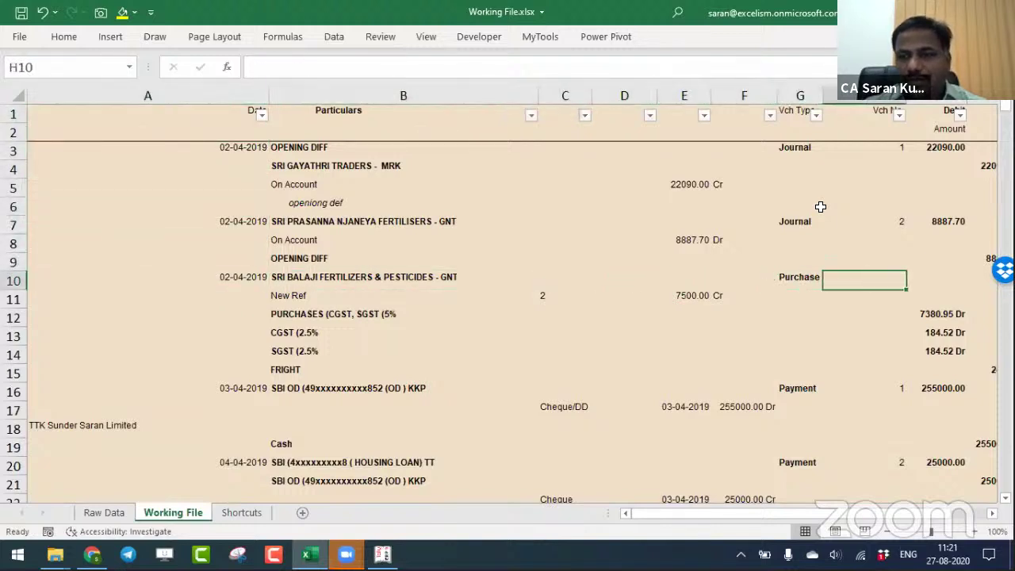
{"action": "type", "text": "1"}
{"action": "key", "text": "Return"}
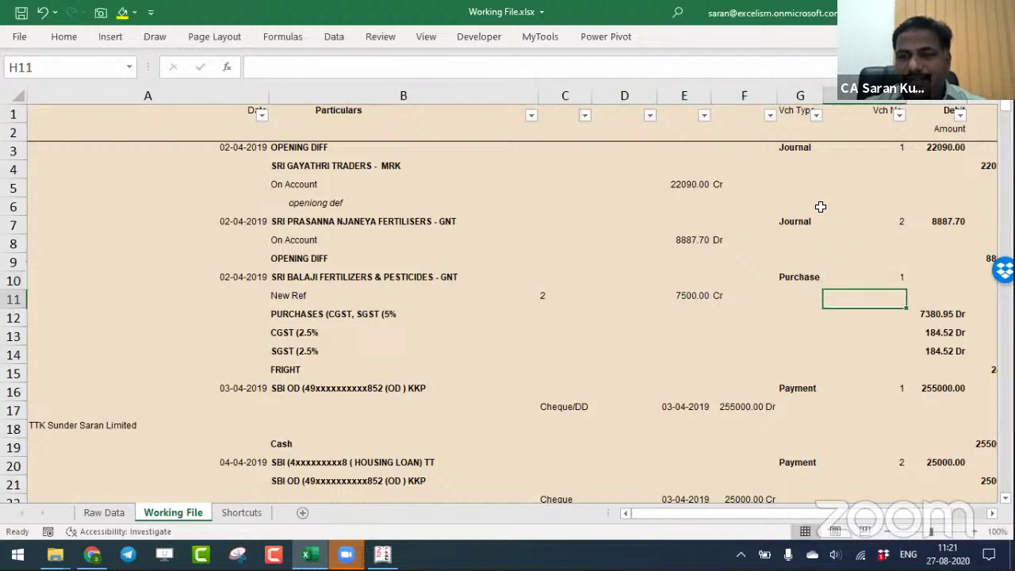
Delete the empty columns C through F from the ledger.
{"action": "left_click", "coordinate": [569, 95]}
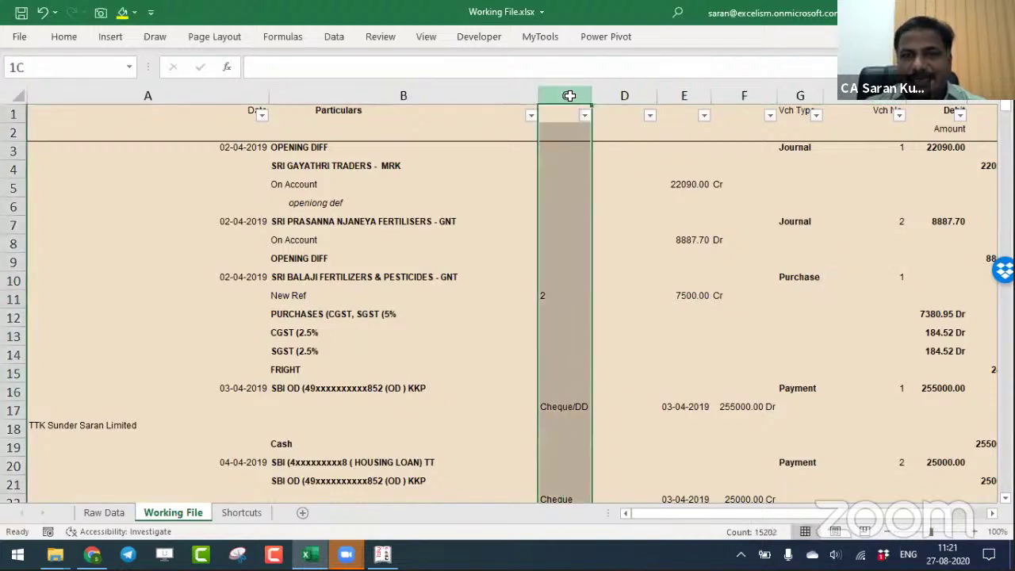
{"action": "left_click", "coordinate": [745, 93], "text": "shift"}
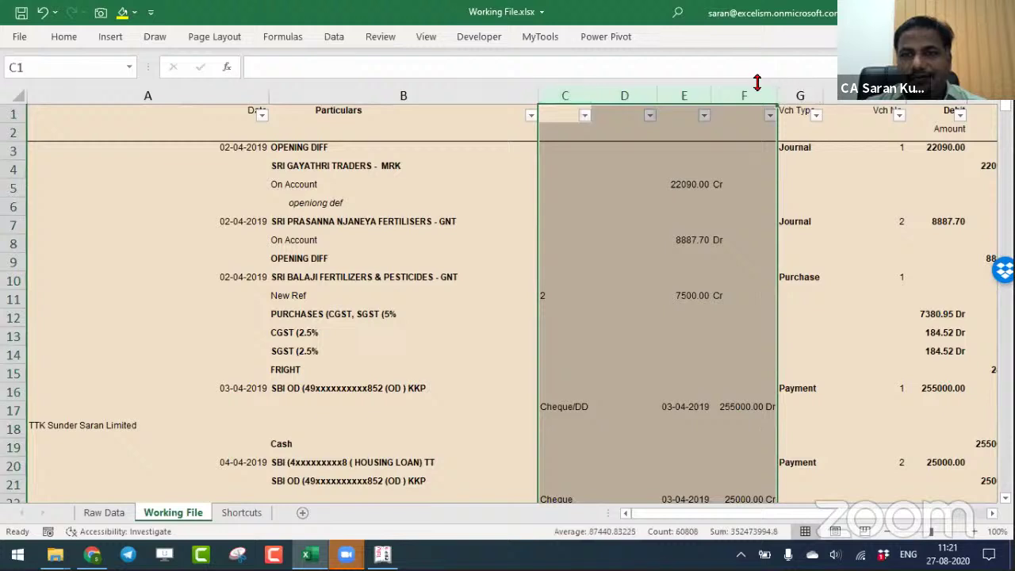
{"action": "right_click", "coordinate": [675, 92]}
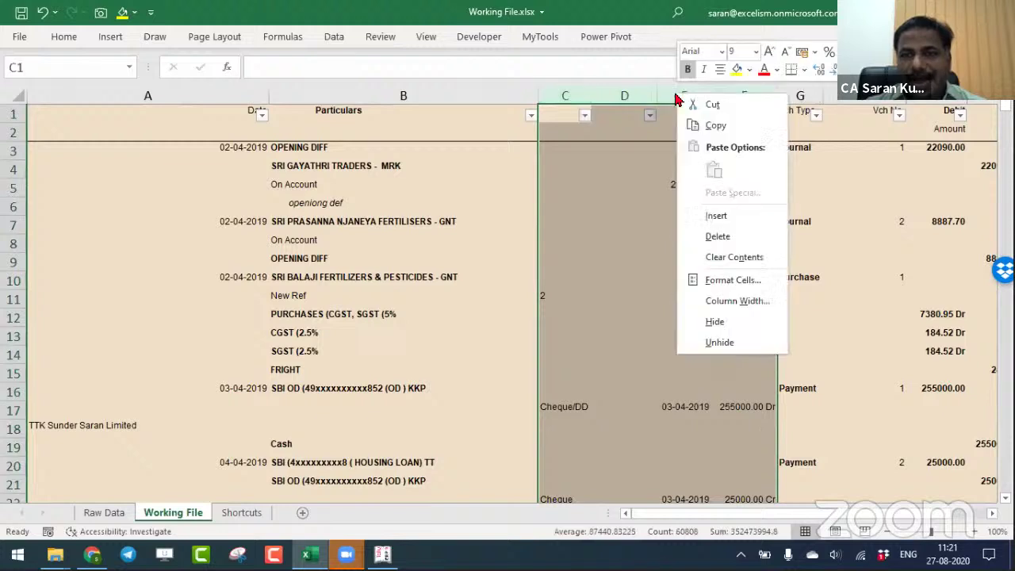
{"action": "left_click", "coordinate": [718, 234]}
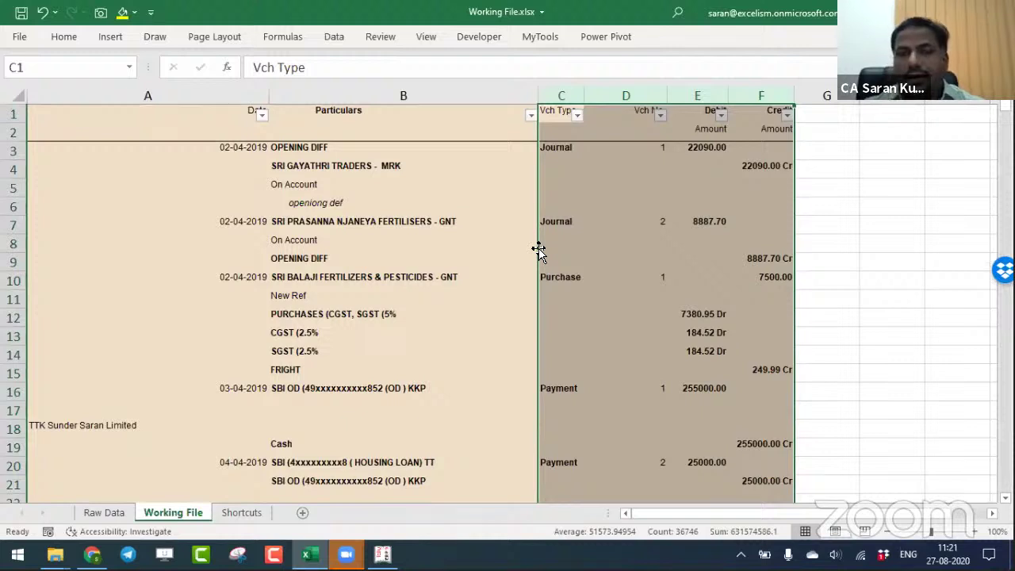
Check the Vch No. heading in D1 and the Amount cells under Debit and Credit.
{"action": "left_click", "coordinate": [680, 189]}
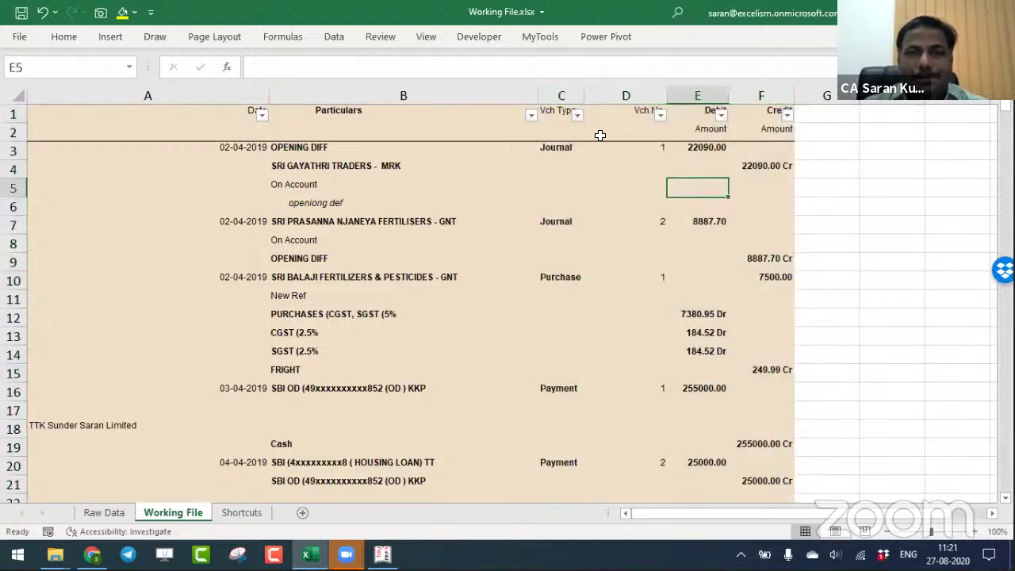
{"action": "left_click", "coordinate": [630, 117]}
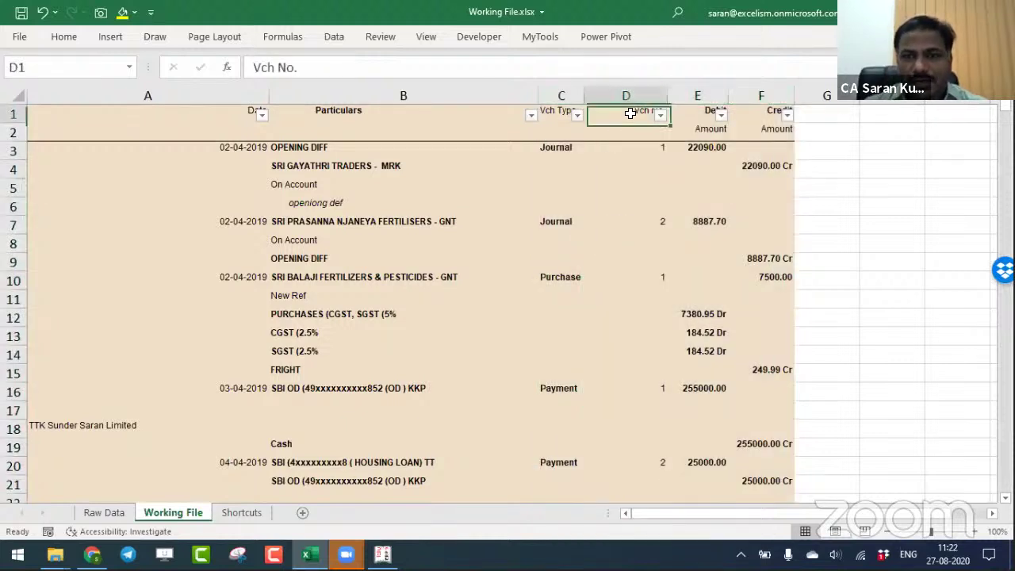
{"action": "left_click", "coordinate": [691, 136]}
{"action": "left_click", "coordinate": [763, 132]}
{"action": "left_click", "coordinate": [700, 132]}
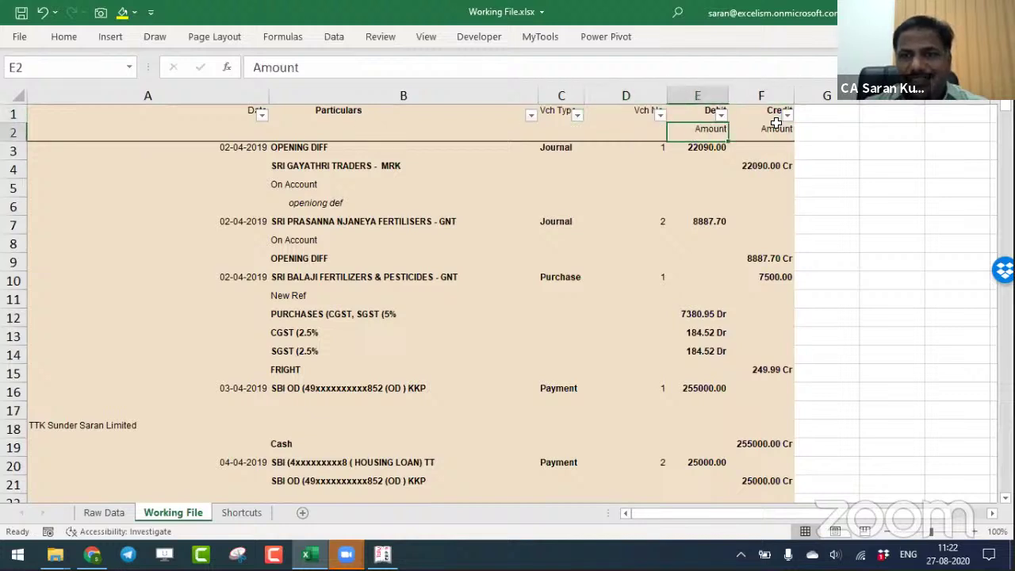
{"action": "left_click", "coordinate": [777, 130]}
{"action": "left_click", "coordinate": [692, 130]}
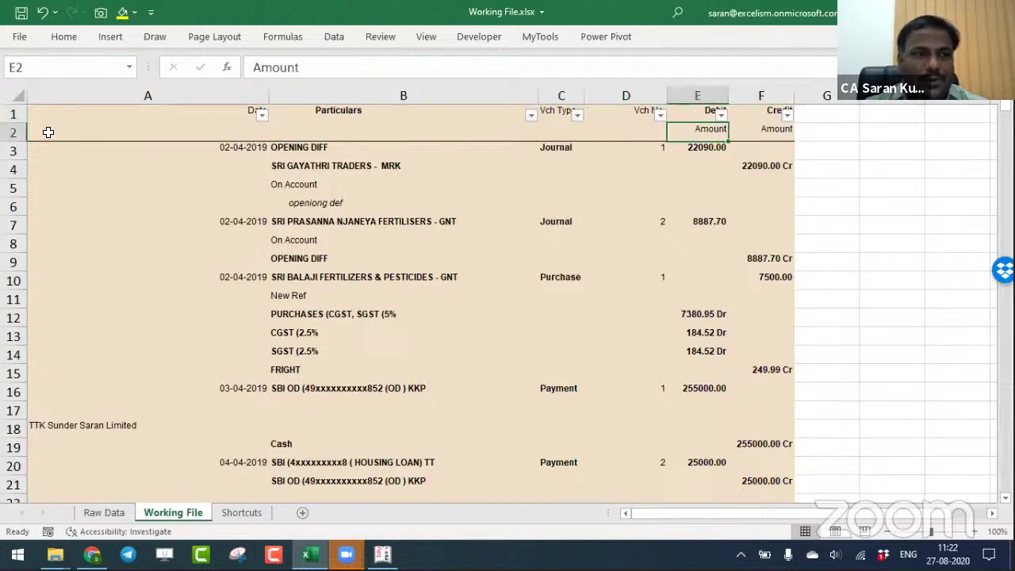
Delete row 2, the Amount sub-header row, so ledger entries start directly under the headings.
{"action": "left_click", "coordinate": [12, 133]}
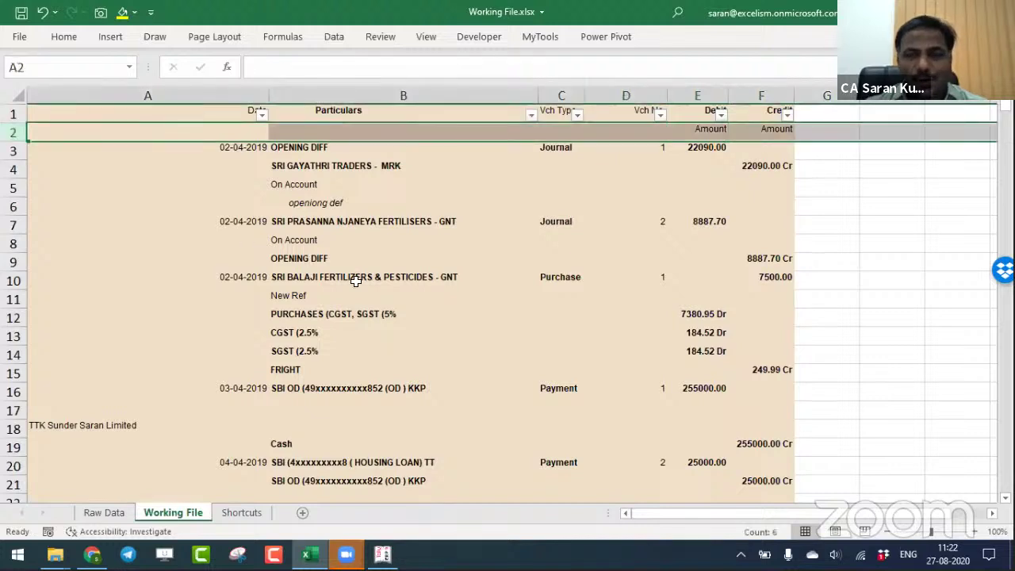
{"action": "key", "text": "ctrl+minus"}
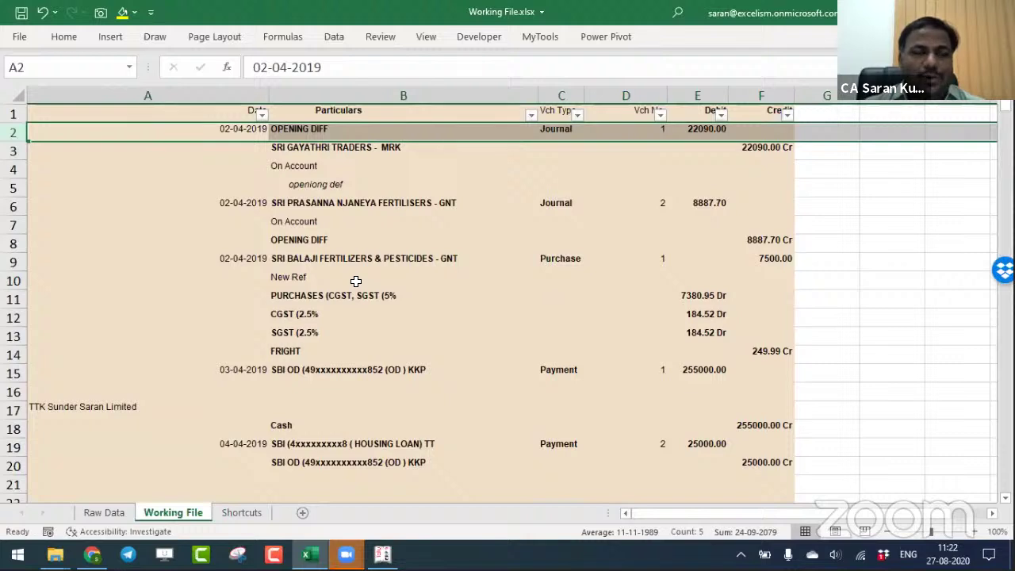
{"action": "key", "text": "ctrl+z"}
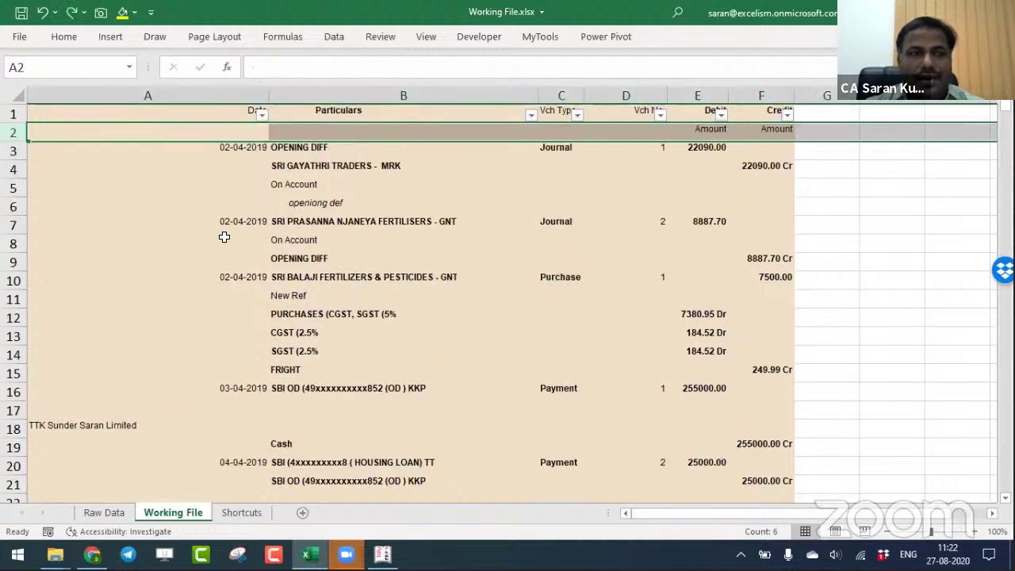
{"action": "left_click", "coordinate": [206, 232]}
{"action": "left_click", "coordinate": [13, 133]}
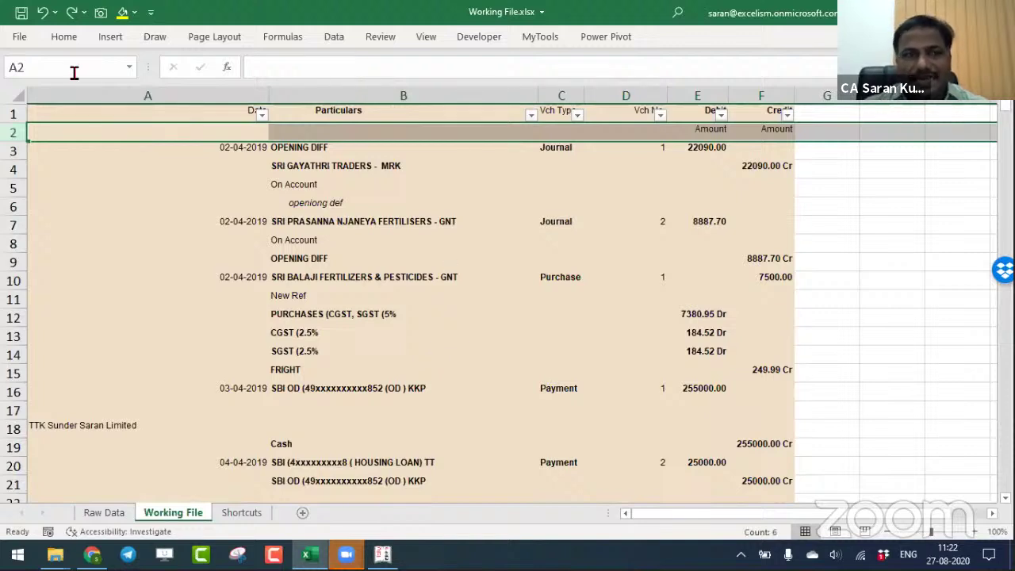
{"action": "key", "text": "ctrl+minus"}
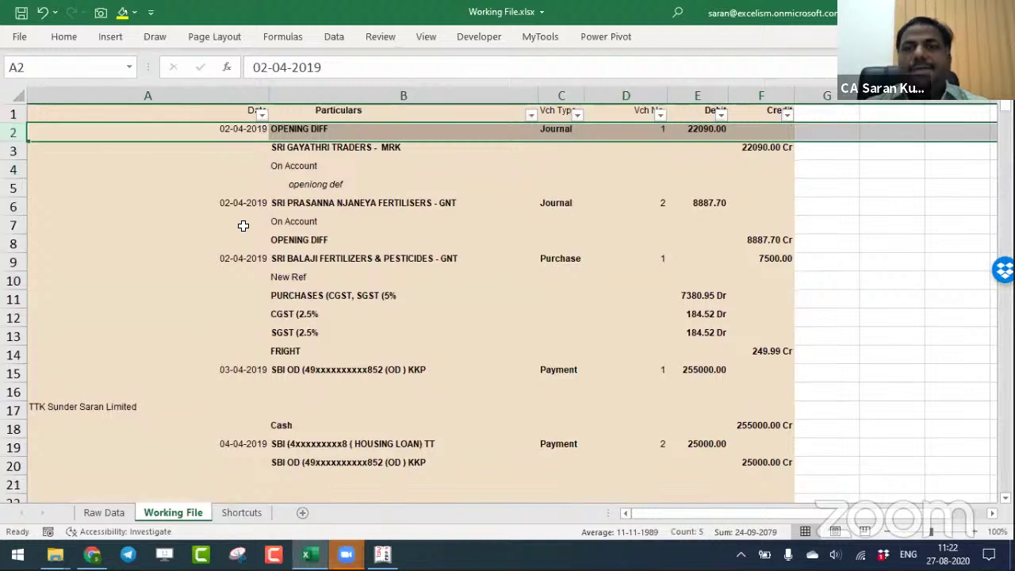
{"action": "left_click", "coordinate": [516, 237]}
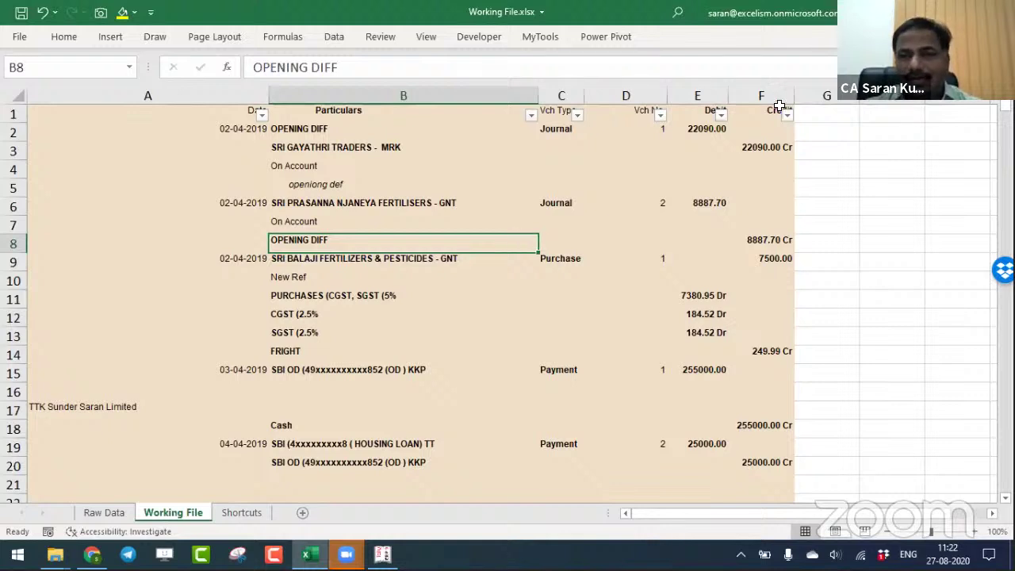
Filter the Debit column to (Blanks) only, leaving 9818 of 16622 records shown.
{"action": "left_click", "coordinate": [721, 115]}
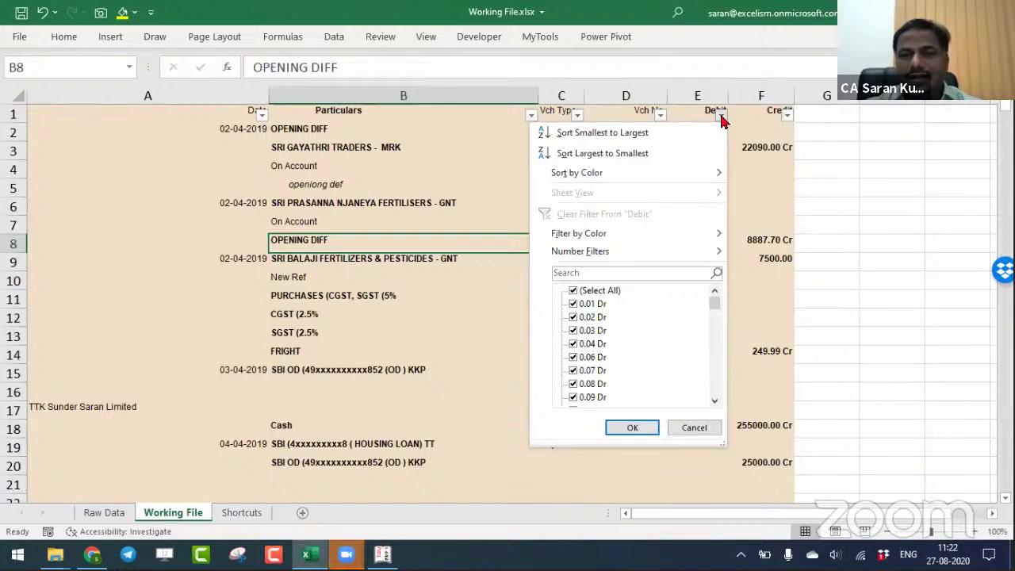
{"action": "left_click", "coordinate": [571, 291]}
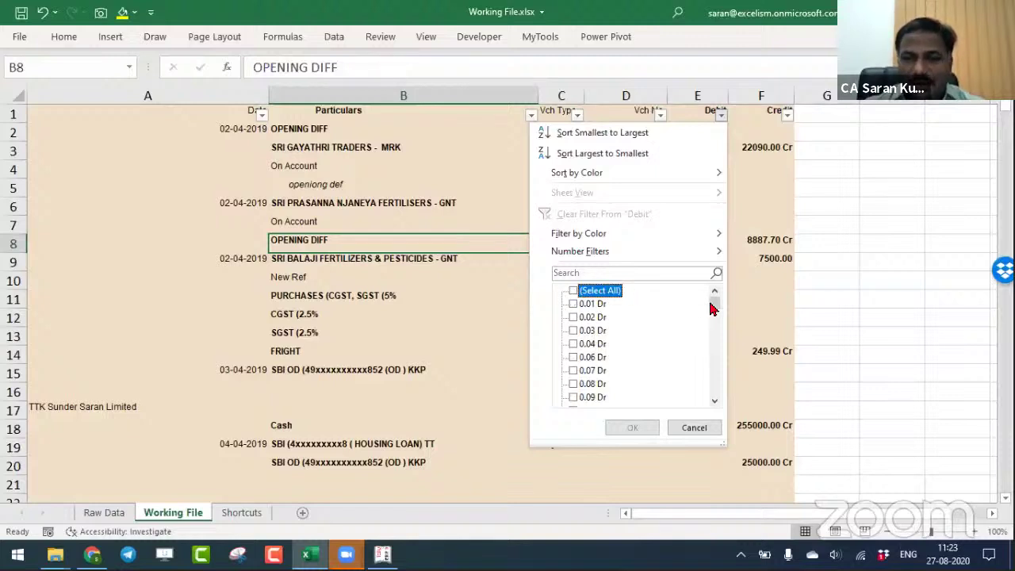
{"action": "left_click_drag", "start_coordinate": [714, 303], "coordinate": [716, 404]}
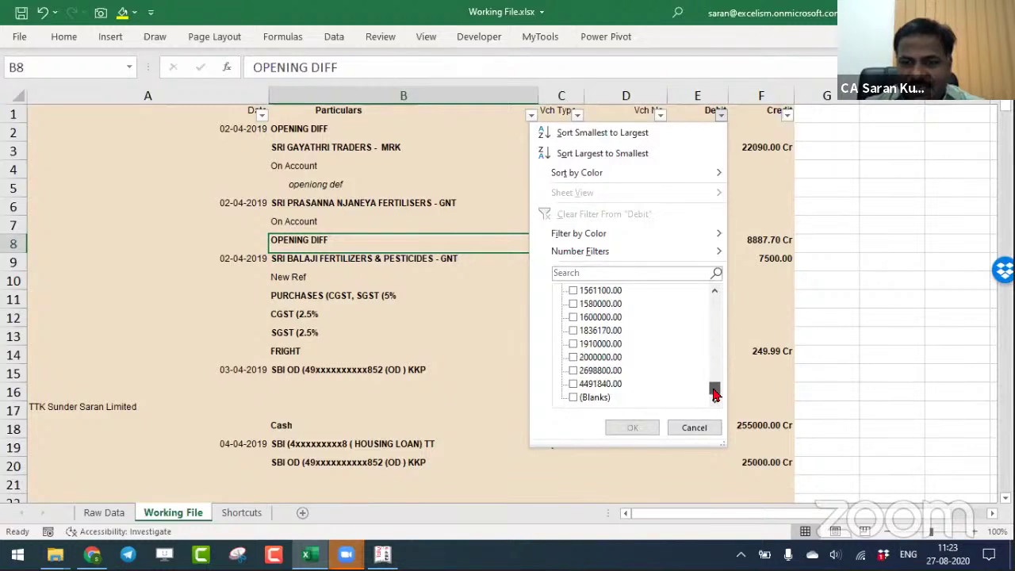
{"action": "left_click", "coordinate": [574, 397]}
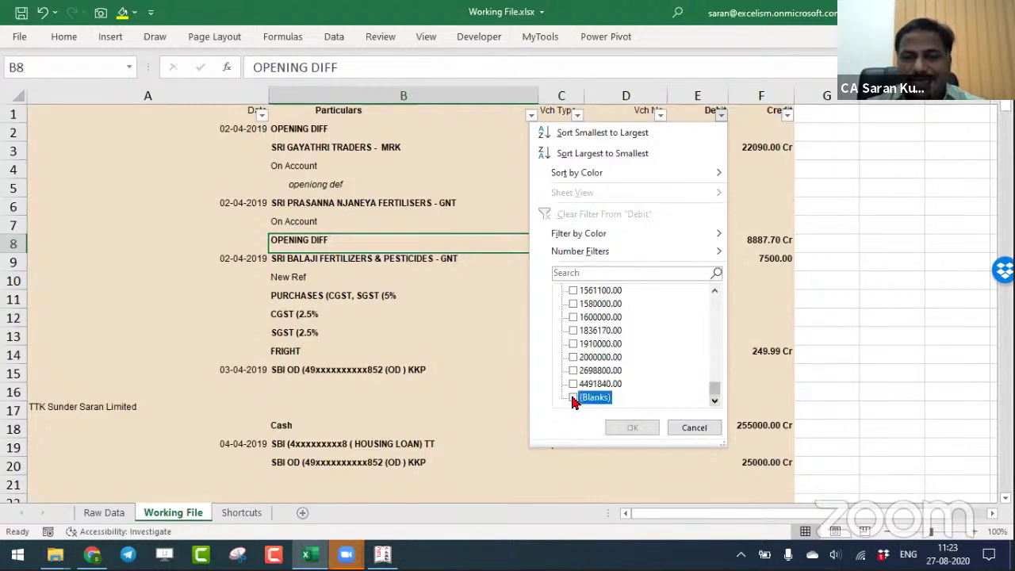
{"action": "left_click", "coordinate": [629, 427]}
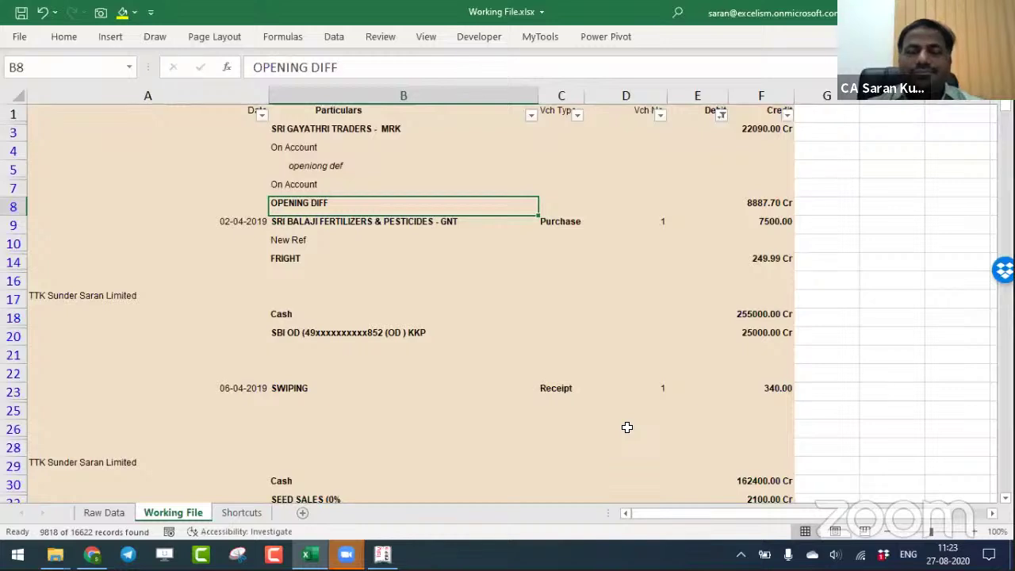
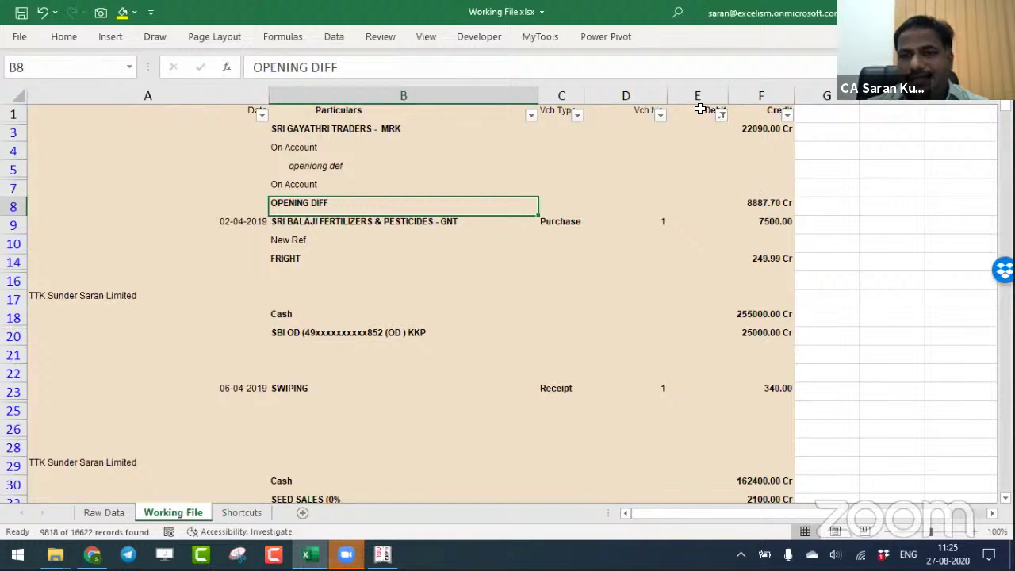
Set the Credit AutoFilter to (Blanks) only, leaving 4376 of 16622 records showing.
{"action": "left_click", "coordinate": [787, 116]}
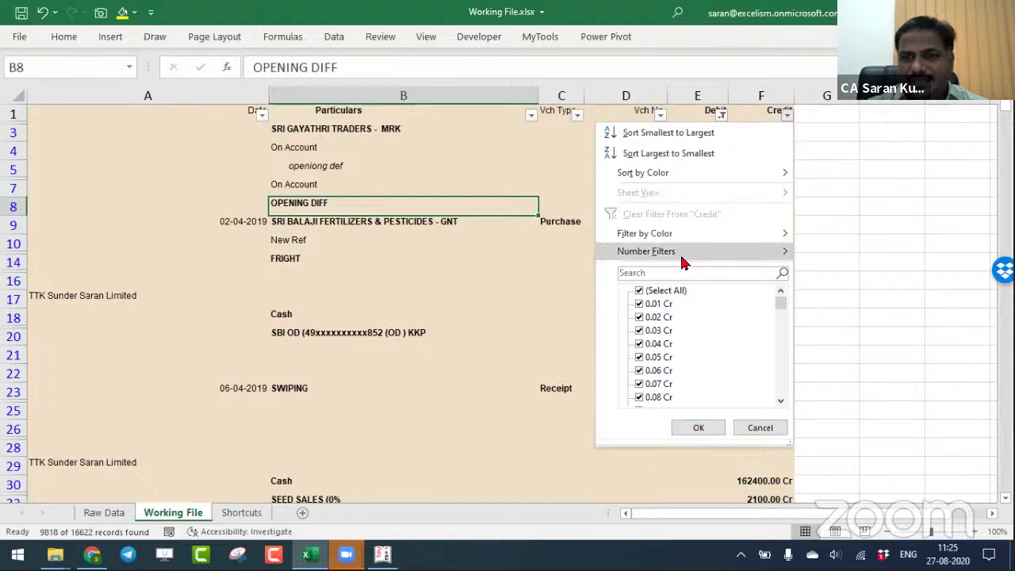
{"action": "left_click", "coordinate": [660, 291]}
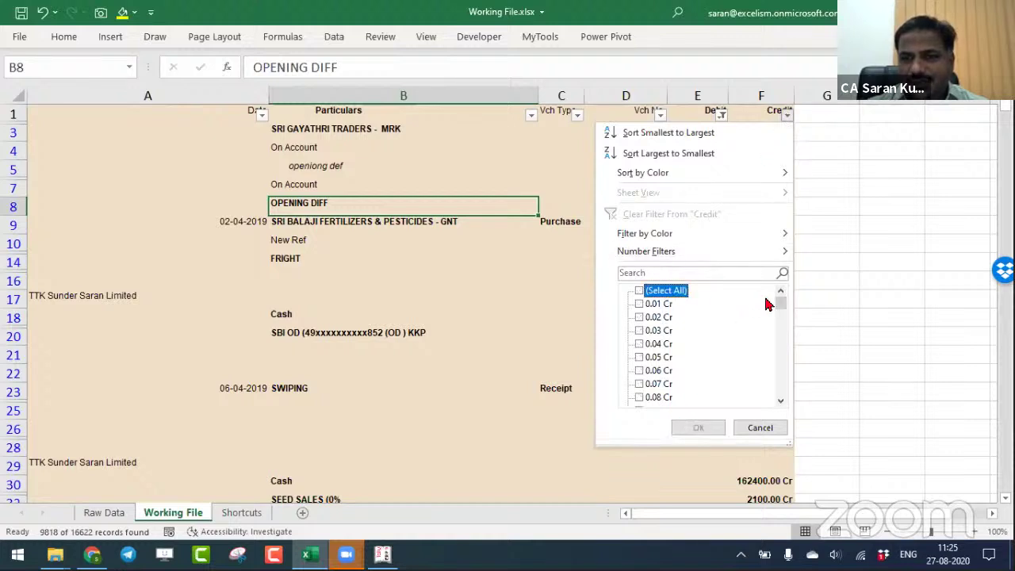
{"action": "left_click_drag", "start_coordinate": [781, 307], "coordinate": [782, 389]}
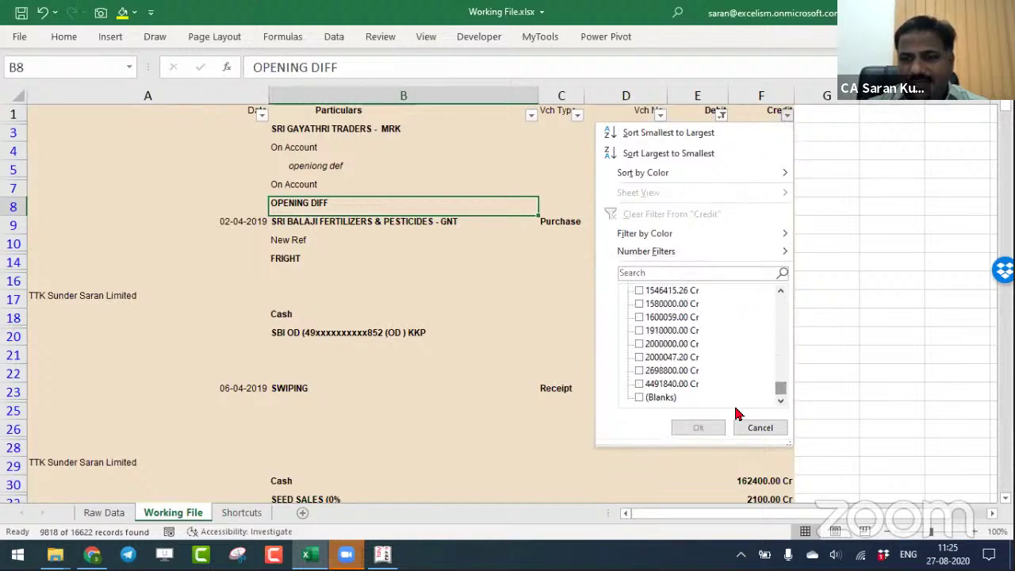
{"action": "left_click", "coordinate": [640, 398]}
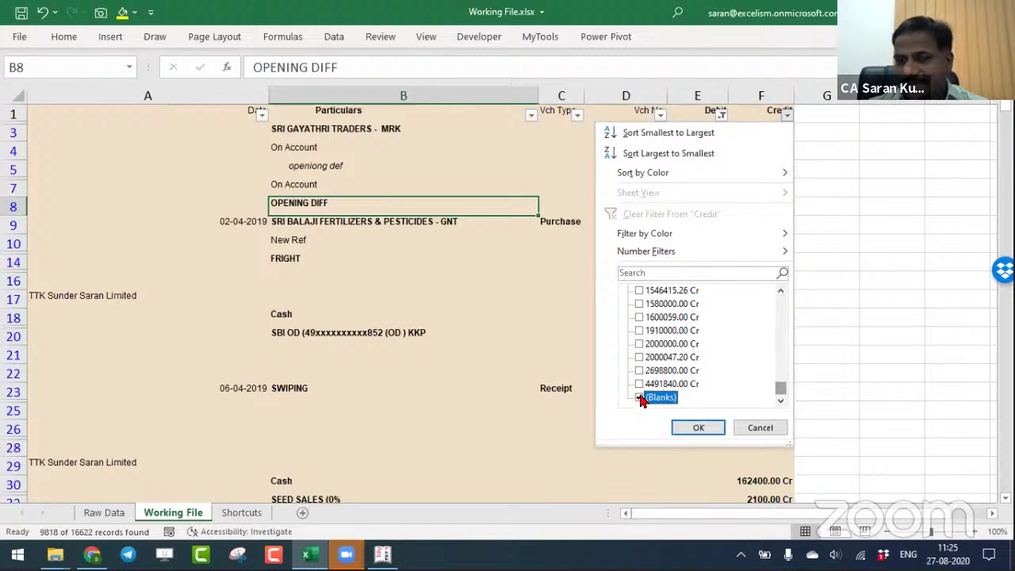
{"action": "left_click", "coordinate": [685, 427]}
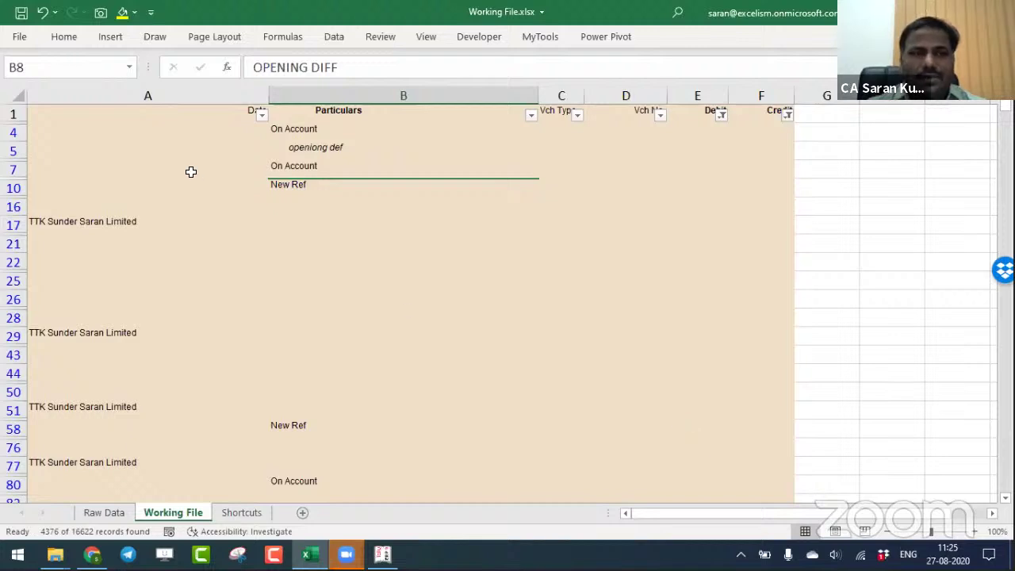
Select from cell A4 to the last data cell with Ctrl+Shift+End.
{"action": "left_click", "coordinate": [179, 131]}
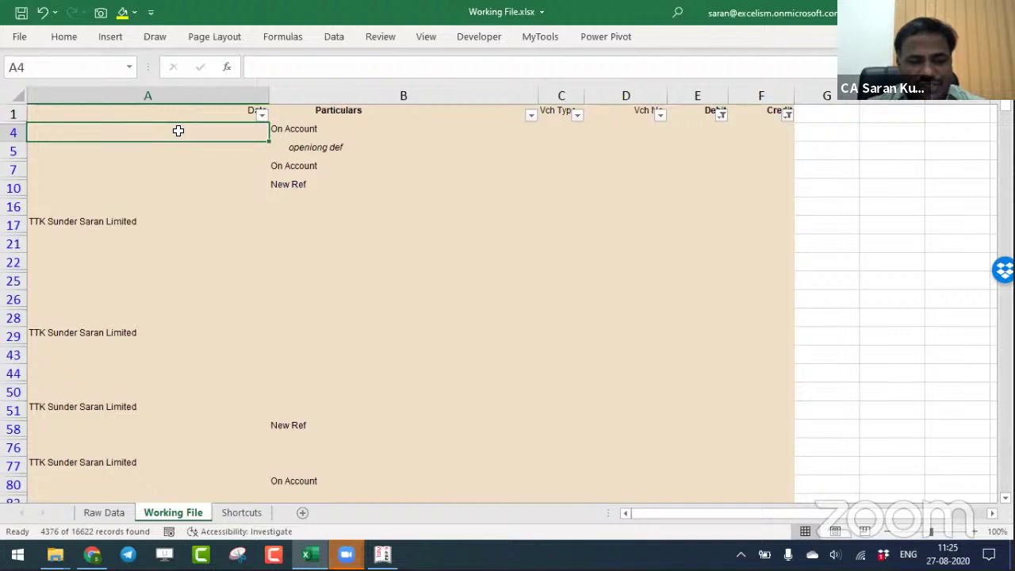
{"action": "key", "text": "ctrl+shift+End"}
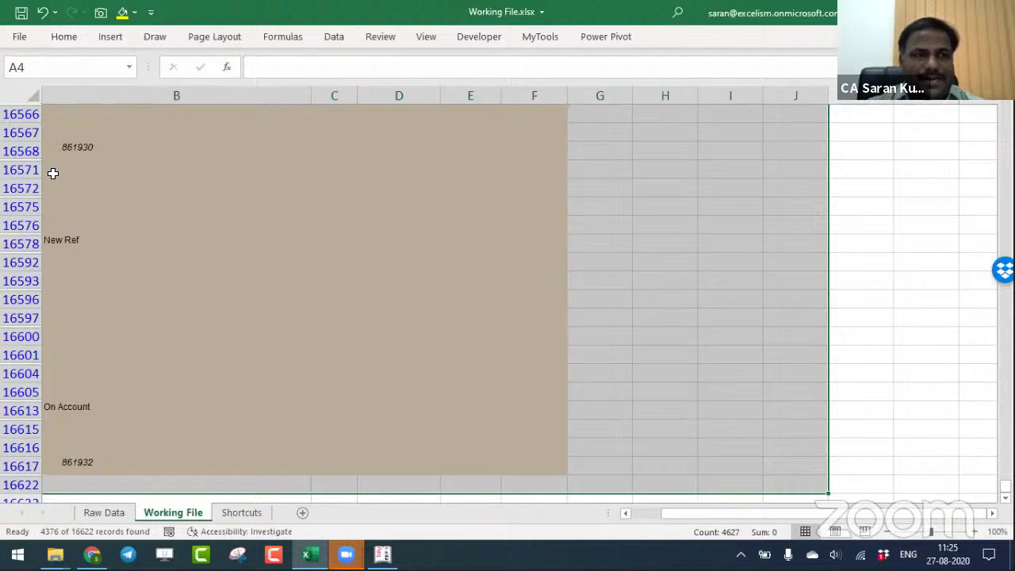
{"action": "left_click", "coordinate": [65, 40]}
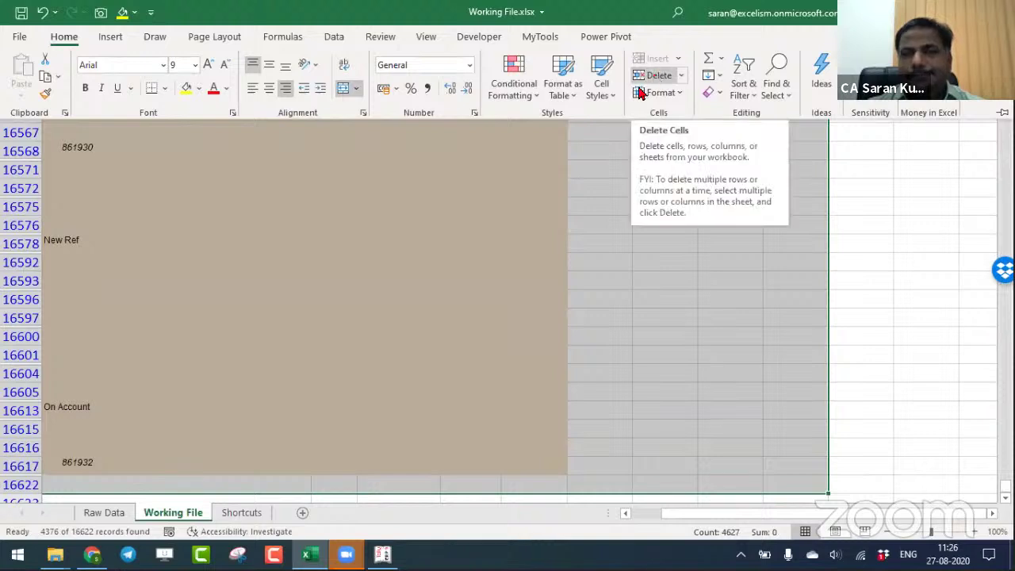
{"action": "left_click", "coordinate": [358, 421]}
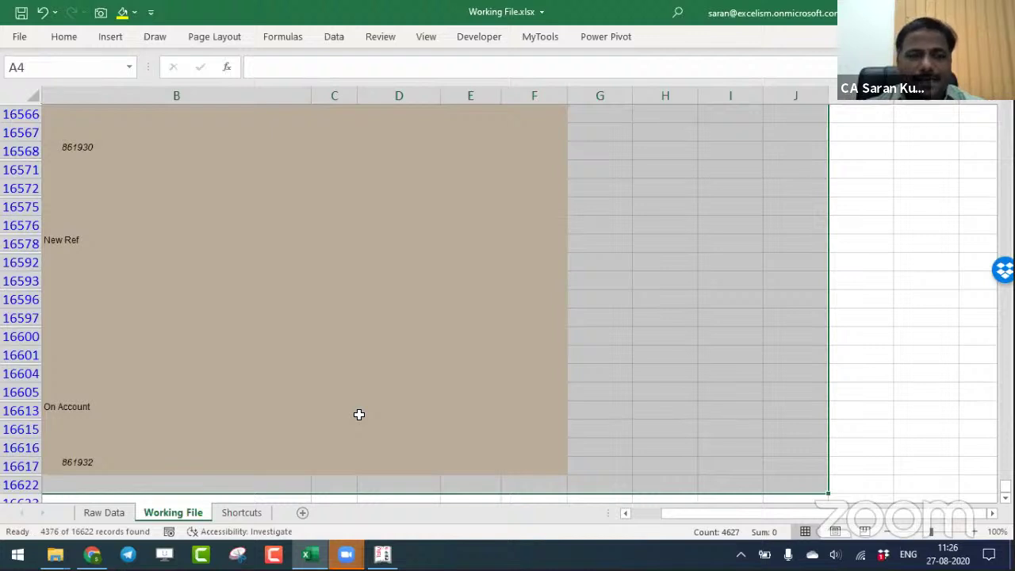
{"action": "left_click", "coordinate": [92, 554]}
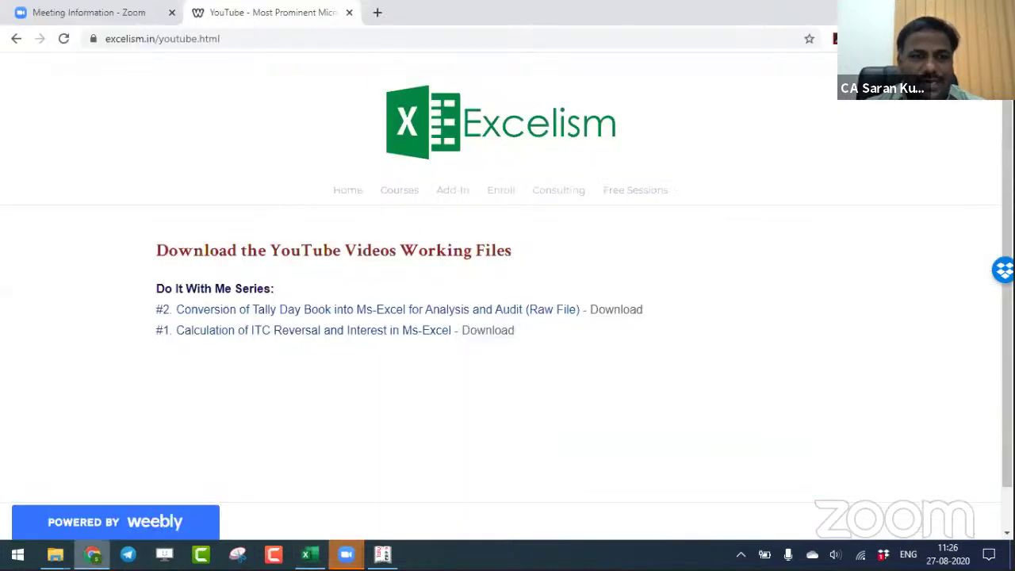
{"action": "left_click", "coordinate": [378, 13]}
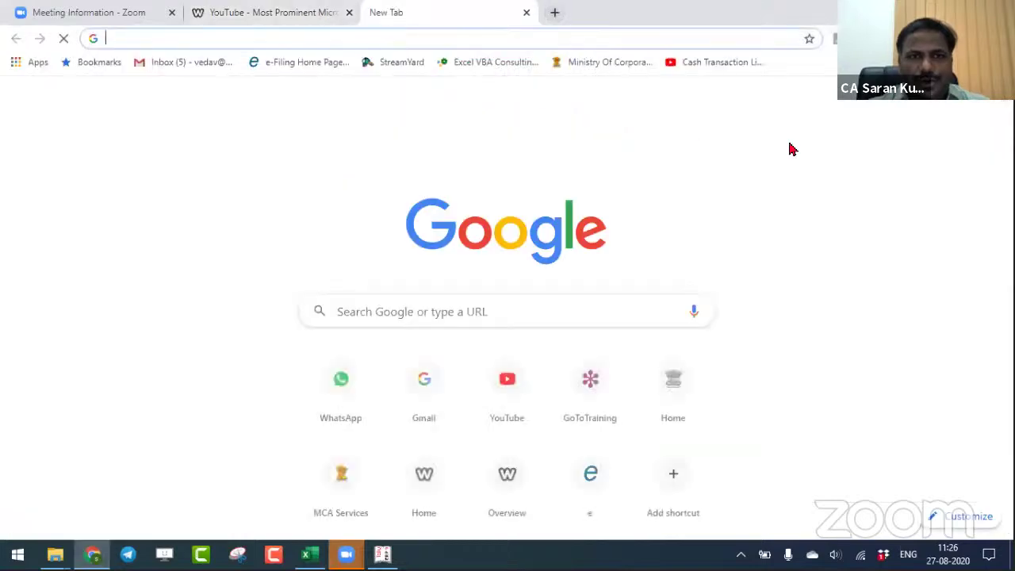
{"action": "type", "text": "youtube.com"}
{"action": "key", "text": "Return"}
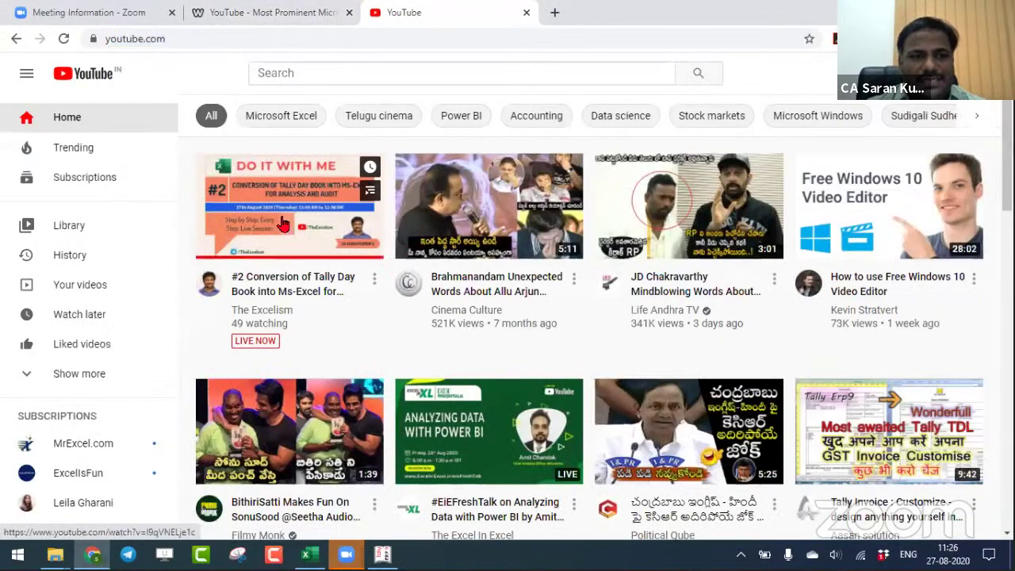
{"action": "left_click", "coordinate": [281, 224]}
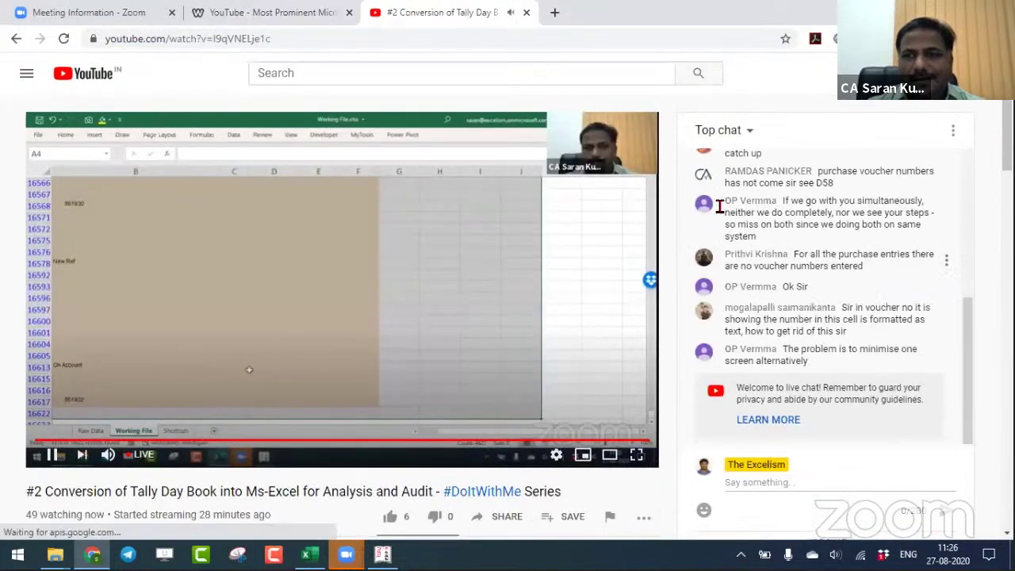
{"action": "left_click", "coordinate": [309, 555]}
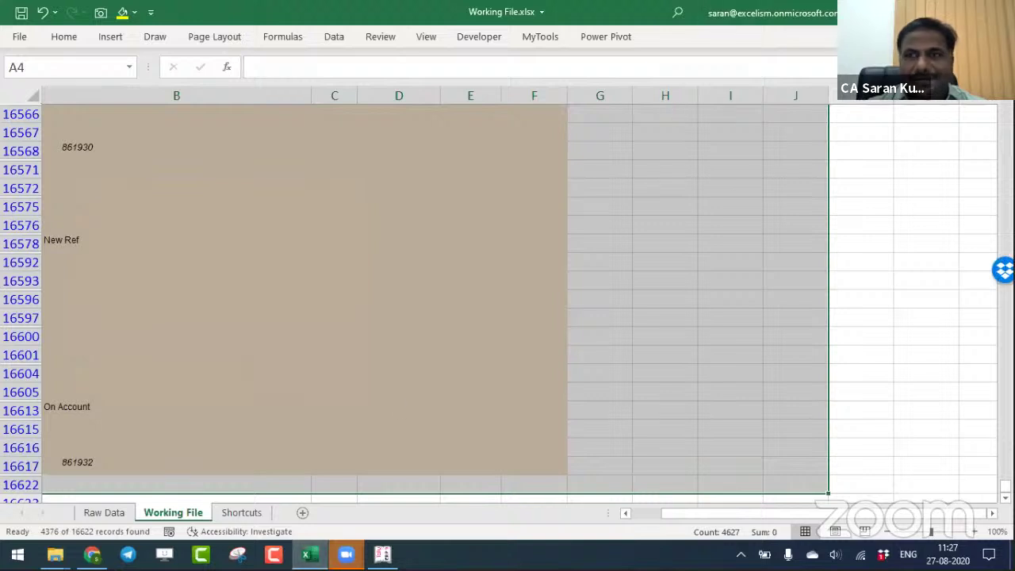
{"action": "key", "text": "super+Down"}
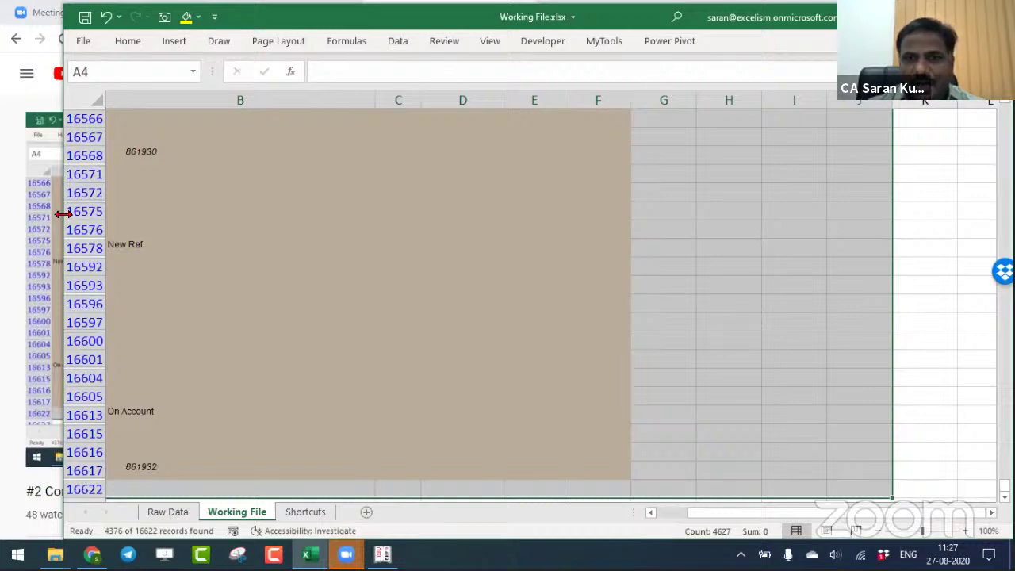
{"action": "left_click_drag", "start_coordinate": [63, 213], "coordinate": [552, 206]}
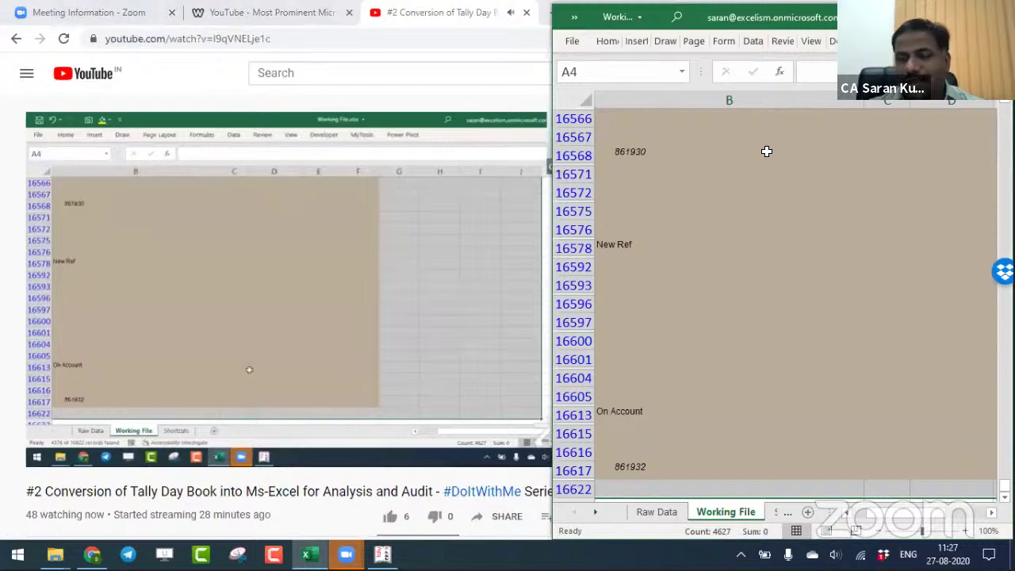
{"action": "left_click", "coordinate": [719, 149]}
{"action": "key", "text": "ctrl+Home"}
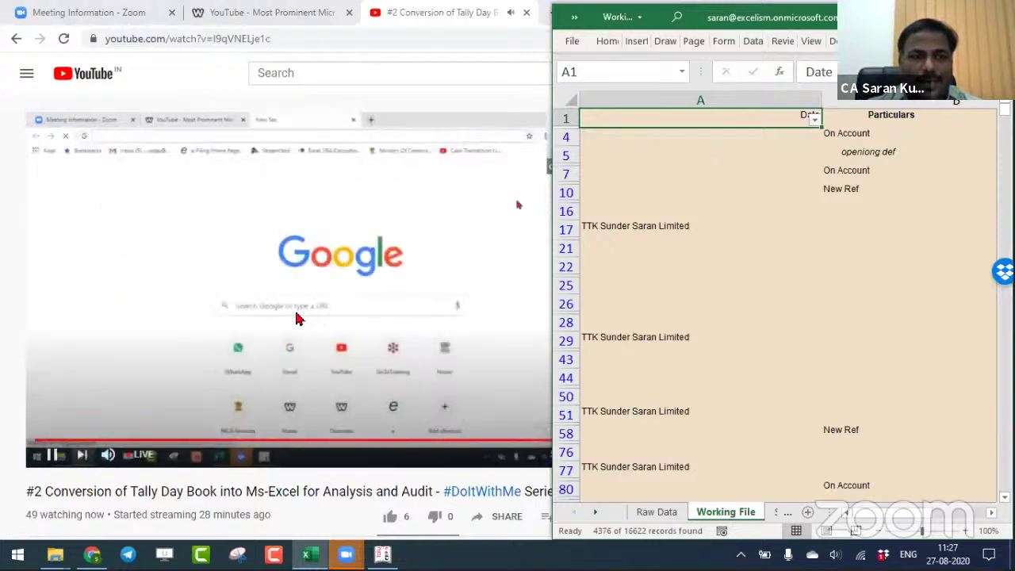
{"action": "left_click", "coordinate": [528, 20]}
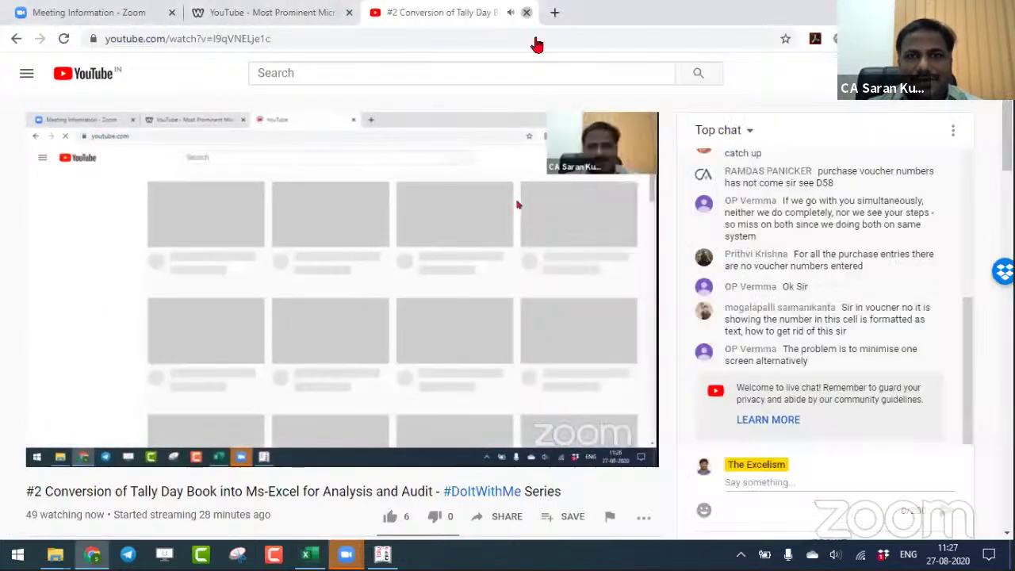
{"action": "key", "text": "ctrl+w"}
{"action": "key", "text": "alt+Tab"}
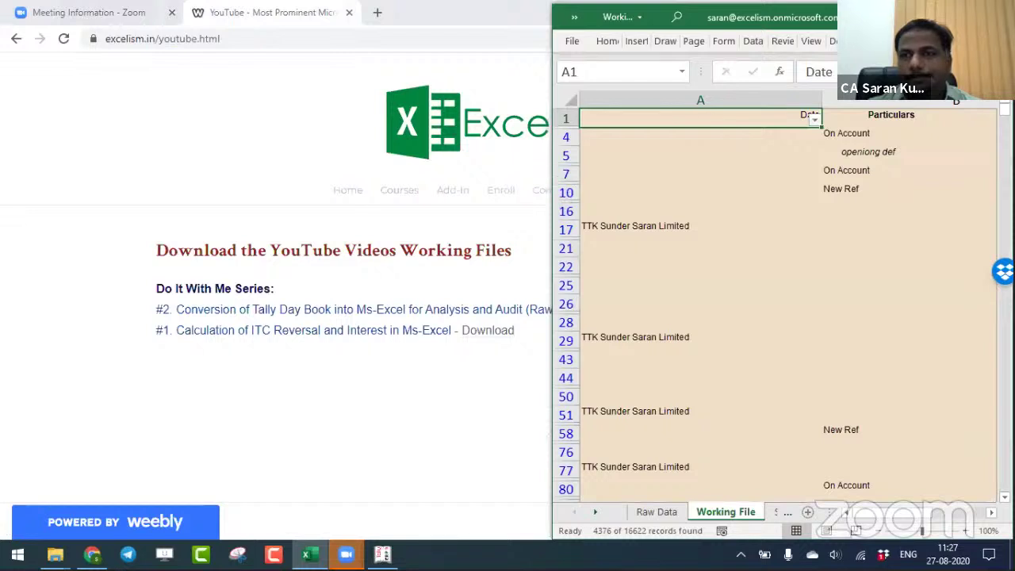
{"action": "key", "text": "super+Up"}
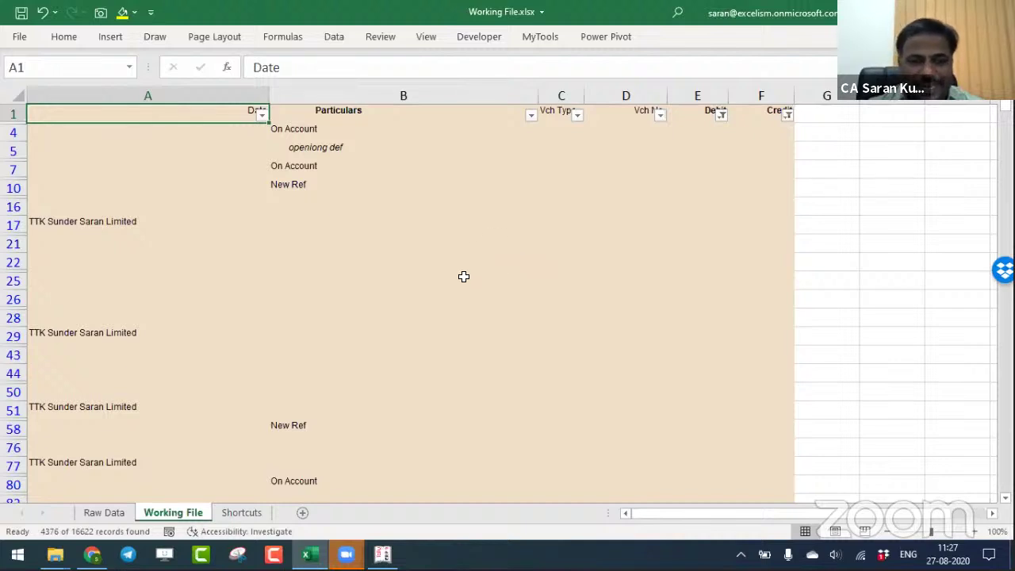
Undo the Blanks filter and delete the empty columns C to F.
{"action": "key", "text": "ctrl+z"}
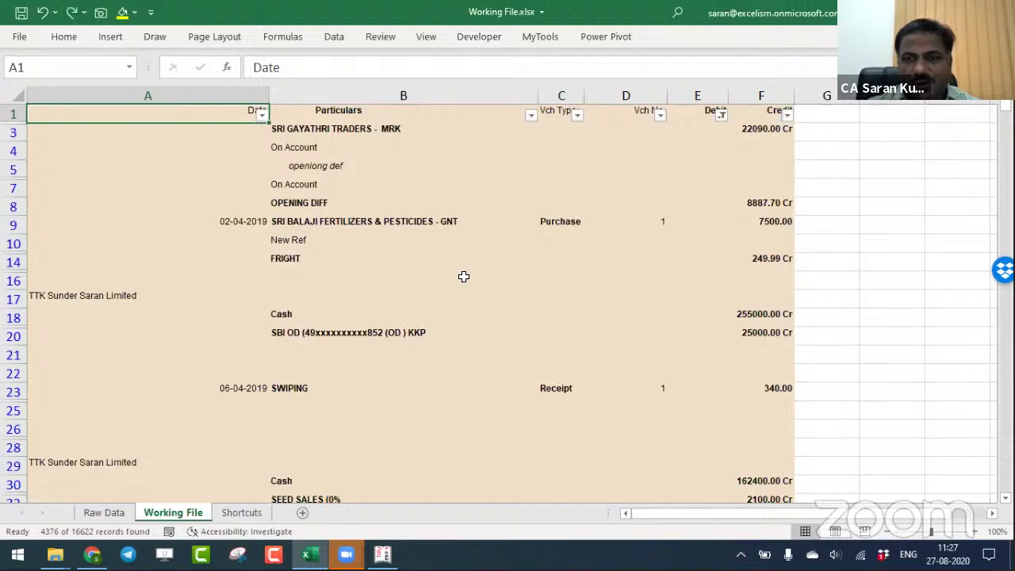
{"action": "key", "text": "ctrl+z"}
{"action": "key", "text": "ctrl+z"}
{"action": "key", "text": "ctrl+z"}
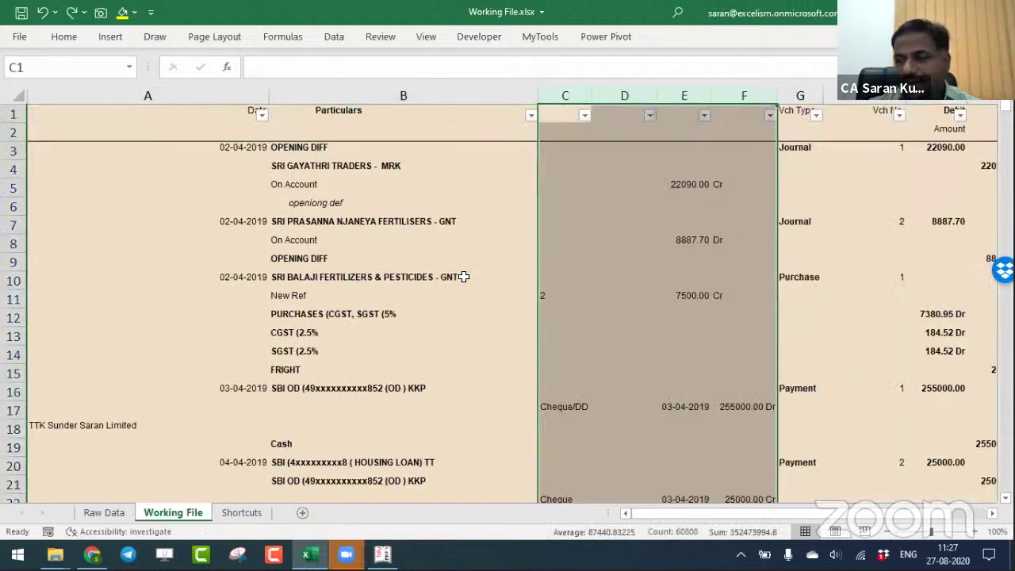
{"action": "left_click", "coordinate": [842, 197]}
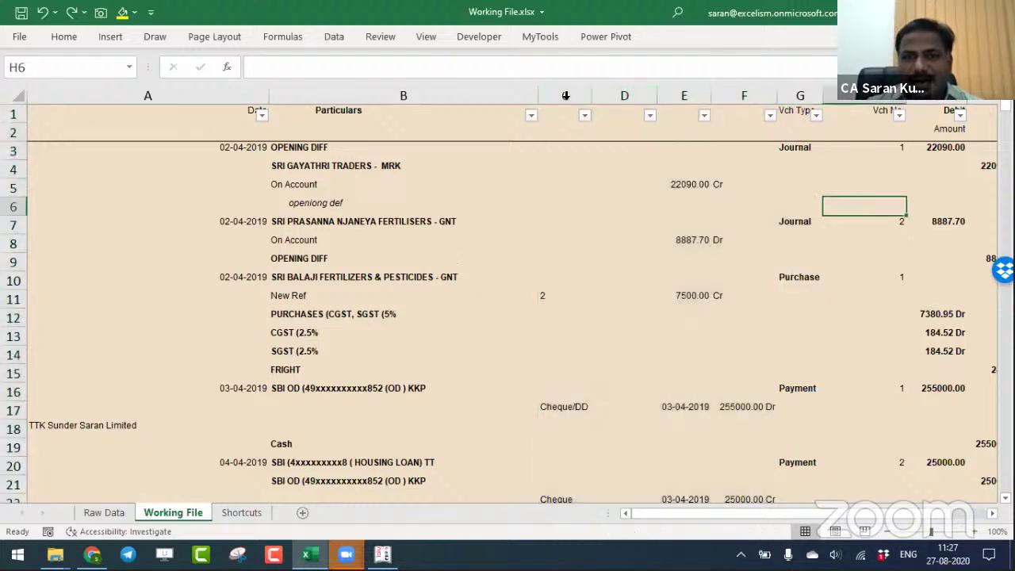
{"action": "left_click_drag", "start_coordinate": [575, 94], "coordinate": [725, 84]}
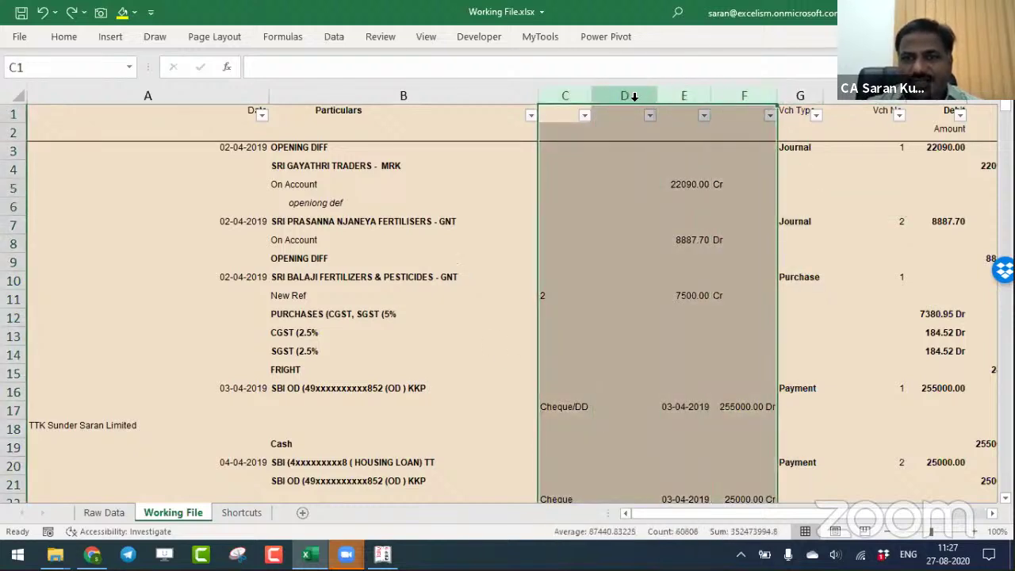
{"action": "right_click", "coordinate": [631, 96]}
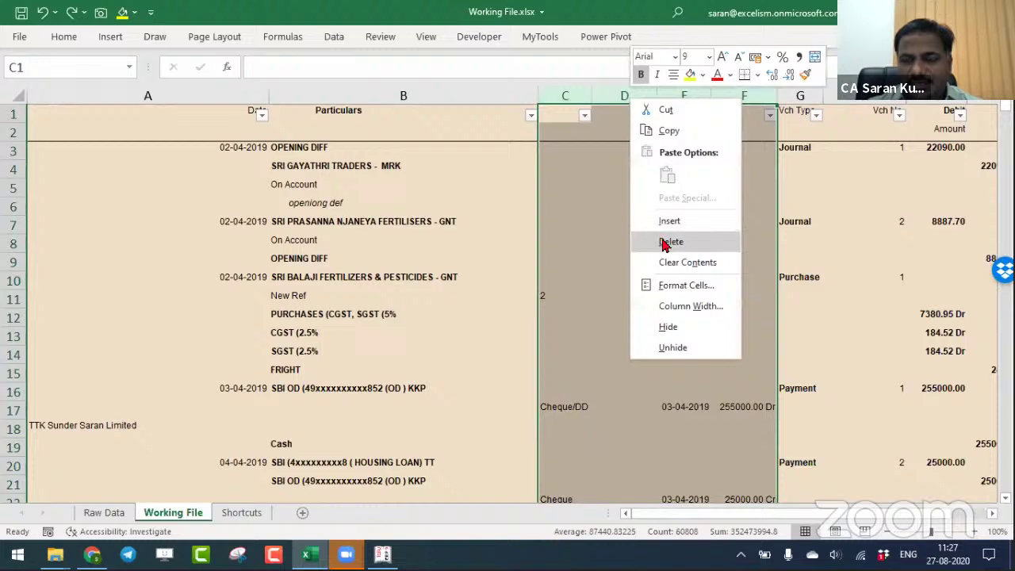
{"action": "left_click", "coordinate": [665, 243]}
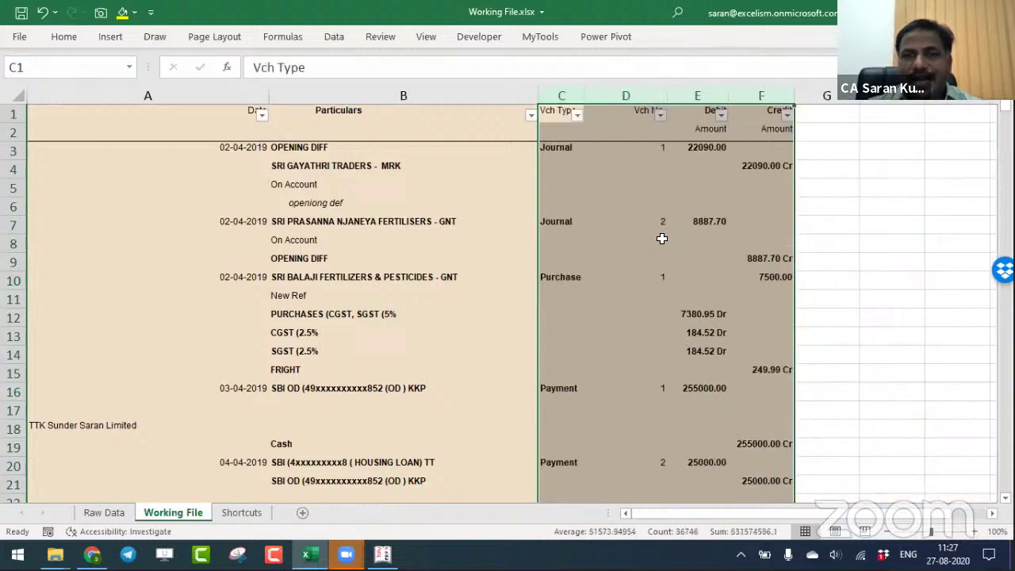
Delete the Amount subheading in row 2.
{"action": "left_click", "coordinate": [12, 133]}
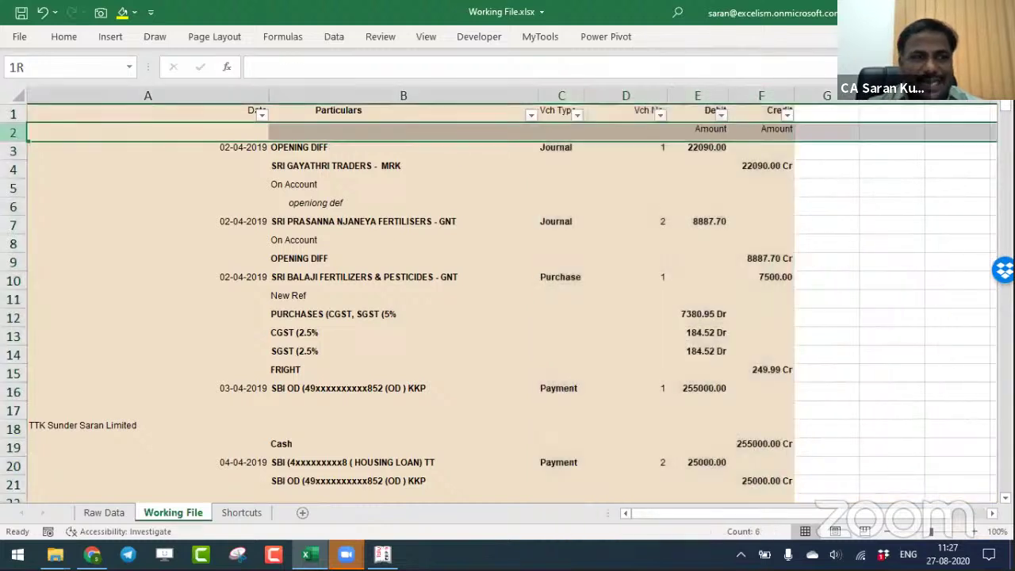
{"action": "key", "text": "ctrl+minus"}
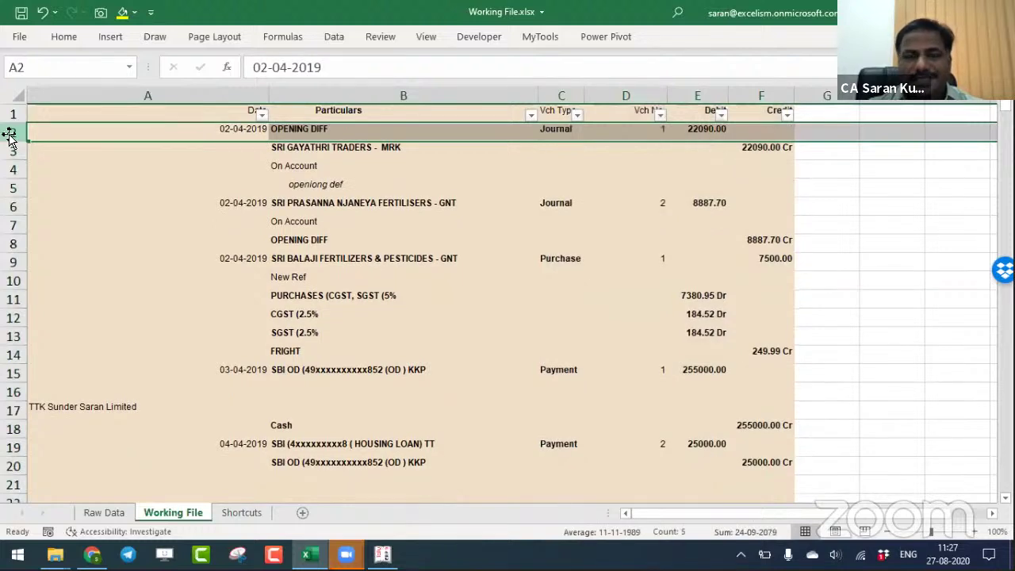
{"action": "left_click", "coordinate": [702, 199]}
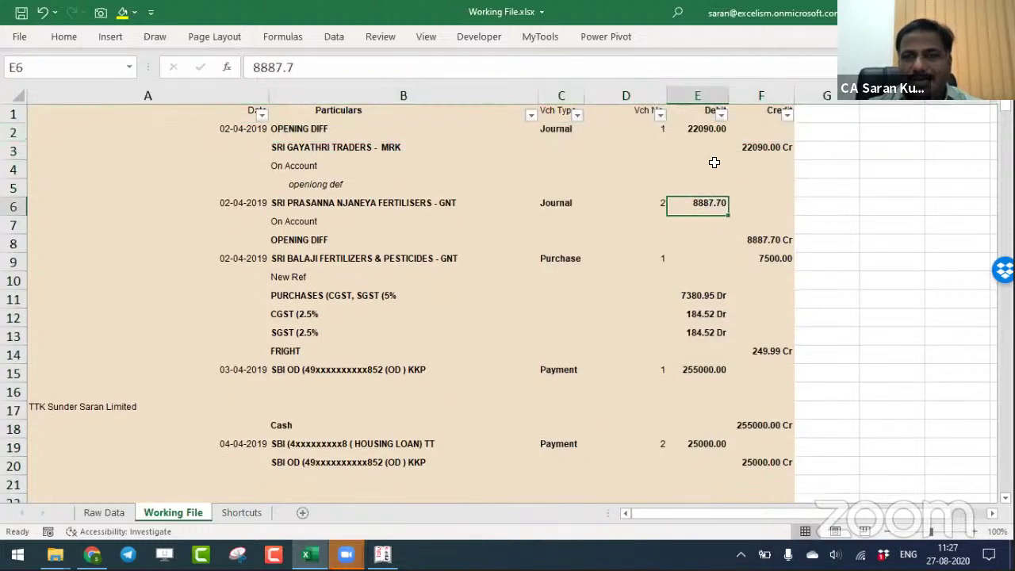
{"action": "left_click", "coordinate": [721, 115]}
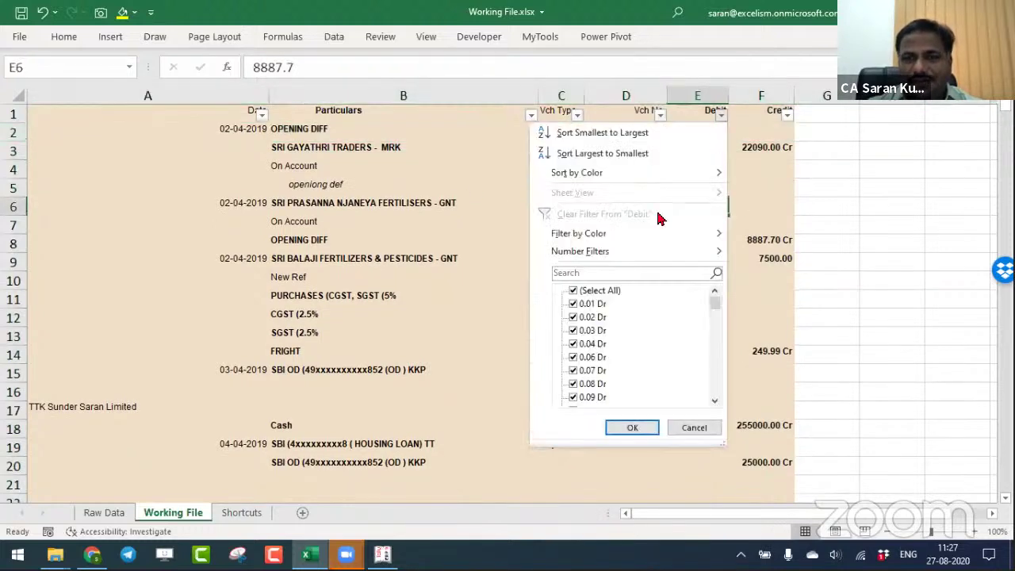
Filter both the Debit and Credit columns to (Blanks) only.
{"action": "left_click", "coordinate": [591, 290]}
{"action": "left_click_drag", "start_coordinate": [715, 312], "coordinate": [714, 388]}
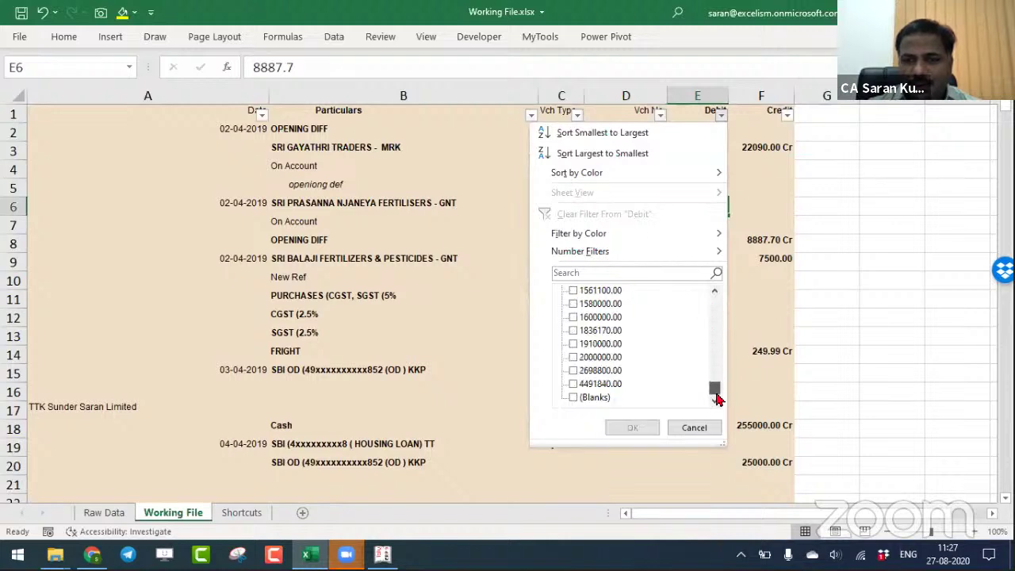
{"action": "left_click", "coordinate": [597, 399]}
{"action": "left_click", "coordinate": [635, 428]}
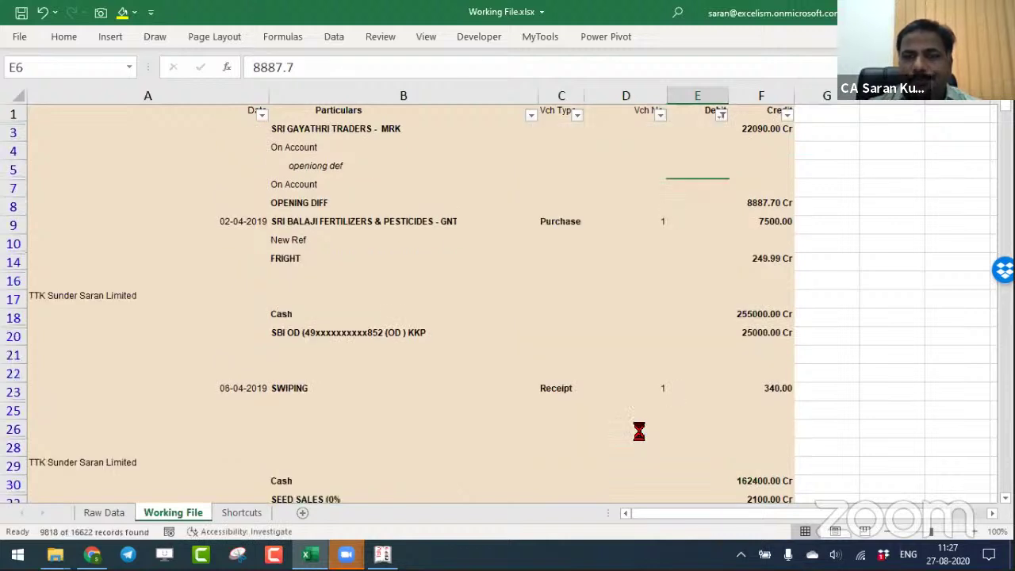
{"action": "left_click", "coordinate": [769, 257]}
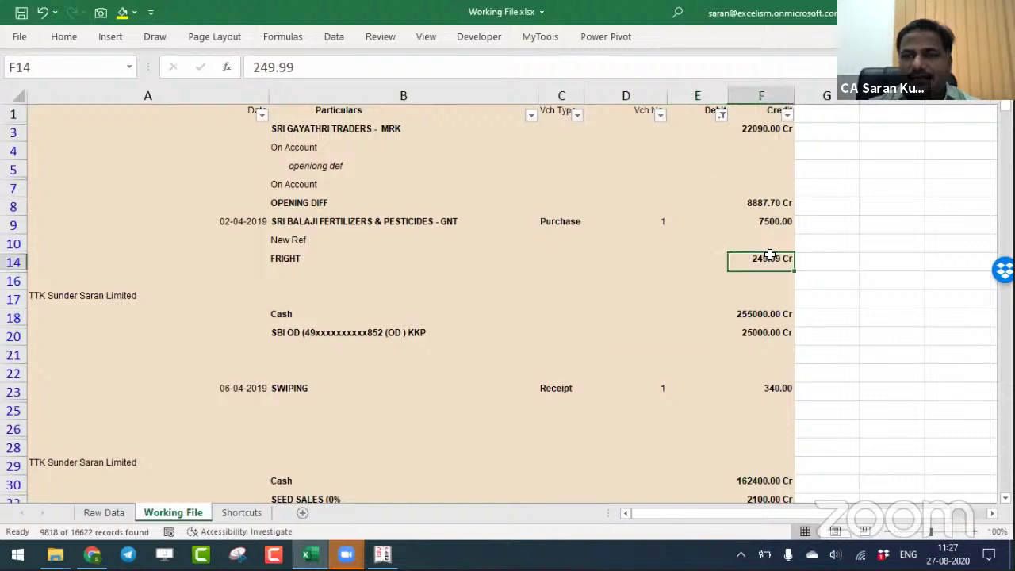
{"action": "left_click", "coordinate": [786, 115]}
{"action": "left_click", "coordinate": [641, 291]}
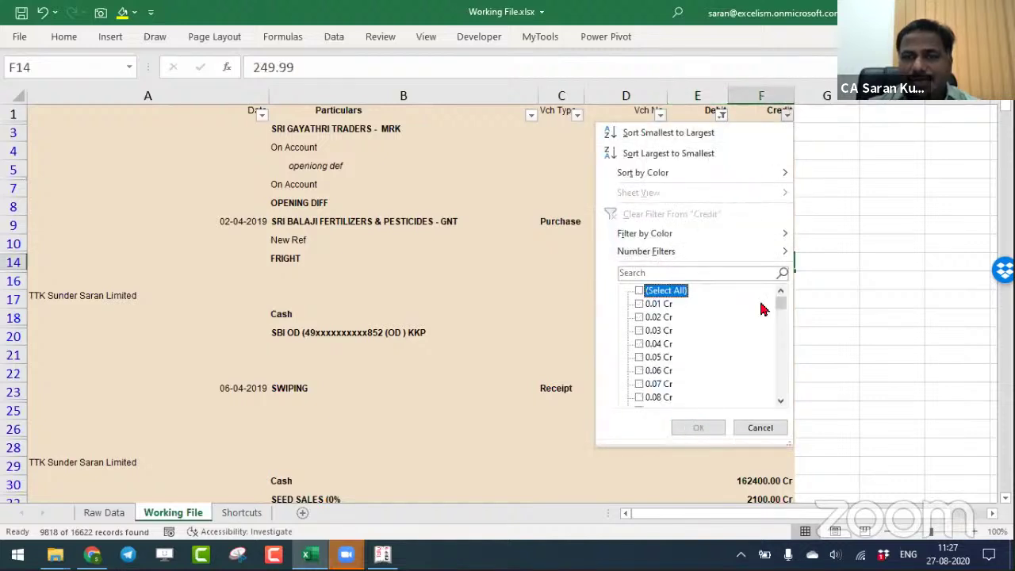
{"action": "left_click_drag", "start_coordinate": [780, 308], "coordinate": [779, 390]}
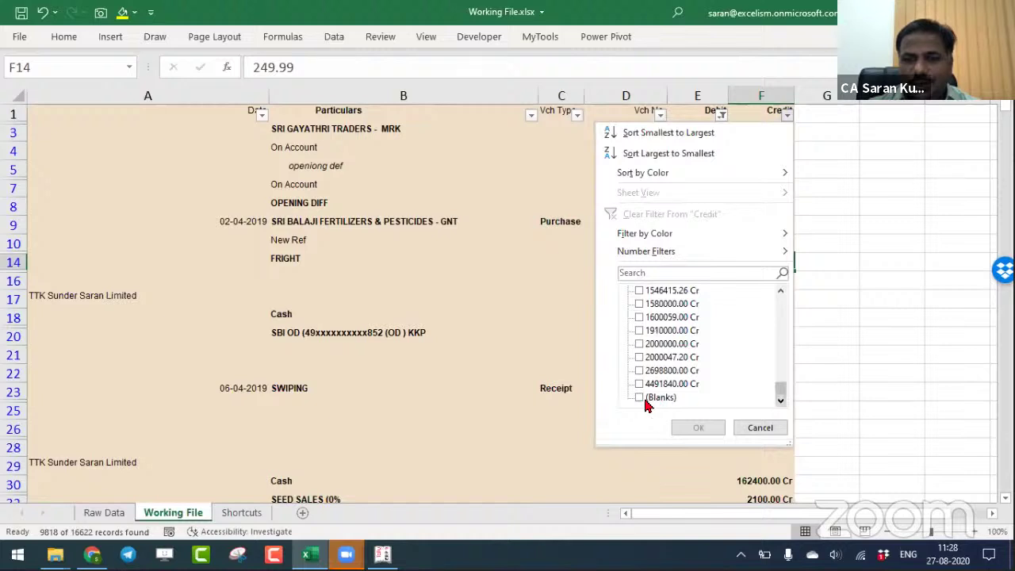
{"action": "left_click", "coordinate": [640, 397]}
{"action": "left_click", "coordinate": [697, 428]}
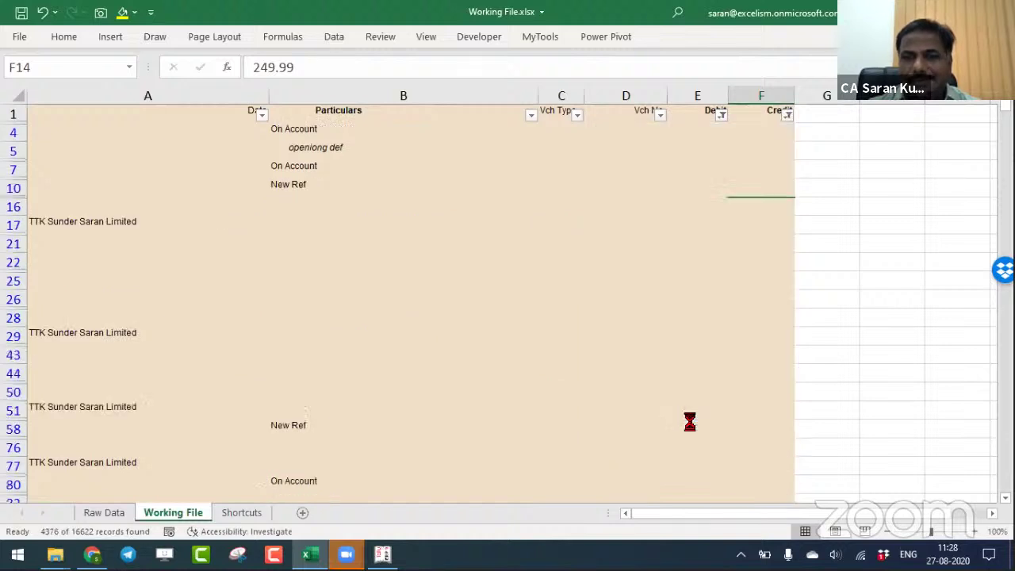
Select A4 to the end and delete the filtered rows as entire sheet rows.
{"action": "left_click", "coordinate": [357, 275]}
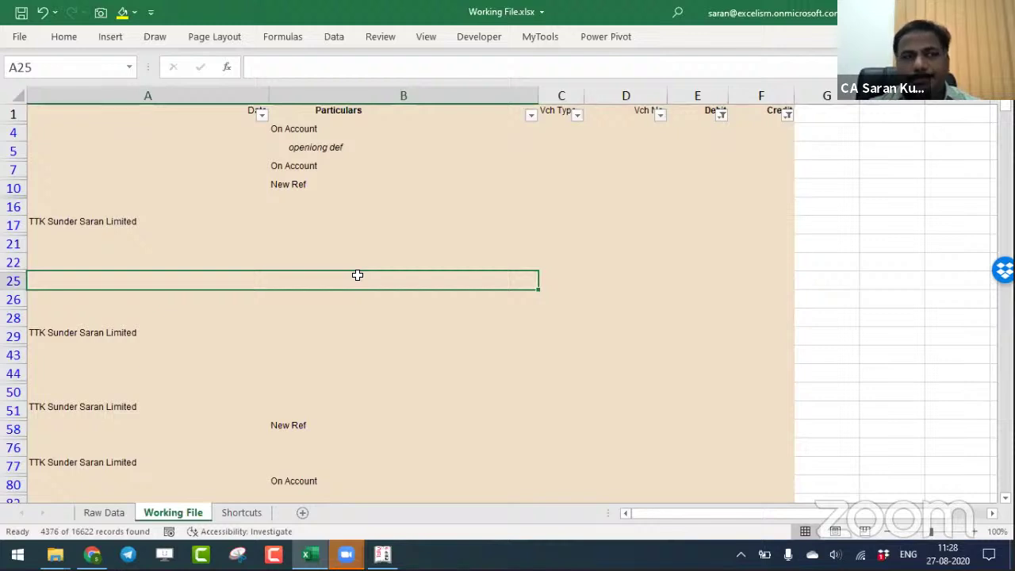
{"action": "left_click", "coordinate": [185, 126]}
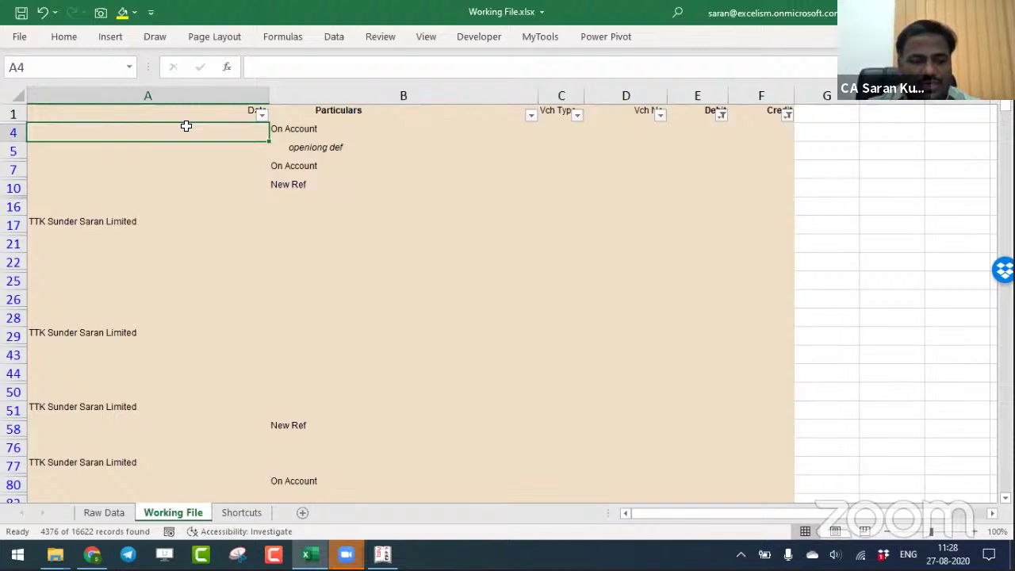
{"action": "key", "text": "ctrl+shift+End"}
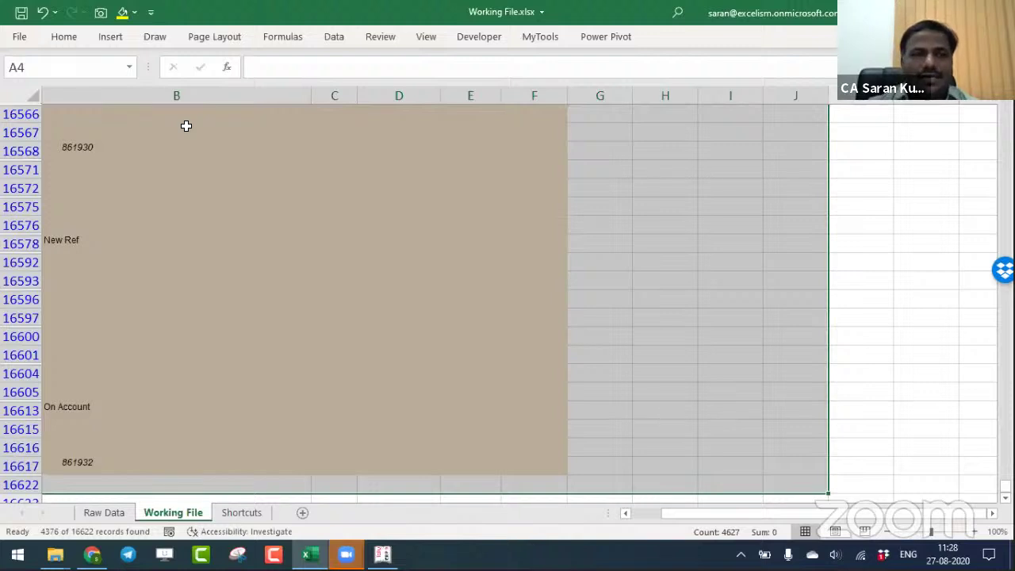
{"action": "left_click", "coordinate": [77, 38]}
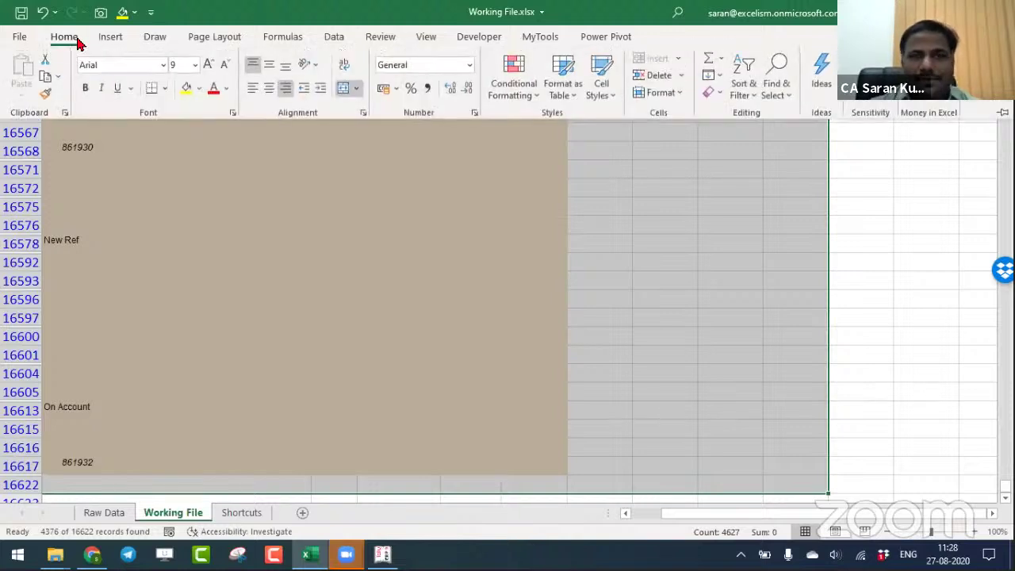
{"action": "left_click", "coordinate": [674, 76]}
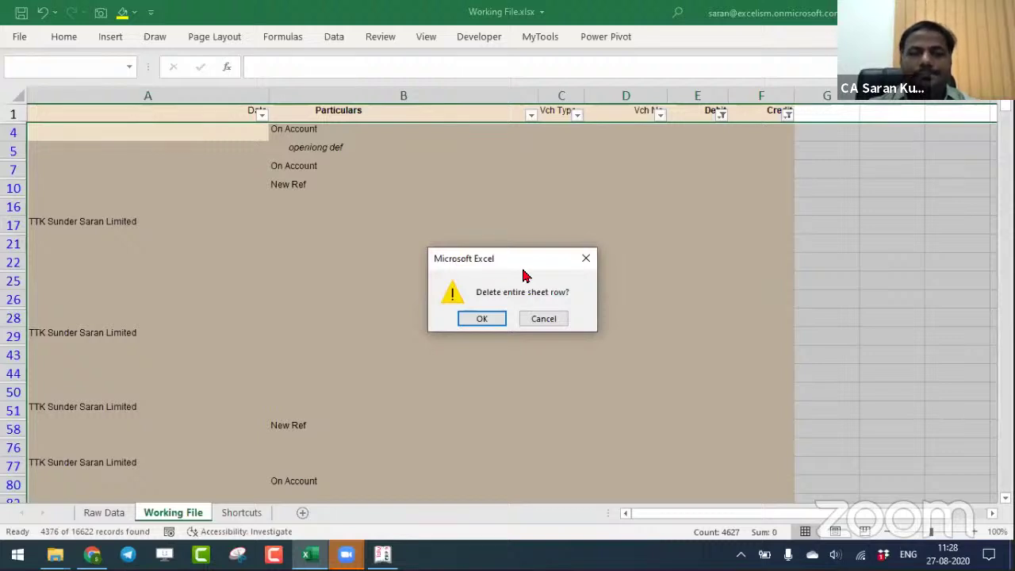
{"action": "left_click", "coordinate": [496, 323]}
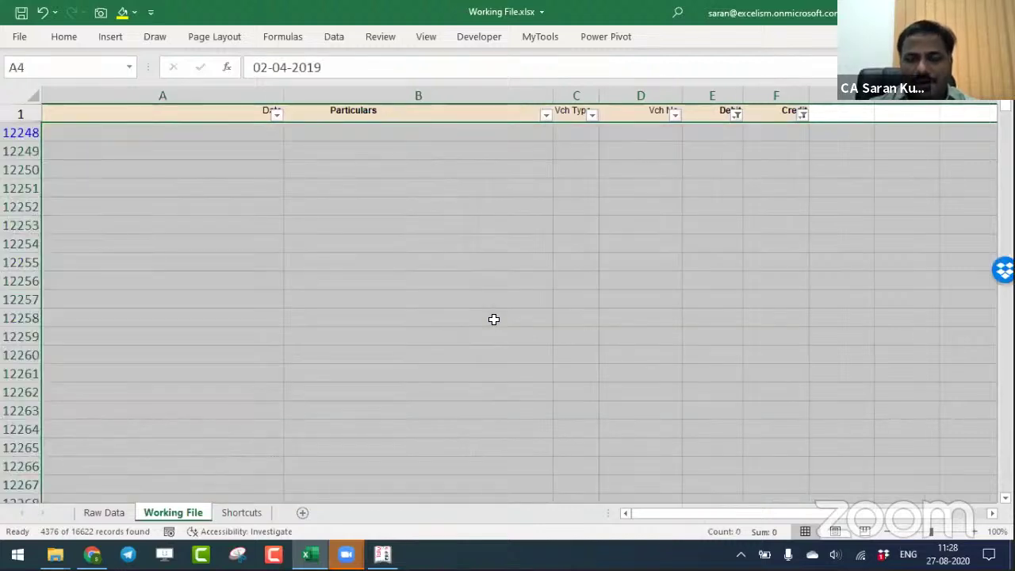
Clear the filters, undo to restore the blank-row filter, and reselect A4 to row 16622.
{"action": "key", "text": "ctrl+Home"}
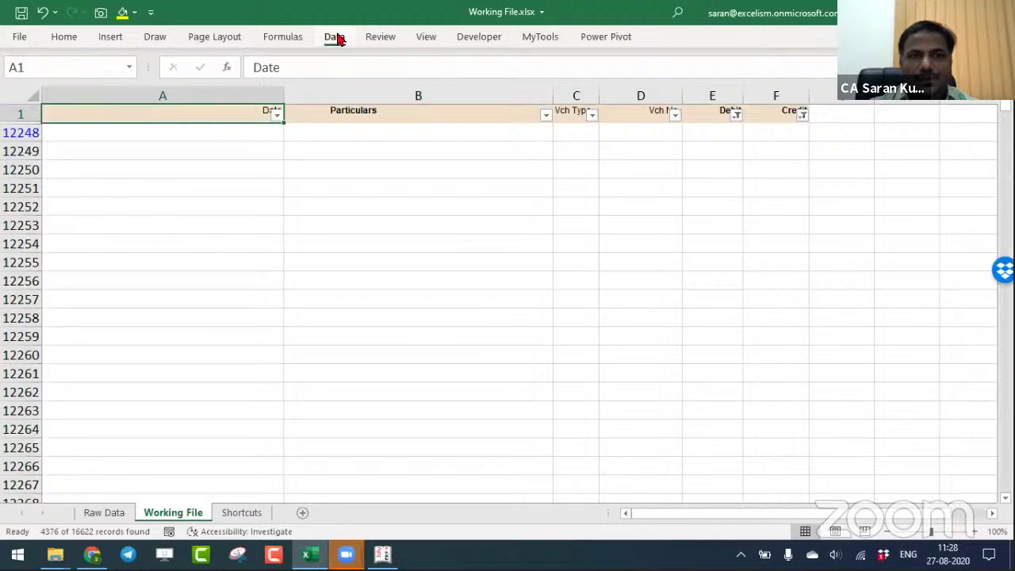
{"action": "left_click", "coordinate": [335, 38]}
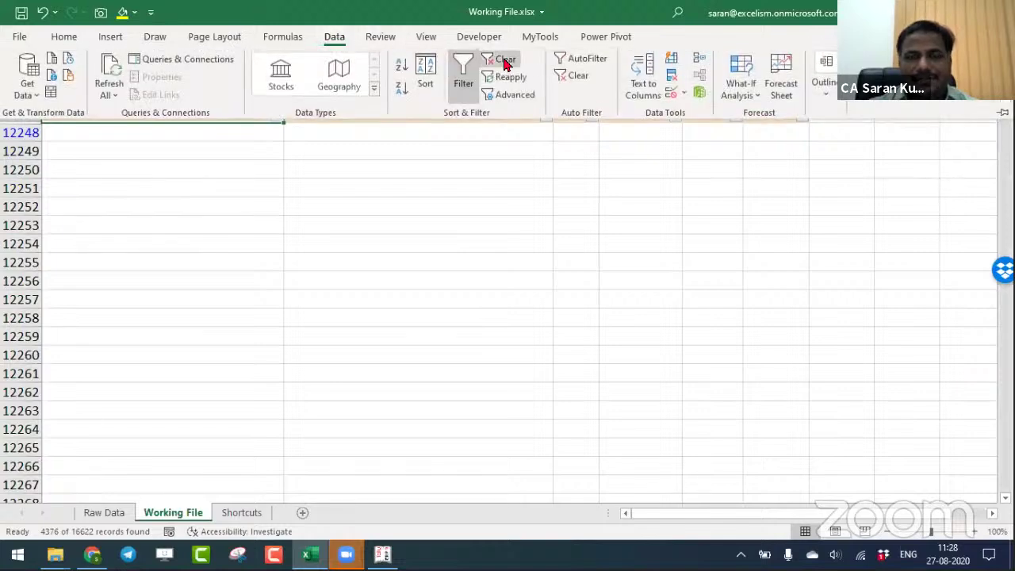
{"action": "left_click", "coordinate": [506, 64]}
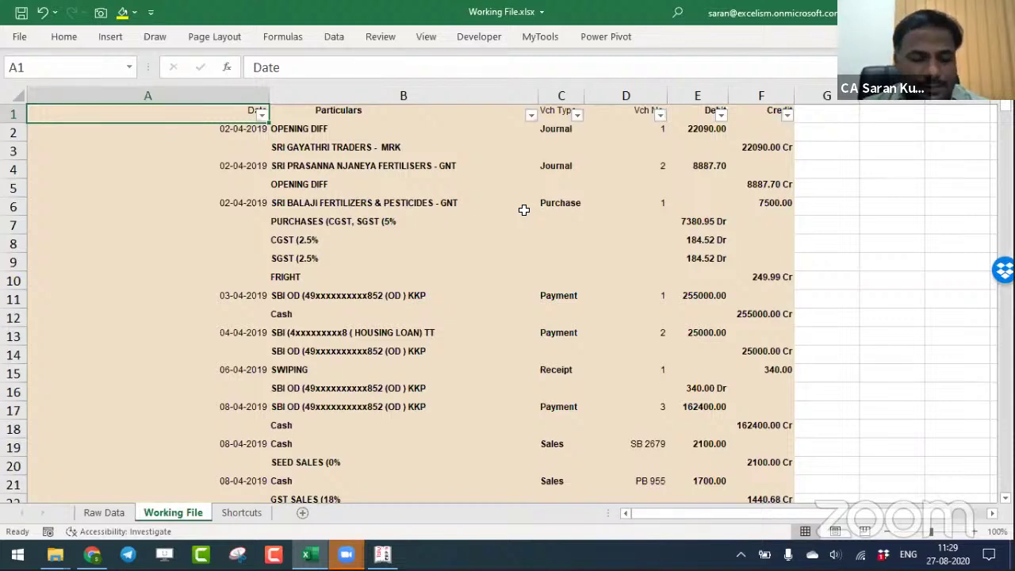
{"action": "key", "text": "ctrl+z"}
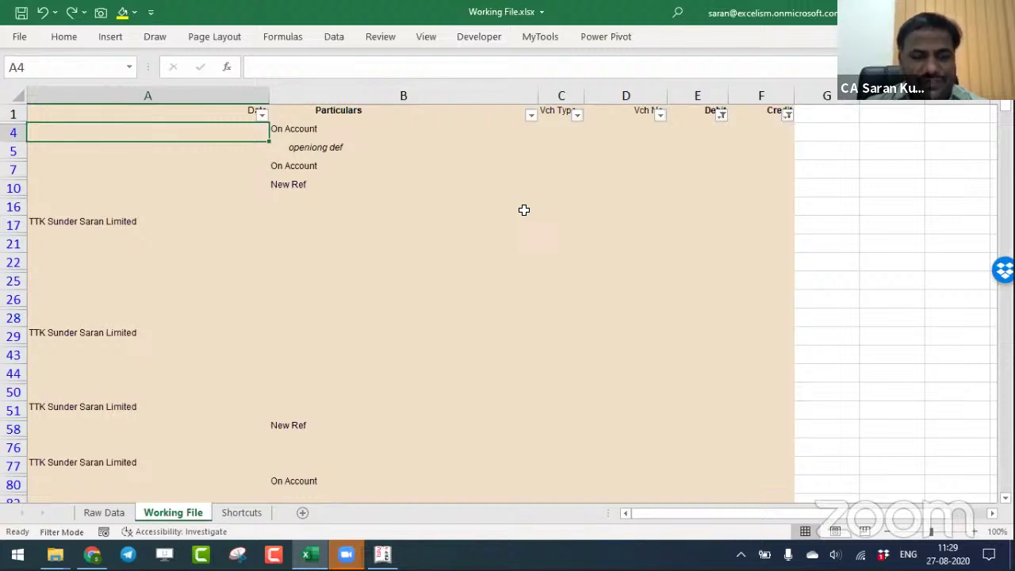
{"action": "key", "text": "ctrl+shift+End"}
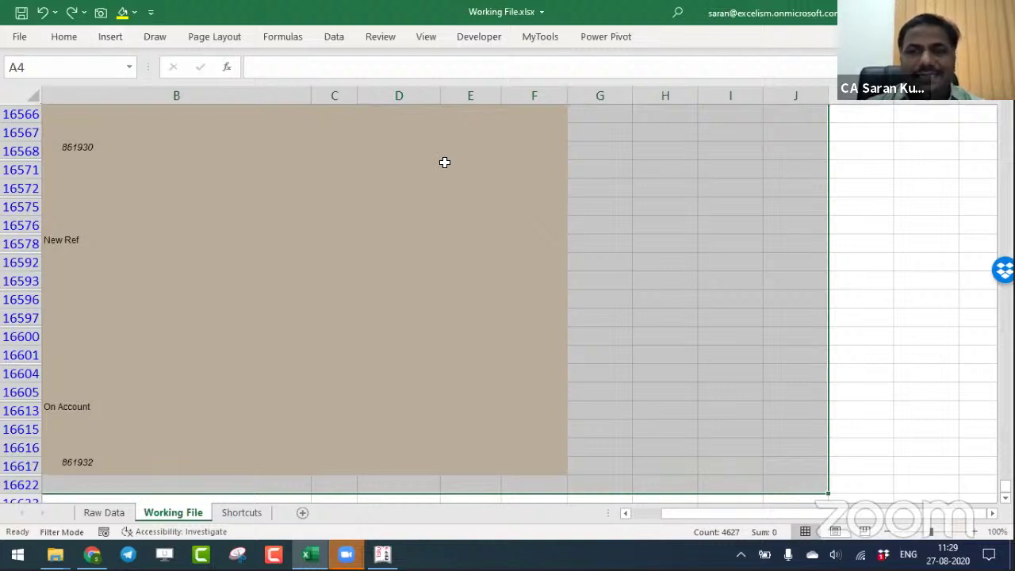
Delete the selected blank Debit/Credit rows as entire sheet rows.
{"action": "right_click", "coordinate": [138, 180]}
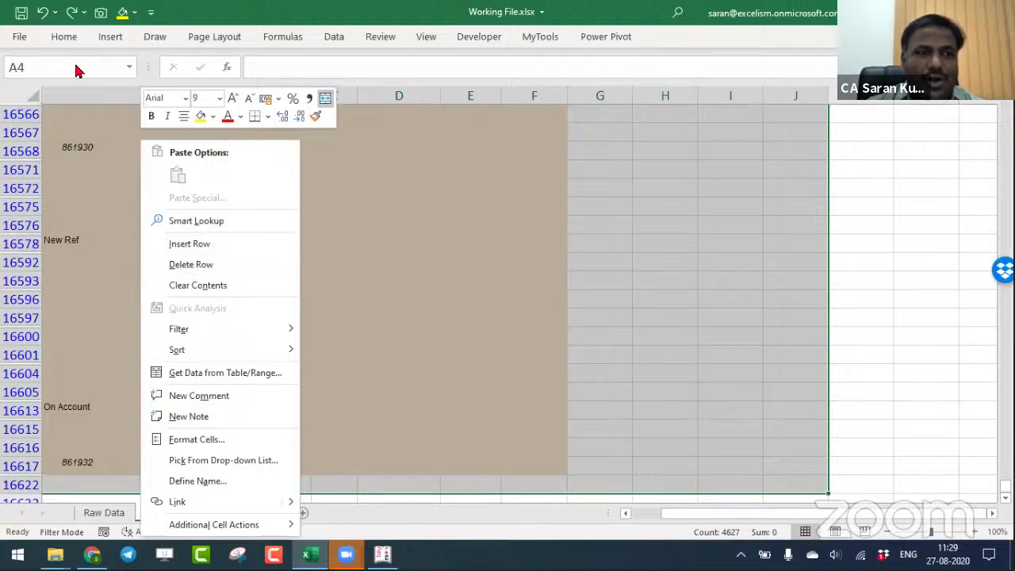
{"action": "left_click", "coordinate": [65, 36]}
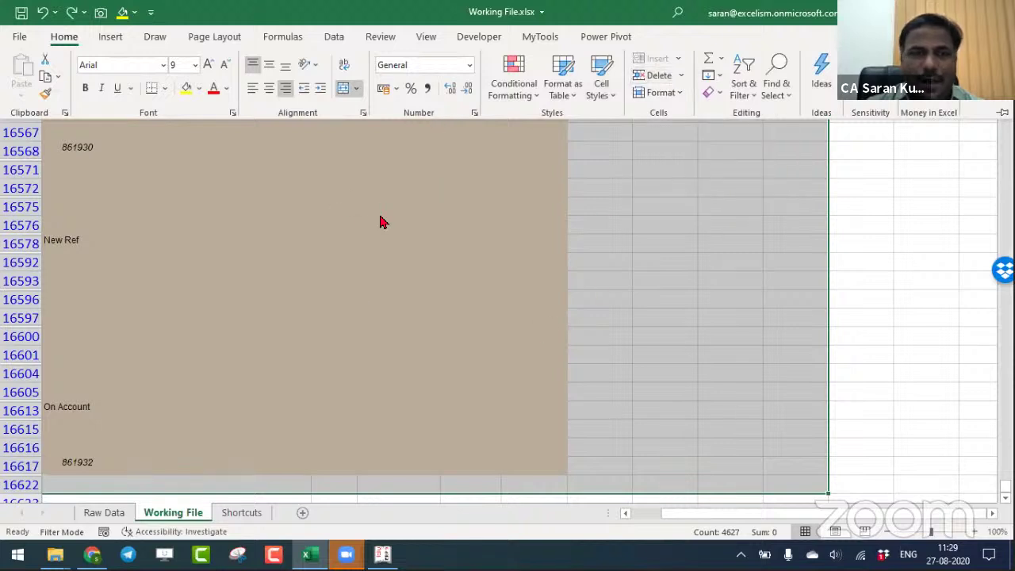
{"action": "left_click", "coordinate": [659, 76]}
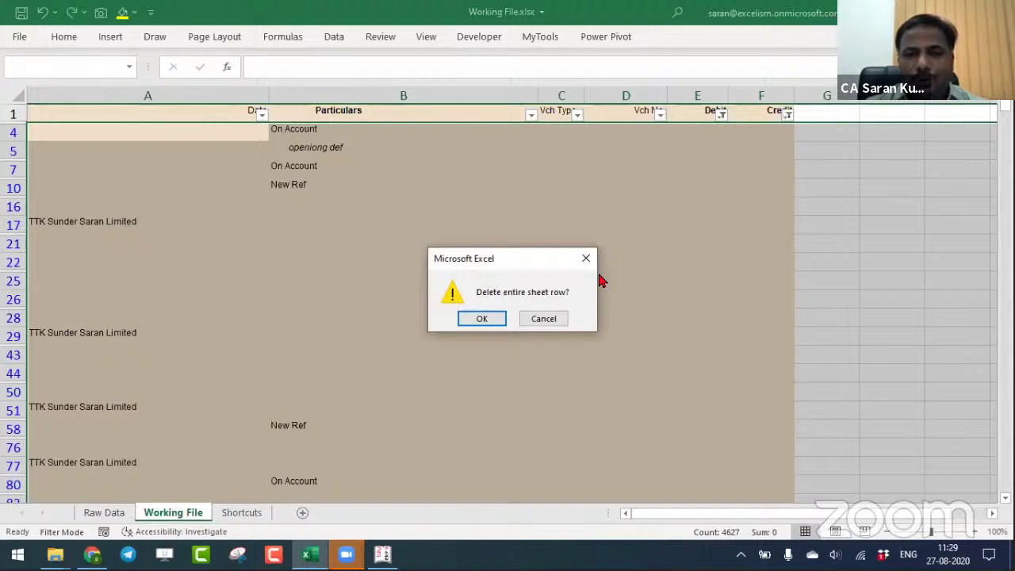
{"action": "left_click", "coordinate": [491, 318]}
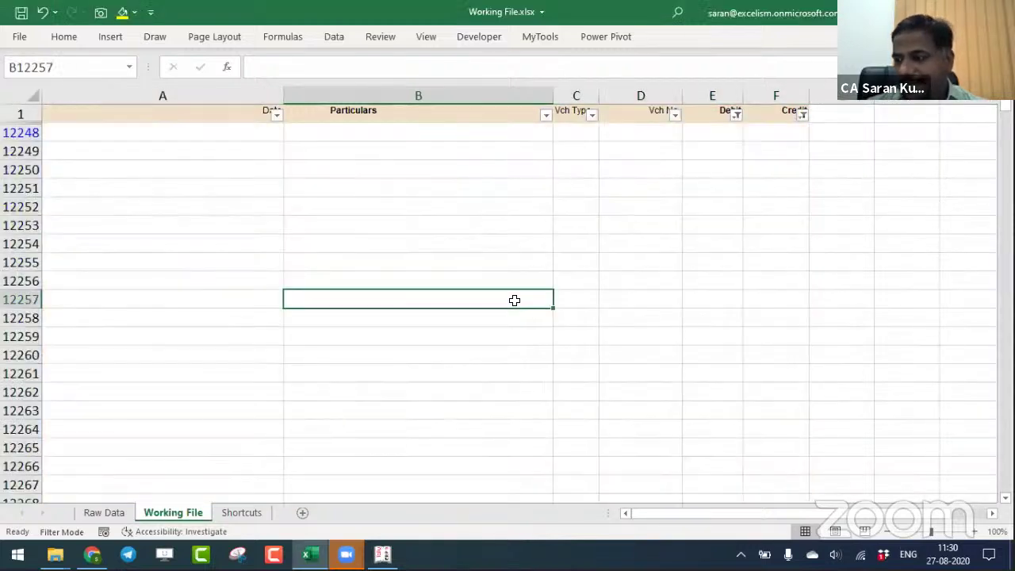
{"action": "left_click", "coordinate": [708, 115]}
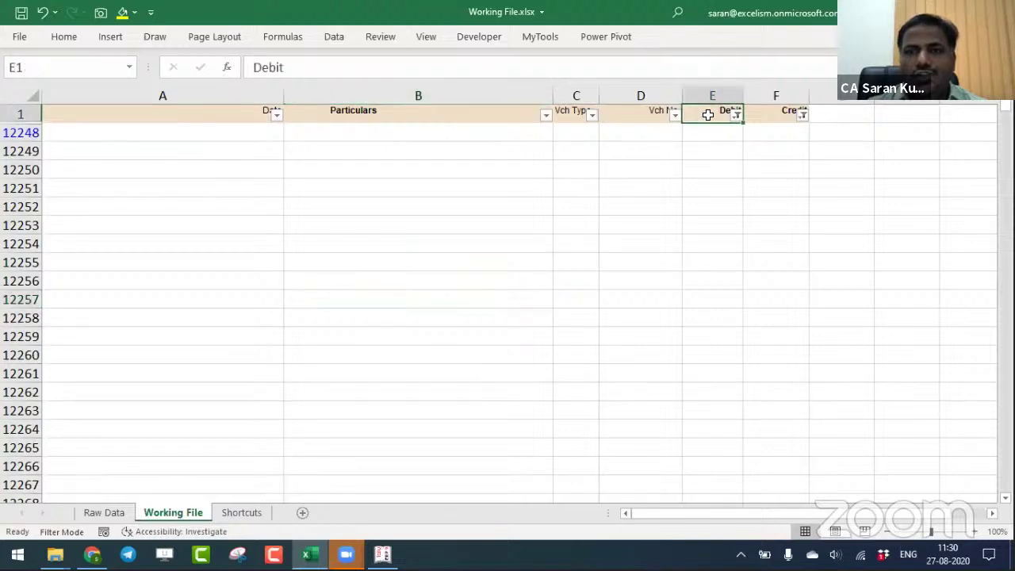
{"action": "left_click", "coordinate": [362, 114]}
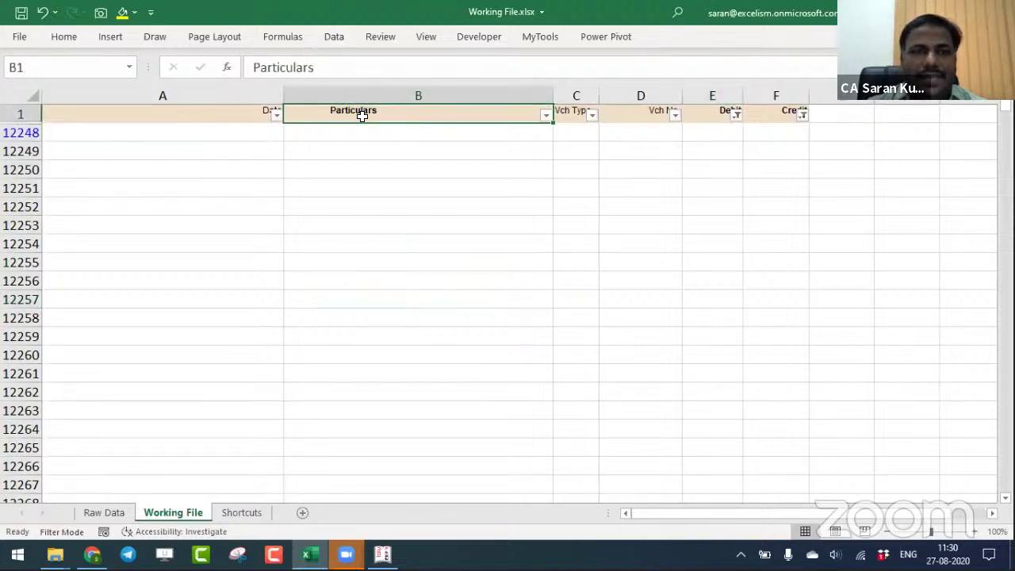
{"action": "left_click", "coordinate": [334, 40]}
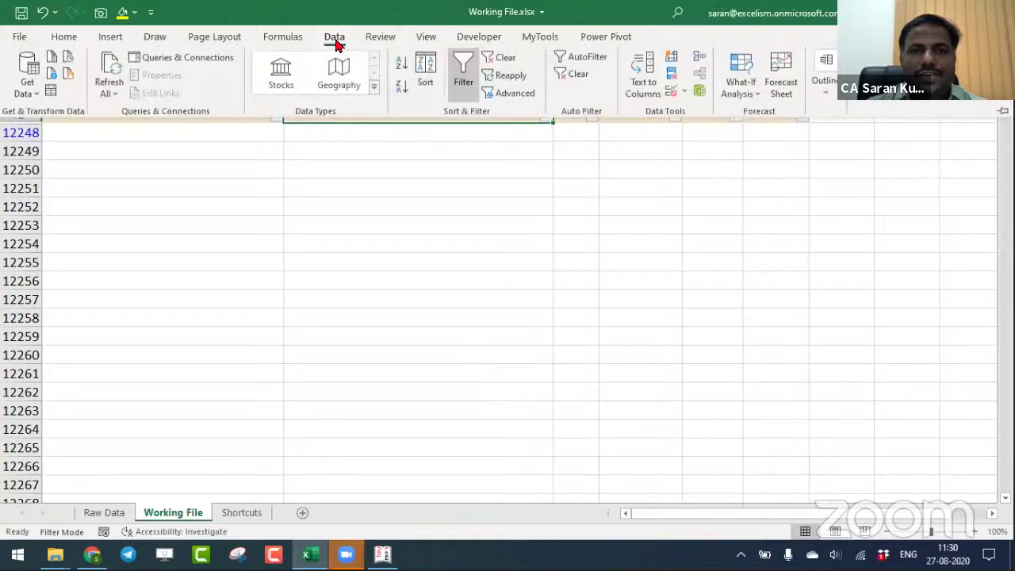
Clear all filters from the Sort & Filter group to show every remaining row.
{"action": "left_click", "coordinate": [502, 62]}
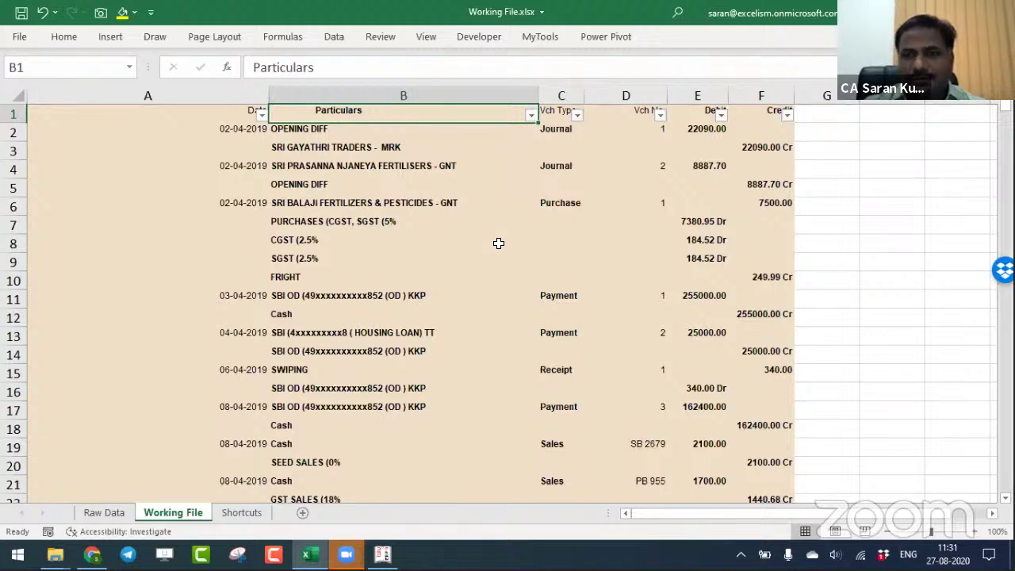
Add the header 'Dr/Cr' in cell G1.
{"action": "key", "text": "Right"}
{"action": "key", "text": "Right"}
{"action": "key", "text": "Right"}
{"action": "key", "text": "Right"}
{"action": "key", "text": "Right"}
{"action": "key", "text": "Right"}
{"action": "key", "text": "Right"}
{"action": "key", "text": "Right"}
{"action": "key", "text": "Right"}
{"action": "key", "text": "Right"}
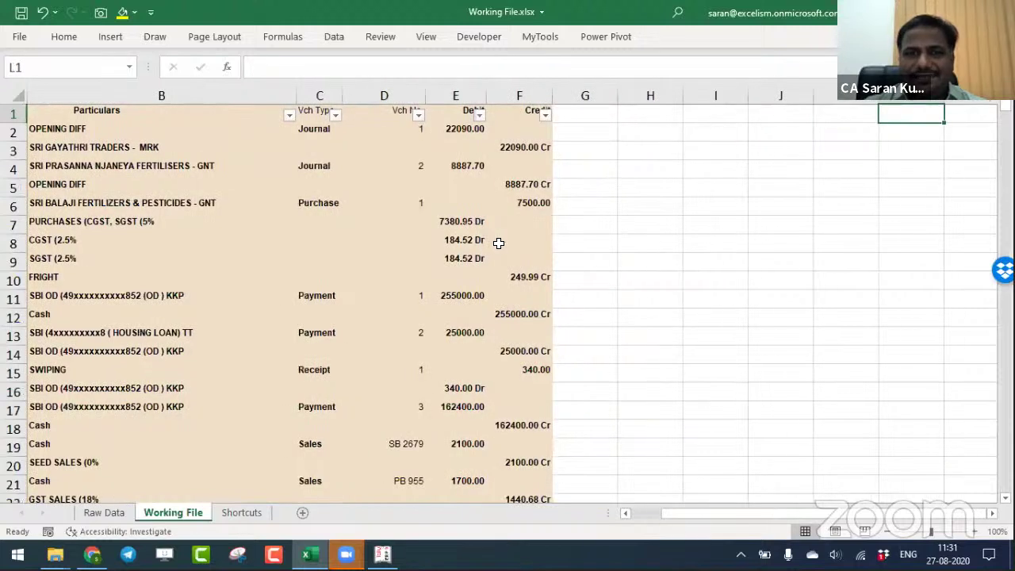
{"action": "key", "text": "Left"}
{"action": "key", "text": "Left"}
{"action": "key", "text": "Left"}
{"action": "key", "text": "Left"}
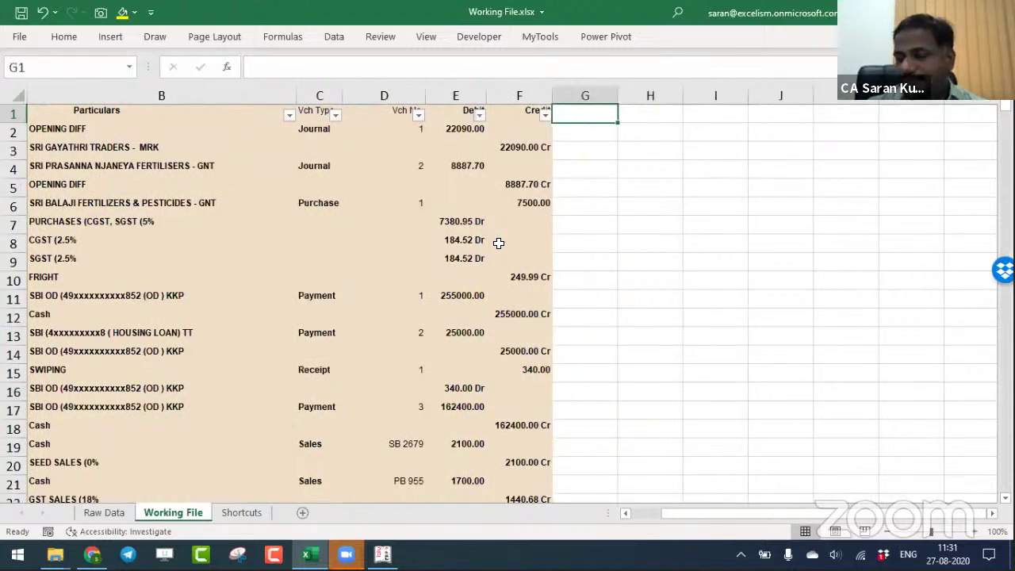
{"action": "type", "text": "Dr"}
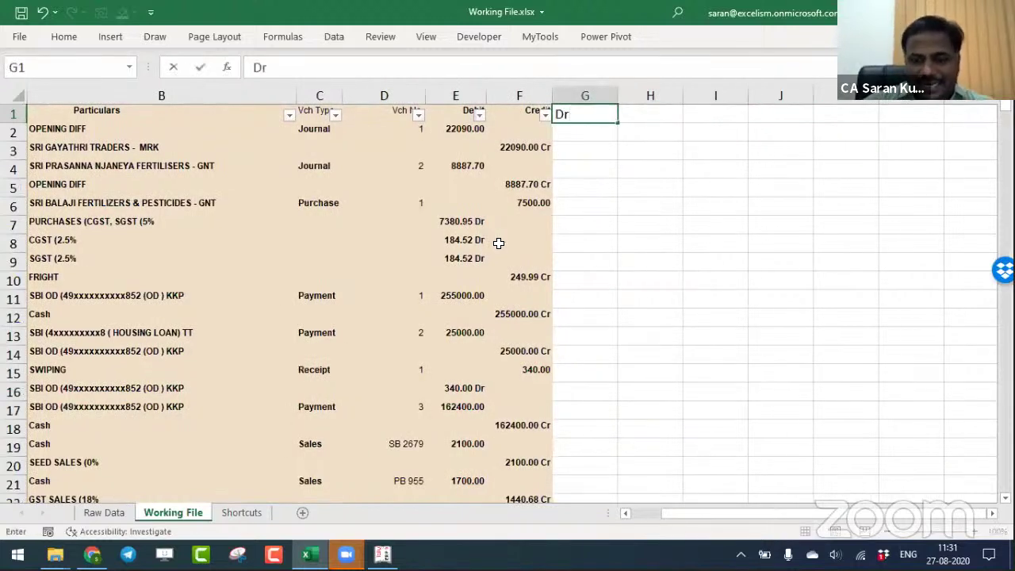
{"action": "type", "text": "/Cr"}
{"action": "key", "text": "Return"}
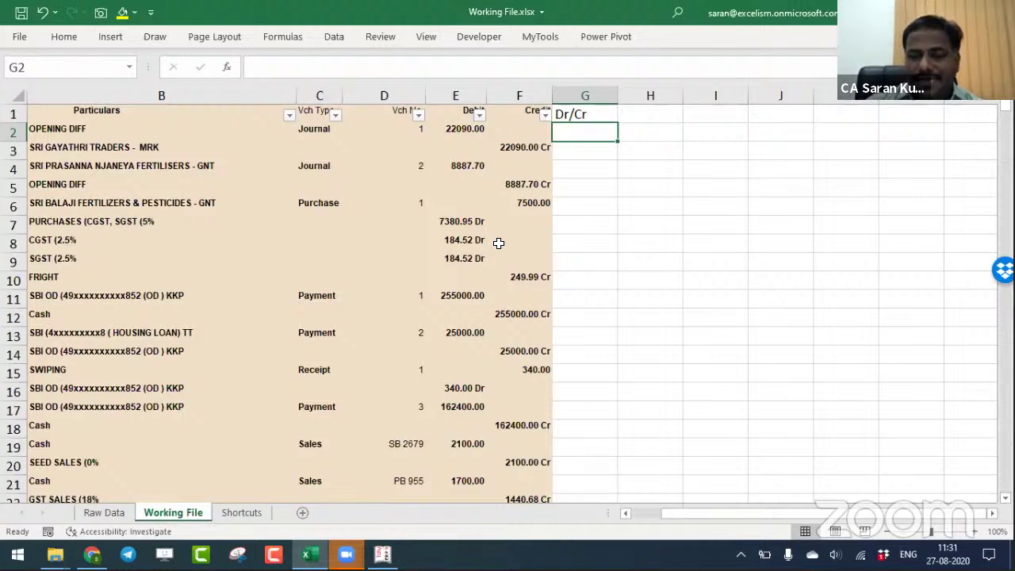
Enter the formula =E2-F2 in G2, giving 22090.00.
{"action": "type", "text": "="}
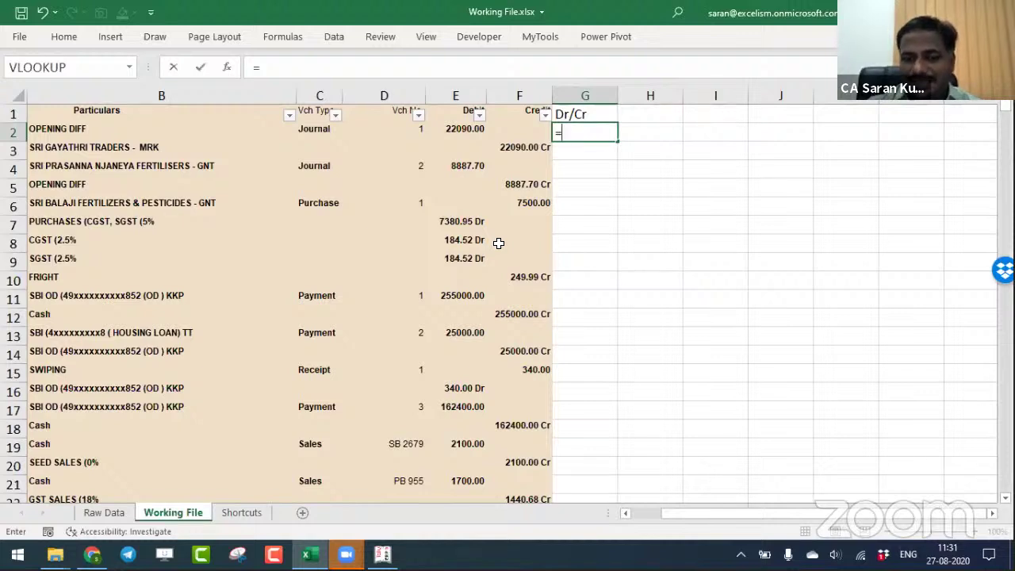
{"action": "key", "text": "Left"}
{"action": "key", "text": "Left"}
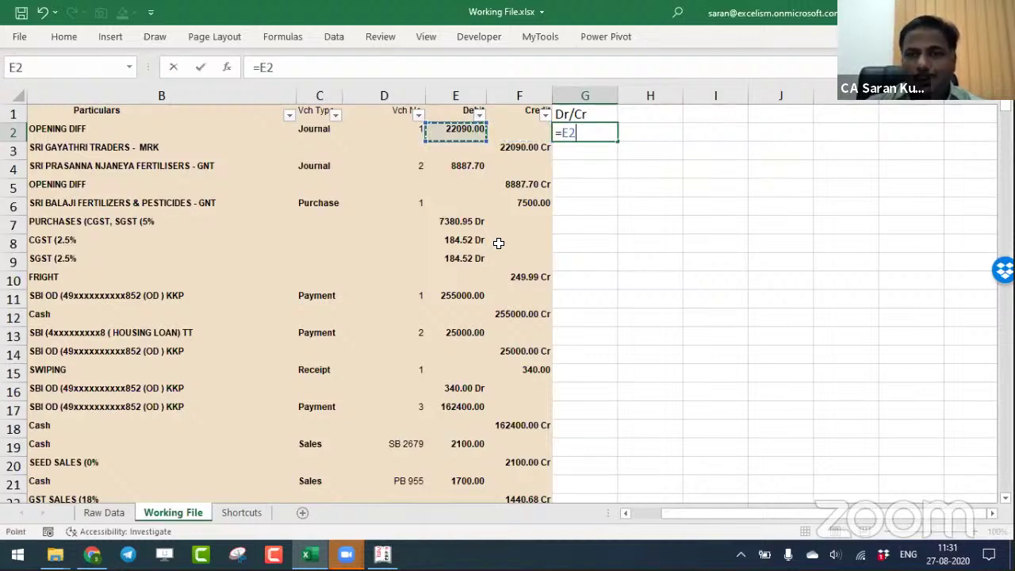
{"action": "type", "text": "-"}
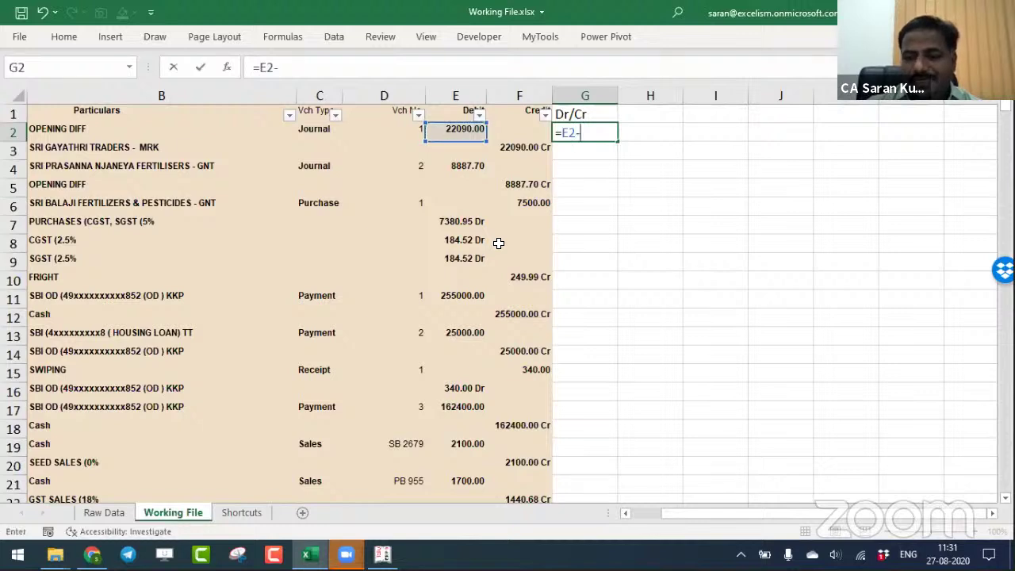
{"action": "key", "text": "Left"}
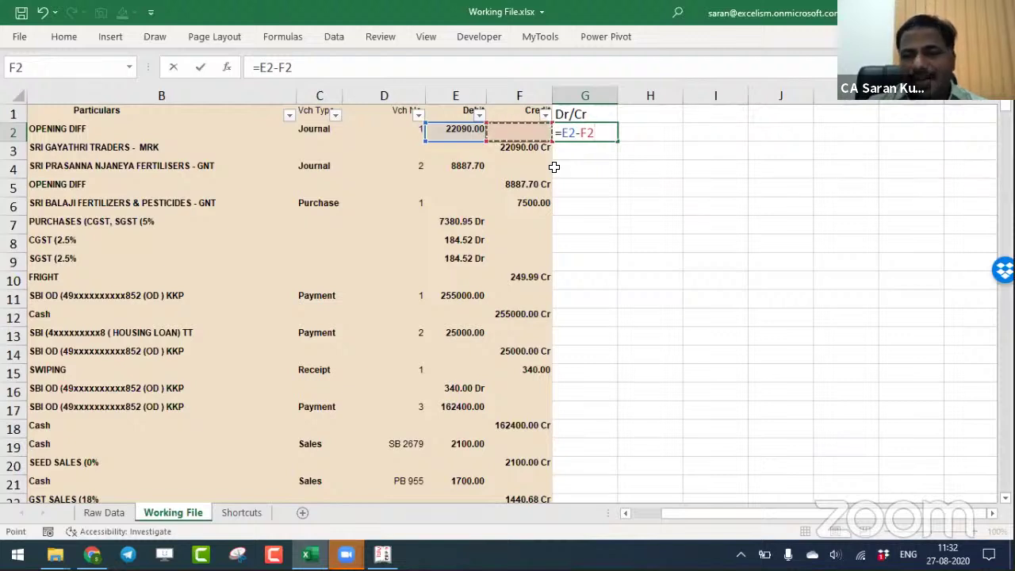
{"action": "key", "text": "Return"}
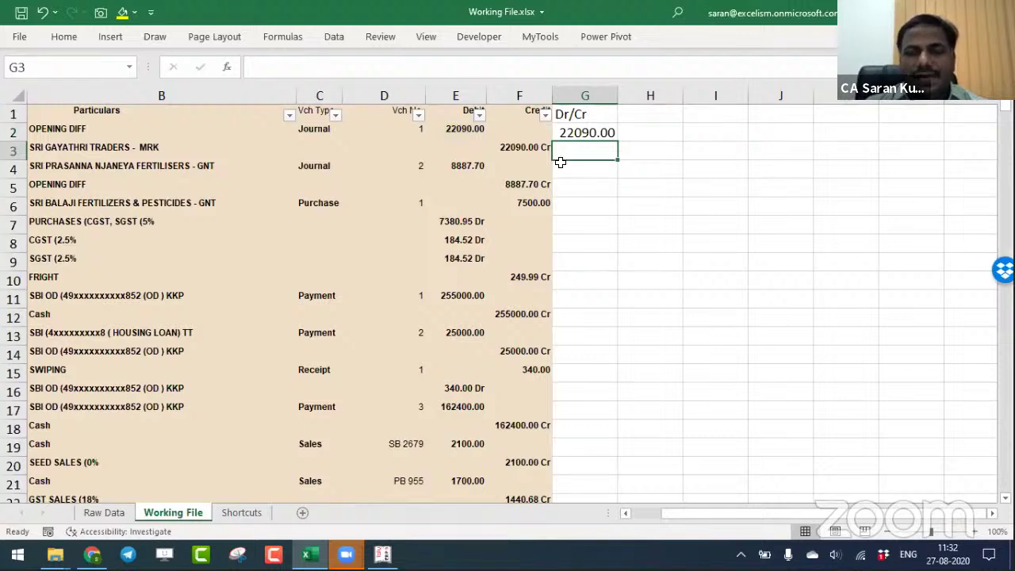
Fill the G2 formula down the whole column and autofit column G.
{"action": "left_click", "coordinate": [600, 131]}
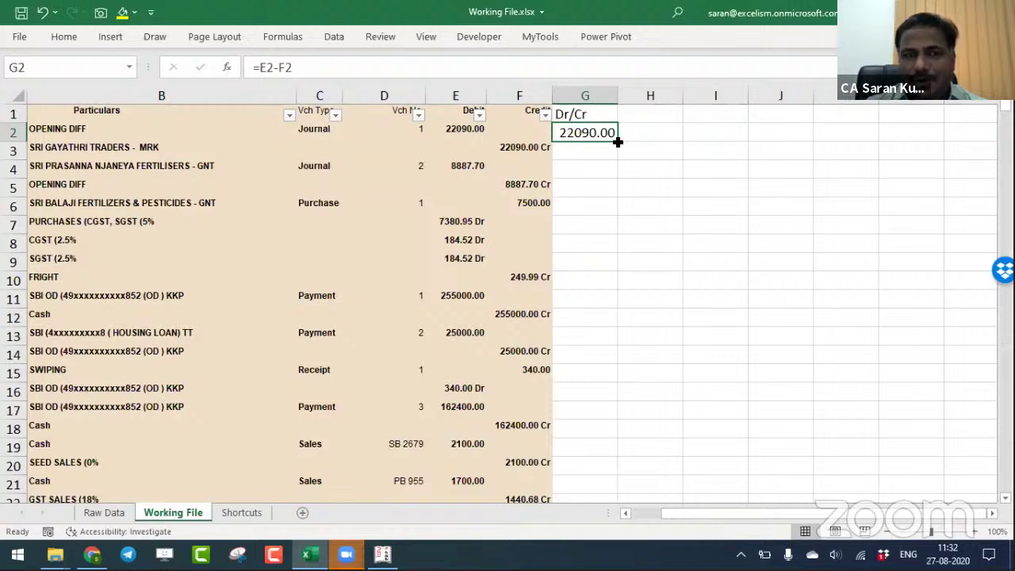
{"action": "left_click_drag", "start_coordinate": [617, 142], "coordinate": [618, 143]}
{"action": "double_click", "coordinate": [618, 144]}
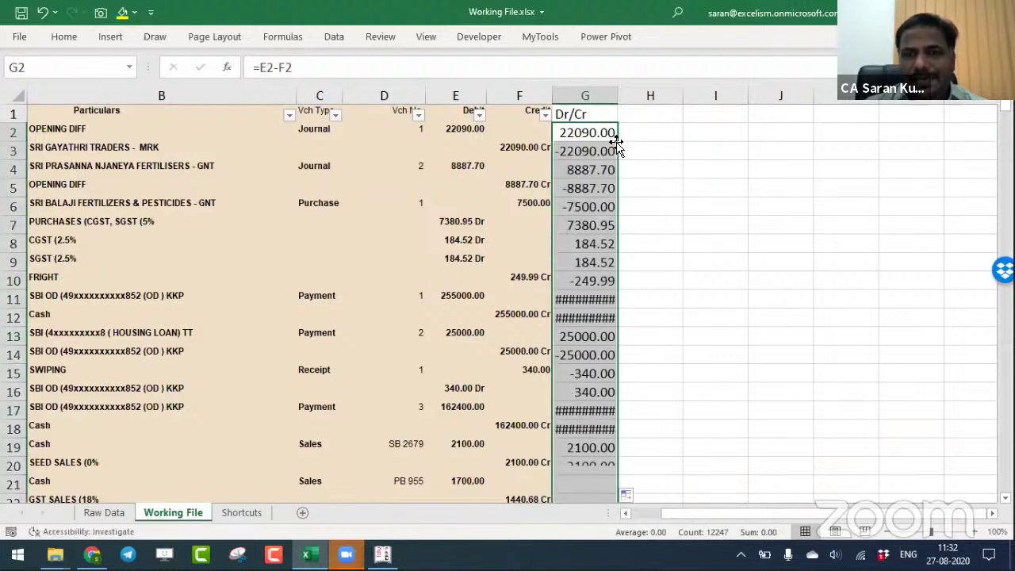
{"action": "double_click", "coordinate": [618, 96]}
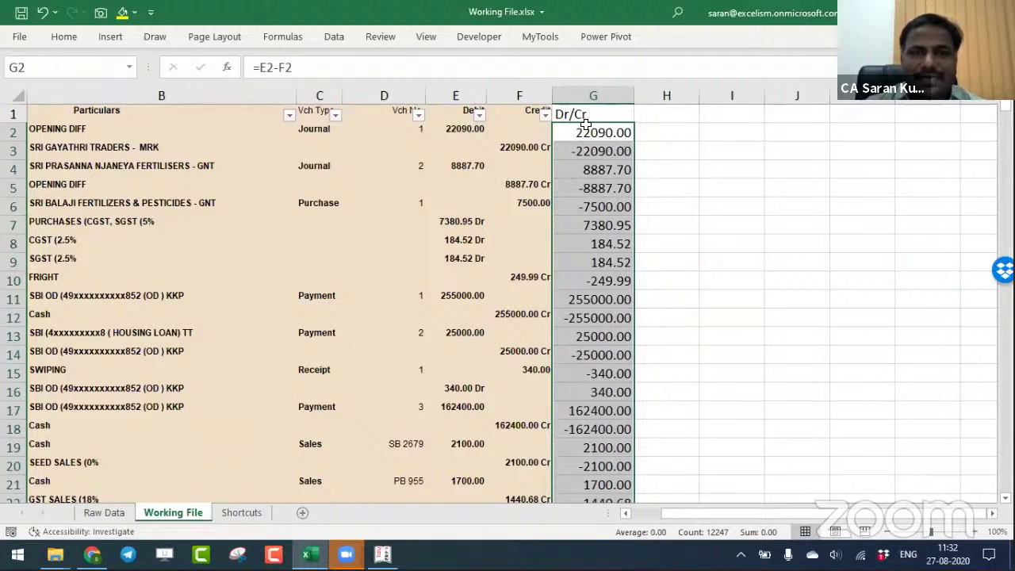
Format column G with Comma Style and no decimal places.
{"action": "left_click", "coordinate": [64, 37]}
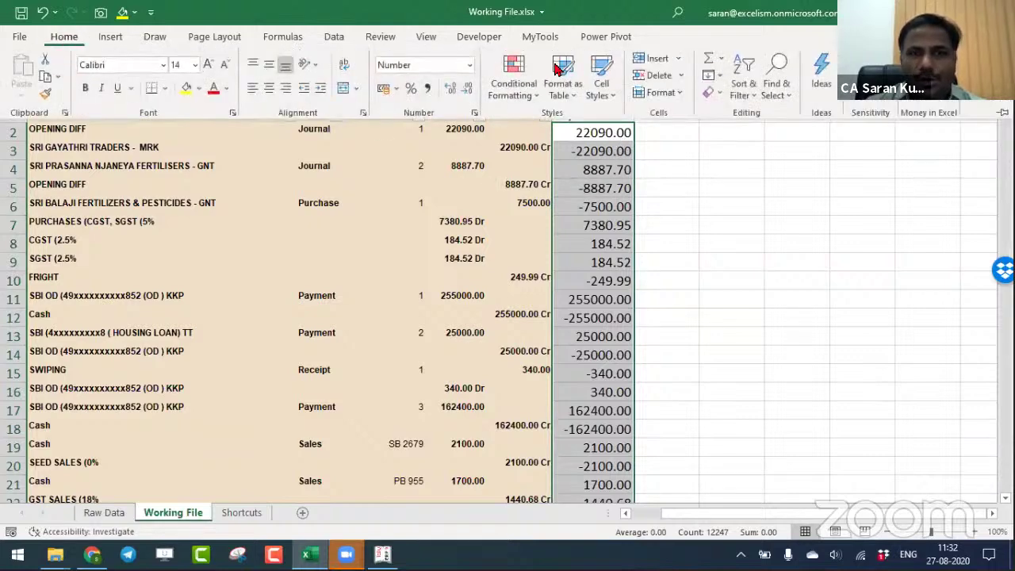
{"action": "left_click", "coordinate": [426, 88]}
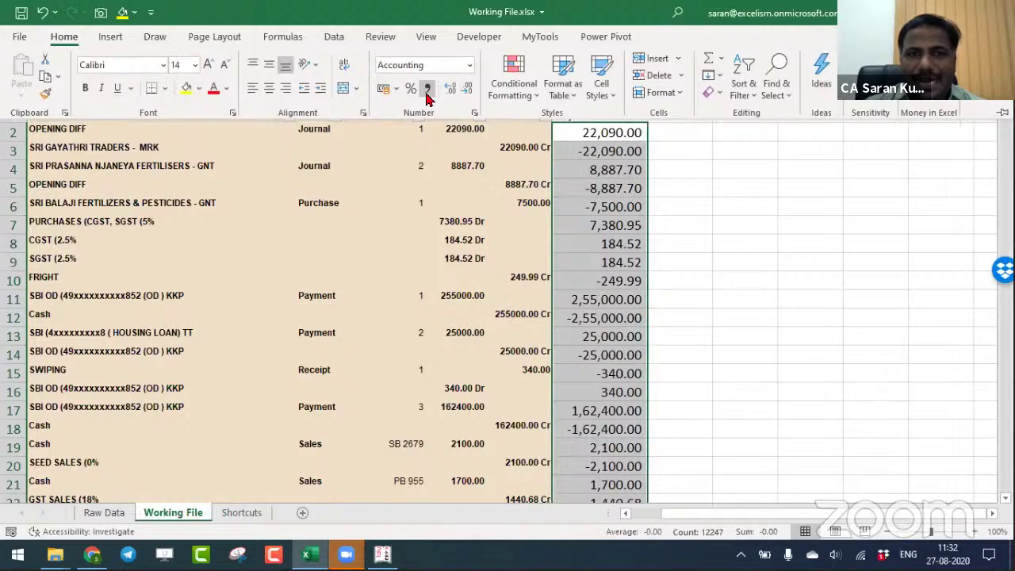
{"action": "left_click", "coordinate": [468, 89]}
{"action": "left_click", "coordinate": [468, 89]}
{"action": "left_click", "coordinate": [648, 176]}
{"action": "left_click", "coordinate": [617, 132]}
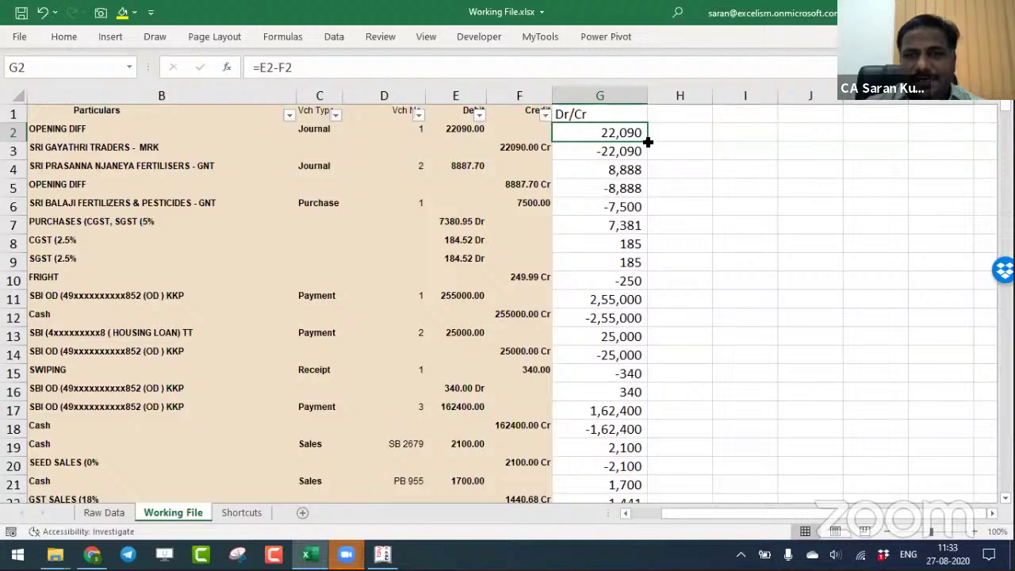
{"action": "left_click", "coordinate": [22, 43]}
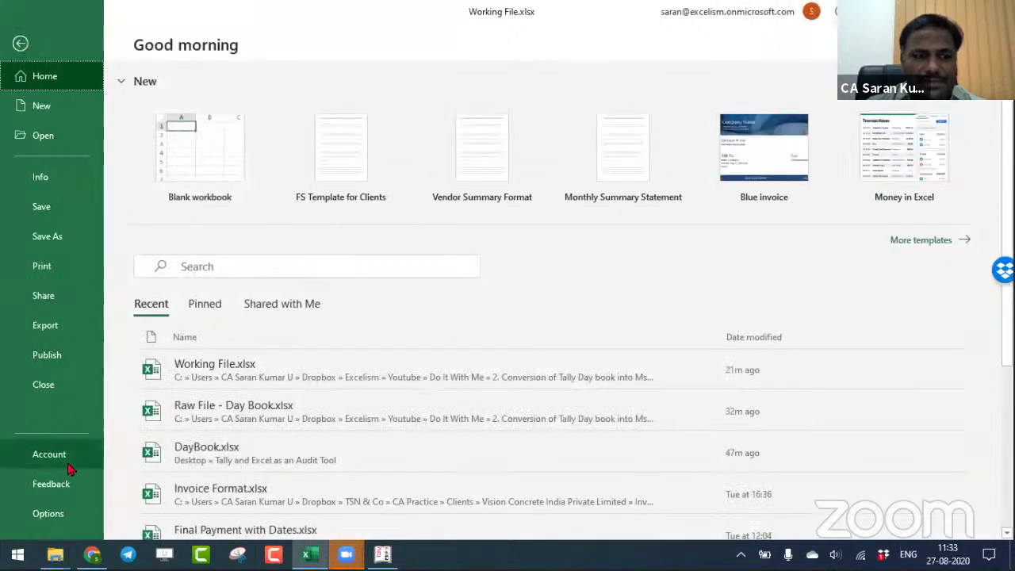
{"action": "left_click", "coordinate": [68, 468]}
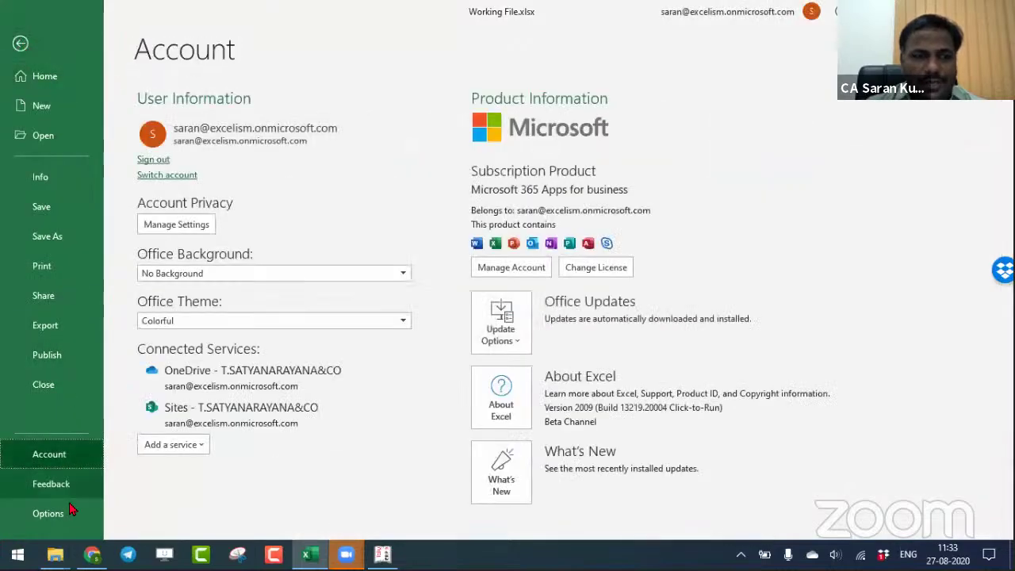
{"action": "left_click", "coordinate": [68, 513]}
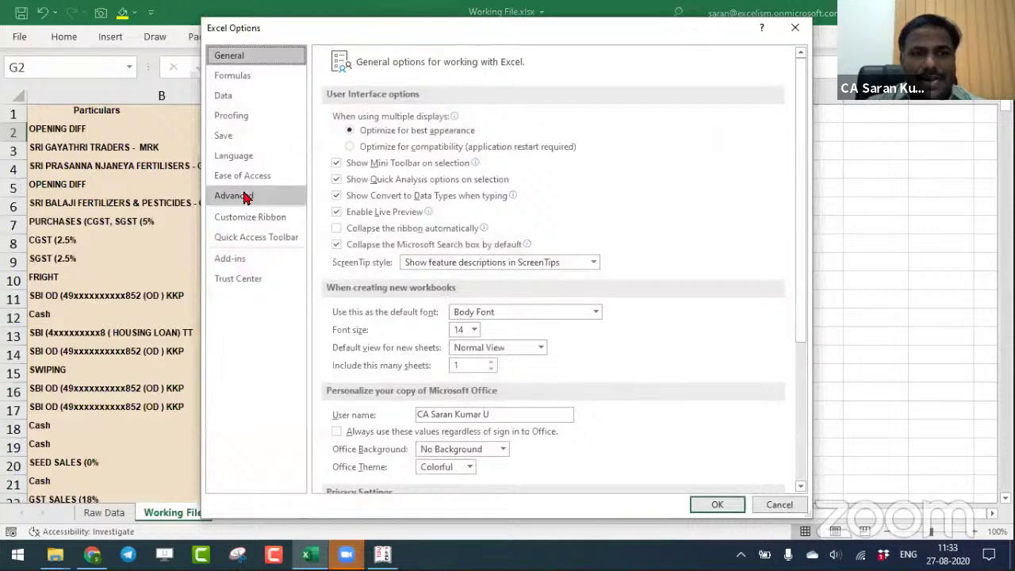
{"action": "left_click", "coordinate": [232, 195]}
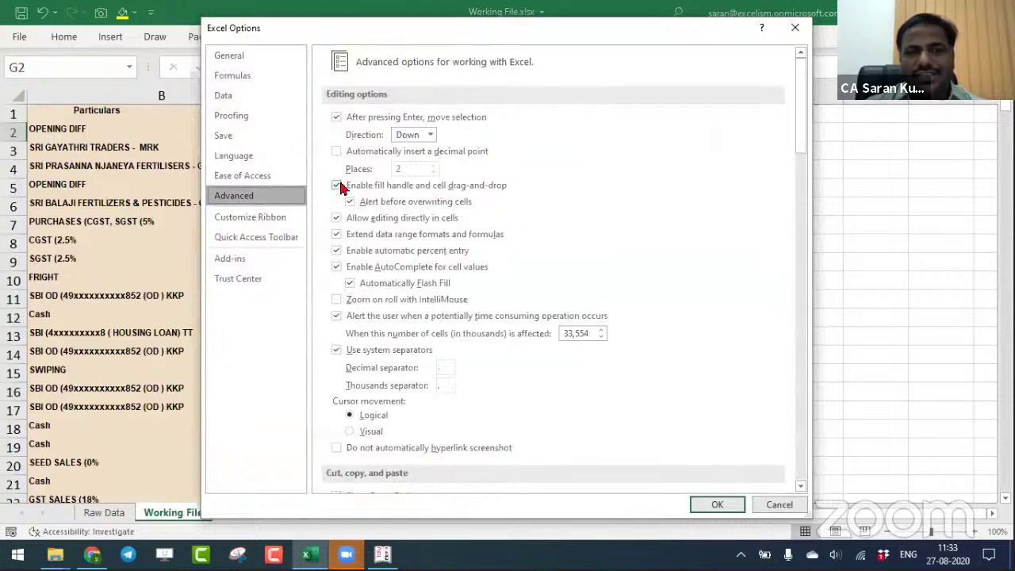
{"action": "left_click", "coordinate": [733, 501]}
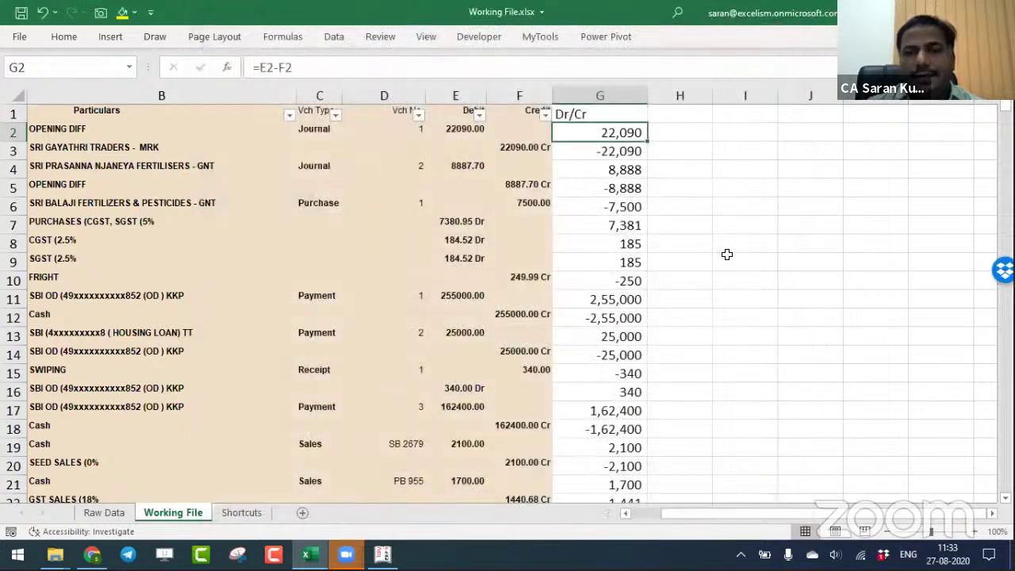
{"action": "key", "text": "alt+h"}
{"action": "key", "text": "0"}
{"action": "key", "text": "ctrl+z"}
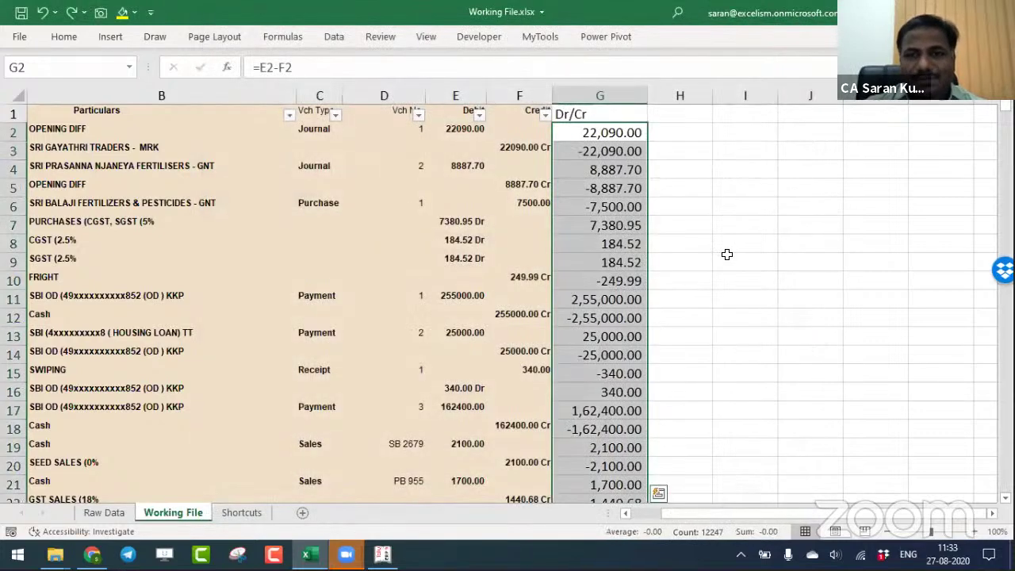
{"action": "key", "text": "ctrl+z"}
{"action": "key", "text": "ctrl+z"}
{"action": "key", "text": "ctrl+z"}
{"action": "key", "text": "ctrl+z"}
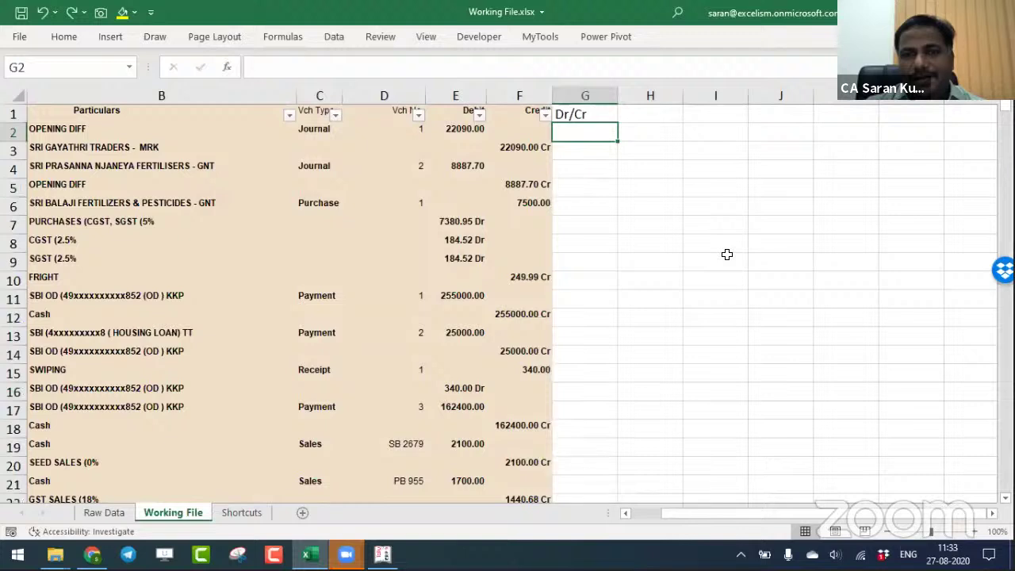
{"action": "key", "text": "Up"}
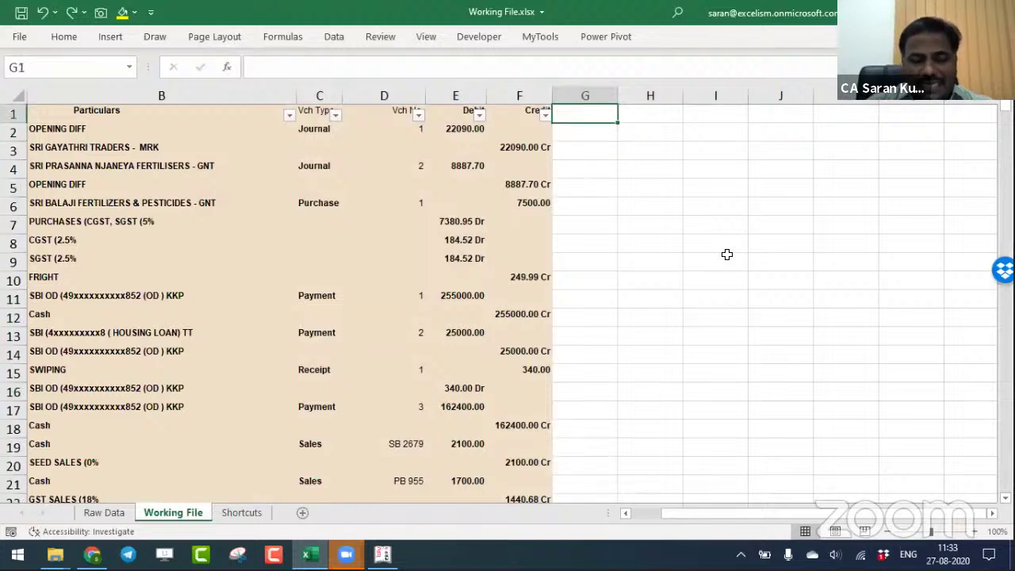
{"action": "type", "text": "Dr/Cr"}
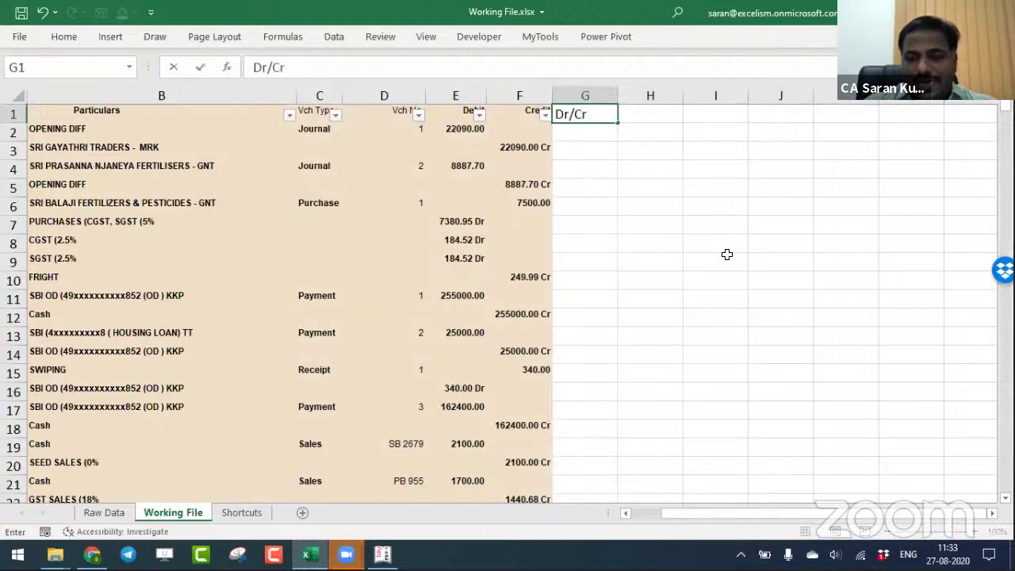
{"action": "key", "text": "Return"}
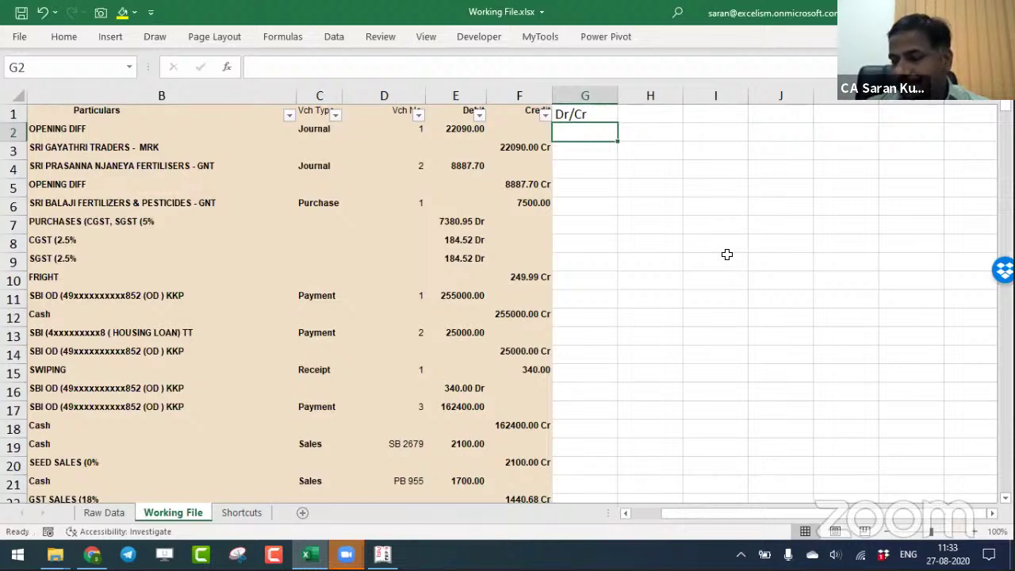
{"action": "type", "text": "="}
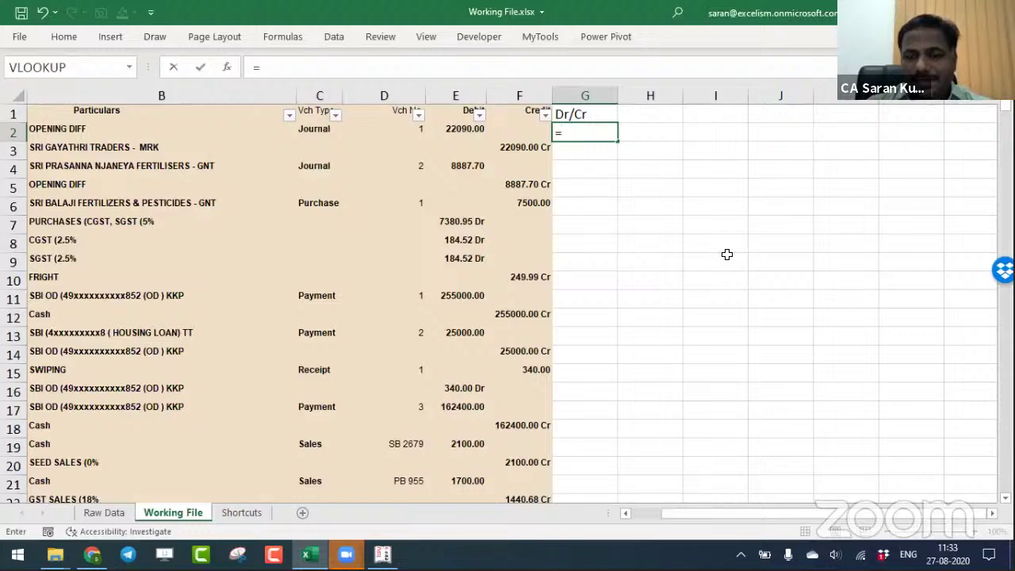
{"action": "key", "text": "Left"}
{"action": "key", "text": "Left"}
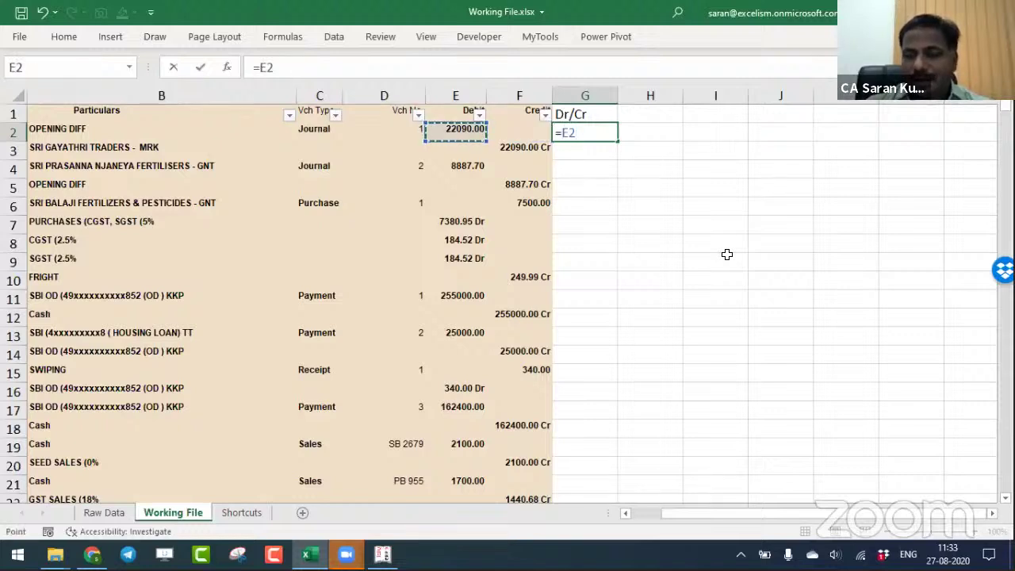
{"action": "type", "text": "-"}
{"action": "key", "text": "Left"}
{"action": "key", "text": "Return"}
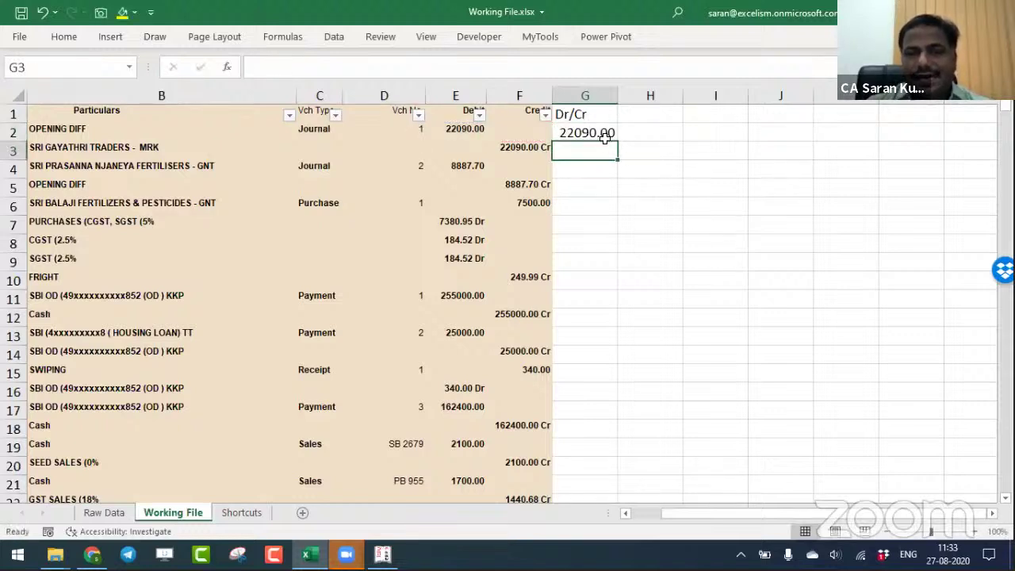
{"action": "left_click", "coordinate": [599, 133]}
{"action": "double_click", "coordinate": [617, 142]}
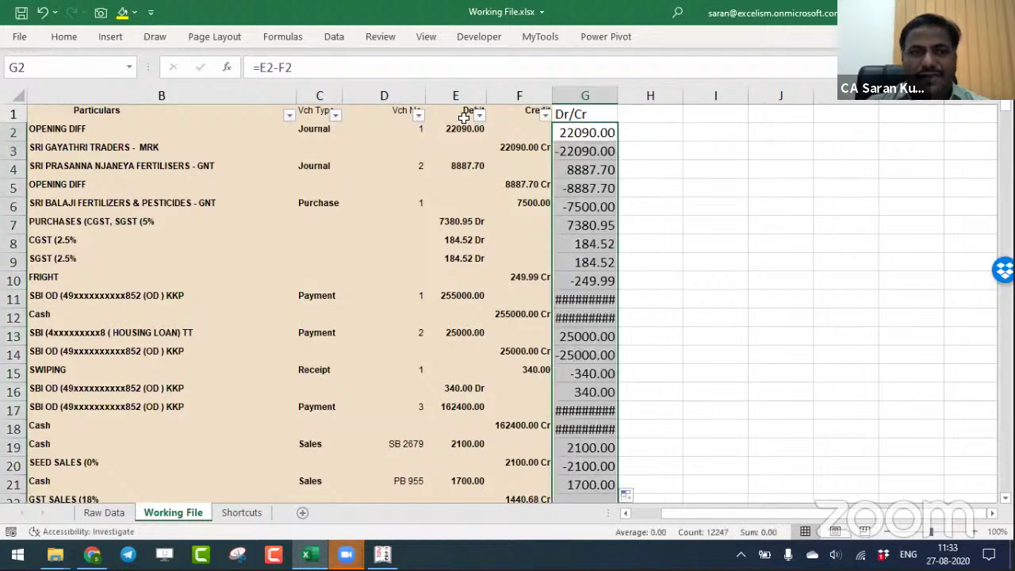
{"action": "left_click", "coordinate": [64, 37]}
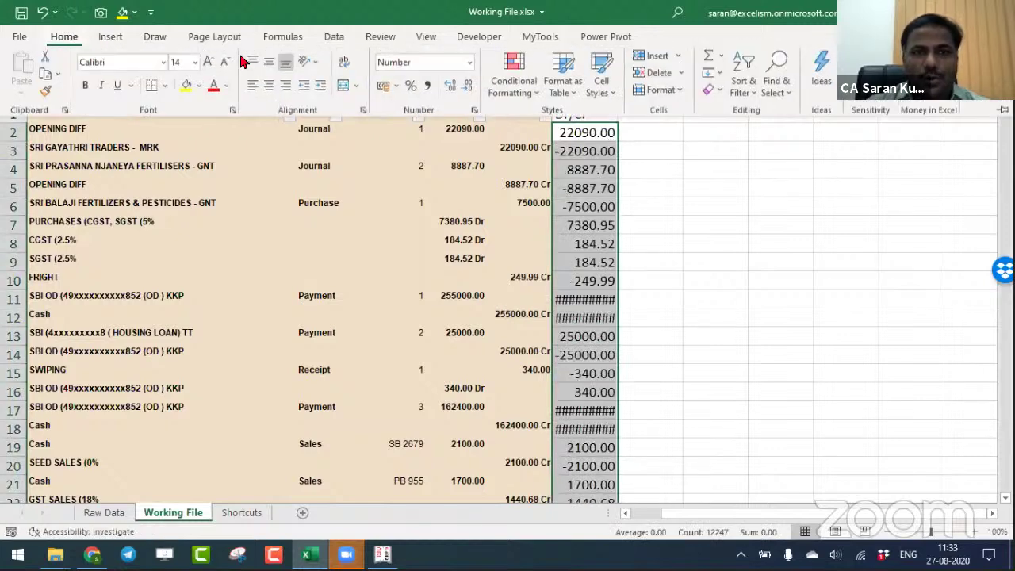
{"action": "left_click", "coordinate": [425, 88]}
{"action": "left_click", "coordinate": [467, 88]}
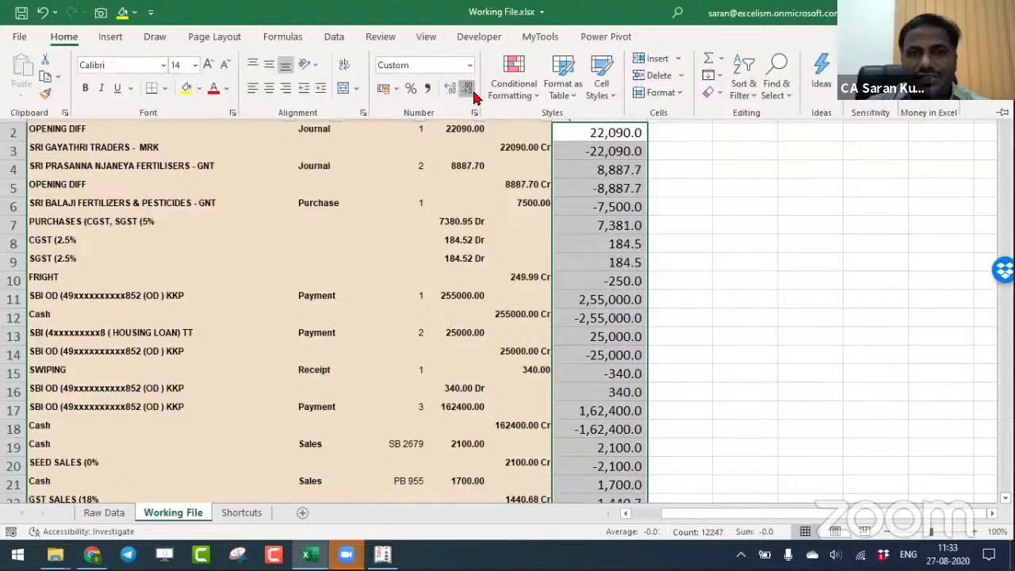
{"action": "left_click", "coordinate": [467, 88]}
{"action": "left_click", "coordinate": [565, 157]}
{"action": "left_click", "coordinate": [591, 135]}
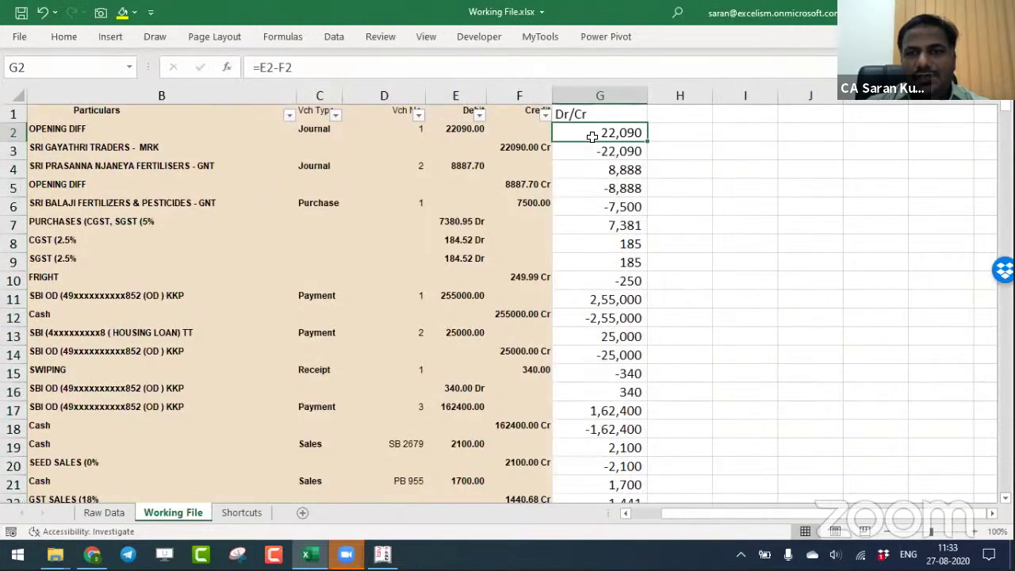
{"action": "double_click", "coordinate": [594, 135]}
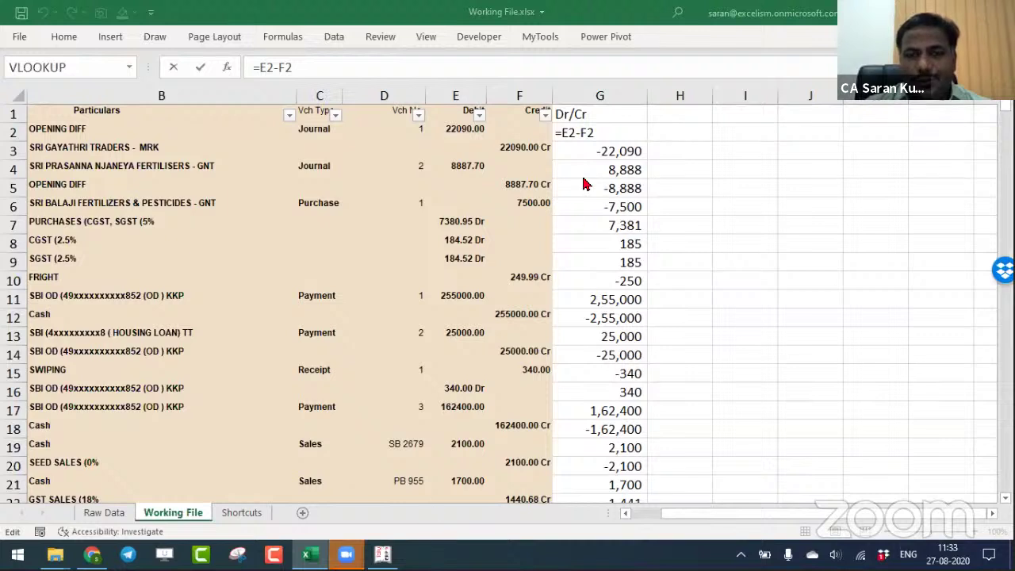
Recommit the G2 formula unchanged, then jump back to cell A1.
{"action": "left_click", "coordinate": [603, 131]}
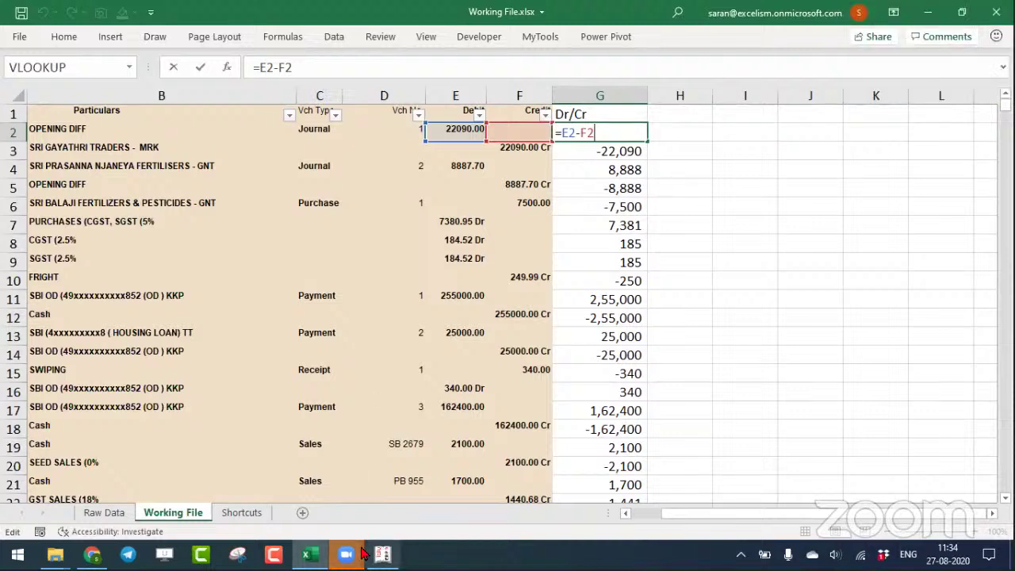
{"action": "left_click", "coordinate": [360, 553]}
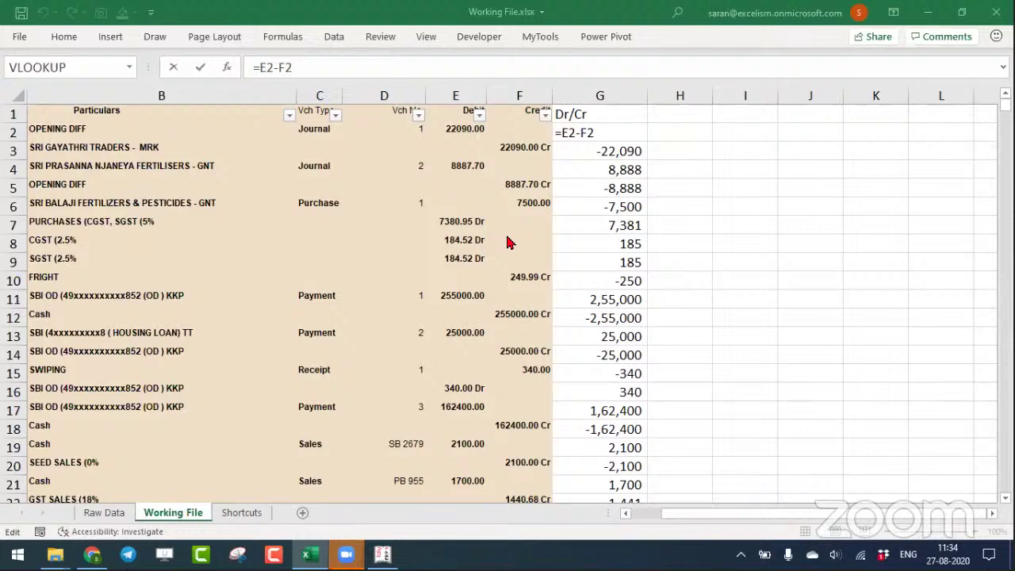
{"action": "key", "text": "F2"}
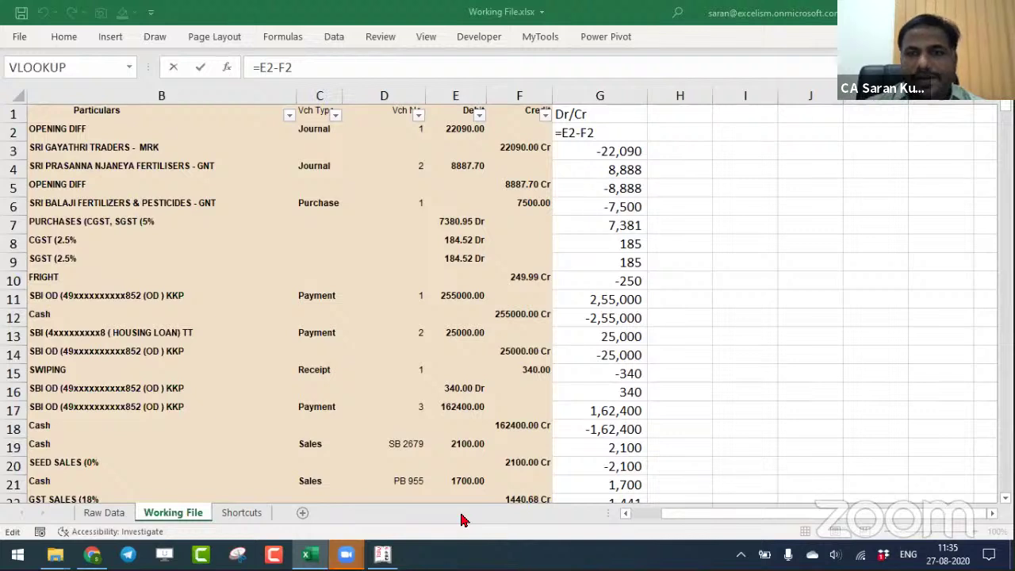
{"action": "key", "text": "Return"}
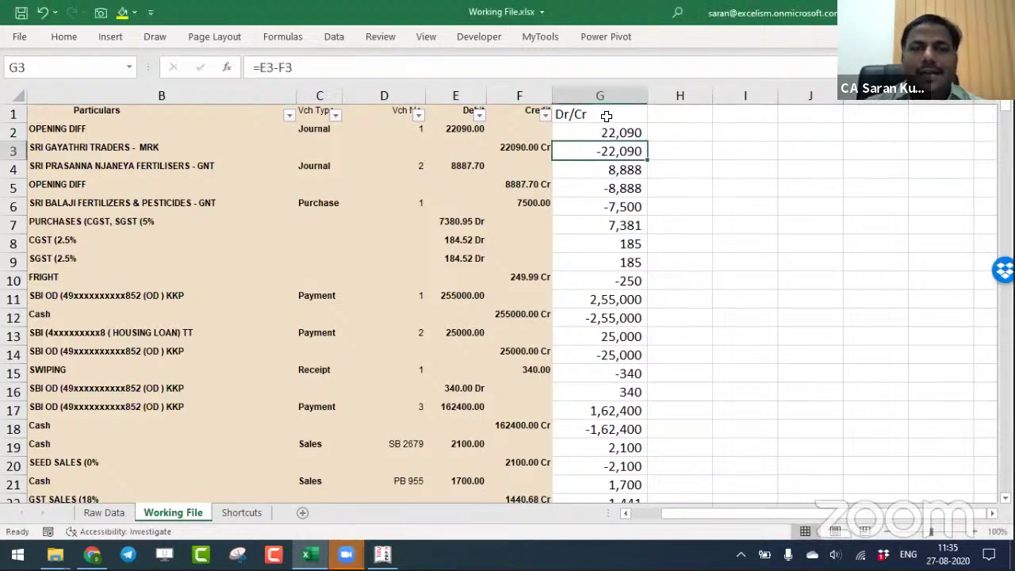
{"action": "left_click", "coordinate": [605, 115]}
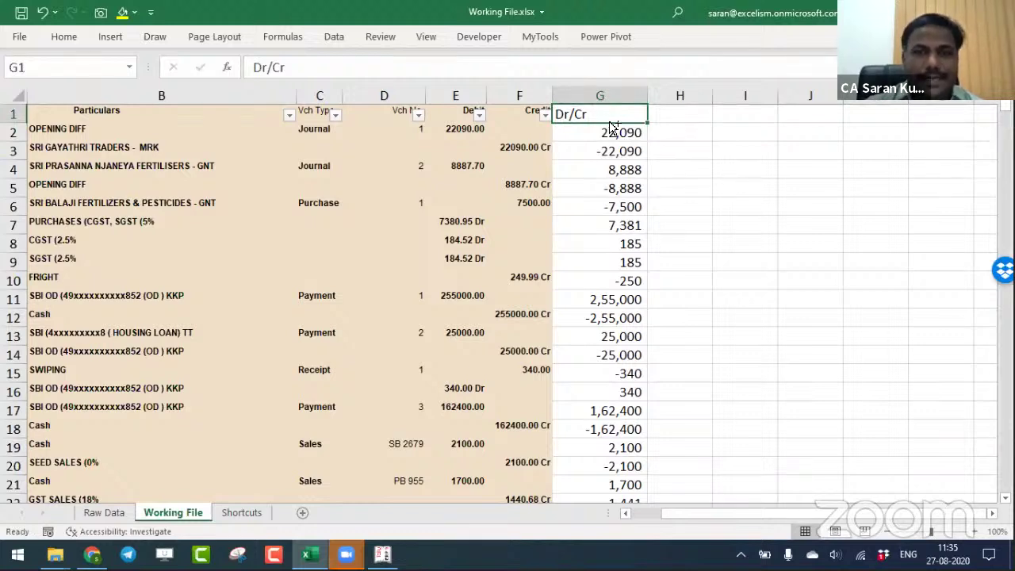
{"action": "key", "text": "ctrl+Home"}
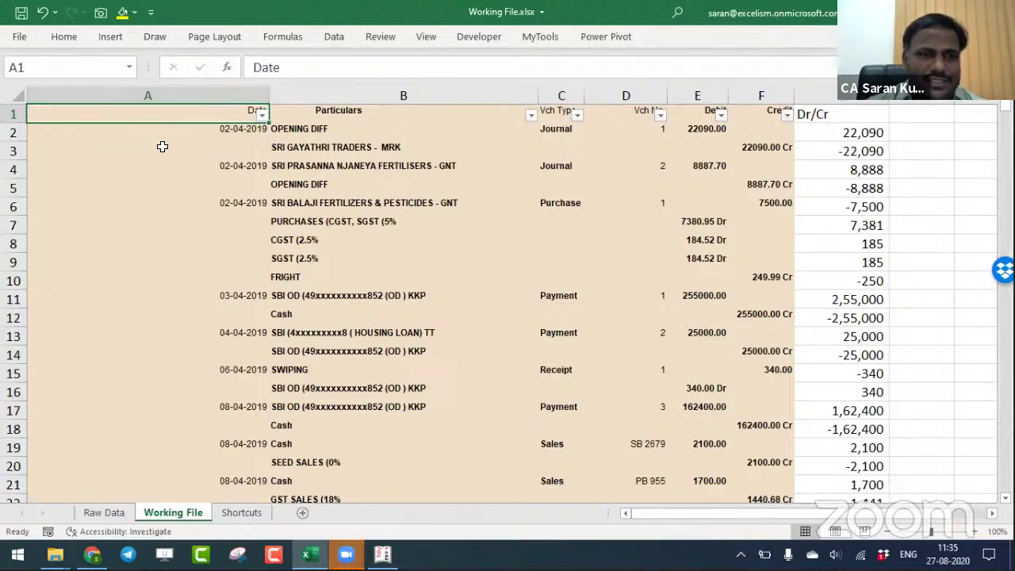
AutoFit the Date column, then insert a blank column before it as the new column A.
{"action": "double_click", "coordinate": [269, 101]}
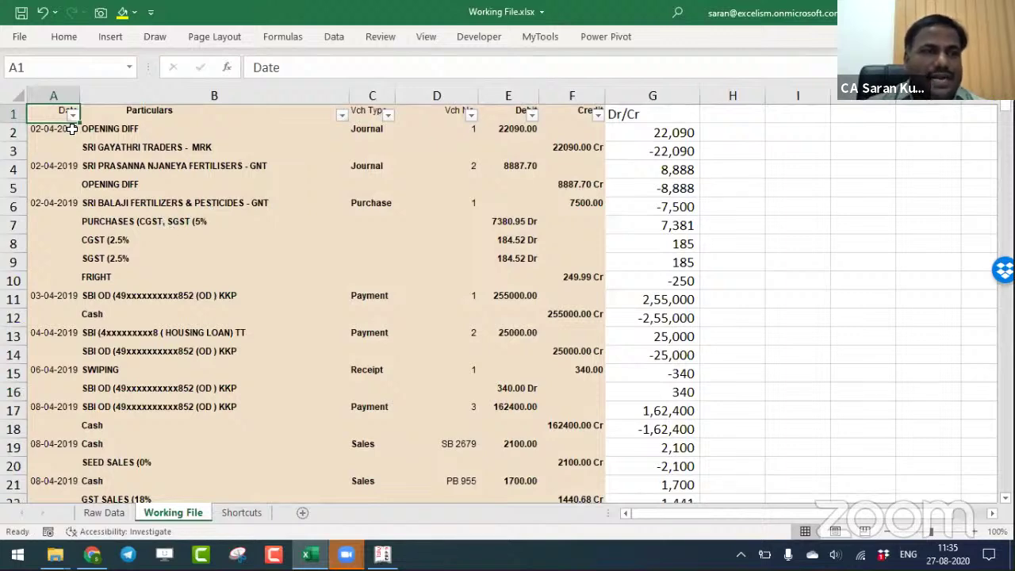
{"action": "left_click", "coordinate": [63, 93]}
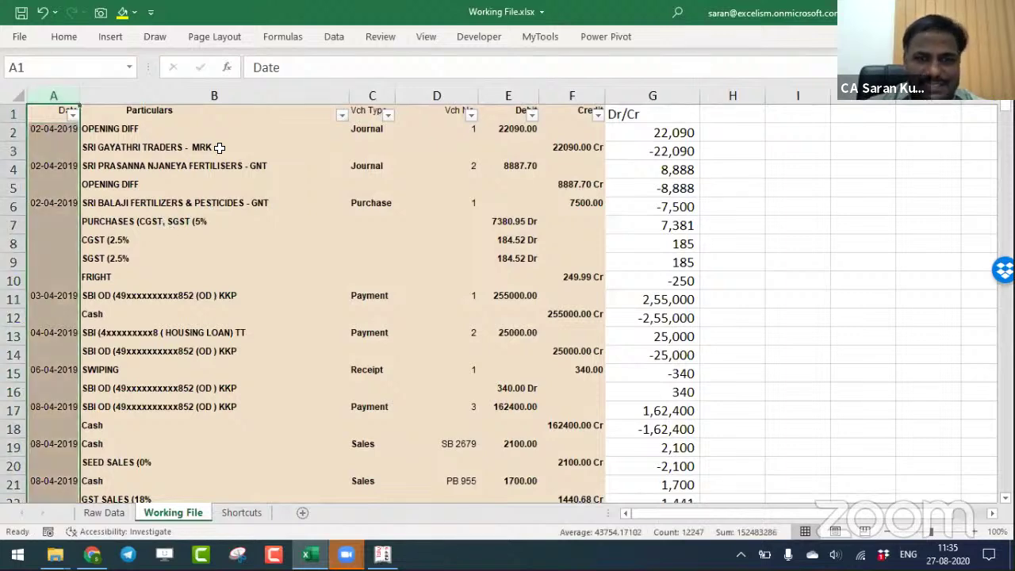
{"action": "key", "text": "ctrl+shift+equal"}
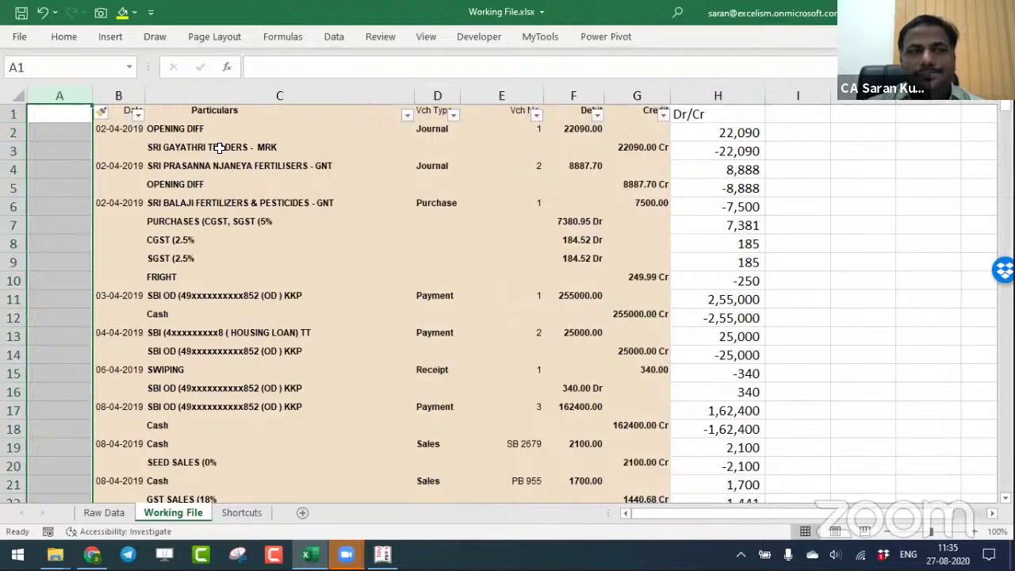
{"action": "key", "text": "ctrl+z"}
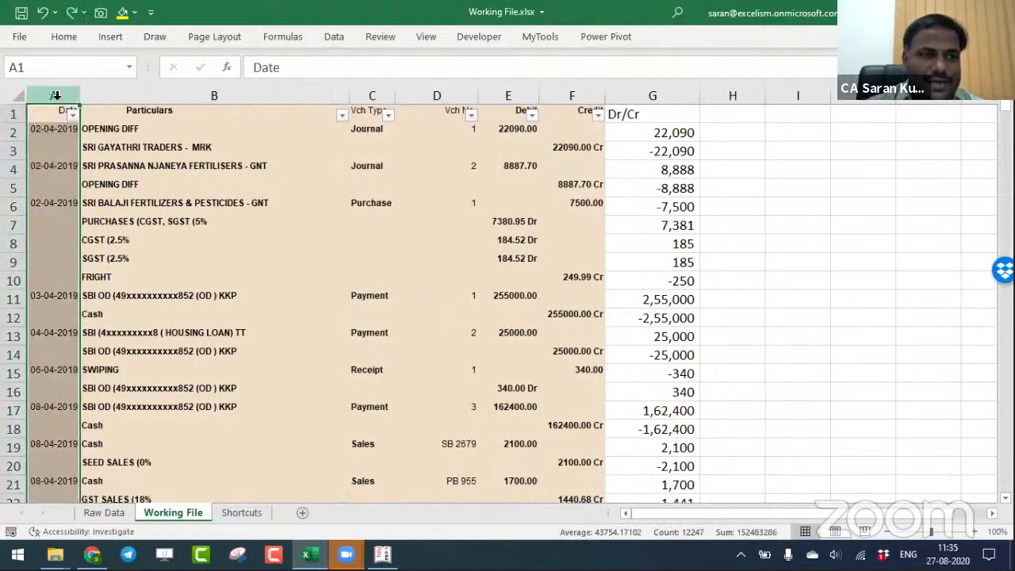
{"action": "right_click", "coordinate": [55, 95]}
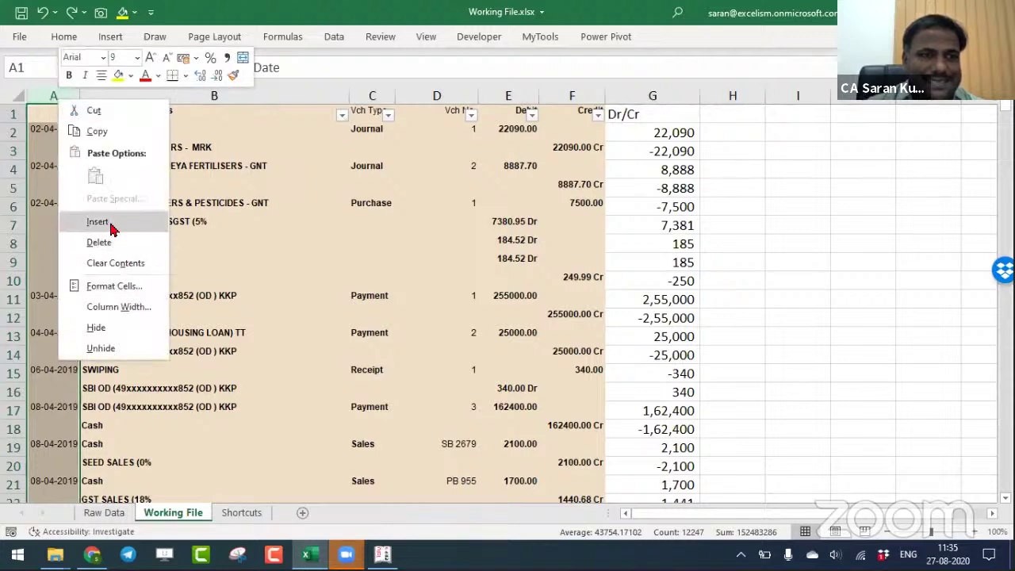
{"action": "left_click", "coordinate": [97, 222]}
{"action": "left_click", "coordinate": [58, 113]}
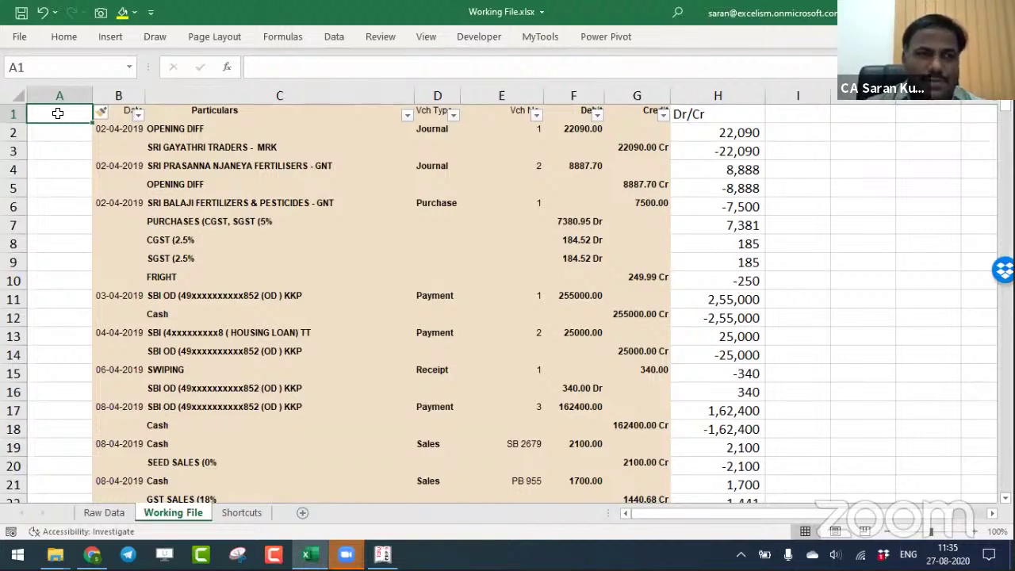
Undo a whole-column yellow fill and find the last used data row, 12247.
{"action": "left_click", "coordinate": [57, 89]}
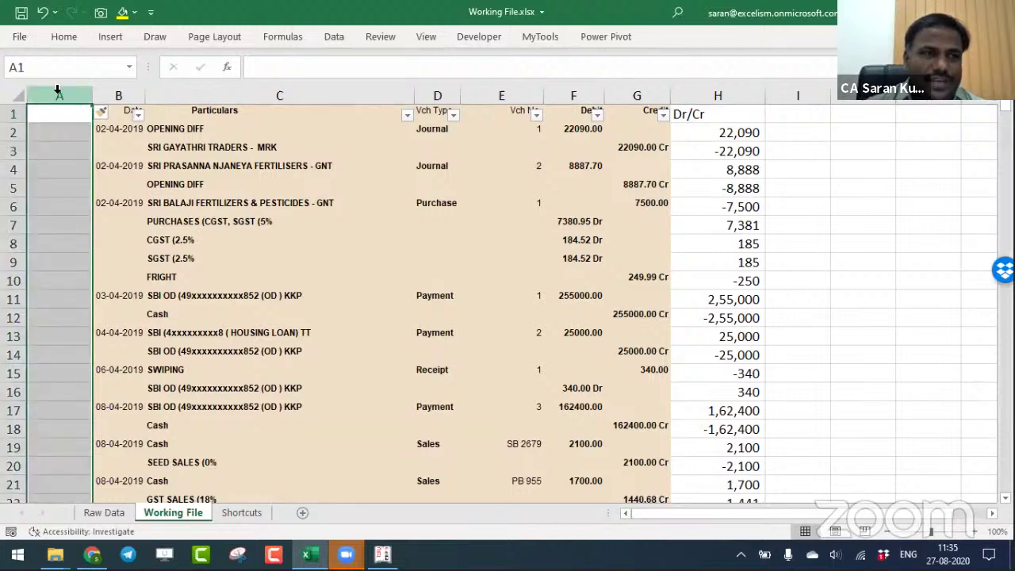
{"action": "left_click", "coordinate": [122, 12]}
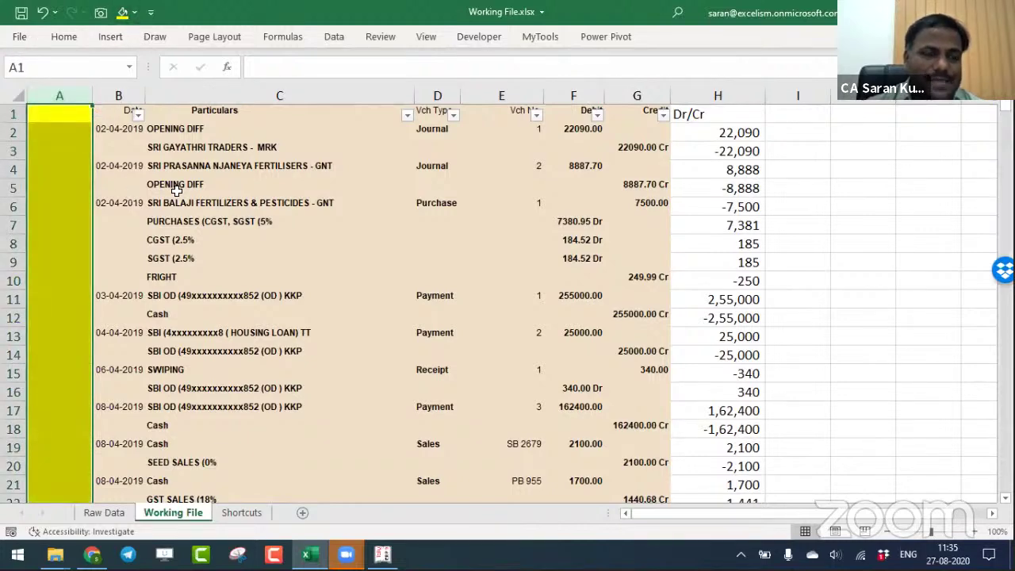
{"action": "key", "text": "ctrl+z"}
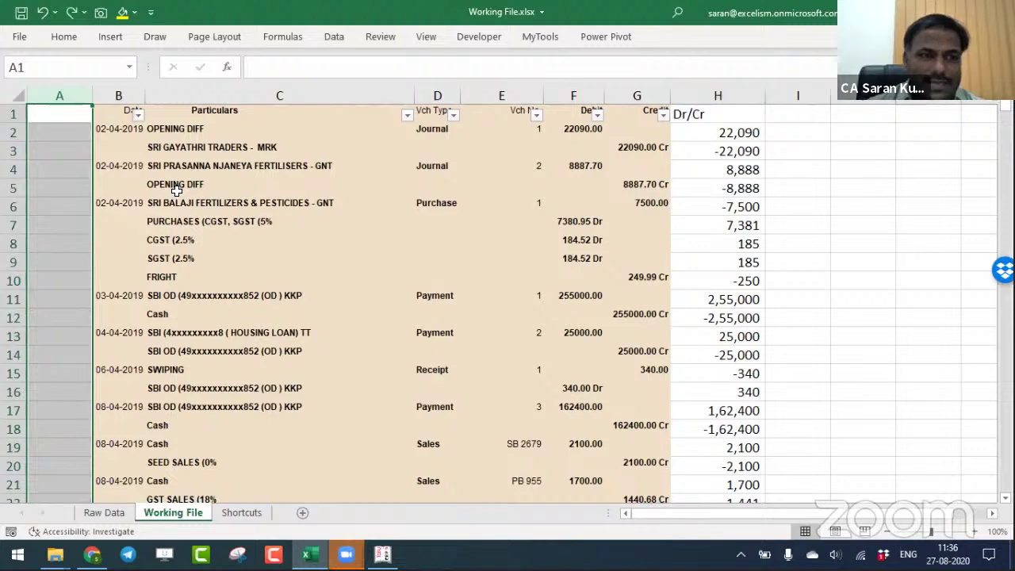
{"action": "key", "text": "Down"}
{"action": "key", "text": "Down"}
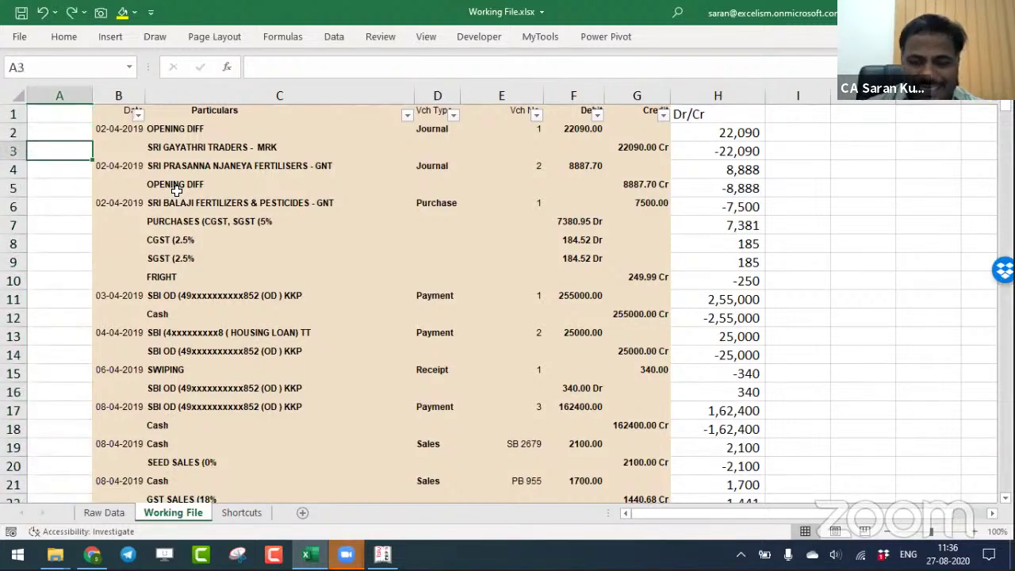
{"action": "key", "text": "ctrl+End"}
{"action": "key", "text": "Home"}
{"action": "key", "text": "ctrl+Home"}
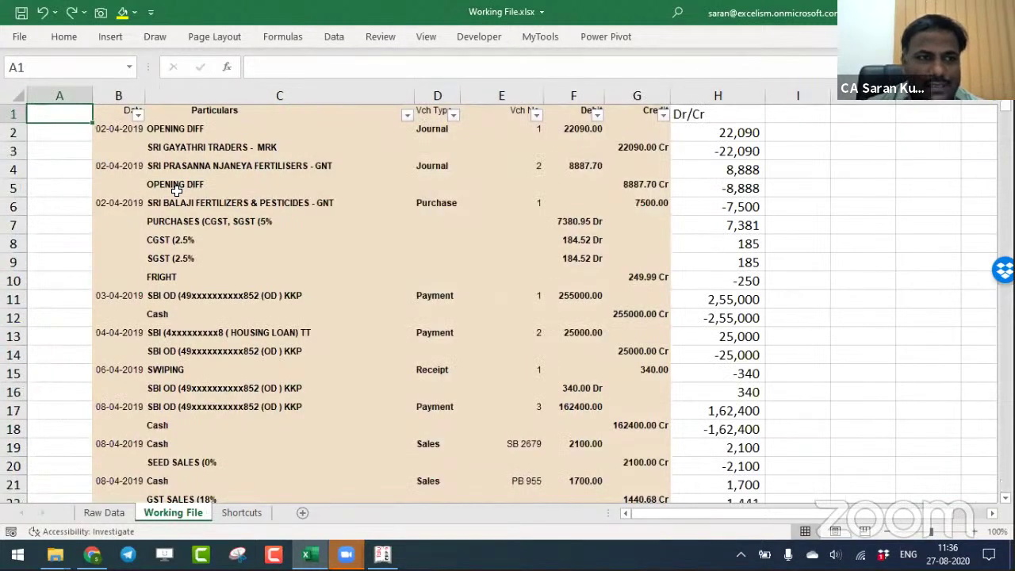
{"action": "key", "text": "ctrl+Down"}
{"action": "key", "text": "Right"}
{"action": "key", "text": "ctrl+Up"}
{"action": "key", "text": "ctrl+Home"}
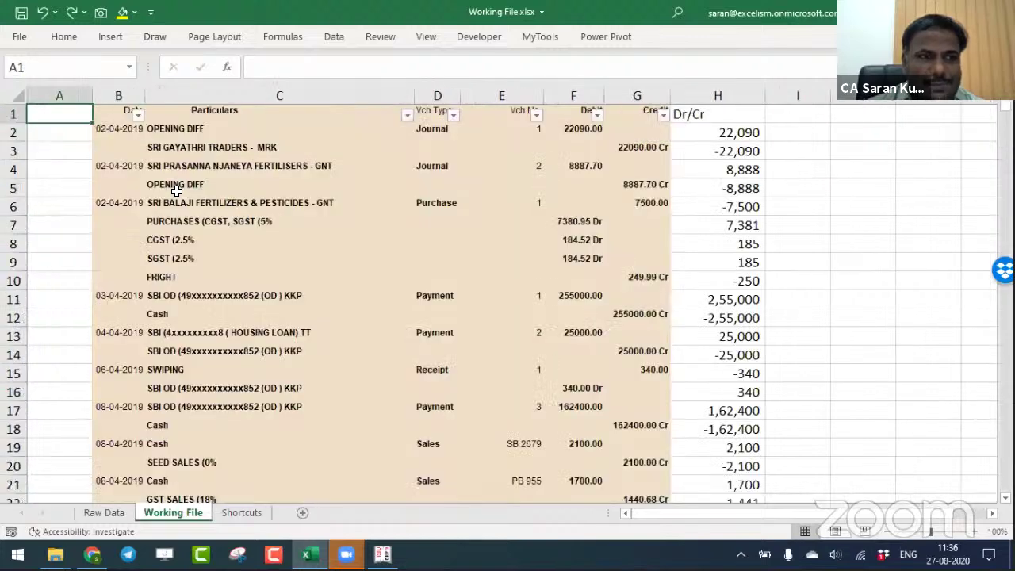
Fill column A from row 12247 up to the top with yellow.
{"action": "key", "text": "Down"}
{"action": "key", "text": "Right"}
{"action": "key", "text": "Right"}
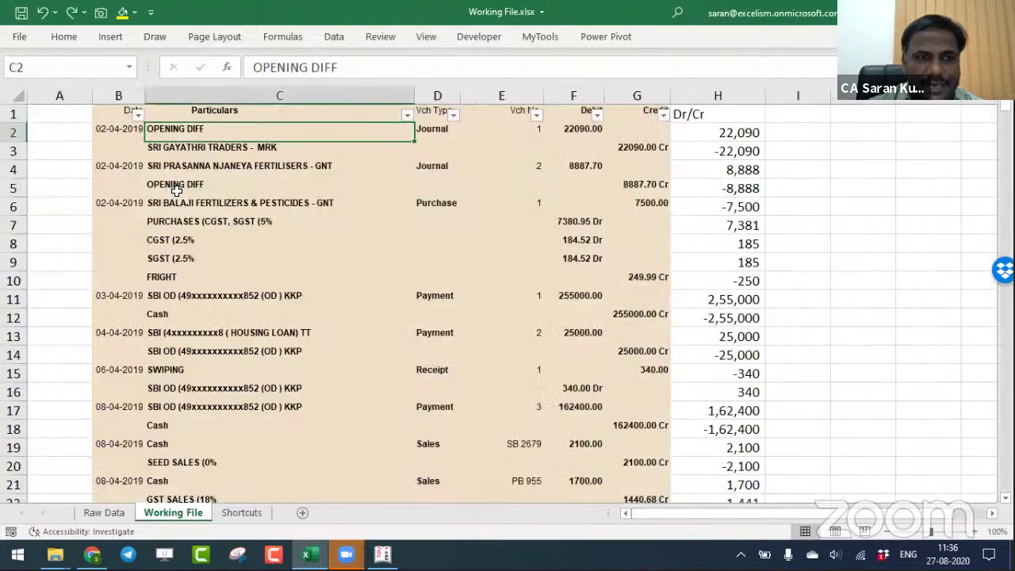
{"action": "key", "text": "ctrl+Down"}
{"action": "key", "text": "Home"}
{"action": "key", "text": "ctrl+shift+Up"}
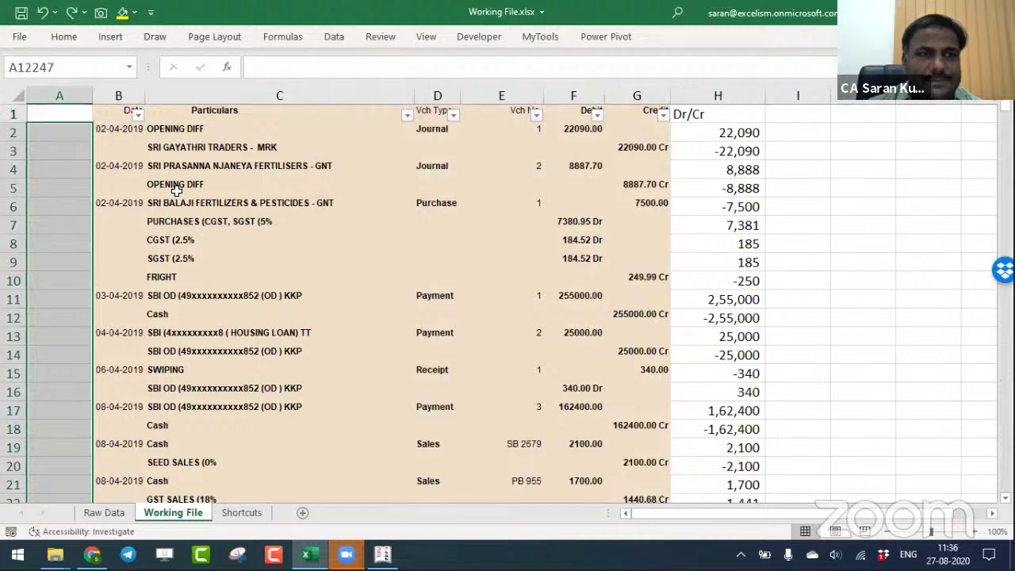
{"action": "left_click", "coordinate": [122, 12]}
{"action": "left_click", "coordinate": [91, 113]}
Highlight the first three vouchers' rows (2–3, 4–5, 6–10) alongside their matching column A cells.
{"action": "key", "text": "ctrl+Home"}
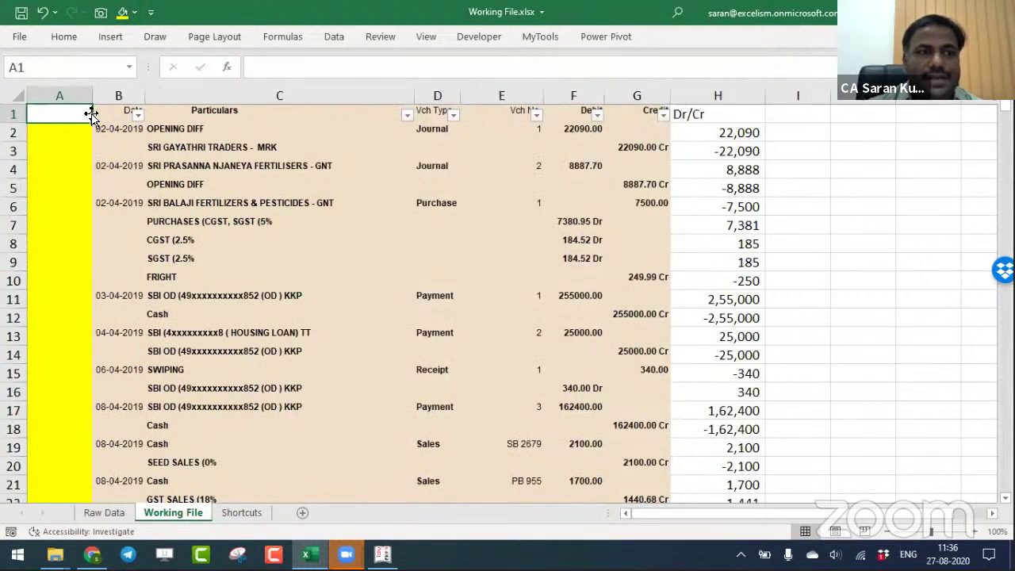
{"action": "key", "text": "Down"}
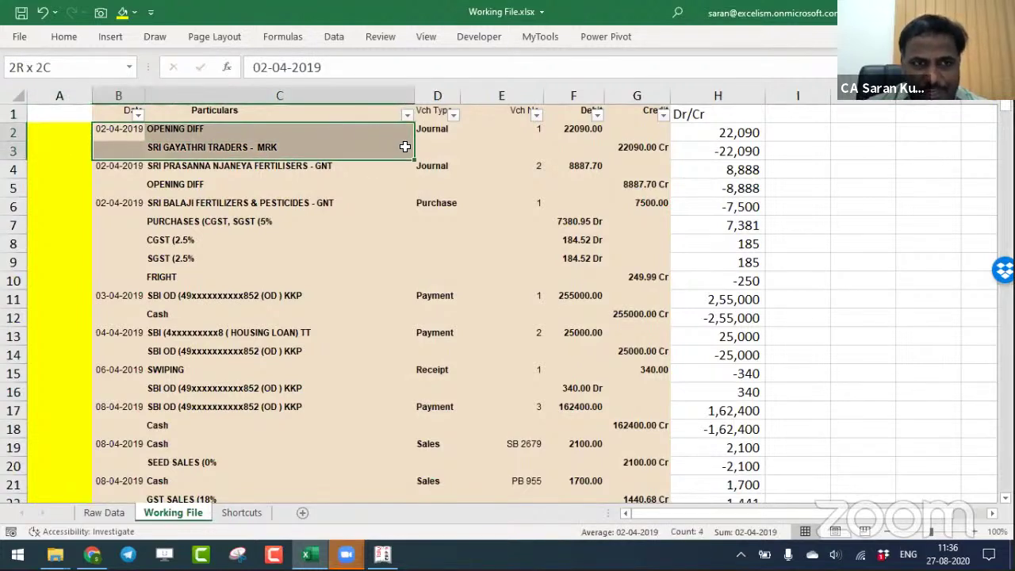
{"action": "left_click_drag", "start_coordinate": [126, 133], "coordinate": [664, 146]}
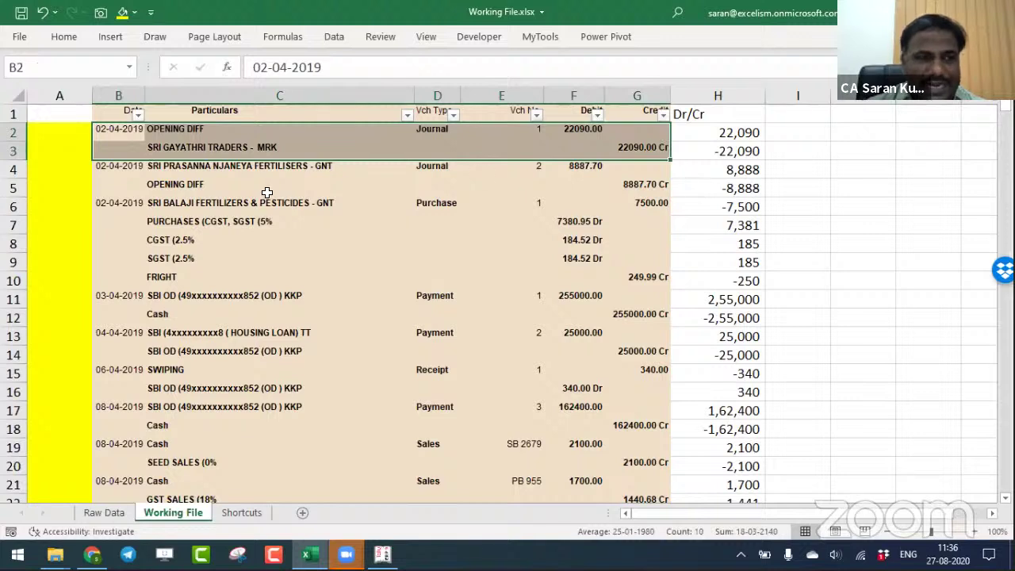
{"action": "left_click_drag", "start_coordinate": [68, 132], "coordinate": [69, 154]}
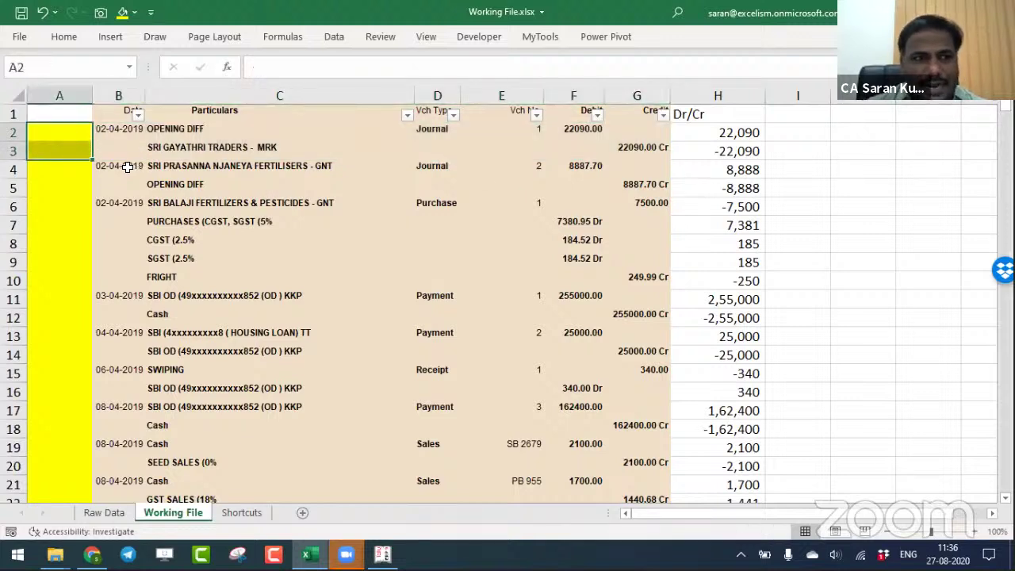
{"action": "mouse_move", "coordinate": [135, 165]}
{"action": "left_mouse_down"}
{"action": "mouse_move", "coordinate": [216, 182]}
{"action": "mouse_move", "coordinate": [664, 184]}
{"action": "left_mouse_up"}
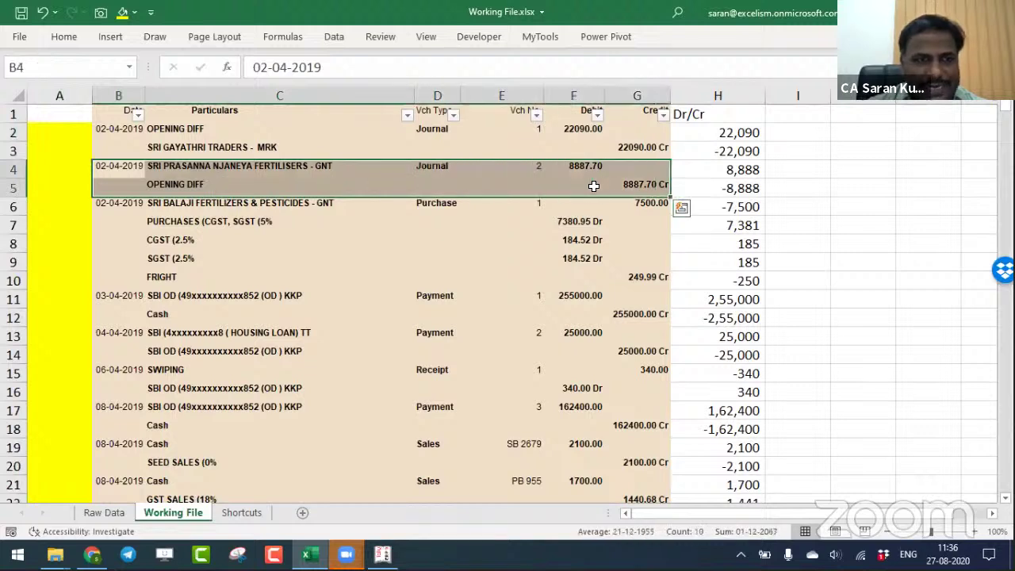
{"action": "left_click_drag", "start_coordinate": [62, 170], "coordinate": [63, 186]}
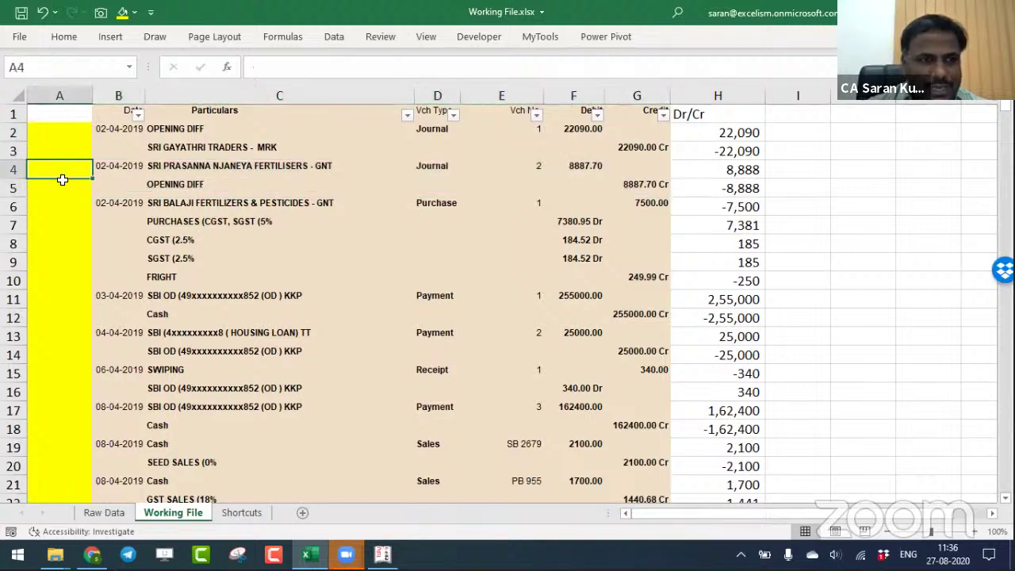
{"action": "left_click", "coordinate": [123, 206]}
{"action": "mouse_move", "coordinate": [123, 206]}
{"action": "left_mouse_down"}
{"action": "mouse_move", "coordinate": [670, 269]}
{"action": "mouse_move", "coordinate": [670, 280]}
{"action": "left_mouse_up"}
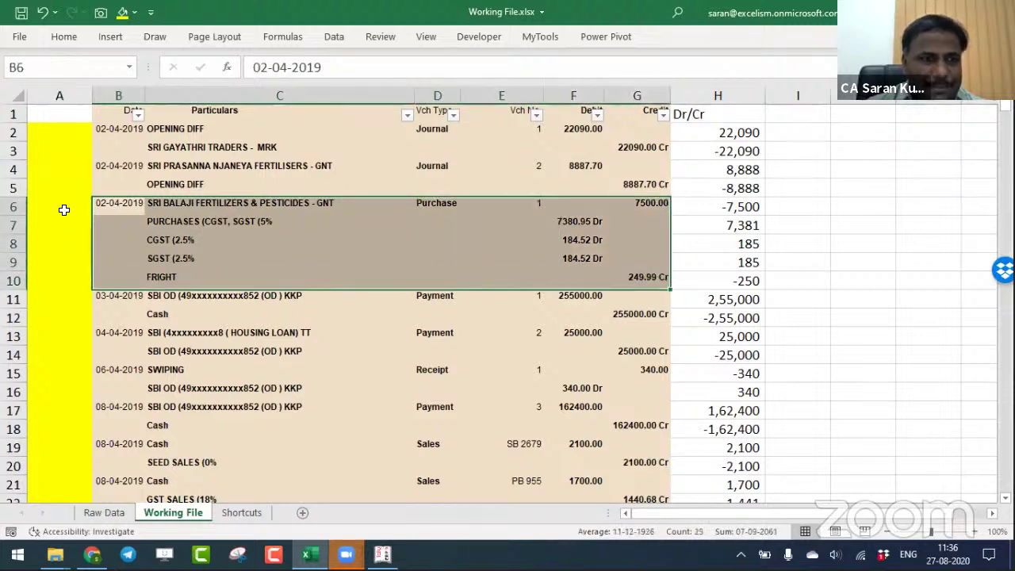
{"action": "left_click_drag", "start_coordinate": [64, 207], "coordinate": [69, 395]}
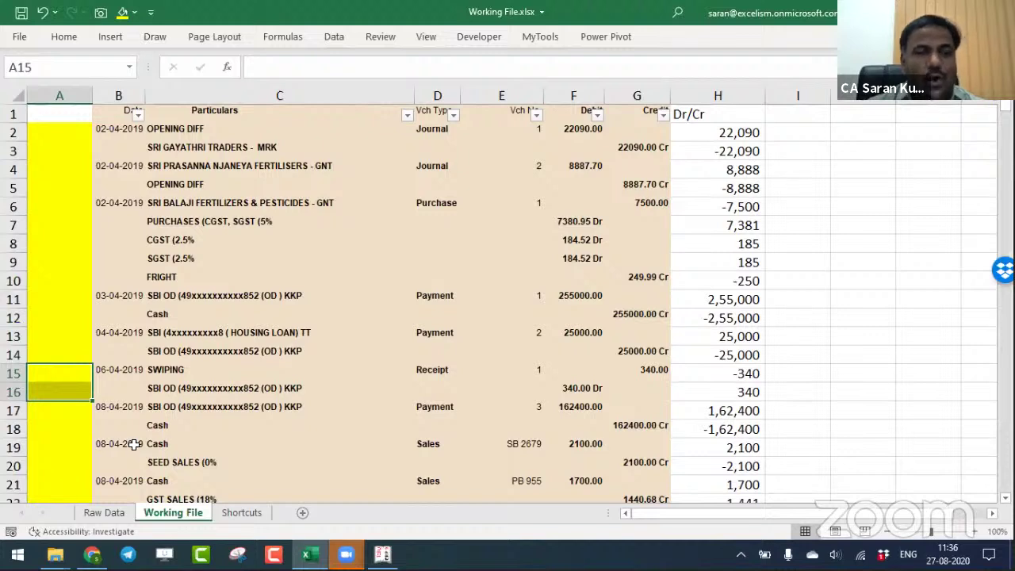
{"action": "key", "text": "ctrl+Home"}
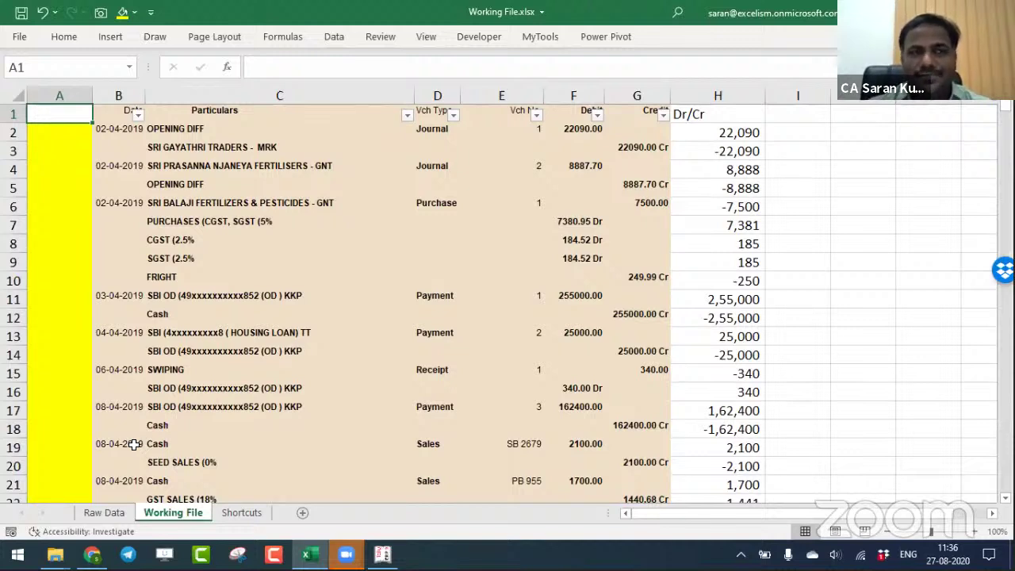
Zoom the sheet in and begin typing =if in cell A2.
{"action": "key", "text": "Down"}
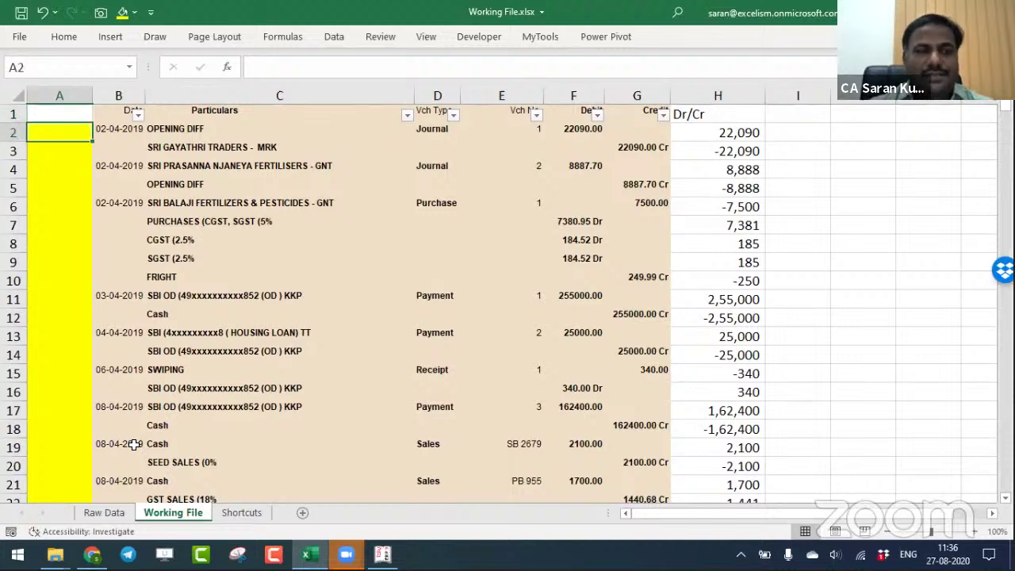
{"action": "key", "text": "Up"}
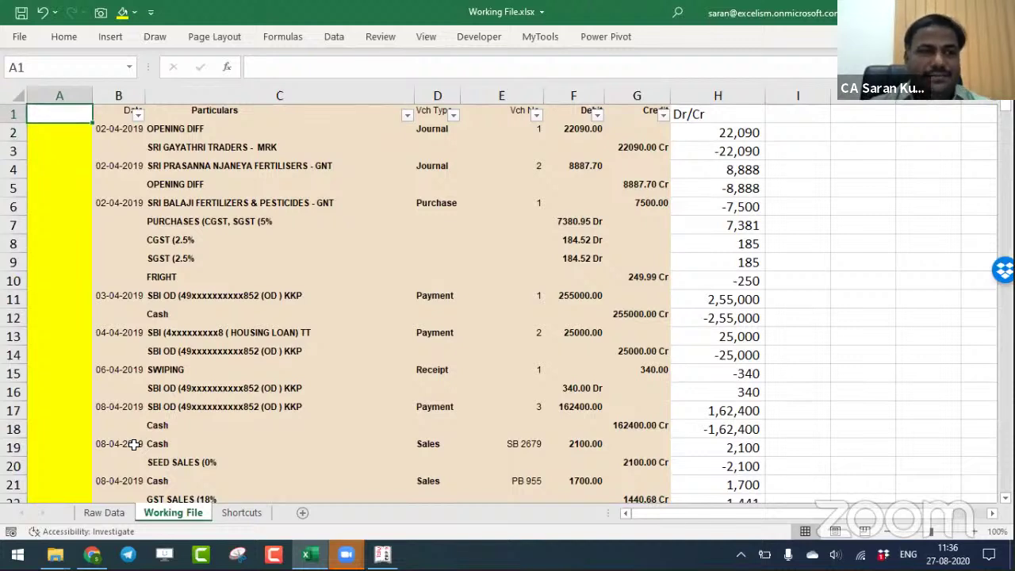
{"action": "key", "text": "Down"}
{"action": "type", "text": "="}
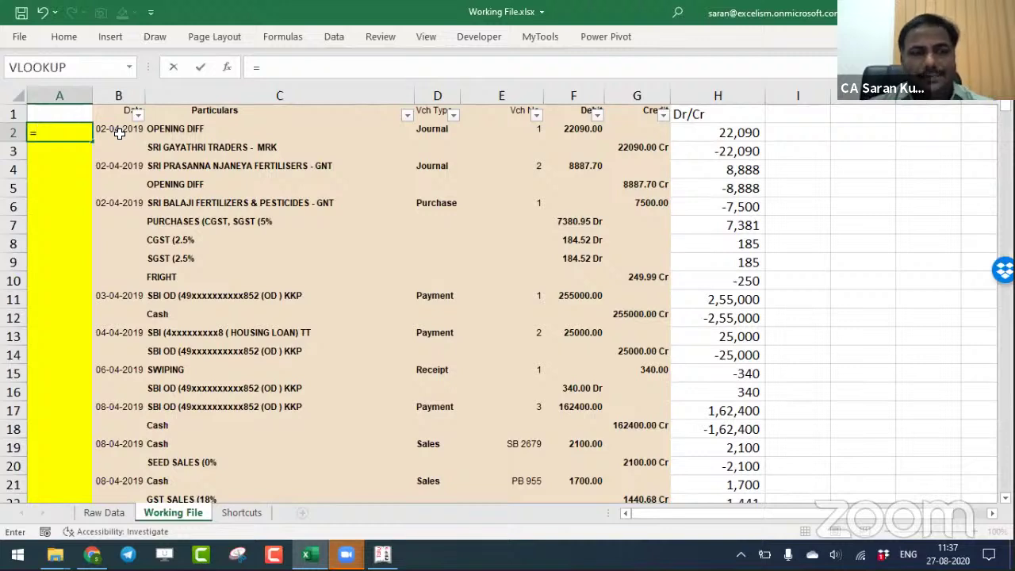
{"action": "key", "text": "Escape"}
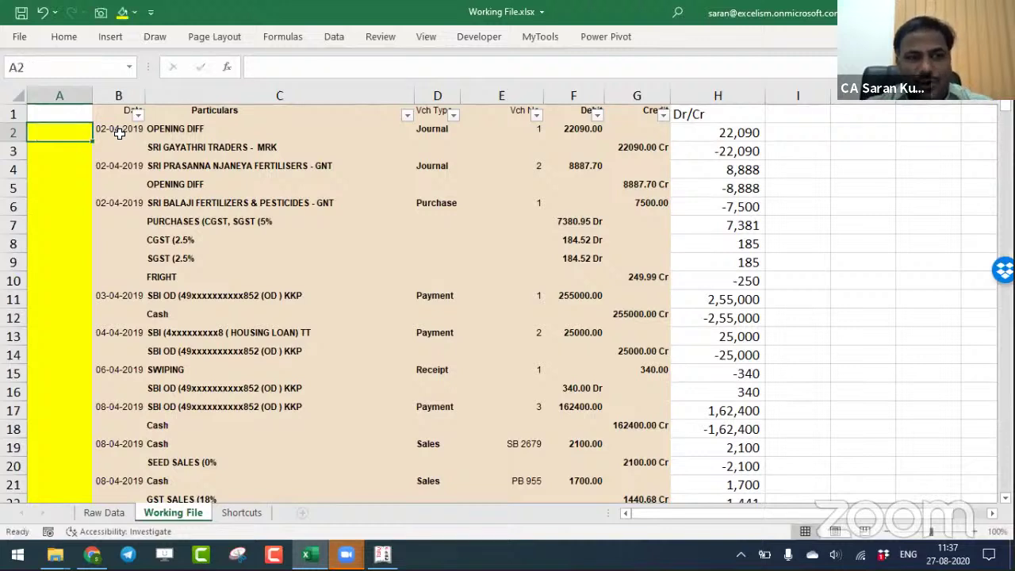
{"action": "left_click", "coordinate": [977, 531]}
{"action": "left_click", "coordinate": [977, 531]}
{"action": "left_click", "coordinate": [977, 532]}
{"action": "left_click", "coordinate": [977, 531]}
{"action": "left_click", "coordinate": [977, 531]}
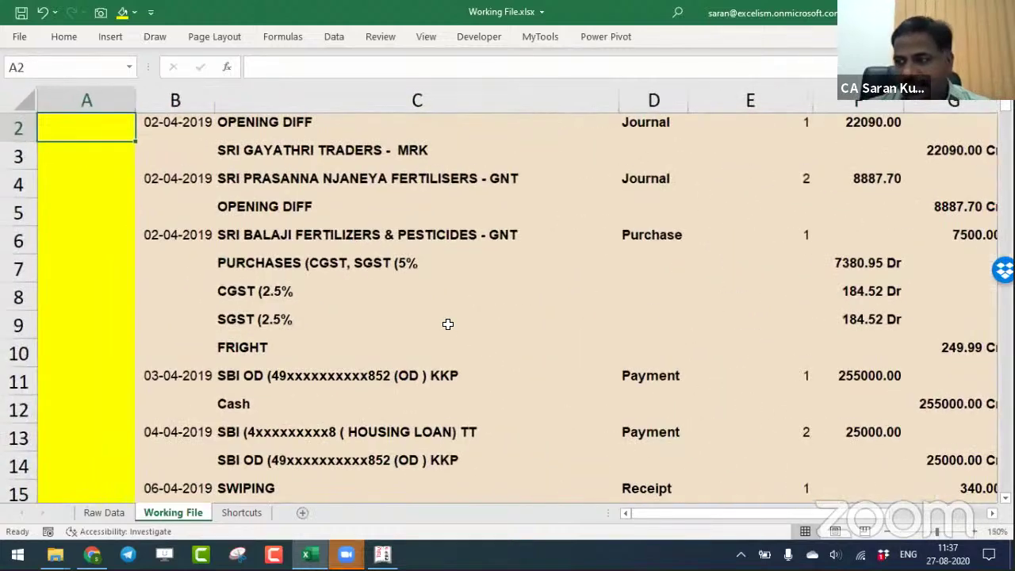
{"action": "key", "text": "ctrl+Home"}
{"action": "key", "text": "Down"}
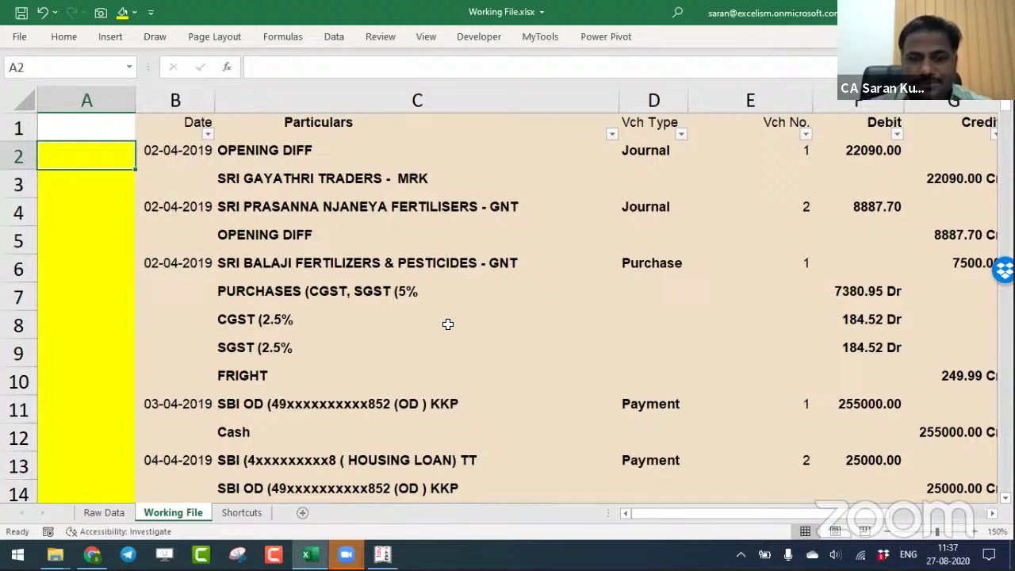
{"action": "type", "text": "="}
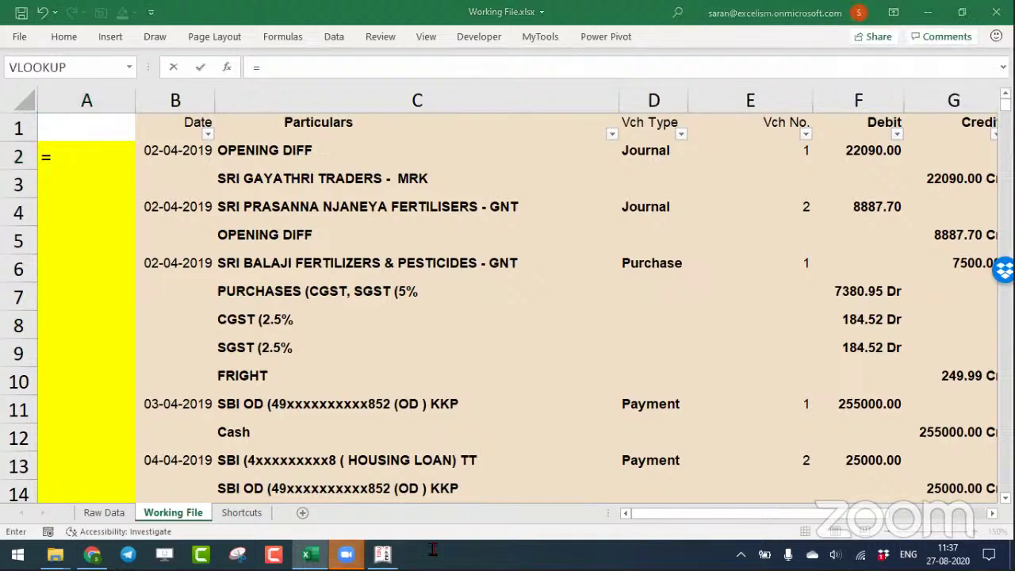
{"action": "type", "text": "if"}
Enter =IF(B2="",A1,A1+1) in A2, clicking B2 and A1 for the references.
{"action": "key", "text": "Tab"}
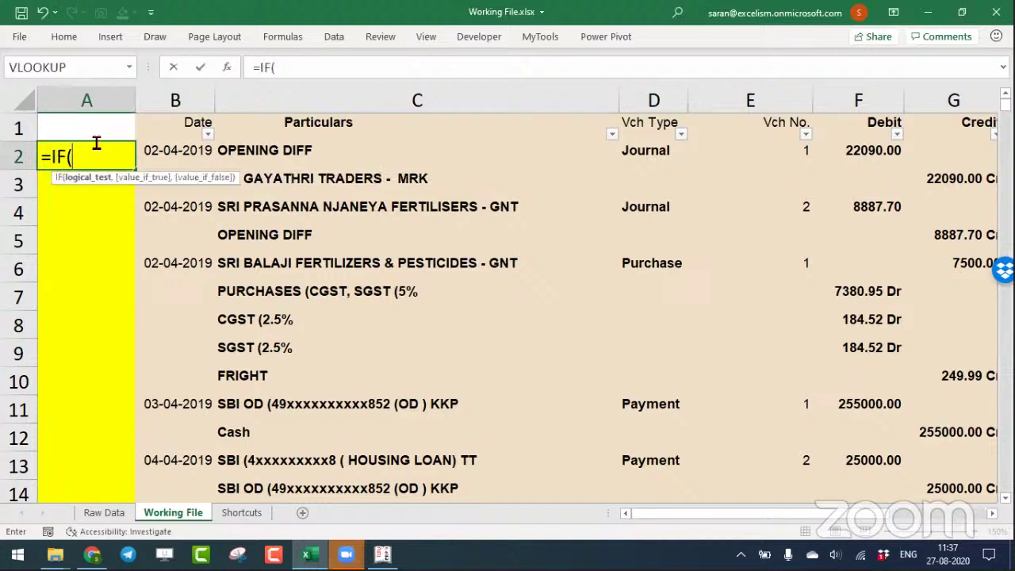
{"action": "left_click", "coordinate": [186, 148]}
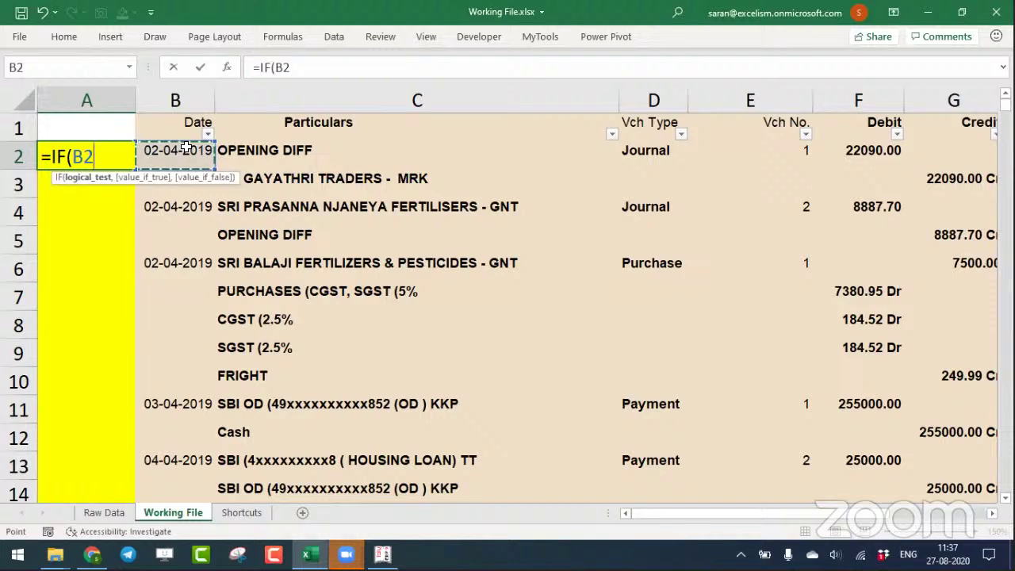
{"action": "type", "text": "=\"\","}
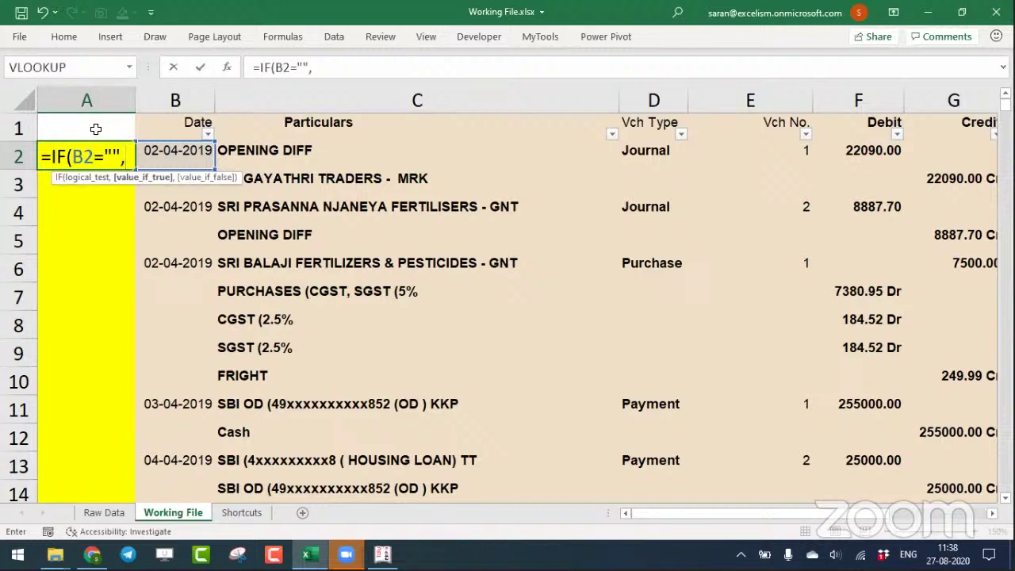
{"action": "left_click", "coordinate": [95, 129]}
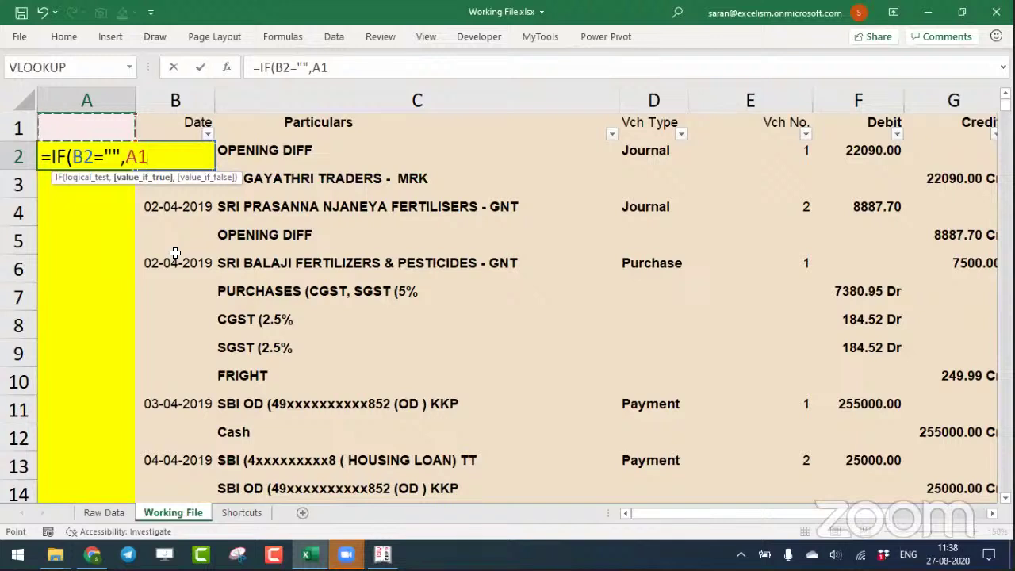
{"action": "double_click", "coordinate": [117, 156]}
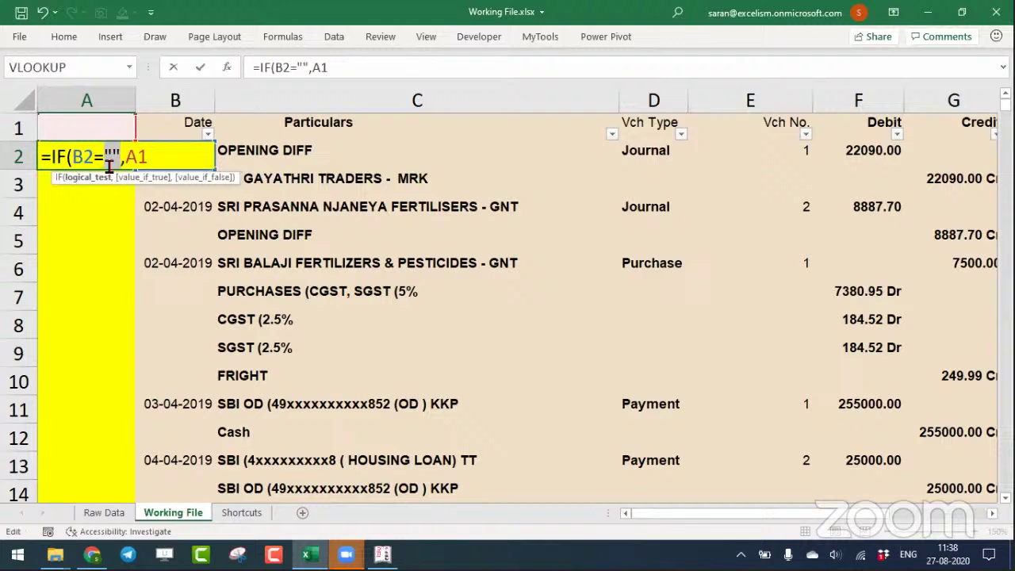
{"action": "left_click", "coordinate": [166, 157]}
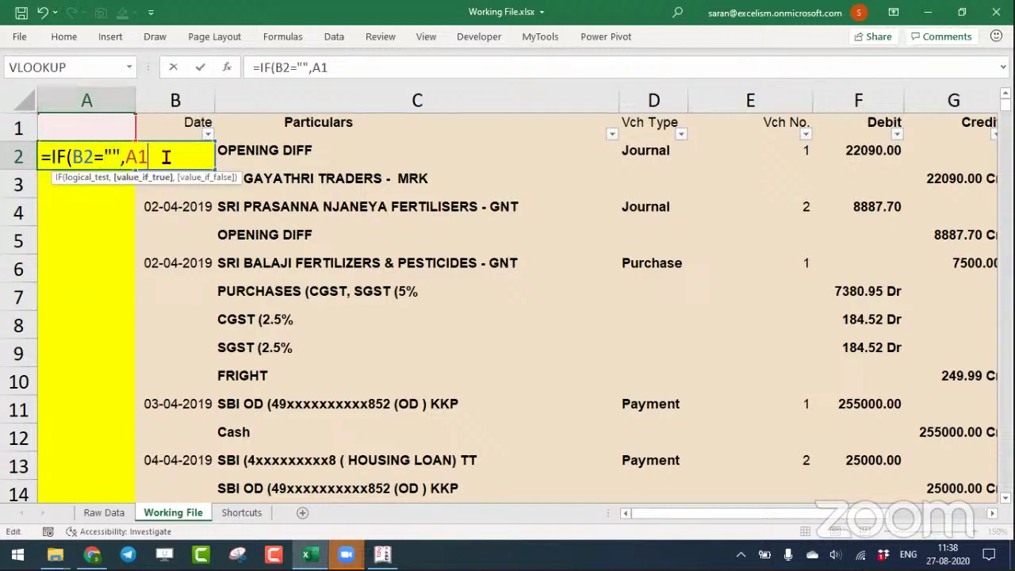
{"action": "type", "text": ","}
{"action": "left_click", "coordinate": [81, 126]}
{"action": "type", "text": "+1)"}
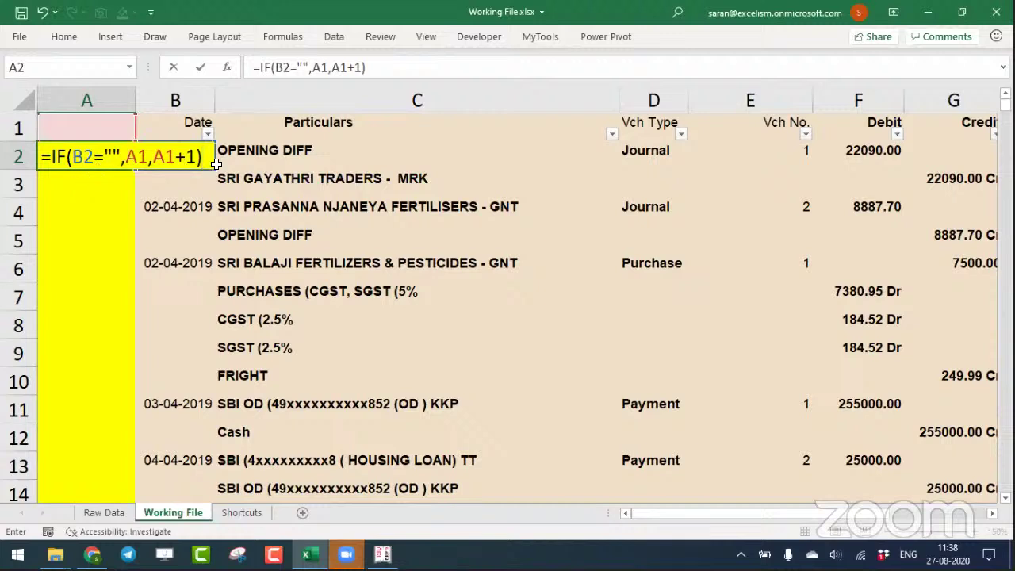
Review the A2 formula's condition, value-if-true and value-if-false parts.
{"action": "left_click", "coordinate": [95, 156]}
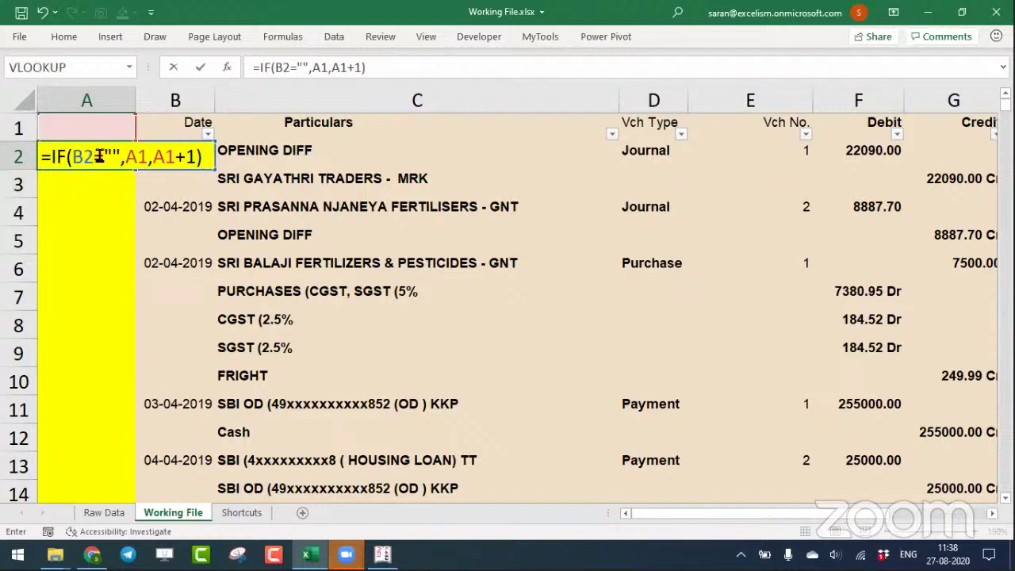
{"action": "left_click", "coordinate": [136, 157]}
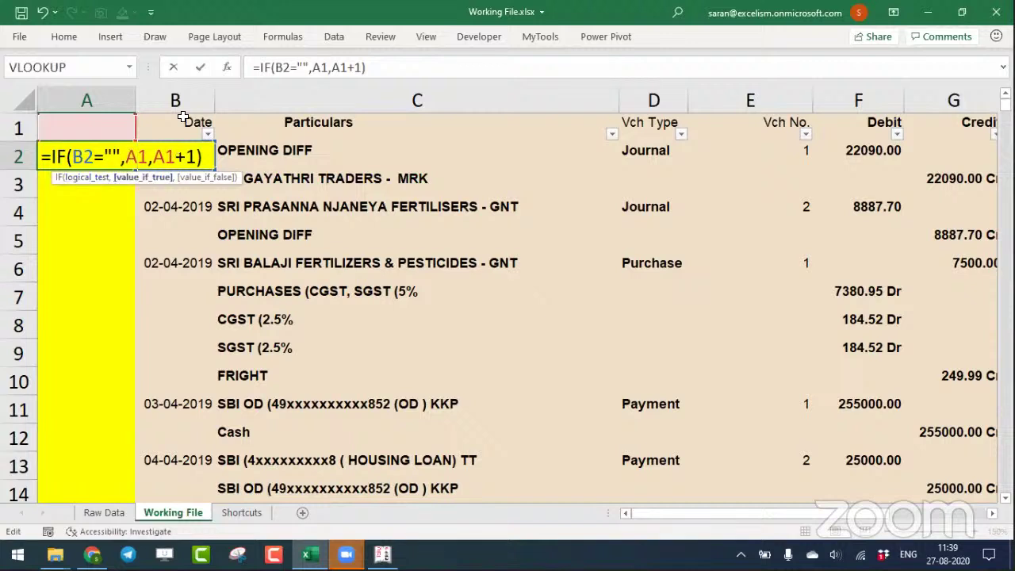
{"action": "left_click", "coordinate": [173, 156]}
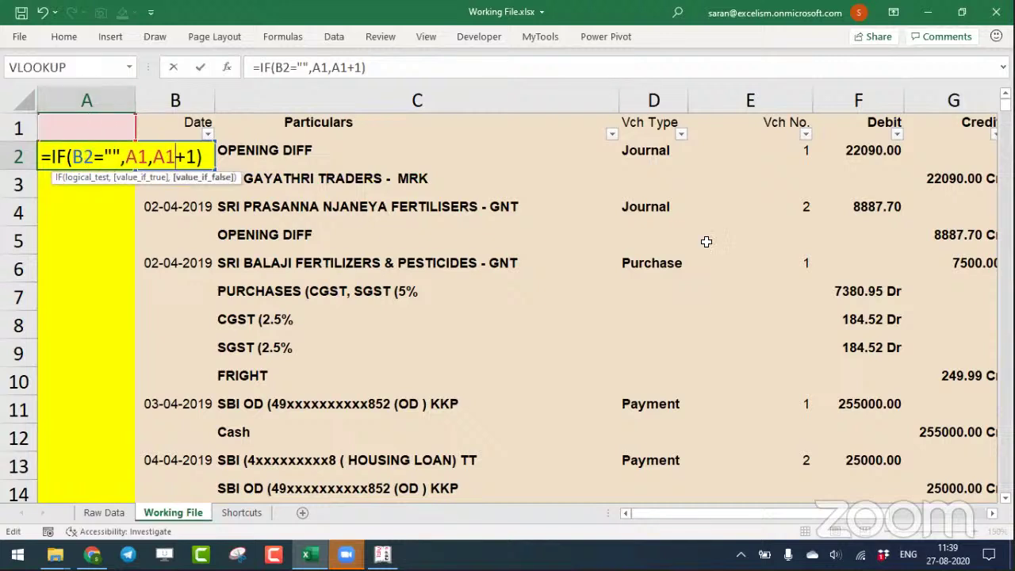
Commit the A2 count formula and copy it into A3 and A4, checking the B3 and B4 dates.
{"action": "key", "text": "Return"}
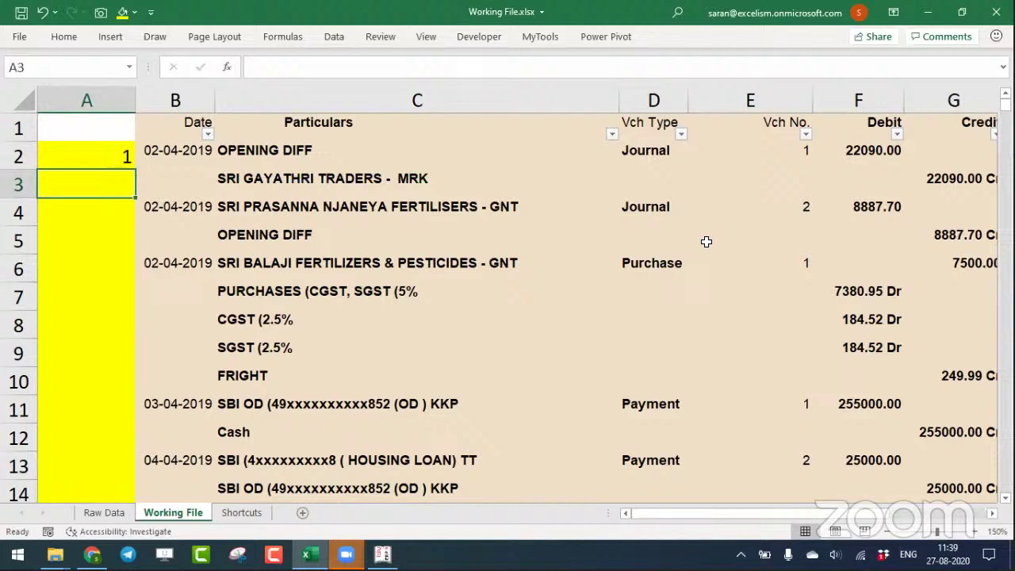
{"action": "left_click", "coordinate": [108, 150]}
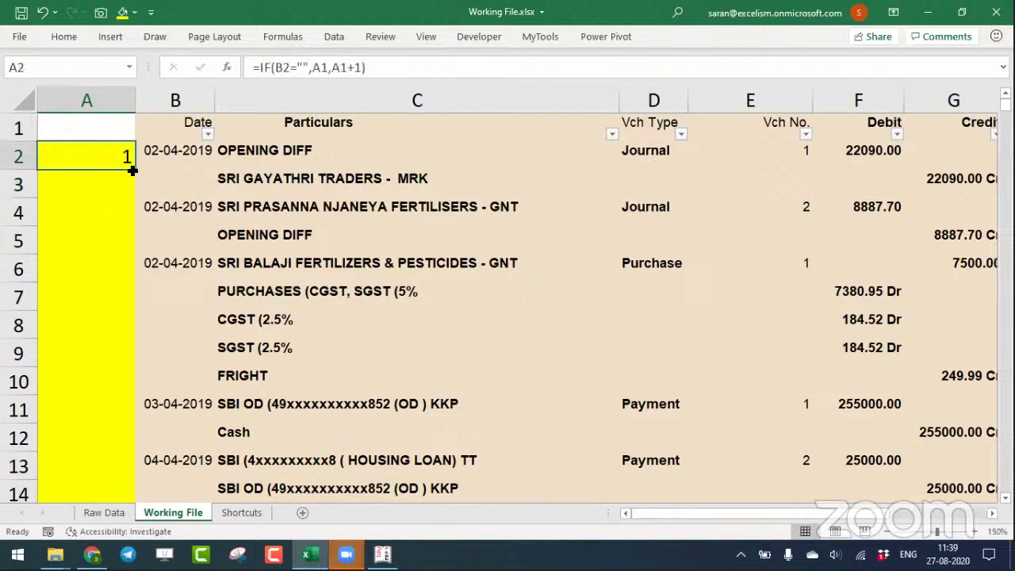
{"action": "left_click_drag", "start_coordinate": [132, 170], "coordinate": [135, 195]}
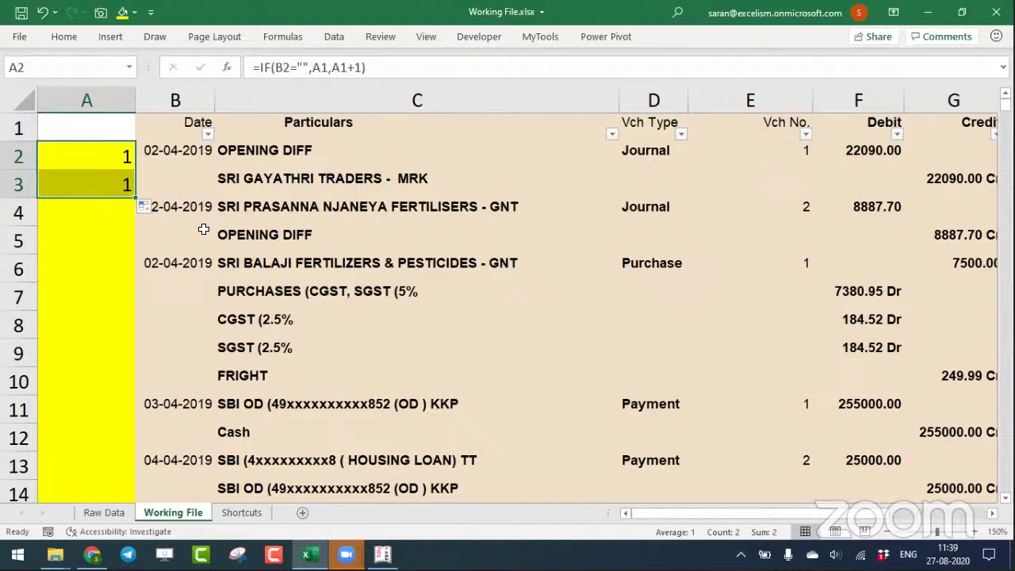
{"action": "left_click", "coordinate": [185, 183]}
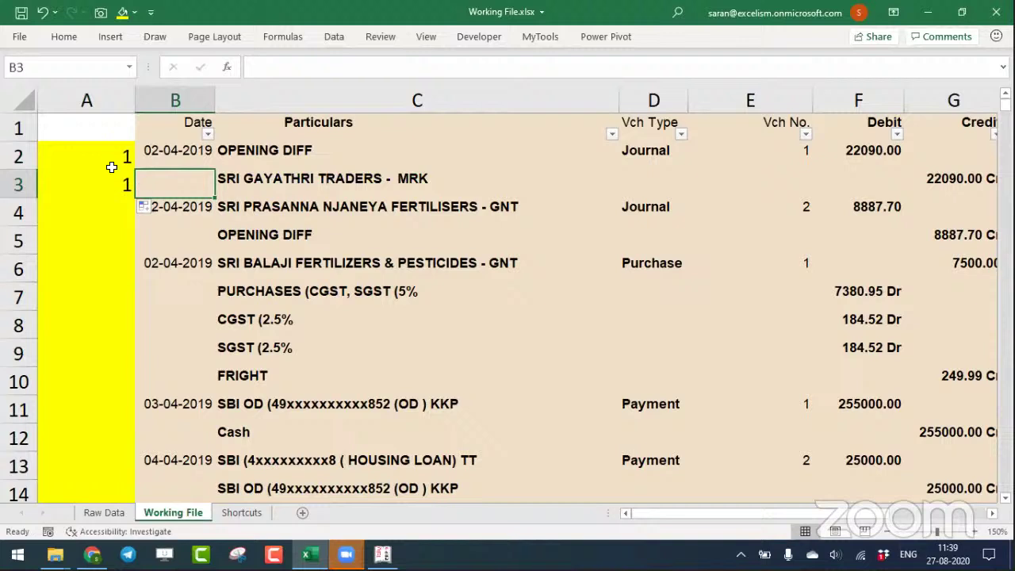
{"action": "left_click", "coordinate": [109, 177]}
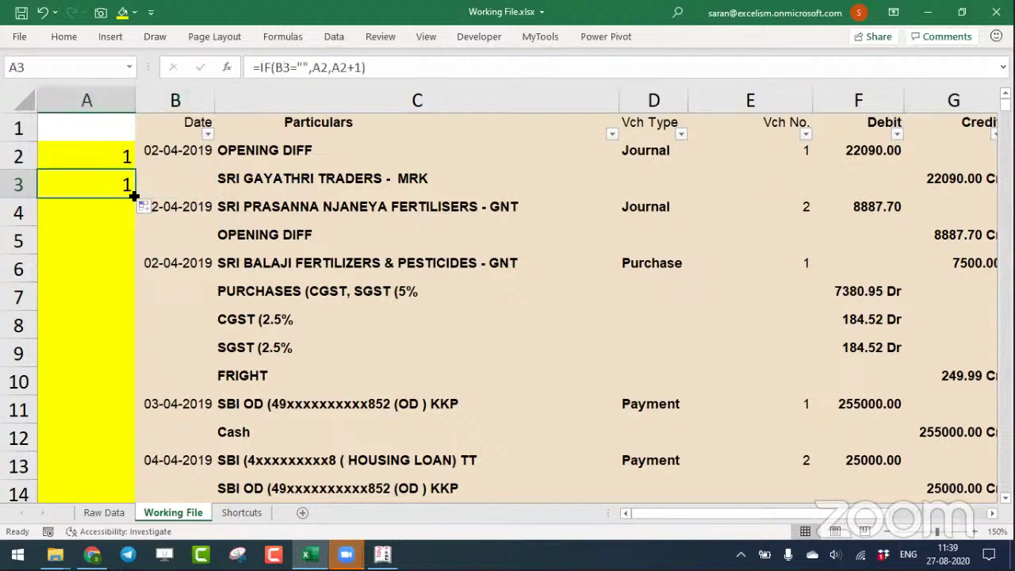
{"action": "left_click_drag", "start_coordinate": [135, 197], "coordinate": [135, 212]}
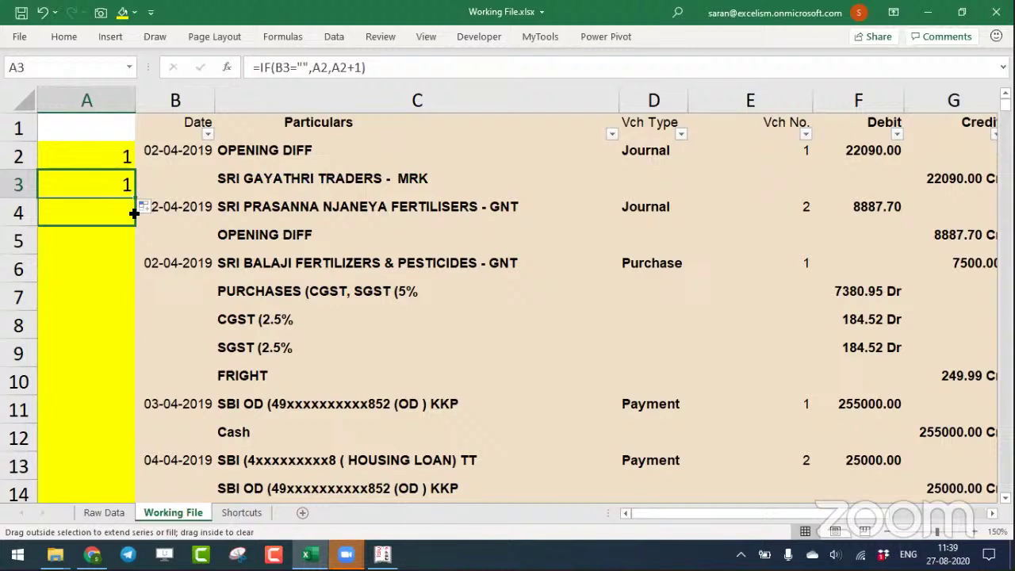
{"action": "left_click_drag", "start_coordinate": [134, 213], "coordinate": [125, 201]}
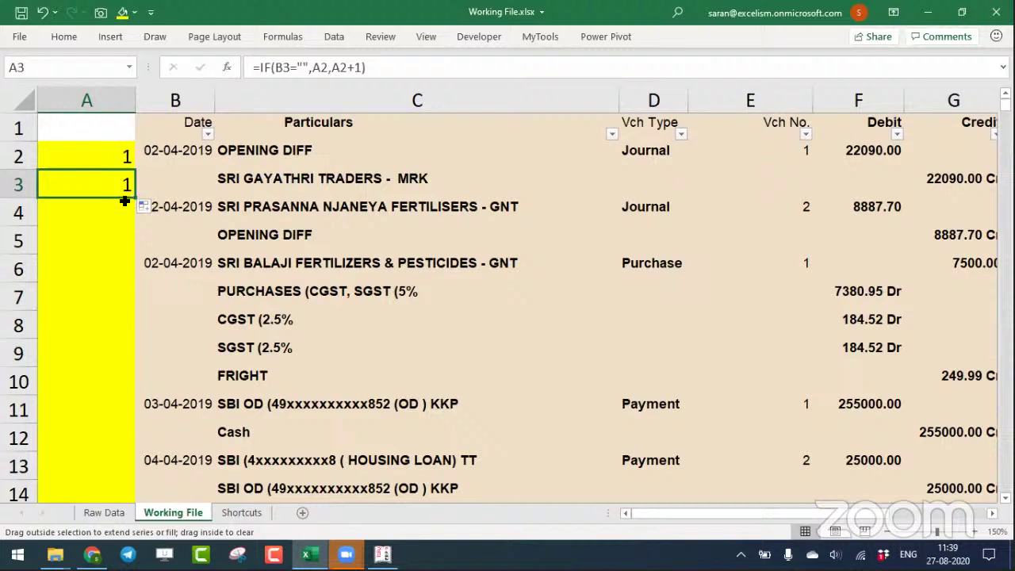
{"action": "left_click_drag", "start_coordinate": [125, 200], "coordinate": [125, 201]}
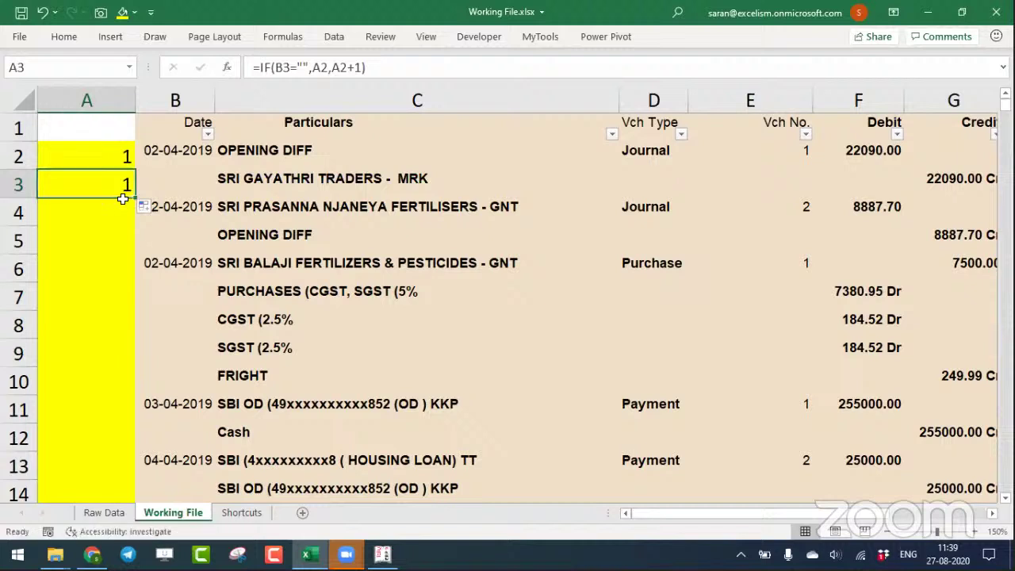
{"action": "left_click", "coordinate": [189, 208]}
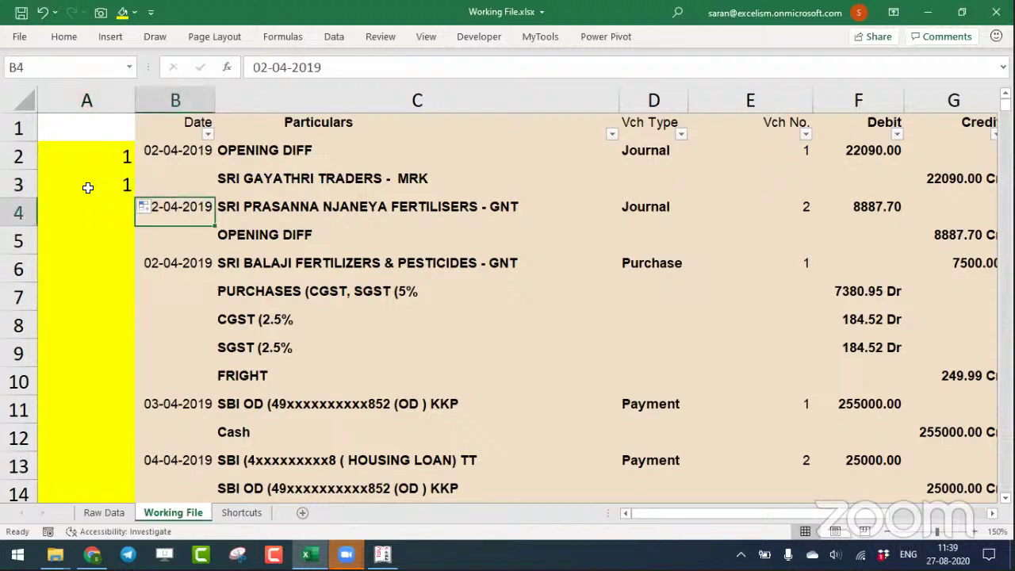
{"action": "left_click", "coordinate": [115, 189]}
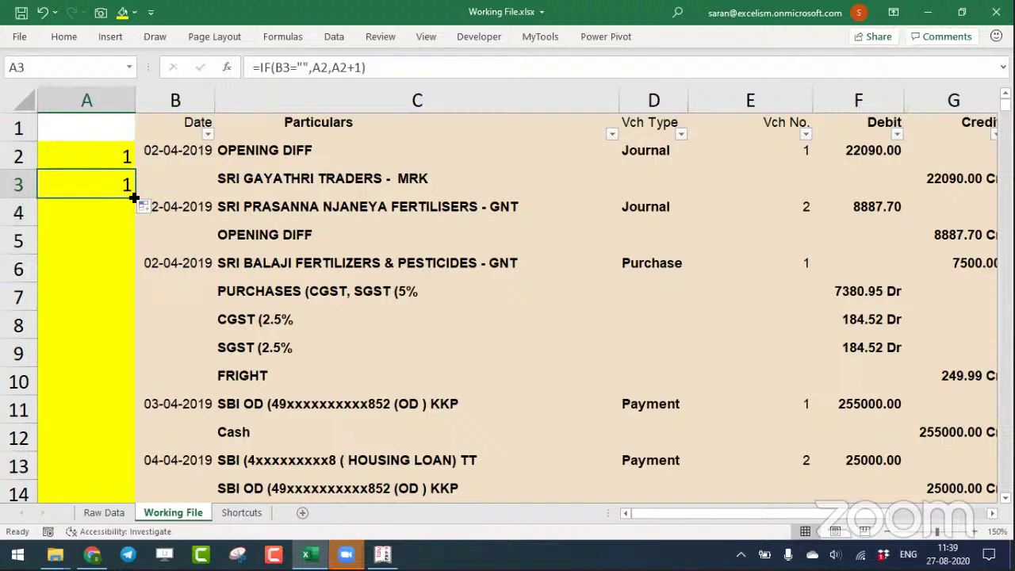
{"action": "left_click_drag", "start_coordinate": [129, 198], "coordinate": [131, 219]}
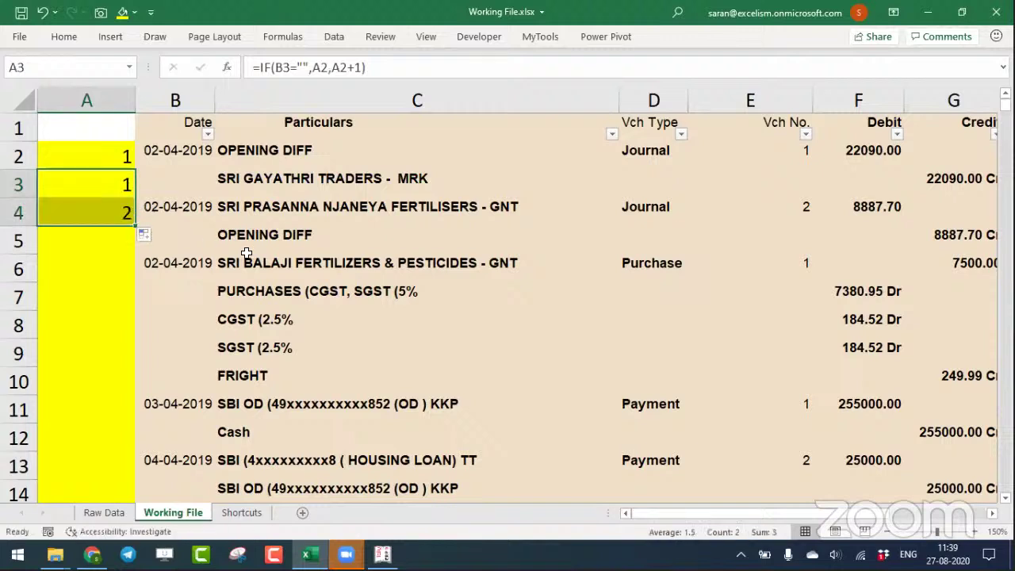
Extend the count formula through A5 to A10, checking which Dates are blank.
{"action": "left_click_drag", "start_coordinate": [135, 229], "coordinate": [131, 246]}
{"action": "left_click", "coordinate": [193, 234]}
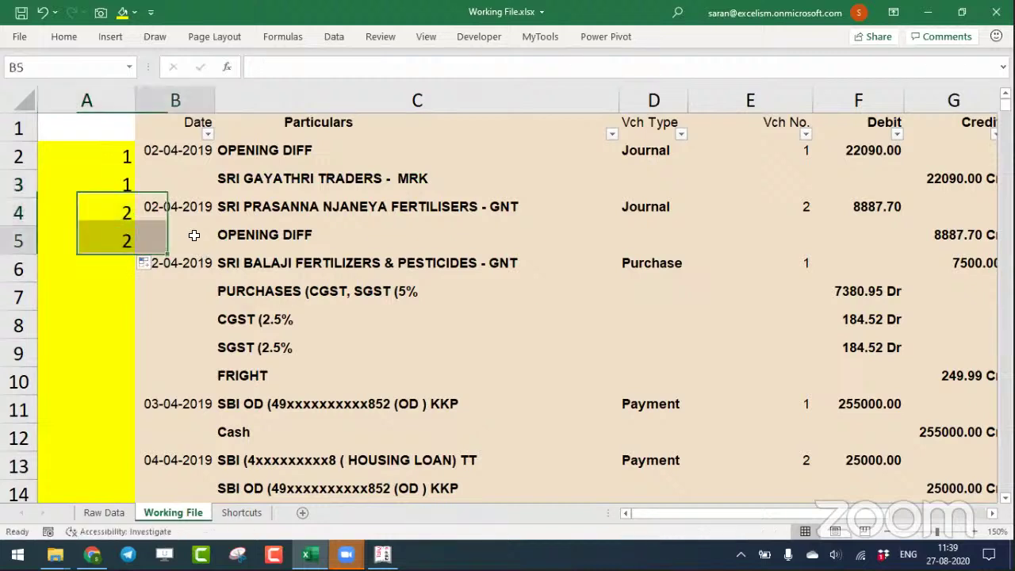
{"action": "left_click", "coordinate": [128, 239]}
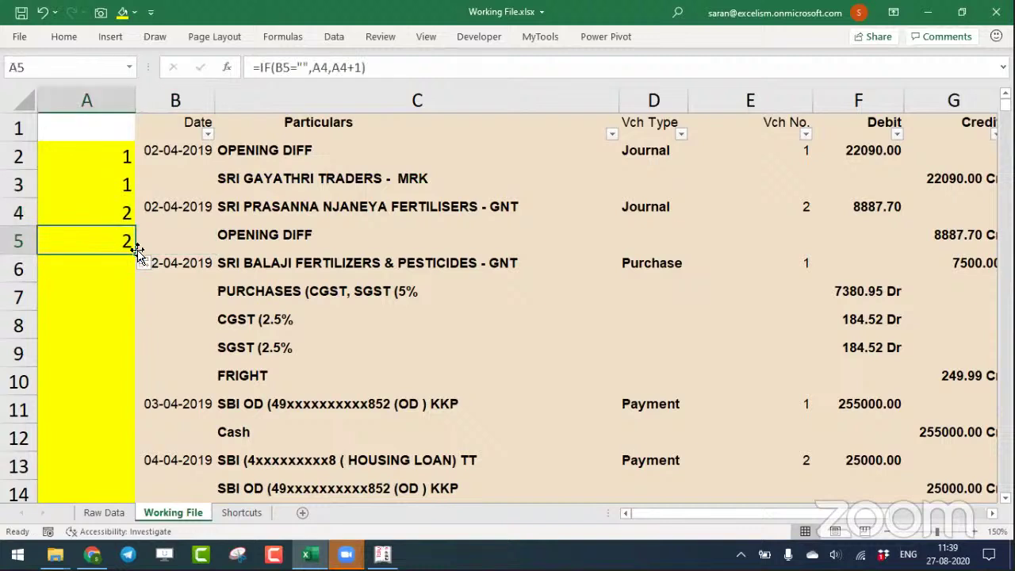
{"action": "left_click_drag", "start_coordinate": [136, 250], "coordinate": [134, 270]}
{"action": "left_click", "coordinate": [159, 267]}
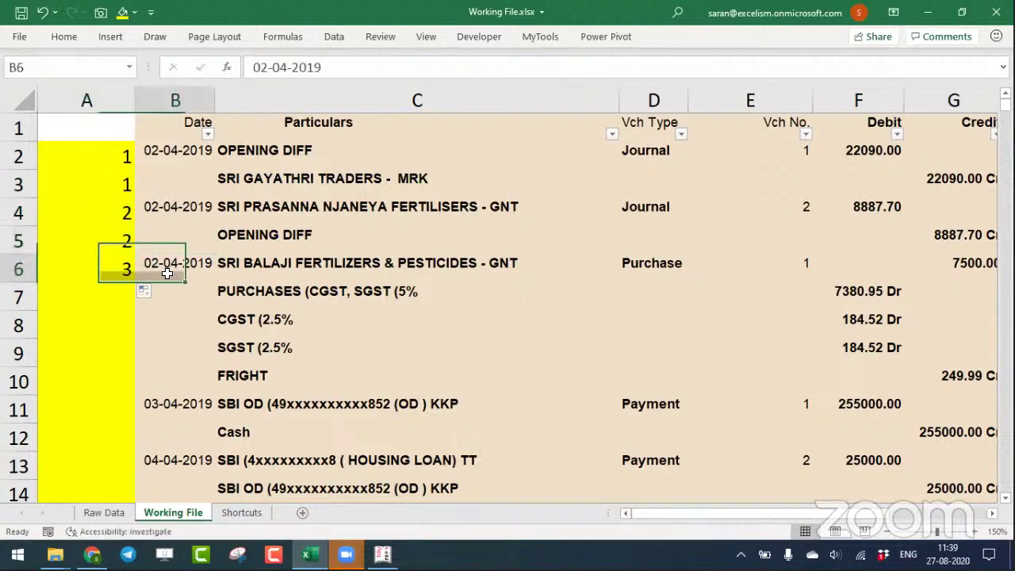
{"action": "left_click", "coordinate": [125, 269]}
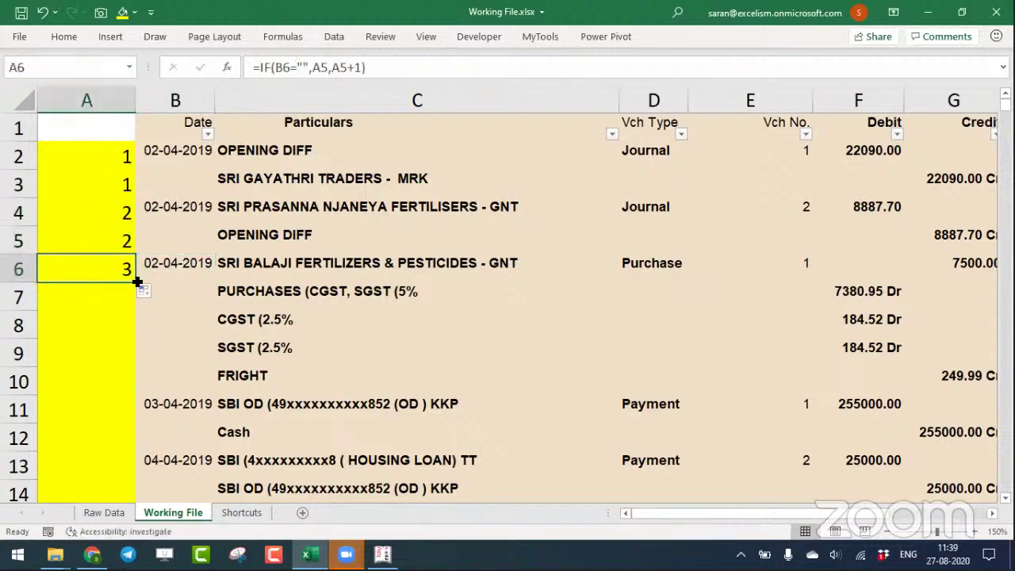
{"action": "left_click_drag", "start_coordinate": [137, 282], "coordinate": [133, 305]}
{"action": "left_click", "coordinate": [170, 301]}
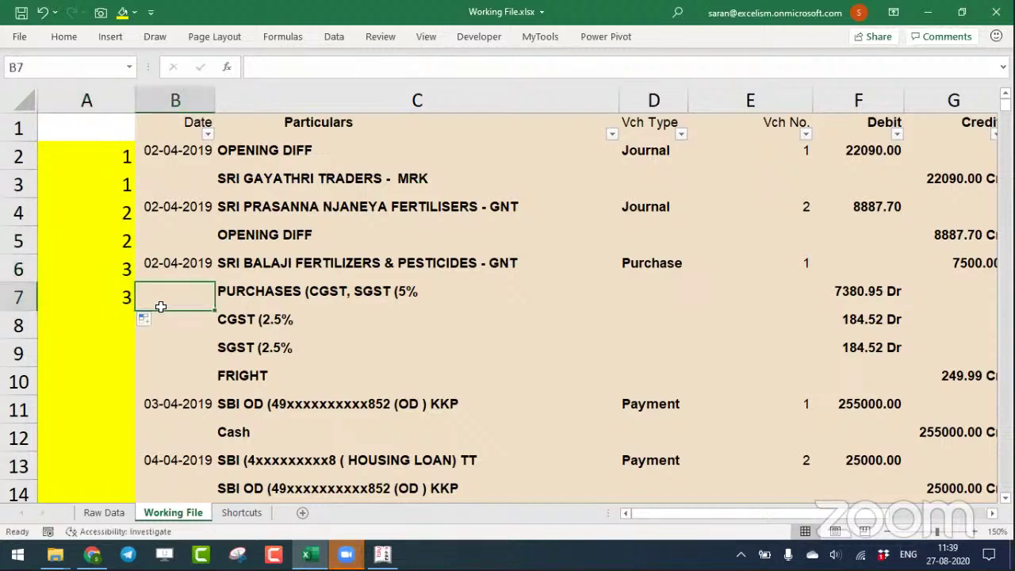
{"action": "left_click", "coordinate": [110, 299]}
{"action": "left_click_drag", "start_coordinate": [136, 312], "coordinate": [134, 394]}
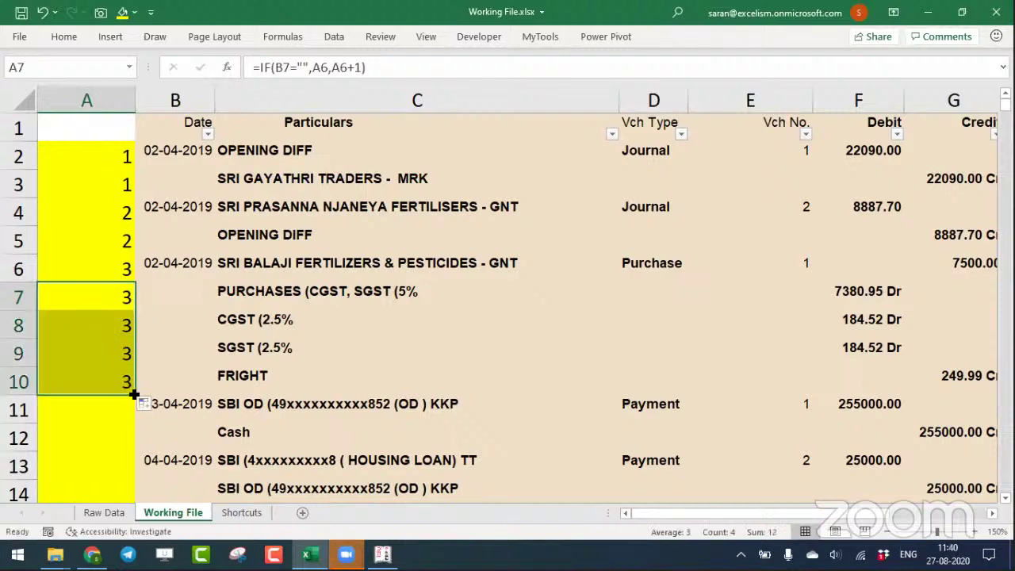
Fill the count formula down the whole table and clear the stray count in row 12248.
{"action": "double_click", "coordinate": [134, 394]}
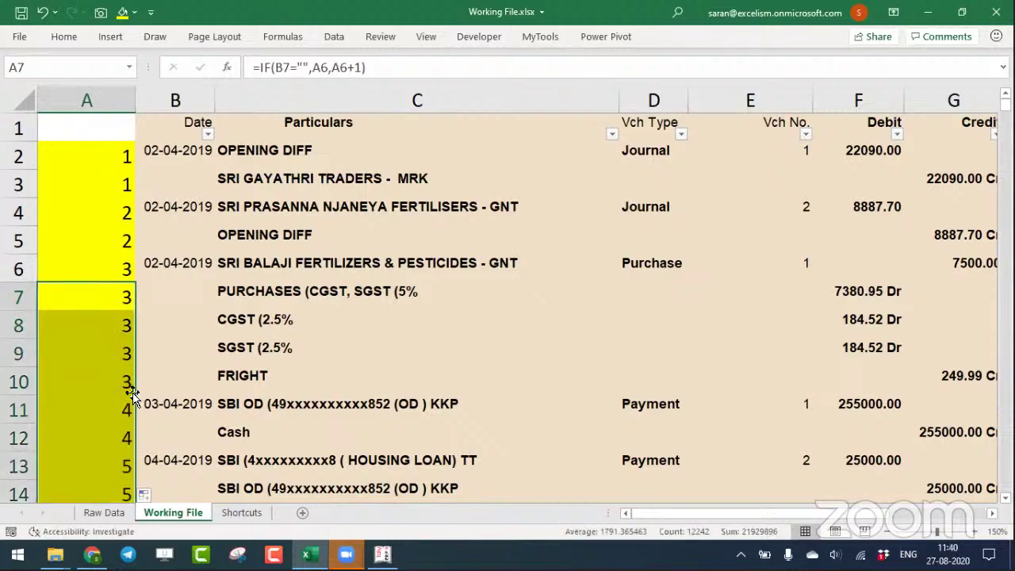
{"action": "left_click", "coordinate": [108, 355]}
{"action": "key", "text": "ctrl+Down"}
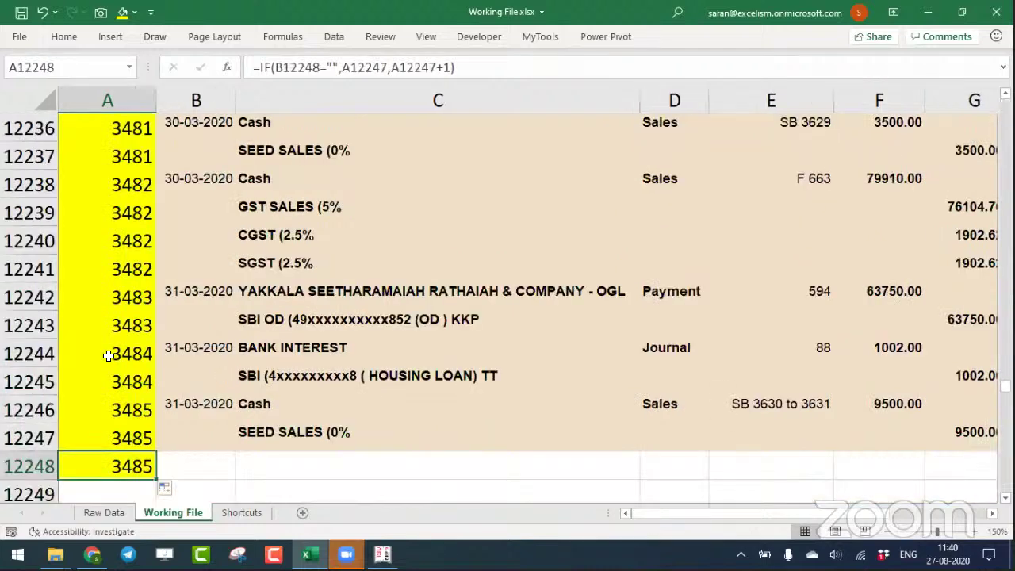
{"action": "key", "text": "shift+space"}
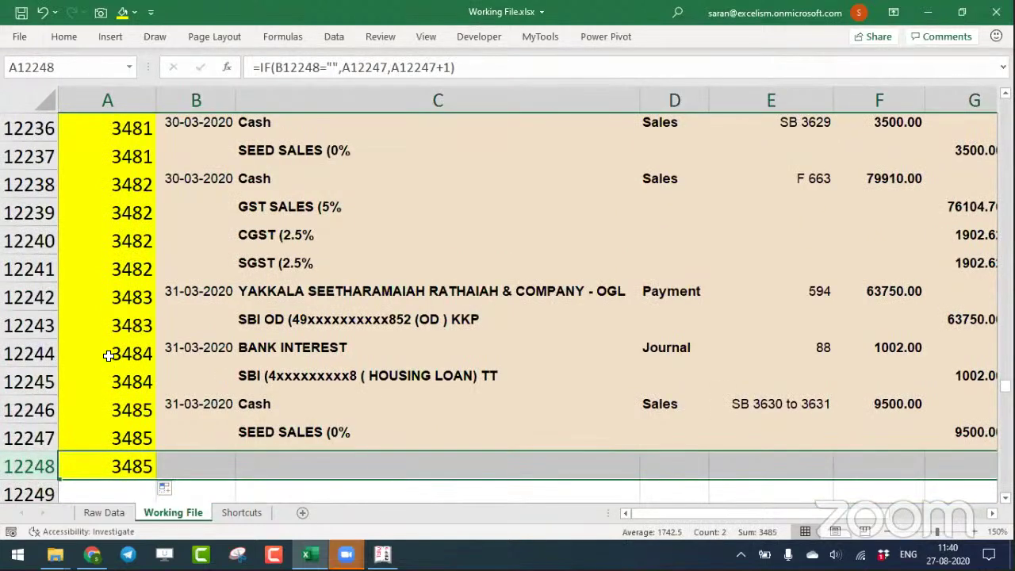
{"action": "key", "text": "Delete"}
{"action": "key", "text": "Up"}
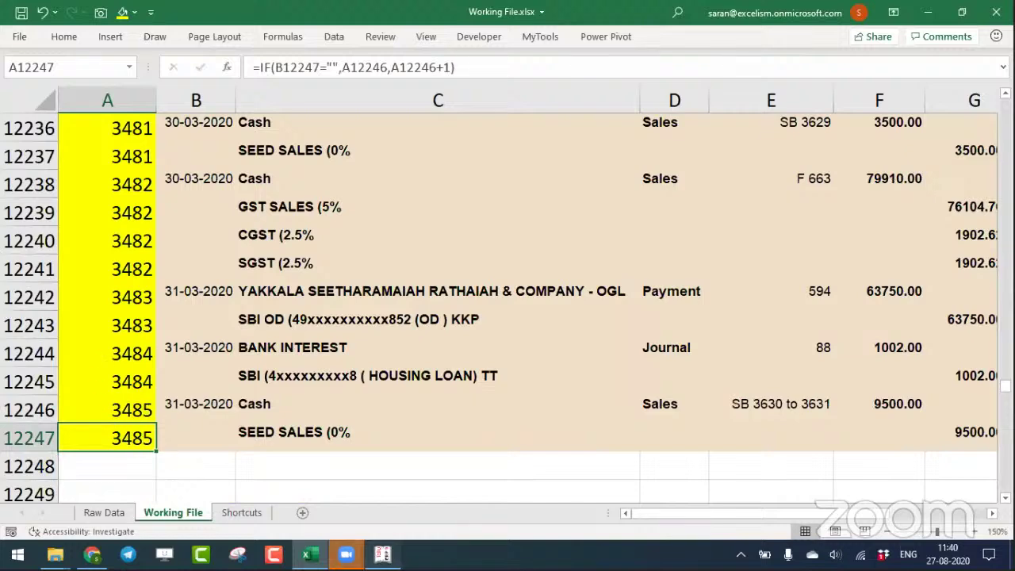
Close the Tally Day Book and quit Tally.
{"action": "left_click", "coordinate": [384, 554]}
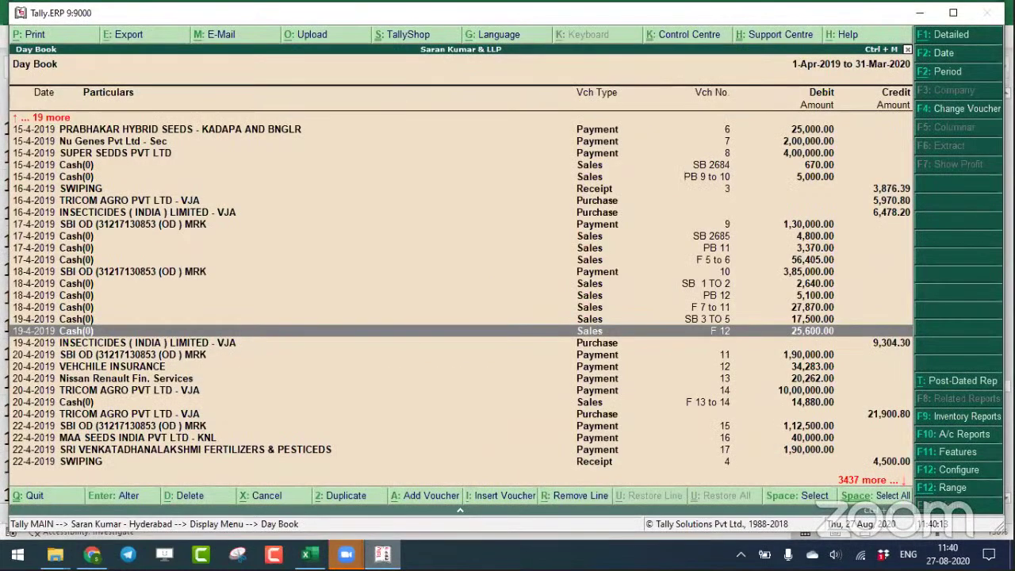
{"action": "key", "text": "Escape"}
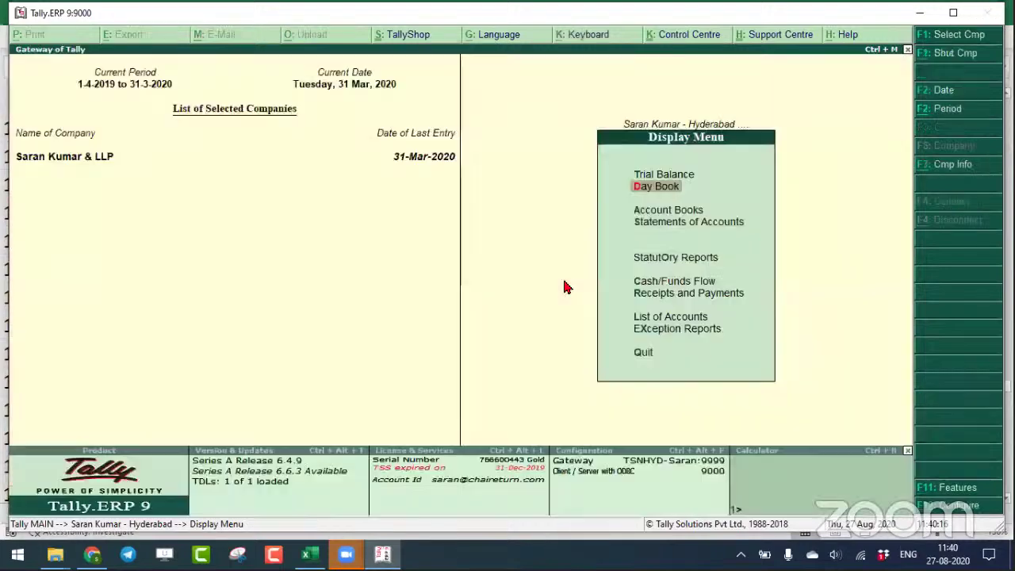
{"action": "key", "text": "Escape"}
{"action": "key", "text": "Escape"}
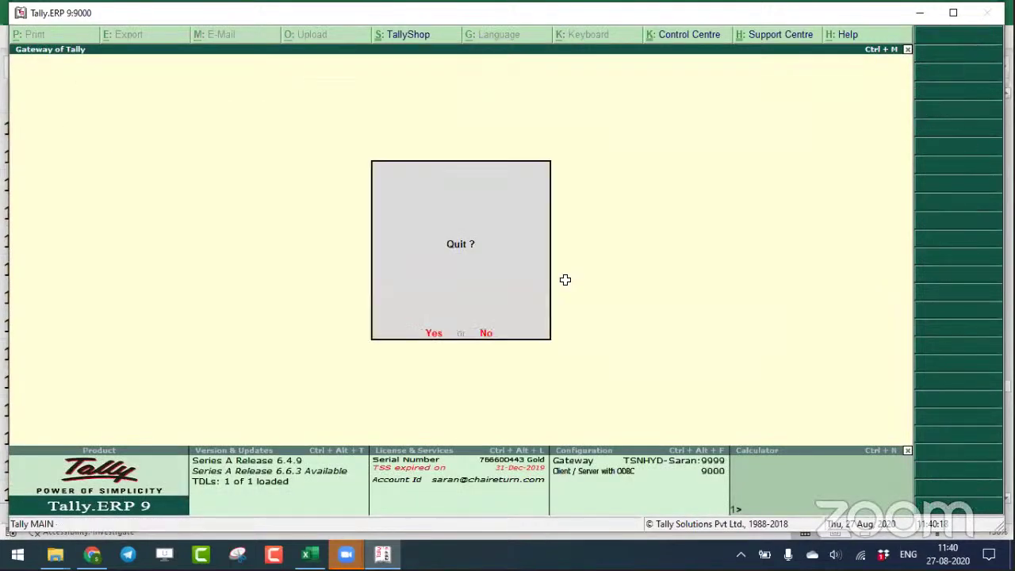
{"action": "key", "text": "Return"}
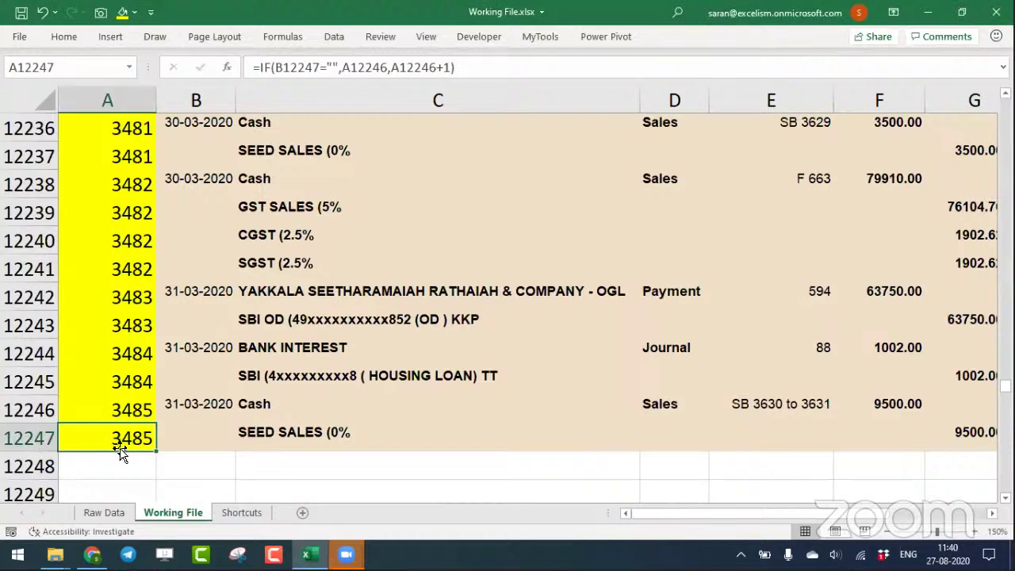
{"action": "key", "text": "ctrl+Home"}
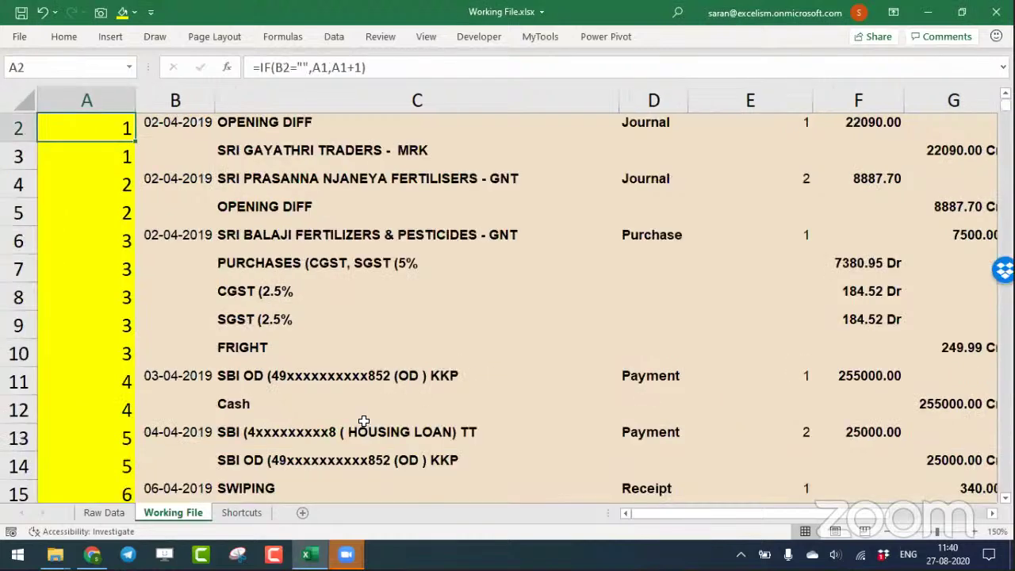
{"action": "key", "text": "Up"}
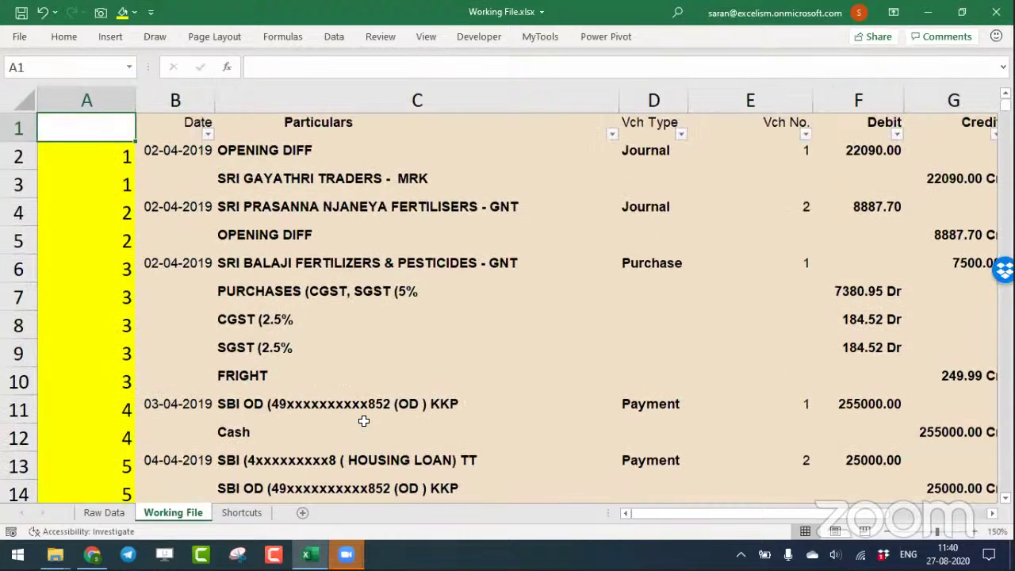
{"action": "key", "text": "Down"}
{"action": "key", "text": "F2"}
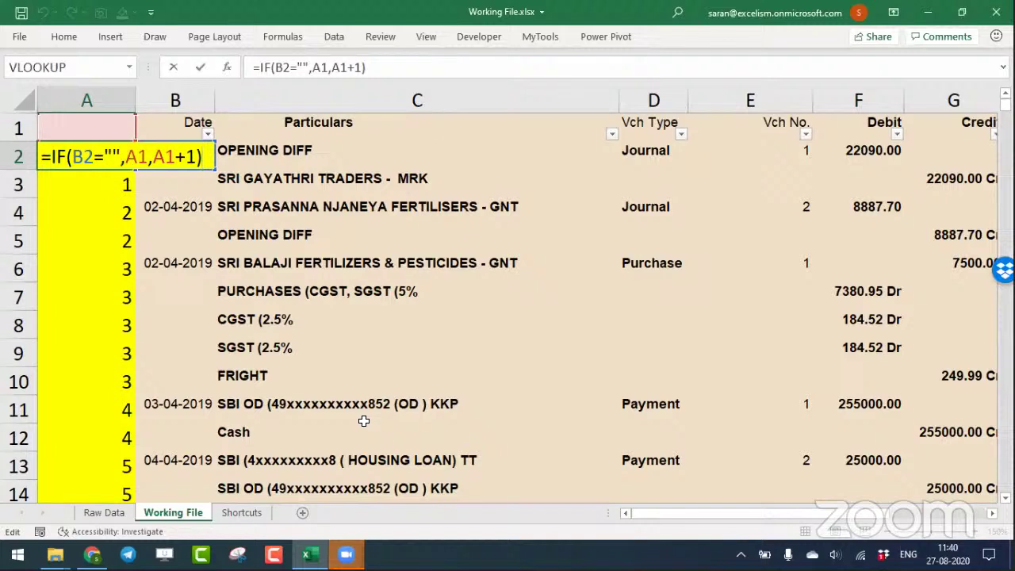
{"action": "key", "text": "ctrl+Return"}
{"action": "left_click", "coordinate": [87, 133]}
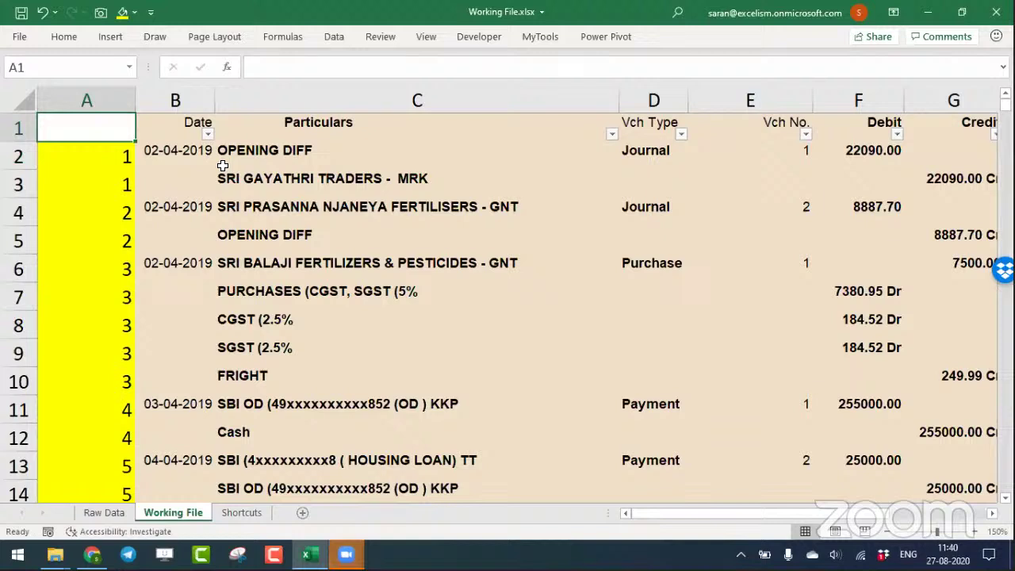
{"action": "type", "text": "Doc"}
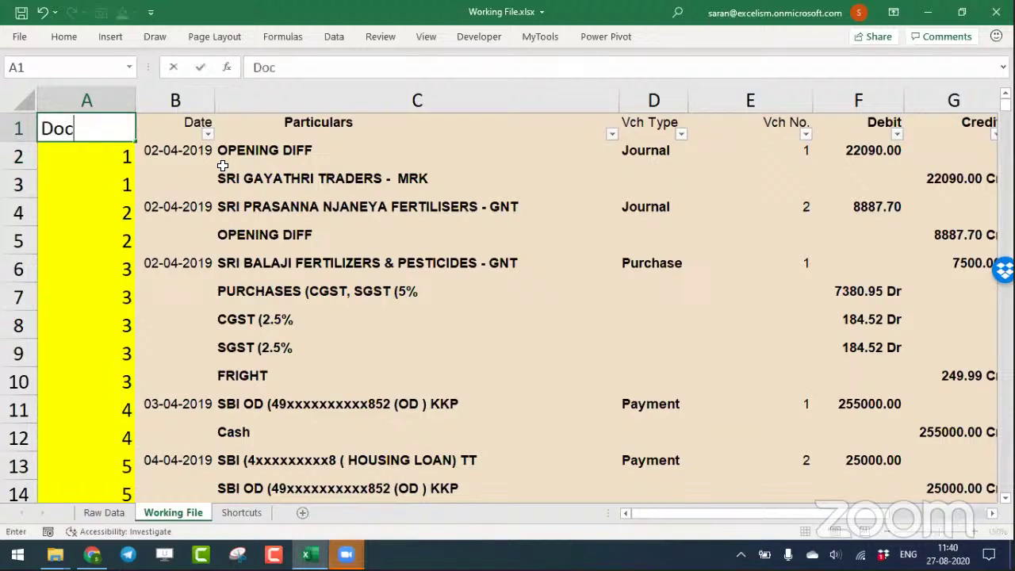
{"action": "key", "text": "Return"}
{"action": "double_click", "coordinate": [115, 151]}
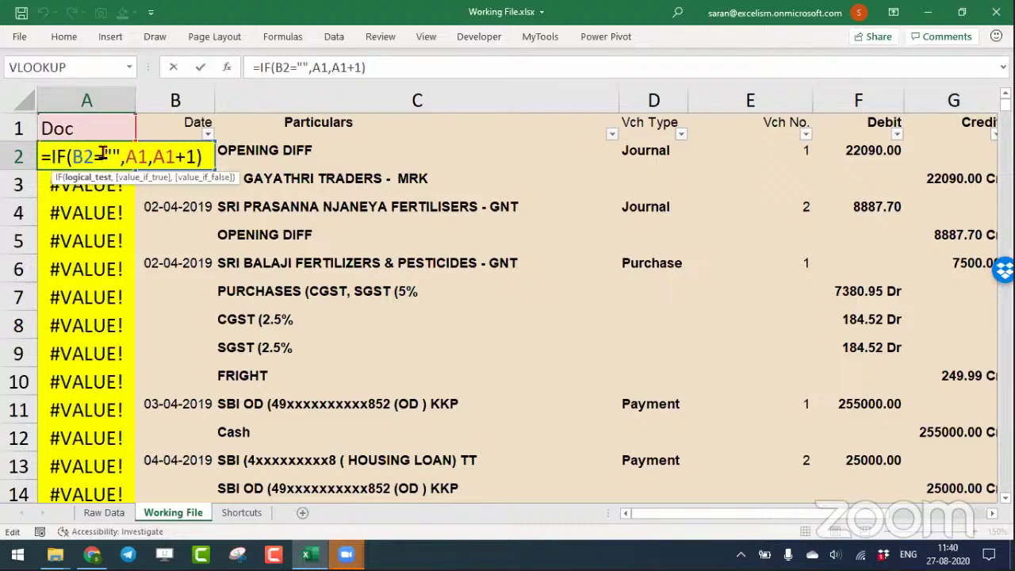
{"action": "key", "text": "Escape"}
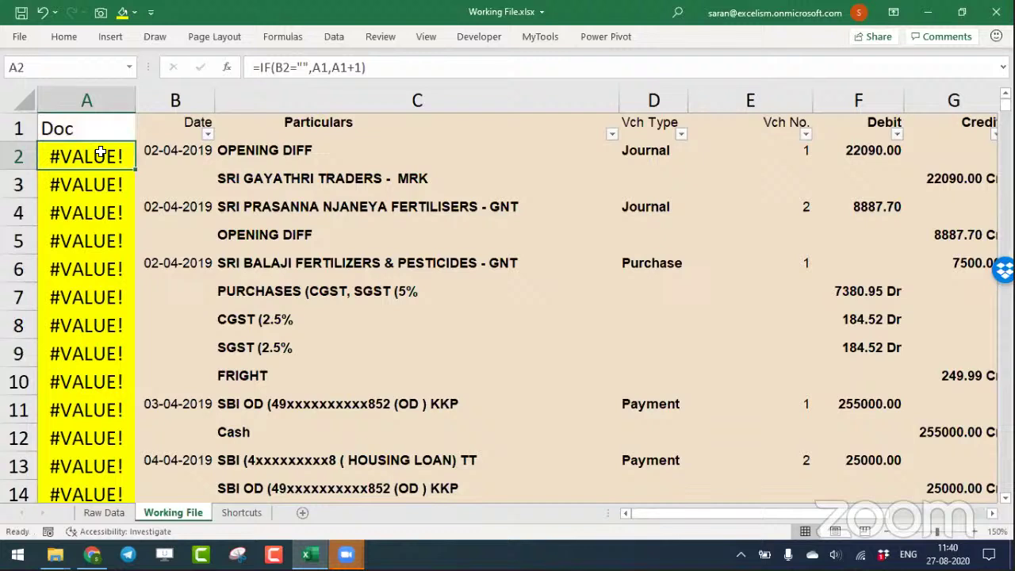
{"action": "left_click", "coordinate": [85, 121]}
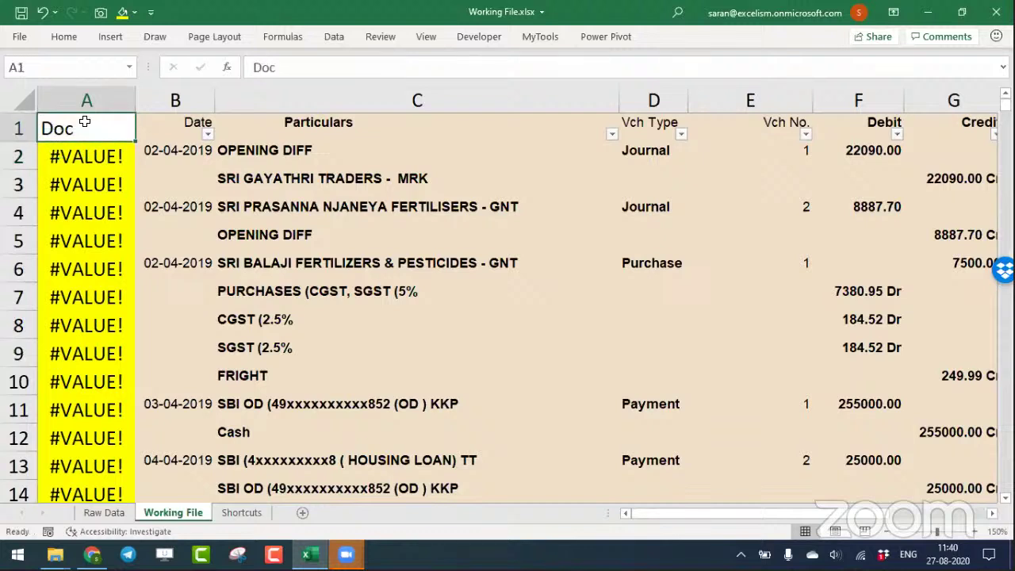
{"action": "key", "text": "Delete"}
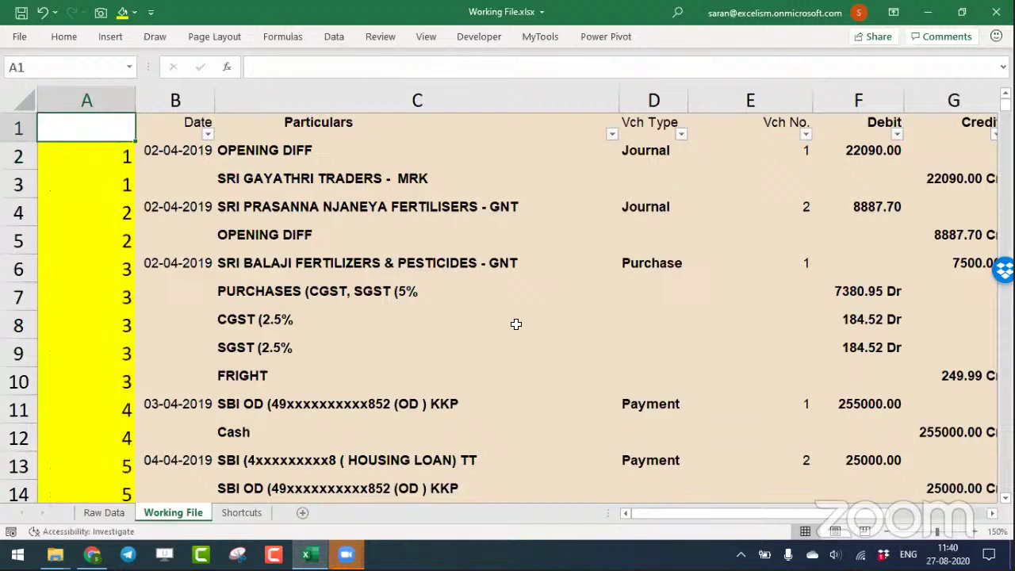
{"action": "key", "text": "Down"}
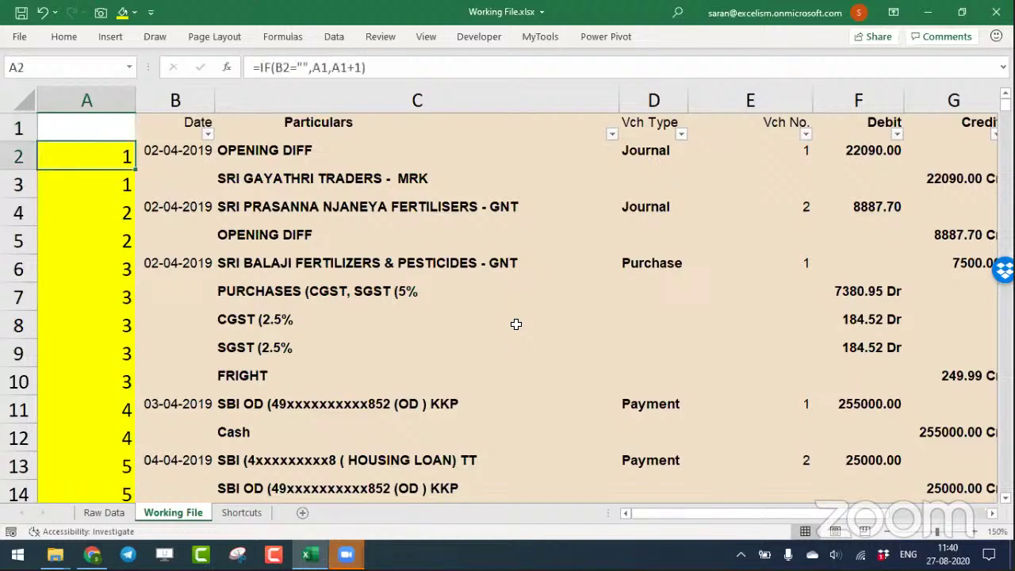
{"action": "key", "text": "F2"}
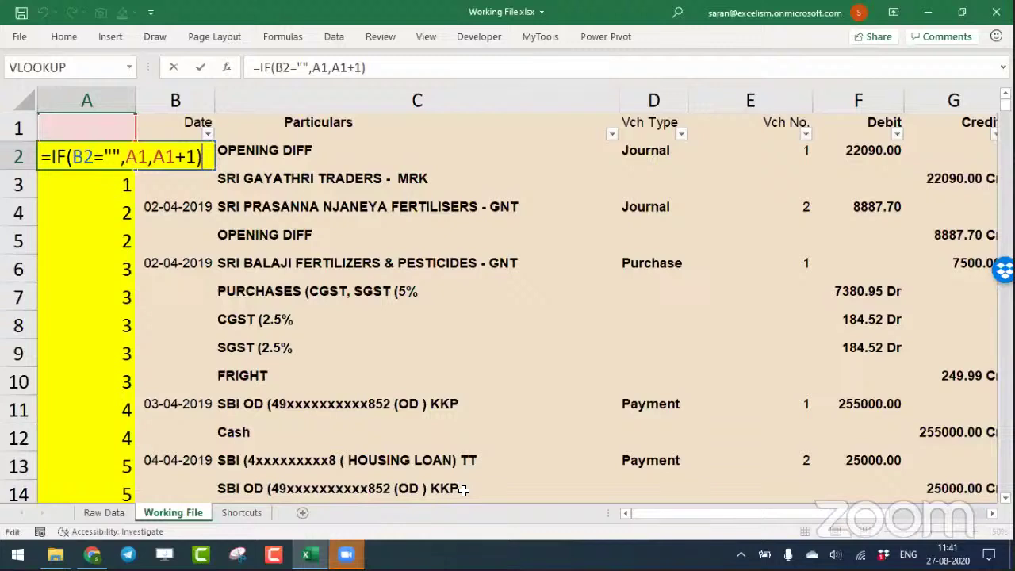
{"action": "left_click", "coordinate": [126, 166]}
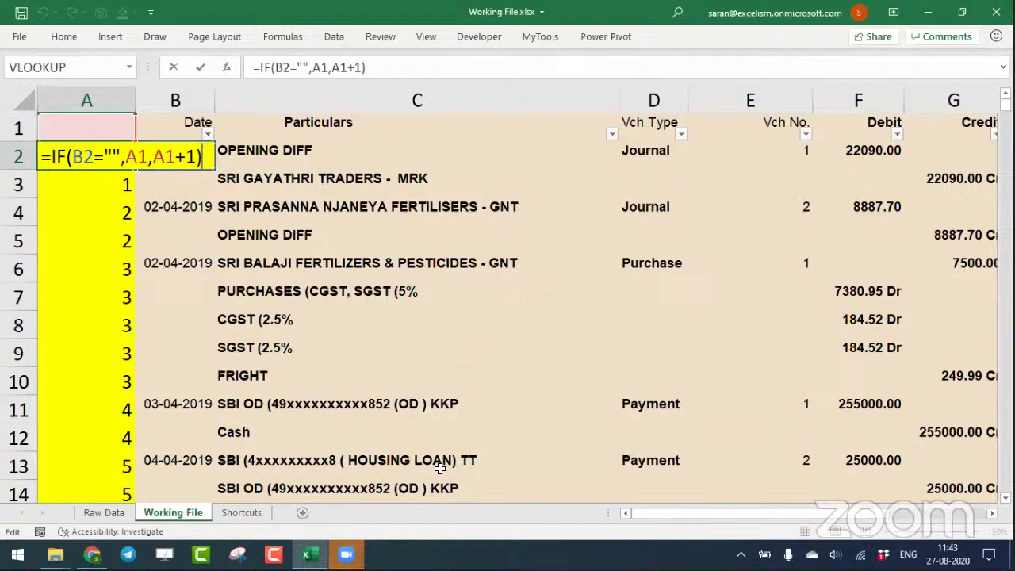
{"action": "left_click", "coordinate": [145, 157]}
{"action": "left_click", "coordinate": [139, 156]}
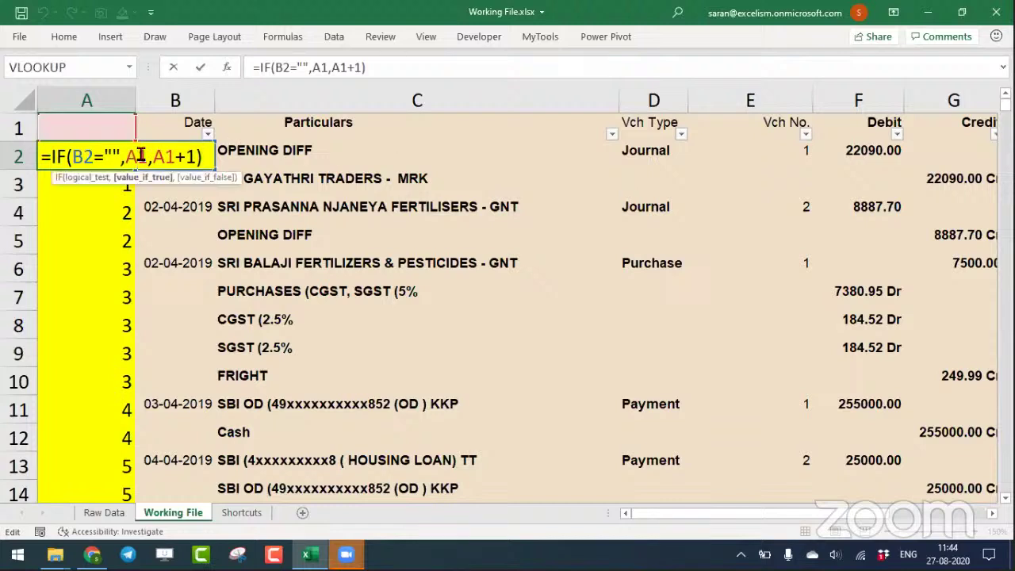
{"action": "key", "text": "Return"}
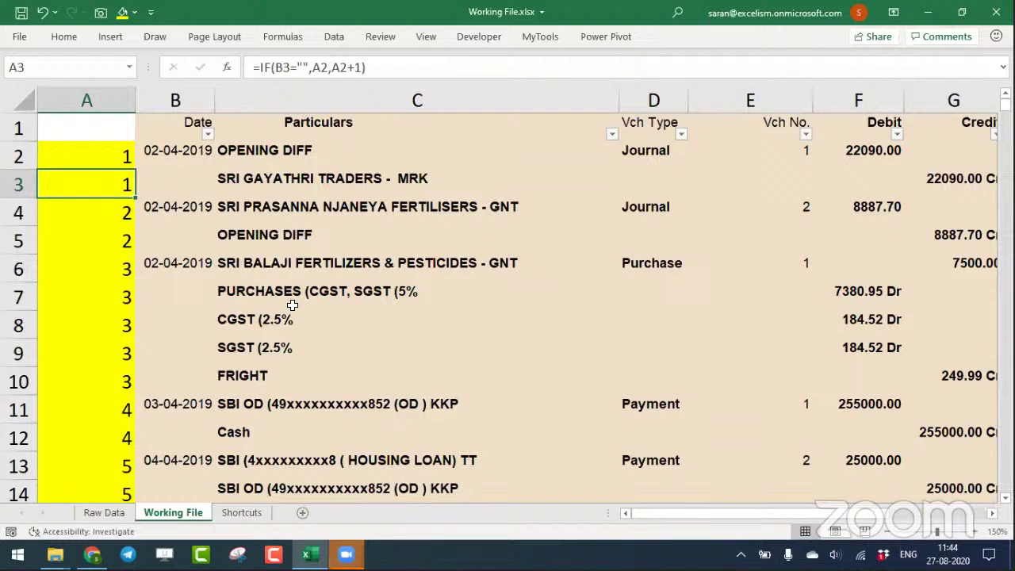
Copy column A and paste it as values through Paste Special, then undo that paste.
{"action": "left_click", "coordinate": [105, 104]}
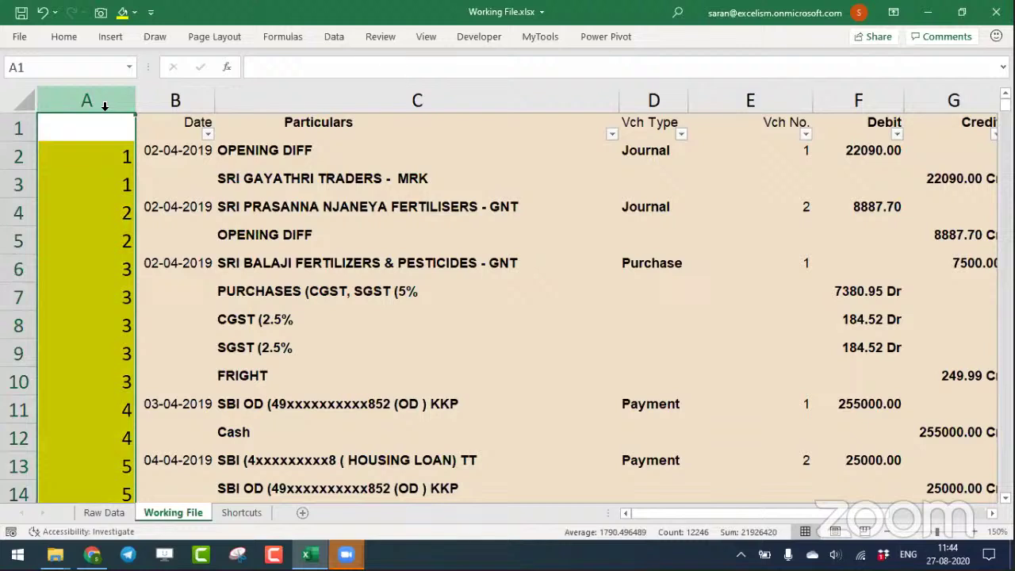
{"action": "key", "text": "ctrl+c"}
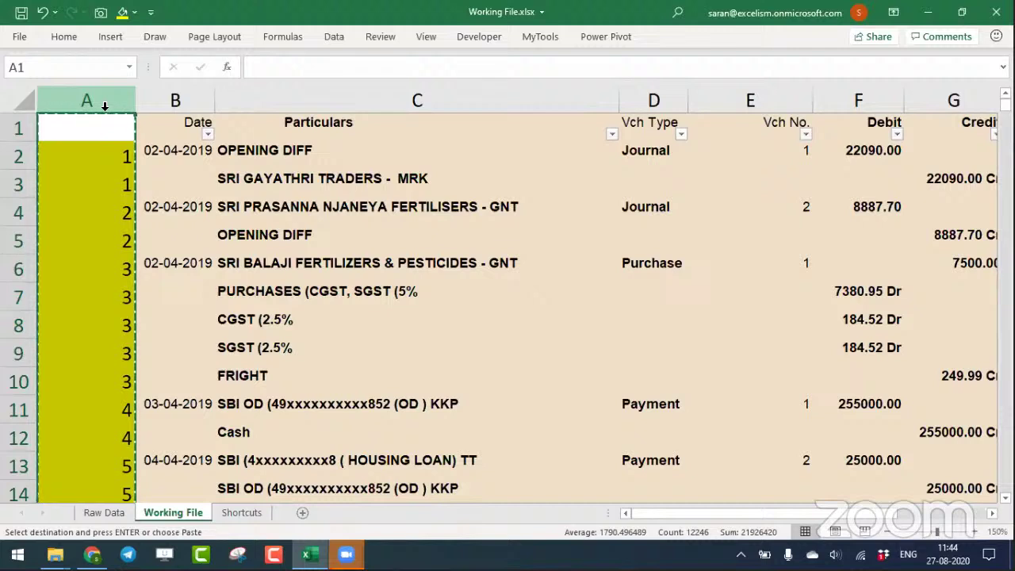
{"action": "left_click", "coordinate": [66, 40]}
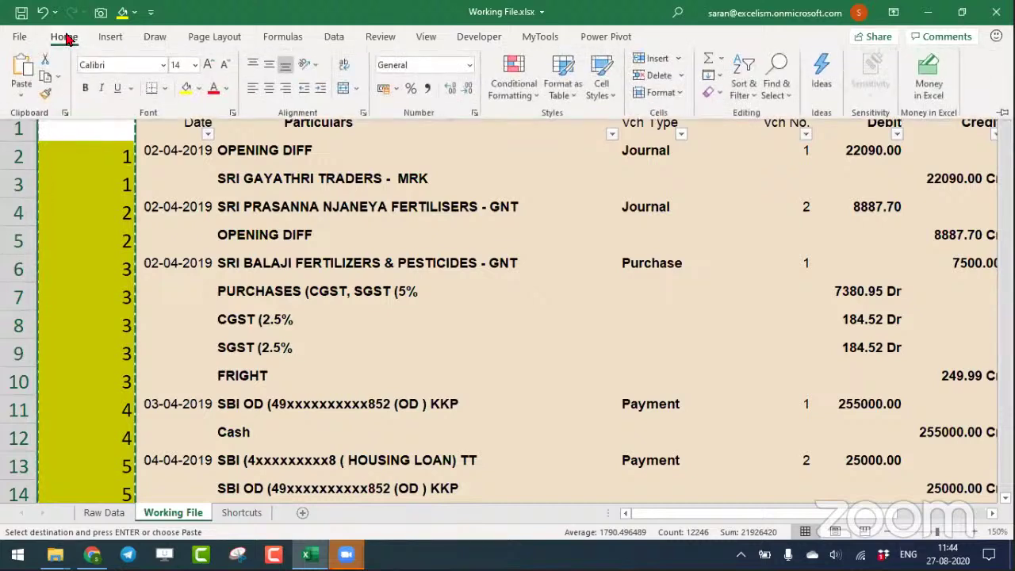
{"action": "left_click", "coordinate": [29, 94]}
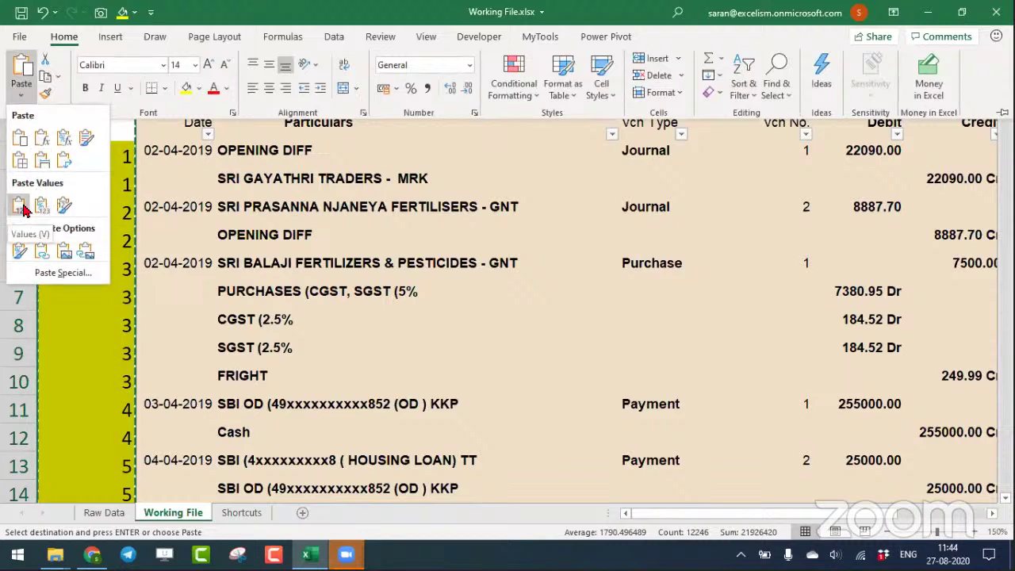
{"action": "left_click", "coordinate": [101, 325]}
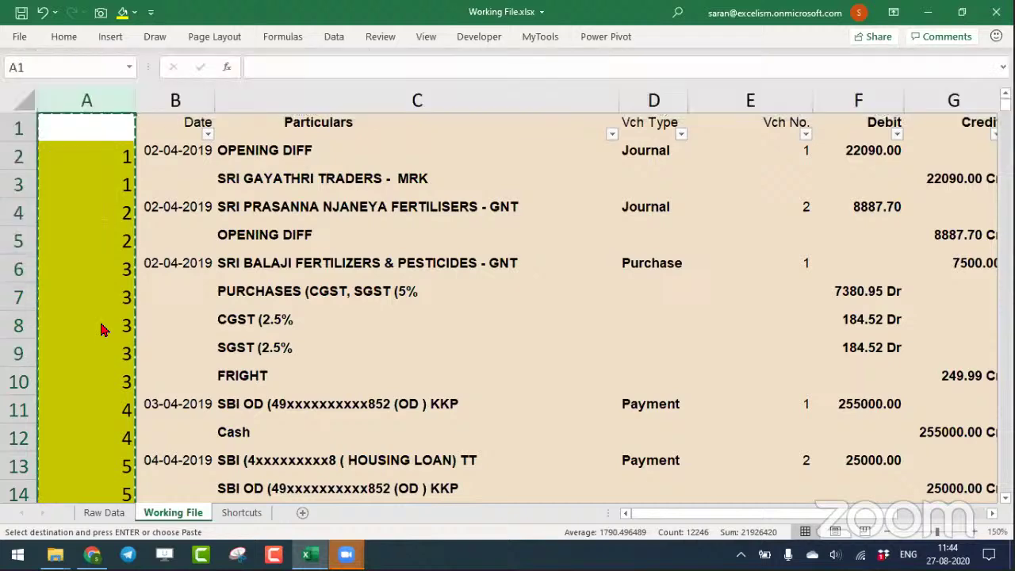
{"action": "right_click", "coordinate": [101, 330]}
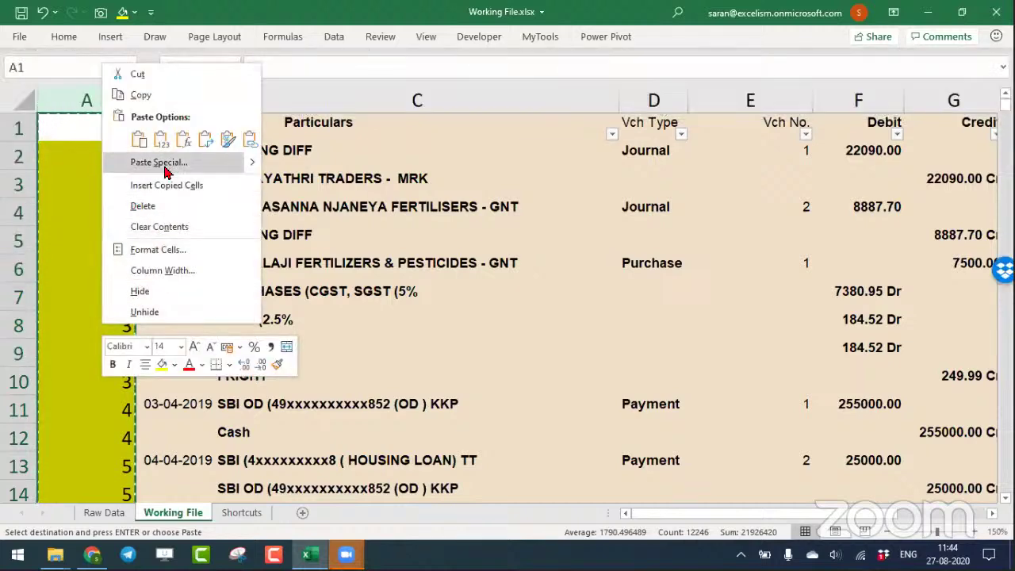
{"action": "left_click", "coordinate": [191, 163]}
{"action": "left_click_drag", "start_coordinate": [148, 54], "coordinate": [334, 70]}
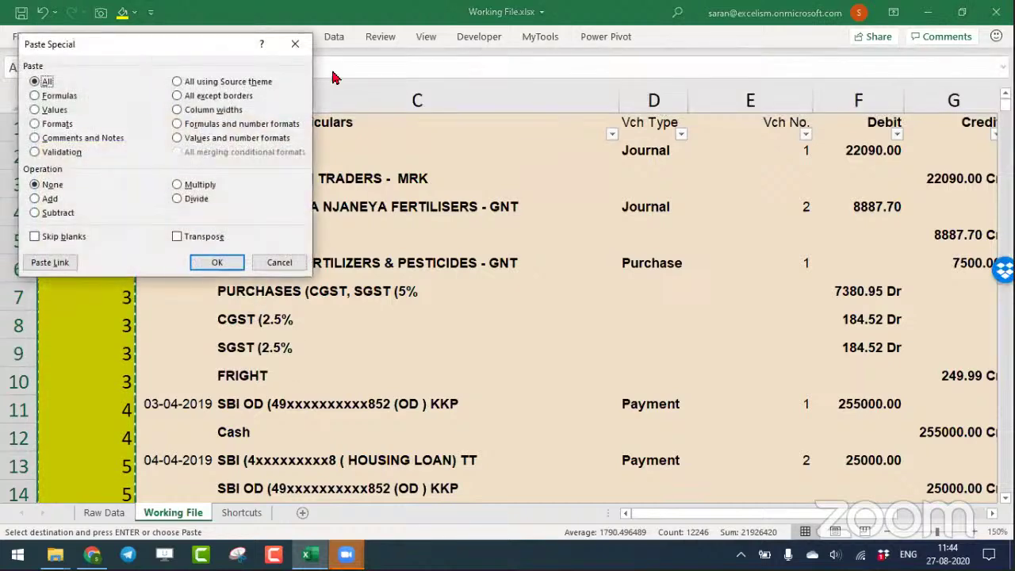
{"action": "left_click", "coordinate": [238, 127]}
{"action": "left_click", "coordinate": [401, 278]}
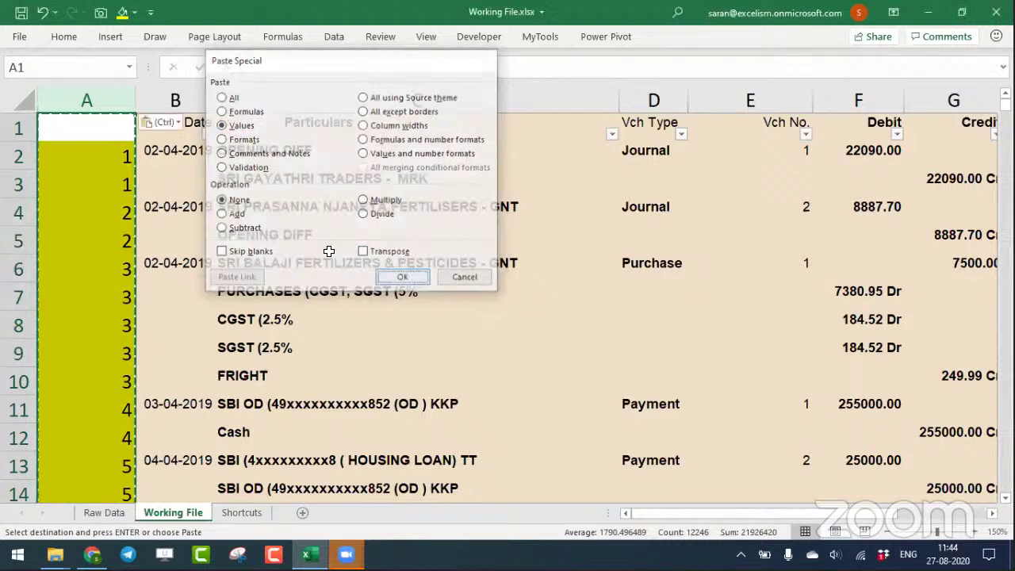
{"action": "key", "text": "ctrl+z"}
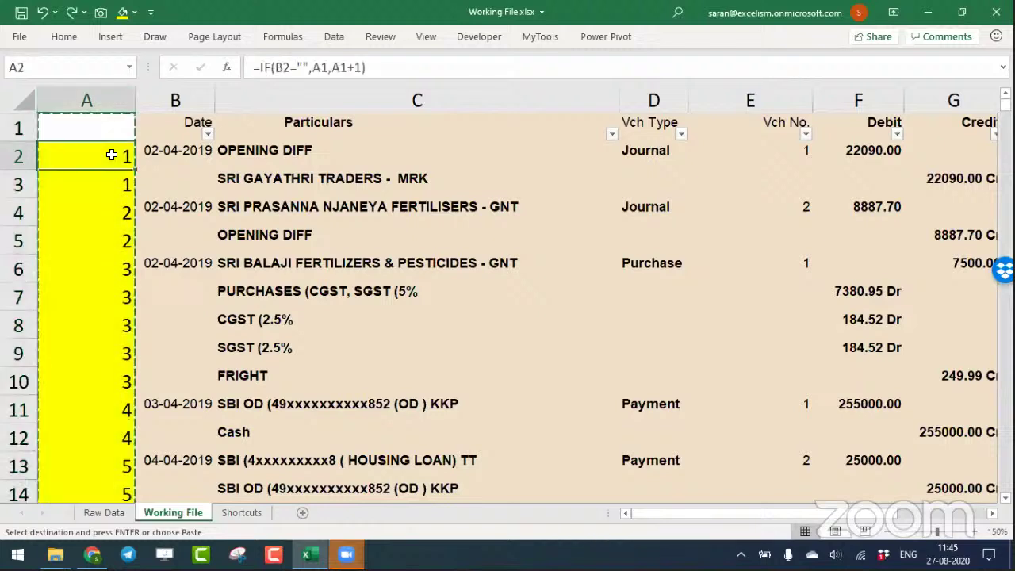
Paste column A over itself as values with Ctrl+Alt+V, replacing the formulas.
{"action": "left_click", "coordinate": [109, 156]}
{"action": "left_click", "coordinate": [106, 104]}
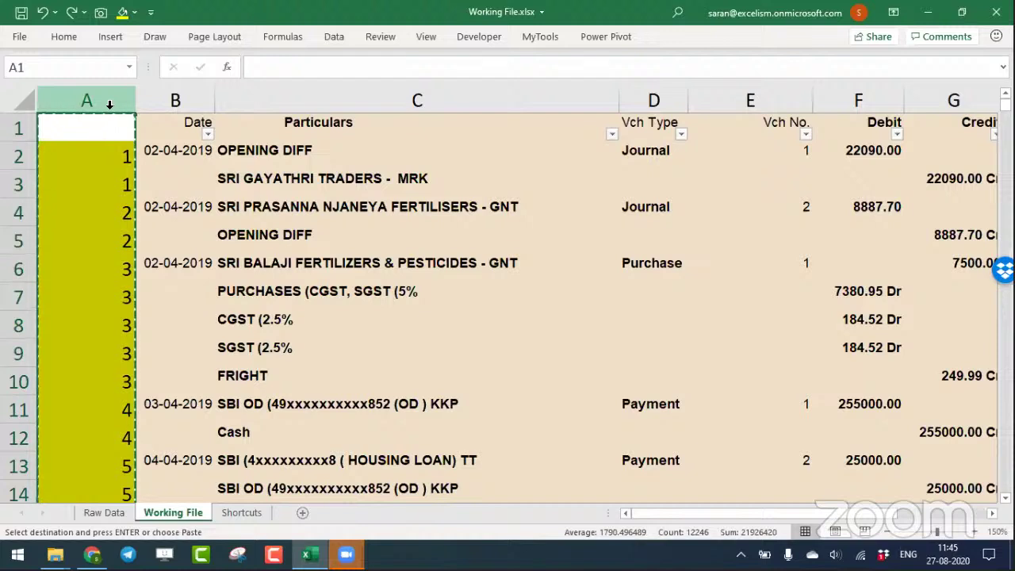
{"action": "key", "text": "ctrl+alt+v"}
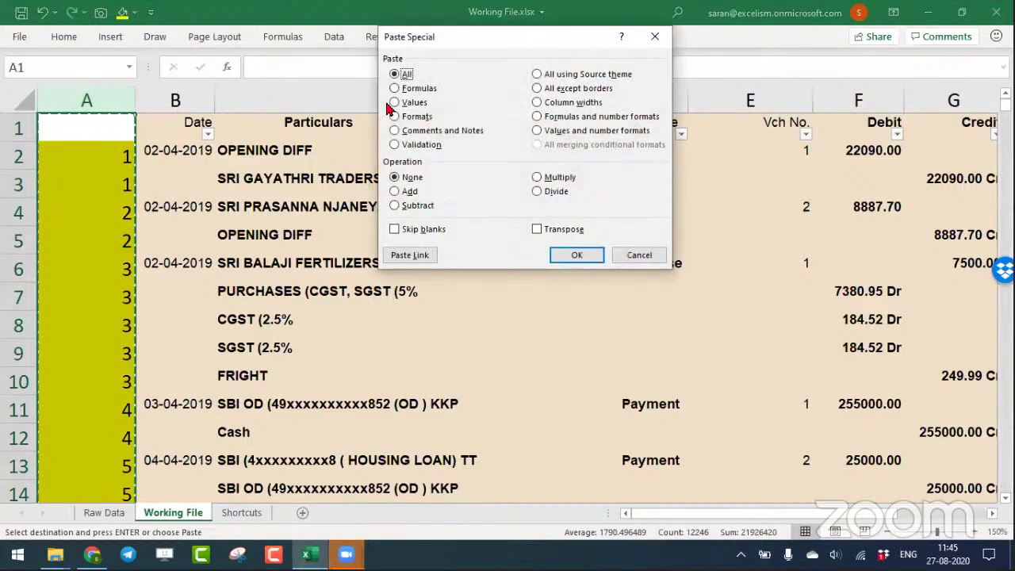
{"action": "left_click", "coordinate": [395, 104]}
{"action": "left_click", "coordinate": [576, 254]}
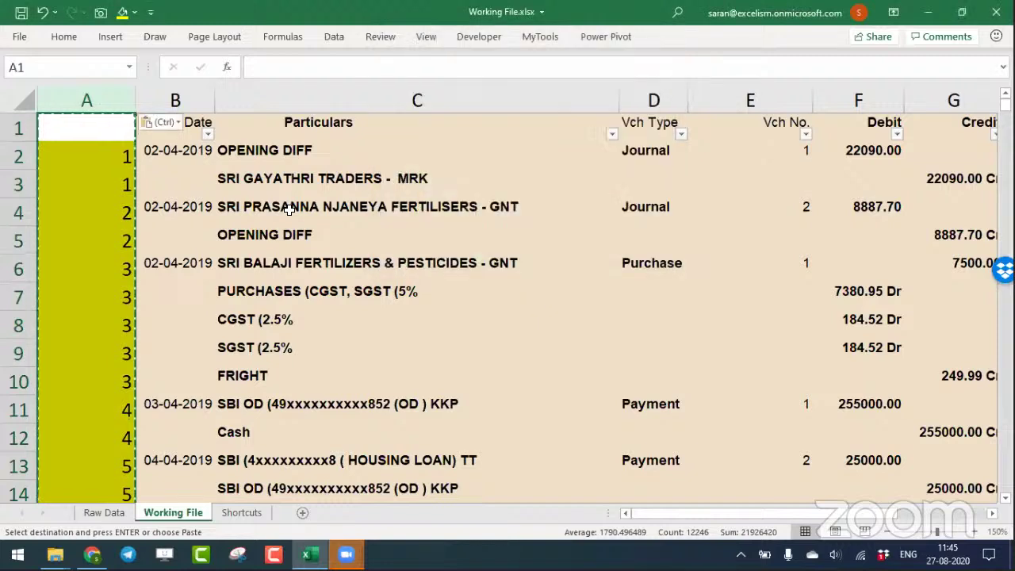
{"action": "key", "text": "Escape"}
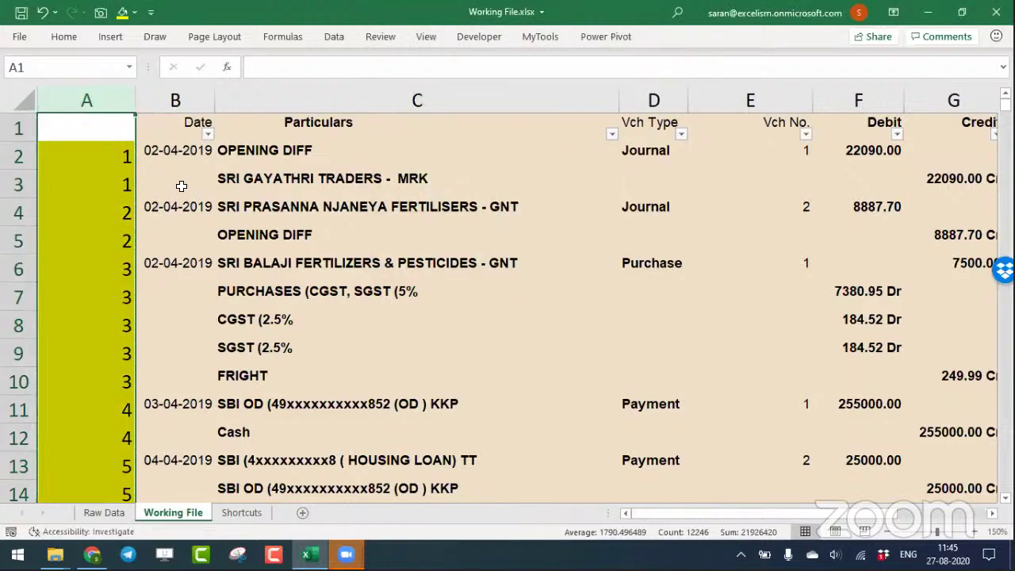
Step down column A to confirm the document numbers are fixed values.
{"action": "key", "text": "Down"}
{"action": "key", "text": "Down"}
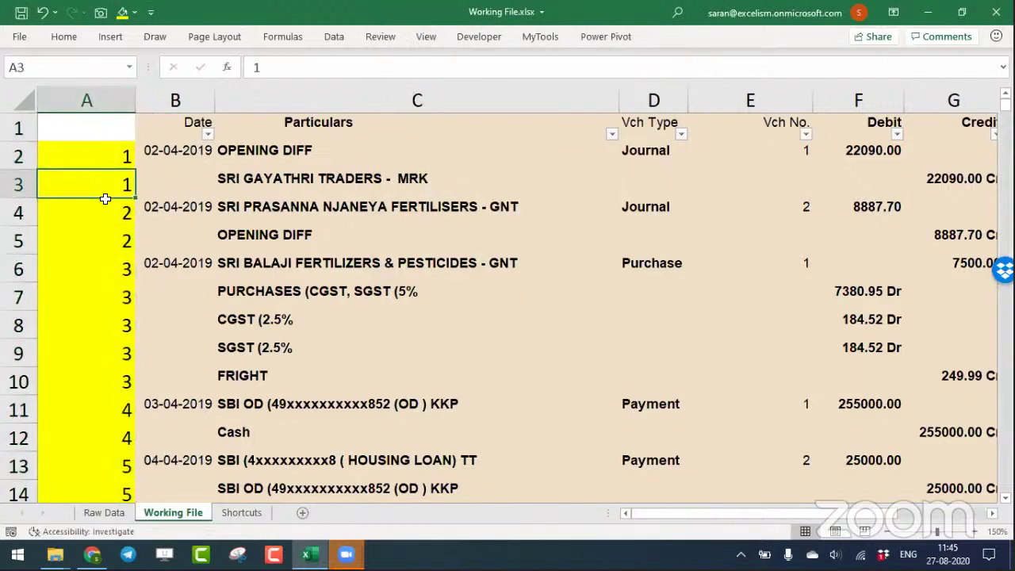
{"action": "key", "text": "Down"}
{"action": "left_click", "coordinate": [111, 238]}
Type Doc.No. into cell A1 and make it bold.
{"action": "left_click", "coordinate": [116, 275]}
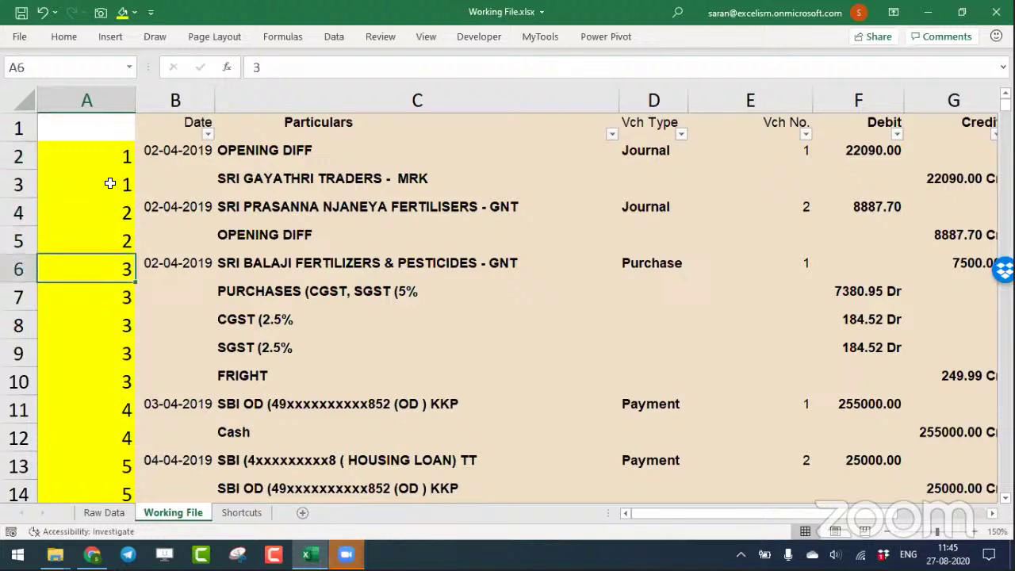
{"action": "left_click", "coordinate": [110, 156]}
{"action": "left_click", "coordinate": [102, 125]}
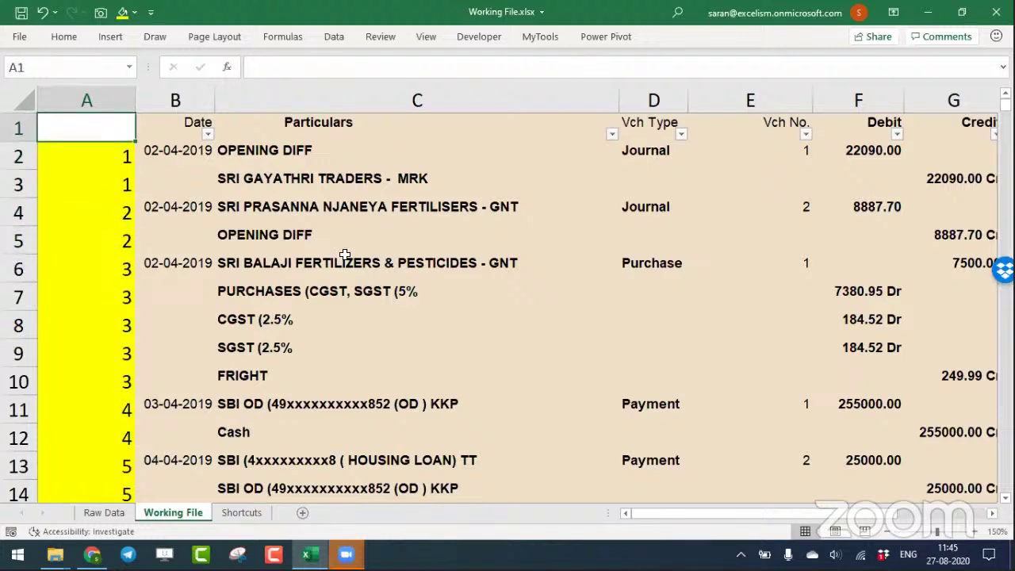
{"action": "type", "text": "Doc."}
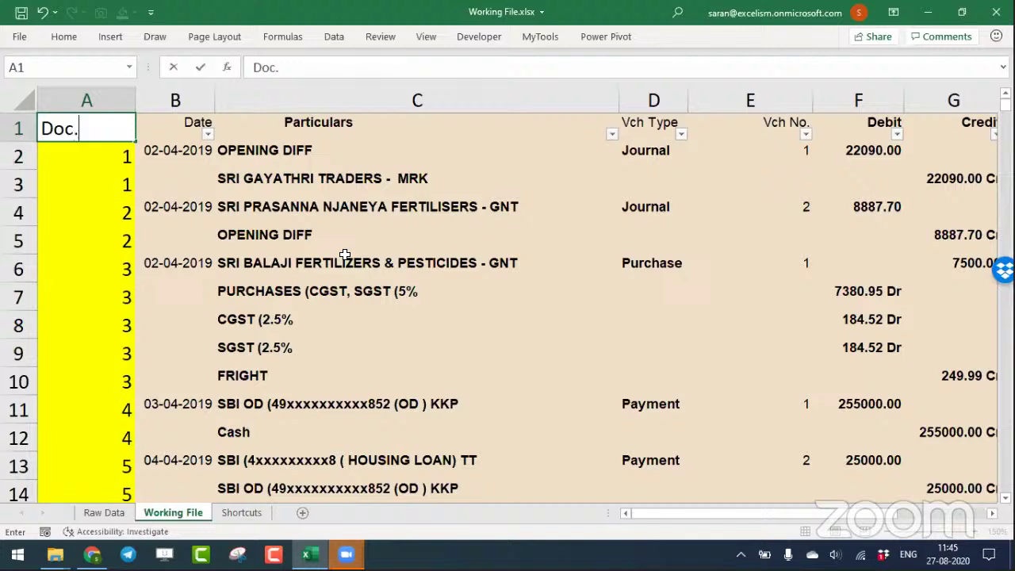
{"action": "type", "text": "No."}
{"action": "key", "text": "Return"}
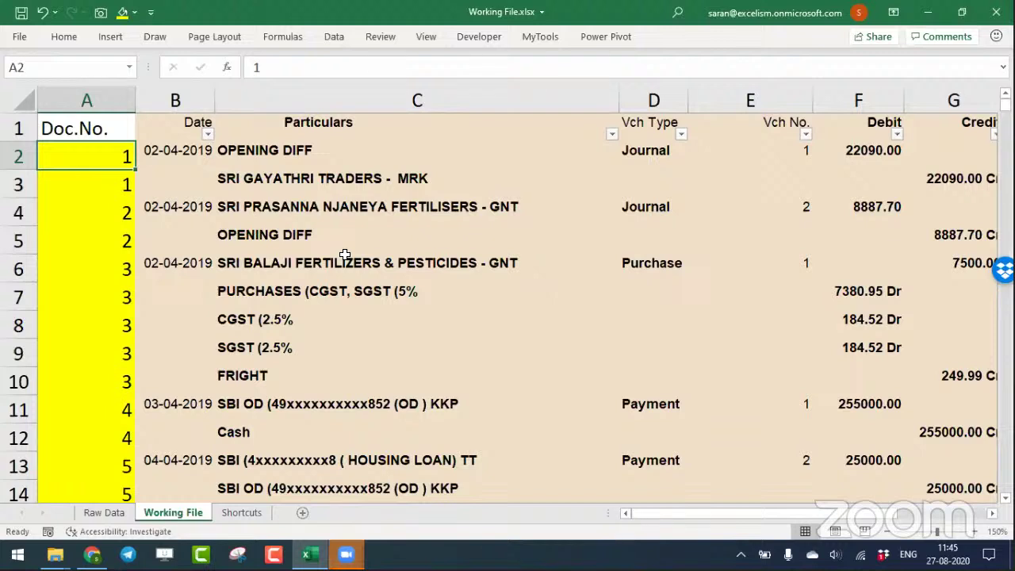
{"action": "key", "text": "Up"}
{"action": "key", "text": "ctrl+b"}
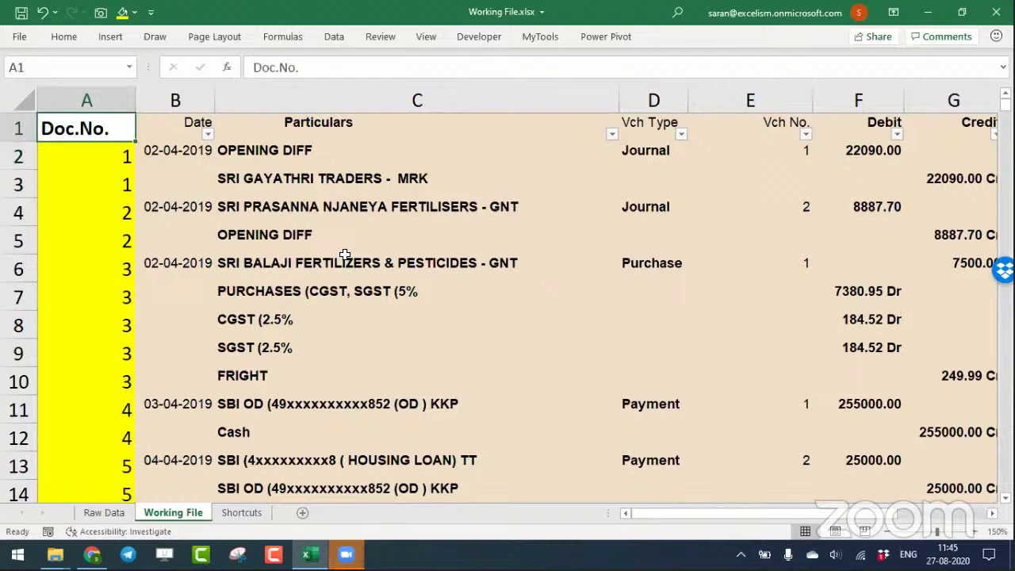
Fill the Dr/Cr values from row 2 downward with yellow.
{"action": "key", "text": "Right"}
{"action": "key", "text": "Right"}
{"action": "key", "text": "Right"}
{"action": "key", "text": "Right"}
{"action": "key", "text": "Right"}
{"action": "key", "text": "Right"}
{"action": "key", "text": "Right"}
{"action": "key", "text": "Right"}
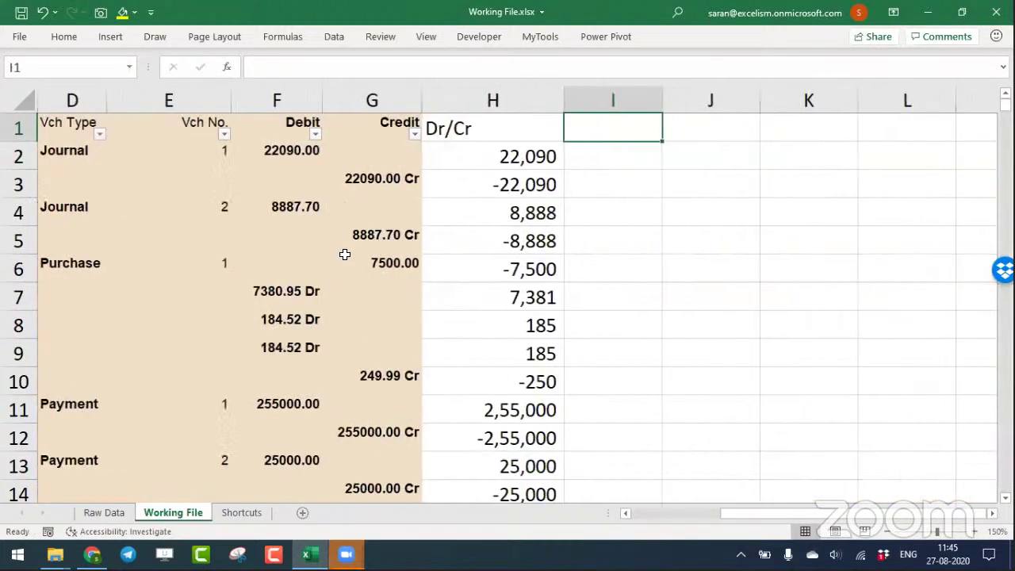
{"action": "key", "text": "Left"}
{"action": "key", "text": "Down"}
{"action": "key", "text": "ctrl+shift+Down"}
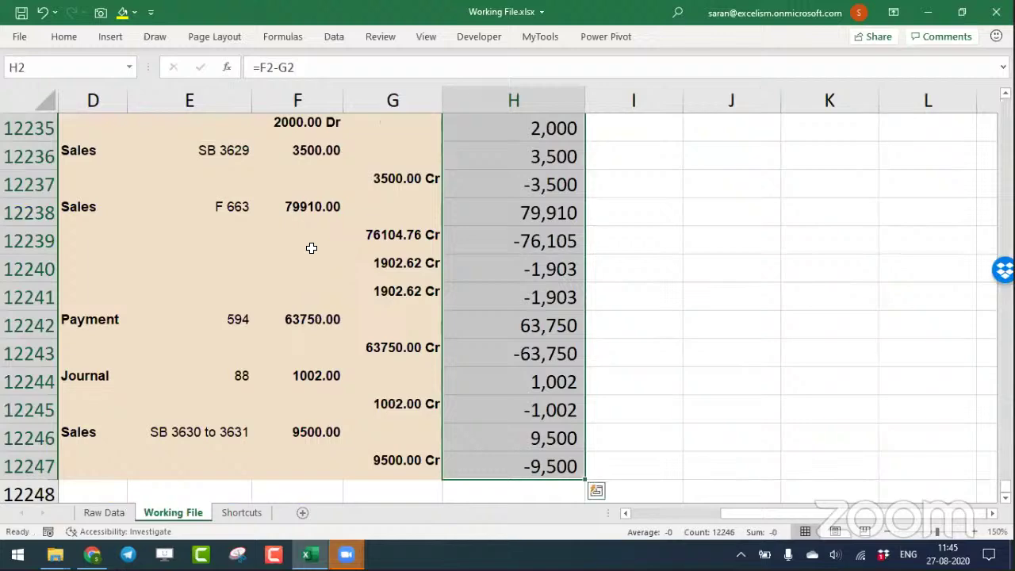
{"action": "left_click", "coordinate": [122, 12]}
{"action": "key", "text": "ctrl+BackSpace"}
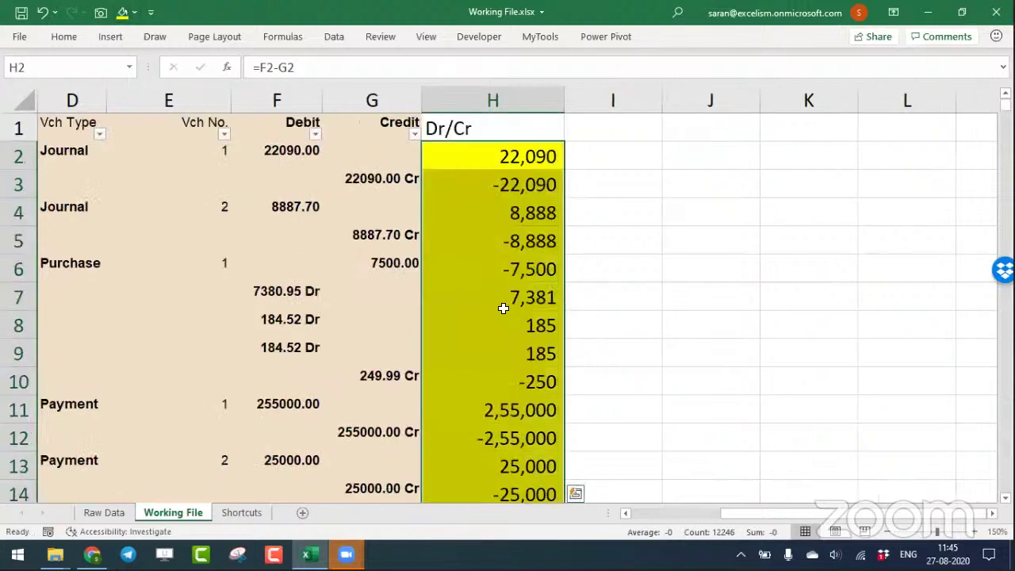
{"action": "key", "text": "ctrl+Home"}
Inspect the Date cells in rows 2 and 3, including row 3's blank one.
{"action": "key", "text": "Down"}
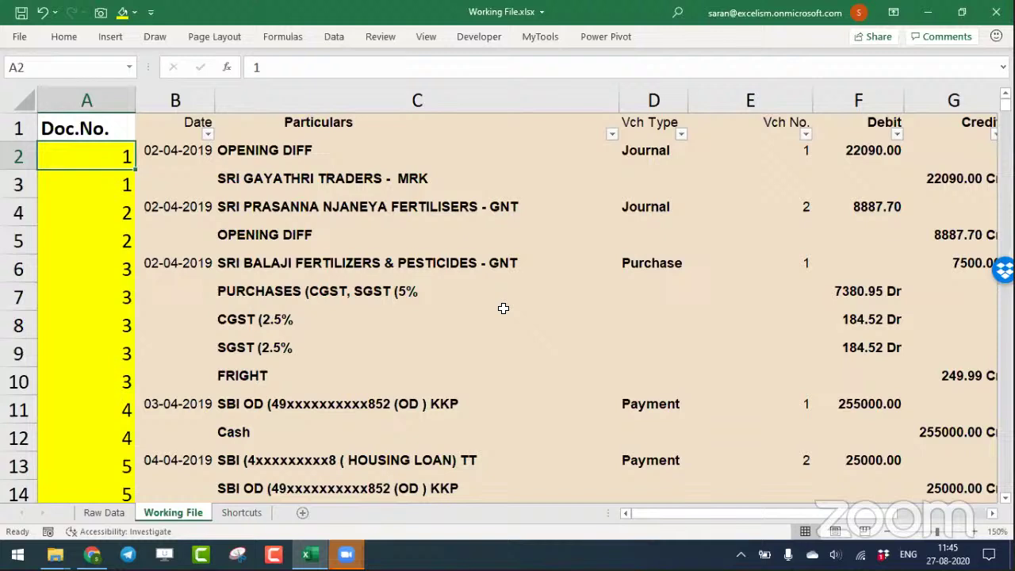
{"action": "key", "text": "Down"}
{"action": "key", "text": "Right"}
{"action": "key", "text": "Right"}
{"action": "key", "text": "Right"}
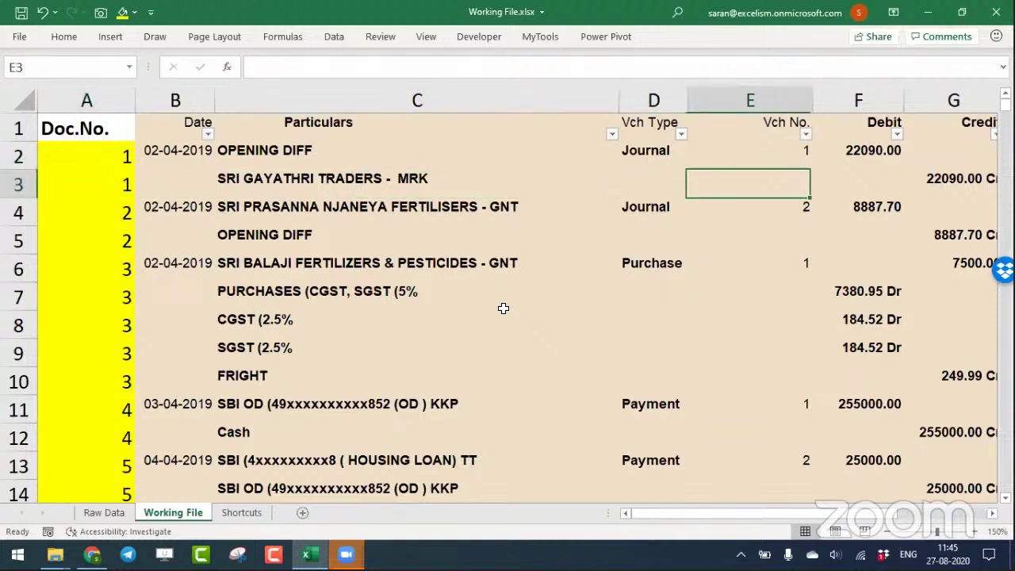
{"action": "key", "text": "Left"}
{"action": "key", "text": "Left"}
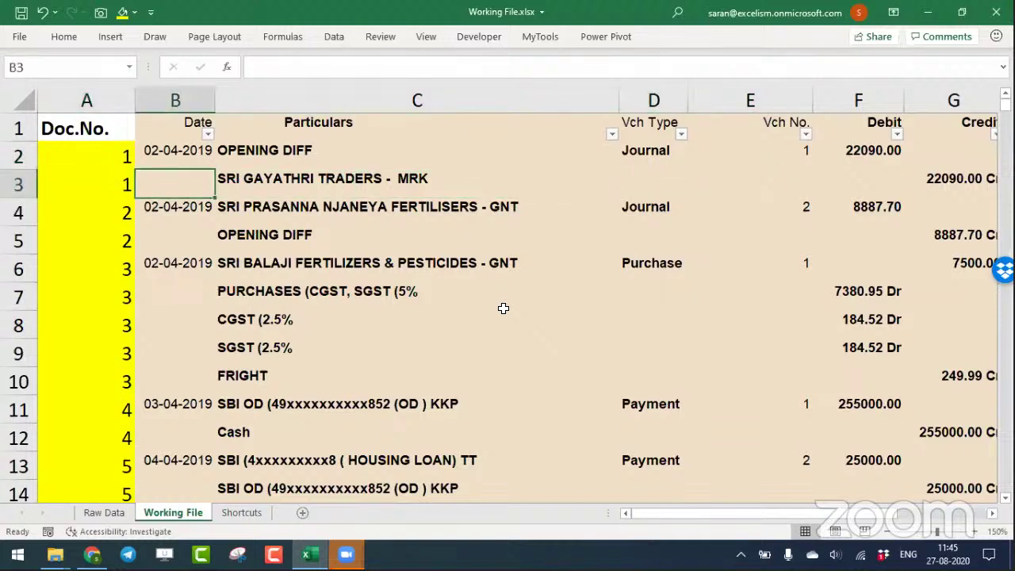
{"action": "key", "text": "Up"}
{"action": "key", "text": "Down"}
{"action": "key", "text": "Up"}
{"action": "key", "text": "Down"}
{"action": "key", "text": "Up"}
{"action": "key", "text": "Down"}
Delete the Vch No. column, then undo the deletion and the yellow fill.
{"action": "left_click", "coordinate": [791, 99]}
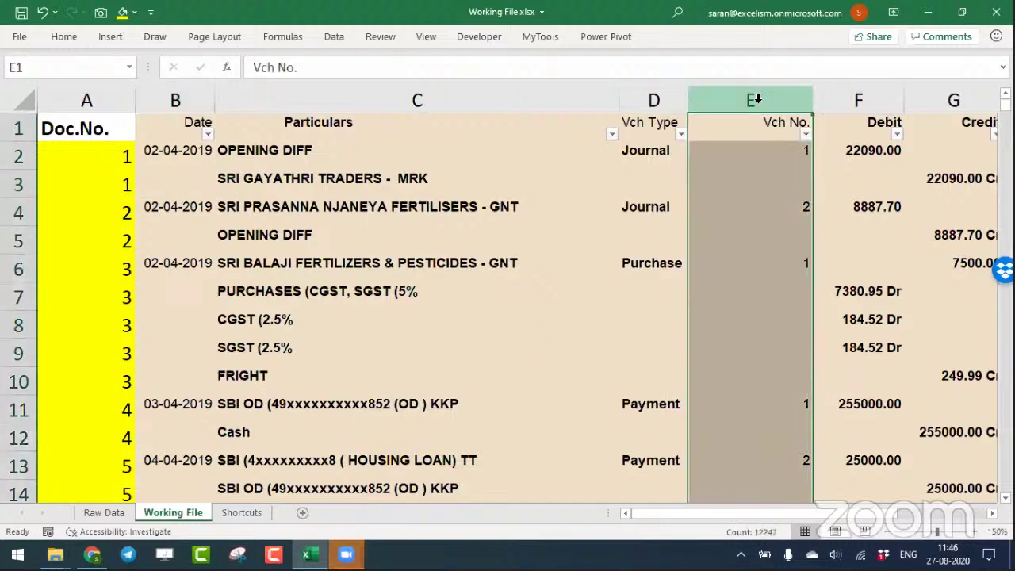
{"action": "left_click", "coordinate": [756, 100]}
{"action": "key", "text": "ctrl+minus"}
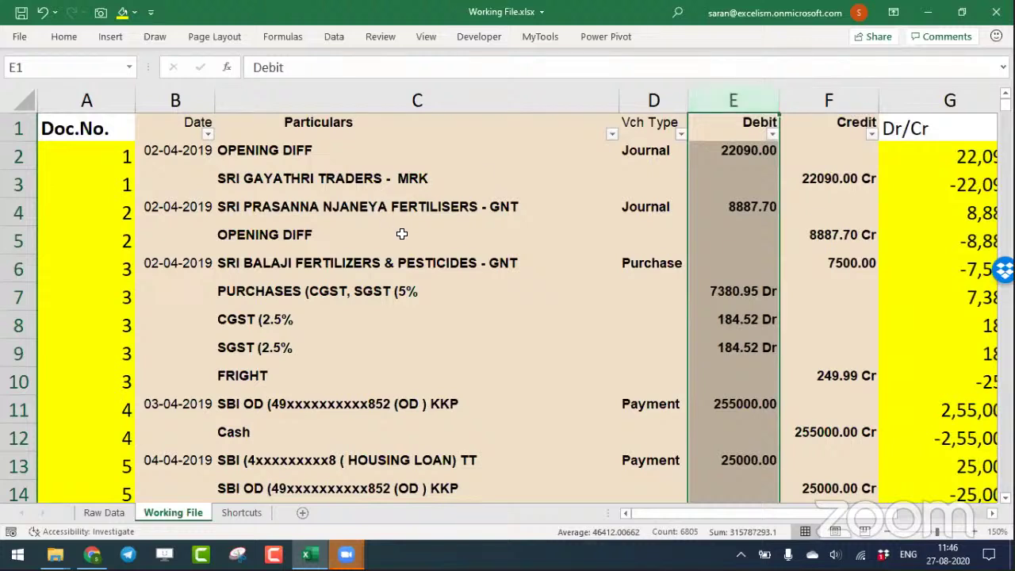
{"action": "left_click", "coordinate": [110, 159]}
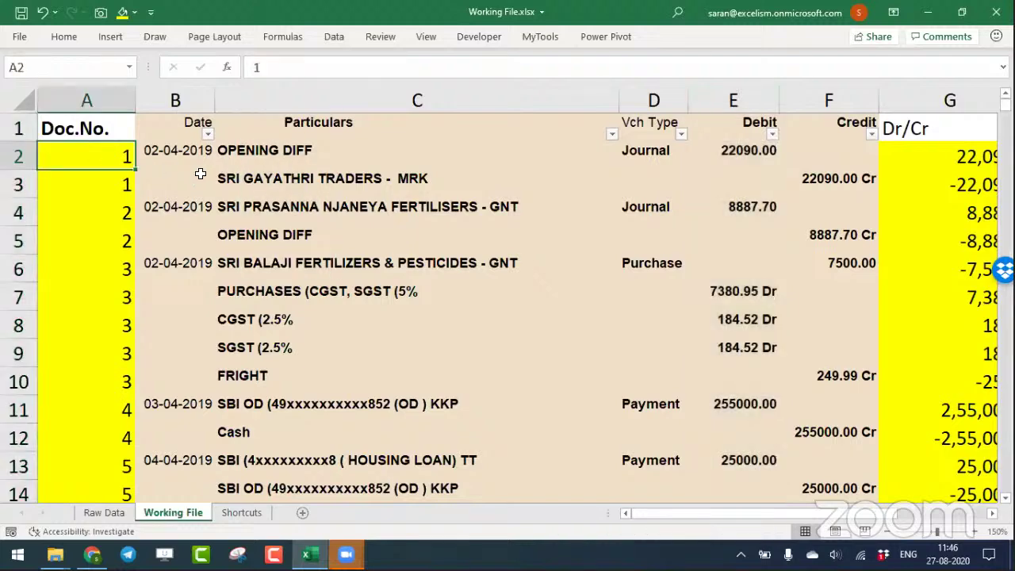
{"action": "key", "text": "ctrl+z"}
{"action": "key", "text": "ctrl+z"}
{"action": "key", "text": "ctrl+z"}
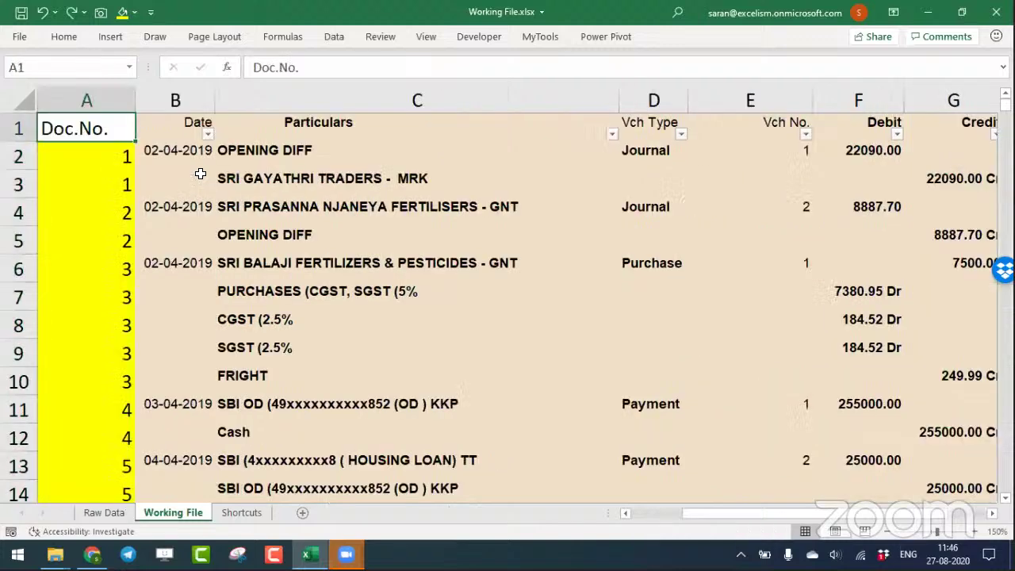
{"action": "key", "text": "ctrl+z"}
Re-confirm the A2 document-number formula =IF(B2="",A1,A1+1).
{"action": "key", "text": "ctrl+c"}
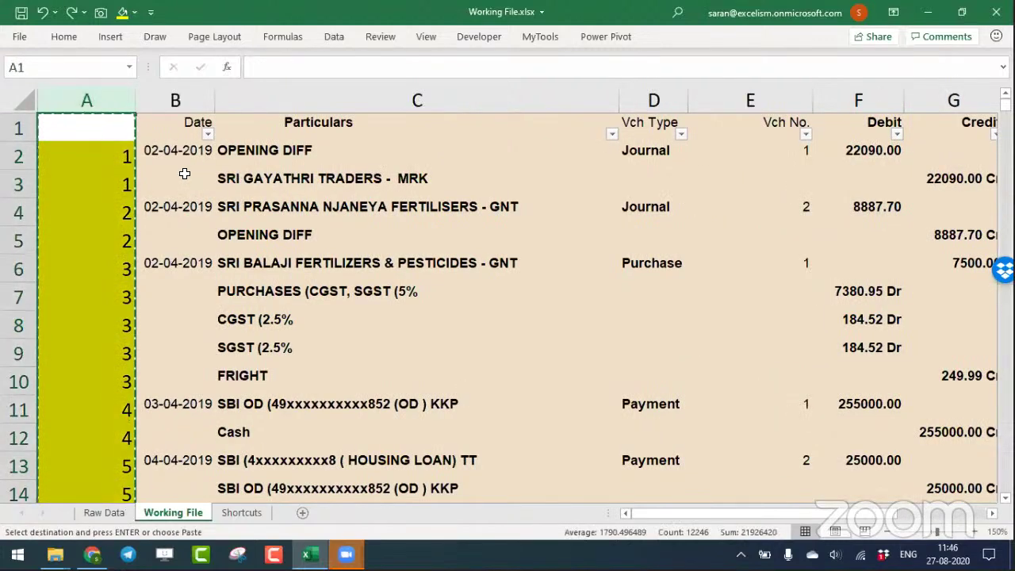
{"action": "left_click", "coordinate": [112, 149]}
{"action": "key", "text": "Escape"}
{"action": "key", "text": "F2"}
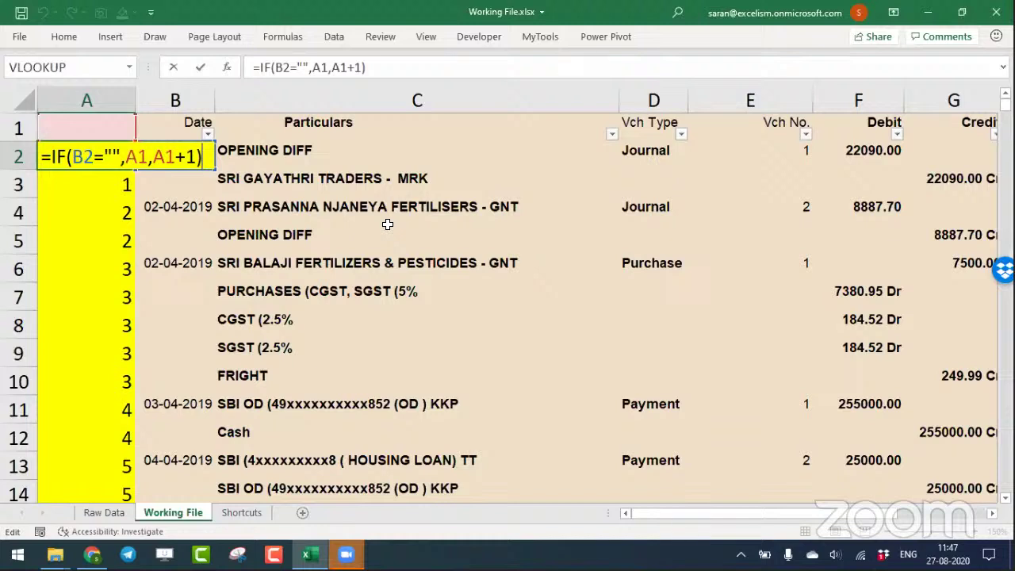
{"action": "key", "text": "ctrl+Return"}
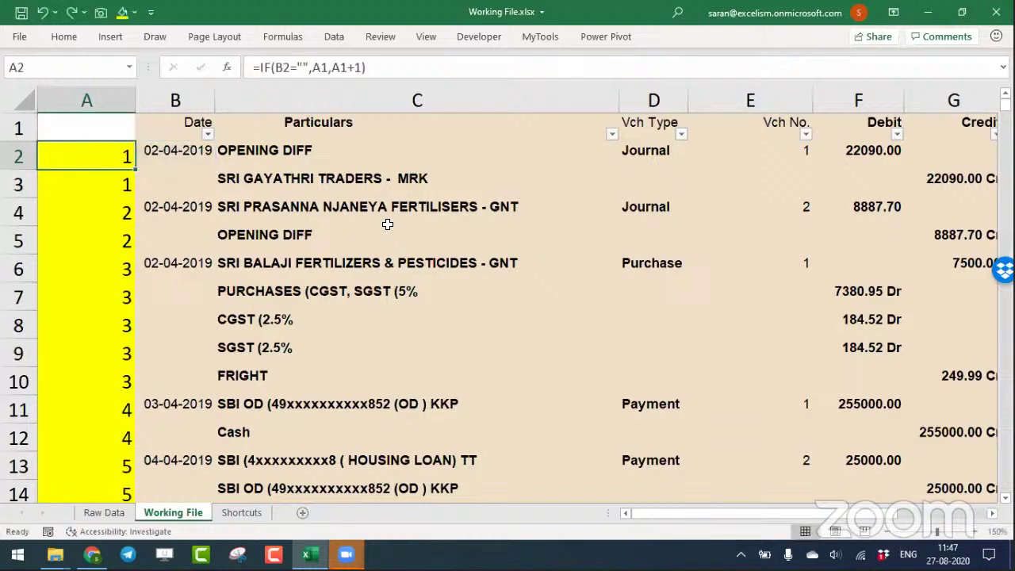
Convert column A's document-number formulas to plain values with Paste Special > Values.
{"action": "key", "text": "ctrl+shift+Down"}
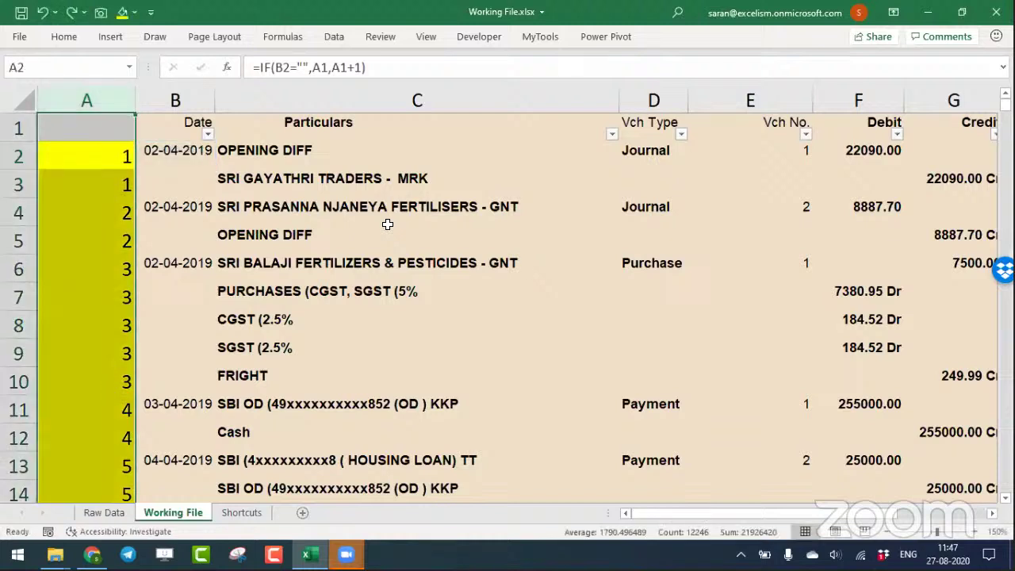
{"action": "key", "text": "ctrl+c"}
{"action": "key", "text": "alt+e"}
{"action": "key", "text": "s"}
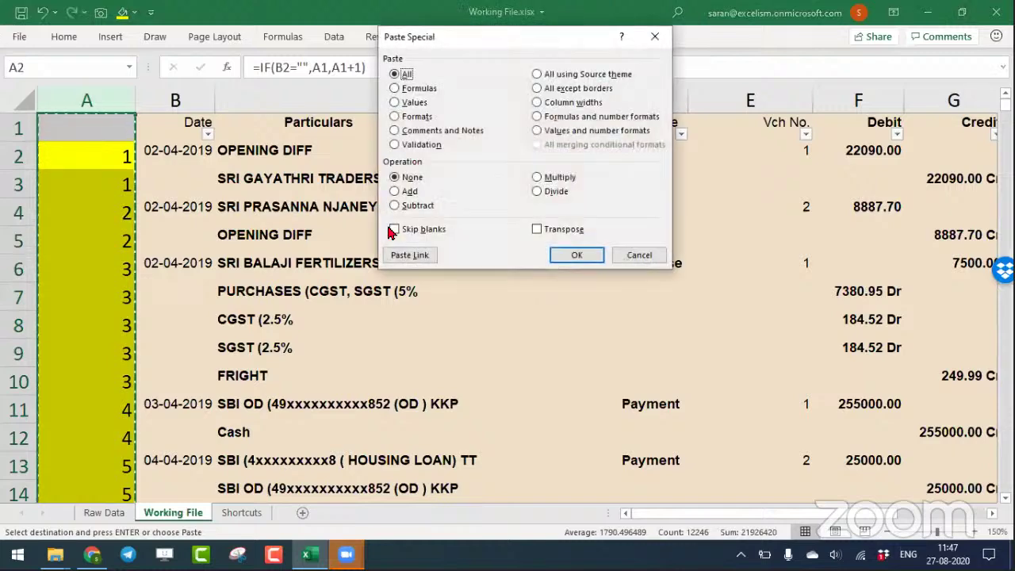
{"action": "left_click", "coordinate": [411, 104]}
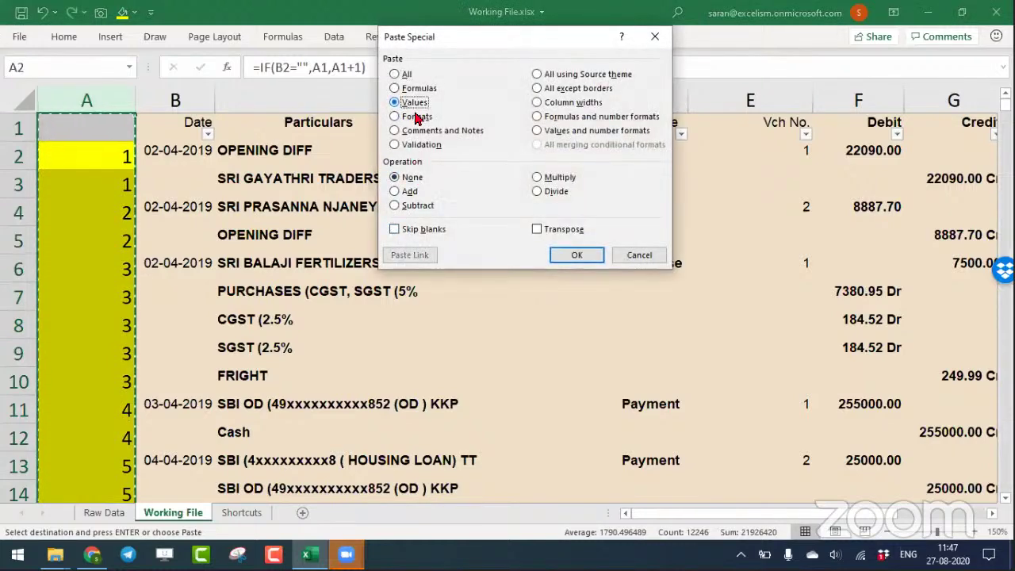
{"action": "left_click", "coordinate": [577, 254]}
{"action": "key", "text": "Escape"}
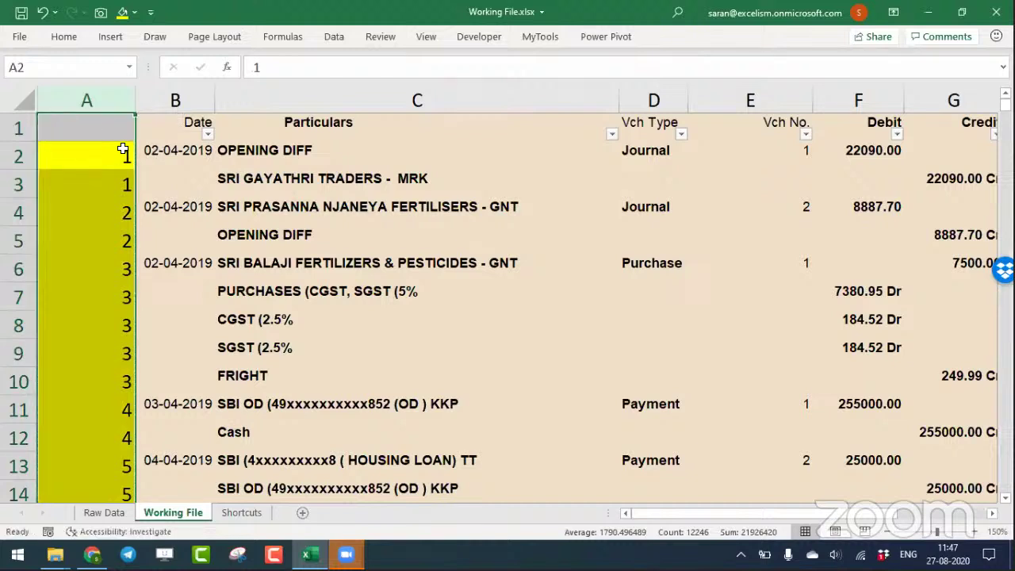
{"action": "left_click", "coordinate": [125, 186]}
{"action": "left_click", "coordinate": [124, 247]}
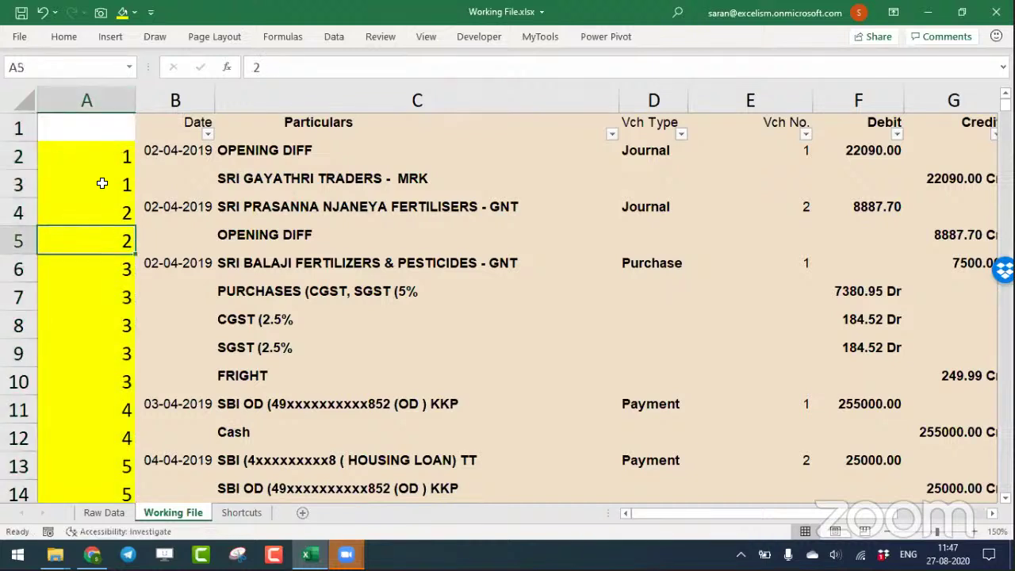
Enter the header Doc.No. in A1, fixing the typed typo.
{"action": "left_click", "coordinate": [85, 117]}
{"action": "type", "text": "Doc.Nop"}
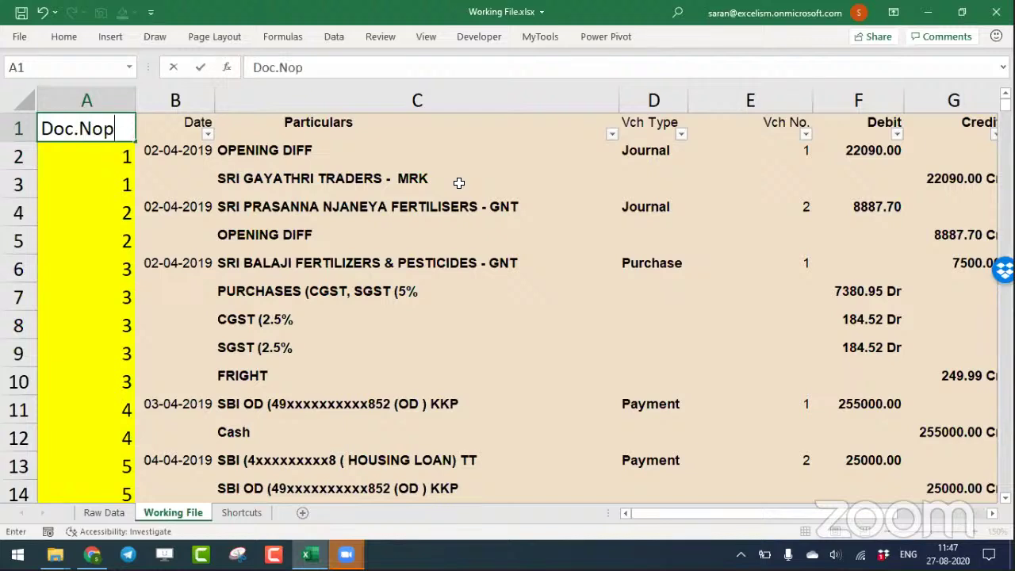
{"action": "key", "text": "Return"}
{"action": "key", "text": "Up"}
{"action": "key", "text": "F2"}
{"action": "key", "text": "BackSpace"}
{"action": "type", "text": "."}
{"action": "key", "text": "Return"}
{"action": "key", "text": "Up"}
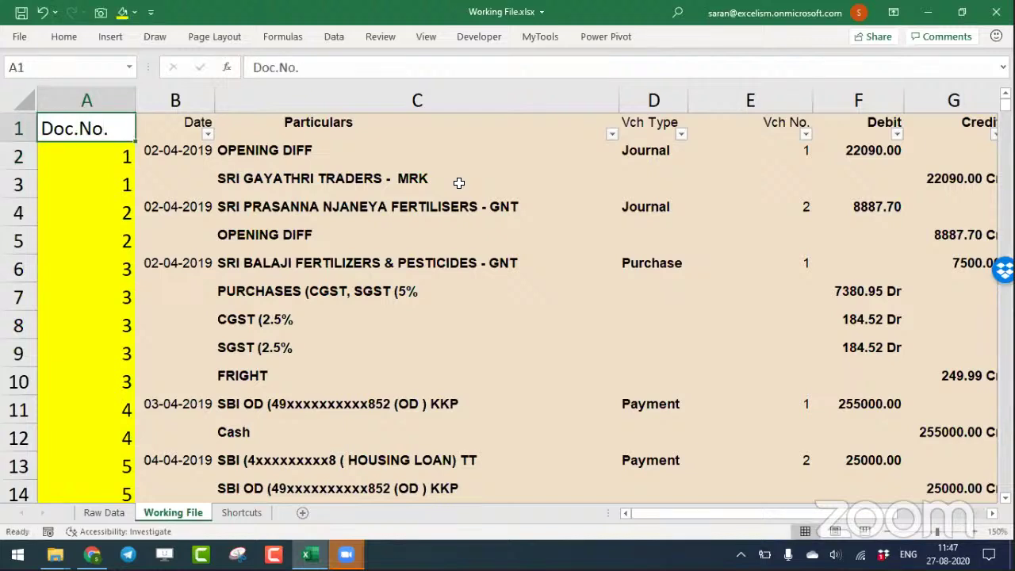
Delete the entire Vch No. column from the day book.
{"action": "key", "text": "Down"}
{"action": "key", "text": "Right"}
{"action": "key", "text": "Right"}
{"action": "key", "text": "Right"}
{"action": "key", "text": "Right"}
{"action": "key", "text": "Right"}
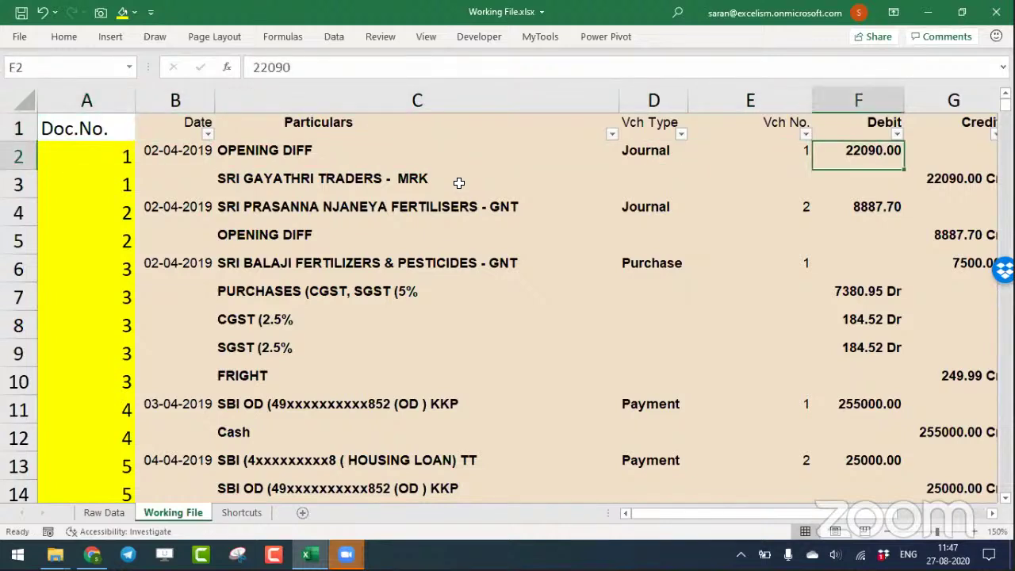
{"action": "key", "text": "Left"}
{"action": "key", "text": "ctrl+space"}
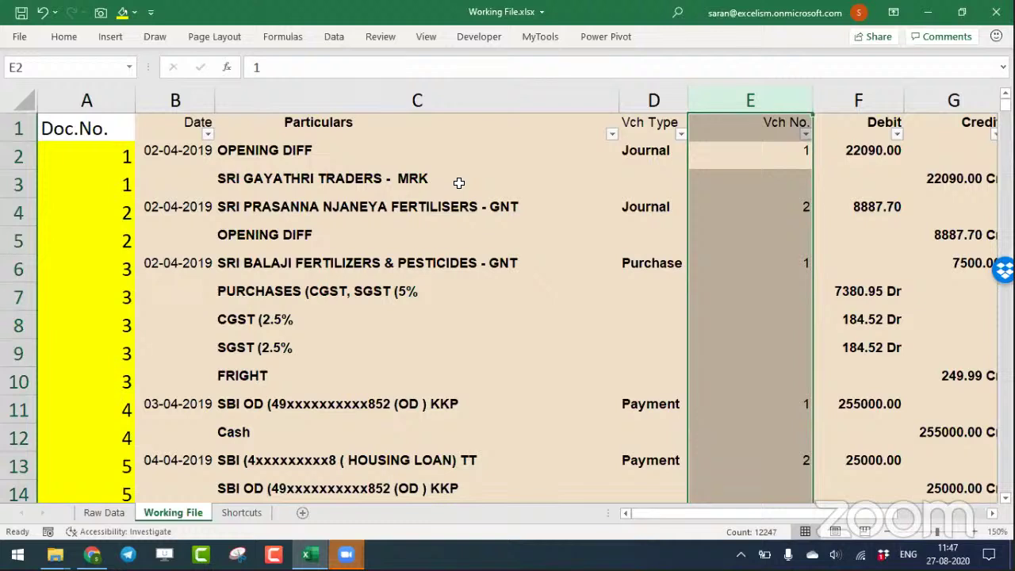
{"action": "key", "text": "ctrl+minus"}
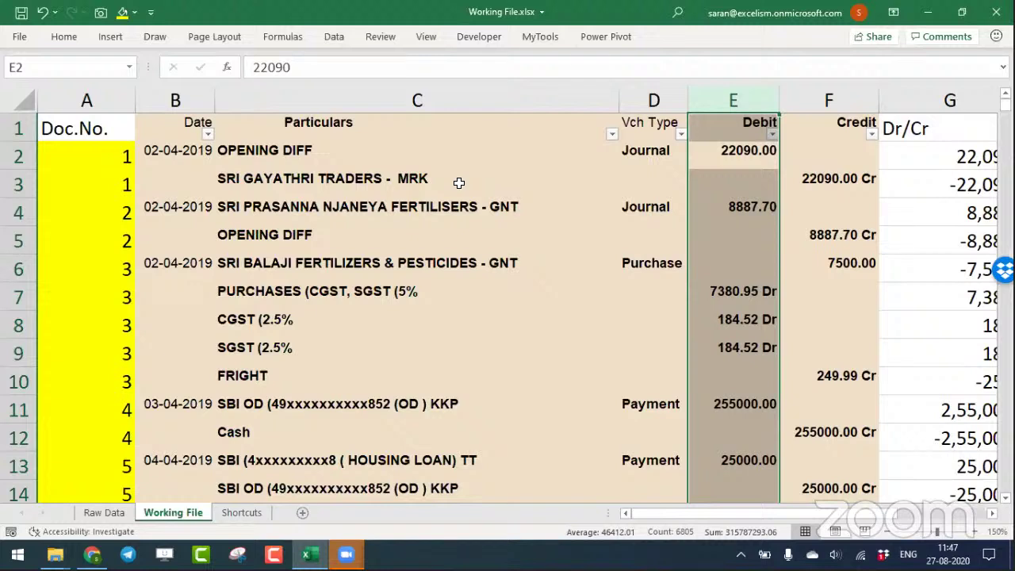
{"action": "left_click", "coordinate": [100, 130]}
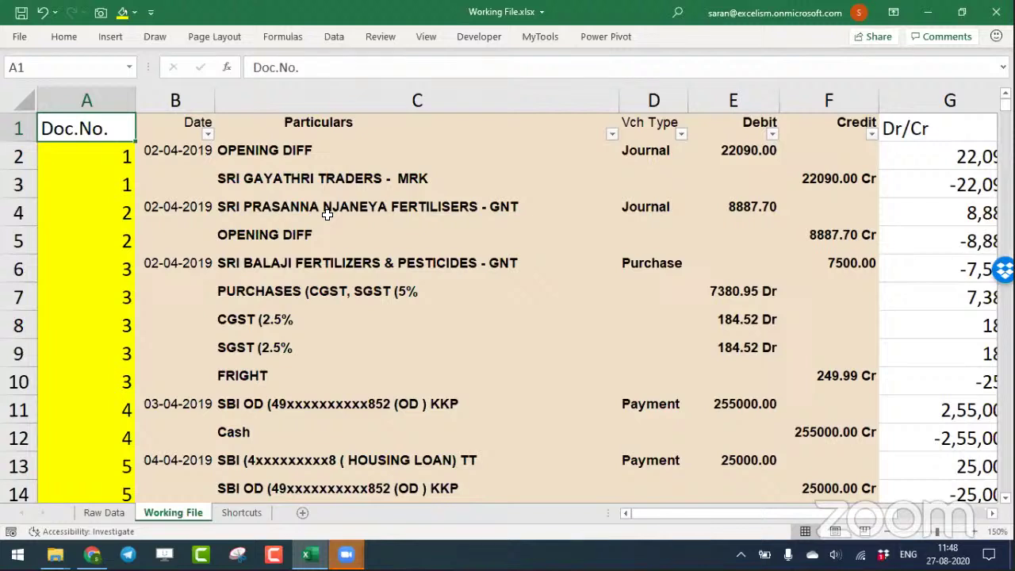
{"action": "left_click", "coordinate": [107, 153]}
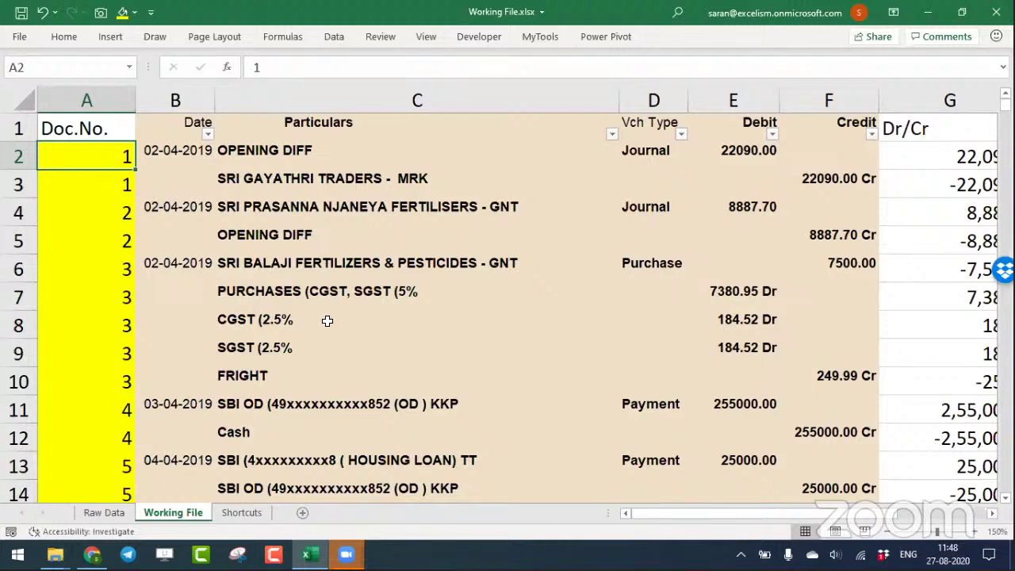
{"action": "left_click", "coordinate": [104, 513]}
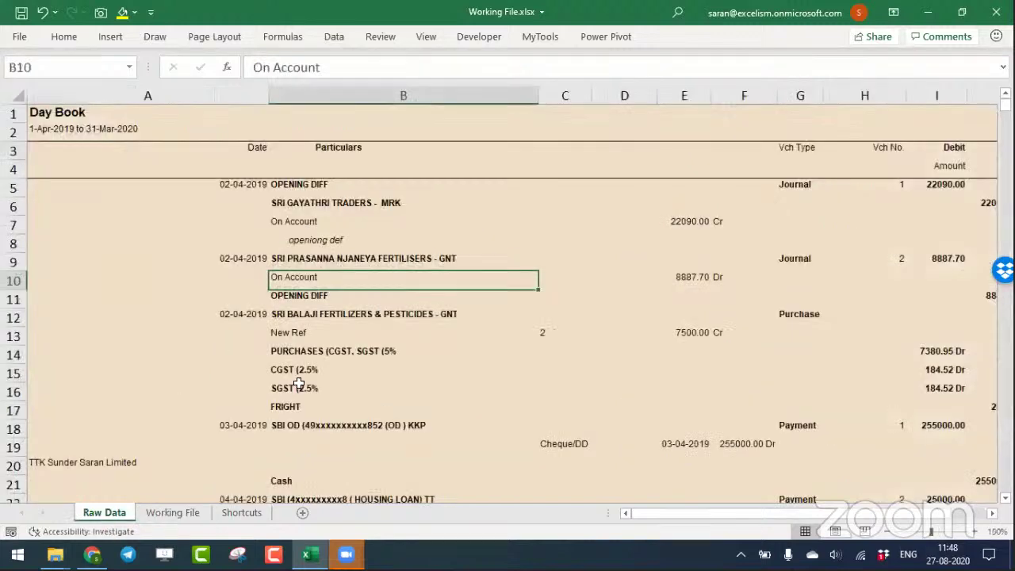
{"action": "left_click", "coordinate": [179, 513]}
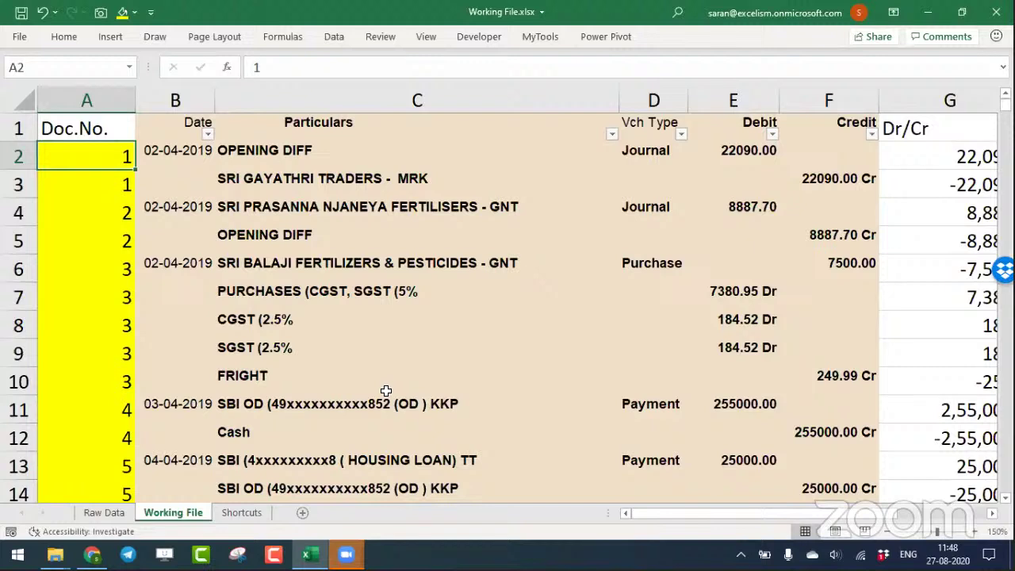
Filter the Date column to show only (Blanks) via its AutoFilter list.
{"action": "key", "text": "Right"}
{"action": "key", "text": "Right"}
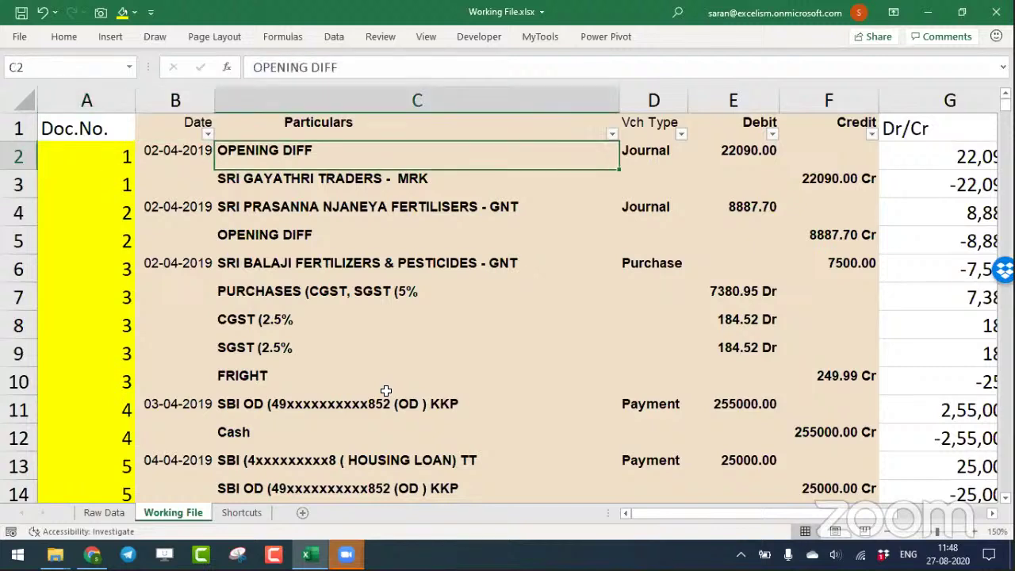
{"action": "key", "text": "Up"}
{"action": "key", "text": "Right"}
{"action": "key", "text": "Right"}
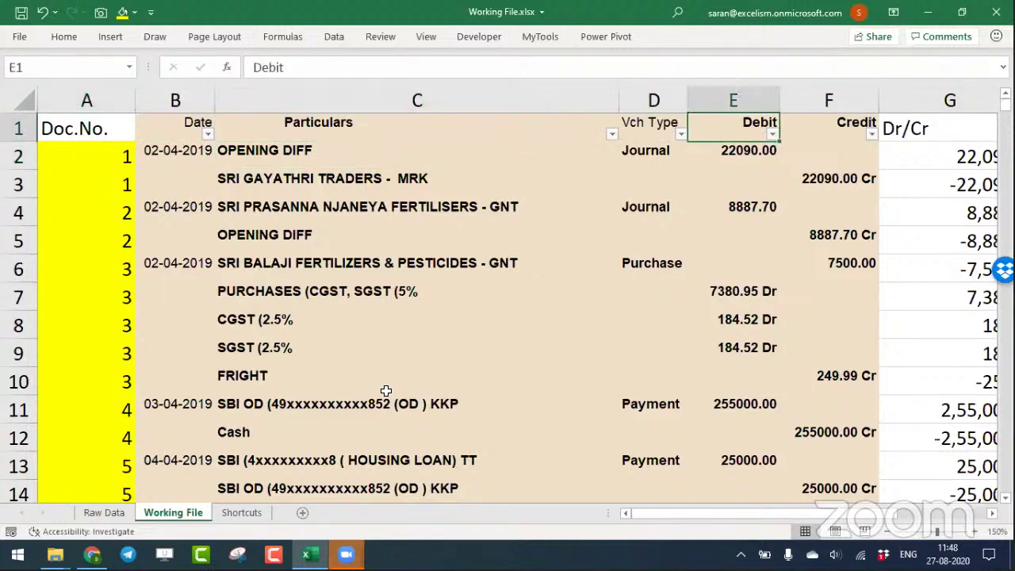
{"action": "key", "text": "Left"}
{"action": "key", "text": "Left"}
{"action": "key", "text": "Left"}
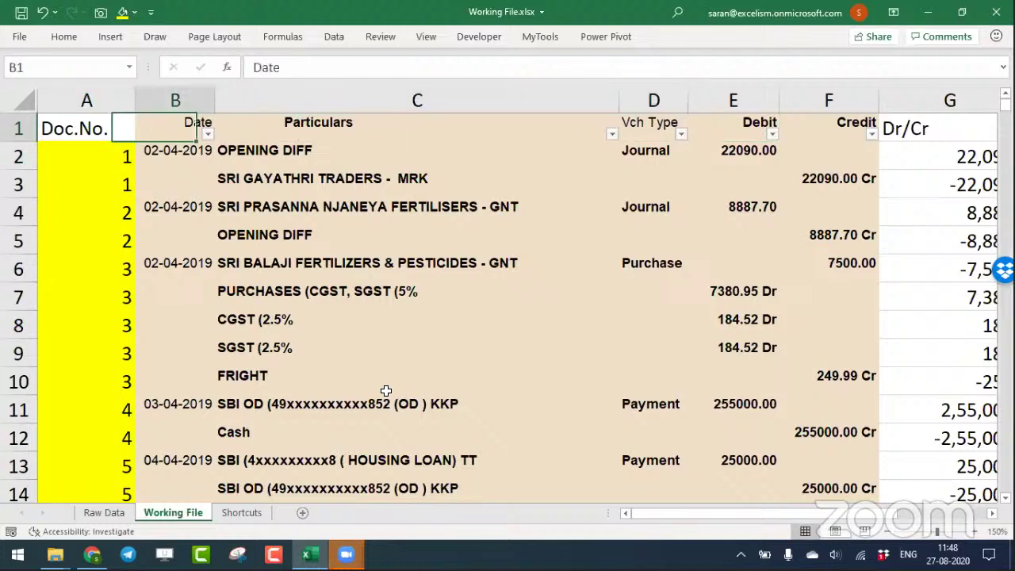
{"action": "key", "text": "alt+Down"}
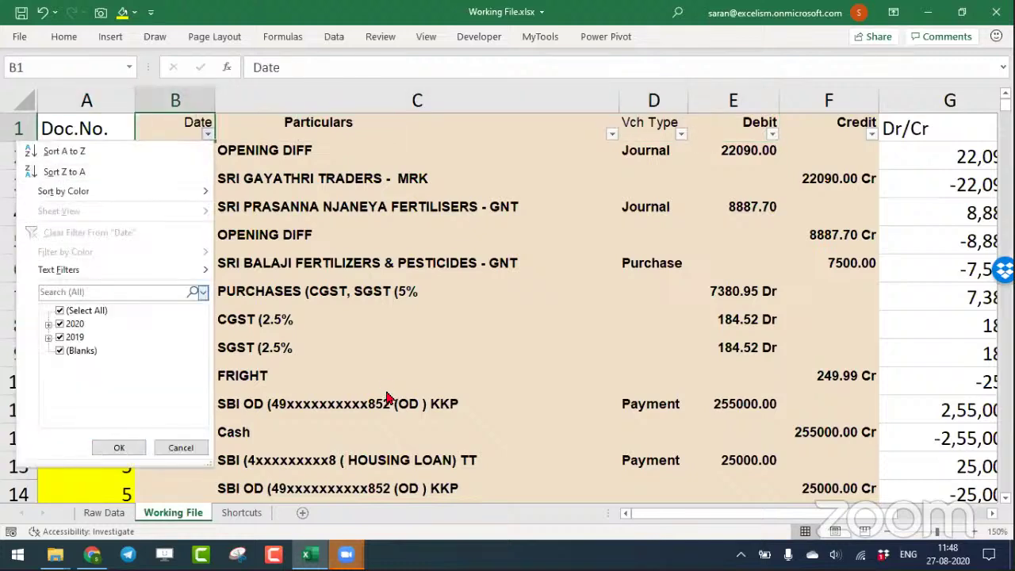
{"action": "key", "text": "space"}
{"action": "key", "text": "Down"}
{"action": "key", "text": "Down"}
{"action": "key", "text": "Down"}
{"action": "key", "text": "space"}
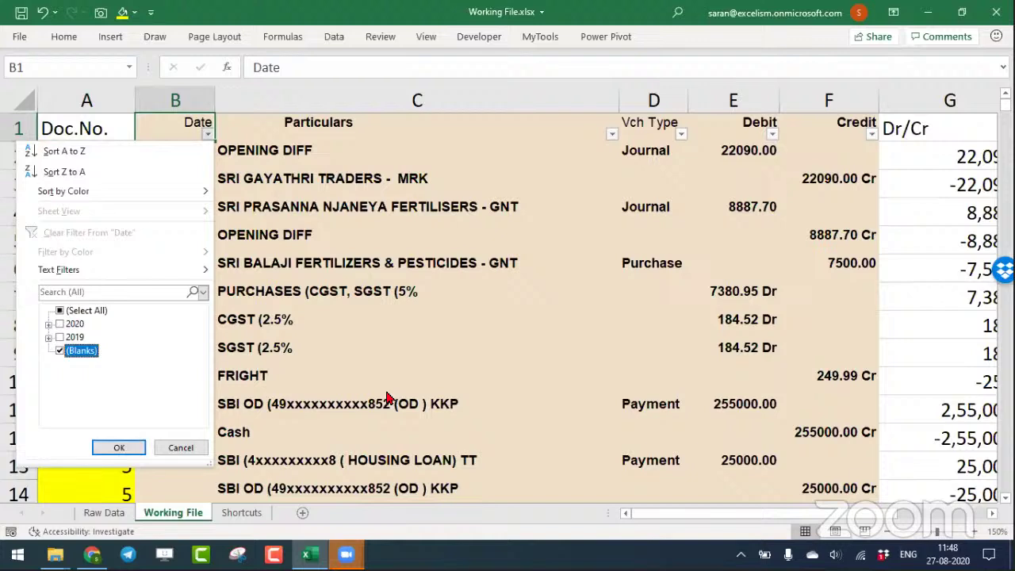
{"action": "key", "text": "Tab"}
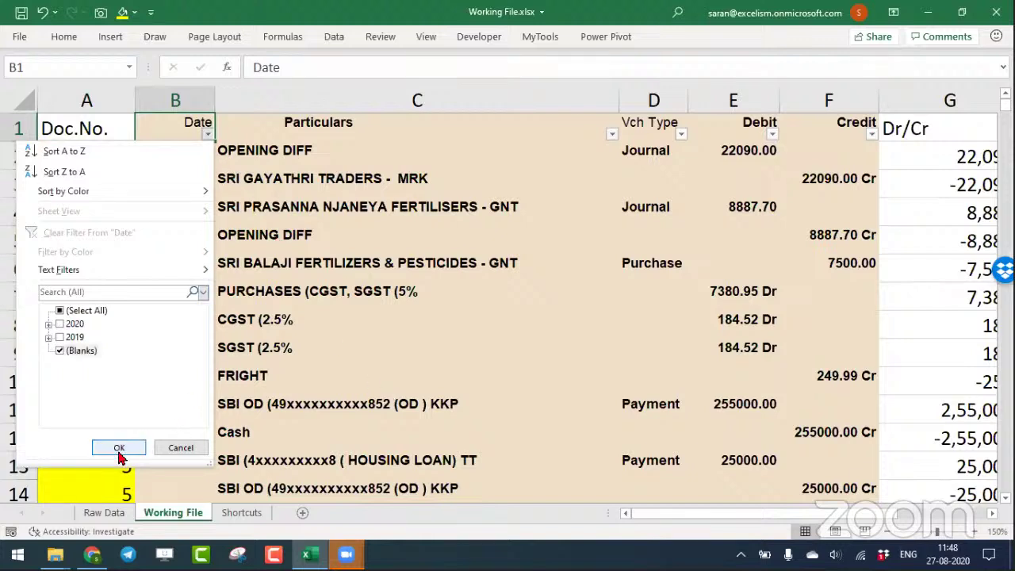
{"action": "left_click", "coordinate": [119, 449]}
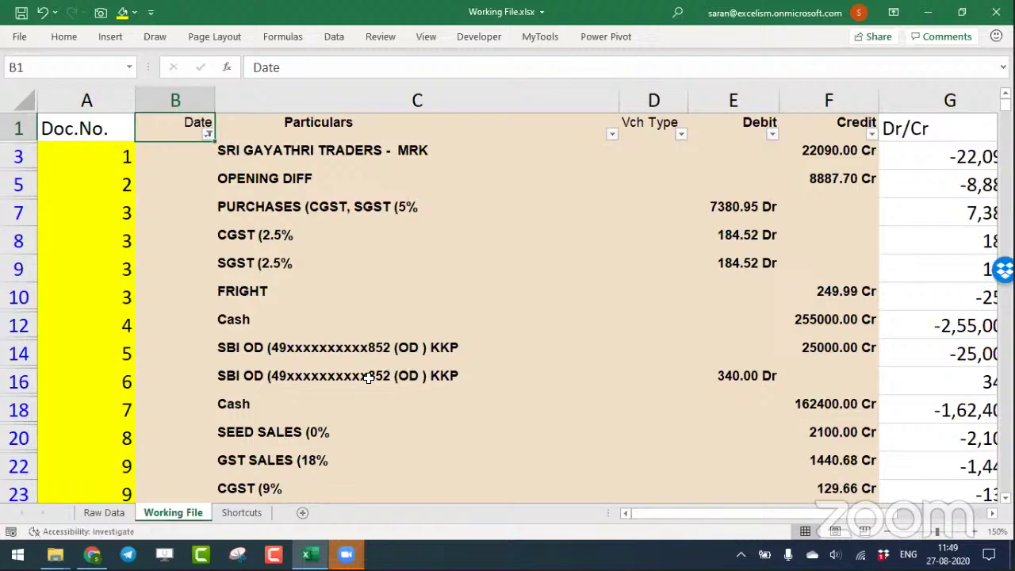
Clear the Date filter and reapply it with only (Blanks) ticked, showing 8761 of 12246 records.
{"action": "key", "text": "alt+a"}
{"action": "key", "text": "c"}
{"action": "key", "text": "Down"}
{"action": "key", "text": "Up"}
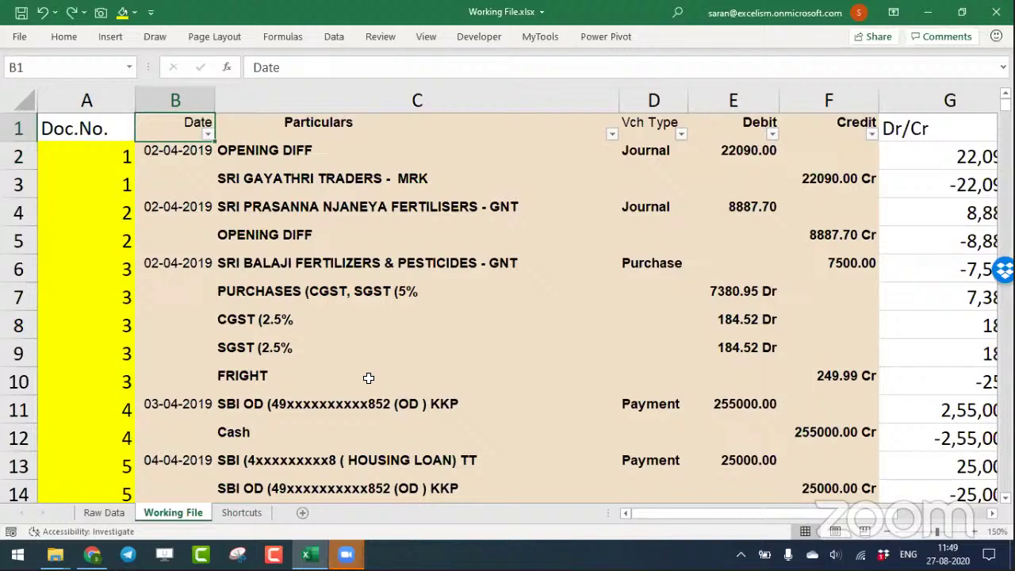
{"action": "key", "text": "alt+Down"}
{"action": "key", "text": "Tab"}
{"action": "key", "text": "alt+Down"}
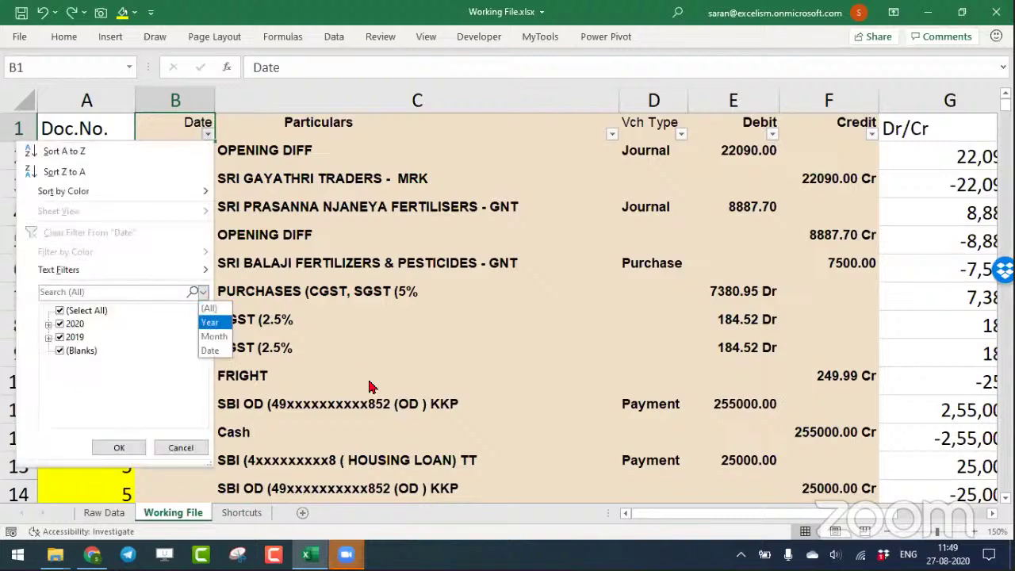
{"action": "left_click", "coordinate": [62, 314]}
{"action": "left_click", "coordinate": [61, 314]}
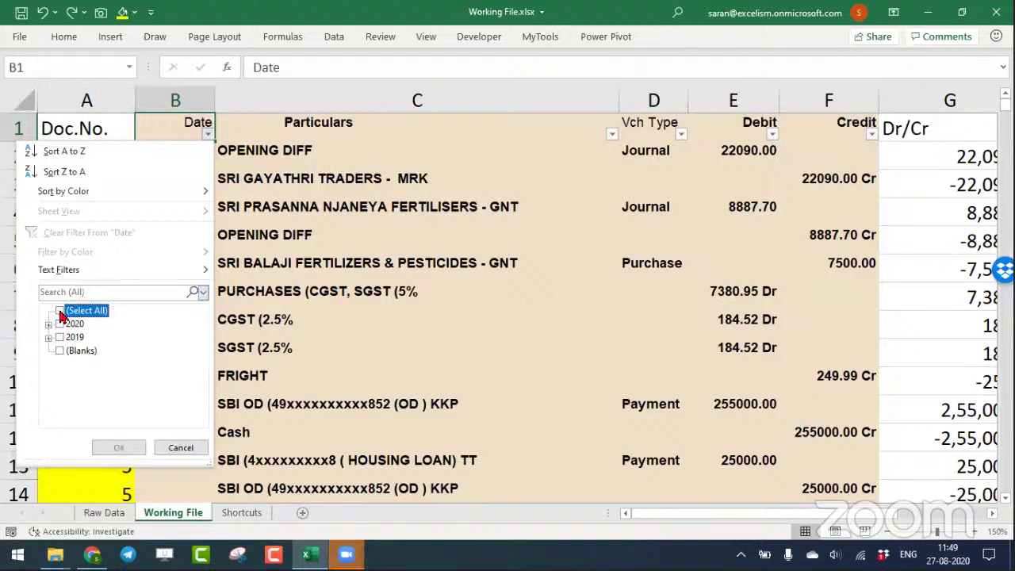
{"action": "left_click", "coordinate": [62, 354]}
{"action": "left_click", "coordinate": [127, 448]}
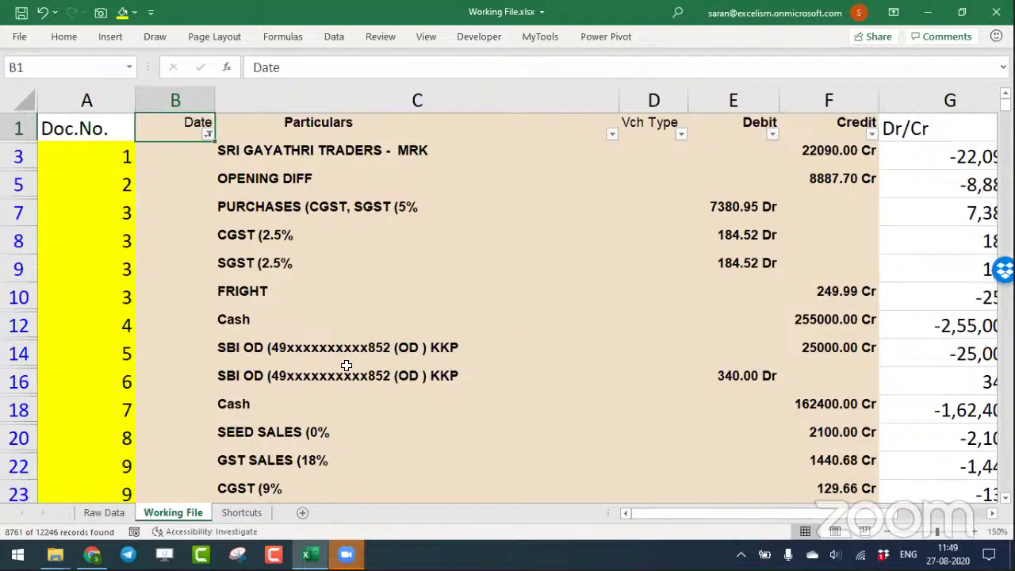
Try dragging to select the blank Date cells from B3 downward.
{"action": "left_click", "coordinate": [274, 289]}
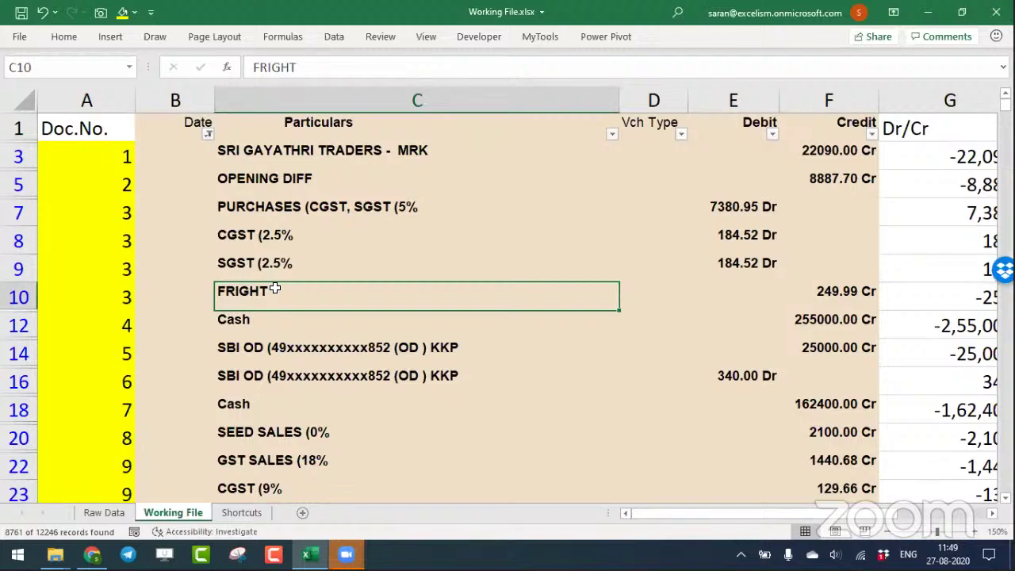
{"action": "left_click", "coordinate": [190, 151]}
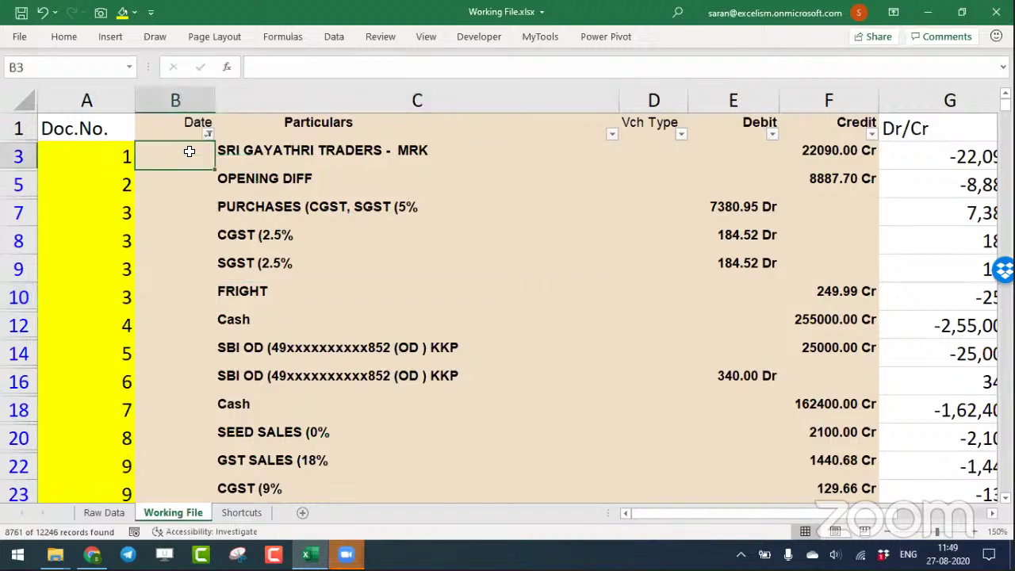
{"action": "key", "text": "Left"}
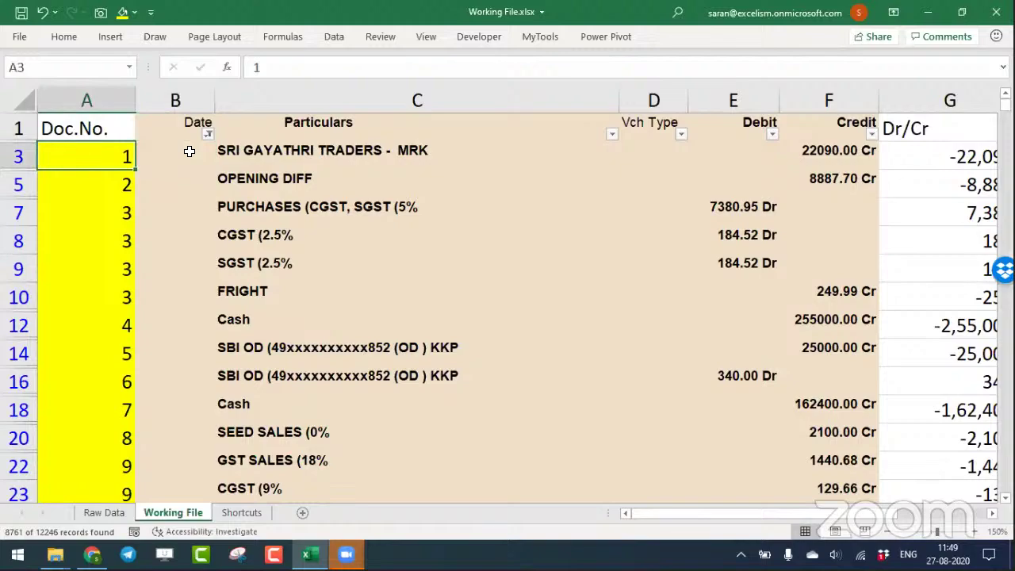
{"action": "left_click_drag", "start_coordinate": [189, 151], "coordinate": [215, 451]}
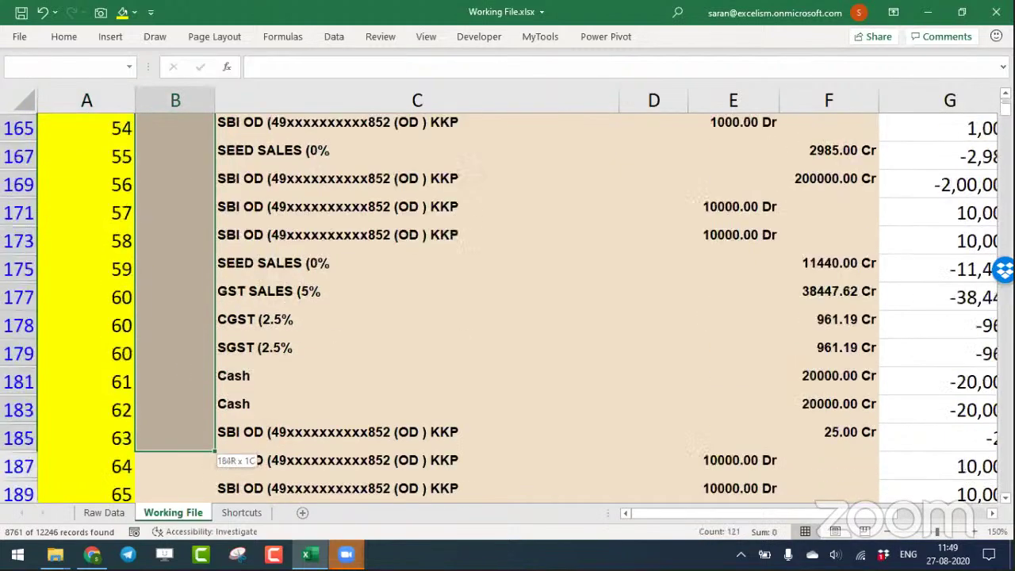
{"action": "left_click_drag", "start_coordinate": [216, 451], "coordinate": [202, 325]}
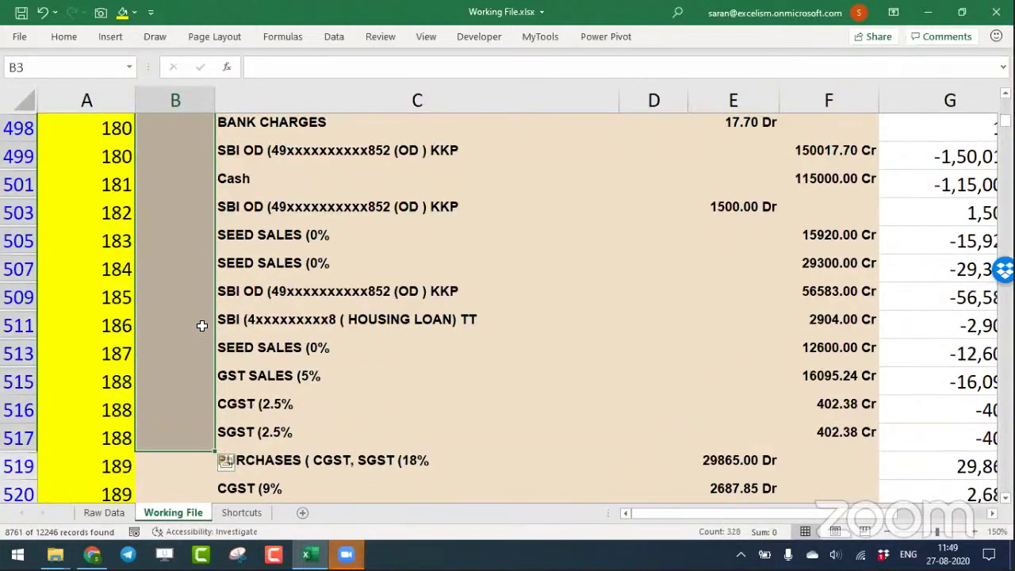
{"action": "key", "text": "ctrl+Home"}
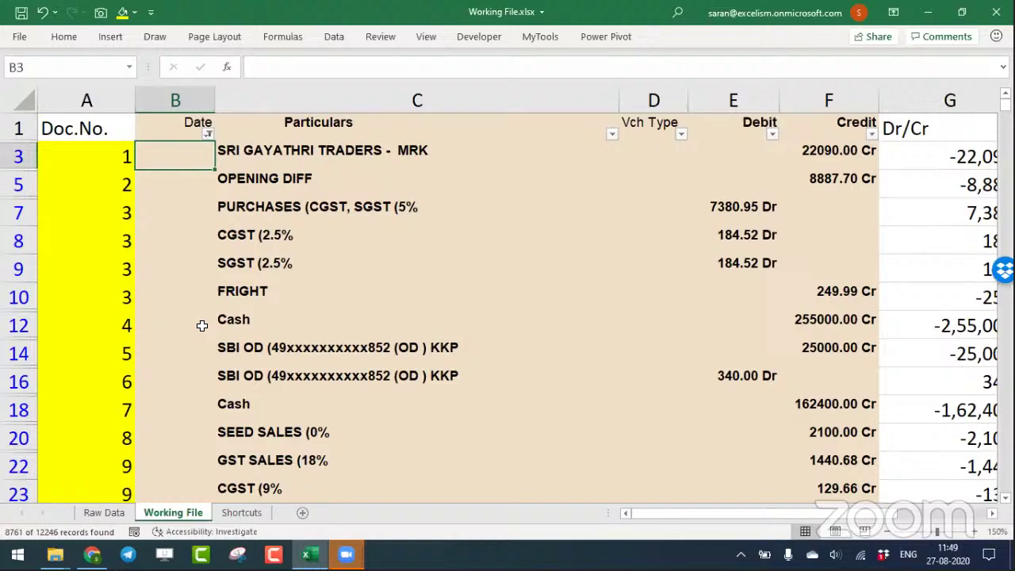
Select column B from last record B12247 up to B3, then return to B3.
{"action": "key", "text": "Left"}
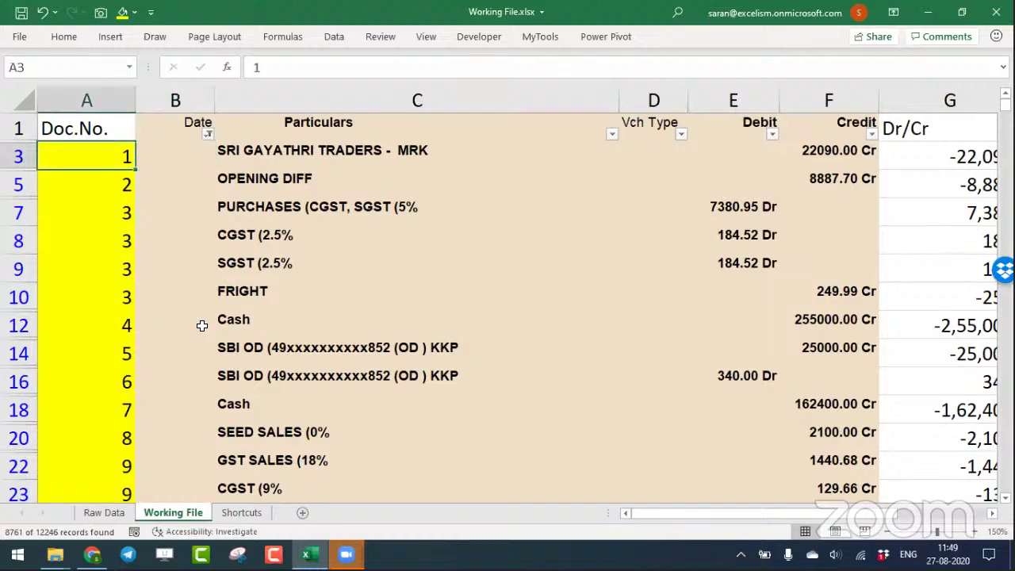
{"action": "key", "text": "ctrl+Down"}
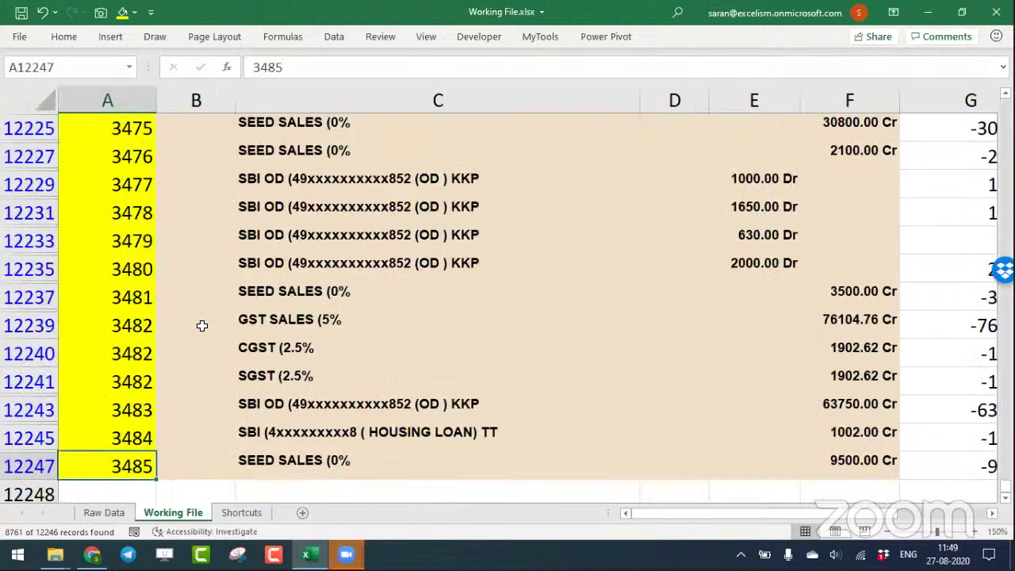
{"action": "left_click", "coordinate": [201, 472]}
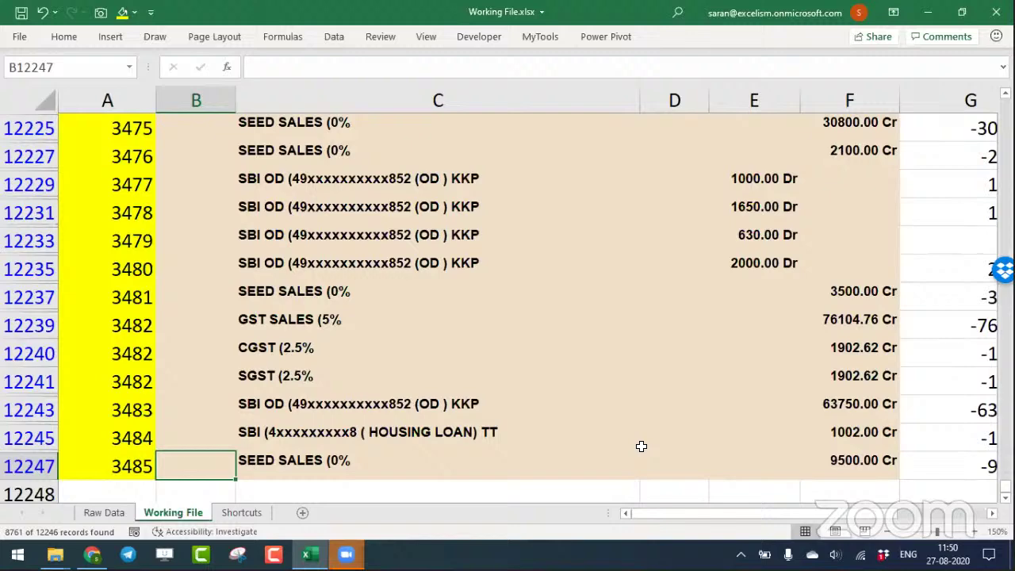
{"action": "key", "text": "ctrl+shift+Up"}
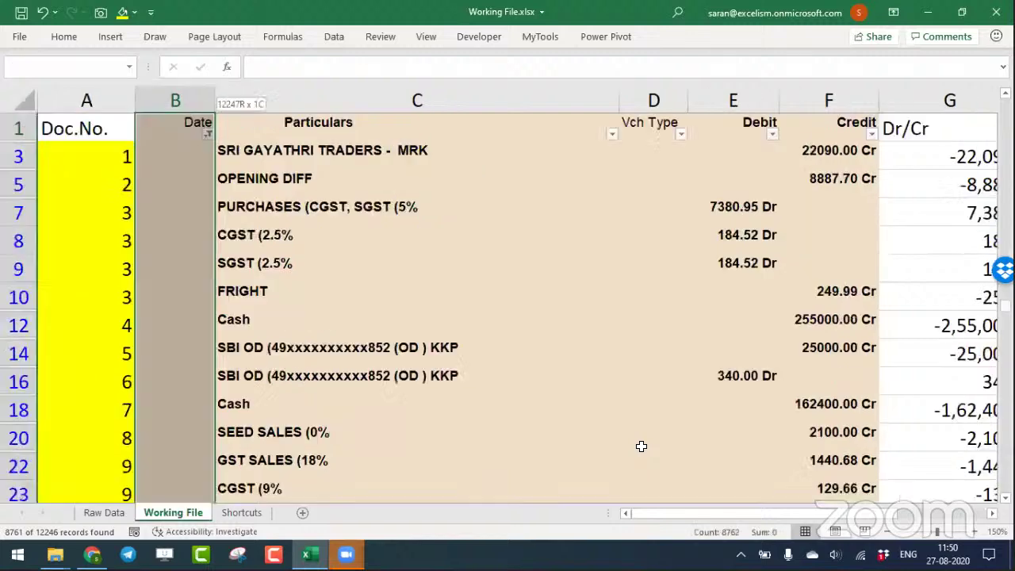
{"action": "key", "text": "ctrl+period"}
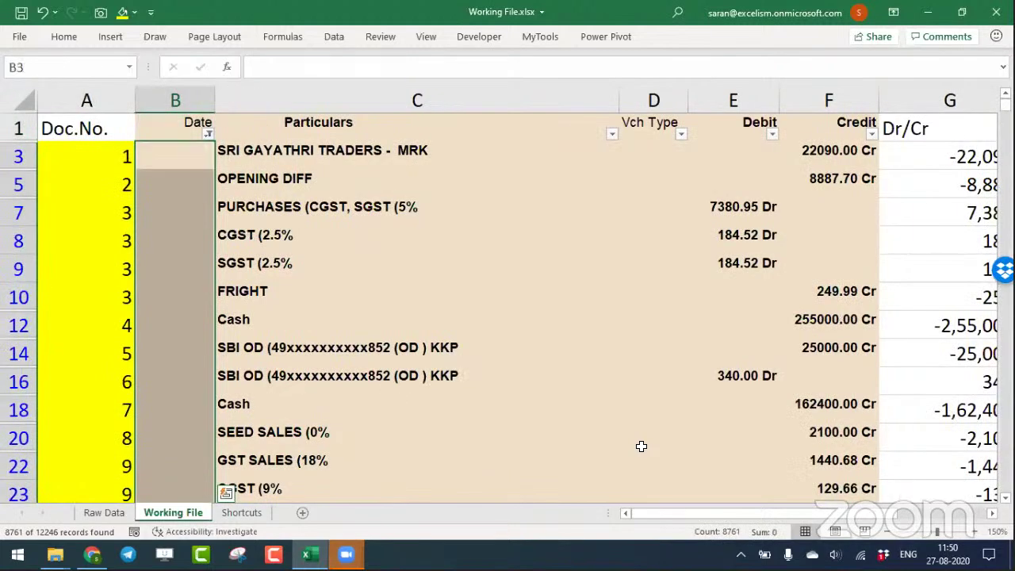
{"action": "key", "text": "Up"}
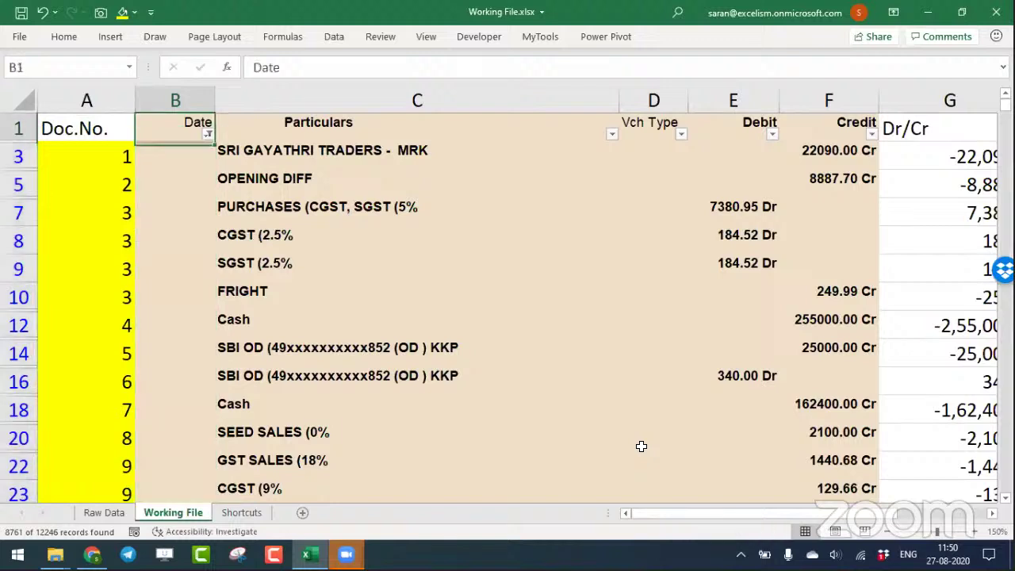
{"action": "key", "text": "Down"}
{"action": "key", "text": "Left"}
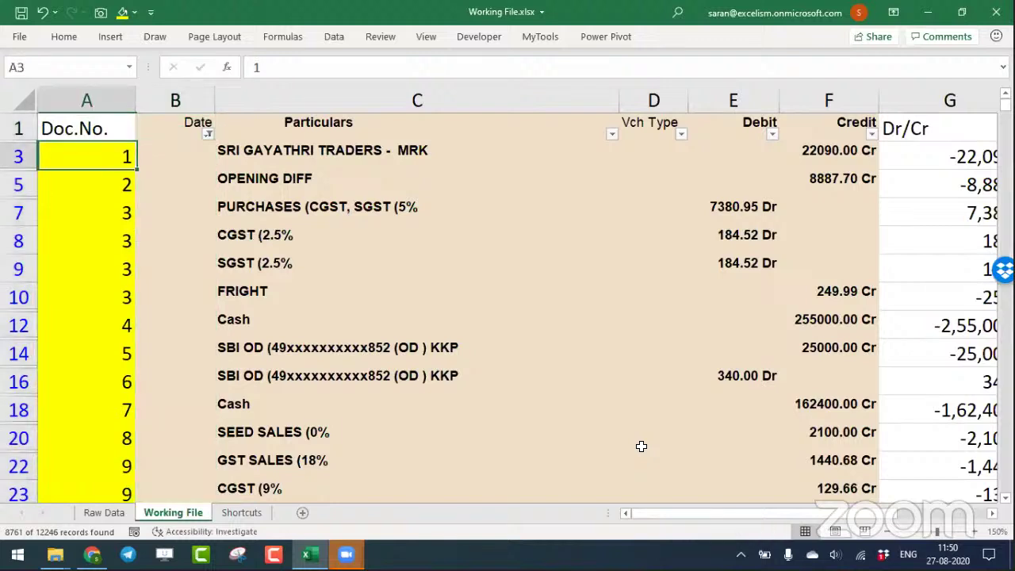
{"action": "key", "text": "Right"}
{"action": "key", "text": "shift+Down"}
{"action": "key", "text": "shift+Down"}
{"action": "key", "text": "shift+Down"}
{"action": "key", "text": "shift+Down"}
{"action": "key", "text": "shift+Down"}
{"action": "key", "text": "shift+Down"}
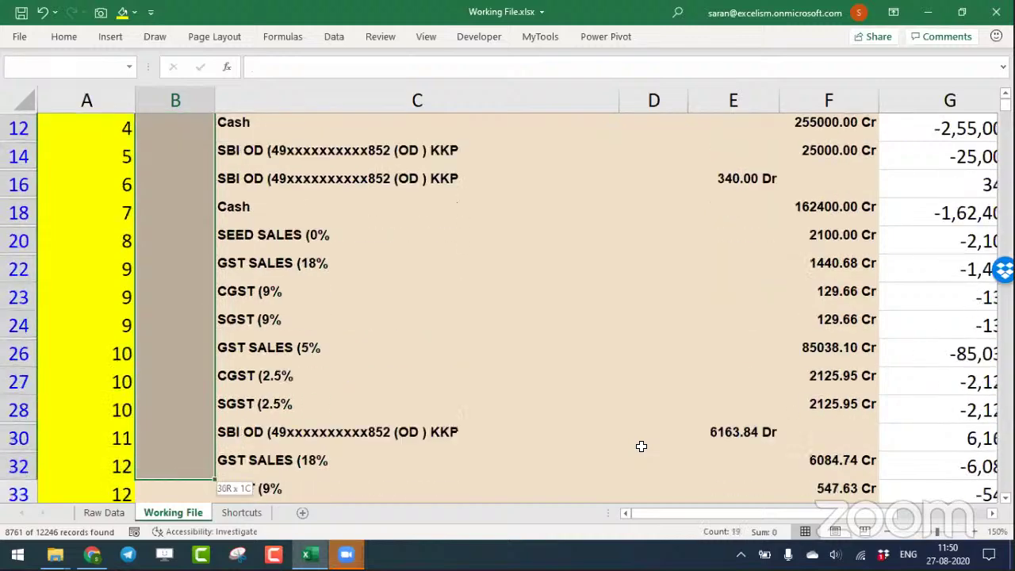
{"action": "key", "text": "shift+Down"}
{"action": "key", "text": "shift+Down"}
{"action": "key", "text": "shift+Down"}
{"action": "key", "text": "shift+Down"}
{"action": "key", "text": "shift+Down"}
{"action": "key", "text": "shift+Down"}
{"action": "key", "text": "shift+Down"}
{"action": "key", "text": "shift+Down"}
{"action": "key", "text": "shift+Down"}
{"action": "key", "text": "ctrl+Up"}
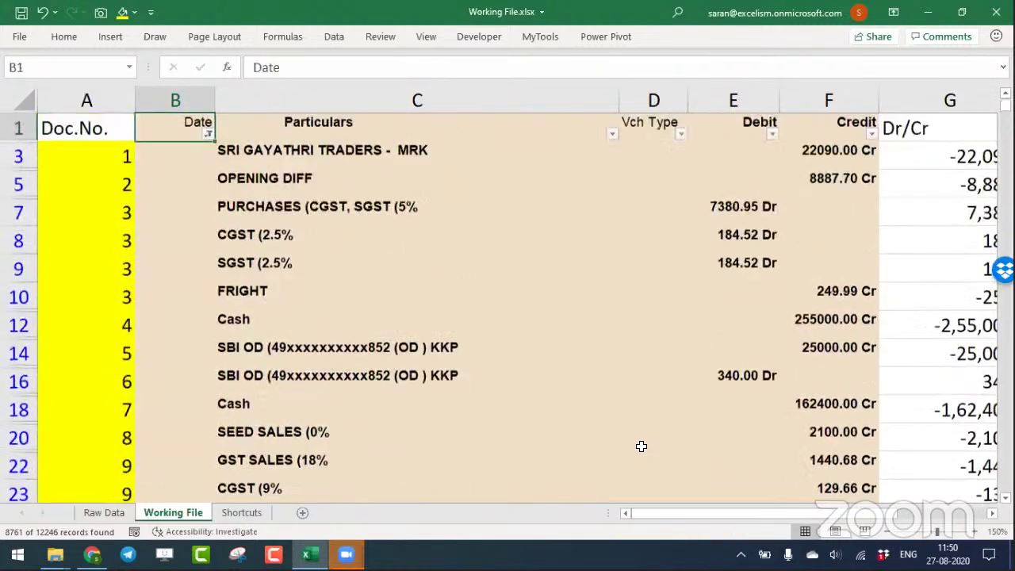
{"action": "key", "text": "Down"}
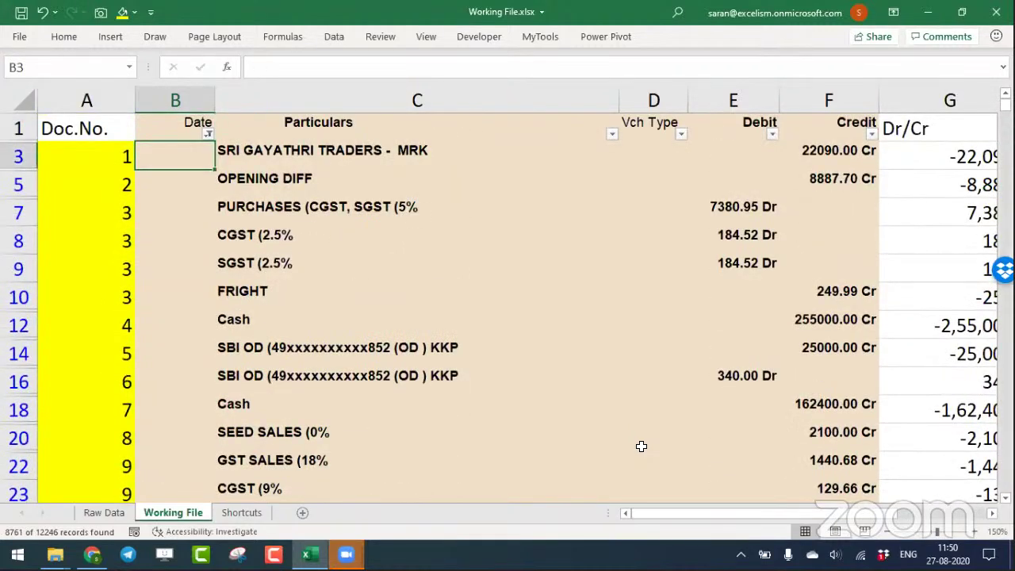
Reselect the visible Date cells from the last record up to the first, ending on B3.
{"action": "key", "text": "shift+Down"}
{"action": "key", "text": "shift+Down"}
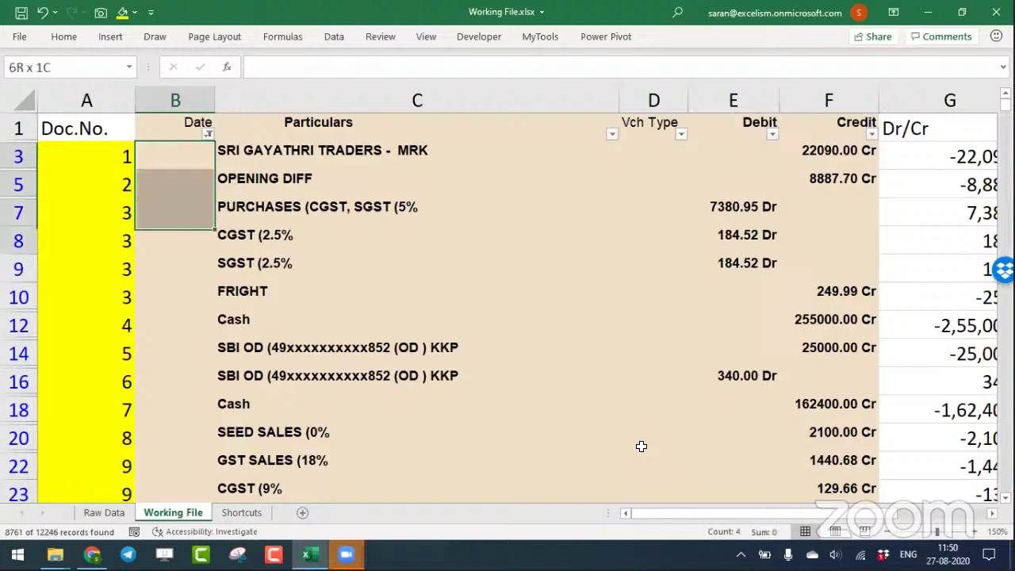
{"action": "key", "text": "shift+Down"}
{"action": "key", "text": "shift+Down"}
{"action": "key", "text": "shift+Down"}
{"action": "key", "text": "shift+Down"}
{"action": "key", "text": "shift+Down"}
{"action": "key", "text": "shift+Down"}
{"action": "key", "text": "shift+Down"}
{"action": "key", "text": "shift+Down"}
{"action": "key", "text": "shift+Down"}
{"action": "key", "text": "shift+Down"}
{"action": "key", "text": "shift+Down"}
{"action": "key", "text": "shift+Down"}
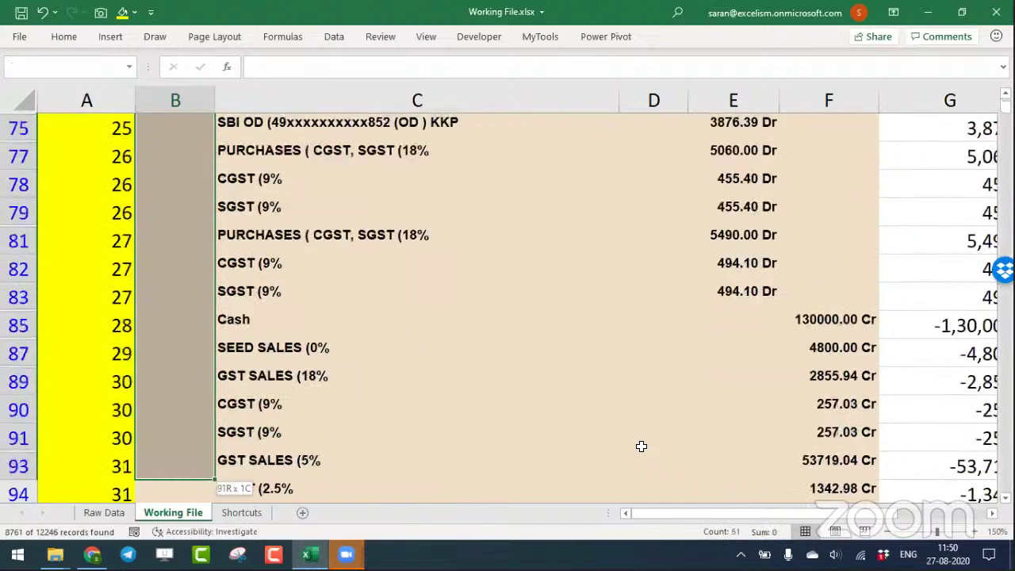
{"action": "key", "text": "ctrl+Up"}
{"action": "key", "text": "Down"}
{"action": "key", "text": "Up"}
{"action": "key", "text": "Down"}
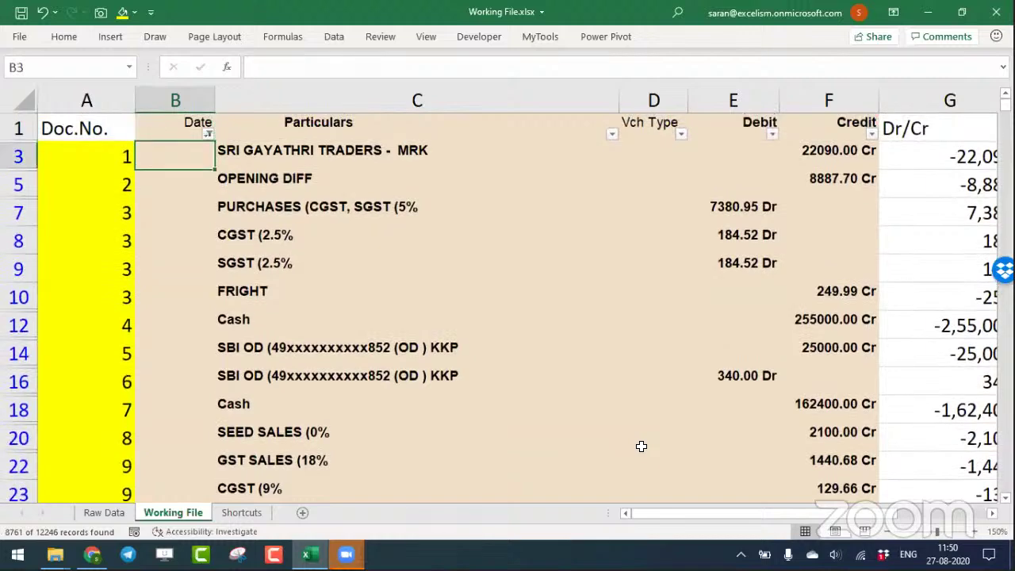
{"action": "key", "text": "Left"}
{"action": "key", "text": "ctrl+Down"}
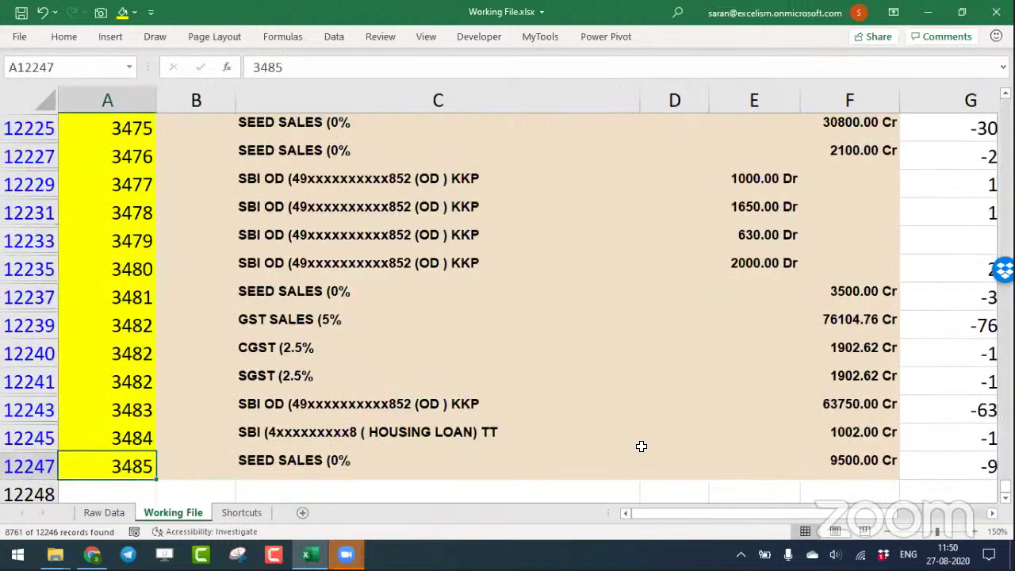
{"action": "key", "text": "Right"}
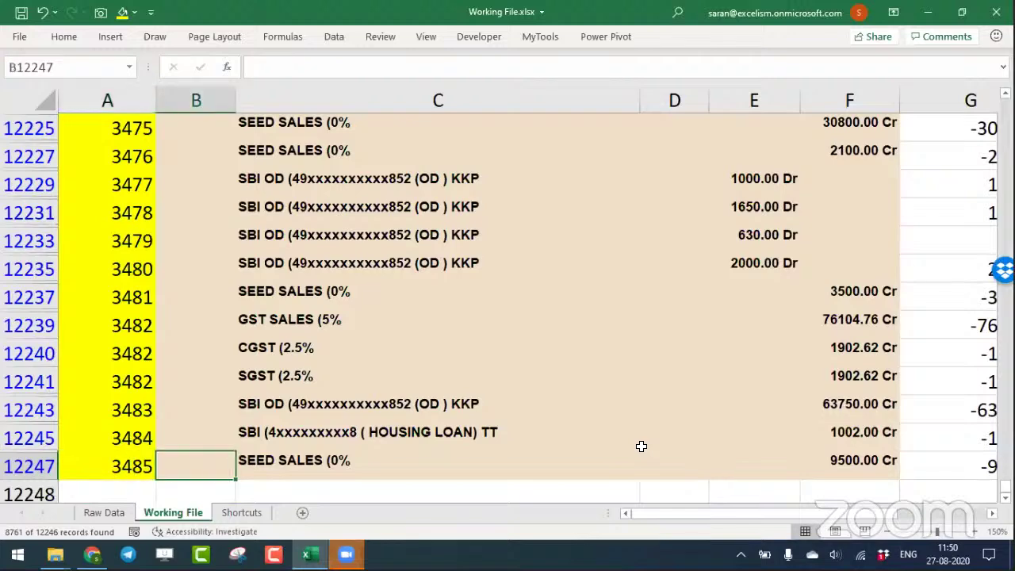
{"action": "key", "text": "ctrl+shift+Up"}
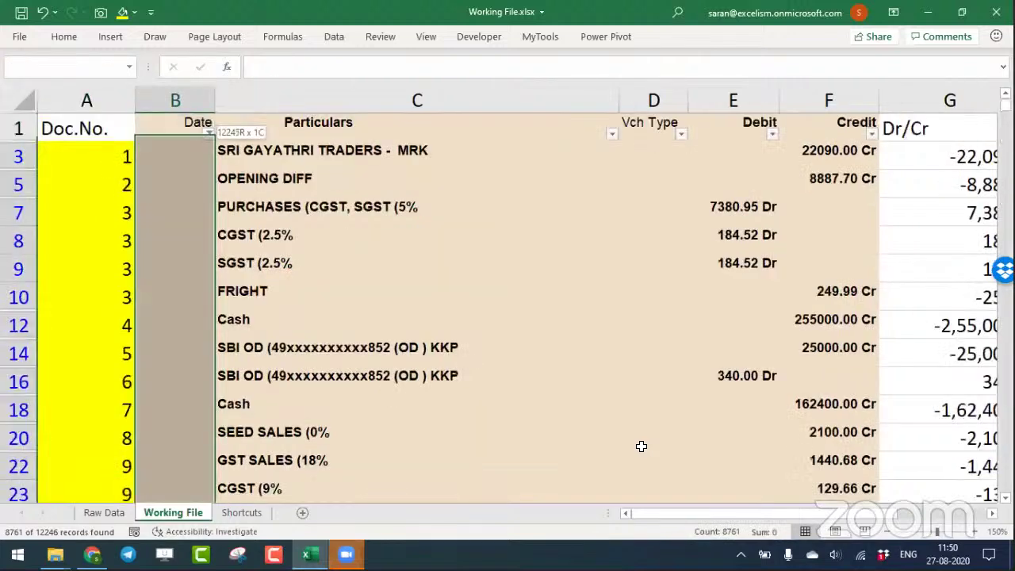
{"action": "key", "text": "Return"}
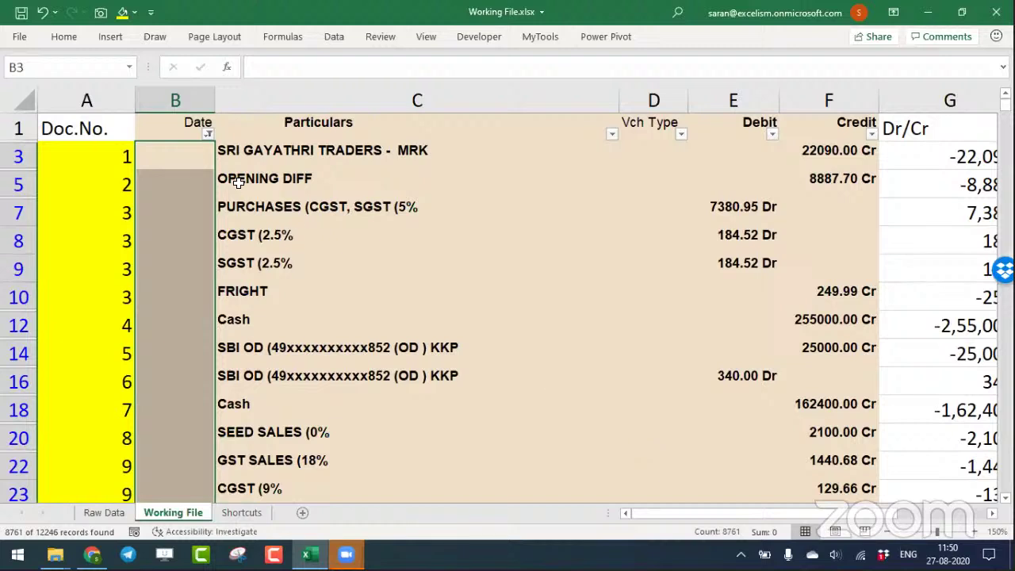
Apply Home > Clear > Clear Contents to the selected blank Date cells.
{"action": "left_click", "coordinate": [67, 40]}
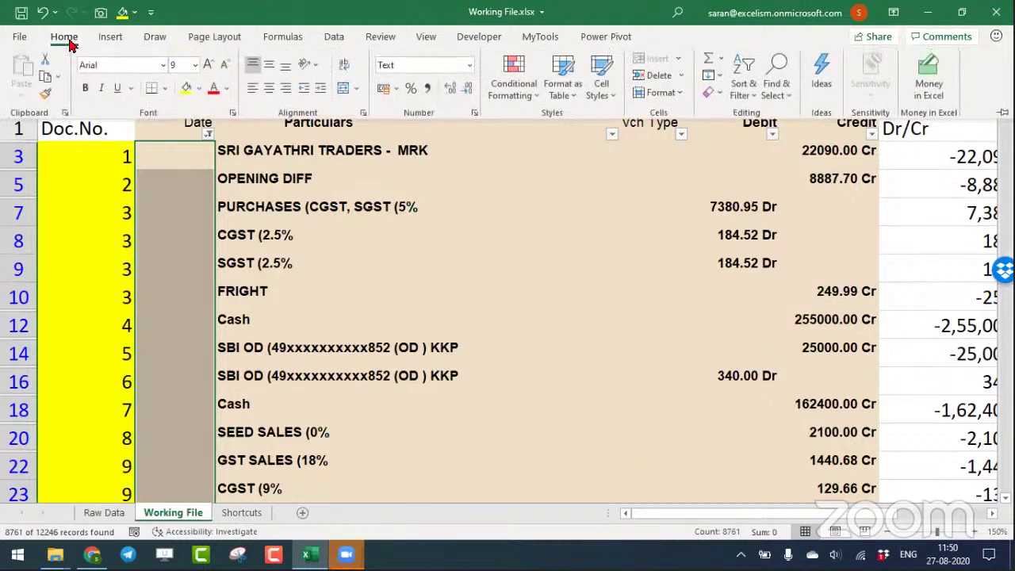
{"action": "left_click", "coordinate": [717, 93]}
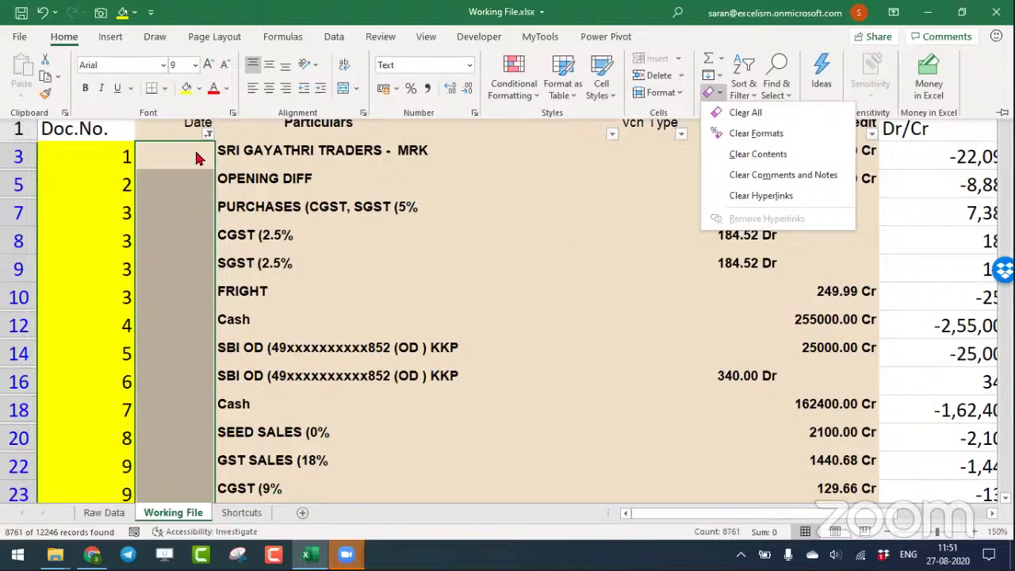
{"action": "left_click", "coordinate": [750, 162]}
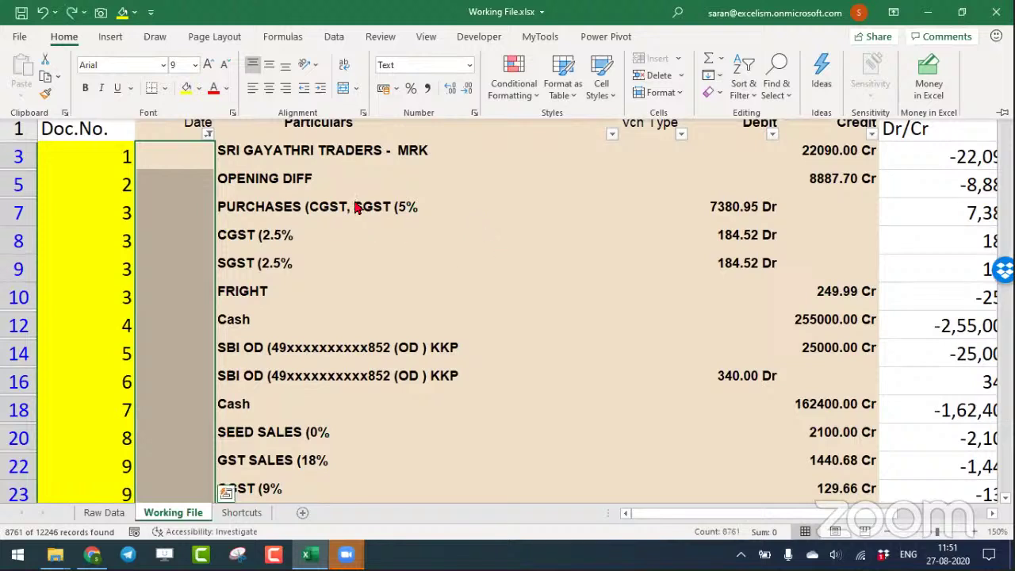
{"action": "left_click", "coordinate": [347, 176]}
{"action": "key", "text": "Up"}
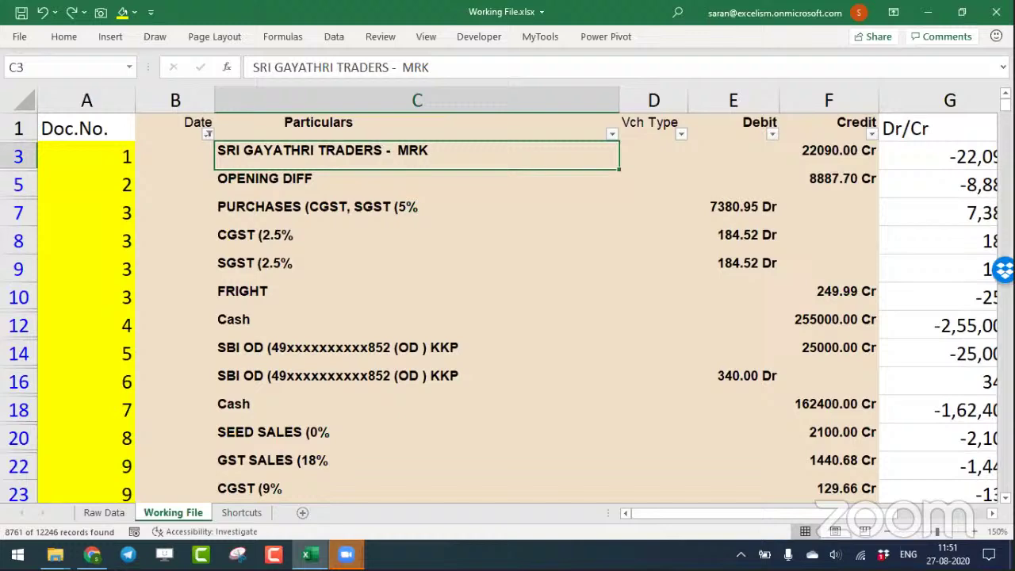
Enter =ISBLANK(H3) in H5, which returns TRUE for the empty cell.
{"action": "left_click", "coordinate": [888, 537]}
{"action": "left_click", "coordinate": [888, 536]}
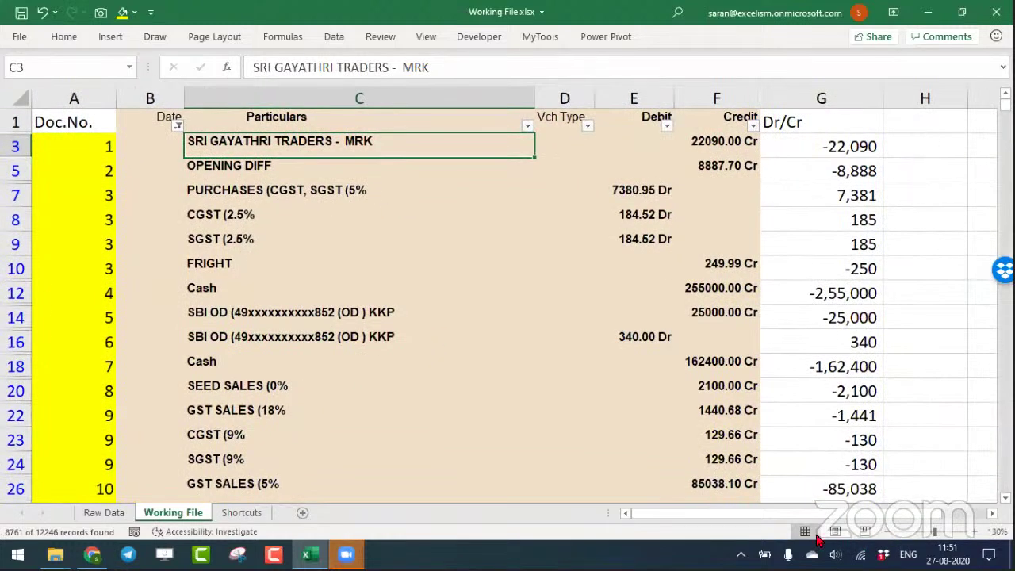
{"action": "left_click", "coordinate": [858, 162]}
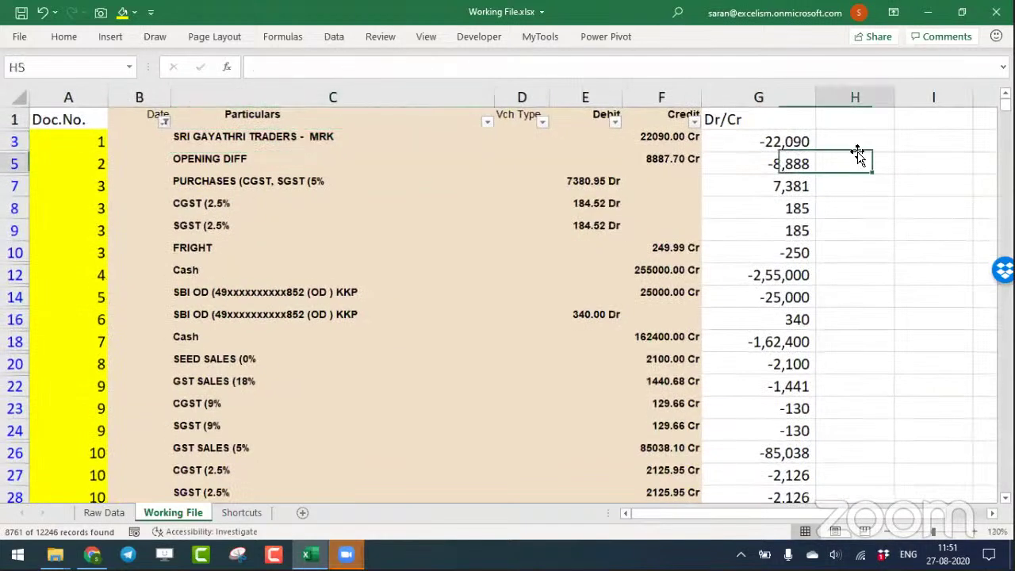
{"action": "type", "text": "="}
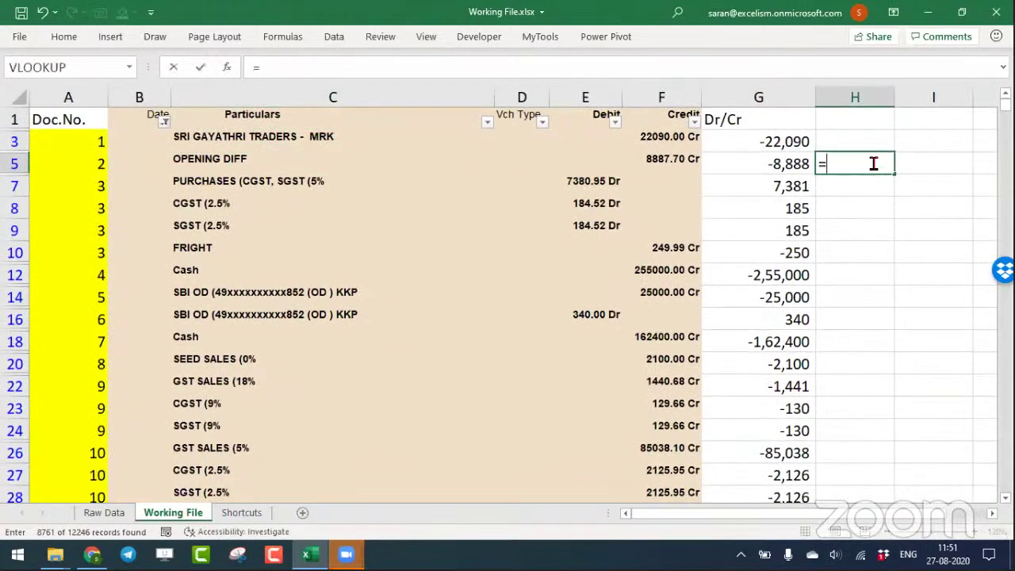
{"action": "type", "text": "isbl"}
{"action": "key", "text": "Tab"}
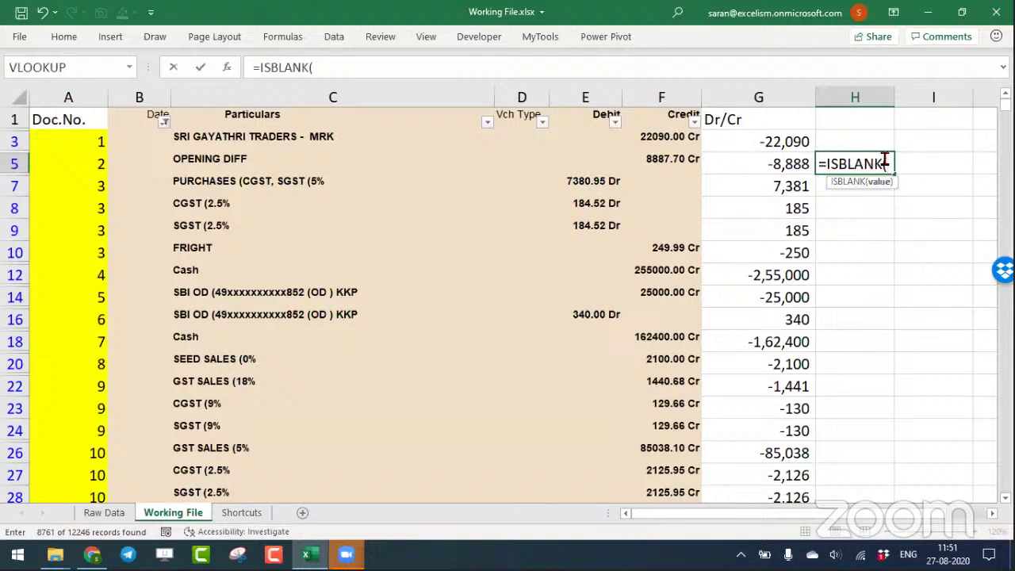
{"action": "left_click", "coordinate": [869, 139]}
{"action": "type", "text": ")"}
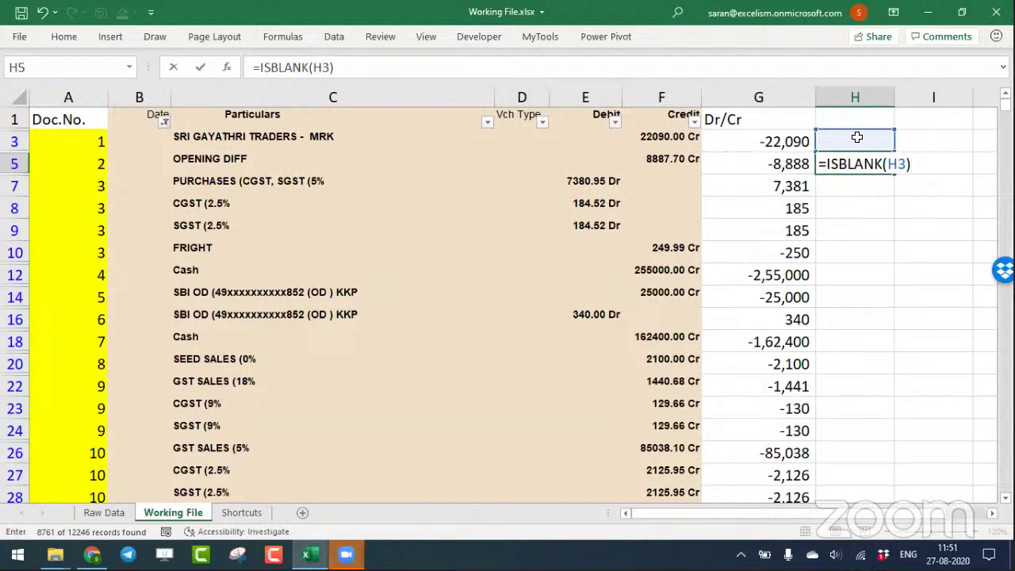
{"action": "key", "text": "Return"}
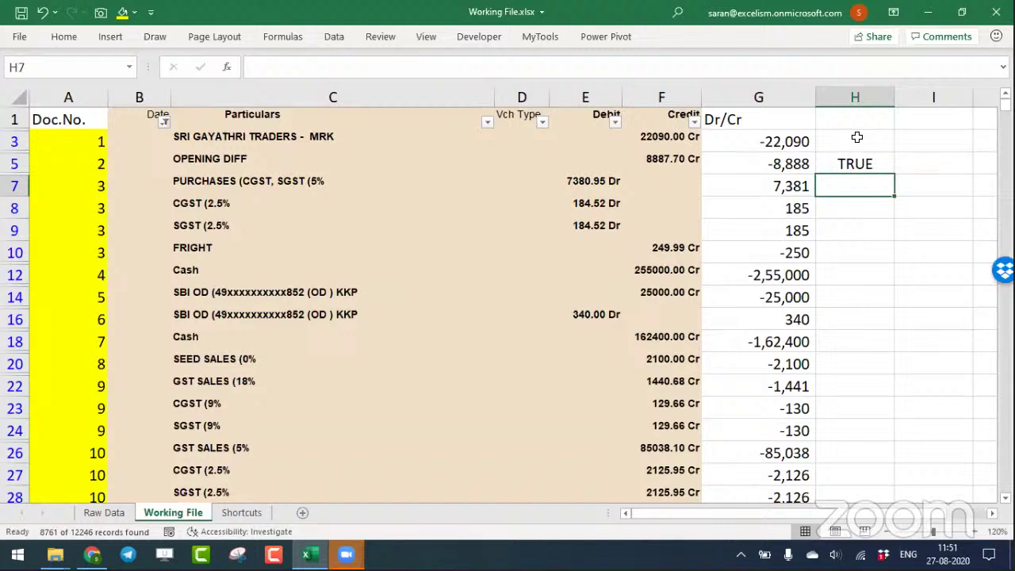
{"action": "left_click", "coordinate": [846, 140]}
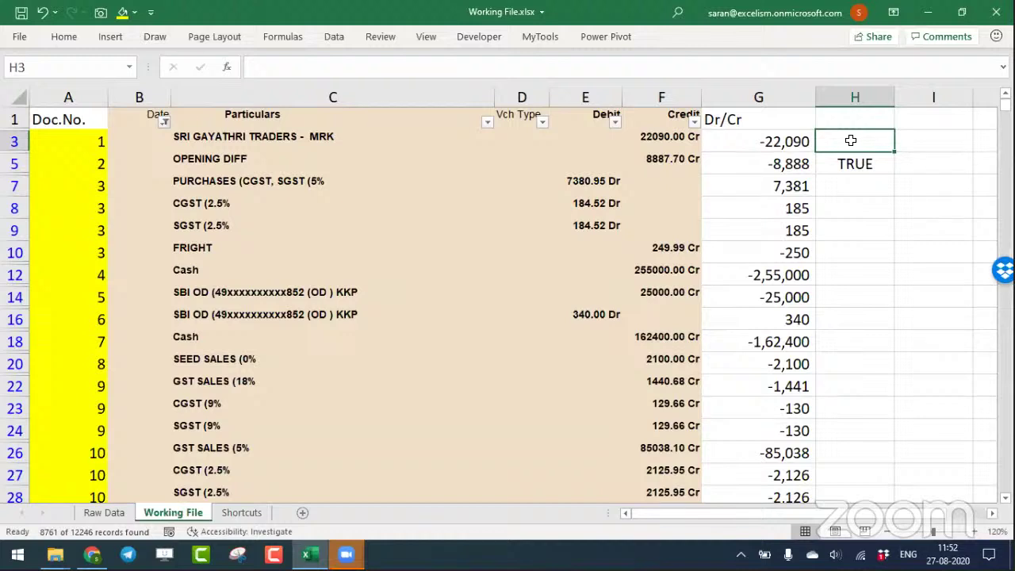
Enter =ISBLANK(B3) in H7, which returns FALSE.
{"action": "left_click", "coordinate": [857, 179]}
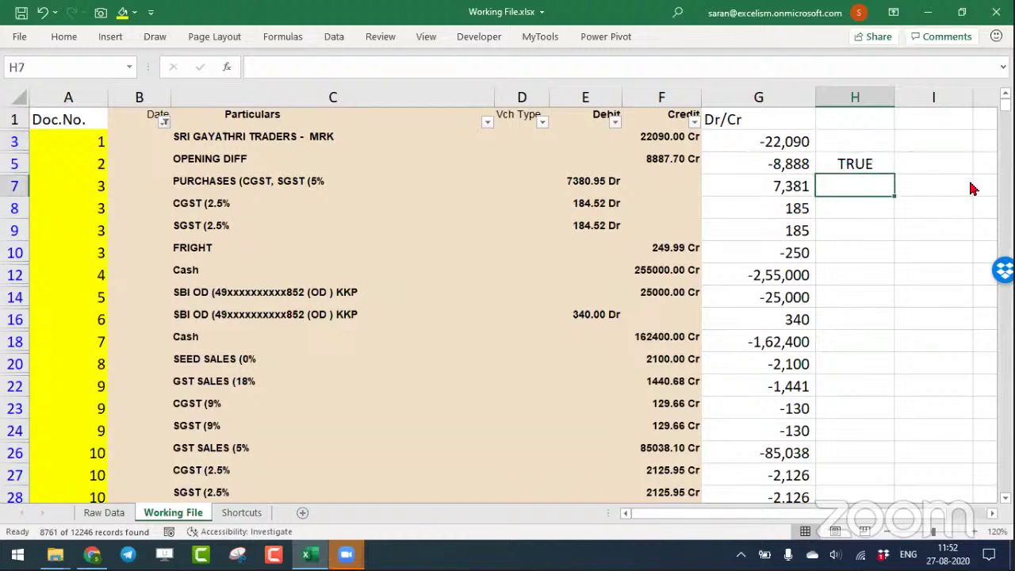
{"action": "type", "text": "=isbl"}
{"action": "key", "text": "Tab"}
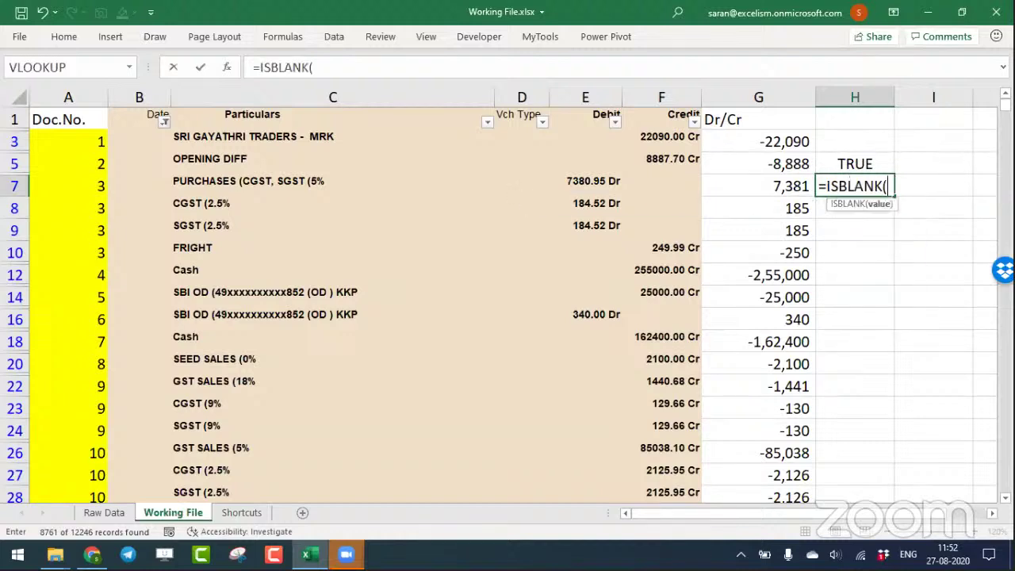
{"action": "left_click", "coordinate": [132, 146]}
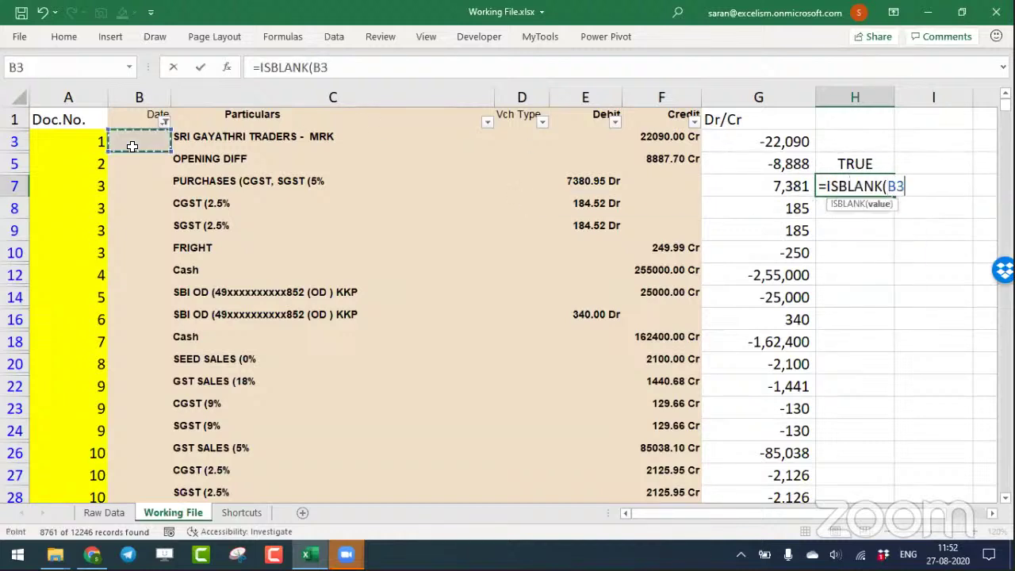
{"action": "type", "text": ")"}
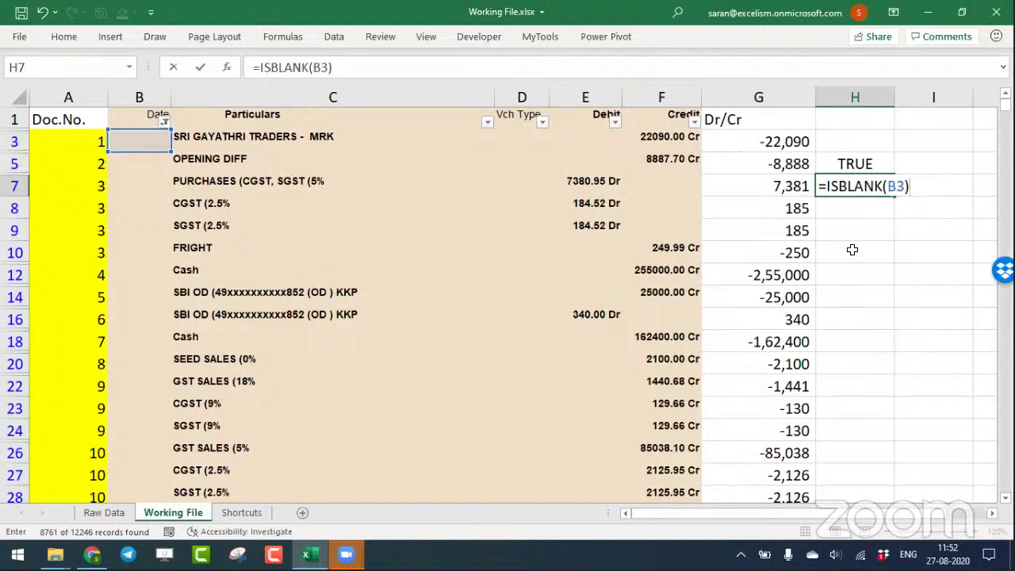
{"action": "key", "text": "Return"}
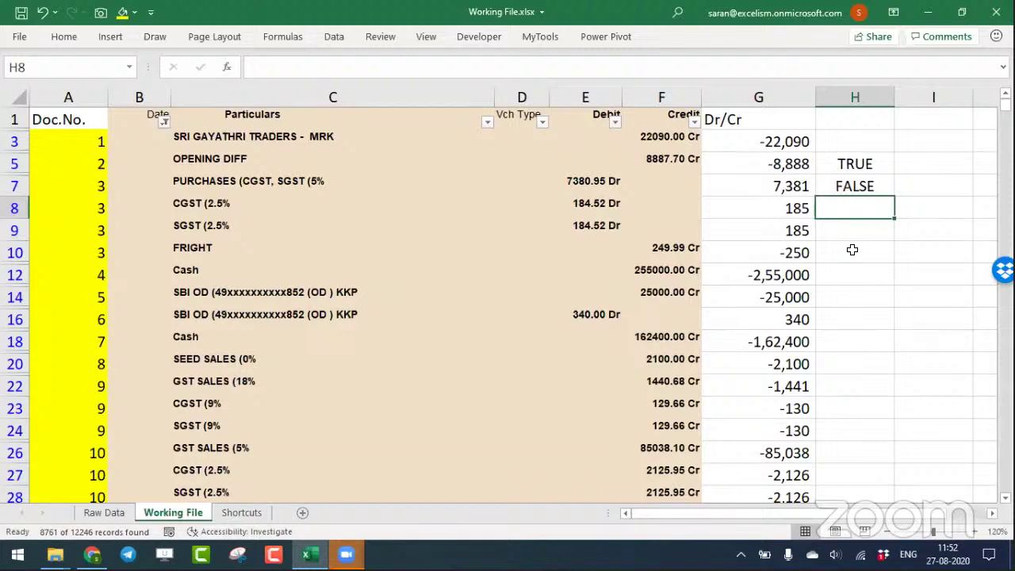
Reselect the Date cells from the last record up to B3.
{"action": "left_click", "coordinate": [132, 141]}
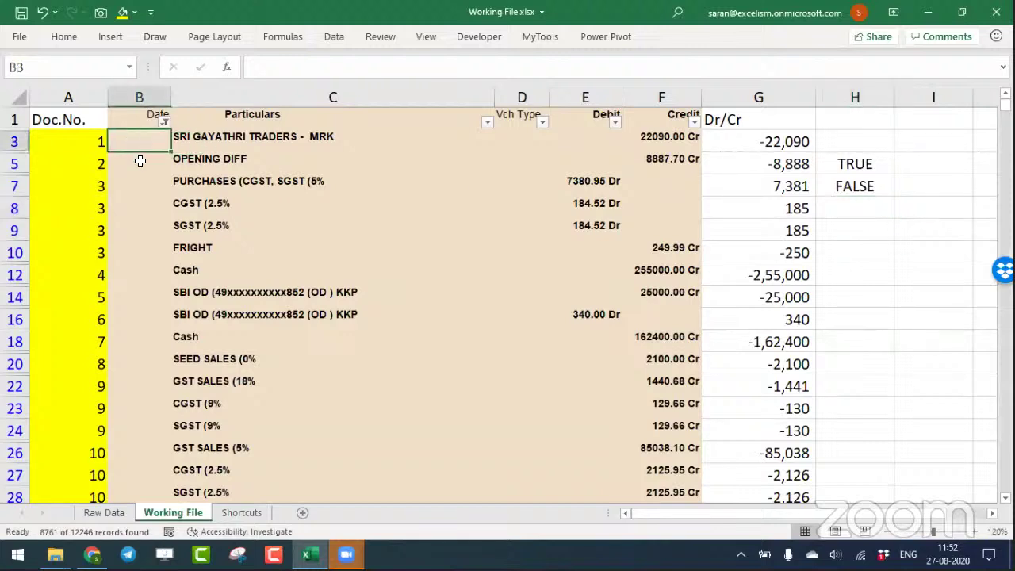
{"action": "left_click", "coordinate": [140, 161]}
{"action": "left_click", "coordinate": [143, 181]}
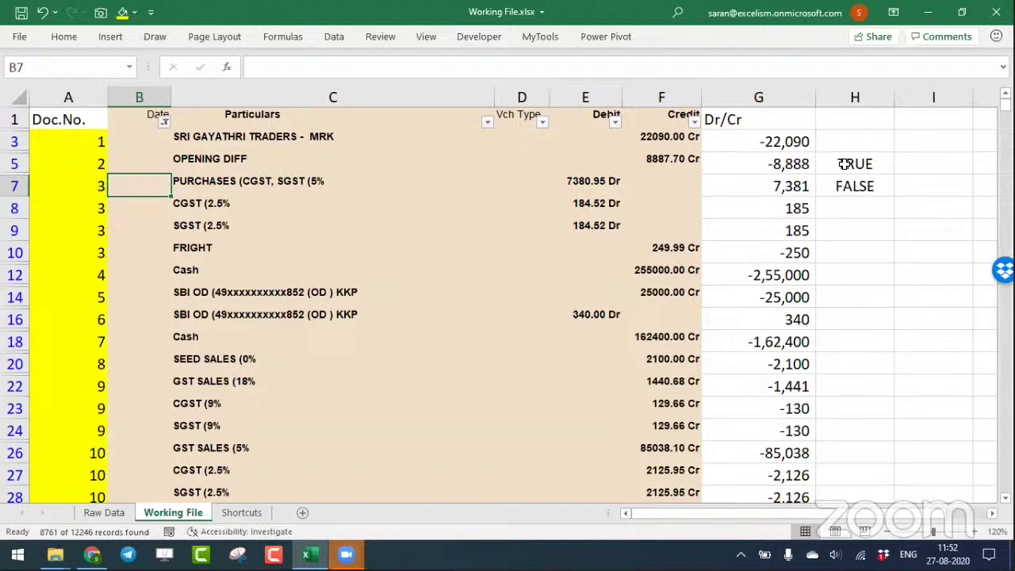
{"action": "left_click", "coordinate": [68, 159]}
{"action": "key", "text": "ctrl+Down"}
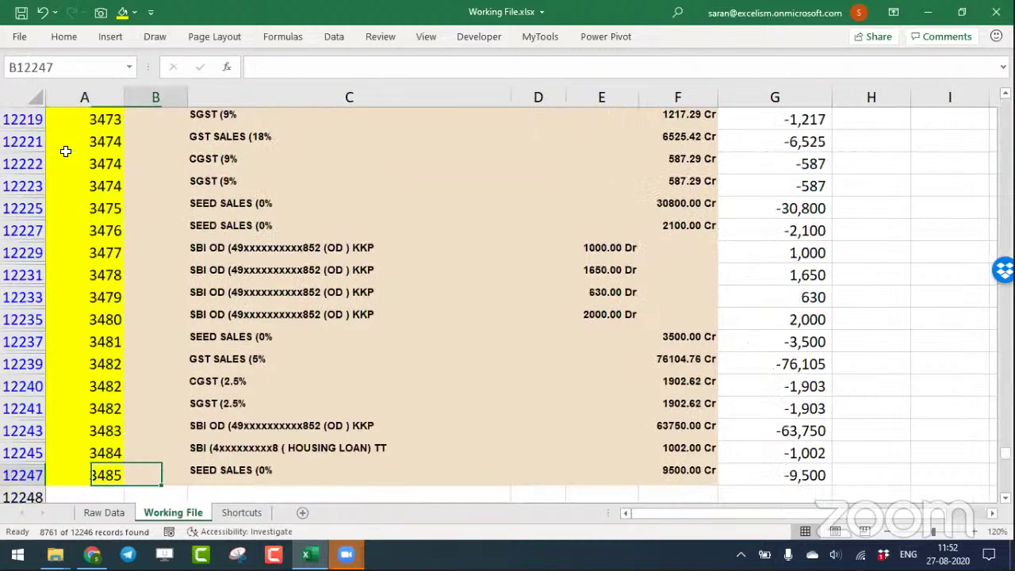
{"action": "key", "text": "ctrl+shift+Up"}
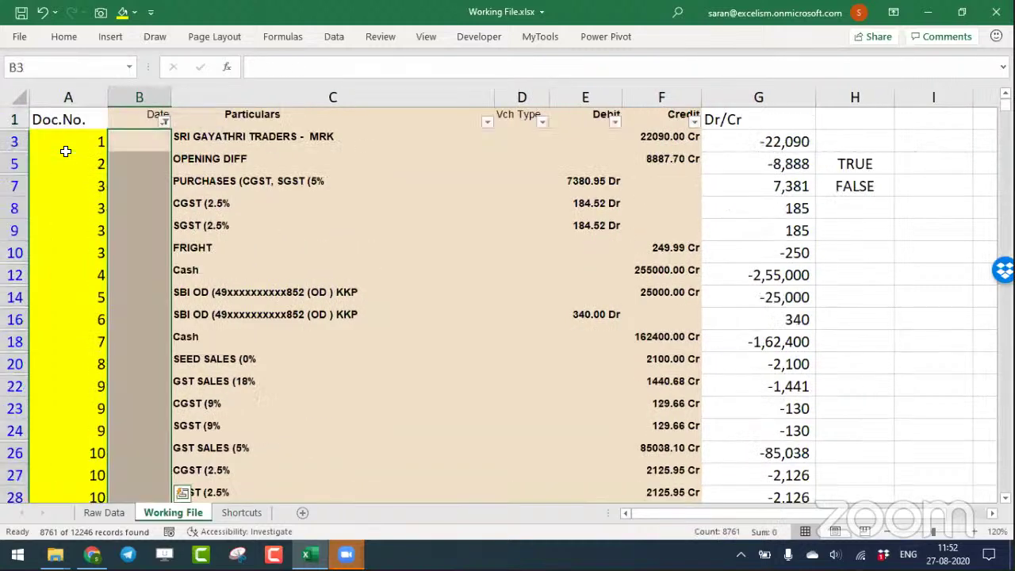
Run Home > Clear > Clear Contents on the selected Date cells, twice.
{"action": "left_click", "coordinate": [64, 37]}
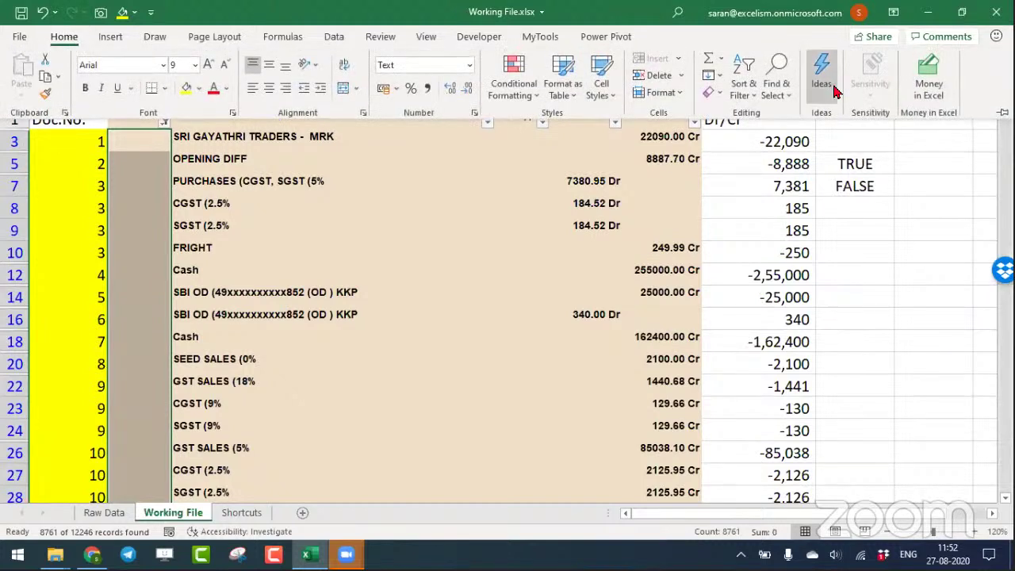
{"action": "left_click", "coordinate": [750, 94]}
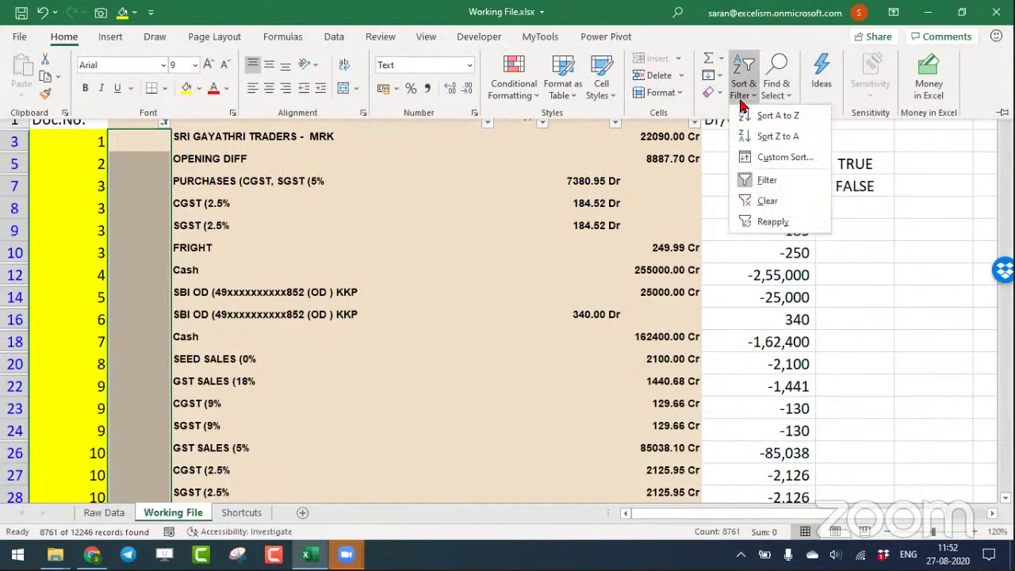
{"action": "left_click", "coordinate": [714, 99]}
{"action": "left_click", "coordinate": [760, 166]}
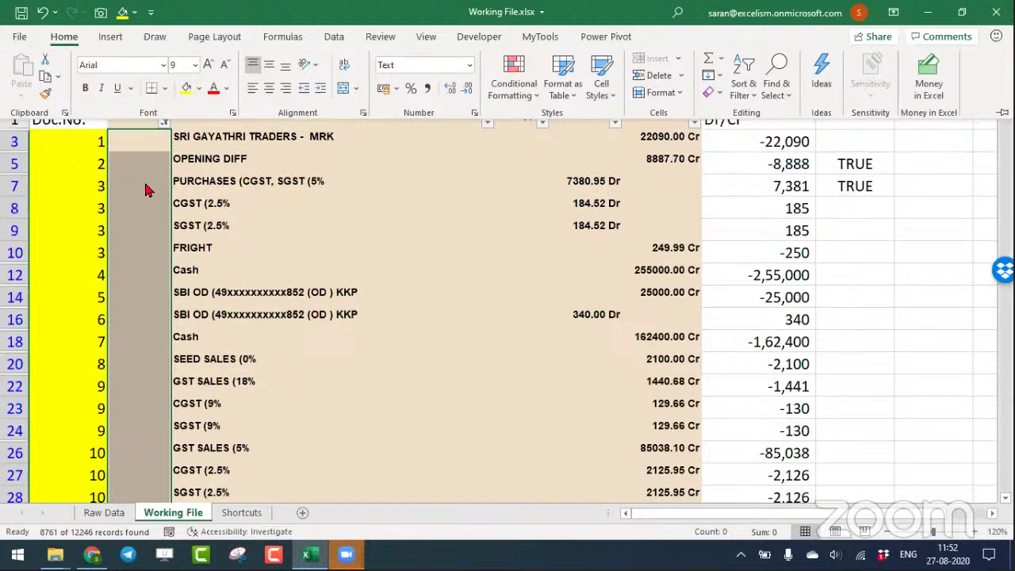
{"action": "left_click", "coordinate": [712, 92]}
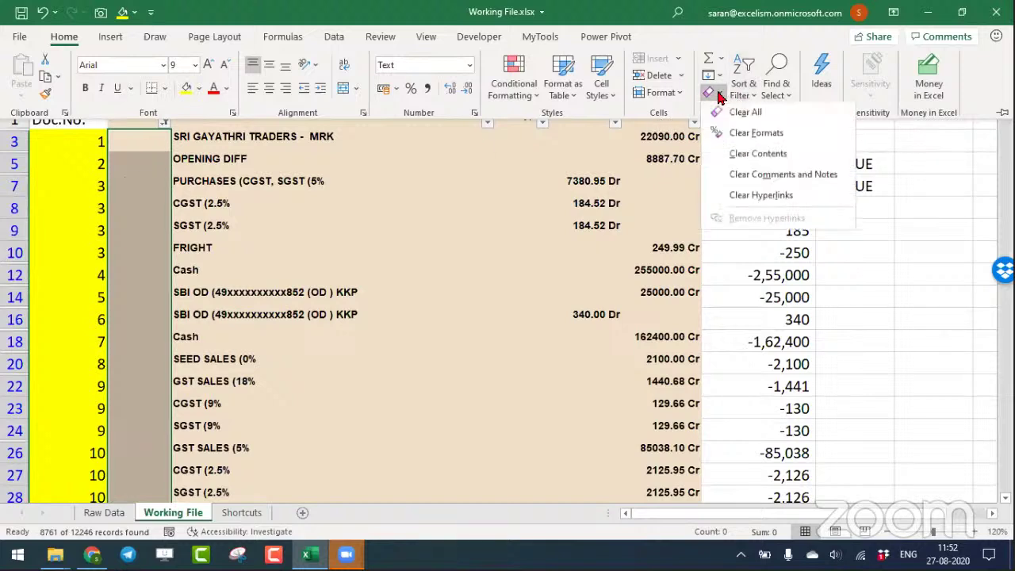
{"action": "left_click", "coordinate": [757, 154]}
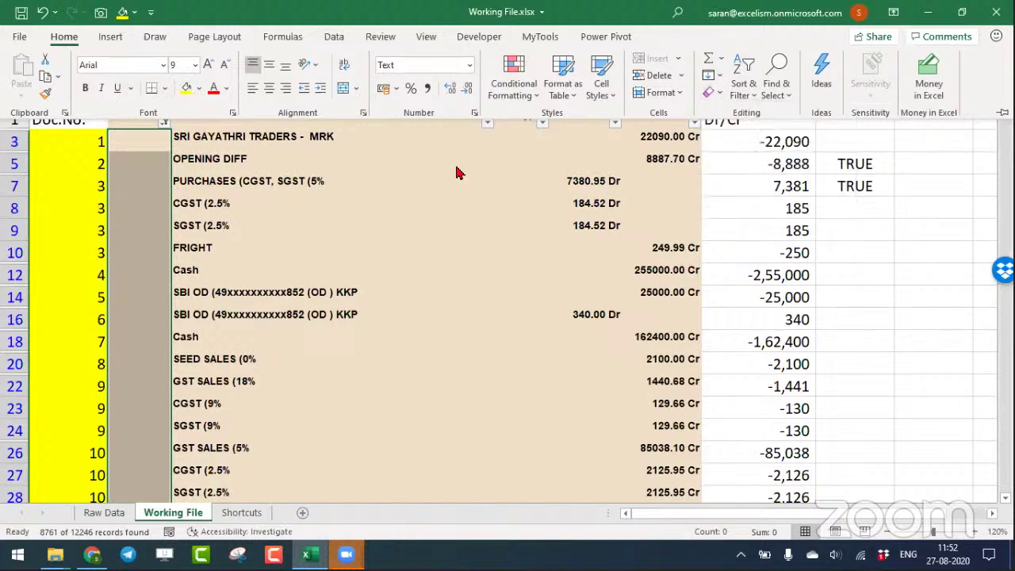
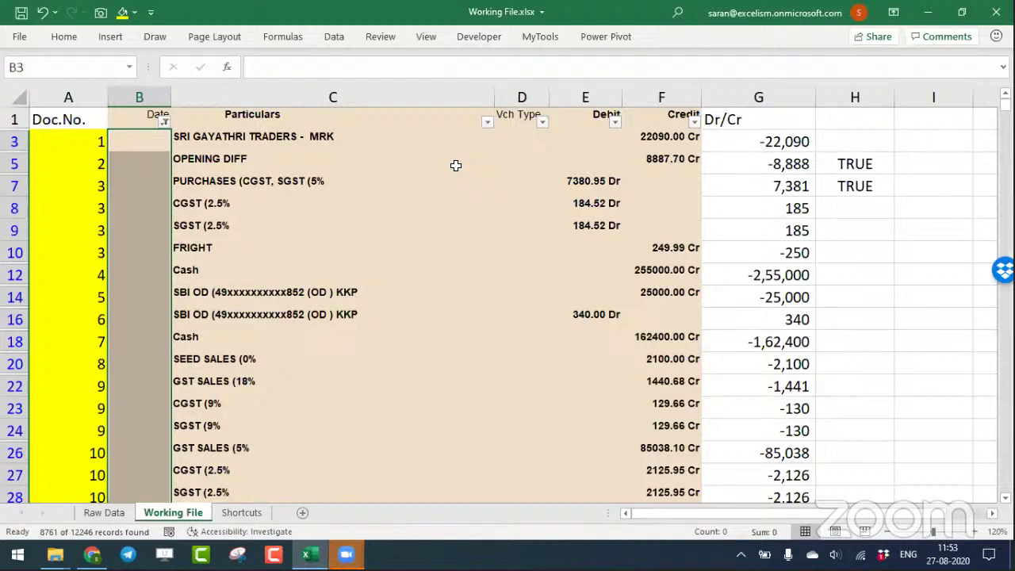
On the Shortcuts sheet, enter =CHAR(1) in cell A8.
{"action": "left_click", "coordinate": [270, 516]}
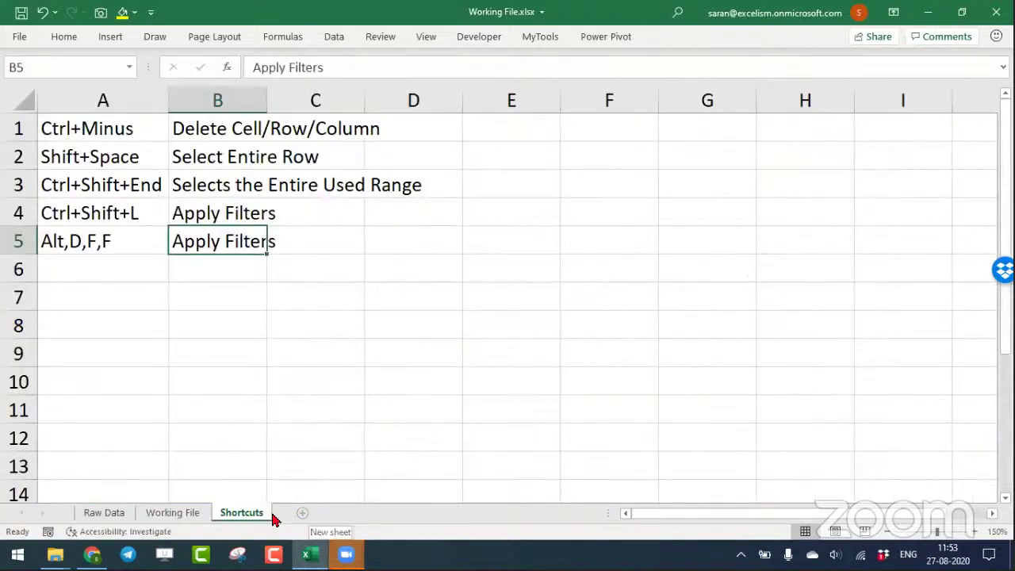
{"action": "left_click", "coordinate": [145, 317]}
{"action": "type", "text": "="}
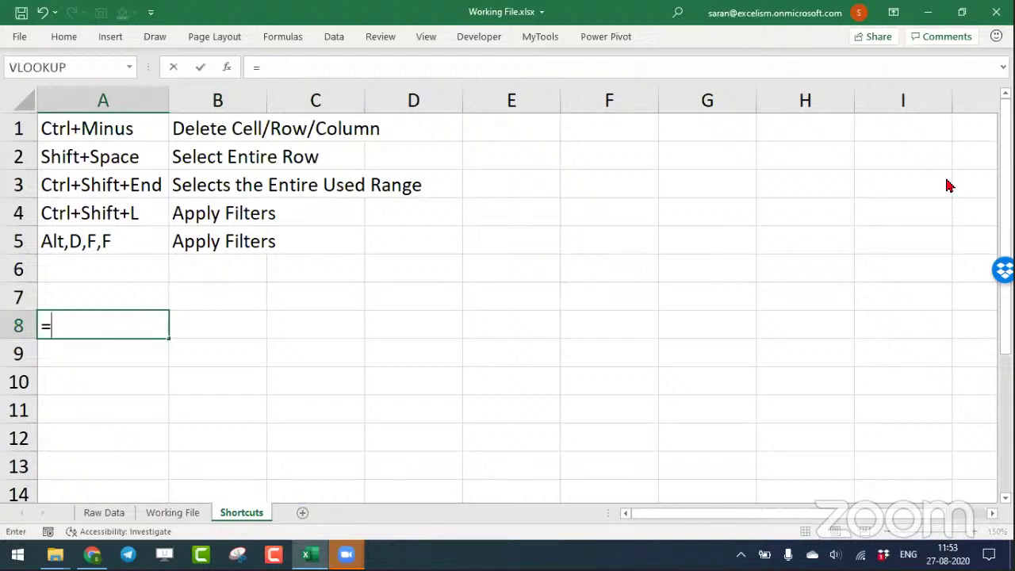
{"action": "type", "text": "char"}
{"action": "key", "text": "Tab"}
{"action": "type", "text": "1"}
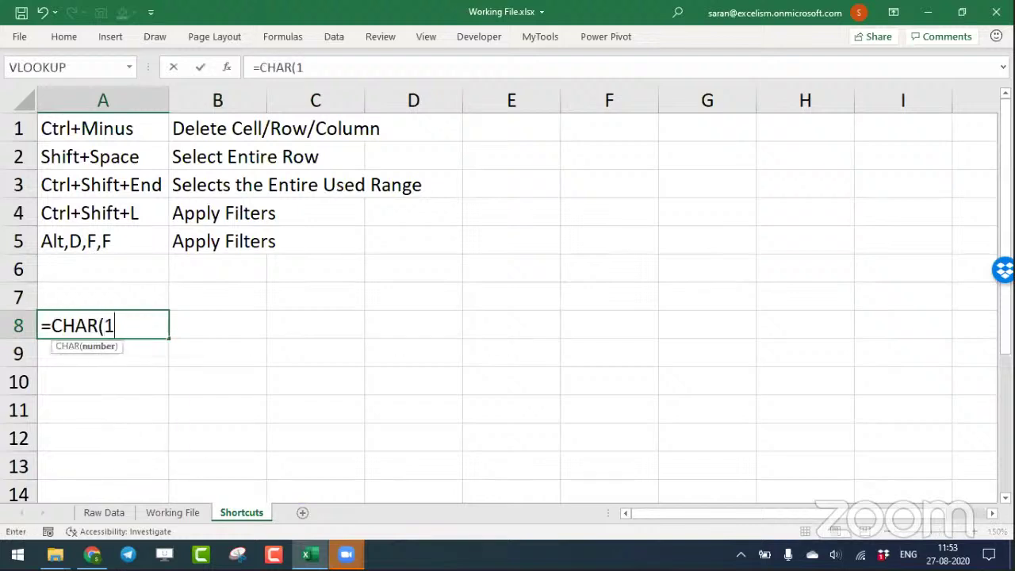
{"action": "type", "text": ")"}
{"action": "key", "text": "Return"}
{"action": "key", "text": "Up"}
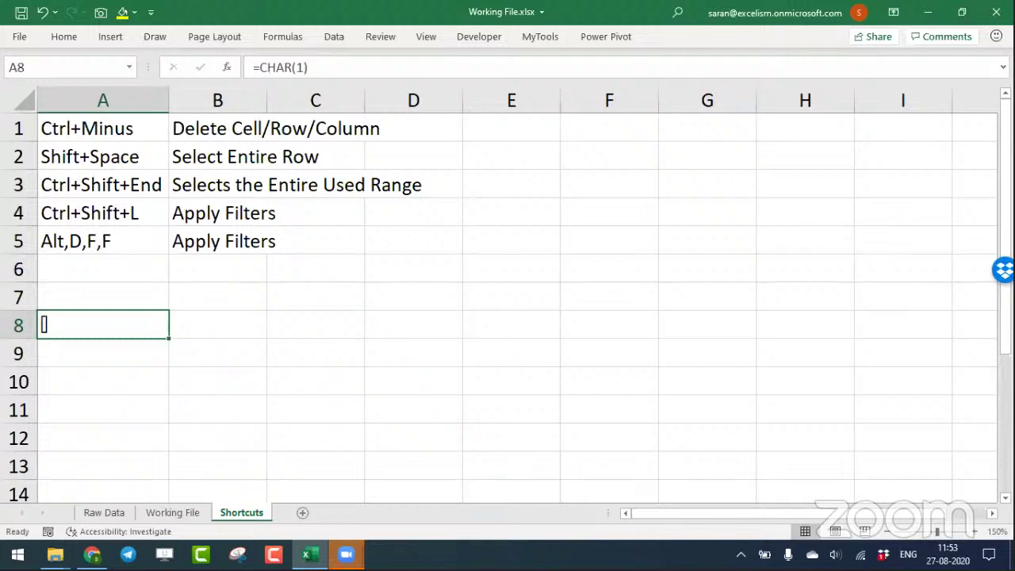
{"action": "key", "text": "Down"}
{"action": "key", "text": "Up"}
Change the A8 formula to =CHAR(ROW()-7).
{"action": "key", "text": "F2"}
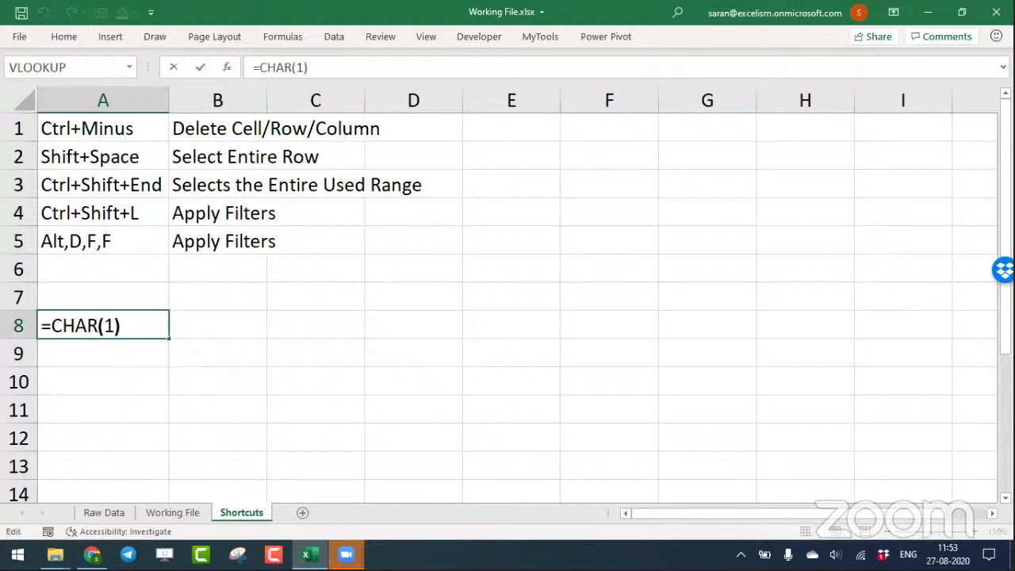
{"action": "key", "text": "Left"}
{"action": "key", "text": "BackSpace"}
{"action": "type", "text": "Row"}
{"action": "key", "text": "Tab"}
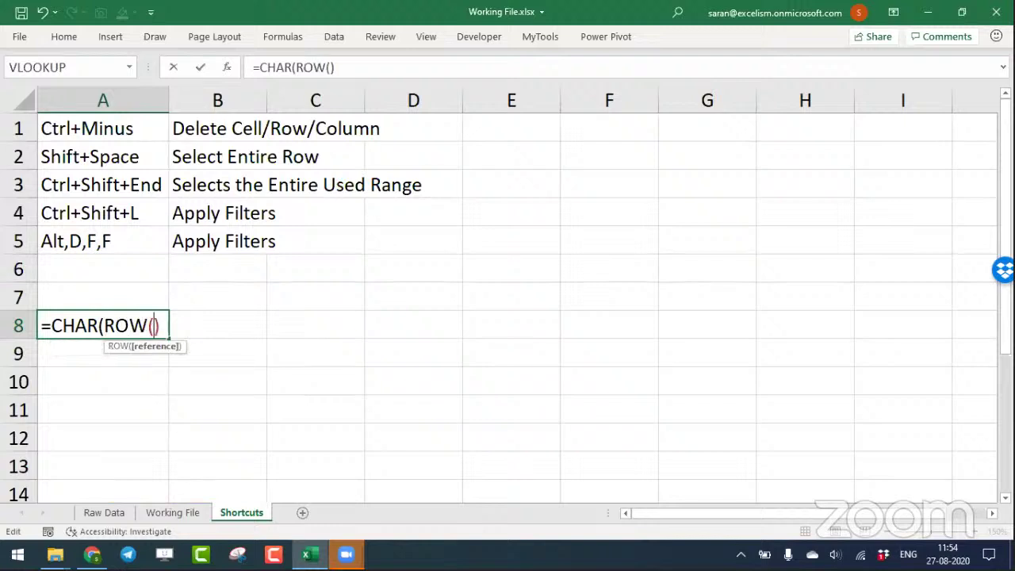
{"action": "type", "text": ")-7"}
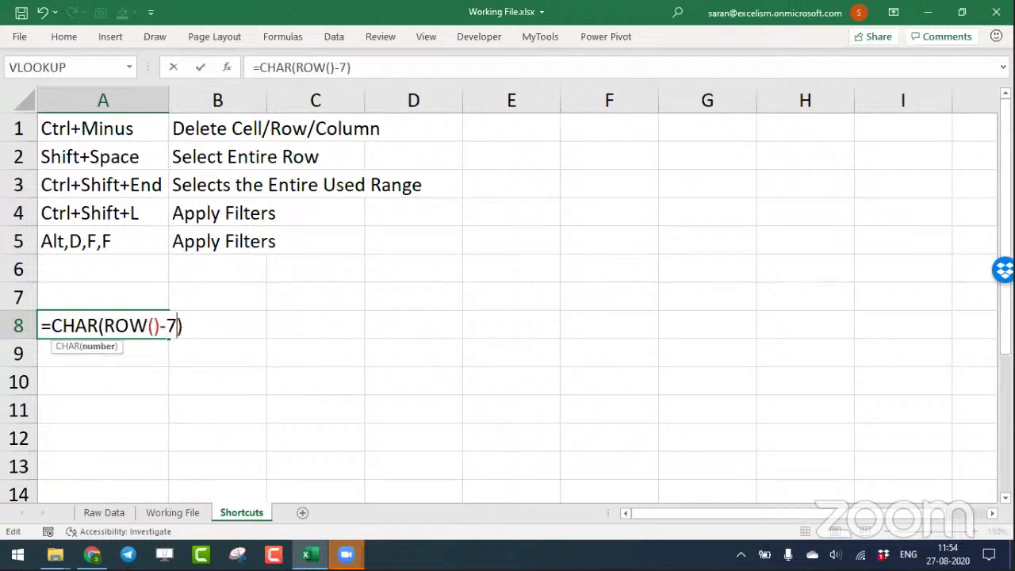
{"action": "key", "text": "Return"}
Copy the A8 formula down column A in batches as far as A35.
{"action": "key", "text": "Up"}
{"action": "key", "text": "ctrl+c"}
{"action": "key", "text": "Down"}
{"action": "key", "text": "shift+Down"}
{"action": "key", "text": "shift+Down"}
{"action": "key", "text": "shift+Down"}
{"action": "key", "text": "shift+Down"}
{"action": "key", "text": "shift+Down"}
{"action": "key", "text": "shift+Down"}
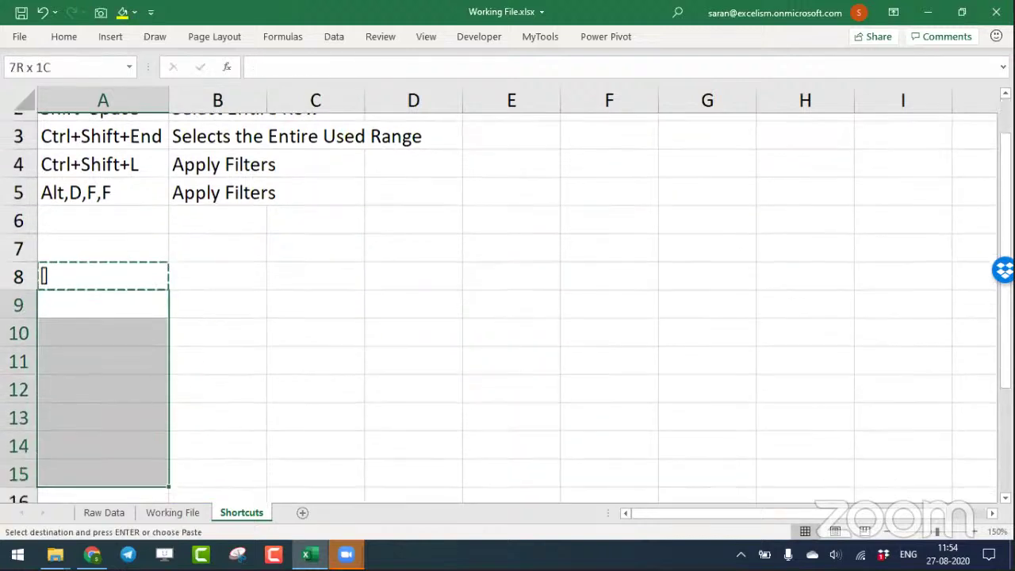
{"action": "key", "text": "shift+Down"}
{"action": "key", "text": "shift+Down"}
{"action": "key", "text": "shift+Down"}
{"action": "key", "text": "shift+Down"}
{"action": "key", "text": "shift+Down"}
{"action": "key", "text": "shift+Down"}
{"action": "key", "text": "shift+Down"}
{"action": "key", "text": "shift+Down"}
{"action": "key", "text": "Return"}
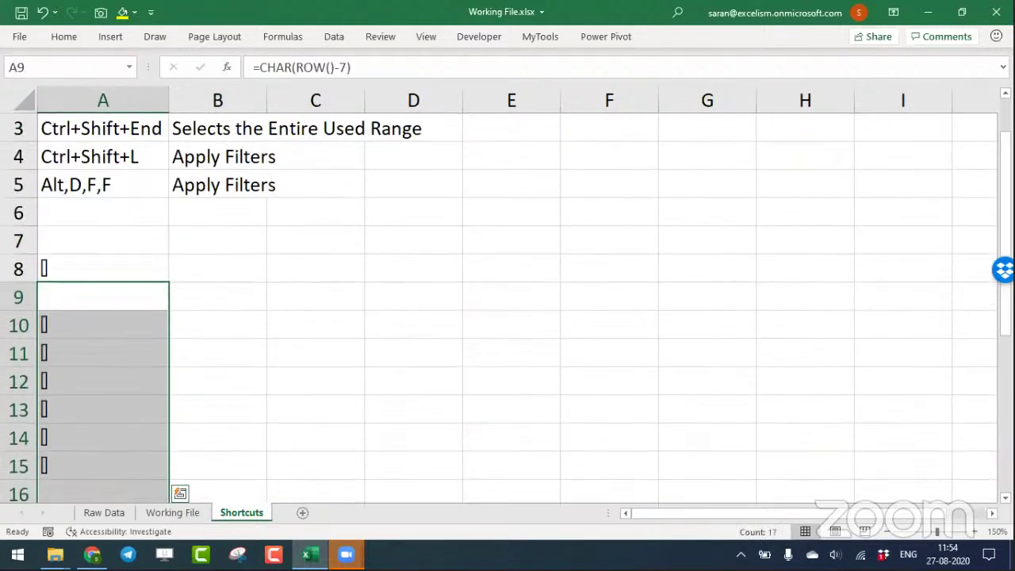
{"action": "key", "text": "ctrl+Down"}
{"action": "key", "text": "ctrl+c"}
{"action": "key", "text": "Down"}
{"action": "key", "text": "shift+Down"}
{"action": "key", "text": "shift+Down"}
{"action": "key", "text": "shift+Down"}
{"action": "key", "text": "shift+Down"}
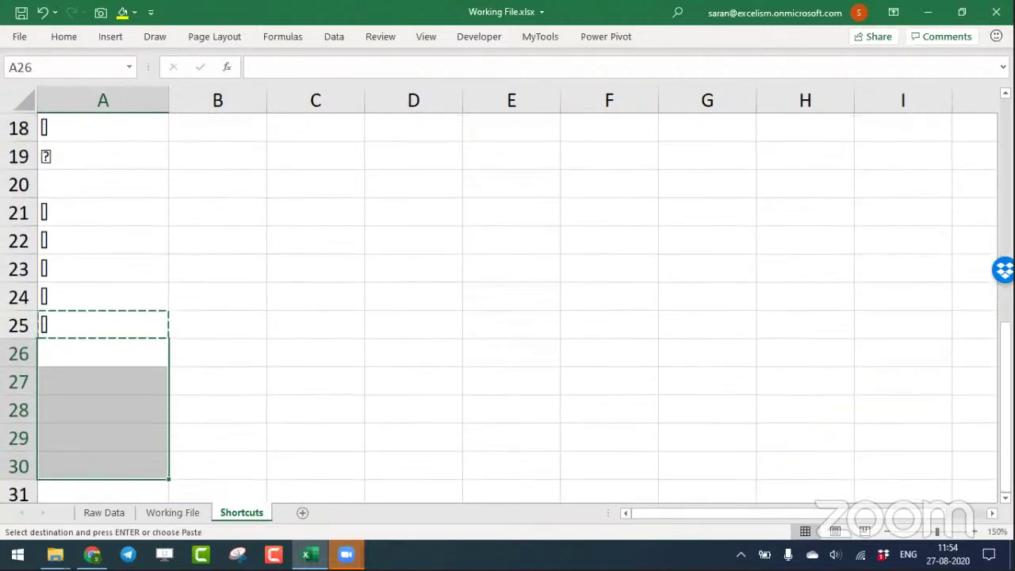
{"action": "key", "text": "Return"}
{"action": "key", "text": "ctrl+Down"}
{"action": "key", "text": "ctrl+c"}
{"action": "key", "text": "Down"}
{"action": "key", "text": "shift+Down"}
{"action": "key", "text": "shift+Down"}
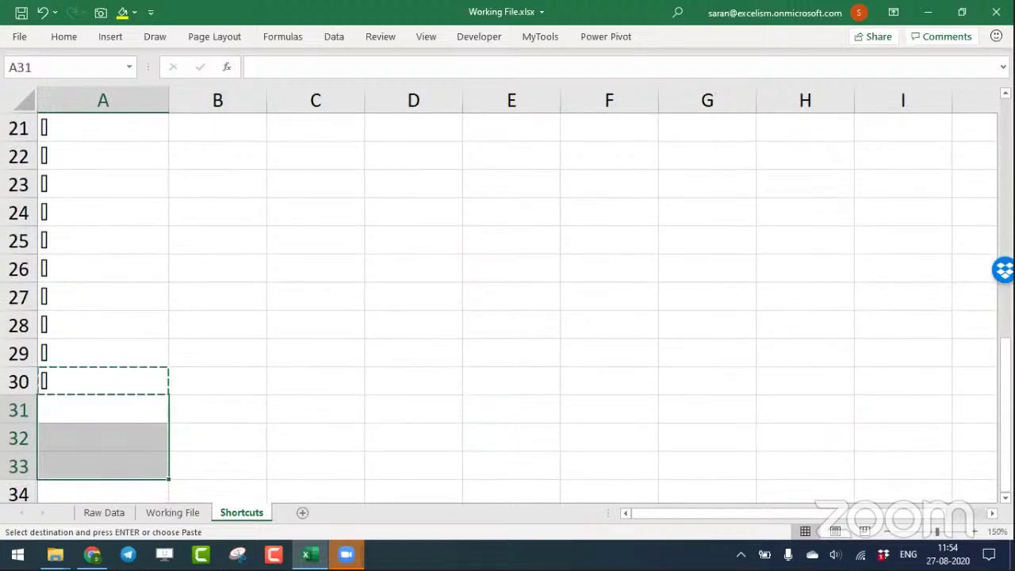
{"action": "key", "text": "Return"}
{"action": "key", "text": "ctrl+Down"}
{"action": "key", "text": "ctrl+c"}
{"action": "key", "text": "Down"}
{"action": "key", "text": "shift+Down"}
{"action": "key", "text": "shift+Down"}
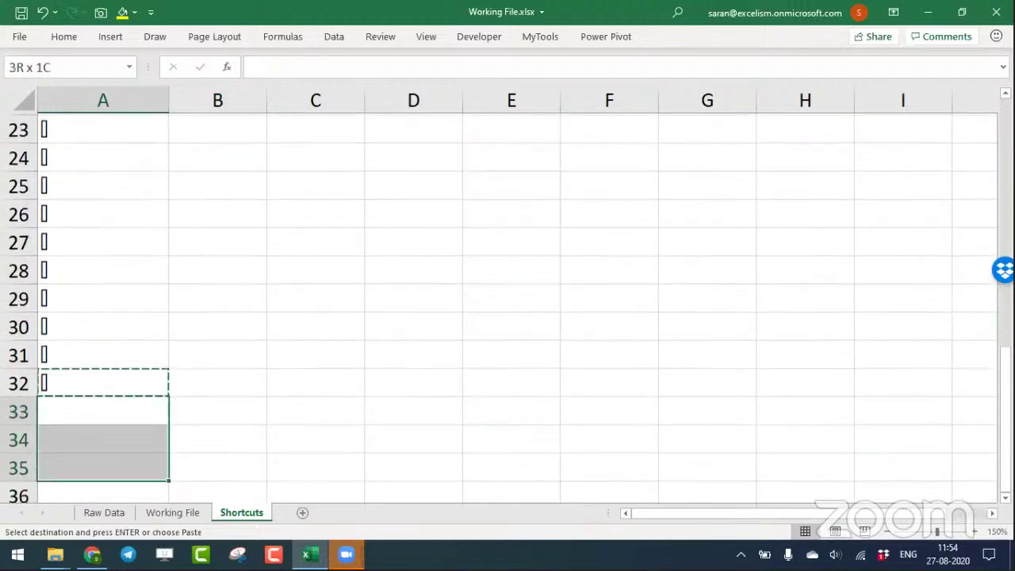
{"action": "key", "text": "Return"}
Check the A8 formula, then paste it on down through A41.
{"action": "key", "text": "ctrl+Up"}
{"action": "key", "text": "ctrl+Up"}
{"action": "key", "text": "ctrl+Up"}
{"action": "key", "text": "F2"}
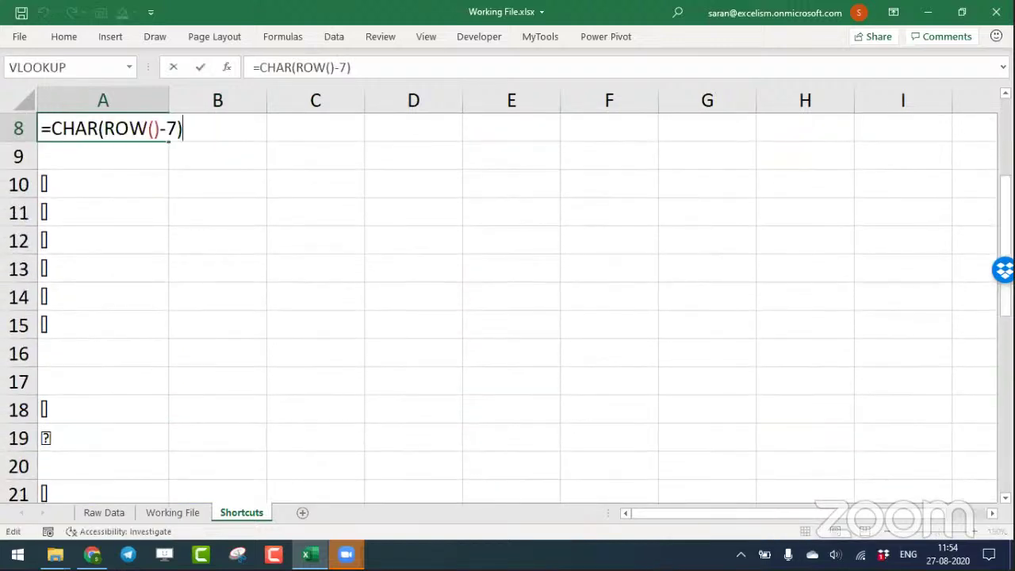
{"action": "key", "text": "Return"}
{"action": "key", "text": "ctrl+apostrophe"}
{"action": "key", "text": "ctrl+Return"}
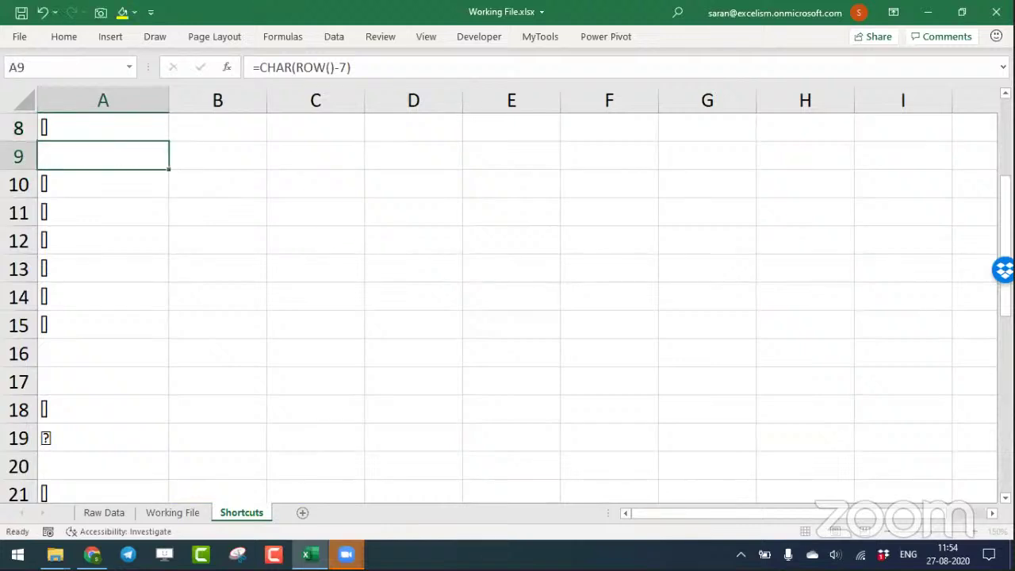
{"action": "key", "text": "ctrl+Down"}
{"action": "key", "text": "ctrl+c"}
{"action": "key", "text": "Down"}
{"action": "key", "text": "shift+Down"}
{"action": "key", "text": "shift+Down"}
{"action": "key", "text": "shift+Down"}
{"action": "key", "text": "shift+Down"}
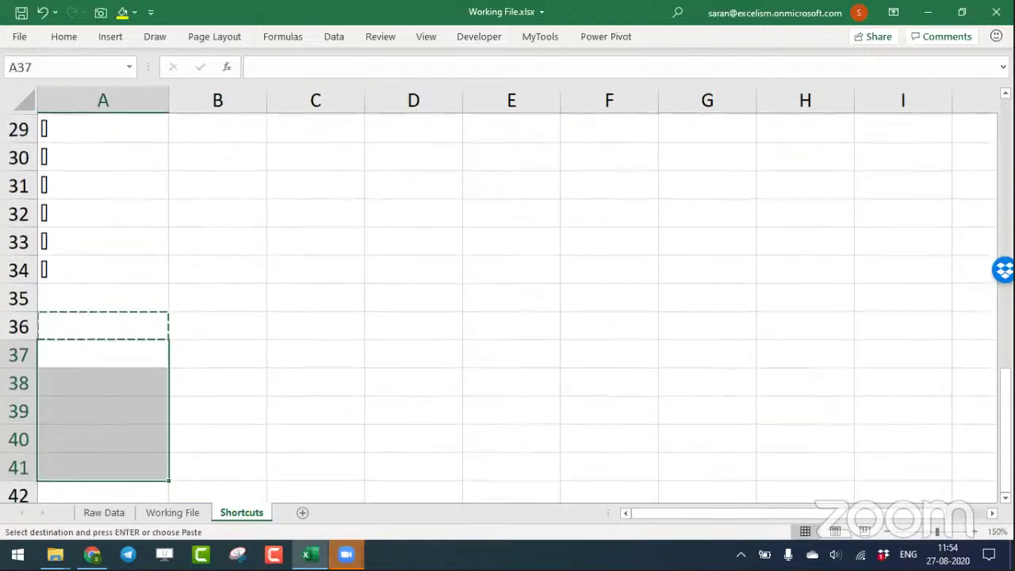
{"action": "key", "text": "ctrl+v"}
{"action": "key", "text": "Down"}
{"action": "key", "text": "Down"}
{"action": "key", "text": "Down"}
{"action": "key", "text": "Up"}
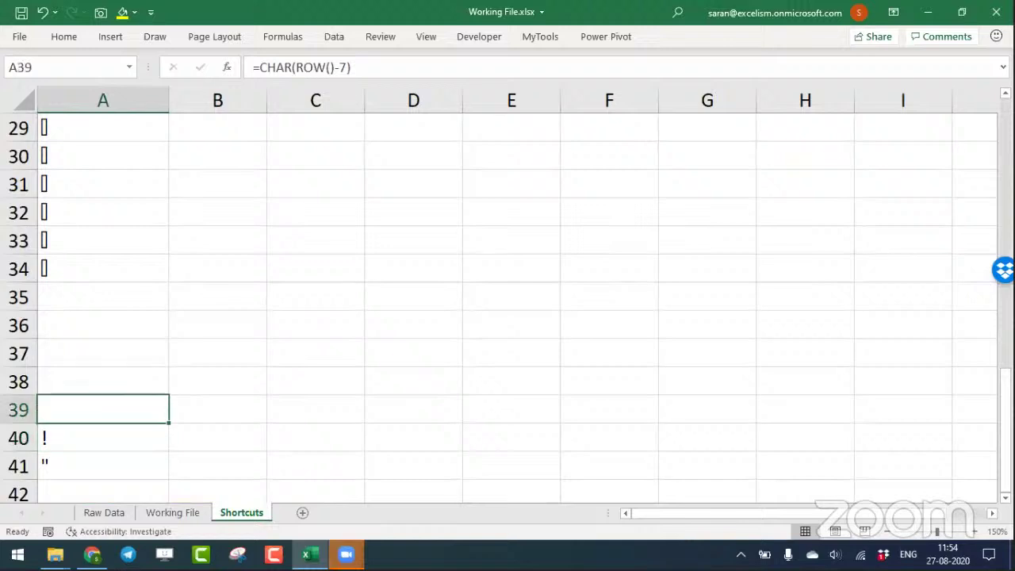
Review the generated characters in column A, then return to the Working File sheet.
{"action": "mouse_move", "coordinate": [103, 409]}
{"action": "left_mouse_down"}
{"action": "mouse_move", "coordinate": [103, 127]}
{"action": "mouse_move", "coordinate": [162, 101]}
{"action": "left_mouse_up"}
{"action": "key", "text": "Escape"}
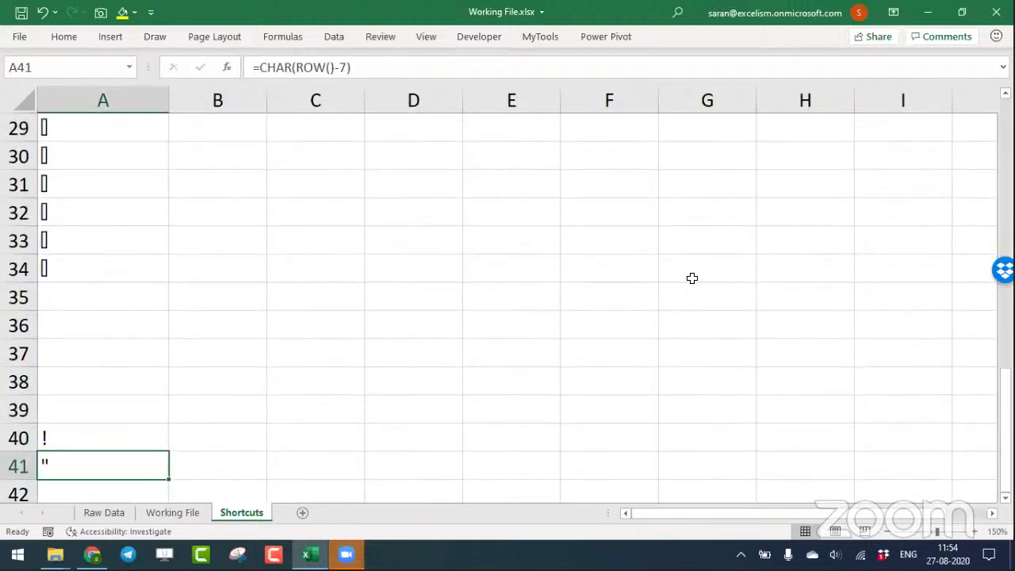
{"action": "key", "text": "Down"}
{"action": "key", "text": "Right"}
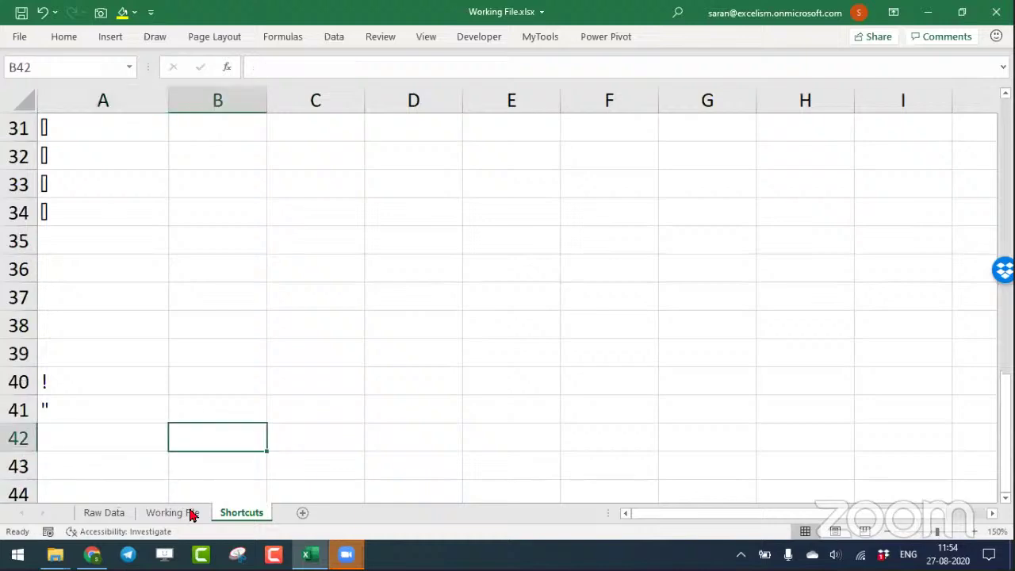
{"action": "left_click", "coordinate": [167, 513]}
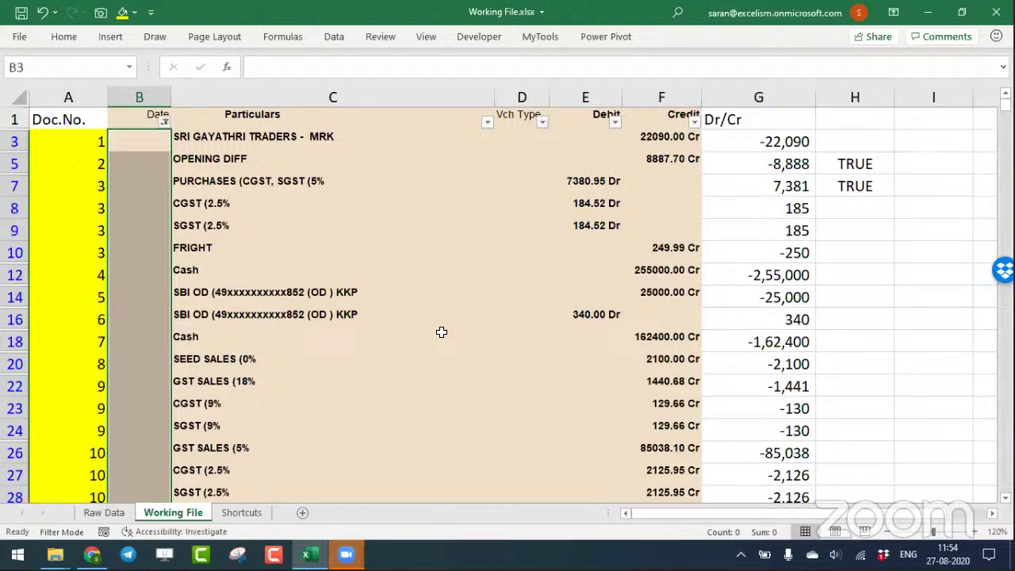
Pin the Home ribbon and set the blank Date cells to General format.
{"action": "type", "text": "="}
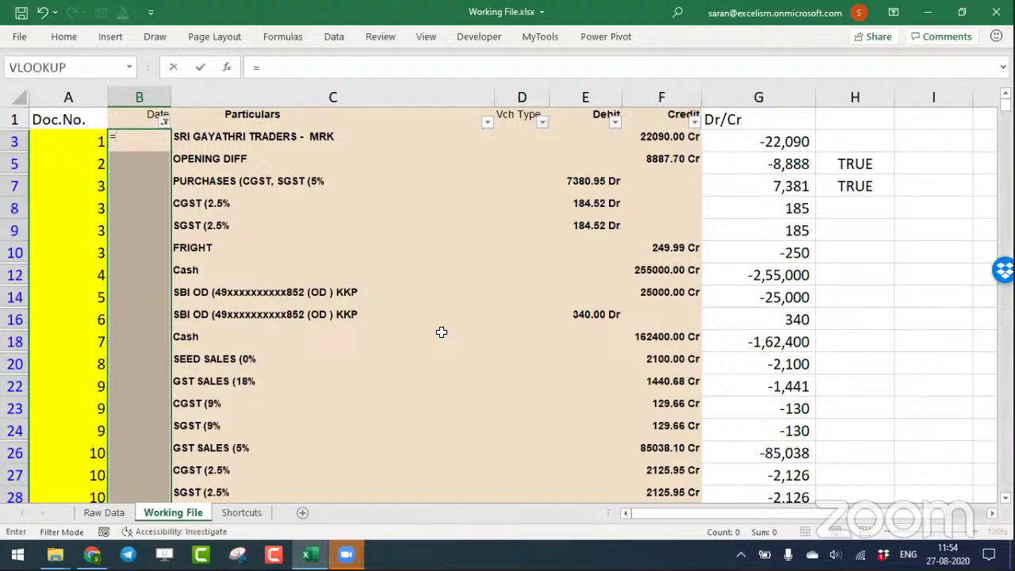
{"action": "key", "text": "Escape"}
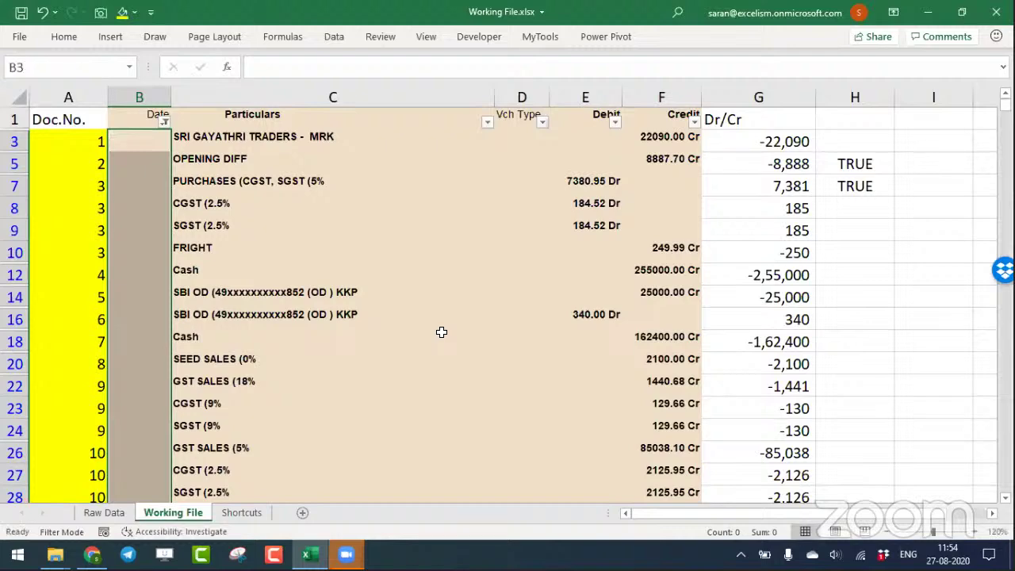
{"action": "double_click", "coordinate": [65, 38]}
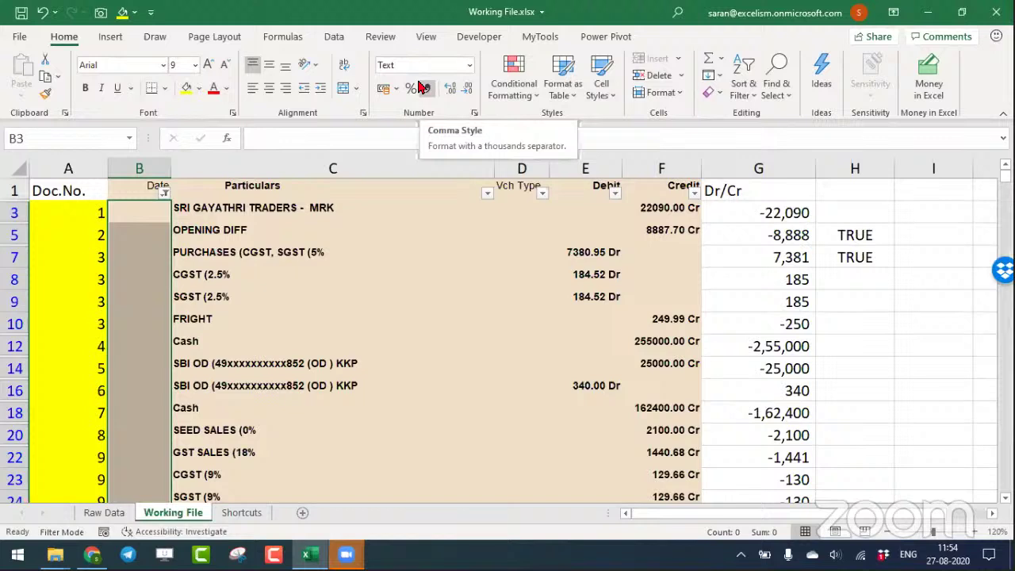
{"action": "left_click", "coordinate": [469, 65]}
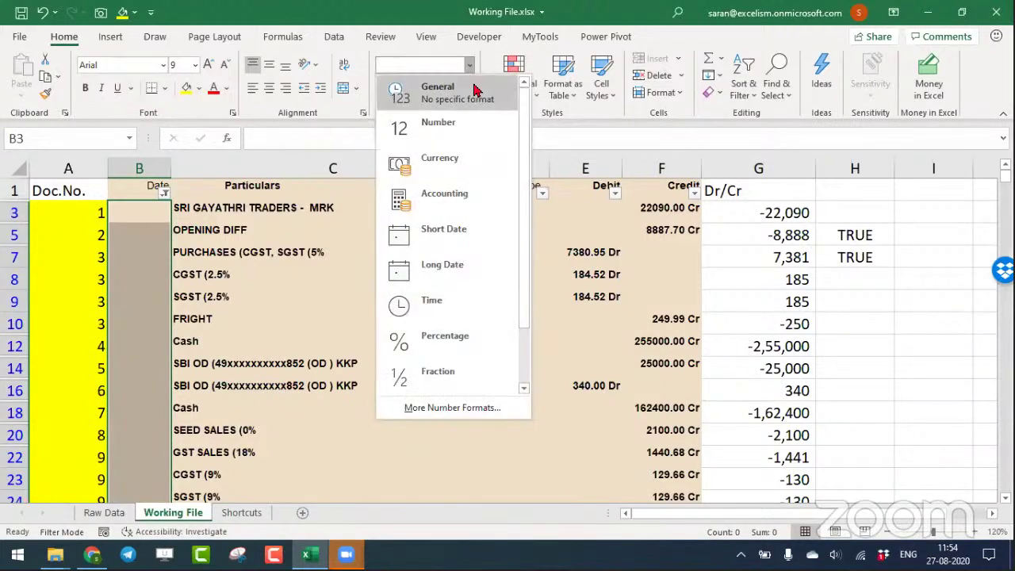
{"action": "left_click", "coordinate": [475, 91]}
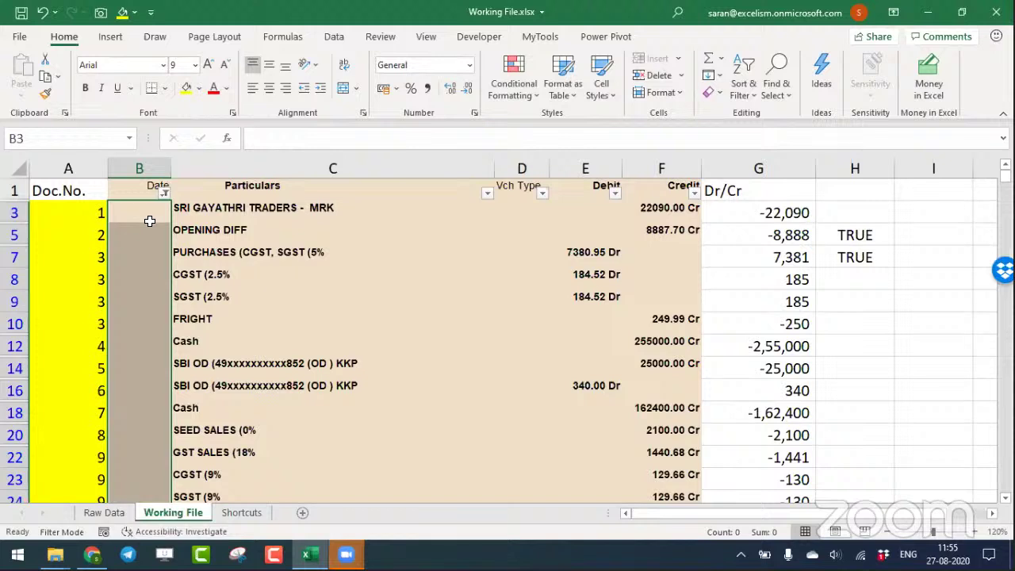
Enter =B2 into all blank Date cells with Ctrl+Enter, then switch to the next sheet.
{"action": "type", "text": "="}
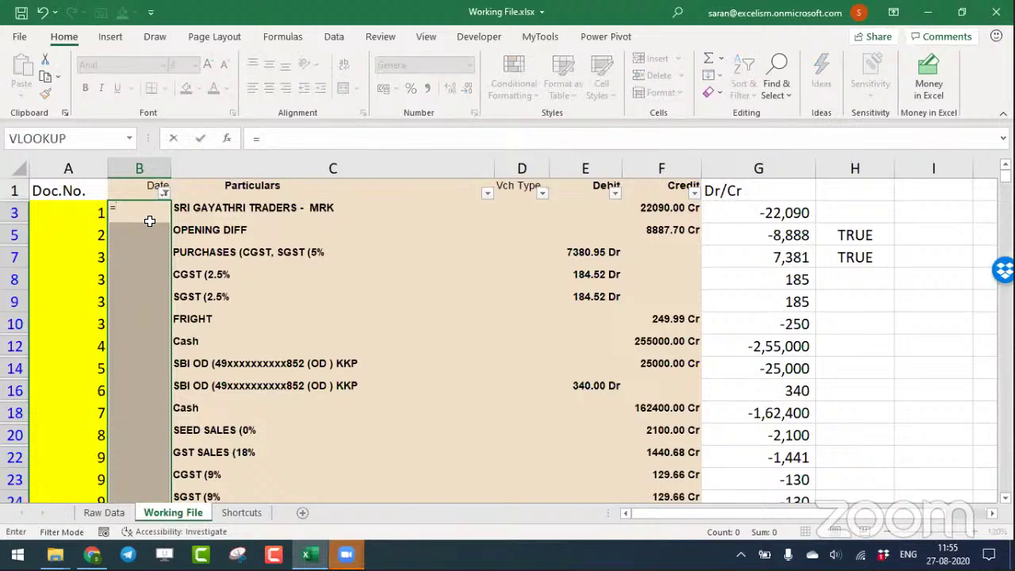
{"action": "type", "text": "B2"}
{"action": "key", "text": "ctrl+Return"}
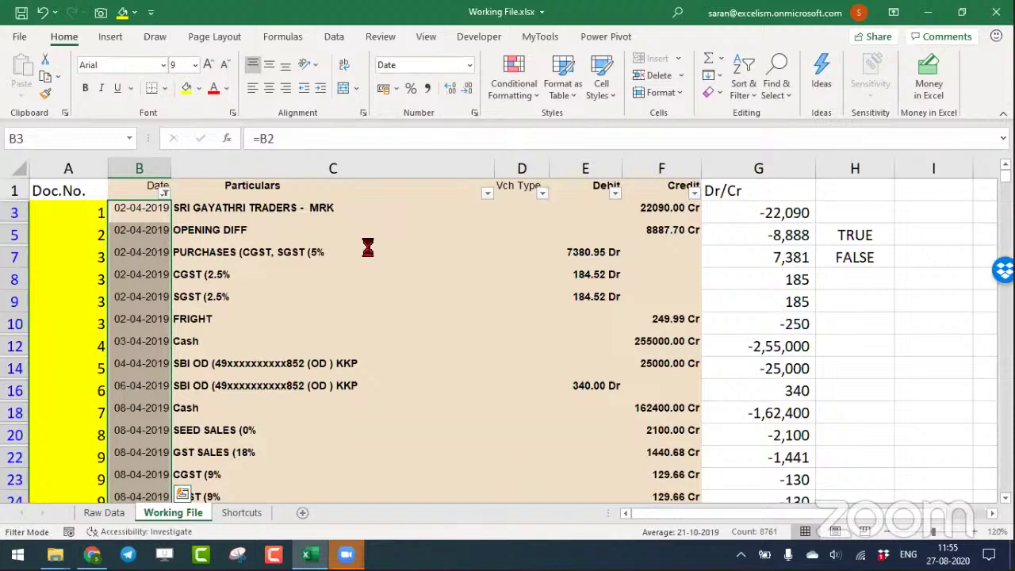
{"action": "key", "text": "ctrl+Page_Down"}
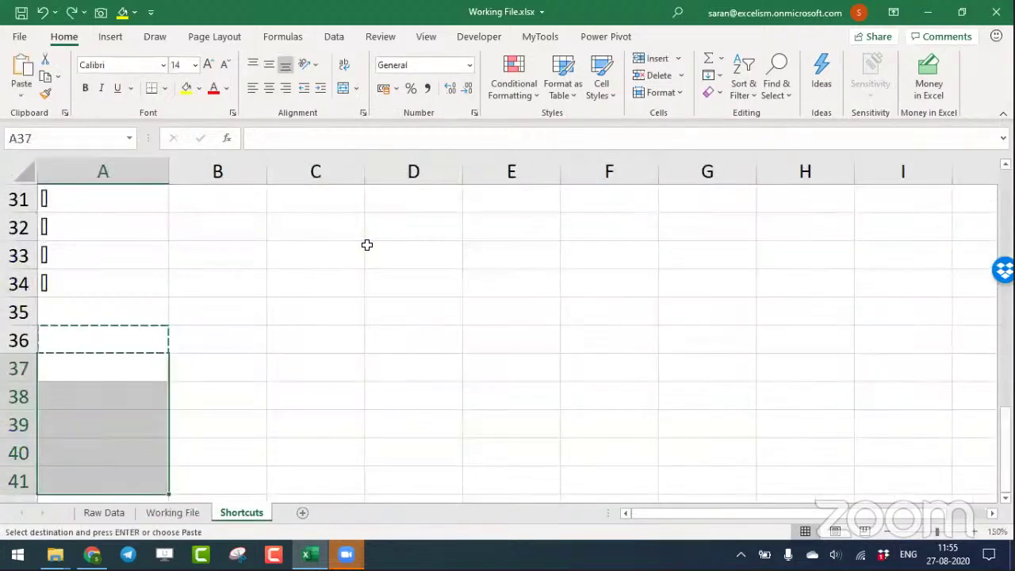
Back on Working File, filter the Date column to show only (Blanks).
{"action": "key", "text": "ctrl+Page_Up"}
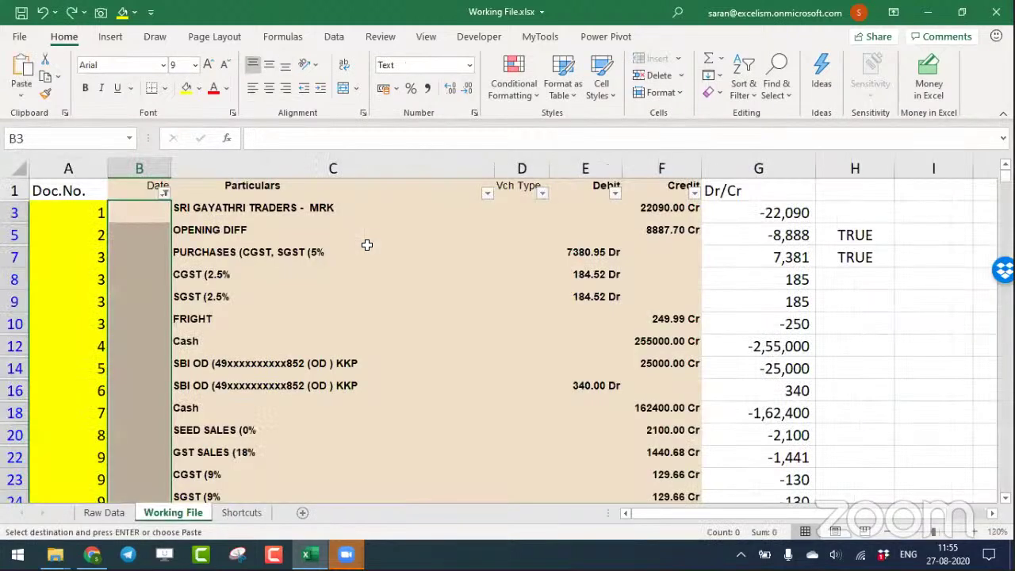
{"action": "key", "text": "ctrl+y"}
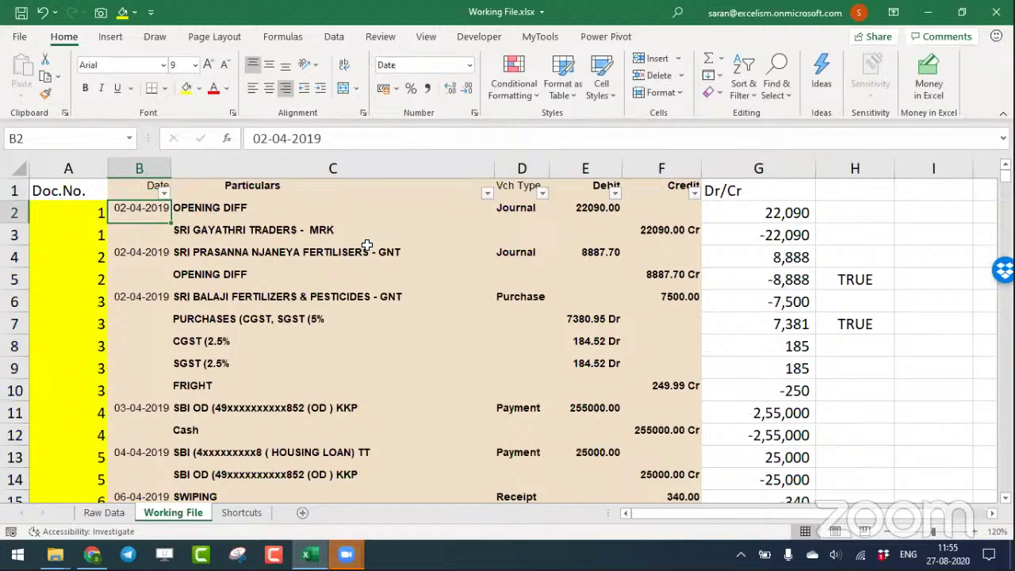
{"action": "key", "text": "Left"}
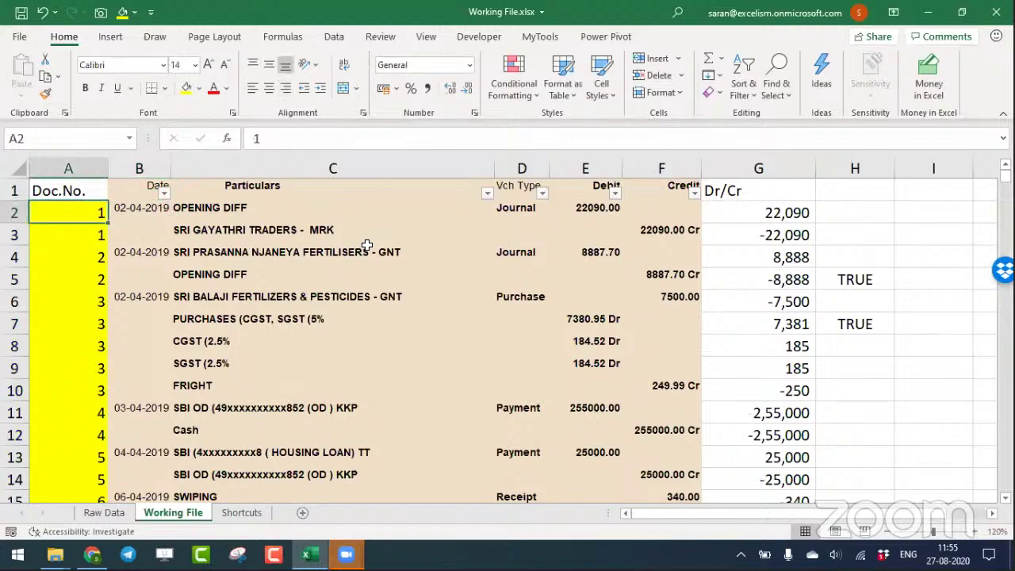
{"action": "key", "text": "Right"}
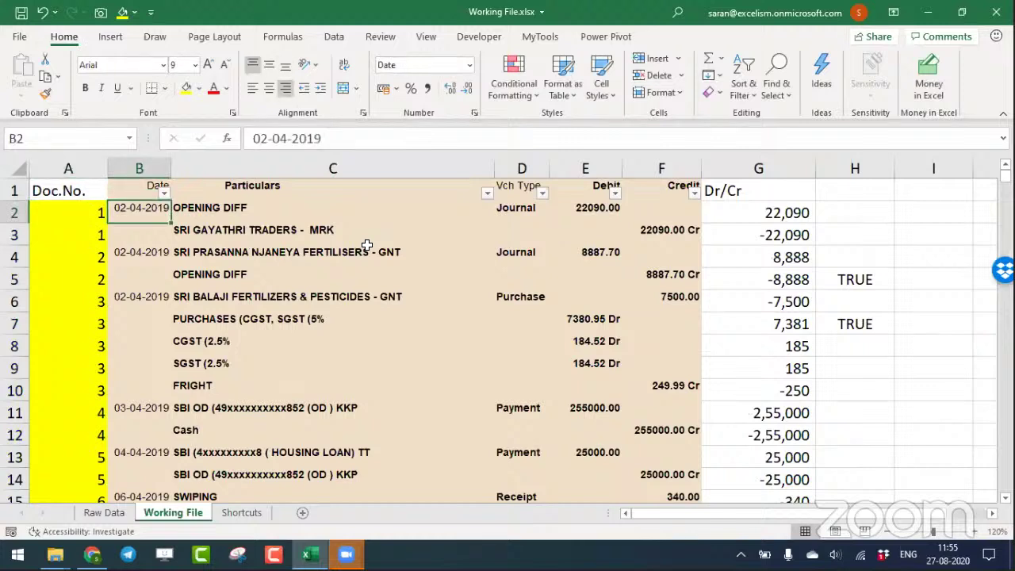
{"action": "key", "text": "Up"}
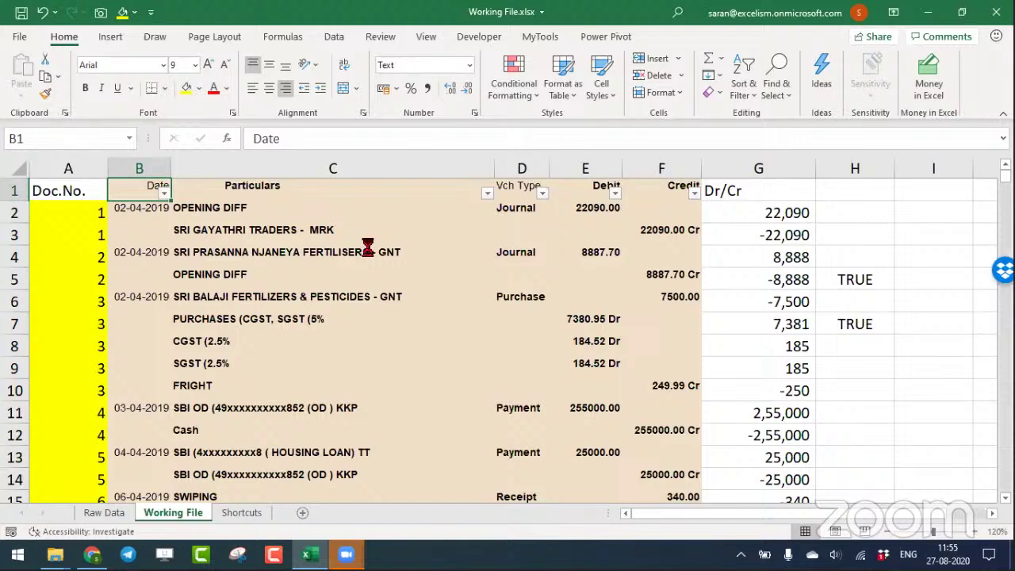
{"action": "key", "text": "alt+Down"}
{"action": "key", "text": "Tab"}
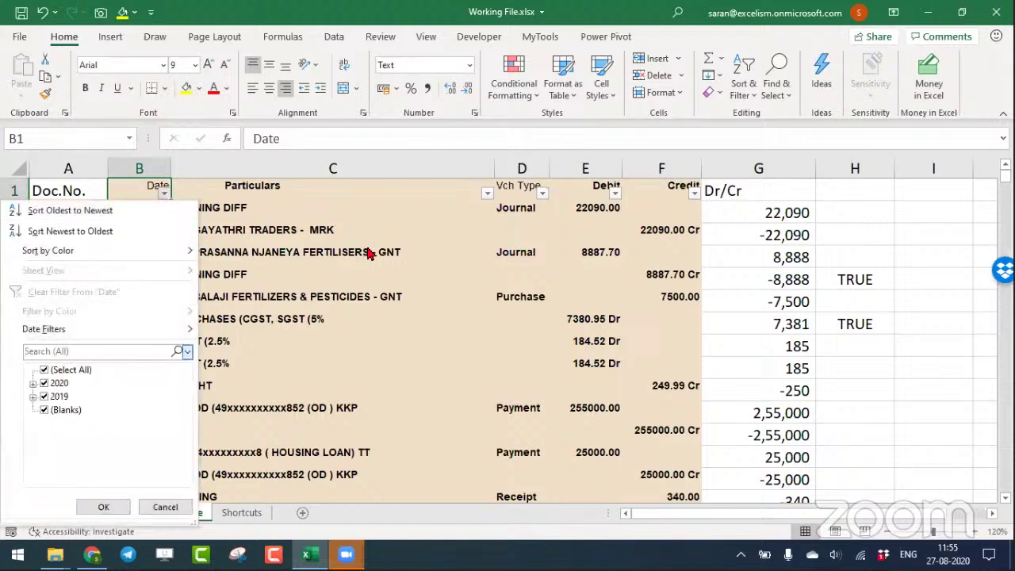
{"action": "key", "text": "alt+Down"}
{"action": "key", "text": "Escape"}
{"action": "key", "text": "Tab"}
{"action": "left_click", "coordinate": [44, 369]}
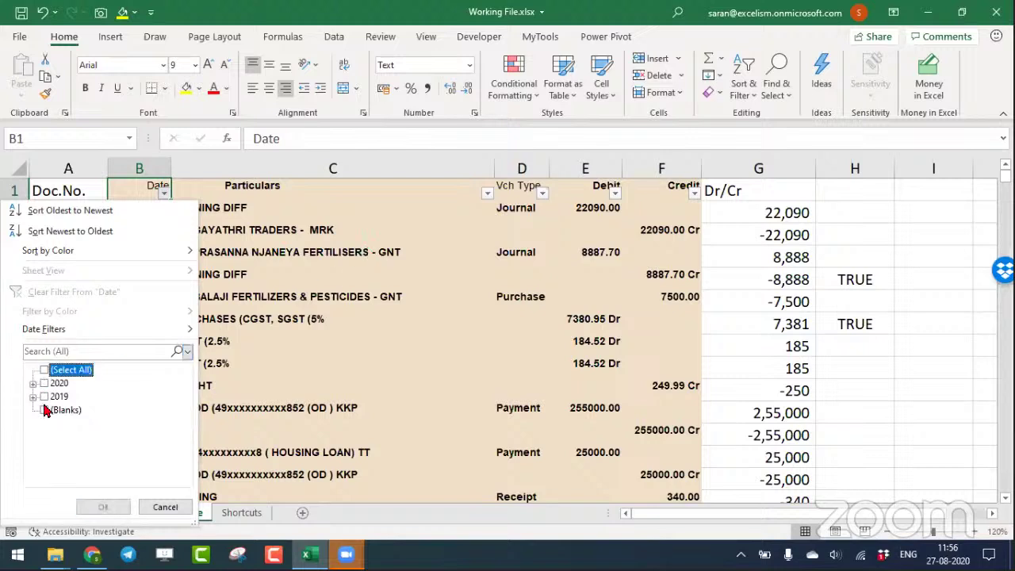
{"action": "left_click", "coordinate": [44, 409]}
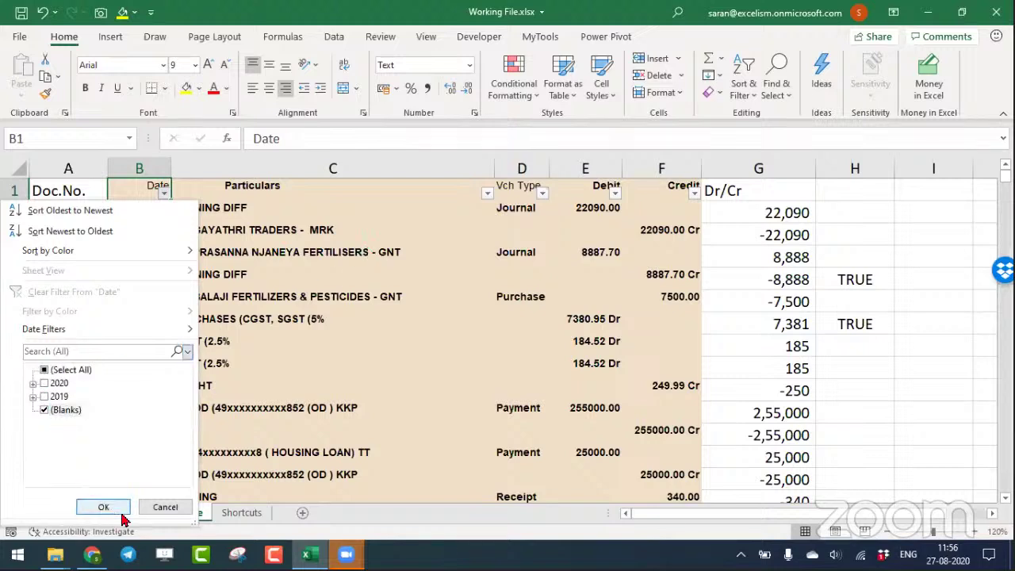
{"action": "left_click", "coordinate": [96, 506]}
Select the visible blank Date cells, clear their contents and set them to General.
{"action": "key", "text": "Left"}
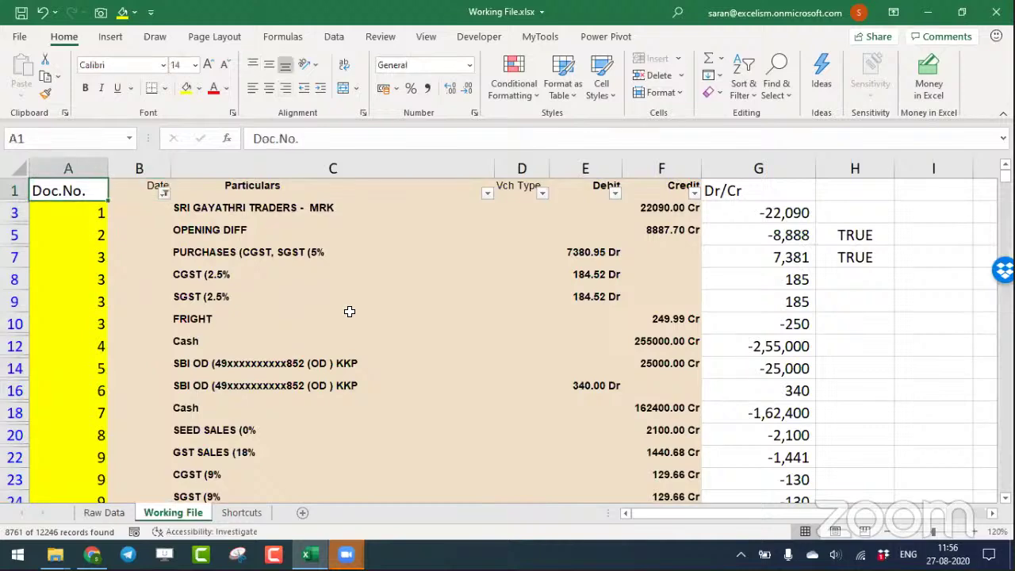
{"action": "key", "text": "ctrl+Down"}
{"action": "key", "text": "Right"}
{"action": "key", "text": "ctrl+shift+Up"}
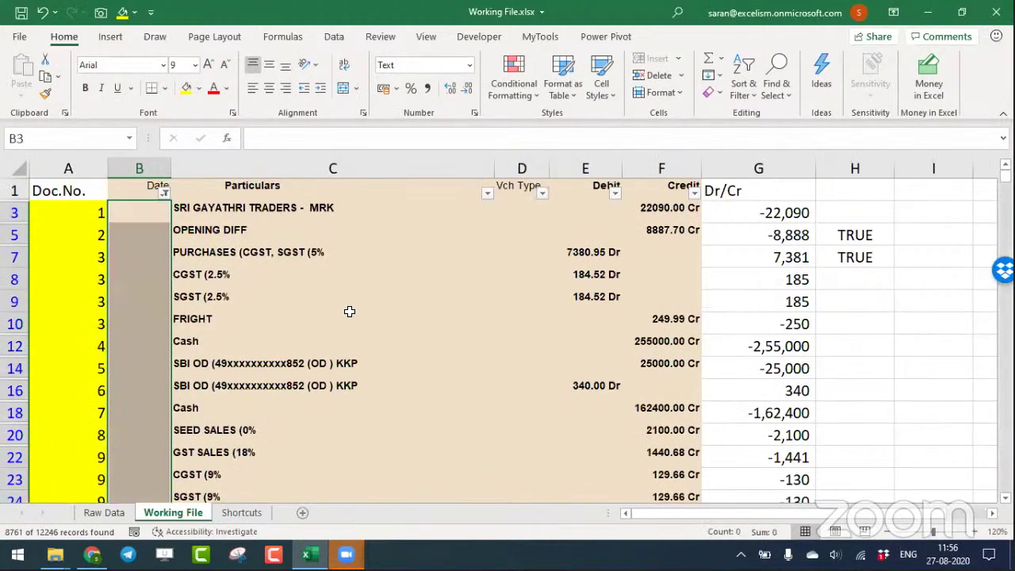
{"action": "left_click", "coordinate": [719, 93]}
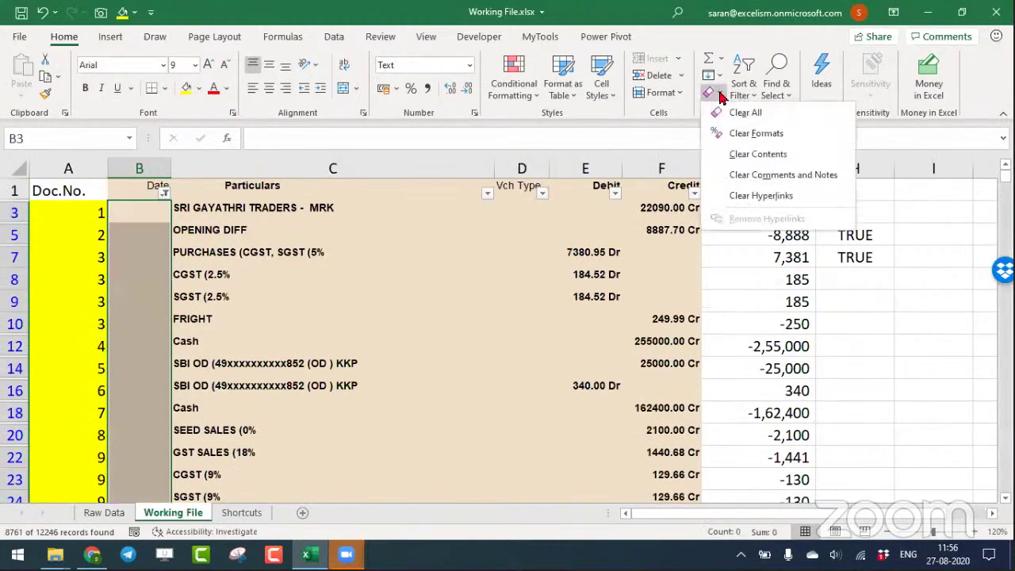
{"action": "left_click", "coordinate": [758, 154]}
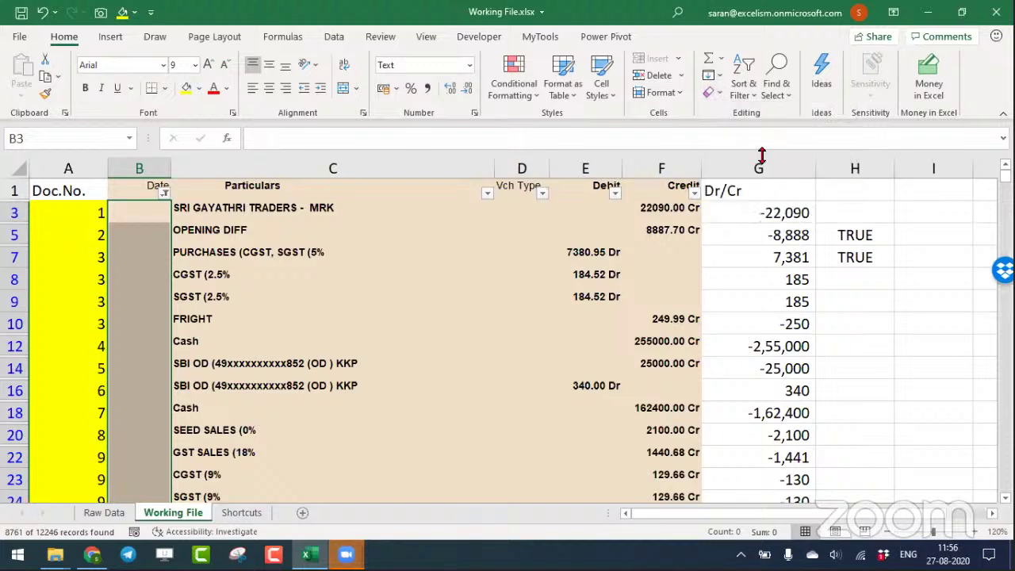
{"action": "left_click", "coordinate": [471, 64]}
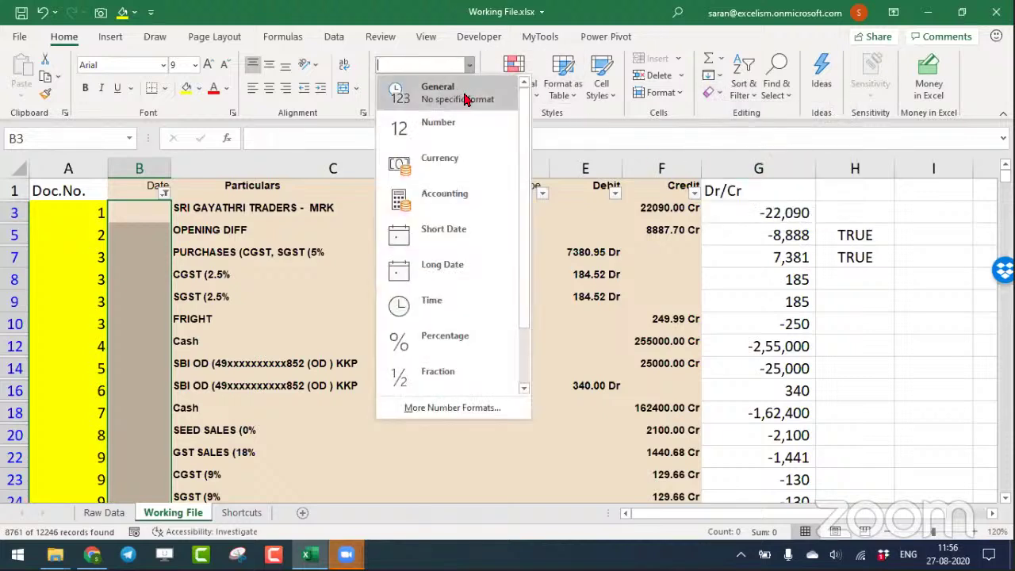
{"action": "left_click", "coordinate": [465, 97]}
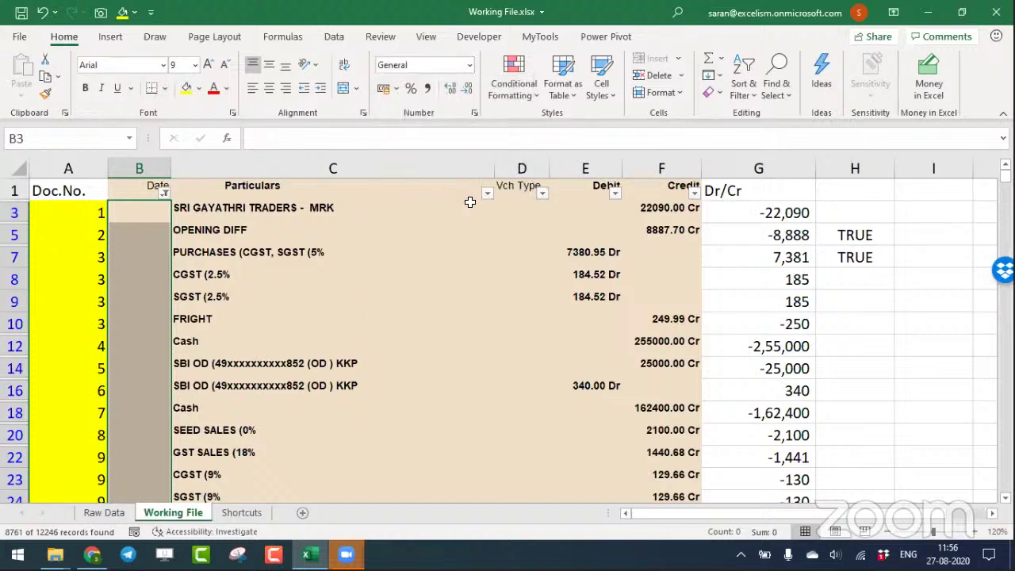
Enter =B2 into every blank Date cell with Ctrl+Enter, then go to Shortcuts.
{"action": "type", "text": "="}
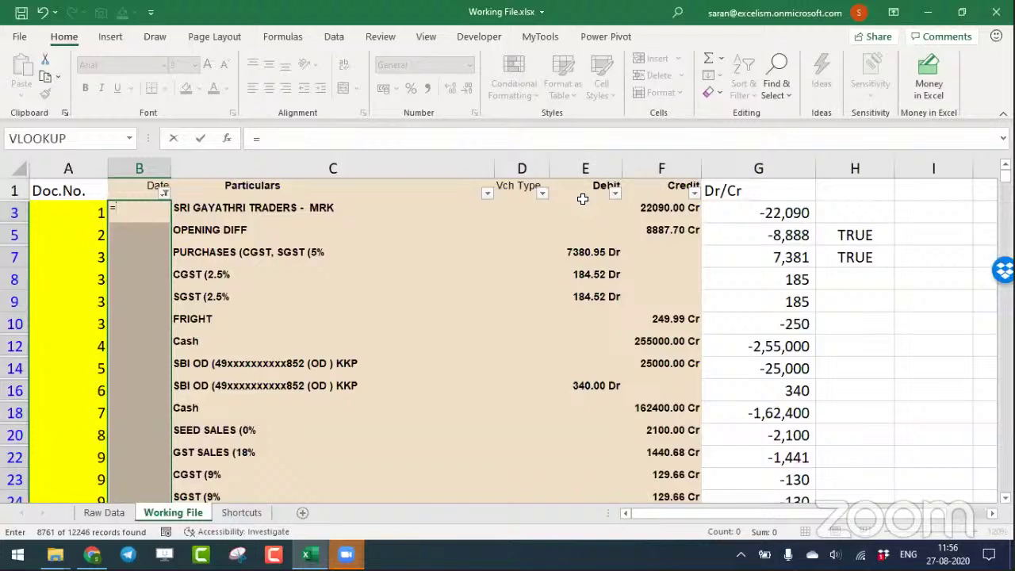
{"action": "type", "text": "B2"}
{"action": "key", "text": "ctrl+Return"}
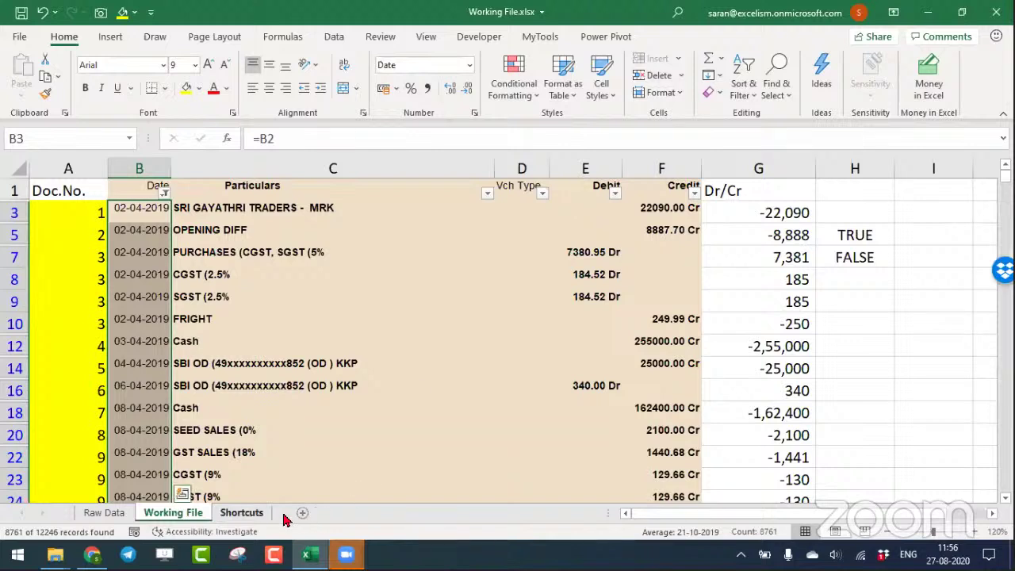
{"action": "left_click", "coordinate": [241, 512]}
Select C33, F33, D37, E35, H36 and G39 and enter 100 into all of them.
{"action": "left_click", "coordinate": [270, 243]}
{"action": "left_click", "coordinate": [580, 256], "text": "ctrl"}
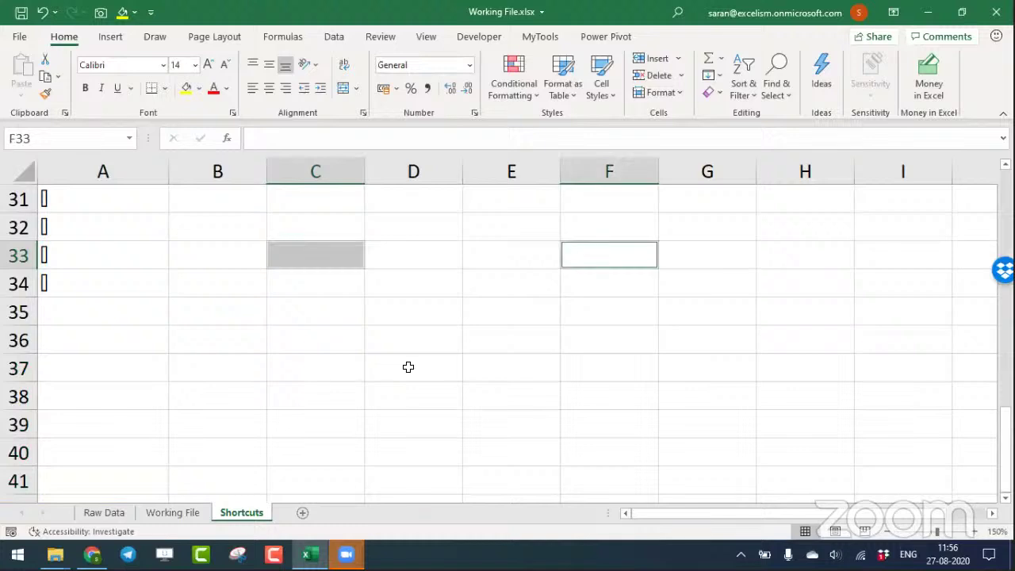
{"action": "left_click", "coordinate": [408, 368], "text": "ctrl"}
{"action": "left_click", "coordinate": [762, 340], "text": "ctrl"}
{"action": "left_click", "coordinate": [495, 312], "text": "ctrl"}
{"action": "left_click", "coordinate": [689, 410], "text": "ctrl"}
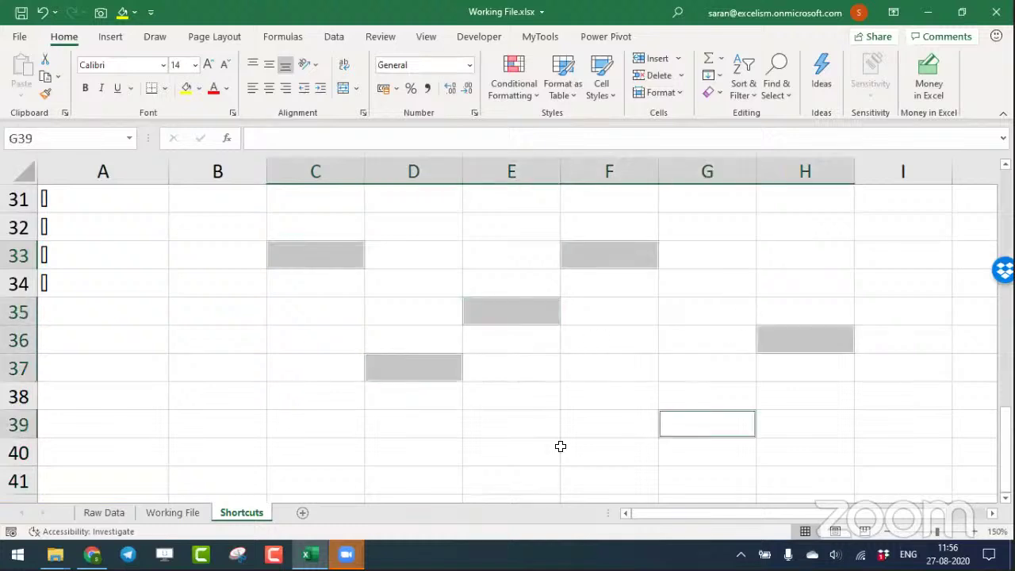
{"action": "type", "text": "100"}
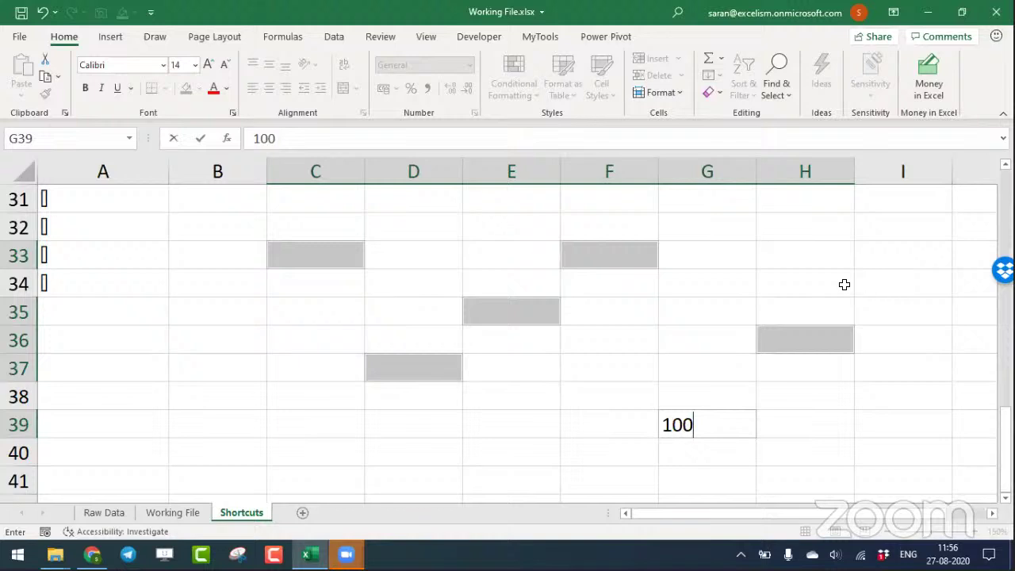
{"action": "key", "text": "Return"}
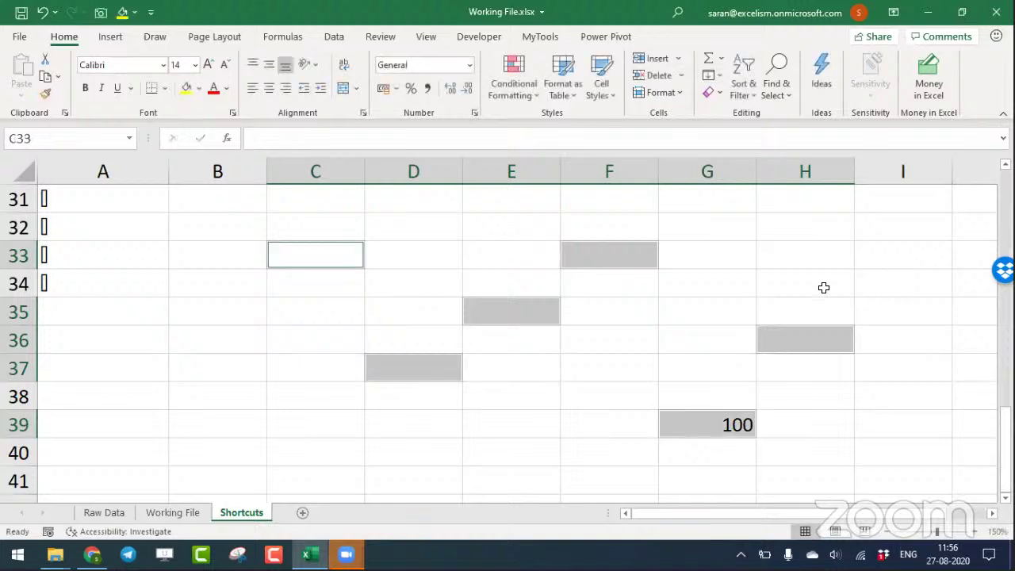
{"action": "type", "text": "10"}
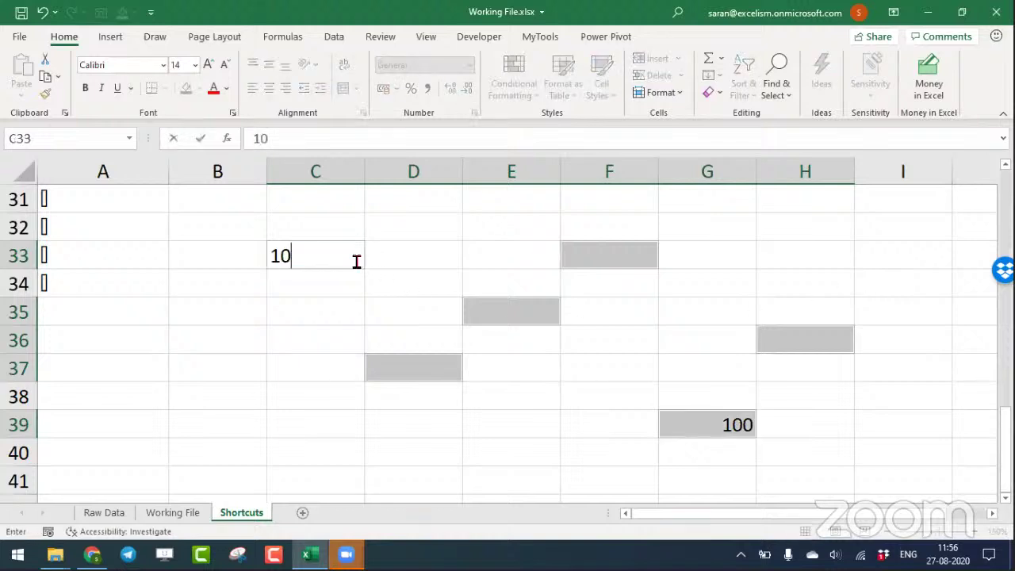
{"action": "type", "text": "0"}
{"action": "key", "text": "ctrl+Return"}
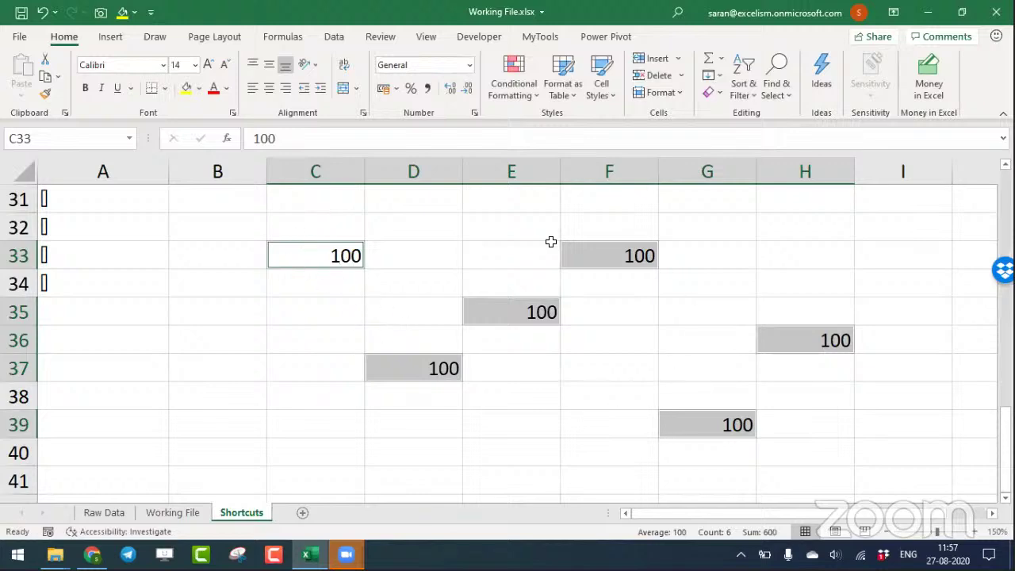
Return to Working File and clear the Date filter so all rows show.
{"action": "left_click", "coordinate": [173, 512]}
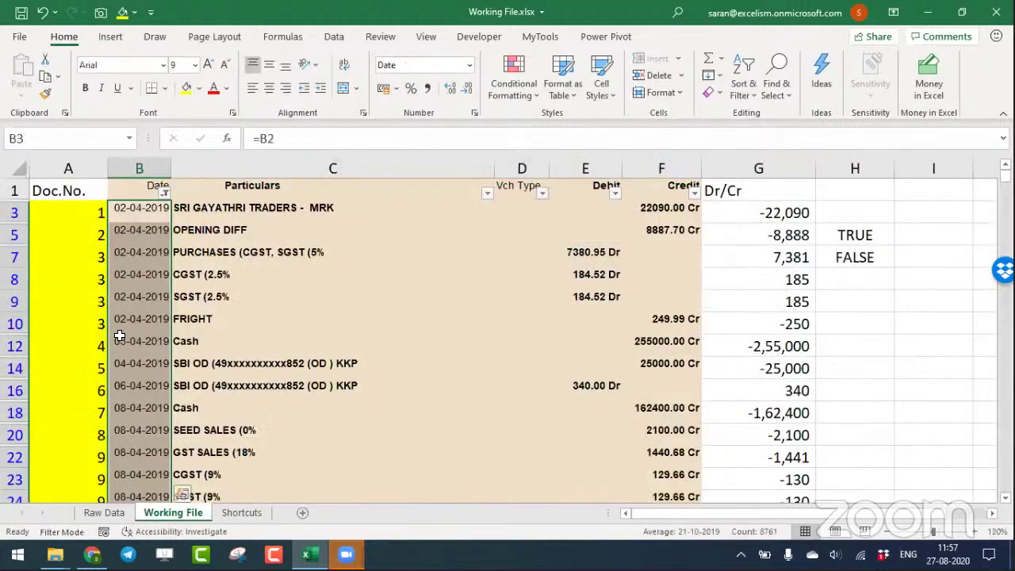
{"action": "left_click", "coordinate": [137, 193]}
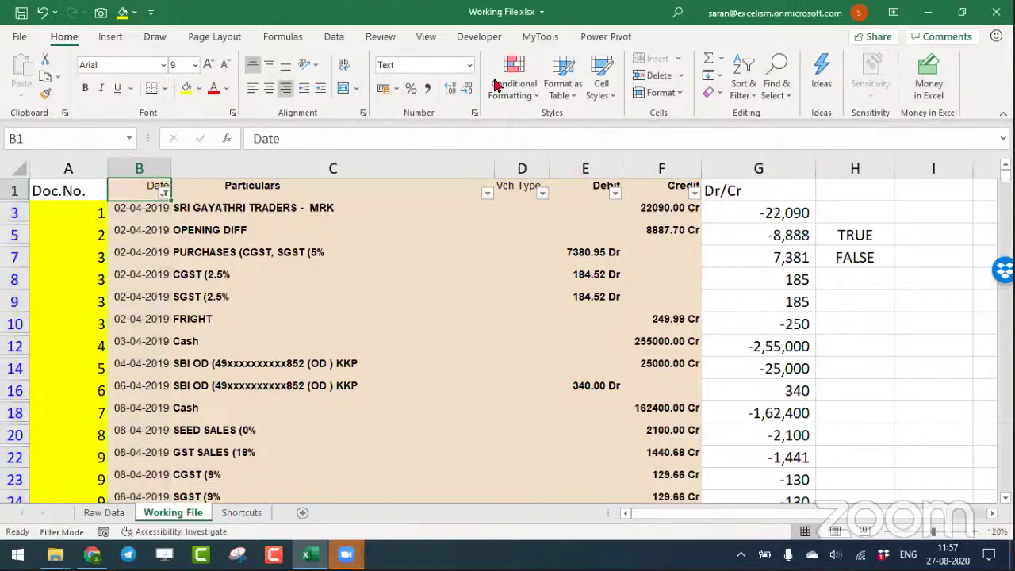
{"action": "left_click", "coordinate": [334, 37]}
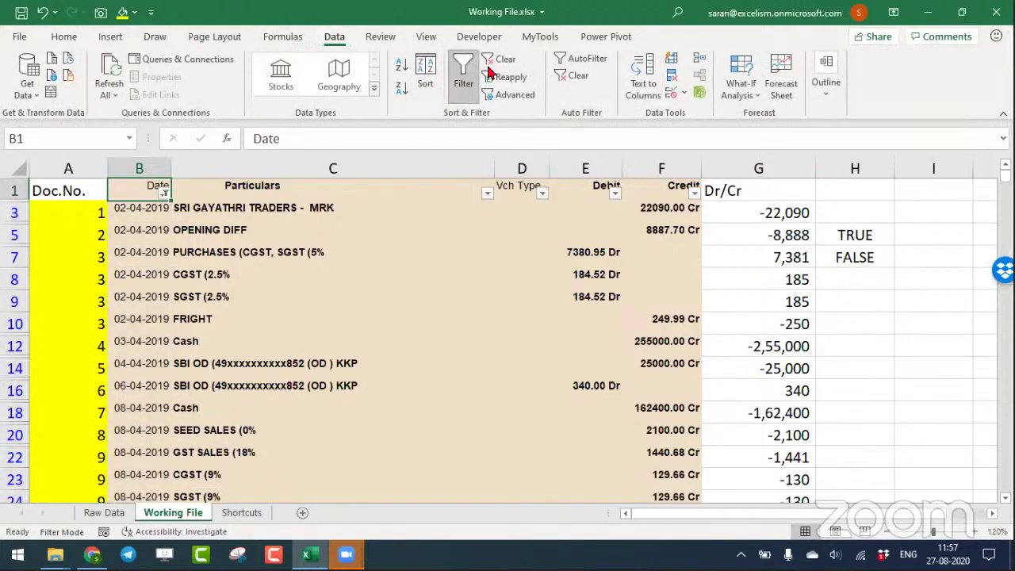
{"action": "left_click", "coordinate": [492, 60]}
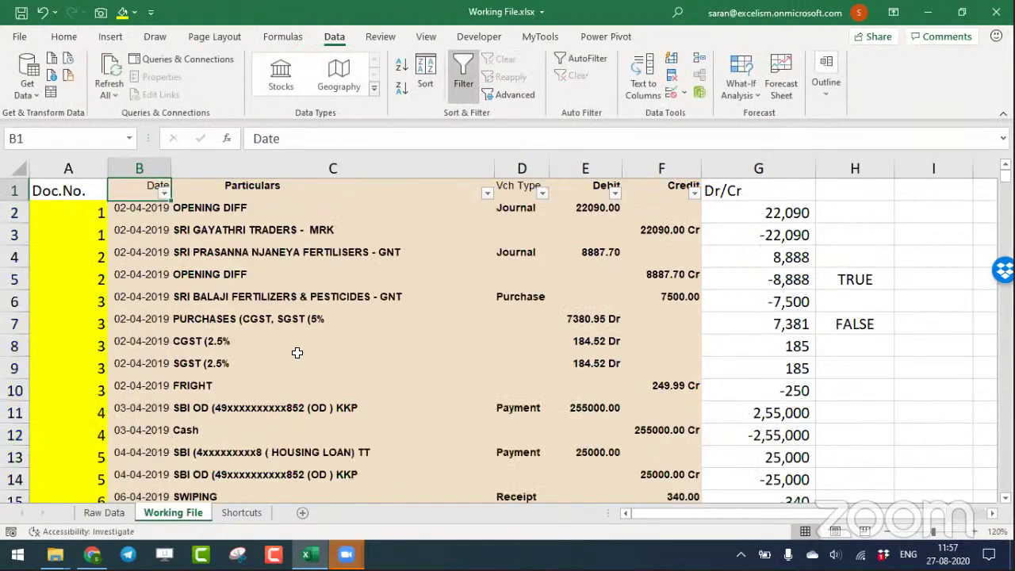
Inspect the filled dates for the first few vouchers below the header.
{"action": "left_click", "coordinate": [154, 232]}
{"action": "key", "text": "Down"}
{"action": "key", "text": "Down"}
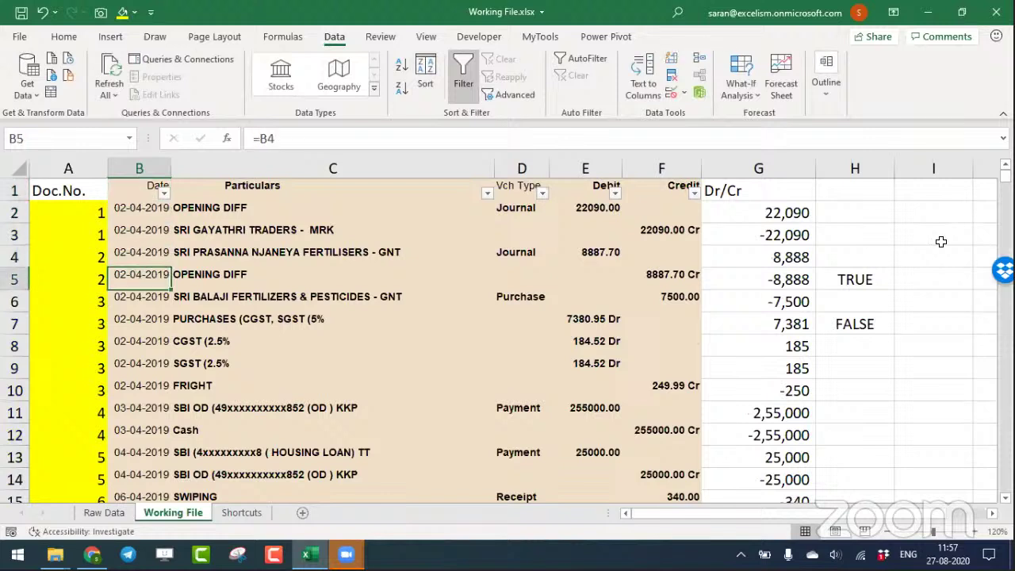
{"action": "key", "text": "Up"}
{"action": "key", "text": "shift+Down"}
{"action": "key", "text": "Down"}
{"action": "key", "text": "Down"}
{"action": "key", "text": "shift+Down"}
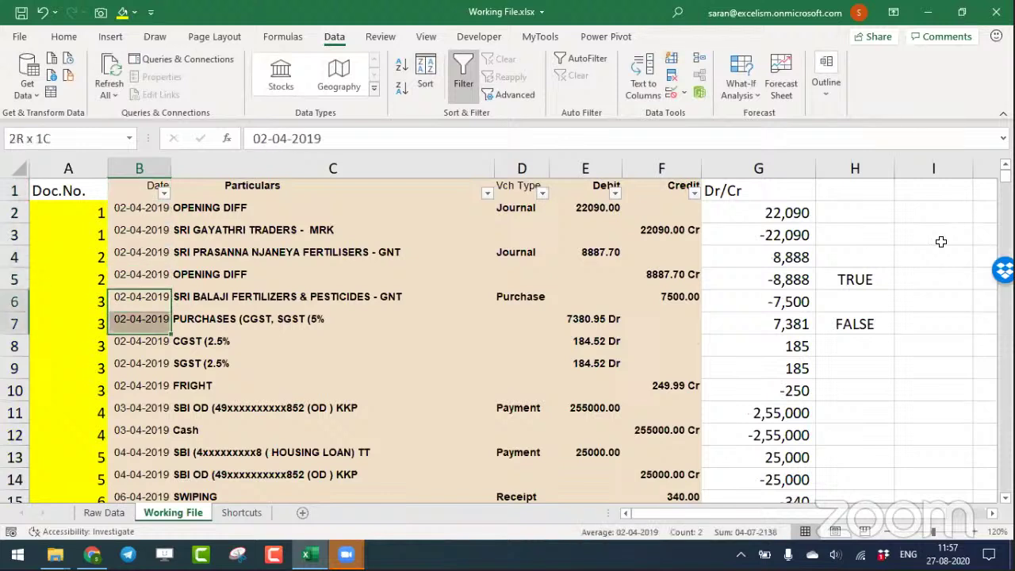
{"action": "key", "text": "shift+Down"}
{"action": "key", "text": "shift+Down"}
{"action": "key", "text": "shift+Down"}
{"action": "key", "text": "Down"}
{"action": "key", "text": "Down"}
{"action": "key", "text": "Down"}
{"action": "key", "text": "Down"}
{"action": "key", "text": "Down"}
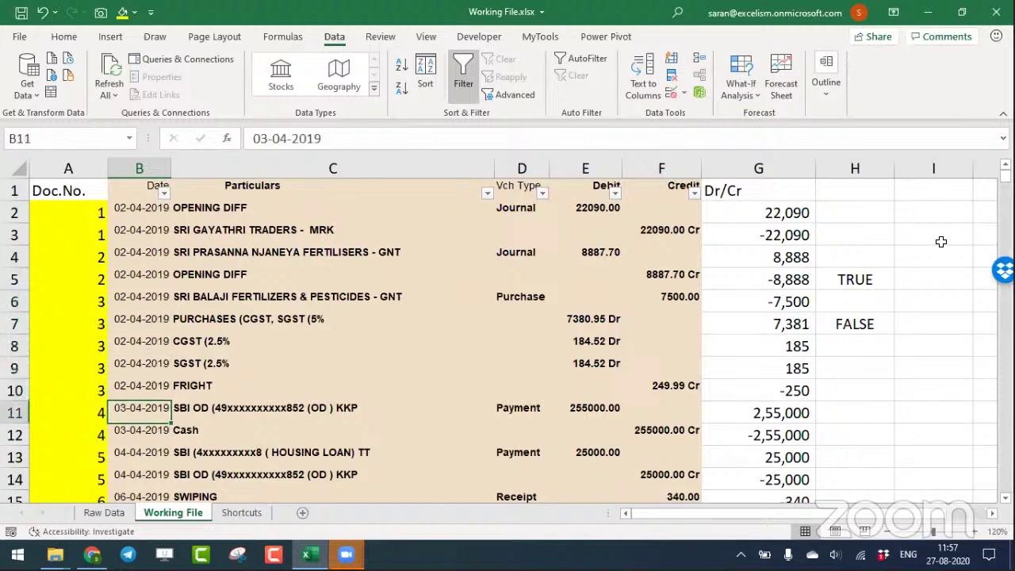
{"action": "key", "text": "shift+Down"}
{"action": "key", "text": "shift+Down"}
{"action": "key", "text": "shift+Up"}
{"action": "key", "text": "shift+Up"}
{"action": "key", "text": "Down"}
{"action": "key", "text": "shift+Down"}
{"action": "key", "text": "Down"}
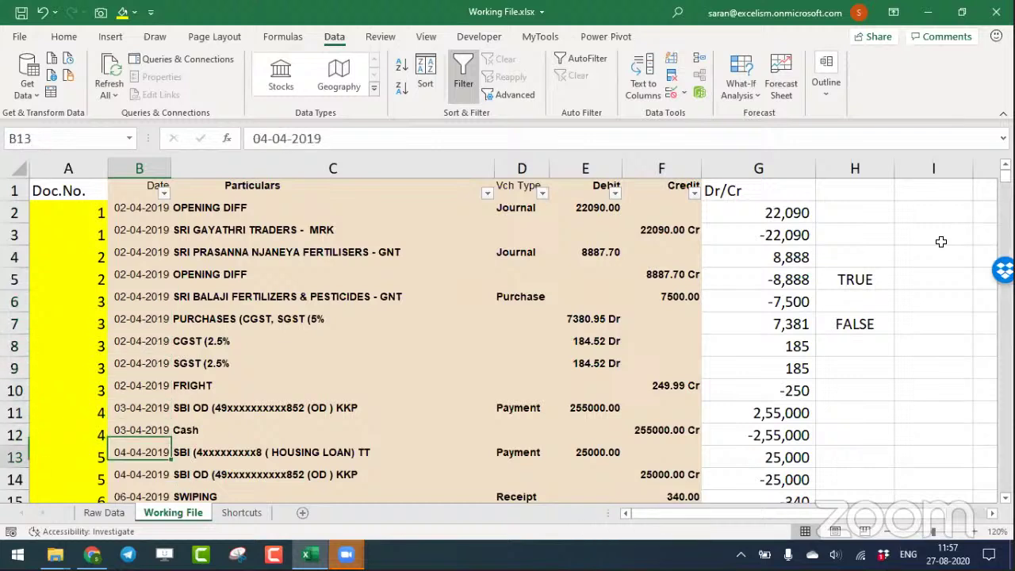
{"action": "key", "text": "ctrl+Up"}
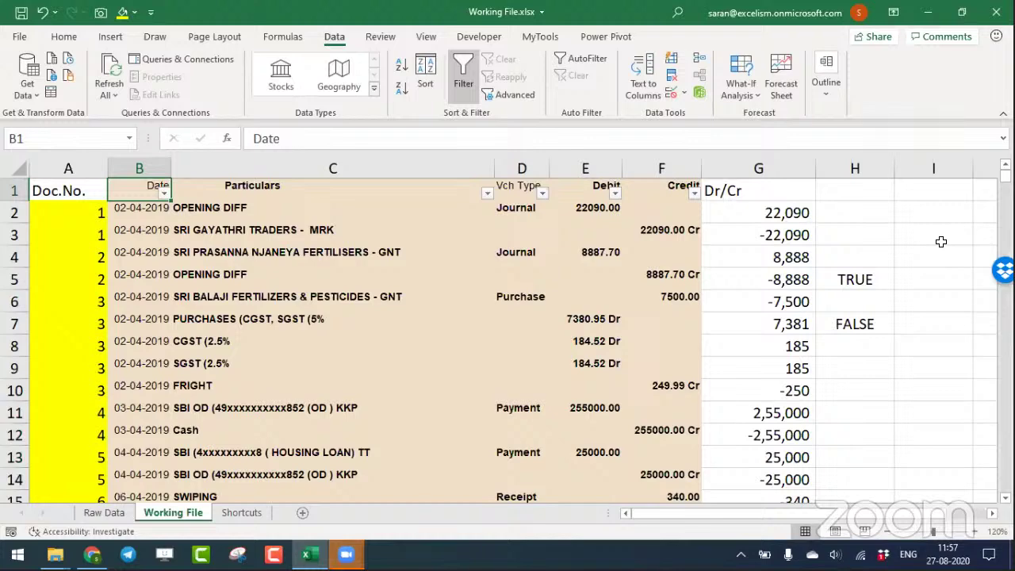
{"action": "key", "text": "Down"}
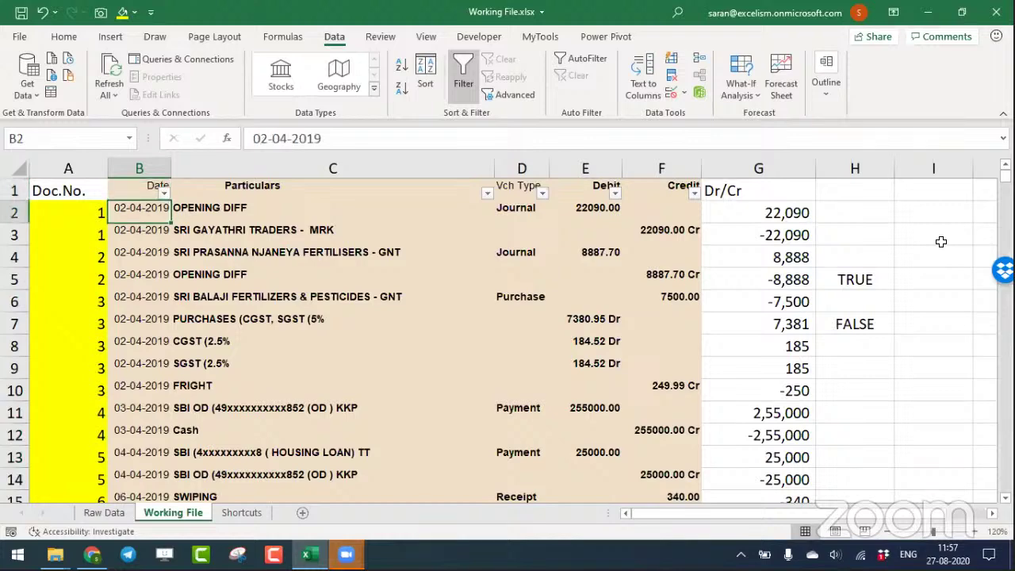
Reapply the ledger filter and start editing the first visible Date cell, B3.
{"action": "key", "text": "ctrl+shift+l"}
{"action": "key", "text": "ctrl+shift+l"}
{"action": "key", "text": "ctrl+z"}
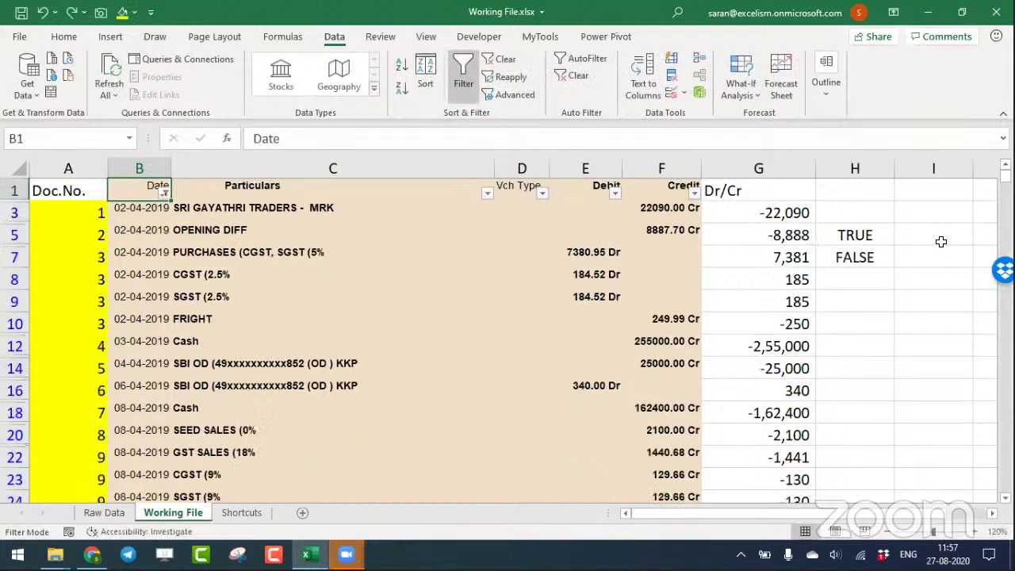
{"action": "key", "text": "Down"}
{"action": "key", "text": "F2"}
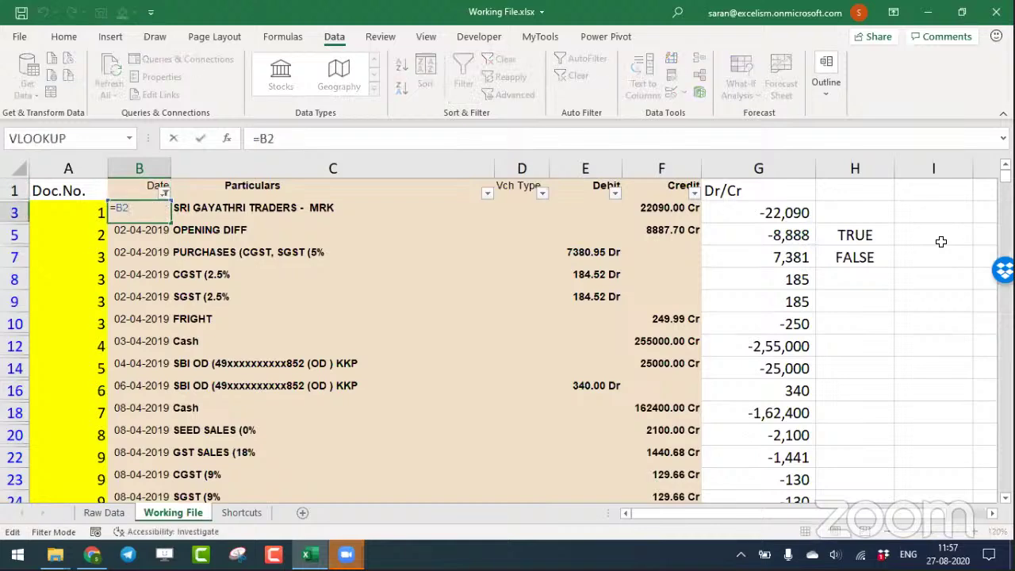
Select the visible Date cells from B3 to the bottom, keeping the =B2 formula in edit mode.
{"action": "key", "text": "Escape"}
{"action": "key", "text": "ctrl+shift+Down"}
{"action": "key", "text": "F2"}
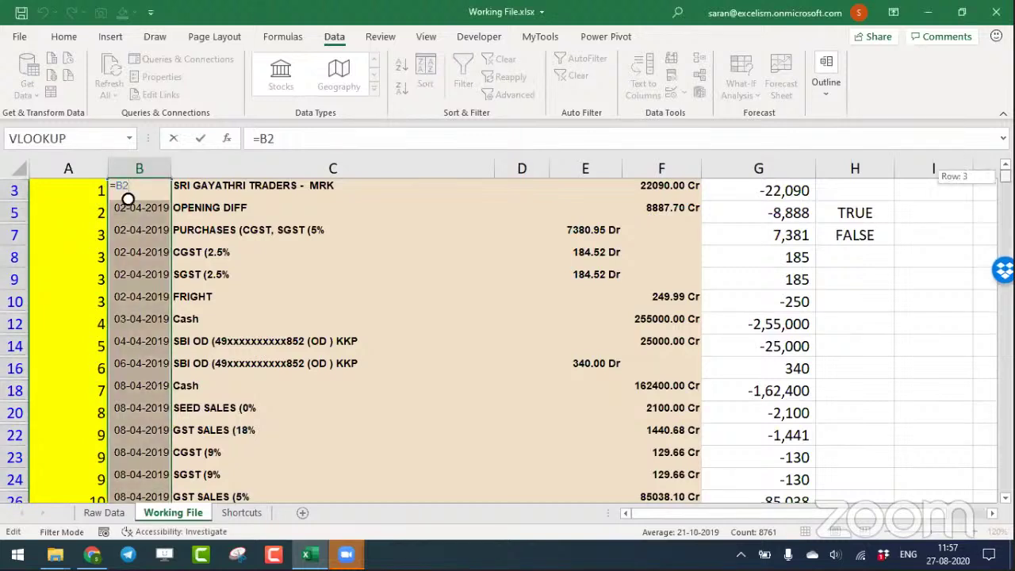
{"action": "scroll", "coordinate": [693, 296], "scroll_direction": "up", "scroll_amount": 1}
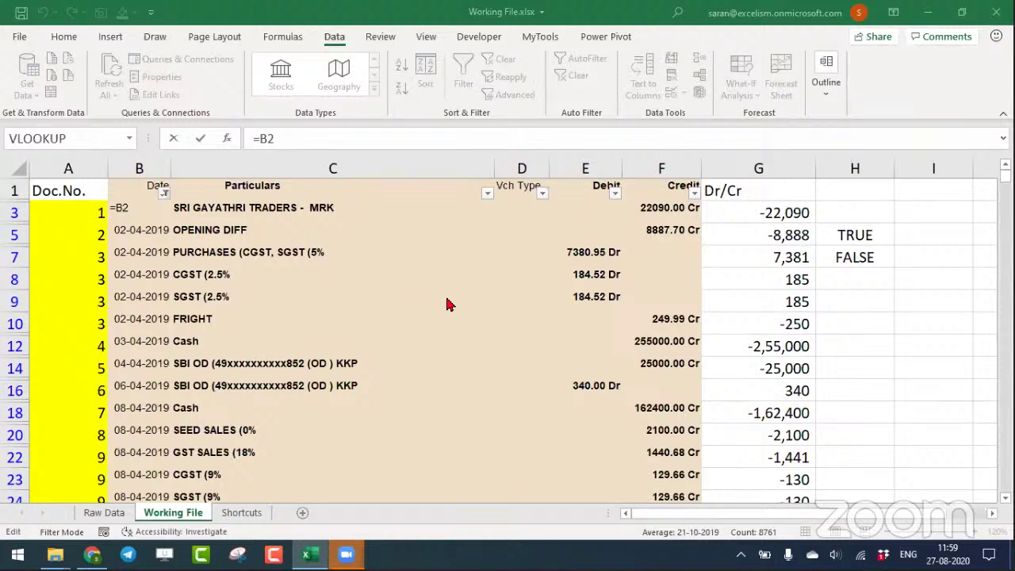
Commit =B2 into the selected visible Date cells with Ctrl+Enter.
{"action": "key", "text": "ctrl+Return"}
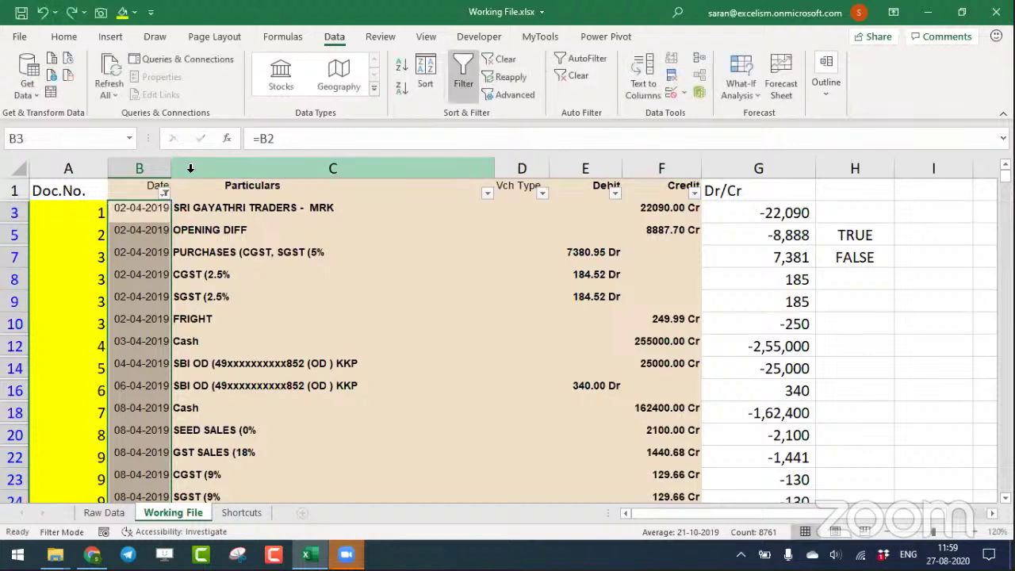
Clear the filled dates and reselect the visible Date cells from B3 to the last row.
{"action": "key", "text": "Delete"}
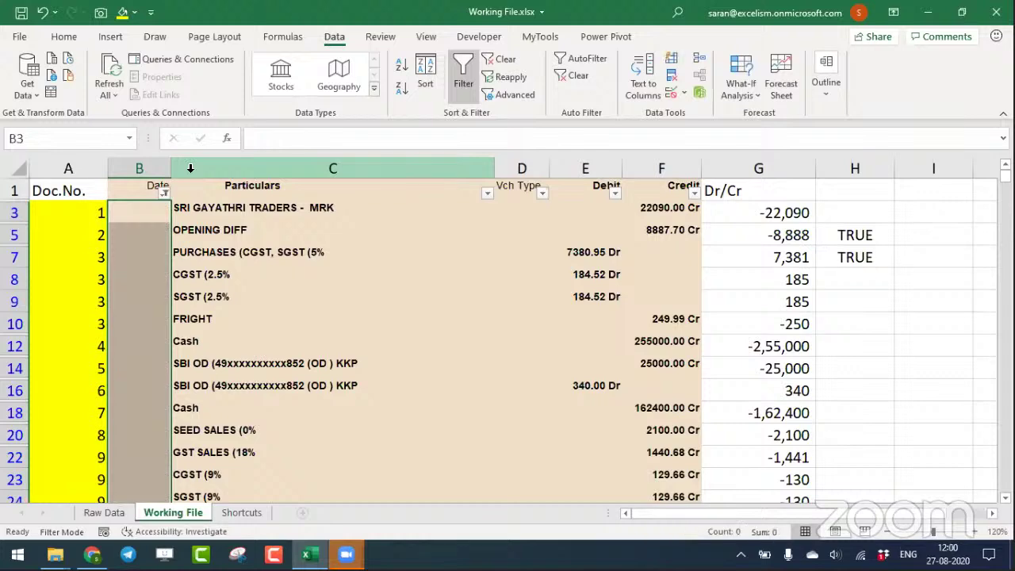
{"action": "key", "text": "Left"}
{"action": "key", "text": "ctrl+Down"}
{"action": "key", "text": "Right"}
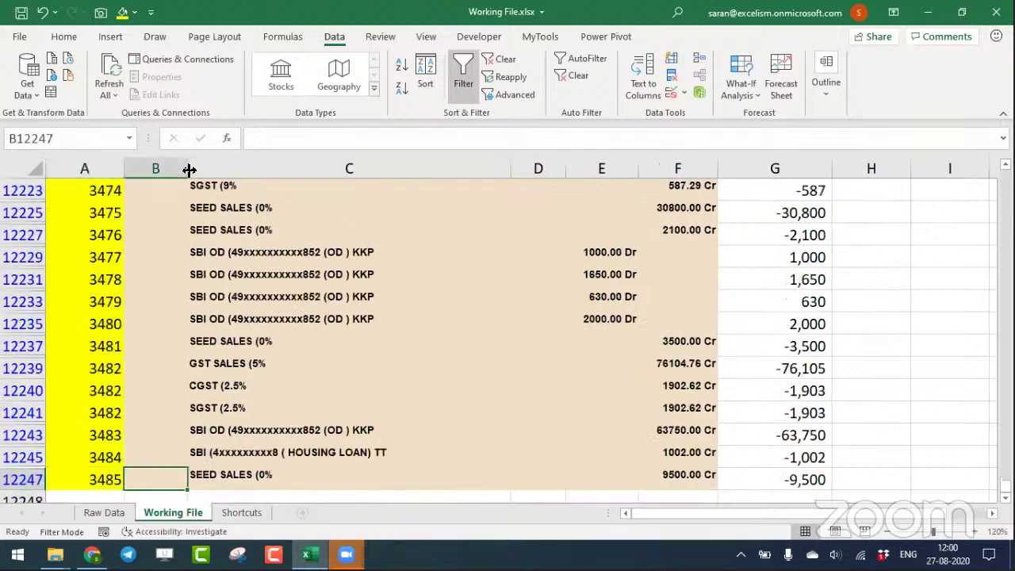
{"action": "key", "text": "ctrl+shift+Up"}
{"action": "key", "text": "shift+Down"}
{"action": "key", "text": "alt+semicolon"}
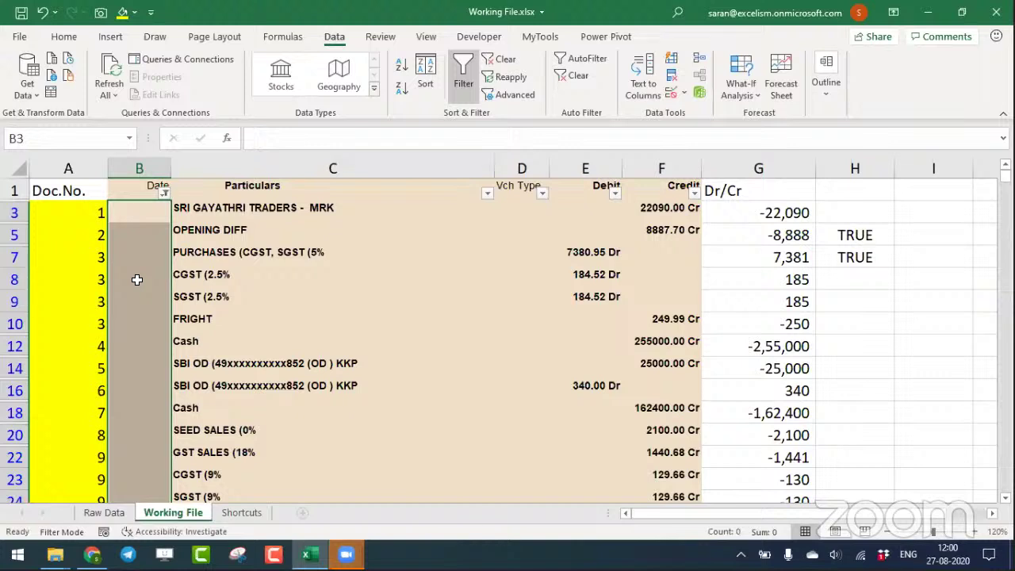
Enter =B2 into all selected Date cells with Ctrl+Enter.
{"action": "type", "text": "="}
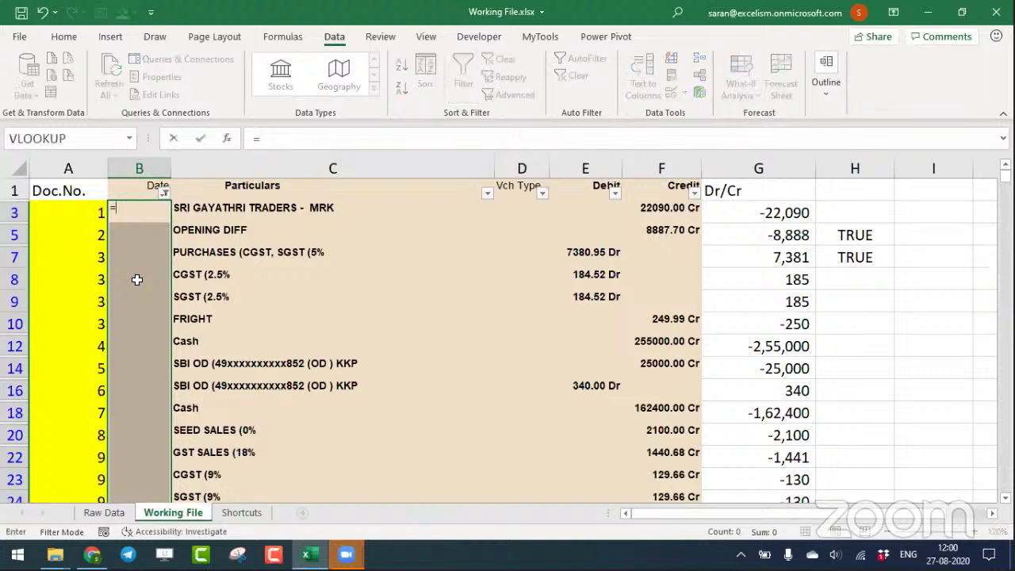
{"action": "type", "text": "B2"}
{"action": "key", "text": "ctrl+Return"}
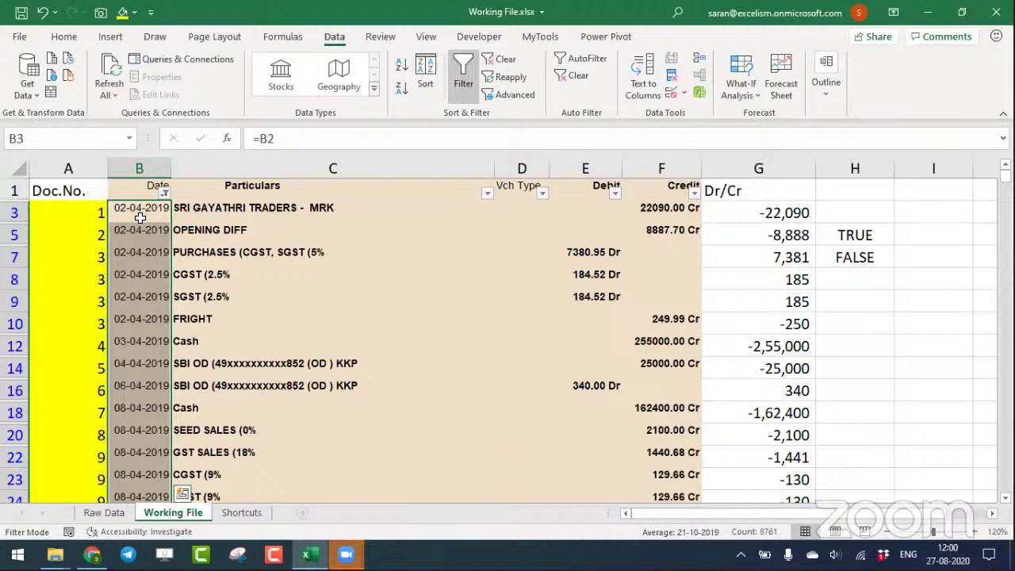
{"action": "key", "text": "Escape"}
{"action": "key", "text": "F2"}
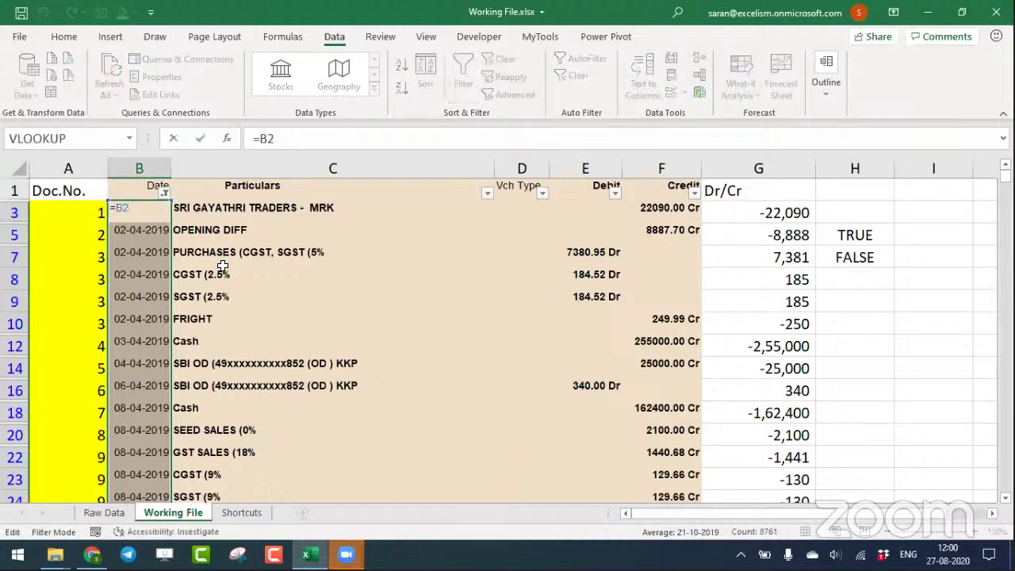
{"action": "key", "text": "ctrl+Return"}
Clear the existing filter, then filter Vch Type to (Blanks) only, showing 8761 of 12246 records.
{"action": "key", "text": "ctrl+Up"}
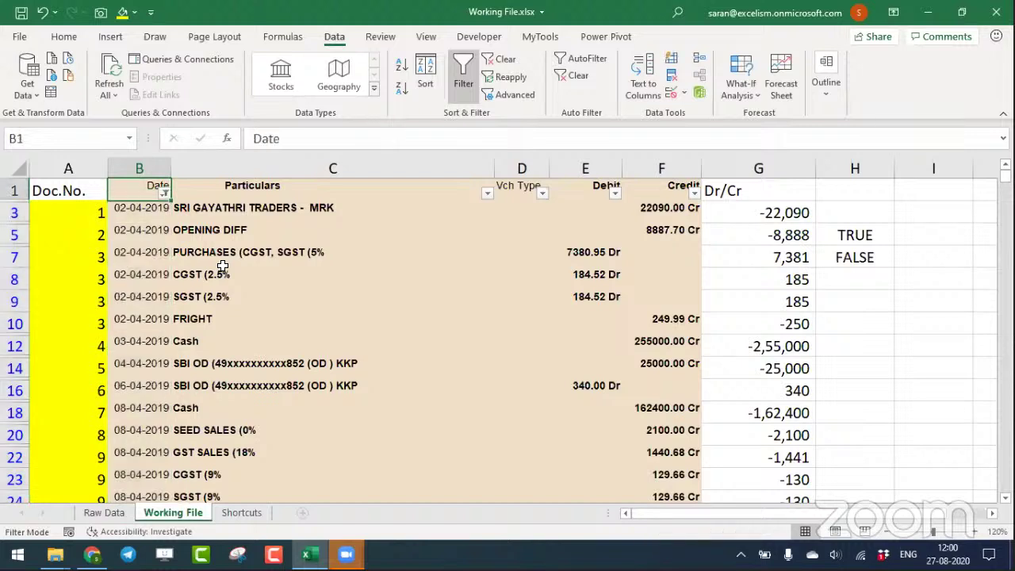
{"action": "left_click", "coordinate": [499, 65]}
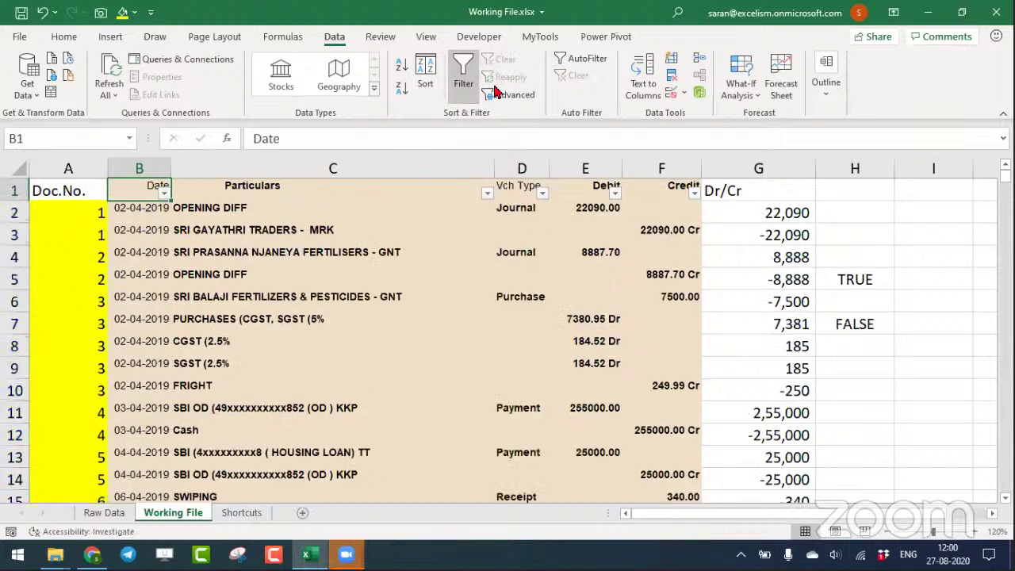
{"action": "left_click", "coordinate": [523, 270]}
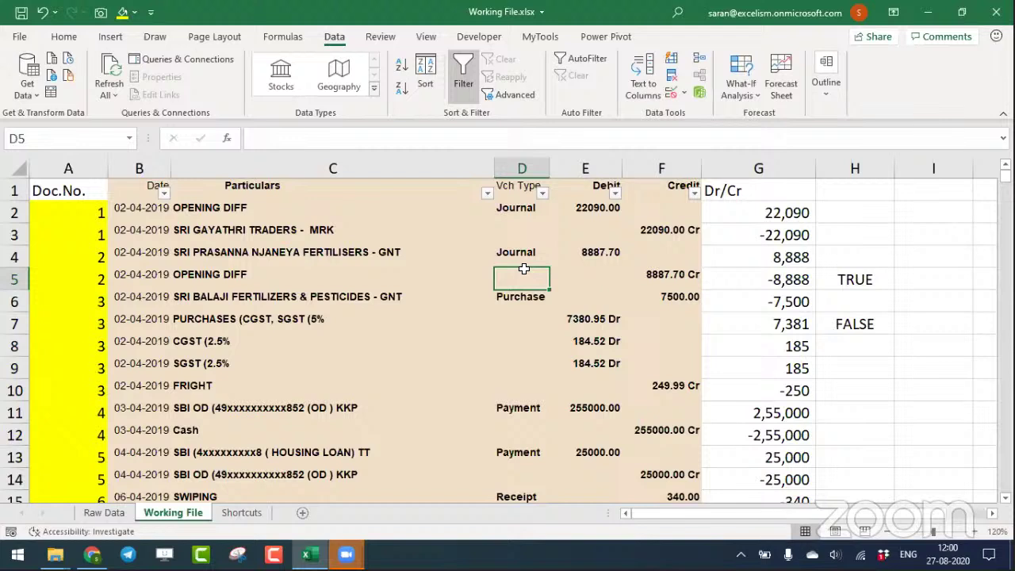
{"action": "left_click", "coordinate": [518, 188]}
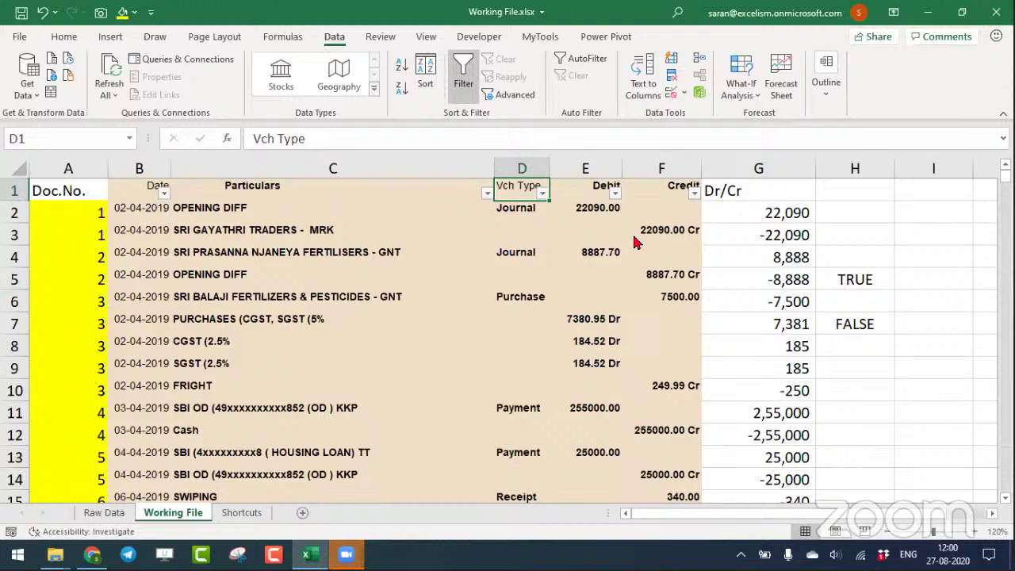
{"action": "left_click", "coordinate": [543, 192]}
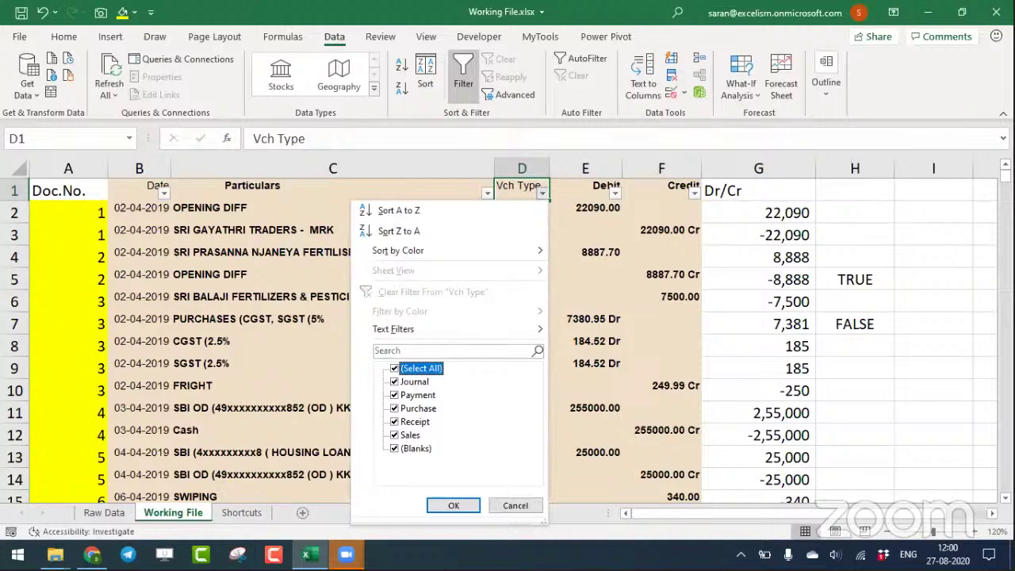
{"action": "key", "text": "space"}
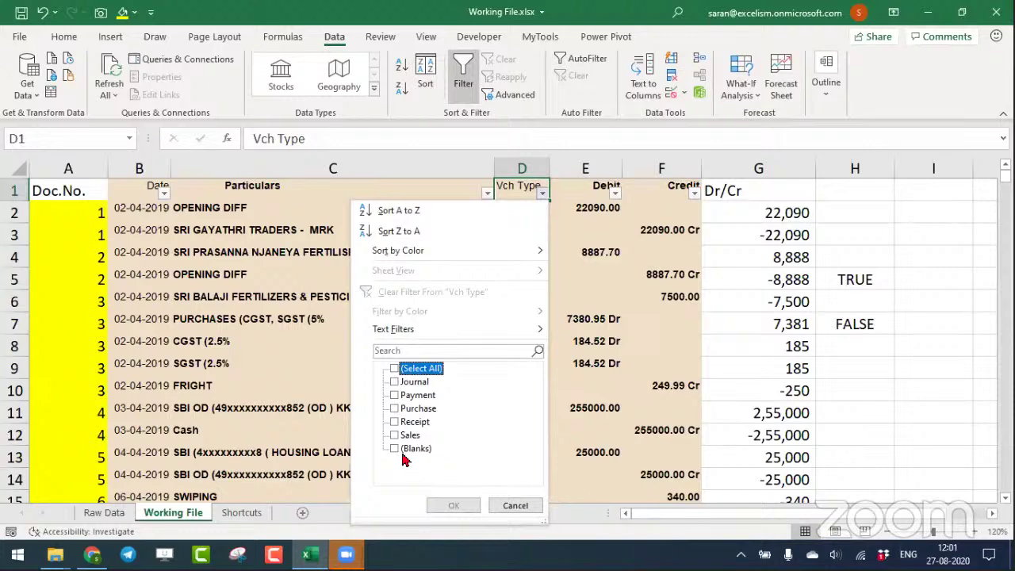
{"action": "left_click", "coordinate": [405, 450]}
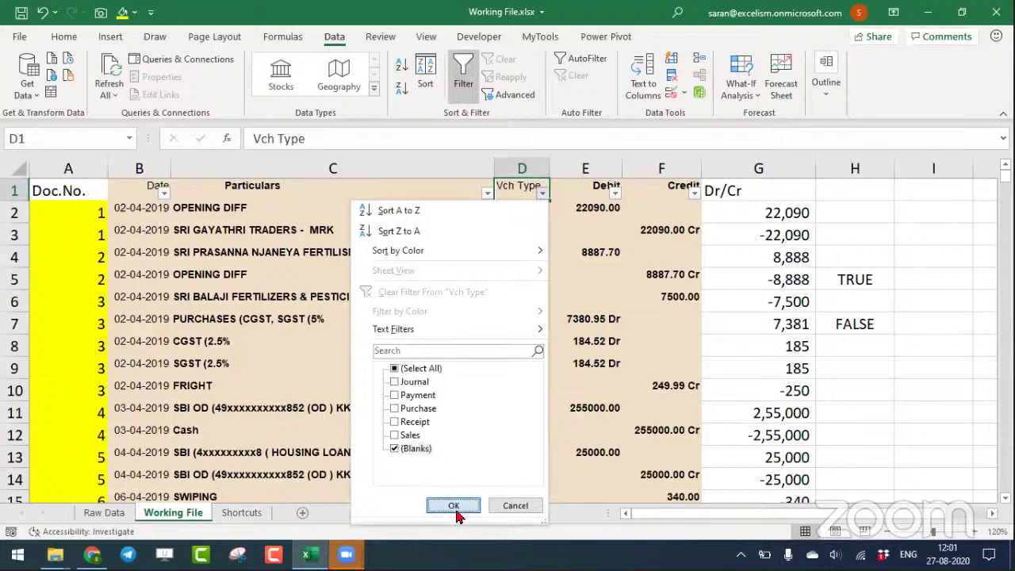
{"action": "left_click", "coordinate": [454, 508]}
{"action": "key", "text": "Down"}
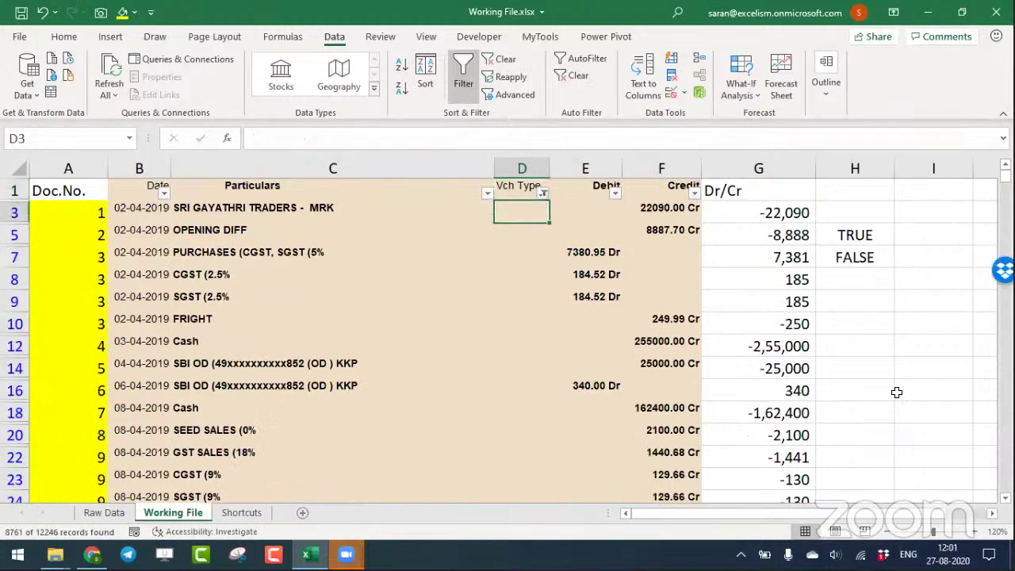
{"action": "key", "text": "Left"}
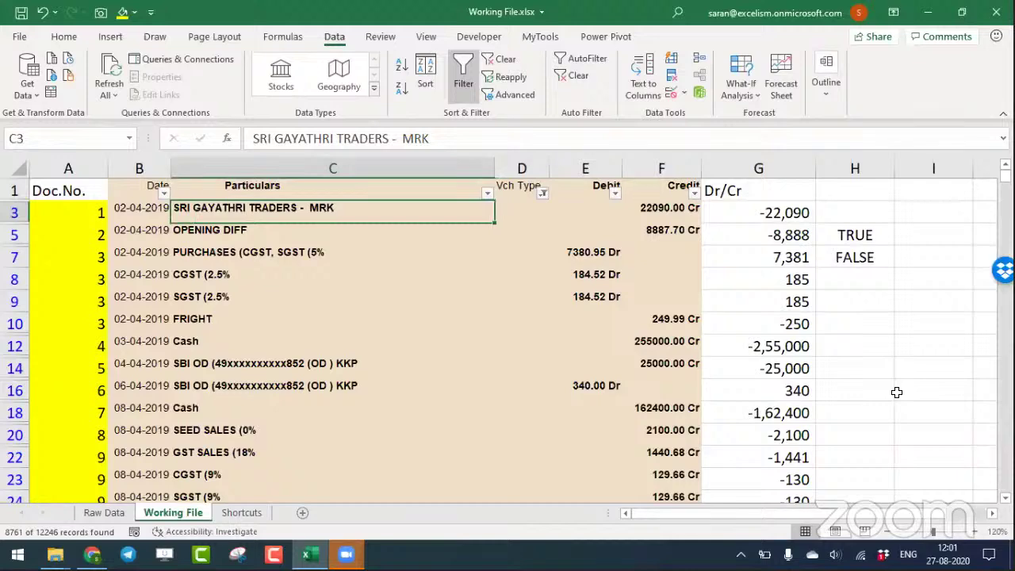
{"action": "key", "text": "ctrl+Down"}
{"action": "key", "text": "Right"}
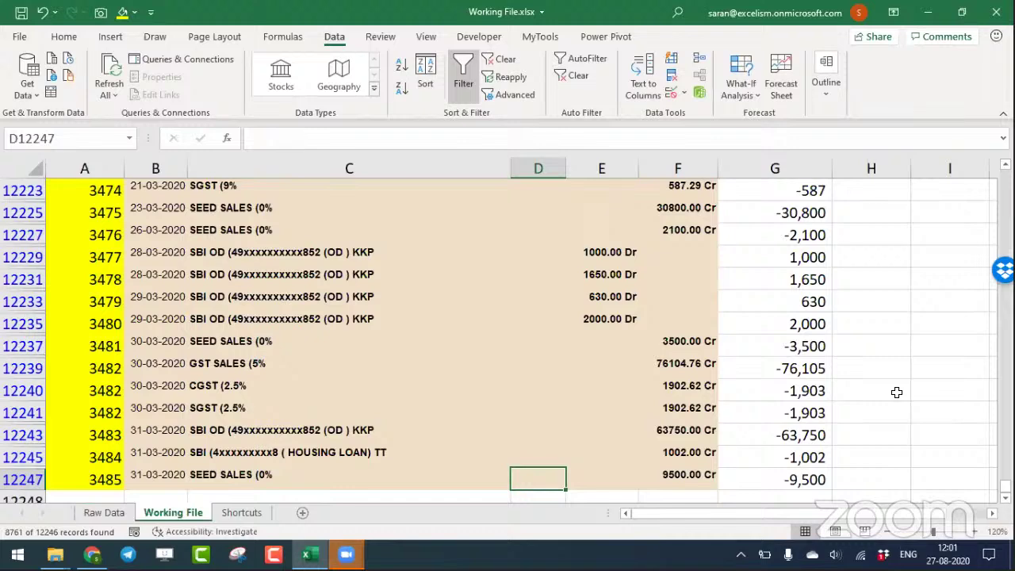
{"action": "key", "text": "ctrl+shift+Up"}
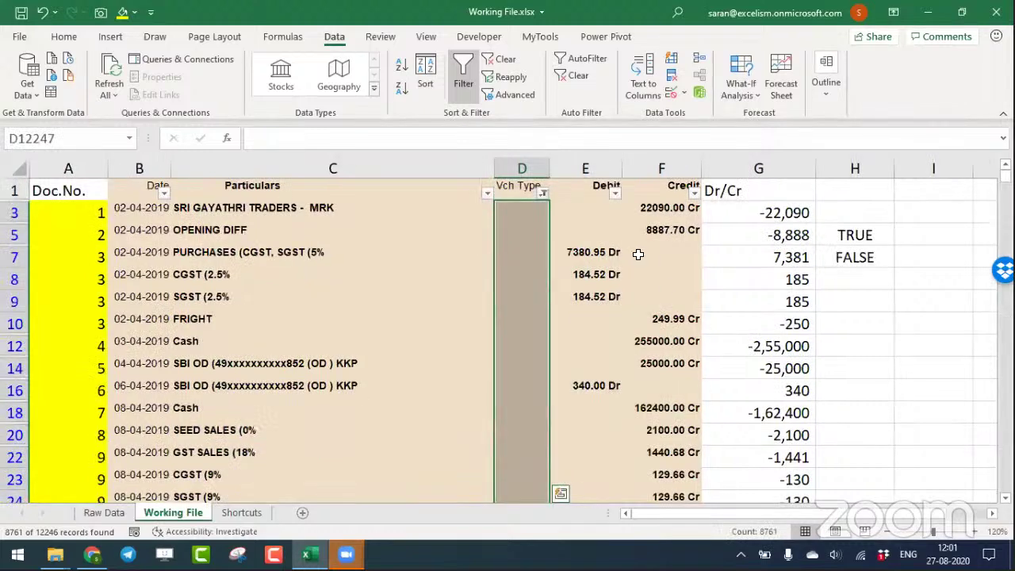
{"action": "key", "text": "Return"}
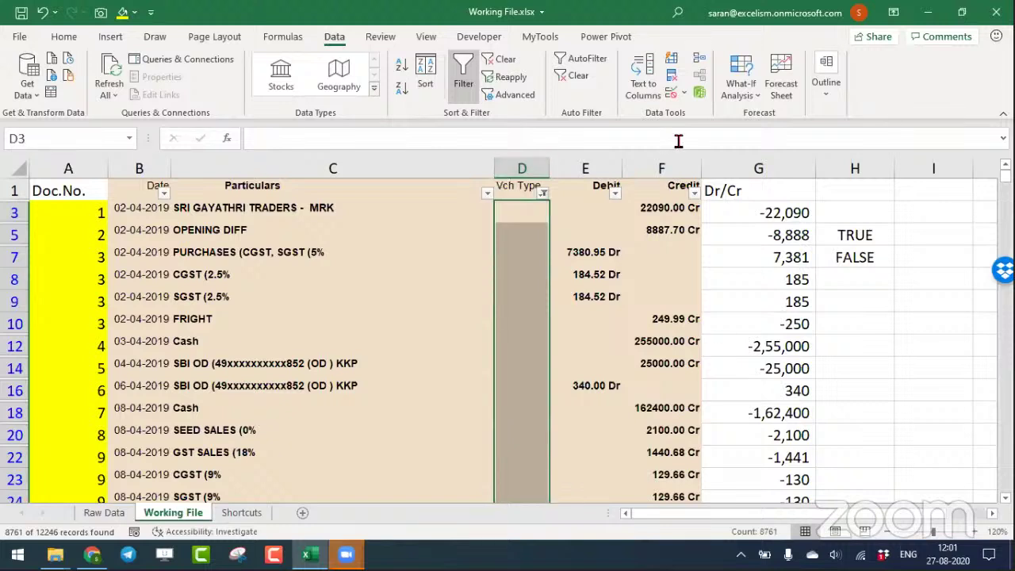
{"action": "left_click", "coordinate": [67, 37]}
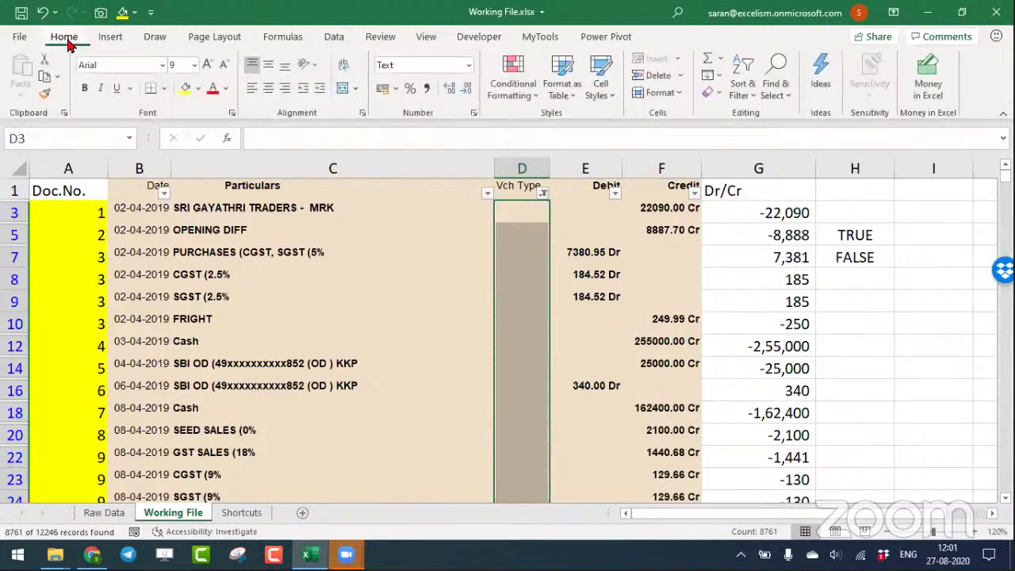
{"action": "left_click", "coordinate": [710, 92]}
{"action": "left_click", "coordinate": [754, 151]}
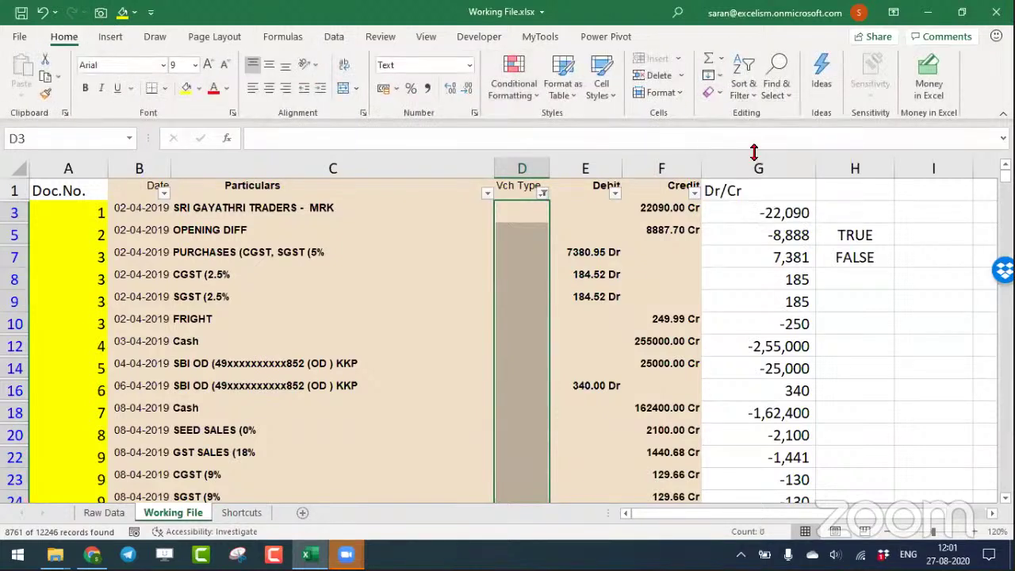
{"action": "left_click", "coordinate": [469, 65]}
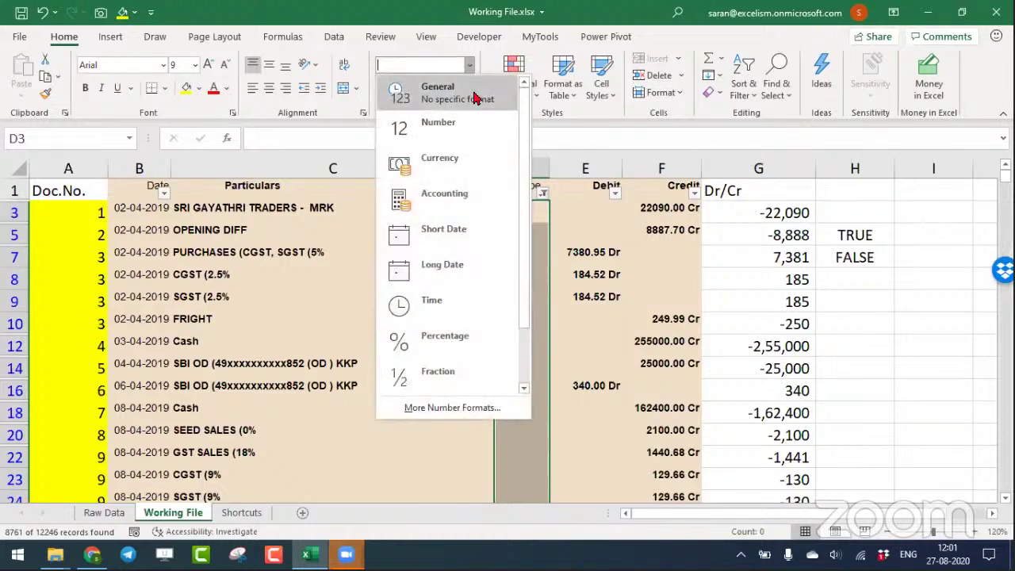
{"action": "left_click", "coordinate": [475, 96]}
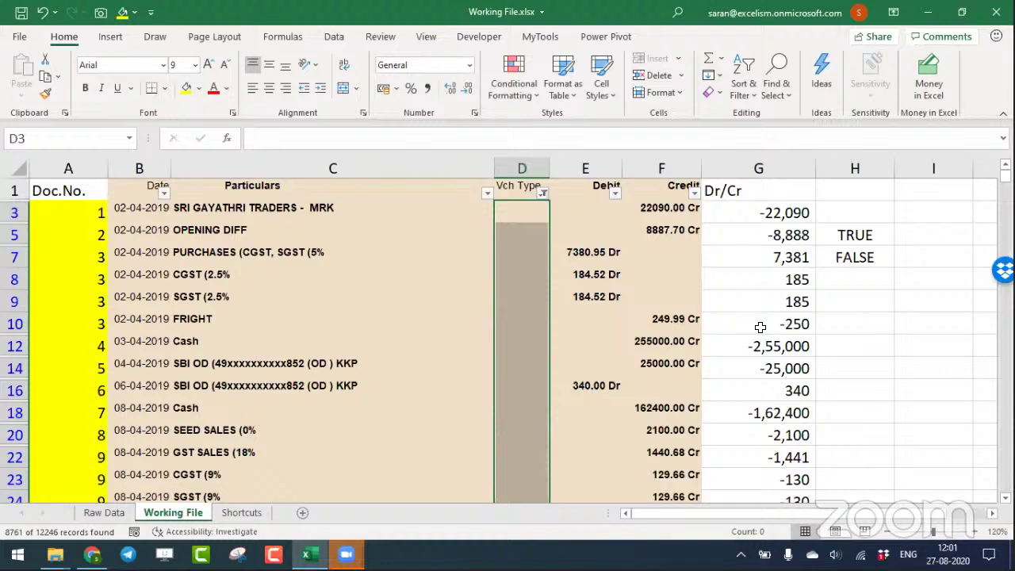
{"action": "type", "text": "="}
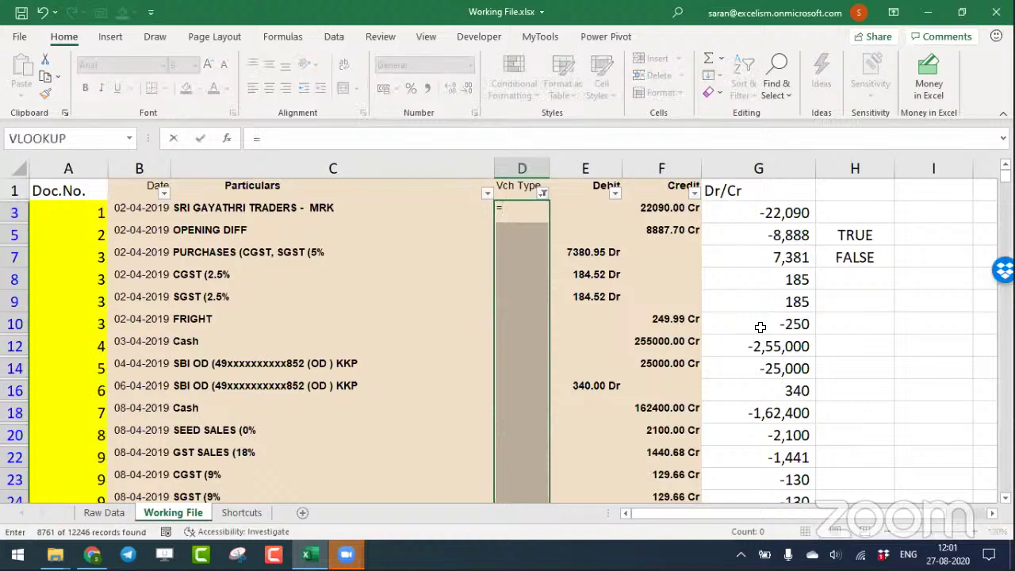
{"action": "type", "text": "D2"}
{"action": "key", "text": "ctrl+Return"}
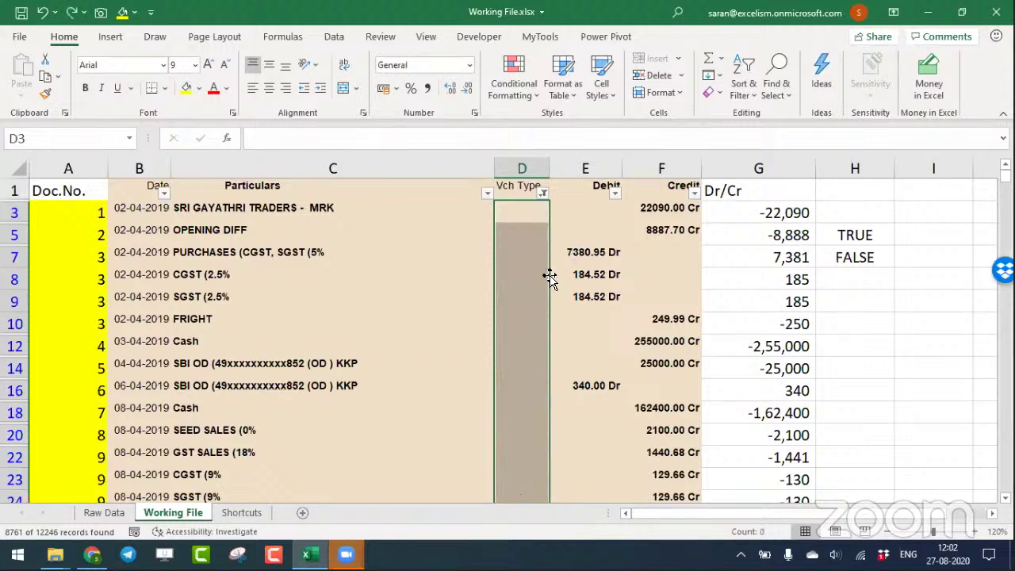
Select the empty Vch Type cells D3:D12247, excluding the header, with D3 active.
{"action": "key", "text": "Left"}
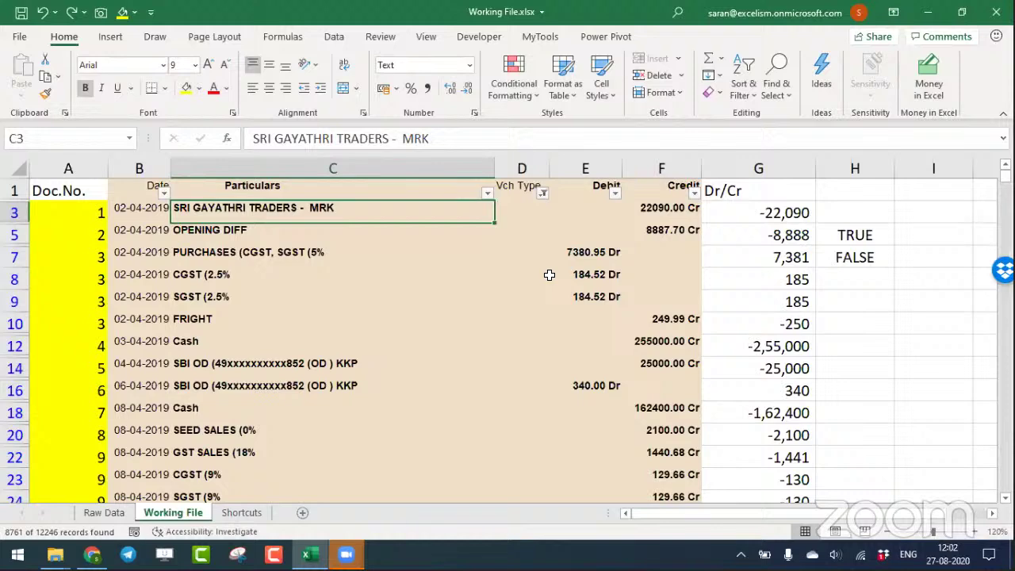
{"action": "key", "text": "ctrl+Down"}
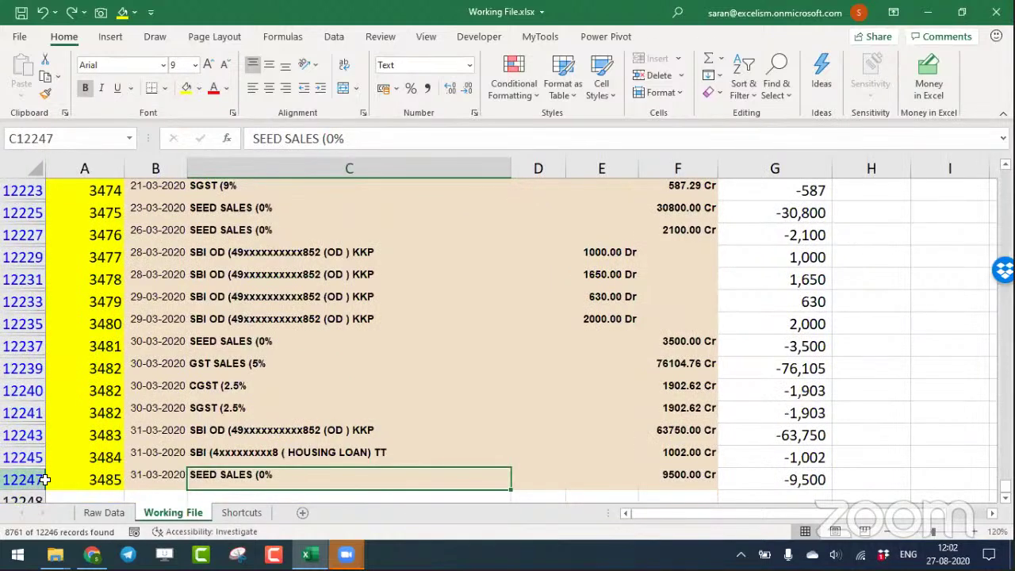
{"action": "key", "text": "Right"}
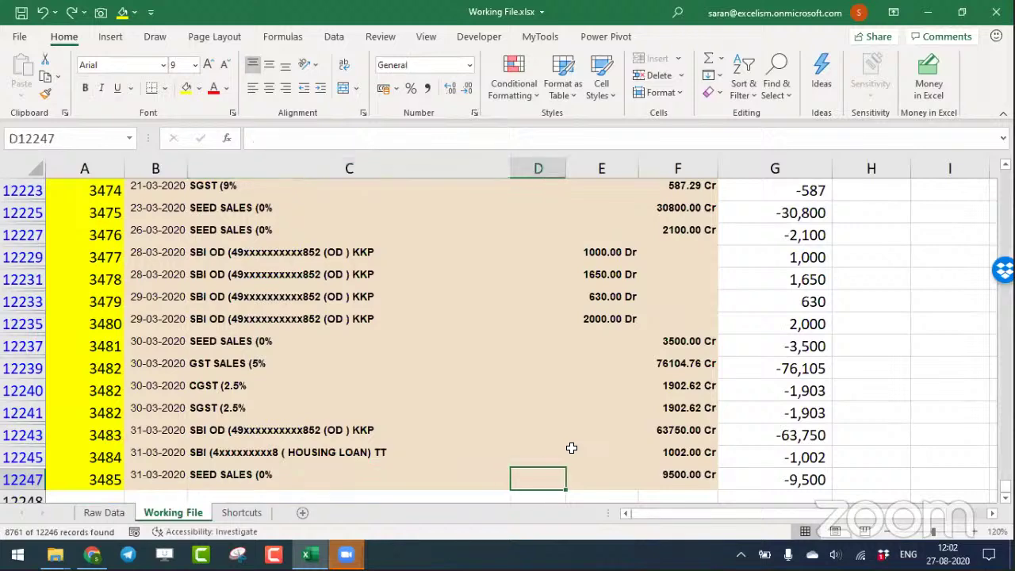
{"action": "key", "text": "ctrl+shift+Up"}
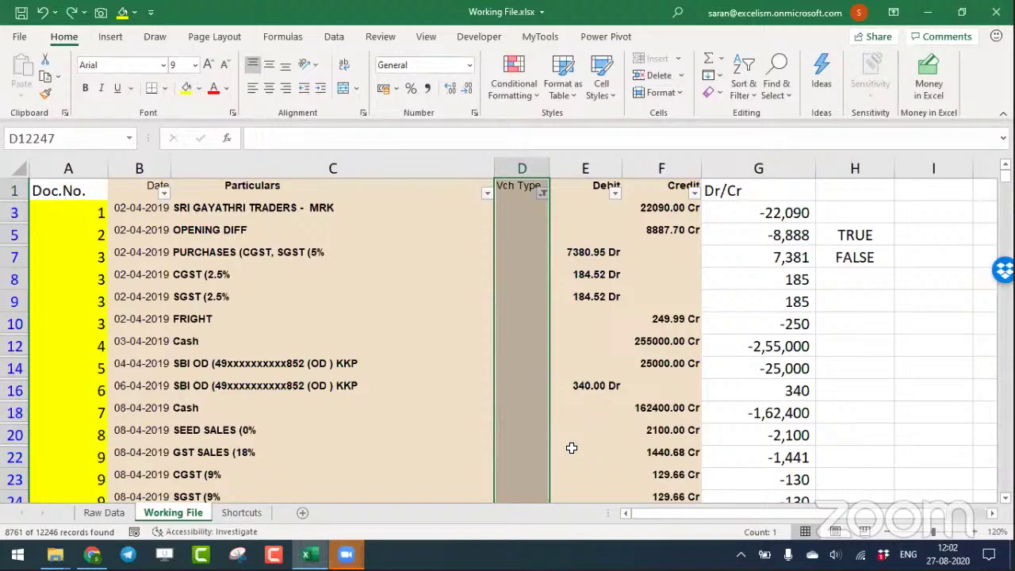
{"action": "key", "text": "shift+Down"}
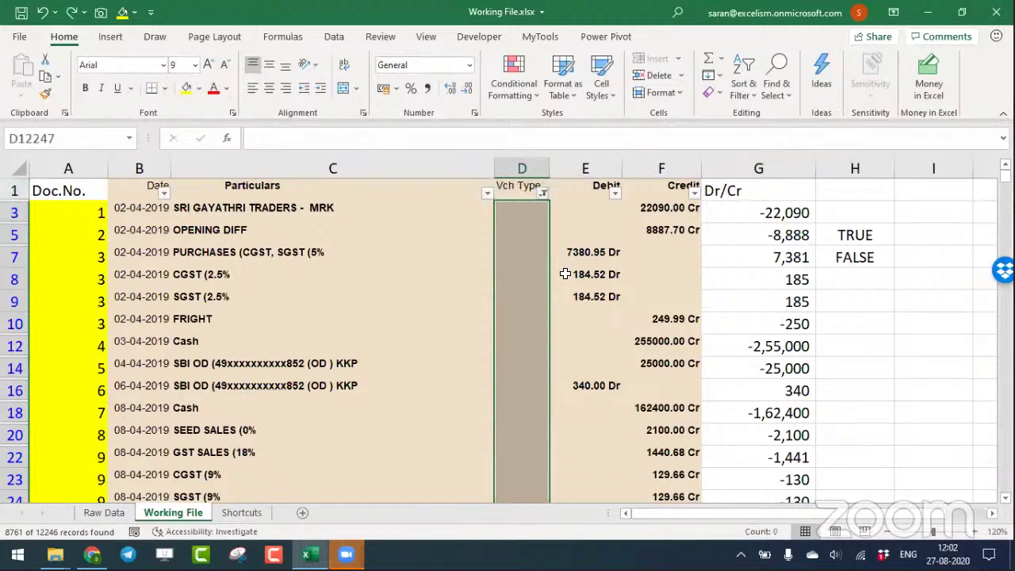
{"action": "key", "text": "ctrl+period"}
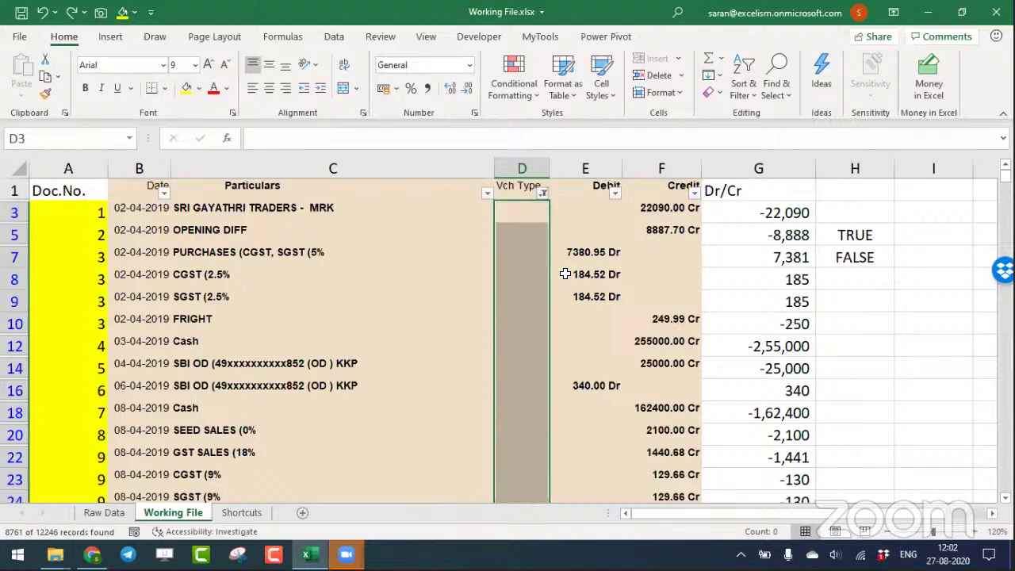
Enter =D2 into all selected blank Vch Type cells so each copies the row above.
{"action": "type", "text": "="}
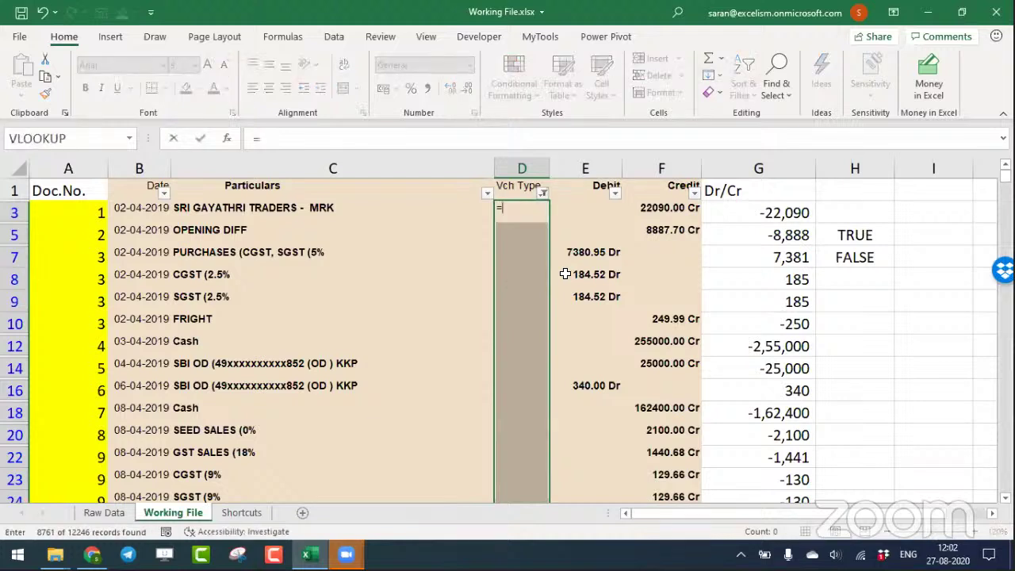
{"action": "type", "text": "D2"}
{"action": "key", "text": "ctrl+Return"}
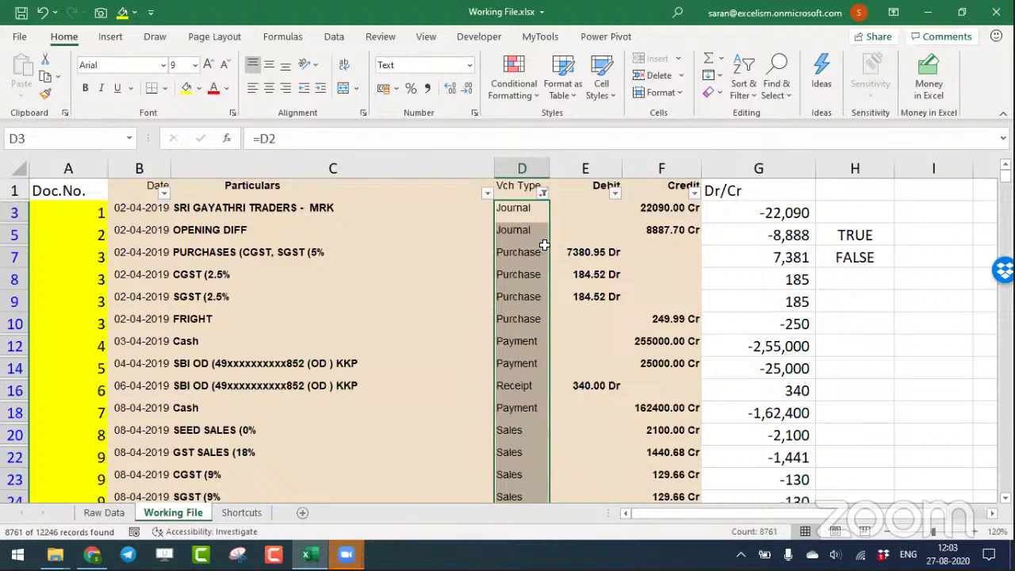
Remove the Vch Type filter so all ledger rows display again.
{"action": "key", "text": "Up"}
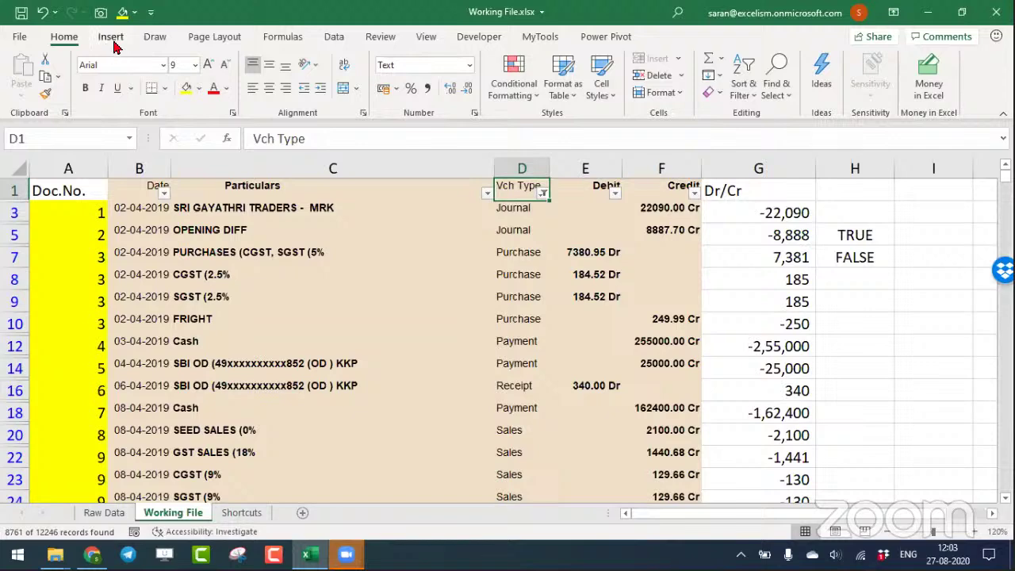
{"action": "left_click", "coordinate": [334, 36]}
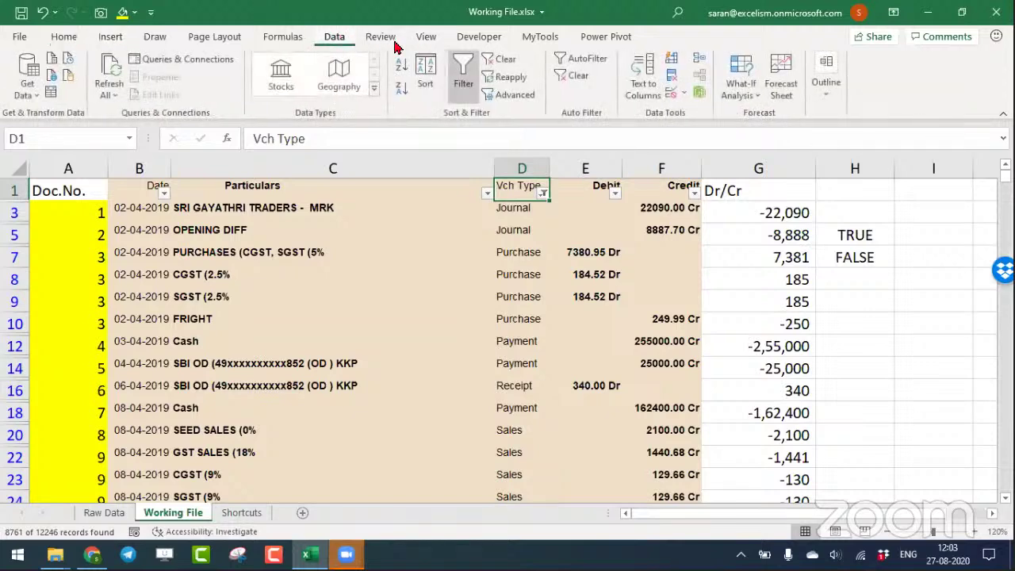
{"action": "left_click", "coordinate": [500, 58]}
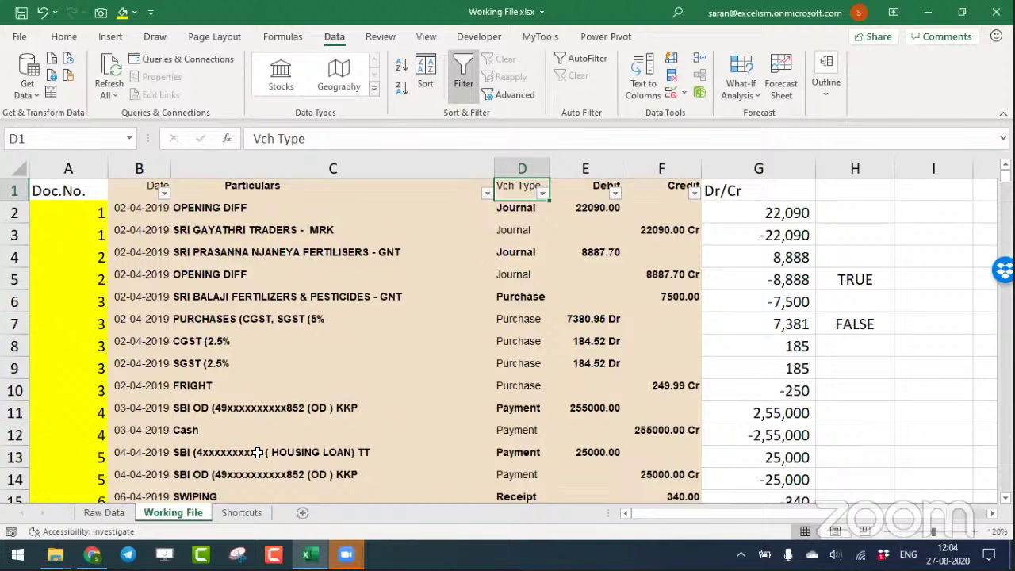
Insert a new worksheet and name it DayBook.
{"action": "left_click", "coordinate": [306, 512]}
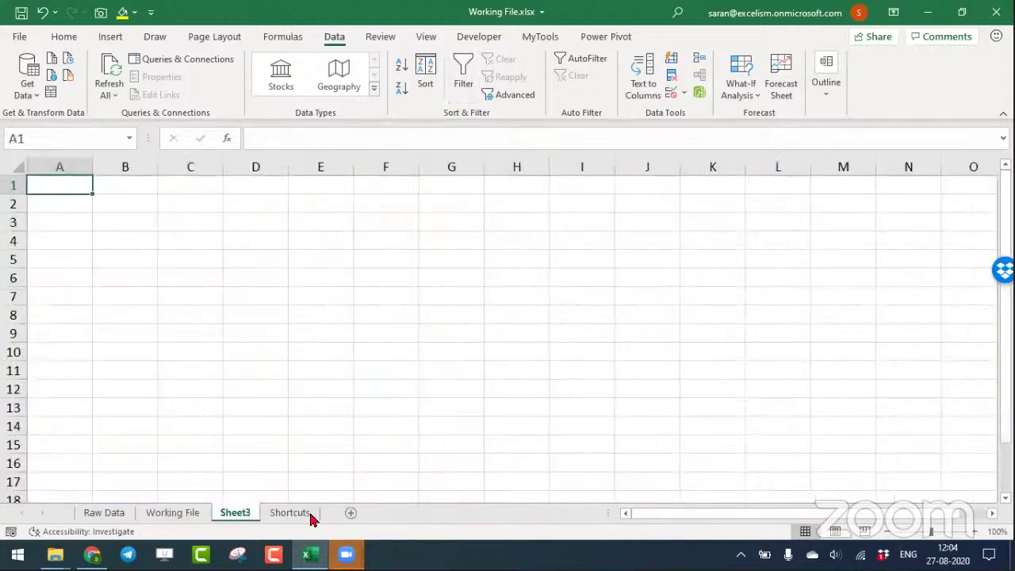
{"action": "double_click", "coordinate": [242, 514]}
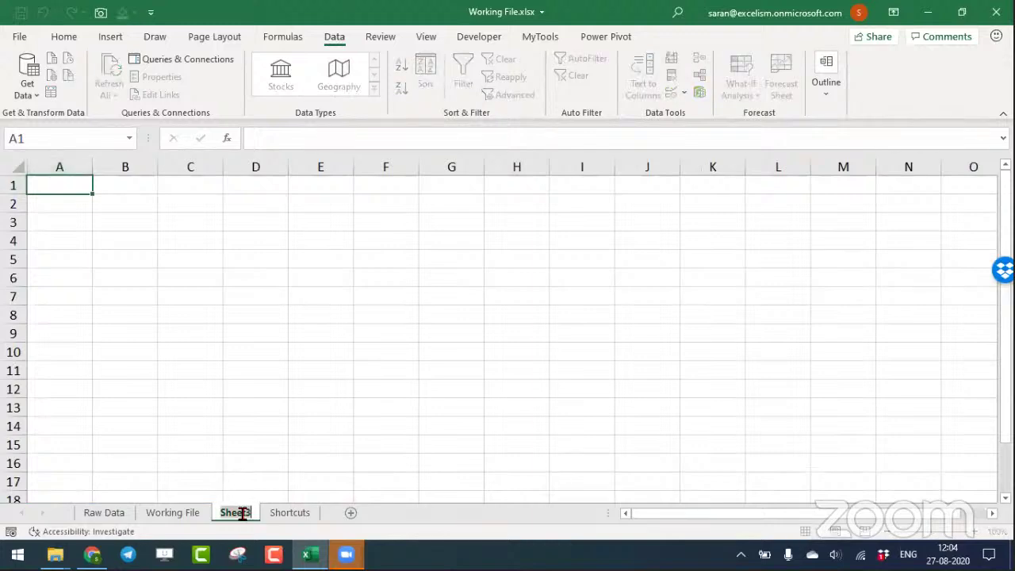
{"action": "type", "text": "Da"}
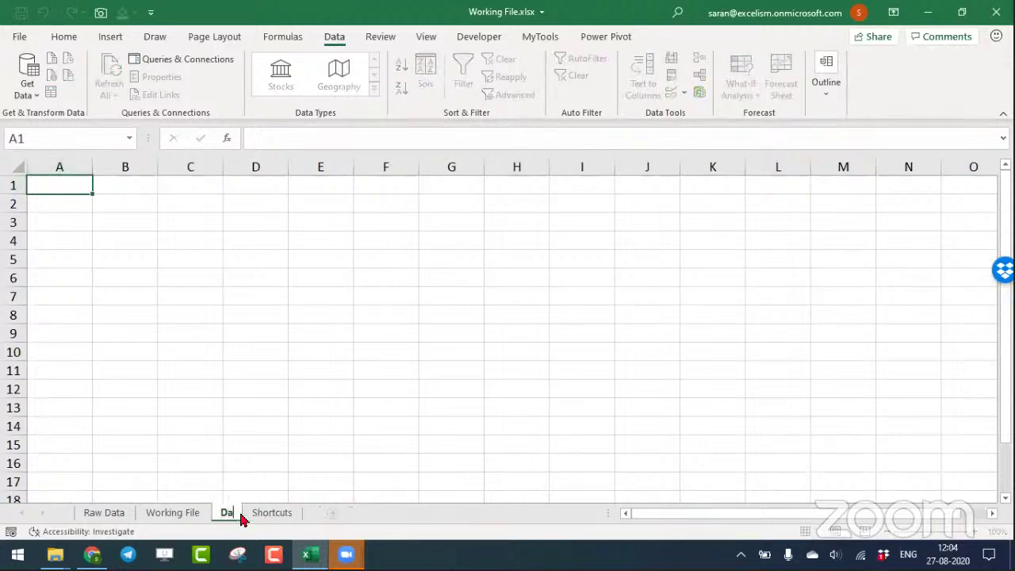
{"action": "type", "text": "yB"}
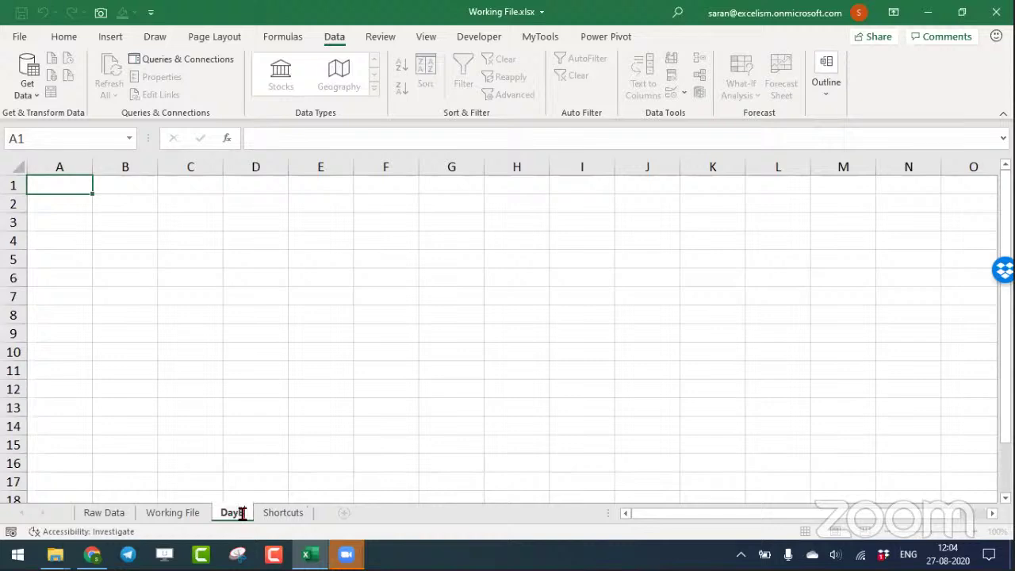
{"action": "type", "text": "ook"}
{"action": "key", "text": "Return"}
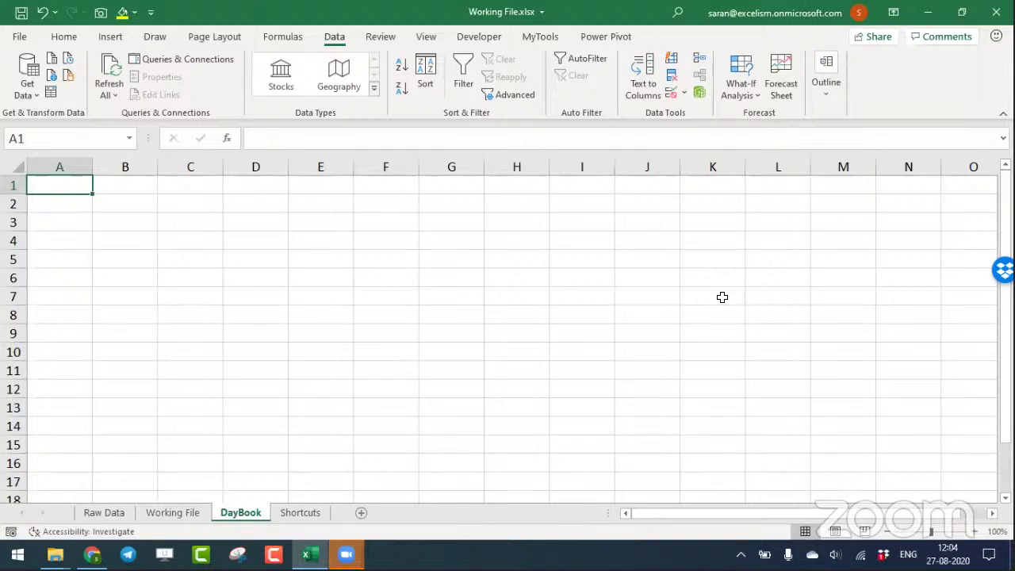
On Working File, select the ledger from A1 across the headers and down to the last record.
{"action": "left_click", "coordinate": [182, 514]}
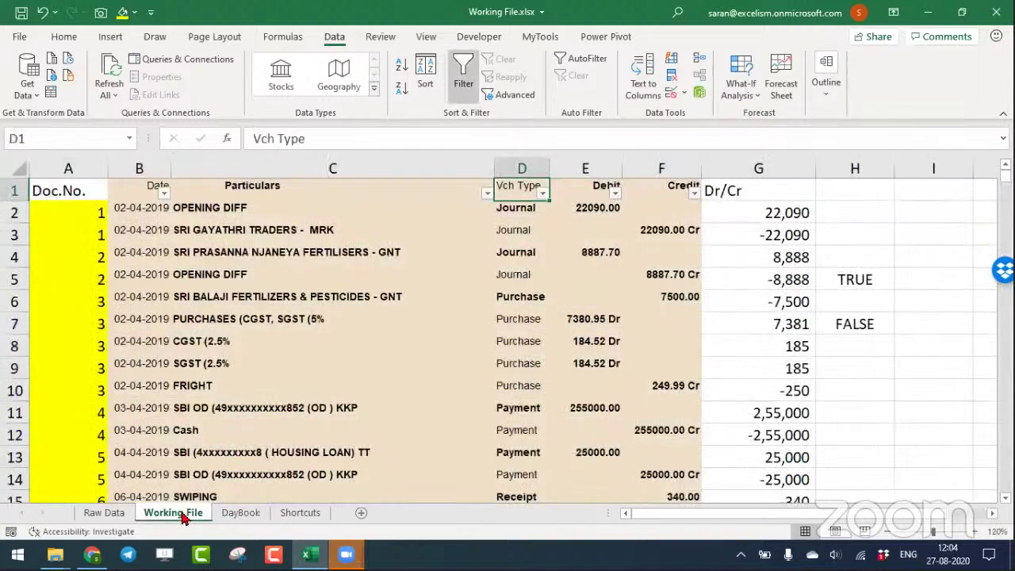
{"action": "key", "text": "Left"}
{"action": "key", "text": "Left"}
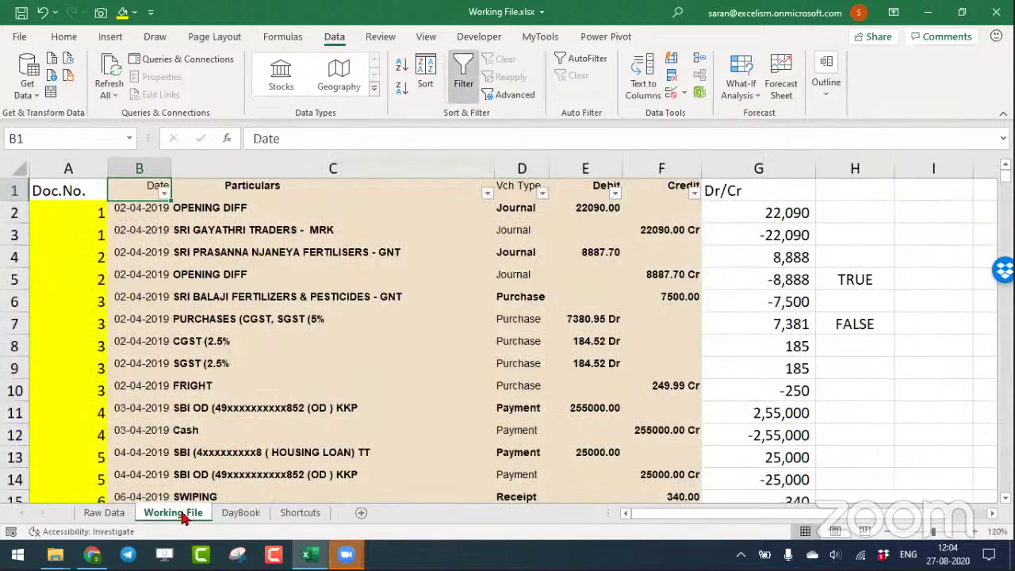
{"action": "key", "text": "Left"}
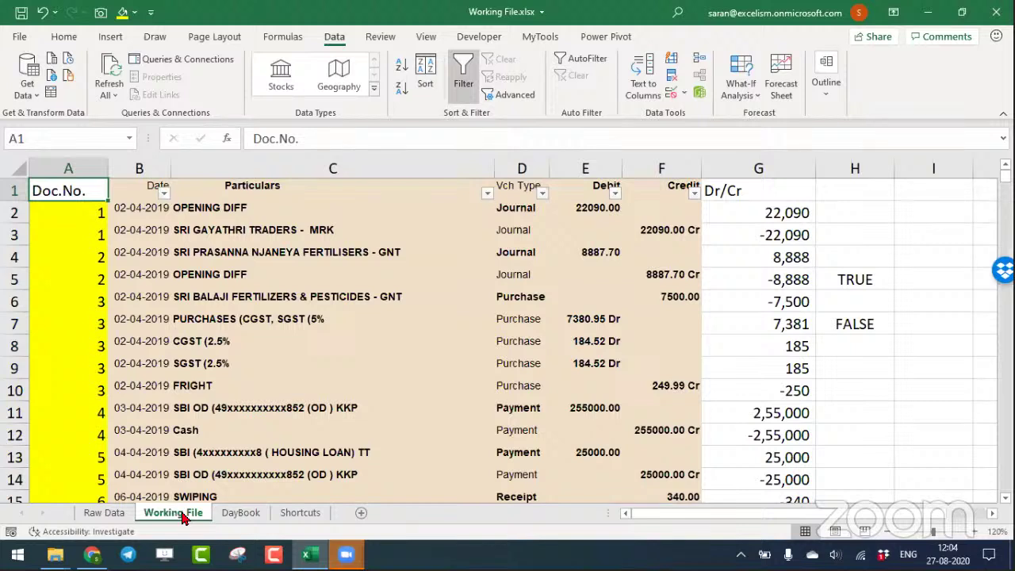
{"action": "key", "text": "ctrl+shift+Right"}
{"action": "key", "text": "ctrl+shift+Down"}
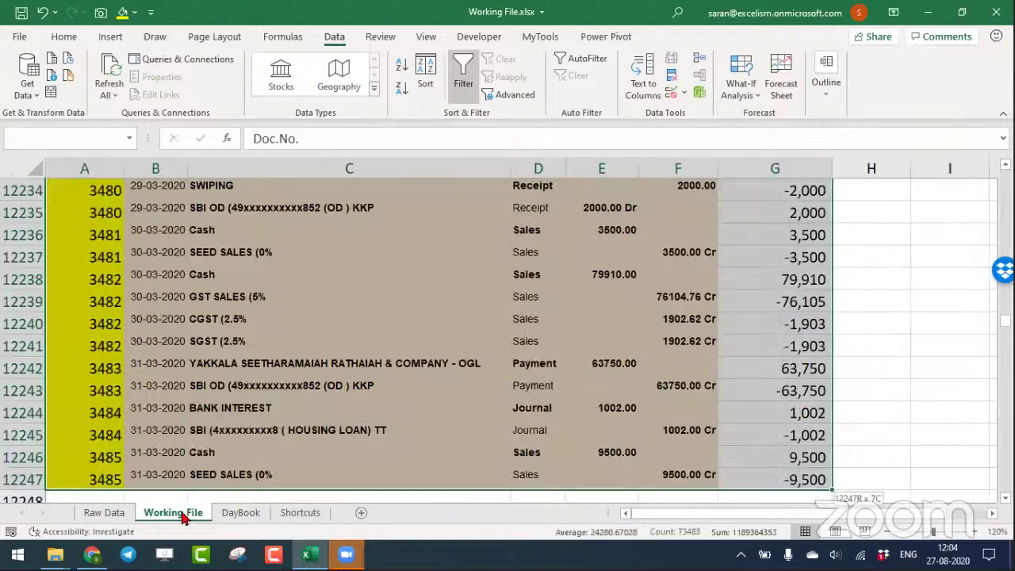
{"action": "key", "text": "ctrl+Home"}
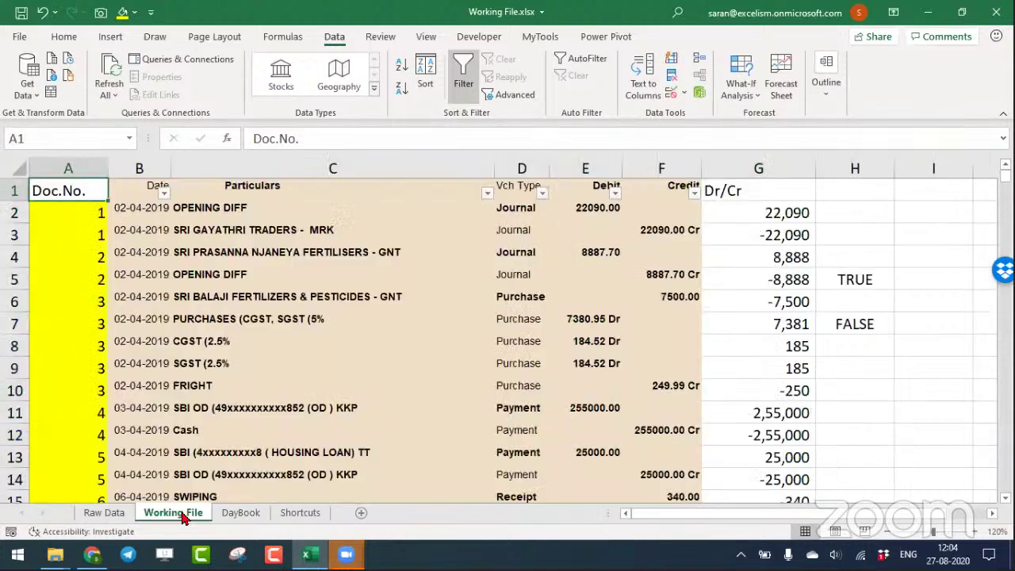
{"action": "key", "text": "ctrl+shift+Right"}
{"action": "key", "text": "ctrl+shift+Down"}
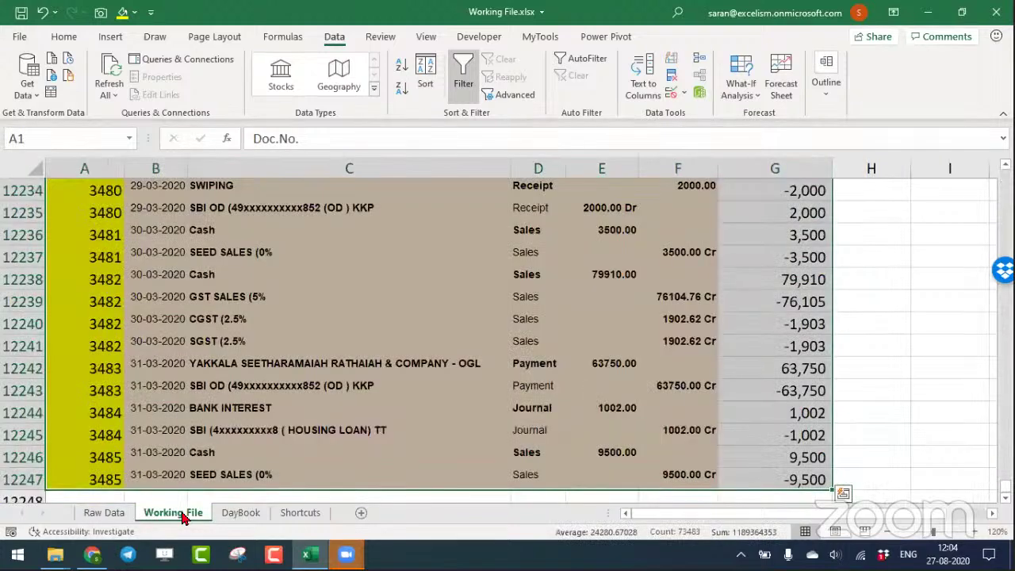
Copy the ledger range A1:G12247 and move to the DayBook sheet.
{"action": "key", "text": "ctrl+BackSpace"}
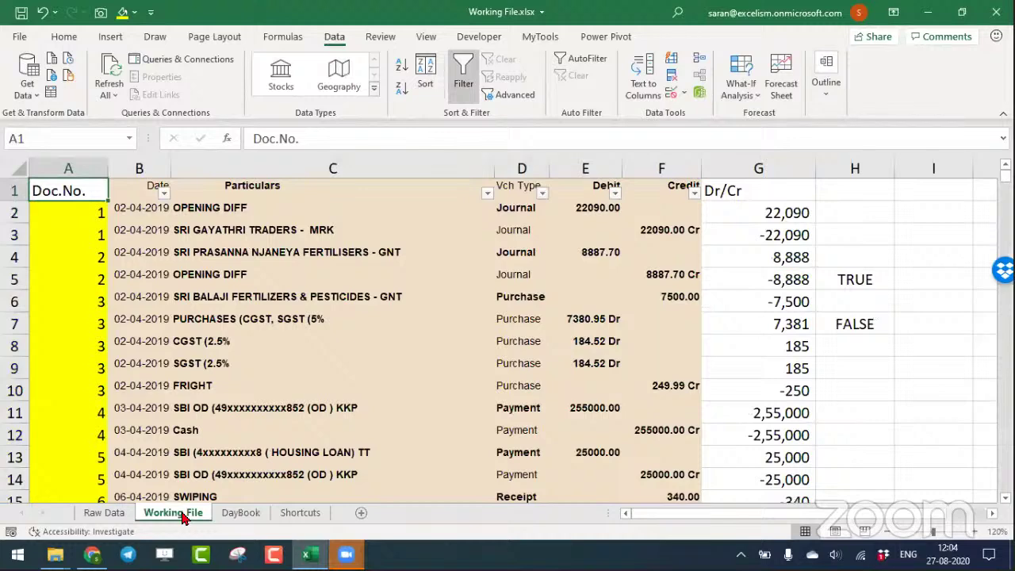
{"action": "key", "text": "shift+Right"}
{"action": "key", "text": "shift+Right"}
{"action": "key", "text": "shift+Right"}
{"action": "key", "text": "shift+Right"}
{"action": "key", "text": "shift+Right"}
{"action": "key", "text": "shift+Right"}
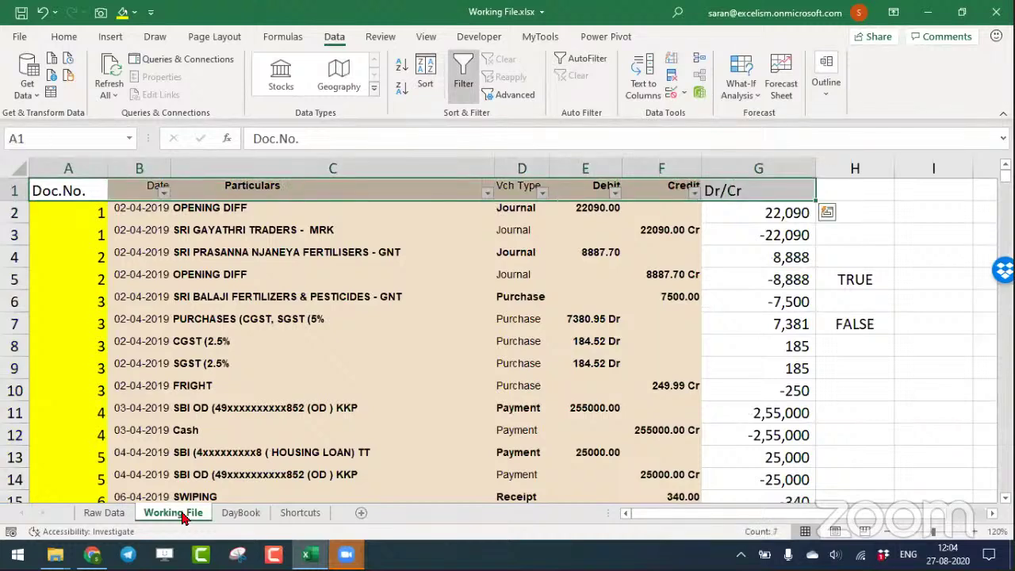
{"action": "key", "text": "ctrl+shift+Down"}
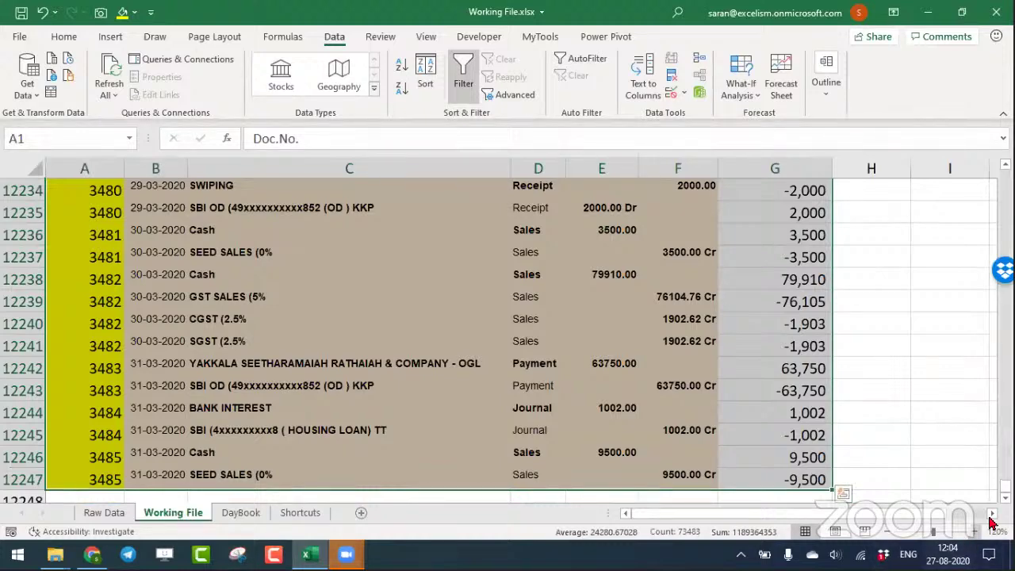
{"action": "left_click", "coordinate": [1005, 485]}
{"action": "left_click_drag", "start_coordinate": [1005, 486], "coordinate": [771, 493]}
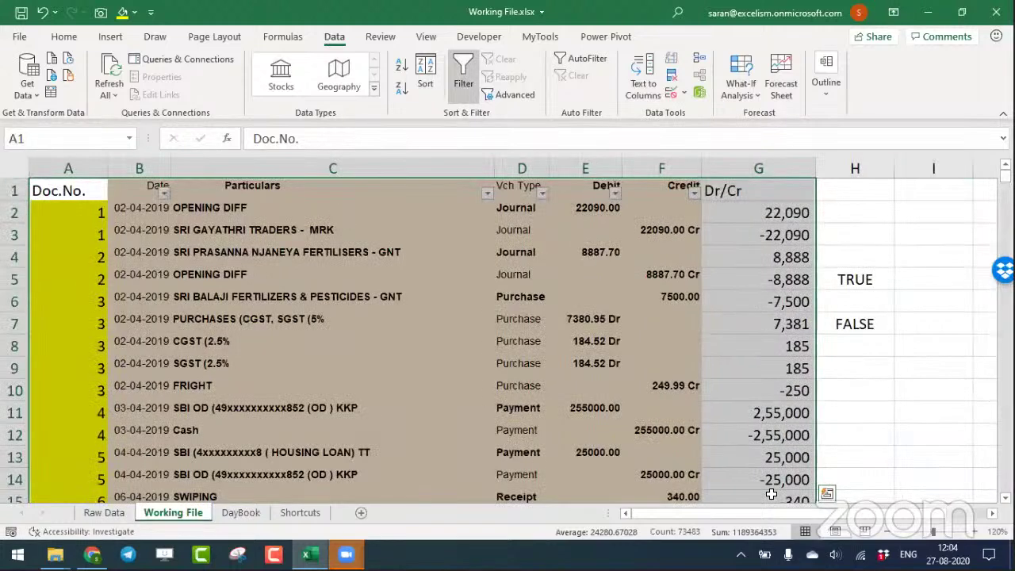
{"action": "key", "text": "ctrl+c"}
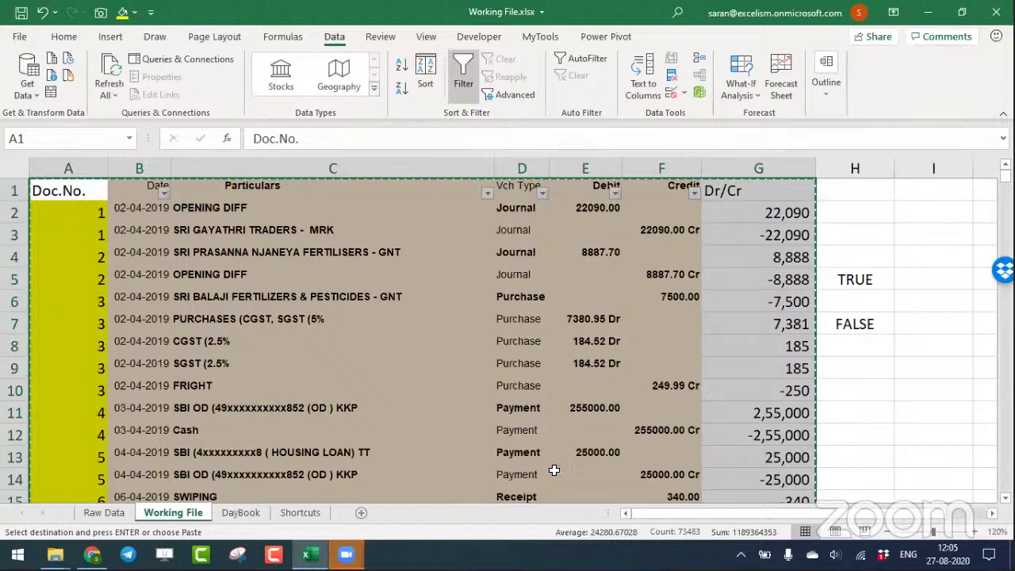
{"action": "key", "text": "ctrl+Page_Down"}
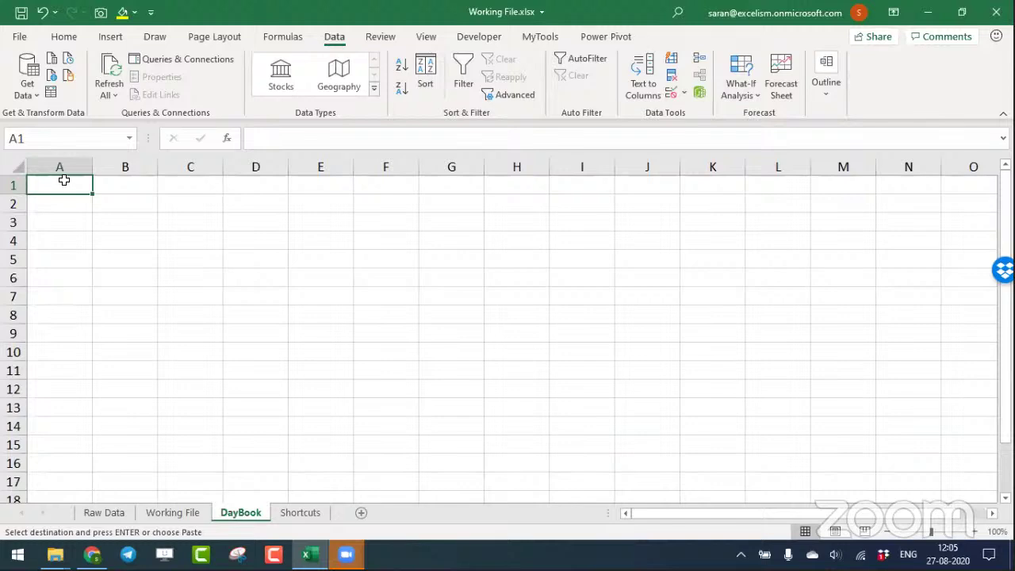
Paste the copied ledger into DayBook cell A1 as values only.
{"action": "right_click", "coordinate": [61, 183]}
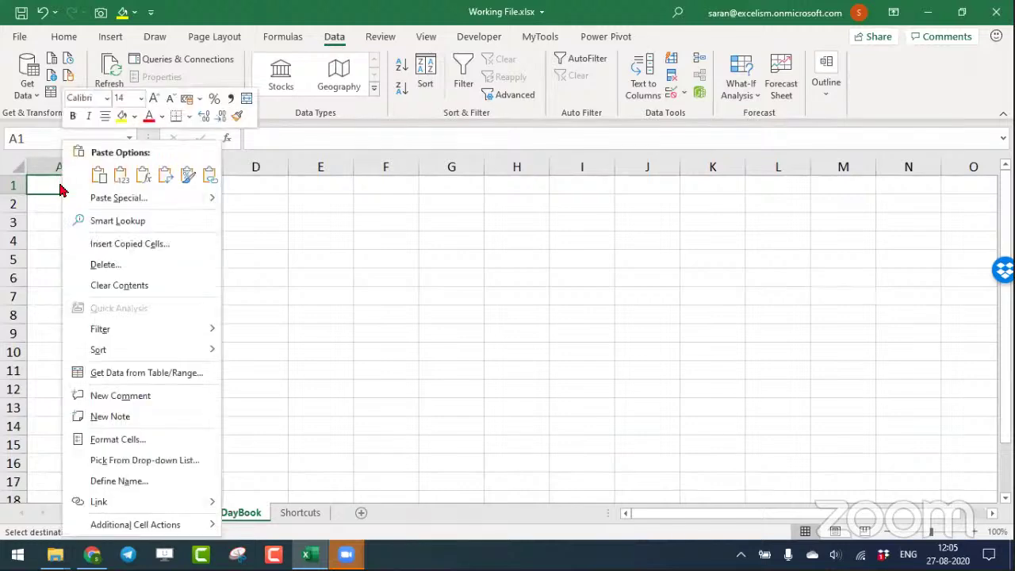
{"action": "left_click", "coordinate": [100, 198]}
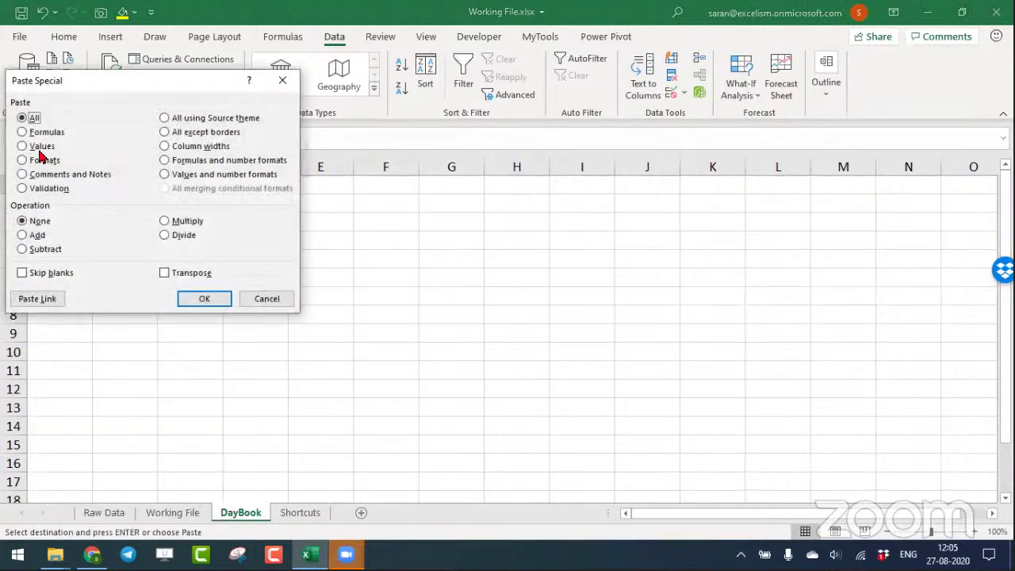
{"action": "left_click", "coordinate": [37, 147]}
{"action": "left_click", "coordinate": [255, 301]}
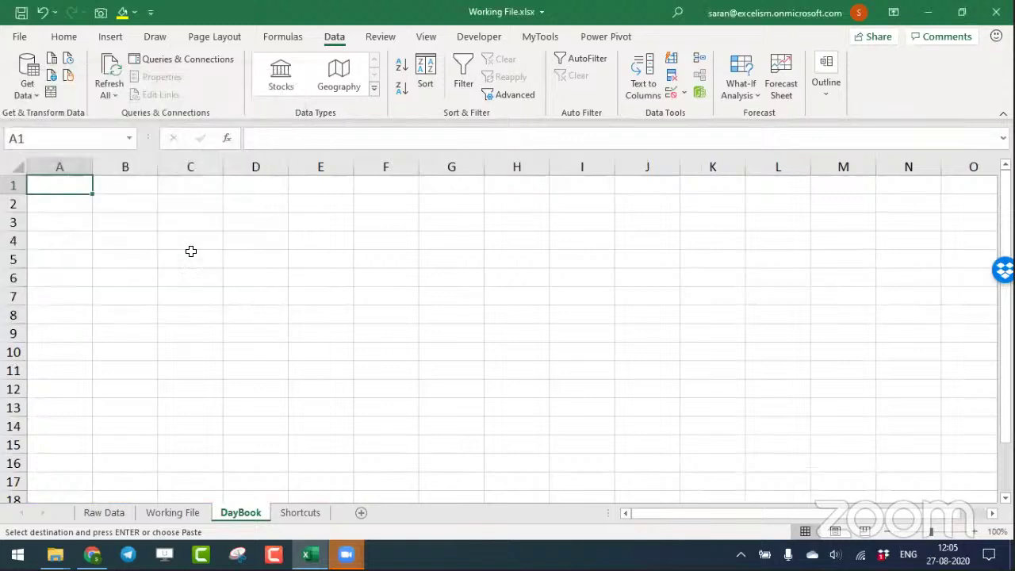
{"action": "left_click", "coordinate": [67, 37]}
{"action": "left_click", "coordinate": [23, 93]}
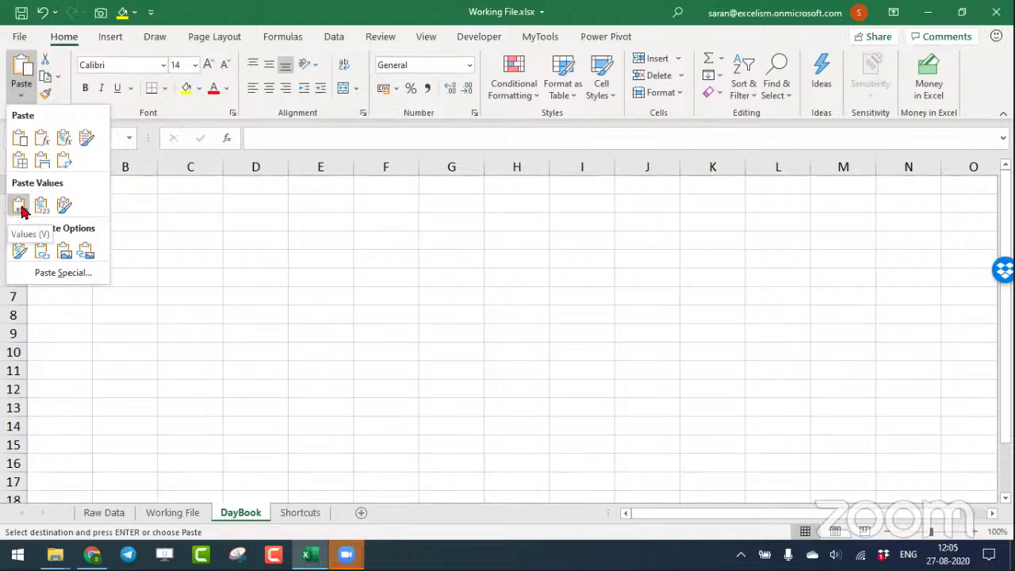
{"action": "left_click", "coordinate": [20, 206]}
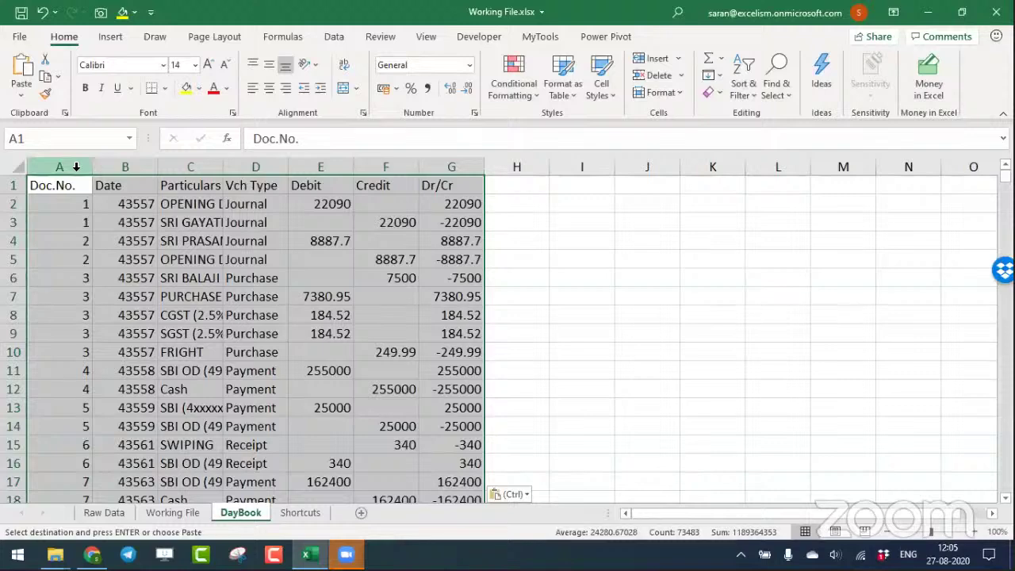
Autofit columns A to G and make the A1:G1 headers bold with a bottom border.
{"action": "left_click_drag", "start_coordinate": [76, 166], "coordinate": [439, 171]}
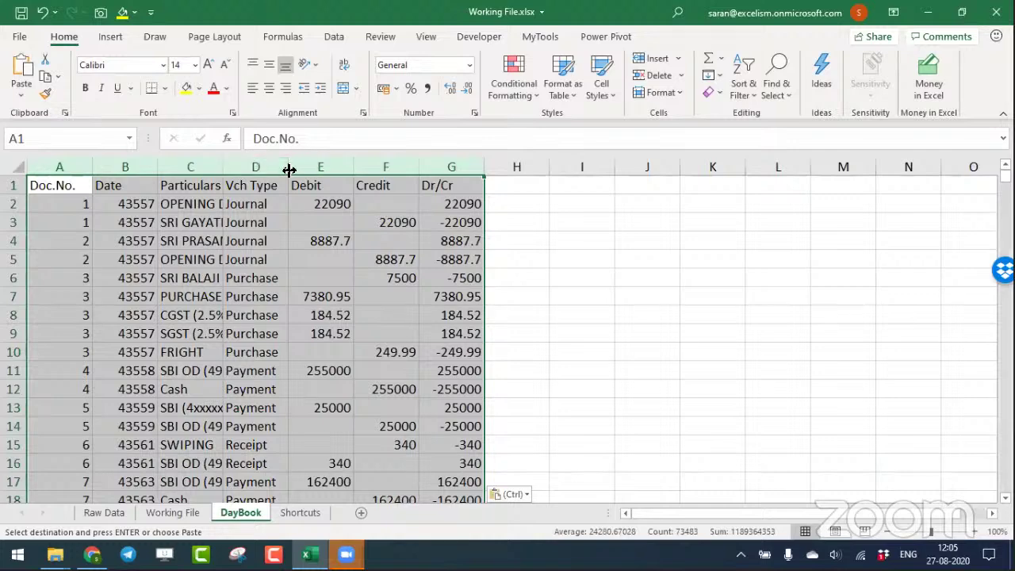
{"action": "double_click", "coordinate": [290, 170]}
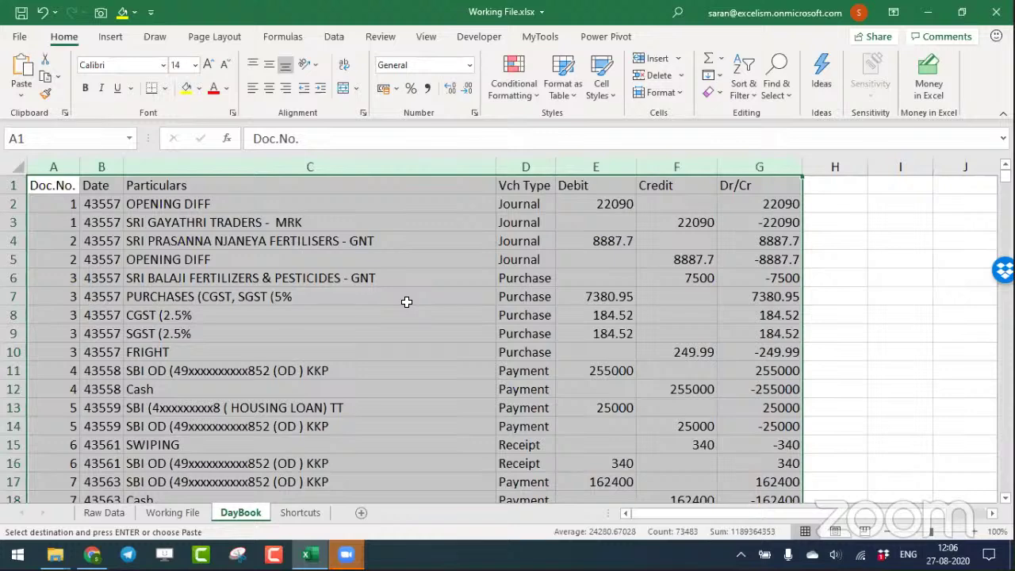
{"action": "key", "text": "shift+ctrl+Right"}
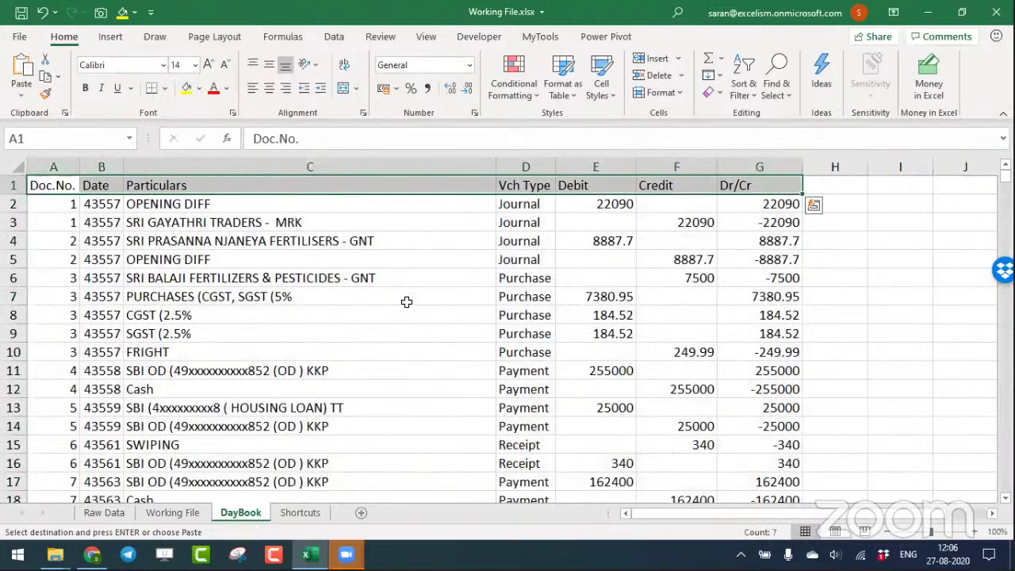
{"action": "key", "text": "ctrl+b"}
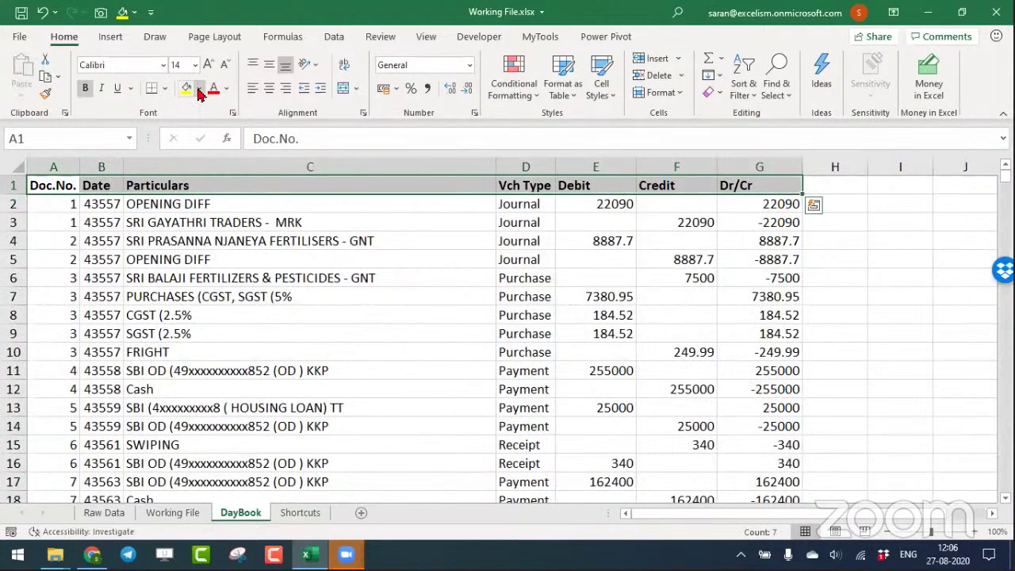
{"action": "left_click", "coordinate": [151, 88]}
{"action": "left_click", "coordinate": [228, 277]}
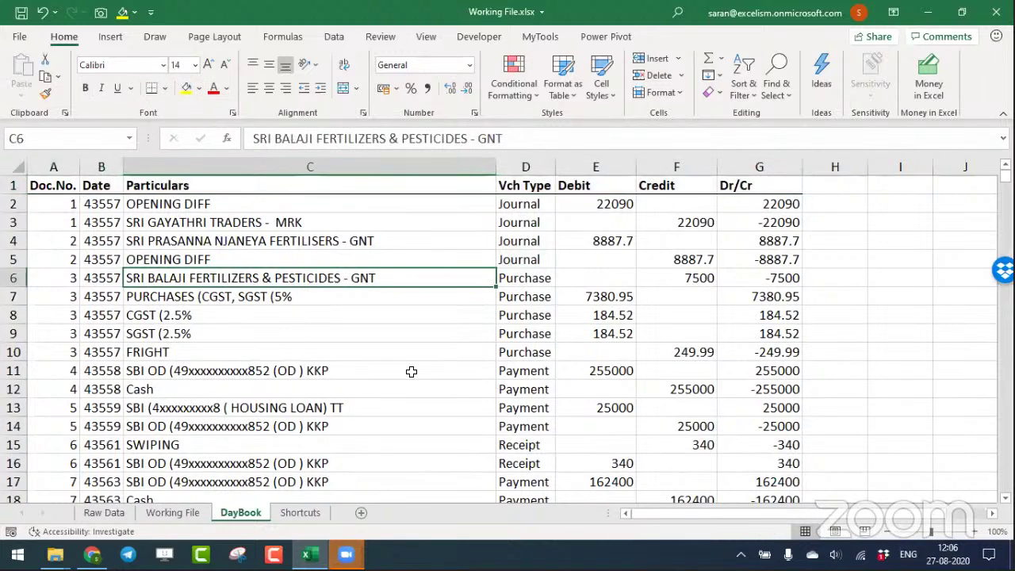
{"action": "key", "text": "Left"}
{"action": "key", "text": "ctrl+Up"}
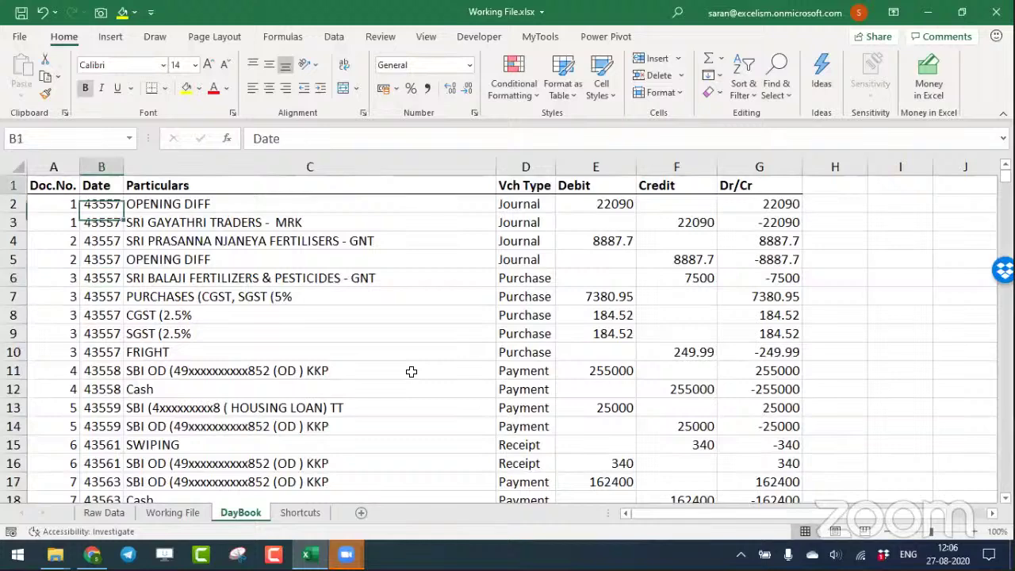
{"action": "key", "text": "Down"}
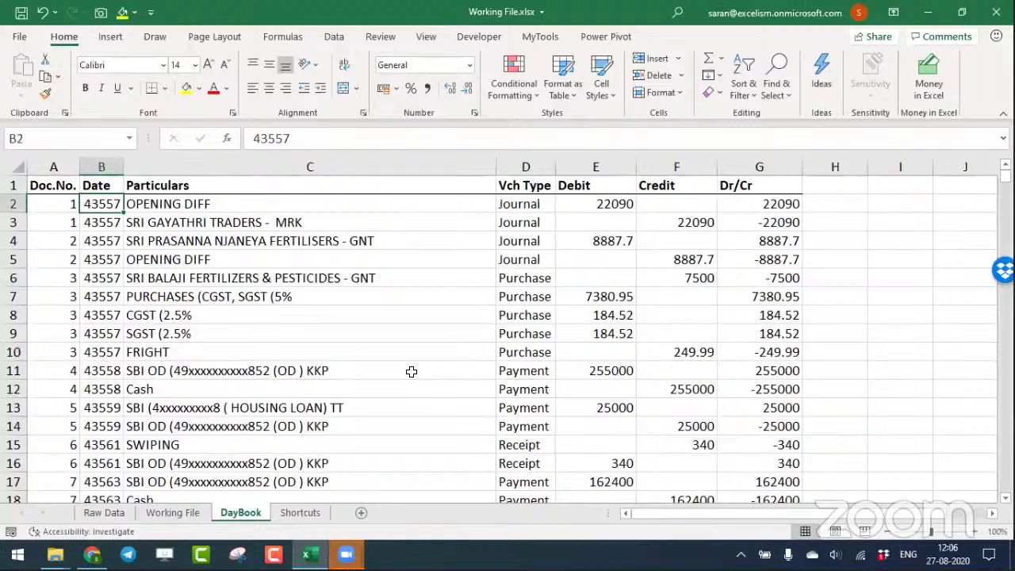
Format the Date values in column B as Short Date.
{"action": "key", "text": "ctrl+shift+Down"}
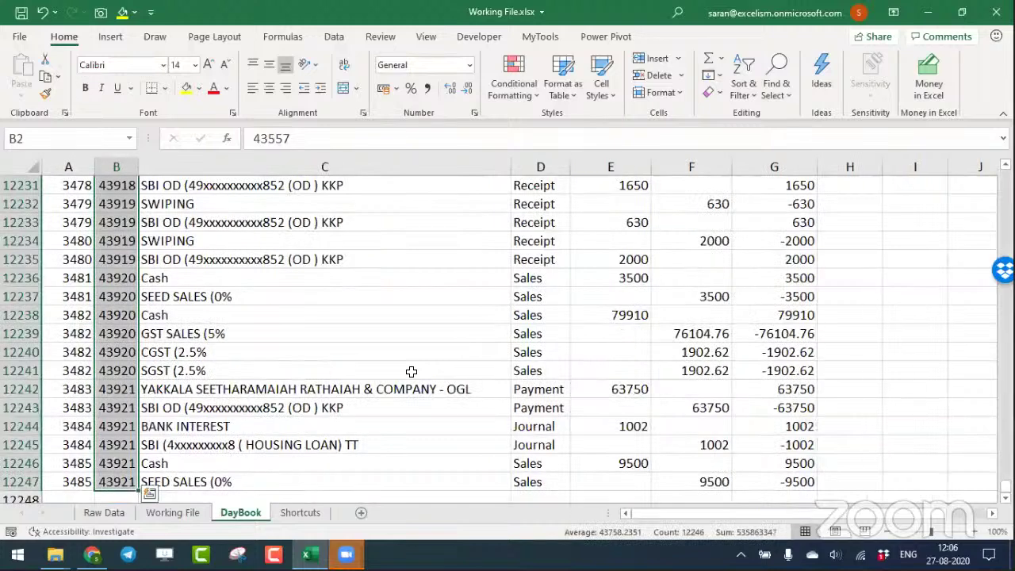
{"action": "left_click", "coordinate": [469, 67]}
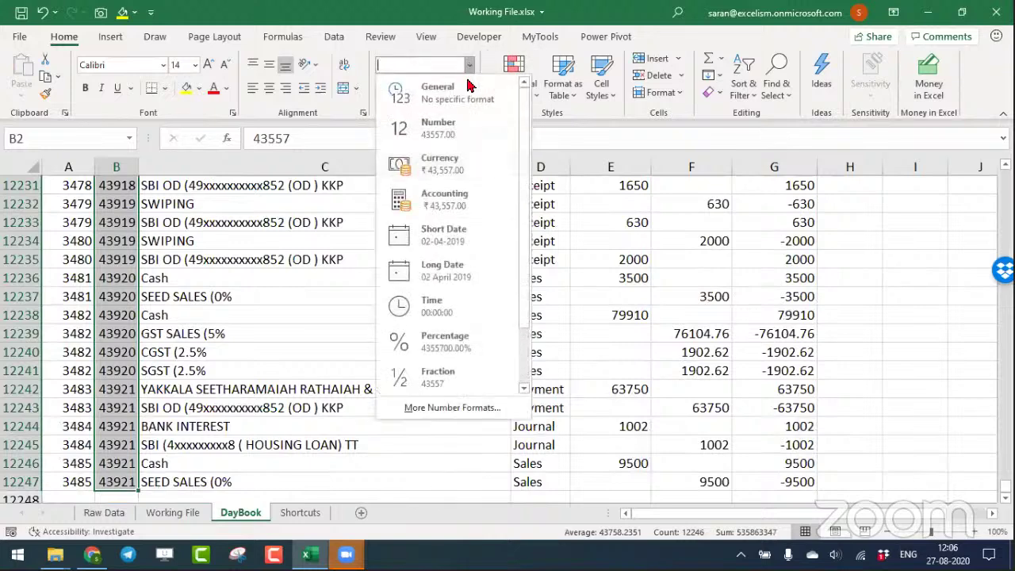
{"action": "left_click", "coordinate": [474, 239]}
{"action": "key", "text": "ctrl+BackSpace"}
{"action": "key", "text": "Up"}
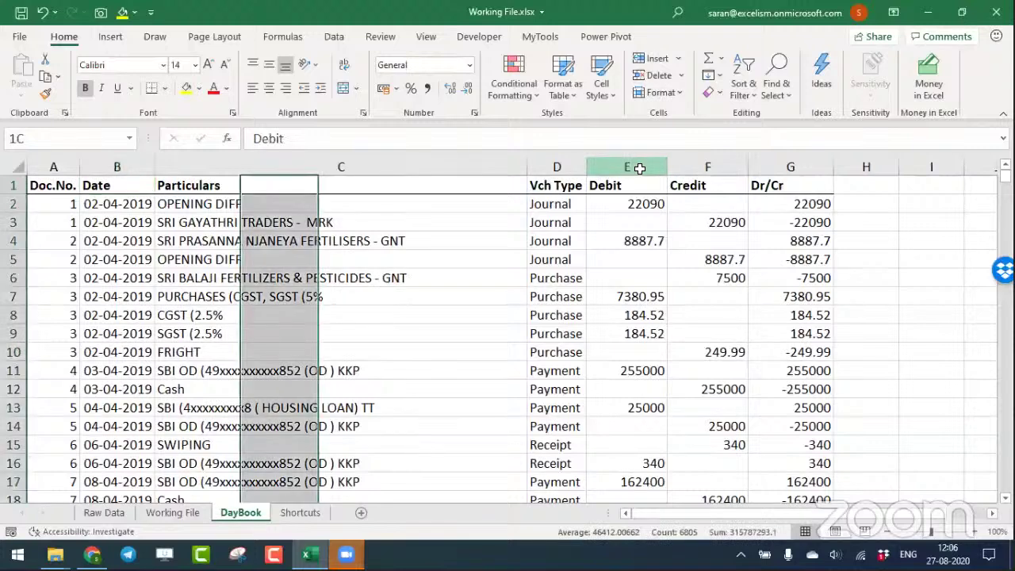
Give Debit, Credit and Dr/Cr comma style with no decimals, then insert a new sheet.
{"action": "left_click_drag", "start_coordinate": [641, 167], "coordinate": [791, 169]}
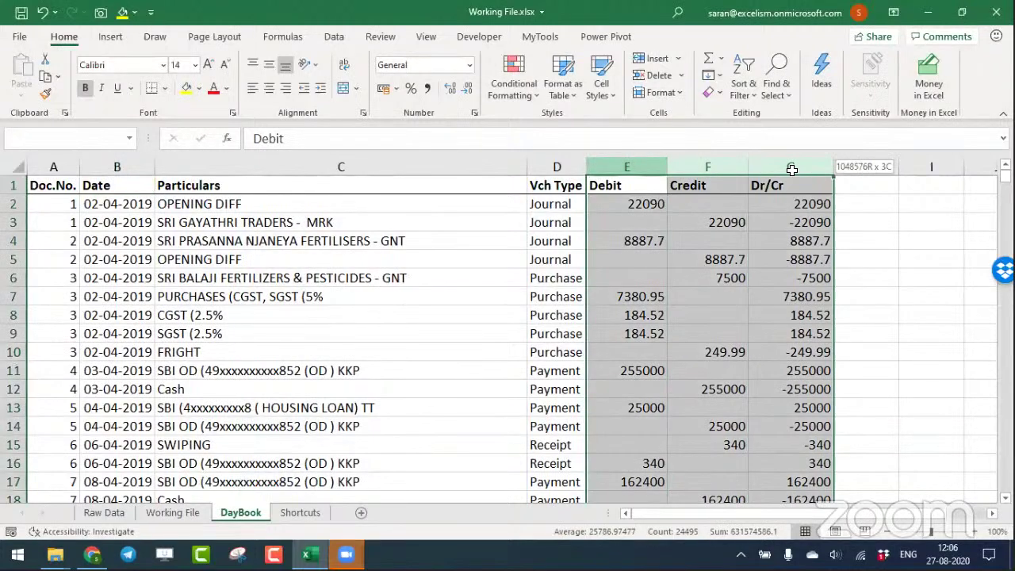
{"action": "left_click", "coordinate": [429, 89]}
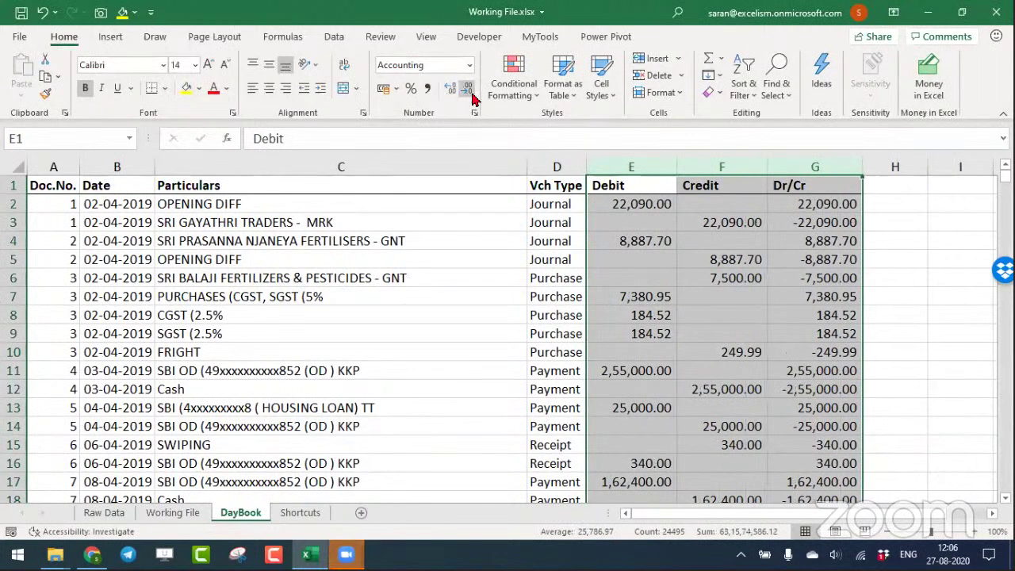
{"action": "double_click", "coordinate": [467, 88]}
{"action": "left_click", "coordinate": [465, 278]}
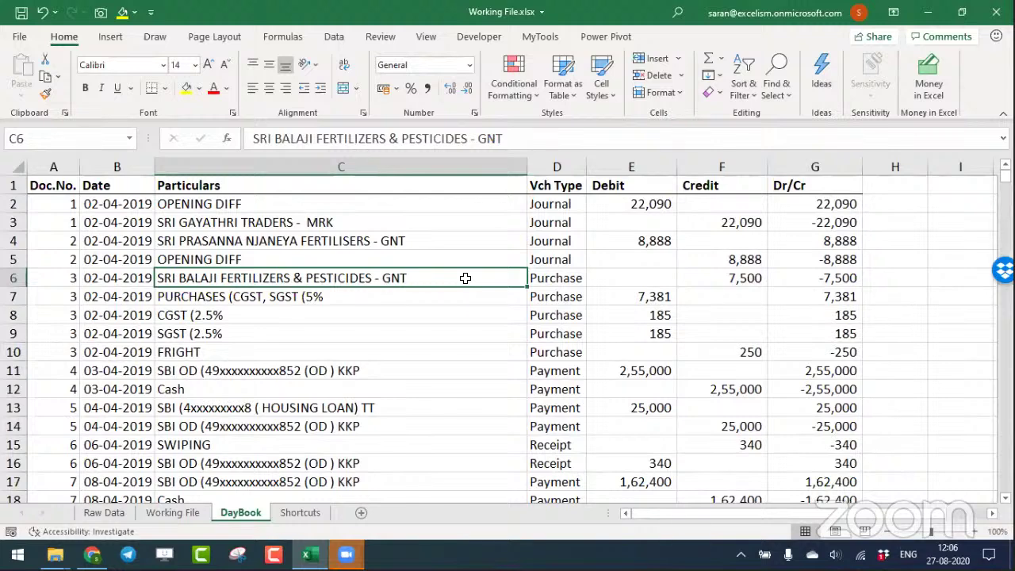
{"action": "key", "text": "shift+F11"}
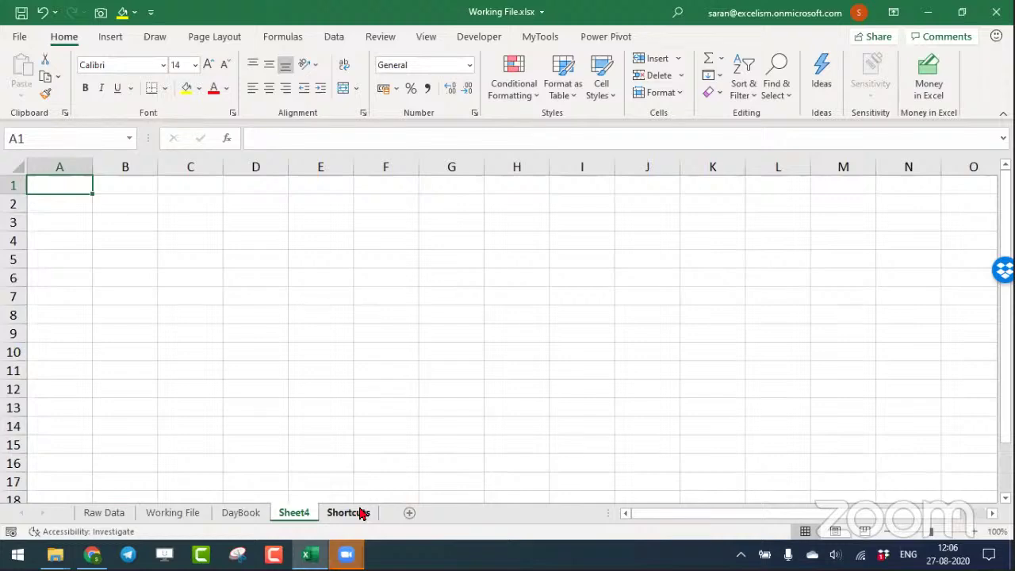
Rename the new sheet to GL List.
{"action": "double_click", "coordinate": [294, 512]}
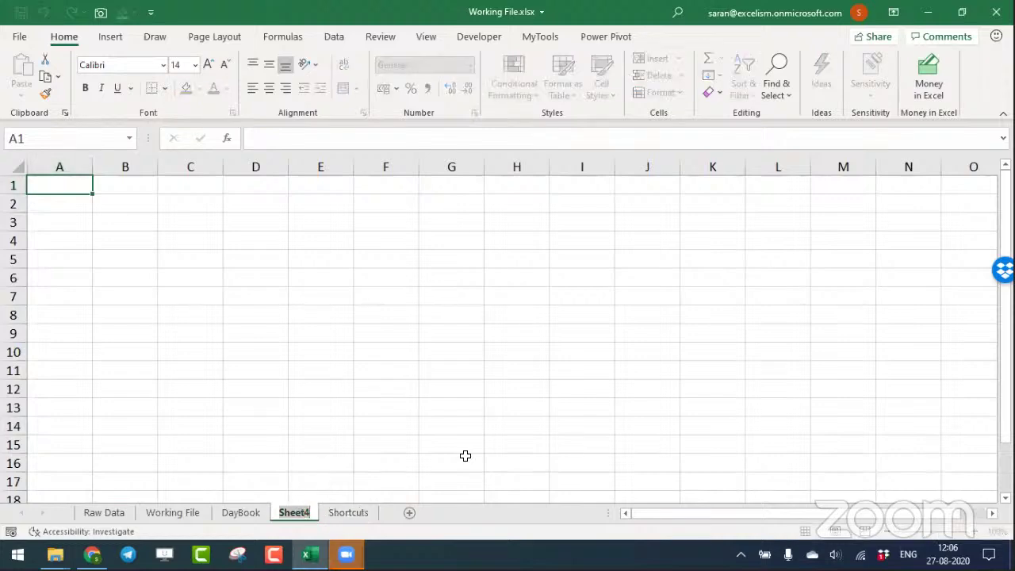
{"action": "type", "text": "GL L"}
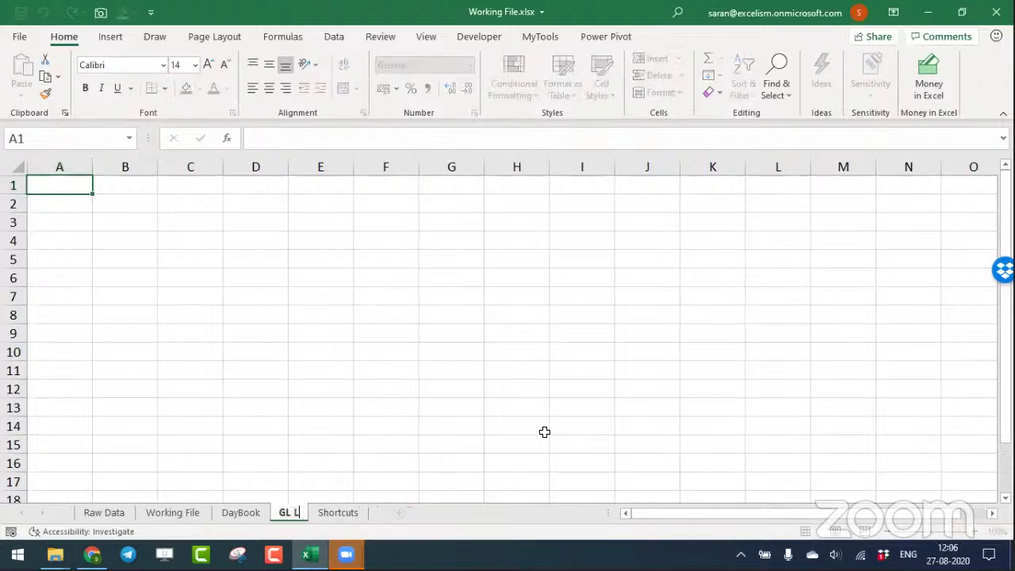
{"action": "type", "text": "ist"}
{"action": "key", "text": "Return"}
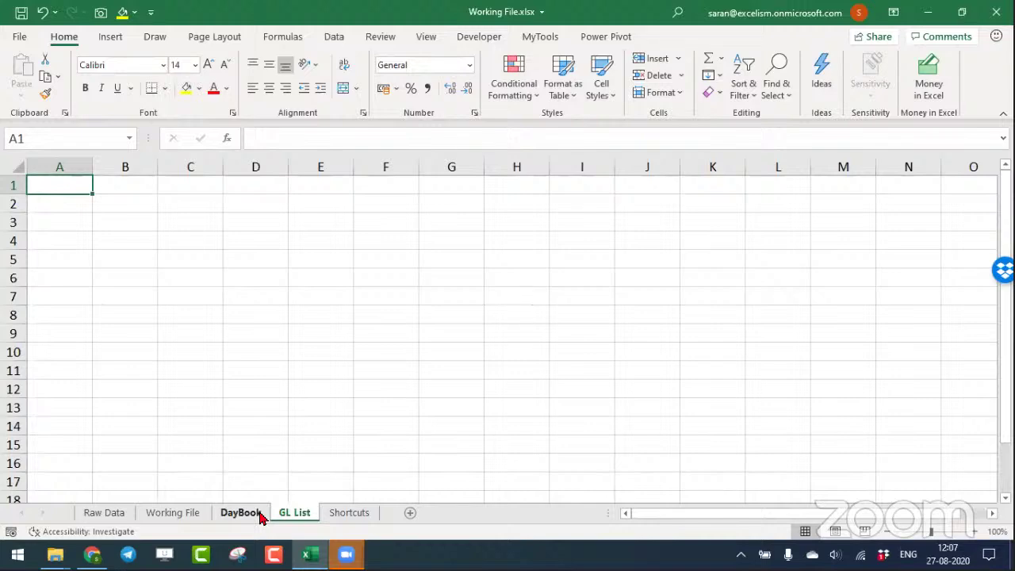
Go back to the DayBook sheet and select cell C3 in the Particulars column.
{"action": "left_click", "coordinate": [260, 517]}
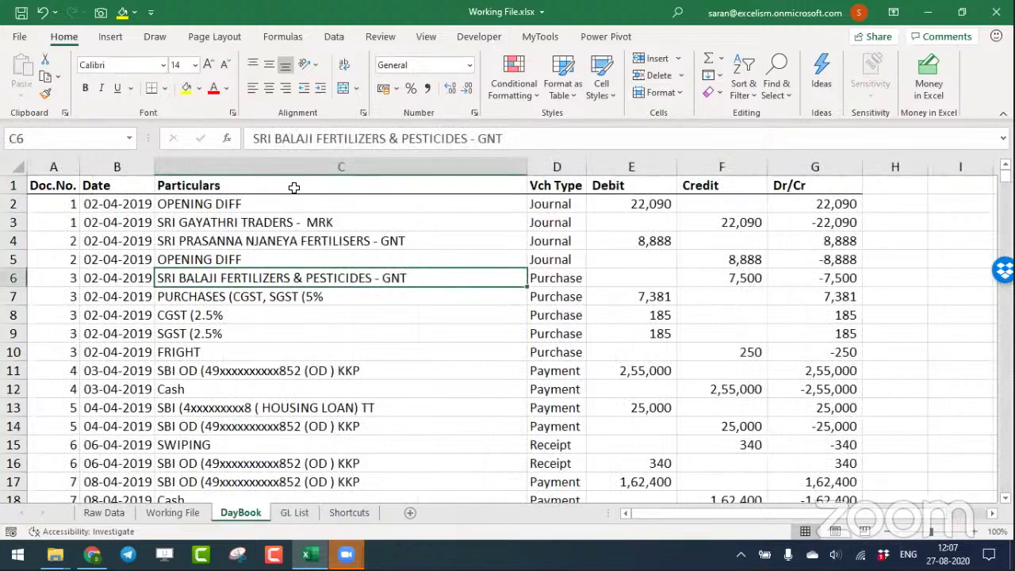
{"action": "left_click", "coordinate": [311, 210]}
{"action": "key", "text": "Down"}
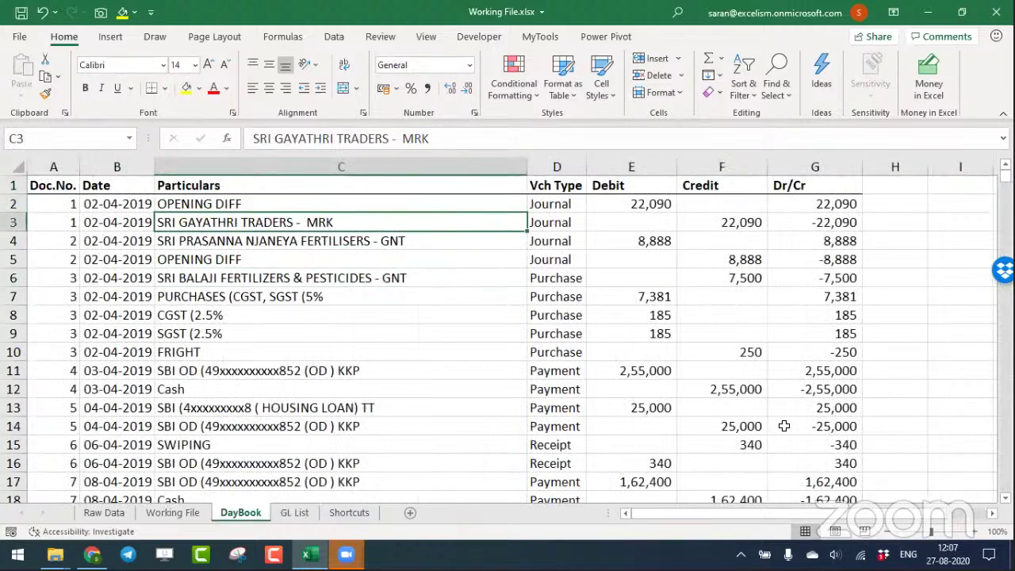
{"action": "key", "text": "Up"}
{"action": "key", "text": "Down"}
Select the DayBook Particulars entries from C2 down and try pasting them at GL List A2.
{"action": "key", "text": "Up"}
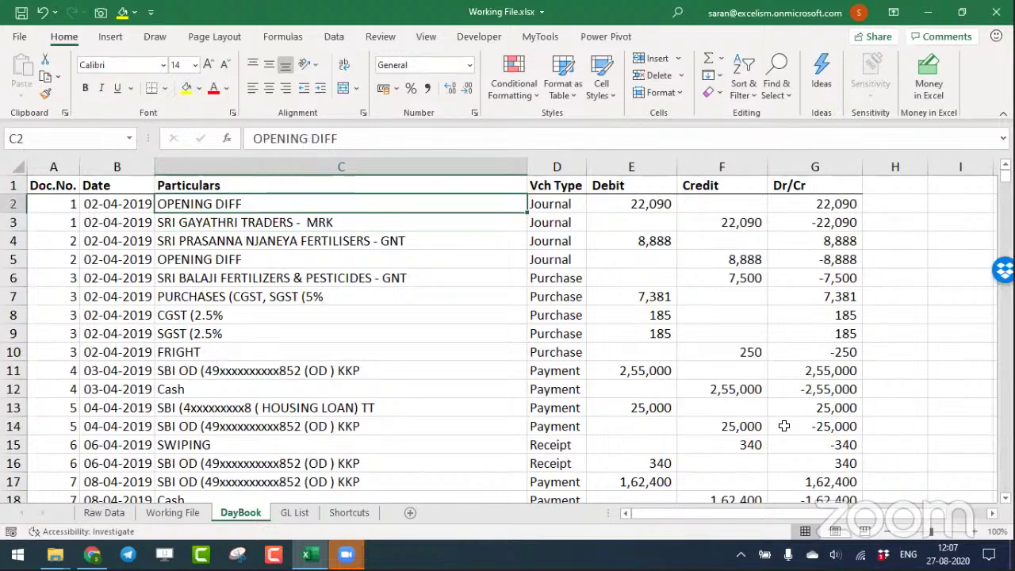
{"action": "key", "text": "ctrl+shift+Down"}
{"action": "key", "text": "ctrl+c"}
{"action": "key", "text": "ctrl+Up"}
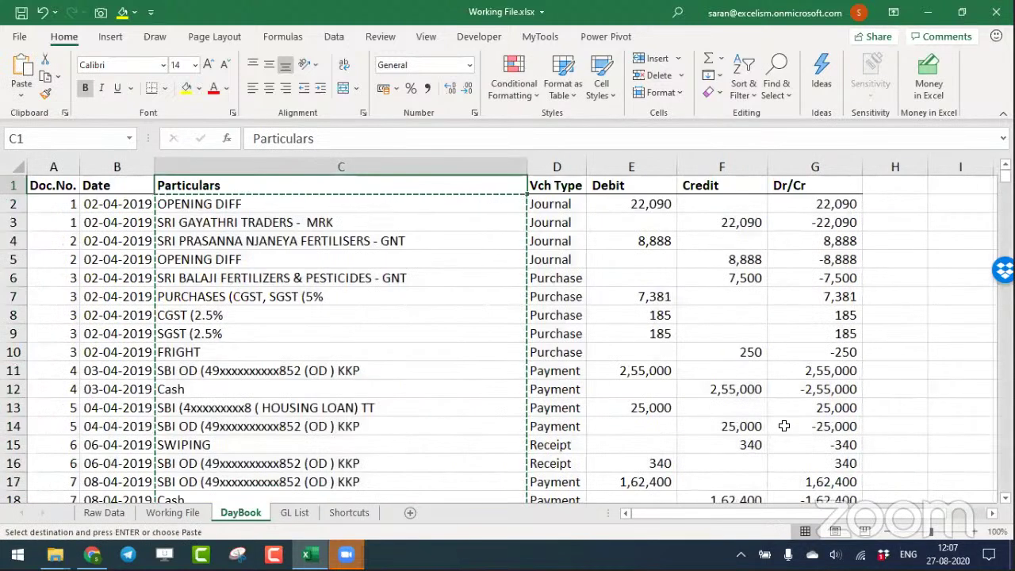
{"action": "key", "text": "Down"}
{"action": "key", "text": "ctrl+shift+Down"}
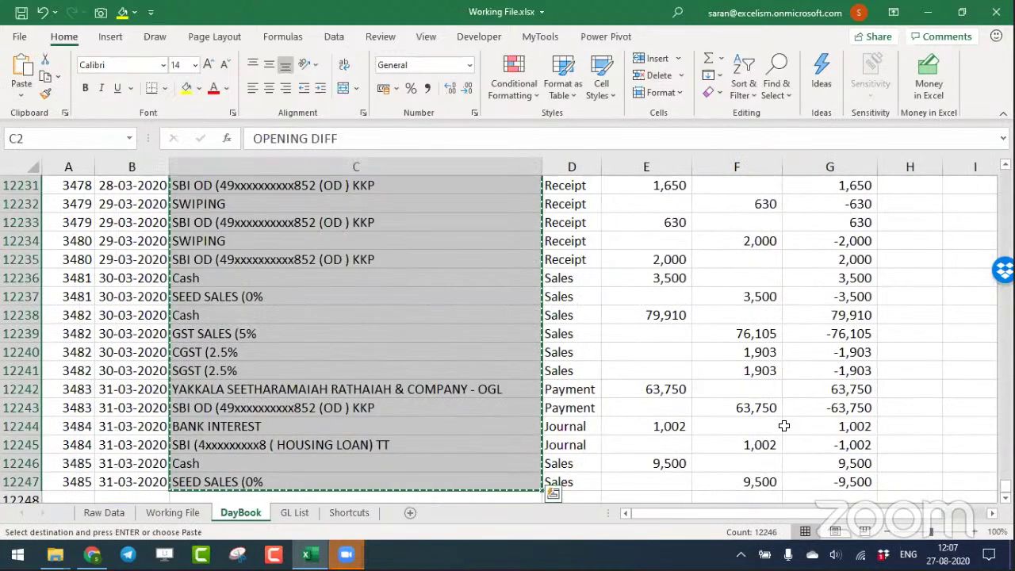
{"action": "key", "text": "Escape"}
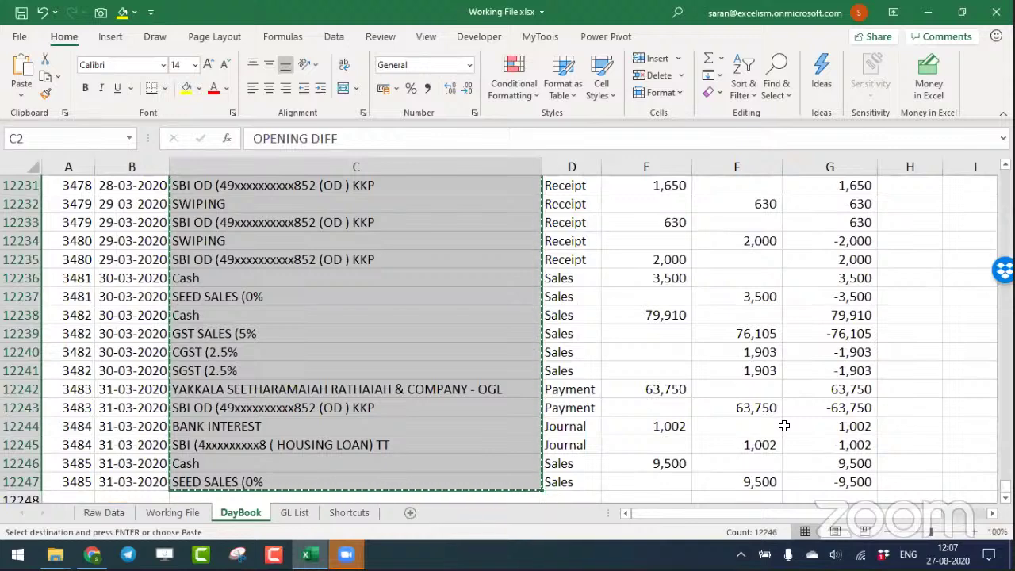
{"action": "key", "text": "ctrl+Page_Down"}
{"action": "key", "text": "Down"}
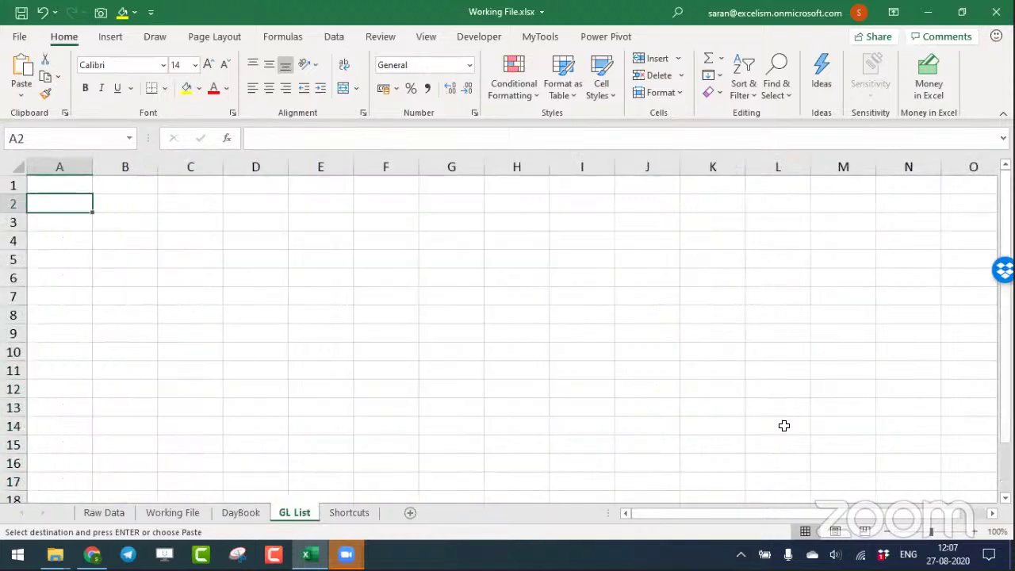
{"action": "key", "text": "Return"}
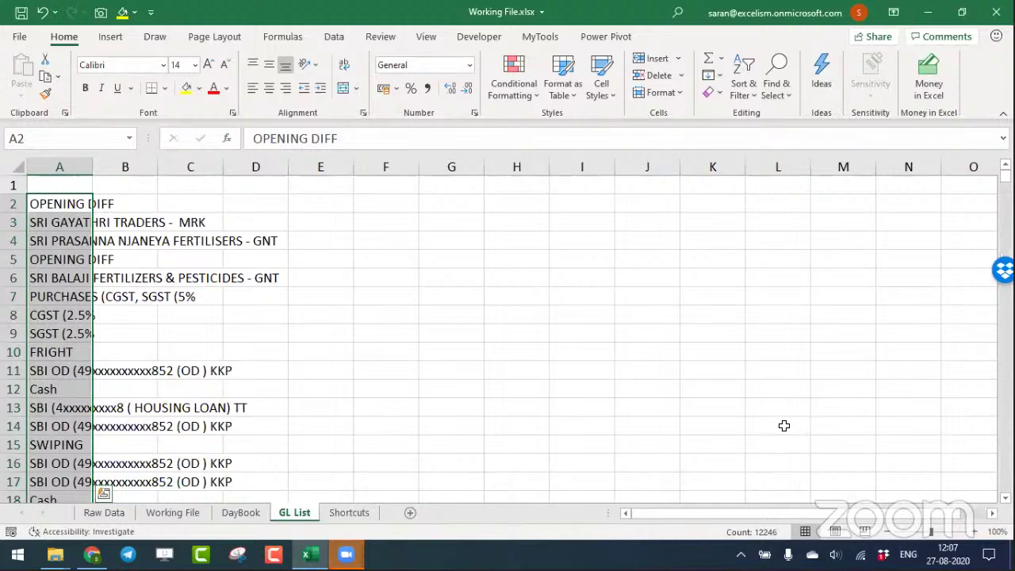
Copy Particulars C2:C12247 again and paste them into GL List column A from A2.
{"action": "key", "text": "ctrl+Page_Up"}
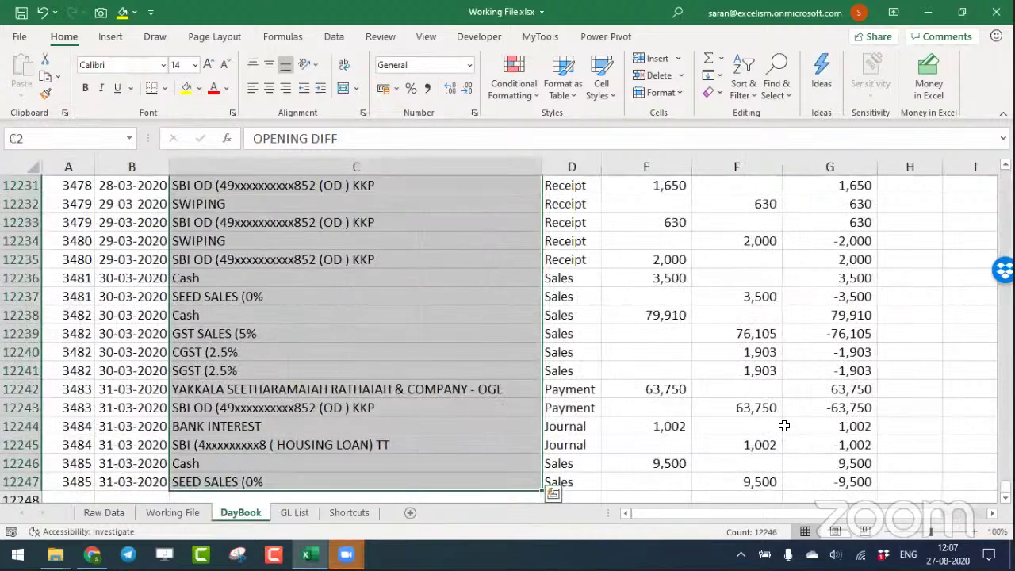
{"action": "key", "text": "ctrl+Up"}
{"action": "key", "text": "Down"}
{"action": "key", "text": "ctrl+shift+Down"}
{"action": "key", "text": "ctrl+c"}
{"action": "key", "text": "ctrl+Page_Down"}
{"action": "key", "text": "shift+BackSpace"}
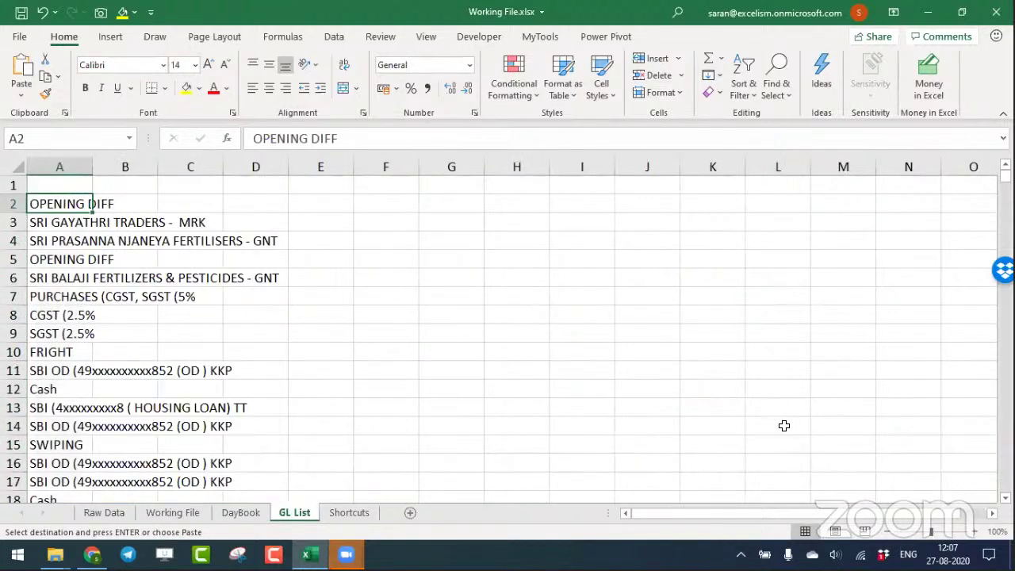
{"action": "key", "text": "ctrl+v"}
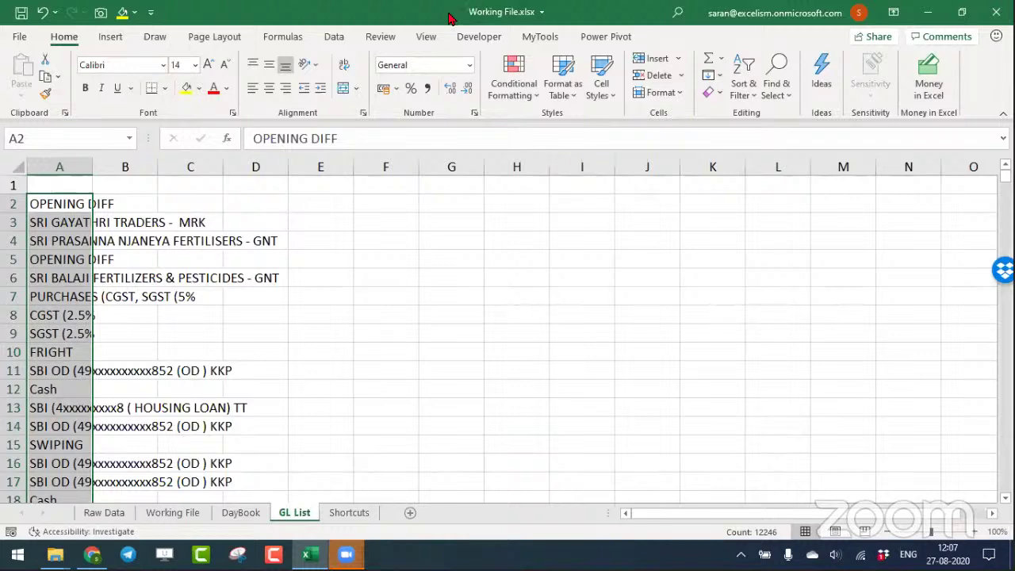
Run Remove Duplicates on GL List column A and dismiss the duplicates-removed message.
{"action": "left_click", "coordinate": [349, 38]}
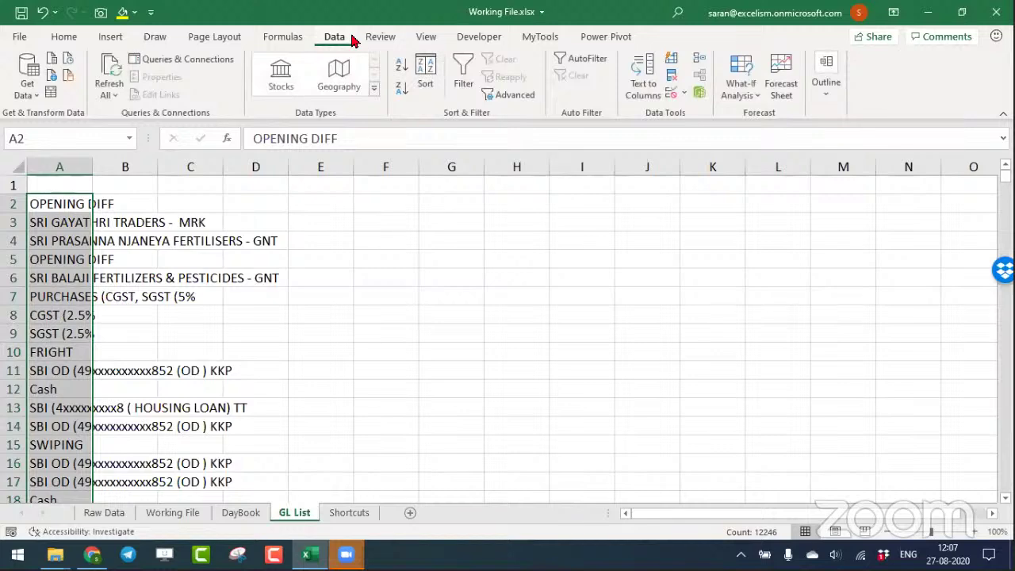
{"action": "left_click", "coordinate": [673, 77]}
{"action": "left_click", "coordinate": [672, 67]}
{"action": "left_click", "coordinate": [666, 77]}
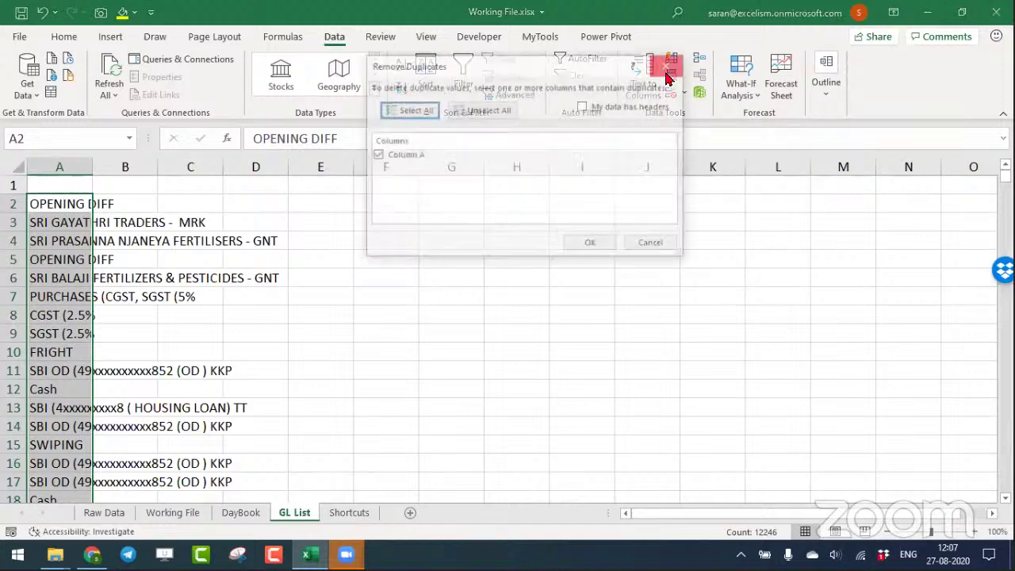
{"action": "left_click", "coordinate": [586, 245]}
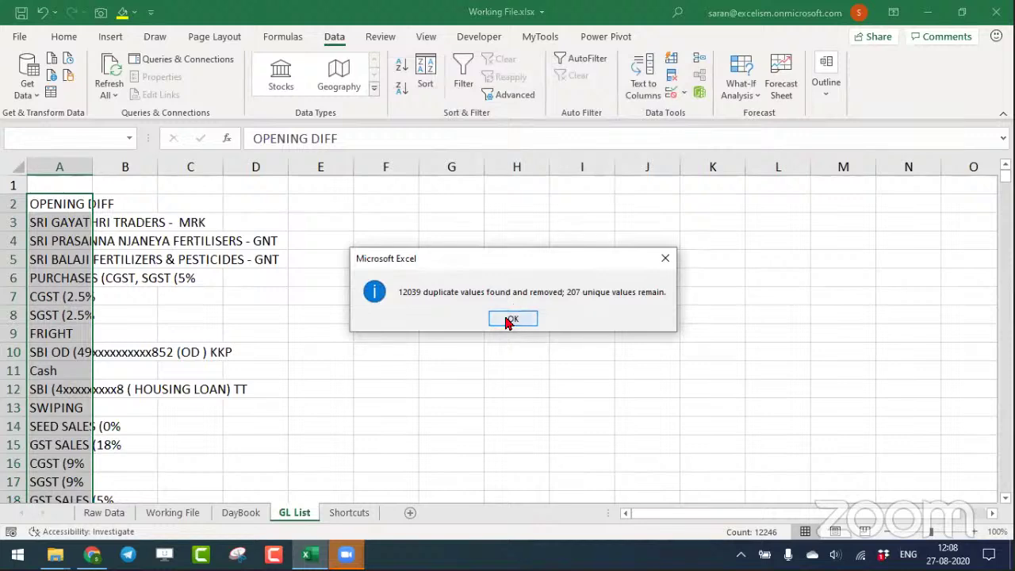
{"action": "left_click", "coordinate": [511, 317]}
Check the remaining 207 names by jumping between the top and bottom of column A.
{"action": "left_click", "coordinate": [41, 203]}
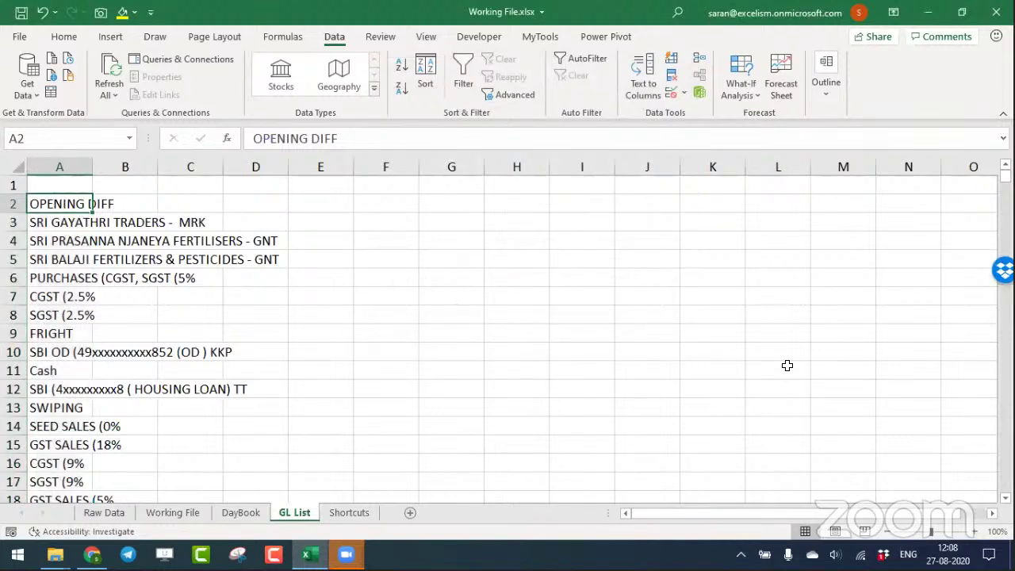
{"action": "key", "text": "ctrl+Down"}
{"action": "key", "text": "ctrl+Up"}
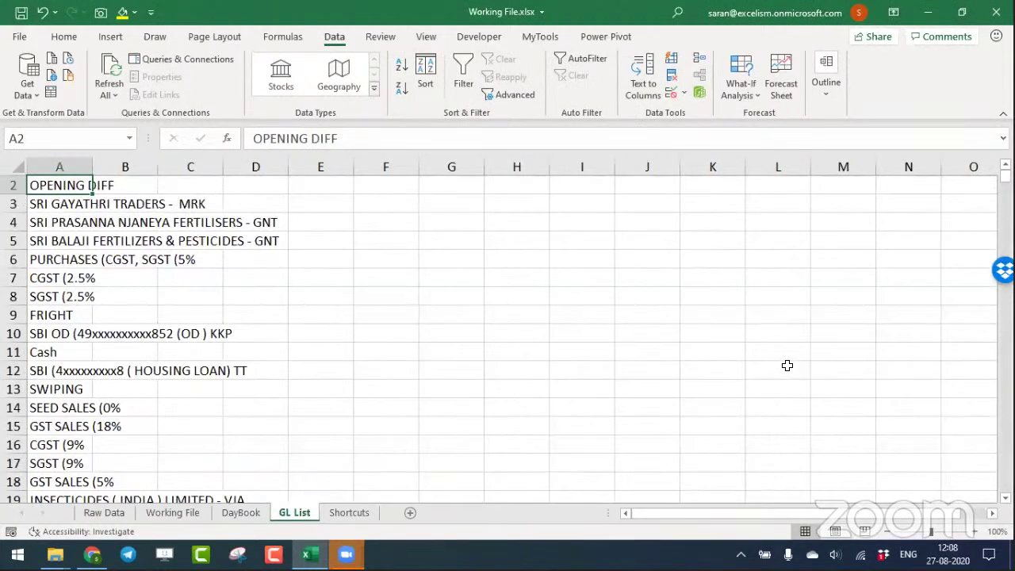
{"action": "key", "text": "Up"}
{"action": "key", "text": "ctrl+Down"}
{"action": "key", "text": "ctrl+Down"}
{"action": "key", "text": "ctrl+Up"}
{"action": "key", "text": "ctrl+Down"}
{"action": "key", "text": "ctrl+Up"}
{"action": "key", "text": "Up"}
{"action": "key", "text": "Down"}
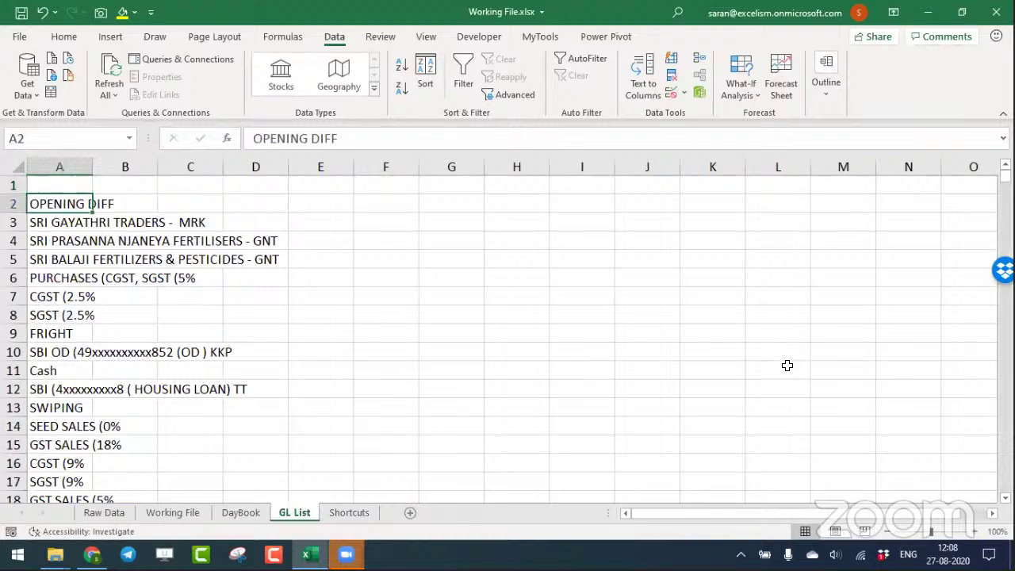
{"action": "key", "text": "ctrl+Down"}
{"action": "key", "text": "ctrl+Up"}
{"action": "key", "text": "Up"}
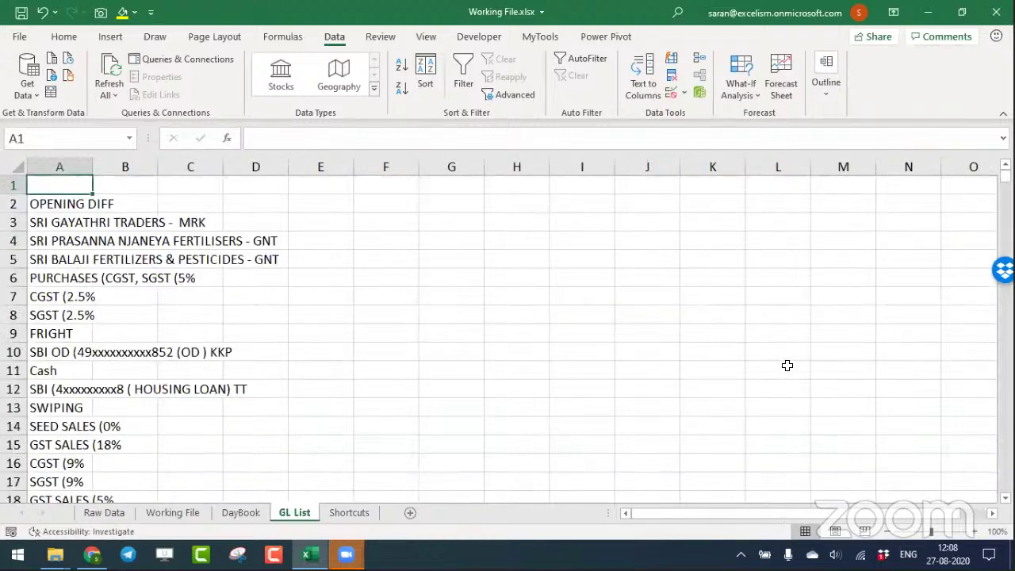
Permanently delete the GL List sheet.
{"action": "key", "text": "alt+e"}
{"action": "key", "text": "l"}
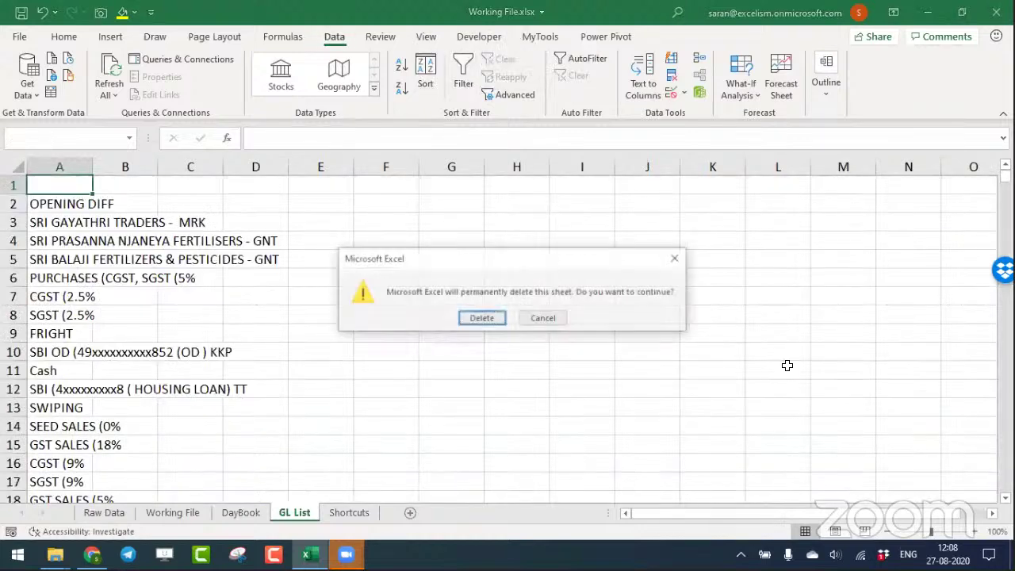
{"action": "key", "text": "Return"}
Browse DayBook, selecting the Date column and then the Debit, Credit and Dr/Cr columns.
{"action": "key", "text": "ctrl+Page_Up"}
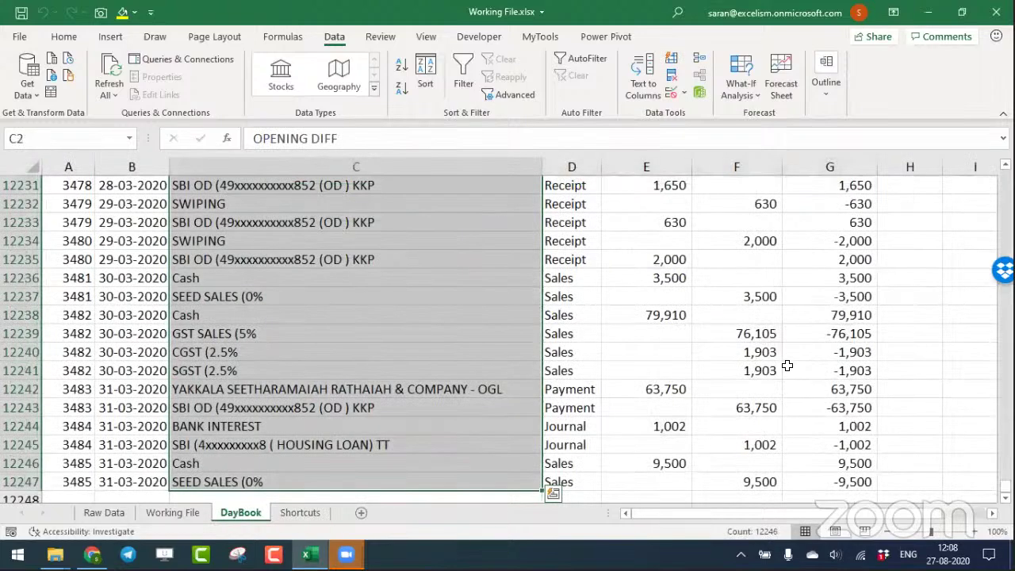
{"action": "key", "text": "ctrl+Page_Up"}
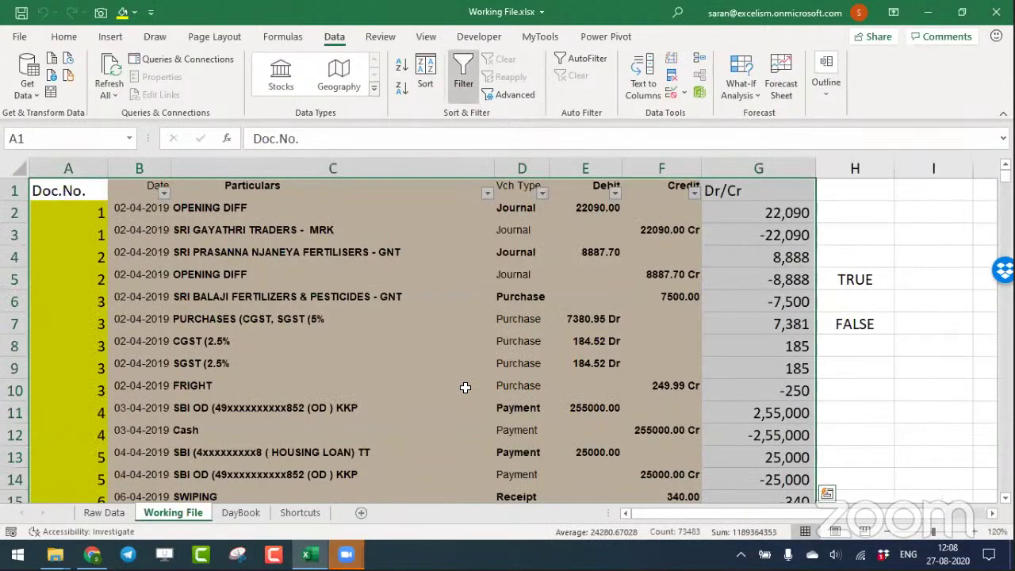
{"action": "key", "text": "ctrl+Page_Down"}
{"action": "key", "text": "Left"}
{"action": "key", "text": "ctrl+shift+Down"}
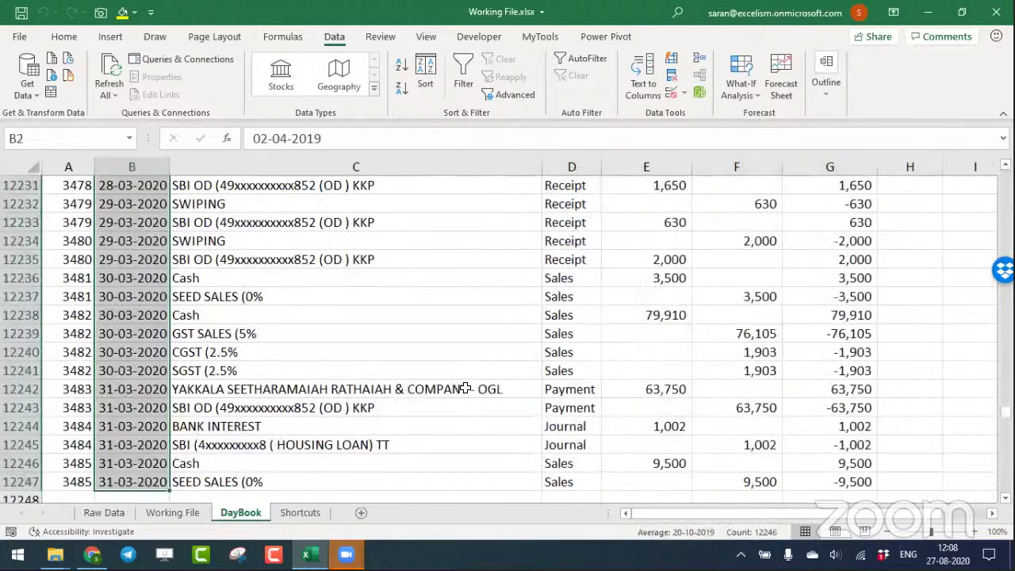
{"action": "key", "text": "ctrl+Up"}
{"action": "key", "text": "Down"}
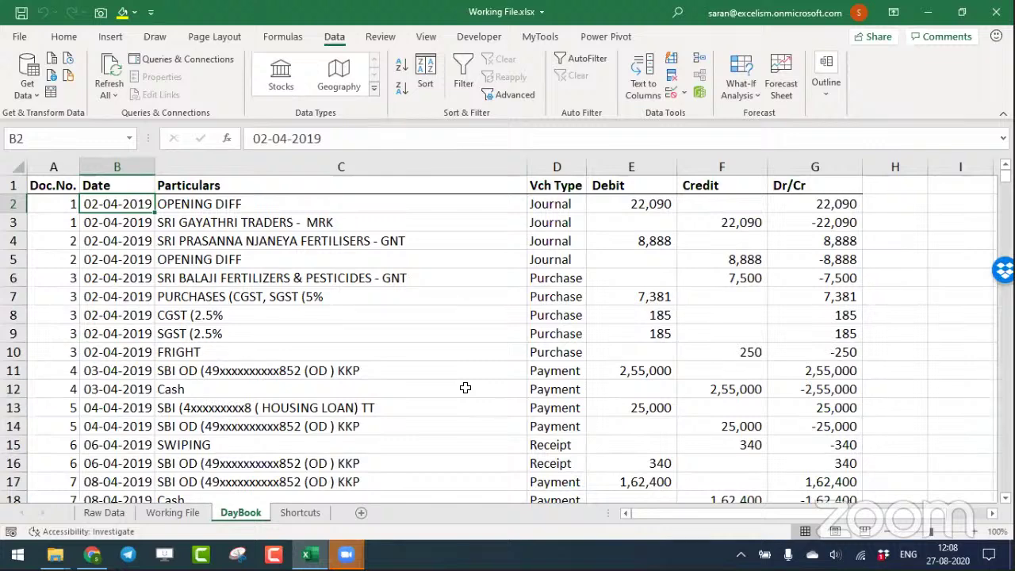
{"action": "key", "text": "Right"}
{"action": "key", "text": "Right"}
{"action": "key", "text": "Right"}
{"action": "key", "text": "ctrl+space"}
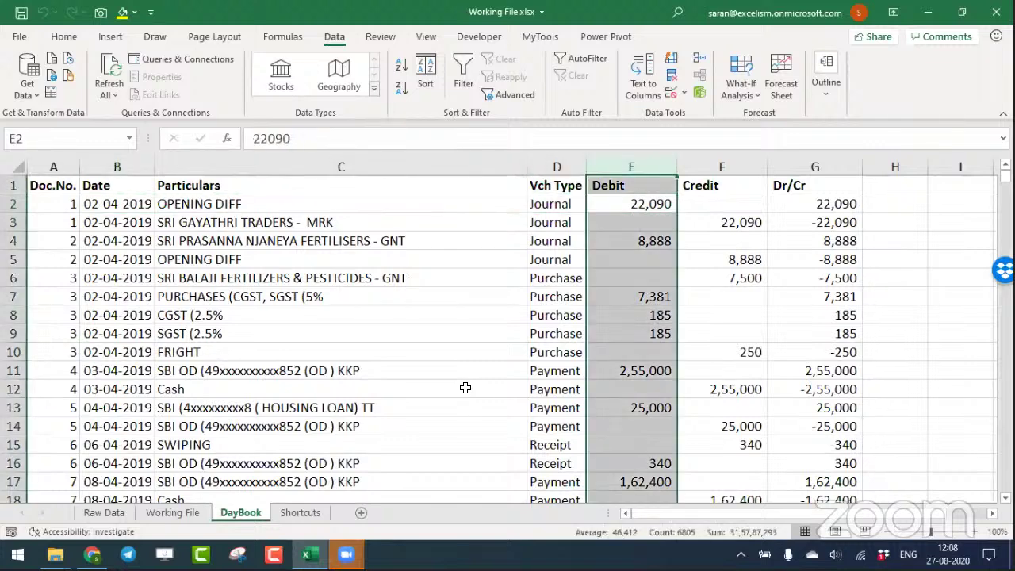
{"action": "key", "text": "shift+Right"}
{"action": "key", "text": "shift+Right"}
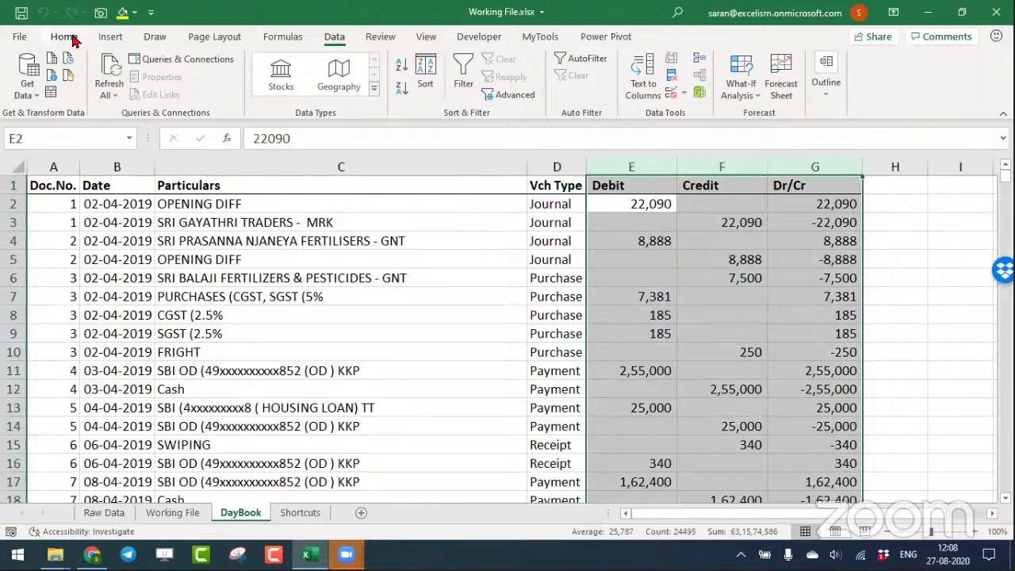
{"action": "left_click", "coordinate": [64, 36]}
{"action": "left_click", "coordinate": [327, 298]}
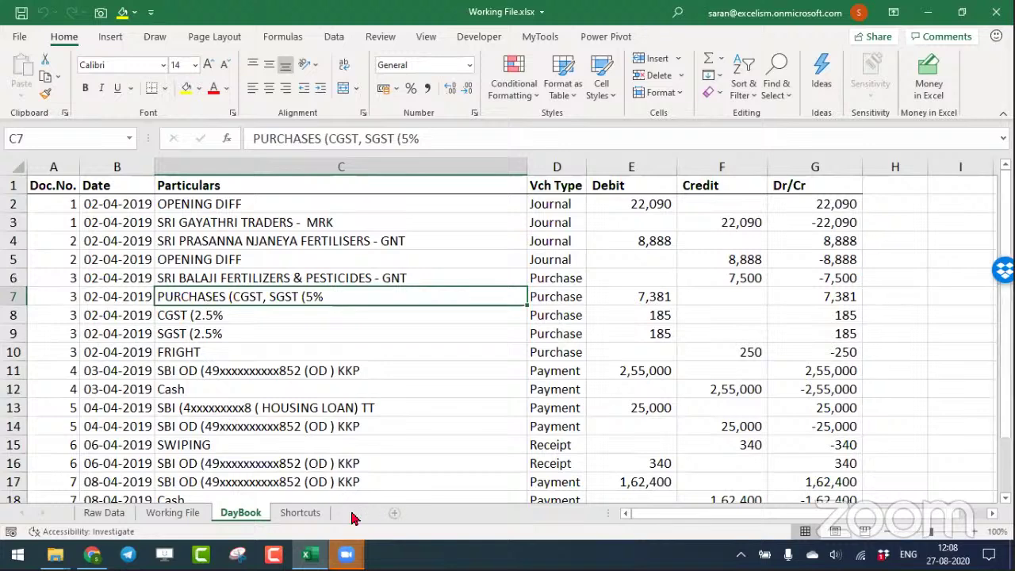
Add a new blank sheet after DayBook named GL List.
{"action": "left_click", "coordinate": [357, 514]}
{"action": "type", "text": "GL"}
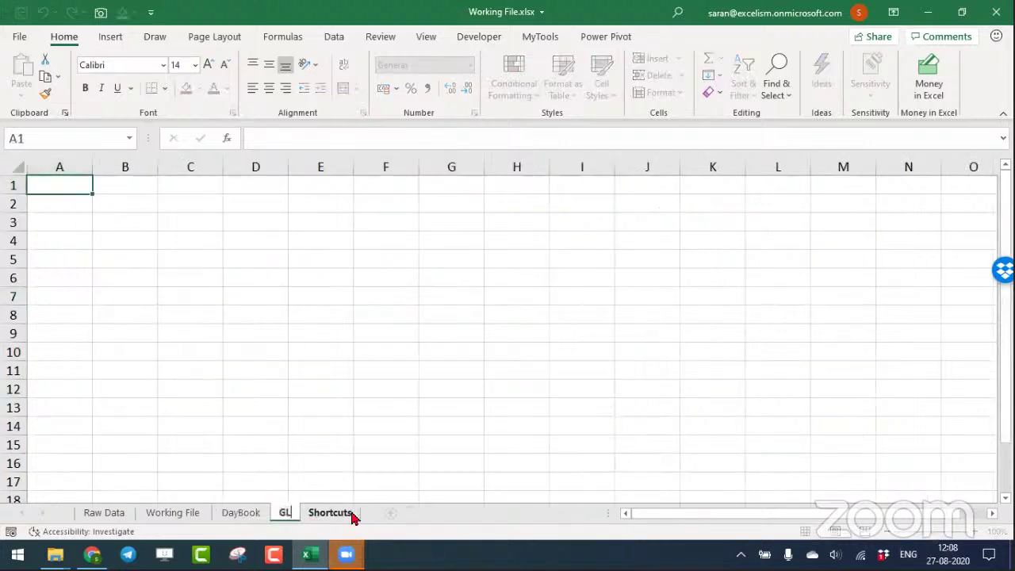
{"action": "type", "text": " List"}
{"action": "key", "text": "Return"}
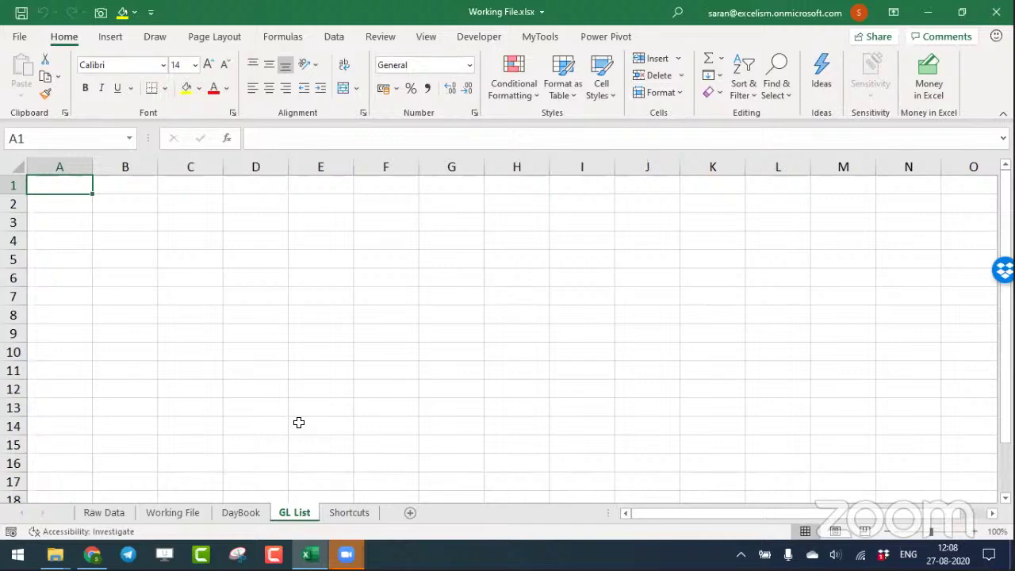
Copy the DayBook Particulars from C2 down and paste them into the new GL List from A2.
{"action": "left_click", "coordinate": [252, 509]}
{"action": "key", "text": "ctrl+Up"}
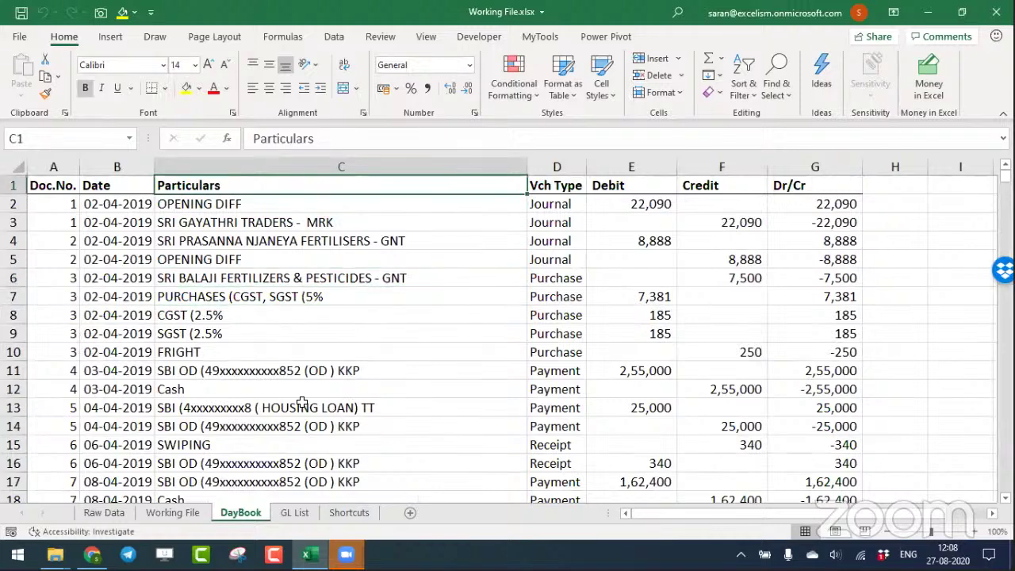
{"action": "key", "text": "Down"}
{"action": "key", "text": "ctrl+shift+Down"}
{"action": "key", "text": "ctrl+c"}
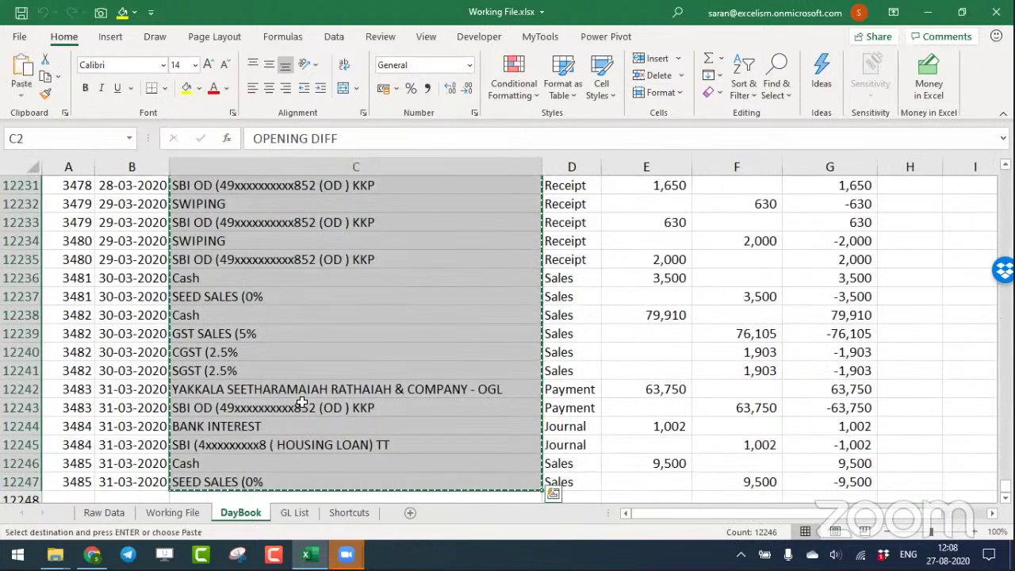
{"action": "key", "text": "ctrl+Page_Down"}
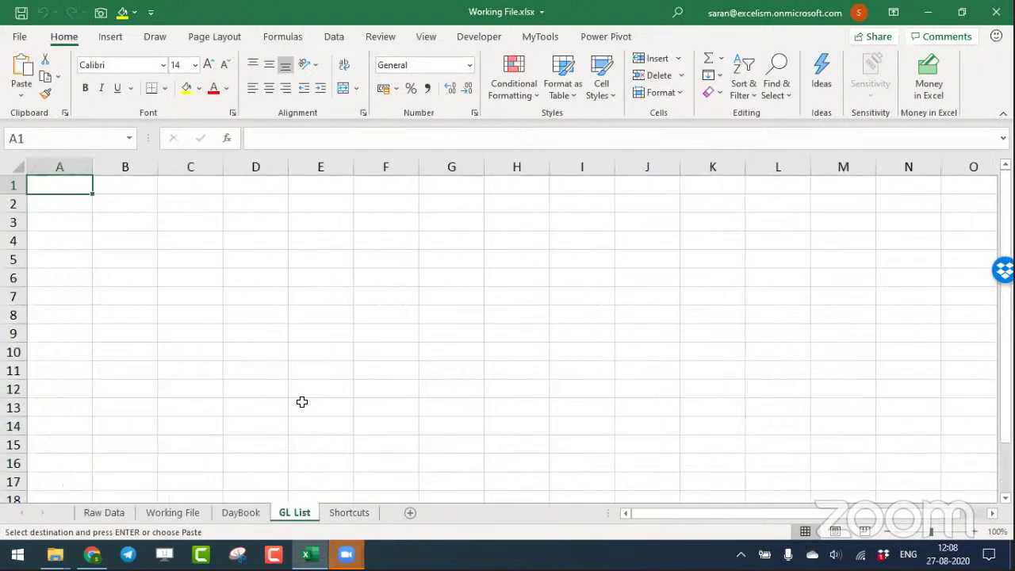
{"action": "key", "text": "Down"}
{"action": "key", "text": "ctrl+v"}
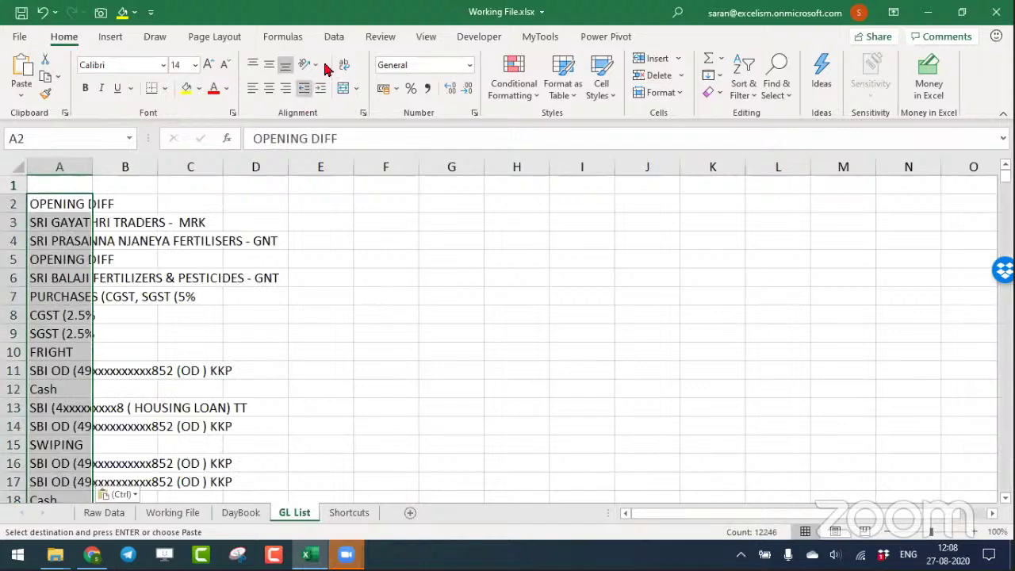
Remove duplicates from column A, leaving 207 unique account names.
{"action": "left_click", "coordinate": [333, 38]}
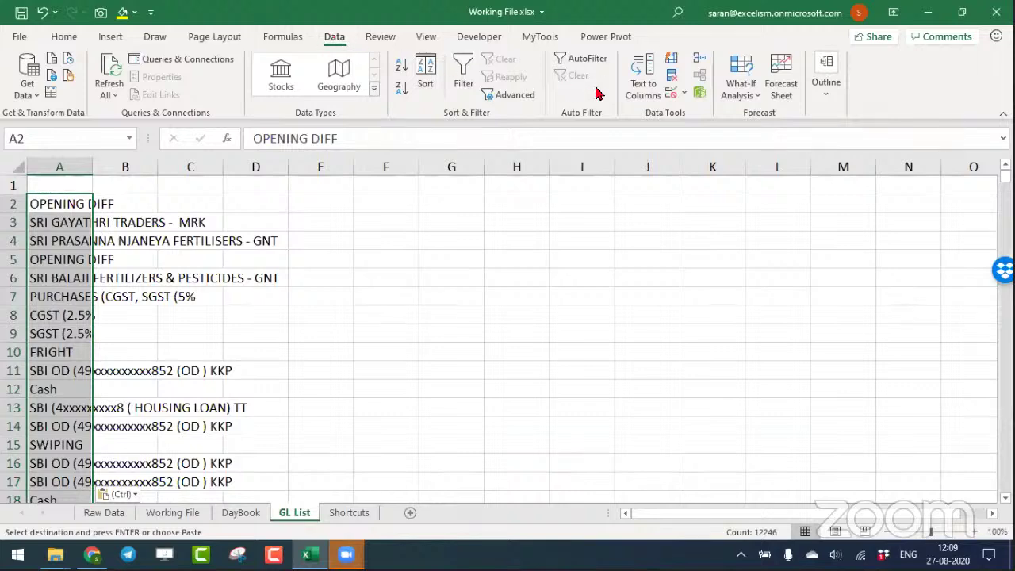
{"action": "left_click", "coordinate": [671, 79]}
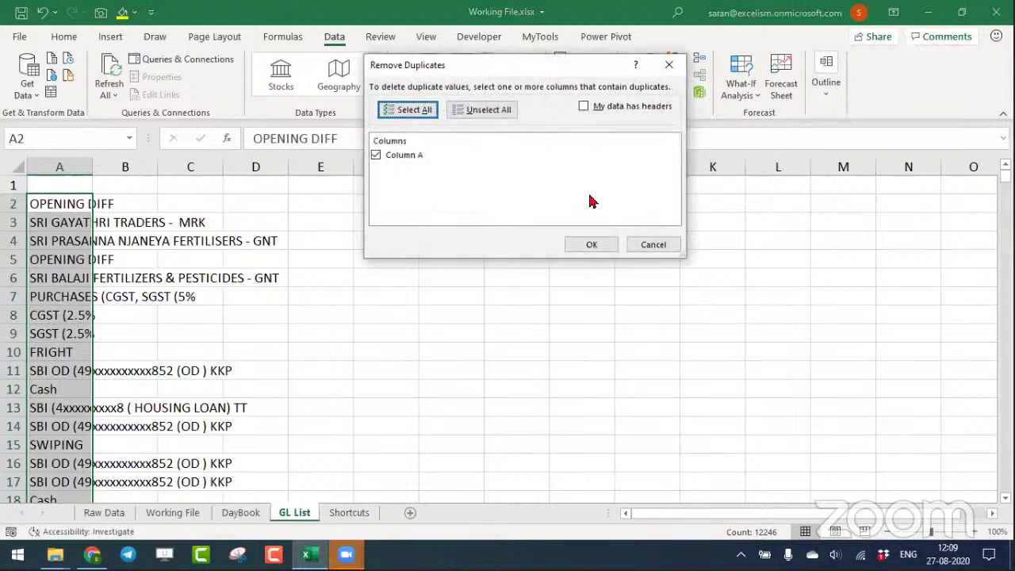
{"action": "left_click", "coordinate": [595, 245]}
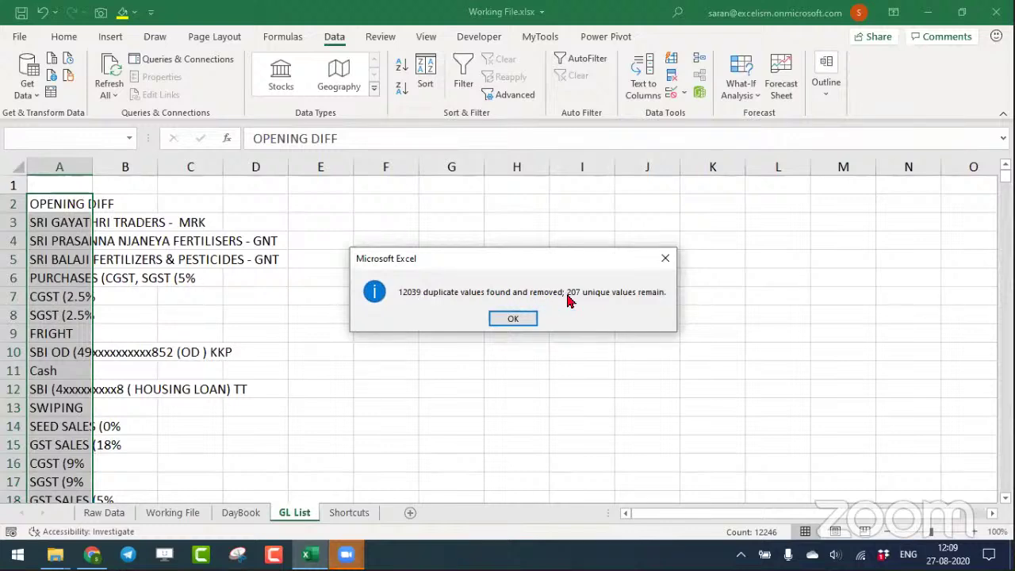
{"action": "left_click", "coordinate": [520, 320]}
AutoFit column A to the account names and return to cell A1.
{"action": "key", "text": "alt+h"}
{"action": "key", "text": "o"}
{"action": "key", "text": "i"}
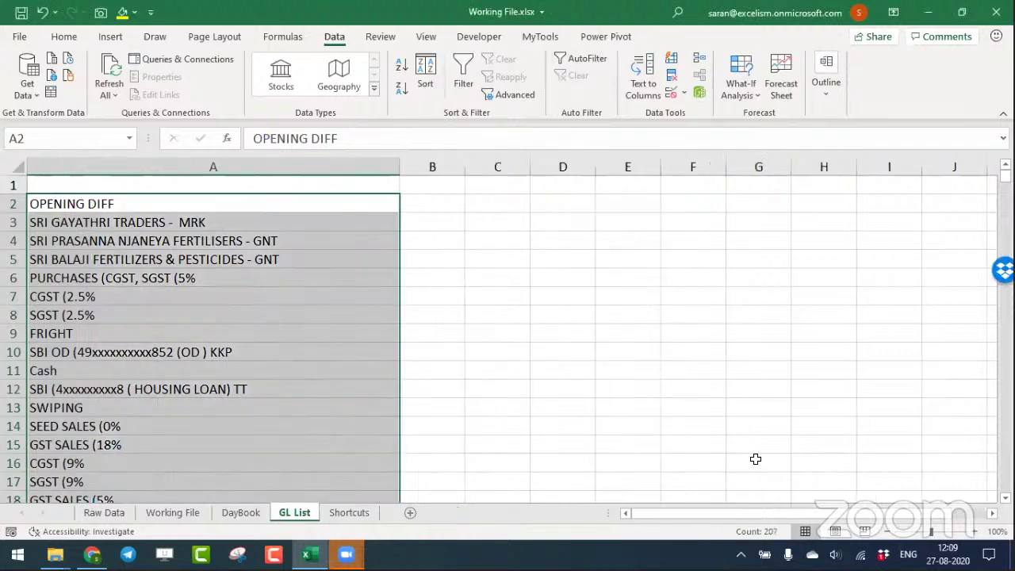
{"action": "key", "text": "ctrl+Home"}
Enter 'GL Name' as the heading in cell A1.
{"action": "type", "text": "GL"}
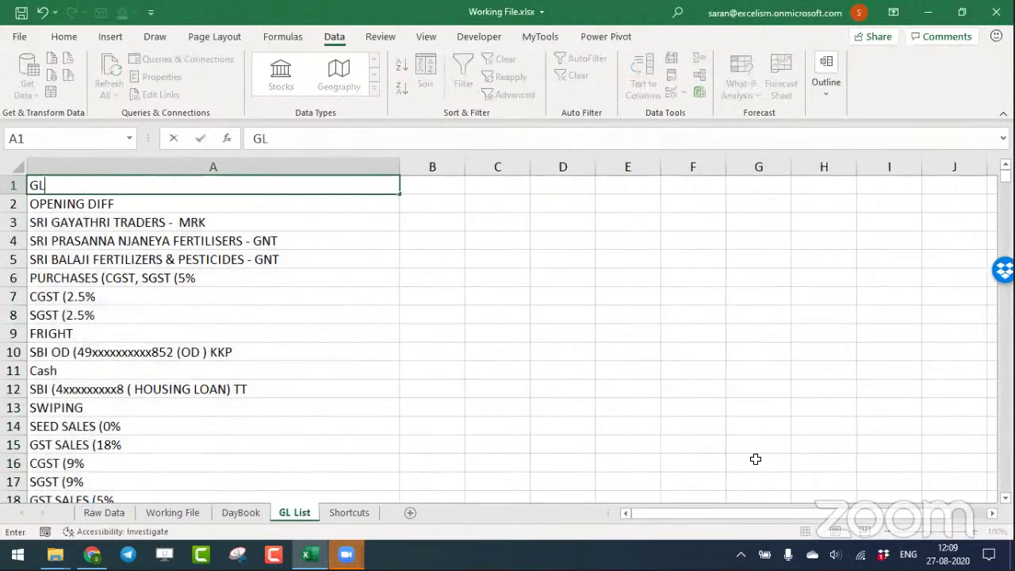
{"action": "type", "text": " Name"}
{"action": "key", "text": "Return"}
{"action": "key", "text": "Up"}
Discard an accidental blank workbook, then italicize the GL Name heading and save the workbook.
{"action": "key", "text": "ctrl+n"}
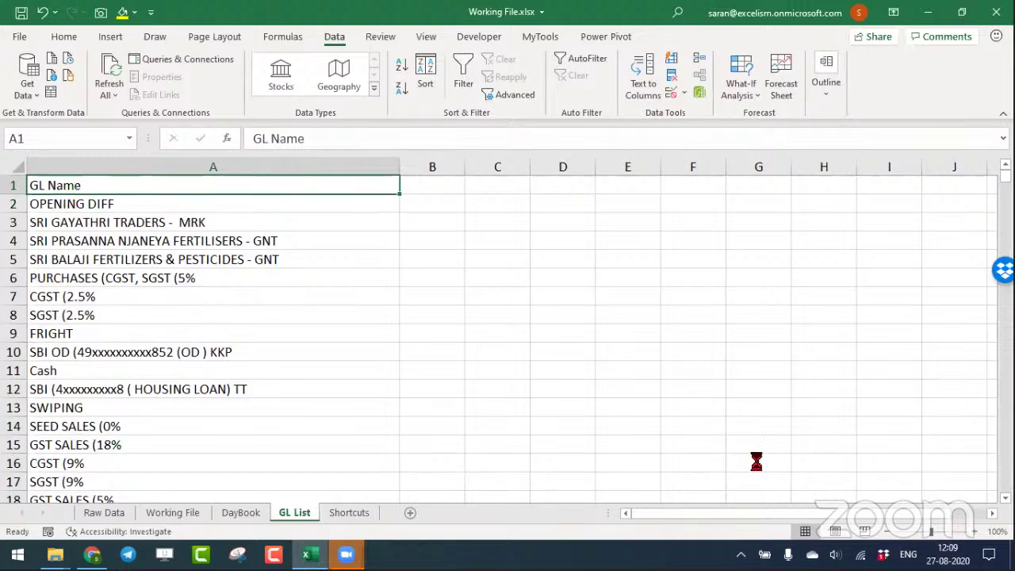
{"action": "key", "text": "ctrl+w"}
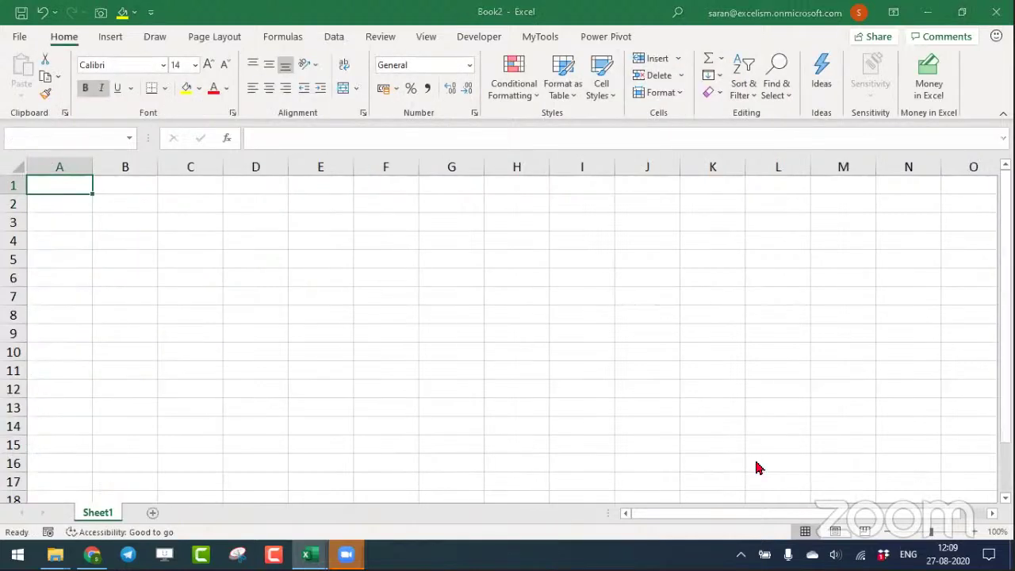
{"action": "left_click", "coordinate": [624, 362]}
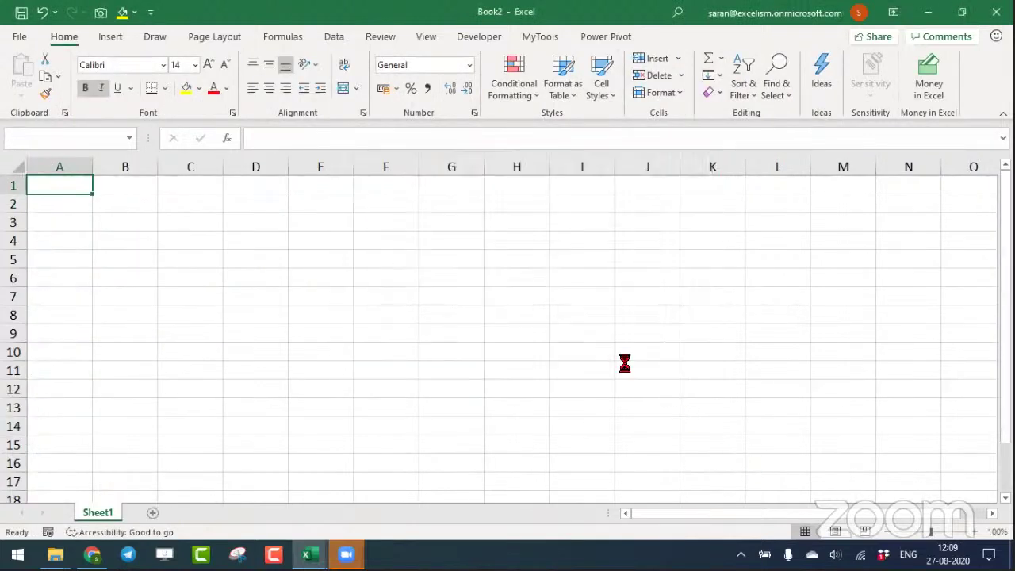
{"action": "key", "text": "ctrl+i"}
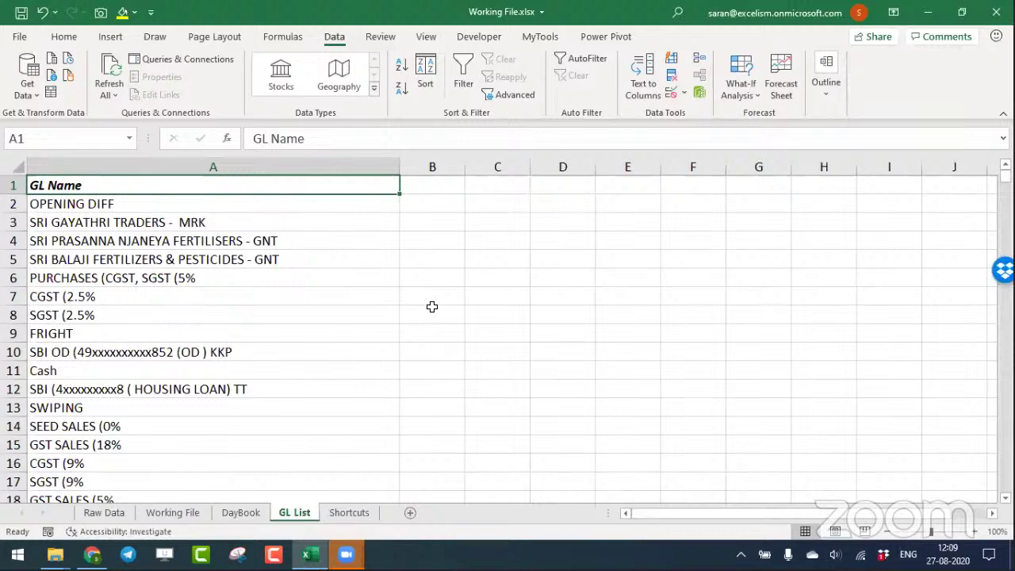
{"action": "key", "text": "ctrl+s"}
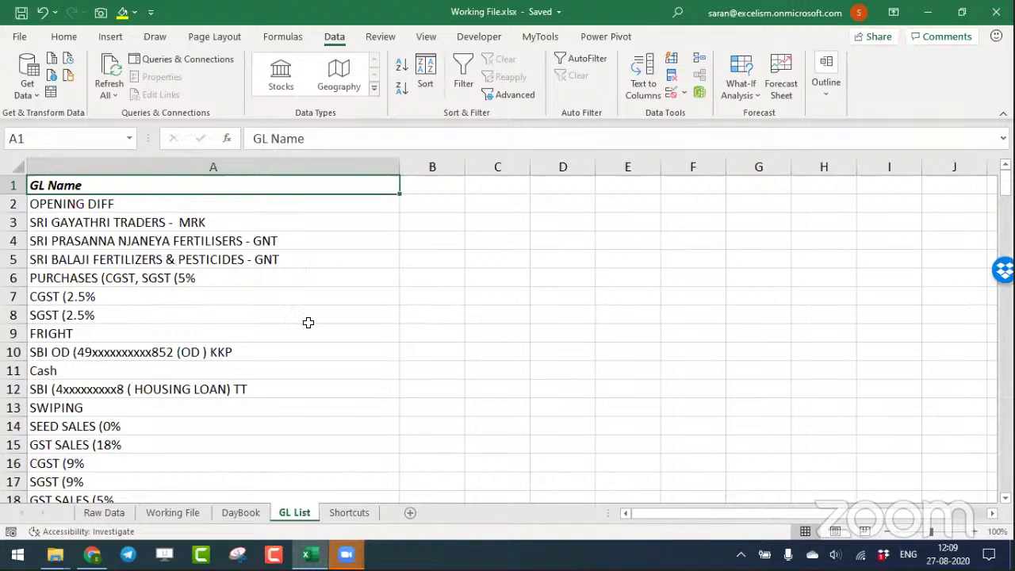
Go to the DayBook sheet and return to cell A1 at the top of the ledger.
{"action": "left_click", "coordinate": [250, 513]}
{"action": "left_click", "coordinate": [317, 427]}
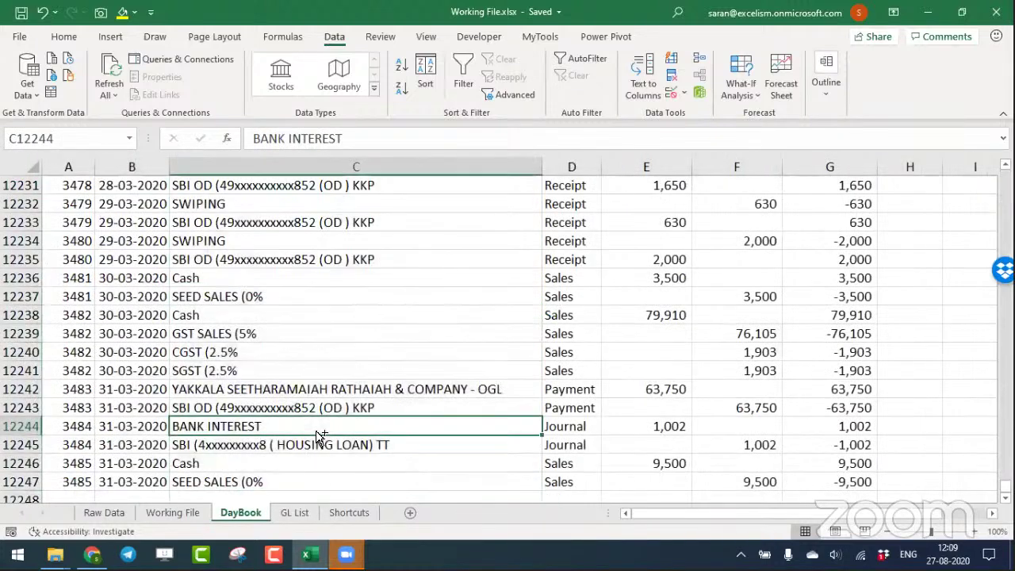
{"action": "key", "text": "ctrl+Up"}
{"action": "key", "text": "ctrl+Left"}
{"action": "key", "text": "ctrl+shift+Right"}
{"action": "key", "text": "ctrl+shift+Down"}
{"action": "key", "text": "ctrl+Home"}
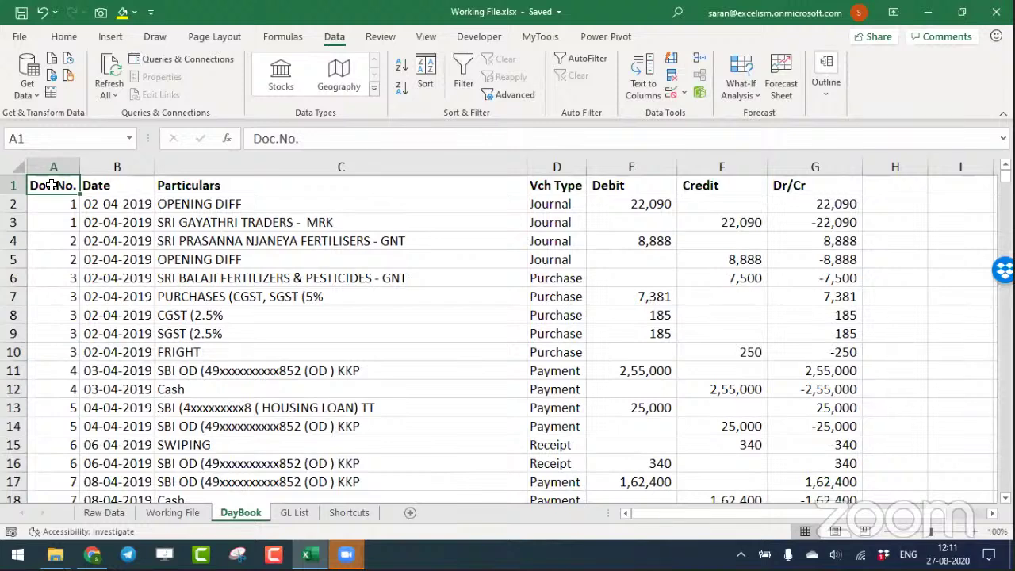
Select the whole DayBook ledger A1:G12247, from the header row to the last entry.
{"action": "key", "text": "ctrl+shift+Right"}
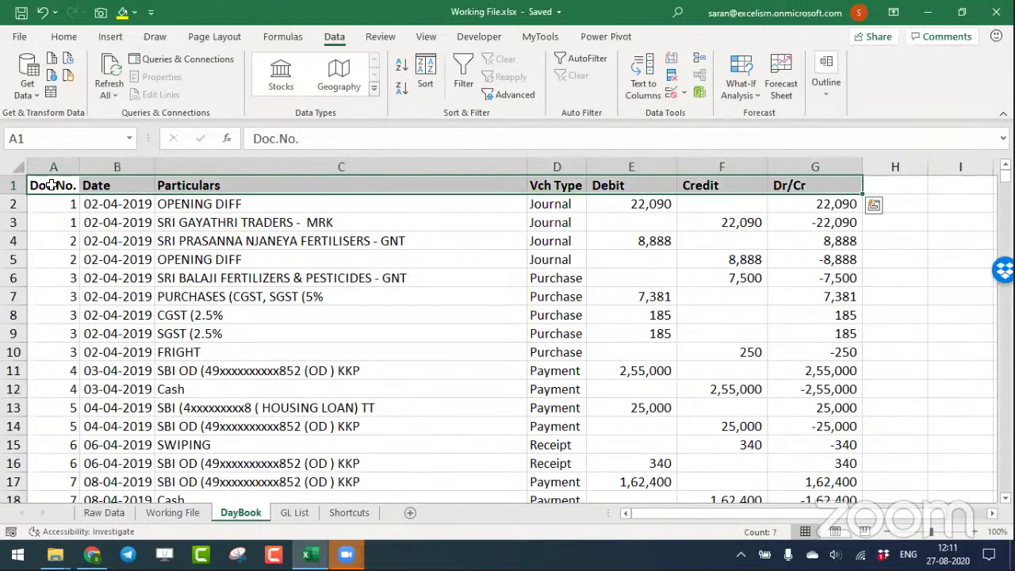
{"action": "left_click", "coordinate": [52, 184]}
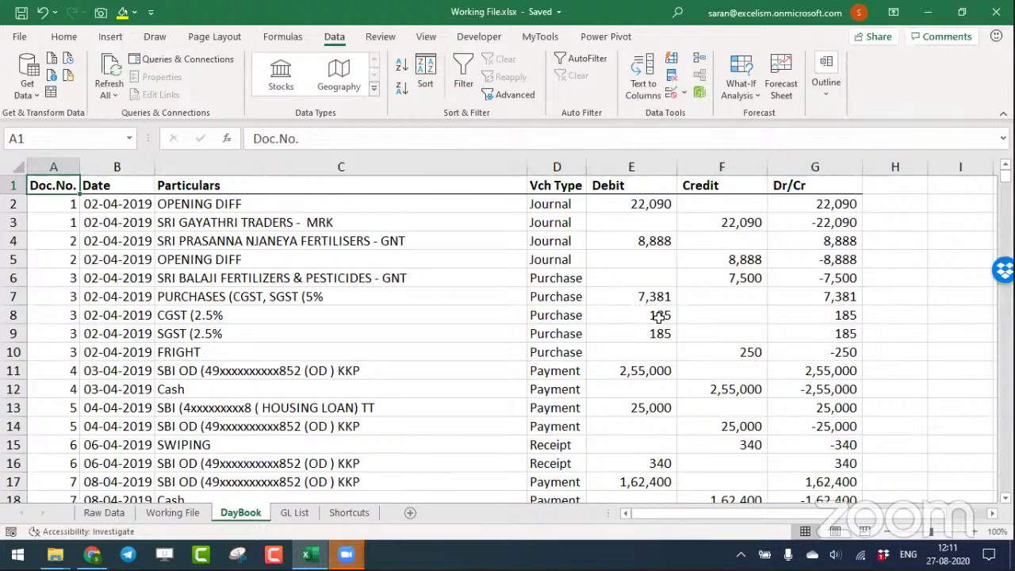
{"action": "key", "text": "ctrl+shift+Right"}
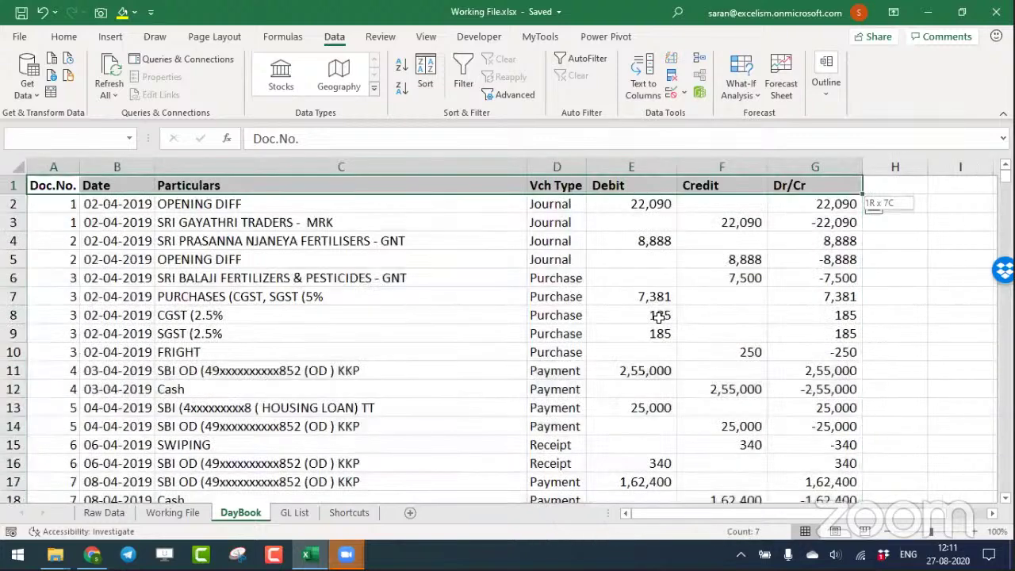
{"action": "key", "text": "ctrl+shift+Down"}
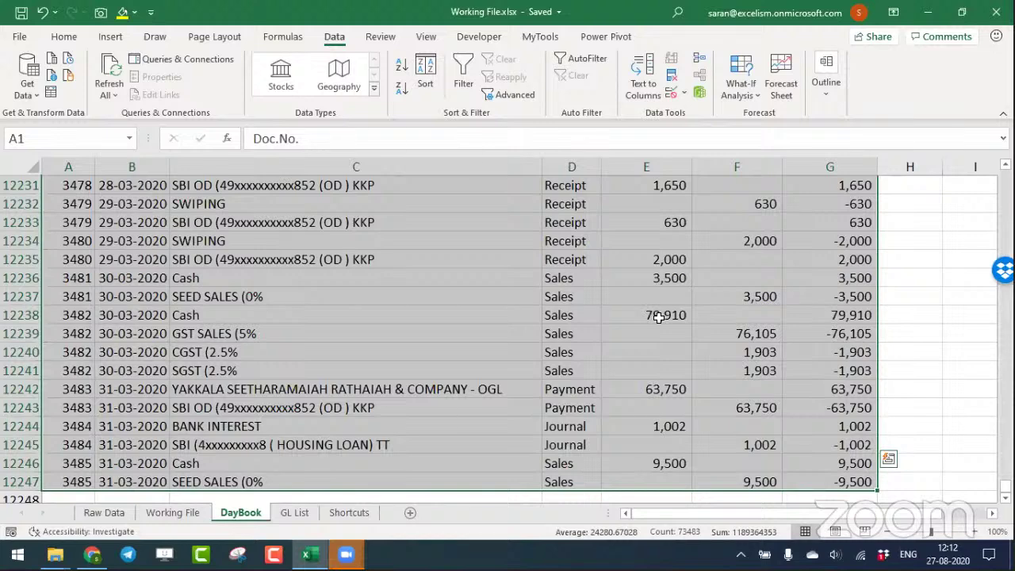
{"action": "left_click", "coordinate": [119, 41]}
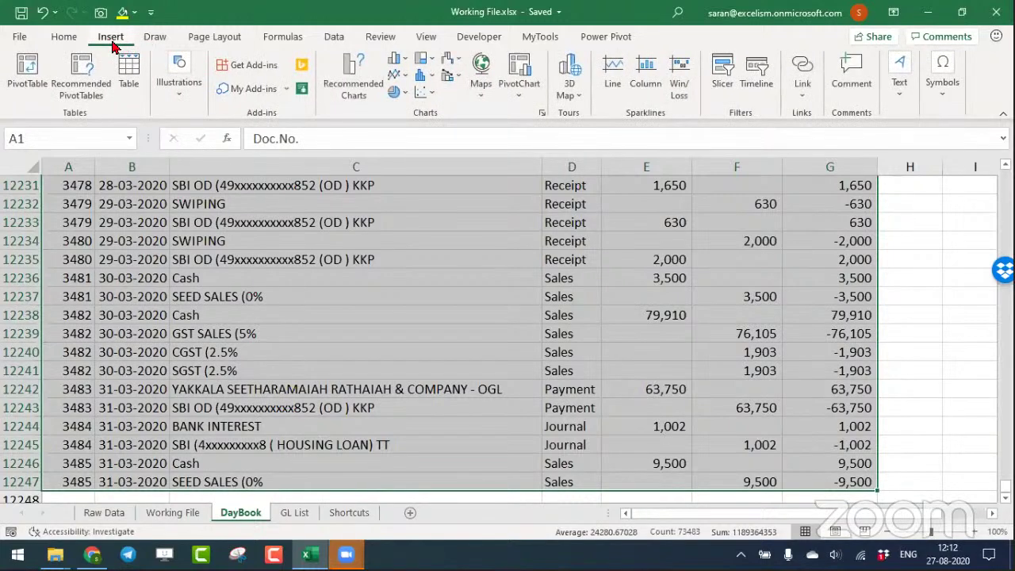
Insert a PivotTable from DayBook!$A$1:$G$12247 on a new worksheet.
{"action": "left_click", "coordinate": [26, 76]}
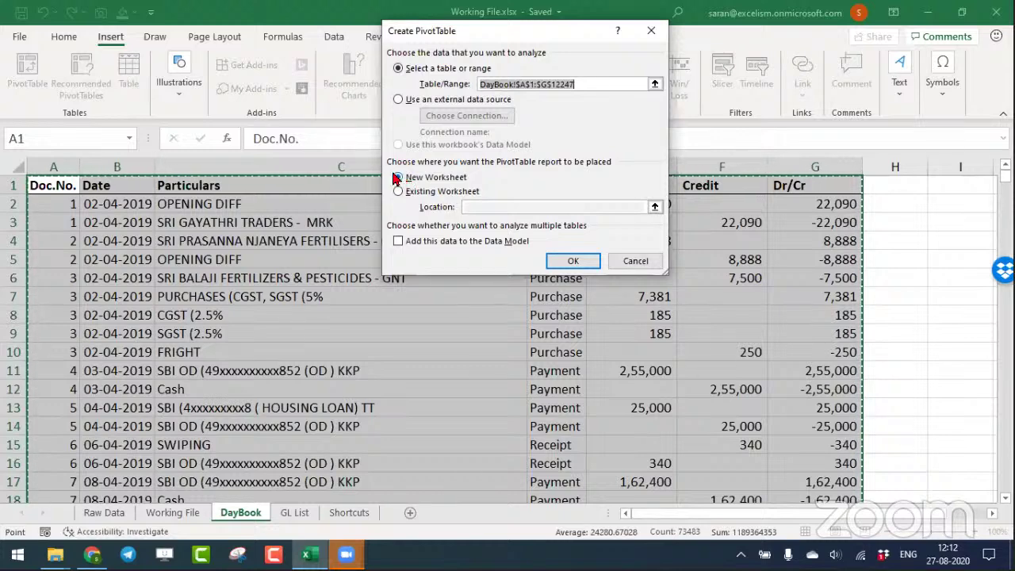
{"action": "left_click", "coordinate": [568, 262]}
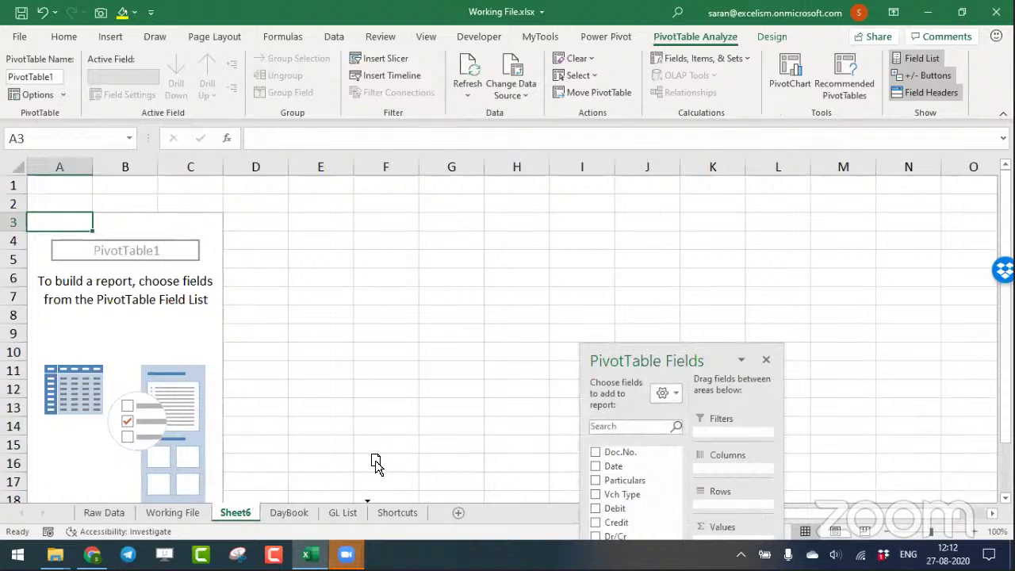
Rearrange the PivotTable field list pane, docking, floating and lengthening it.
{"action": "left_click_drag", "start_coordinate": [335, 472], "coordinate": [334, 472]}
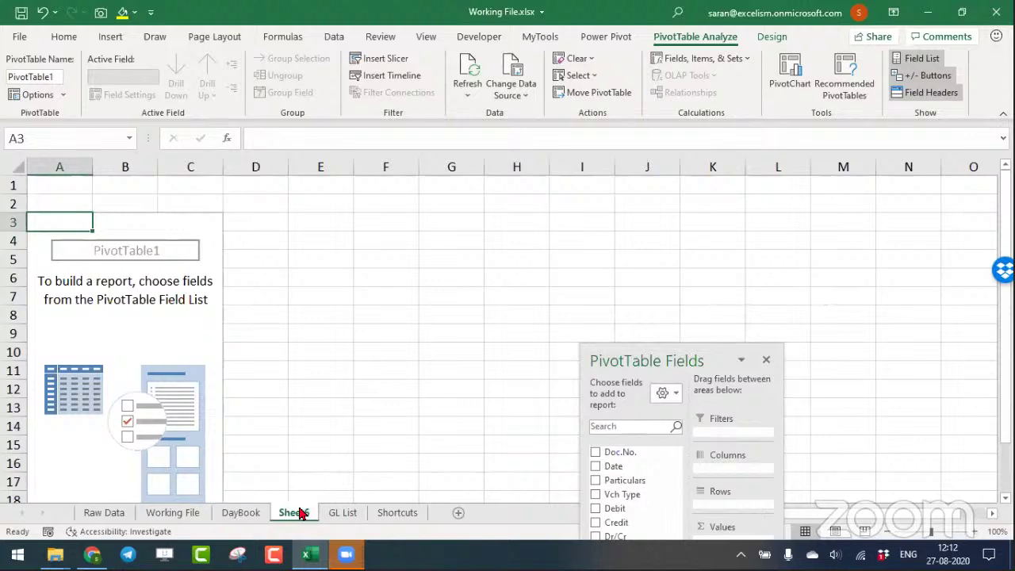
{"action": "double_click", "coordinate": [646, 362]}
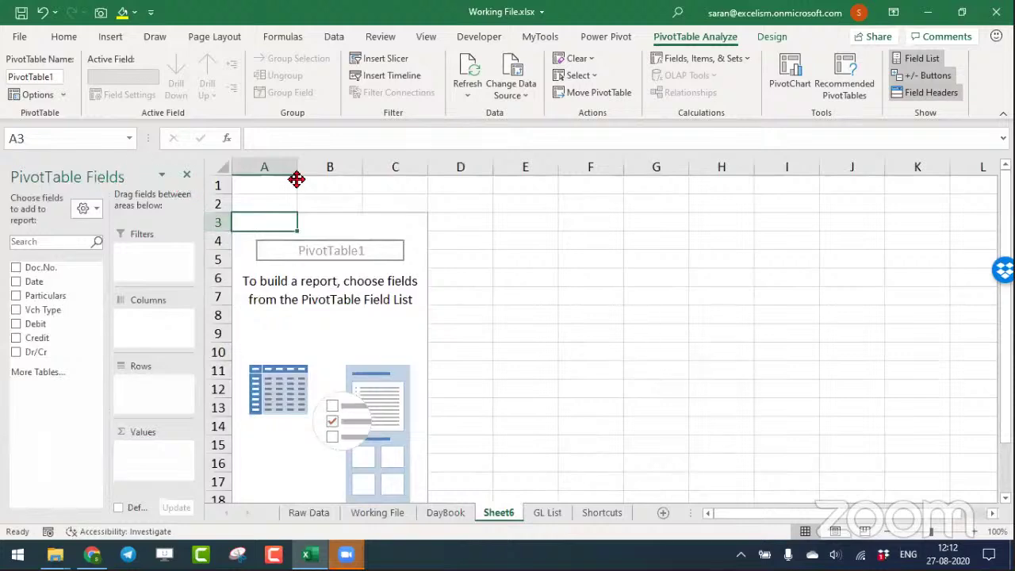
{"action": "left_click_drag", "start_coordinate": [296, 179], "coordinate": [637, 97]}
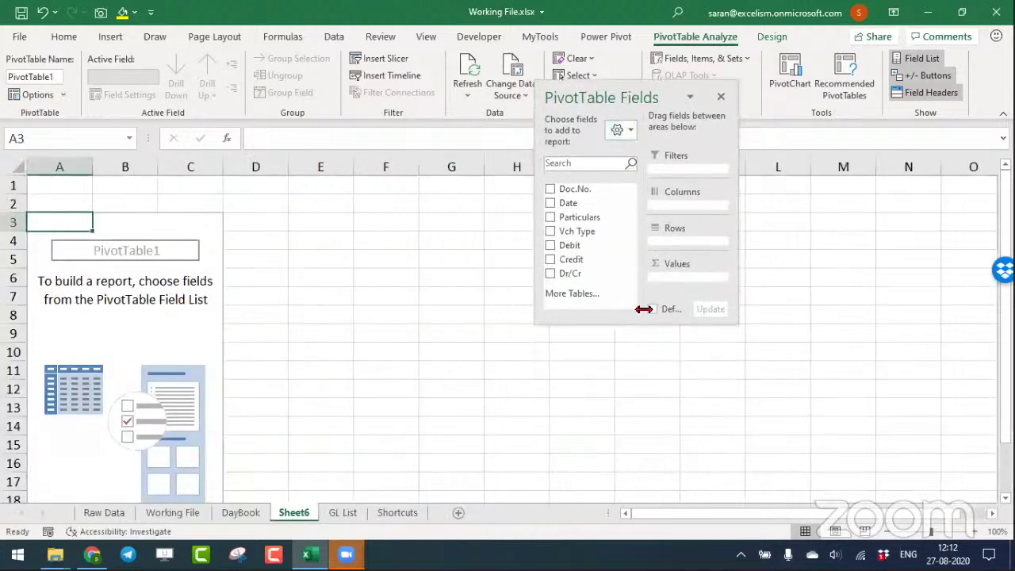
{"action": "left_click_drag", "start_coordinate": [643, 321], "coordinate": [648, 493]}
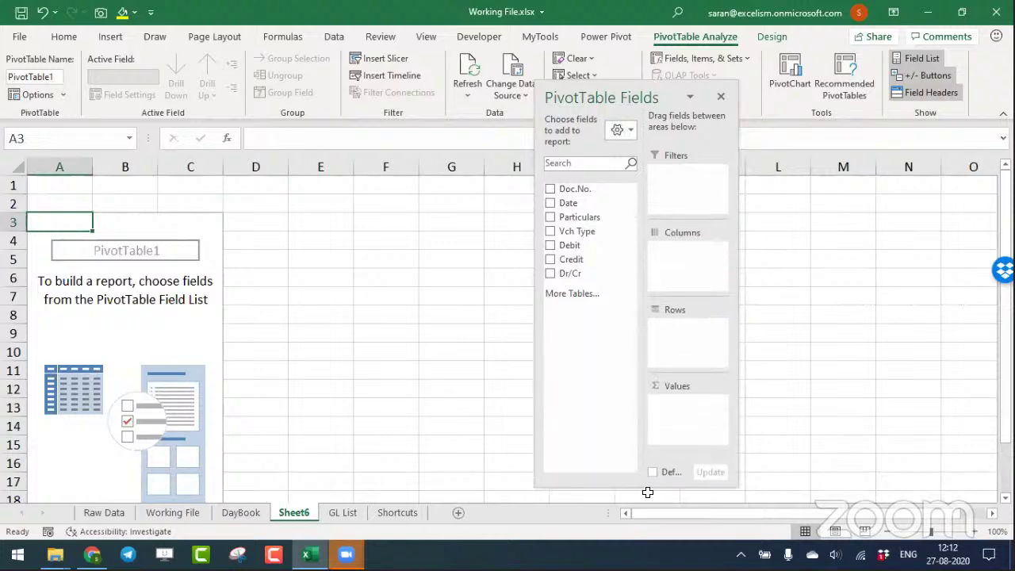
Return to Sheet6, select inside PivotTable1 and look over its Analyze and Design options.
{"action": "key", "text": "ctrl+Page_Up"}
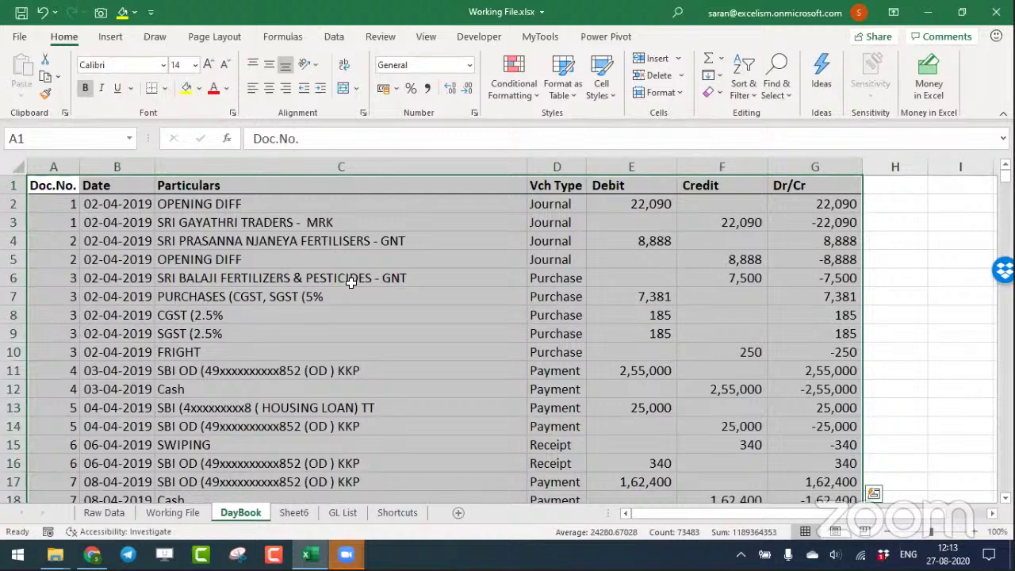
{"action": "left_click", "coordinate": [113, 38]}
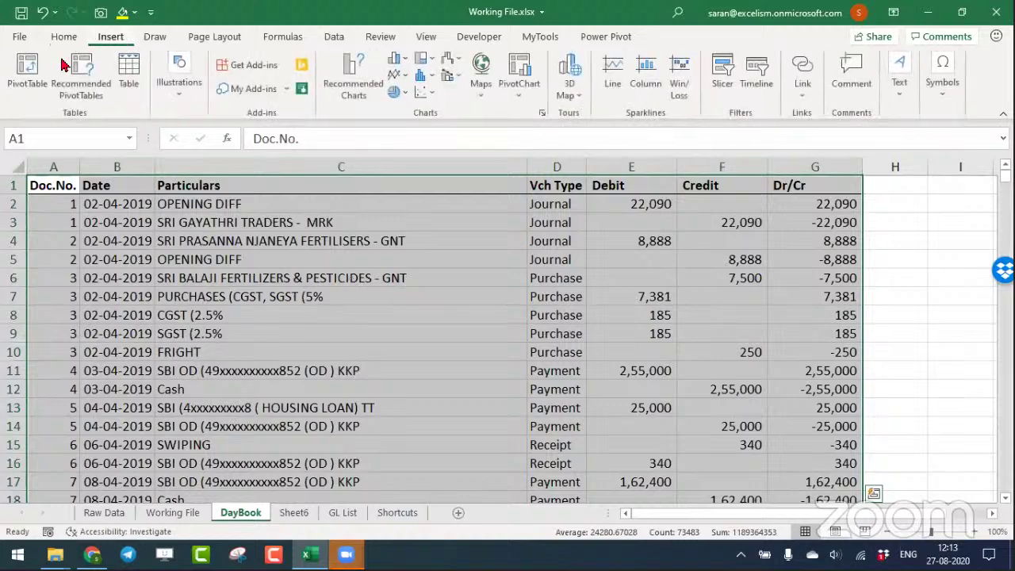
{"action": "left_click", "coordinate": [314, 513]}
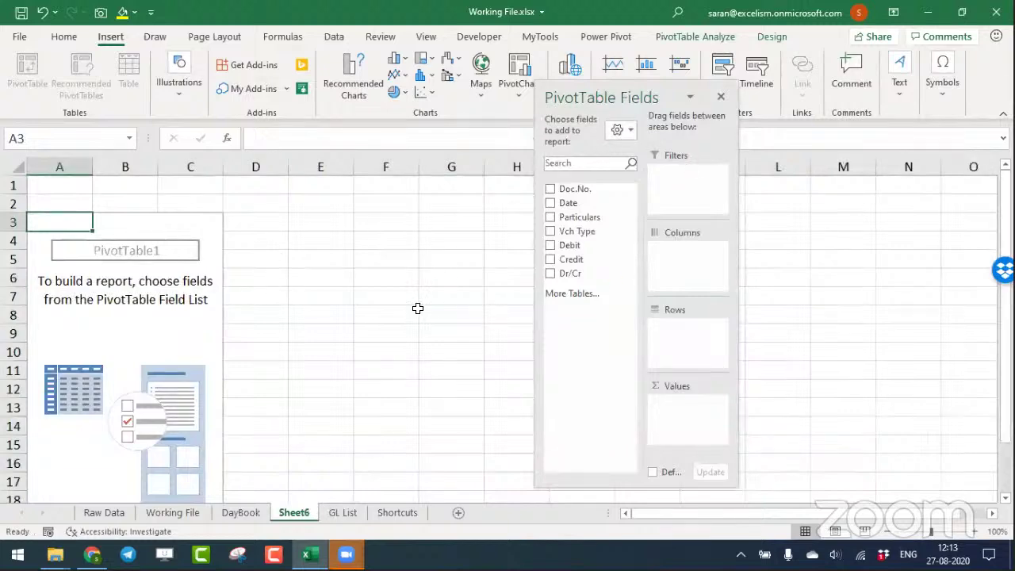
{"action": "left_click", "coordinate": [464, 340]}
{"action": "left_click", "coordinate": [173, 266]}
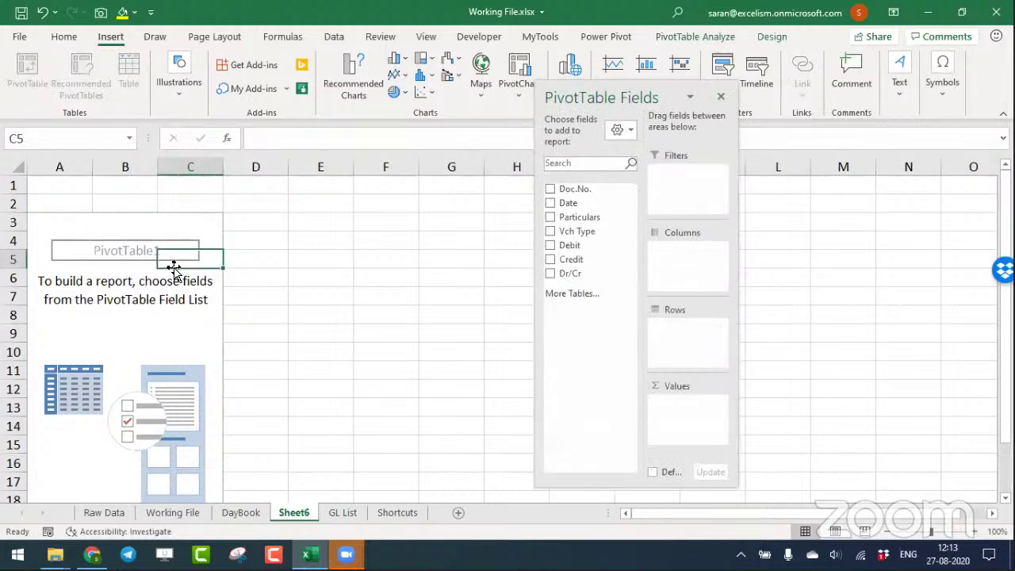
{"action": "left_click", "coordinate": [705, 37]}
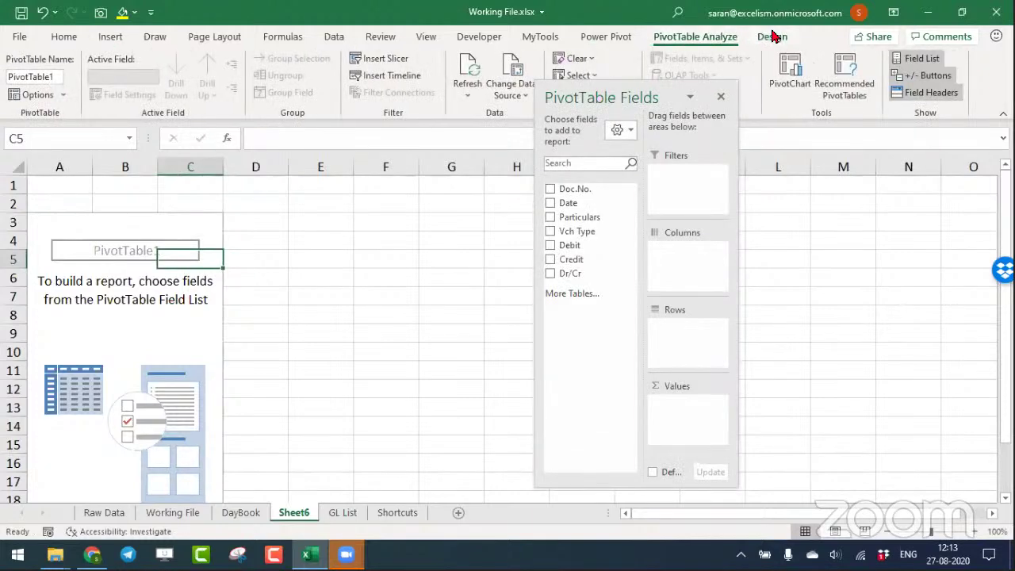
{"action": "left_click", "coordinate": [771, 36]}
{"action": "left_click", "coordinate": [712, 39]}
{"action": "left_click", "coordinate": [766, 38]}
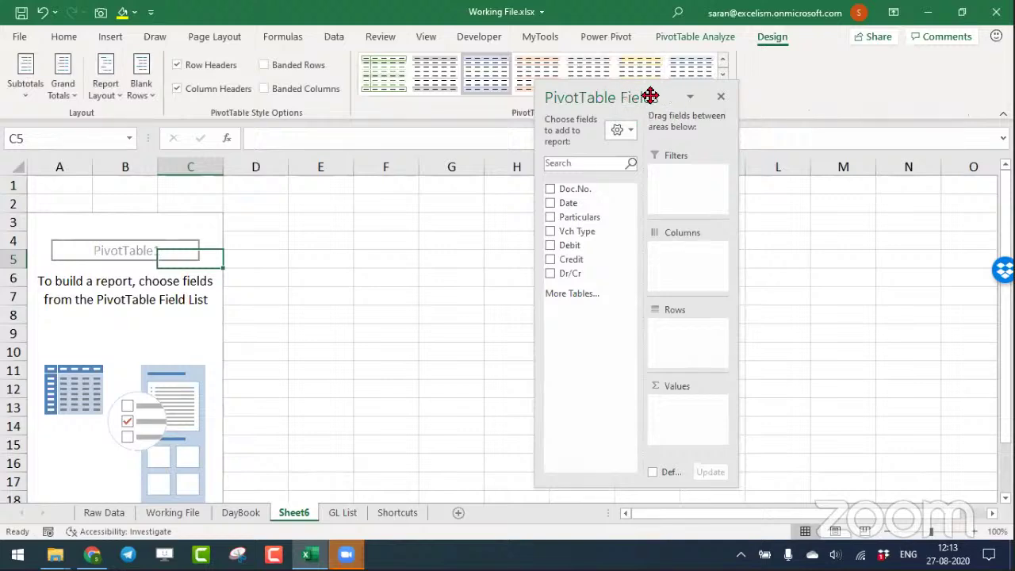
Turn the field list off so only the empty PivotTable1 placeholder shows.
{"action": "left_click", "coordinate": [720, 96]}
{"action": "left_click", "coordinate": [688, 37]}
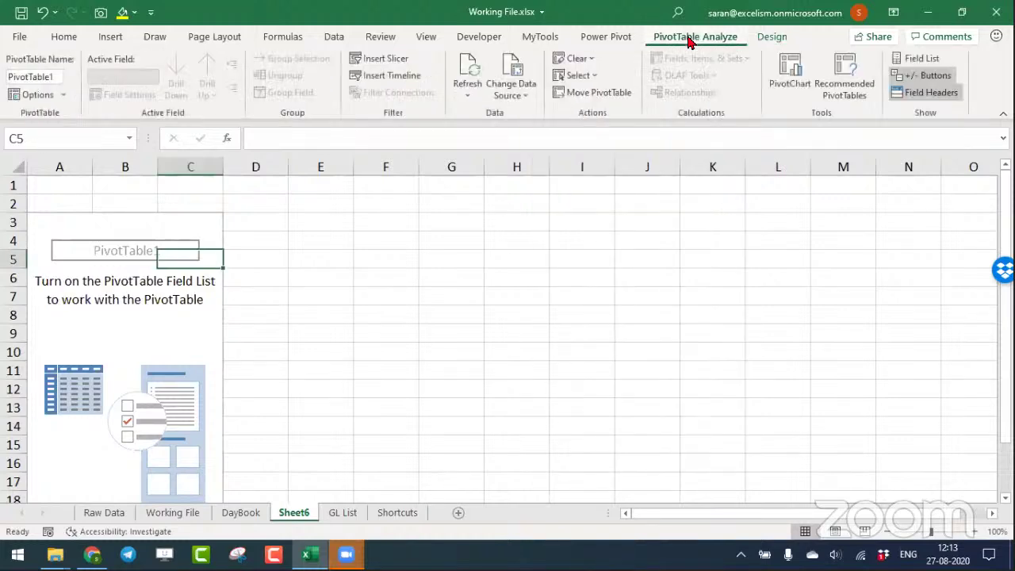
{"action": "left_click", "coordinate": [916, 59]}
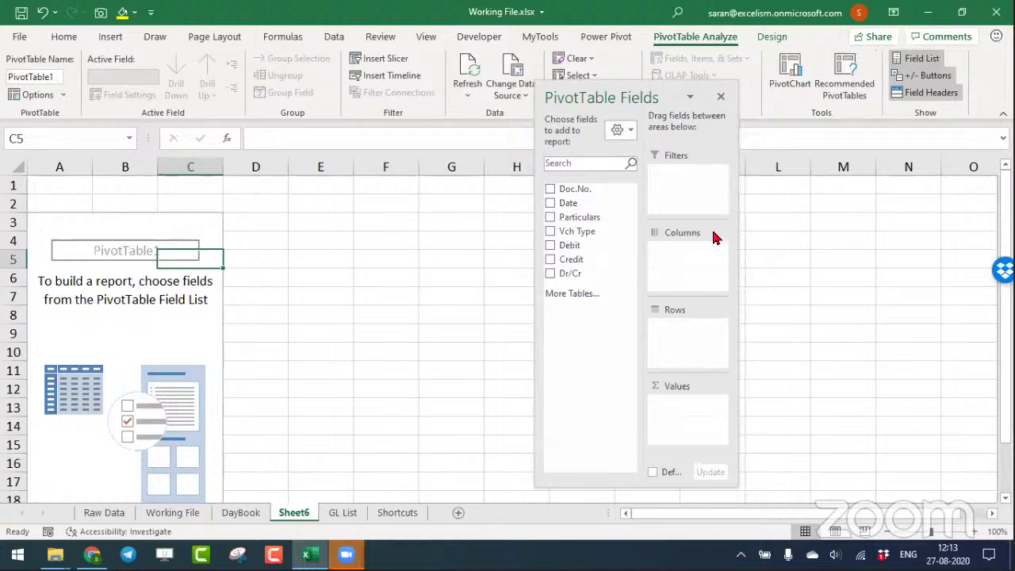
{"action": "left_click", "coordinate": [721, 96]}
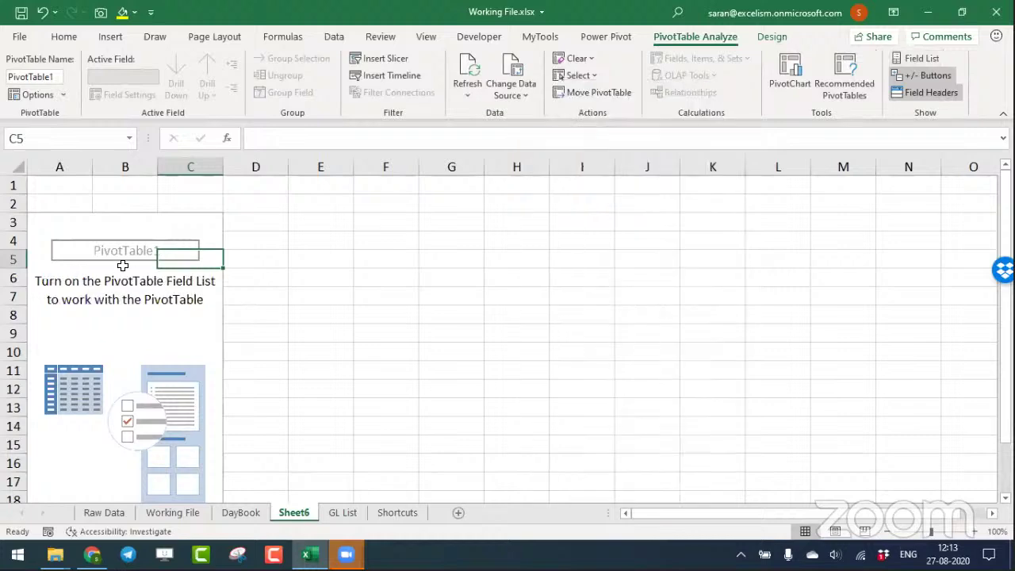
{"action": "right_click", "coordinate": [123, 264]}
Put Doc.No. then Date in the pivot Rows and ungroup the dates to full dates.
{"action": "left_click", "coordinate": [183, 366]}
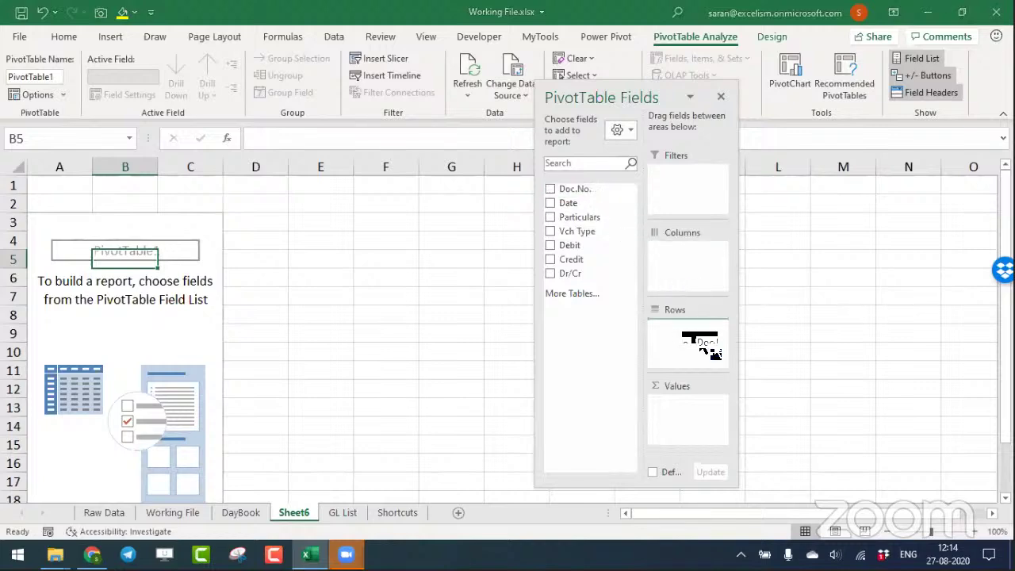
{"action": "left_click_drag", "start_coordinate": [588, 188], "coordinate": [702, 342]}
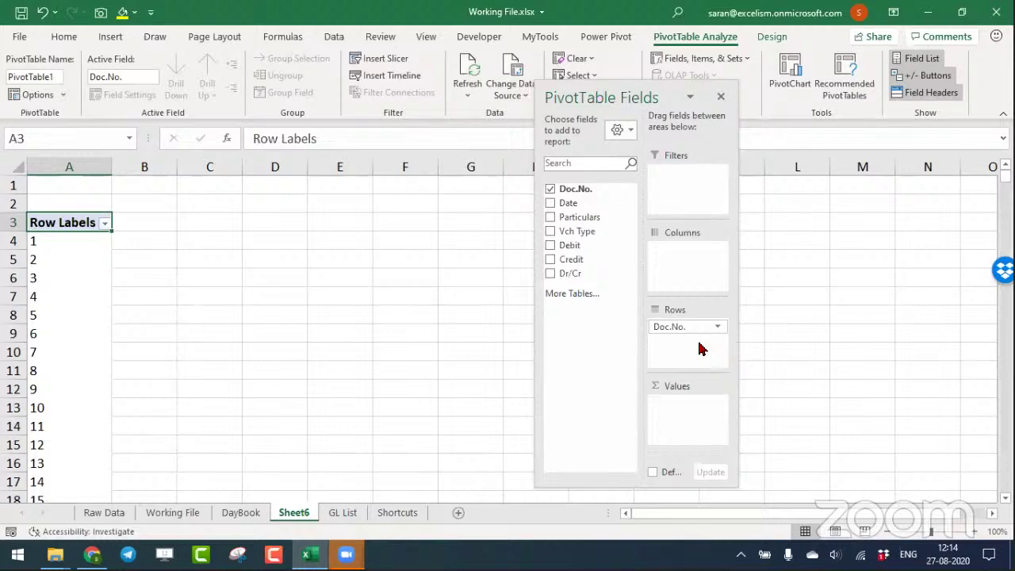
{"action": "mouse_move", "coordinate": [601, 204]}
{"action": "left_mouse_down"}
{"action": "mouse_move", "coordinate": [707, 368]}
{"action": "mouse_move", "coordinate": [692, 353]}
{"action": "left_mouse_up"}
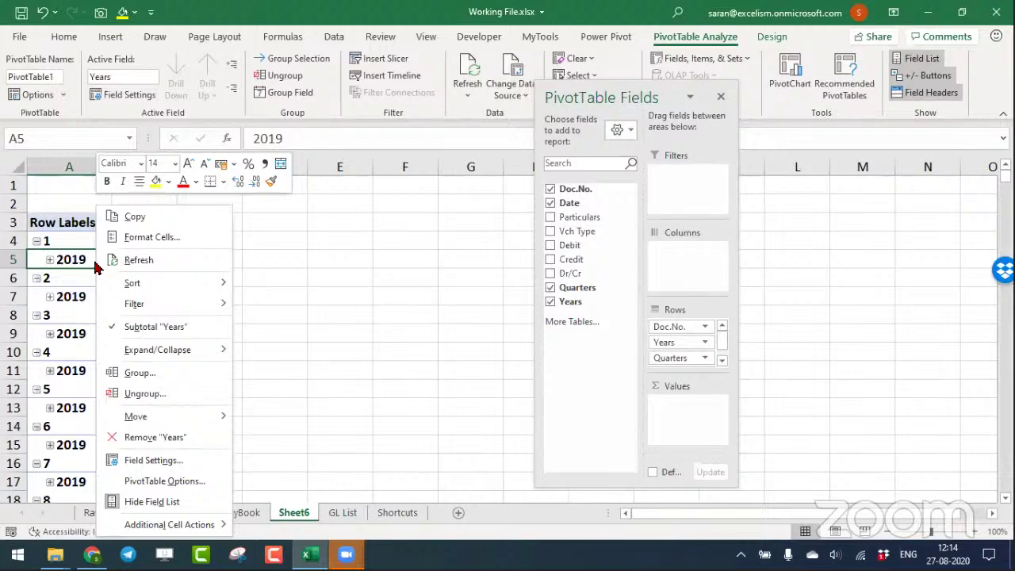
{"action": "left_click", "coordinate": [143, 391]}
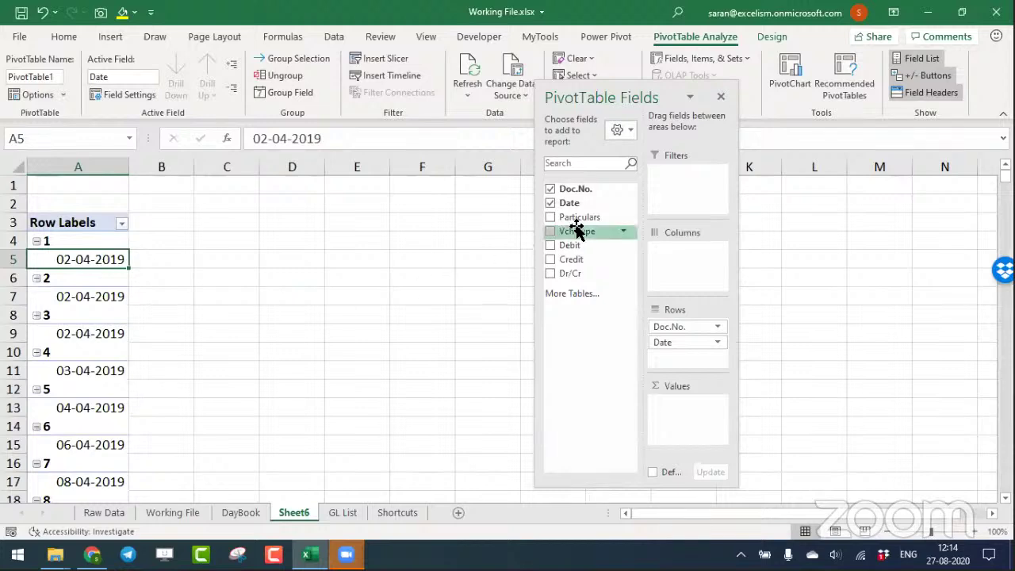
Nest Particulars and then Vch Type under Date in the pivot rows.
{"action": "left_click_drag", "start_coordinate": [583, 218], "coordinate": [682, 358]}
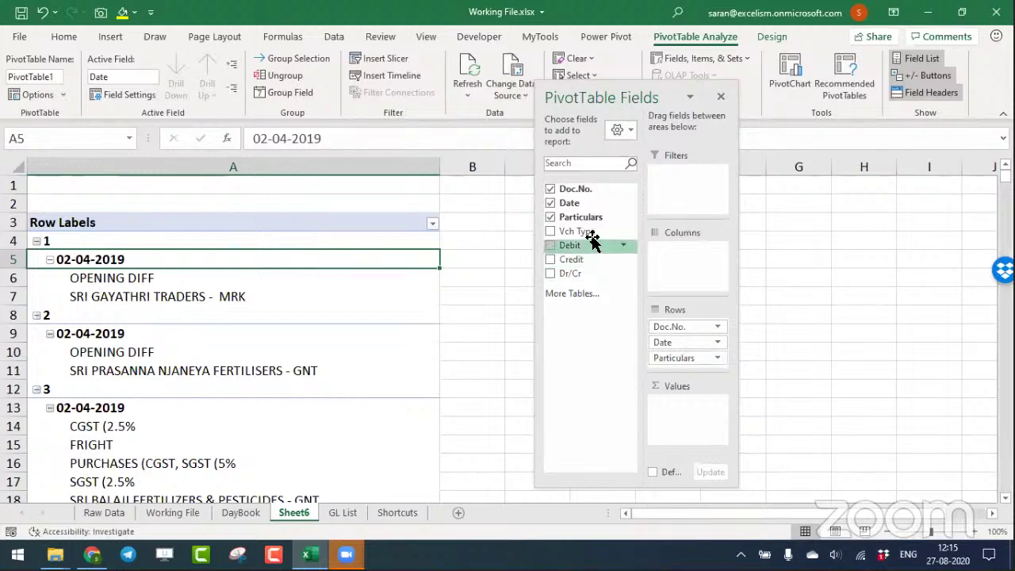
{"action": "left_click_drag", "start_coordinate": [583, 231], "coordinate": [690, 371]}
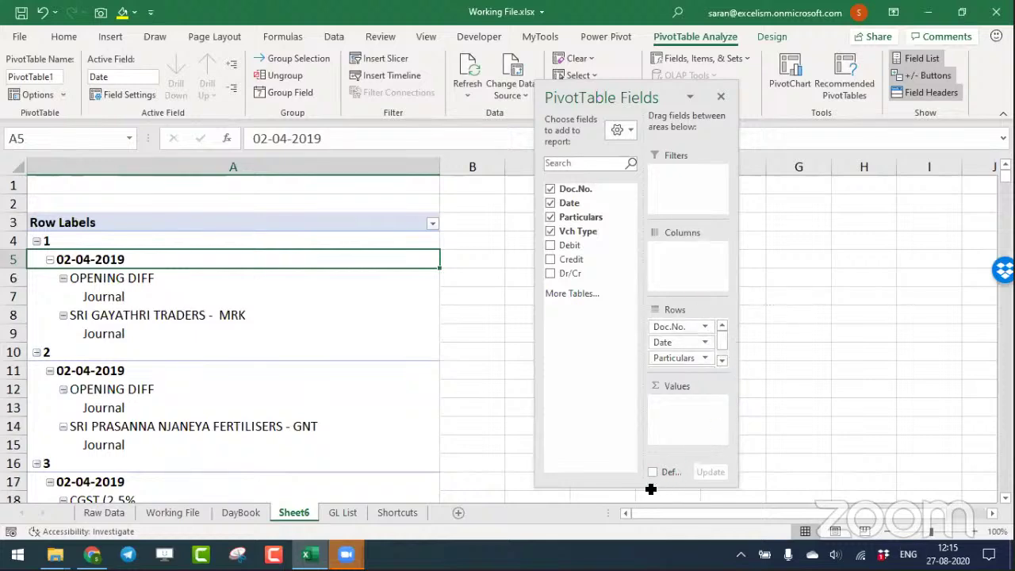
{"action": "left_click_drag", "start_coordinate": [647, 490], "coordinate": [648, 517]}
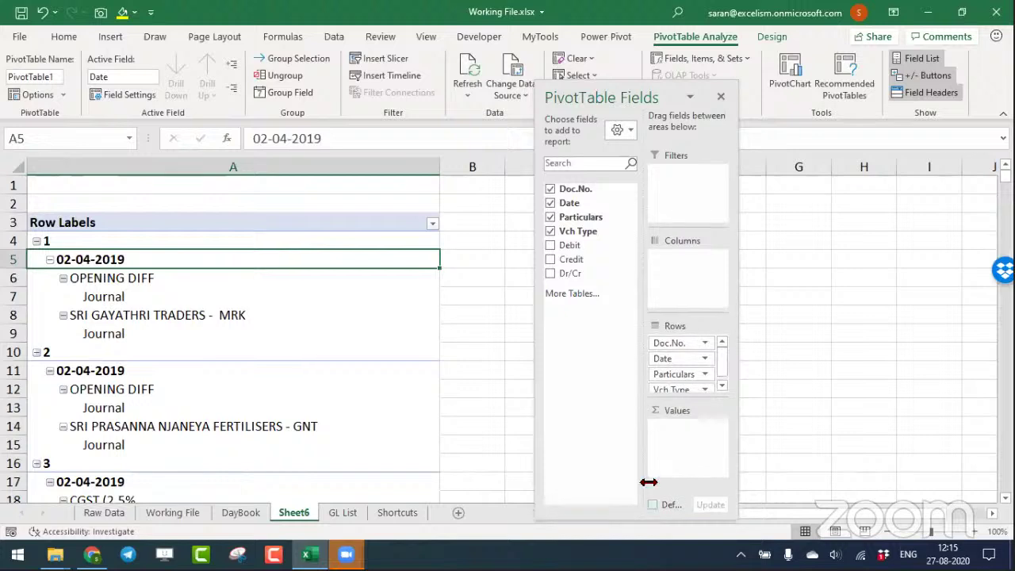
{"action": "left_click_drag", "start_coordinate": [632, 84], "coordinate": [628, 8]}
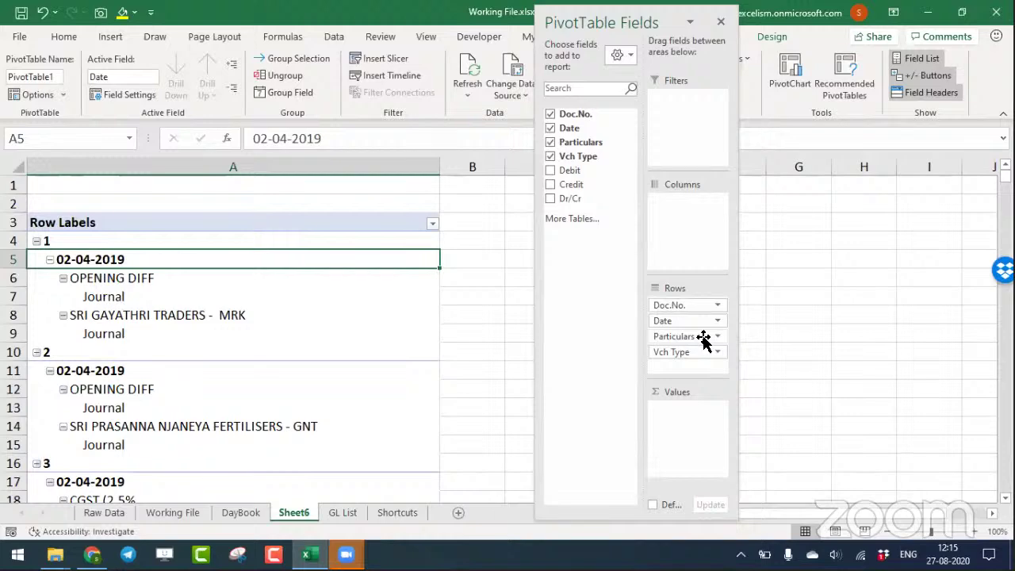
{"action": "mouse_move", "coordinate": [569, 245]}
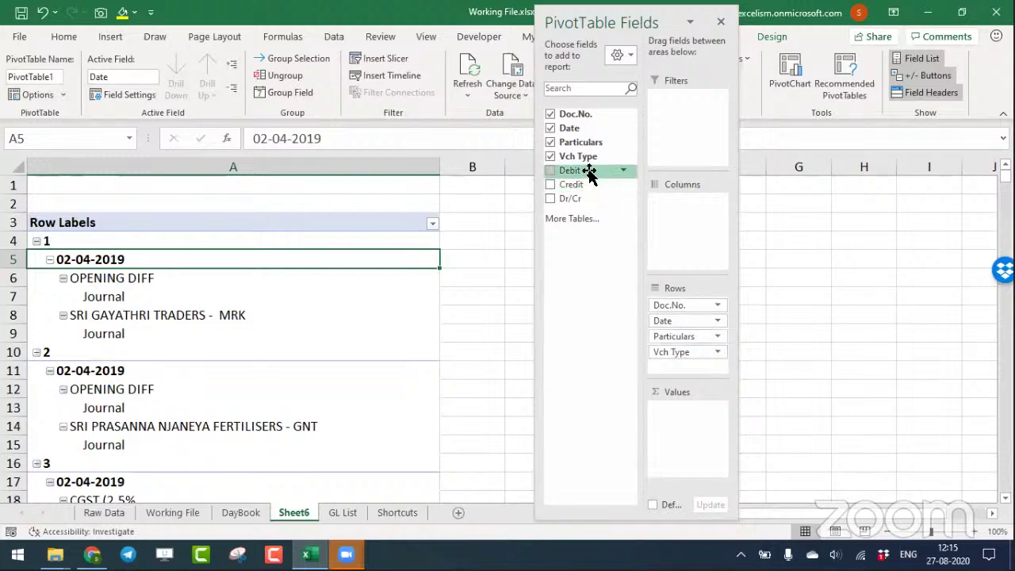
Add Sum of Debit, Sum of Credit and Sum of Dr/Cr to the pivot values.
{"action": "left_click_drag", "start_coordinate": [589, 172], "coordinate": [690, 455]}
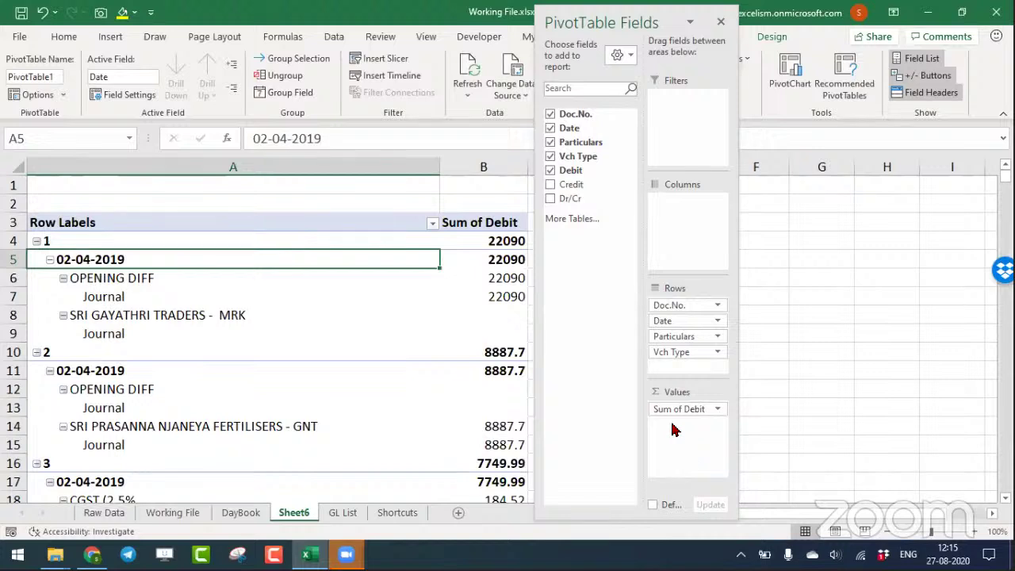
{"action": "left_click_drag", "start_coordinate": [576, 185], "coordinate": [692, 449]}
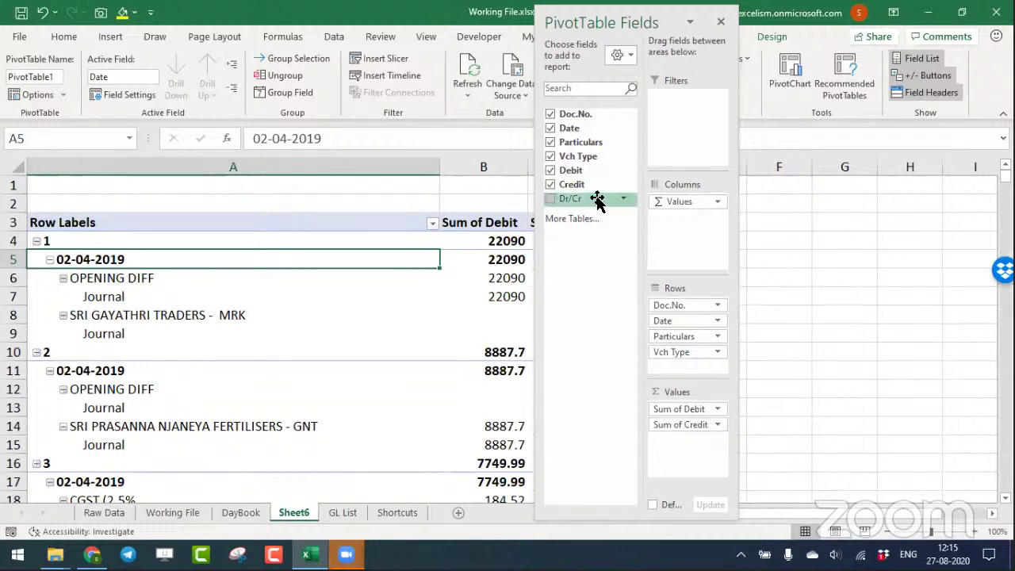
{"action": "left_click_drag", "start_coordinate": [606, 199], "coordinate": [691, 454]}
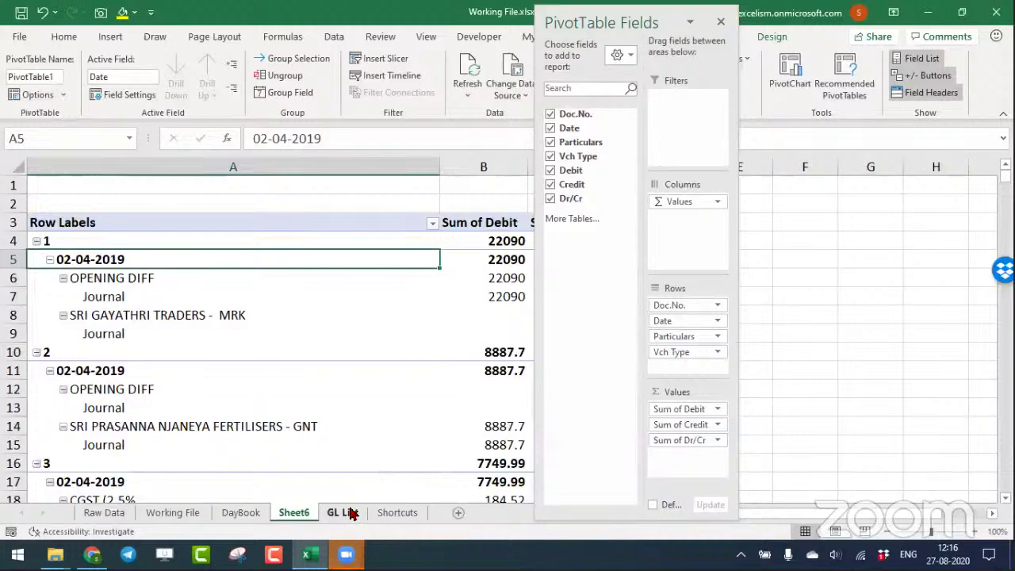
Clear the old account names below the GL Name header on GL List.
{"action": "left_click", "coordinate": [352, 514]}
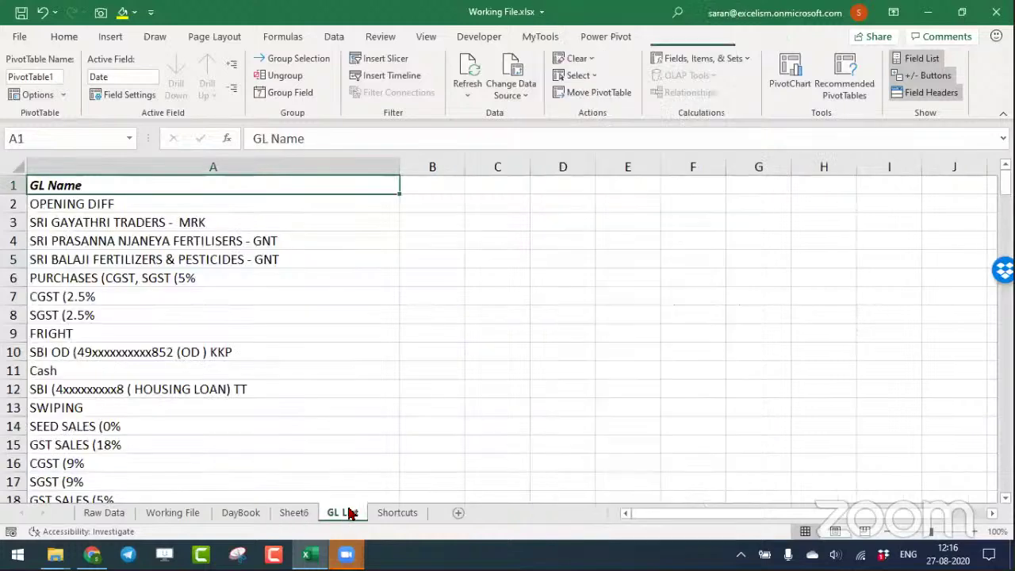
{"action": "left_click", "coordinate": [241, 513]}
{"action": "key", "text": "Down"}
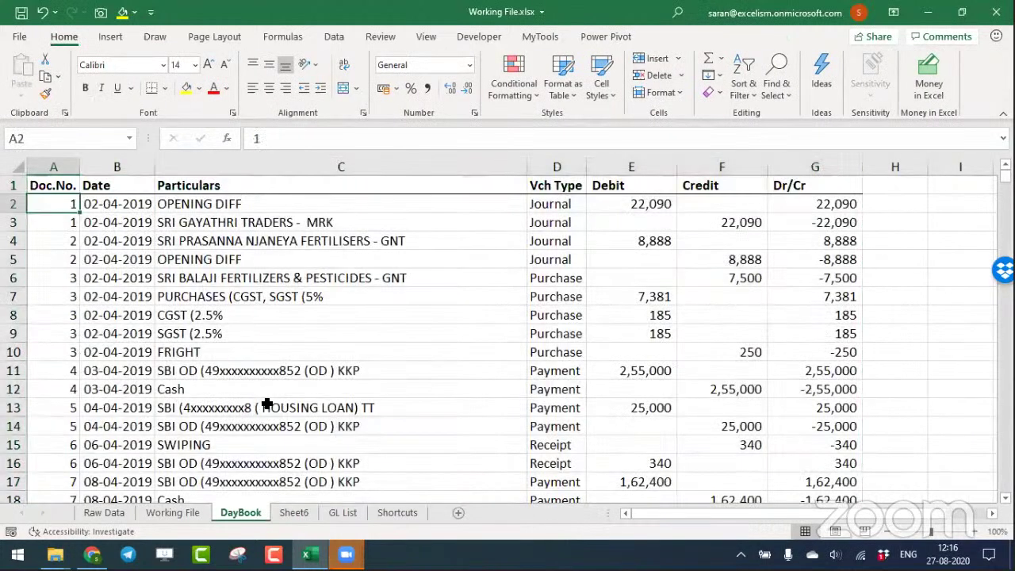
{"action": "key", "text": "Right"}
{"action": "key", "text": "Right"}
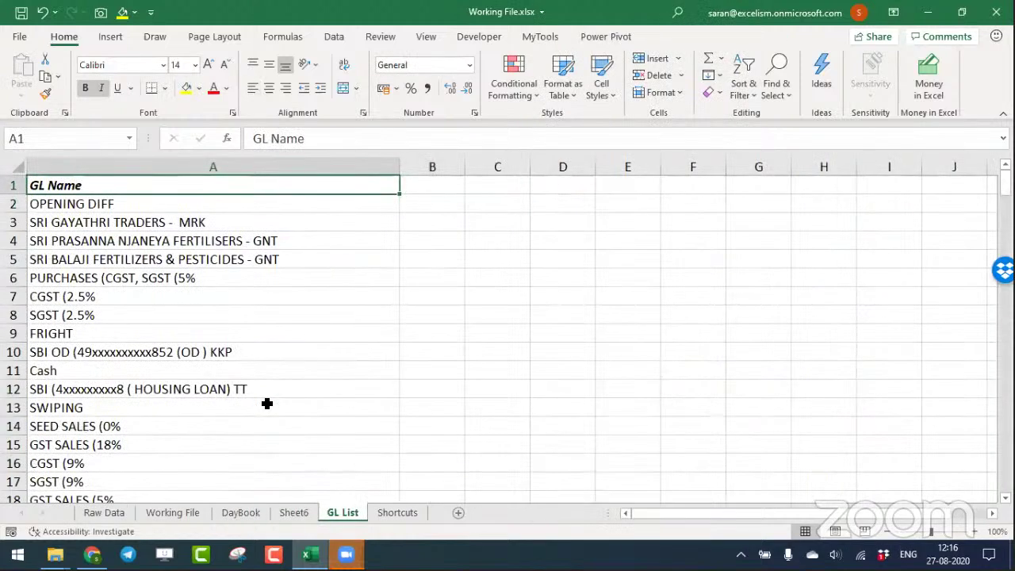
{"action": "key", "text": "Down"}
{"action": "key", "text": "ctrl+shift+Down"}
{"action": "key", "text": "Delete"}
{"action": "key", "text": "ctrl+BackSpace"}
{"action": "key", "text": "ctrl+Home"}
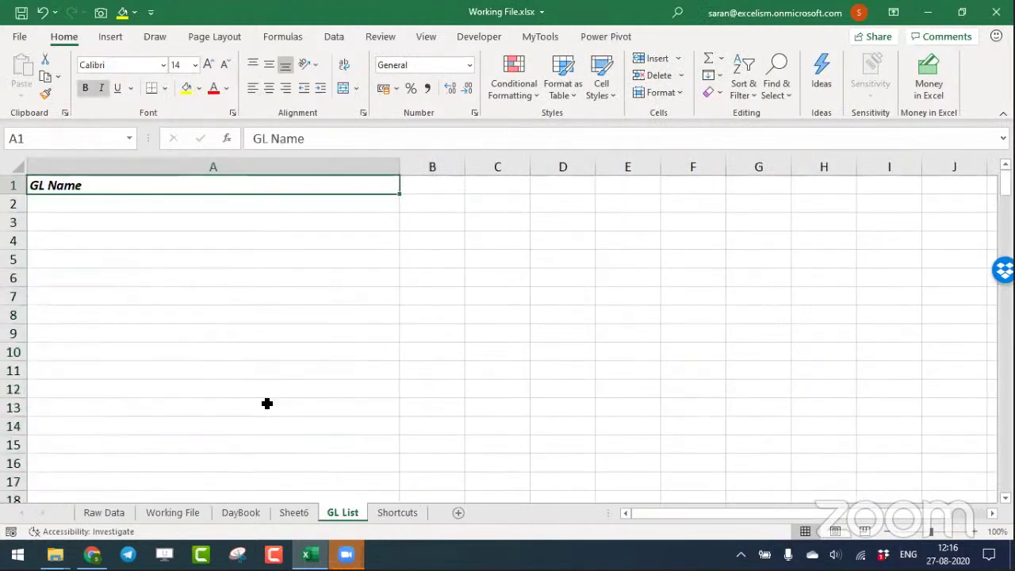
Copy DayBook's Particulars C2:C12247 and paste them at A2 on GL List.
{"action": "key", "text": "ctrl+Page_Up"}
{"action": "key", "text": "ctrl+Page_Up"}
{"action": "key", "text": "Down"}
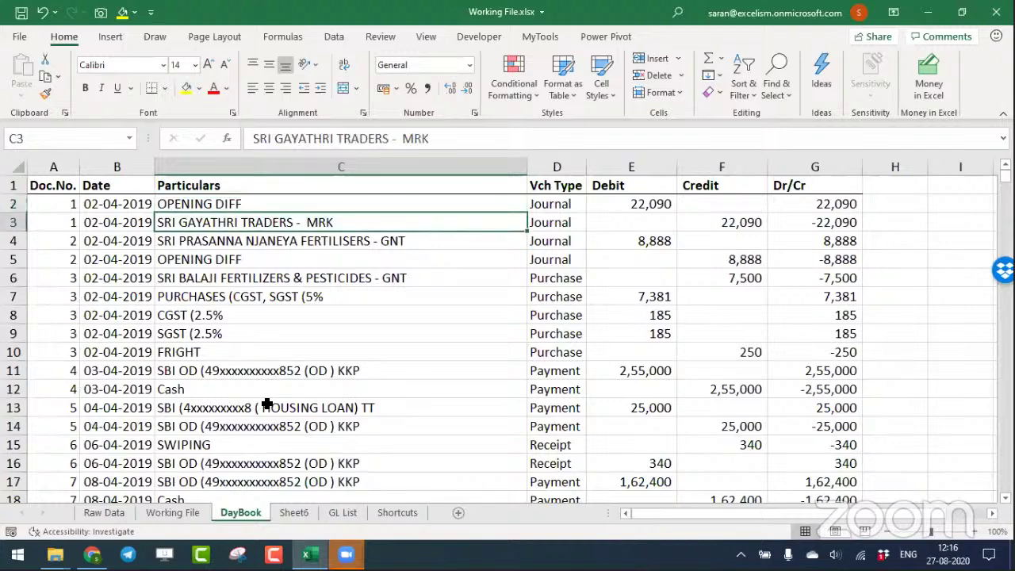
{"action": "key", "text": "Up"}
{"action": "key", "text": "ctrl+shift+Down"}
{"action": "key", "text": "ctrl+c"}
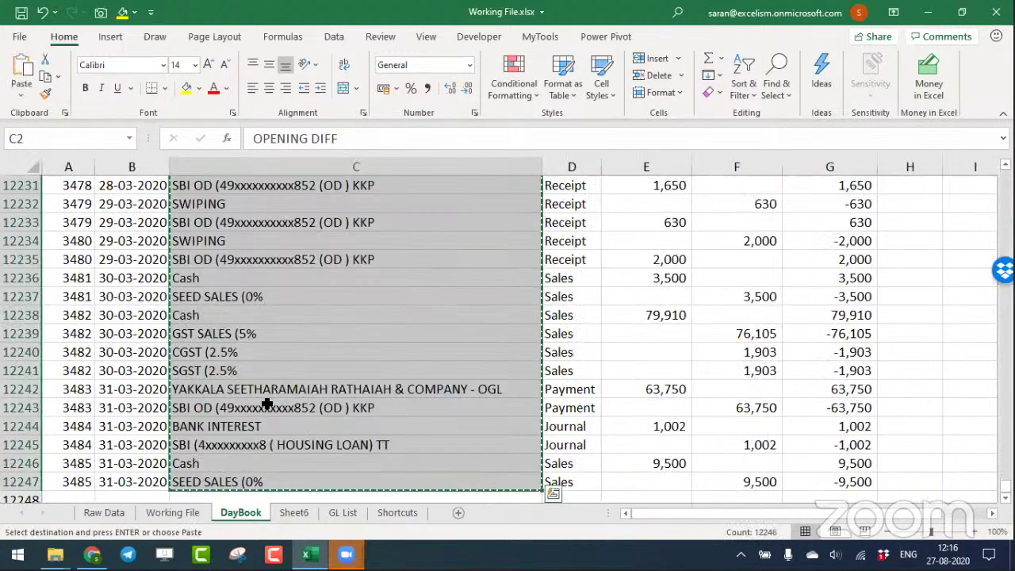
{"action": "key", "text": "shift+BackSpace"}
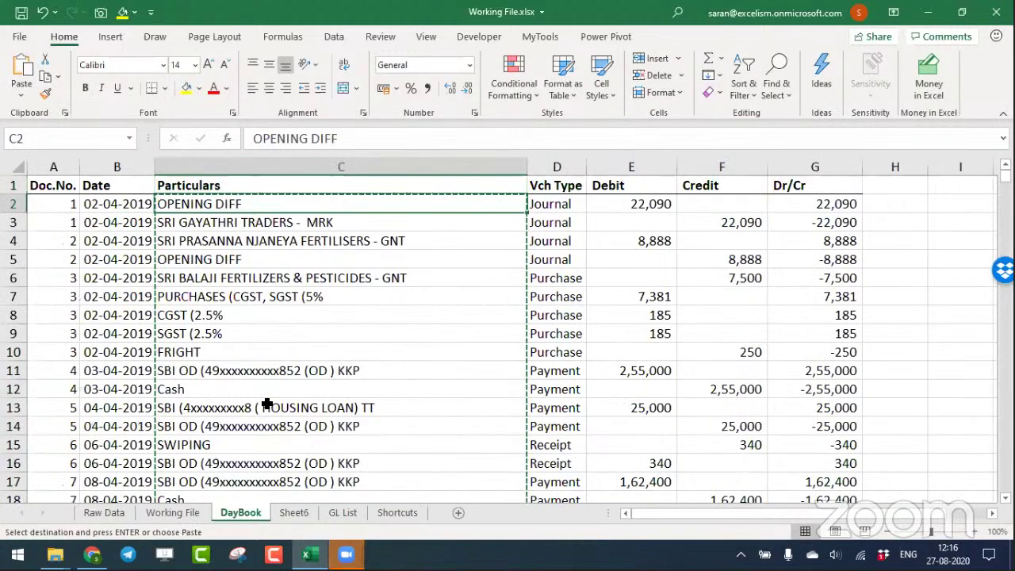
{"action": "key", "text": "ctrl+Page_Down"}
{"action": "key", "text": "ctrl+Page_Down"}
{"action": "key", "text": "Down"}
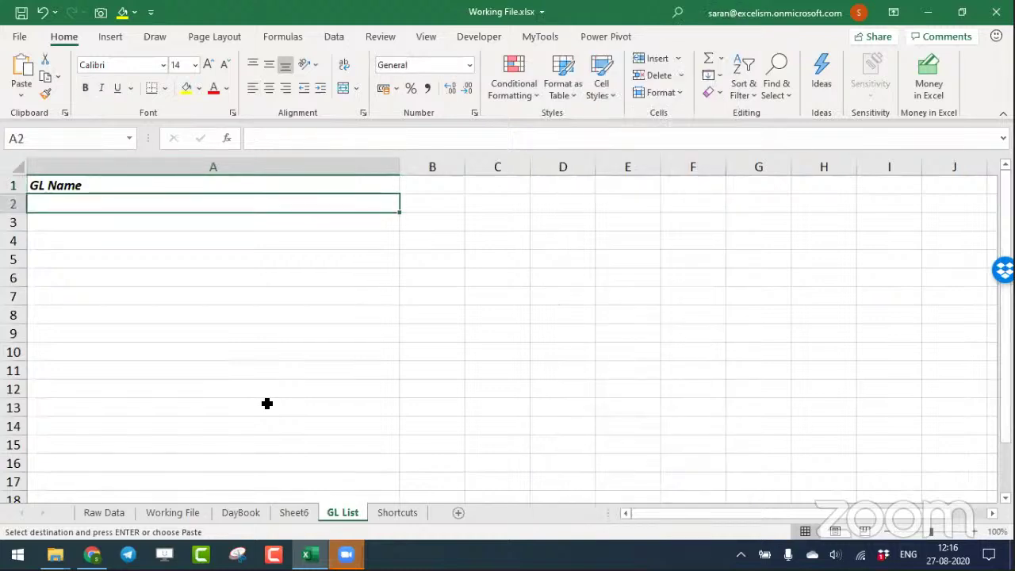
{"action": "key", "text": "ctrl+v"}
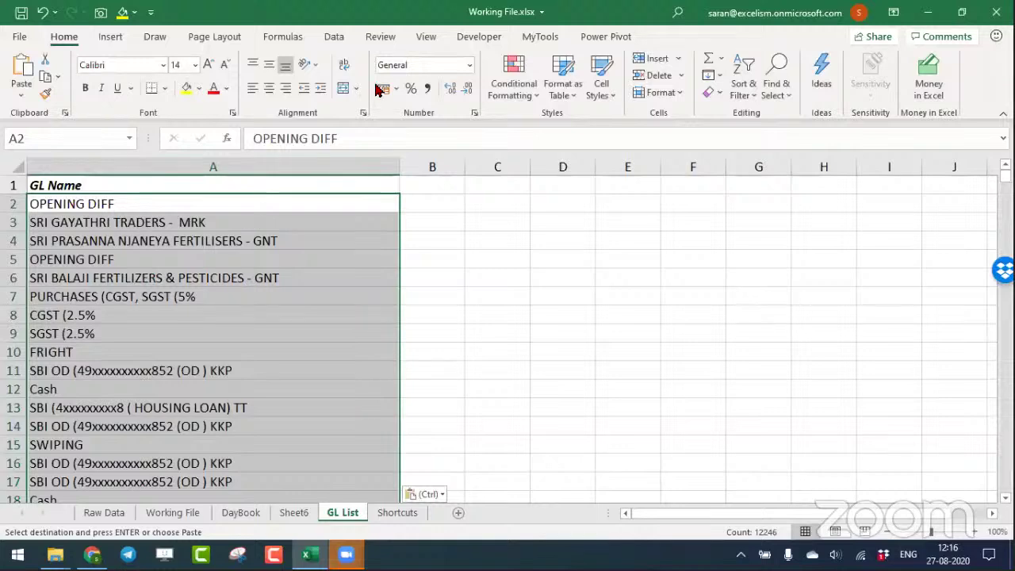
Remove duplicate names, dropping 12039 and leaving 207 unique GL names.
{"action": "left_click", "coordinate": [334, 38]}
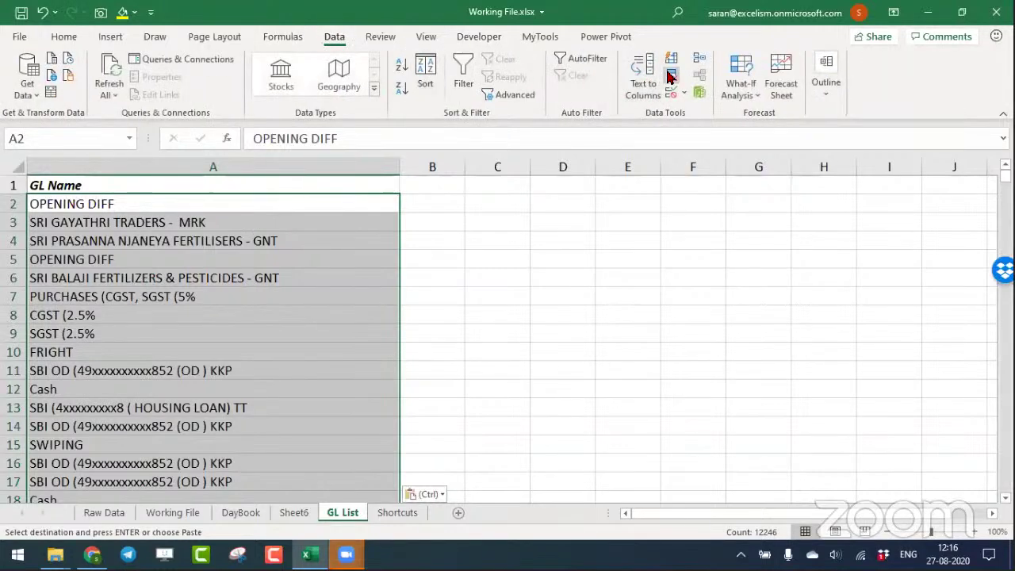
{"action": "left_click", "coordinate": [671, 75]}
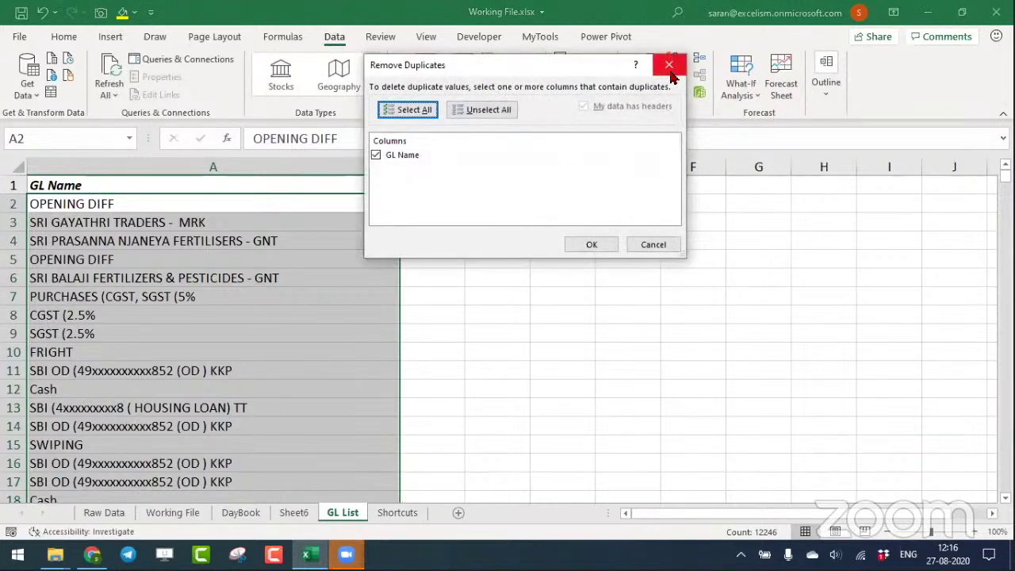
{"action": "left_click", "coordinate": [592, 246]}
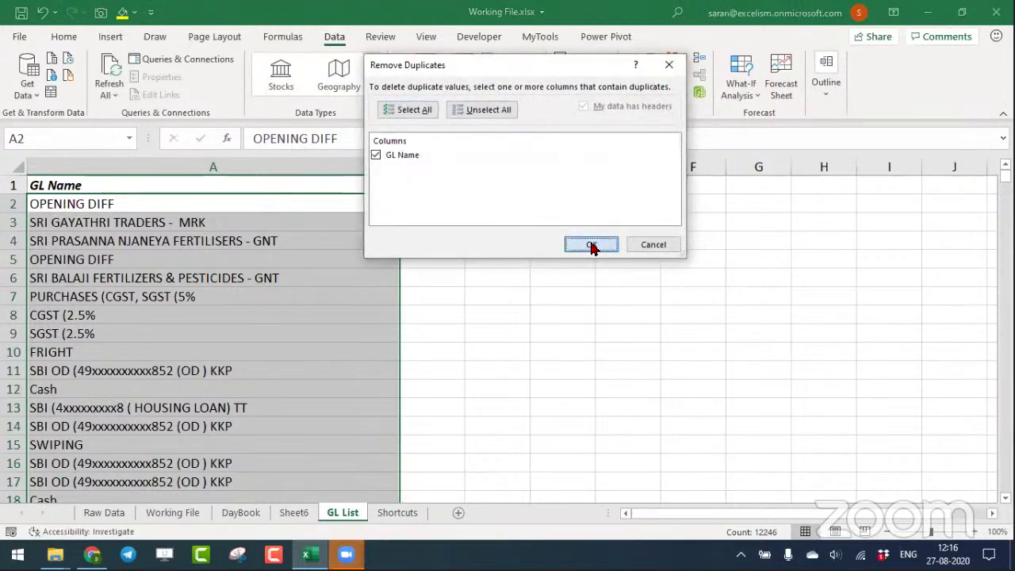
{"action": "left_click", "coordinate": [528, 320]}
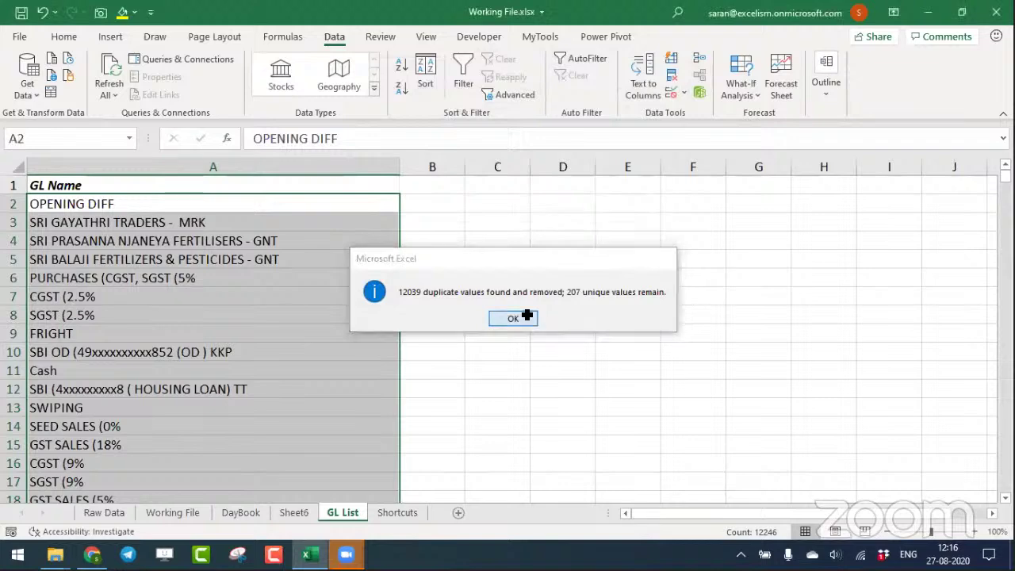
{"action": "left_click", "coordinate": [274, 198]}
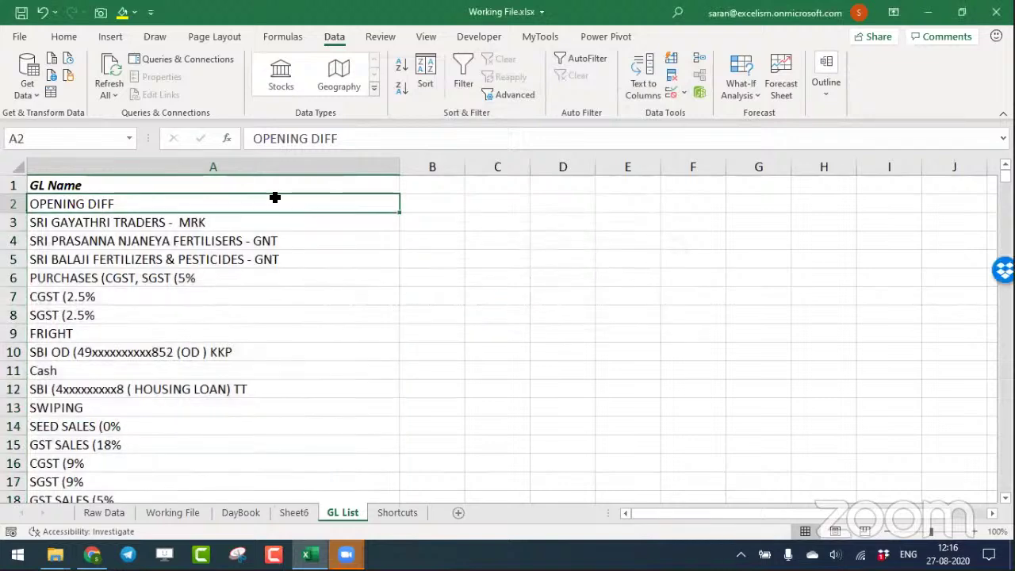
{"action": "key", "text": "ctrl+shift+Down"}
{"action": "key", "text": "ctrl+Home"}
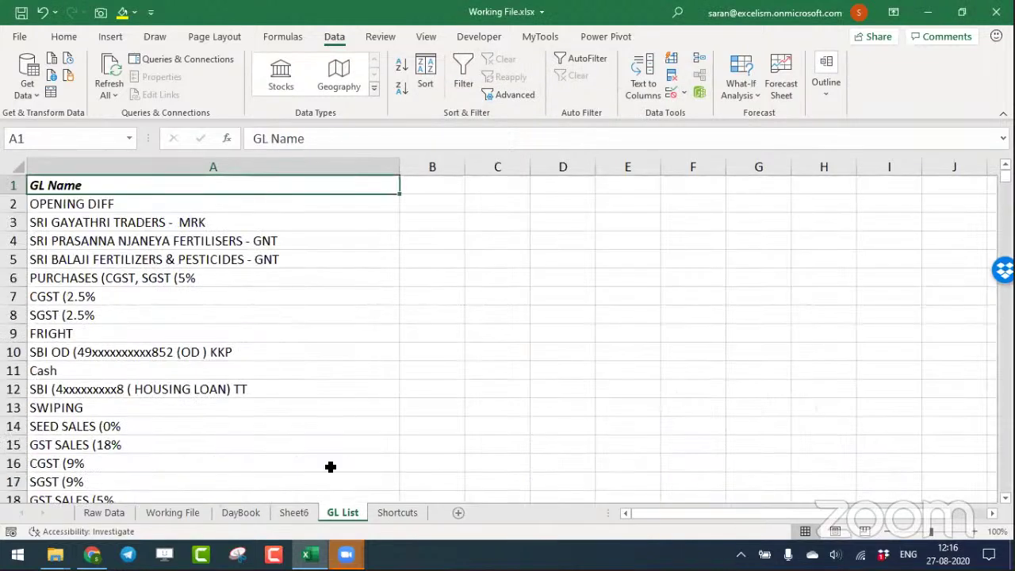
Show Sheet6's pivot and move the field list aside to reveal Credit and Dr/Cr sums.
{"action": "left_click", "coordinate": [308, 515]}
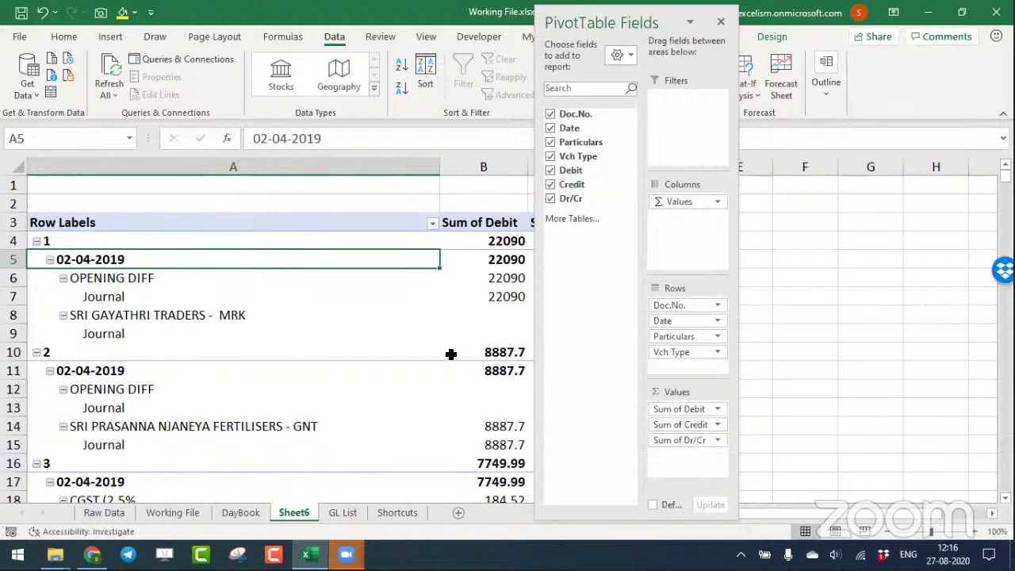
{"action": "mouse_move", "coordinate": [484, 352]}
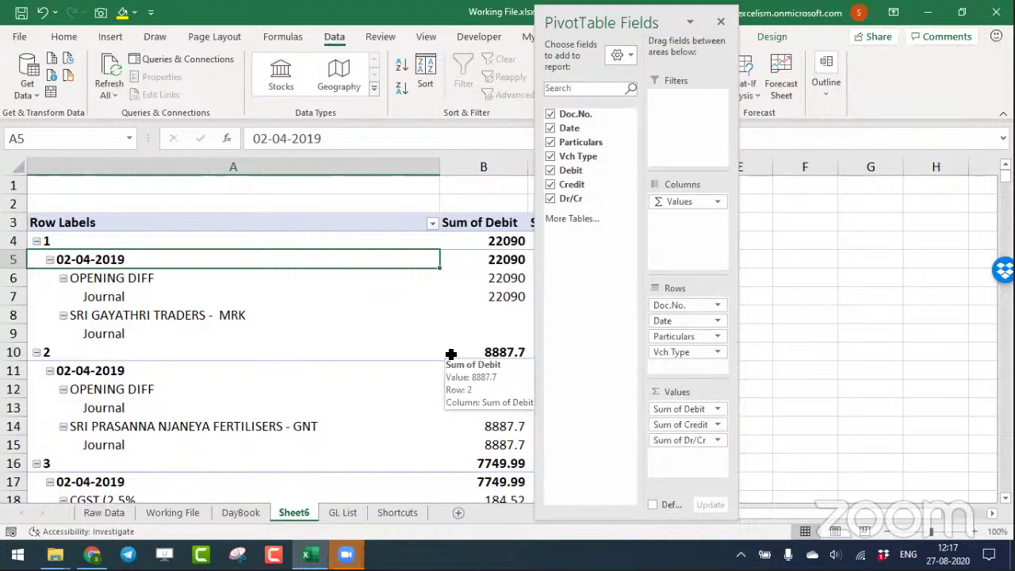
{"action": "mouse_move", "coordinate": [587, 23]}
{"action": "left_mouse_down"}
{"action": "mouse_move", "coordinate": [679, 45]}
{"action": "mouse_move", "coordinate": [790, 93]}
{"action": "left_mouse_up"}
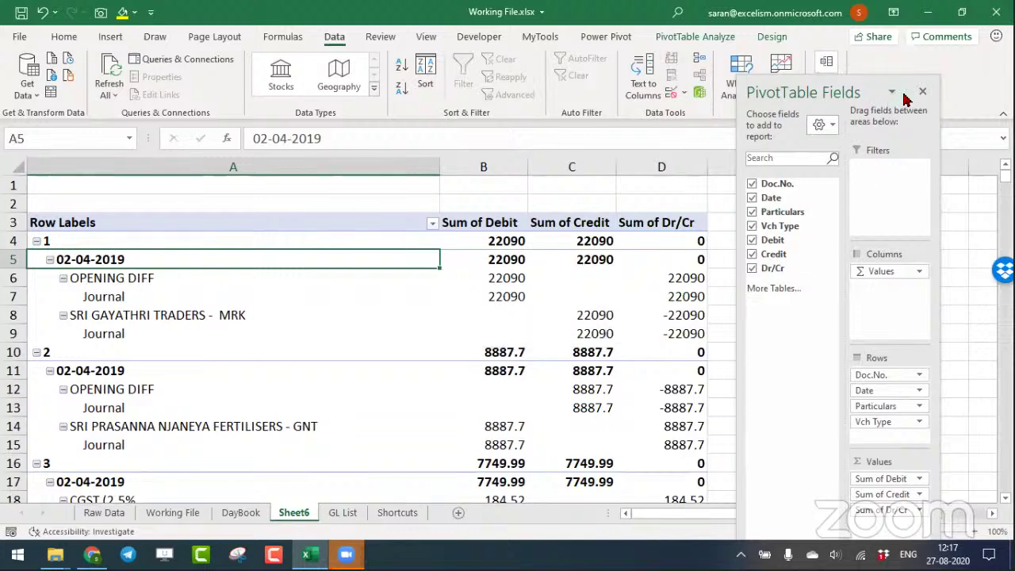
Set the Sheet6 pivot's report layout to tabular form, undoing a stray column auto-fit.
{"action": "left_click", "coordinate": [774, 40]}
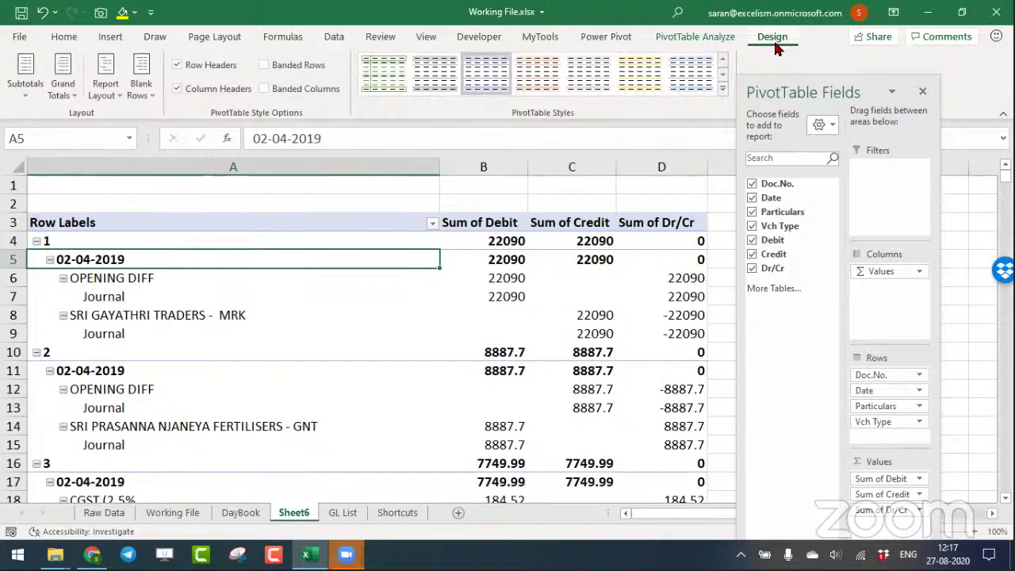
{"action": "left_click", "coordinate": [111, 89]}
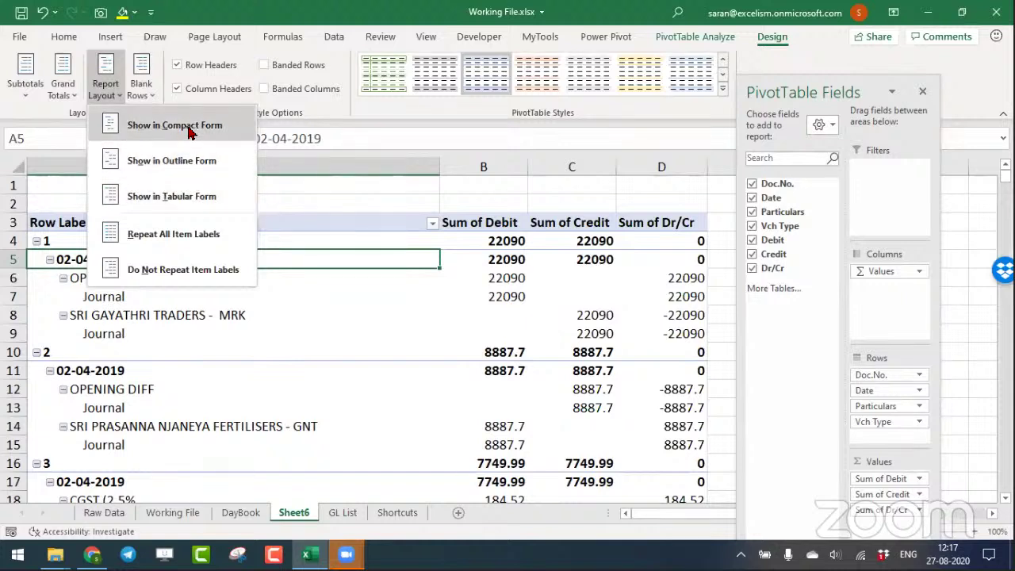
{"action": "left_click", "coordinate": [180, 202]}
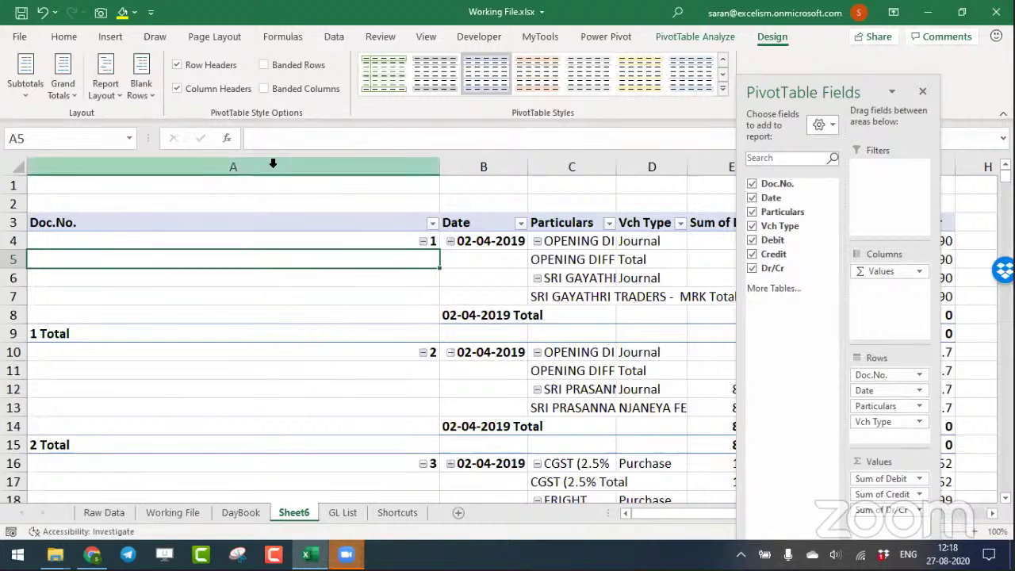
{"action": "double_click", "coordinate": [439, 171]}
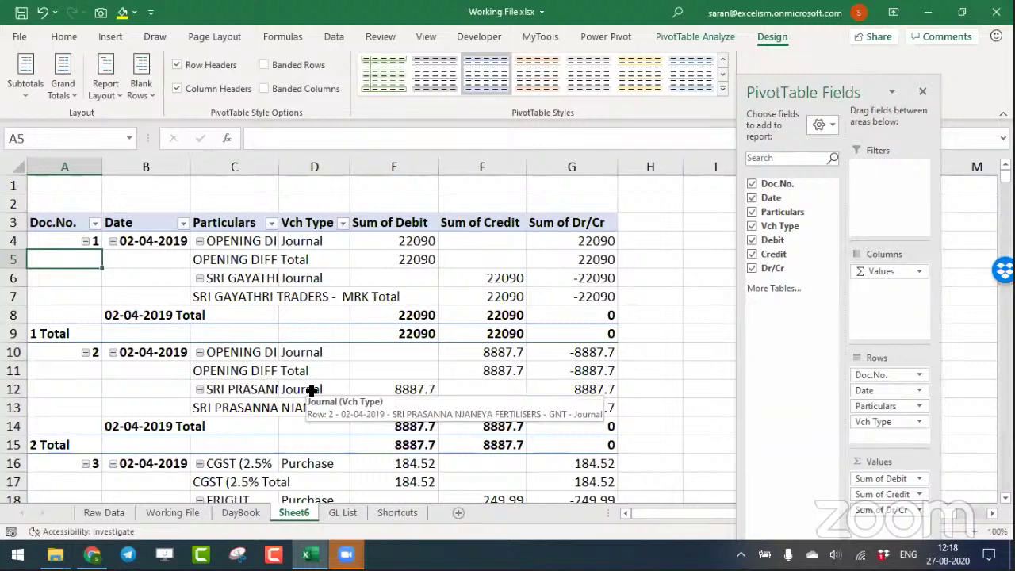
{"action": "key", "text": "ctrl+z"}
{"action": "key", "text": "ctrl+z"}
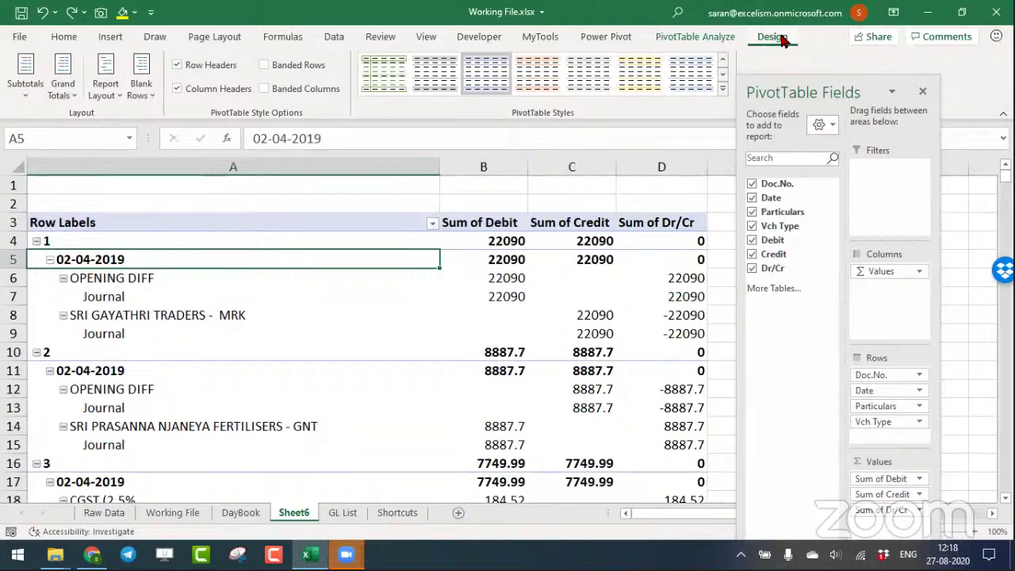
{"action": "left_click", "coordinate": [109, 89]}
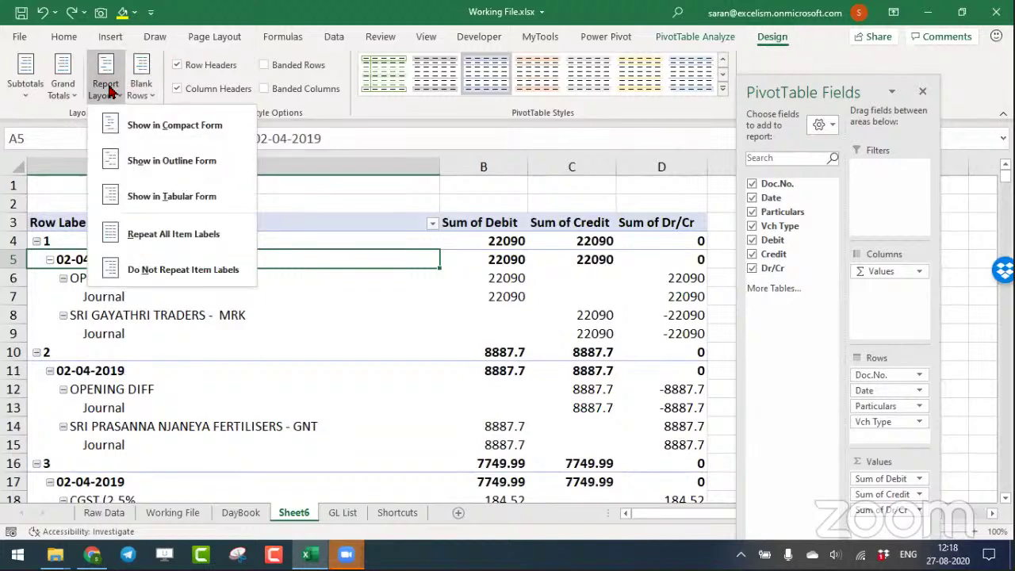
{"action": "left_click", "coordinate": [166, 197]}
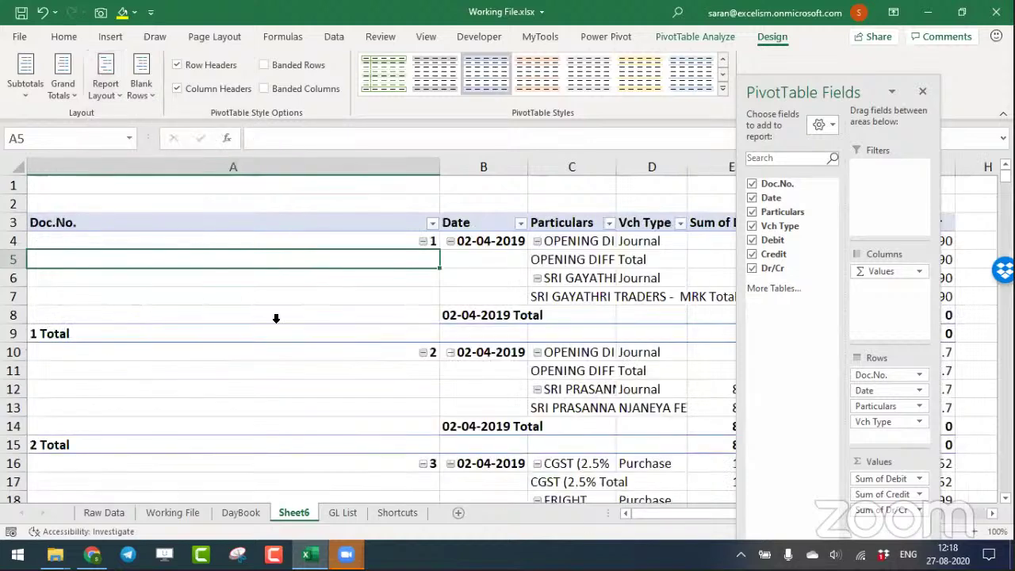
Auto-fit pivot columns A to E, close the field list and narrow the Particulars column.
{"action": "left_click_drag", "start_coordinate": [405, 166], "coordinate": [882, 171]}
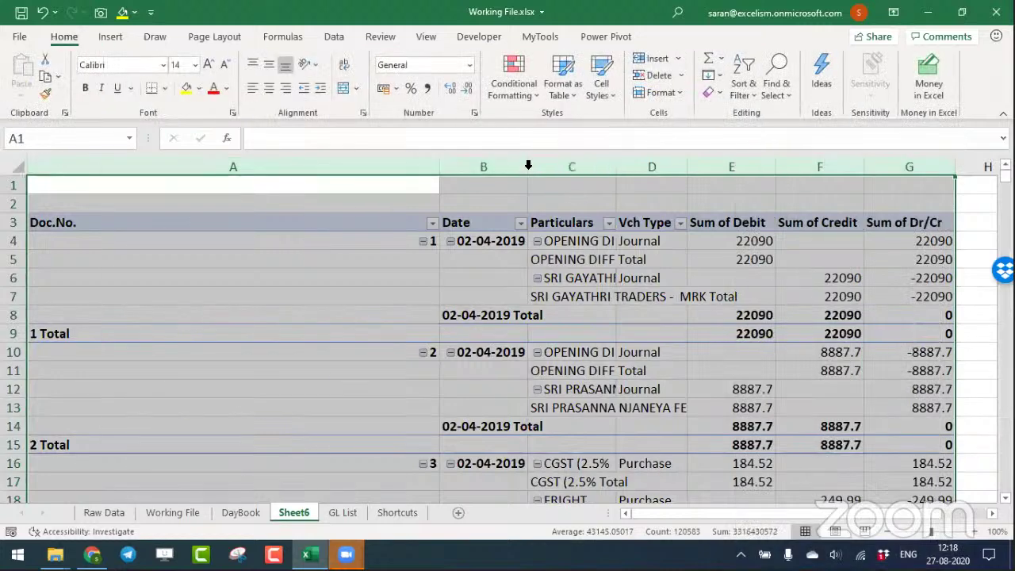
{"action": "double_click", "coordinate": [528, 166]}
{"action": "left_click", "coordinate": [492, 276]}
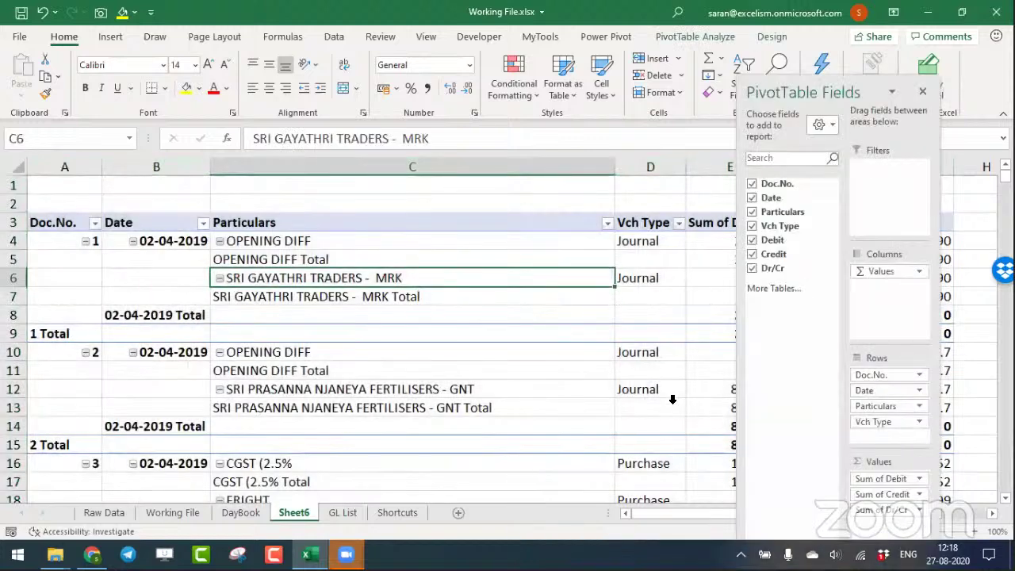
{"action": "left_click", "coordinate": [673, 403]}
{"action": "scroll", "coordinate": [924, 94], "scroll_direction": "down", "scroll_amount": 1}
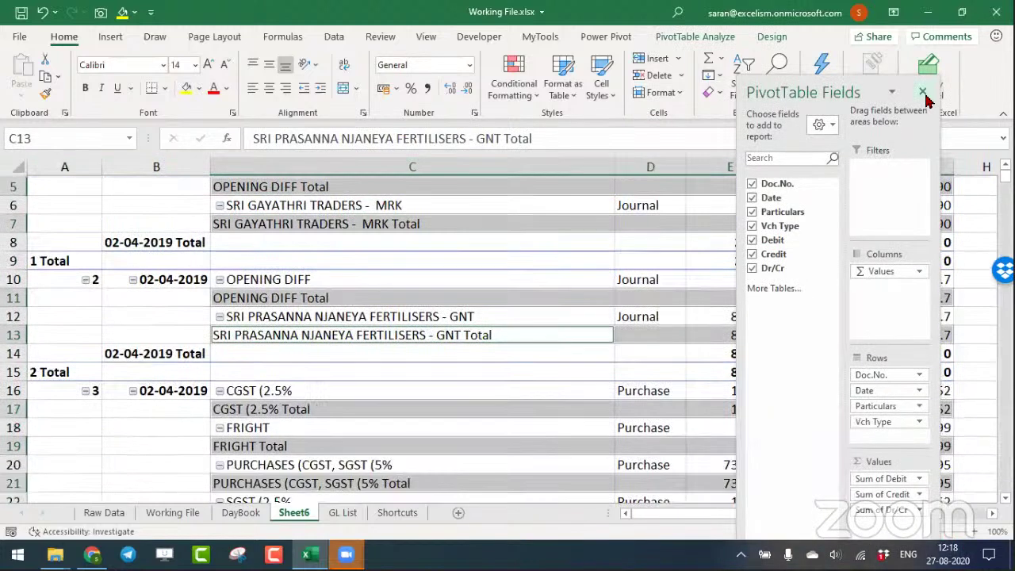
{"action": "left_click", "coordinate": [925, 96]}
{"action": "left_click", "coordinate": [216, 277]}
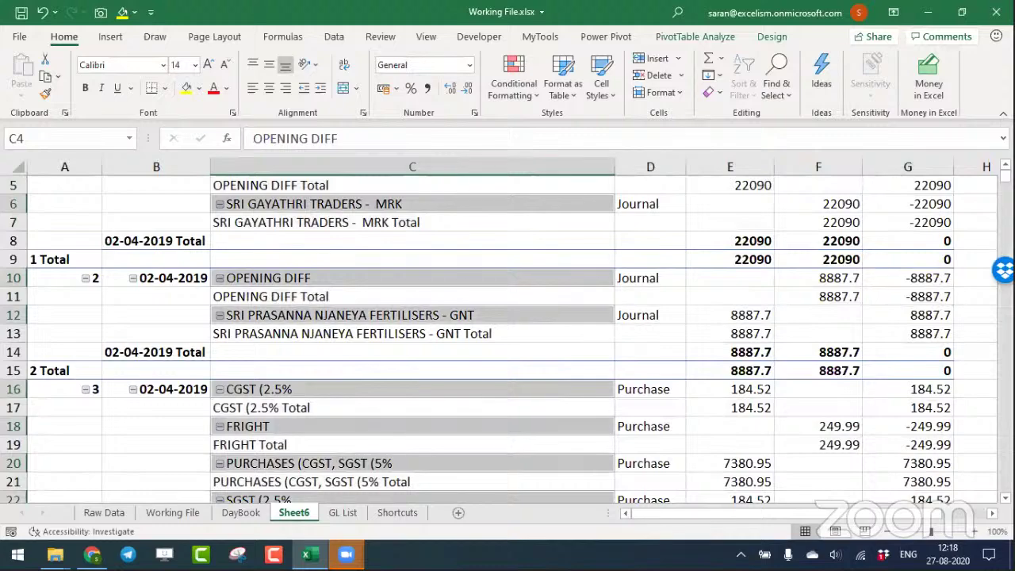
{"action": "left_click", "coordinate": [975, 426]}
{"action": "scroll", "coordinate": [500, 339], "scroll_direction": "down", "scroll_amount": 6}
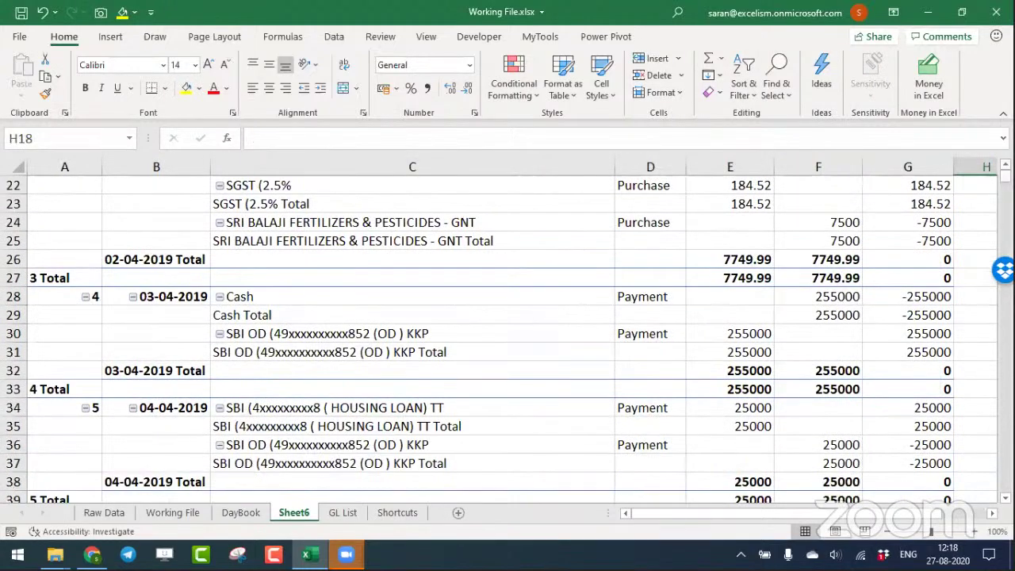
{"action": "scroll", "coordinate": [508, 334], "scroll_direction": "up", "scroll_amount": 7}
{"action": "left_click_drag", "start_coordinate": [616, 166], "coordinate": [490, 175]}
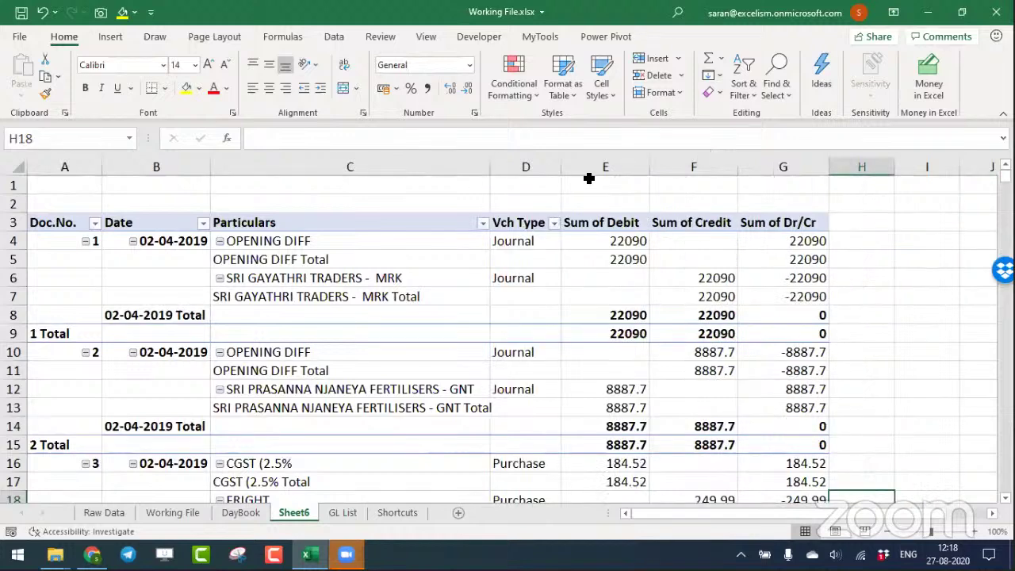
Format the sums in columns E:G as comma style with no decimals, at equal width.
{"action": "left_click_drag", "start_coordinate": [605, 167], "coordinate": [771, 162]}
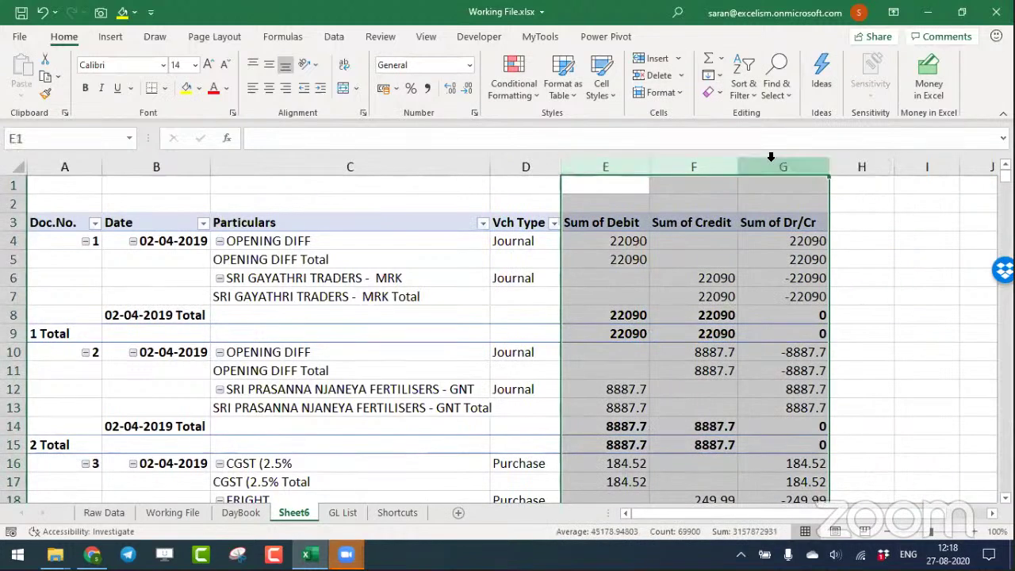
{"action": "left_click", "coordinate": [427, 88]}
{"action": "left_click", "coordinate": [467, 88]}
{"action": "left_click", "coordinate": [467, 88]}
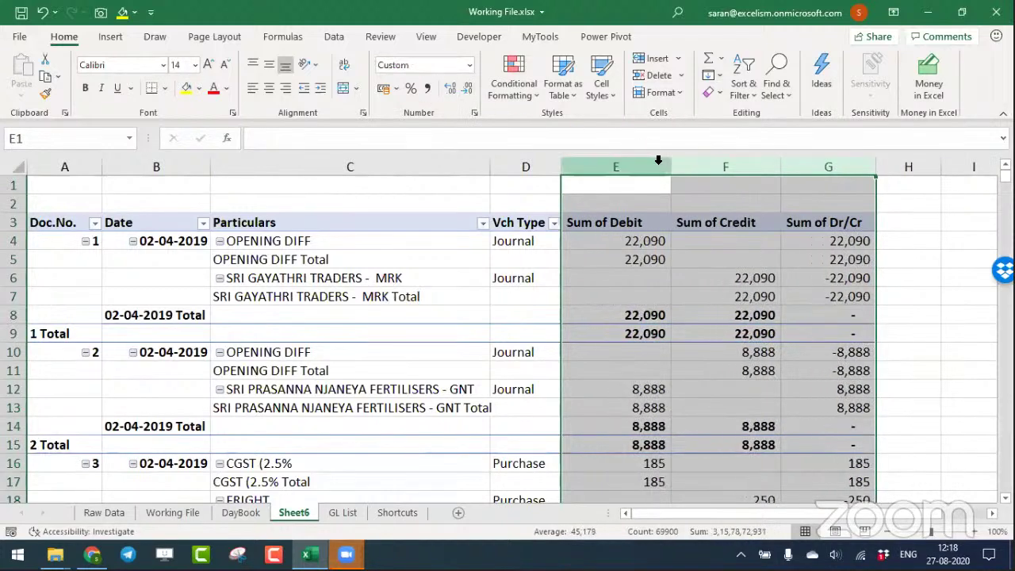
{"action": "left_click_drag", "start_coordinate": [671, 163], "coordinate": [652, 163]}
{"action": "left_click", "coordinate": [610, 258]}
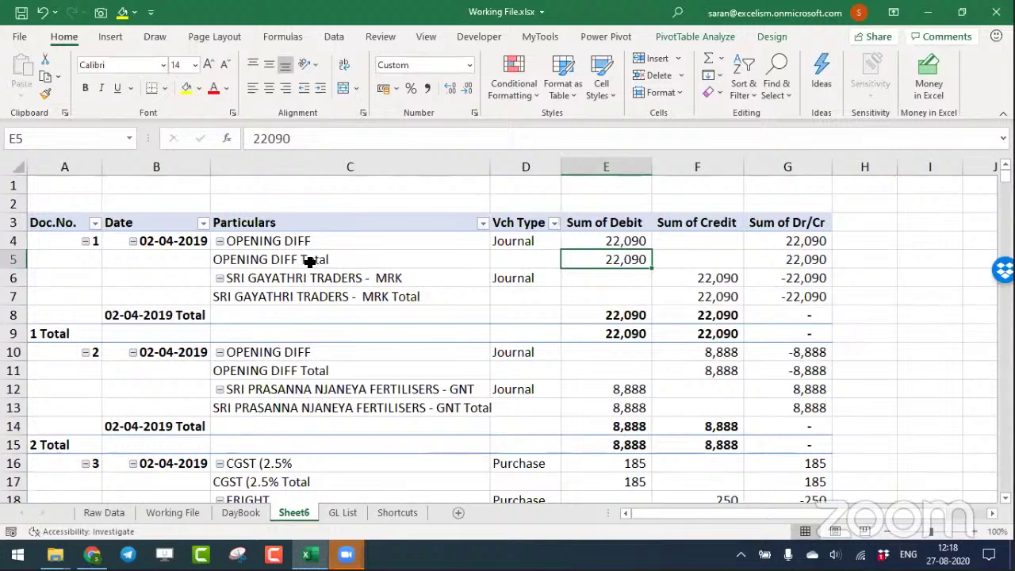
Hide all subtotals in the pivot table.
{"action": "left_click", "coordinate": [771, 37]}
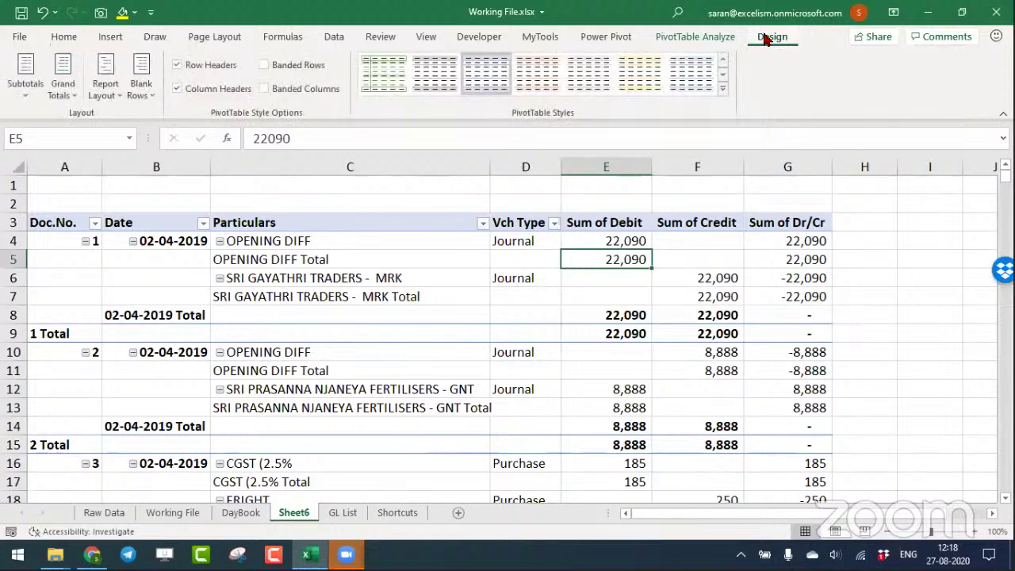
{"action": "left_click", "coordinate": [27, 96]}
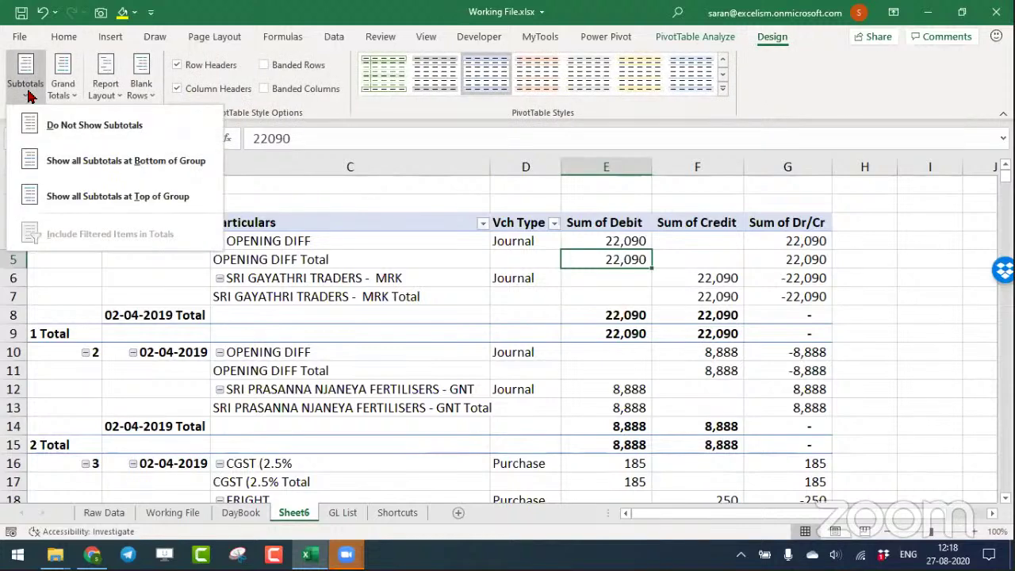
{"action": "left_click", "coordinate": [53, 125]}
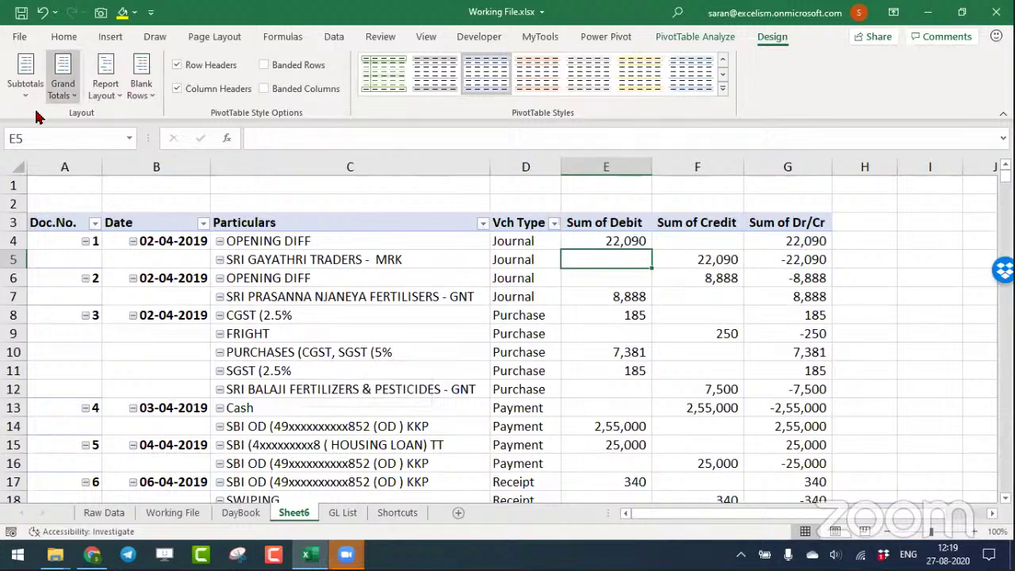
Add a subtotal row for each Doc.No. in the pivot.
{"action": "left_click", "coordinate": [57, 240]}
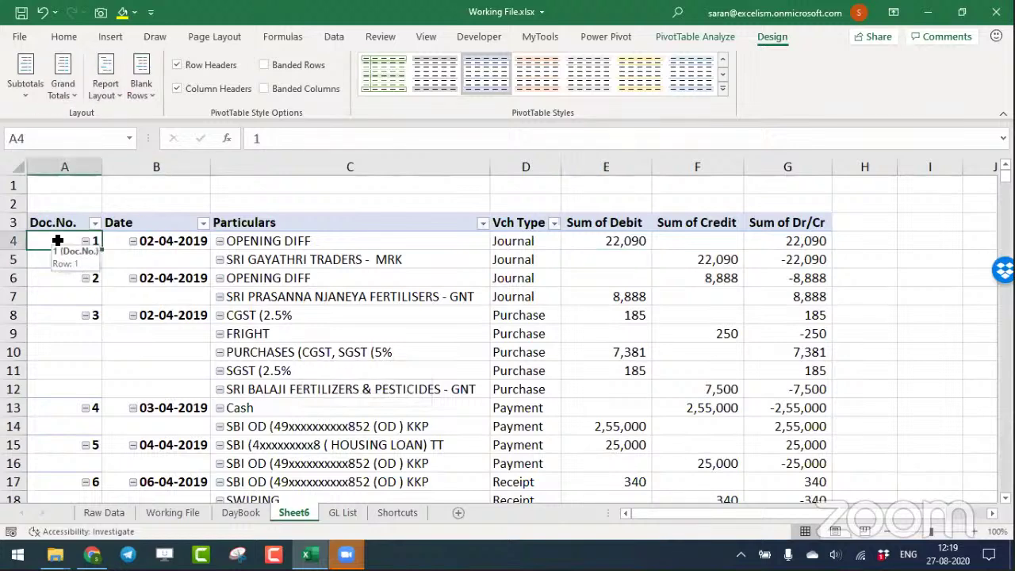
{"action": "right_click", "coordinate": [58, 244]}
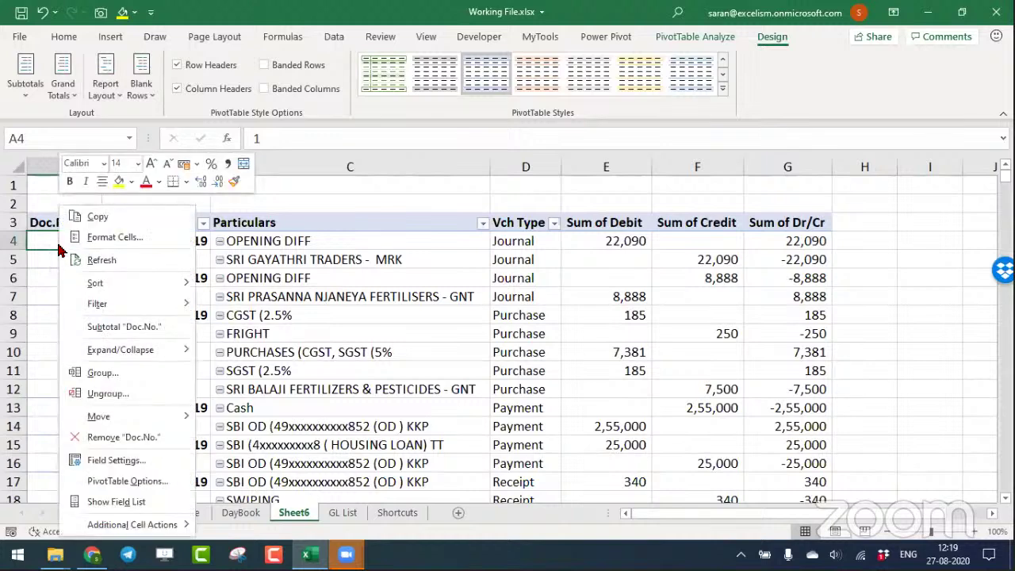
{"action": "left_click", "coordinate": [86, 330]}
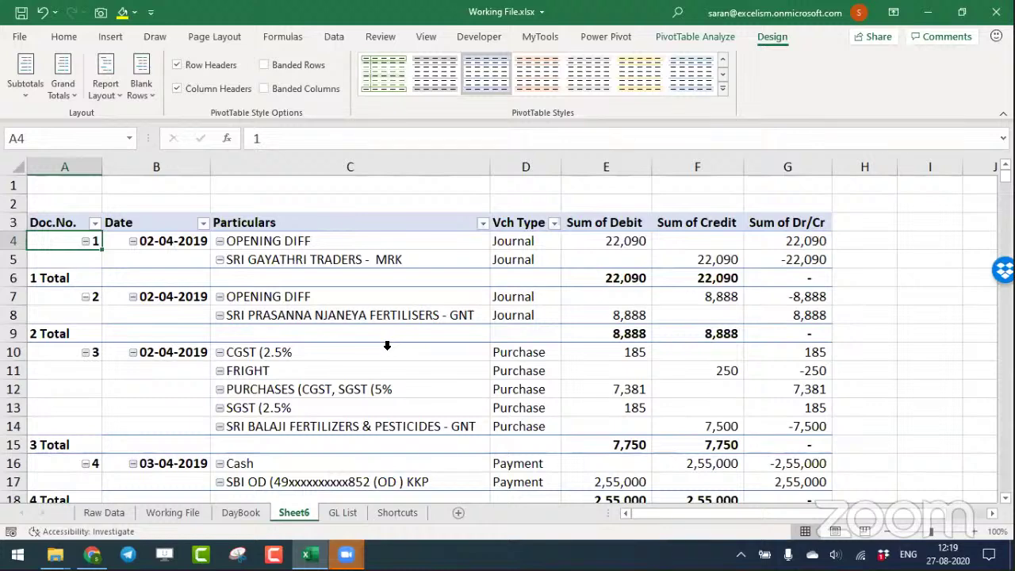
{"action": "left_click", "coordinate": [69, 279]}
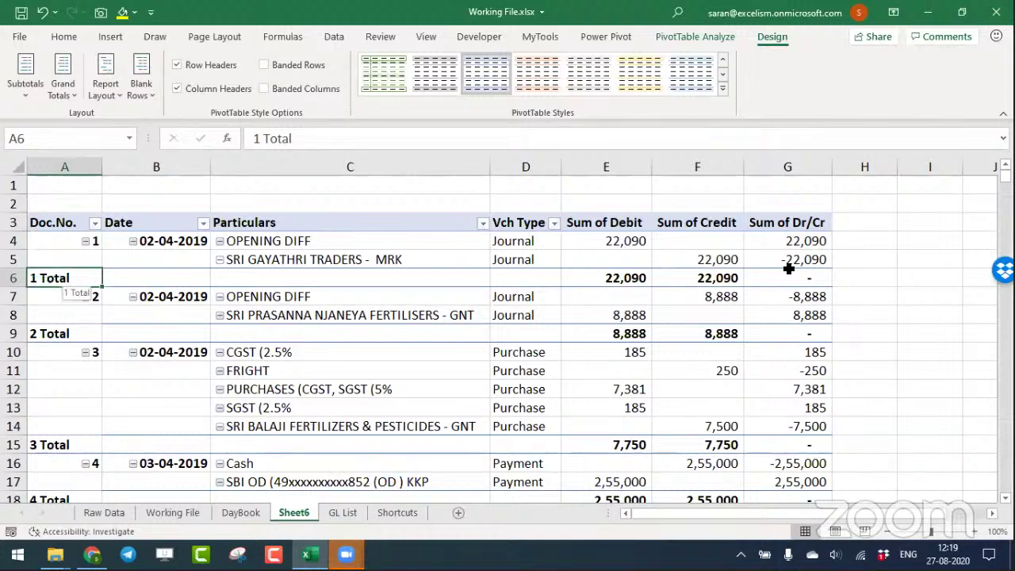
Apply a Light-group PivotTable style from the second row to the Sheet6 pivot.
{"action": "left_click", "coordinate": [722, 88]}
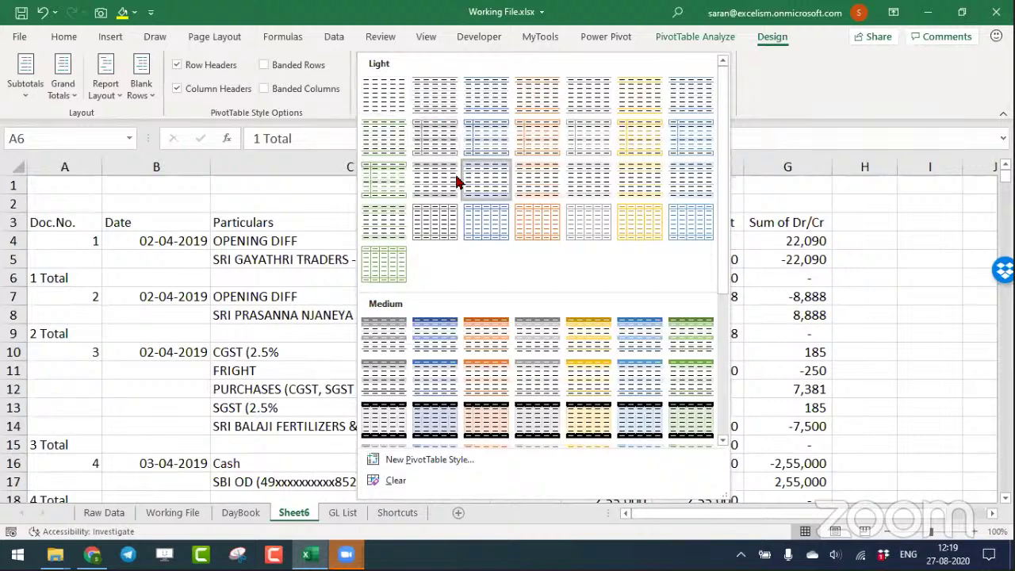
{"action": "left_click", "coordinate": [435, 141]}
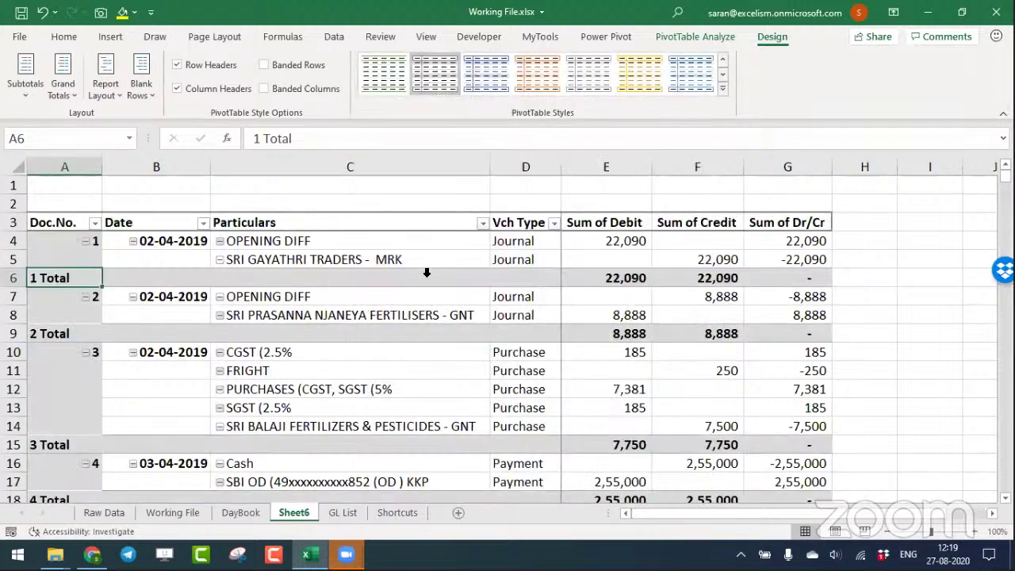
{"action": "left_click", "coordinate": [632, 355]}
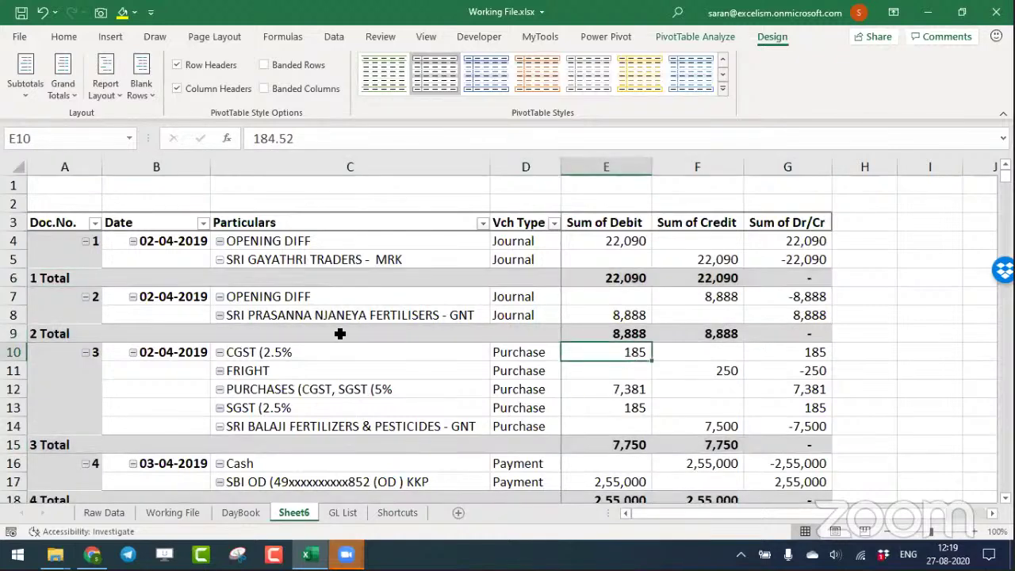
{"action": "mouse_move", "coordinate": [1005, 176]}
{"action": "left_mouse_down"}
{"action": "mouse_move", "coordinate": [1005, 236]}
{"action": "mouse_move", "coordinate": [1004, 176]}
{"action": "left_mouse_up"}
Rename Sheet6 to 'DayBook in PT'.
{"action": "left_click", "coordinate": [292, 513]}
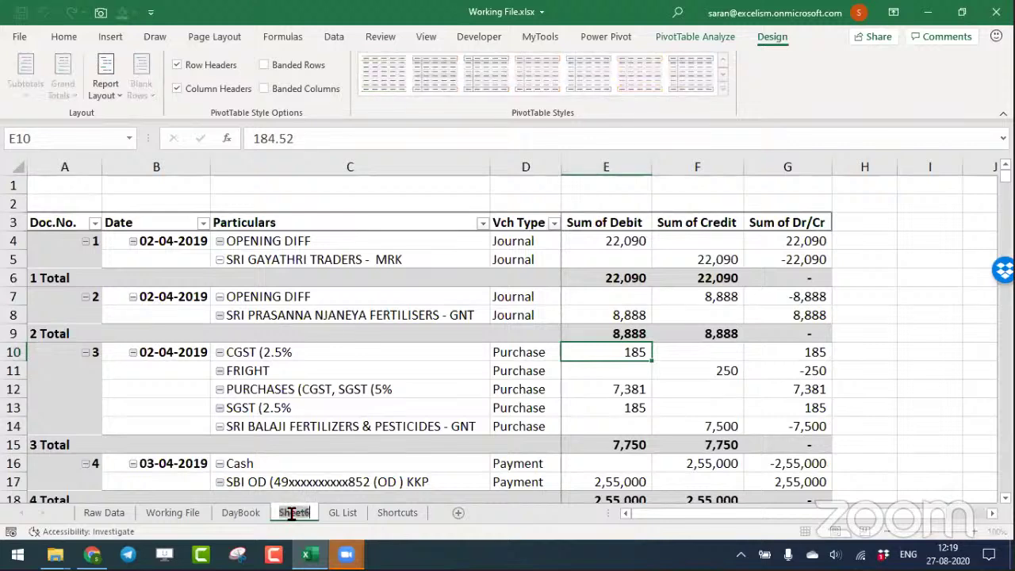
{"action": "type", "text": "DayB"}
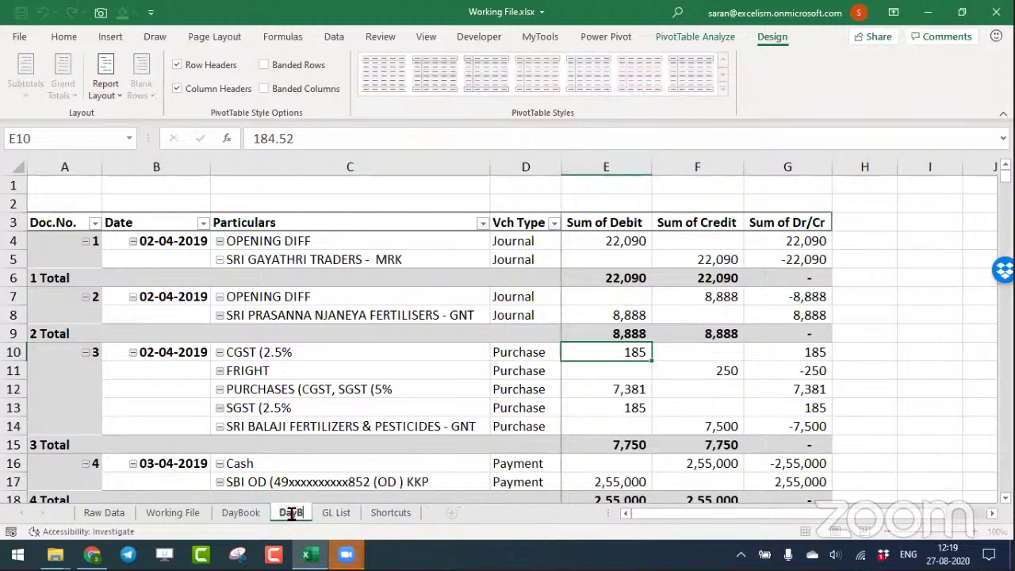
{"action": "type", "text": "ook i"}
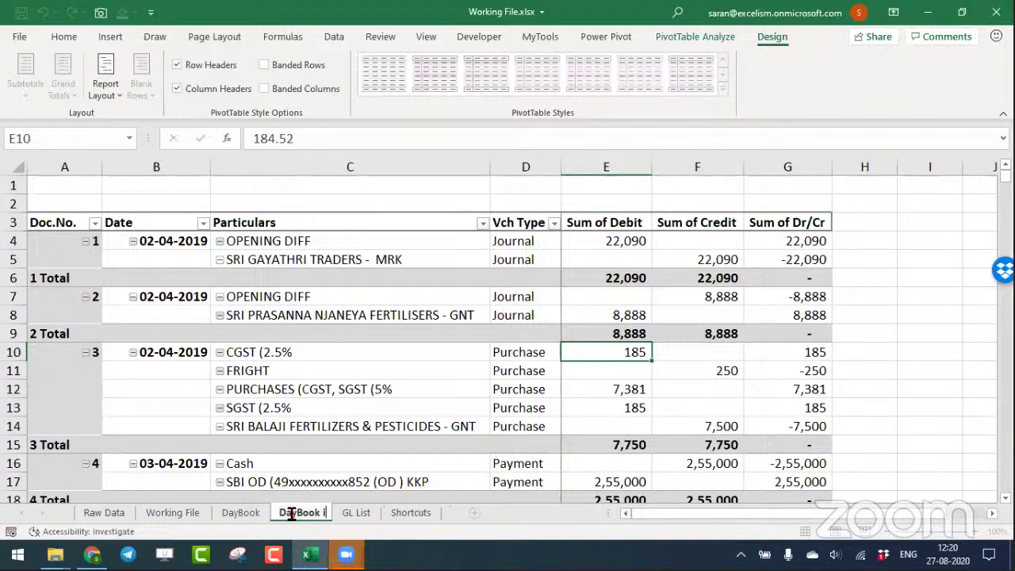
{"action": "type", "text": "n PT"}
{"action": "key", "text": "Return"}
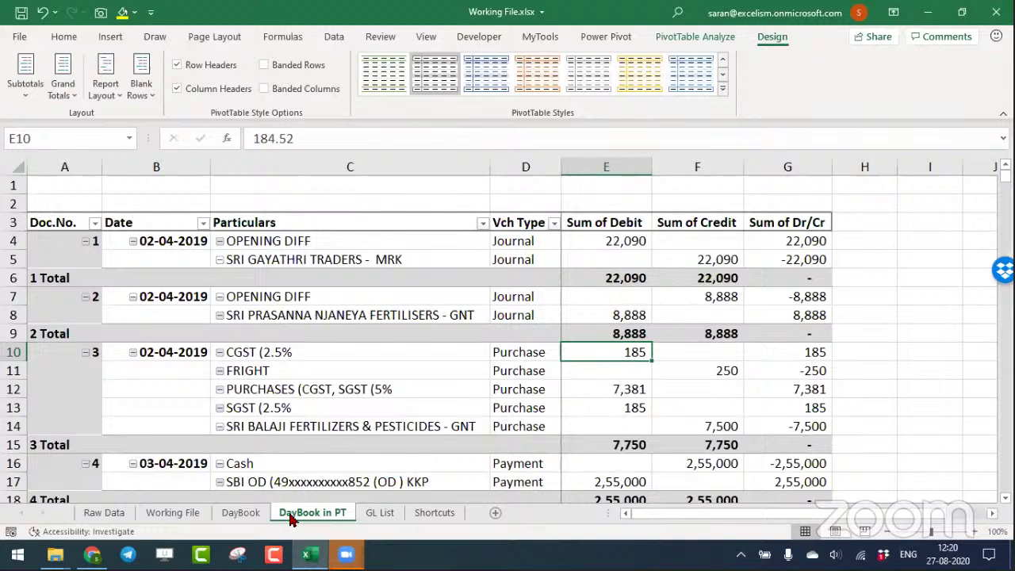
Revert the recent pivot changes and set the report layout to tabular form.
{"action": "key", "text": "ctrl+z"}
{"action": "key", "text": "ctrl+z"}
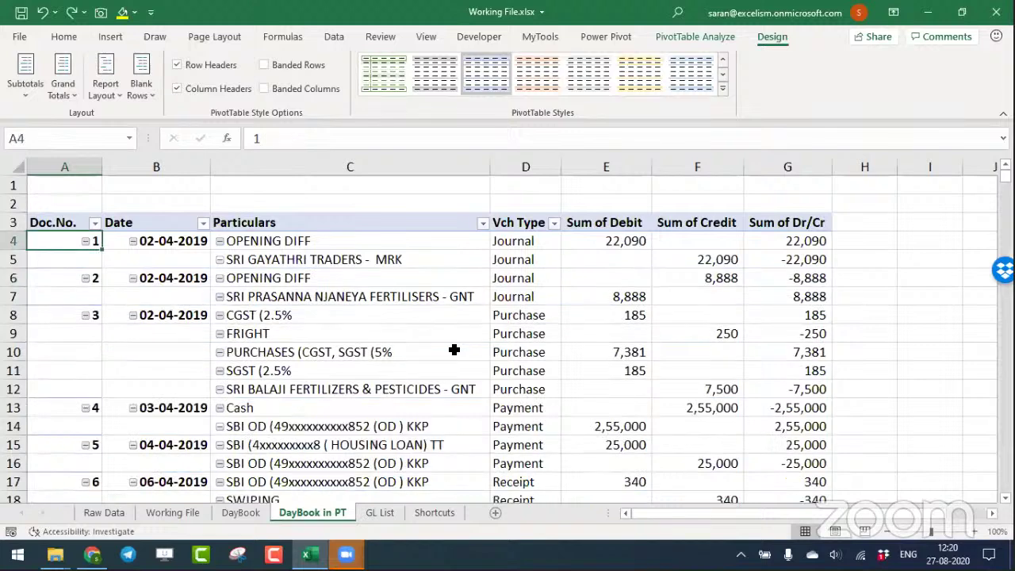
{"action": "key", "text": "ctrl+z"}
{"action": "key", "text": "ctrl+z"}
{"action": "key", "text": "ctrl+z"}
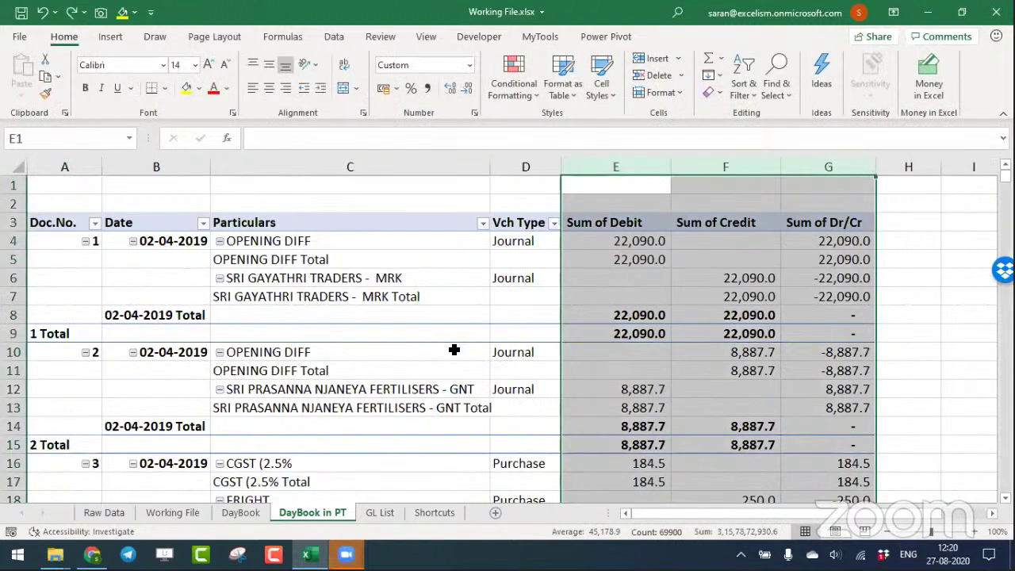
{"action": "key", "text": "ctrl+z"}
{"action": "key", "text": "ctrl+z"}
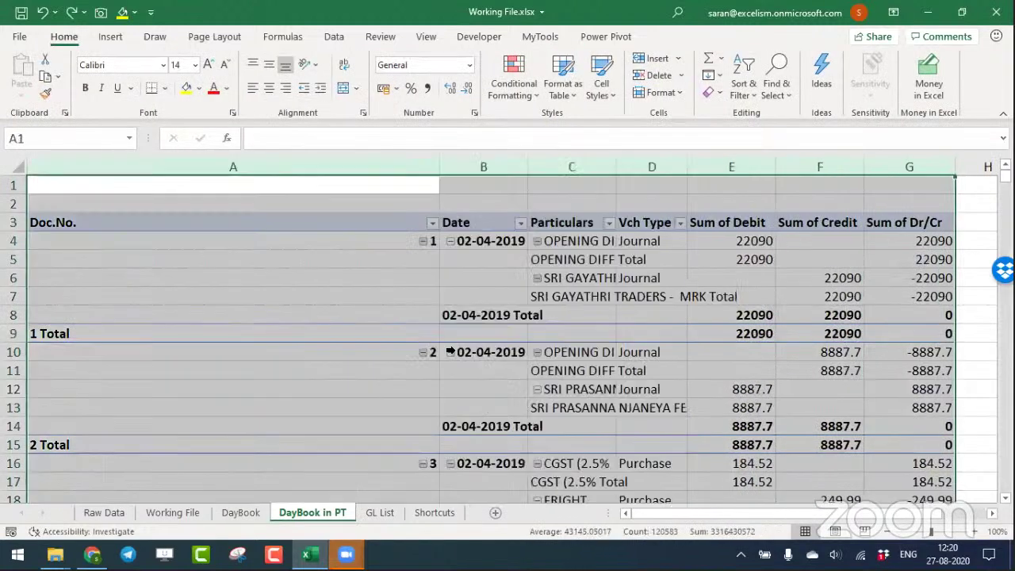
{"action": "key", "text": "ctrl+z"}
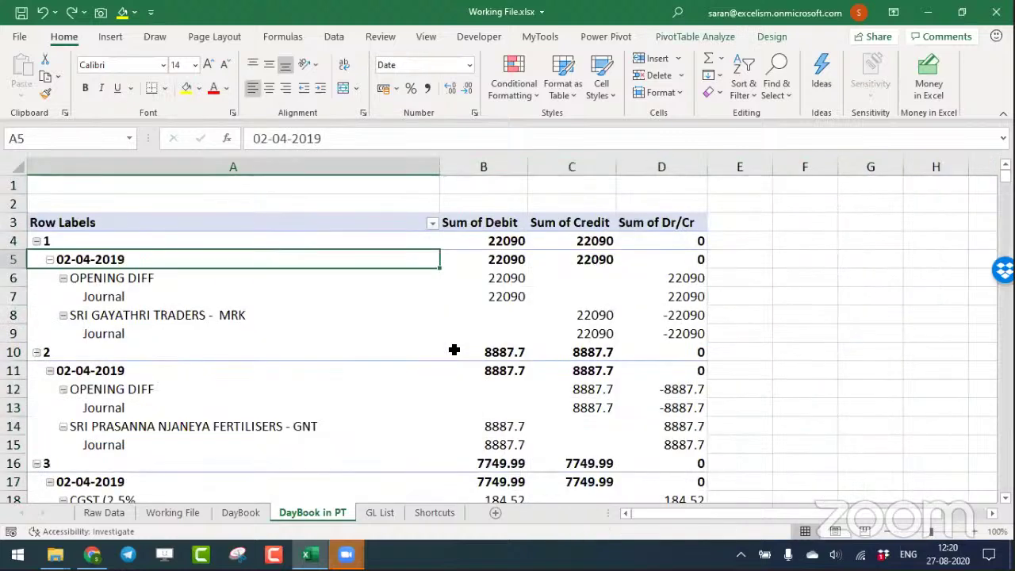
{"action": "left_click", "coordinate": [774, 36]}
{"action": "left_click", "coordinate": [107, 87]}
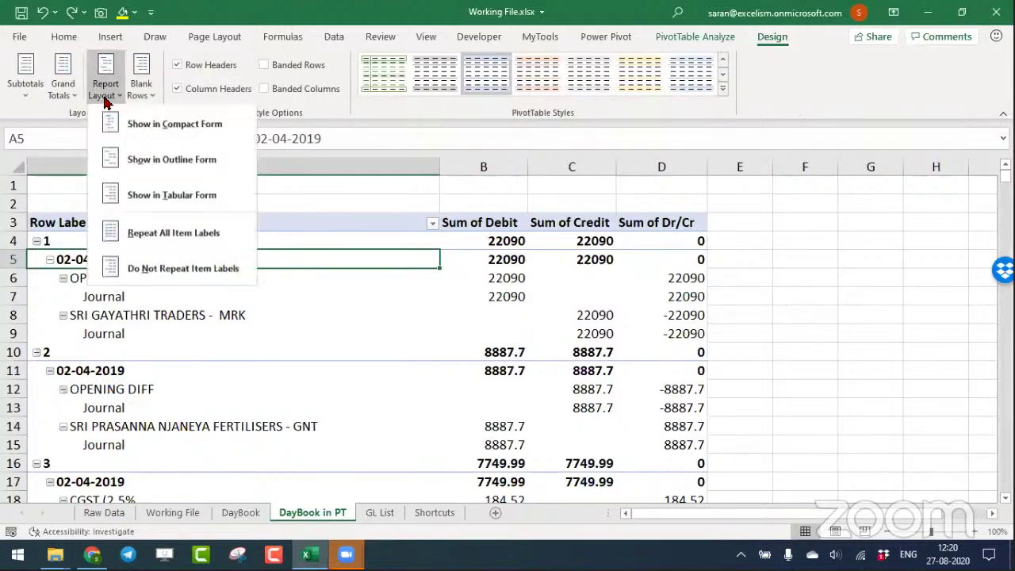
{"action": "left_click", "coordinate": [152, 196]}
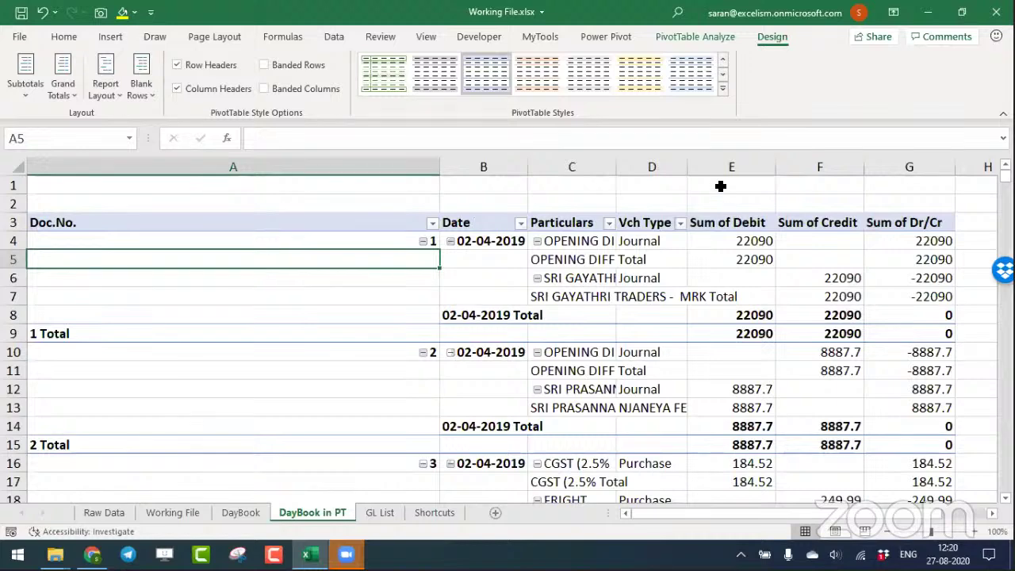
Format the Debit, Credit and Dr/Cr sum columns with no decimals and restore the window.
{"action": "left_click_drag", "start_coordinate": [731, 166], "coordinate": [909, 166]}
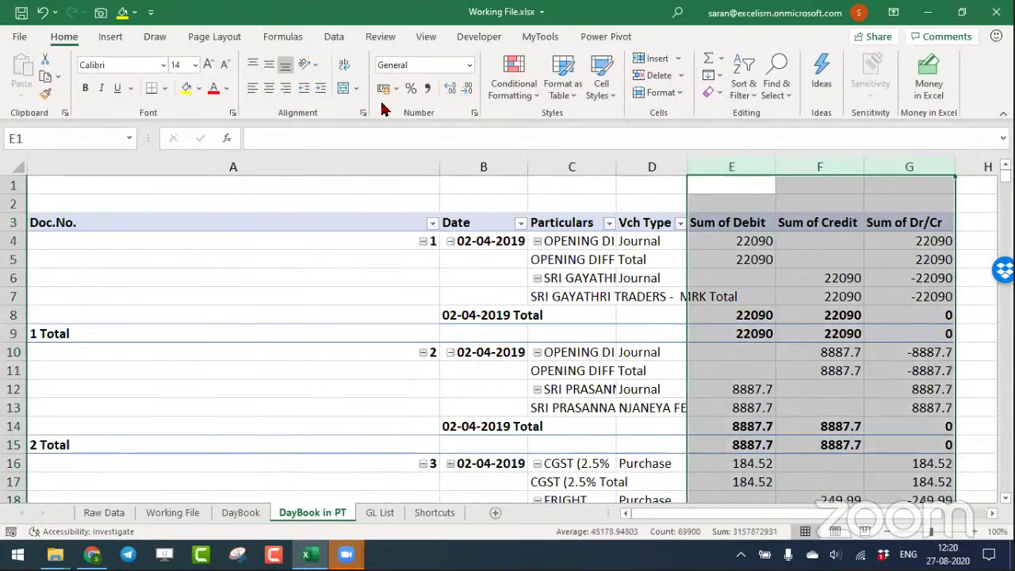
{"action": "left_click", "coordinate": [428, 88]}
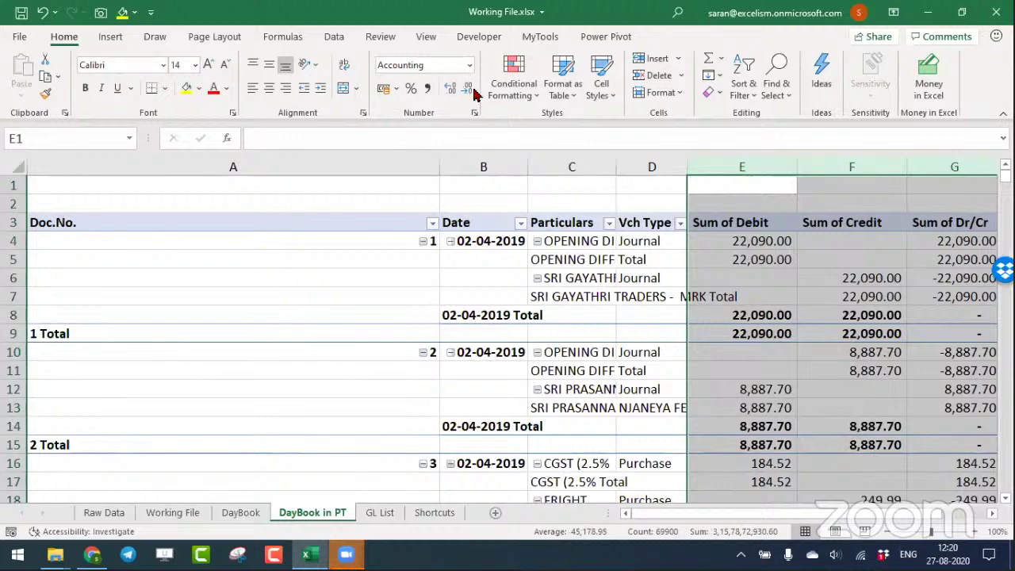
{"action": "left_click", "coordinate": [467, 88]}
{"action": "left_click", "coordinate": [467, 88]}
{"action": "left_click", "coordinate": [483, 296]}
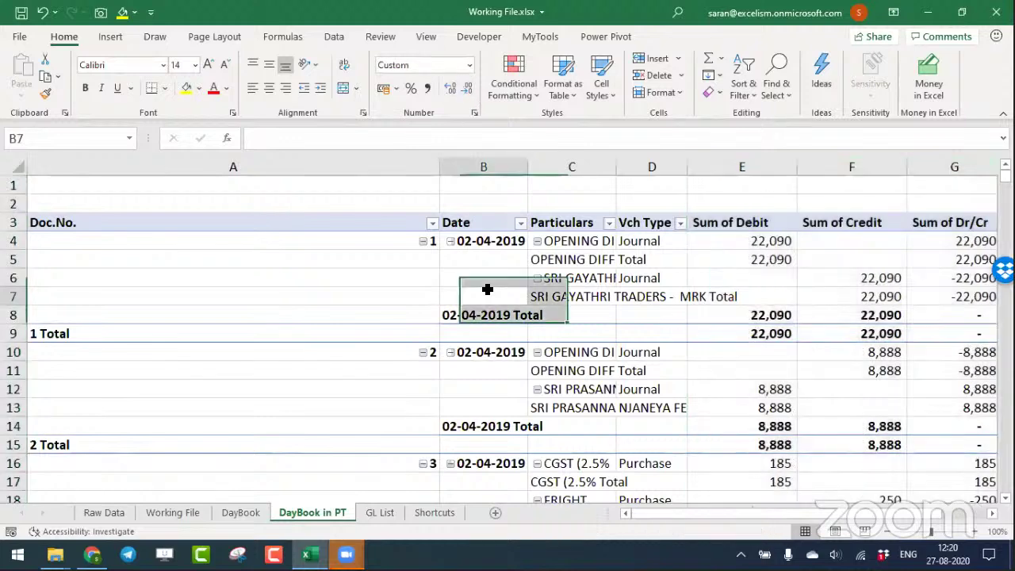
{"action": "key", "text": "super+Down"}
{"action": "left_click", "coordinate": [783, 42]}
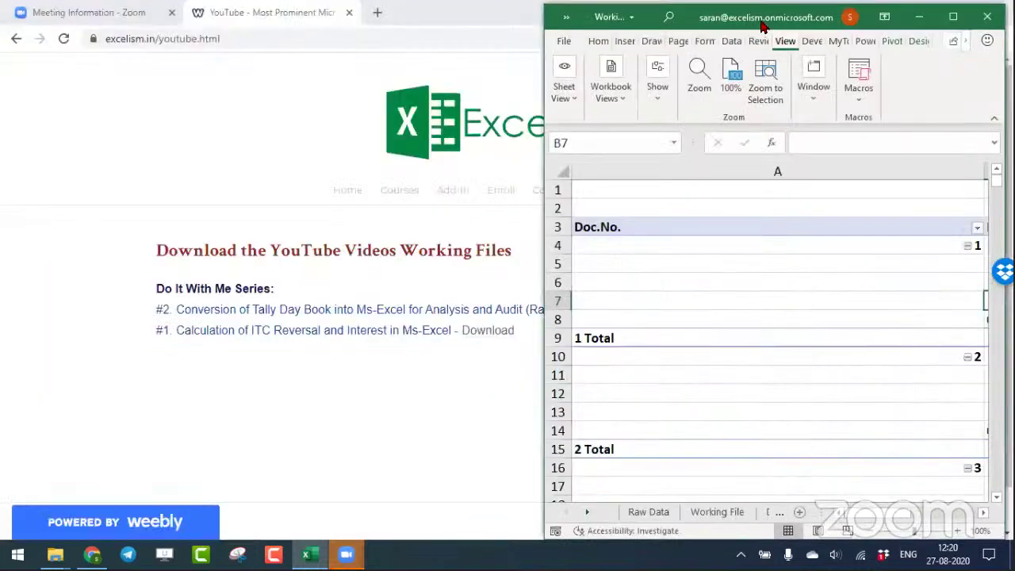
{"action": "double_click", "coordinate": [767, 18]}
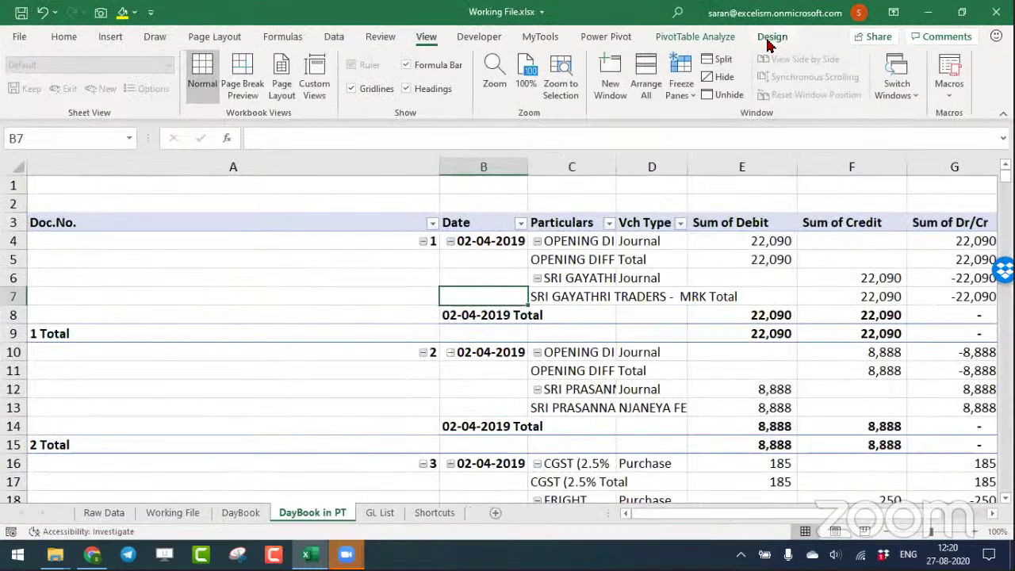
Hide all pivot subtotals and auto-fit every column width on the sheet.
{"action": "left_click", "coordinate": [771, 37]}
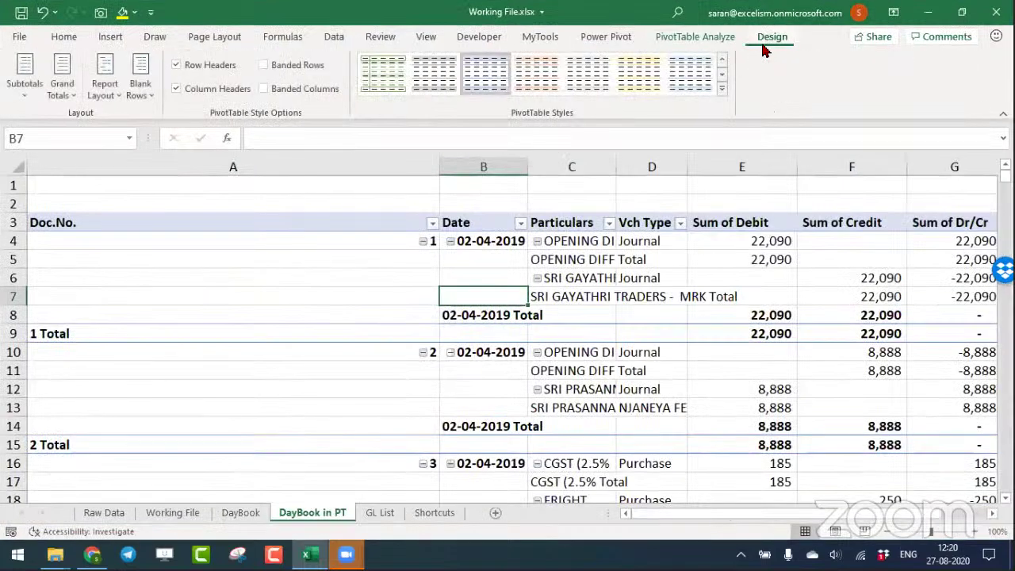
{"action": "left_click", "coordinate": [25, 83]}
{"action": "left_click", "coordinate": [53, 127]}
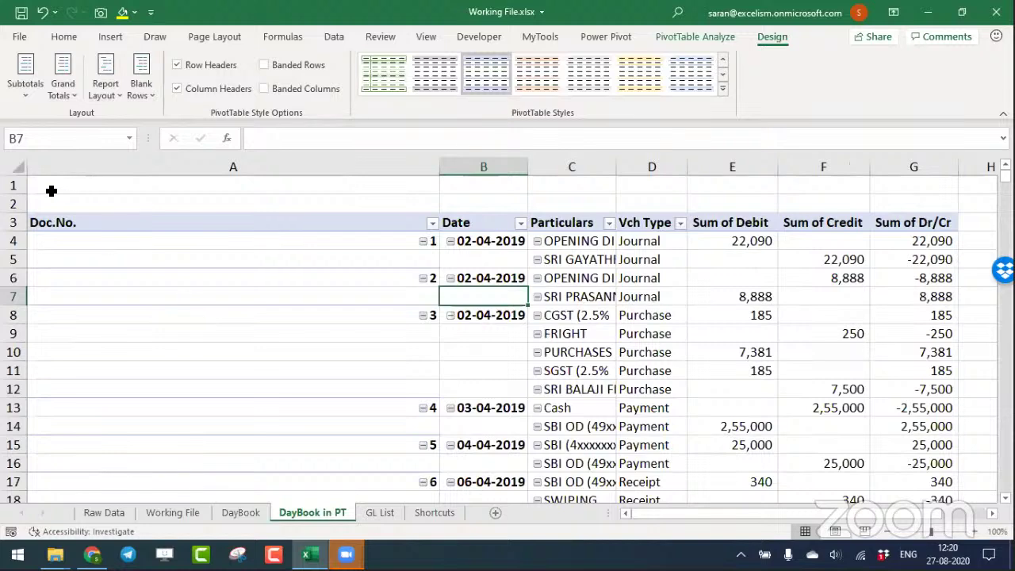
{"action": "left_click", "coordinate": [17, 167]}
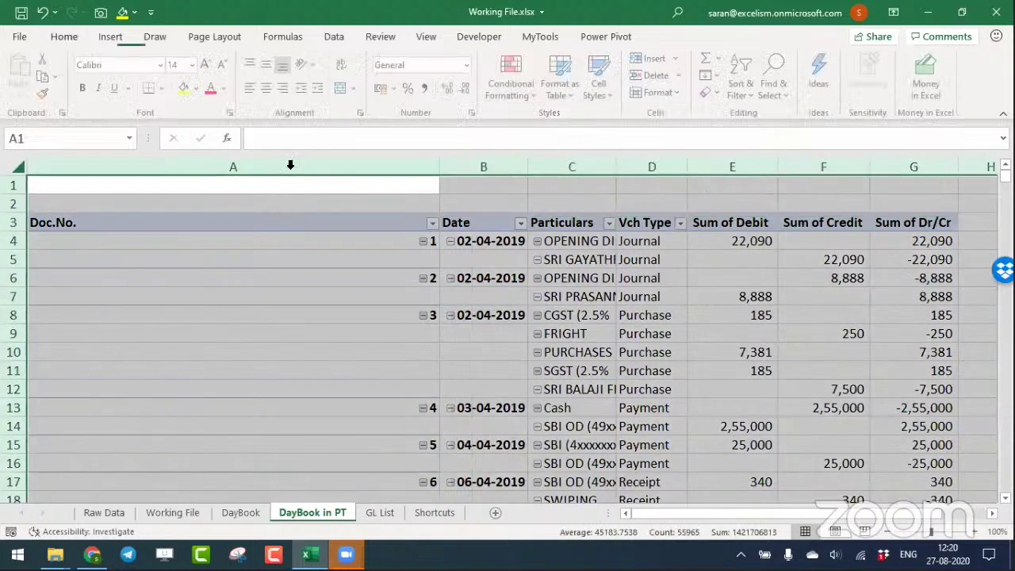
{"action": "double_click", "coordinate": [439, 167]}
{"action": "left_click", "coordinate": [349, 336]}
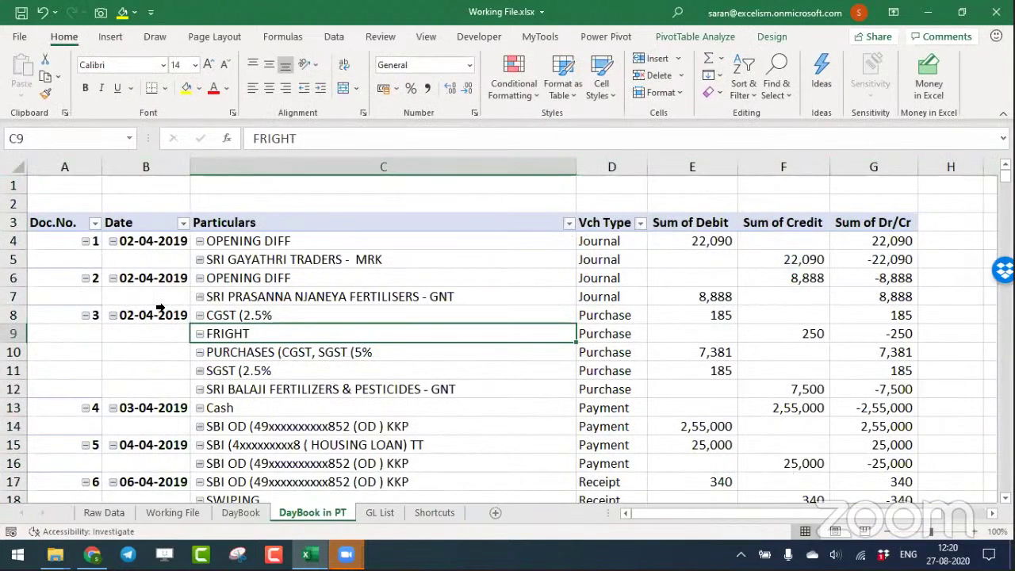
Add a total row for each Doc.No. in the pivot.
{"action": "left_click", "coordinate": [59, 277]}
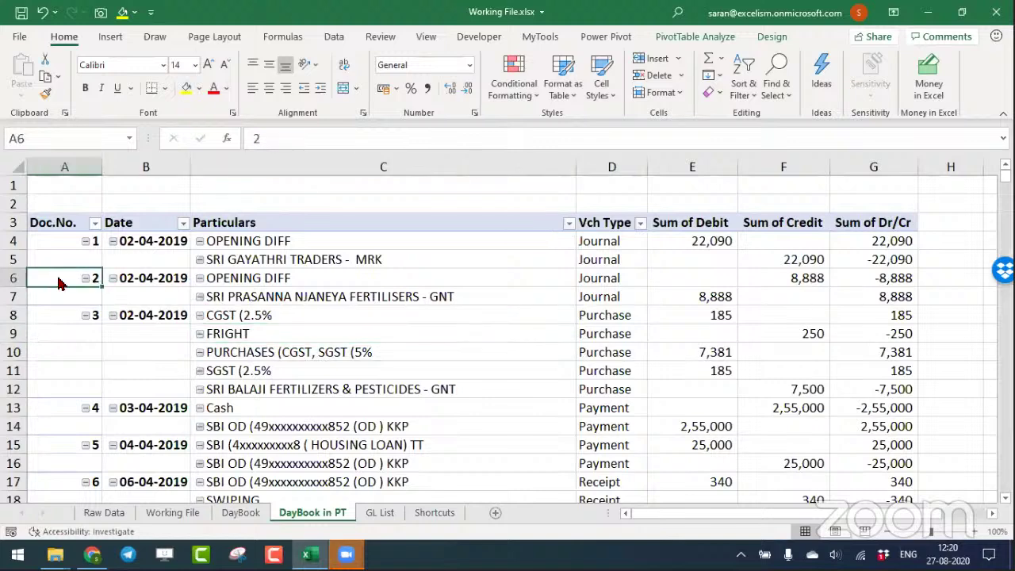
{"action": "right_click", "coordinate": [59, 277]}
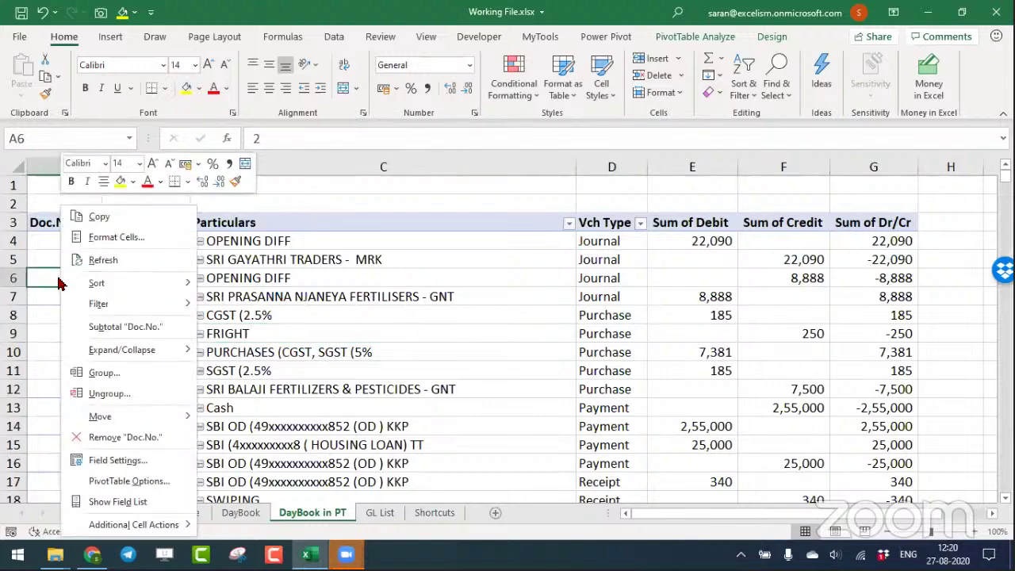
{"action": "left_click", "coordinate": [99, 326]}
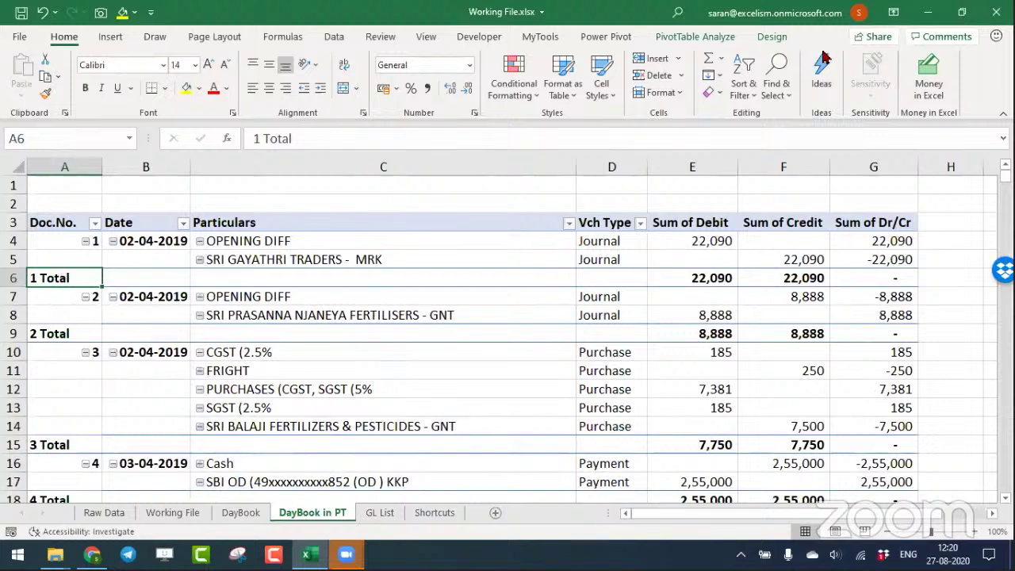
Apply a light PivotTable style, then view the DayBook sheet.
{"action": "left_click", "coordinate": [776, 41]}
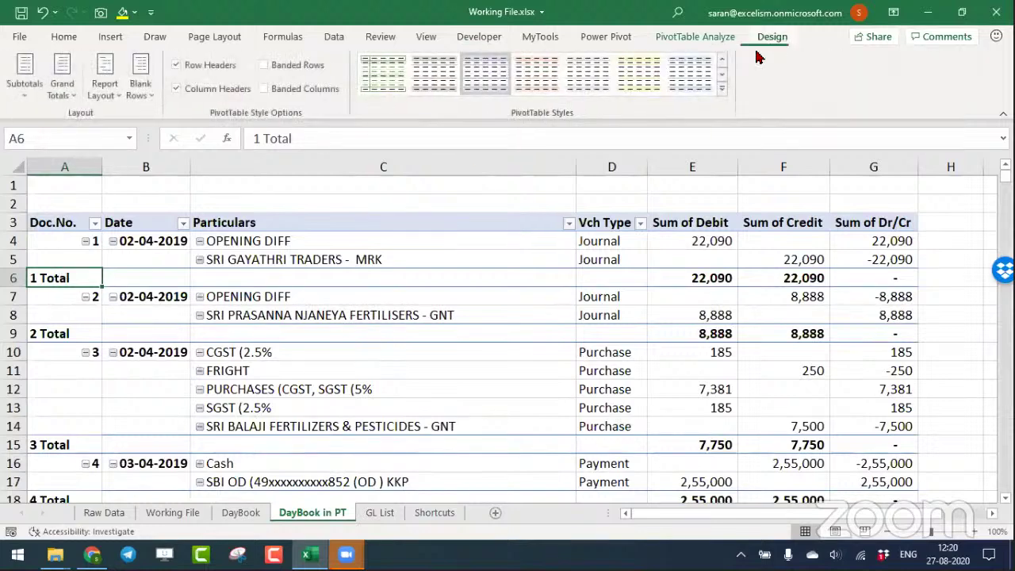
{"action": "left_click", "coordinate": [722, 89]}
{"action": "left_click", "coordinate": [434, 140]}
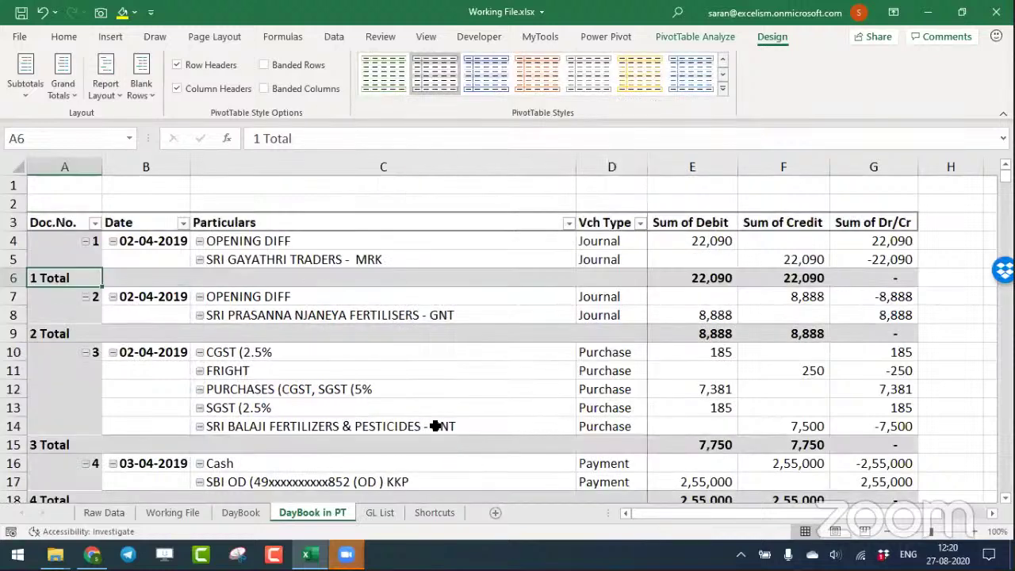
{"action": "left_click", "coordinate": [440, 426]}
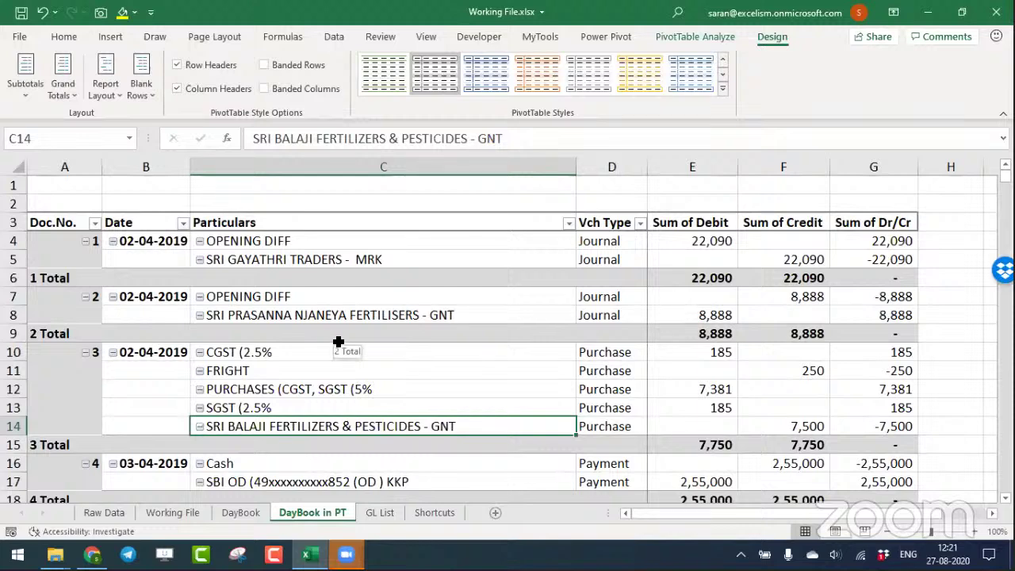
{"action": "left_click", "coordinate": [241, 513]}
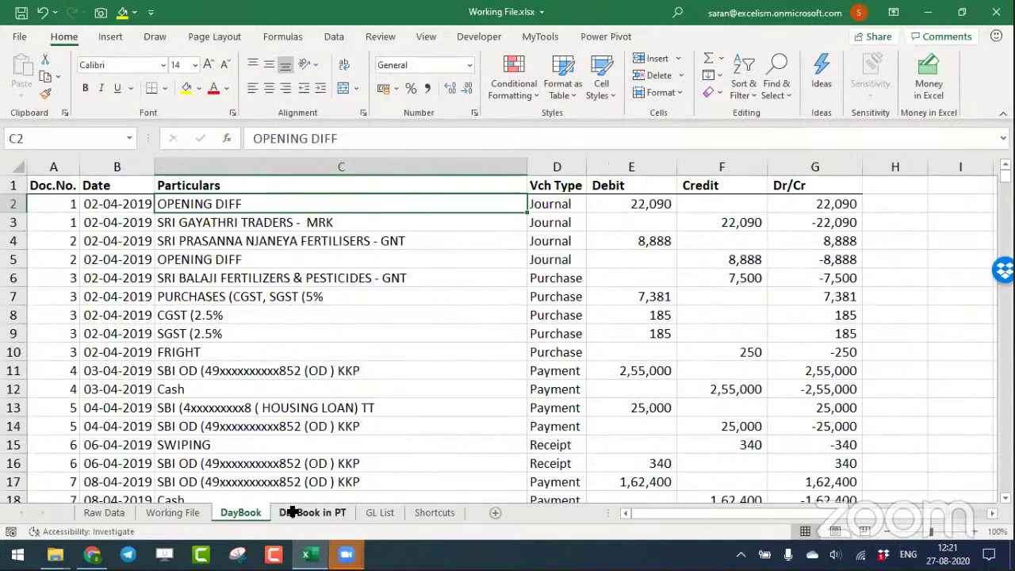
Confirm DayBook data ends at row 12247, then insert a new blank worksheet, Sheet7.
{"action": "left_click", "coordinate": [327, 508]}
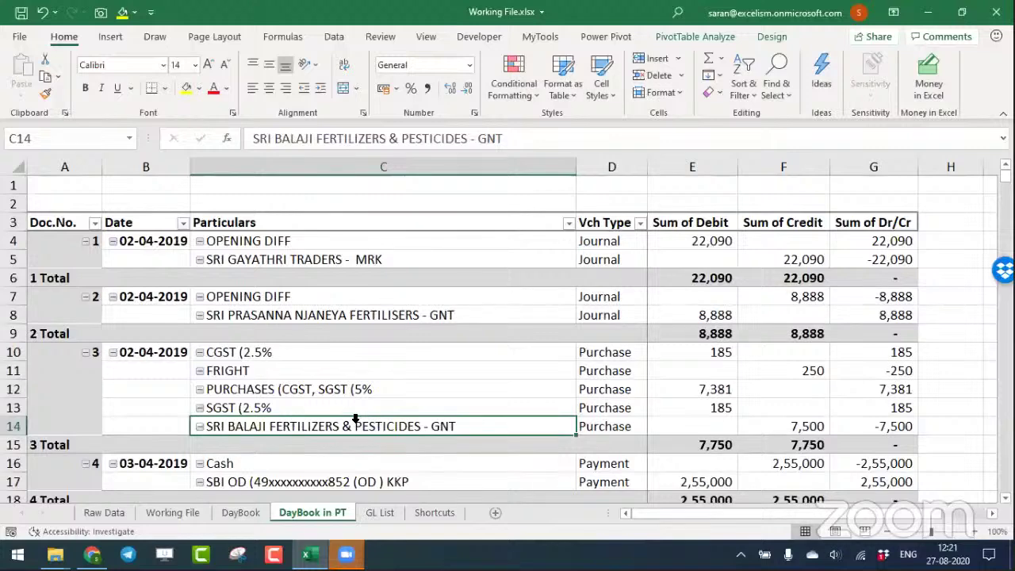
{"action": "left_click", "coordinate": [247, 515]}
{"action": "left_click", "coordinate": [52, 475]}
{"action": "key", "text": "ctrl+Down"}
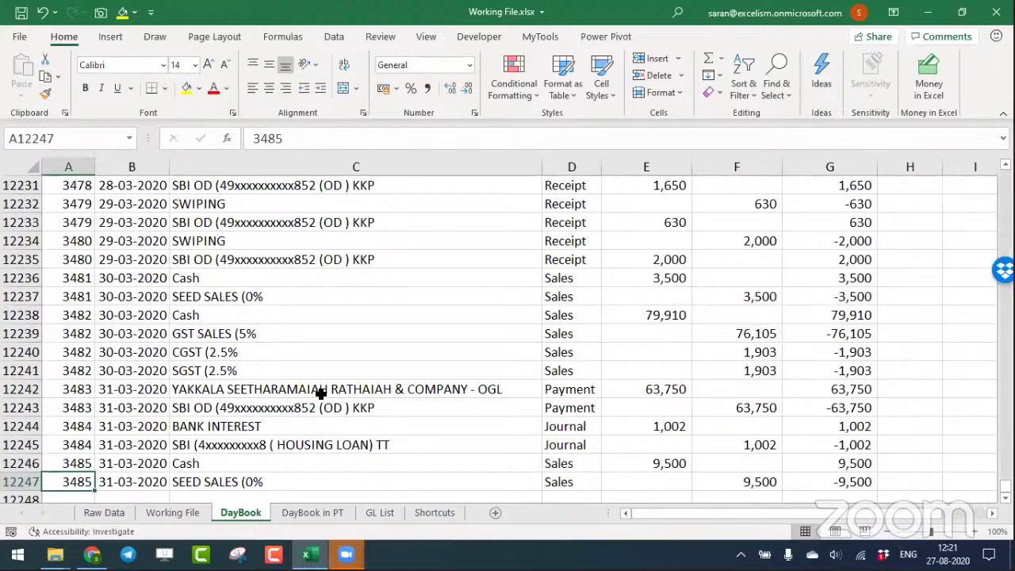
{"action": "key", "text": "ctrl+Home"}
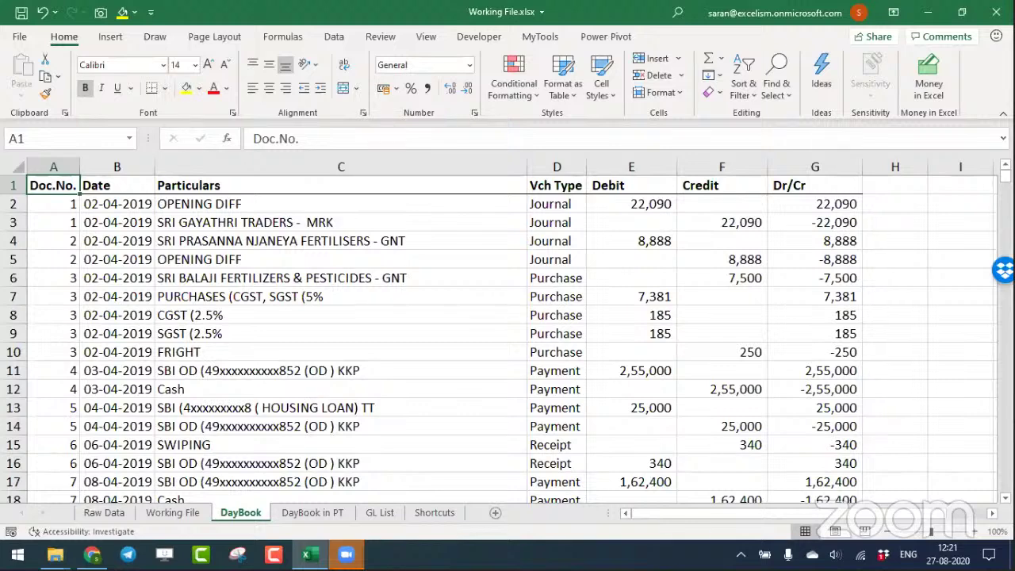
{"action": "left_click", "coordinate": [496, 514]}
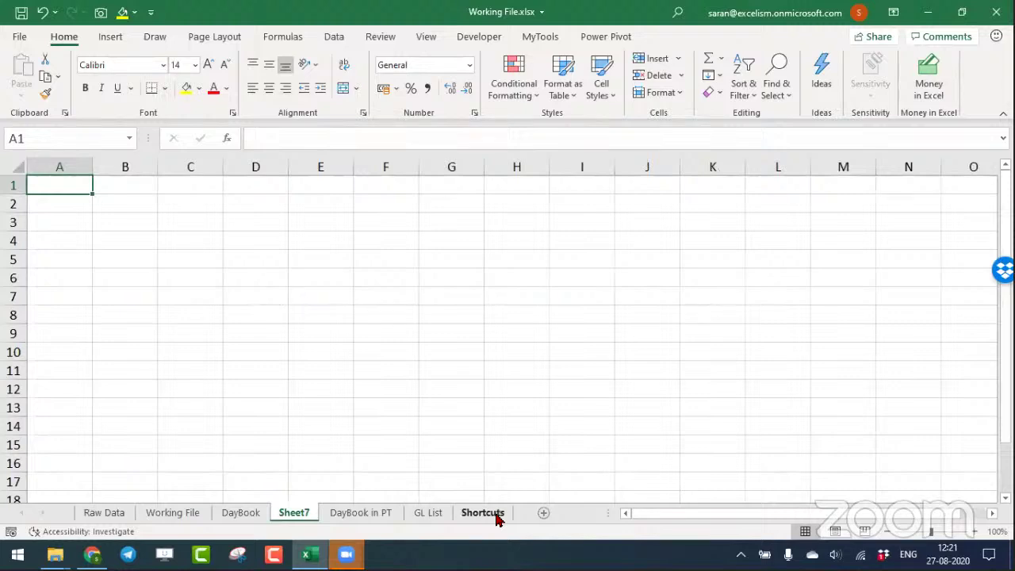
Name the new sheet 'Sampling', place it after DayBook in PT, and enter Doc.No. in A1.
{"action": "left_click_drag", "start_coordinate": [497, 517], "coordinate": [421, 495]}
{"action": "double_click", "coordinate": [386, 513]}
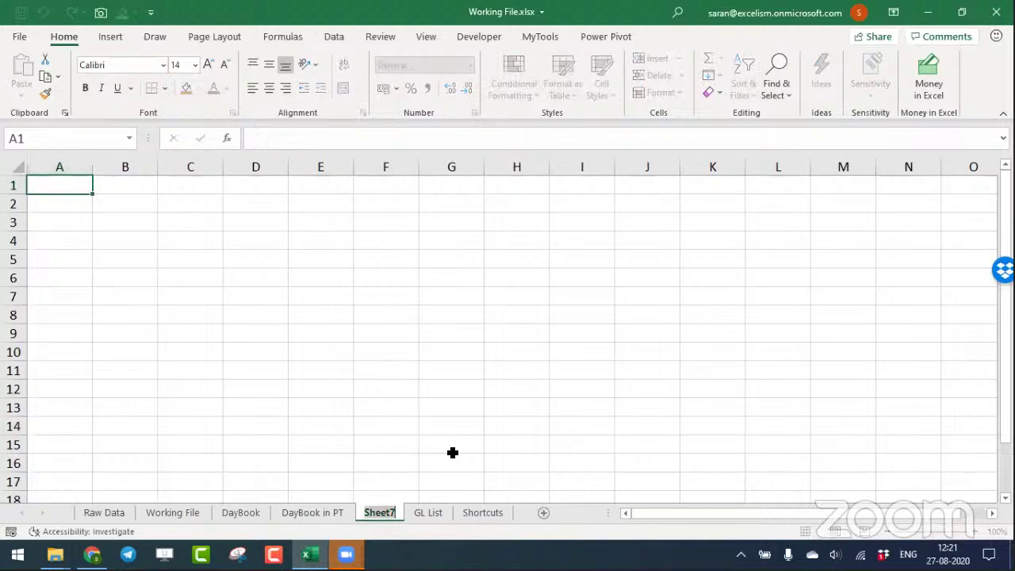
{"action": "type", "text": "Sampli"}
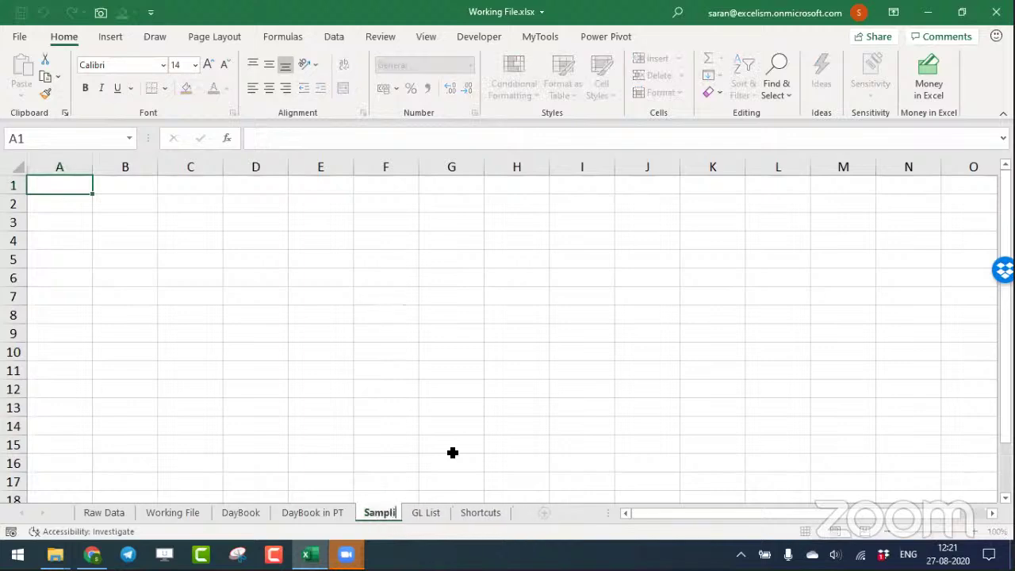
{"action": "type", "text": "ng"}
{"action": "key", "text": "Return"}
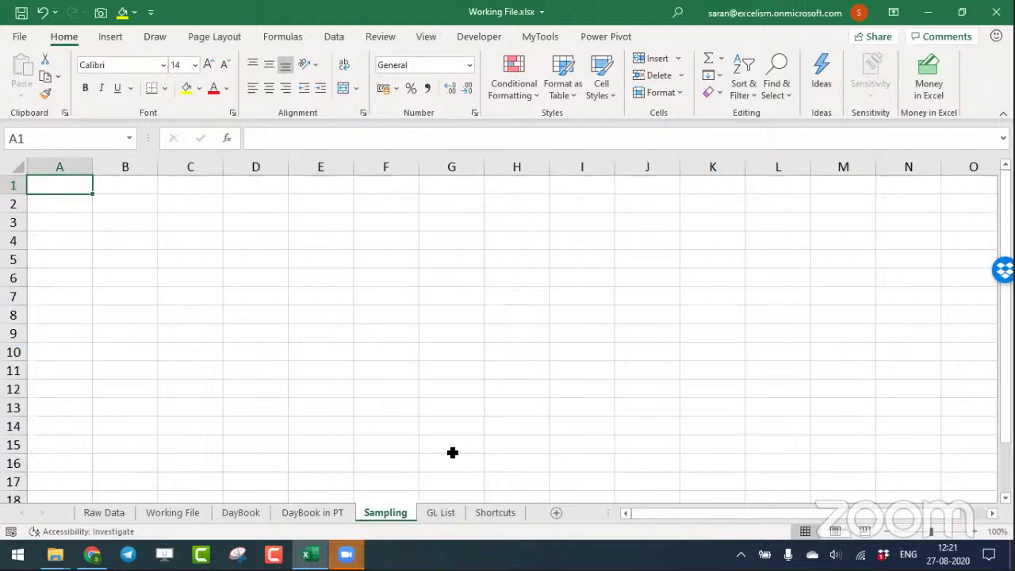
{"action": "type", "text": "Doc."}
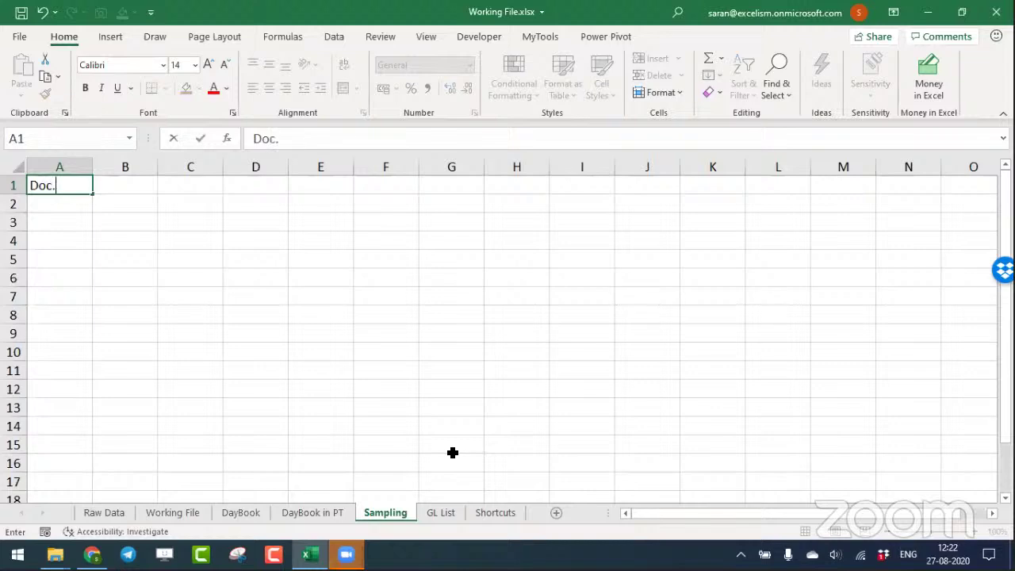
{"action": "type", "text": "No."}
{"action": "key", "text": "Return"}
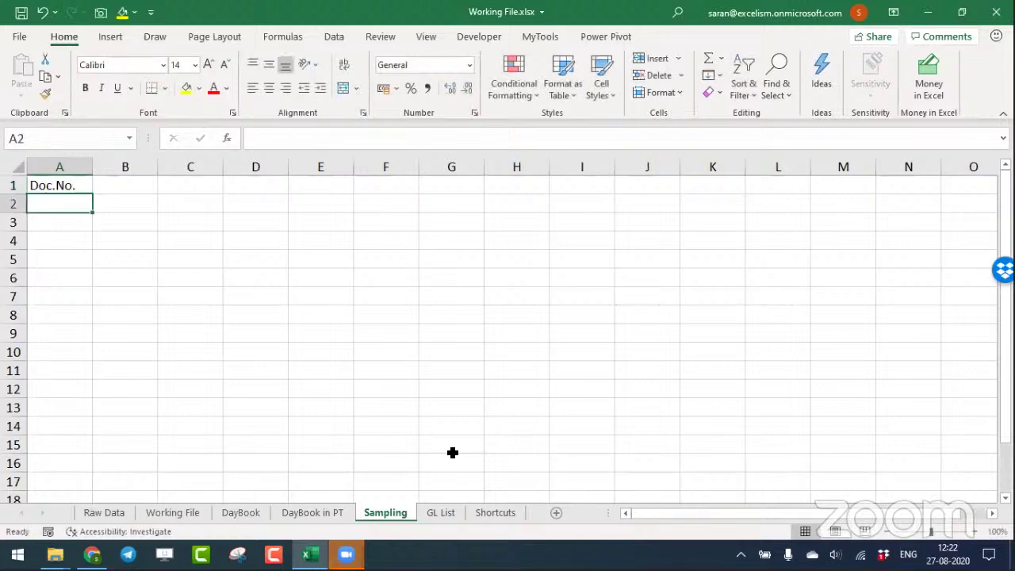
Check the last DayBook data row, then return to the Sampling sheet.
{"action": "key", "text": "ctrl+Page_Up"}
{"action": "key", "text": "ctrl+Page_Up"}
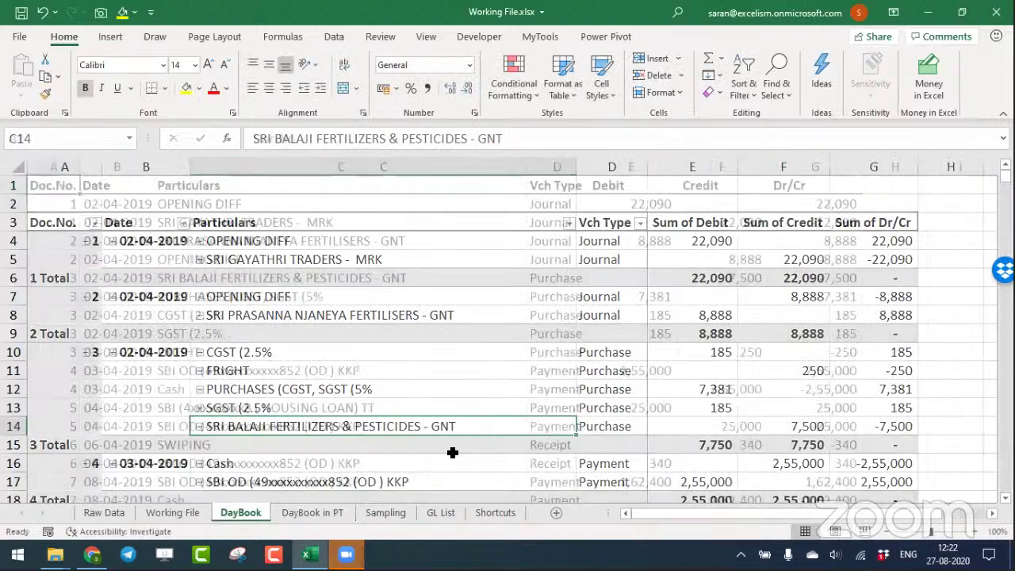
{"action": "key", "text": "ctrl+Home"}
{"action": "key", "text": "ctrl+Down"}
{"action": "key", "text": "ctrl+Page_Up"}
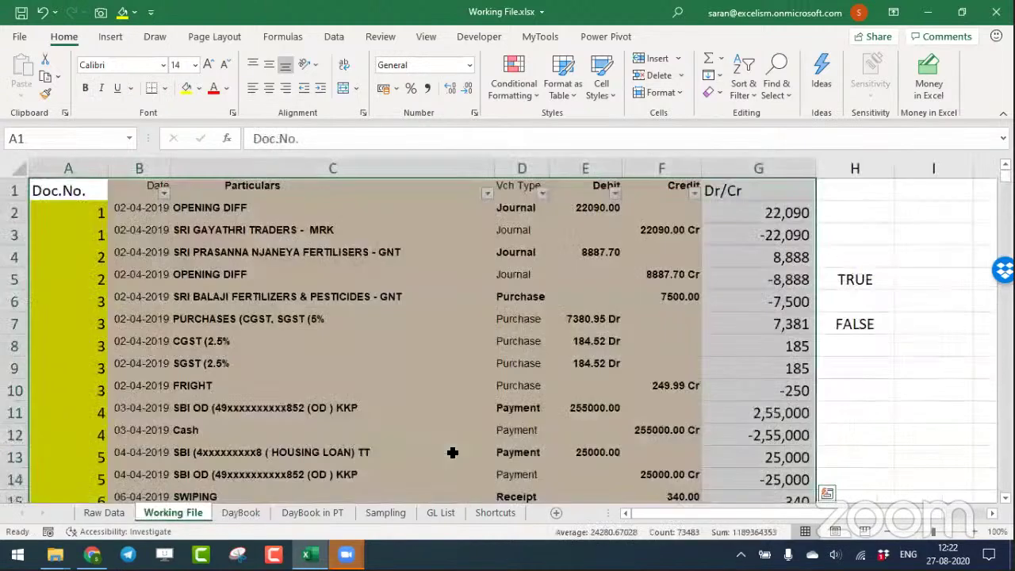
{"action": "key", "text": "ctrl+Page_Down"}
{"action": "key", "text": "ctrl+Page_Down"}
{"action": "key", "text": "ctrl+Page_Down"}
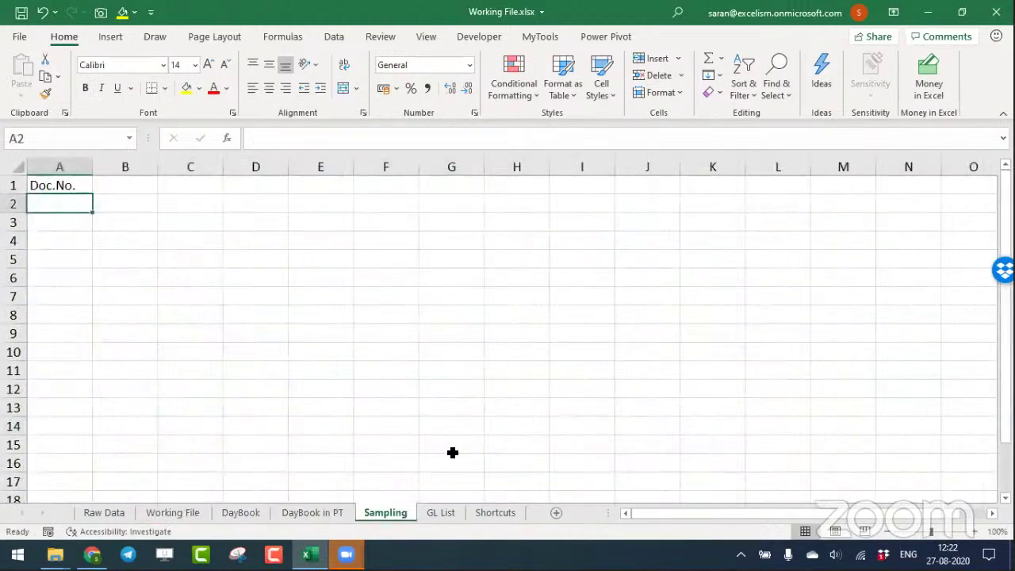
Enter 1 and 2 in A2:A3 and fill the number series down column A.
{"action": "type", "text": "1"}
{"action": "key", "text": "Return"}
{"action": "type", "text": "2"}
{"action": "key", "text": "Return"}
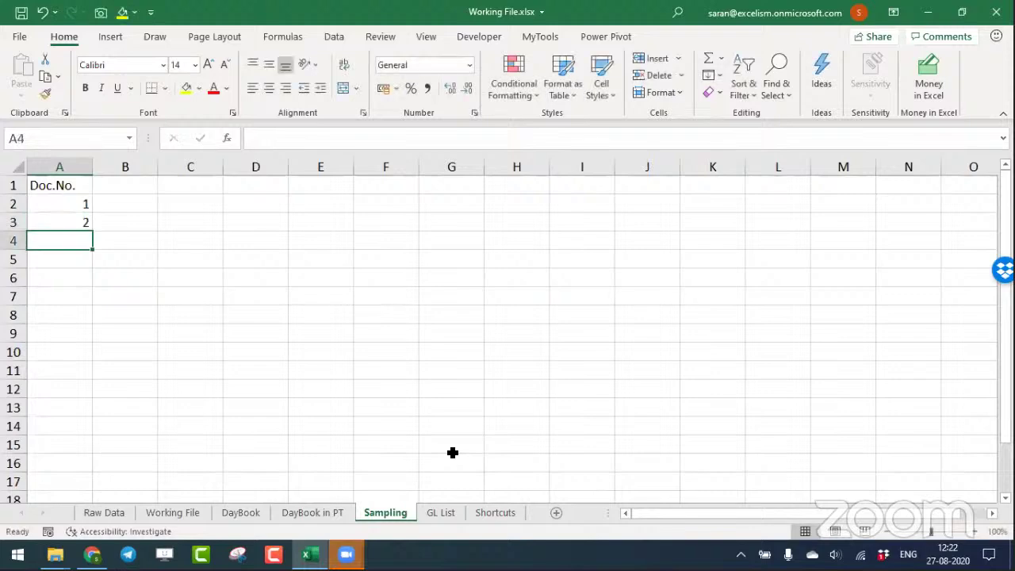
{"action": "left_click", "coordinate": [45, 215]}
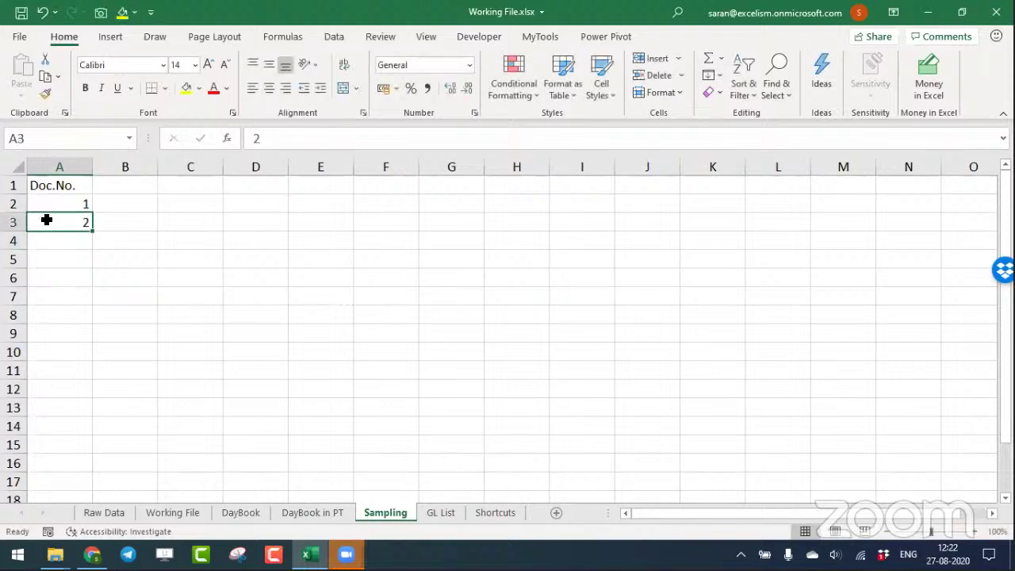
{"action": "left_click", "coordinate": [61, 199]}
{"action": "double_click", "coordinate": [61, 205]}
{"action": "left_click", "coordinate": [61, 215]}
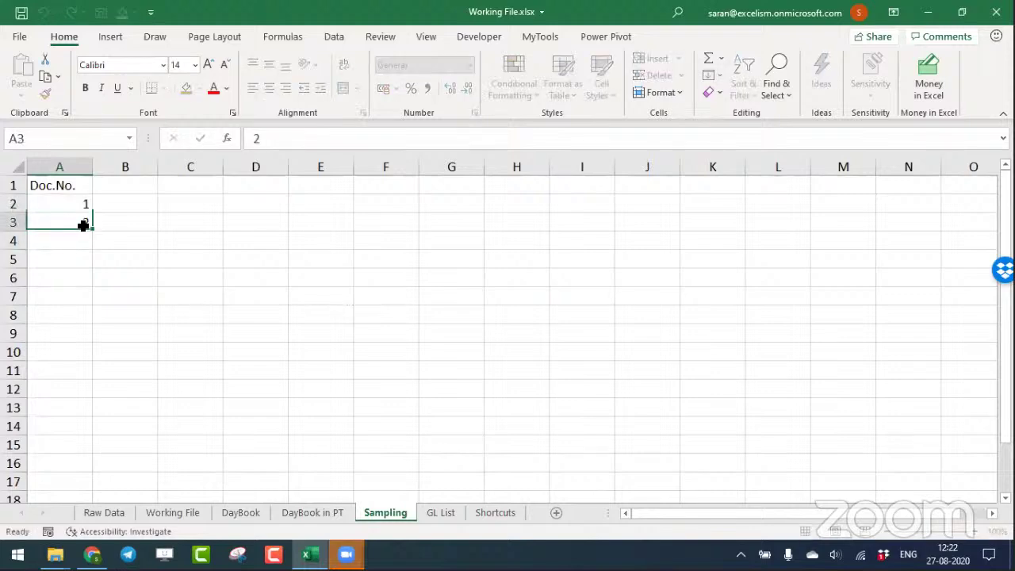
{"action": "mouse_move", "coordinate": [63, 199]}
{"action": "left_mouse_down"}
{"action": "mouse_move", "coordinate": [93, 427]}
{"action": "mouse_move", "coordinate": [101, 425]}
{"action": "left_mouse_up"}
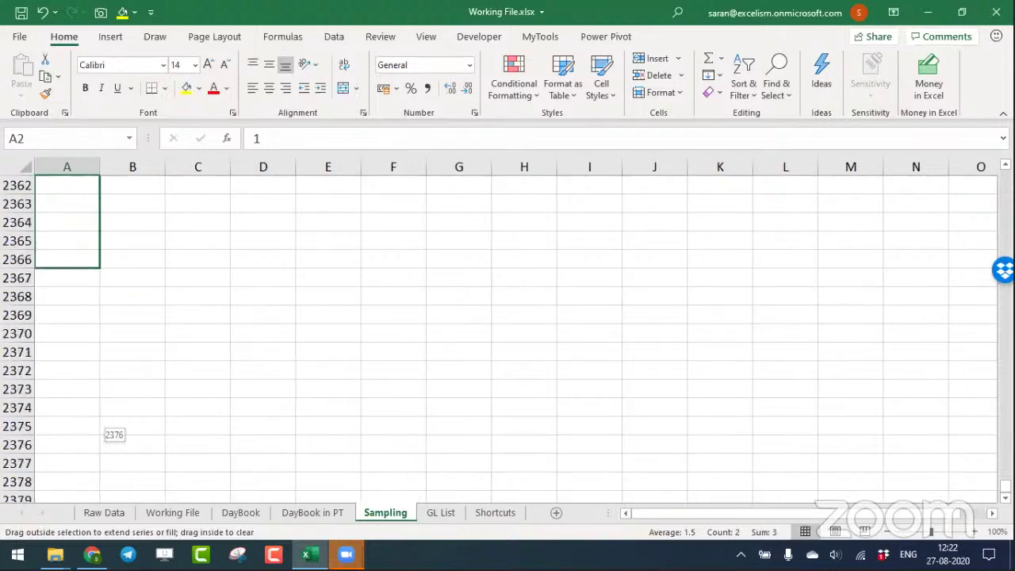
{"action": "mouse_move", "coordinate": [101, 424]}
{"action": "left_mouse_down"}
{"action": "mouse_move", "coordinate": [88, 275]}
{"action": "mouse_move", "coordinate": [69, 528]}
{"action": "mouse_move", "coordinate": [87, 437]}
{"action": "mouse_move", "coordinate": [64, 545]}
{"action": "mouse_move", "coordinate": [84, 471]}
{"action": "mouse_move", "coordinate": [59, 548]}
{"action": "left_mouse_up"}
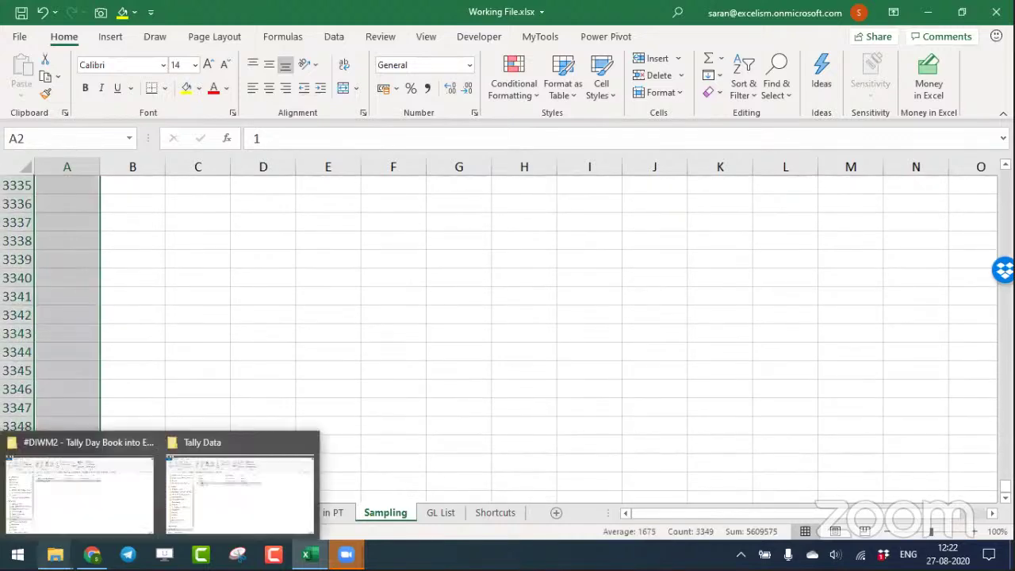
Clear the filled number series from column A.
{"action": "key", "text": "ctrl+Home"}
{"action": "key", "text": "Down"}
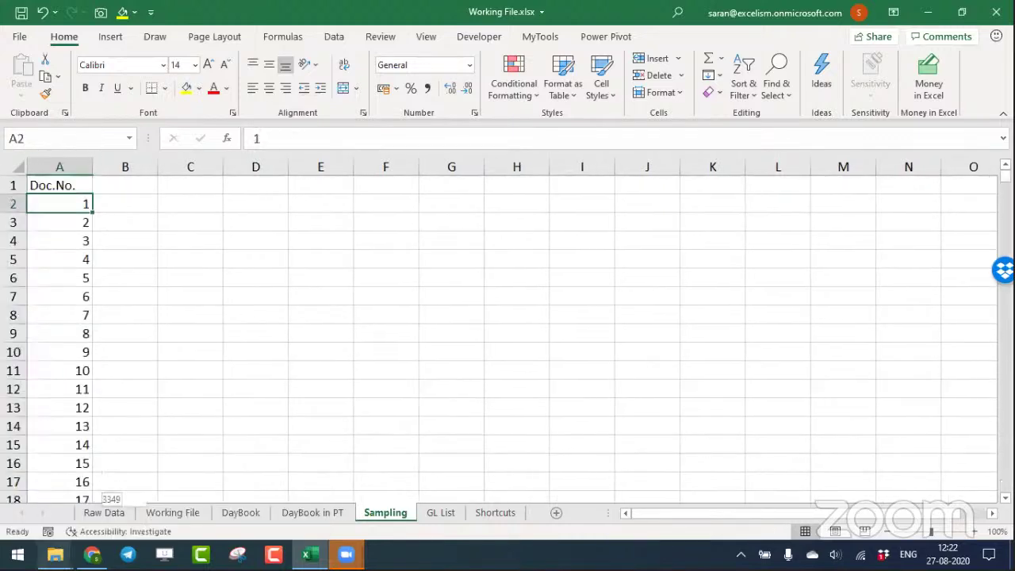
{"action": "key", "text": "ctrl+shift+Down"}
{"action": "key", "text": "Delete"}
Copy DayBook's document numbers A2:A12247 and paste them under Doc.No. on Sampling.
{"action": "key", "text": "ctrl+Page_Up"}
{"action": "key", "text": "ctrl+Page_Down"}
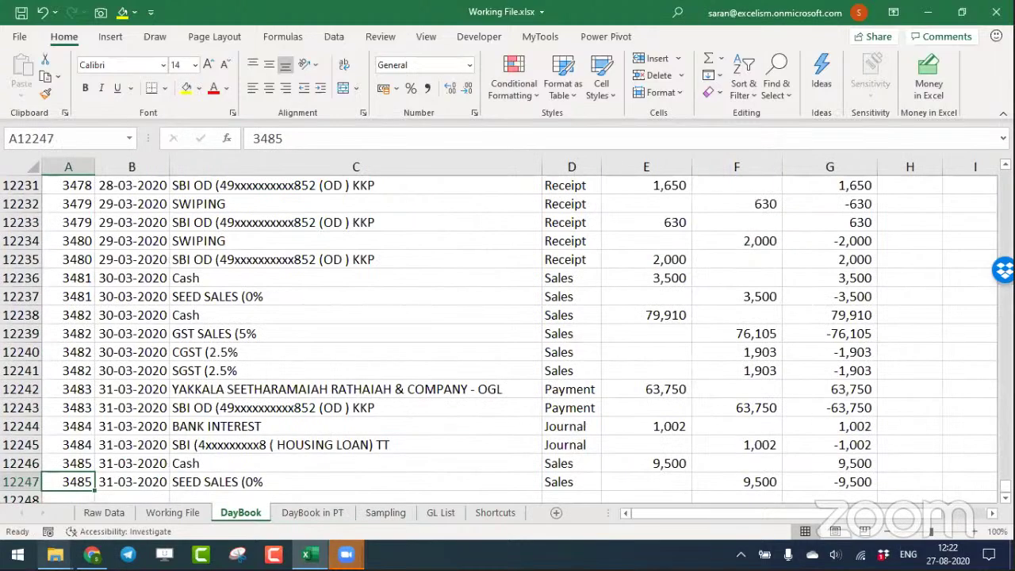
{"action": "key", "text": "ctrl+Home"}
{"action": "key", "text": "Down"}
{"action": "key", "text": "ctrl+shift+Down"}
{"action": "key", "text": "ctrl+c"}
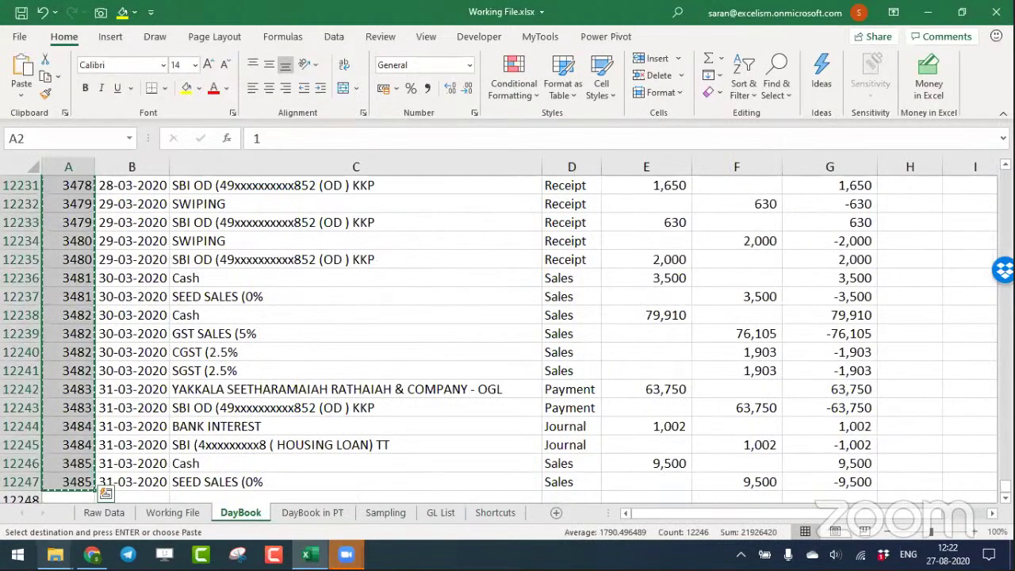
{"action": "key", "text": "ctrl+Page_Down"}
{"action": "key", "text": "ctrl+Page_Down"}
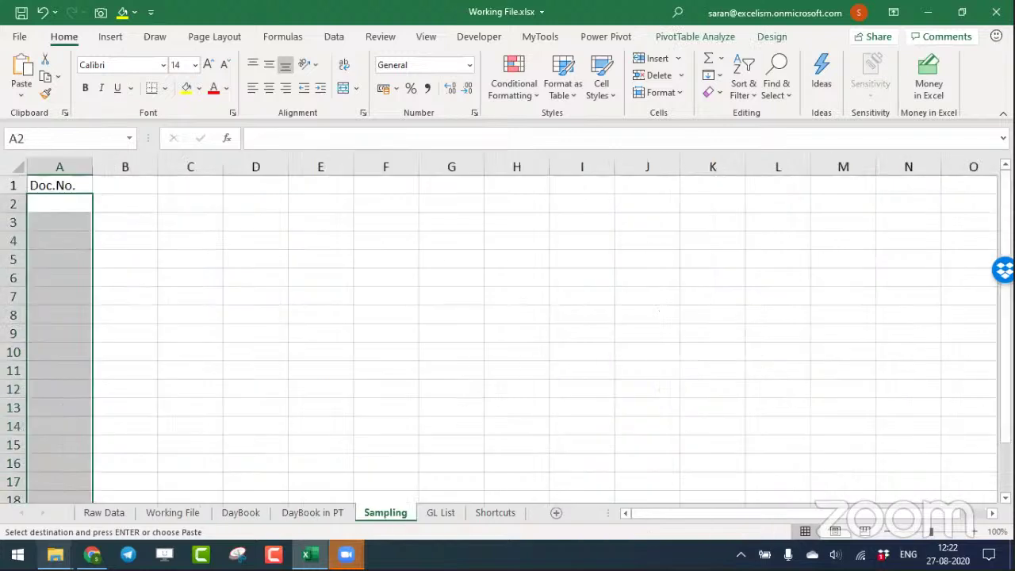
{"action": "key", "text": "Return"}
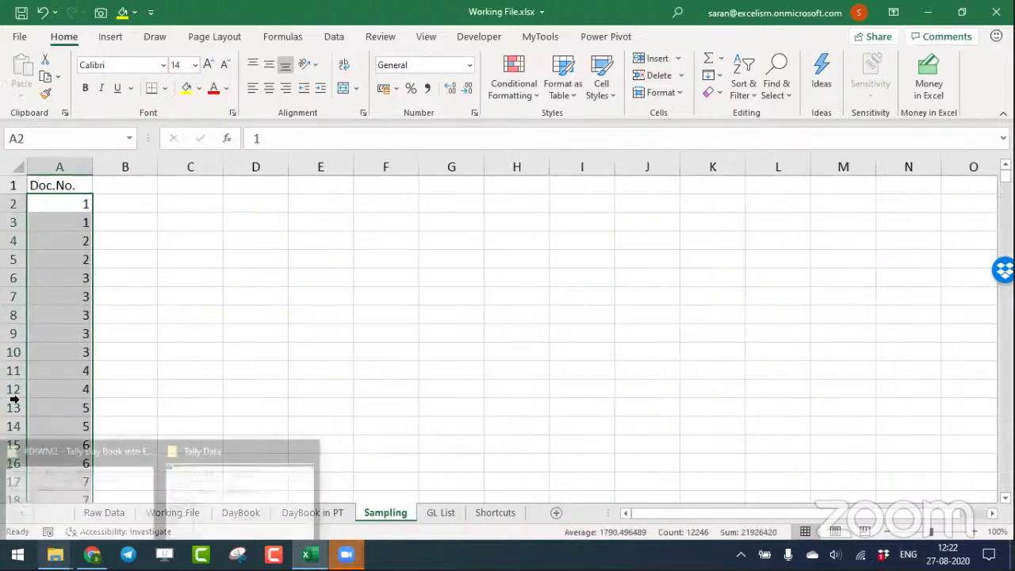
{"action": "left_click", "coordinate": [337, 38]}
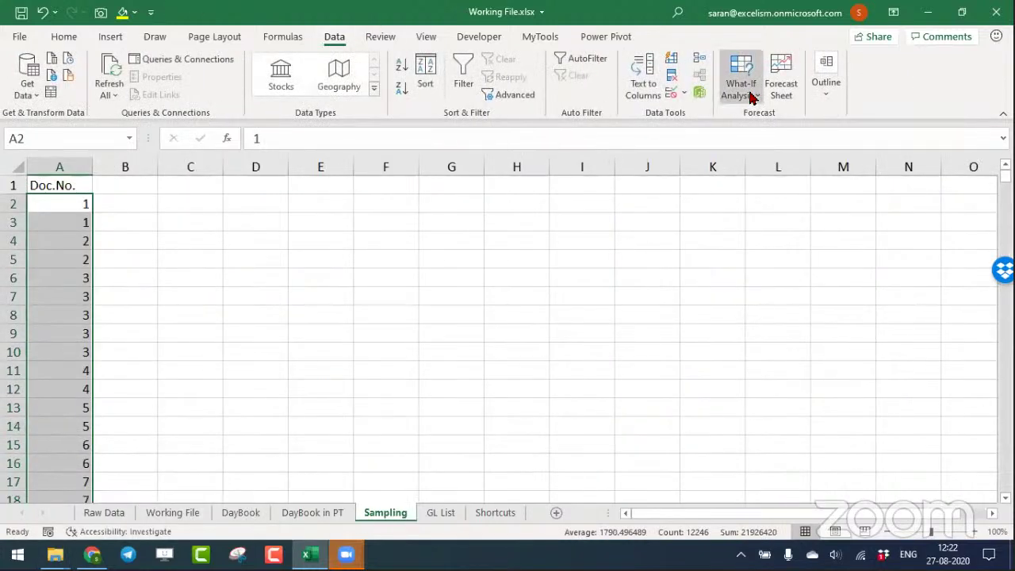
Remove duplicate document numbers so the list runs 1 to 3485.
{"action": "left_click", "coordinate": [673, 76]}
{"action": "left_click", "coordinate": [612, 248]}
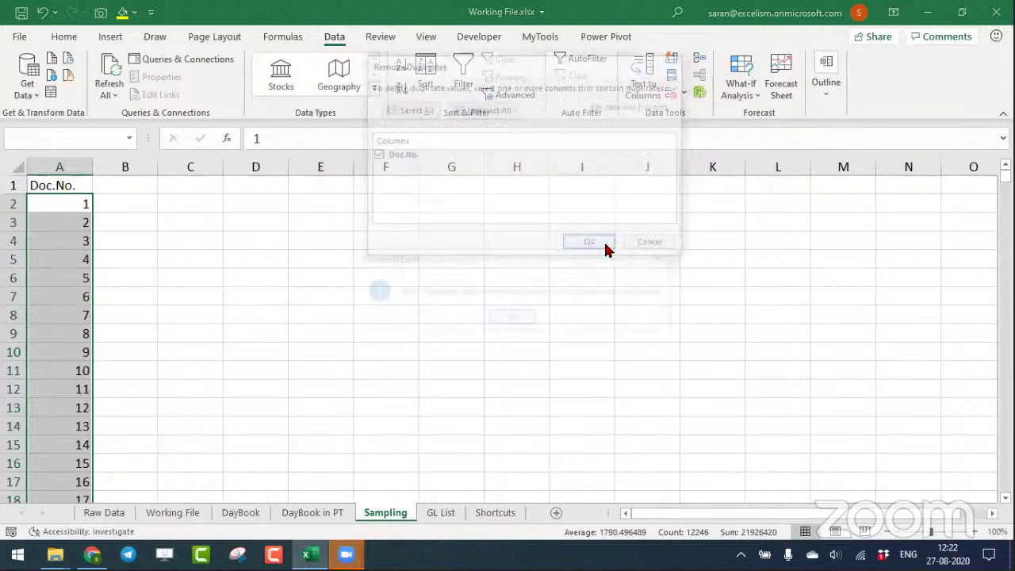
{"action": "left_click", "coordinate": [518, 317]}
{"action": "left_click", "coordinate": [67, 328]}
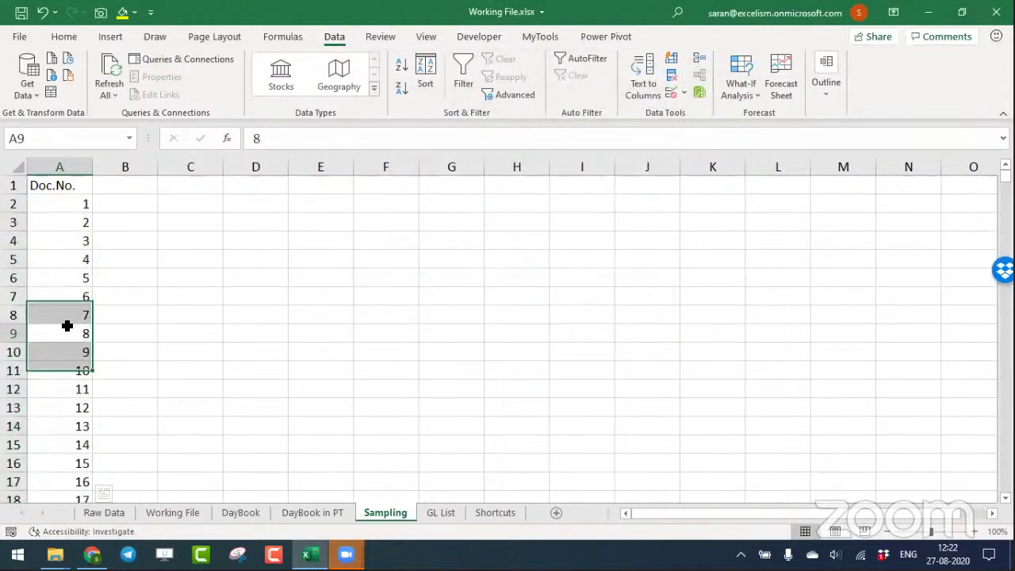
{"action": "key", "text": "ctrl+Down"}
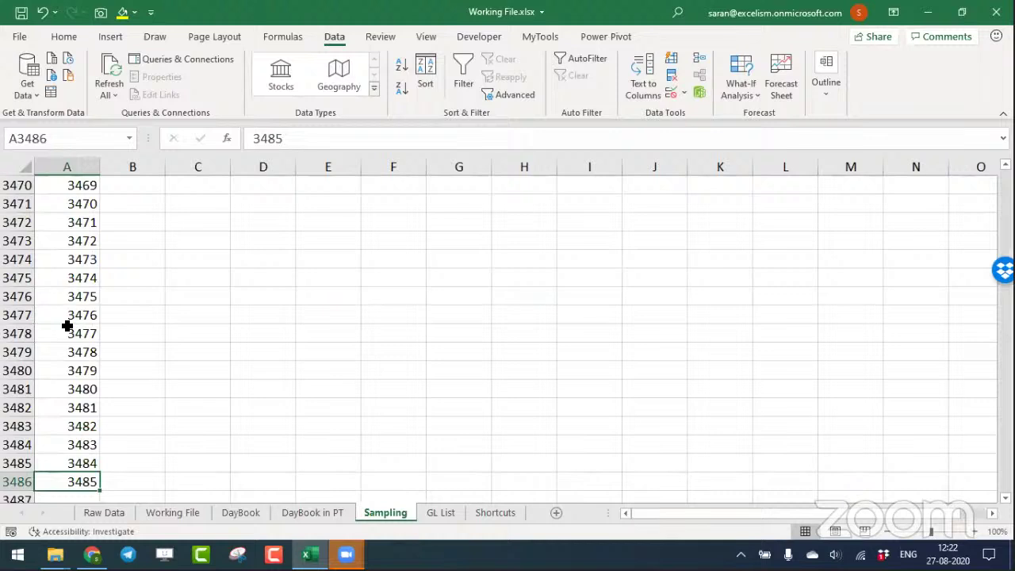
{"action": "key", "text": "ctrl+Up"}
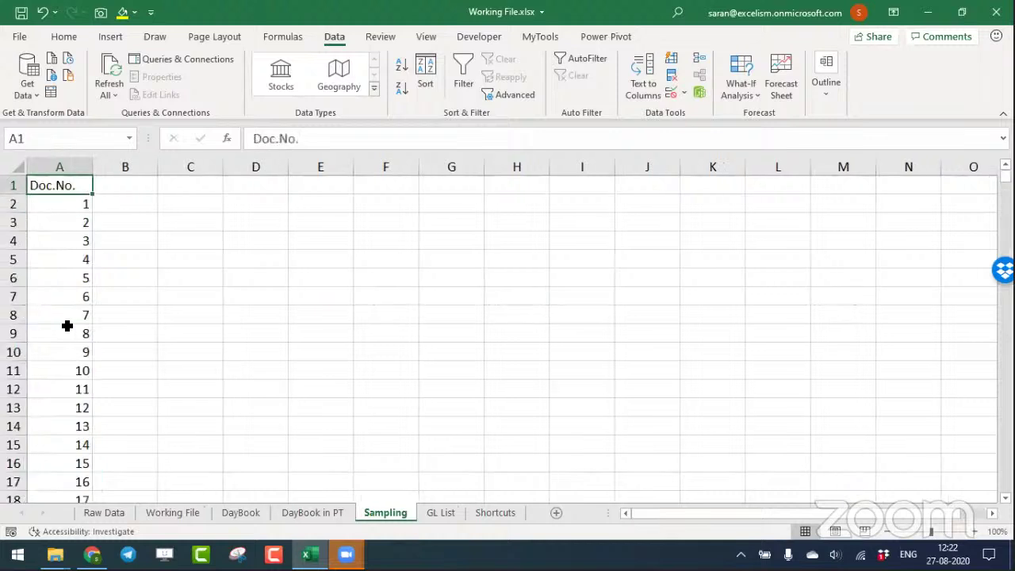
Make the Doc.No. header bold italic, then view the DayBook in PT sheet.
{"action": "key", "text": "ctrl+b"}
{"action": "key", "text": "ctrl+i"}
{"action": "key", "text": "Right"}
{"action": "key", "text": "Right"}
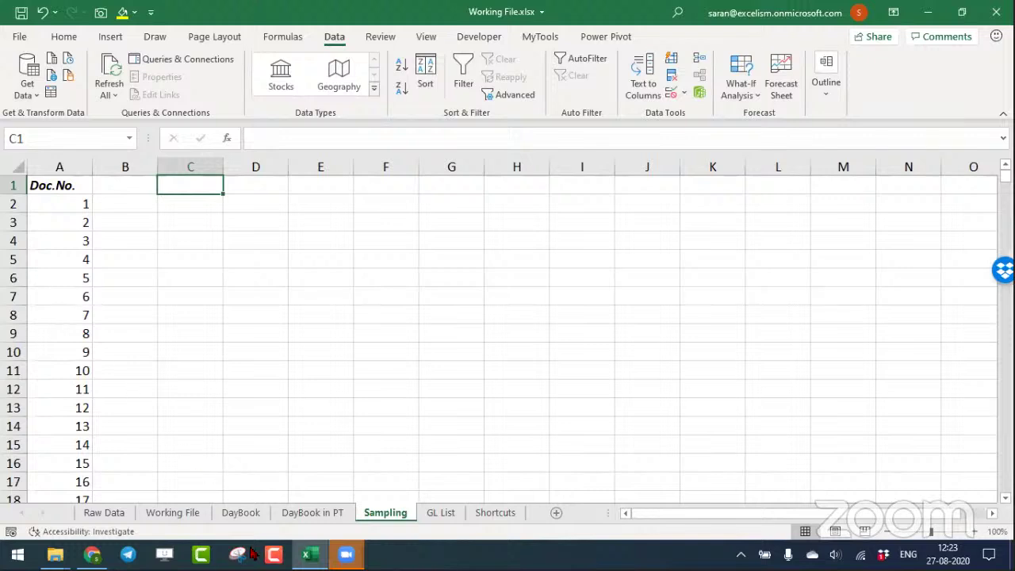
{"action": "left_click", "coordinate": [315, 513]}
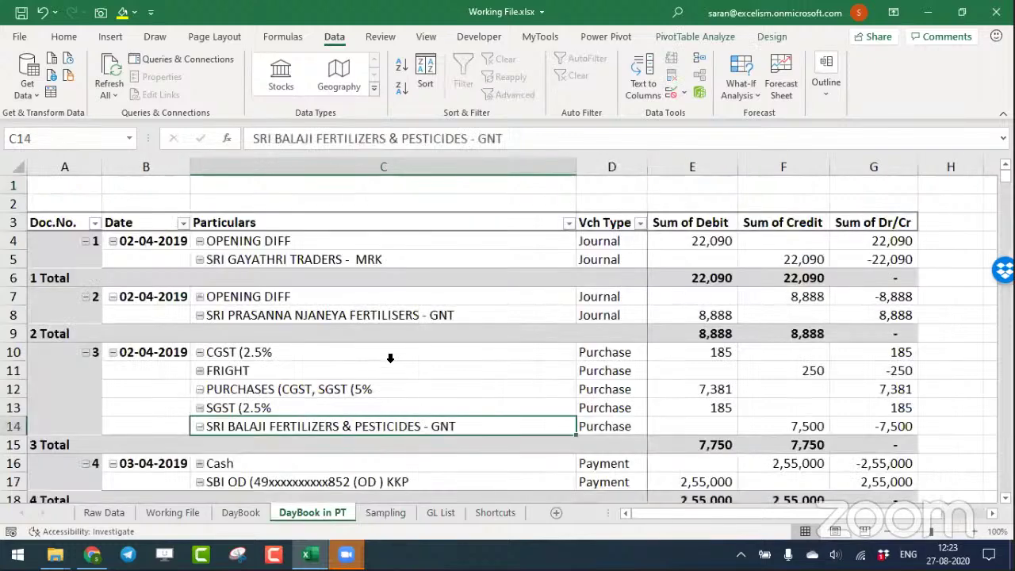
Inspect the 02-04-2019 date and OPENING DIFF entry in the pivot, then return to the Sampling sheet.
{"action": "left_click", "coordinate": [153, 354]}
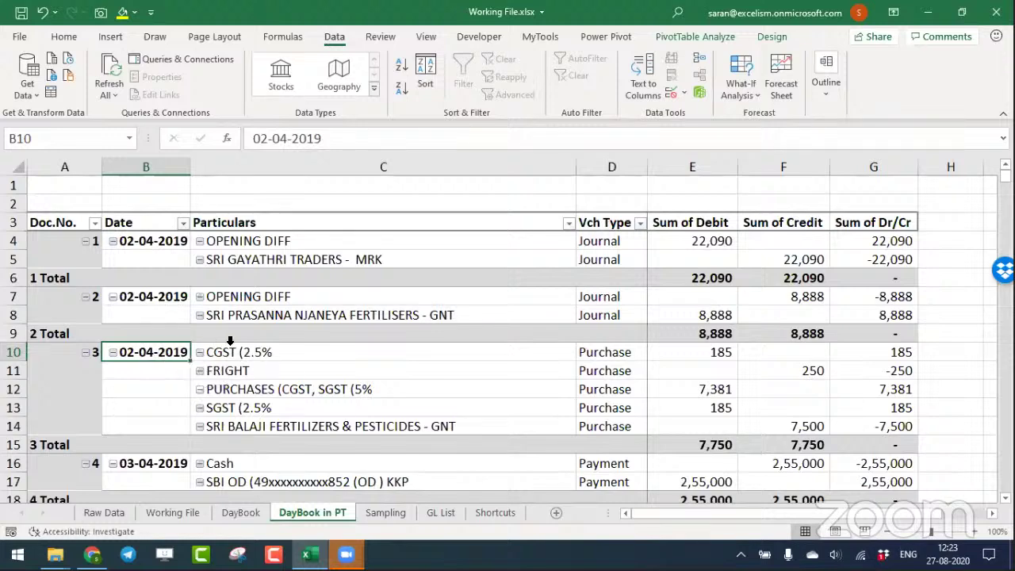
{"action": "right_click", "coordinate": [149, 351]}
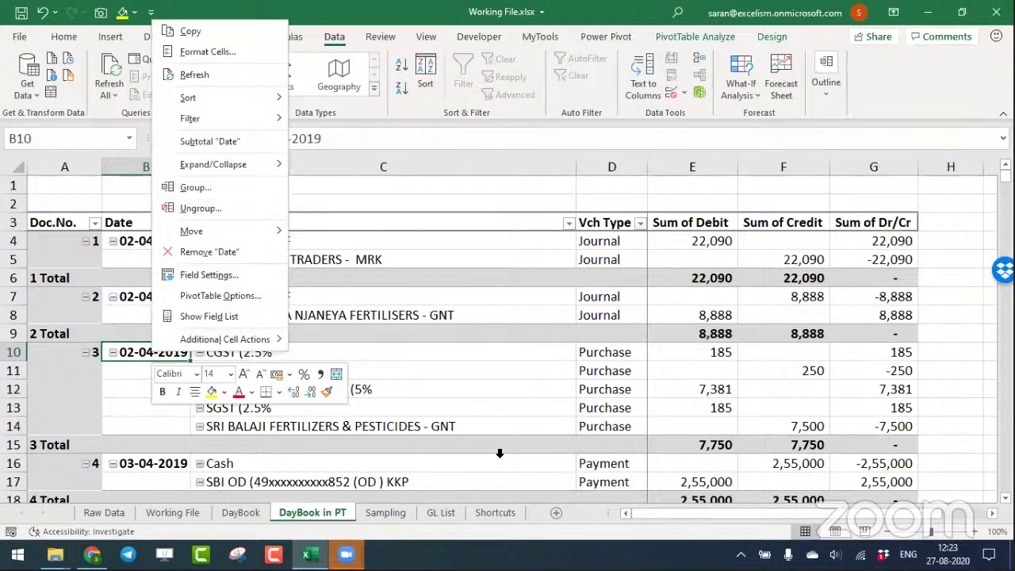
{"action": "key", "text": "Escape"}
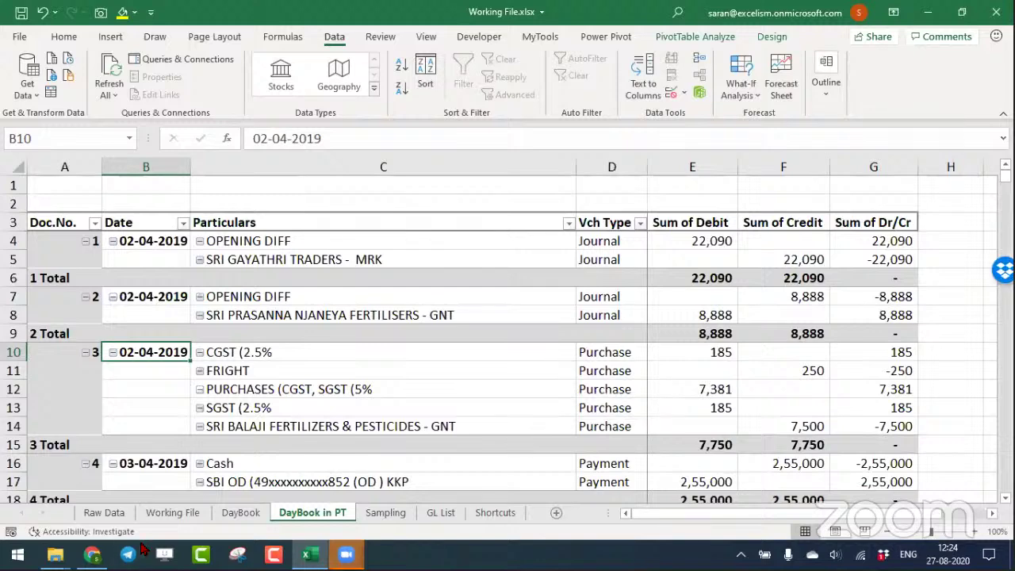
{"action": "left_click", "coordinate": [360, 298]}
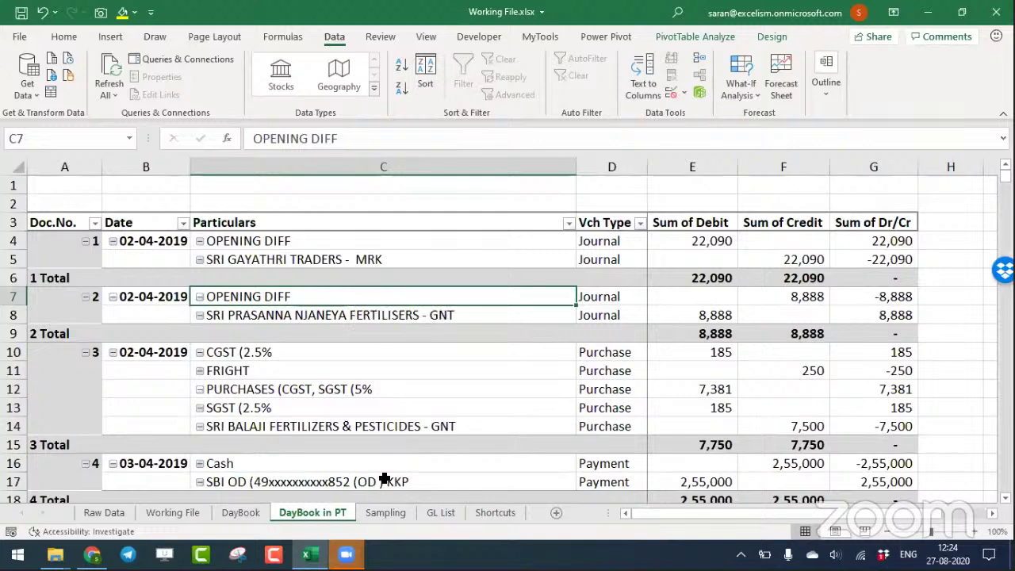
{"action": "left_click", "coordinate": [386, 513]}
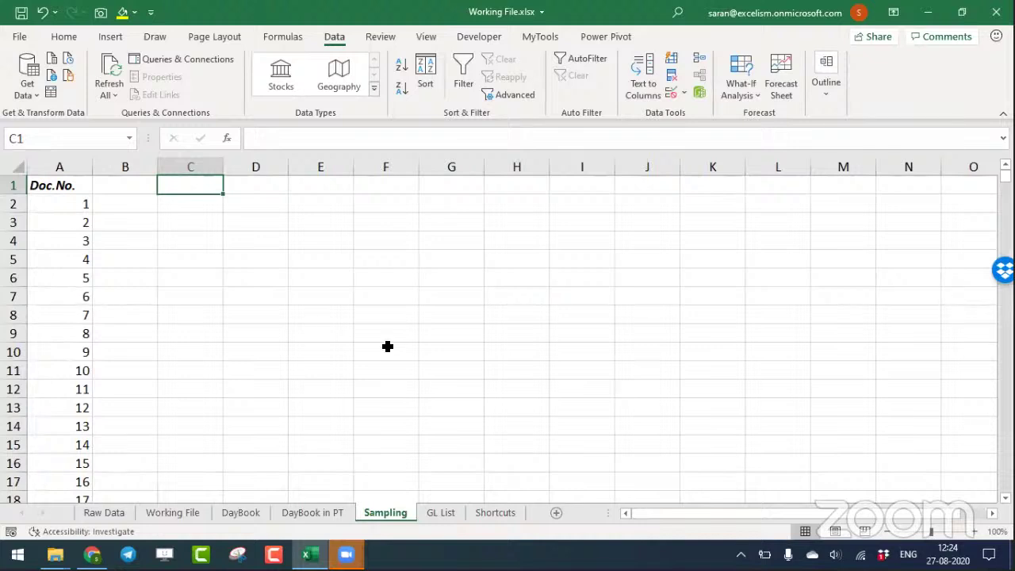
Enter a bold italic Staff header in C1.
{"action": "type", "text": "Staff"}
{"action": "key", "text": "Return"}
{"action": "key", "text": "Up"}
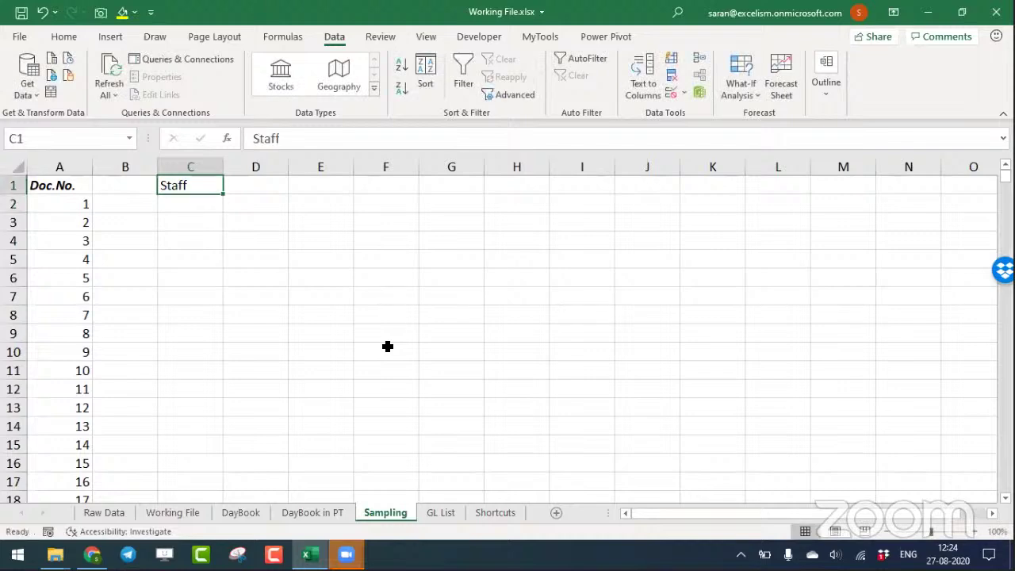
{"action": "key", "text": "ctrl+b"}
{"action": "key", "text": "ctrl+i"}
{"action": "key", "text": "Down"}
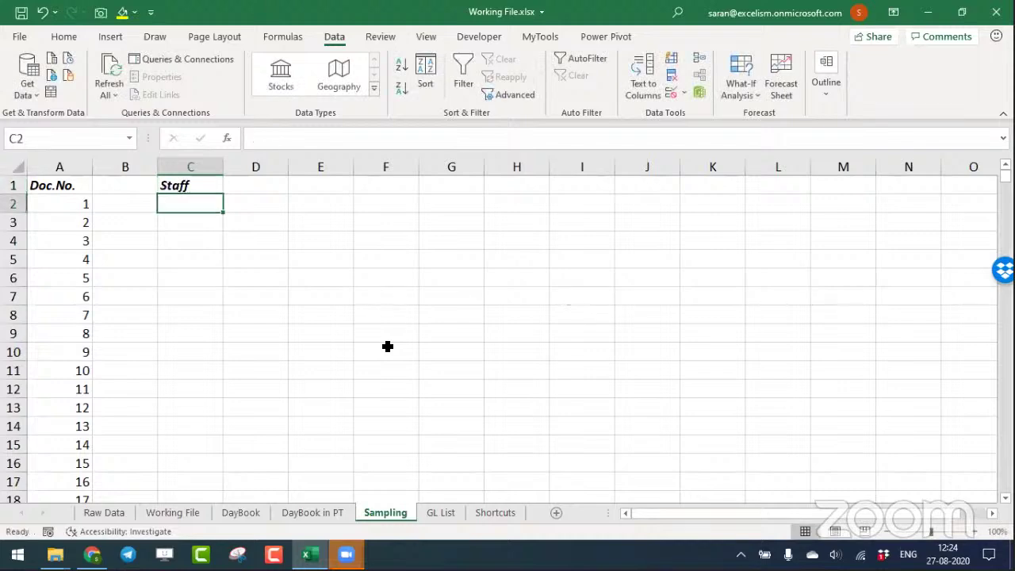
Enter the first staff member's name in C2 and AutoFit column C.
{"action": "type", "text": "Saran Kumar"}
{"action": "key", "text": "Return"}
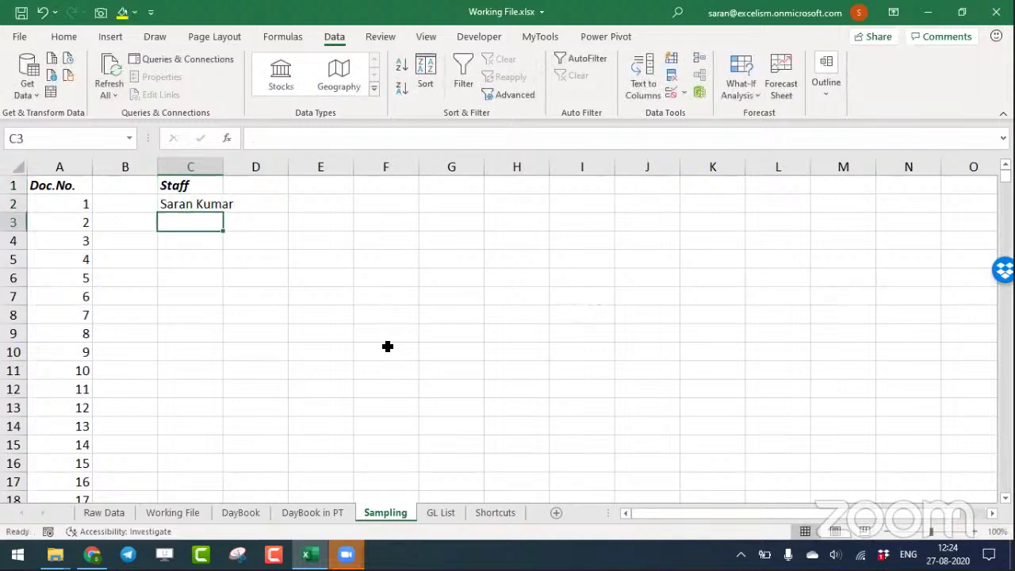
{"action": "key", "text": "Up"}
{"action": "key", "text": "alt+o"}
{"action": "key", "text": "c"}
{"action": "key", "text": "a"}
{"action": "key", "text": "Down"}
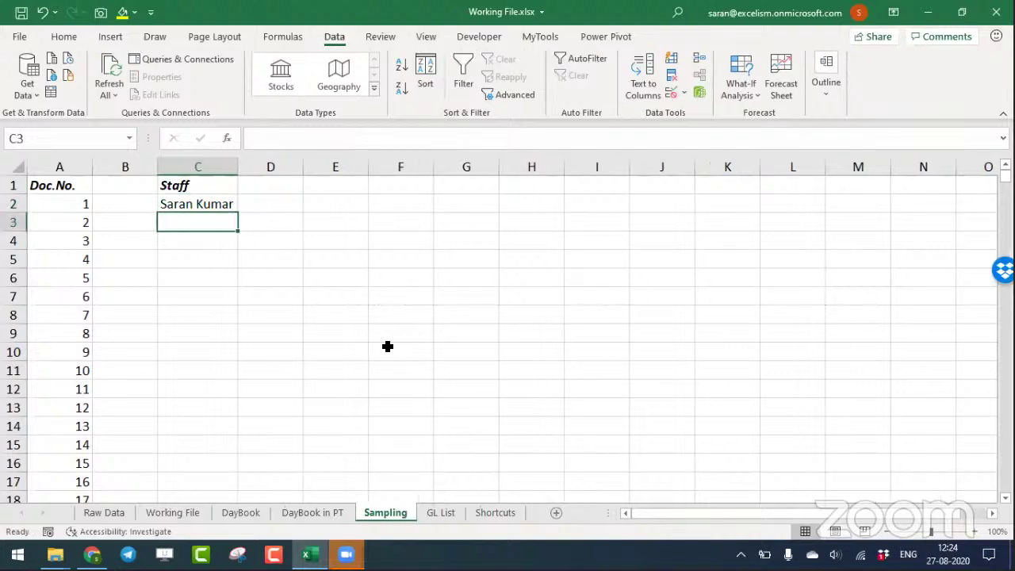
Enter the second and third staff members' names in C3 and C4.
{"action": "type", "text": "Ajay"}
{"action": "type", "text": "K"}
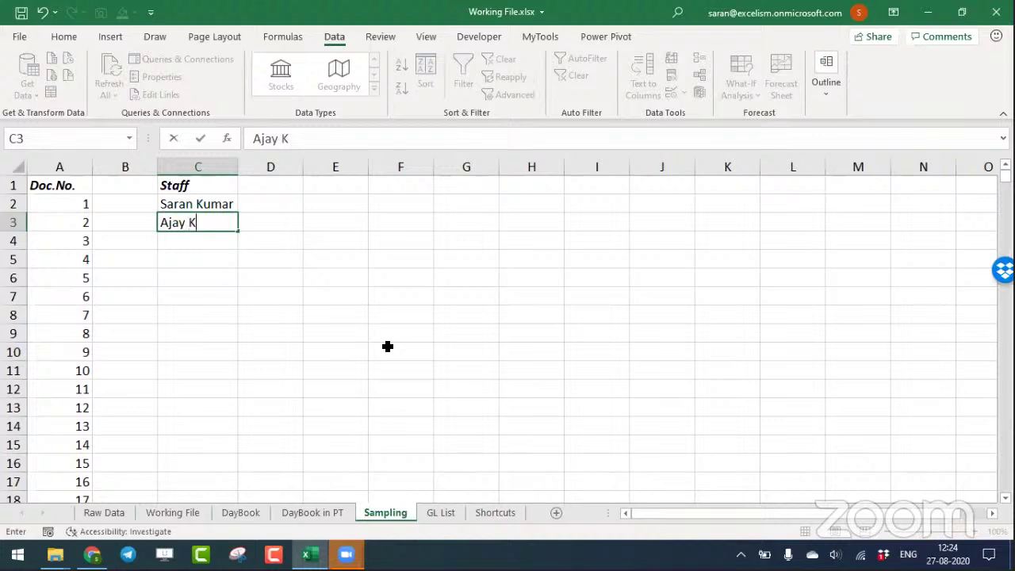
{"action": "type", "text": "umar"}
{"action": "key", "text": "Return"}
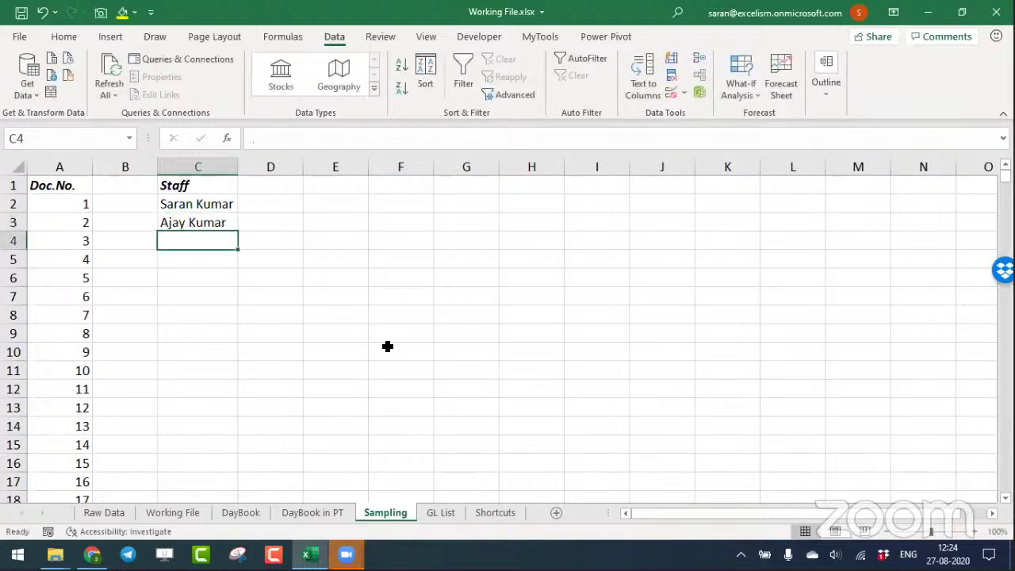
{"action": "key", "text": "Up"}
{"action": "key", "text": "Down"}
{"action": "type", "text": "Maruthi Ga"}
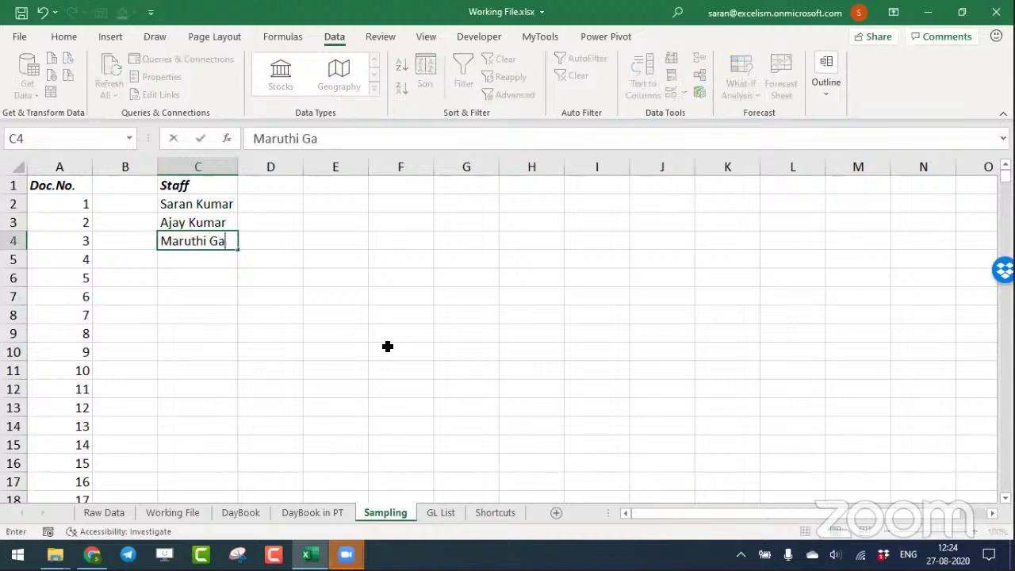
{"action": "type", "text": "ndhi"}
{"action": "key", "text": "Return"}
{"action": "key", "text": "Up"}
AutoFit column C again and enter the fourth staff member's name in C5.
{"action": "key", "text": "alt+h"}
{"action": "key", "text": "o"}
{"action": "key", "text": "i"}
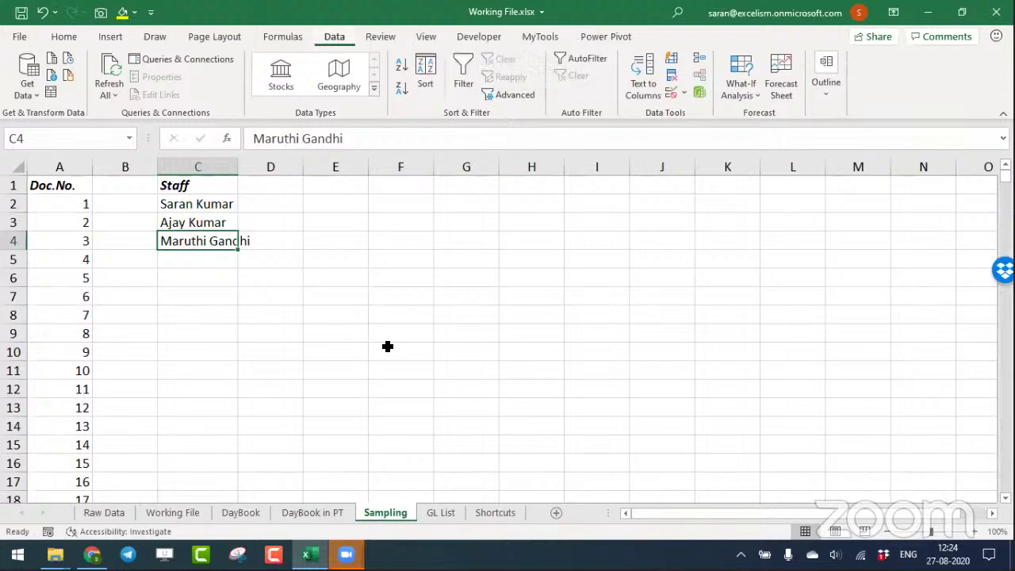
{"action": "key", "text": "Down"}
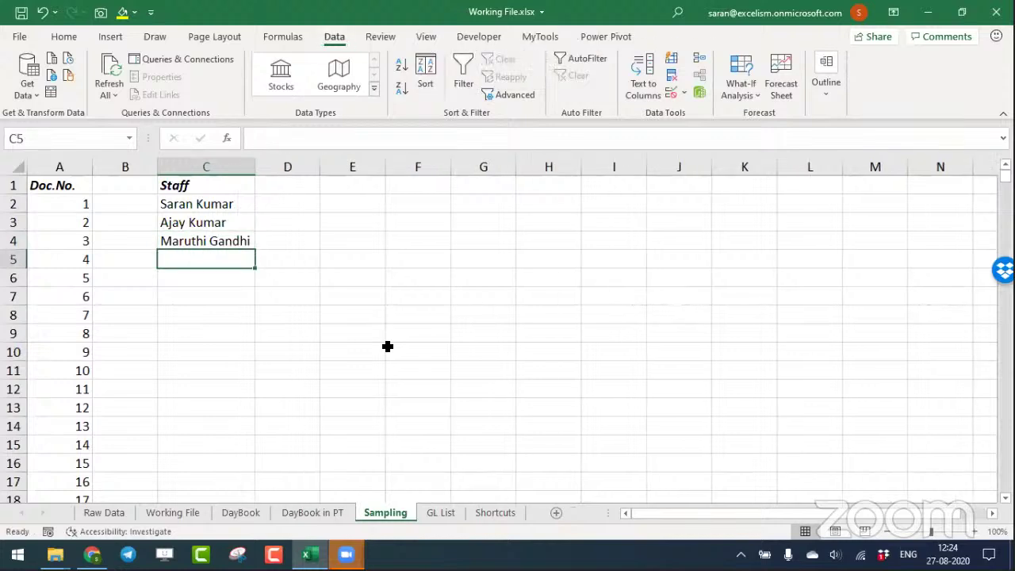
{"action": "type", "text": "Vija"}
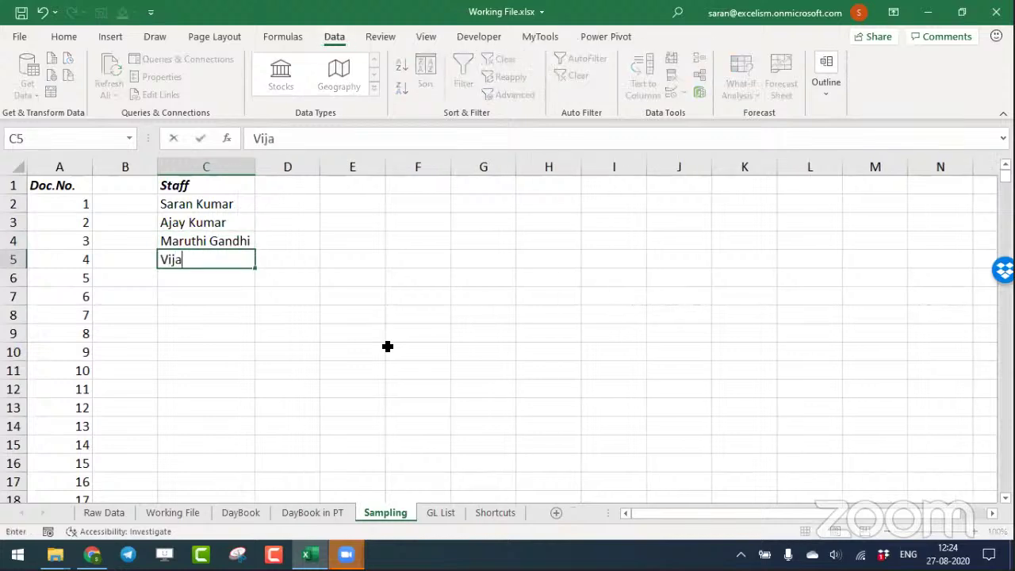
{"action": "type", "text": "y Srinivas"}
{"action": "key", "text": "Return"}
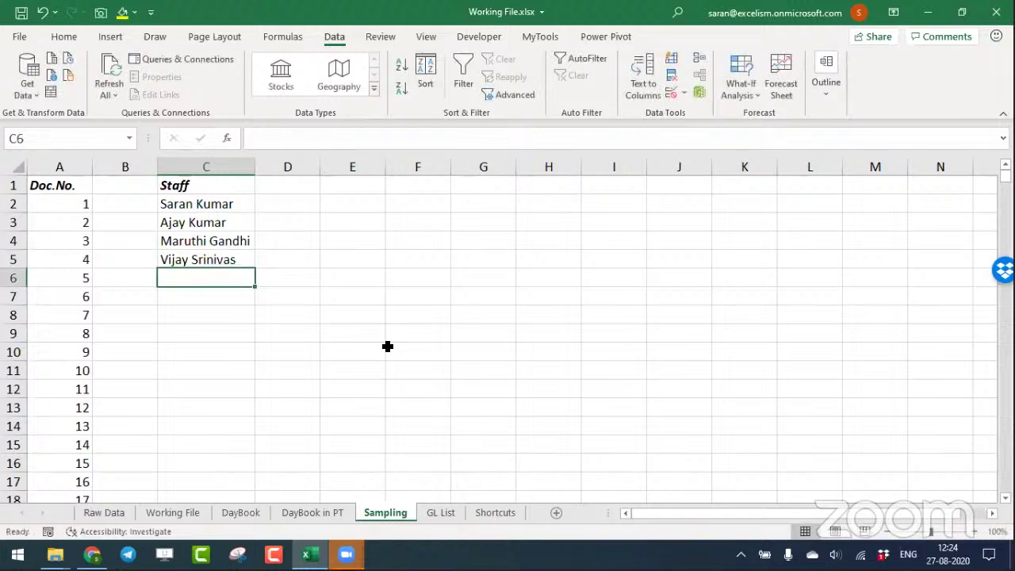
{"action": "key", "text": "Up"}
{"action": "key", "text": "Up"}
{"action": "key", "text": "Up"}
{"action": "key", "text": "Up"}
{"action": "key", "text": "Up"}
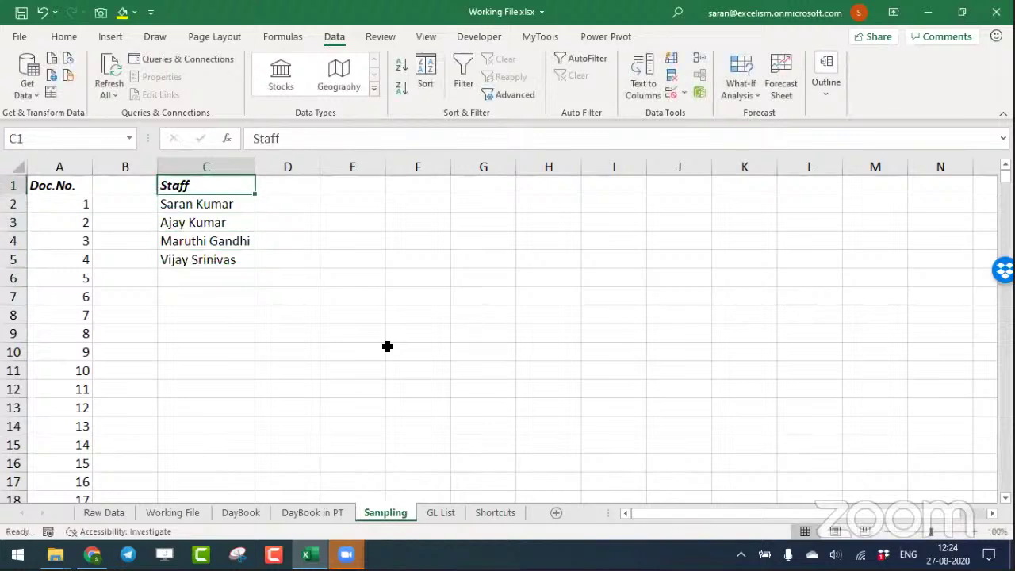
Enter the first staff member's name as a bold italic title in E1.
{"action": "key", "text": "Down"}
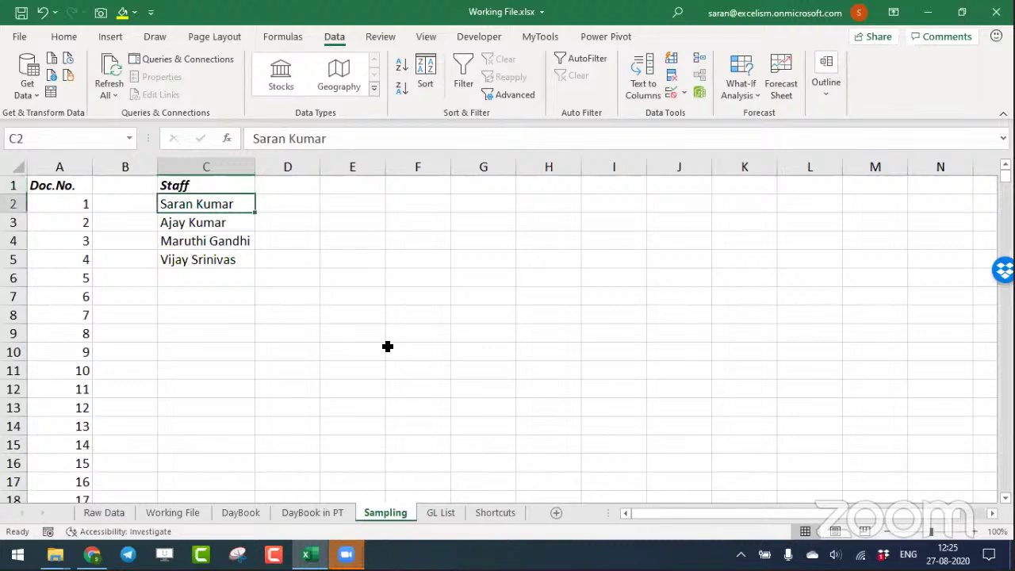
{"action": "key", "text": "Right"}
{"action": "key", "text": "Right"}
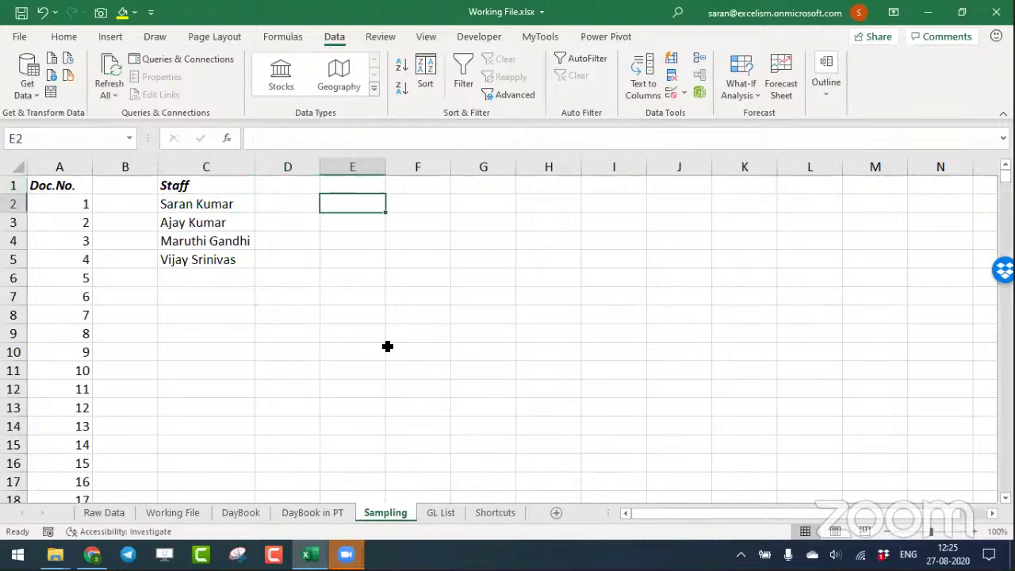
{"action": "key", "text": "Up"}
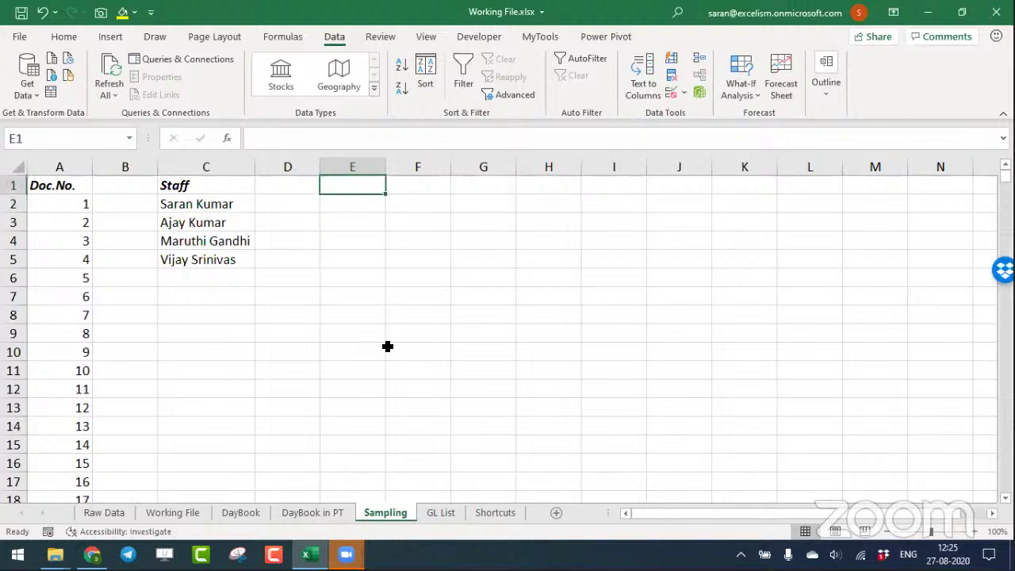
{"action": "type", "text": "Saran Kumar"}
{"action": "key", "text": "Return"}
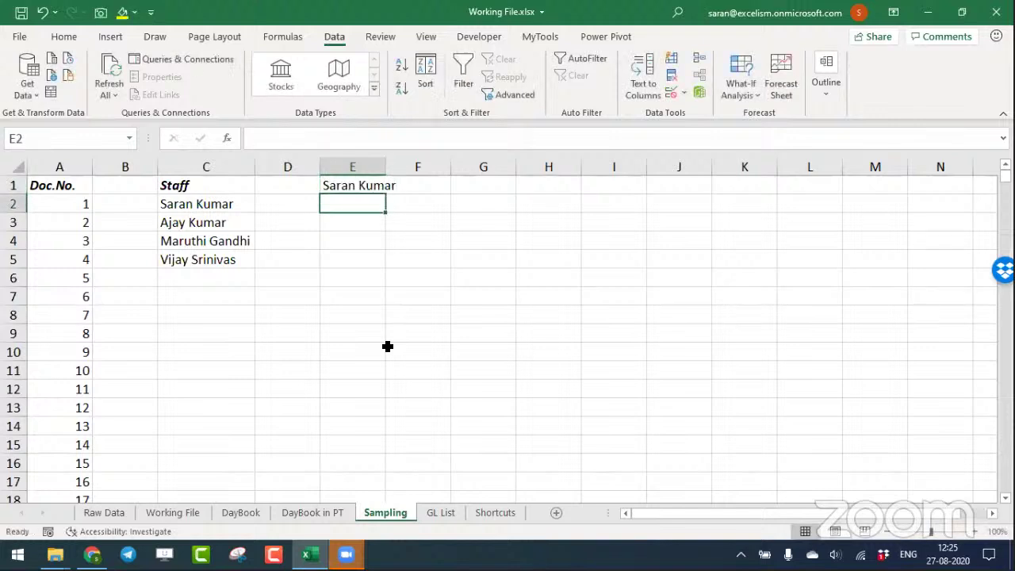
{"action": "key", "text": "Up"}
{"action": "key", "text": "ctrl+b"}
{"action": "key", "text": "ctrl+i"}
Enter bold italic 'Sample' in E2.
{"action": "key", "text": "Down"}
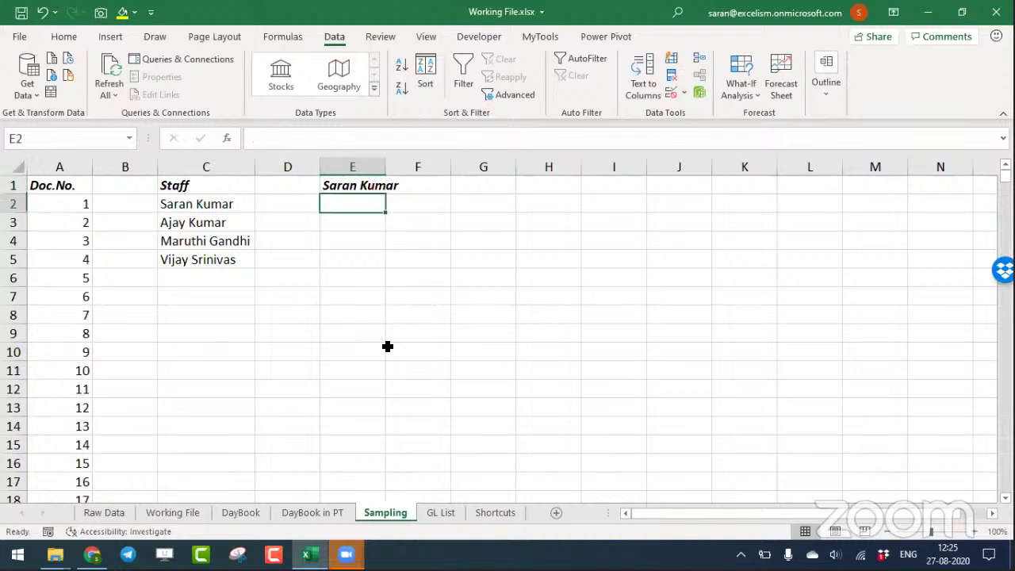
{"action": "type", "text": "Sample"}
{"action": "key", "text": "Return"}
{"action": "key", "text": "Up"}
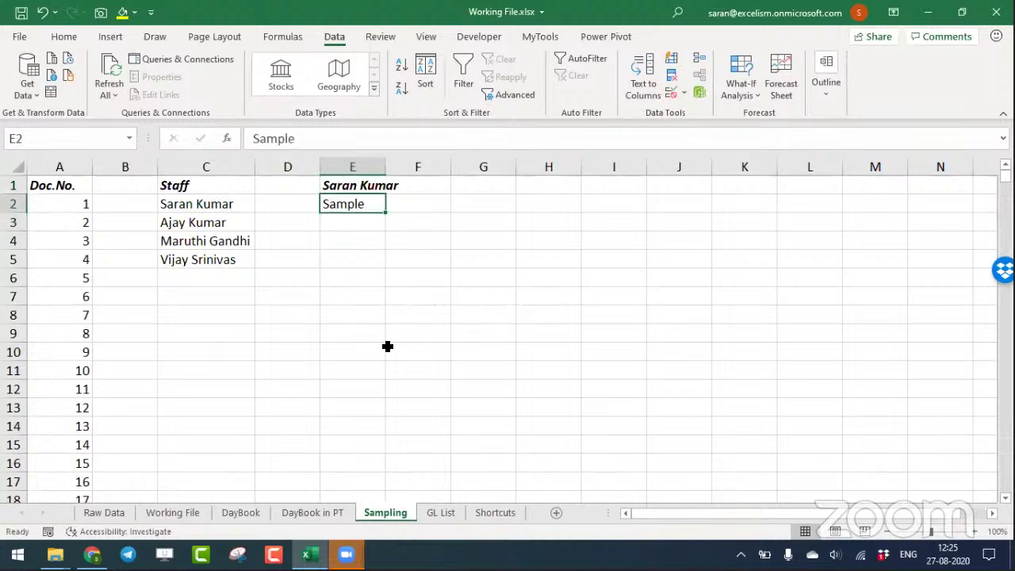
{"action": "key", "text": "ctrl+b"}
{"action": "key", "text": "ctrl+i"}
{"action": "key", "text": "Tab"}
{"action": "key", "text": "Return"}
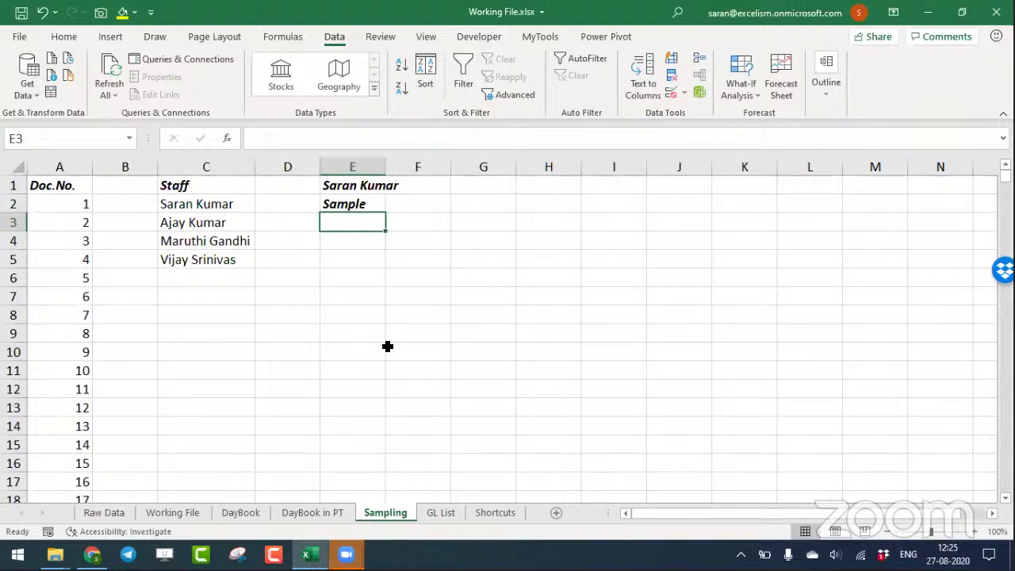
Replace E2 with SN, add a bold 'Sample Doc.No' heading in F2, and AutoFit column F.
{"action": "key", "text": "Up"}
{"action": "type", "text": "SN"}
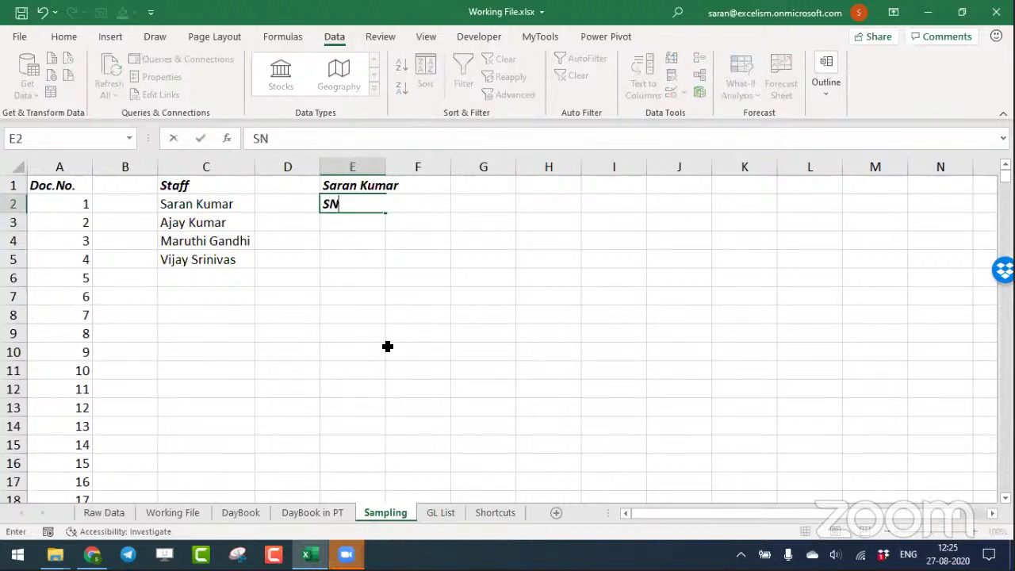
{"action": "key", "text": "Tab"}
{"action": "type", "text": "Samp"}
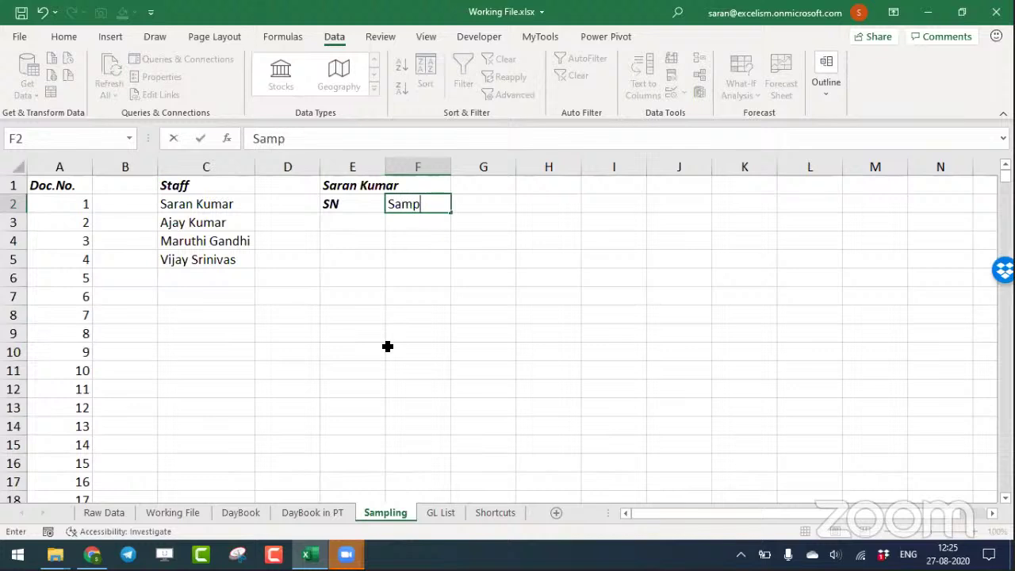
{"action": "type", "text": "le Doc.No"}
{"action": "key", "text": "Return"}
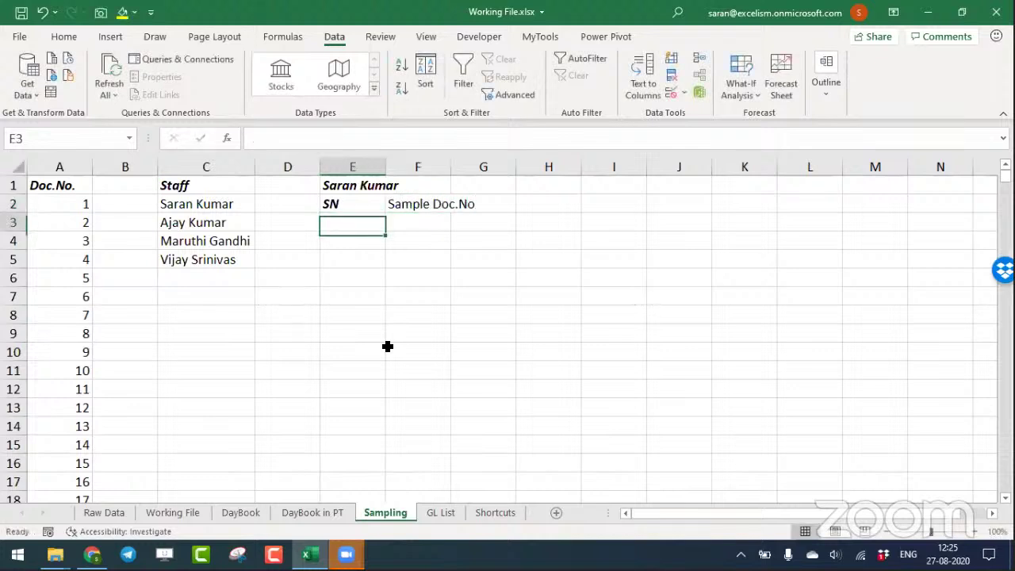
{"action": "key", "text": "Up"}
{"action": "key", "text": "Right"}
{"action": "key", "text": "alt+o"}
{"action": "key", "text": "c"}
{"action": "key", "text": "a"}
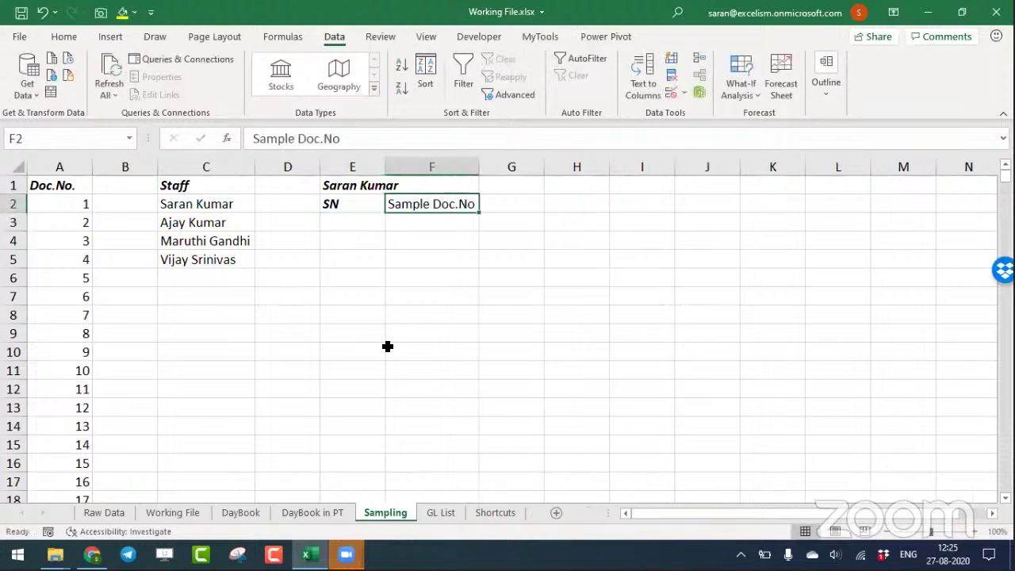
{"action": "key", "text": "ctrl+b"}
Append '- Sample' to the E1 title, fixing the typo.
{"action": "key", "text": "Up"}
{"action": "key", "text": "Left"}
{"action": "key", "text": "F2"}
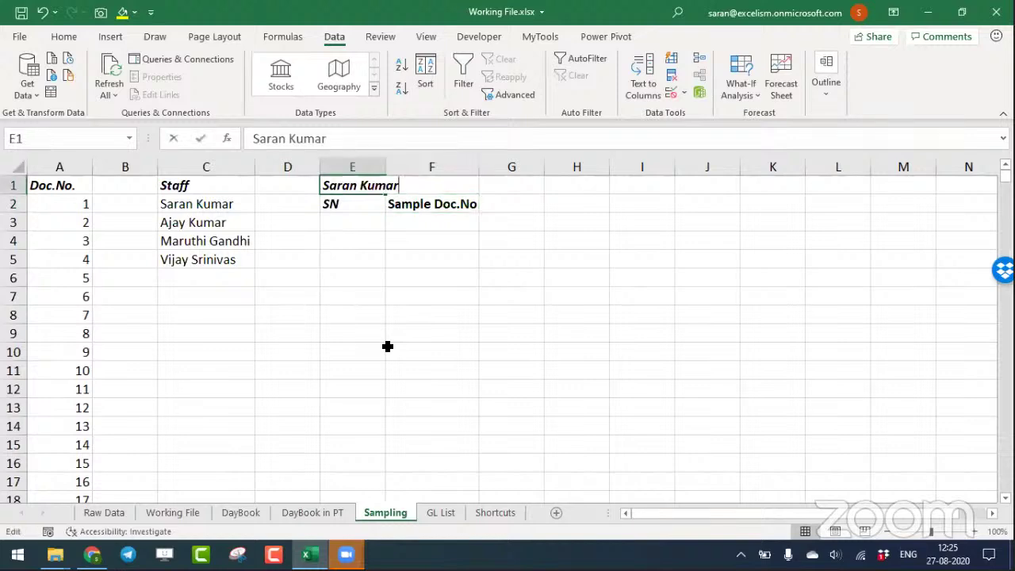
{"action": "type", "text": "- Saome"}
{"action": "key", "text": "BackSpace"}
{"action": "key", "text": "BackSpace"}
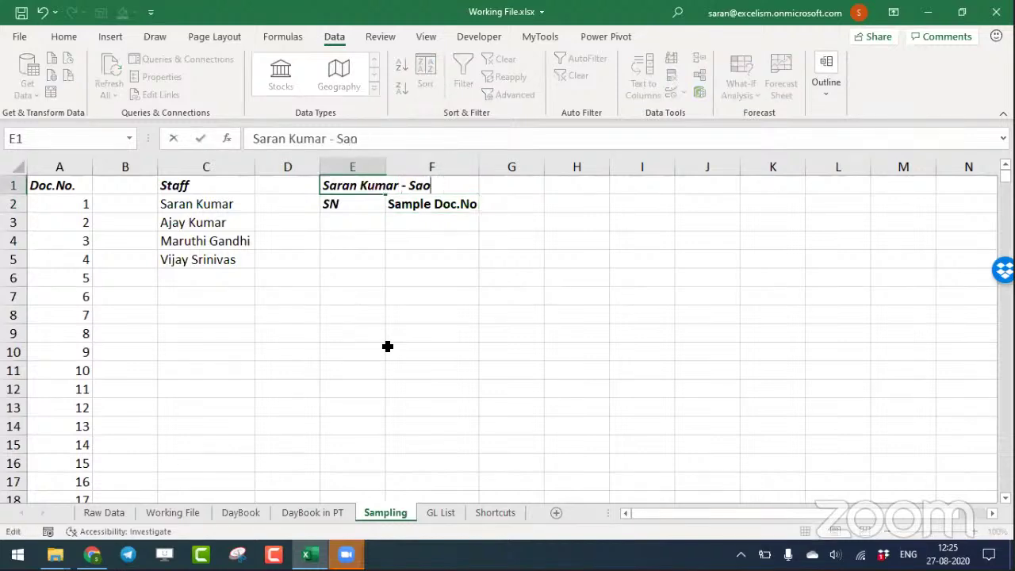
{"action": "key", "text": "BackSpace"}
{"action": "type", "text": "mple"}
{"action": "key", "text": "Return"}
Shorten the F2 heading to 'Doc.No' and select the title cells E1:F1.
{"action": "key", "text": "Right"}
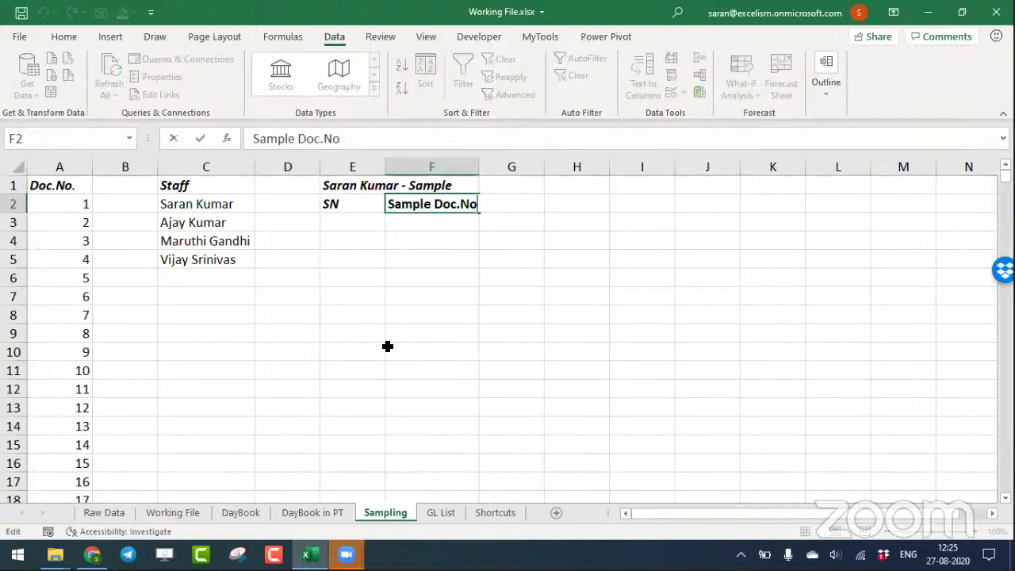
{"action": "key", "text": "ctrl+Left"}
{"action": "key", "text": "ctrl+Left"}
{"action": "key", "text": "ctrl+shift+Left"}
{"action": "key", "text": "BackSpace"}
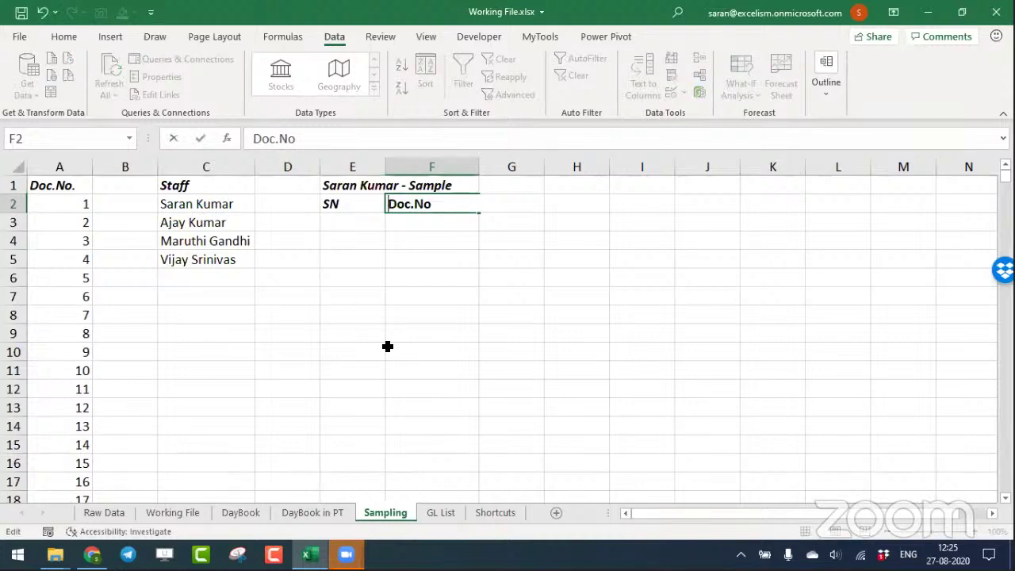
{"action": "key", "text": "Return"}
{"action": "key", "text": "Up"}
{"action": "key", "text": "Up"}
{"action": "key", "text": "Left"}
{"action": "key", "text": "shift+Right"}
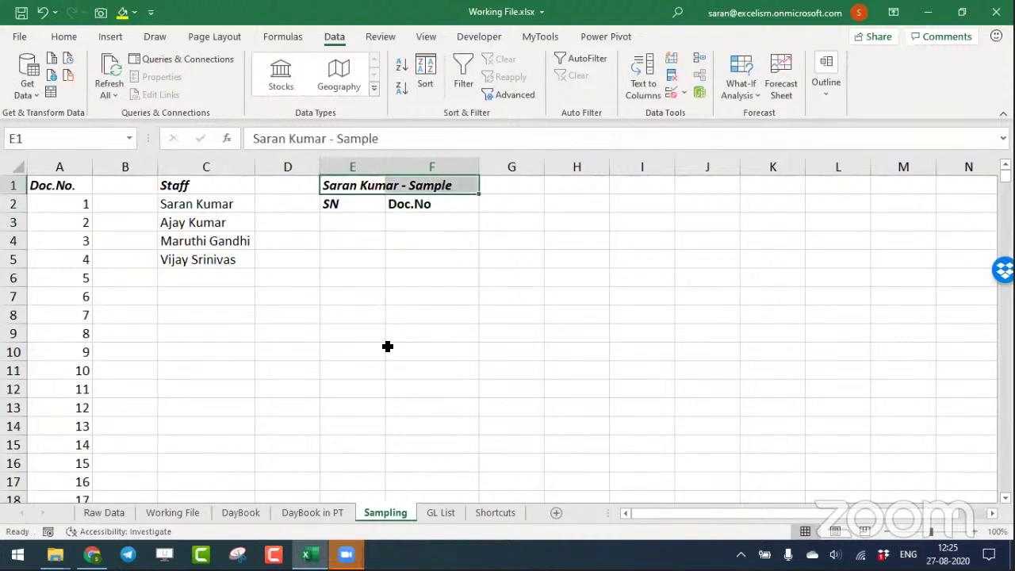
{"action": "left_click", "coordinate": [64, 38]}
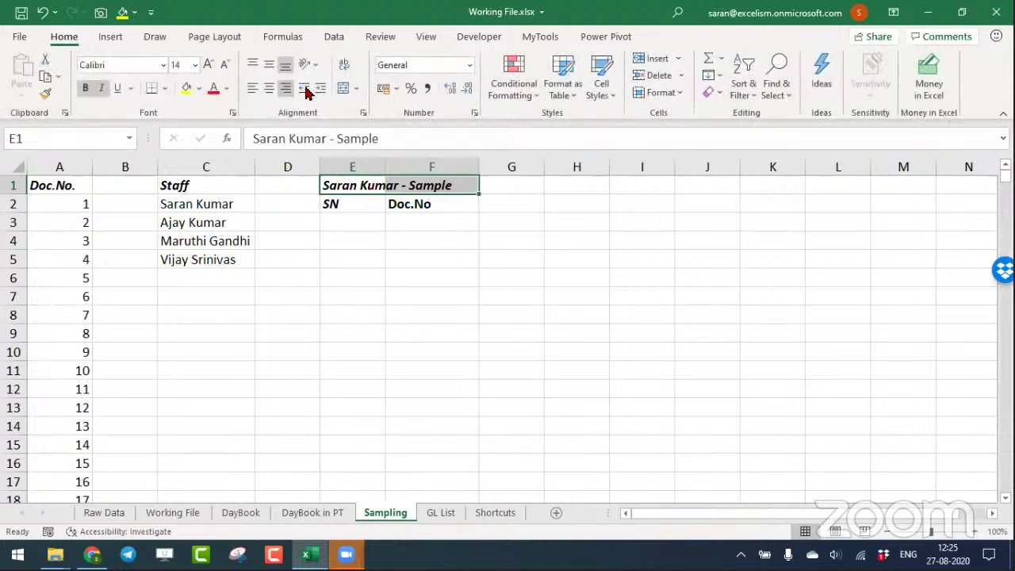
Merge and centre the title across E1:F1 and fill serial numbers 1 to 50 in E3:E52.
{"action": "left_click", "coordinate": [346, 90]}
{"action": "left_click", "coordinate": [381, 225]}
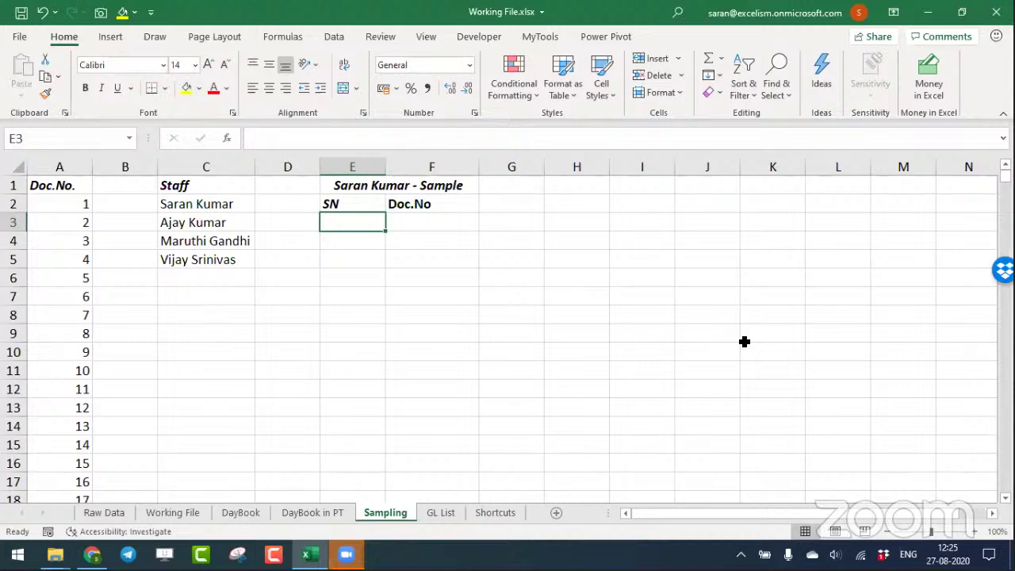
{"action": "type", "text": "1"}
{"action": "key", "text": "Return"}
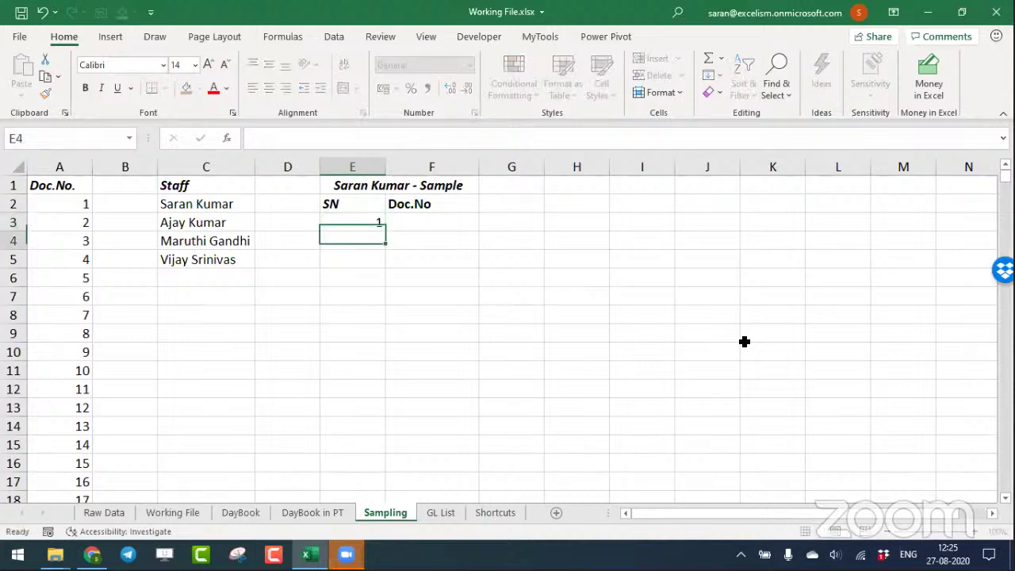
{"action": "type", "text": "2"}
{"action": "key", "text": "Return"}
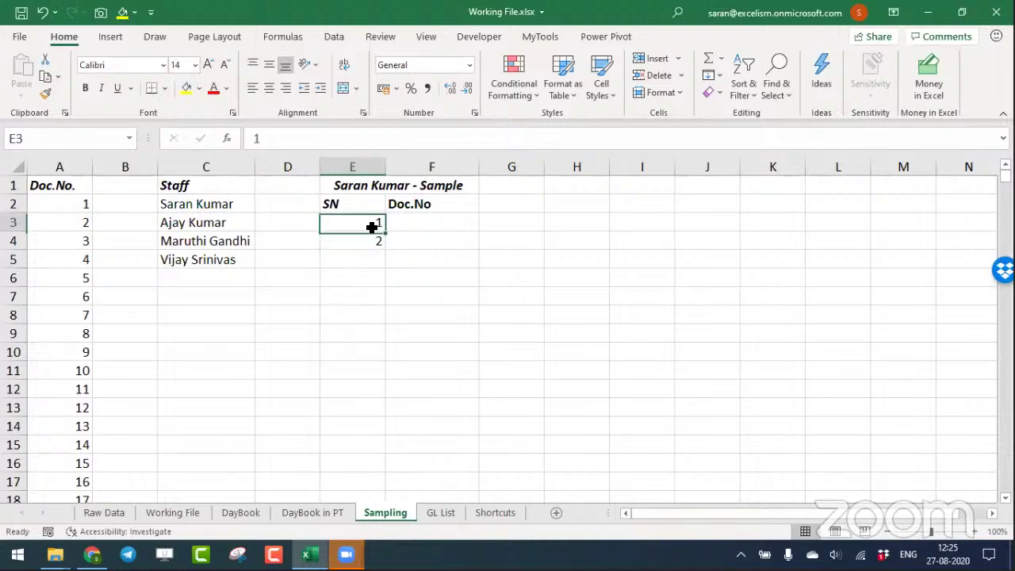
{"action": "mouse_move", "coordinate": [373, 224]}
{"action": "left_mouse_down"}
{"action": "mouse_move", "coordinate": [385, 513]}
{"action": "mouse_move", "coordinate": [362, 396]}
{"action": "mouse_move", "coordinate": [360, 247]}
{"action": "mouse_move", "coordinate": [369, 376]}
{"action": "mouse_move", "coordinate": [365, 285]}
{"action": "mouse_move", "coordinate": [365, 305]}
{"action": "left_mouse_up"}
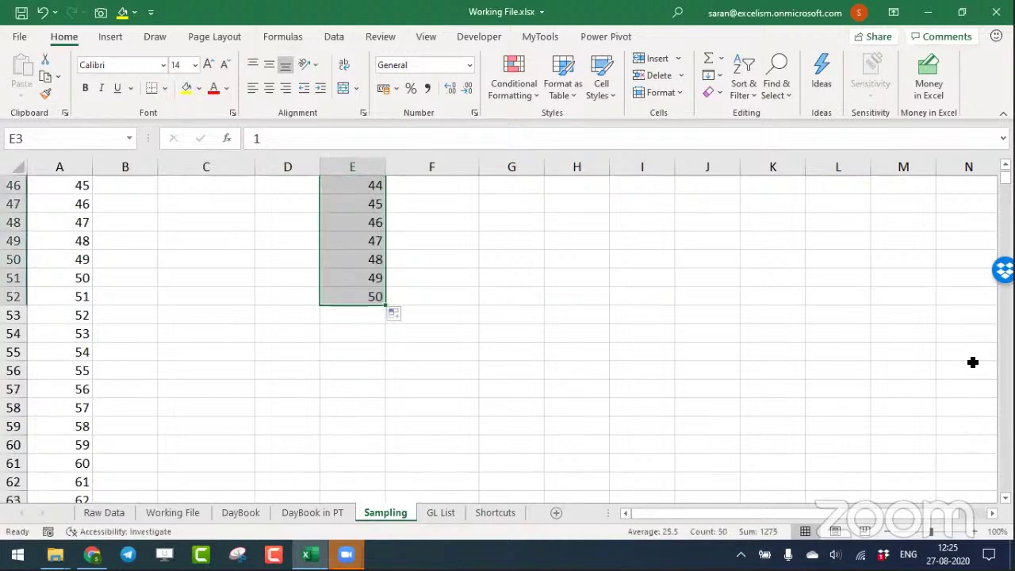
Confirm the document list in column A ends at 3485, then return to F3.
{"action": "key", "text": "Up"}
{"action": "key", "text": "Down"}
{"action": "key", "text": "Right"}
{"action": "key", "text": "Left"}
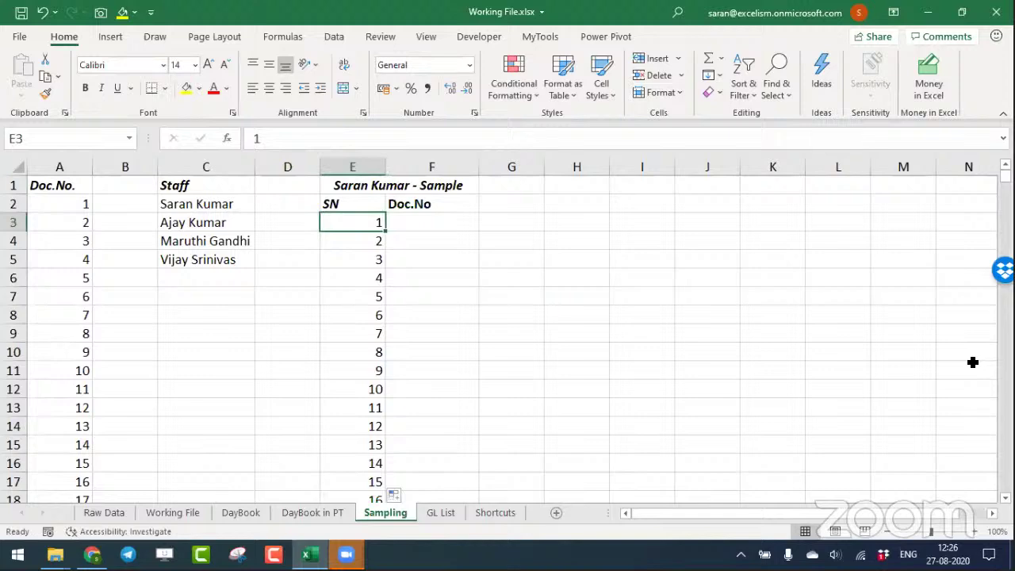
{"action": "key", "text": "Right"}
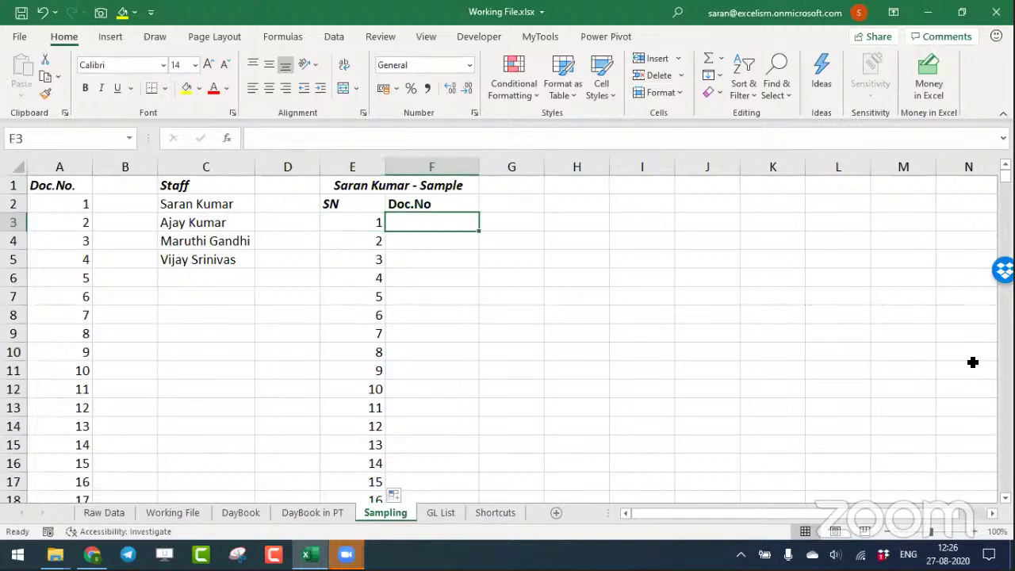
{"action": "key", "text": "Left"}
{"action": "key", "text": "ctrl+Left"}
{"action": "key", "text": "ctrl+Left"}
{"action": "key", "text": "ctrl+Down"}
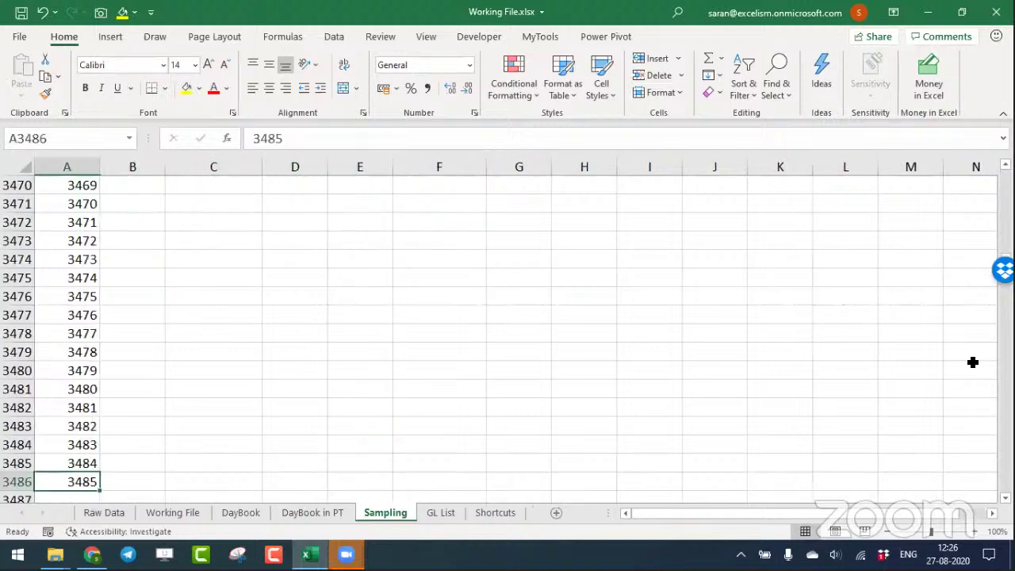
{"action": "key", "text": "ctrl+Up"}
{"action": "key", "text": "Down"}
{"action": "key", "text": "Down"}
{"action": "key", "text": "Right"}
{"action": "key", "text": "Right"}
{"action": "key", "text": "Right"}
{"action": "key", "text": "Right"}
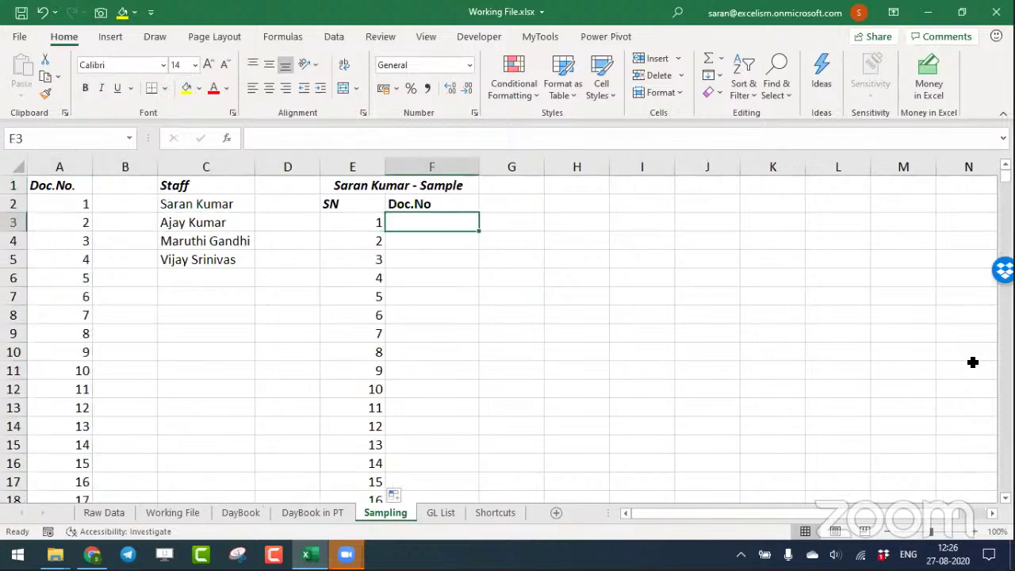
Enter =RANDBETWEEN(1,3485) in F3.
{"action": "type", "text": "=ra"}
{"action": "key", "text": "Down"}
{"action": "key", "text": "Down"}
{"action": "key", "text": "Tab"}
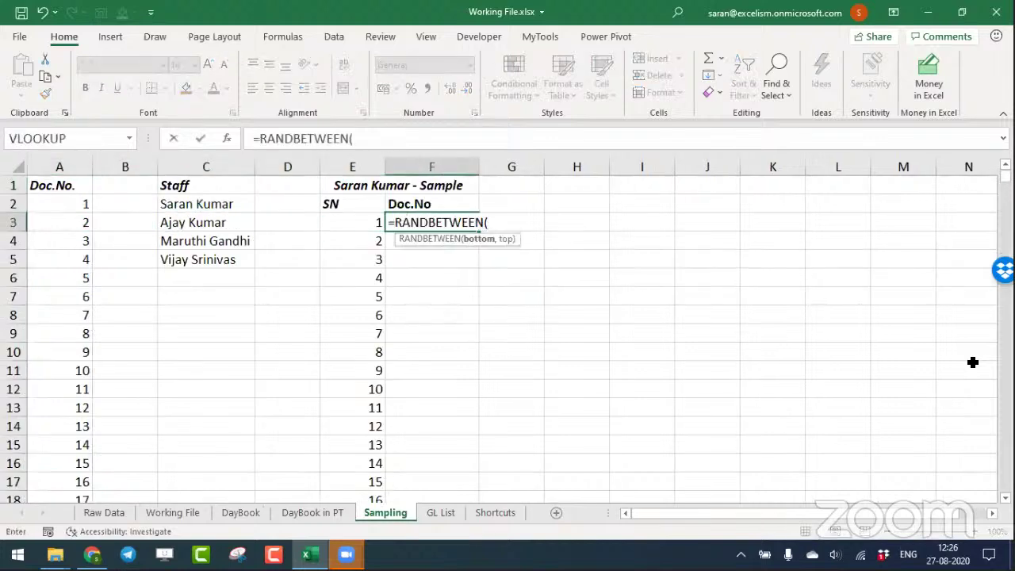
{"action": "type", "text": "1,34"}
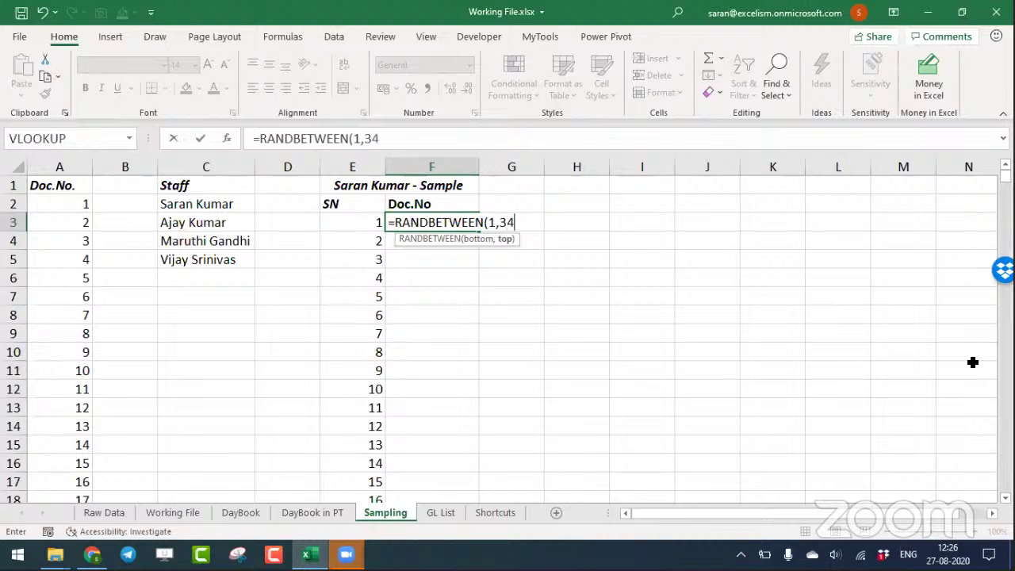
{"action": "type", "text": ",8"}
{"action": "key", "text": "BackSpace"}
{"action": "key", "text": "BackSpace"}
{"action": "type", "text": "85"}
{"action": "type", "text": ")"}
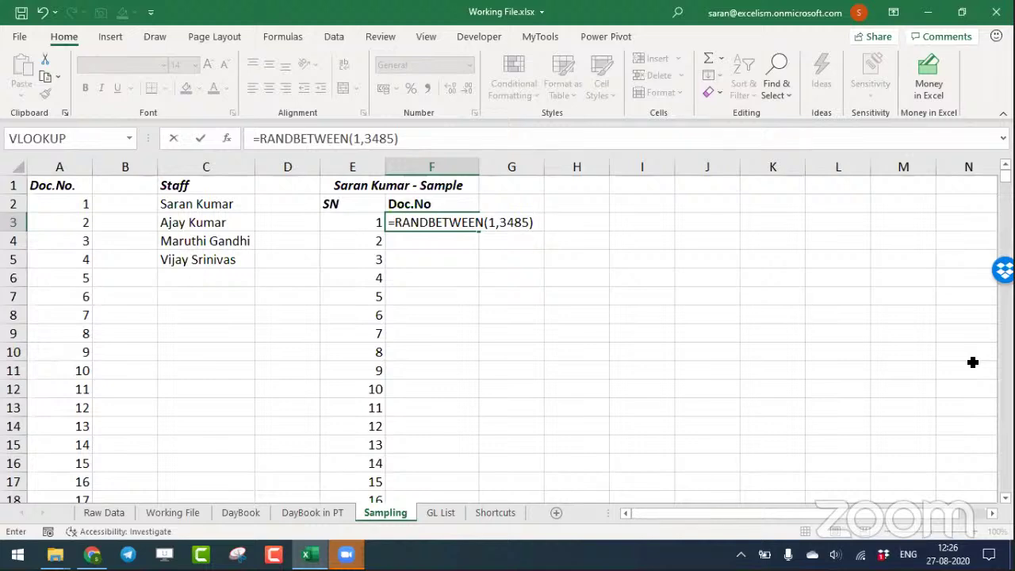
{"action": "key", "text": "Return"}
Copy the formula down to F52, then undo the paste.
{"action": "key", "text": "Up"}
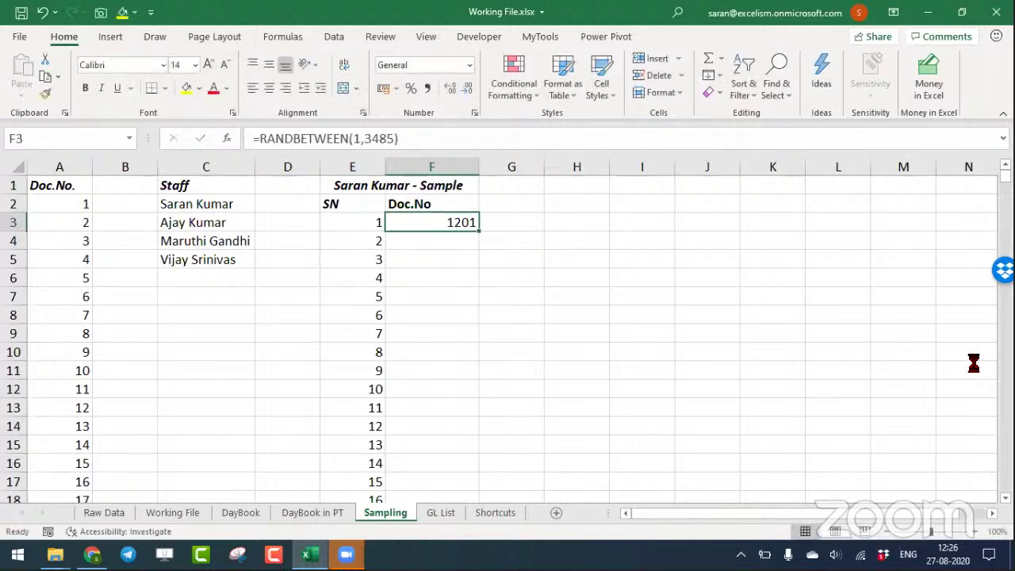
{"action": "key", "text": "ctrl+c"}
{"action": "key", "text": "Left"}
{"action": "key", "text": "ctrl+Down"}
{"action": "key", "text": "Right"}
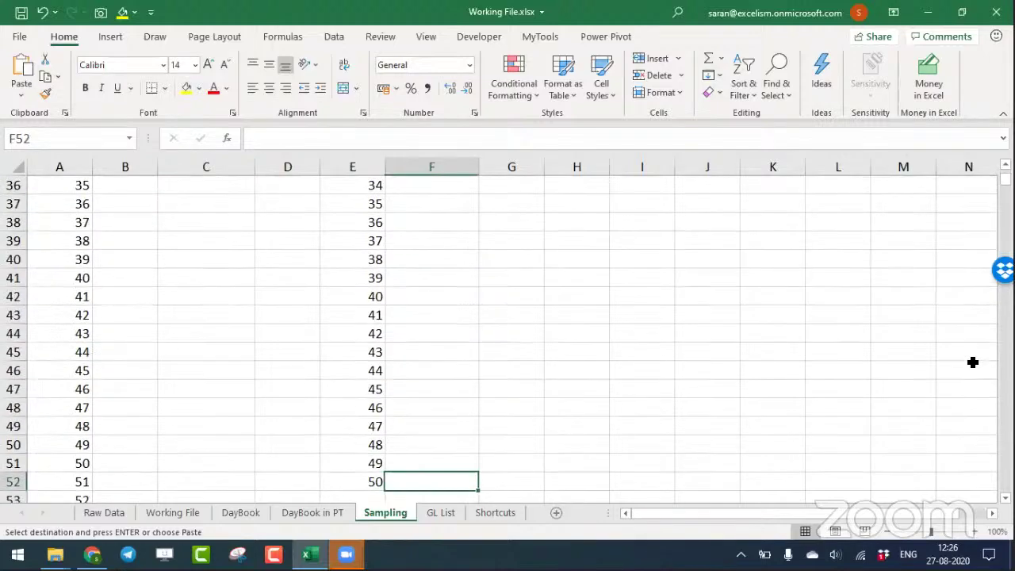
{"action": "key", "text": "ctrl+shift+Up"}
{"action": "key", "text": "ctrl+v"}
{"action": "key", "text": "ctrl+Up"}
{"action": "key", "text": "ctrl+Down"}
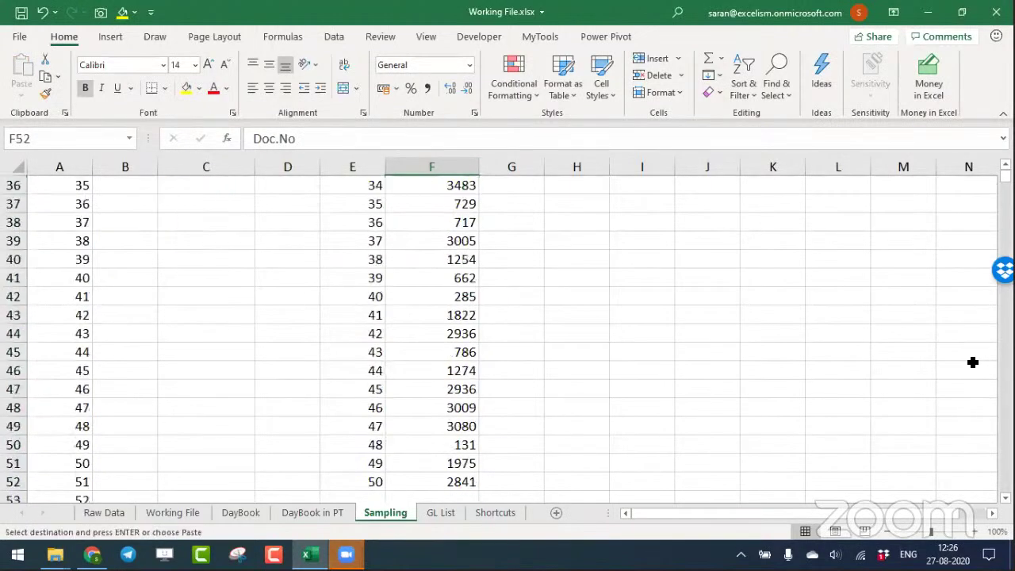
{"action": "key", "text": "ctrl+z"}
Re-enter the F3 formula and fill it down to F52 with the fill handle.
{"action": "key", "text": "ctrl+Up"}
{"action": "key", "text": "Up"}
{"action": "key", "text": "Up"}
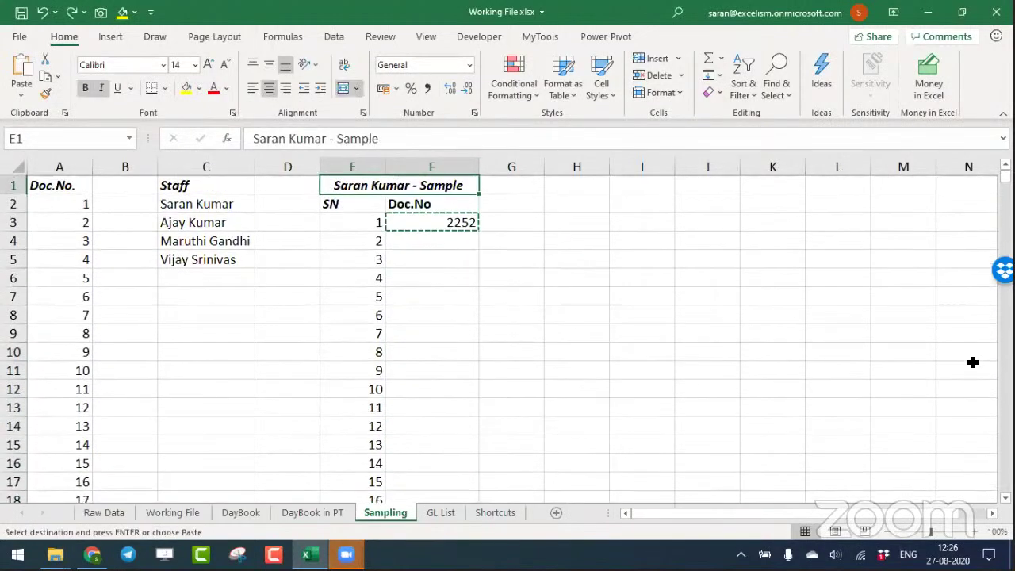
{"action": "key", "text": "Down"}
{"action": "key", "text": "Down"}
{"action": "key", "text": "F2"}
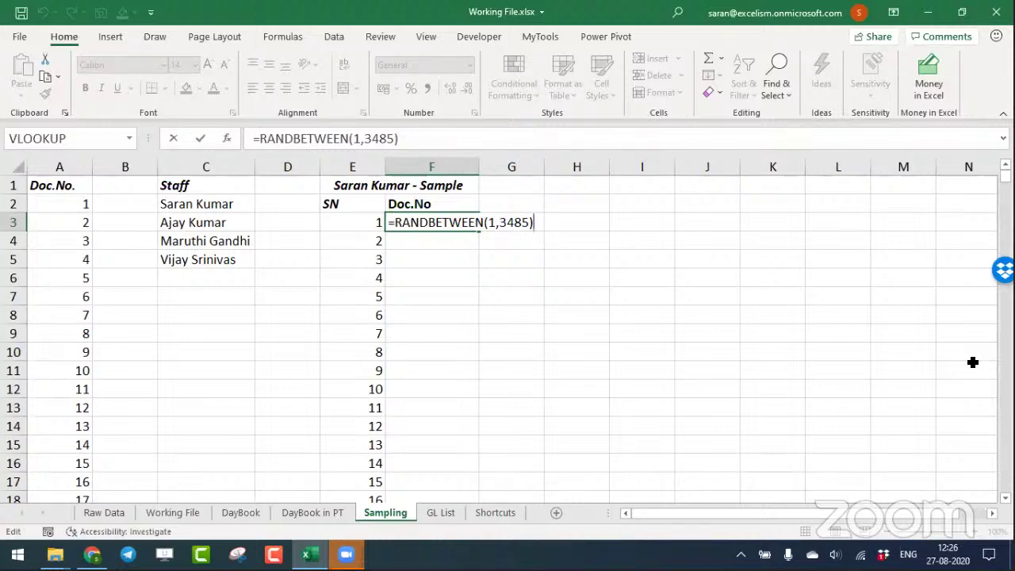
{"action": "key", "text": "Return"}
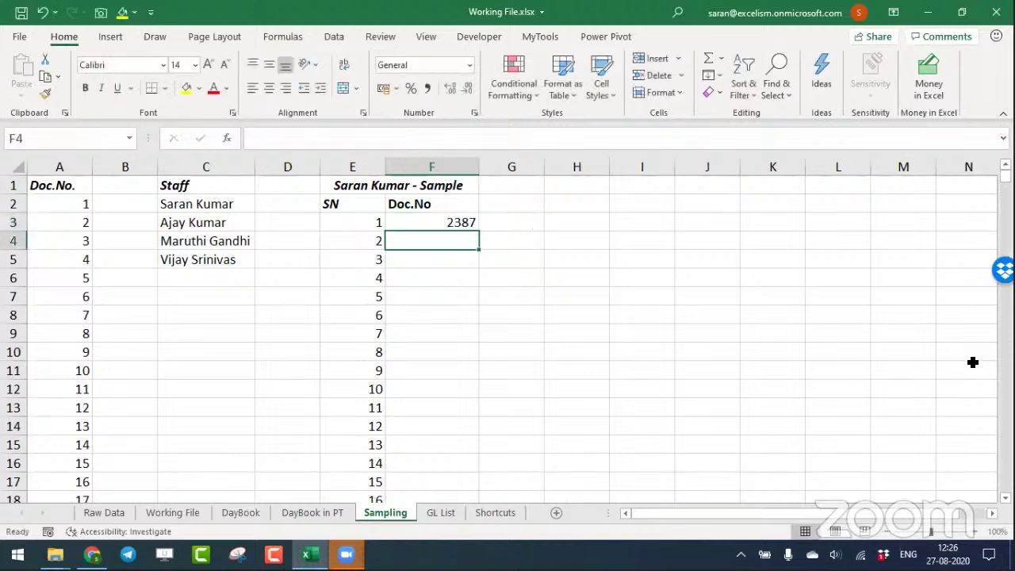
{"action": "left_click", "coordinate": [441, 220]}
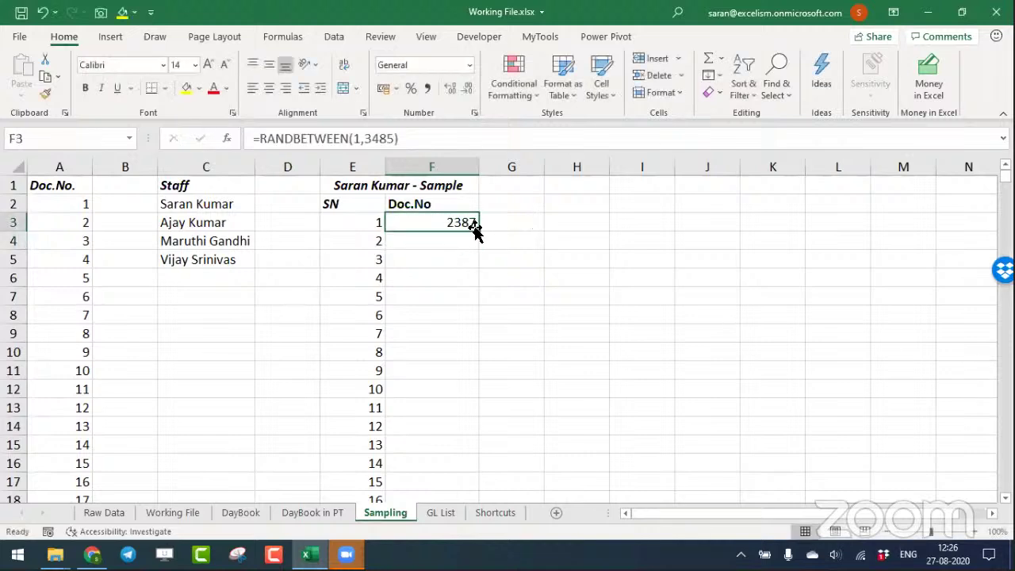
{"action": "double_click", "coordinate": [479, 231]}
{"action": "left_click", "coordinate": [449, 317]}
{"action": "key", "text": "ctrl+Down"}
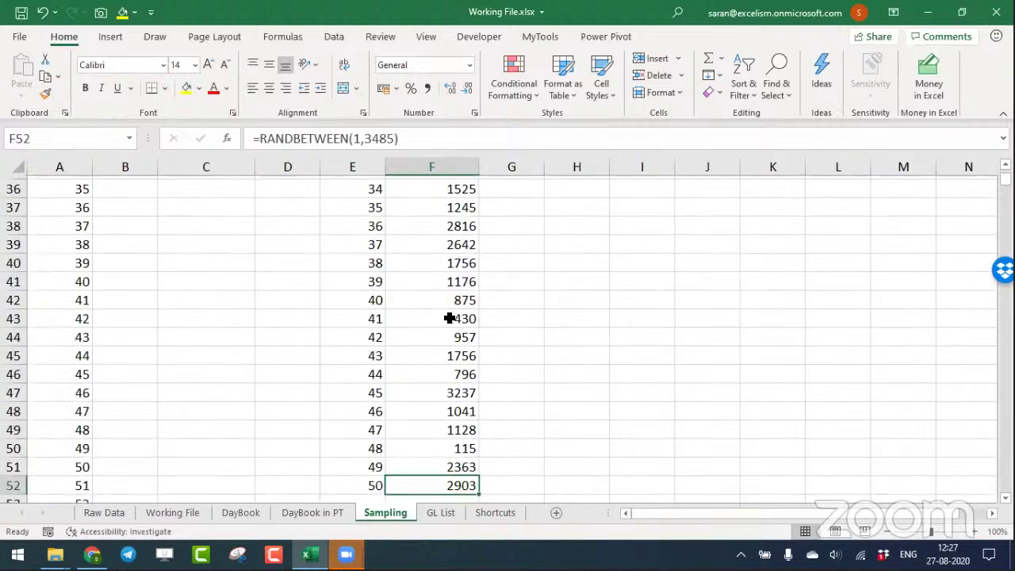
{"action": "key", "text": "Down"}
{"action": "key", "text": "Up"}
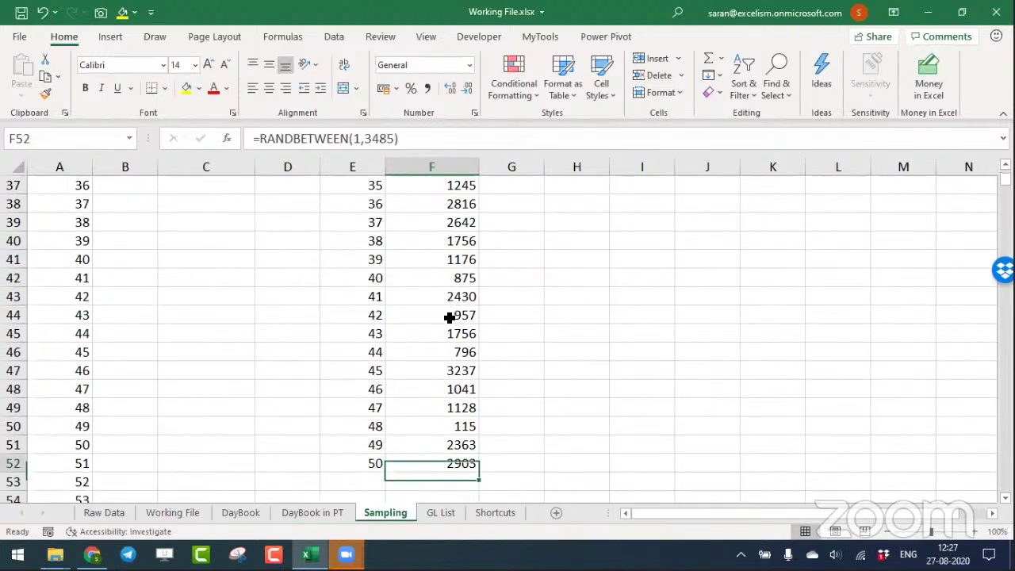
Recalculate the random numbers three times with F9, then copy F3:F52.
{"action": "key", "text": "ctrl+Up"}
{"action": "key", "text": "Down"}
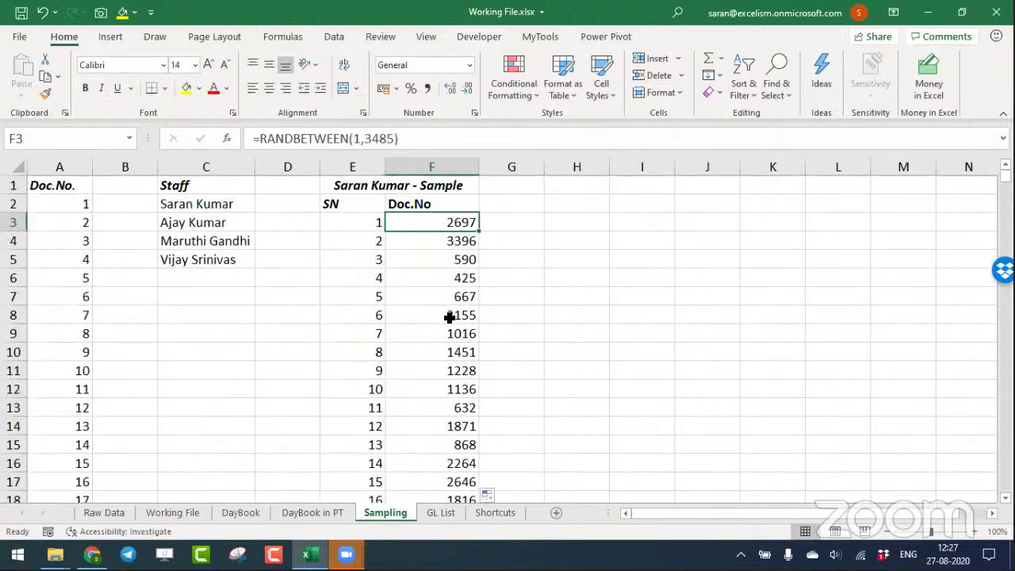
{"action": "key", "text": "F9"}
{"action": "key", "text": "F9"}
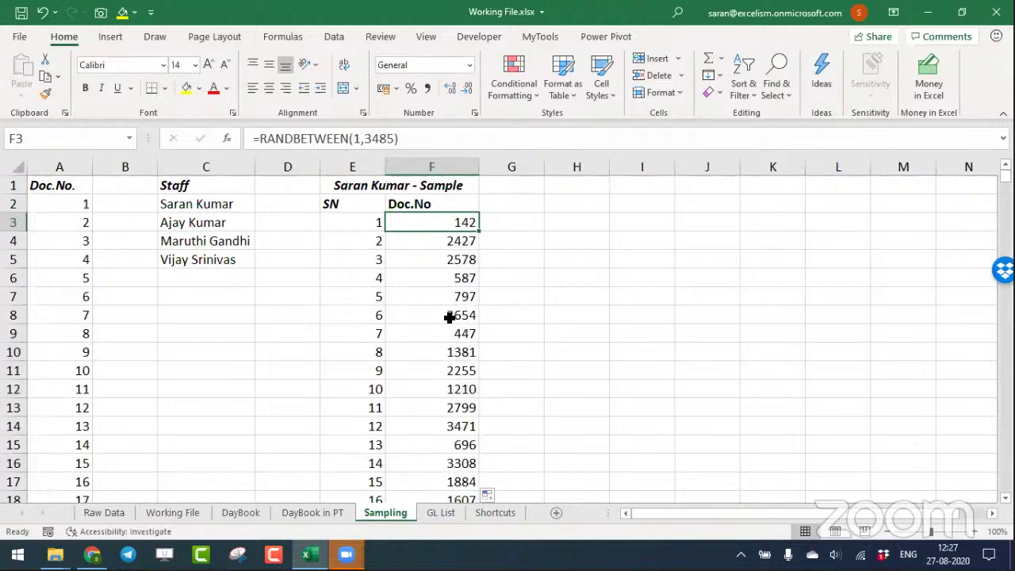
{"action": "key", "text": "F9"}
{"action": "key", "text": "F9"}
{"action": "key", "text": "F9"}
{"action": "key", "text": "F9"}
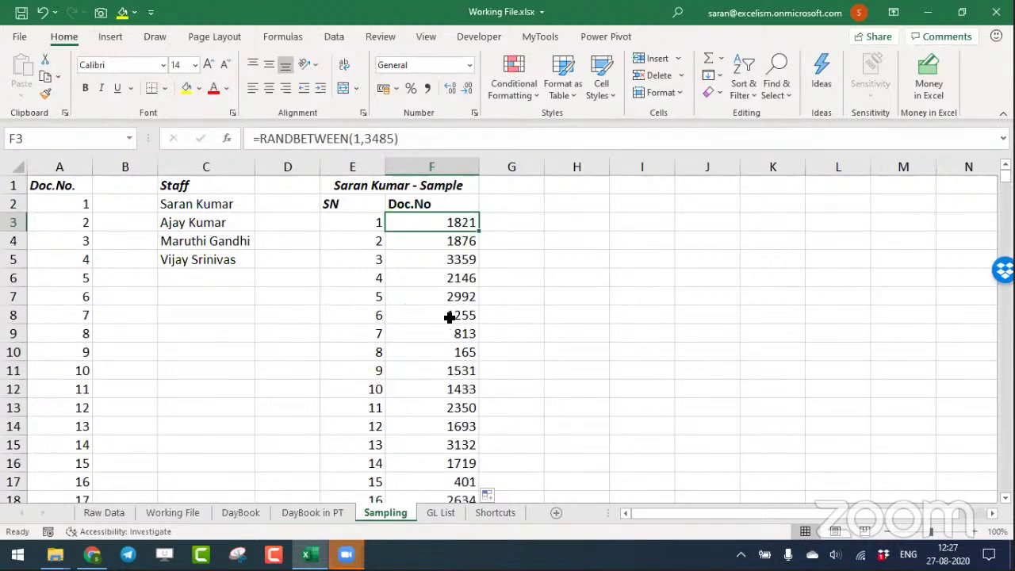
{"action": "key", "text": "F9"}
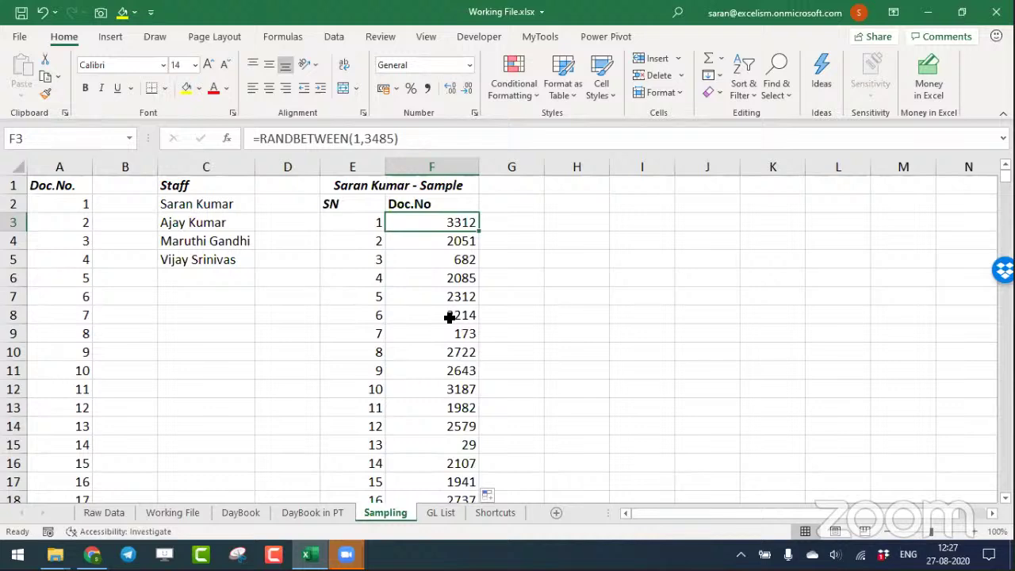
{"action": "key", "text": "ctrl+shift+Down"}
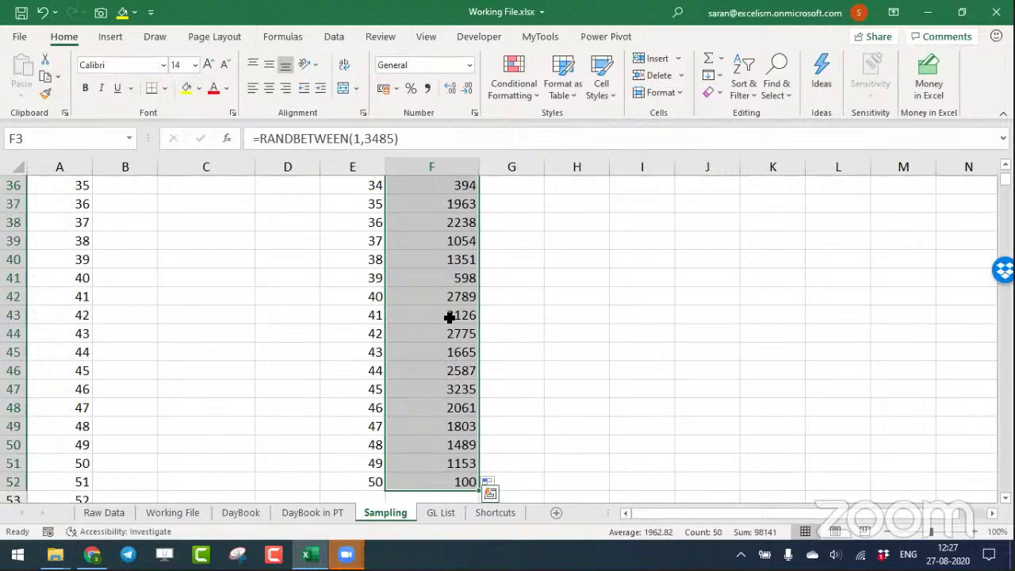
{"action": "key", "text": "ctrl+c"}
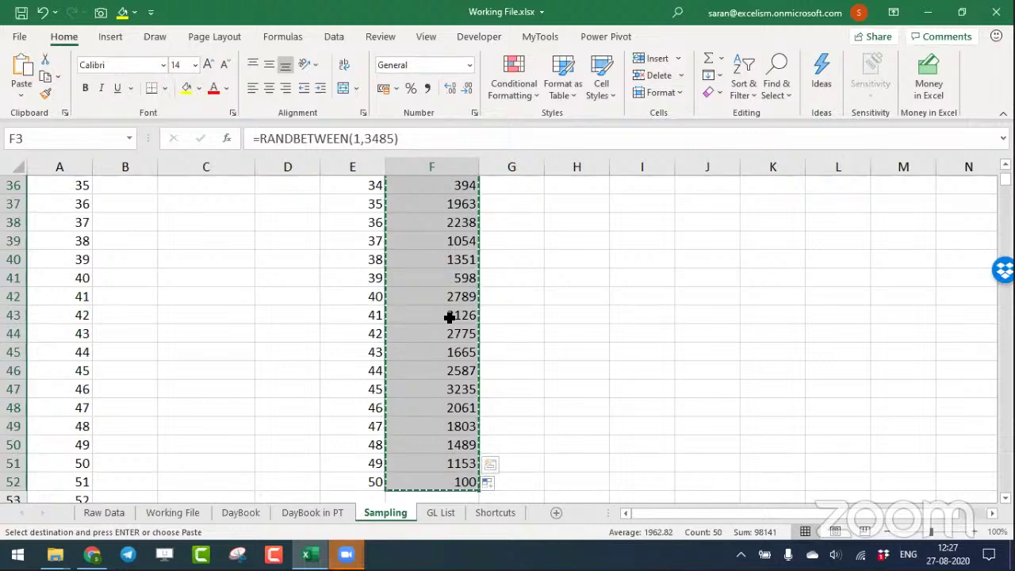
Paste F3:F52 back as fixed values and widen column A on the new sample sheet.
{"action": "left_click", "coordinate": [22, 94]}
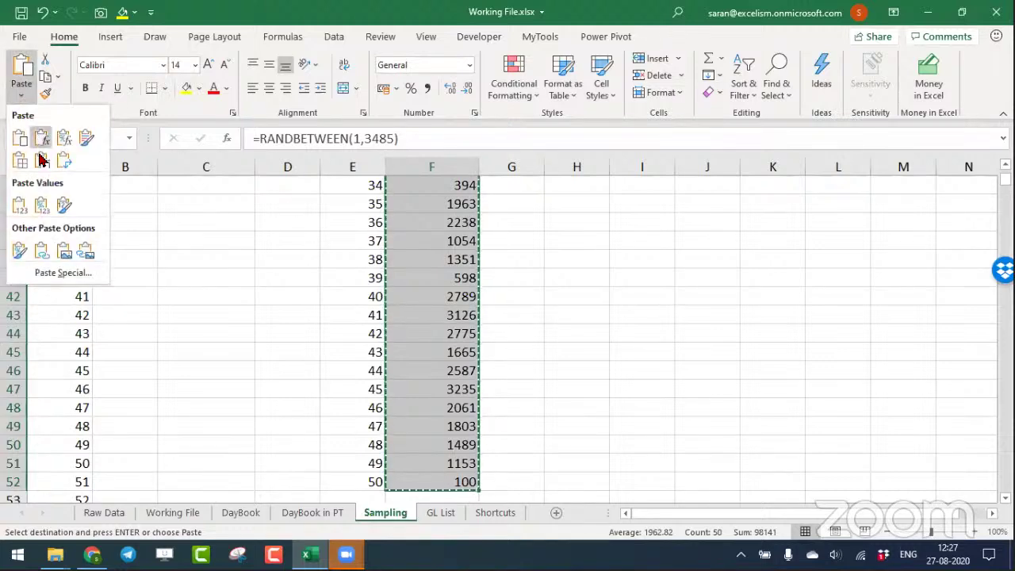
{"action": "left_click", "coordinate": [19, 208]}
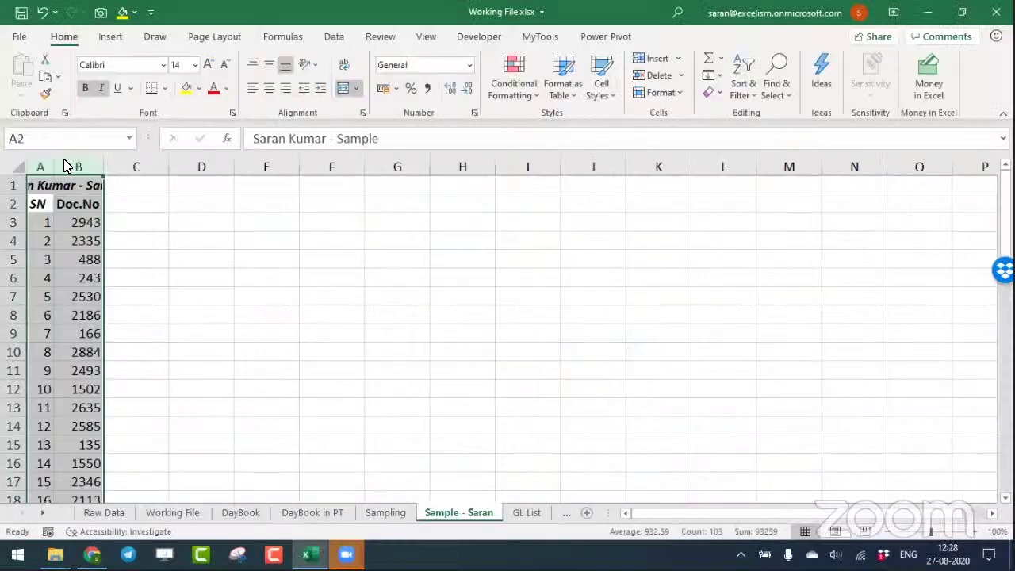
{"action": "left_click_drag", "start_coordinate": [57, 165], "coordinate": [104, 166]}
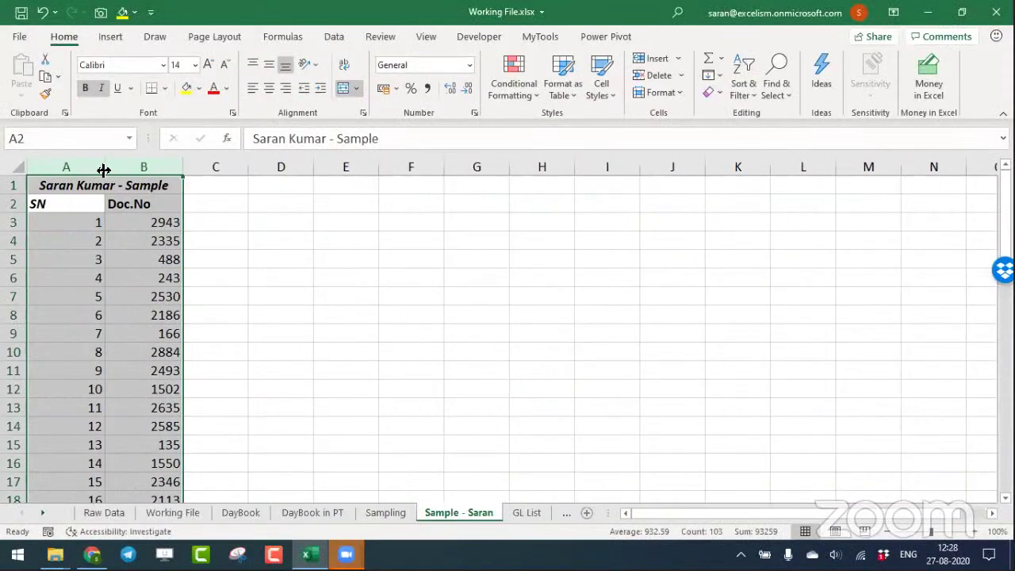
{"action": "left_click", "coordinate": [230, 188]}
{"action": "left_click", "coordinate": [293, 185]}
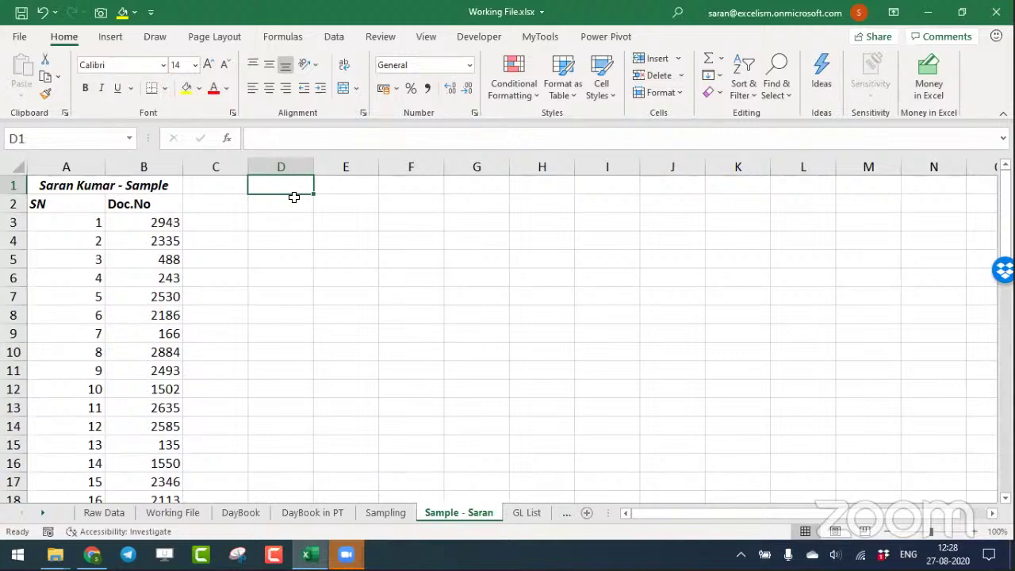
{"action": "key", "text": "ctrl+Page_Up"}
{"action": "key", "text": "ctrl+Up"}
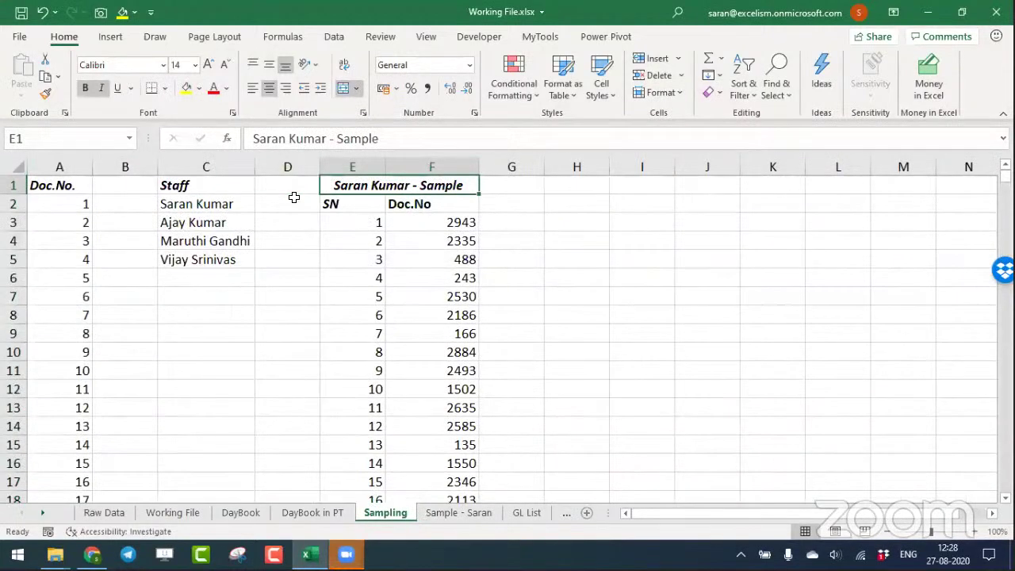
{"action": "key", "text": "ctrl+shift+Down"}
{"action": "key", "text": "ctrl+c"}
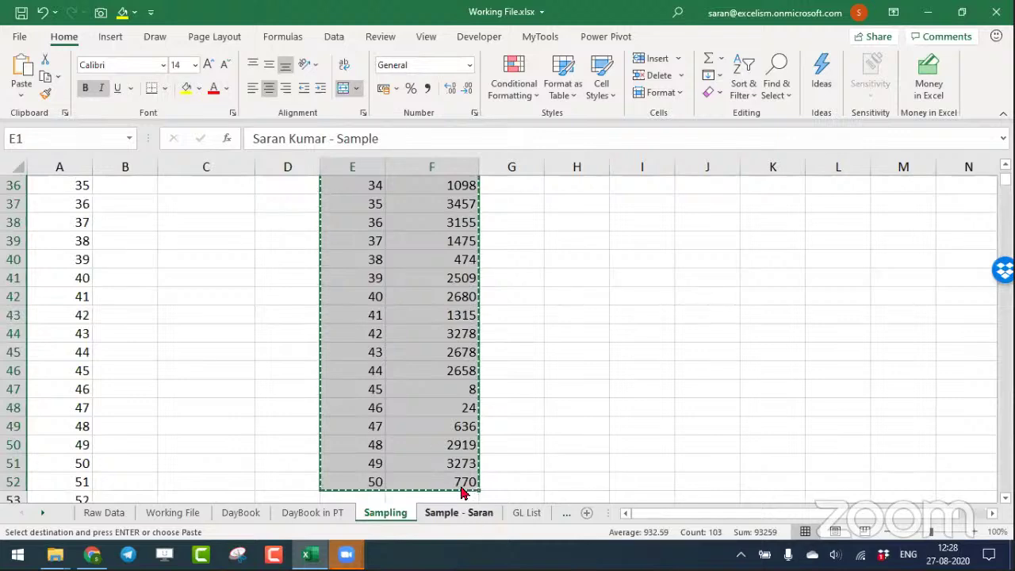
Check the 50 sampled document numbers now listed on the Sample - Saran sheet.
{"action": "key", "text": "ctrl+Page_Down"}
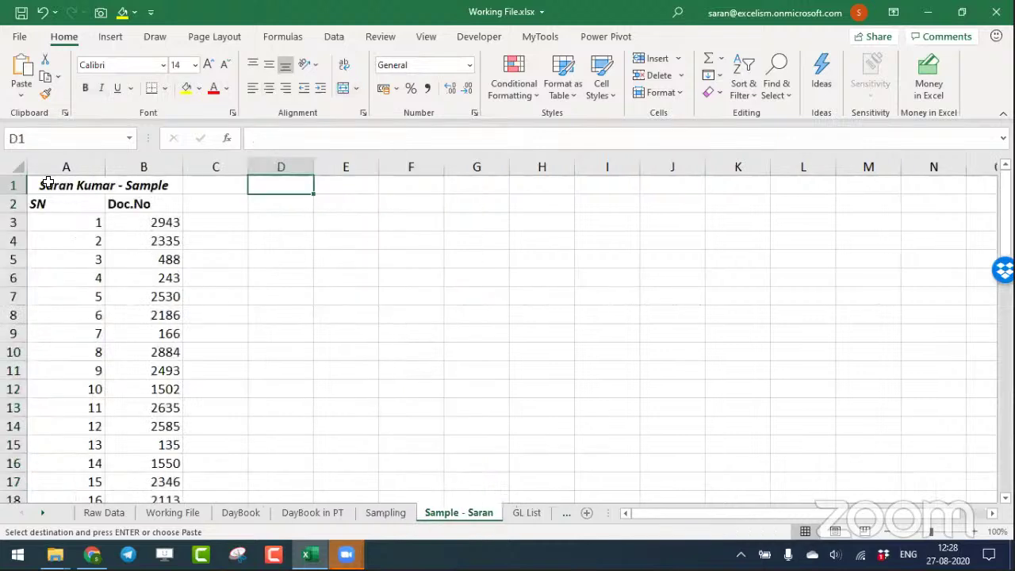
{"action": "left_click", "coordinate": [133, 239]}
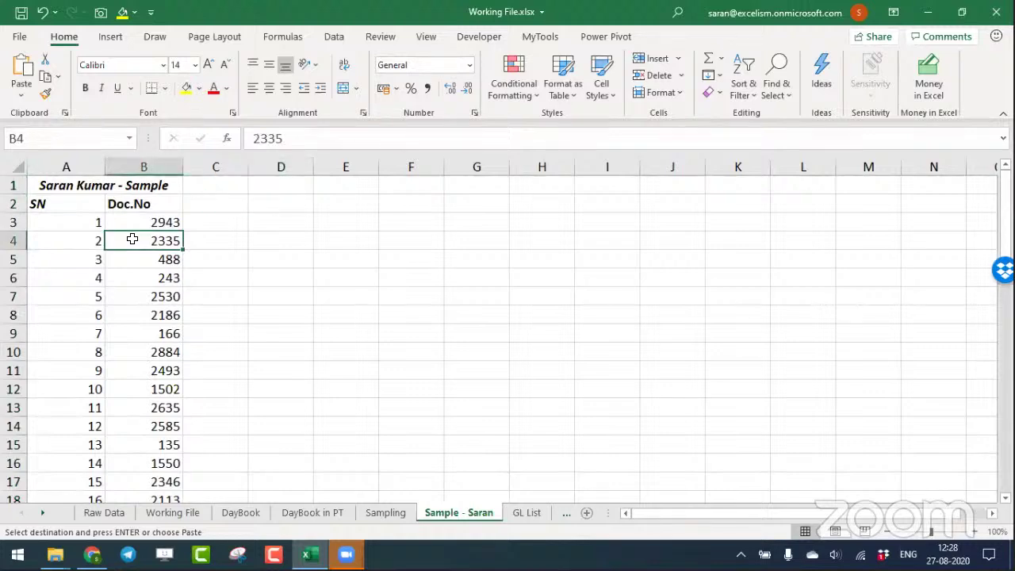
{"action": "key", "text": "Up"}
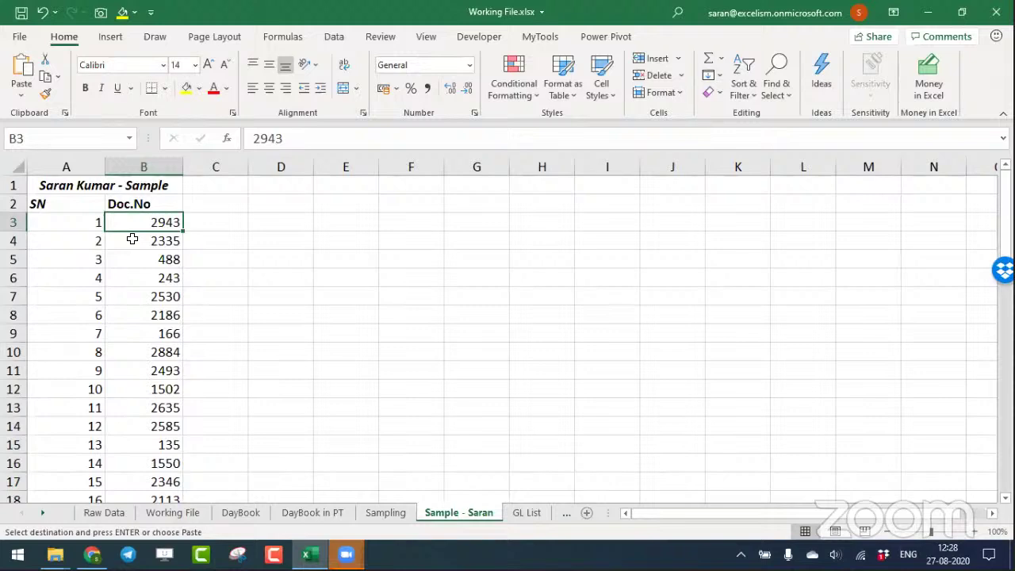
{"action": "key", "text": "ctrl+shift+Down"}
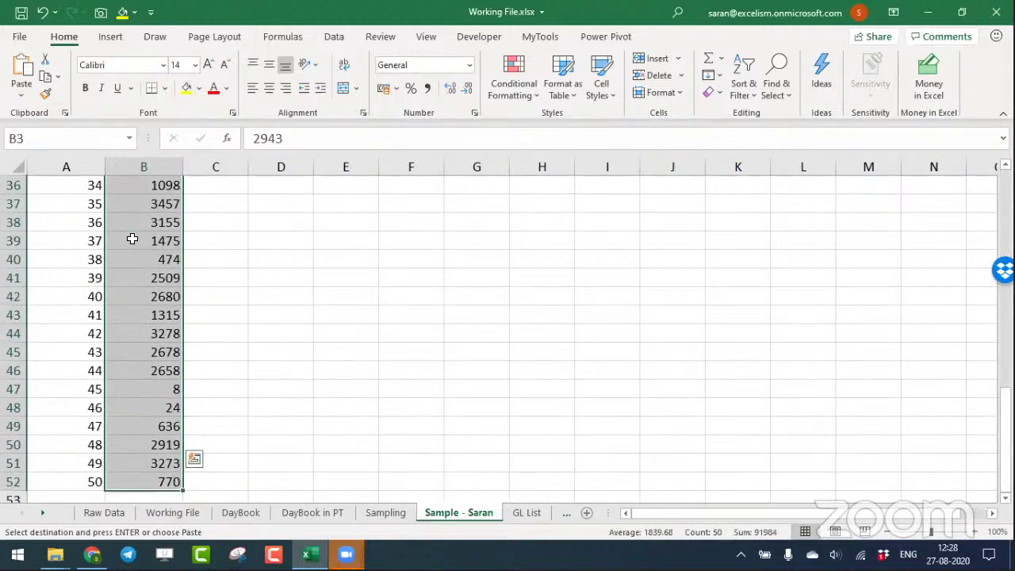
{"action": "key", "text": "ctrl+Up"}
{"action": "key", "text": "Right"}
{"action": "key", "text": "Right"}
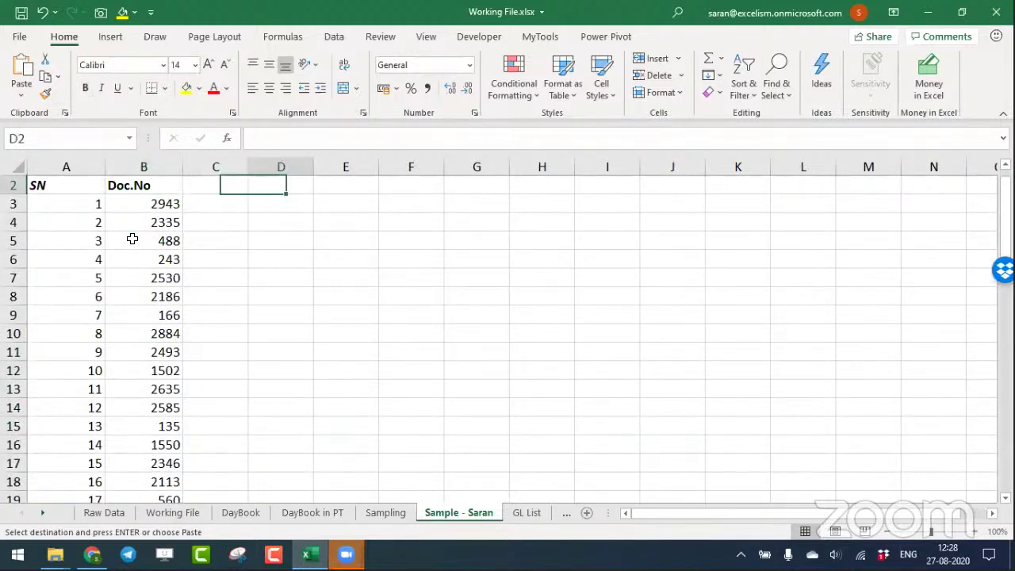
{"action": "key", "text": "Up"}
{"action": "key", "text": "Down"}
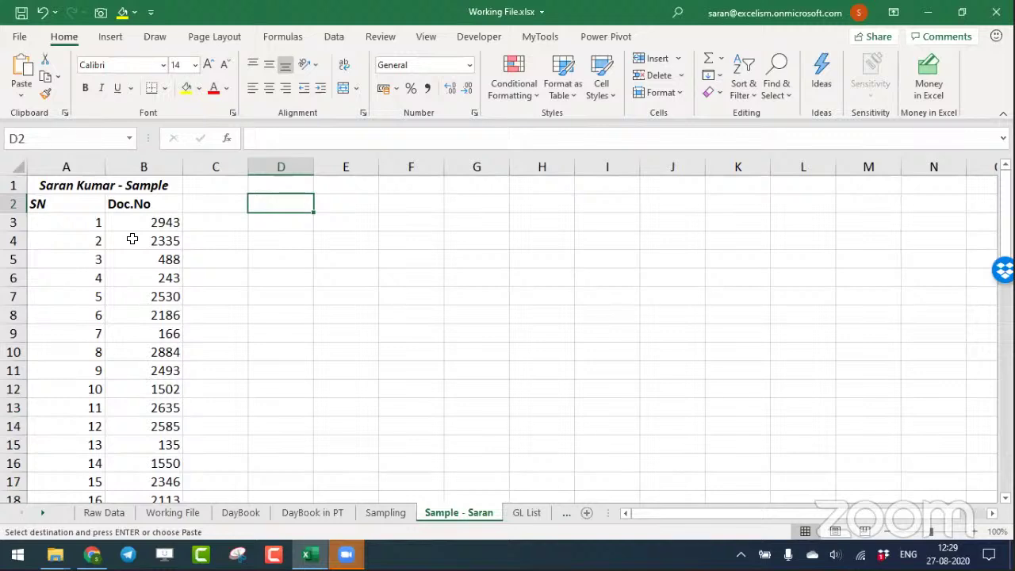
Type 'Saran' as the new DayBook header in H1 after Dr/Cr and fill it yellow.
{"action": "left_click", "coordinate": [231, 512]}
{"action": "key", "text": "ctrl+Home"}
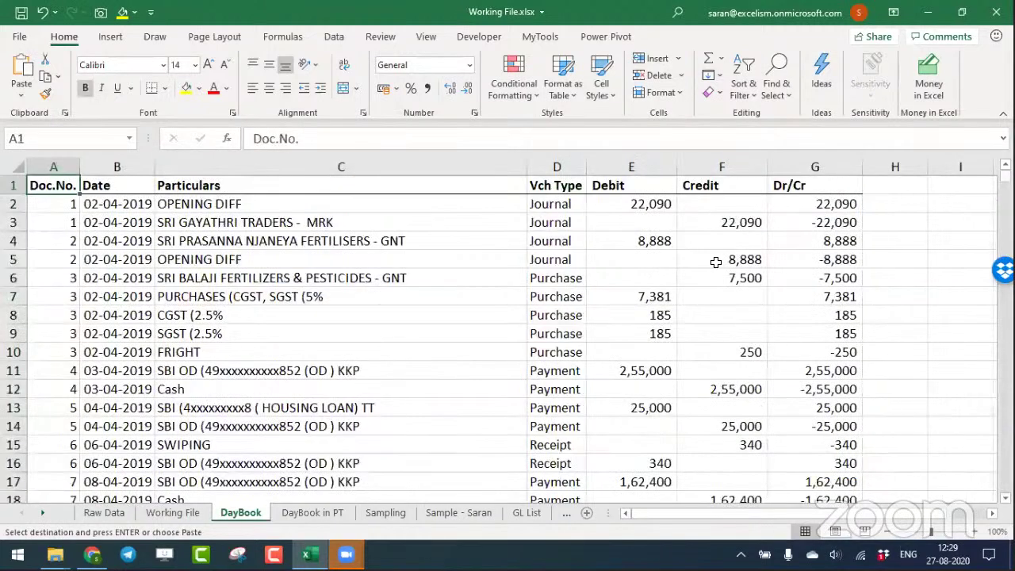
{"action": "key", "text": "ctrl+Right"}
{"action": "key", "text": "Right"}
{"action": "key", "text": "Right"}
{"action": "key", "text": "Right"}
{"action": "key", "text": "Right"}
{"action": "key", "text": "Right"}
{"action": "key", "text": "Right"}
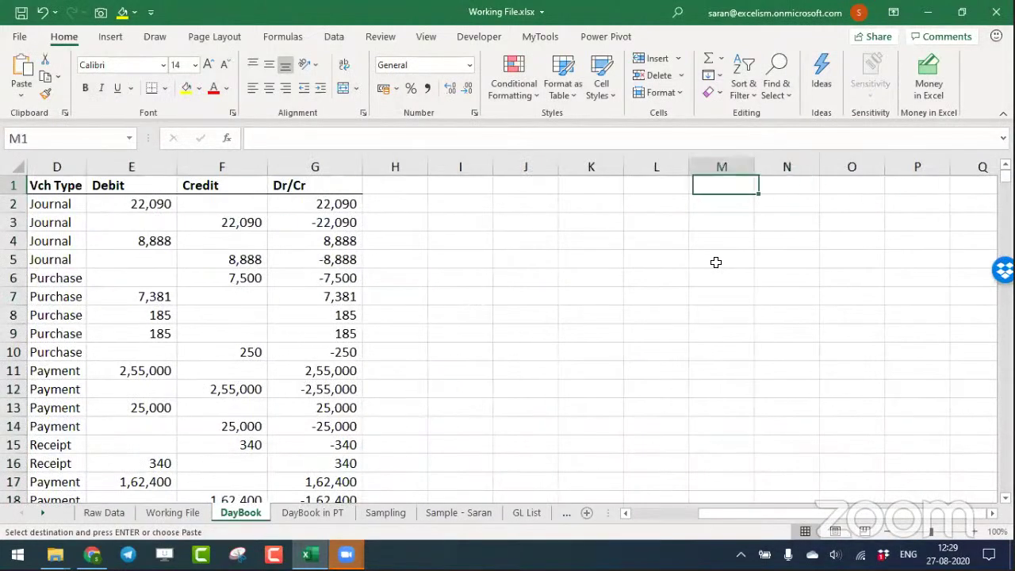
{"action": "key", "text": "Left"}
{"action": "key", "text": "Left"}
{"action": "key", "text": "Left"}
{"action": "key", "text": "Left"}
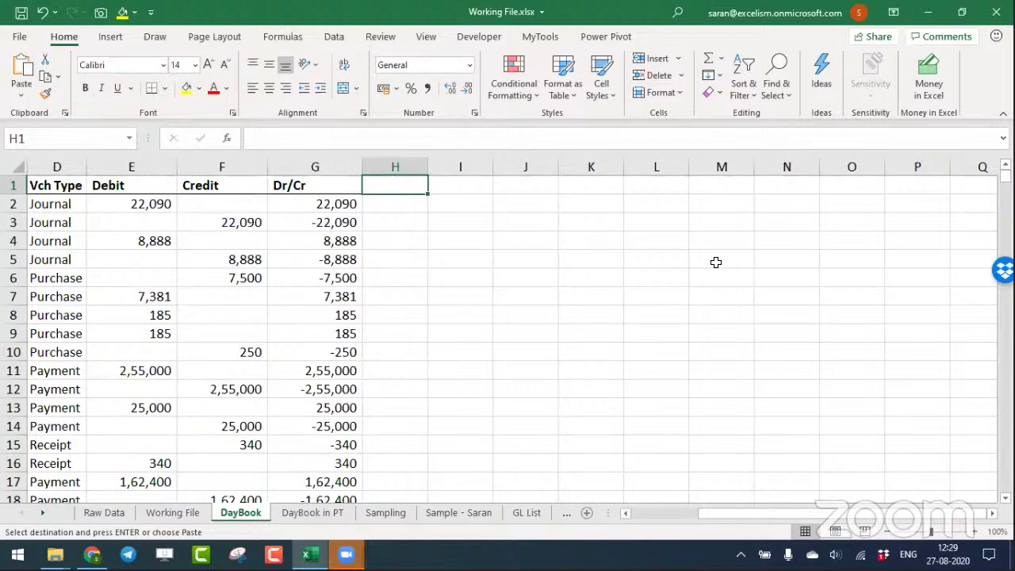
{"action": "type", "text": "Saran"}
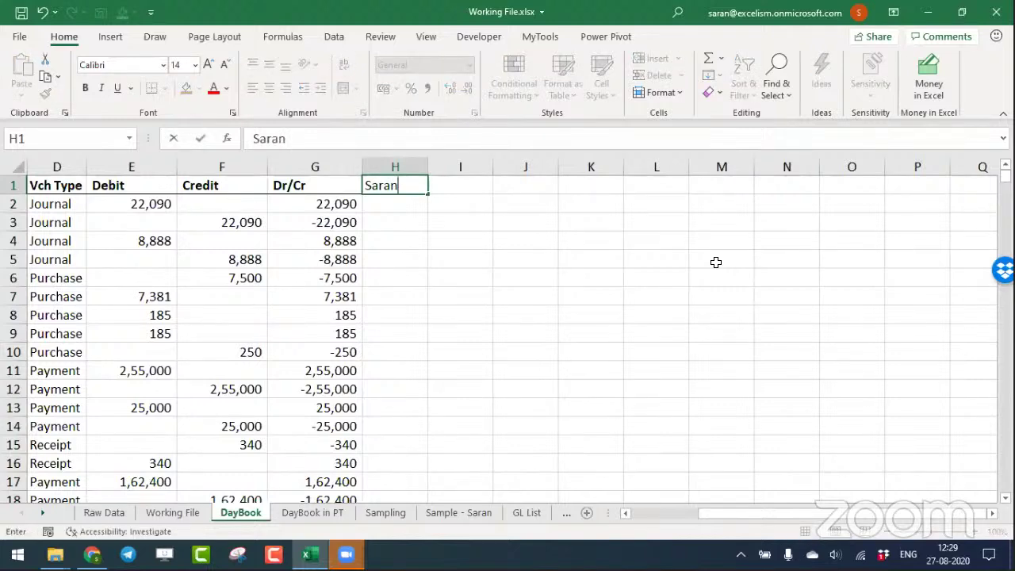
{"action": "key", "text": "Return"}
{"action": "key", "text": "Up"}
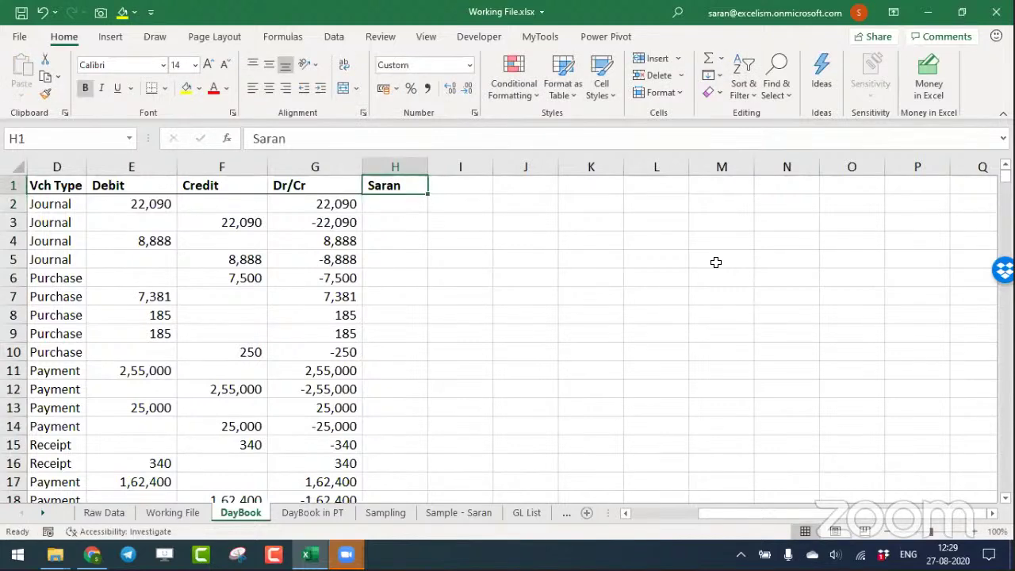
{"action": "left_click", "coordinate": [187, 97]}
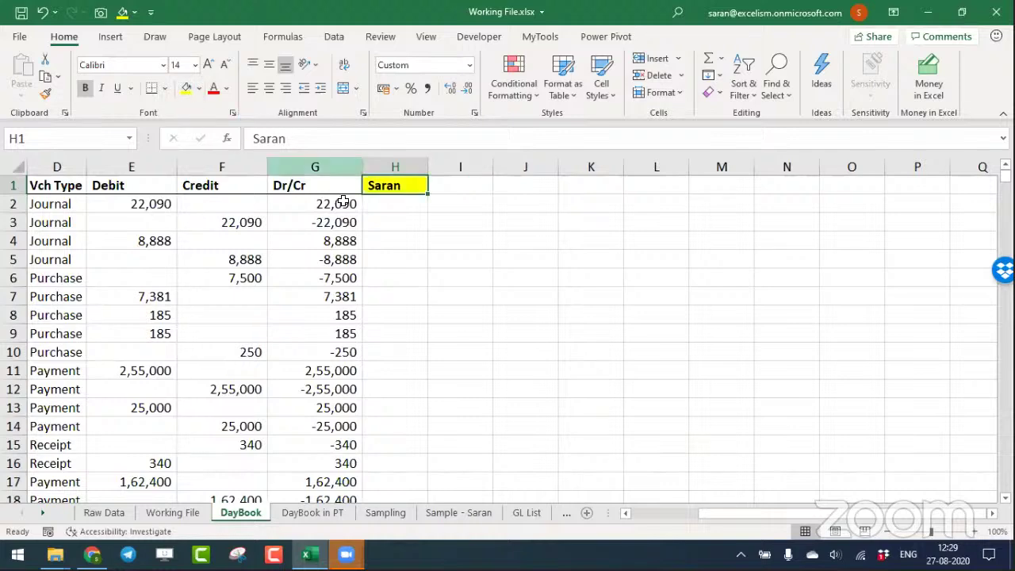
{"action": "left_click", "coordinate": [396, 203]}
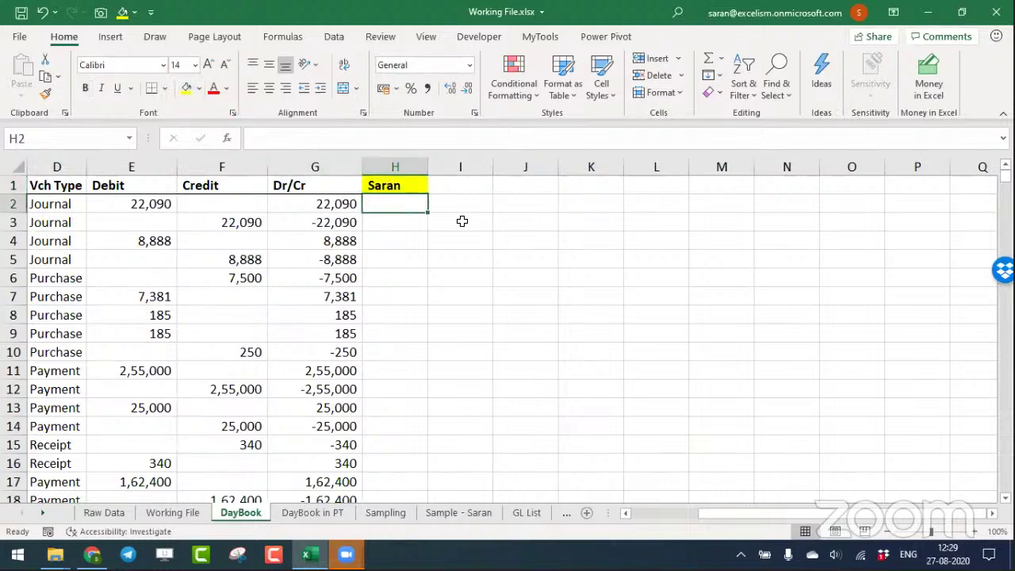
{"action": "key", "text": "ctrl+Home"}
Hide DayBook columns B:C, Date and Particulars.
{"action": "key", "text": "Down"}
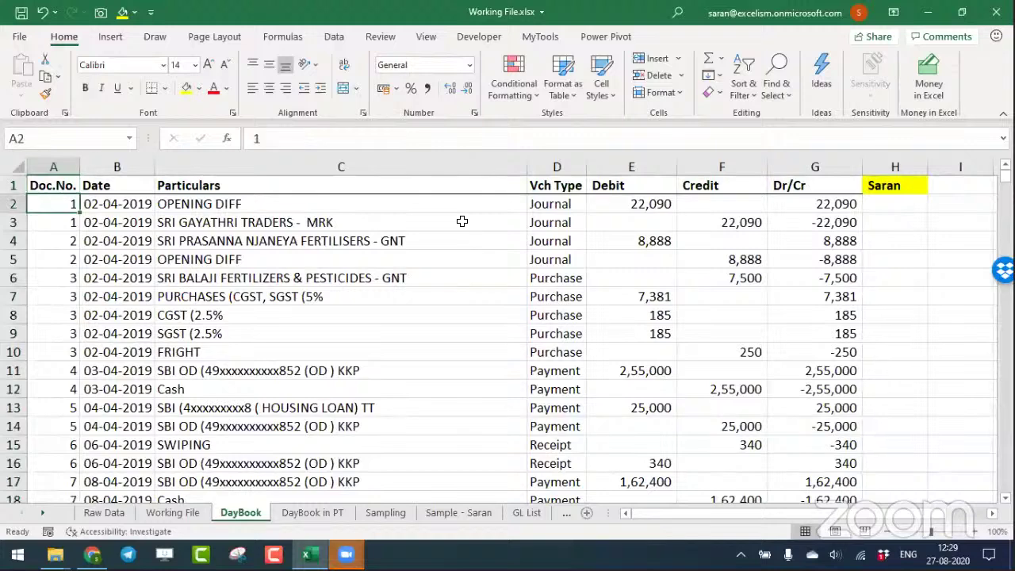
{"action": "key", "text": "Right"}
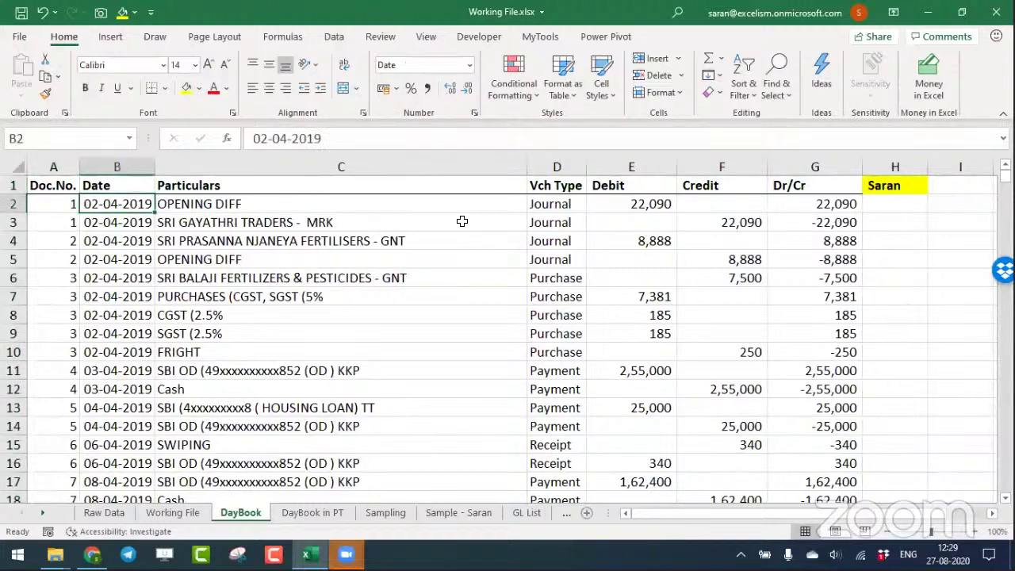
{"action": "key", "text": "alt+w"}
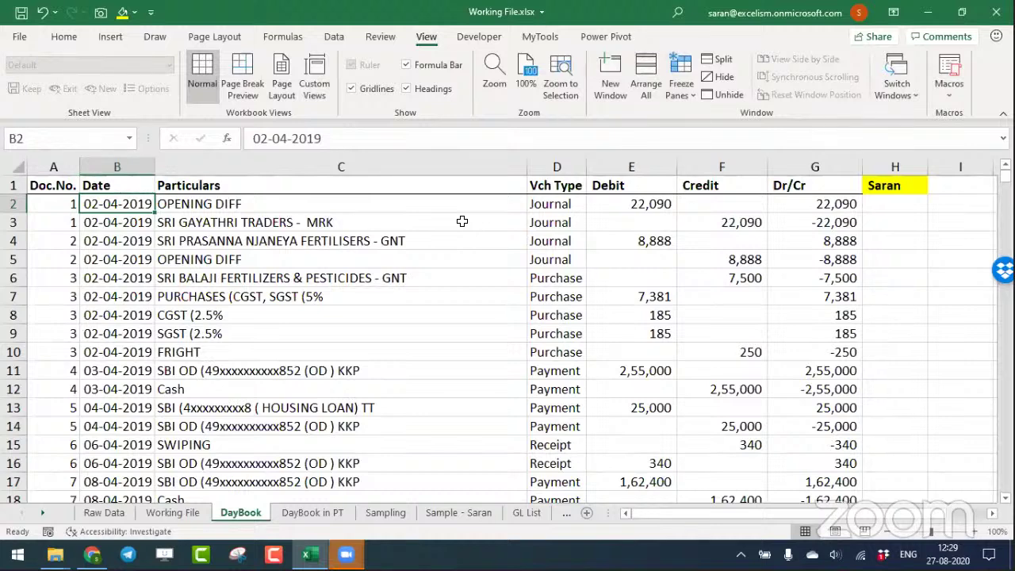
{"action": "key", "text": "alt+w"}
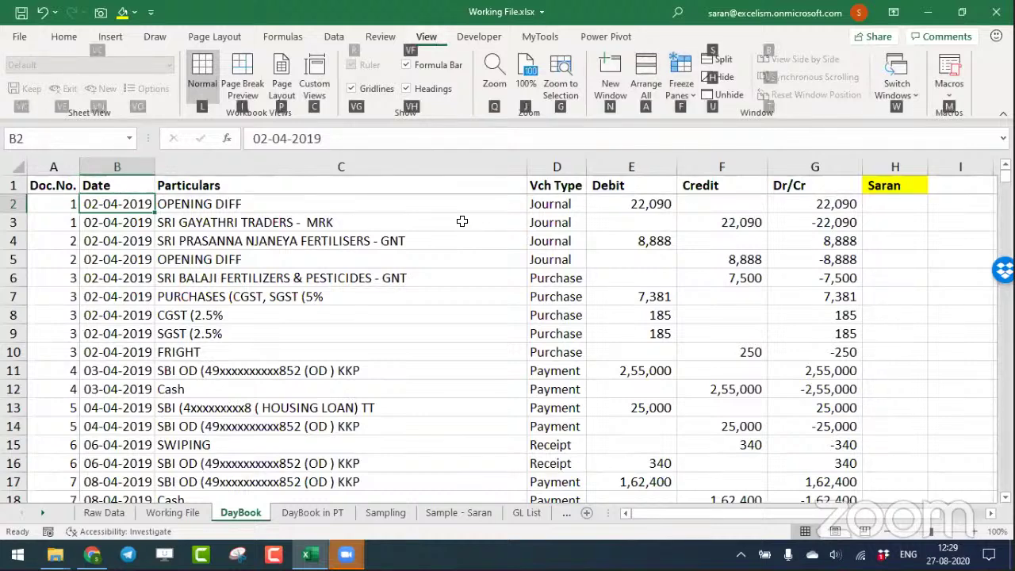
{"action": "key", "text": "Escape"}
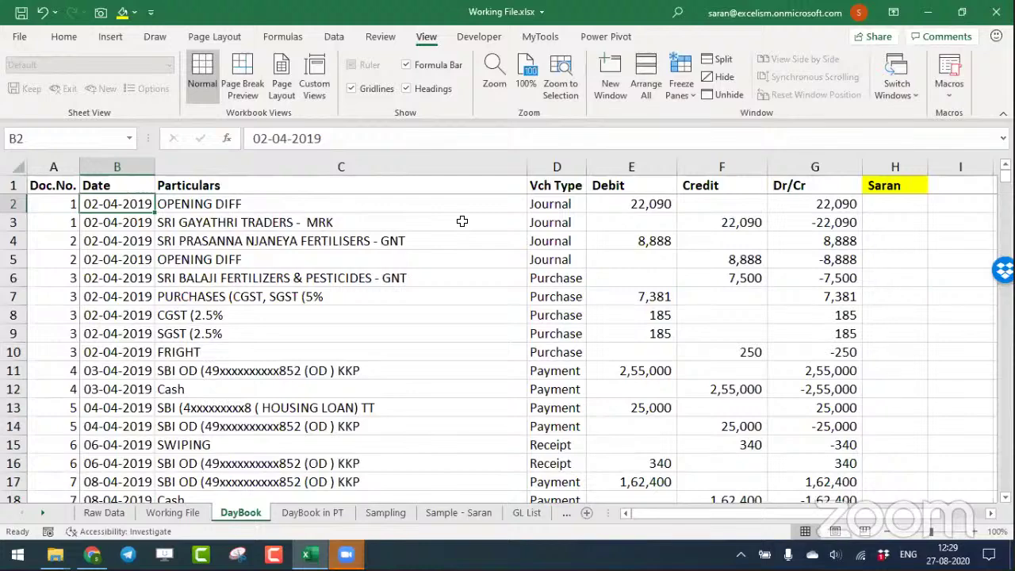
{"action": "key", "text": "ctrl+Down"}
{"action": "key", "text": "ctrl+Up"}
{"action": "key", "text": "Down"}
{"action": "key", "text": "Right"}
{"action": "key", "text": "Right"}
{"action": "key", "text": "Right"}
{"action": "key", "text": "Right"}
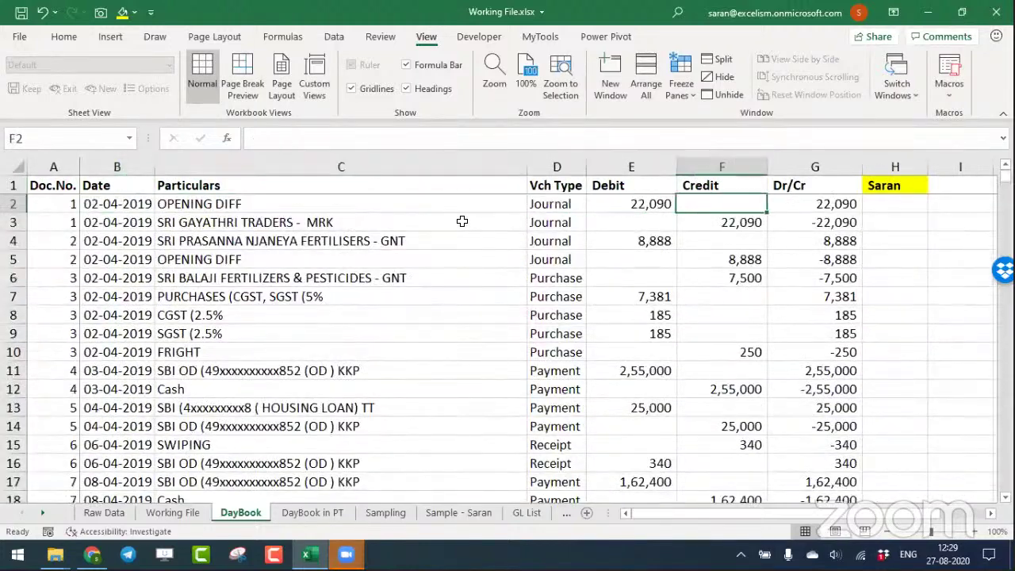
{"action": "key", "text": "Right"}
{"action": "key", "text": "Right"}
{"action": "key", "text": "Right"}
{"action": "key", "text": "Right"}
{"action": "key", "text": "Right"}
{"action": "key", "text": "Right"}
{"action": "key", "text": "Left"}
{"action": "key", "text": "Left"}
{"action": "key", "text": "Left"}
{"action": "key", "text": "Left"}
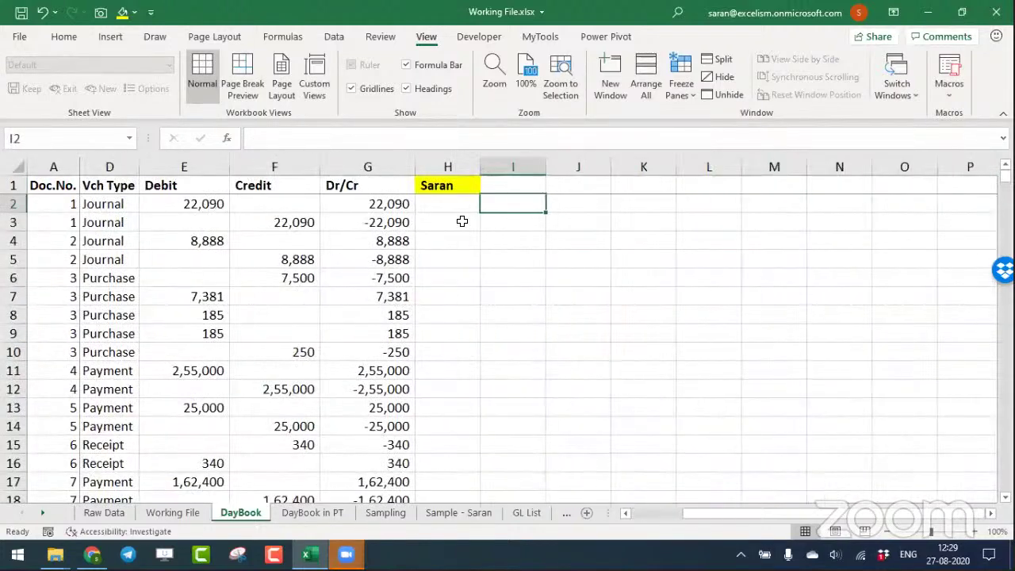
{"action": "key", "text": "Left"}
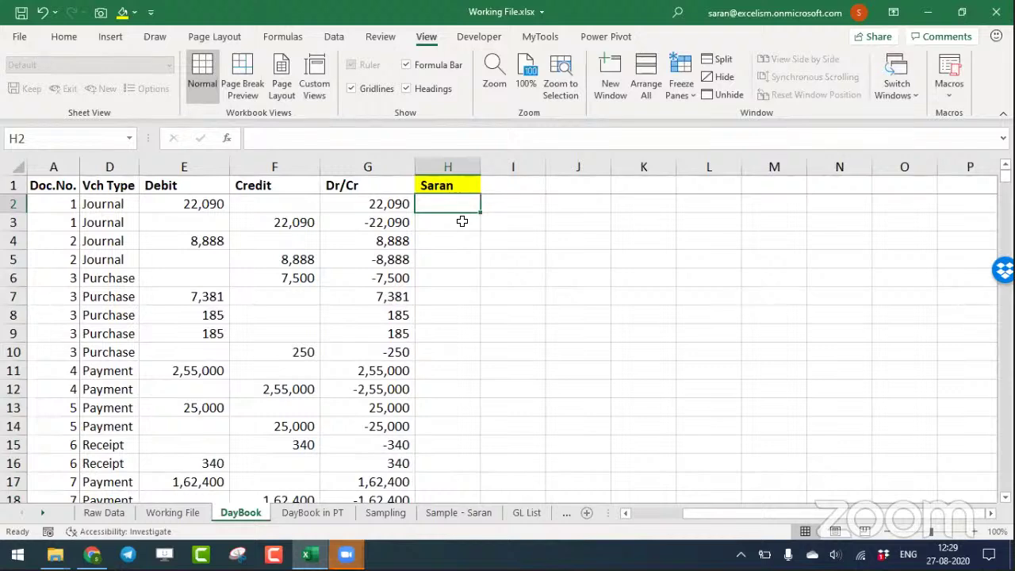
Look over the Sampling and Sample - Saran sheets, then return to DayBook.
{"action": "left_click", "coordinate": [394, 514]}
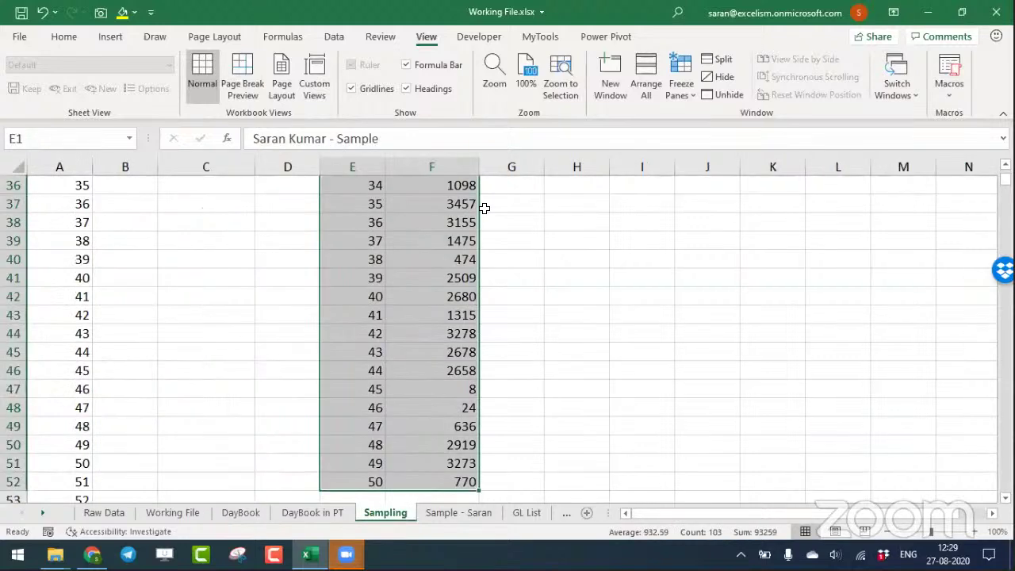
{"action": "left_click", "coordinate": [459, 512]}
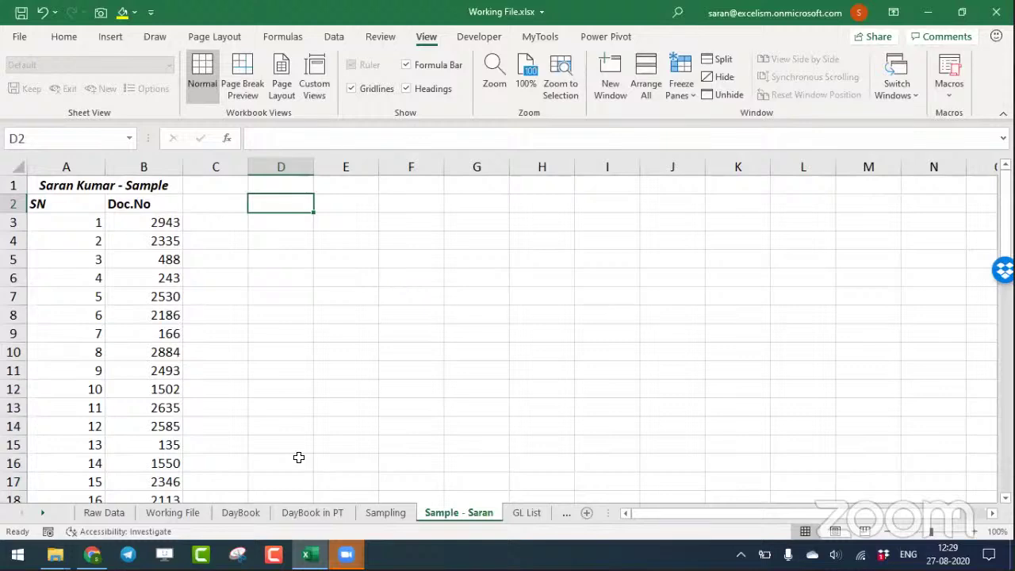
{"action": "left_click", "coordinate": [260, 514]}
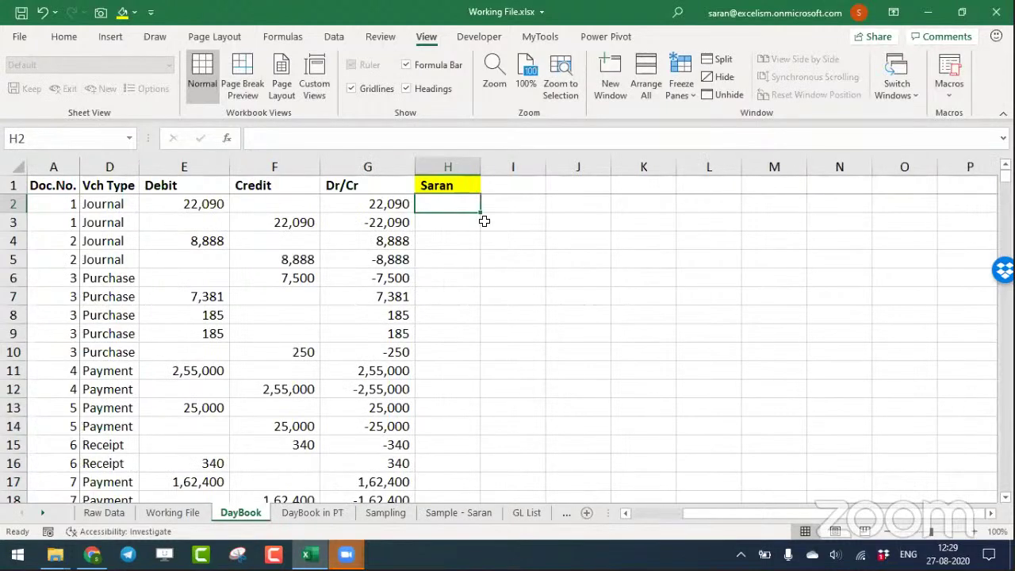
Begin a VLOOKUP in H2 against the sample list, then abandon the unfinished formula.
{"action": "left_click", "coordinate": [464, 188]}
{"action": "left_click", "coordinate": [466, 199]}
{"action": "type", "text": "="}
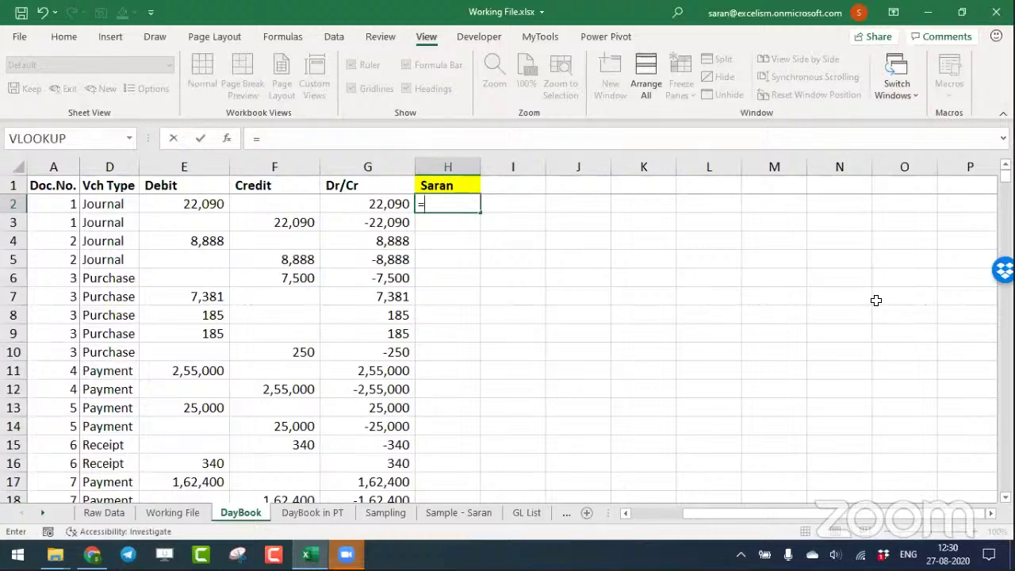
{"action": "type", "text": "vloo"}
{"action": "key", "text": "Tab"}
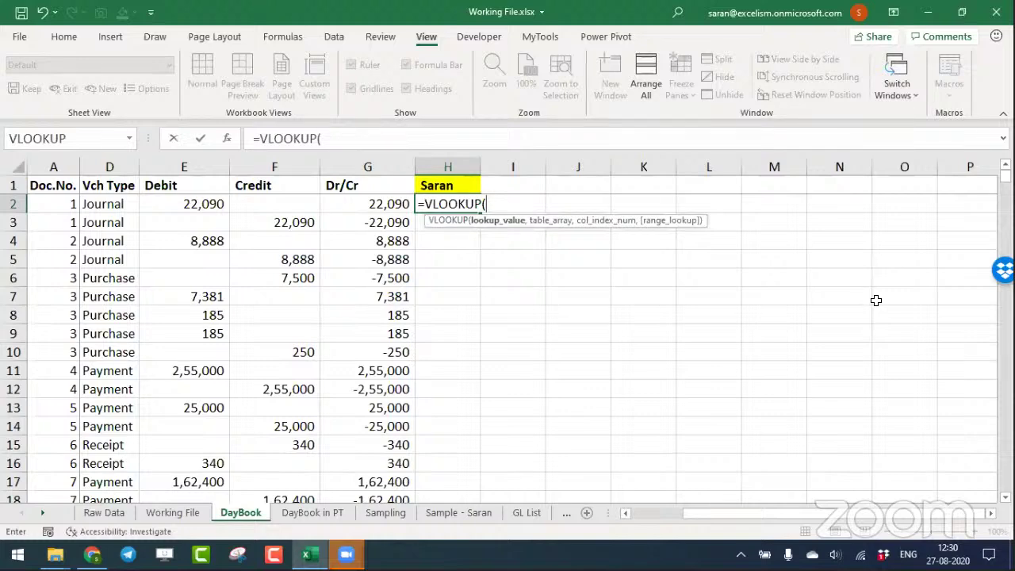
{"action": "left_click", "coordinate": [60, 208]}
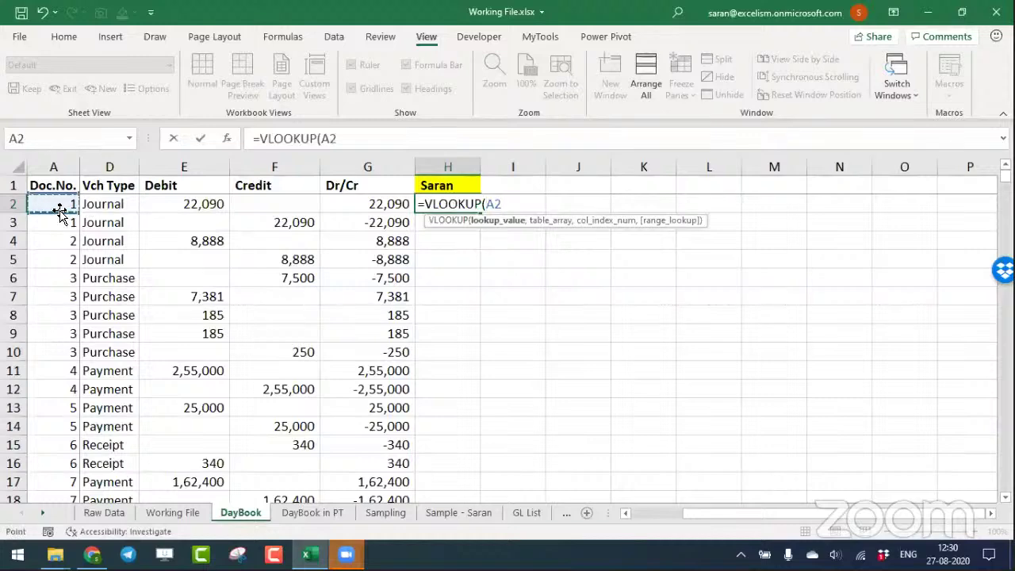
{"action": "type", "text": ","}
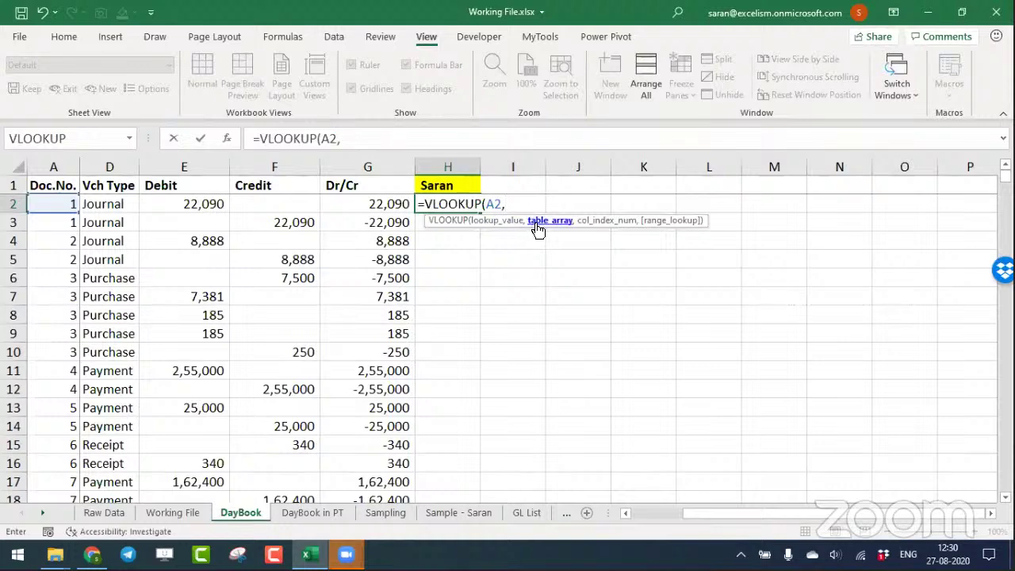
{"action": "left_click", "coordinate": [473, 517]}
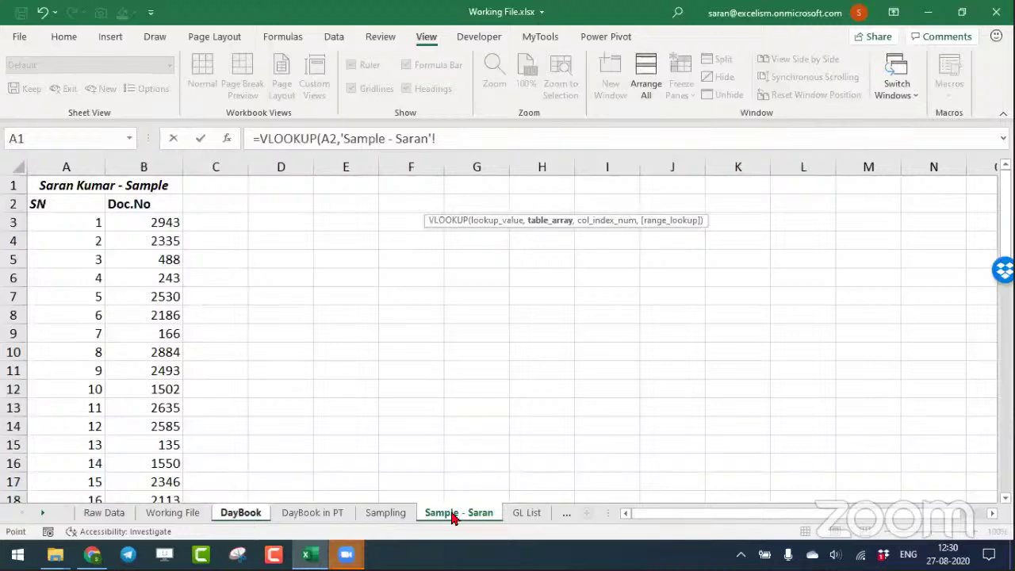
{"action": "left_click", "coordinate": [149, 216]}
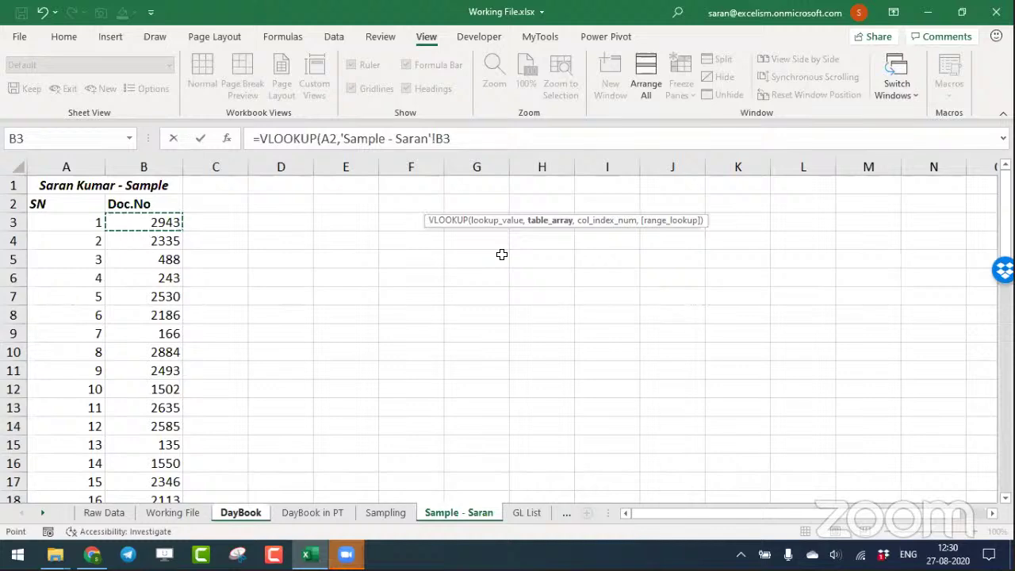
{"action": "key", "text": "ctrl+shift+Down"}
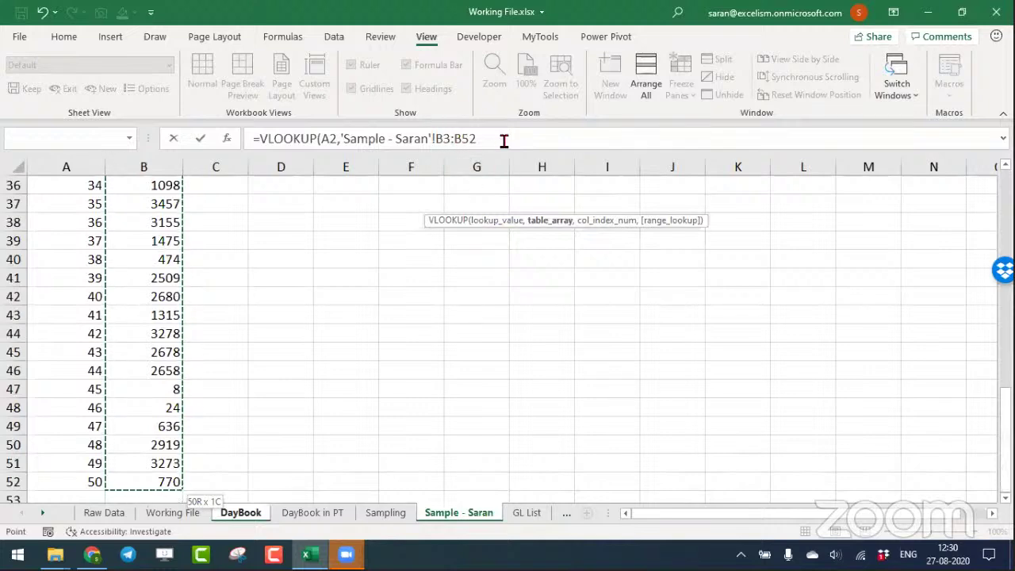
{"action": "key", "text": "F4"}
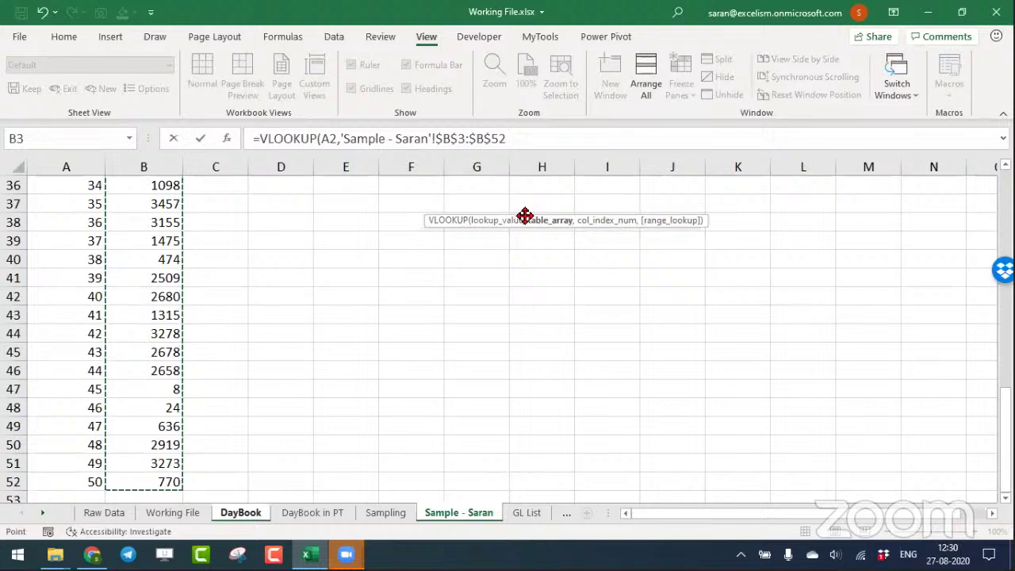
{"action": "type", "text": ","}
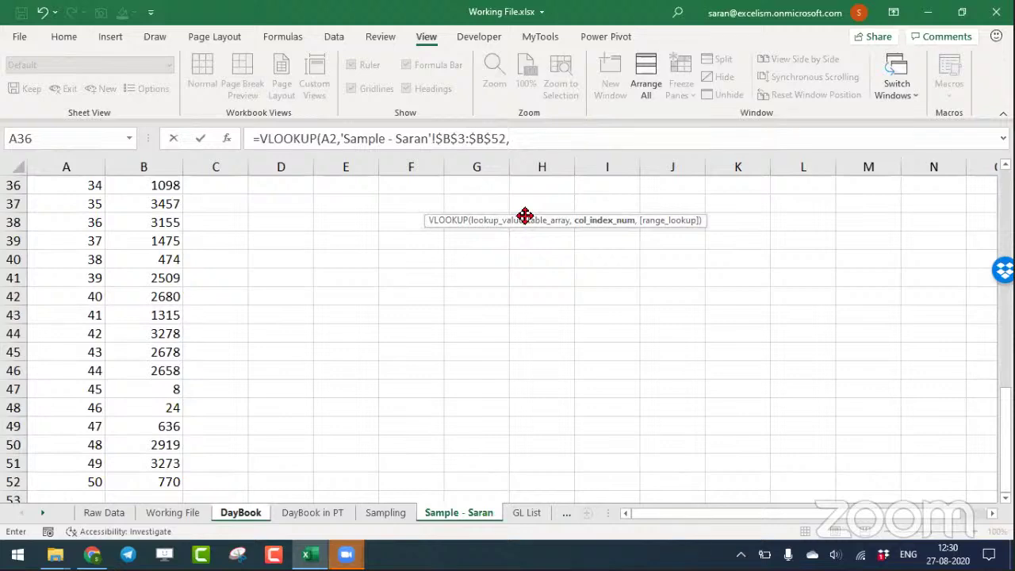
{"action": "key", "text": "Escape"}
Enter =VLOOKUP(A2, sample sheet $B$3:$B$52, 1, 0) in H2.
{"action": "type", "text": "="}
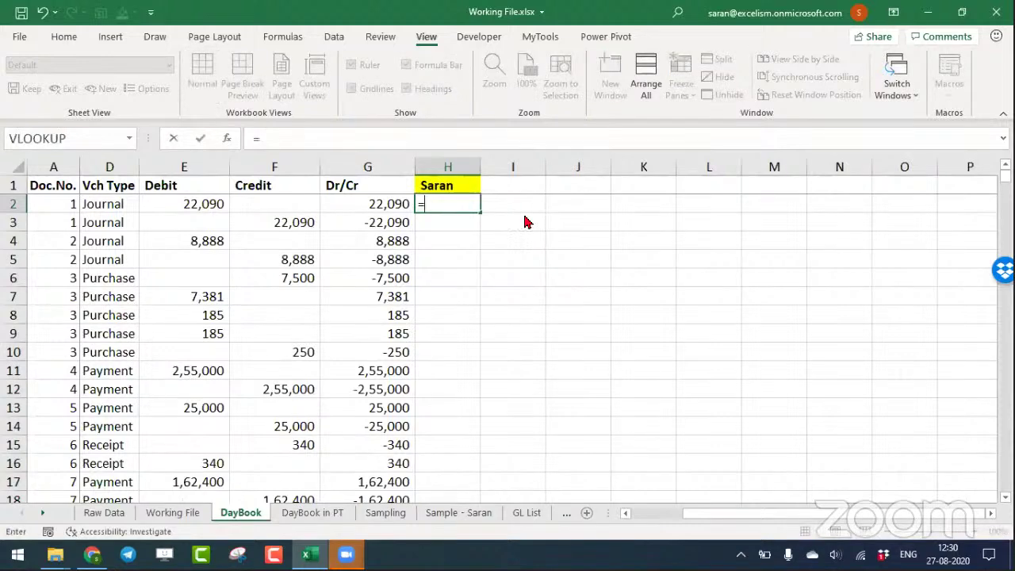
{"action": "type", "text": "vlo"}
{"action": "key", "text": "Tab"}
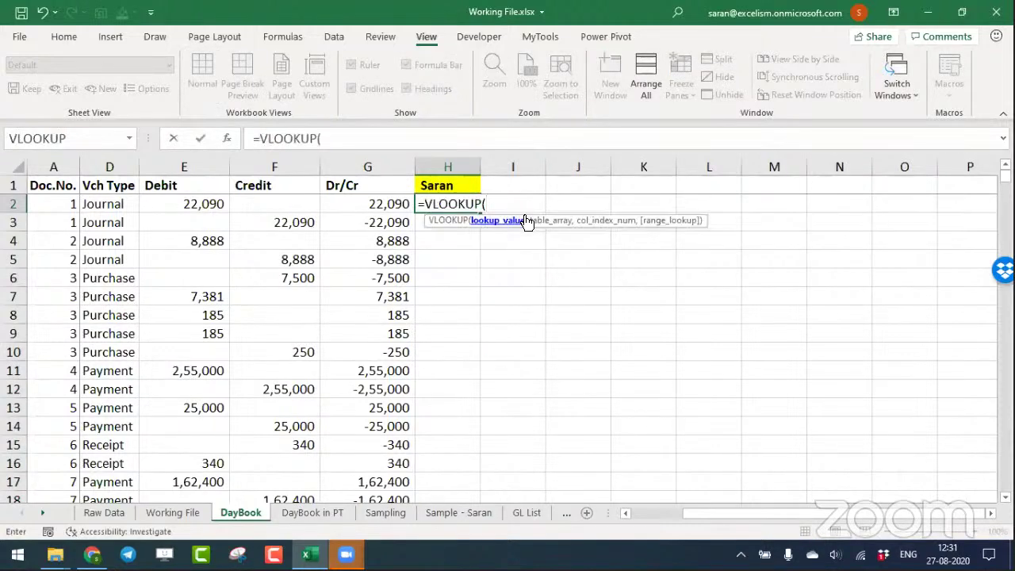
{"action": "left_click", "coordinate": [59, 205]}
{"action": "type", "text": ","}
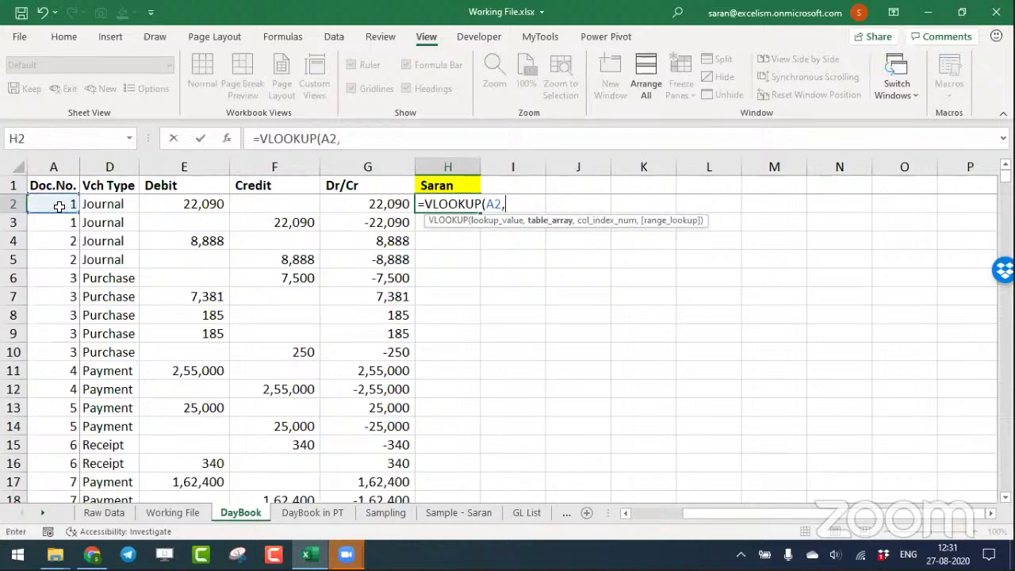
{"action": "left_click", "coordinate": [467, 514]}
{"action": "left_click", "coordinate": [143, 297]}
{"action": "key", "text": "ctrl+Up"}
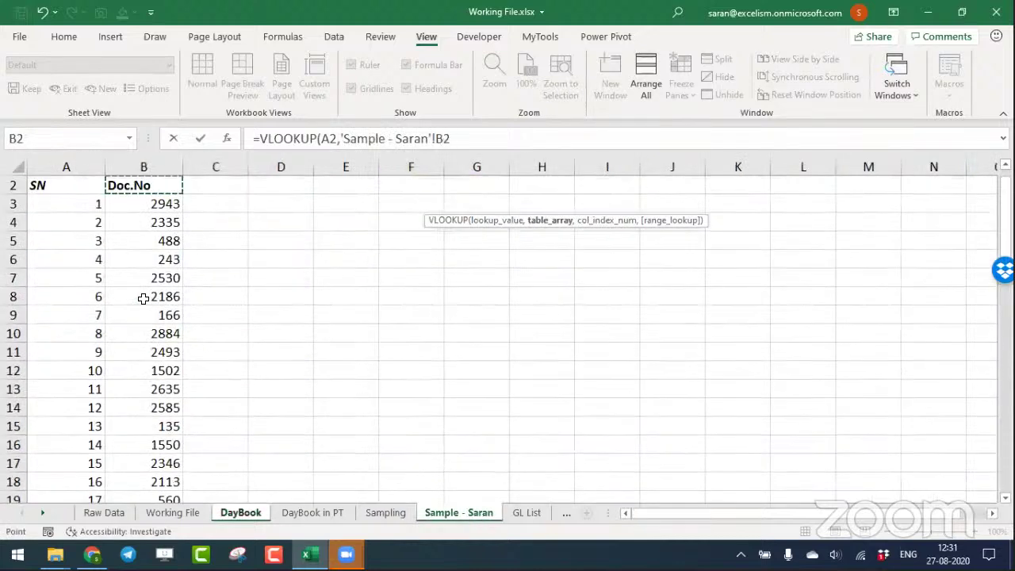
{"action": "key", "text": "Down"}
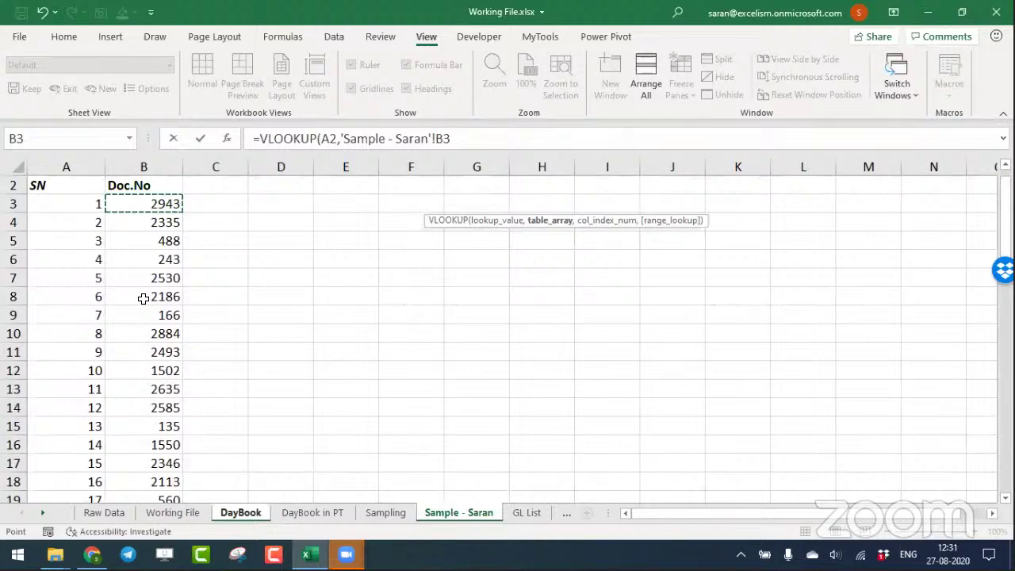
{"action": "key", "text": "ctrl+shift+Down"}
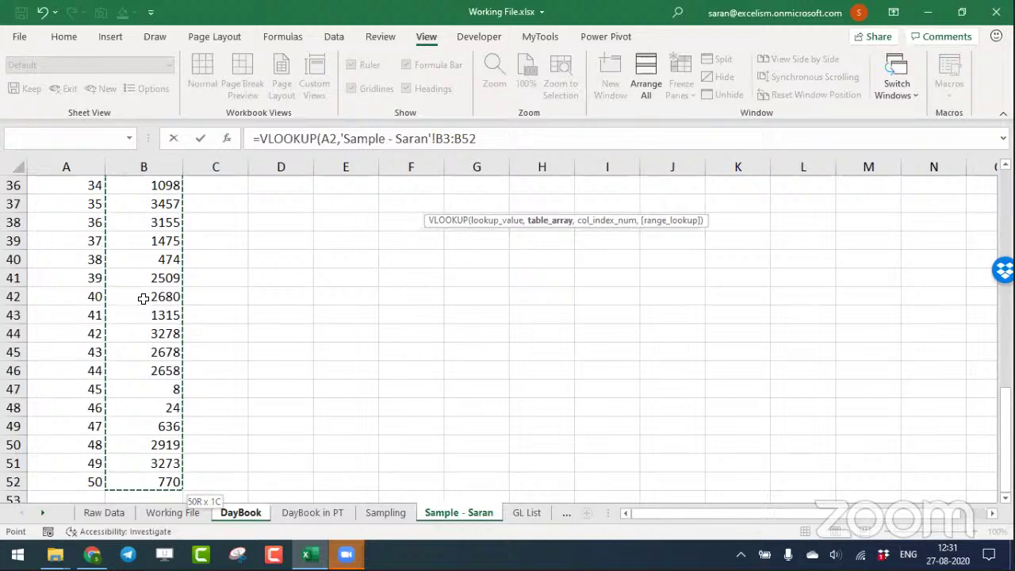
{"action": "key", "text": "F4"}
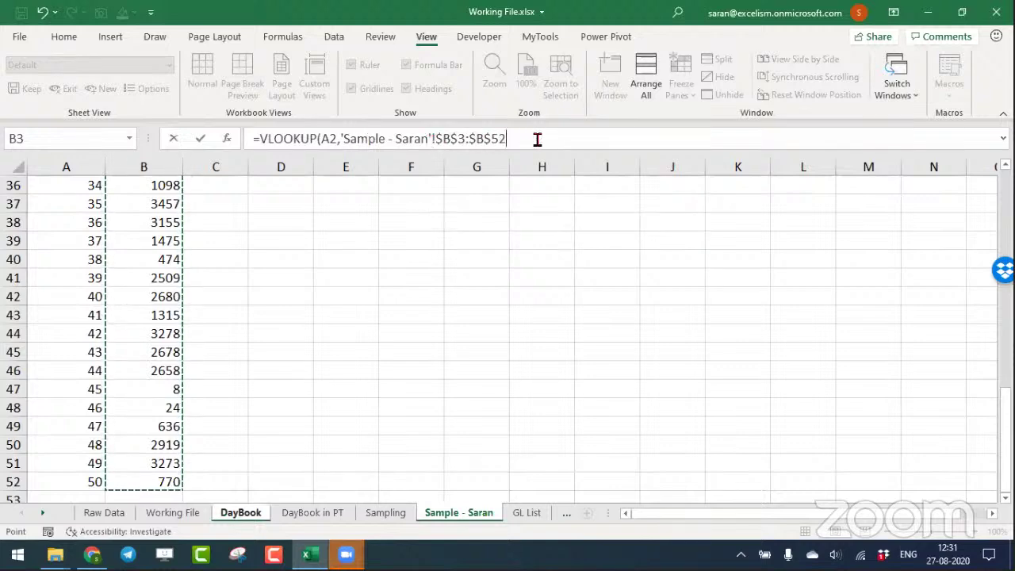
{"action": "type", "text": ","}
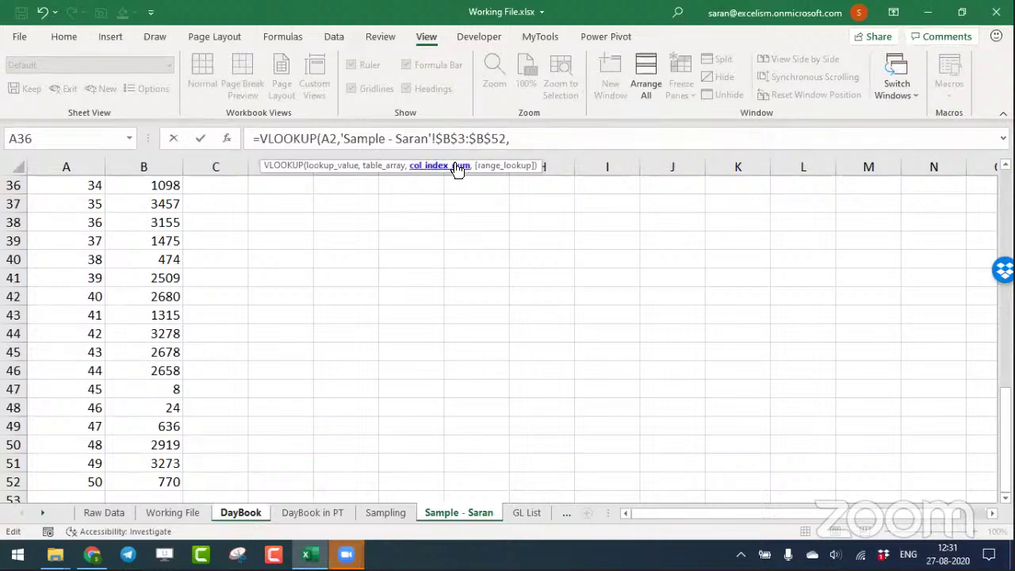
{"action": "left_click", "coordinate": [385, 165]}
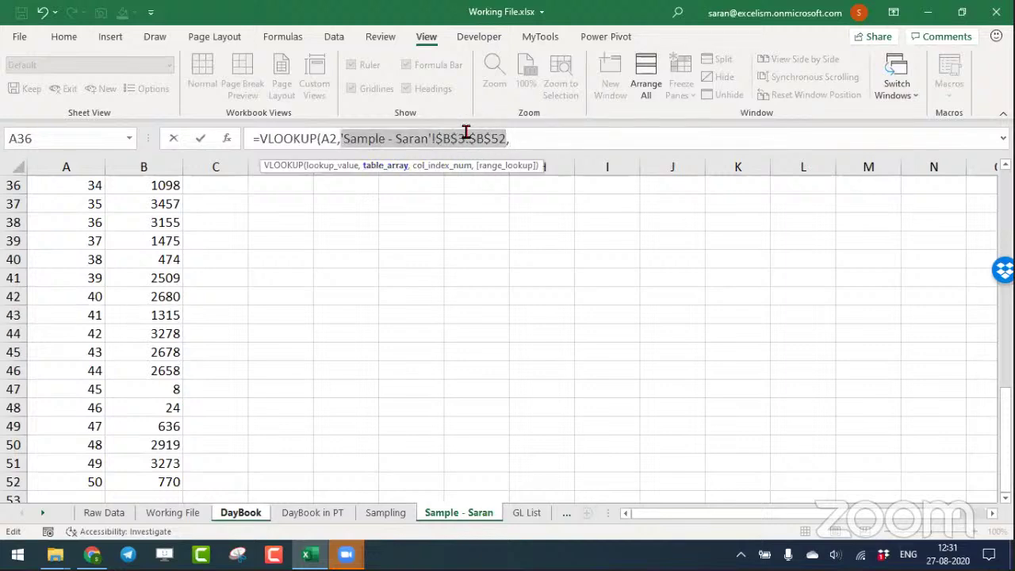
{"action": "left_click", "coordinate": [524, 139]}
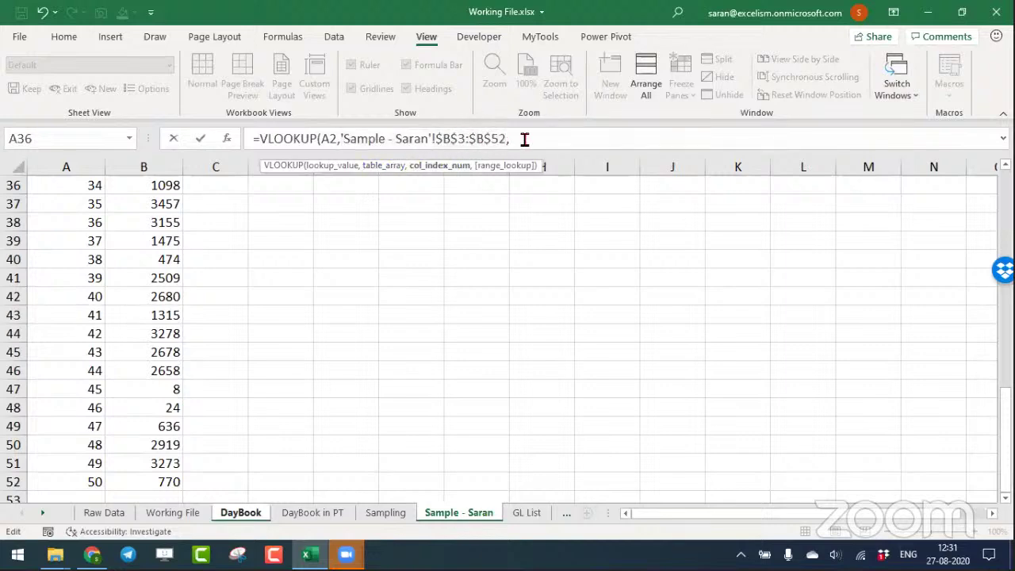
{"action": "type", "text": "1,"}
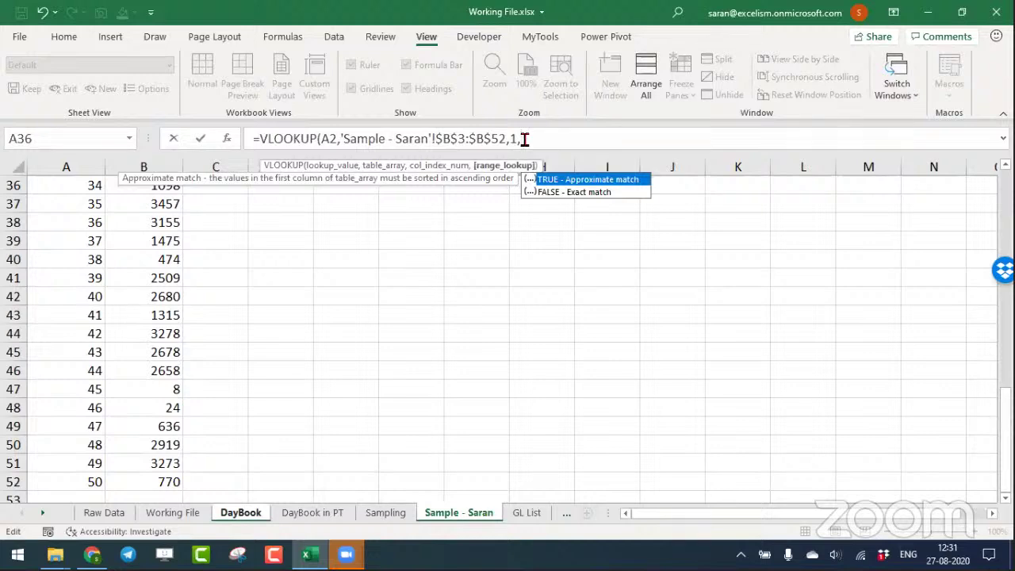
{"action": "type", "text": "0)"}
{"action": "key", "text": "Return"}
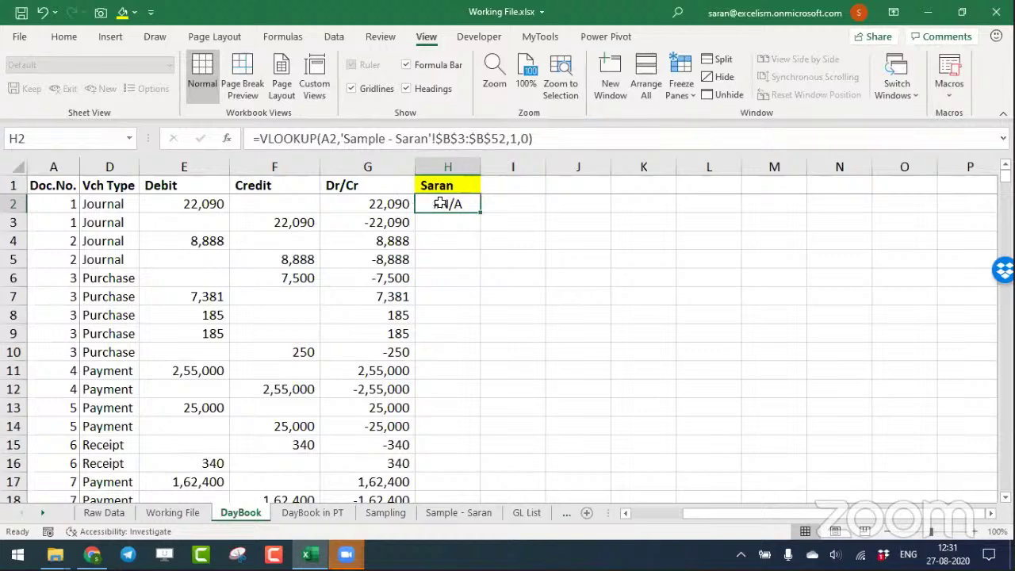
Review the H2 VLOOKUP arguments: A2, the sample range, column 1 and exact match 0.
{"action": "double_click", "coordinate": [436, 204]}
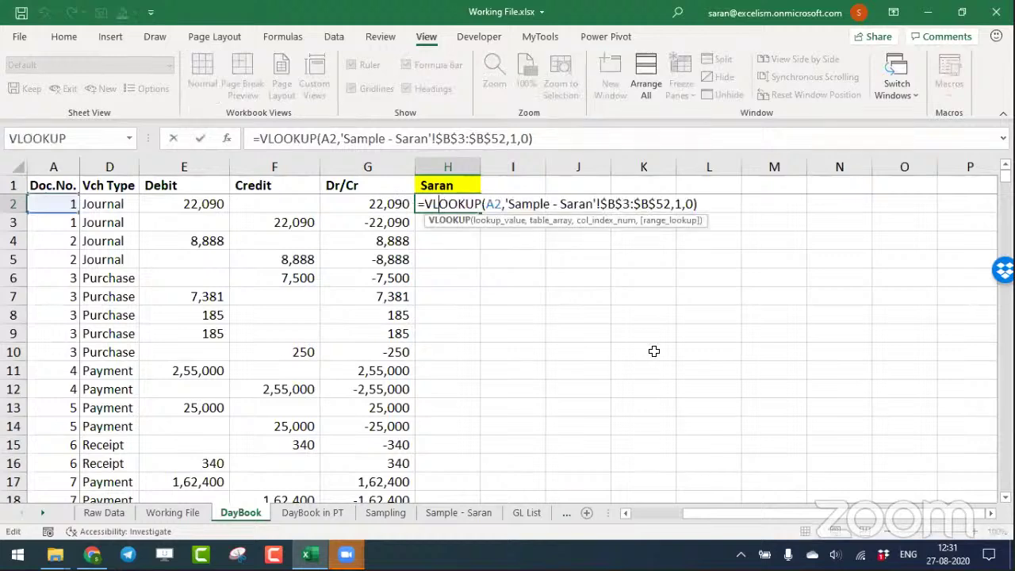
{"action": "left_click", "coordinate": [491, 204]}
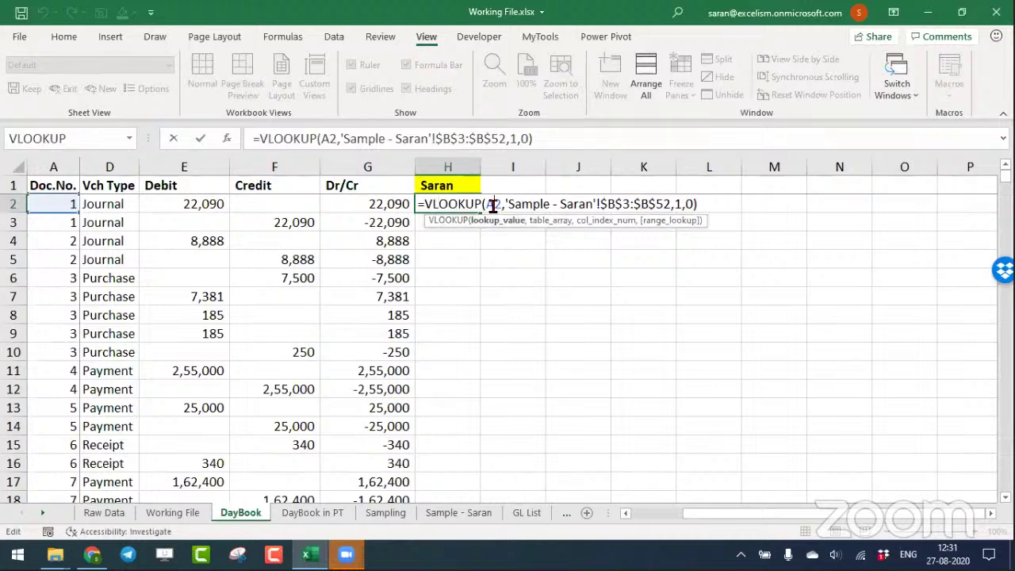
{"action": "left_click", "coordinate": [498, 222]}
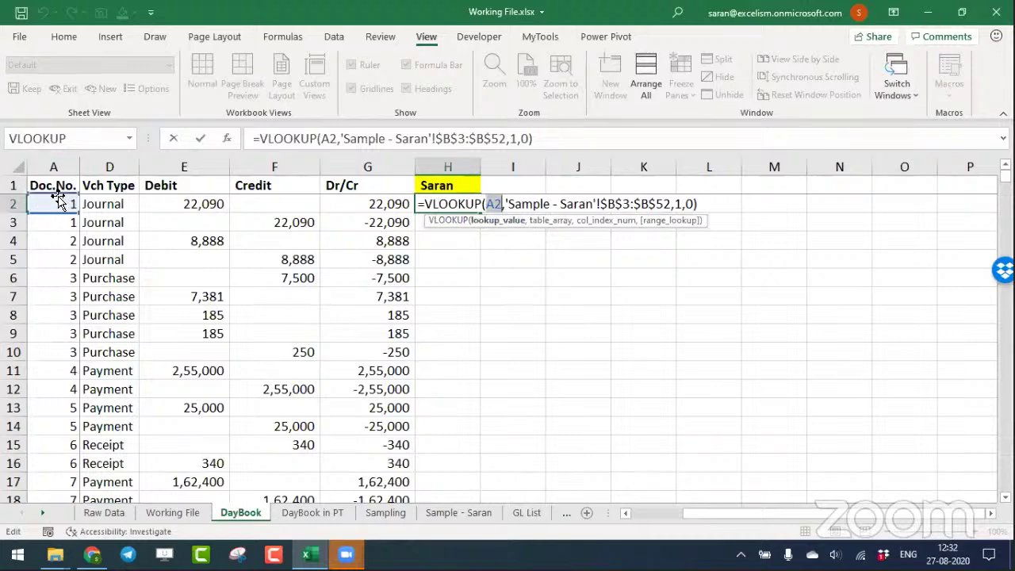
{"action": "left_click", "coordinate": [548, 221]}
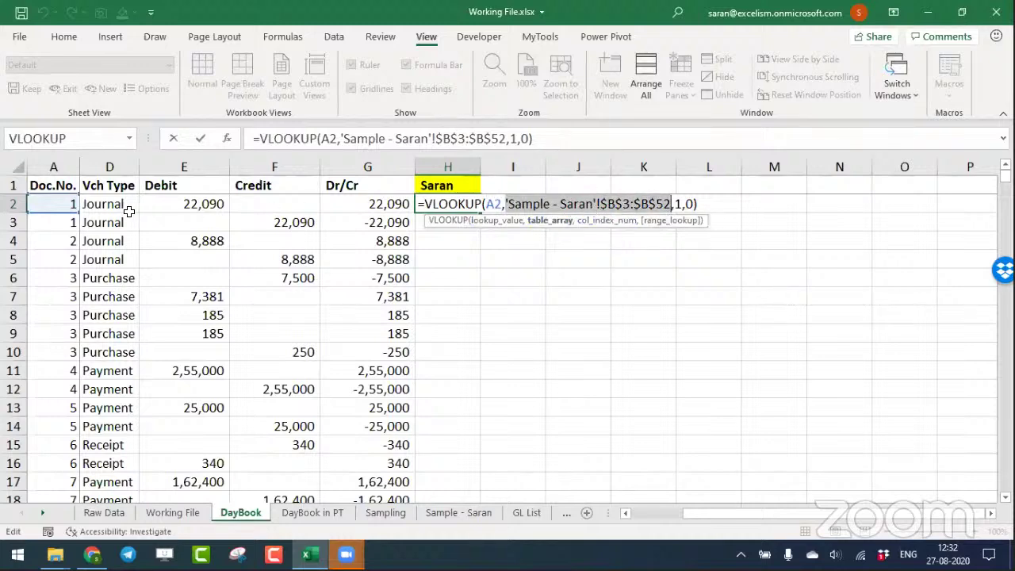
{"action": "left_click", "coordinate": [605, 220]}
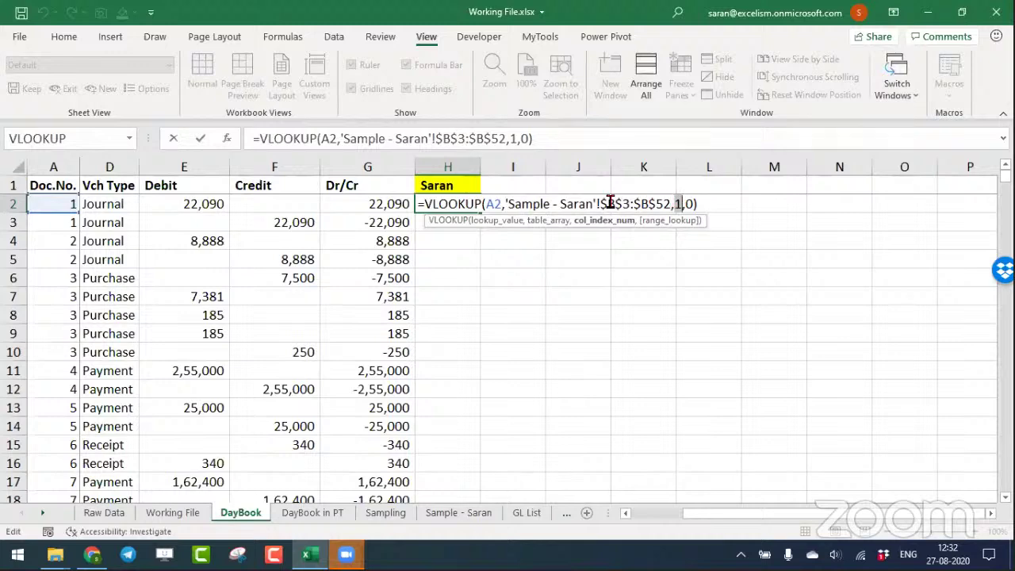
{"action": "left_click", "coordinate": [668, 221]}
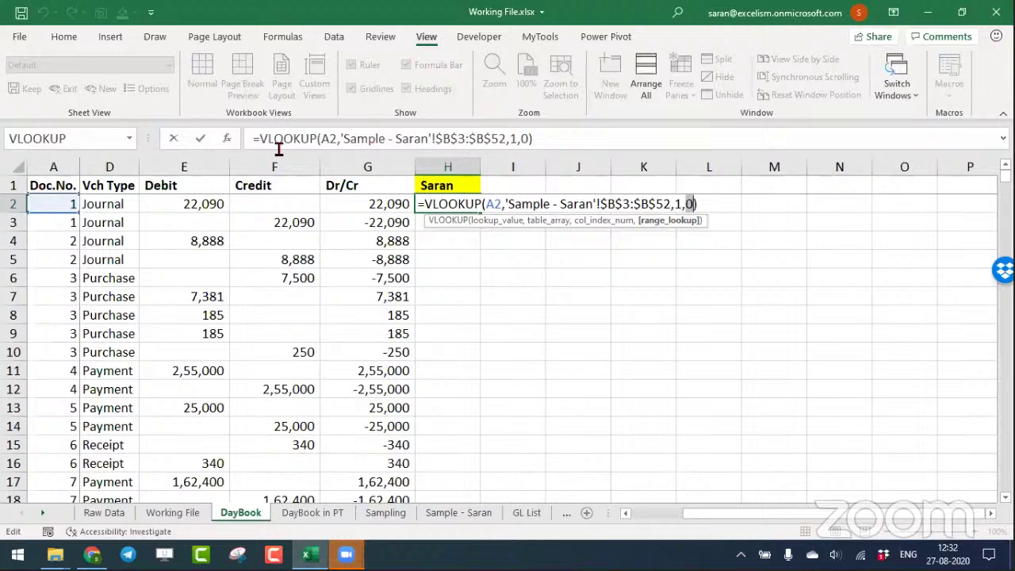
{"action": "key", "text": "Return"}
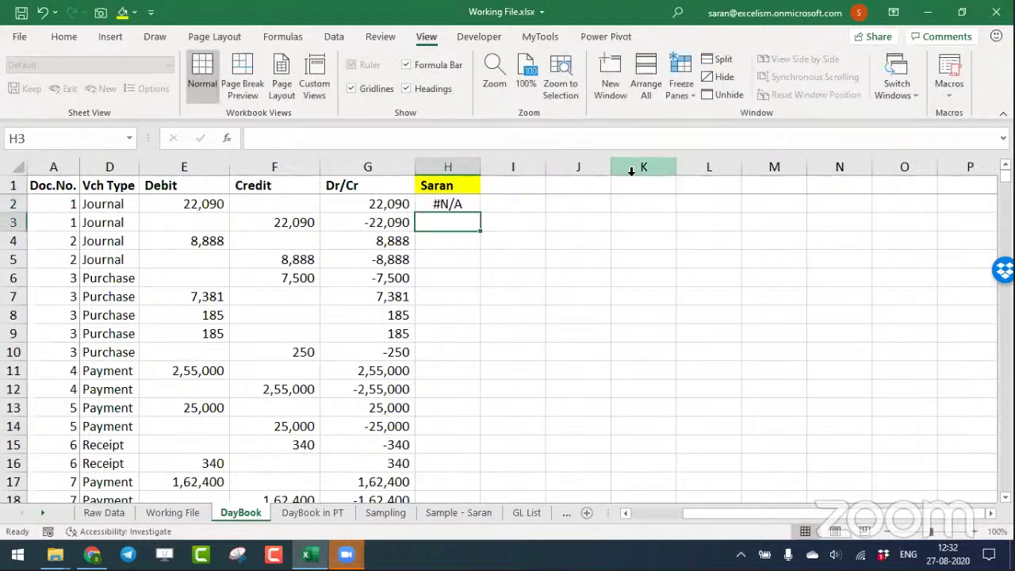
Fill the H2 formula down to row 12247 and select the whole DayBook table.
{"action": "key", "text": "Up"}
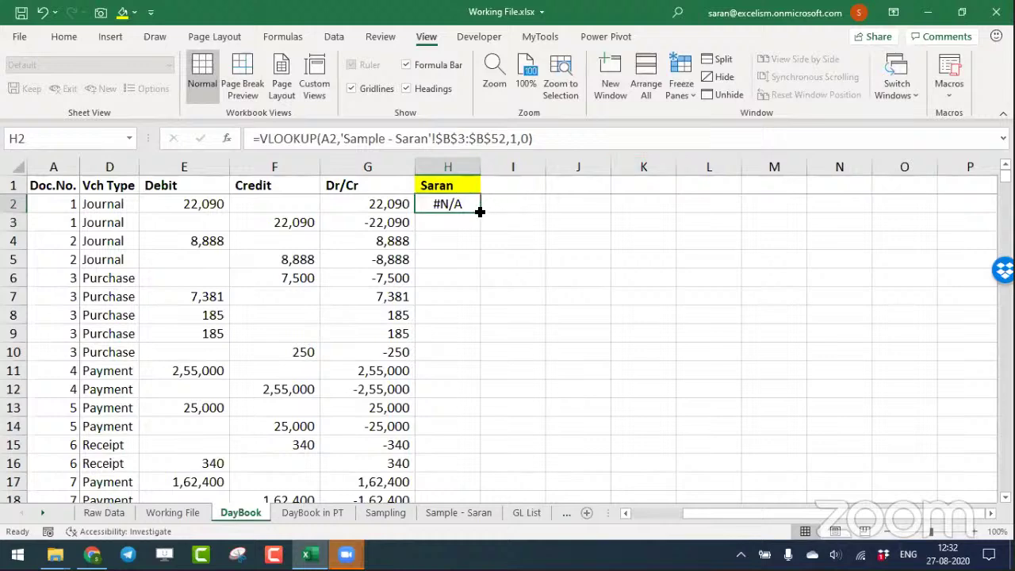
{"action": "double_click", "coordinate": [480, 212]}
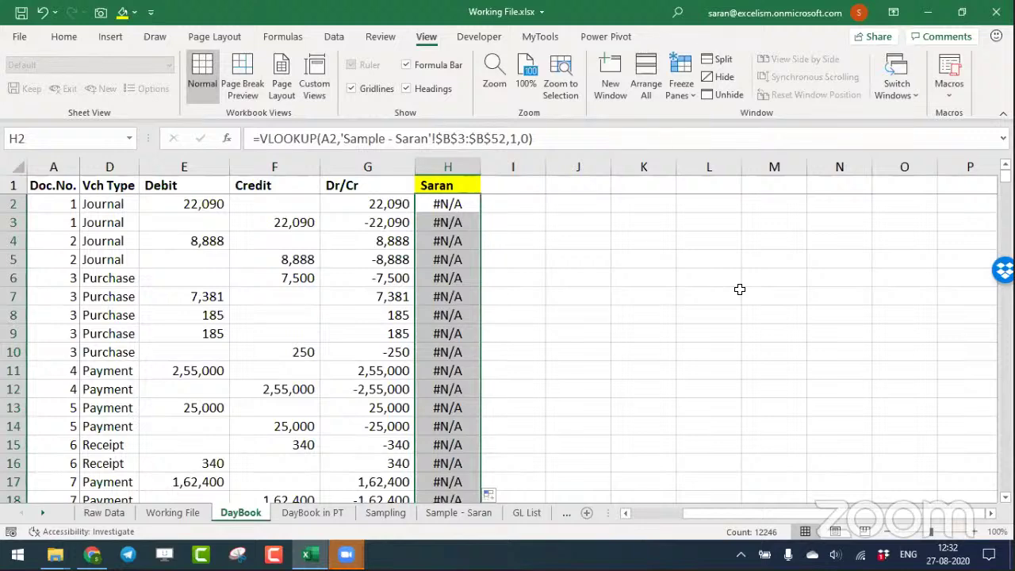
{"action": "key", "text": "Up"}
{"action": "key", "text": "ctrl+Left"}
{"action": "key", "text": "ctrl+shift+Right"}
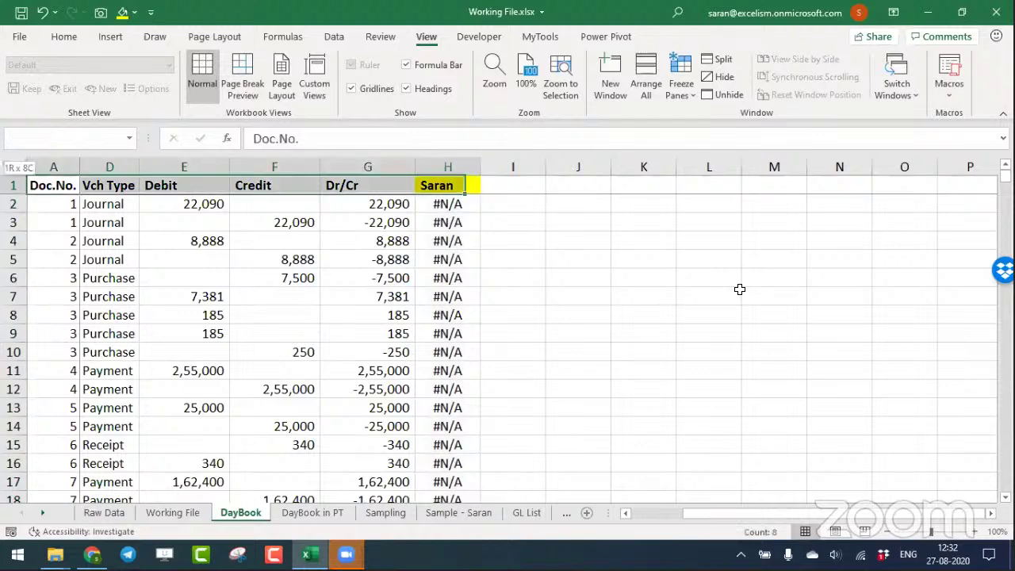
{"action": "key", "text": "ctrl+shift+Down"}
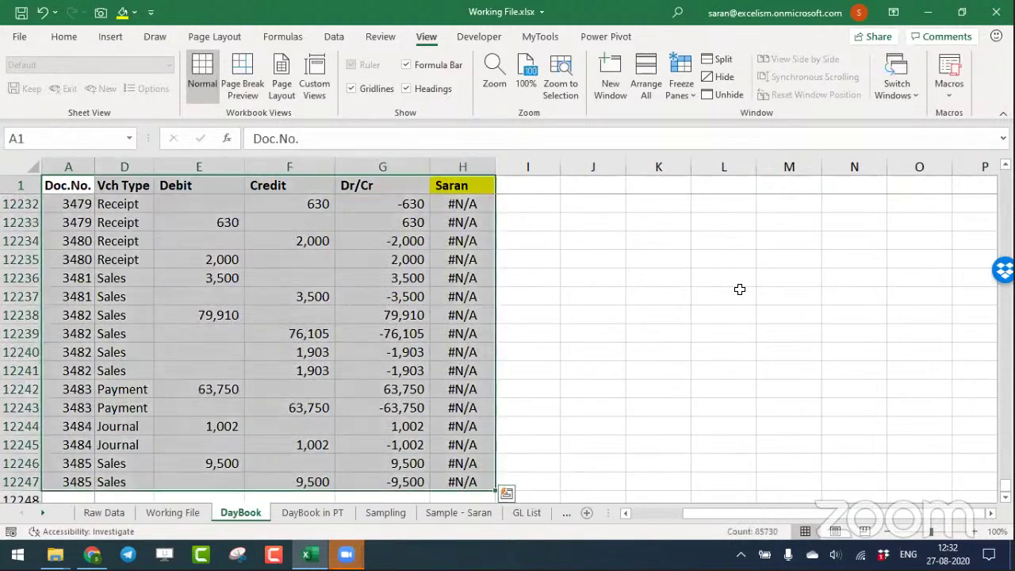
Filter DayBook column H to exclude #N/A, leaving the 160 sampled entries.
{"action": "left_click", "coordinate": [334, 37]}
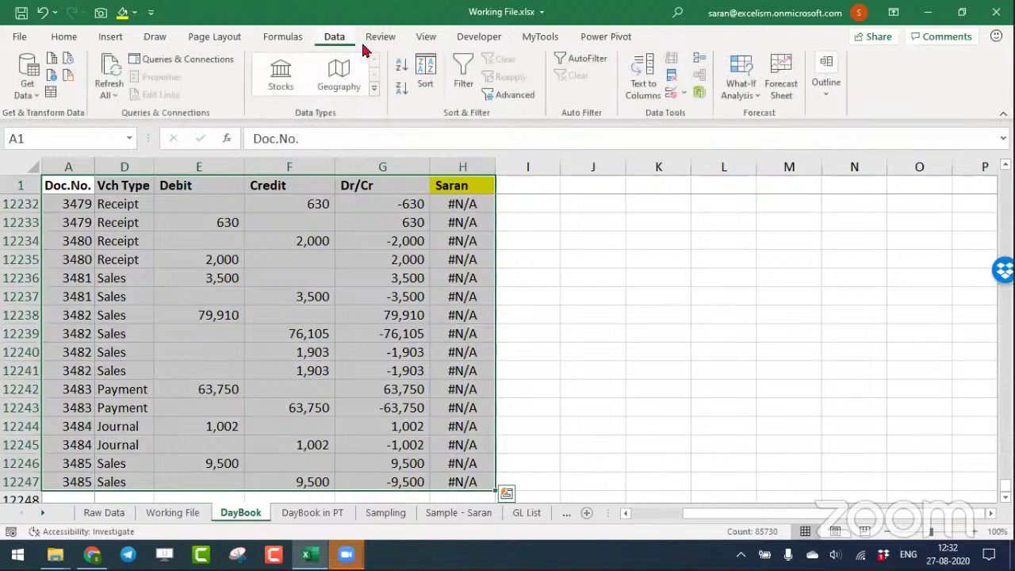
{"action": "left_click", "coordinate": [463, 71]}
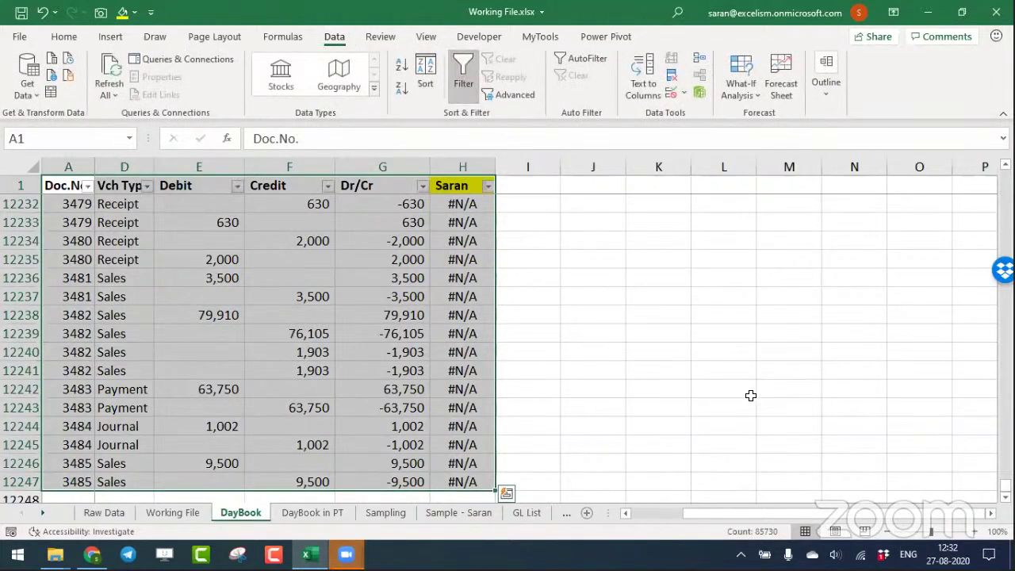
{"action": "key", "text": "Right"}
{"action": "key", "text": "Right"}
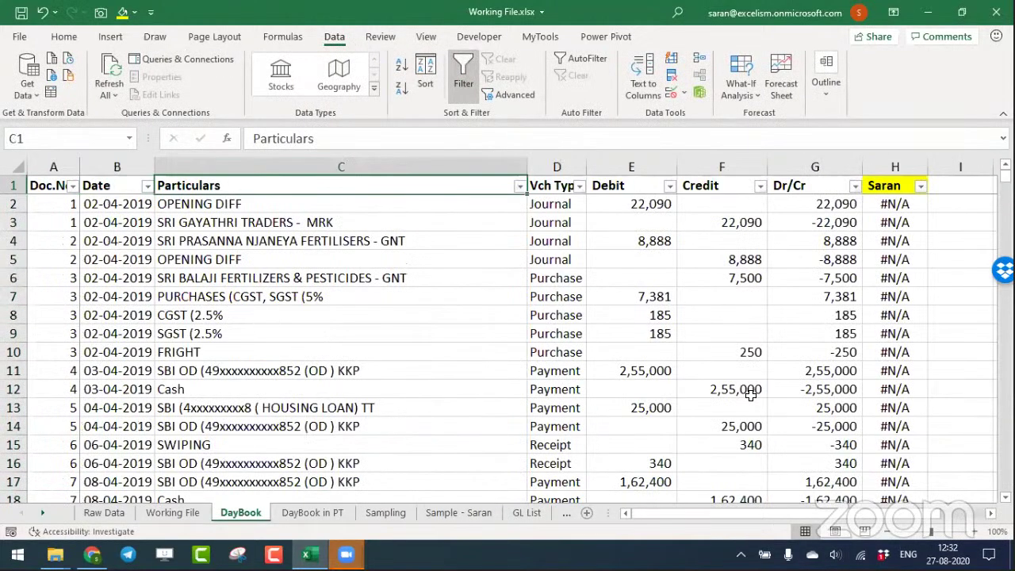
{"action": "key", "text": "Right"}
{"action": "key", "text": "Right"}
{"action": "key", "text": "Right"}
{"action": "key", "text": "Right"}
{"action": "key", "text": "Right"}
{"action": "key", "text": "Right"}
{"action": "key", "text": "Left"}
{"action": "key", "text": "Left"}
{"action": "key", "text": "Left"}
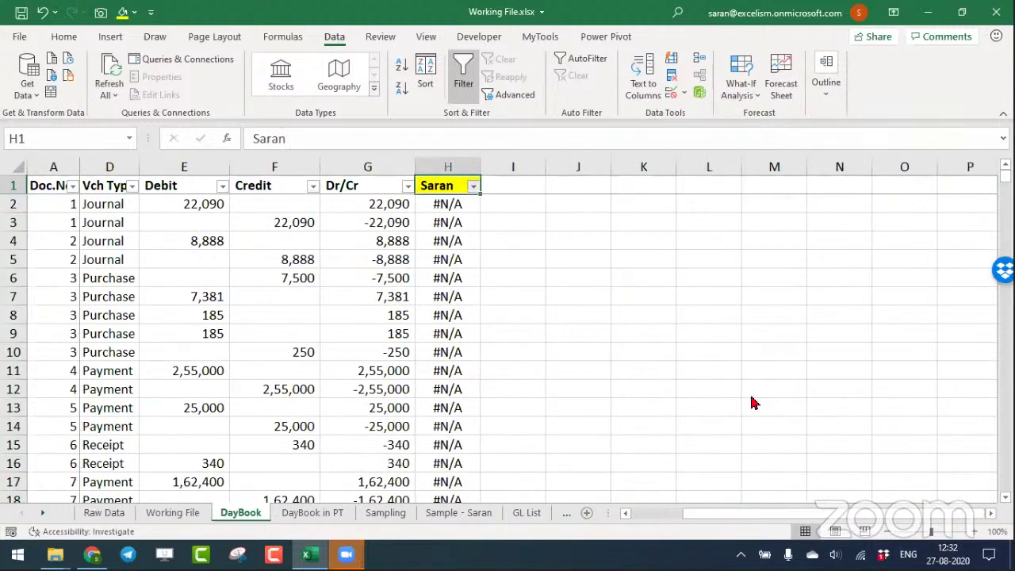
{"action": "key", "text": "alt+Down"}
{"action": "key", "text": "Tab"}
{"action": "key", "text": "End"}
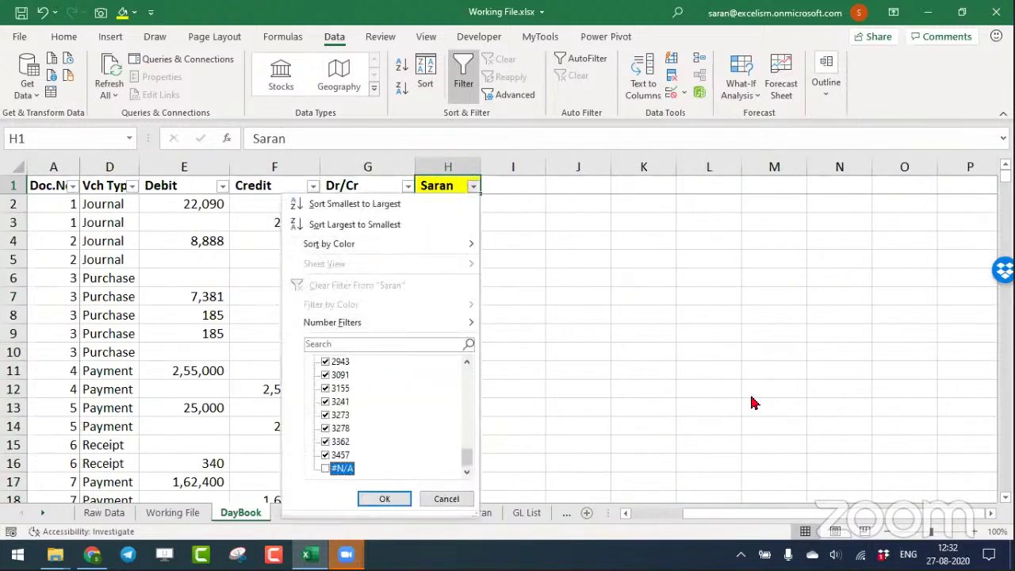
{"action": "key", "text": "Tab"}
{"action": "key", "text": "Return"}
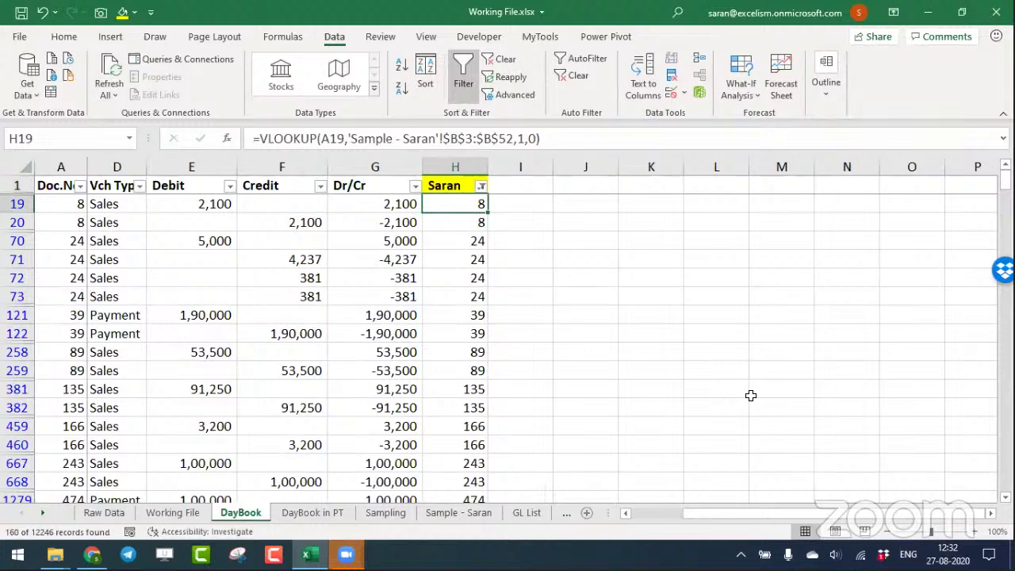
Select the filtered table from its header row to the last row and copy it.
{"action": "key", "text": "Down"}
{"action": "key", "text": "Down"}
{"action": "key", "text": "Down"}
{"action": "key", "text": "Down"}
{"action": "key", "text": "Down"}
{"action": "key", "text": "Down"}
{"action": "key", "text": "Down"}
{"action": "key", "text": "Down"}
{"action": "key", "text": "Down"}
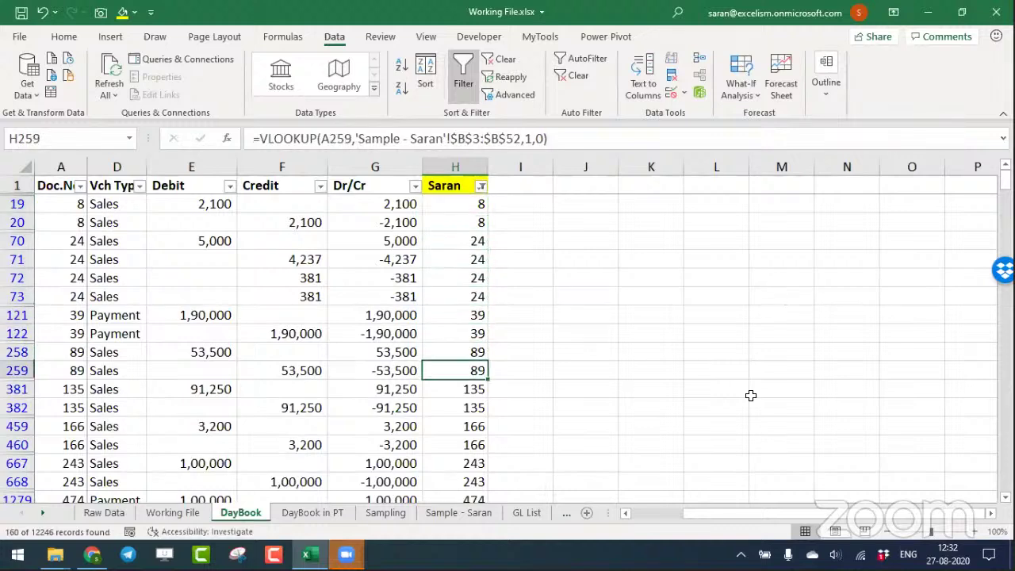
{"action": "key", "text": "Down"}
{"action": "key", "text": "Down"}
{"action": "key", "text": "Down"}
{"action": "key", "text": "Down"}
{"action": "key", "text": "ctrl+Up"}
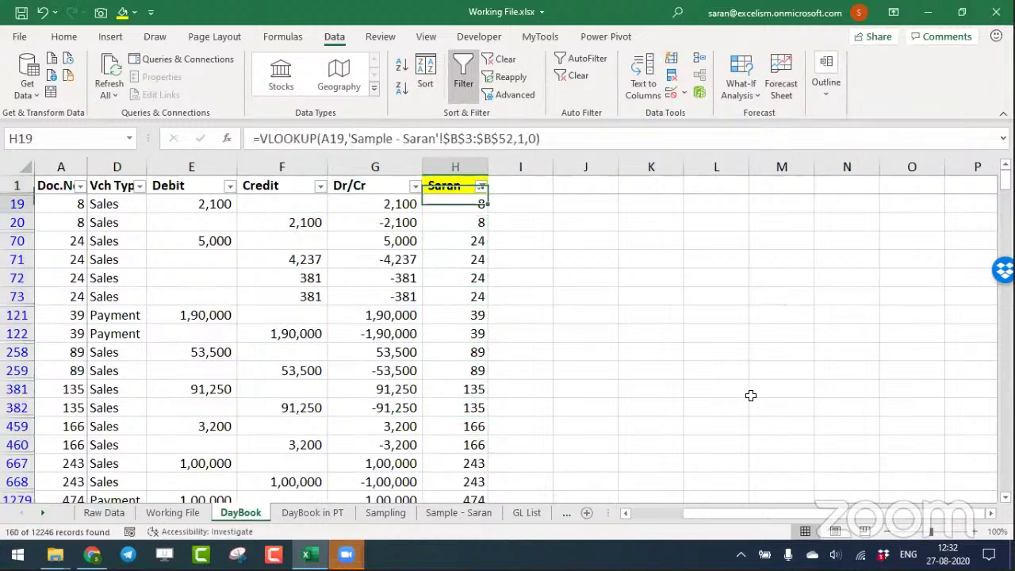
{"action": "key", "text": "Up"}
{"action": "key", "text": "ctrl+Left"}
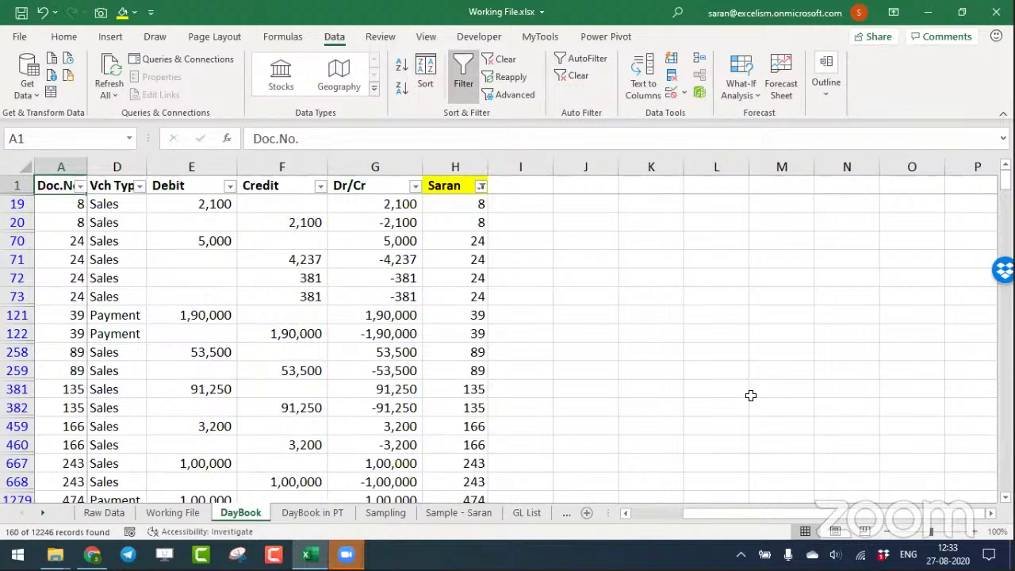
{"action": "key", "text": "ctrl+shift+Right"}
{"action": "key", "text": "ctrl+shift+Left"}
{"action": "key", "text": "ctrl+shift+Right"}
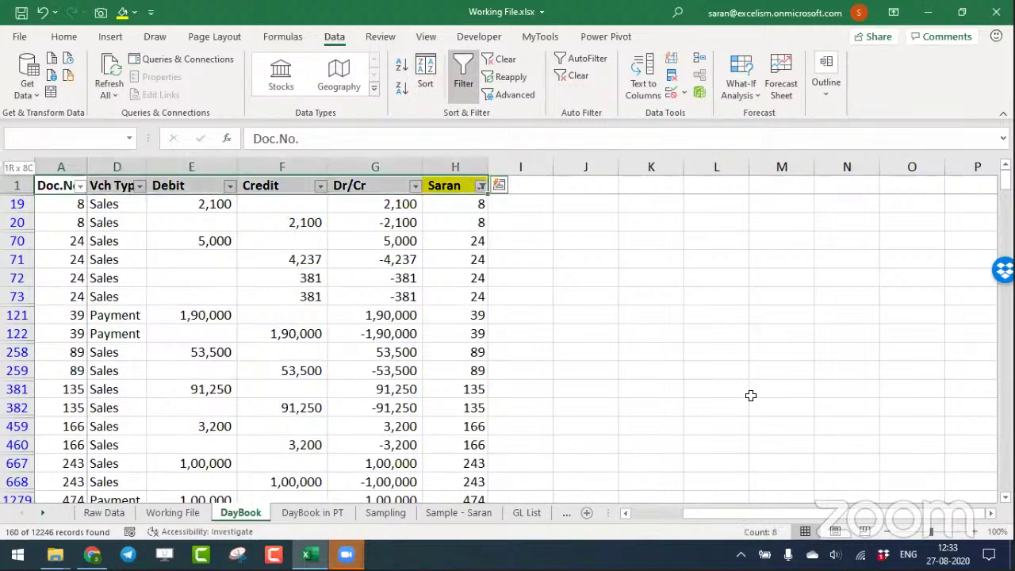
{"action": "key", "text": "ctrl+shift+Down"}
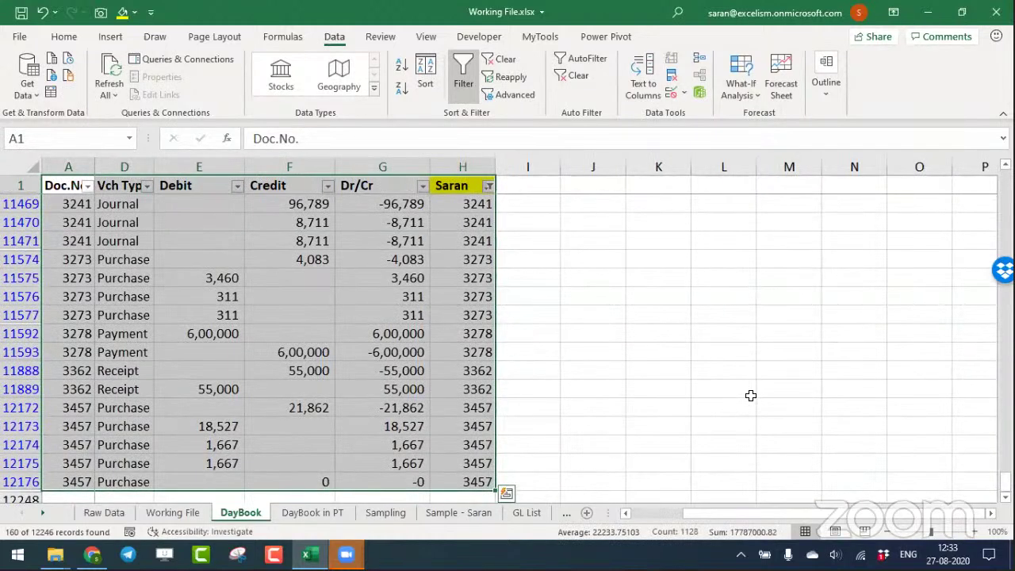
{"action": "key", "text": "ctrl+c"}
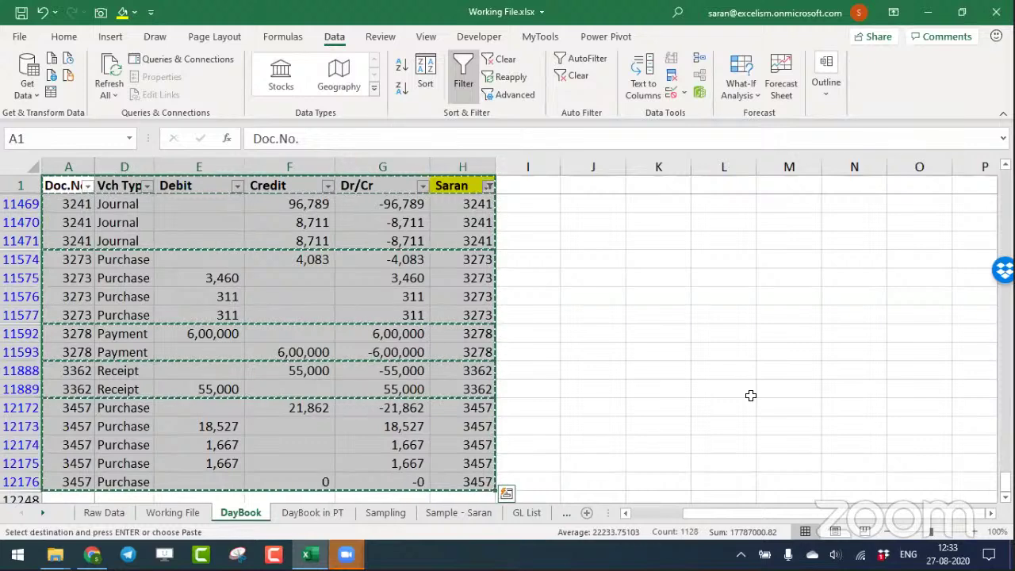
Paste the filtered DayBook rows at D1 of the Sample - Saran sheet.
{"action": "left_click", "coordinate": [441, 513]}
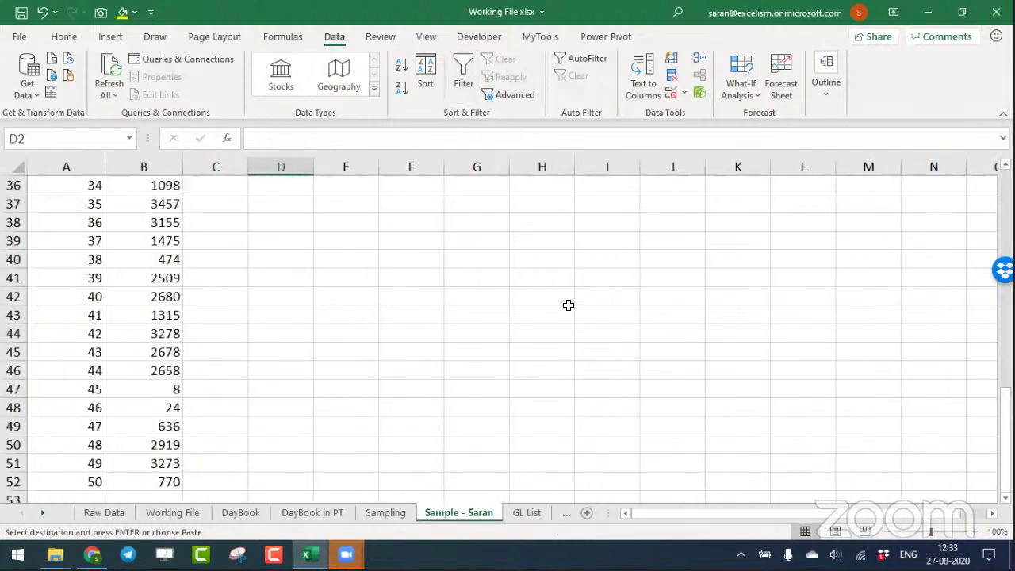
{"action": "key", "text": "ctrl+Home"}
{"action": "key", "text": "Down"}
{"action": "key", "text": "Right"}
{"action": "key", "text": "Right"}
{"action": "key", "text": "Right"}
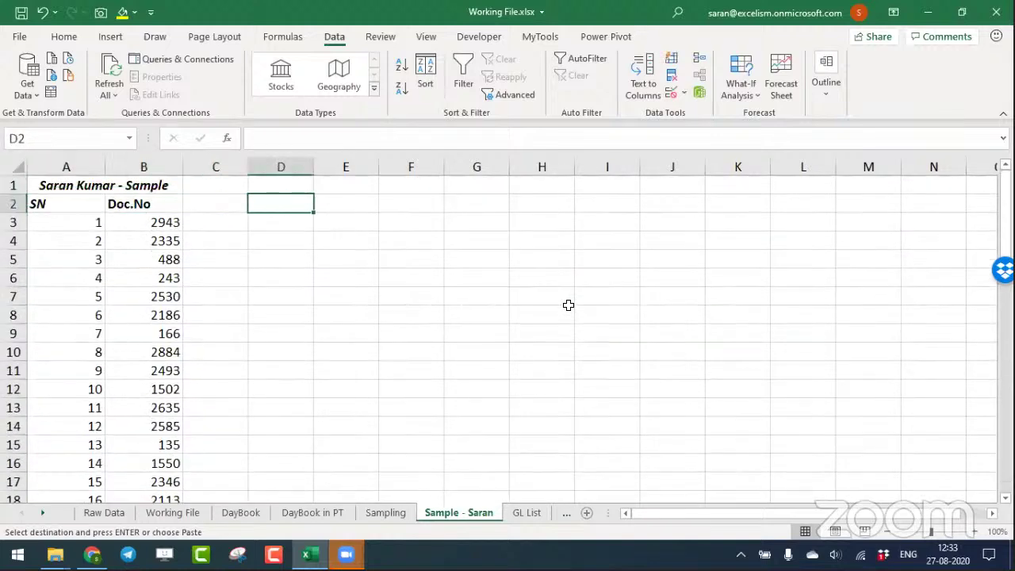
{"action": "key", "text": "Up"}
{"action": "key", "text": "ctrl+v"}
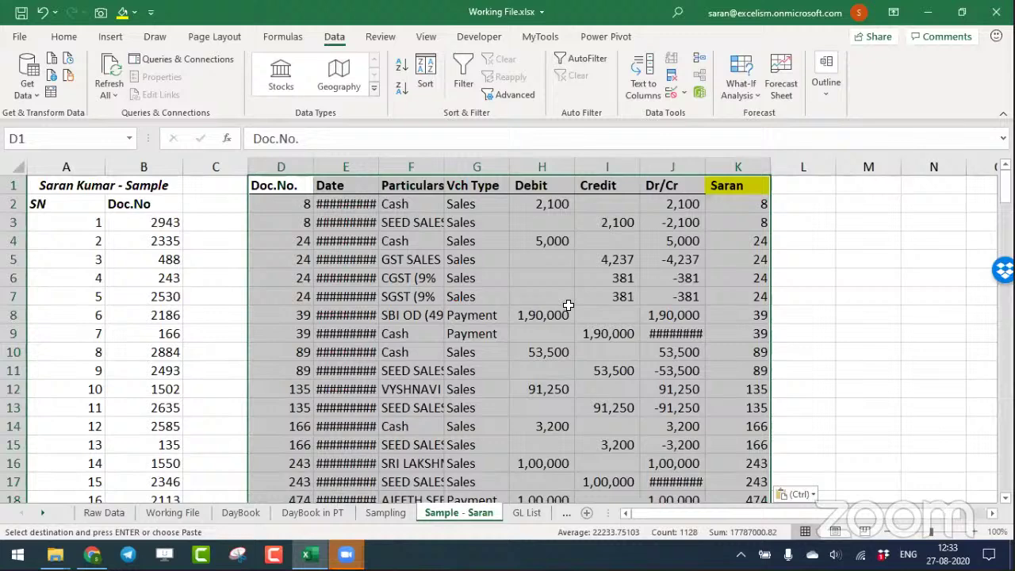
Autofit columns D through K and delete the staff flag column K.
{"action": "left_click_drag", "start_coordinate": [303, 166], "coordinate": [728, 173]}
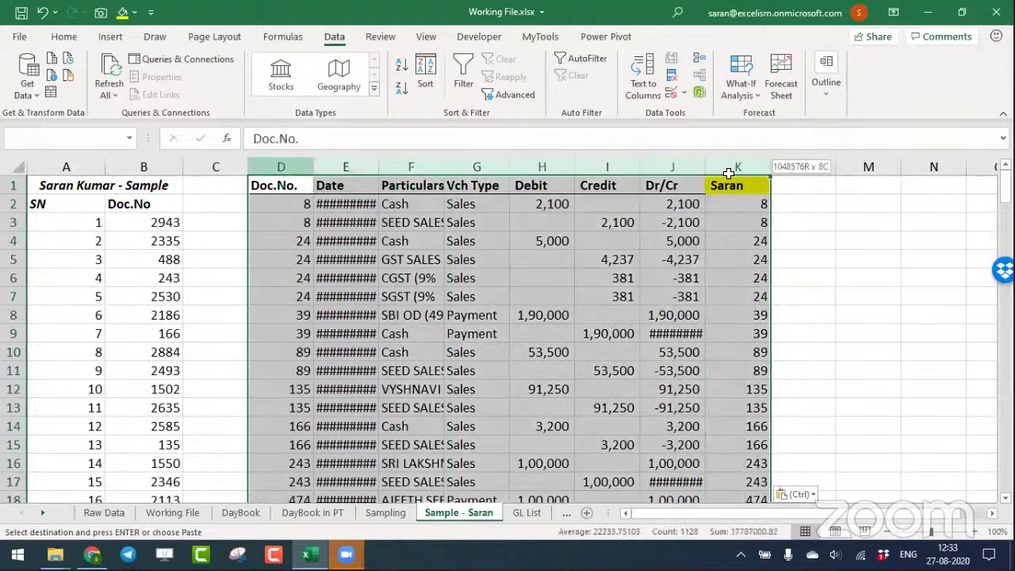
{"action": "double_click", "coordinate": [706, 166]}
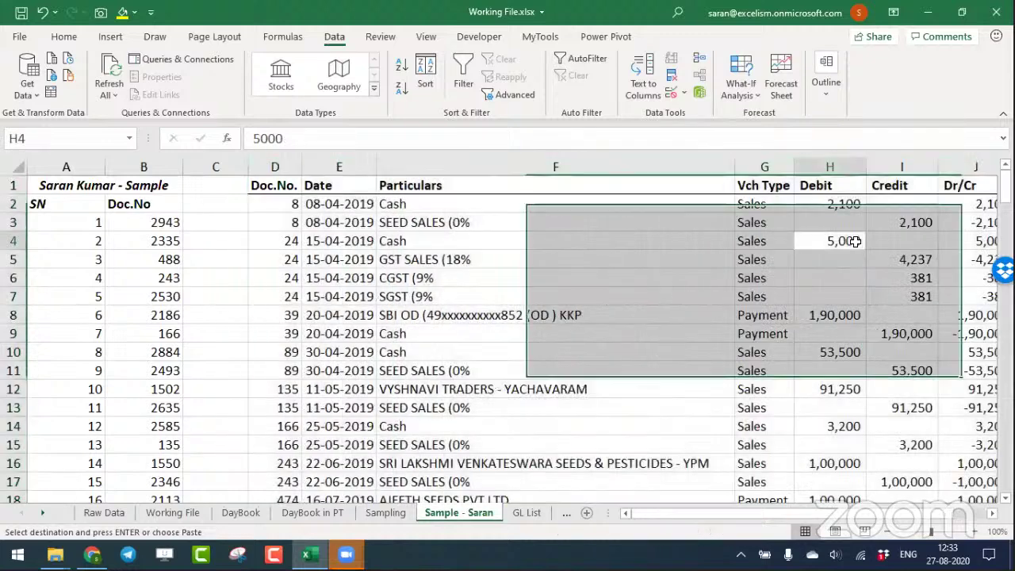
{"action": "key", "text": "Up"}
{"action": "key", "text": "Up"}
{"action": "key", "text": "Up"}
{"action": "key", "text": "Right"}
{"action": "key", "text": "Right"}
{"action": "key", "text": "Right"}
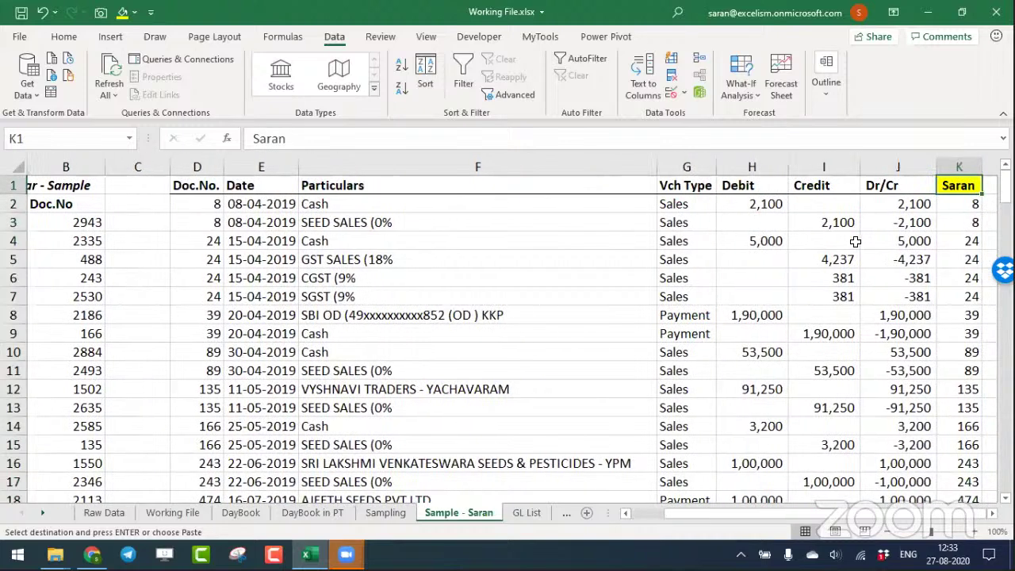
{"action": "key", "text": "ctrl+space"}
{"action": "key", "text": "ctrl+minus"}
{"action": "key", "text": "Left"}
Check the pasted entries from the Doc.No. header across to Dr/Cr.
{"action": "key", "text": "ctrl+Left"}
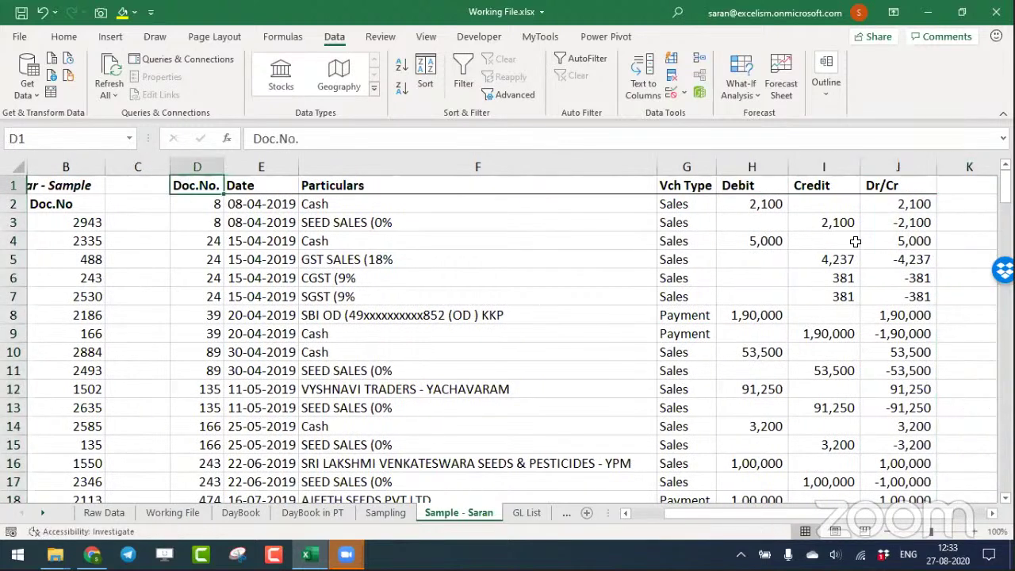
{"action": "key", "text": "ctrl+Home"}
{"action": "key", "text": "Down"}
{"action": "key", "text": "Down"}
{"action": "key", "text": "Right"}
{"action": "key", "text": "Right"}
{"action": "key", "text": "Right"}
{"action": "key", "text": "Right"}
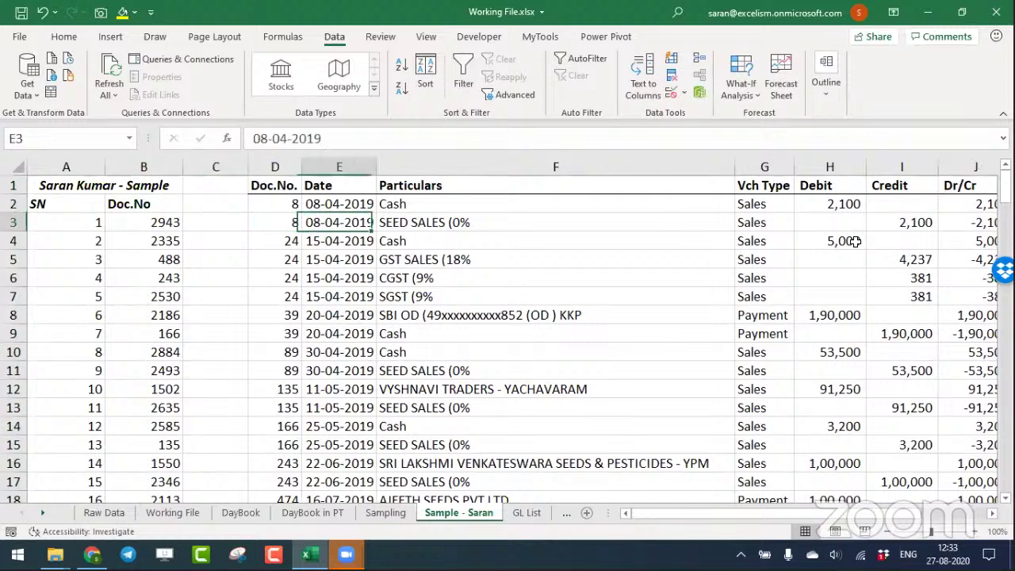
{"action": "key", "text": "Up"}
{"action": "key", "text": "Up"}
{"action": "key", "text": "ctrl+Right"}
{"action": "key", "text": "ctrl+Left"}
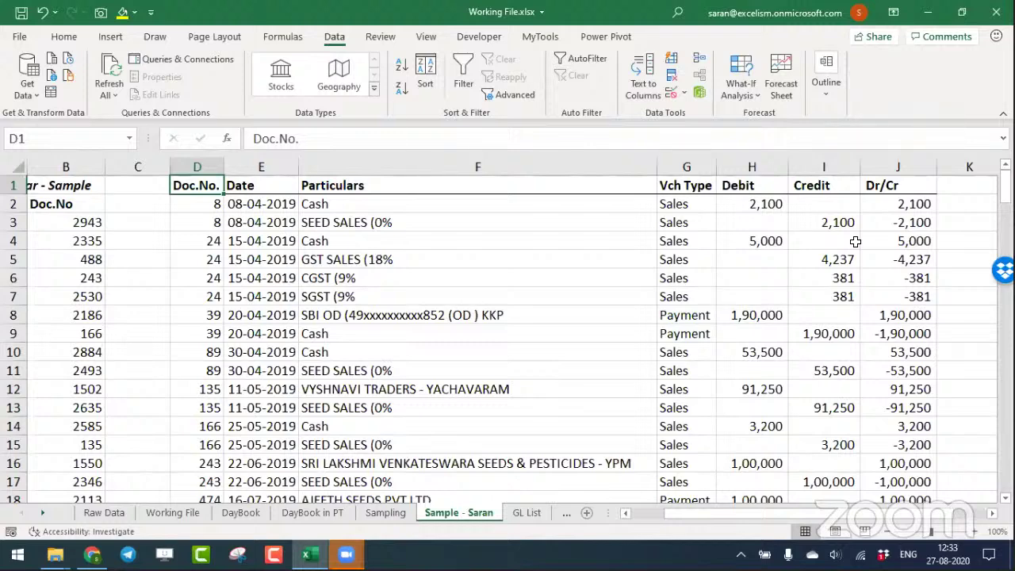
Duplicate the first sample block E1:F52 into columns H and I of the Sampling sheet.
{"action": "left_click", "coordinate": [397, 513]}
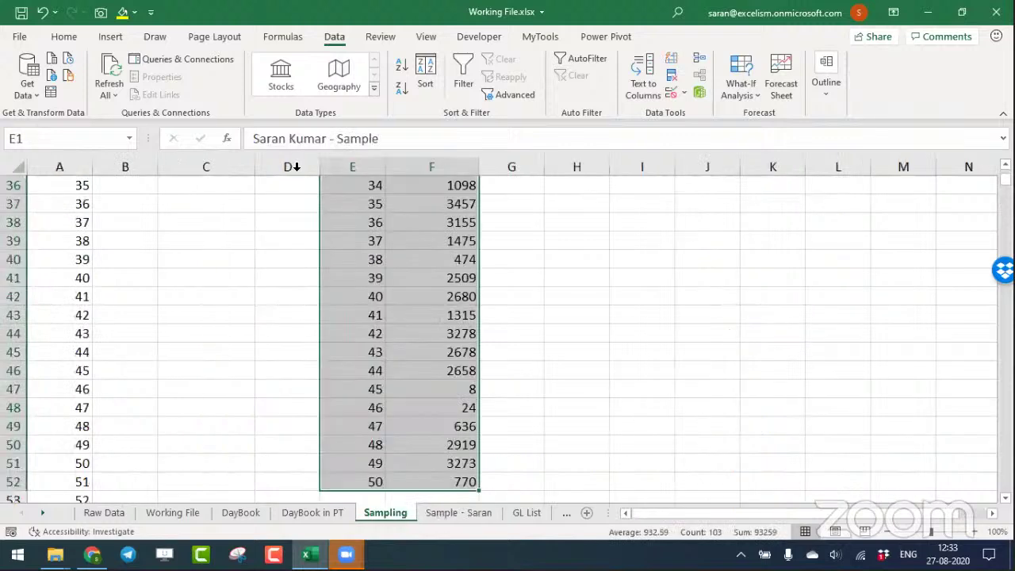
{"action": "key", "text": "ctrl+Home"}
{"action": "key", "text": "Down"}
{"action": "key", "text": "Down"}
{"action": "key", "text": "Right"}
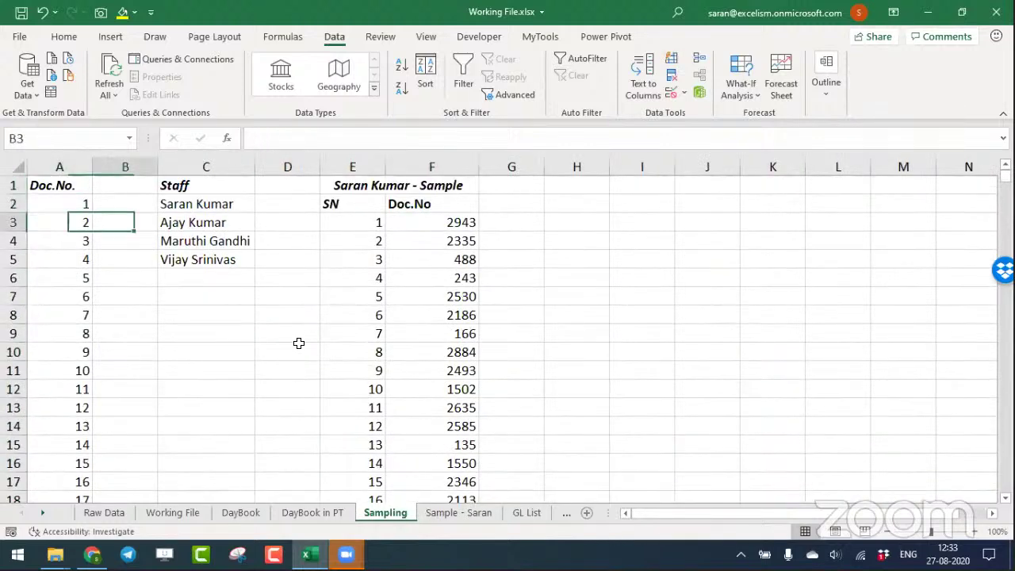
{"action": "key", "text": "Right"}
{"action": "key", "text": "Up"}
{"action": "key", "text": "Up"}
{"action": "key", "text": "Right"}
{"action": "key", "text": "Right"}
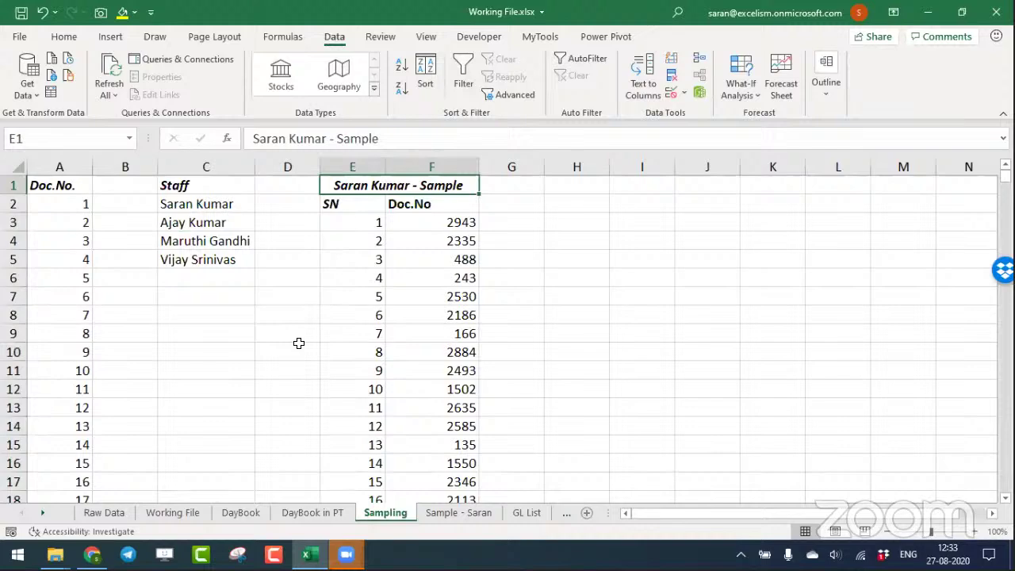
{"action": "key", "text": "ctrl+shift+Down"}
{"action": "key", "text": "ctrl+c"}
{"action": "key", "text": "Right"}
{"action": "key", "text": "Right"}
{"action": "key", "text": "Right"}
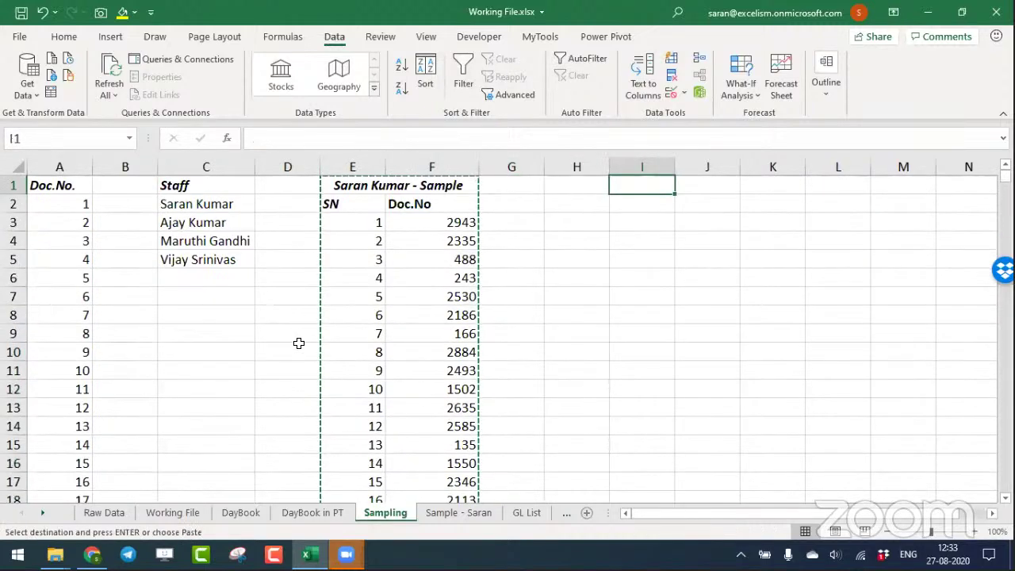
{"action": "key", "text": "Left"}
{"action": "key", "text": "ctrl+v"}
{"action": "key", "text": "Down"}
{"action": "key", "text": "Right"}
{"action": "key", "text": "Down"}
{"action": "key", "text": "ctrl+shift+Down"}
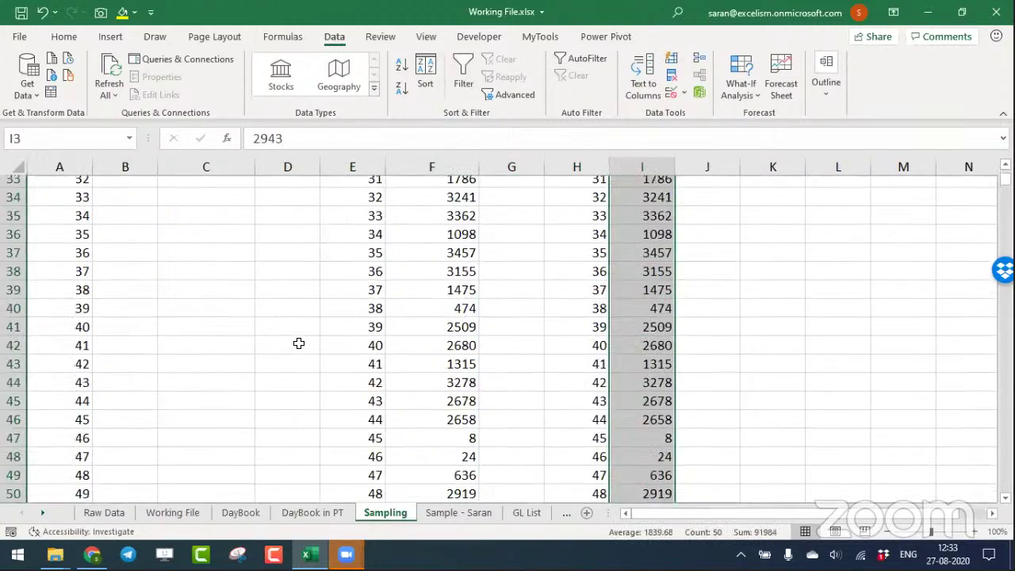
{"action": "scroll", "coordinate": [298, 343], "scroll_direction": "up", "scroll_amount": 8}
{"action": "key", "text": "Up"}
{"action": "key", "text": "Up"}
{"action": "key", "text": "F2"}
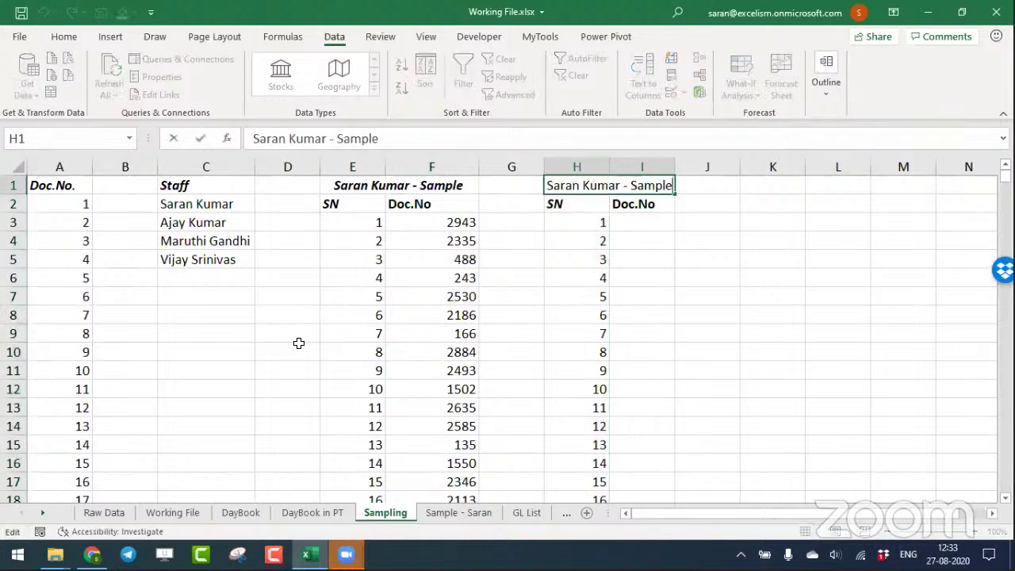
{"action": "key", "text": "shift+Home"}
{"action": "type", "text": "a"}
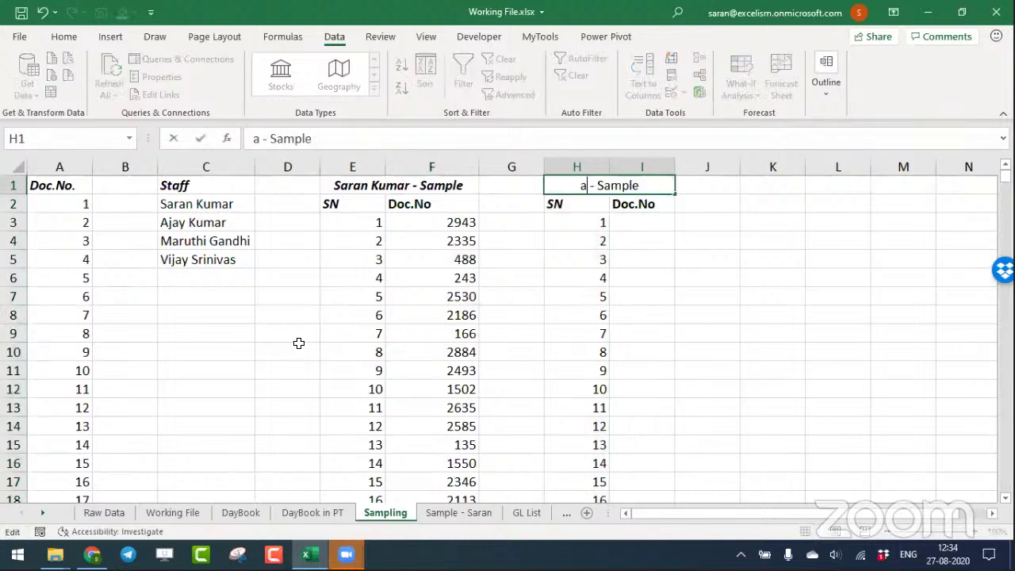
{"action": "key", "text": "BackSpace"}
{"action": "type", "text": "Ajay K"}
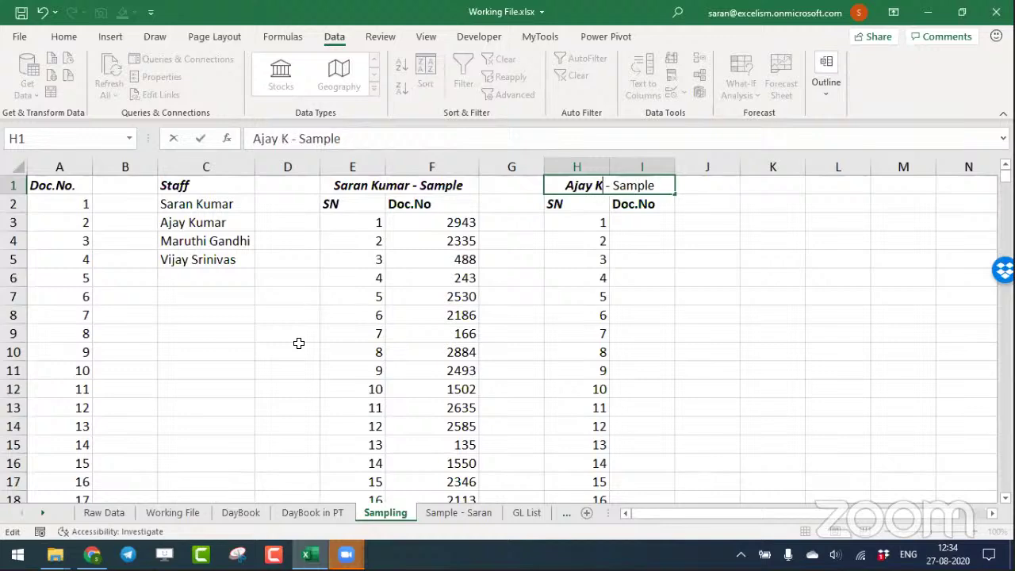
{"action": "type", "text": "umar"}
{"action": "key", "text": "Return"}
Check the last document number in column A before writing the formula.
{"action": "key", "text": "Down"}
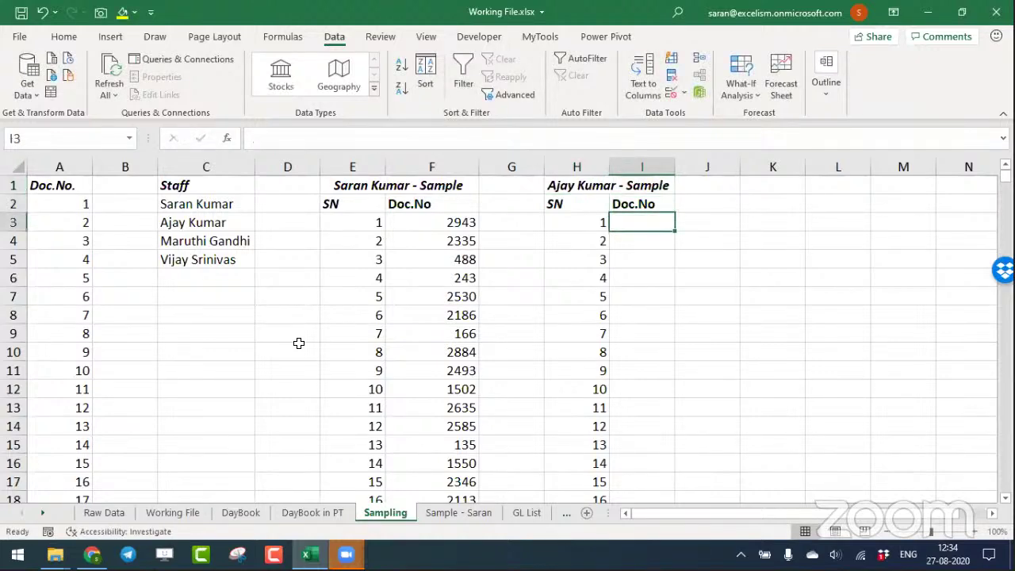
{"action": "type", "text": "=ra"}
{"action": "key", "text": "Escape"}
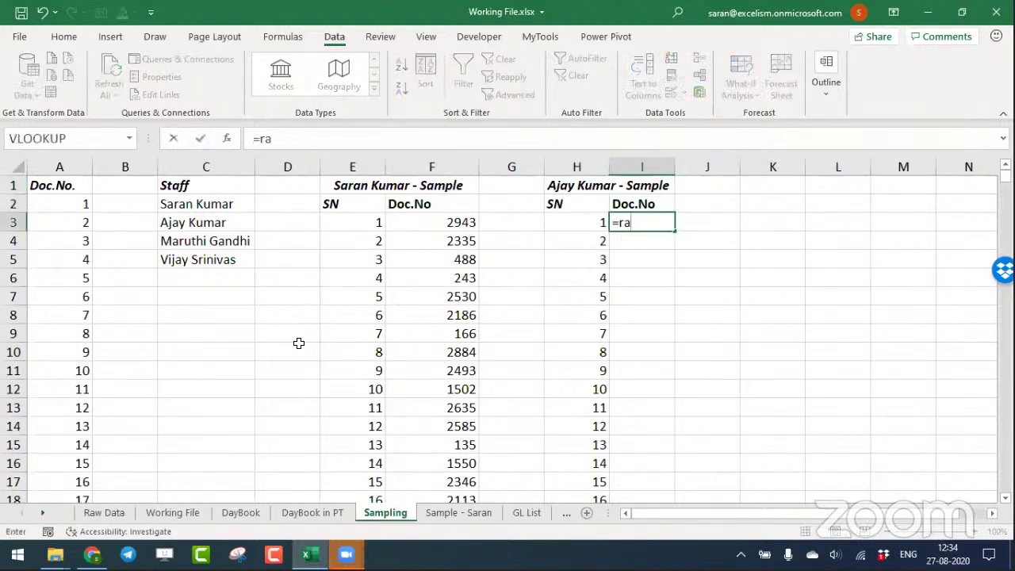
{"action": "key", "text": "Escape"}
{"action": "key", "text": "Left"}
{"action": "key", "text": "Left"}
{"action": "key", "text": "Left"}
{"action": "key", "text": "Left"}
{"action": "key", "text": "Left"}
{"action": "key", "text": "Left"}
{"action": "key", "text": "Left"}
{"action": "key", "text": "ctrl+Down"}
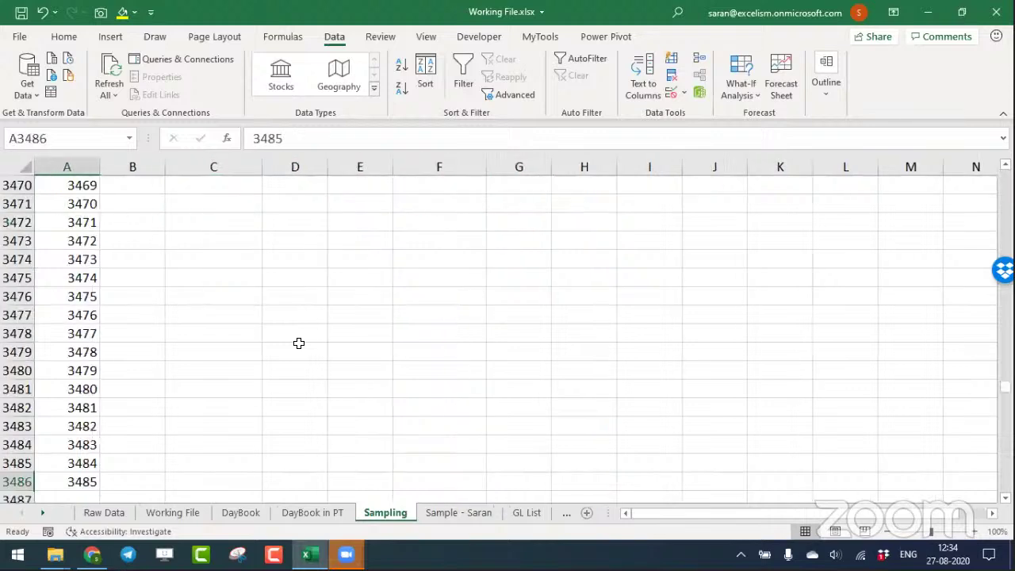
{"action": "key", "text": "ctrl+Up"}
{"action": "key", "text": "Down"}
{"action": "key", "text": "Down"}
{"action": "key", "text": "Right"}
{"action": "key", "text": "Right"}
{"action": "key", "text": "Right"}
{"action": "key", "text": "Right"}
{"action": "key", "text": "Right"}
{"action": "key", "text": "Right"}
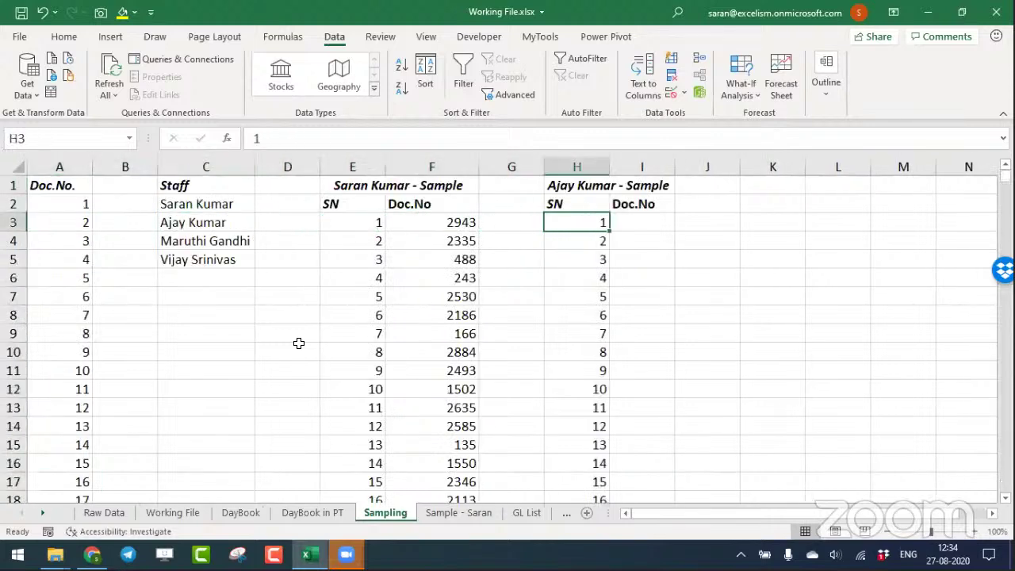
{"action": "key", "text": "Right"}
Enter =RANDBETWEEN(1,3485) in cell I3.
{"action": "type", "text": "=ra"}
{"action": "key", "text": "Down"}
{"action": "key", "text": "Down"}
{"action": "key", "text": "Down"}
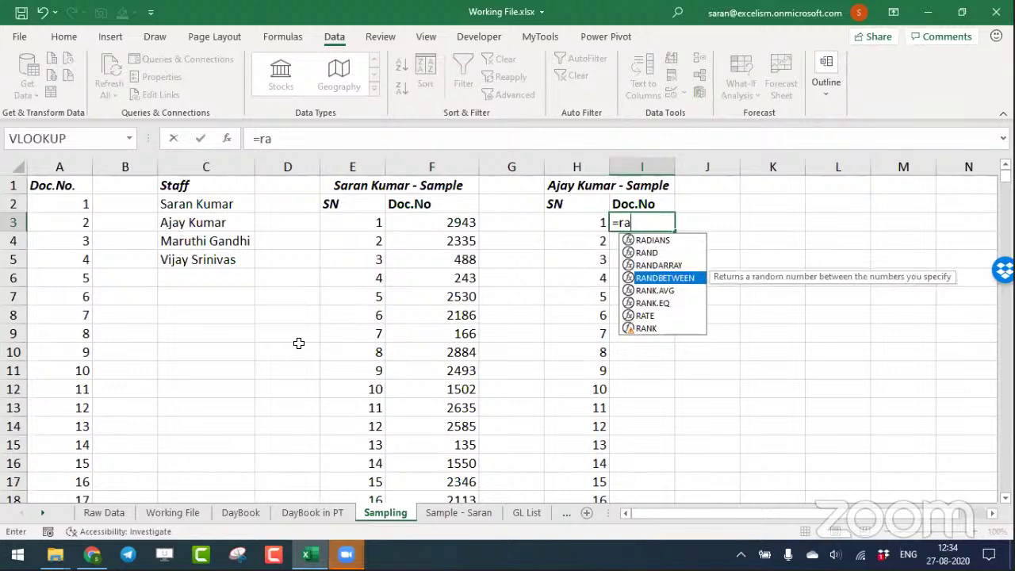
{"action": "key", "text": "Tab"}
{"action": "type", "text": "1,3"}
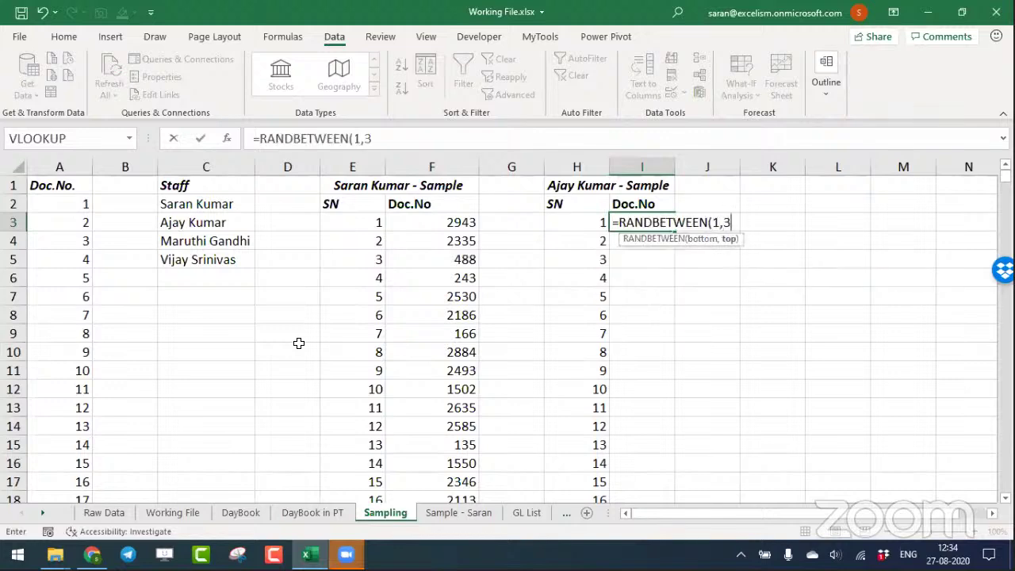
{"action": "type", "text": "485"}
{"action": "key", "text": "ctrl+Return"}
Fill the RANDBETWEEN formula down through I4:I52.
{"action": "key", "text": "ctrl+c"}
{"action": "key", "text": "Left"}
{"action": "key", "text": "ctrl+Down"}
{"action": "key", "text": "Right"}
{"action": "key", "text": "ctrl+shift+Up"}
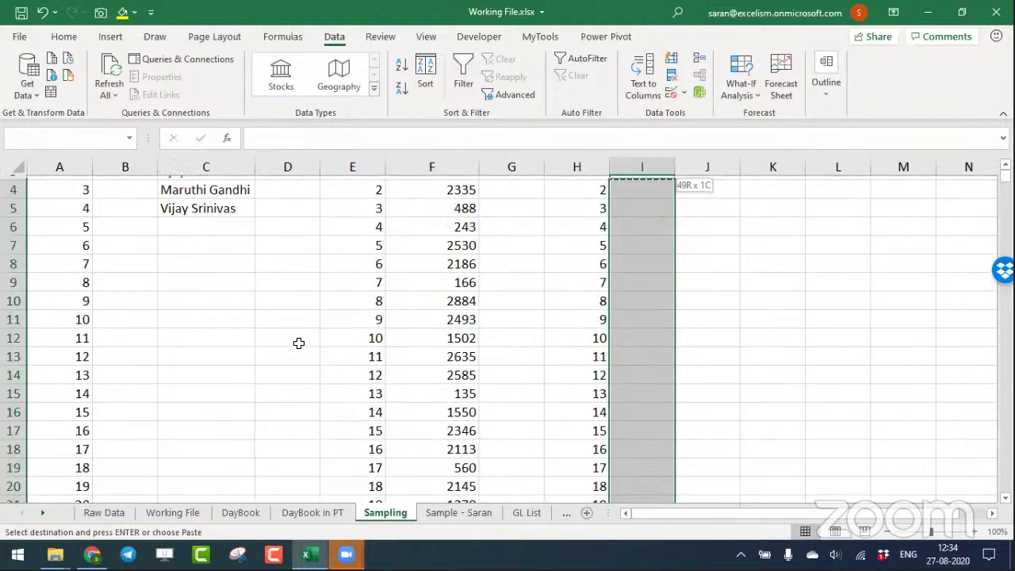
{"action": "key", "text": "ctrl+v"}
{"action": "key", "text": "ctrl+q"}
{"action": "key", "text": "Escape"}
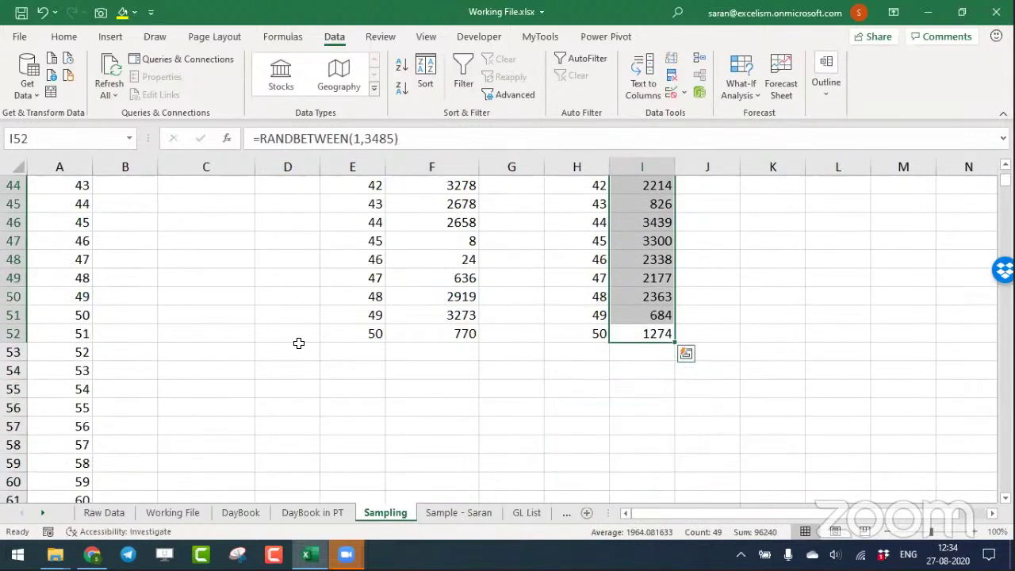
{"action": "key", "text": "ctrl+q"}
{"action": "key", "text": "Escape"}
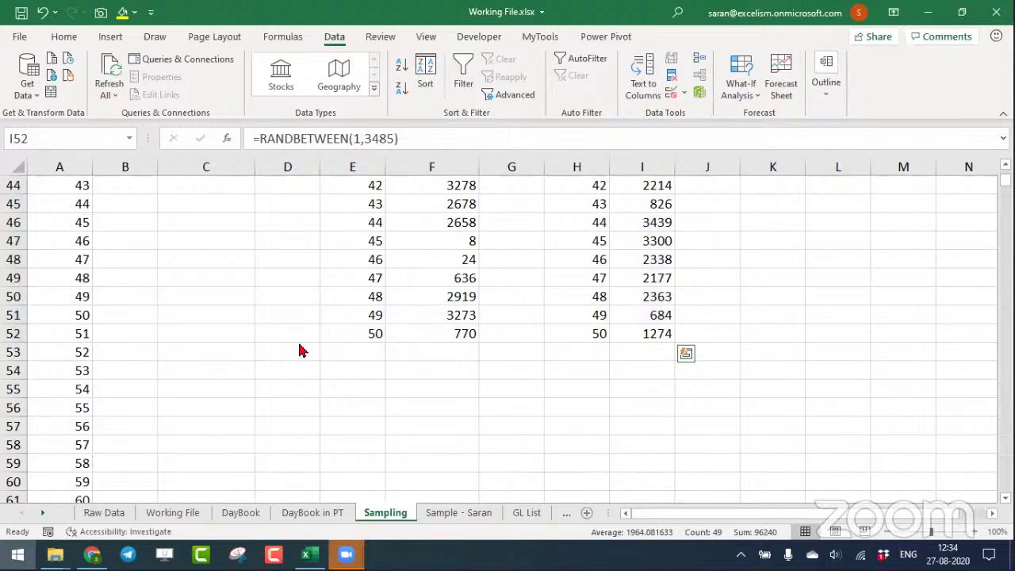
{"action": "key", "text": "super"}
{"action": "key", "text": "Escape"}
Copy Ajay's 50 random document numbers in I3:I52.
{"action": "key", "text": "ctrl+Up"}
{"action": "key", "text": "Down"}
{"action": "key", "text": "ctrl+shift+Down"}
{"action": "key", "text": "ctrl+c"}
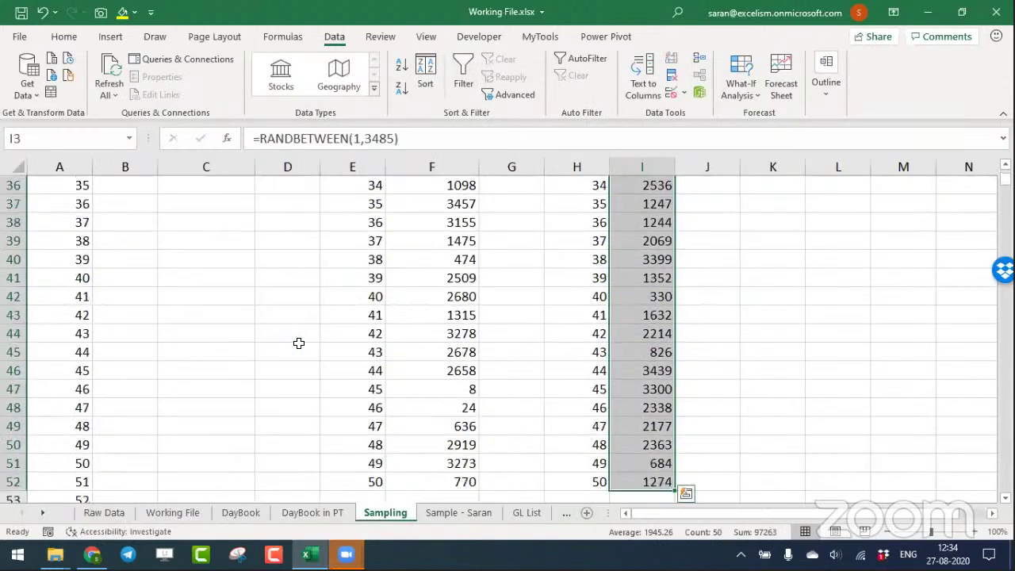
{"action": "key", "text": "alt+e"}
Paste I3:I52 back as values so the random document numbers stay fixed.
{"action": "key", "text": "s"}
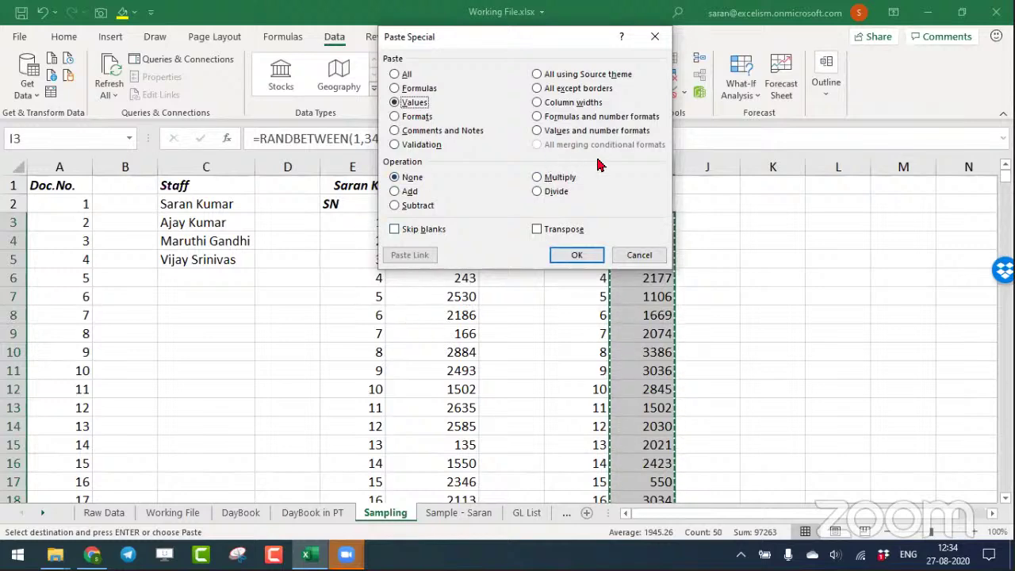
{"action": "left_click", "coordinate": [578, 255]}
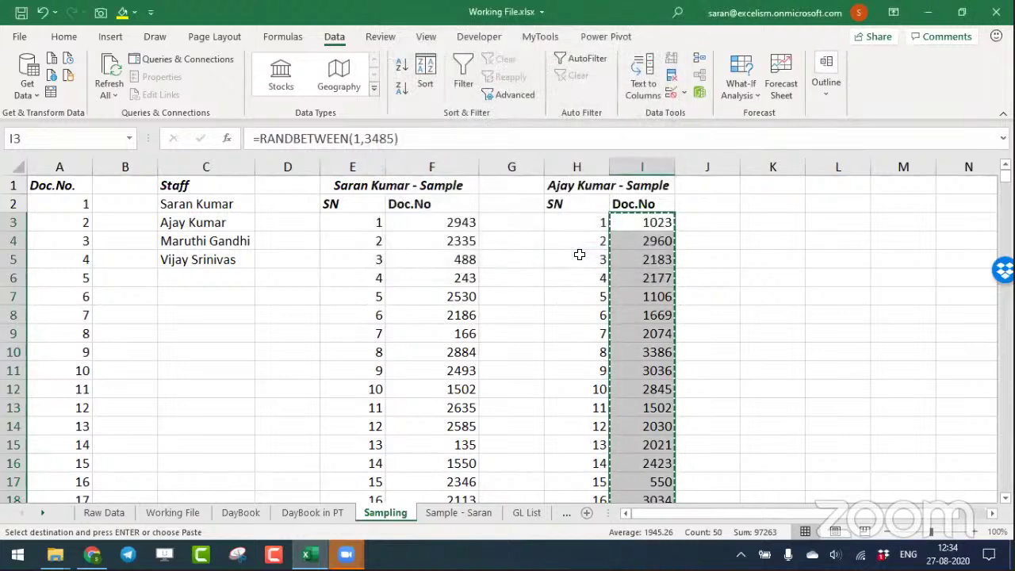
{"action": "key", "text": "F9"}
{"action": "key", "text": "F9"}
{"action": "key", "text": "F9"}
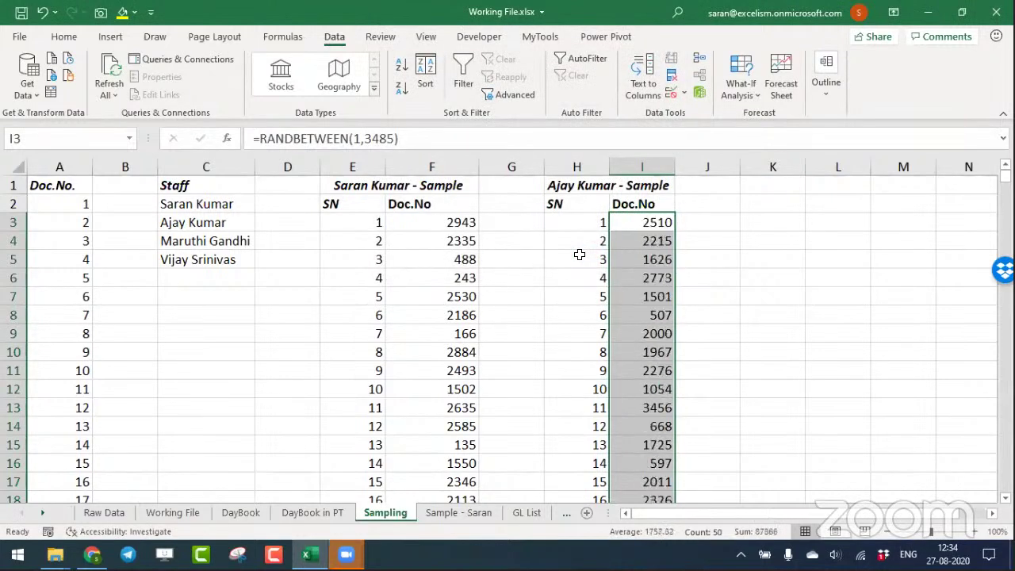
{"action": "key", "text": "F9"}
{"action": "key", "text": "F9"}
{"action": "key", "text": "F9"}
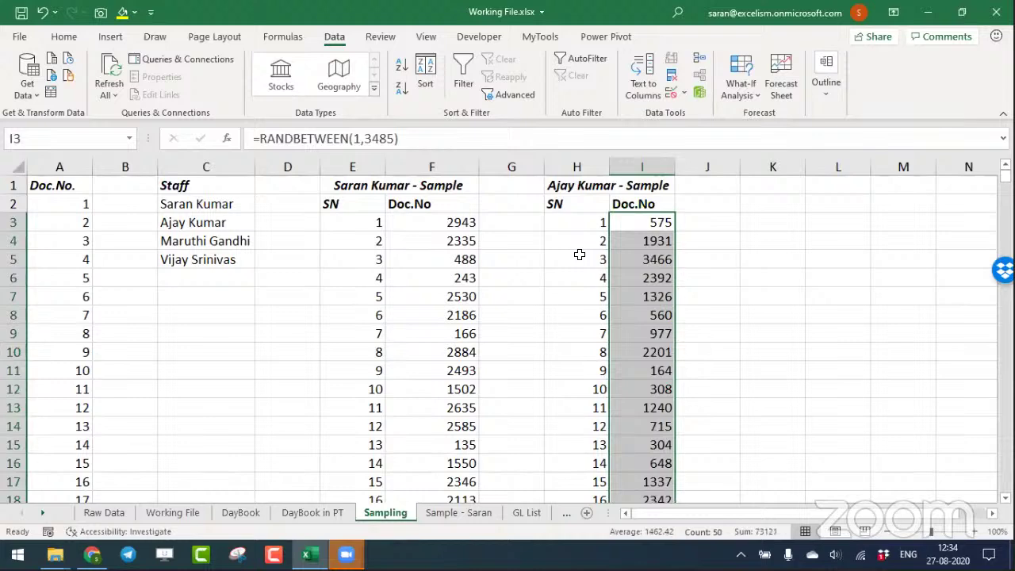
{"action": "key", "text": "ctrl+c"}
{"action": "key", "text": "alt+e"}
{"action": "key", "text": "s"}
{"action": "key", "text": "v"}
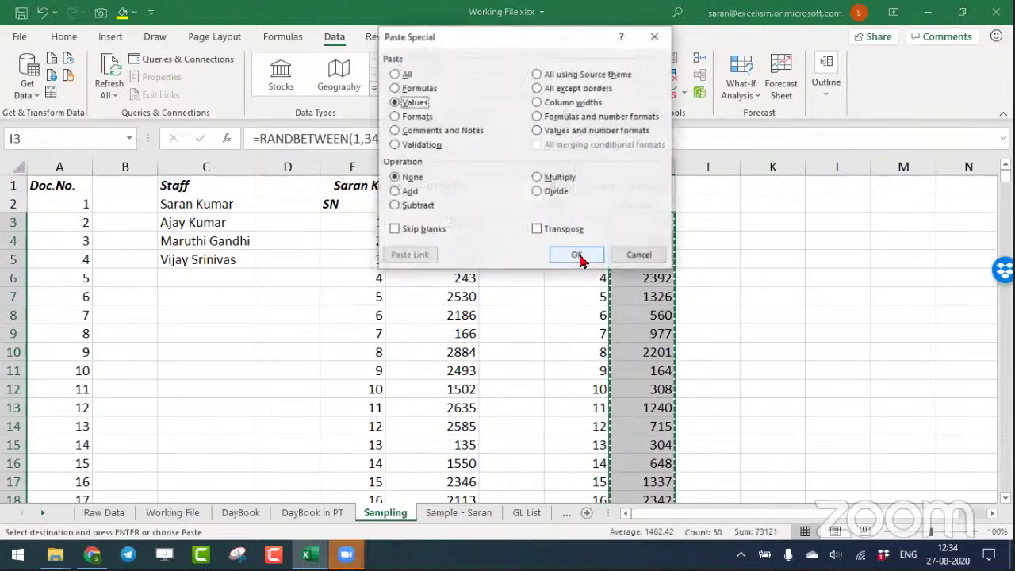
{"action": "left_click", "coordinate": [579, 255]}
{"action": "key", "text": "Escape"}
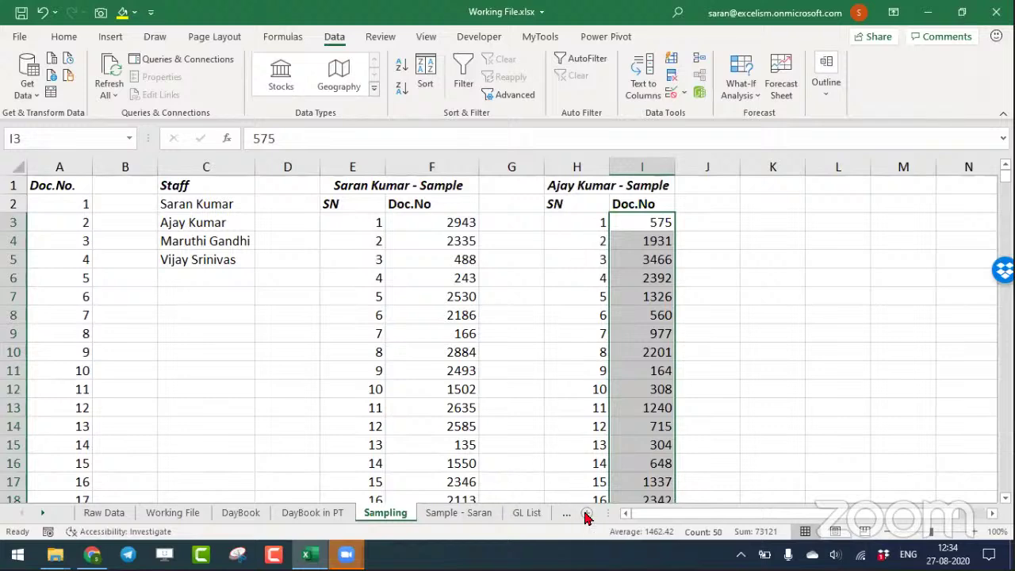
Insert a new sheet and name it 'Sample - Ajay'.
{"action": "key", "text": "shift+F11"}
{"action": "double_click", "coordinate": [456, 499]}
{"action": "type", "text": "Sampl"}
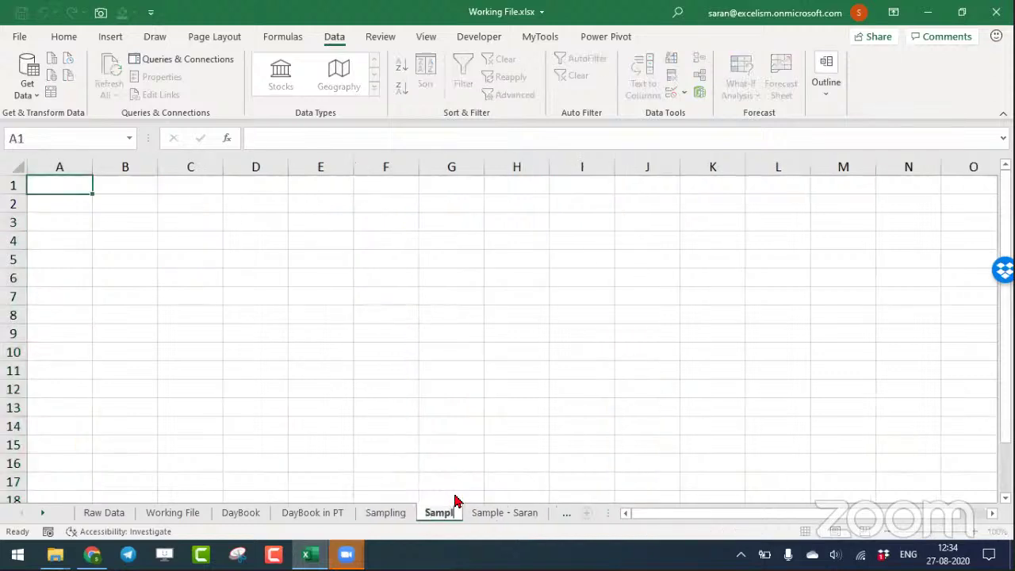
{"action": "type", "text": "e - Ajay"}
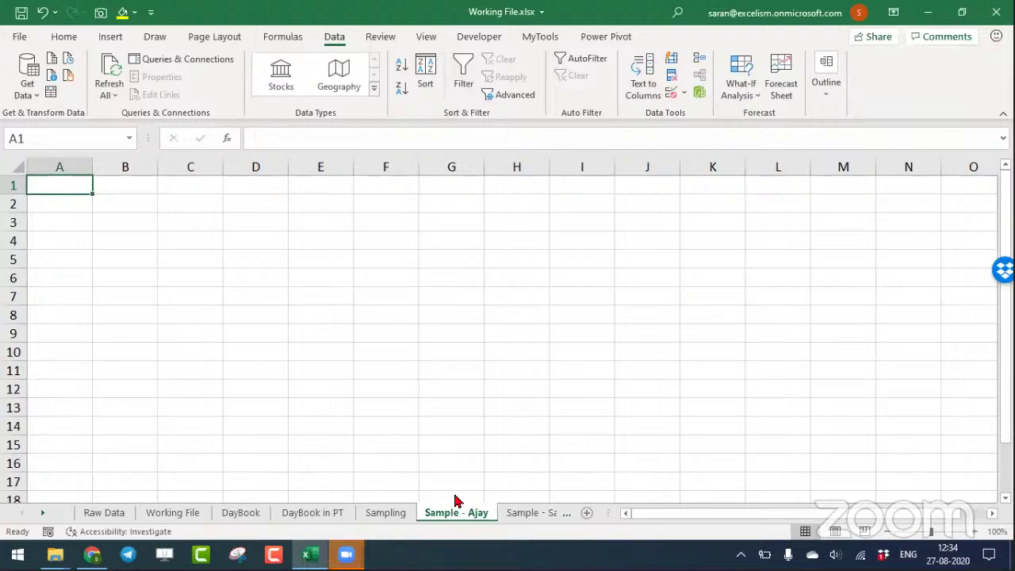
Copy Ajay's sample table H1:I52 into A1 of the new sheet, then head to DayBook.
{"action": "key", "text": "ctrl+Page_Up"}
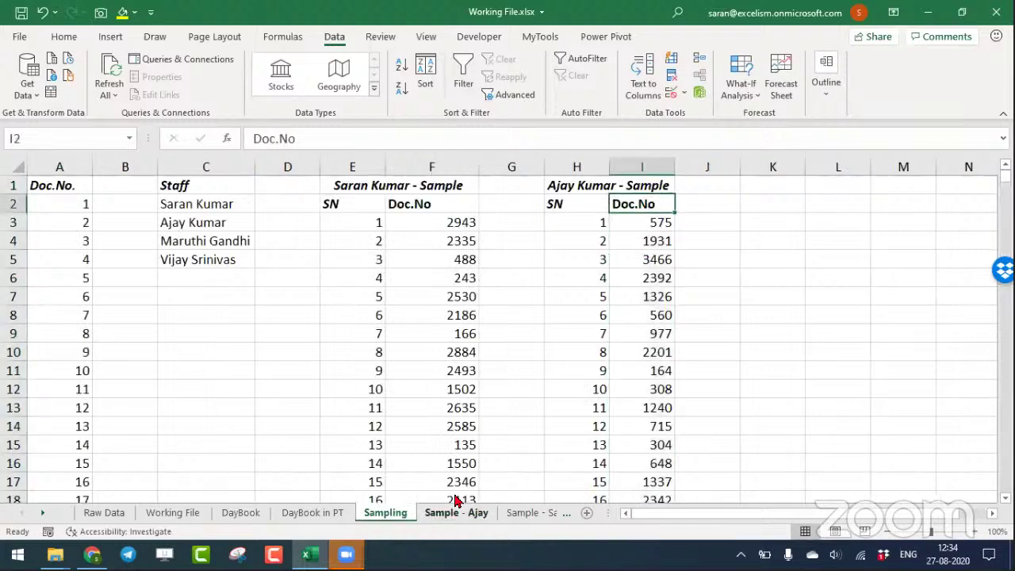
{"action": "key", "text": "ctrl+c"}
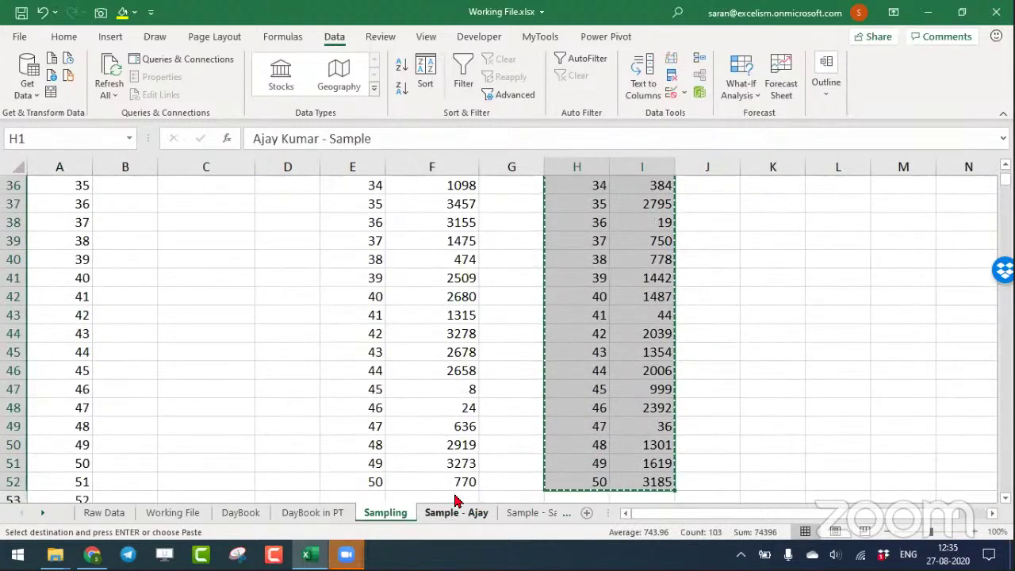
{"action": "key", "text": "ctrl+Page_Down"}
{"action": "key", "text": "Return"}
{"action": "key", "text": "Down"}
{"action": "key", "text": "Down"}
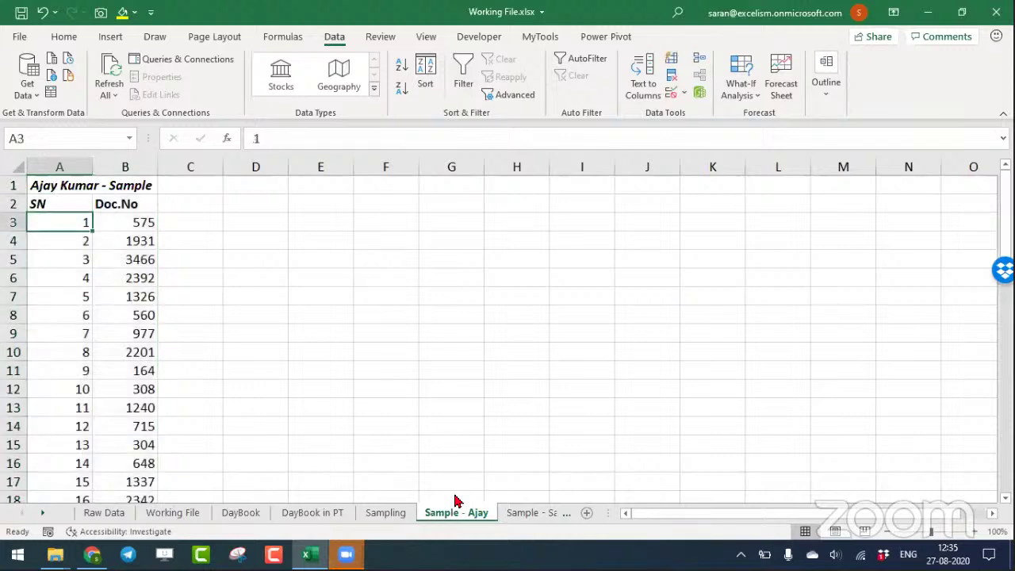
{"action": "key", "text": "Right"}
{"action": "key", "text": "Right"}
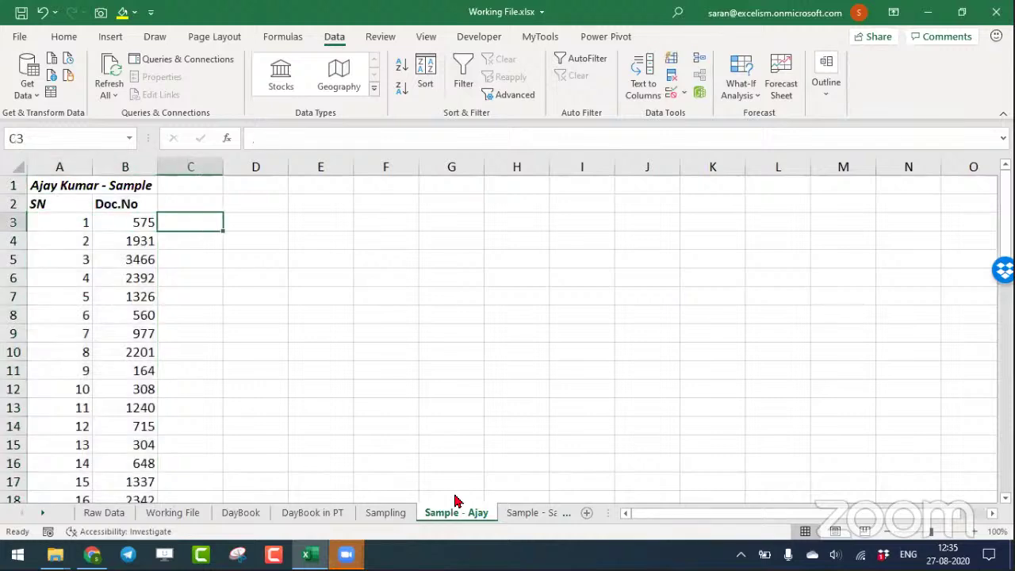
{"action": "key", "text": "Right"}
{"action": "key", "text": "Up"}
{"action": "key", "text": "Up"}
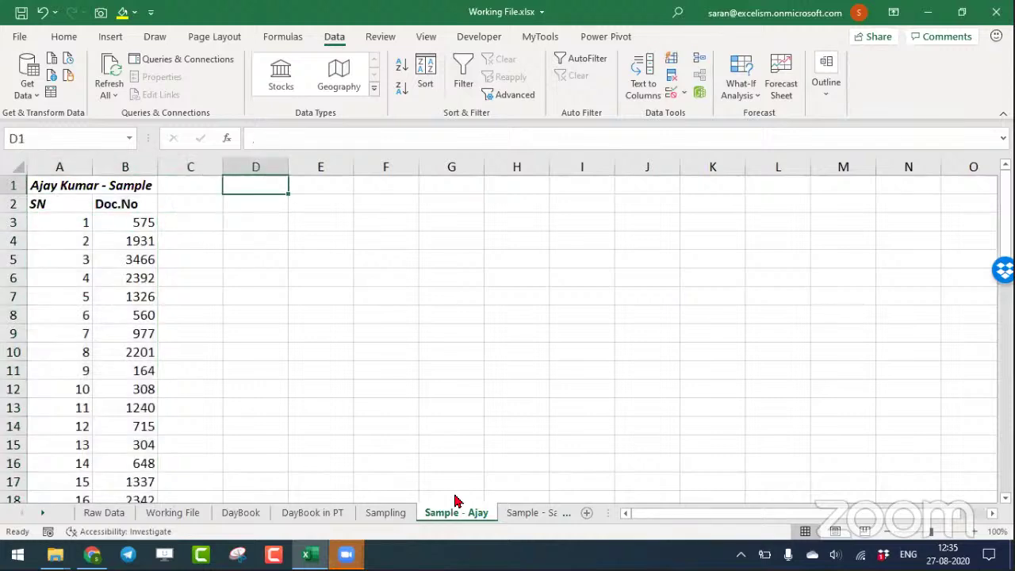
{"action": "key", "text": "ctrl+Page_Up"}
{"action": "key", "text": "ctrl+Page_Up"}
{"action": "key", "text": "ctrl+Page_Up"}
Clear the Saran column filter so every DayBook row shows again.
{"action": "key", "text": "ctrl+Right"}
{"action": "key", "text": "Right"}
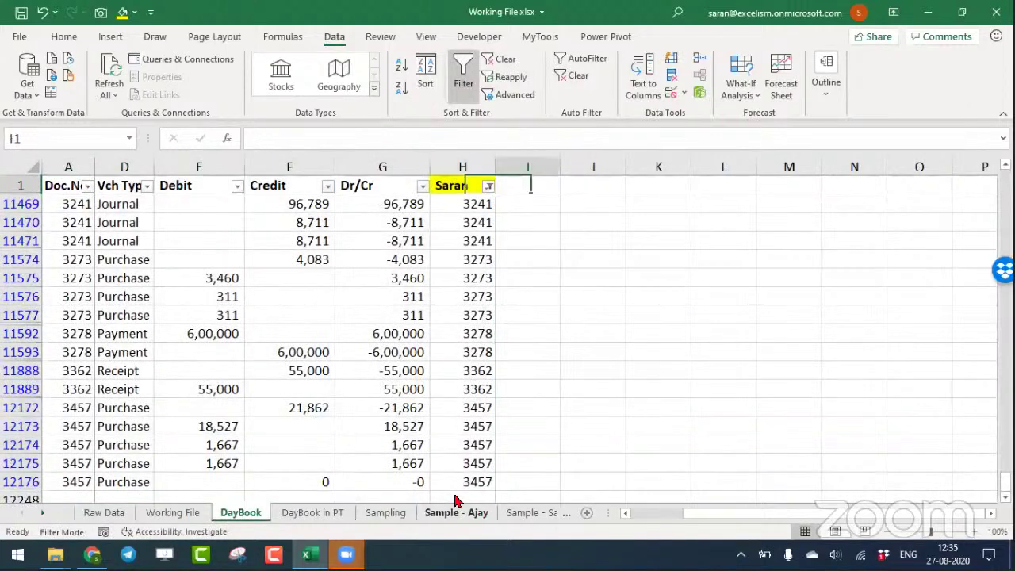
{"action": "key", "text": "Left"}
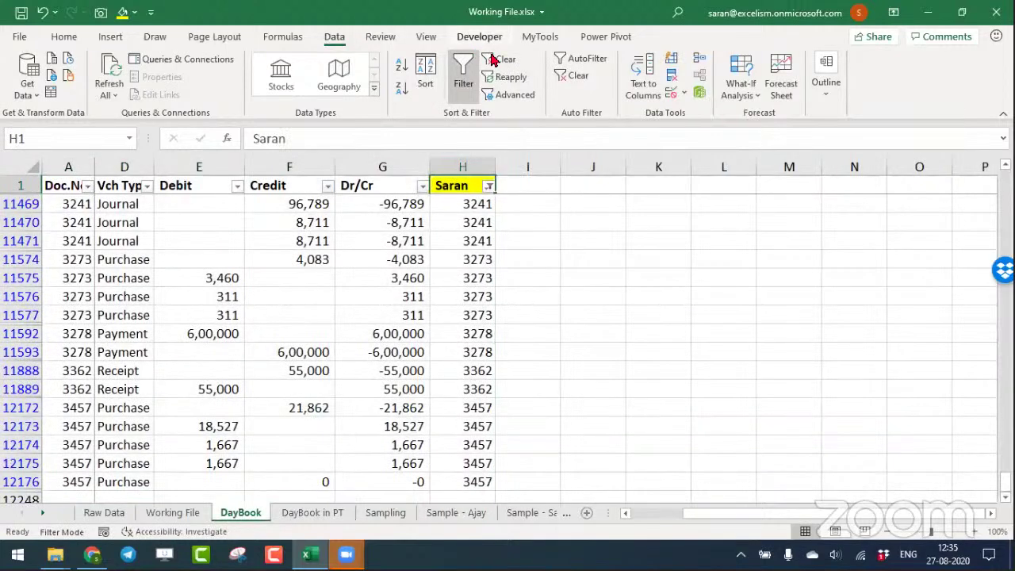
{"action": "left_click", "coordinate": [499, 59]}
Type the header 'Ajay' in I1 and give it a light blue fill.
{"action": "left_click", "coordinate": [535, 177]}
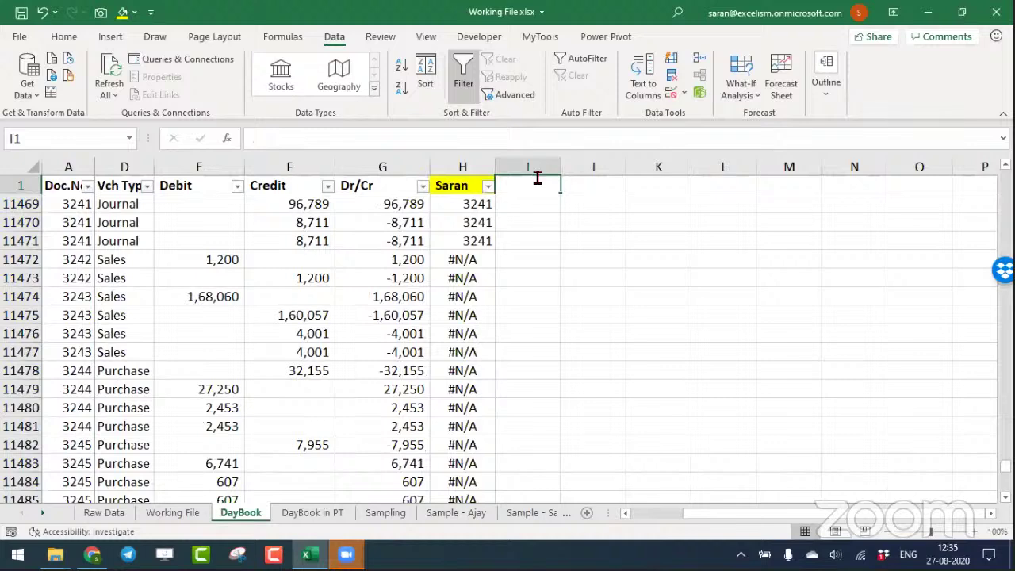
{"action": "type", "text": "Ajay"}
{"action": "key", "text": "Return"}
{"action": "key", "text": "Up"}
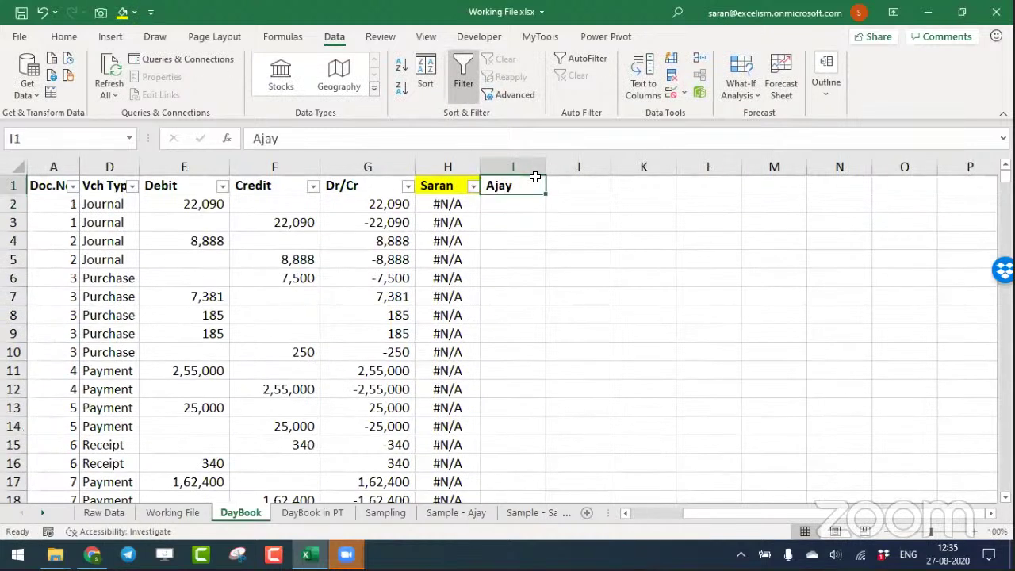
{"action": "left_click", "coordinate": [134, 19]}
{"action": "left_click", "coordinate": [173, 89]}
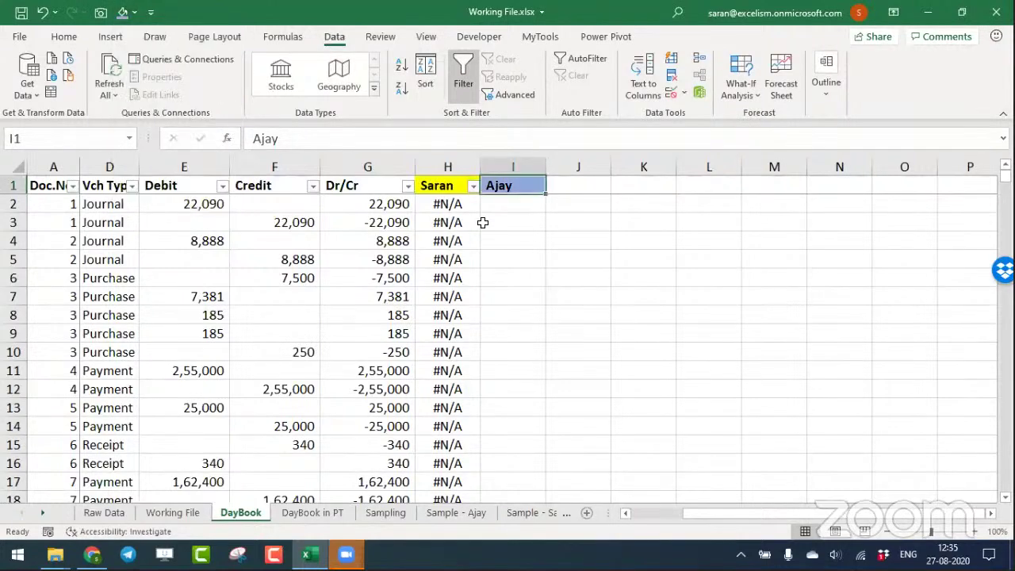
{"action": "left_click", "coordinate": [498, 220]}
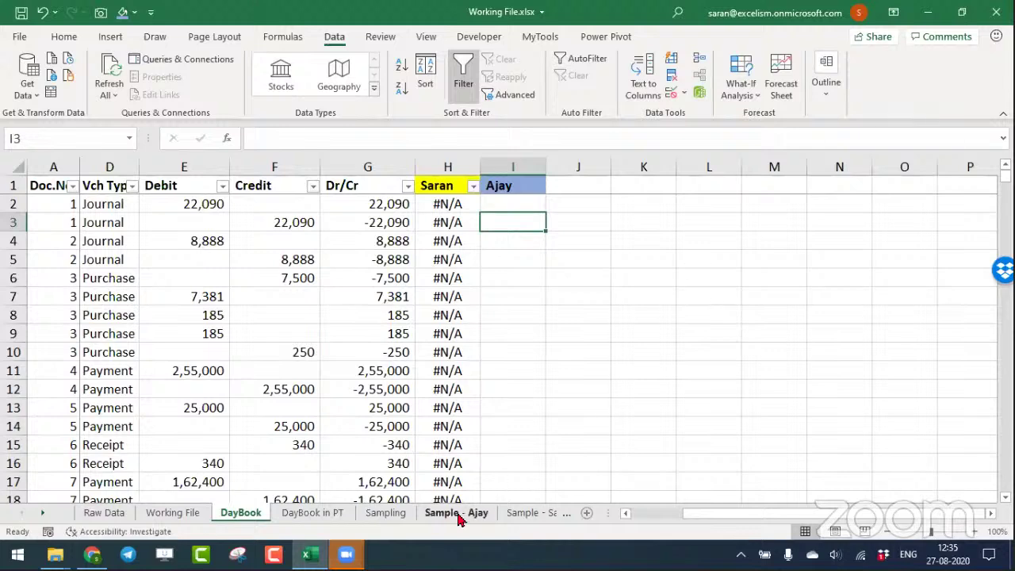
On the Sampling sheet, inspect Ajay's first sampled document number 575 in I3.
{"action": "left_click", "coordinate": [381, 513]}
{"action": "left_click", "coordinate": [616, 278]}
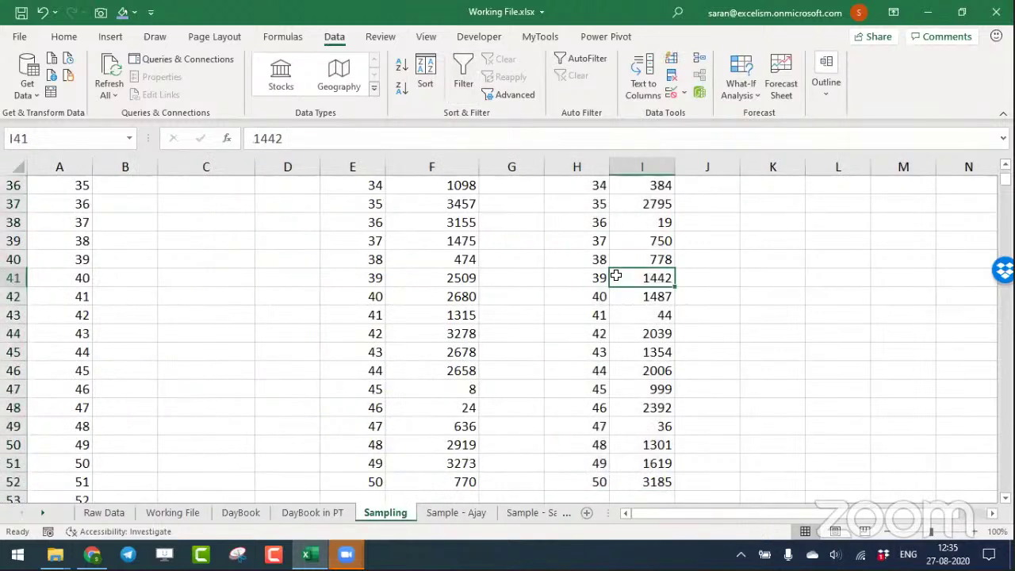
{"action": "key", "text": "ctrl+Up"}
{"action": "key", "text": "Up"}
{"action": "key", "text": "Down"}
{"action": "key", "text": "Down"}
{"action": "key", "text": "Right"}
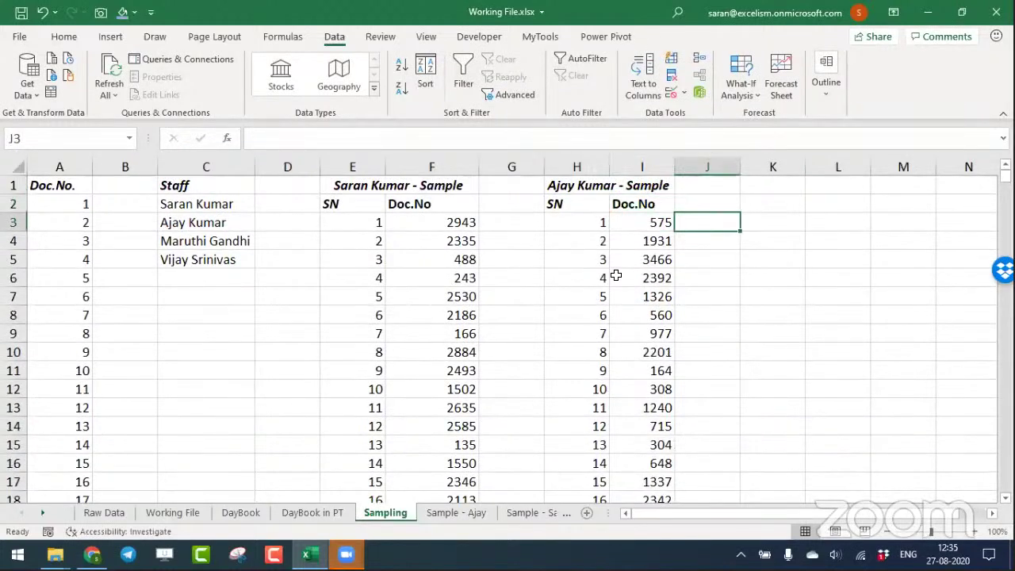
{"action": "key", "text": "Left"}
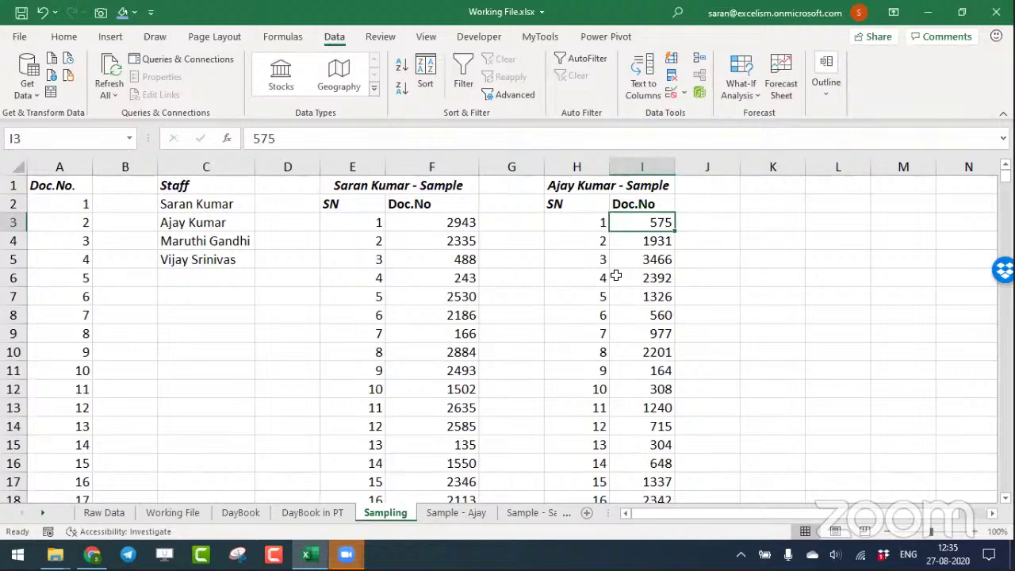
{"action": "key", "text": "Right"}
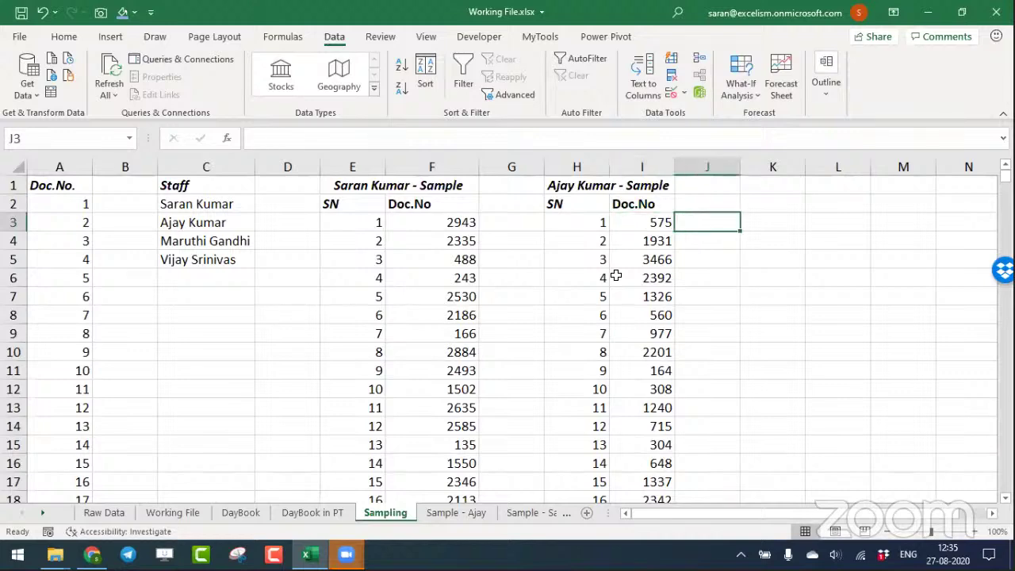
{"action": "key", "text": "Left"}
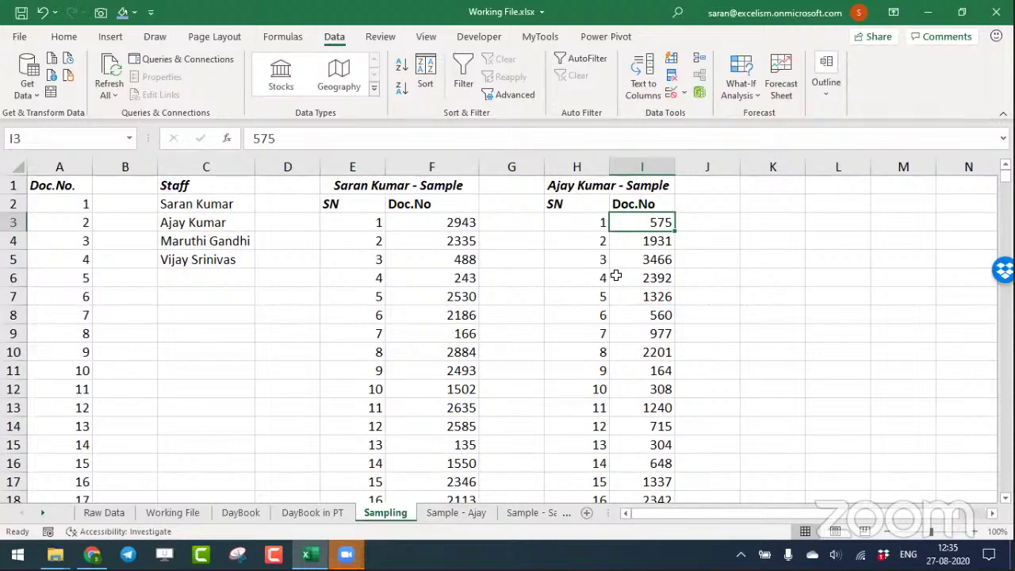
{"action": "key", "text": "Left"}
{"action": "key", "text": "Left"}
{"action": "key", "text": "Left"}
{"action": "key", "text": "ctrl+shift+Down"}
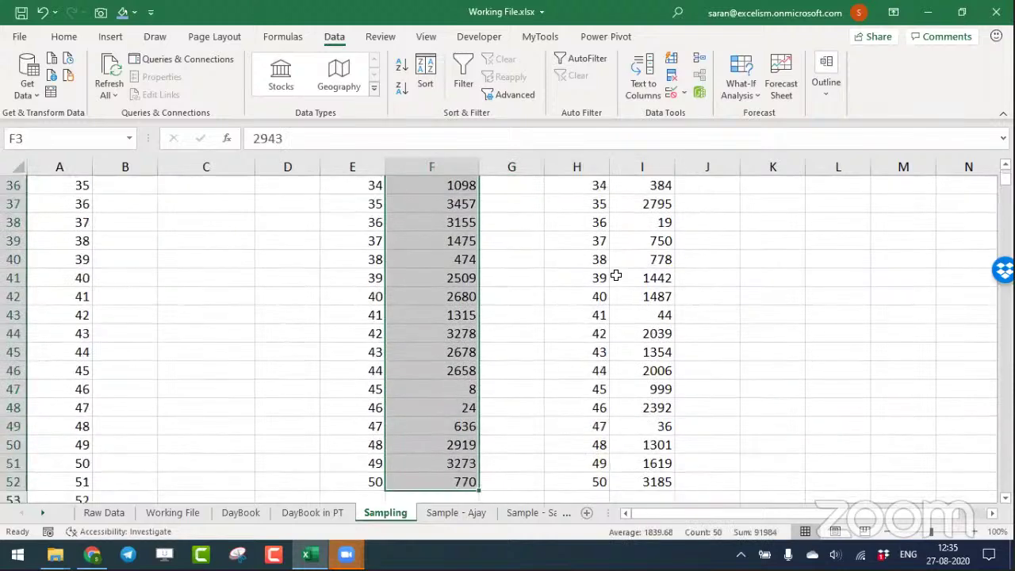
{"action": "key", "text": "Right"}
{"action": "key", "text": "Right"}
{"action": "key", "text": "Right"}
{"action": "key", "text": "ctrl+shift+Down"}
{"action": "key", "text": "ctrl+Up"}
{"action": "key", "text": "Down"}
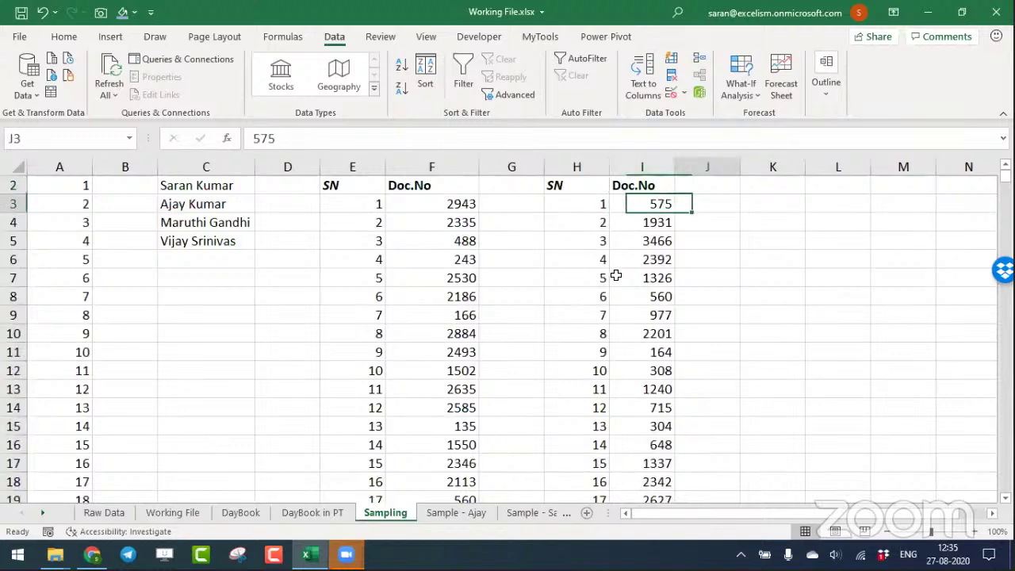
{"action": "key", "text": "Right"}
{"action": "key", "text": "Right"}
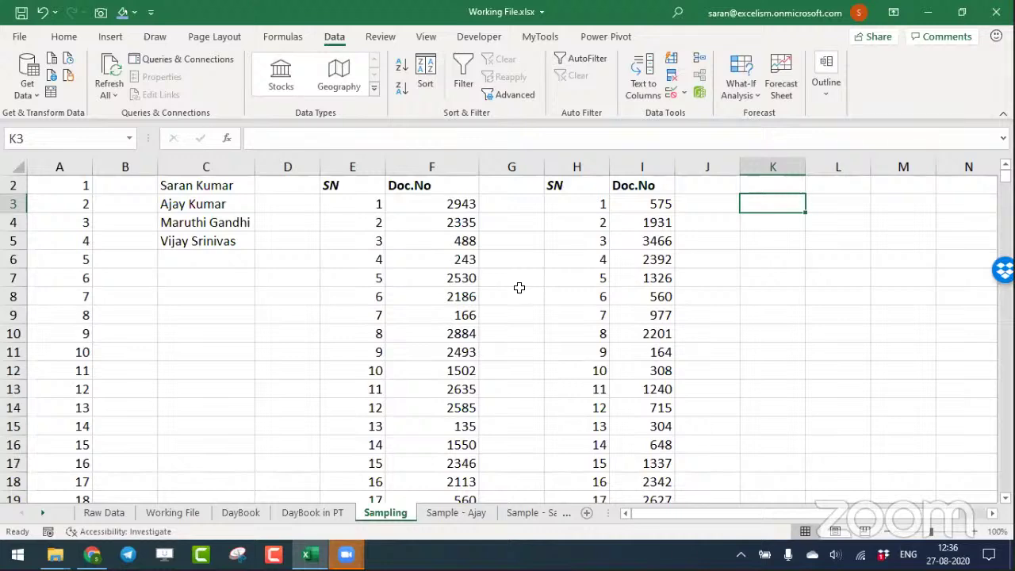
On DayBook, start a VLOOKUP in I2 that uses A2 as the lookup value.
{"action": "key", "text": "Left"}
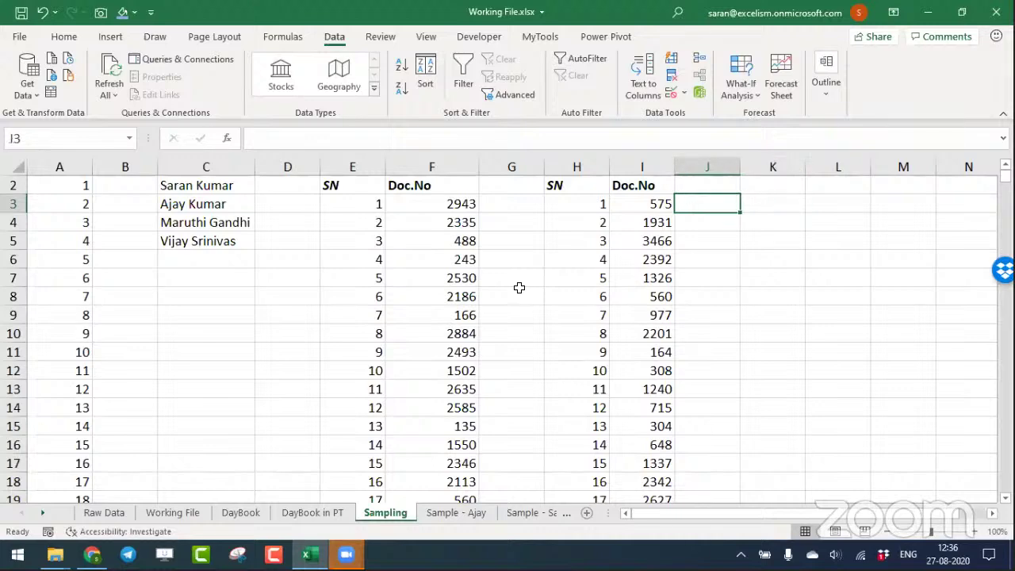
{"action": "key", "text": "Left"}
{"action": "key", "text": "Left"}
{"action": "key", "text": "Right"}
{"action": "key", "text": "Right"}
{"action": "key", "text": "Up"}
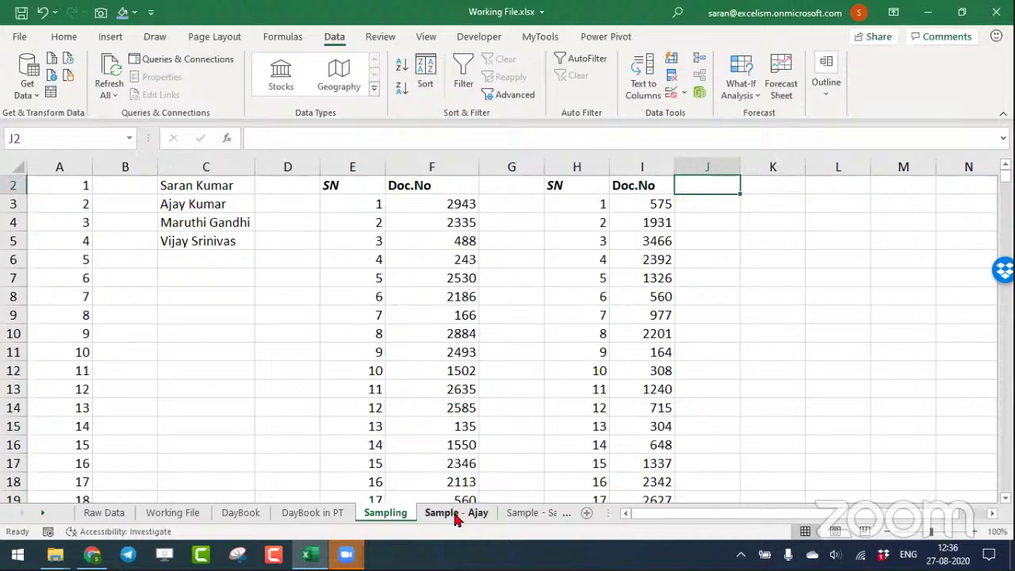
{"action": "left_click", "coordinate": [216, 515]}
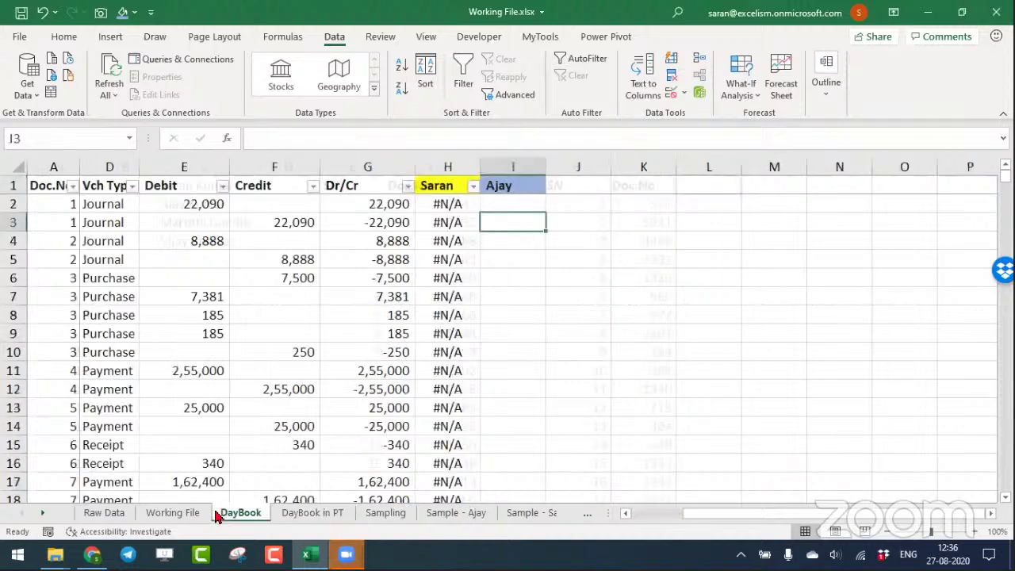
{"action": "key", "text": "Up"}
{"action": "key", "text": "Up"}
{"action": "key", "text": "Down"}
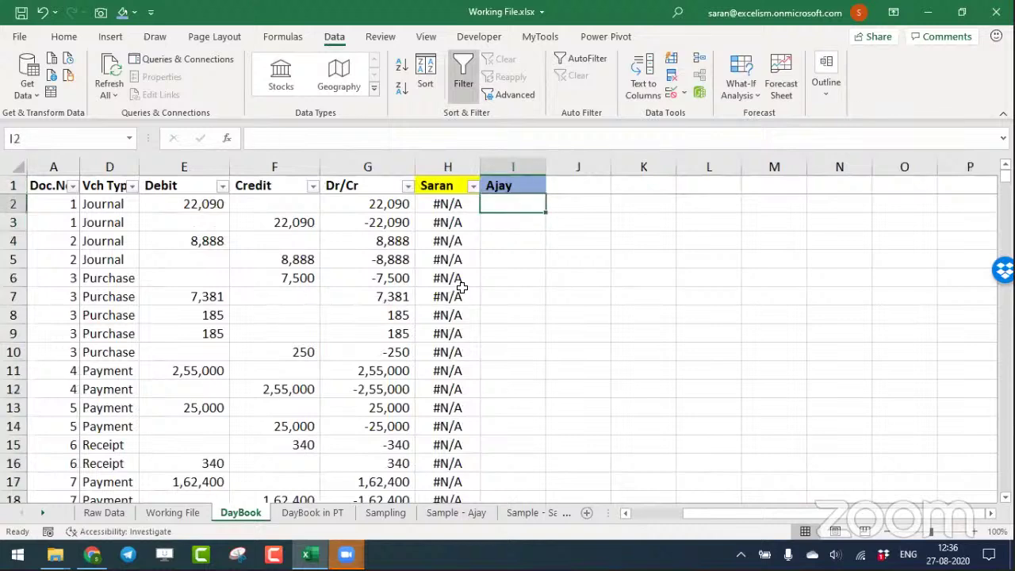
{"action": "type", "text": "=vl"}
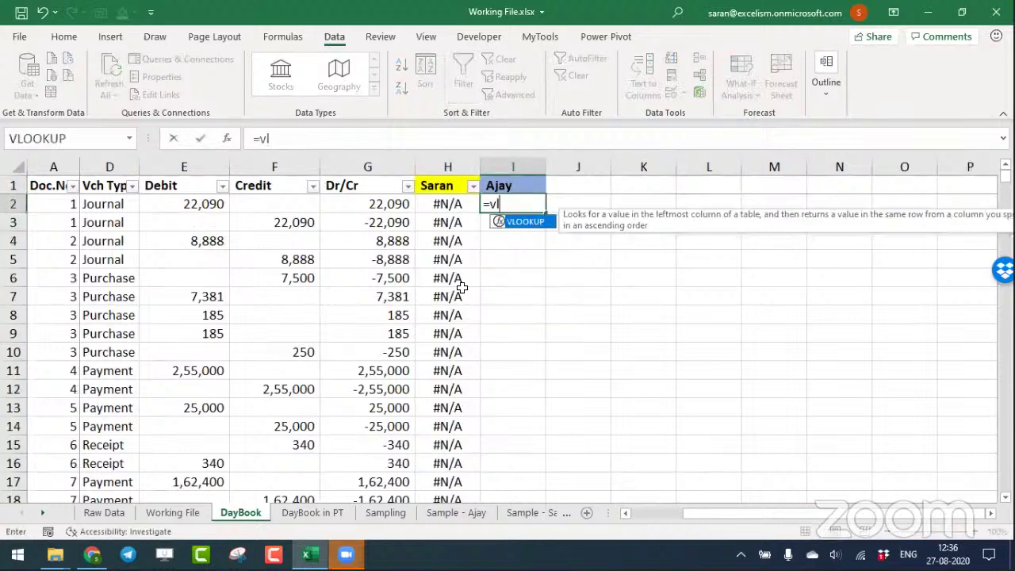
{"action": "type", "text": "oo"}
{"action": "key", "text": "Tab"}
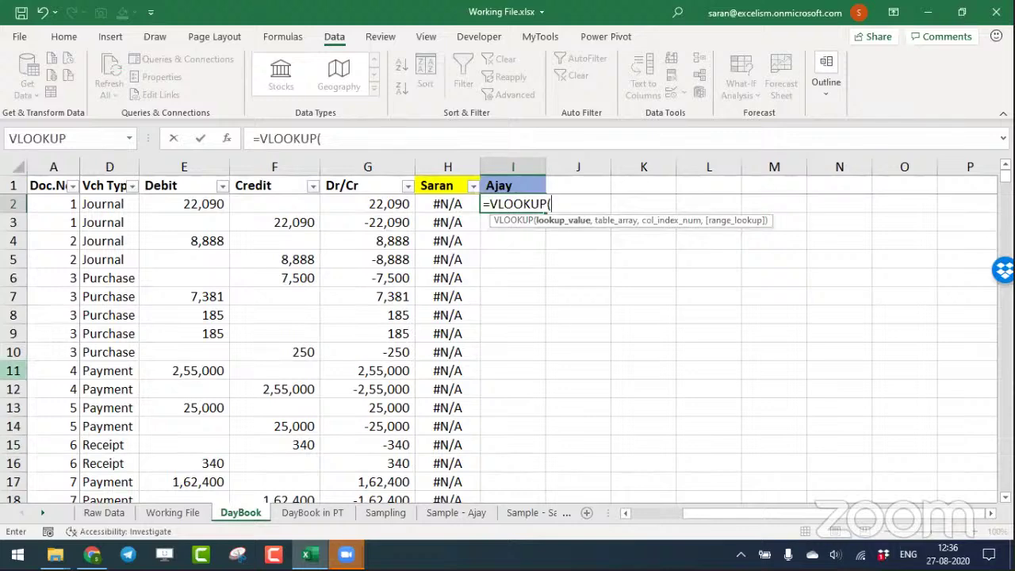
{"action": "left_click", "coordinate": [65, 206]}
{"action": "type", "text": ","}
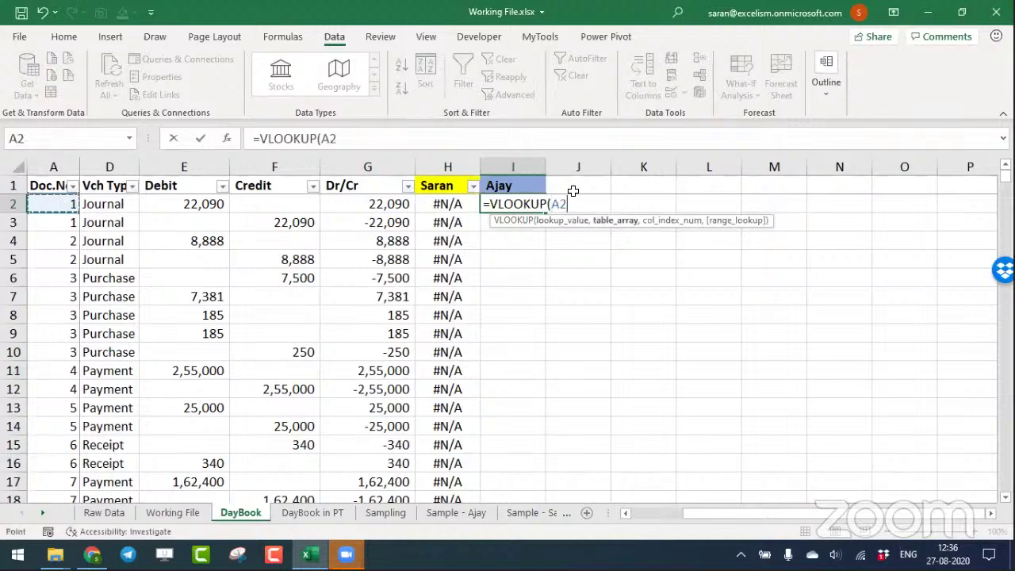
Point the lookup at the second sample sheet's $B$3:$B$52, column 1, exact match.
{"action": "left_click", "coordinate": [480, 514]}
{"action": "left_click", "coordinate": [130, 222]}
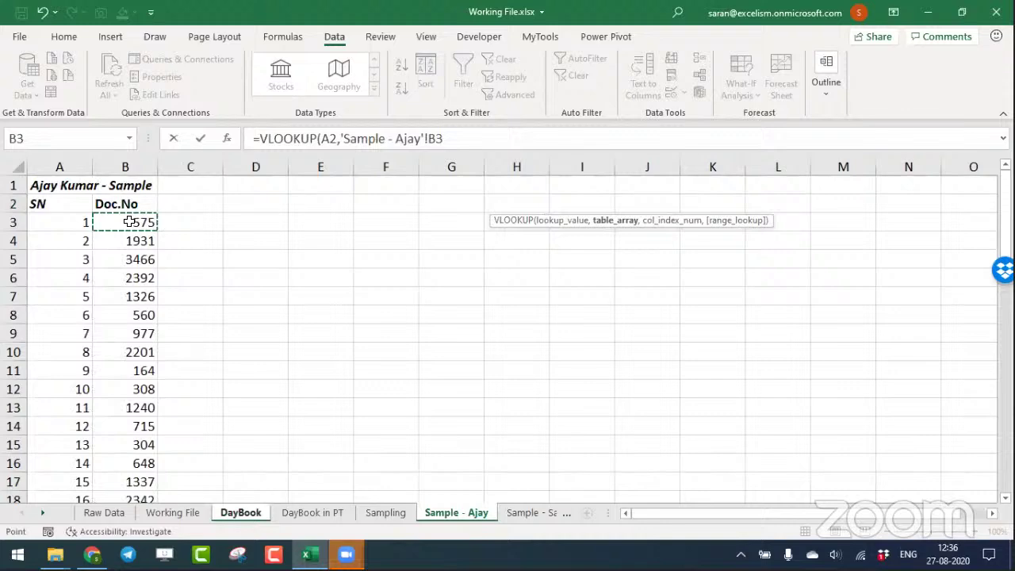
{"action": "key", "text": "ctrl+shift+Down"}
{"action": "key", "text": "F4"}
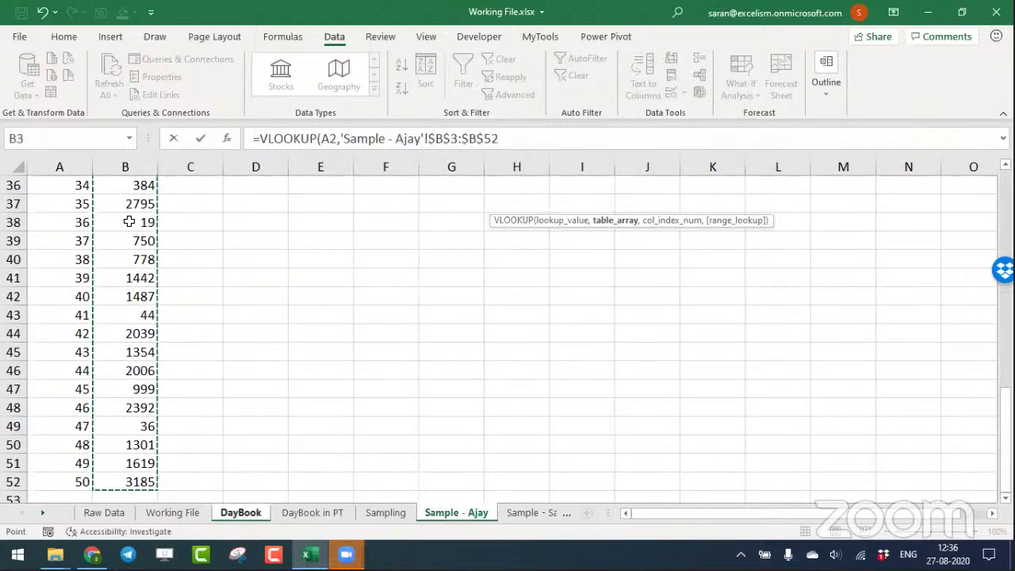
{"action": "type", "text": ",1,0"}
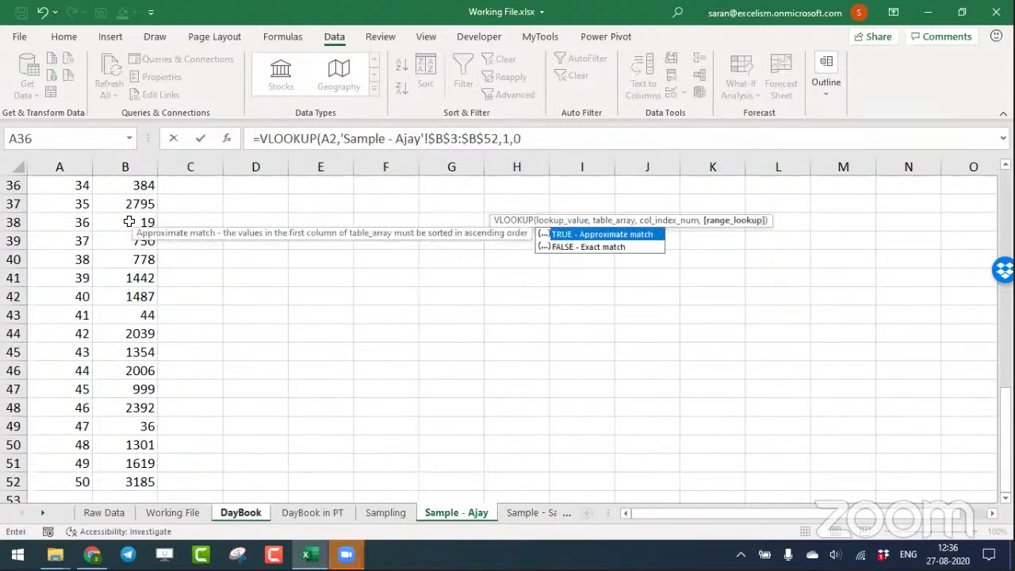
{"action": "type", "text": ")"}
{"action": "key", "text": "Return"}
Copy the I2 lookup formula down column I to row 12247.
{"action": "key", "text": "Up"}
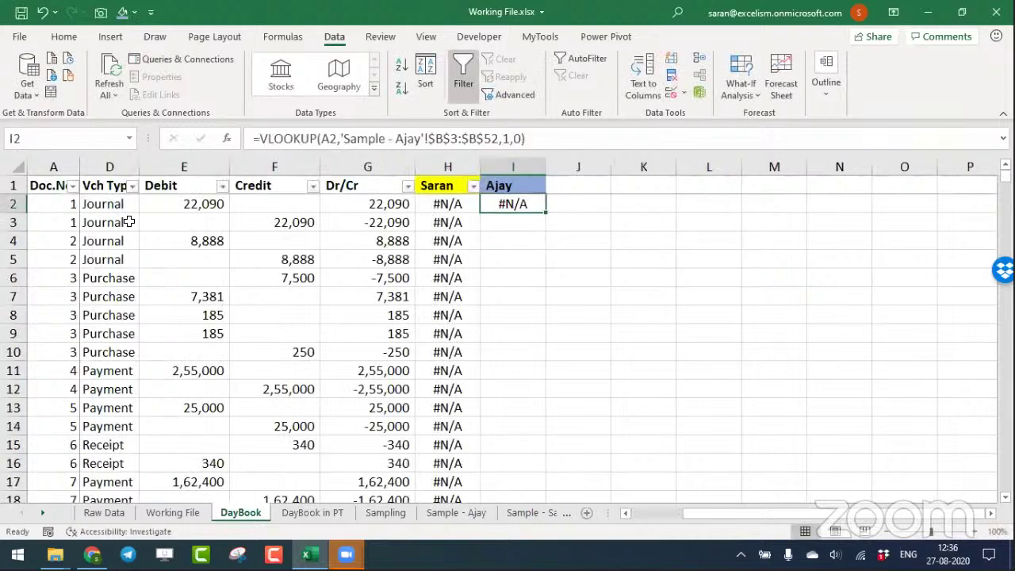
{"action": "key", "text": "Left"}
{"action": "key", "text": "Right"}
{"action": "key", "text": "ctrl+c"}
{"action": "key", "text": "Left"}
{"action": "key", "text": "ctrl+Down"}
{"action": "key", "text": "Right"}
{"action": "key", "text": "ctrl+shift+Up"}
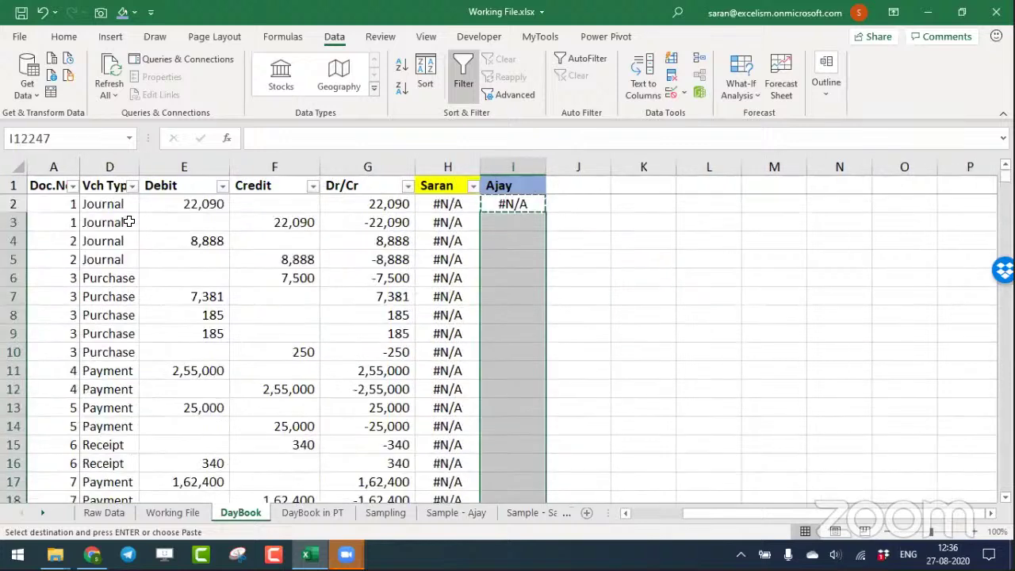
{"action": "key", "text": "Return"}
{"action": "key", "text": "ctrl+Up"}
Turn AutoFilter off and back on so the table's filter covers column I.
{"action": "key", "text": "ctrl+Left"}
{"action": "key", "text": "ctrl+shift+Right"}
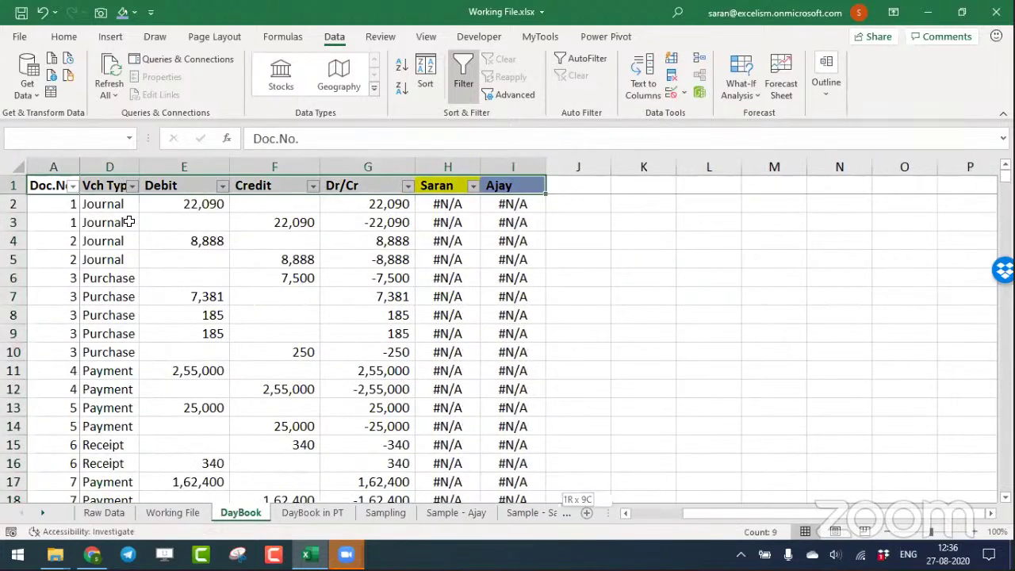
{"action": "key", "text": "ctrl+shift+Down"}
{"action": "key", "text": "ctrl+shift+l"}
{"action": "key", "text": "ctrl+shift+l"}
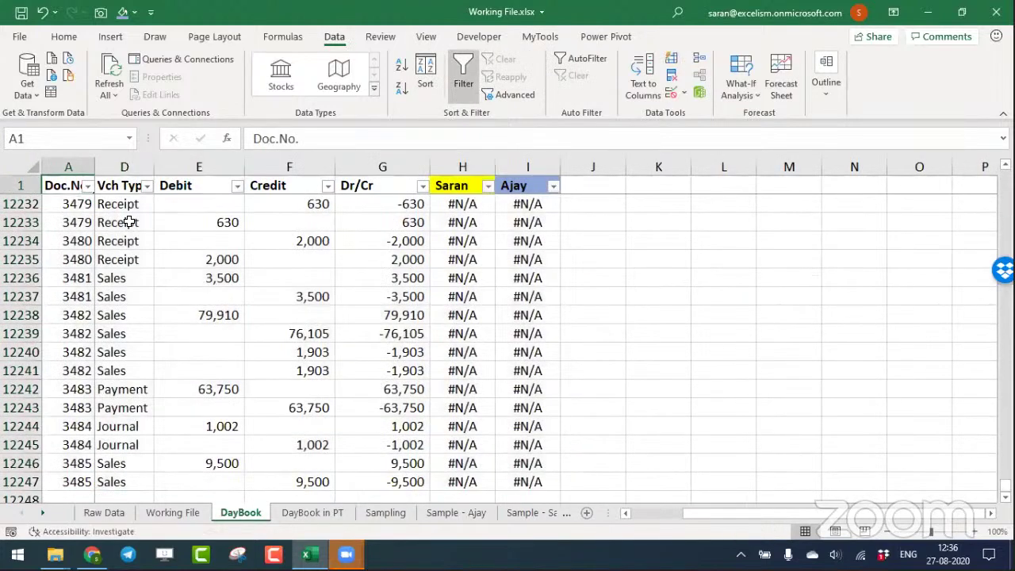
{"action": "key", "text": "ctrl+Right"}
Filter DayBook column I to exclude the #N/A entries.
{"action": "key", "text": "alt+Down"}
{"action": "key", "text": "Down"}
{"action": "key", "text": "Down"}
{"action": "key", "text": "Down"}
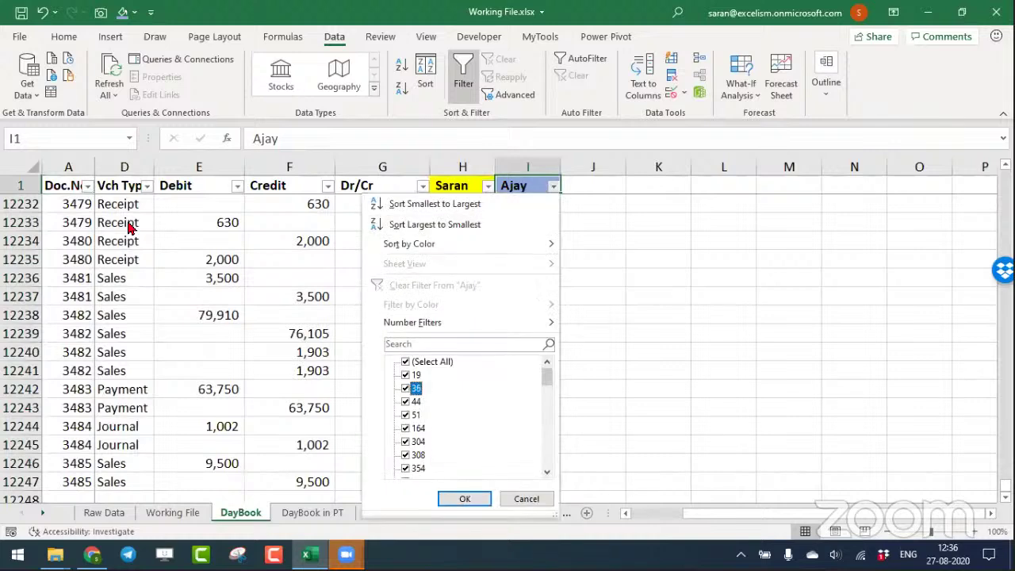
{"action": "key", "text": "End"}
{"action": "key", "text": "space"}
{"action": "key", "text": "Return"}
{"action": "key", "text": "Down"}
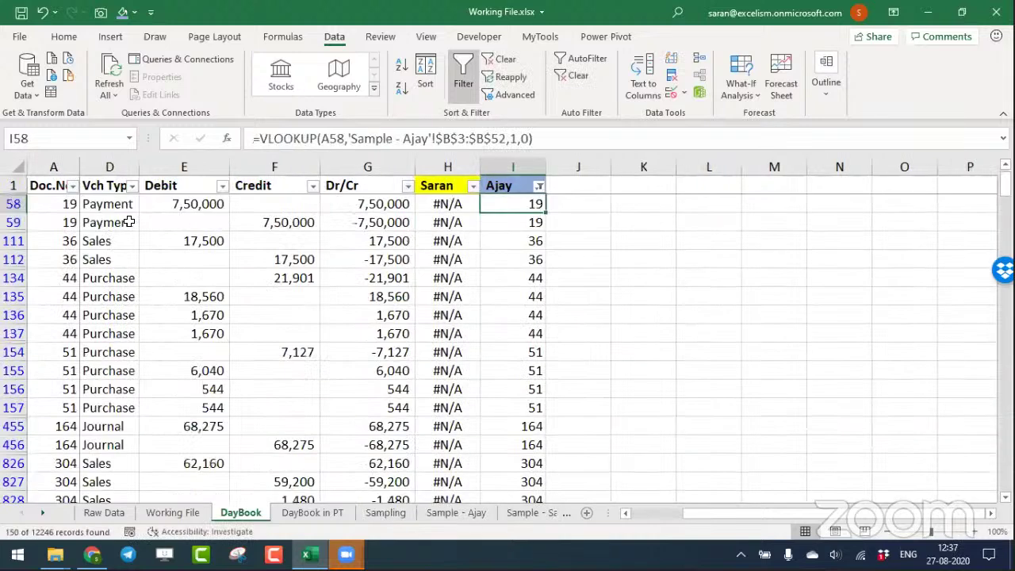
Copy the visible filtered rows across columns A to G.
{"action": "key", "text": "ctrl+Home"}
{"action": "key", "text": "ctrl+shift+Right"}
{"action": "key", "text": "ctrl+shift+Down"}
{"action": "key", "text": "shift+Left"}
{"action": "key", "text": "shift+Left"}
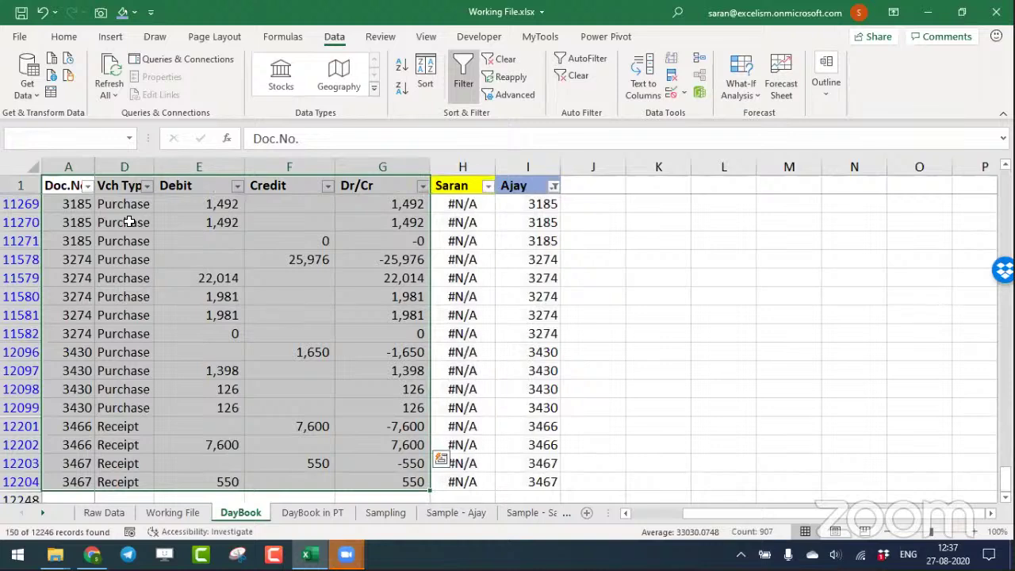
{"action": "key", "text": "ctrl+c"}
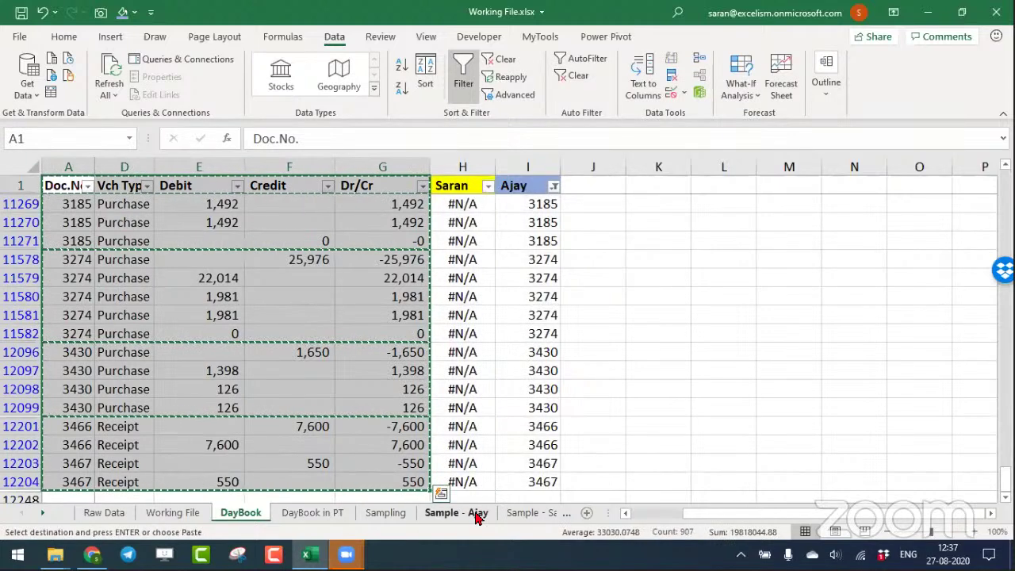
Paste the rows at D1 of the second sample sheet, AutoFit the columns, and return to Sampling.
{"action": "left_click", "coordinate": [476, 513]}
{"action": "left_click", "coordinate": [324, 227]}
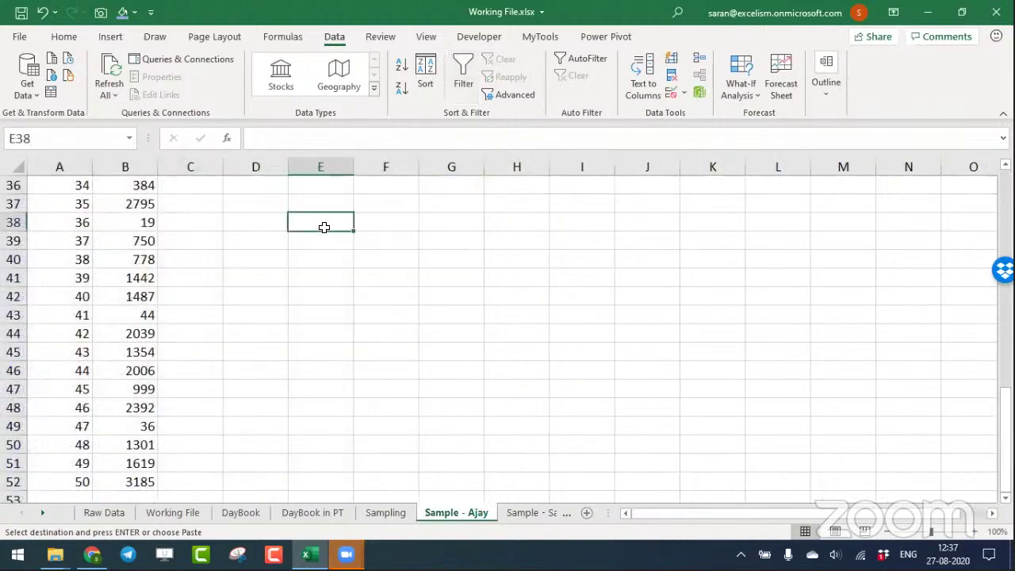
{"action": "key", "text": "ctrl+Up"}
{"action": "key", "text": "Left"}
{"action": "key", "text": "ctrl+v"}
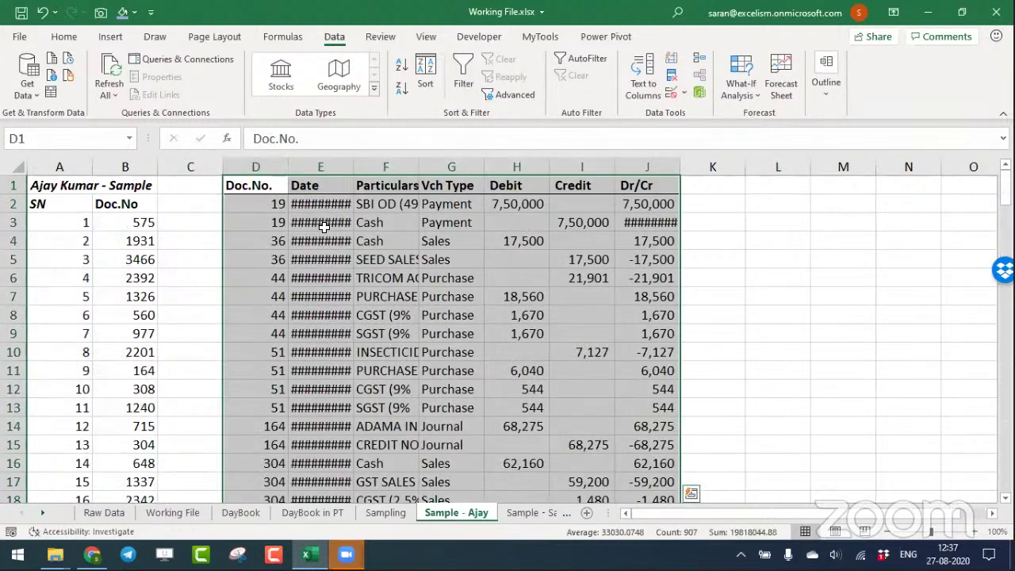
{"action": "key", "text": "alt+h"}
{"action": "key", "text": "o"}
{"action": "key", "text": "i"}
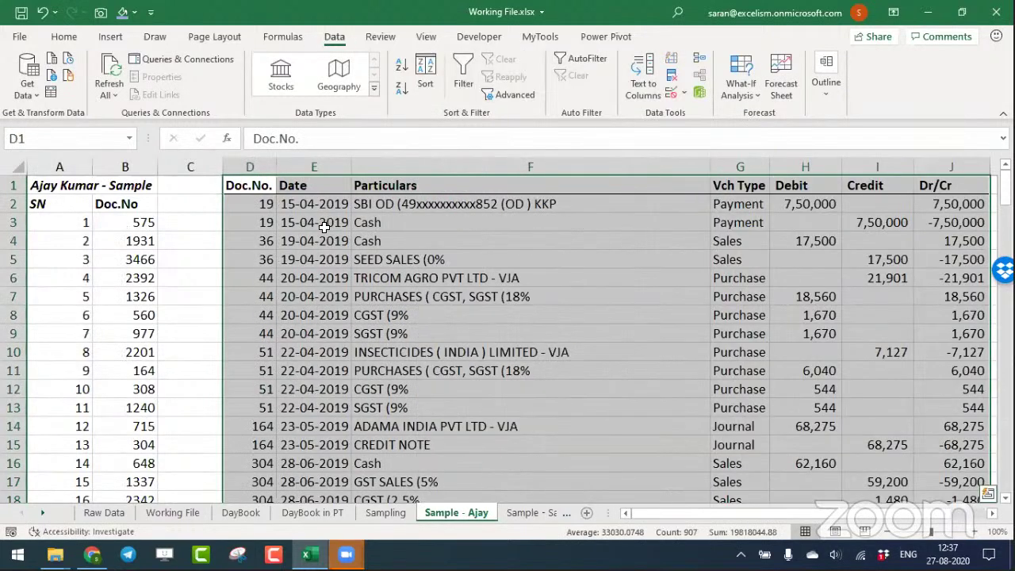
{"action": "key", "text": "ctrl+Page_Up"}
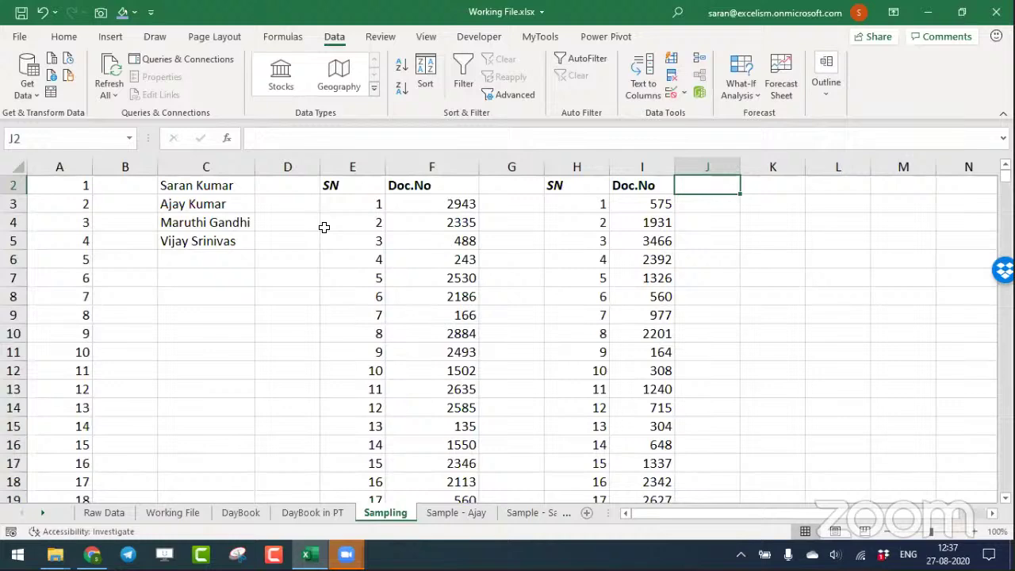
Enter the 'All Samples' heading in K2 and AutoFit column K.
{"action": "key", "text": "Right"}
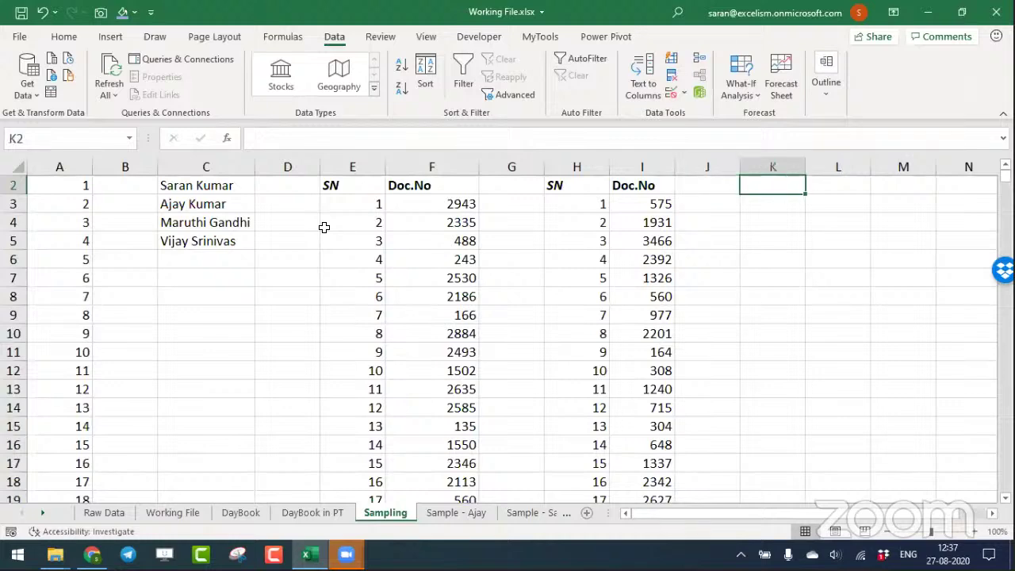
{"action": "key", "text": "Left"}
{"action": "key", "text": "Left"}
{"action": "key", "text": "Left"}
{"action": "key", "text": "Left"}
{"action": "key", "text": "Right"}
{"action": "key", "text": "Right"}
{"action": "key", "text": "Right"}
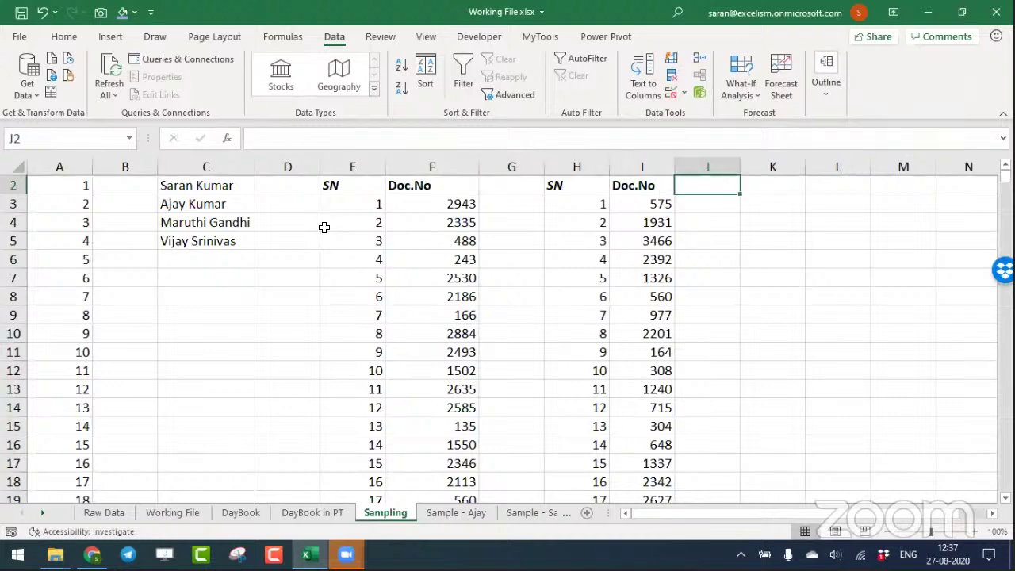
{"action": "key", "text": "Right"}
{"action": "type", "text": "All Sam"}
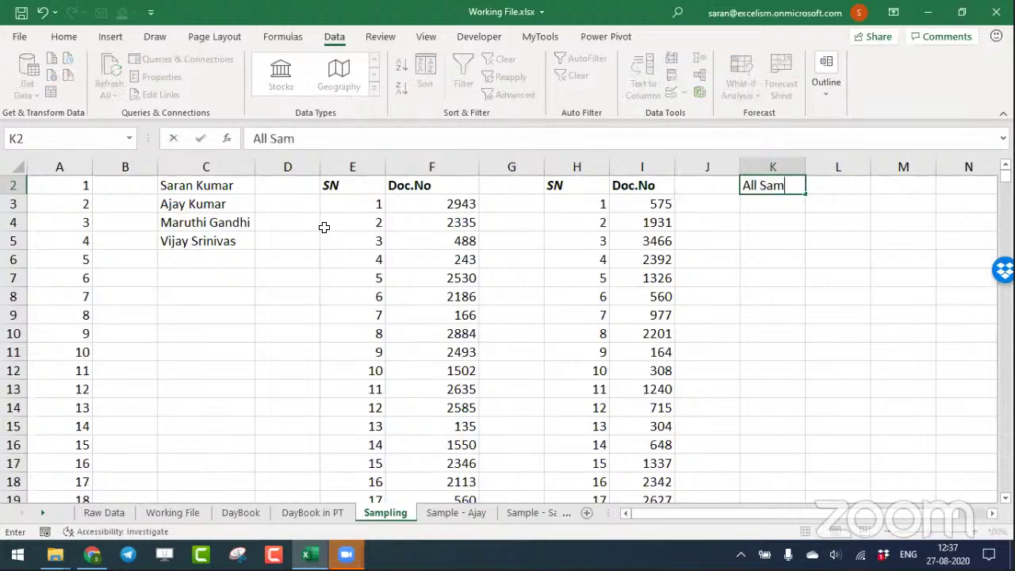
{"action": "type", "text": "ples"}
{"action": "key", "text": "Return"}
{"action": "key", "text": "Up"}
{"action": "key", "text": "alt+o"}
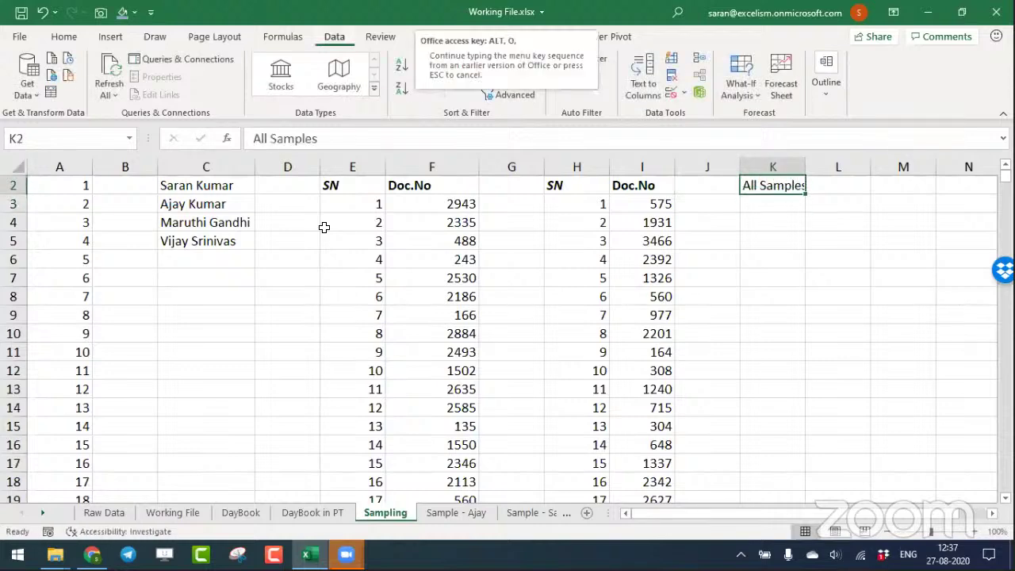
{"action": "key", "text": "c"}
{"action": "key", "text": "a"}
{"action": "key", "text": "Down"}
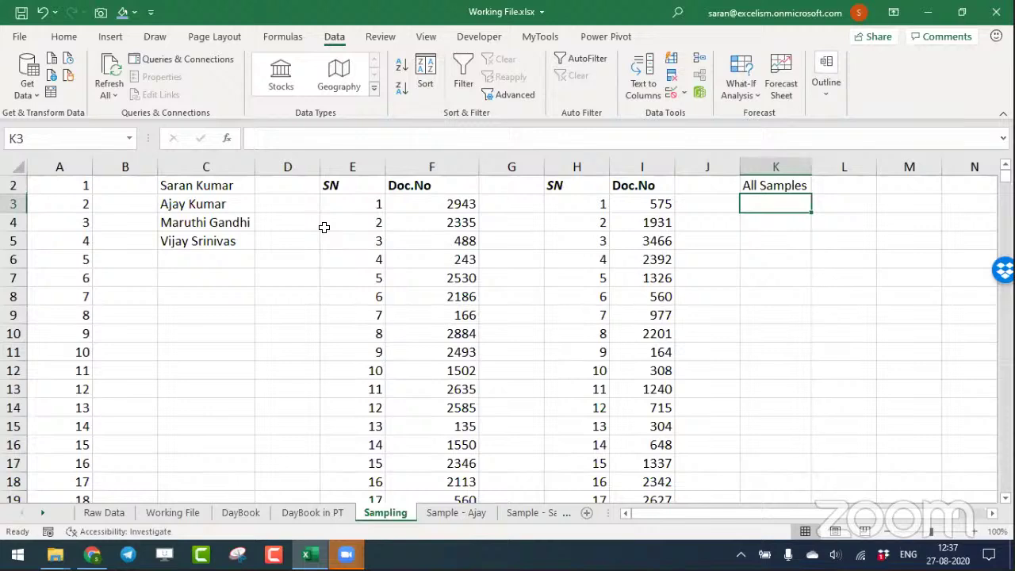
Copy the first sample's document numbers F3:F52 into column L under a 'Doc No.' header.
{"action": "key", "text": "Left"}
{"action": "key", "text": "Left"}
{"action": "key", "text": "Left"}
{"action": "key", "text": "Left"}
{"action": "key", "text": "Left"}
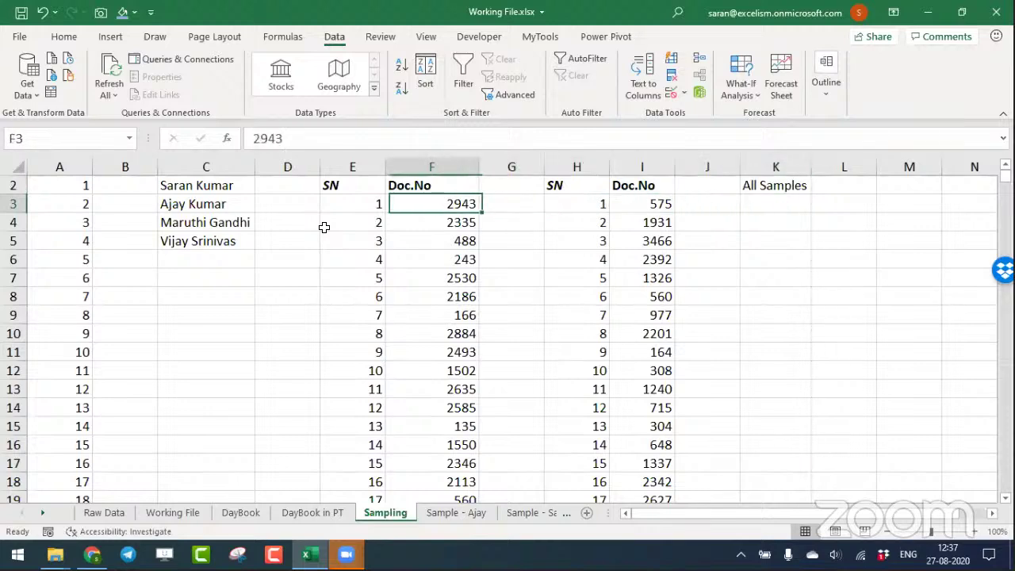
{"action": "key", "text": "ctrl+shift+Down"}
{"action": "key", "text": "ctrl+c"}
{"action": "key", "text": "ctrl+BackSpace"}
{"action": "key", "text": "Right"}
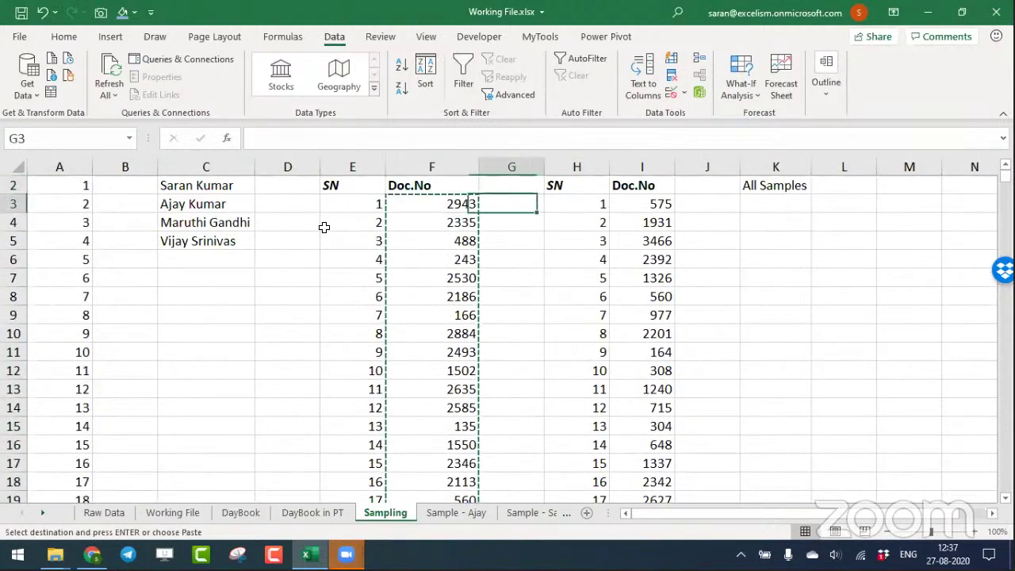
{"action": "key", "text": "Right"}
{"action": "key", "text": "Right"}
{"action": "key", "text": "Right"}
{"action": "key", "text": "Right"}
{"action": "key", "text": "Right"}
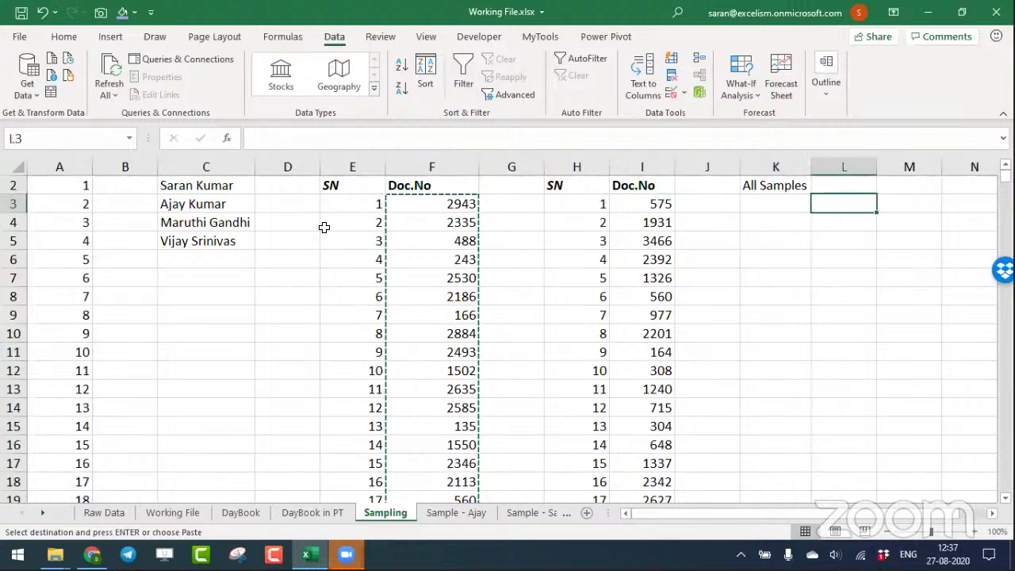
{"action": "key", "text": "ctrl+v"}
{"action": "key", "text": "Up"}
{"action": "type", "text": "Doc"}
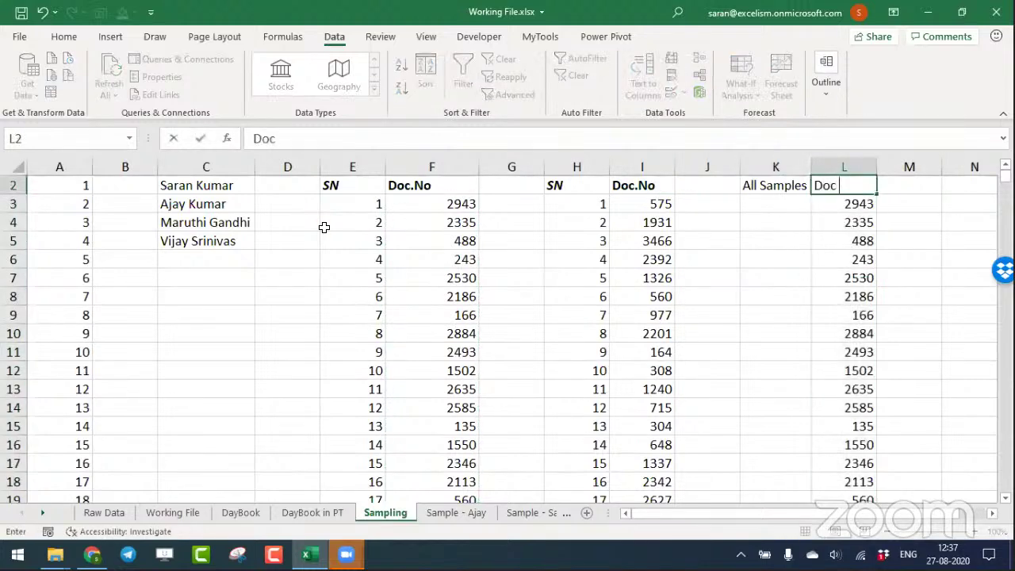
{"action": "type", "text": " No."}
{"action": "key", "text": "Return"}
Fill K3:K52 with the first staff member's name.
{"action": "key", "text": "ctrl+Down"}
{"action": "key", "text": "Left"}
{"action": "key", "text": "ctrl+shift+Up"}
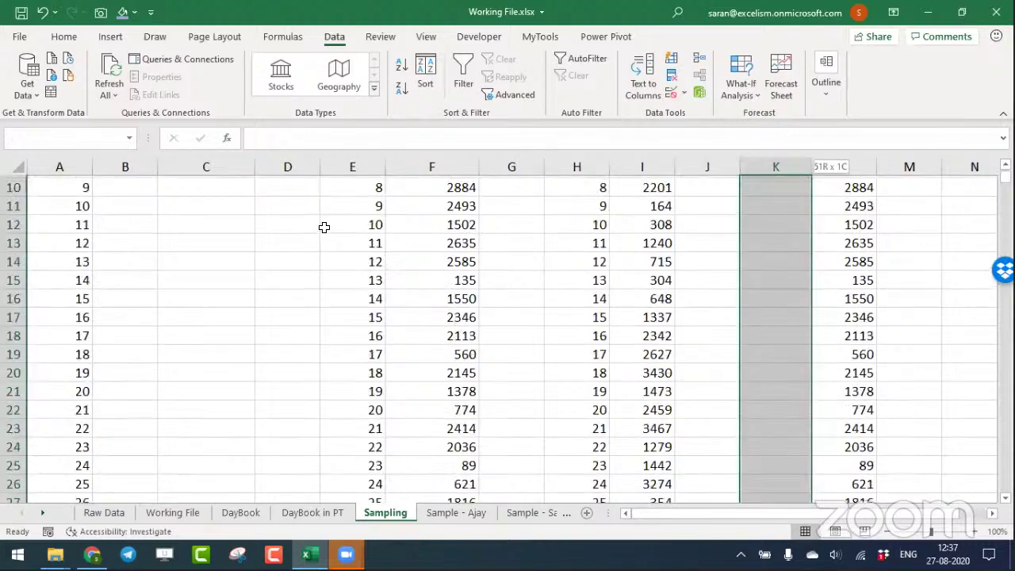
{"action": "key", "text": "shift+Down"}
{"action": "type", "text": "Saran"}
{"action": "key", "text": "ctrl+Return"}
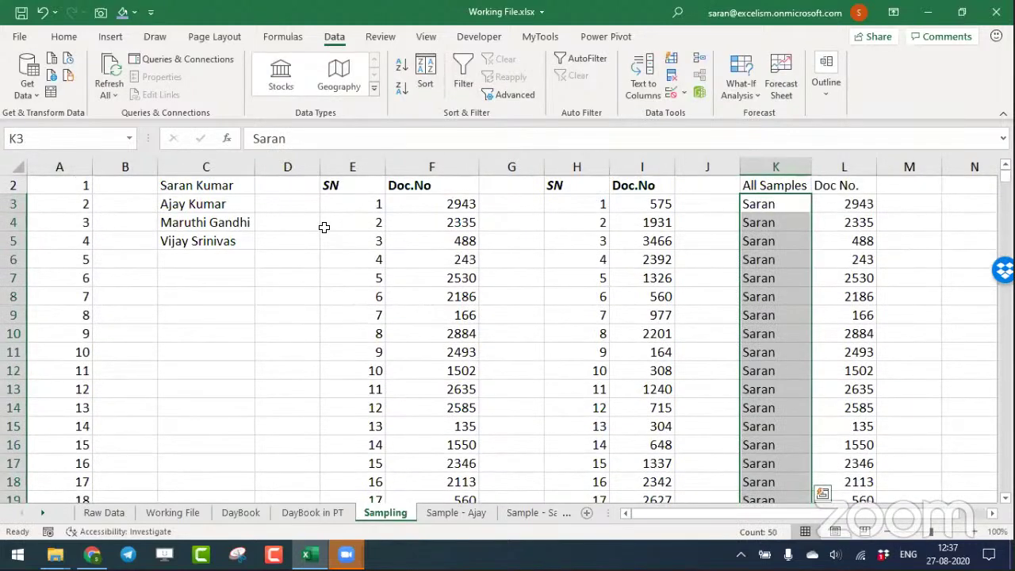
Paste the second sample's document numbers below the first list, from L53.
{"action": "key", "text": "Left"}
{"action": "key", "text": "Left"}
{"action": "key", "text": "ctrl+shift+Down"}
{"action": "key", "text": "ctrl+c"}
{"action": "key", "text": "Right"}
{"action": "key", "text": "Right"}
{"action": "key", "text": "Right"}
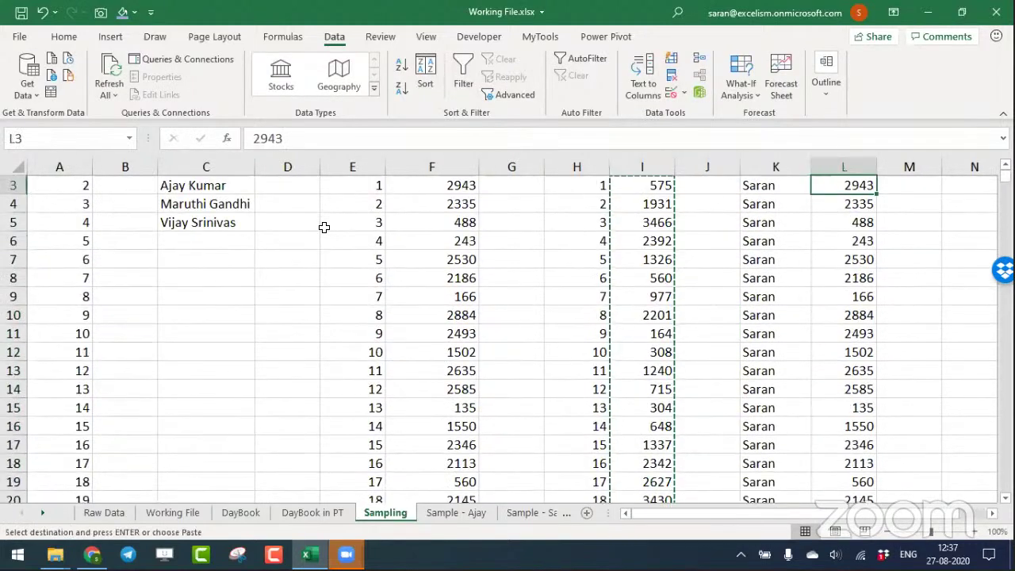
{"action": "key", "text": "ctrl+Down"}
{"action": "key", "text": "Down"}
{"action": "key", "text": "Return"}
Fill K53:K102 with the second staff member's name.
{"action": "key", "text": "ctrl+Down"}
{"action": "key", "text": "Left"}
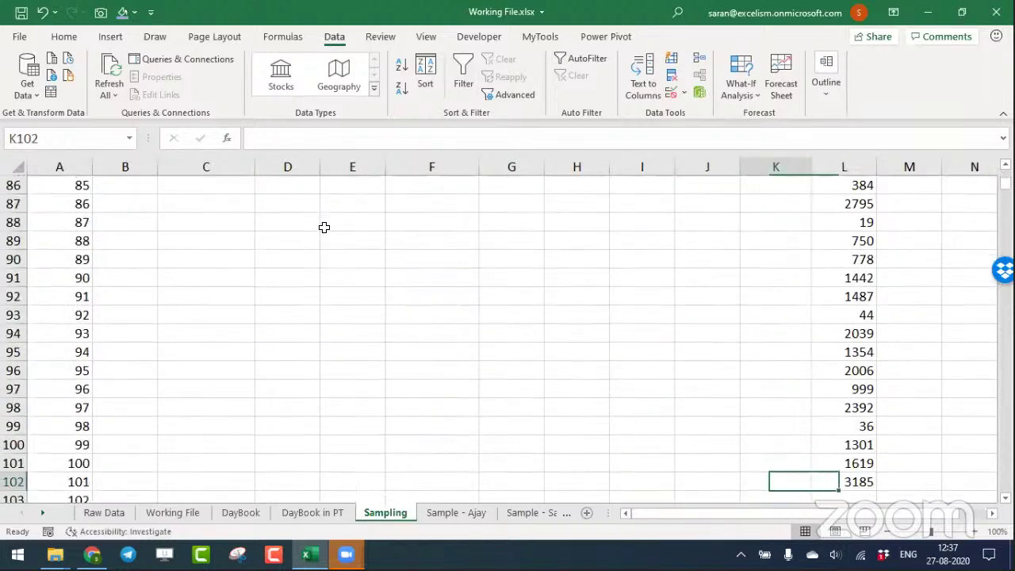
{"action": "key", "text": "ctrl+shift+Up"}
{"action": "key", "text": "shift+Down"}
{"action": "type", "text": "Aj"}
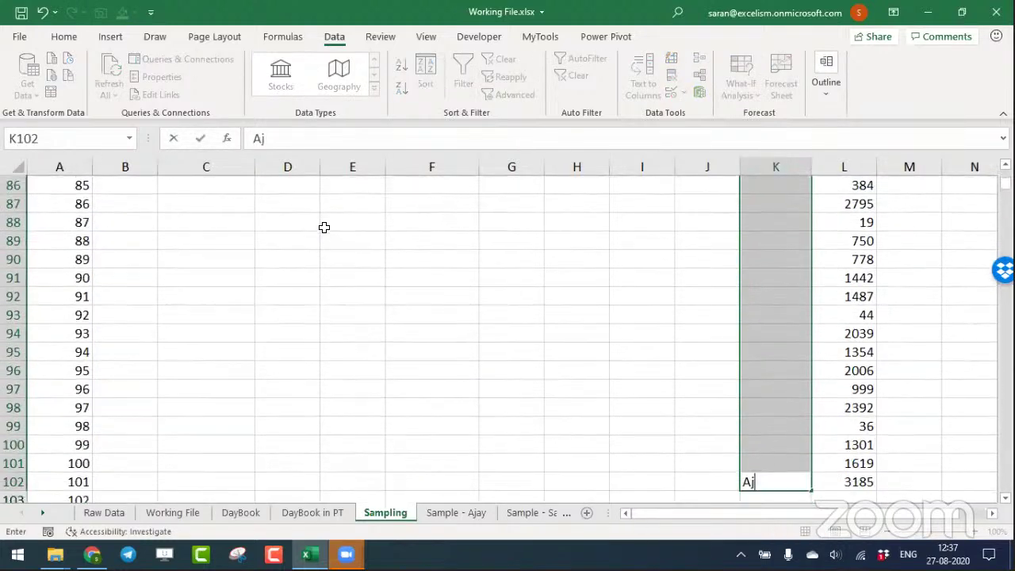
{"action": "type", "text": "ay"}
{"action": "key", "text": "ctrl+Return"}
Make the K2:L2 headers bold and italic, confirming the list ends at row 102.
{"action": "key", "text": "ctrl+Up"}
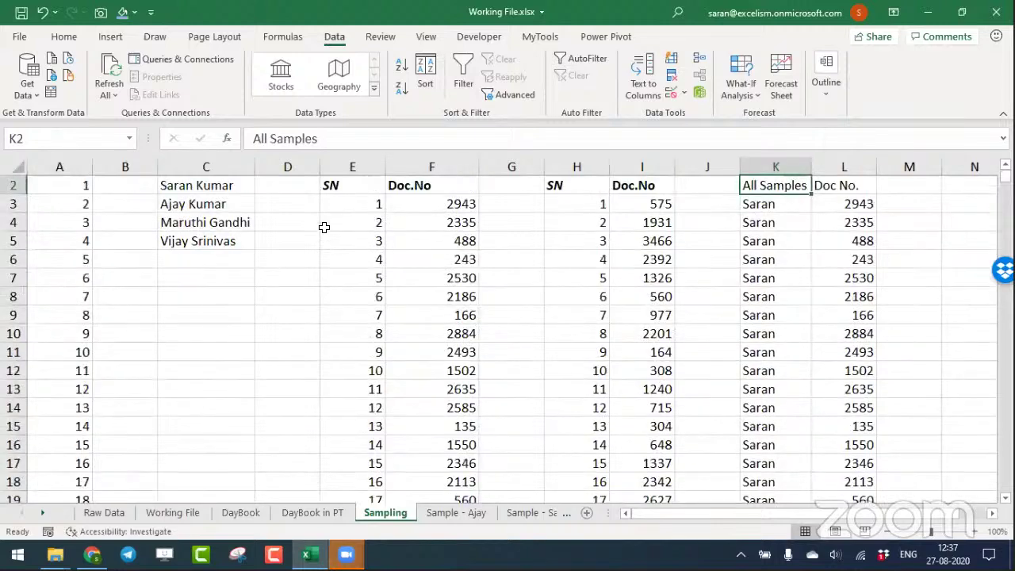
{"action": "key", "text": "shift+Right"}
{"action": "key", "text": "ctrl+b"}
{"action": "key", "text": "ctrl+i"}
{"action": "key", "text": "Down"}
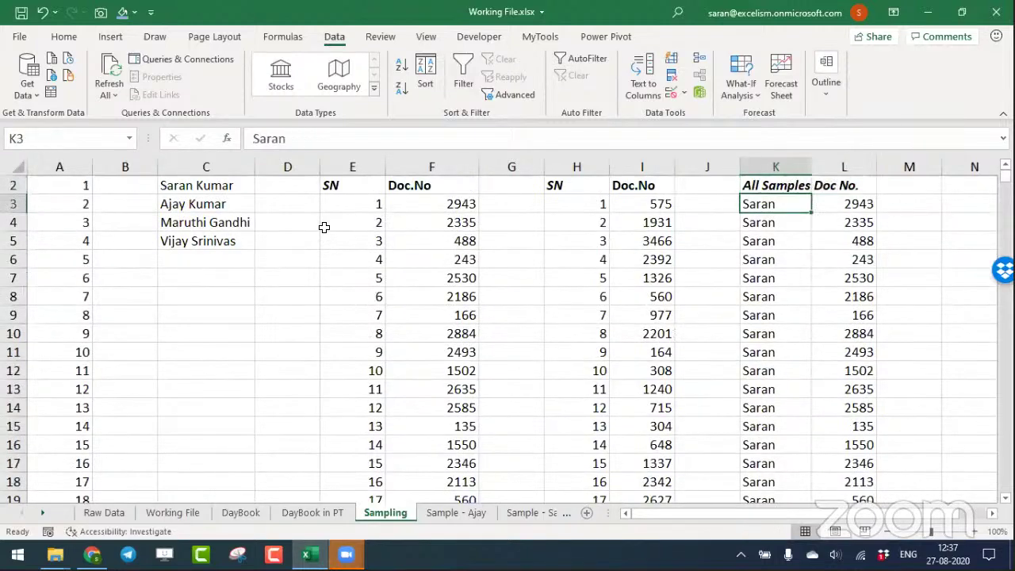
{"action": "key", "text": "ctrl+Down"}
{"action": "key", "text": "Down"}
{"action": "key", "text": "Up"}
Apply a light red Duplicate Values rule to L3:L102, flagging 1442 and 2392.
{"action": "key", "text": "ctrl+Up"}
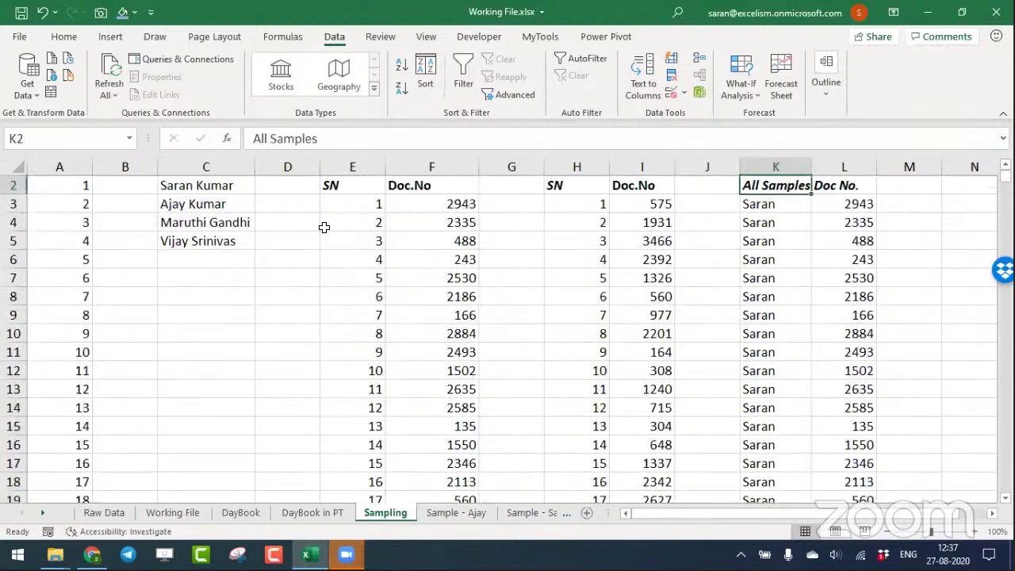
{"action": "key", "text": "Right"}
{"action": "key", "text": "Down"}
{"action": "key", "text": "ctrl+shift+Down"}
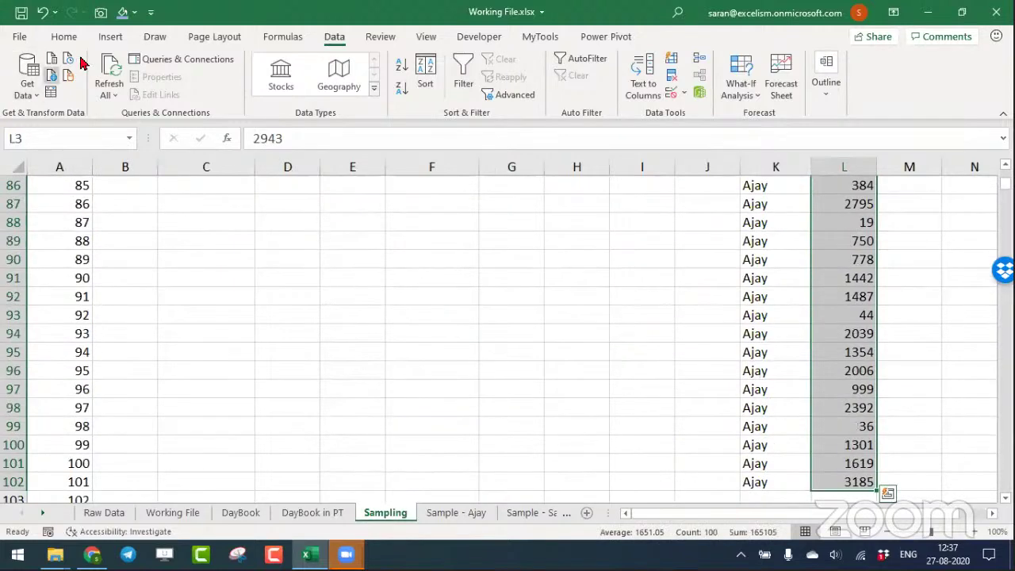
{"action": "left_click", "coordinate": [72, 36]}
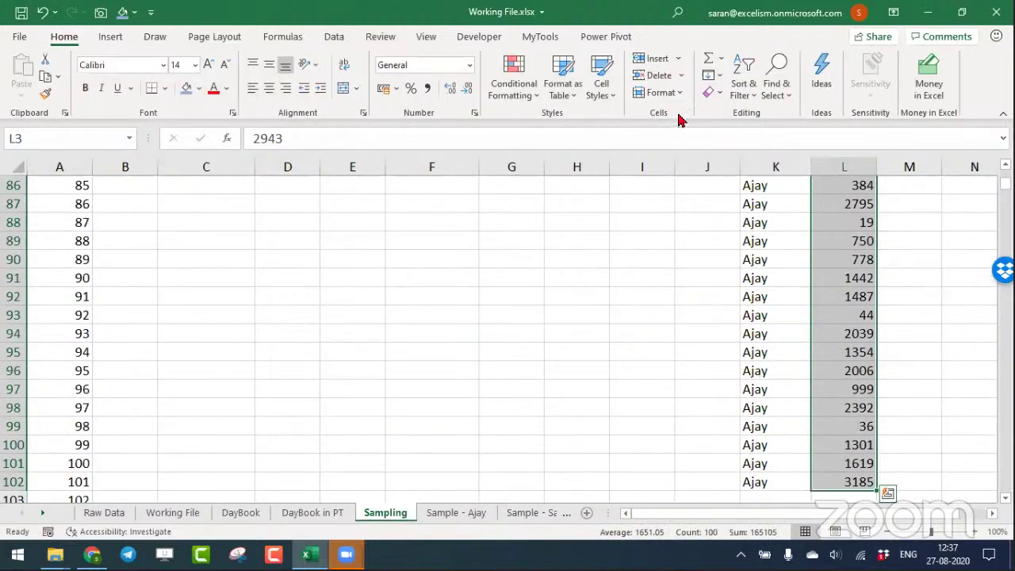
{"action": "left_click", "coordinate": [519, 96]}
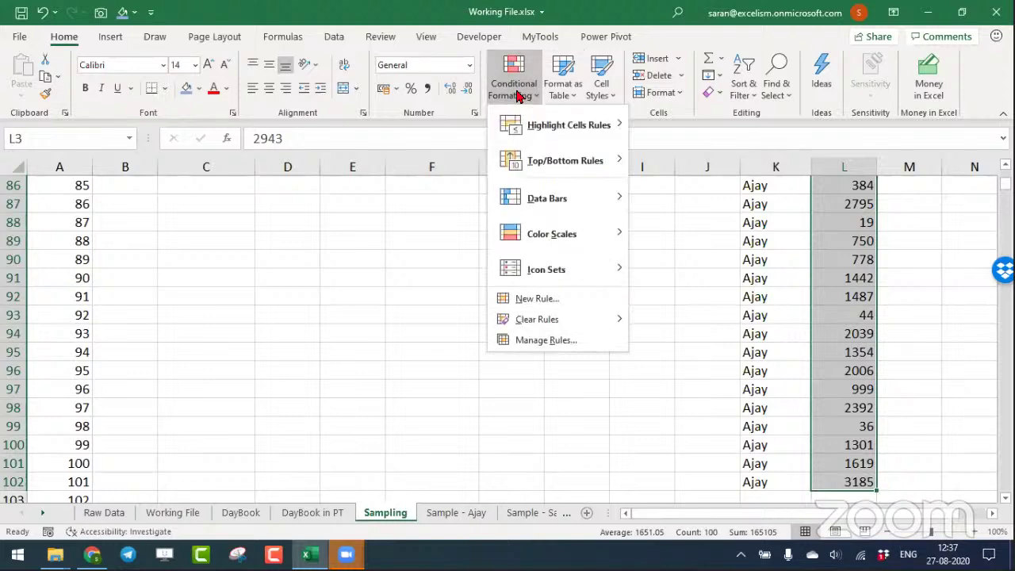
{"action": "mouse_move", "coordinate": [568, 125]}
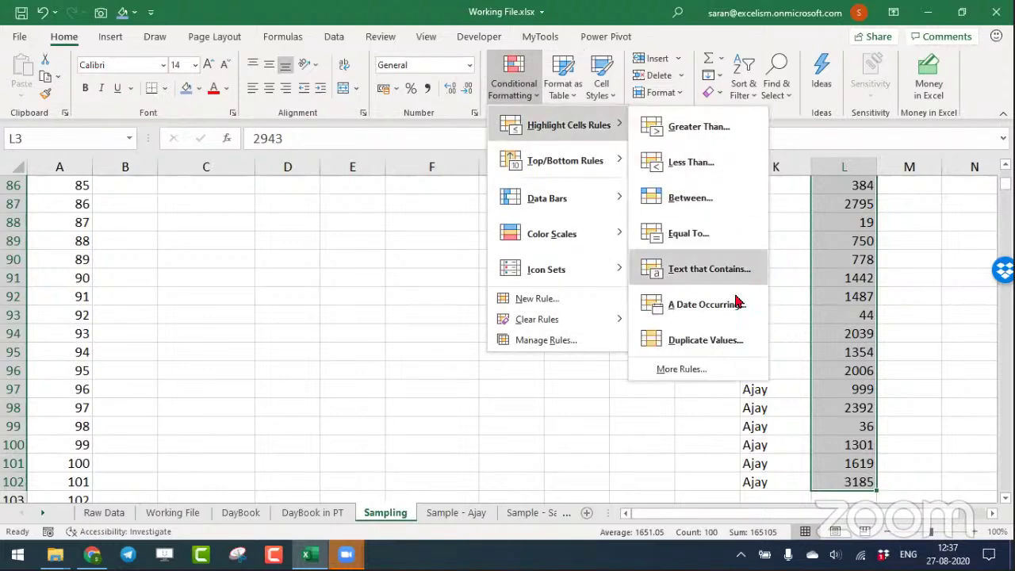
{"action": "left_click", "coordinate": [729, 339]}
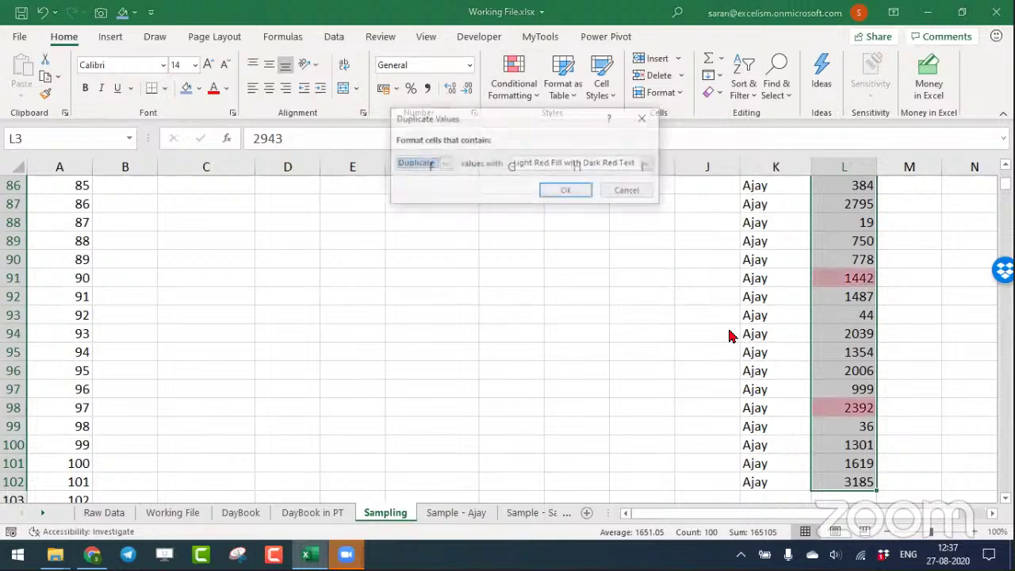
{"action": "left_click", "coordinate": [586, 197]}
Select the combined All Samples and Doc No. list, K2:L102, and add filters.
{"action": "left_click", "coordinate": [844, 352]}
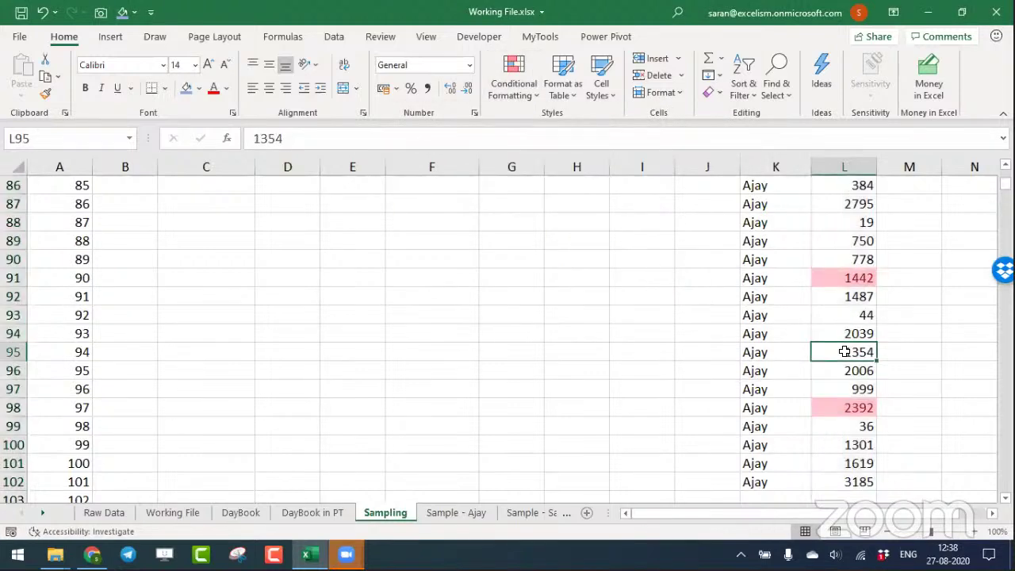
{"action": "key", "text": "ctrl+Up"}
{"action": "key", "text": "Left"}
{"action": "key", "text": "shift+Right"}
{"action": "key", "text": "ctrl+shift+Down"}
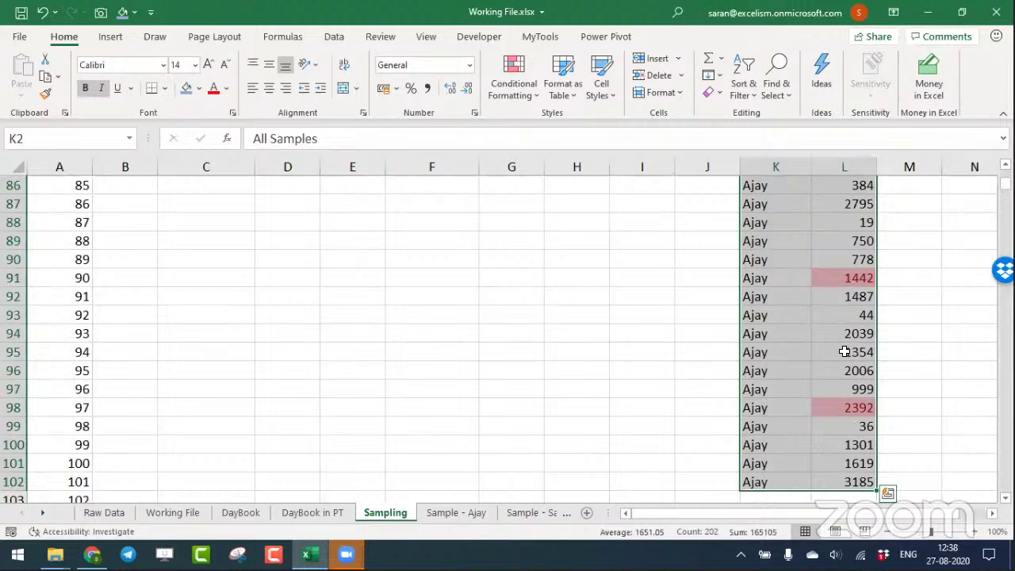
{"action": "key", "text": "ctrl+Up"}
Filter Doc No. by the light red fill to show only the highlighted duplicates.
{"action": "key", "text": "Right"}
{"action": "key", "text": "Down"}
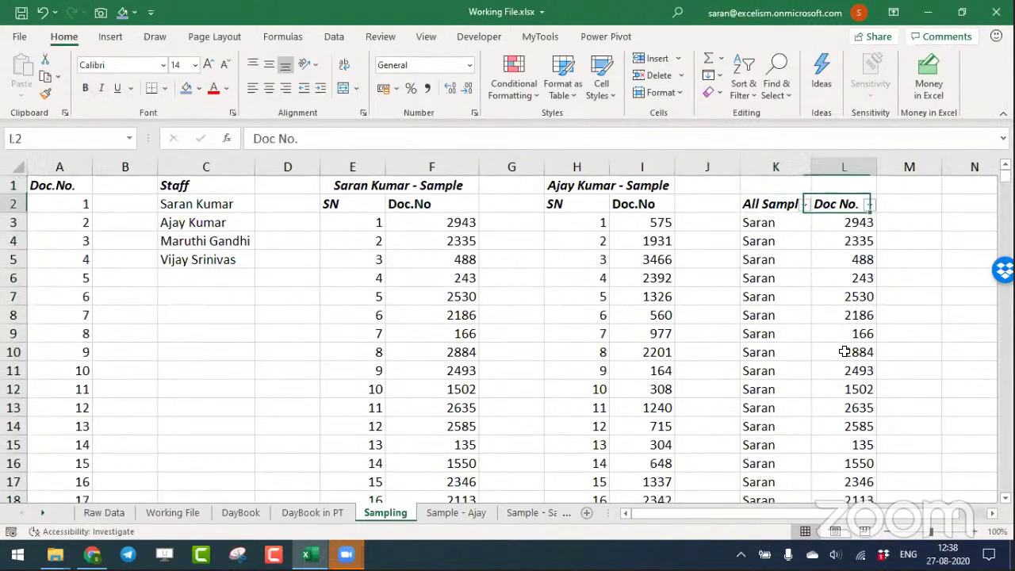
{"action": "key", "text": "alt+Down"}
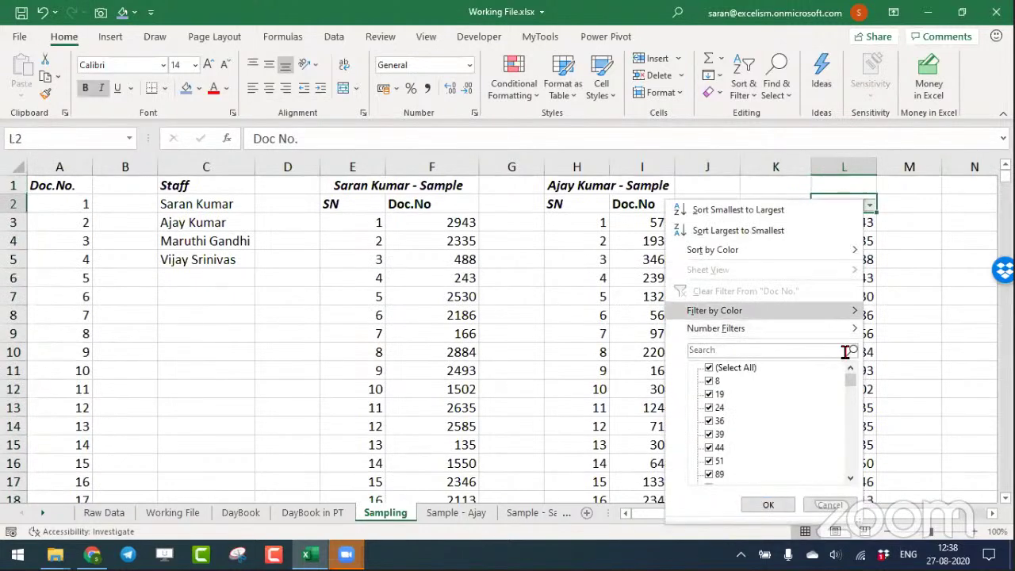
{"action": "key", "text": "Right"}
{"action": "key", "text": "Return"}
{"action": "key", "text": "Down"}
{"action": "key", "text": "Down"}
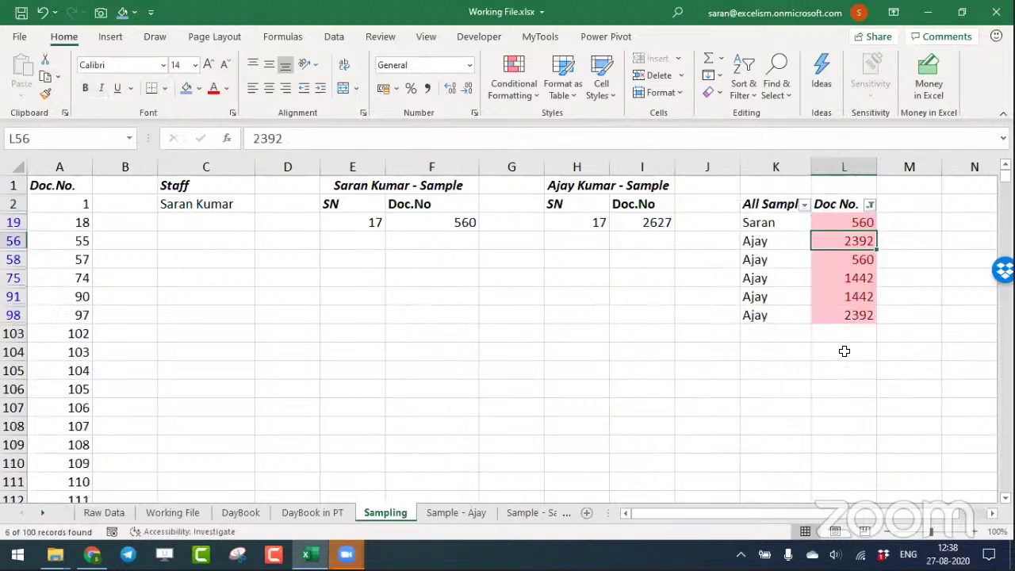
Review the filtered duplicate document numbers and return to the first sample's Doc.No header.
{"action": "key", "text": "Down"}
{"action": "key", "text": "Down"}
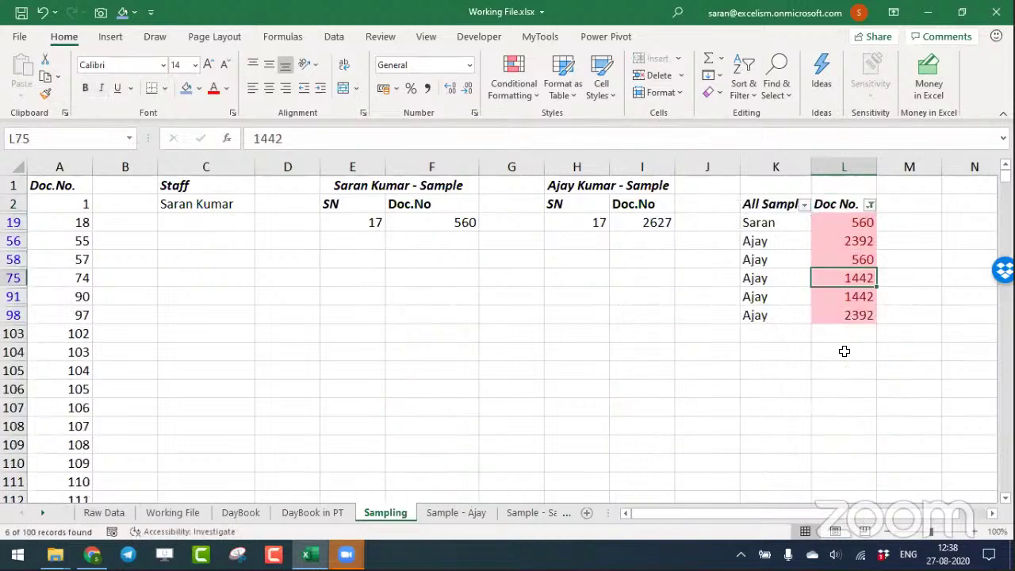
{"action": "key", "text": "shift+Down"}
{"action": "key", "text": "Down"}
{"action": "key", "text": "Up"}
{"action": "key", "text": "Up"}
{"action": "key", "text": "Up"}
{"action": "key", "text": "Down"}
{"action": "key", "text": "Down"}
{"action": "key", "text": "Down"}
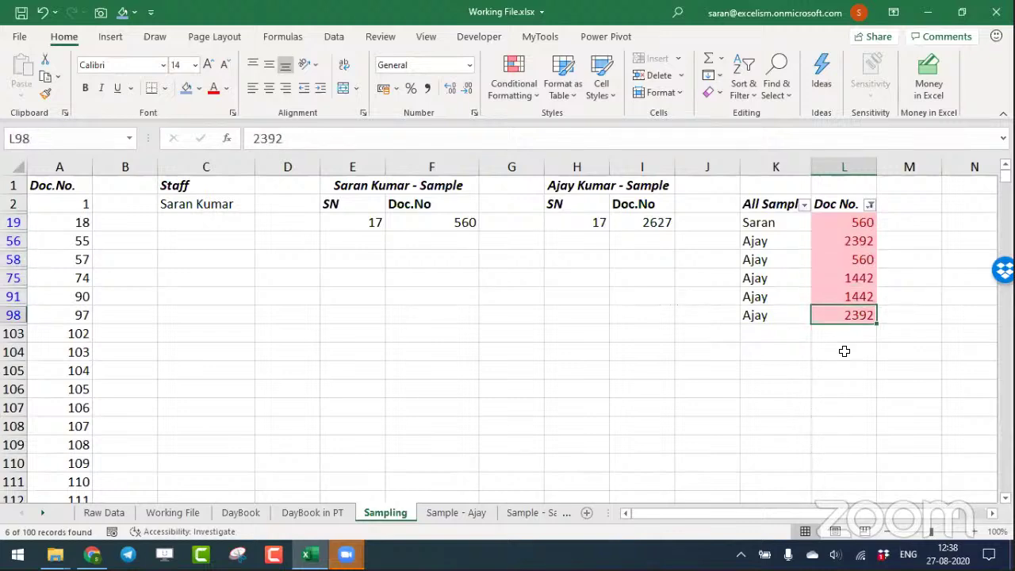
{"action": "key", "text": "Up"}
{"action": "key", "text": "Up"}
{"action": "key", "text": "Up"}
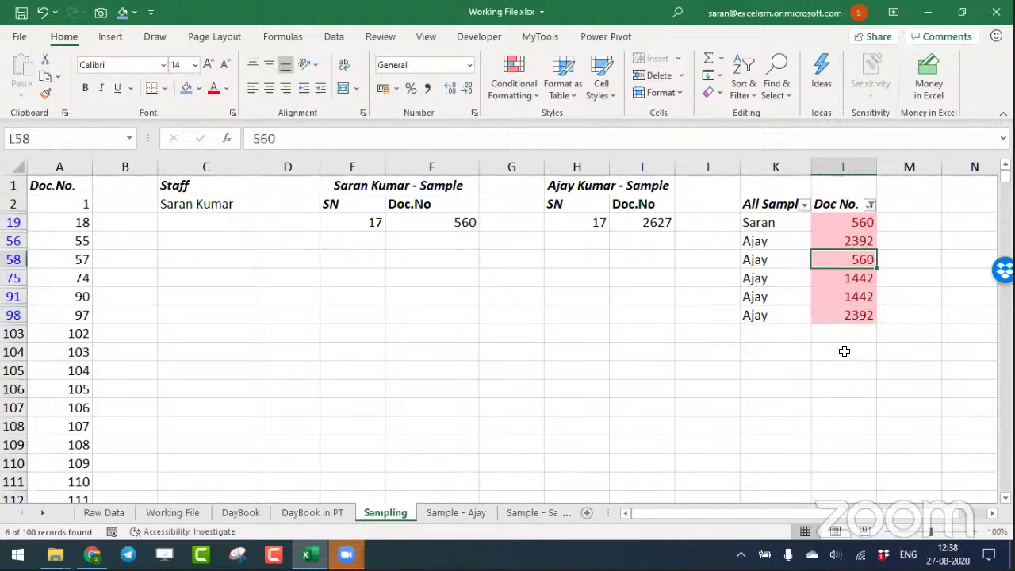
{"action": "key", "text": "Up"}
{"action": "key", "text": "Up"}
{"action": "key", "text": "Down"}
{"action": "key", "text": "Down"}
{"action": "key", "text": "Up"}
{"action": "key", "text": "Up"}
{"action": "key", "text": "Up"}
{"action": "key", "text": "Left"}
{"action": "key", "text": "Left"}
{"action": "key", "text": "Left"}
{"action": "key", "text": "Left"}
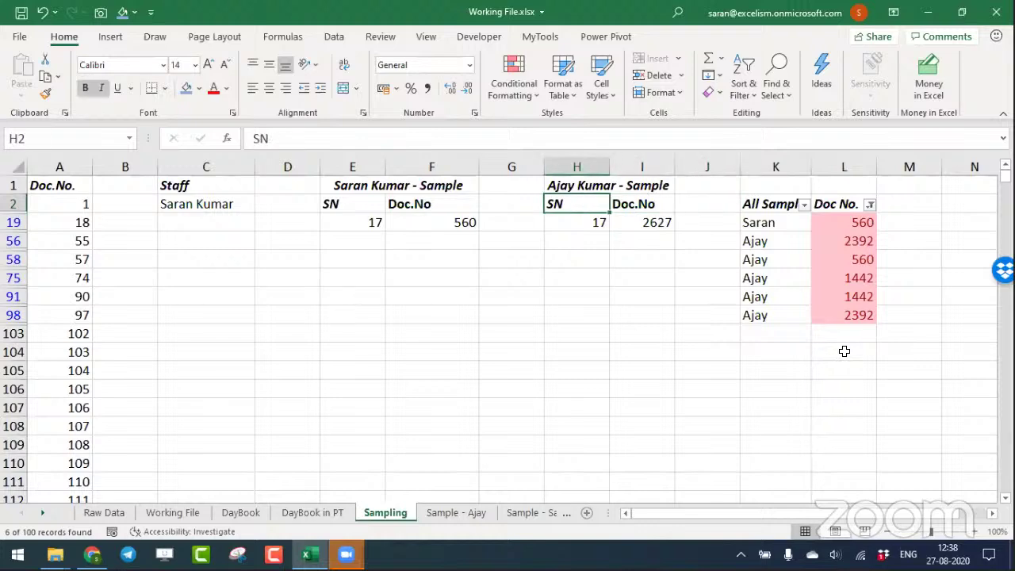
{"action": "key", "text": "Left"}
{"action": "key", "text": "Left"}
{"action": "key", "text": "Down"}
{"action": "key", "text": "Up"}
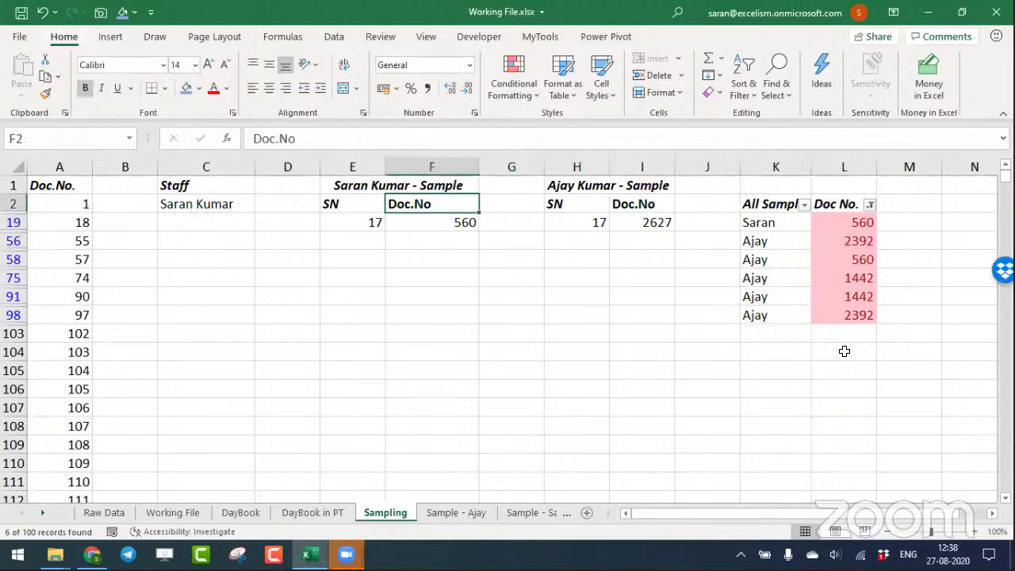
Clear and reapply the filter, then check row 19's entries 560 and 2627.
{"action": "key", "text": "alt+d"}
{"action": "key", "text": "f"}
{"action": "key", "text": "s"}
{"action": "key", "text": "ctrl+alt+l"}
{"action": "key", "text": "Down"}
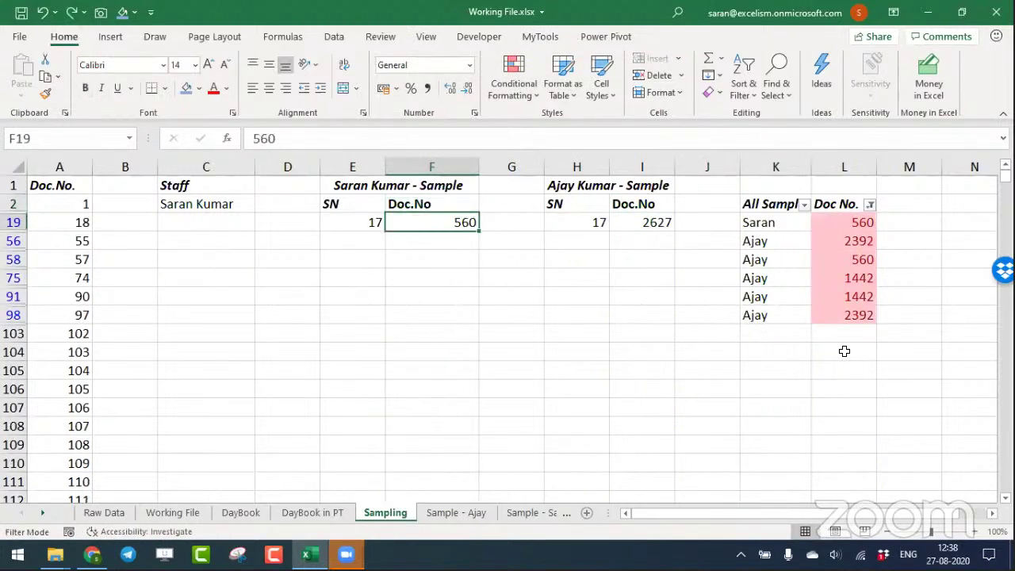
{"action": "key", "text": "Down"}
{"action": "key", "text": "Right"}
{"action": "key", "text": "Right"}
{"action": "key", "text": "Right"}
{"action": "key", "text": "Right"}
{"action": "key", "text": "Right"}
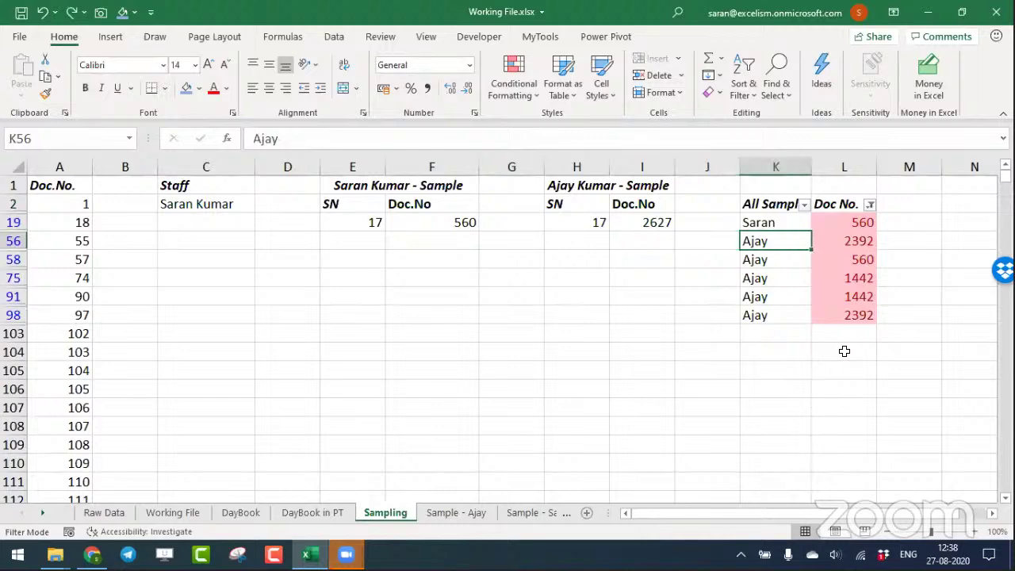
{"action": "left_click", "coordinate": [467, 220]}
{"action": "left_click", "coordinate": [615, 223]}
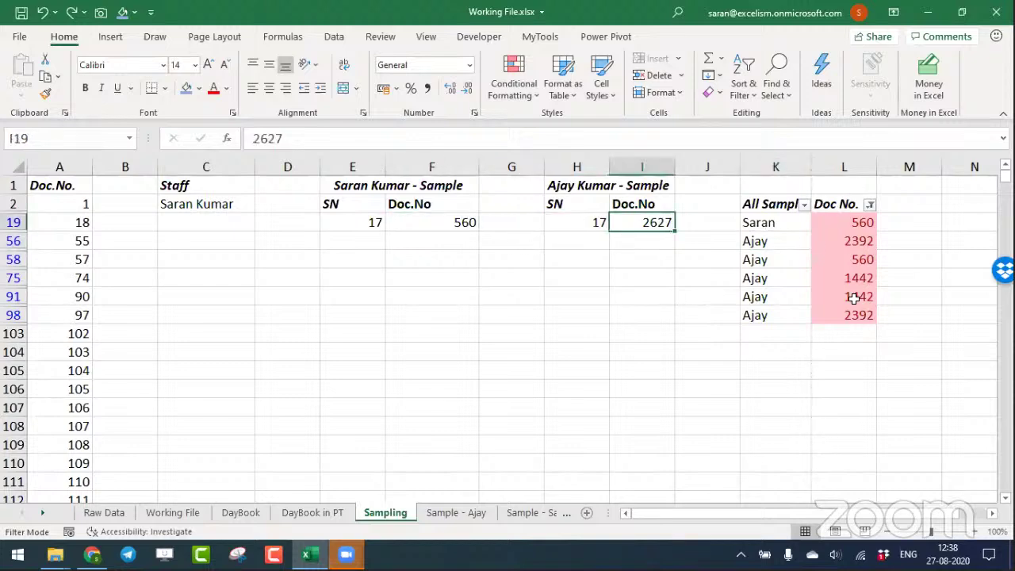
{"action": "left_click", "coordinate": [844, 247]}
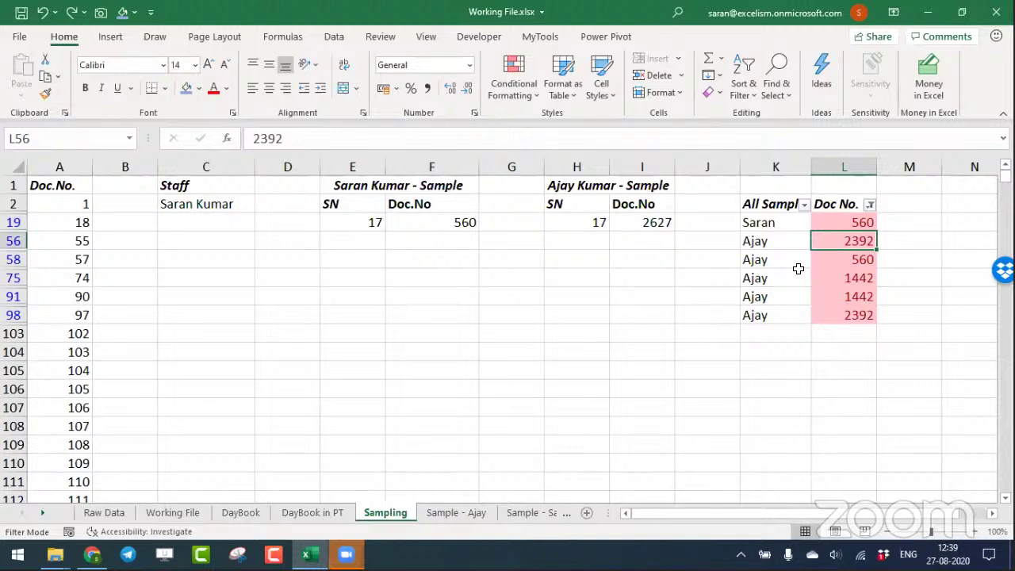
Clear the colour filter so every document number in the combined list shows again.
{"action": "key", "text": "Up"}
{"action": "key", "text": "Up"}
{"action": "key", "text": "Up"}
{"action": "key", "text": "Down"}
{"action": "key", "text": "alt+d"}
{"action": "key", "text": "f"}
{"action": "key", "text": "s"}
{"action": "key", "text": "Down"}
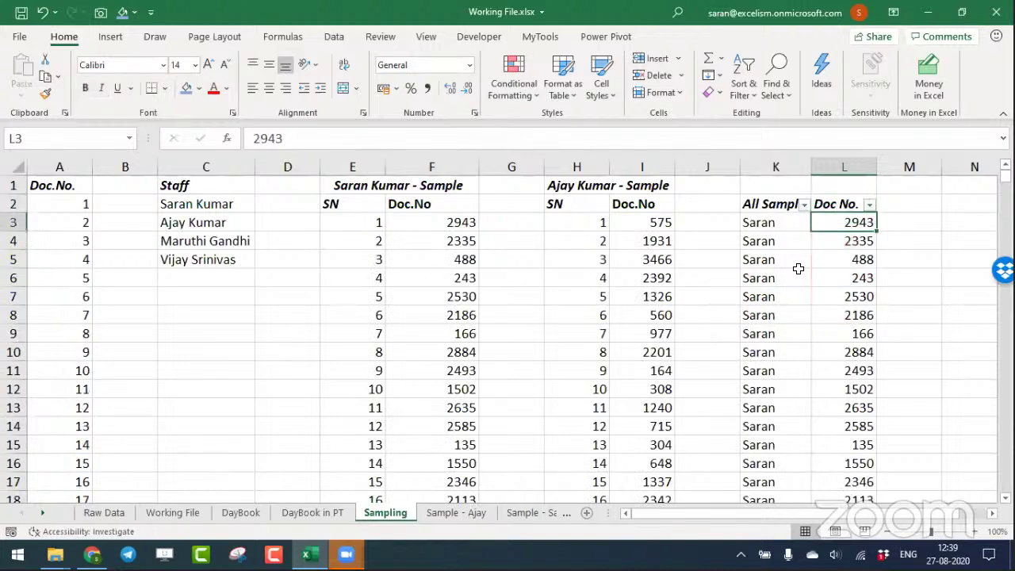
Add a 'Remarks' heading in K1 of the Sample - Saran sheet.
{"action": "key", "text": "ctrl+Page_Down"}
{"action": "key", "text": "ctrl+Page_Down"}
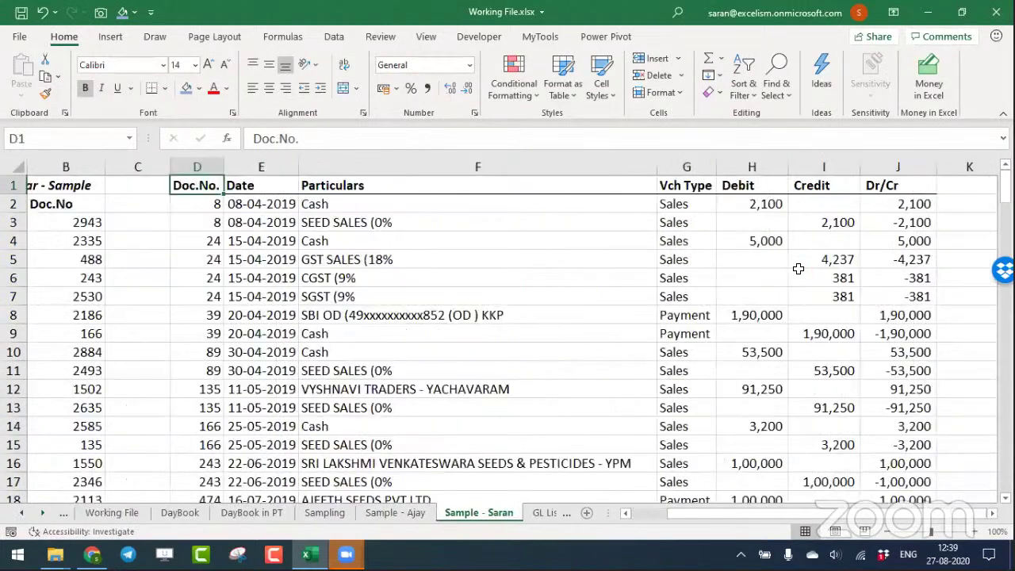
{"action": "key", "text": "ctrl+Page_Up"}
{"action": "key", "text": "ctrl+Page_Down"}
{"action": "key", "text": "ctrl+Page_Up"}
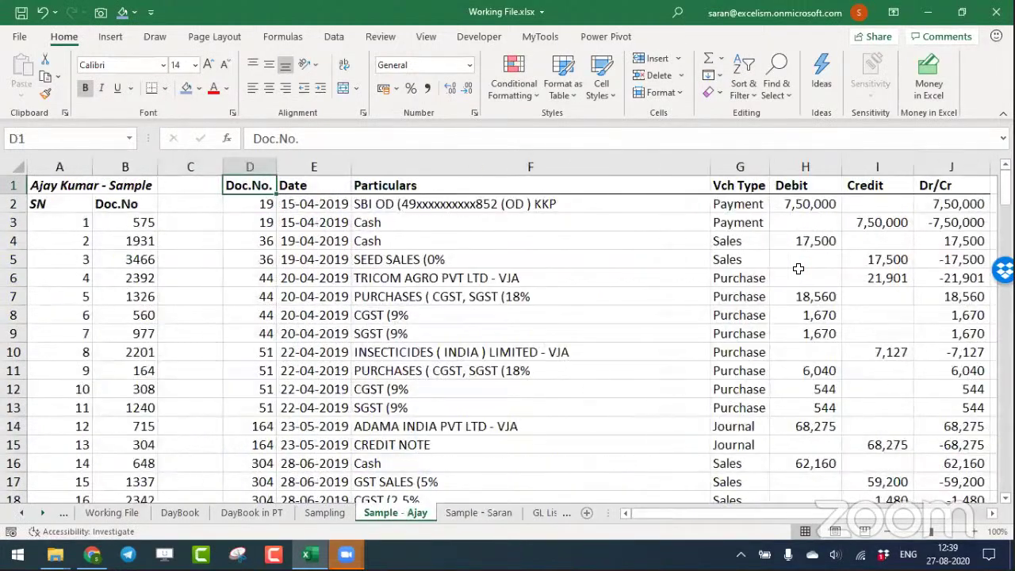
{"action": "key", "text": "ctrl+Page_Down"}
{"action": "key", "text": "Right"}
{"action": "key", "text": "Right"}
{"action": "key", "text": "Right"}
{"action": "key", "text": "Right"}
{"action": "key", "text": "Right"}
{"action": "key", "text": "Right"}
{"action": "key", "text": "Right"}
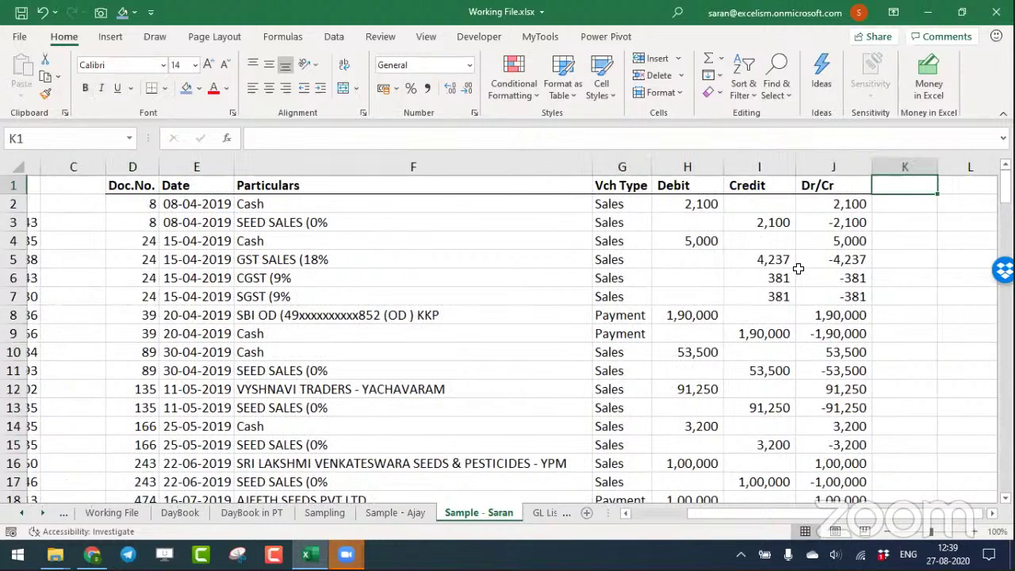
{"action": "type", "text": "Remarks"}
{"action": "key", "text": "Return"}
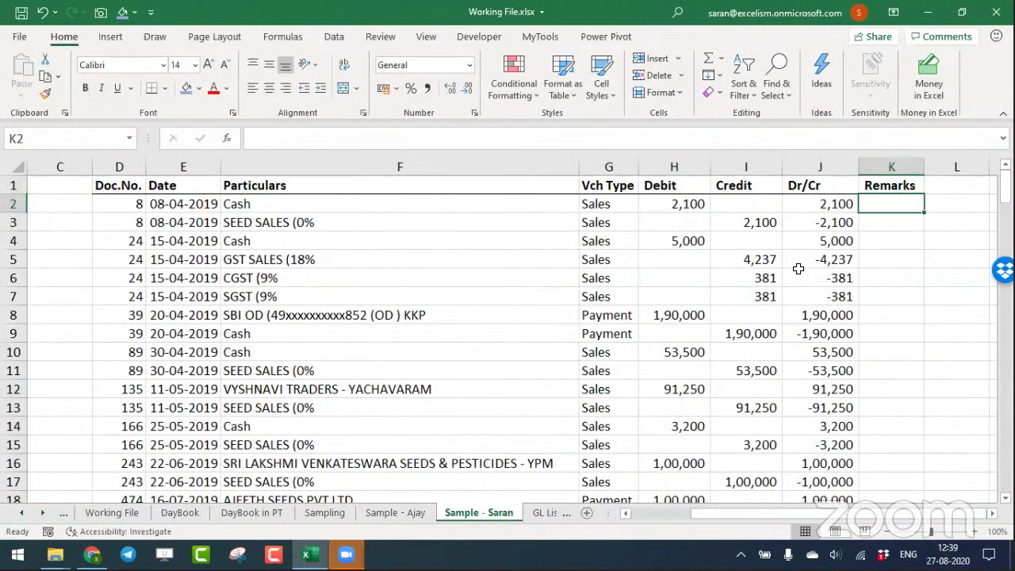
{"action": "key", "text": "Down"}
{"action": "key", "text": "Down"}
{"action": "key", "text": "Down"}
{"action": "key", "text": "Down"}
{"action": "key", "text": "Down"}
{"action": "key", "text": "Down"}
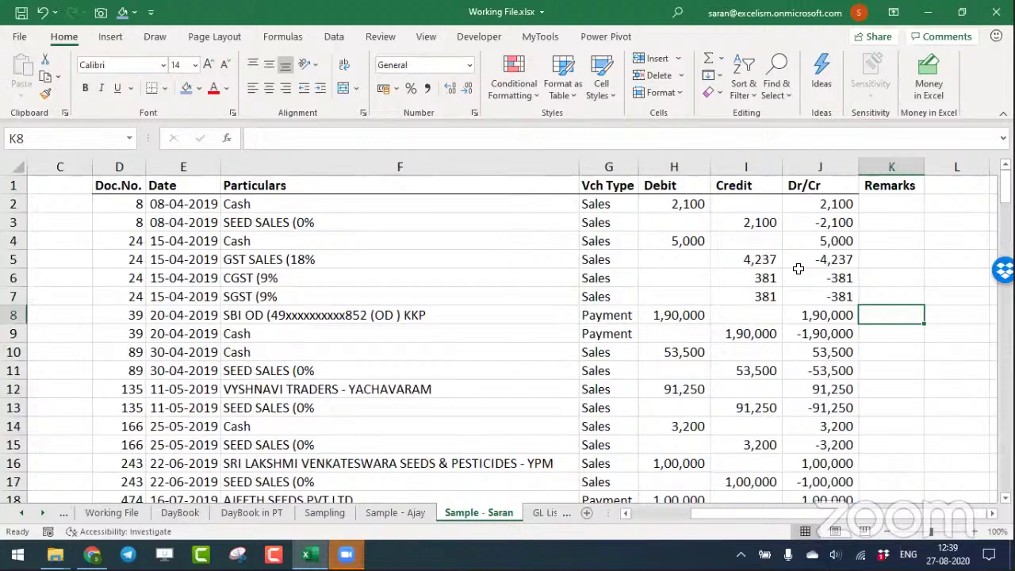
Check the extent of the Dr/Cr column, then switch to the Sampling sheet.
{"action": "key", "text": "Left"}
{"action": "key", "text": "ctrl+Down"}
{"action": "key", "text": "ctrl+Up"}
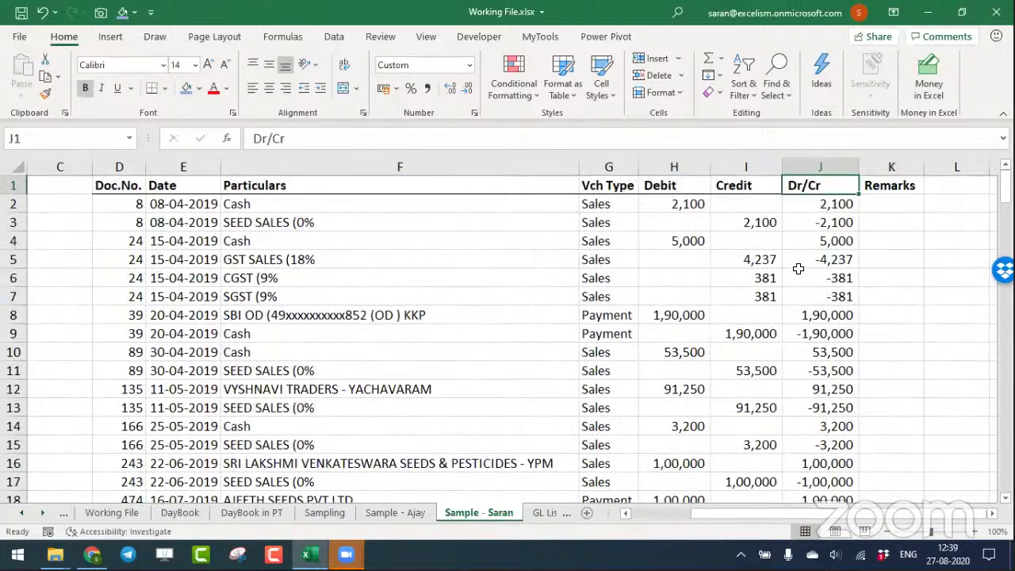
{"action": "key", "text": "ctrl+Page_Up"}
{"action": "key", "text": "ctrl+Page_Up"}
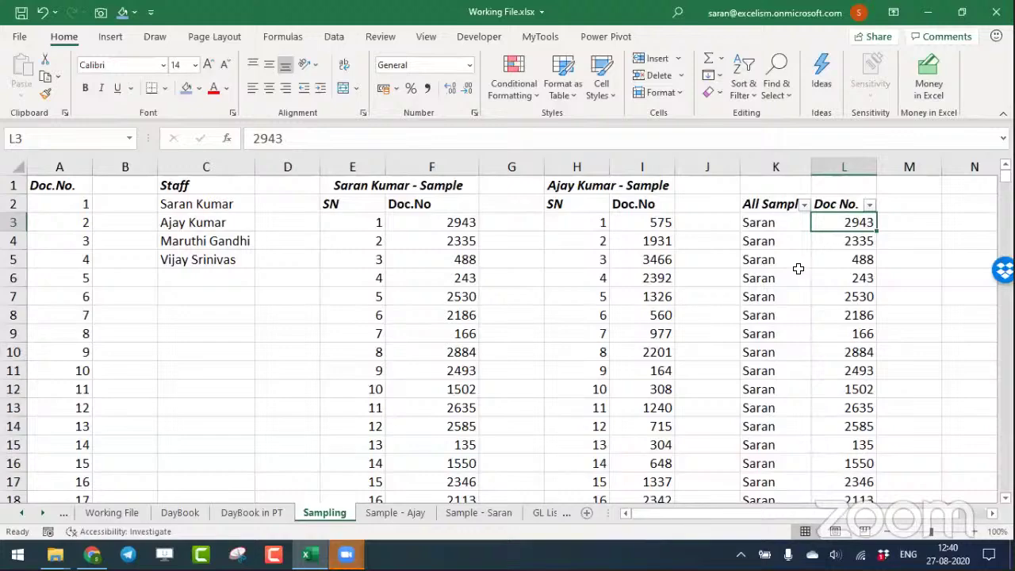
Go to the DayBook sheet and clear all its filters so every row shows.
{"action": "key", "text": "ctrl+Up"}
{"action": "key", "text": "ctrl+Up"}
{"action": "key", "text": "ctrl+Left"}
{"action": "key", "text": "ctrl+Left"}
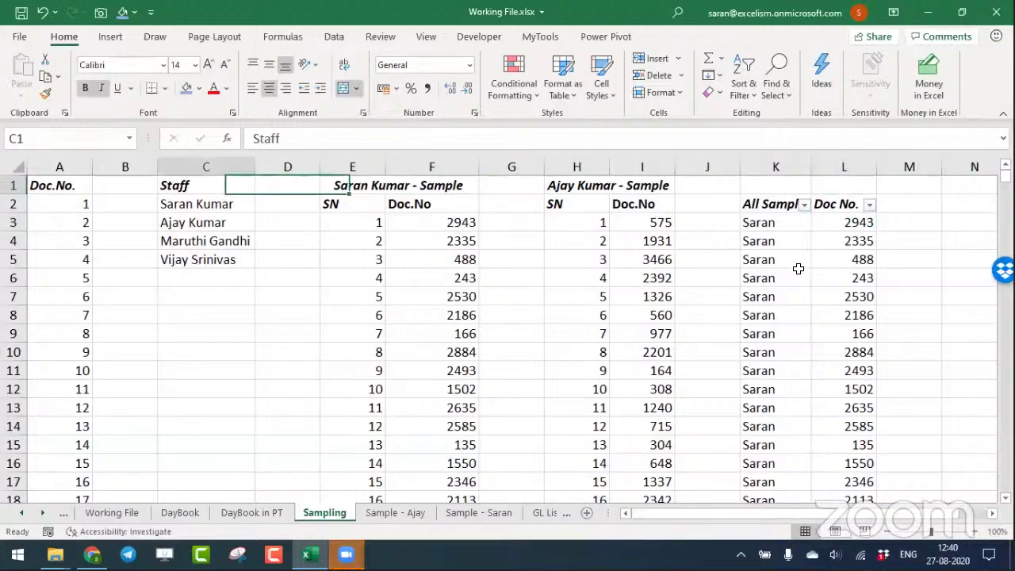
{"action": "key", "text": "ctrl+Left"}
{"action": "key", "text": "ctrl+Page_Up"}
{"action": "key", "text": "ctrl+Page_Up"}
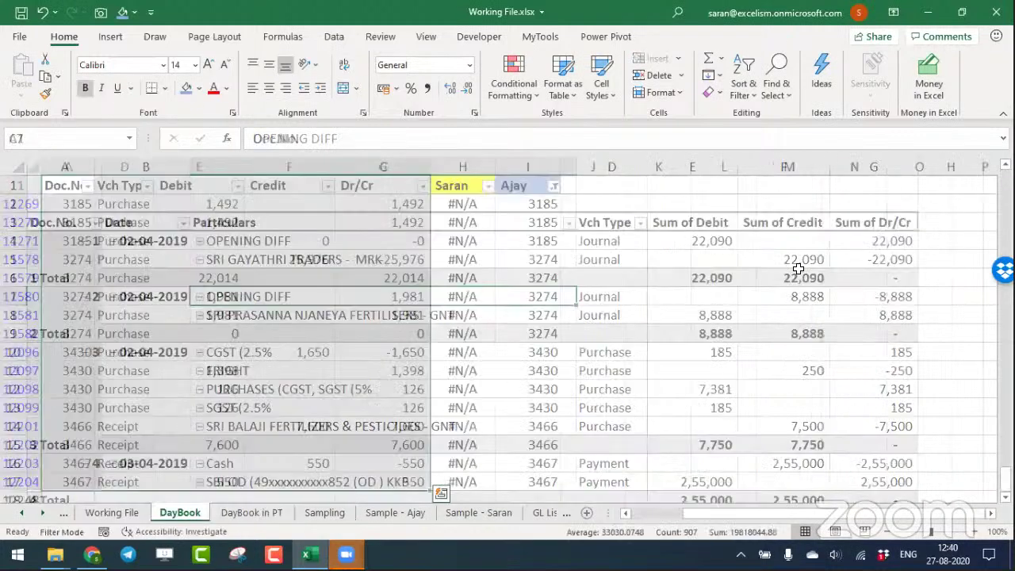
{"action": "key", "text": "alt+d"}
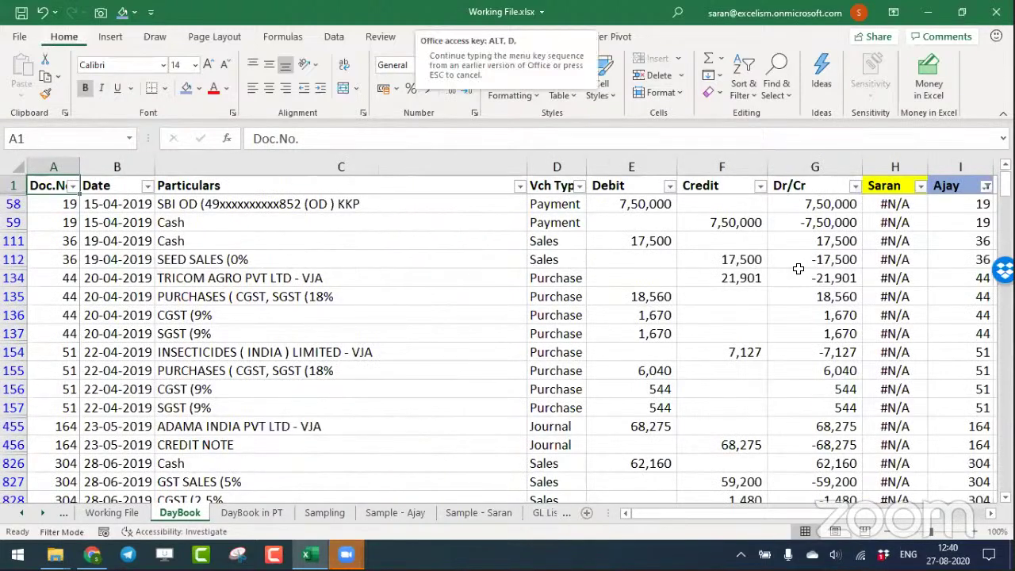
{"action": "key", "text": "f"}
{"action": "key", "text": "s"}
Open and close the Particulars filter dropdown without changing anything.
{"action": "key", "text": "Right"}
{"action": "key", "text": "Right"}
{"action": "key", "text": "Right"}
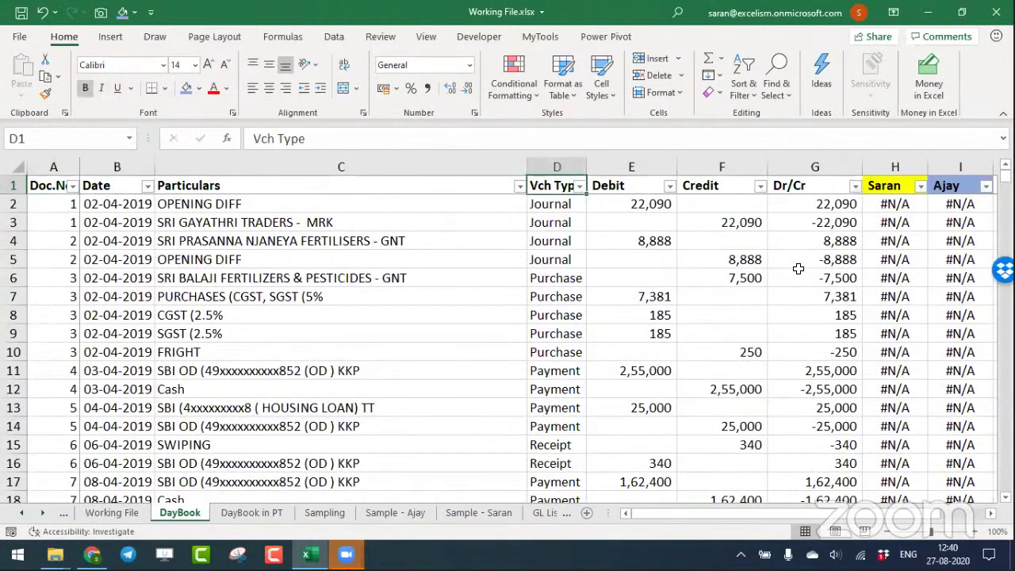
{"action": "key", "text": "Left"}
{"action": "key", "text": "alt+Down"}
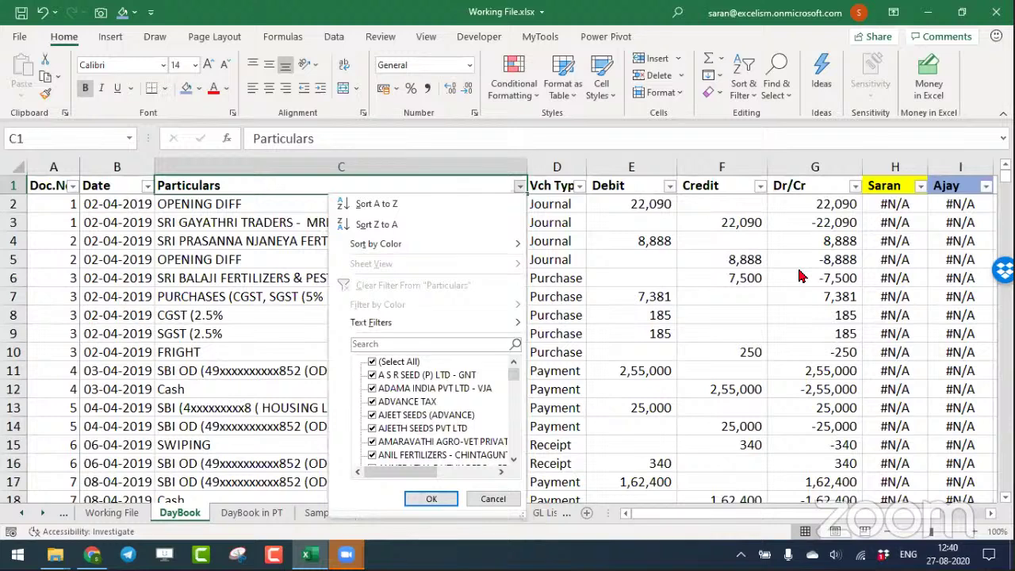
{"action": "key", "text": "Escape"}
{"action": "key", "text": "Down"}
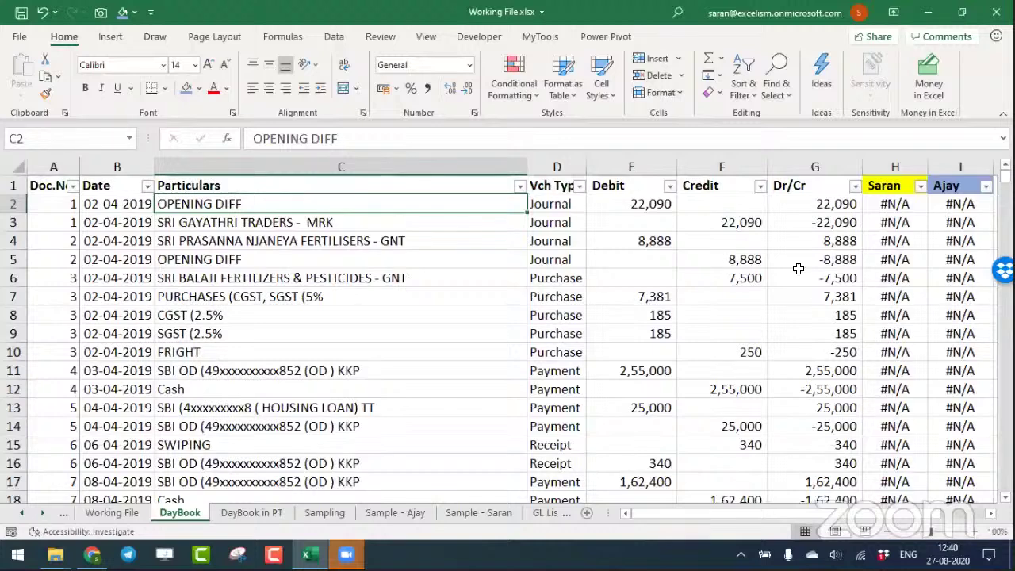
{"action": "key", "text": "Up"}
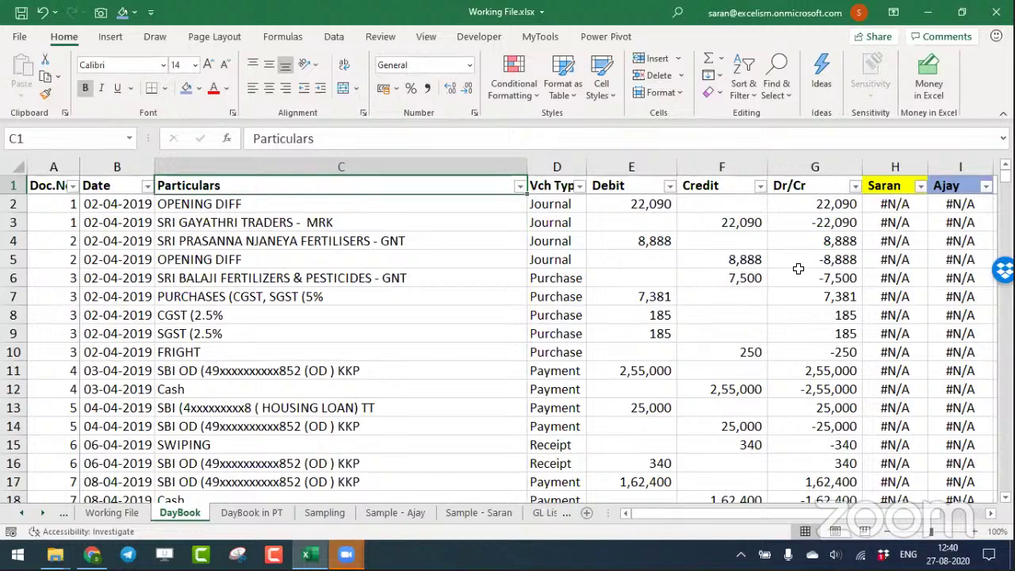
Filter DayBook's Particulars column to Cash, leaving 981 of 12246 records.
{"action": "left_click", "coordinate": [518, 256]}
{"action": "key", "text": "ctrl+Up"}
{"action": "key", "text": "alt+Down"}
{"action": "type", "text": "Cash"}
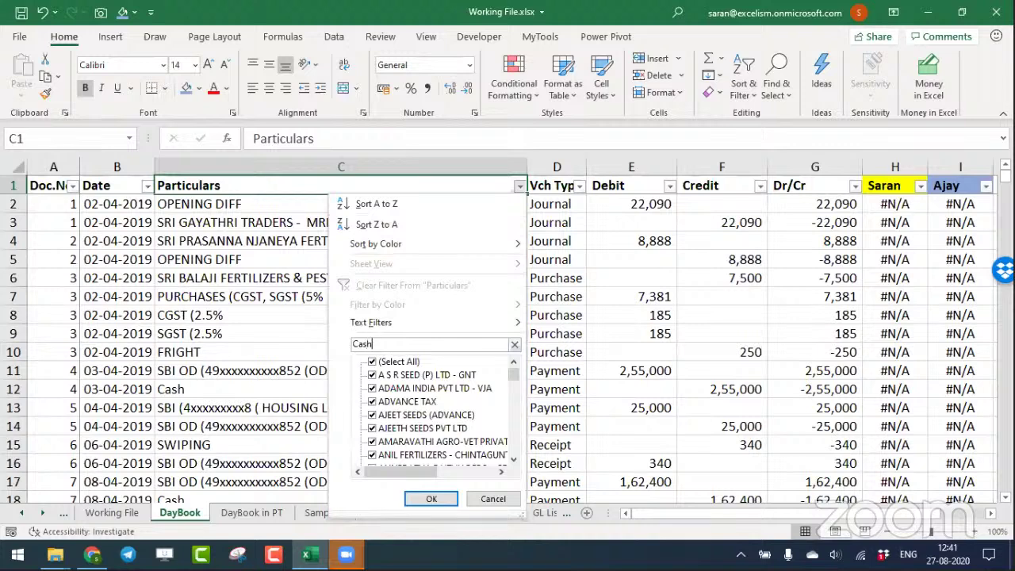
{"action": "key", "text": "Return"}
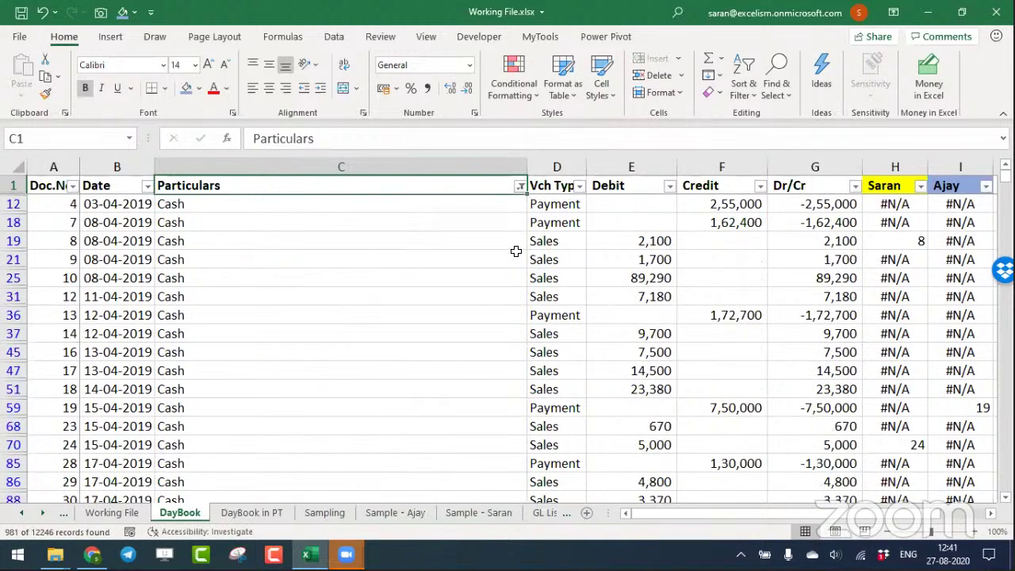
Copy the visible Doc.No. values of the Cash rows.
{"action": "key", "text": "ctrl+Home"}
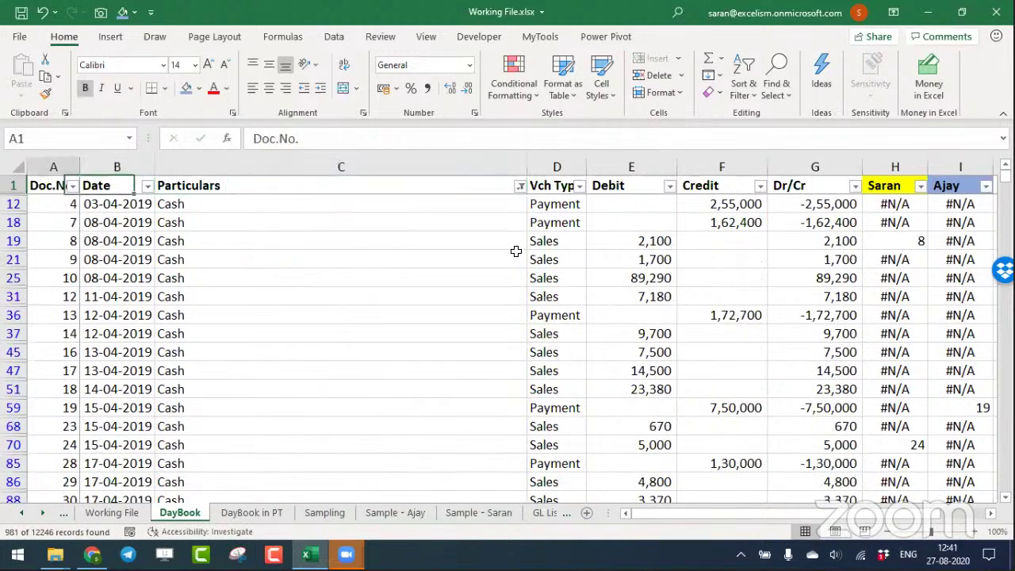
{"action": "scroll", "coordinate": [515, 251], "scroll_direction": "down", "scroll_amount": 10}
{"action": "scroll", "coordinate": [515, 252], "scroll_direction": "up", "scroll_amount": 20}
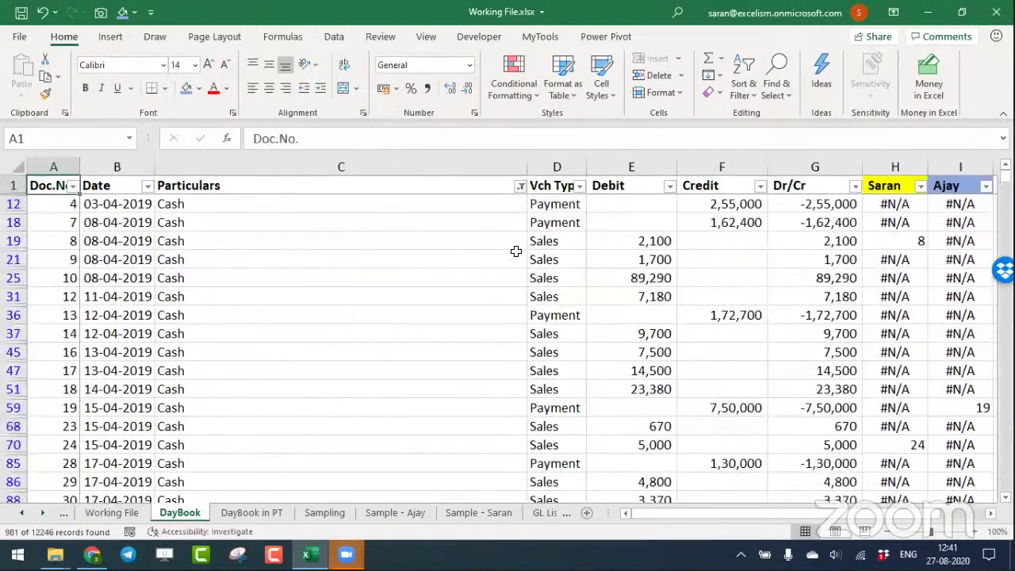
{"action": "scroll", "coordinate": [515, 252], "scroll_direction": "down", "scroll_amount": 20}
{"action": "scroll", "coordinate": [515, 251], "scroll_direction": "down", "scroll_amount": 2}
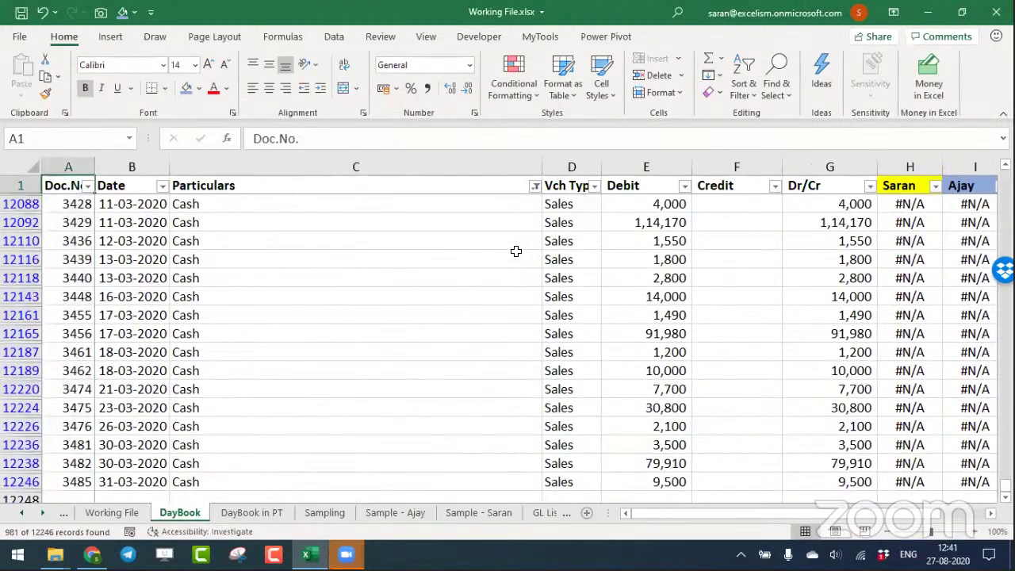
{"action": "key", "text": "ctrl+Home"}
{"action": "key", "text": "ctrl+shift+Down"}
{"action": "key", "text": "ctrl+c"}
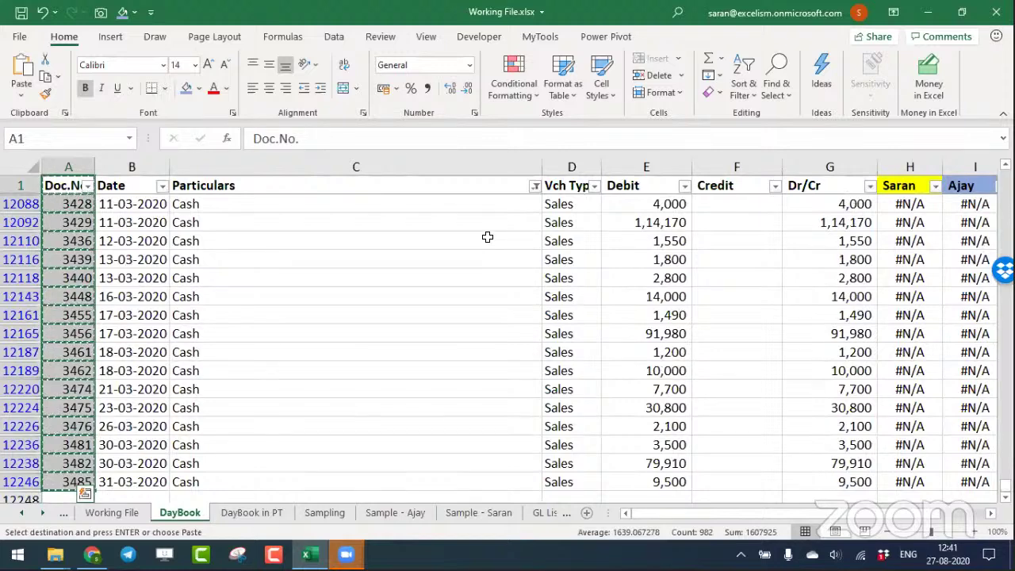
Paste the Cash document numbers onto a new sheet and remove the empty top row.
{"action": "left_click", "coordinate": [586, 514]}
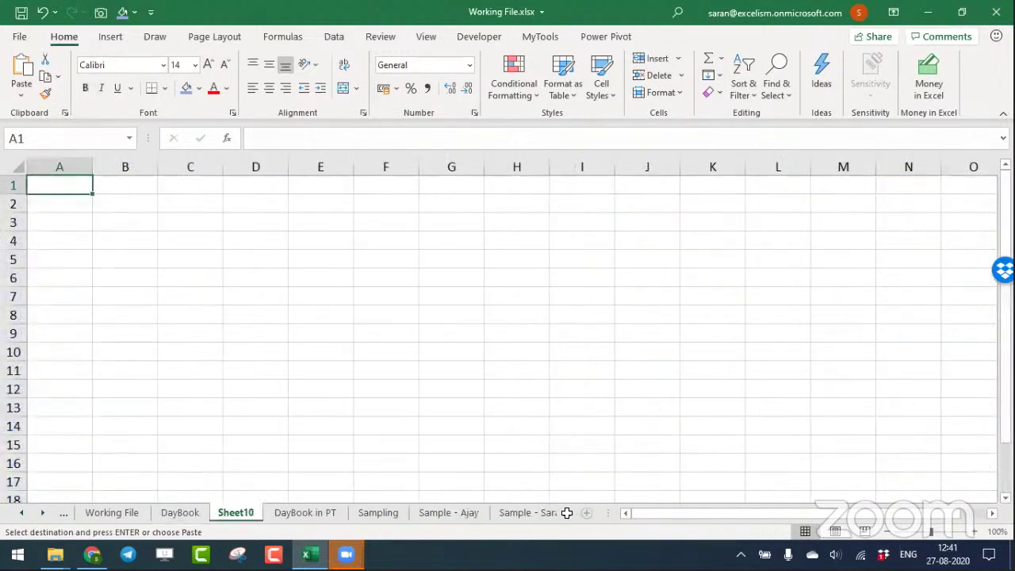
{"action": "key", "text": "Down"}
{"action": "key", "text": "ctrl+v"}
{"action": "key", "text": "Up"}
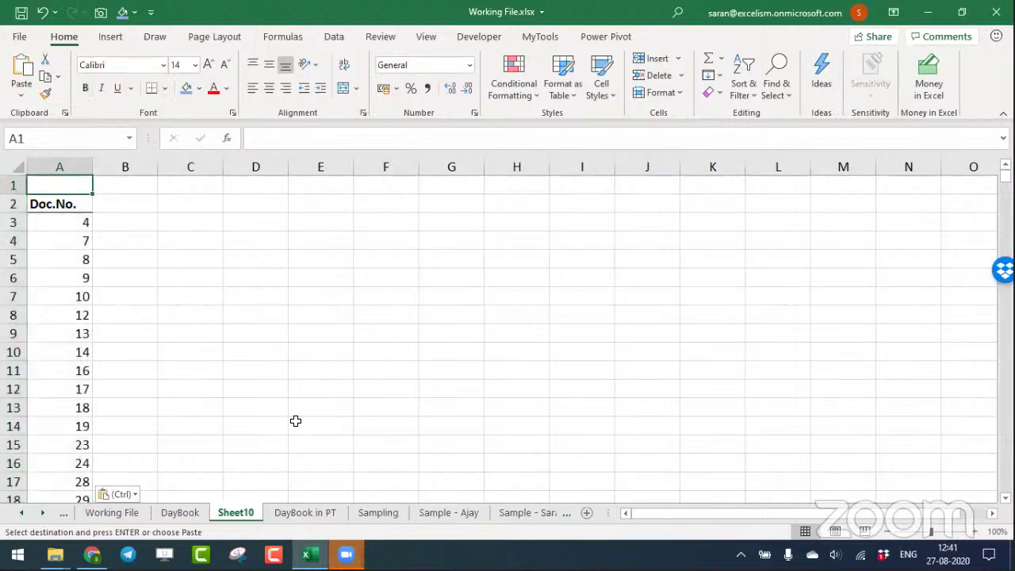
{"action": "key", "text": "shift+space"}
{"action": "key", "text": "ctrl+minus"}
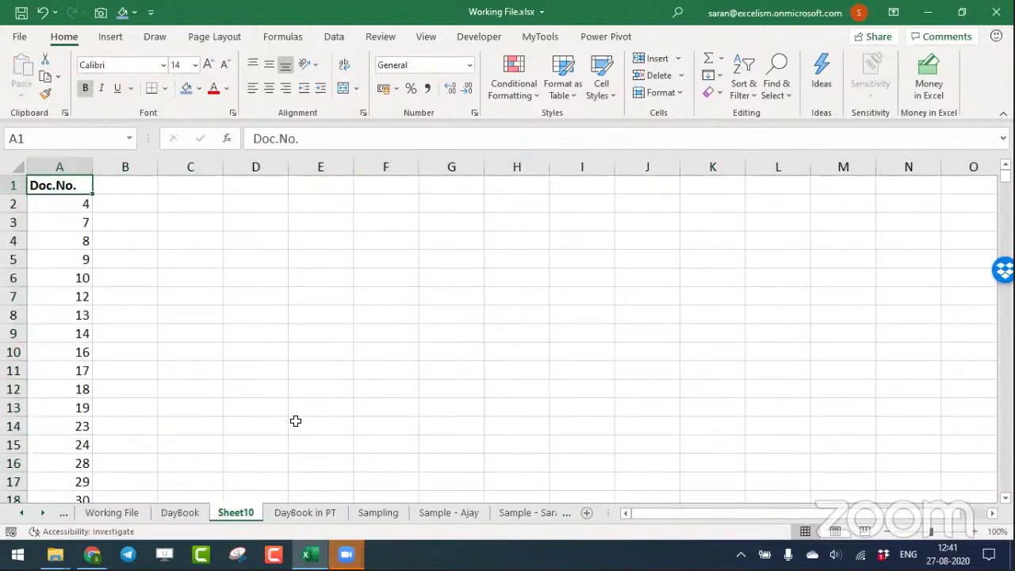
Add a bold, blue-filled 'Cash Txn' title in A1, then select the numbers A3:A983.
{"action": "key", "text": "ctrl+z"}
{"action": "type", "text": "Cash "}
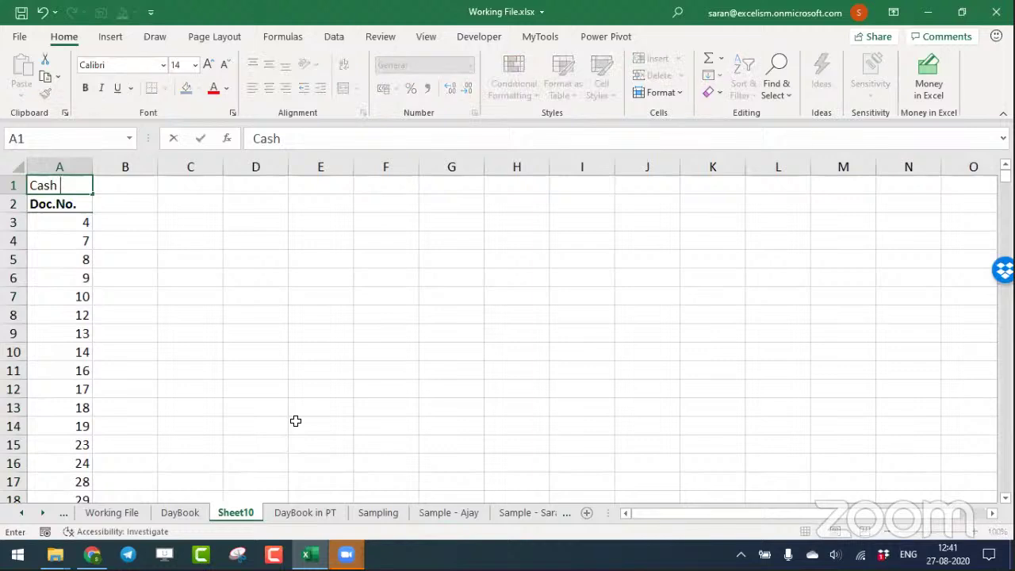
{"action": "type", "text": "Tr"}
{"action": "type", "text": "x"}
{"action": "key", "text": "BackSpace"}
{"action": "key", "text": "BackSpace"}
{"action": "type", "text": "xn"}
{"action": "key", "text": "Return"}
{"action": "key", "text": "Up"}
{"action": "key", "text": "ctrl+b"}
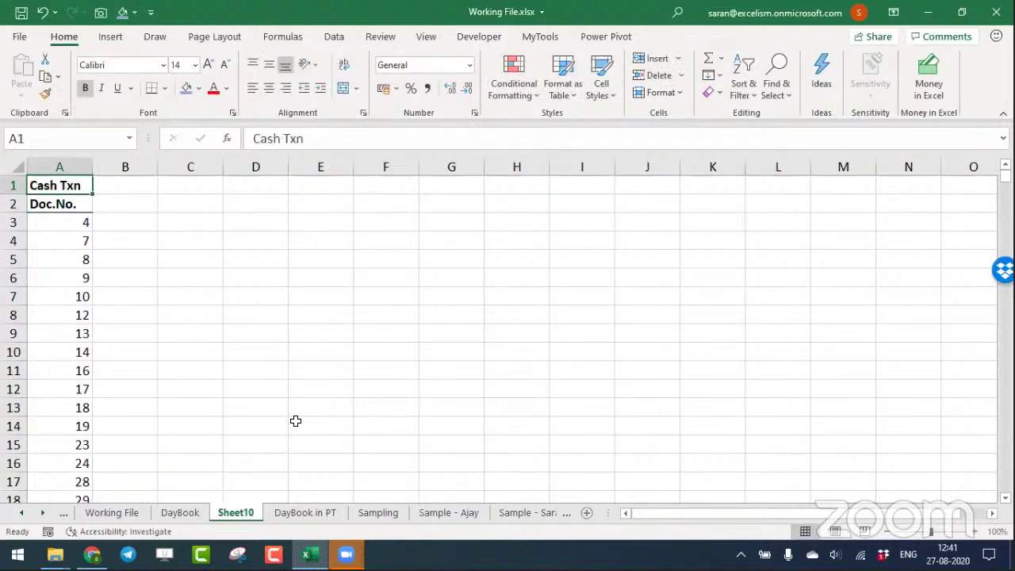
{"action": "left_click", "coordinate": [185, 85]}
{"action": "left_click", "coordinate": [85, 226]}
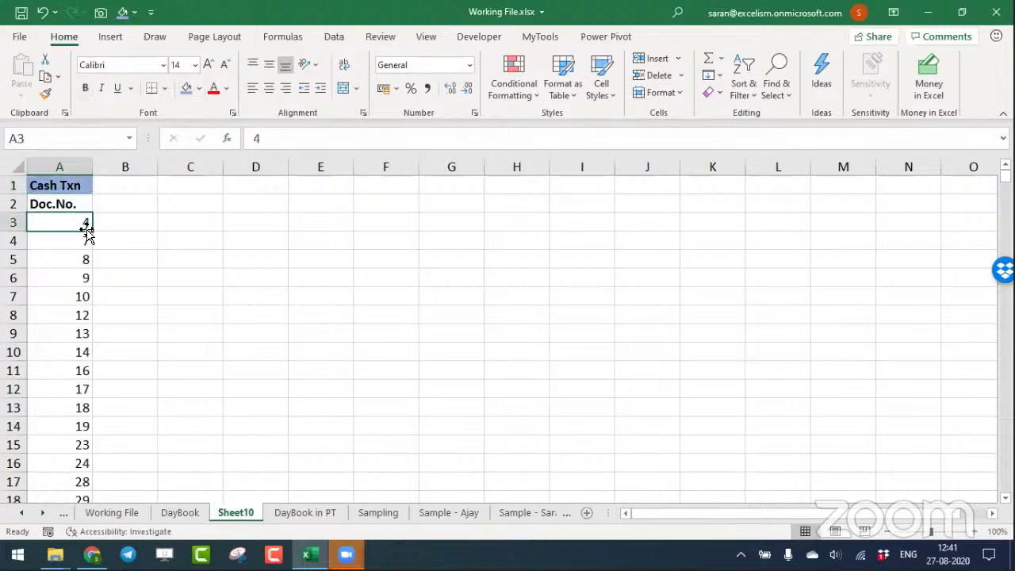
{"action": "key", "text": "ctrl+shift+Down"}
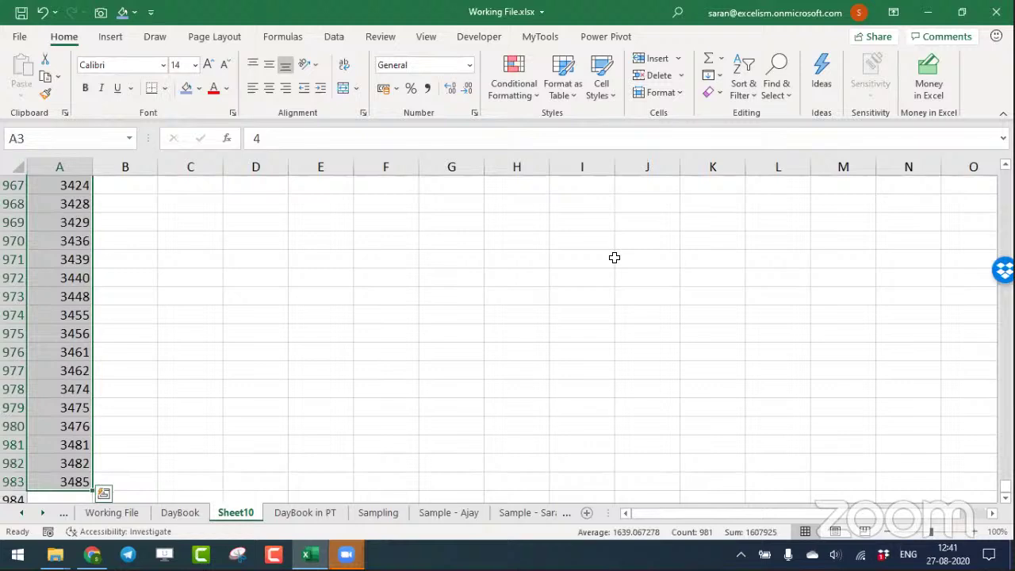
{"action": "left_click", "coordinate": [345, 38]}
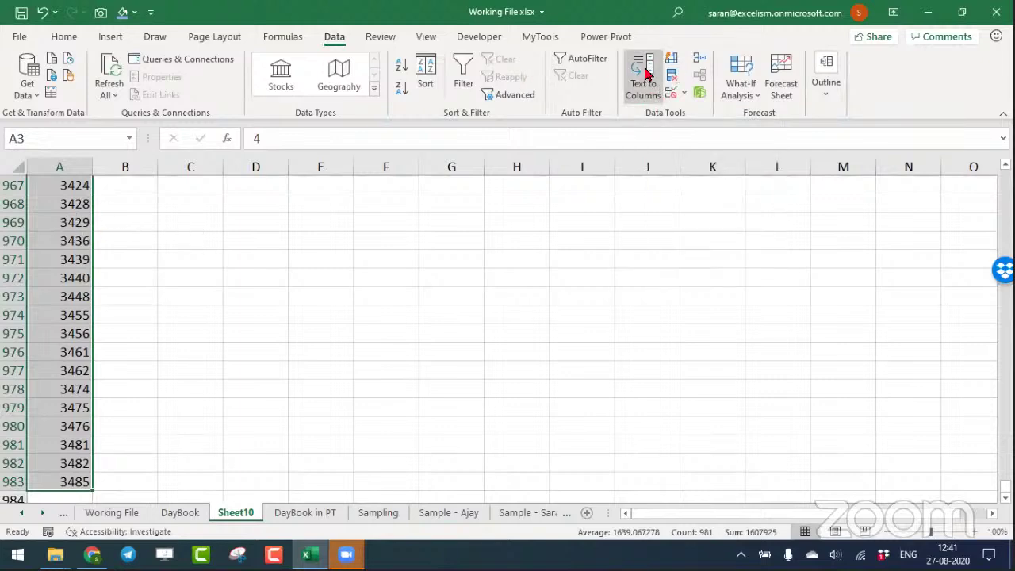
{"action": "left_click", "coordinate": [671, 77]}
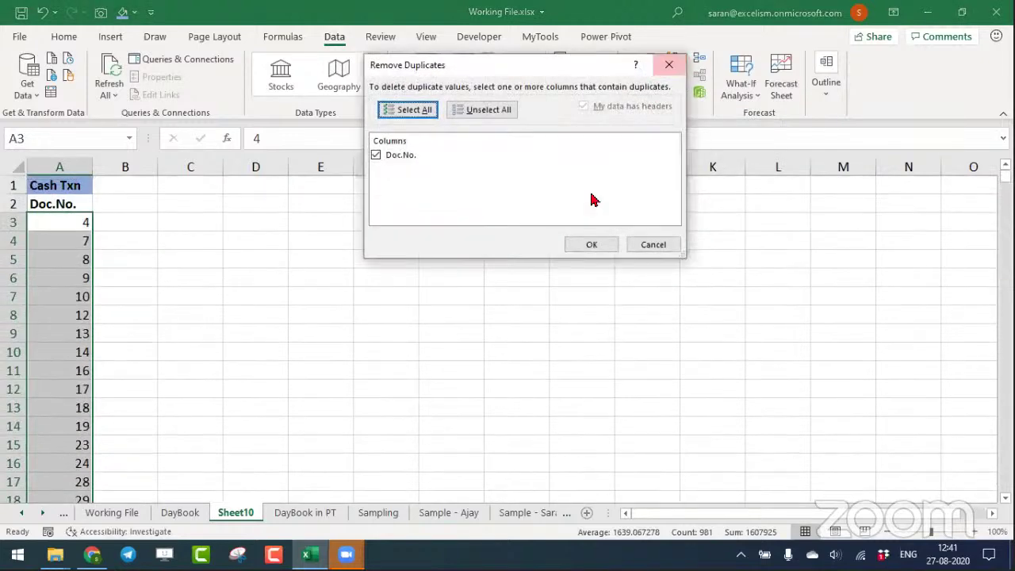
{"action": "left_click", "coordinate": [597, 248]}
{"action": "left_click", "coordinate": [514, 319]}
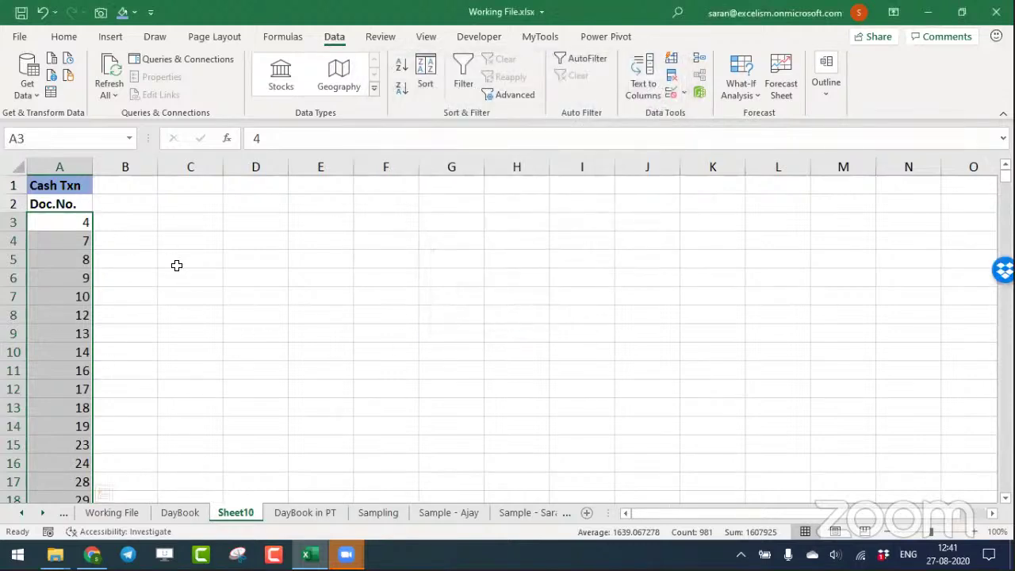
{"action": "left_click", "coordinate": [186, 190]}
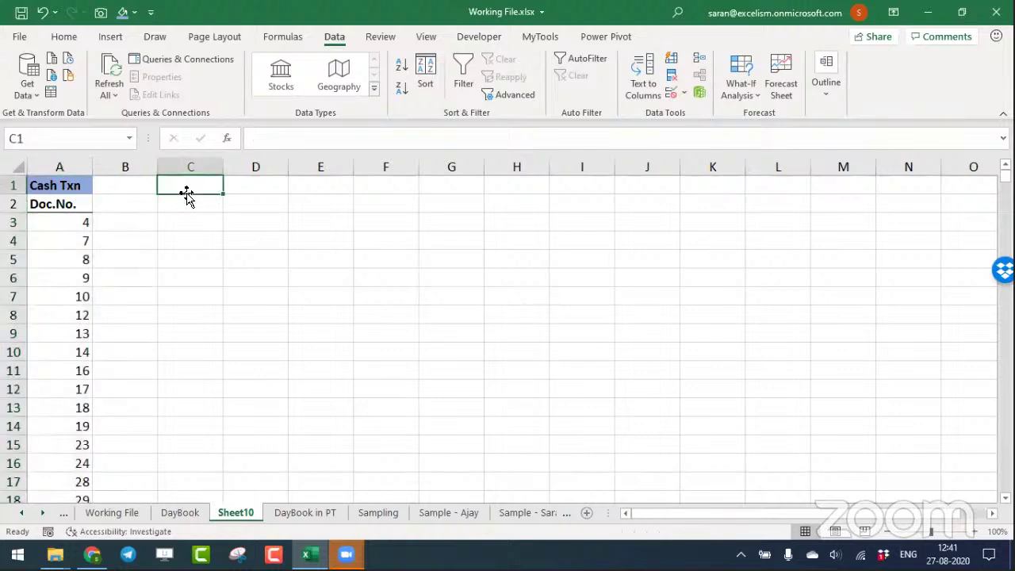
Clear DayBook's Cash filter and add a 'Cash Txn' header in J1.
{"action": "left_click", "coordinate": [189, 513]}
{"action": "left_click", "coordinate": [261, 190]}
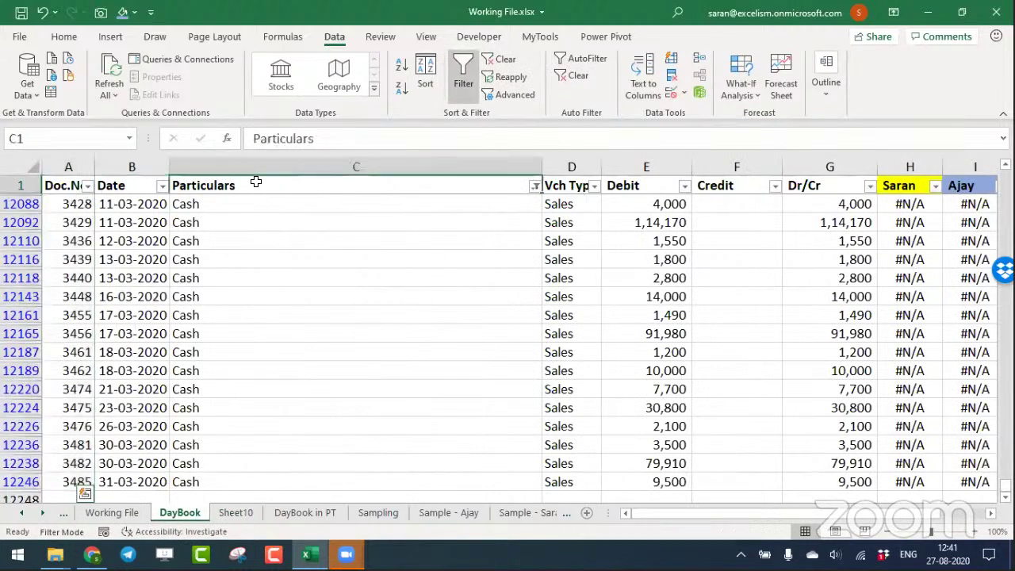
{"action": "key", "text": "alt+a"}
{"action": "key", "text": "c"}
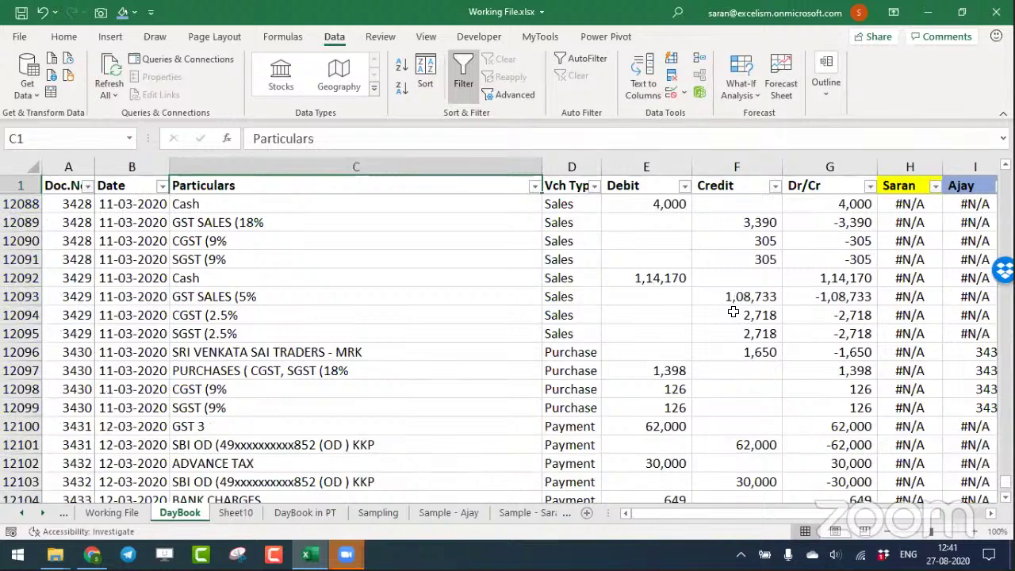
{"action": "key", "text": "Right"}
{"action": "key", "text": "Right"}
{"action": "key", "text": "Right"}
{"action": "type", "text": "Ca"}
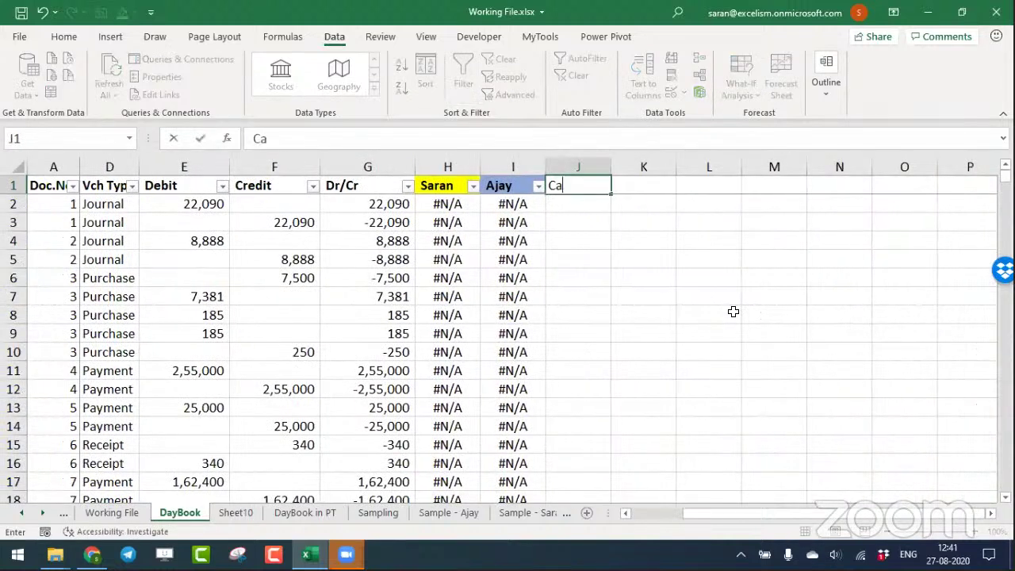
{"action": "type", "text": "sh Txn"}
{"action": "key", "text": "Return"}
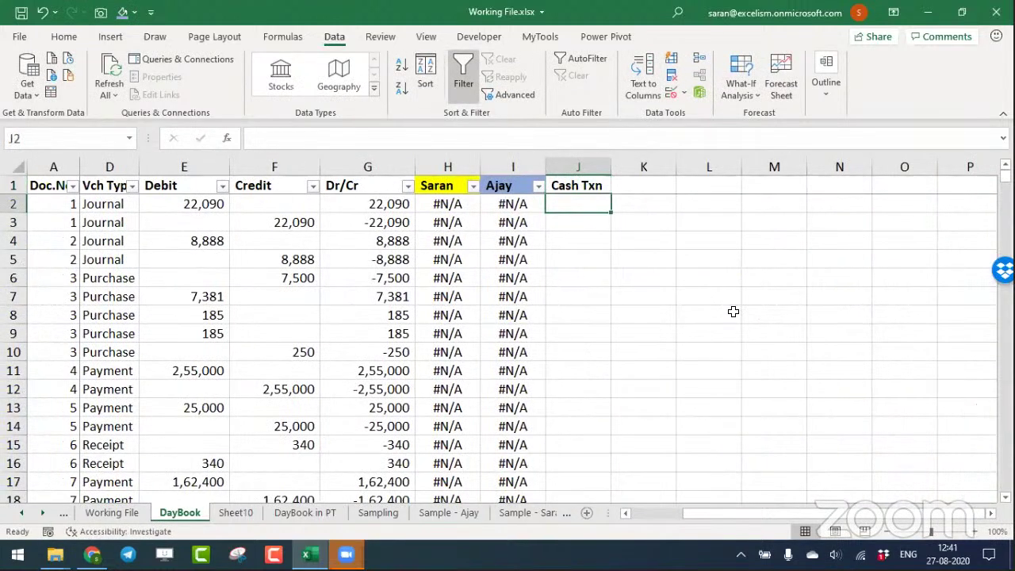
Enter =VLOOKUP(A2,Sheet10!$A$3:$A$983,1,0) in J2 and copy it.
{"action": "type", "text": "=vloo"}
{"action": "key", "text": "Tab"}
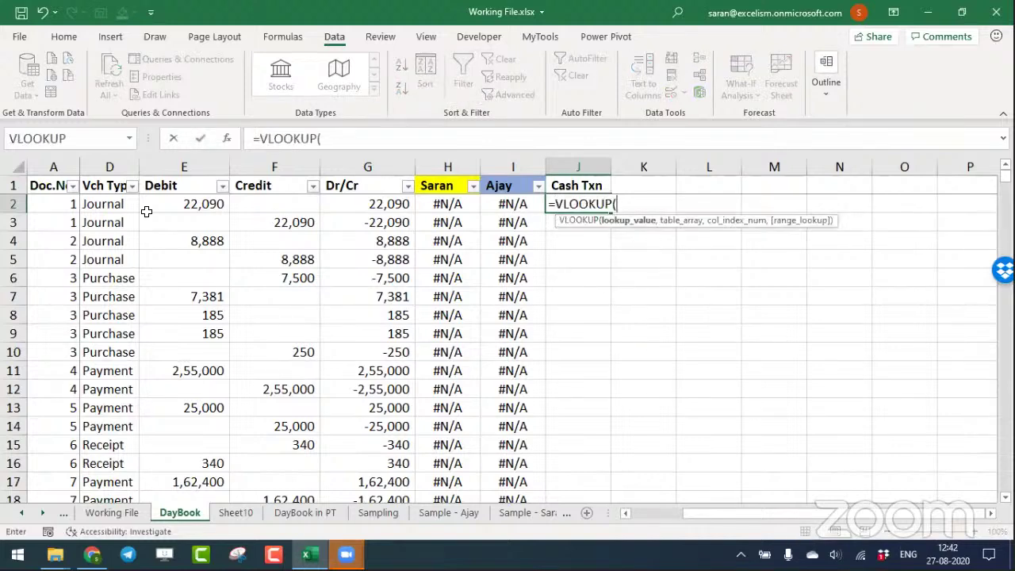
{"action": "left_click", "coordinate": [63, 208]}
{"action": "type", "text": ","}
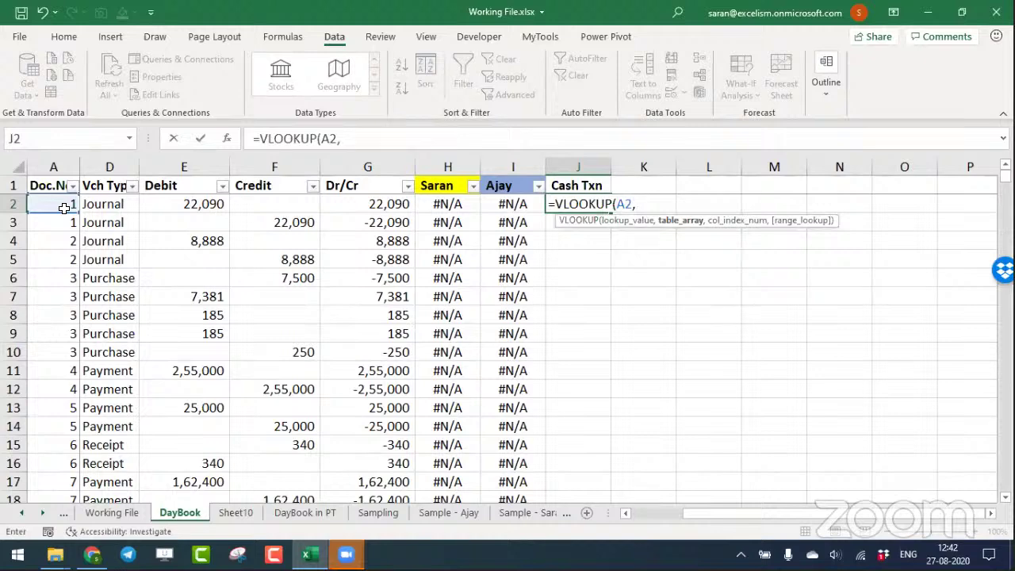
{"action": "left_click", "coordinate": [238, 514]}
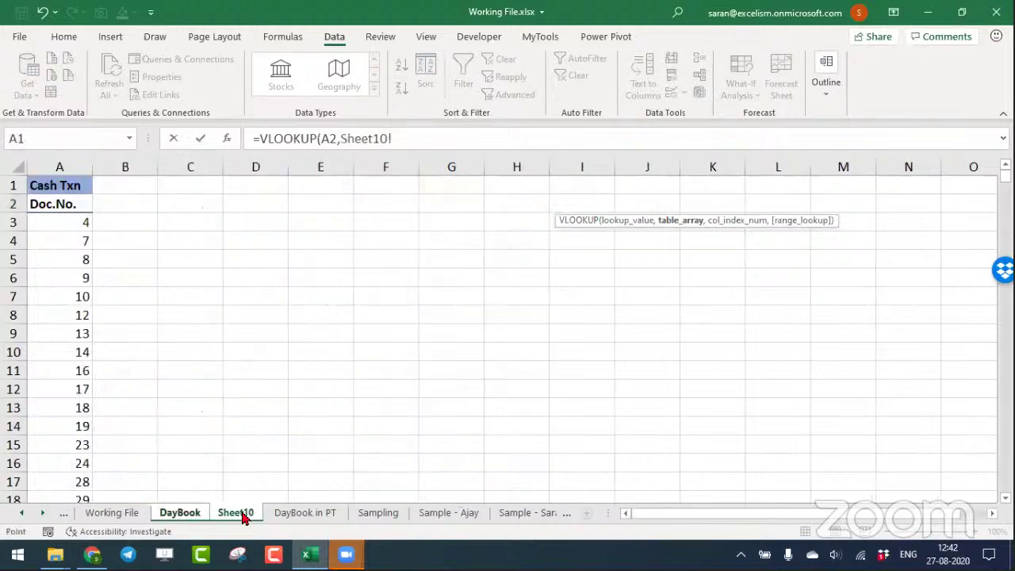
{"action": "left_click", "coordinate": [63, 219]}
{"action": "key", "text": "ctrl+shift+Down"}
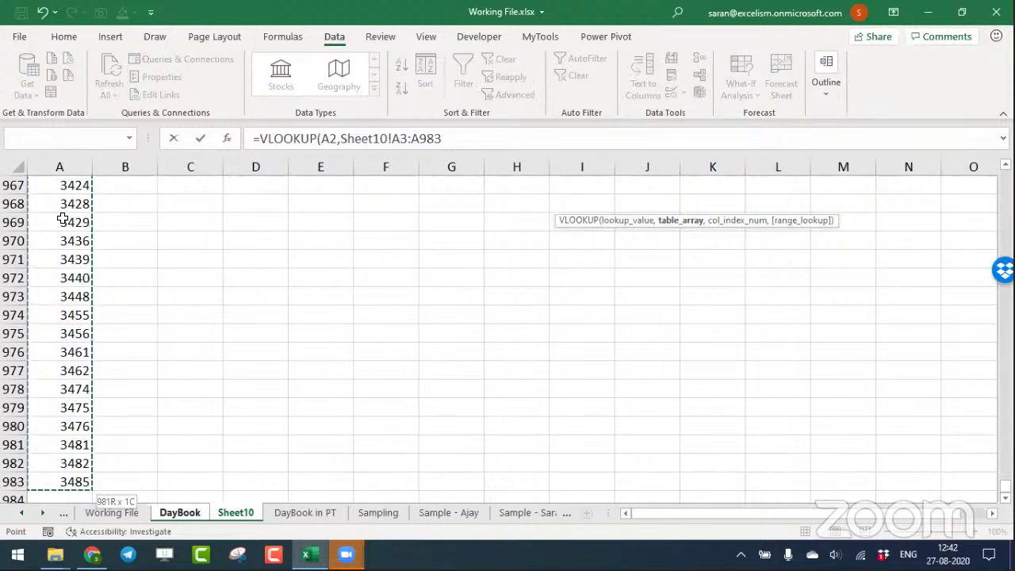
{"action": "key", "text": "F4"}
{"action": "type", "text": ","}
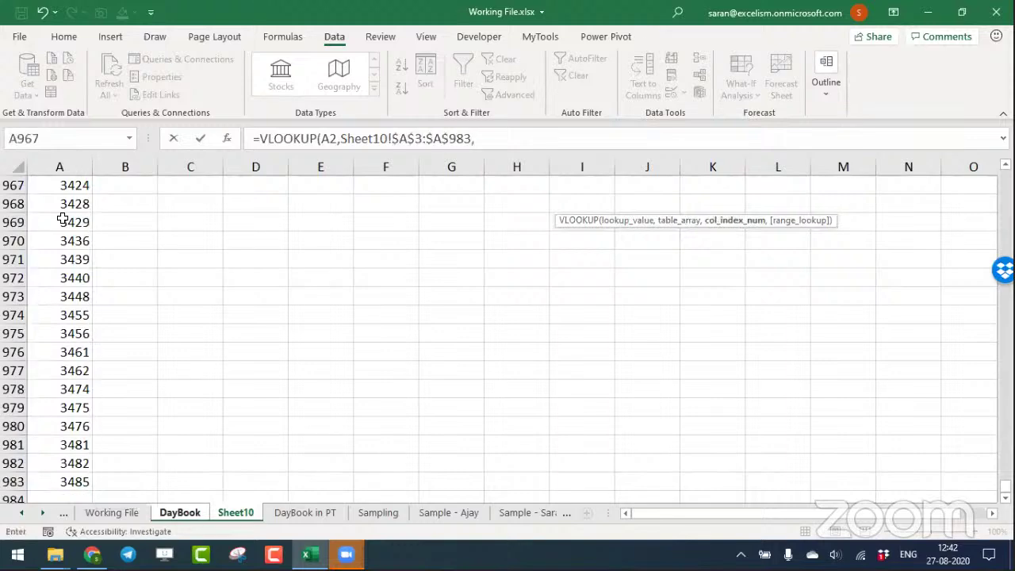
{"action": "type", "text": "1,0)"}
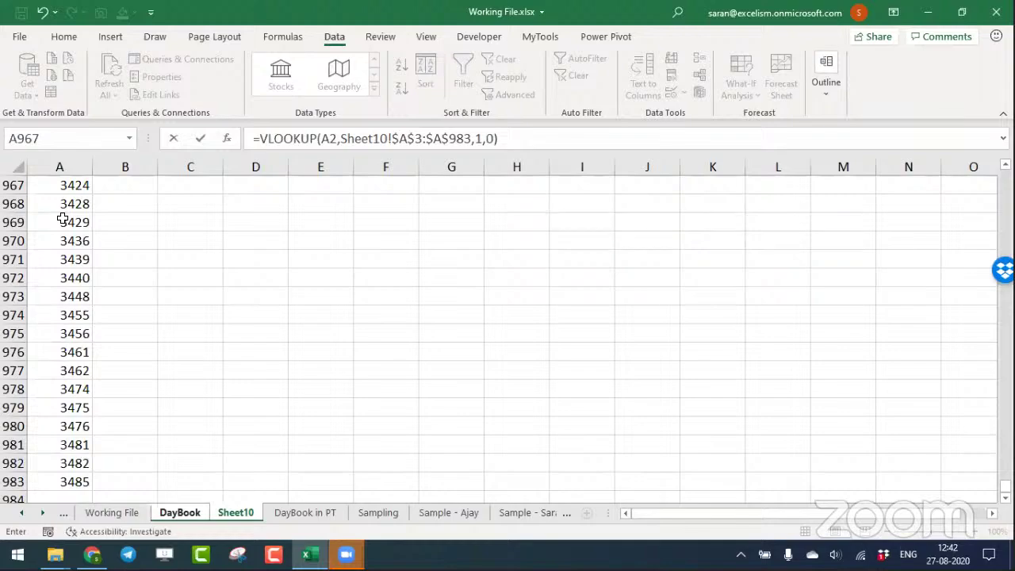
{"action": "key", "text": "ctrl+Return"}
{"action": "key", "text": "ctrl+c"}
{"action": "key", "text": "Left"}
Fill the Cash Txn lookup formula down column J through row 12247 and check the results.
{"action": "key", "text": "ctrl+Down"}
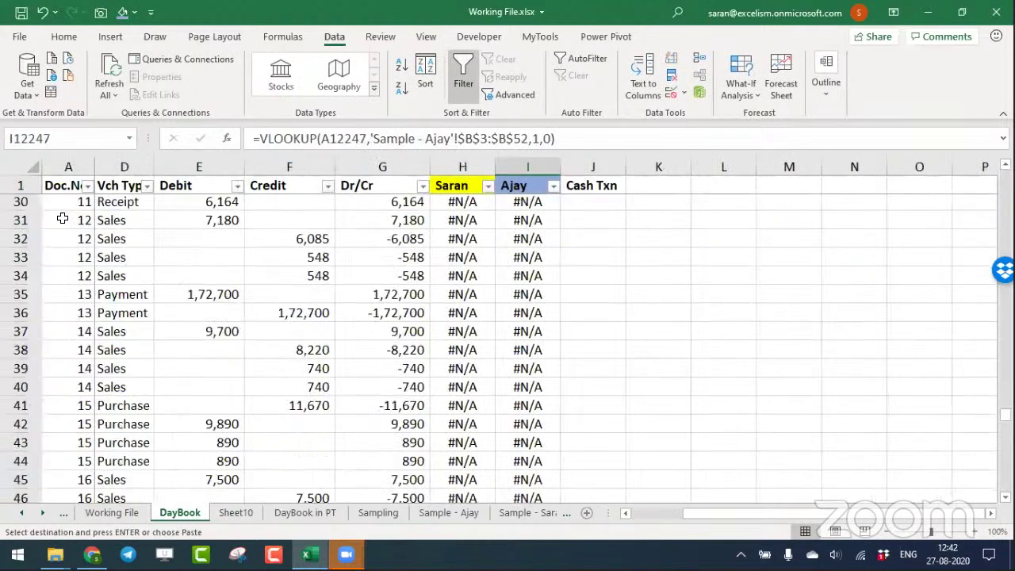
{"action": "key", "text": "Right"}
{"action": "key", "text": "ctrl+shift+Up"}
{"action": "key", "text": "Return"}
{"action": "key", "text": "ctrl+Up"}
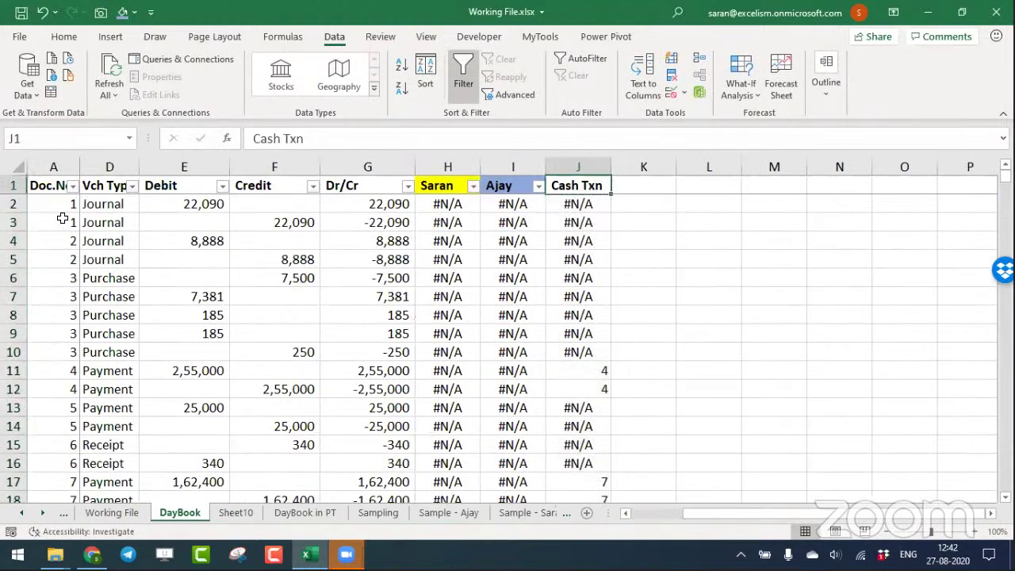
{"action": "key", "text": "Down"}
{"action": "key", "text": "Down"}
{"action": "key", "text": "Down"}
{"action": "key", "text": "Down"}
{"action": "key", "text": "Down"}
{"action": "key", "text": "Down"}
{"action": "key", "text": "Down"}
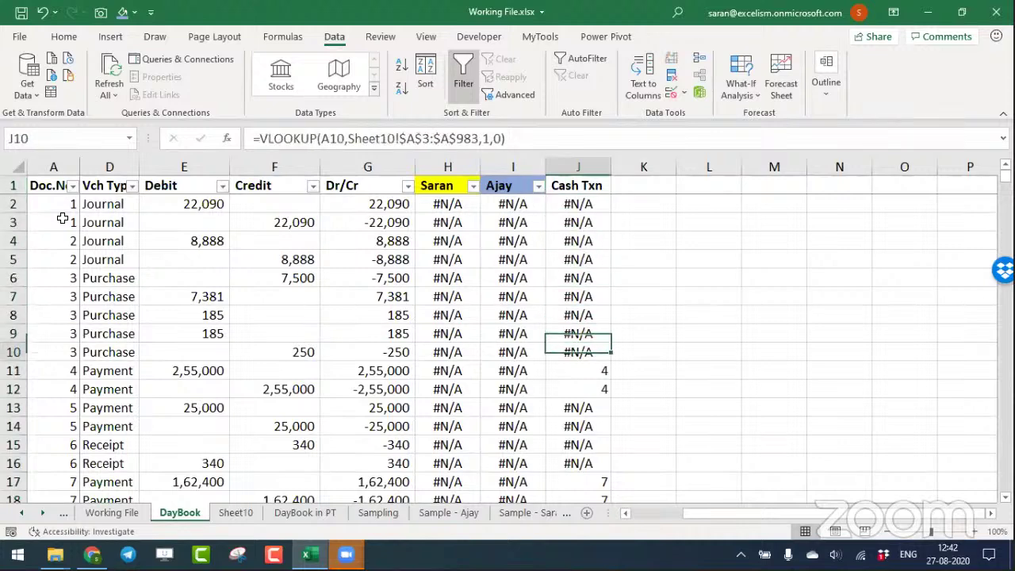
{"action": "key", "text": "Down"}
{"action": "key", "text": "ctrl+Up"}
Reapply AutoFilter to the table and untick #N/A in the Cash Txn filter.
{"action": "key", "text": "ctrl+Left"}
{"action": "key", "text": "ctrl+shift+Right"}
{"action": "key", "text": "ctrl+shift+Down"}
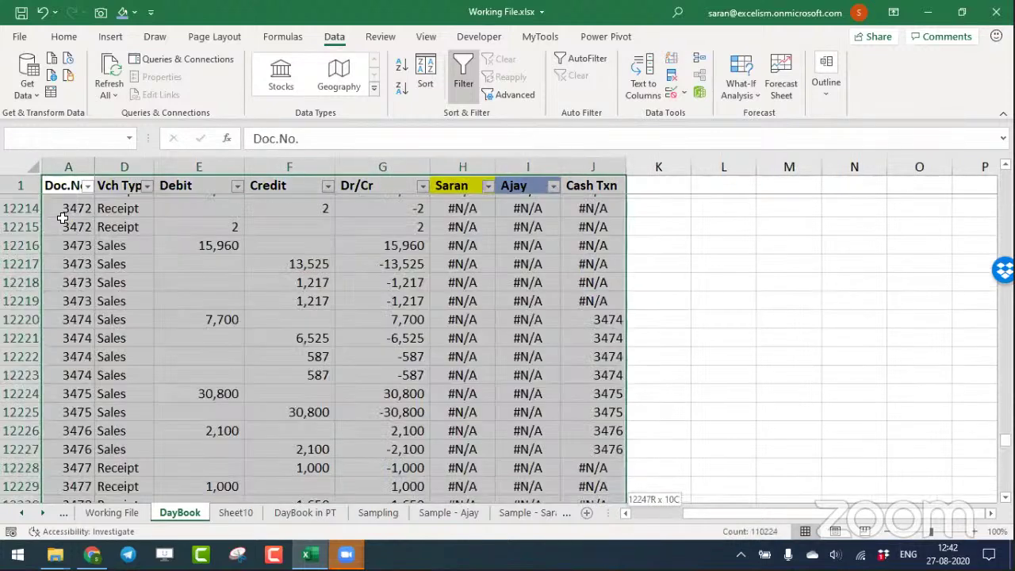
{"action": "key", "text": "ctrl+shift+l"}
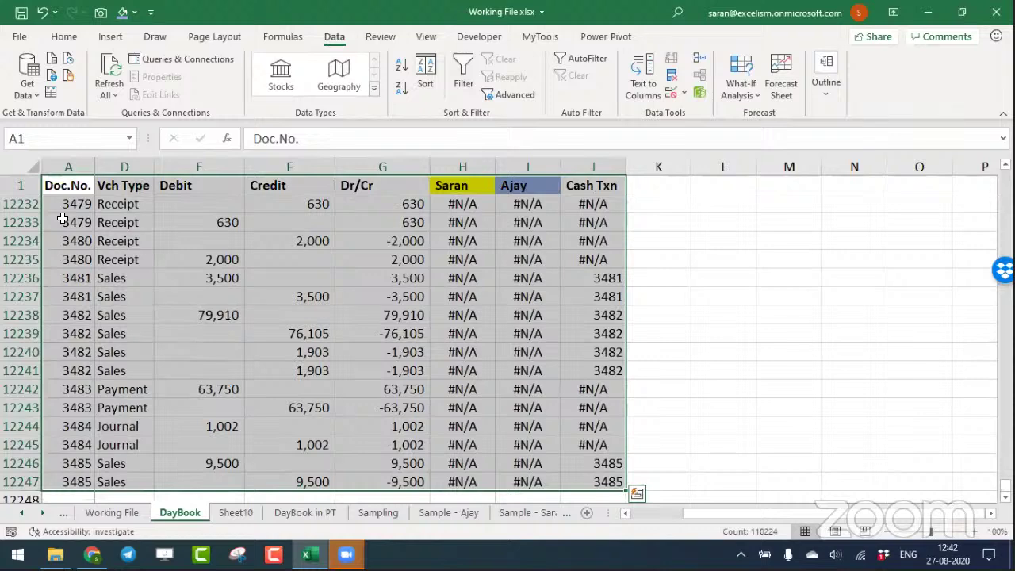
{"action": "key", "text": "ctrl+shift+l"}
{"action": "key", "text": "Up"}
{"action": "key", "text": "ctrl+Right"}
{"action": "key", "text": "alt+Down"}
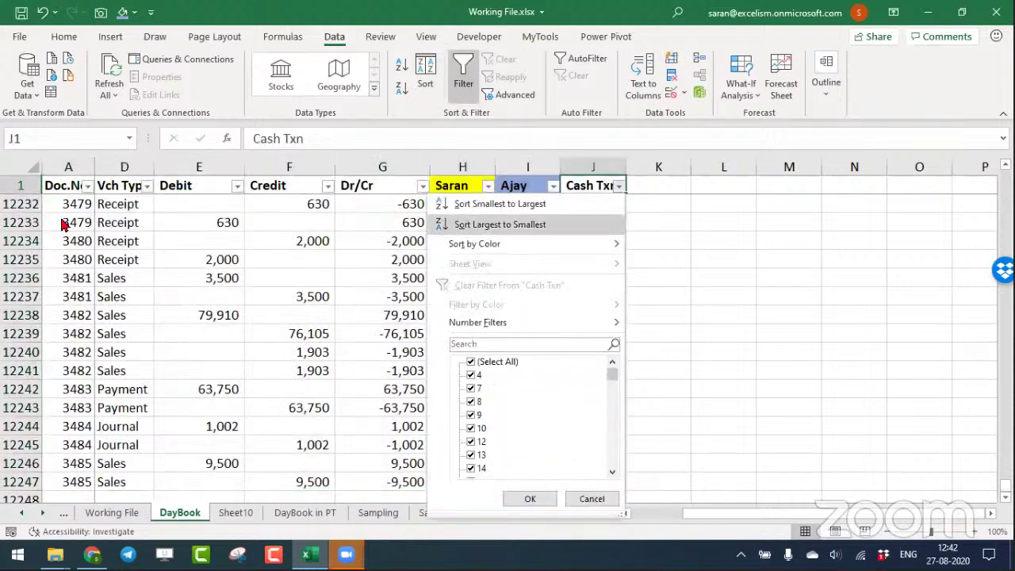
{"action": "key", "text": "Tab"}
{"action": "key", "text": "End"}
{"action": "key", "text": "space"}
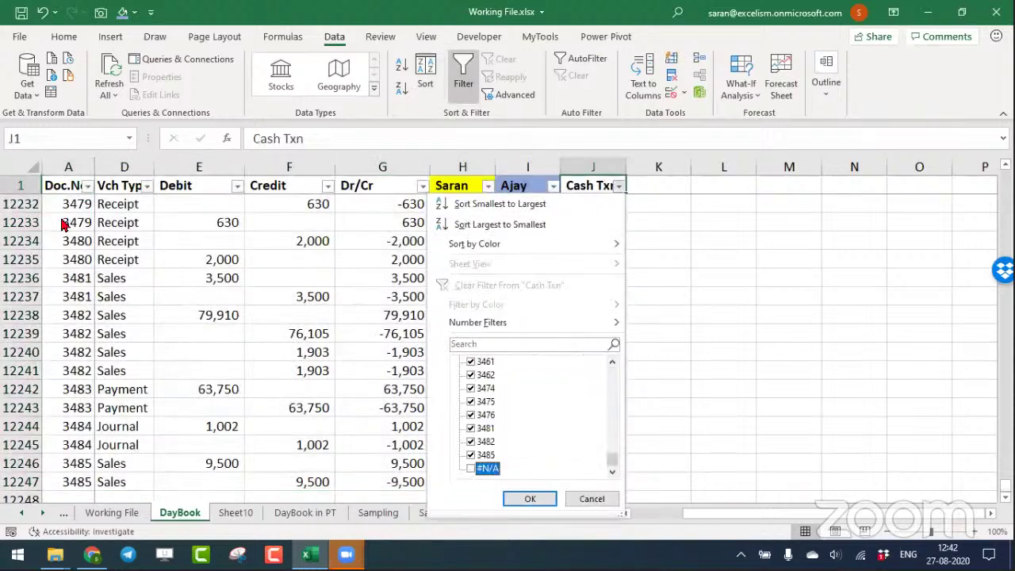
{"action": "key", "text": "Return"}
{"action": "key", "text": "Down"}
{"action": "key", "text": "Up"}
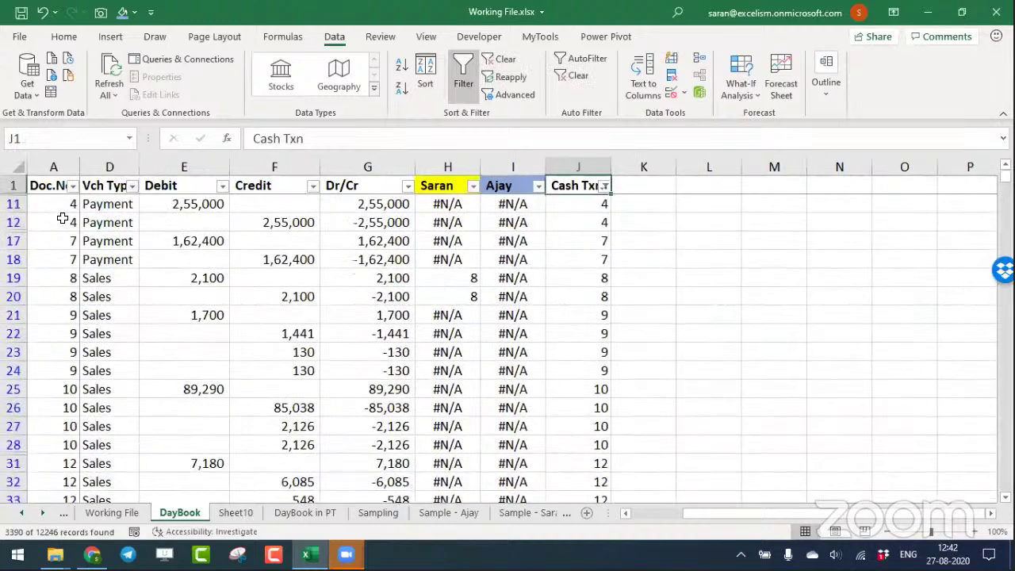
Copy the 3390 visible matched records in columns A:G and move to Sheet10.
{"action": "key", "text": "ctrl+Left"}
{"action": "key", "text": "ctrl+shift+Right"}
{"action": "key", "text": "ctrl+shift+Down"}
{"action": "key", "text": "shift+Left"}
{"action": "key", "text": "shift+Left"}
{"action": "key", "text": "shift+Left"}
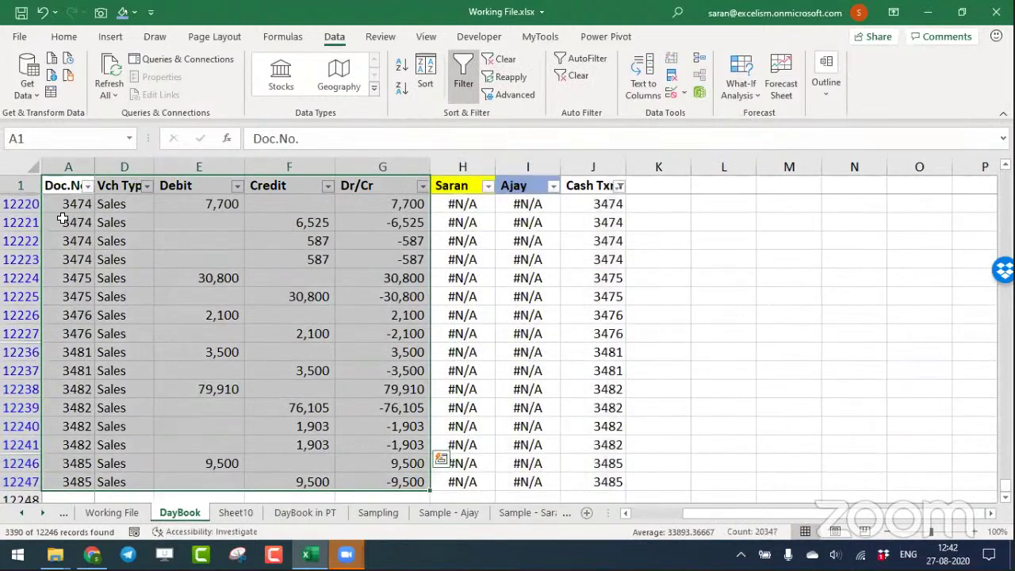
{"action": "key", "text": "ctrl+c"}
{"action": "key", "text": "ctrl+Page_Down"}
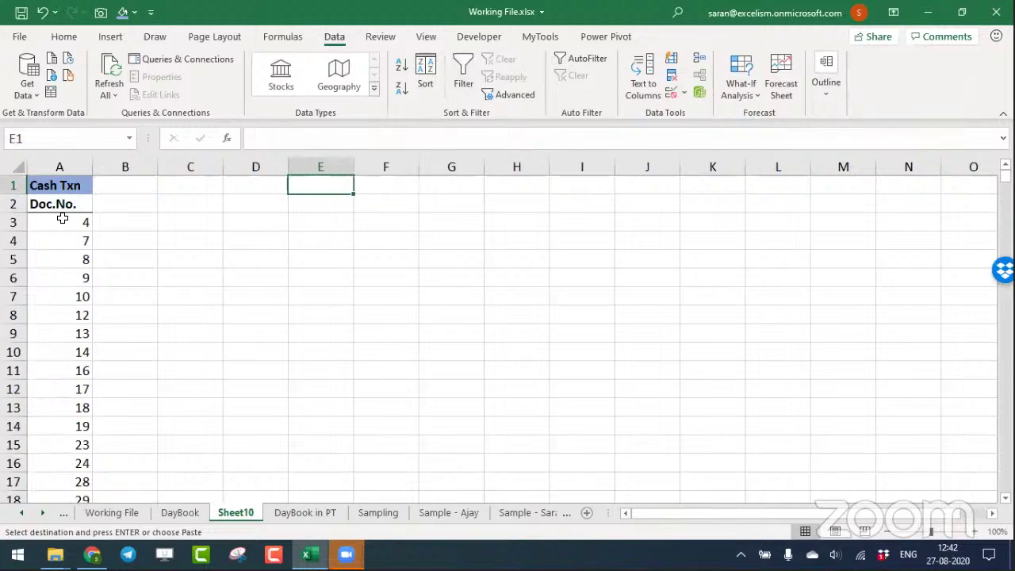
Paste the matched records at C1 of Sheet10 and AutoFit columns C:I.
{"action": "key", "text": "Left"}
{"action": "key", "text": "Left"}
{"action": "key", "text": "ctrl+v"}
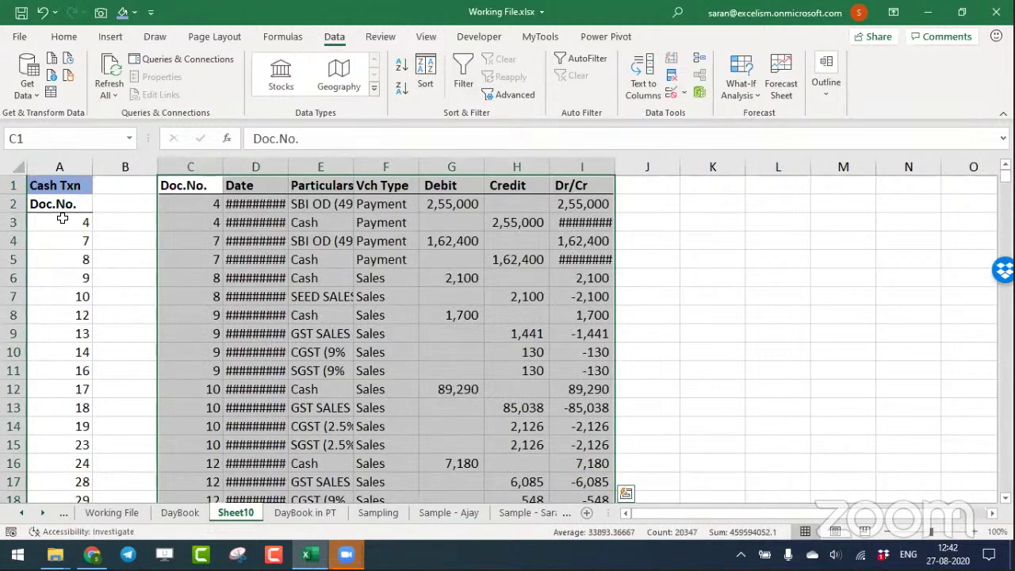
{"action": "key", "text": "alt+o"}
{"action": "key", "text": "c"}
{"action": "key", "text": "a"}
{"action": "key", "text": "ctrl+Down"}
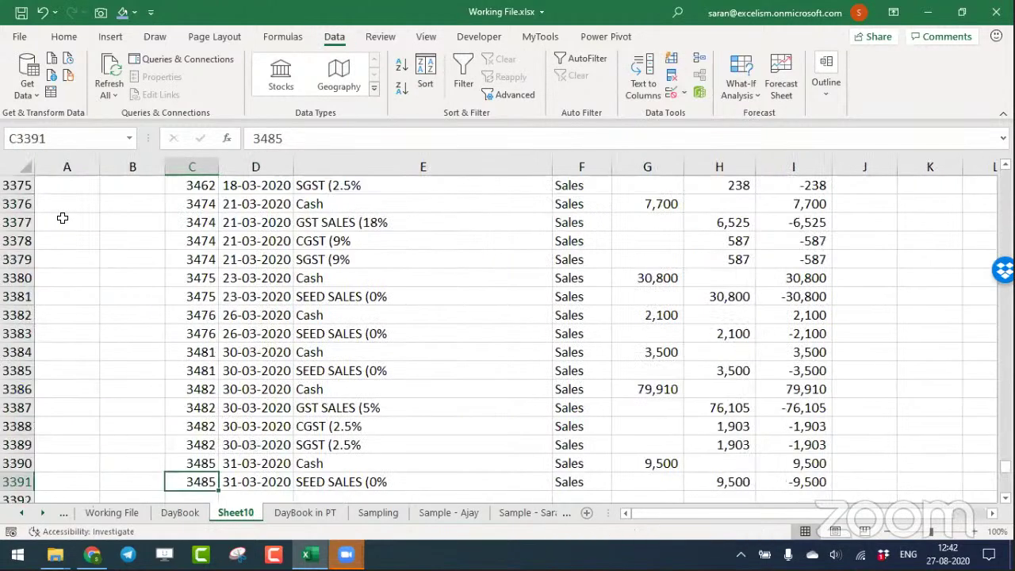
{"action": "key", "text": "ctrl+Up"}
Rename Sheet10 to 'Cash Txns', then return to the top of DayBook.
{"action": "key", "text": "ctrl+Page_Up"}
{"action": "key", "text": "ctrl+Page_Down"}
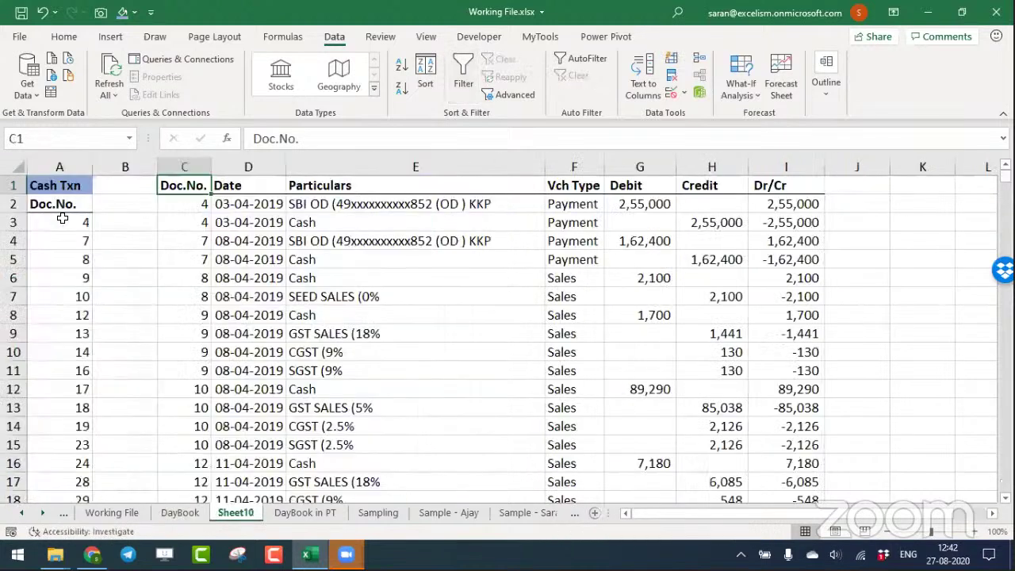
{"action": "key", "text": "alt+h"}
{"action": "type", "text": "orCas"}
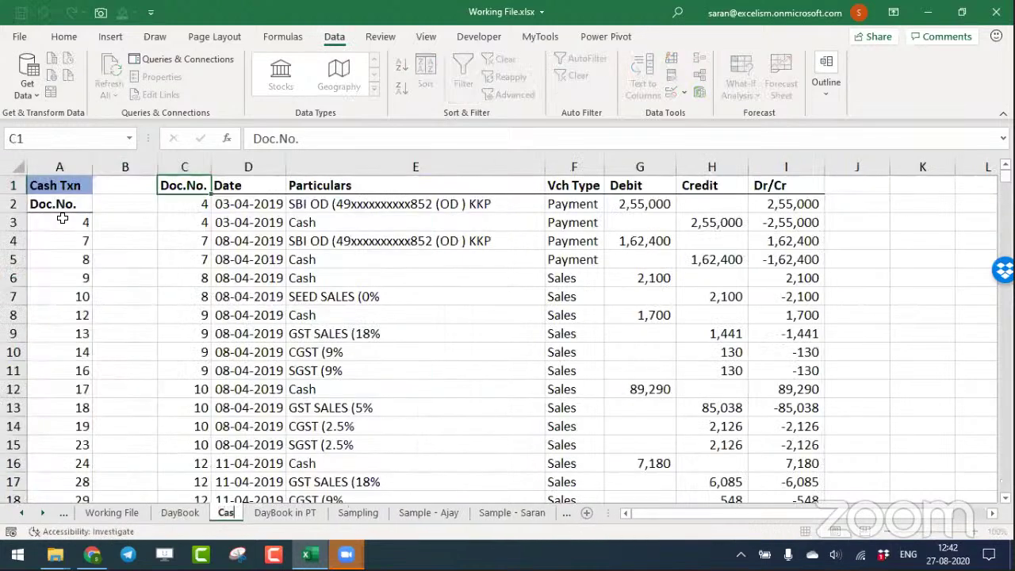
{"action": "type", "text": "h Txns"}
{"action": "key", "text": "Return"}
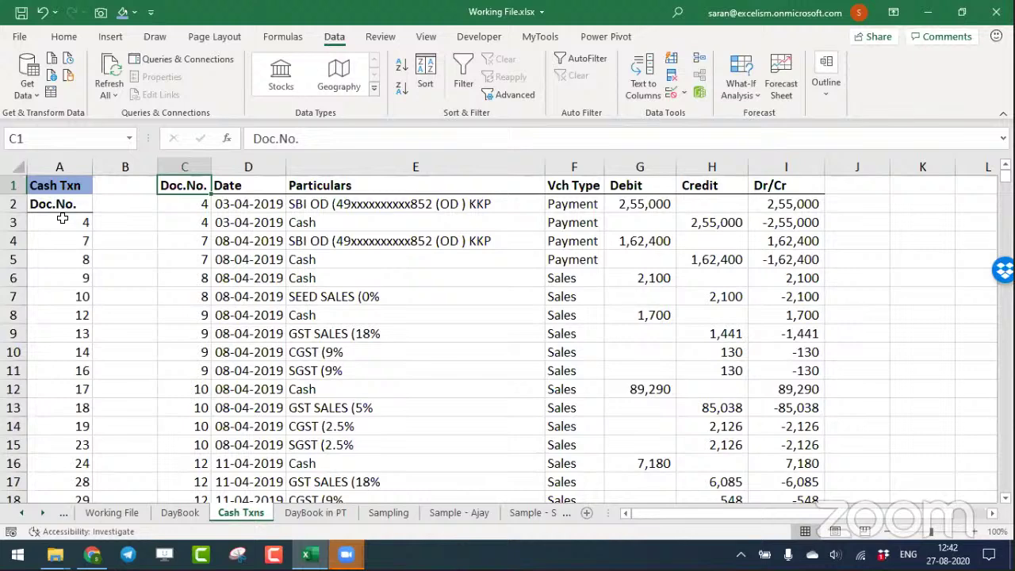
{"action": "key", "text": "ctrl+Page_Up"}
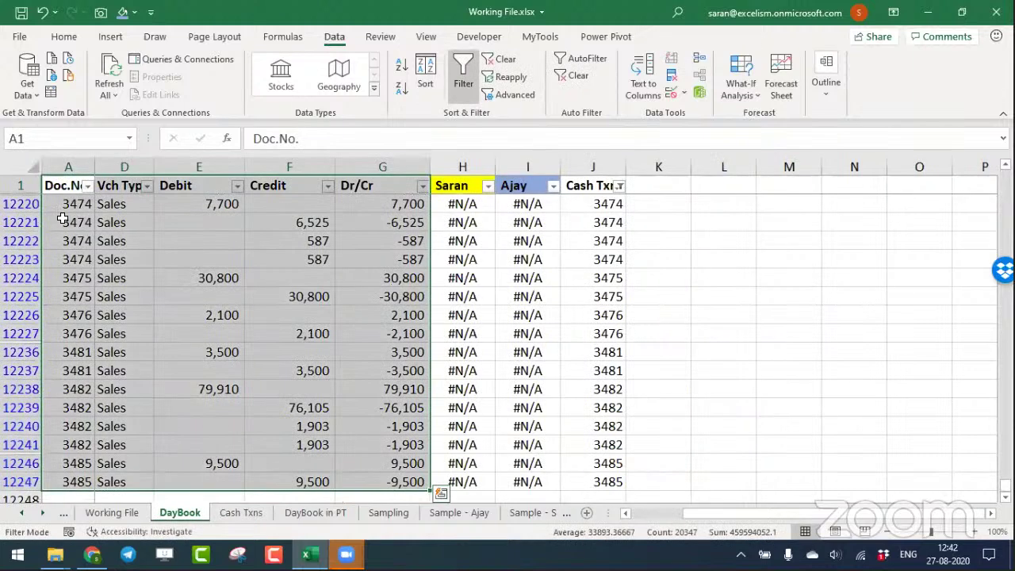
{"action": "key", "text": "ctrl+Home"}
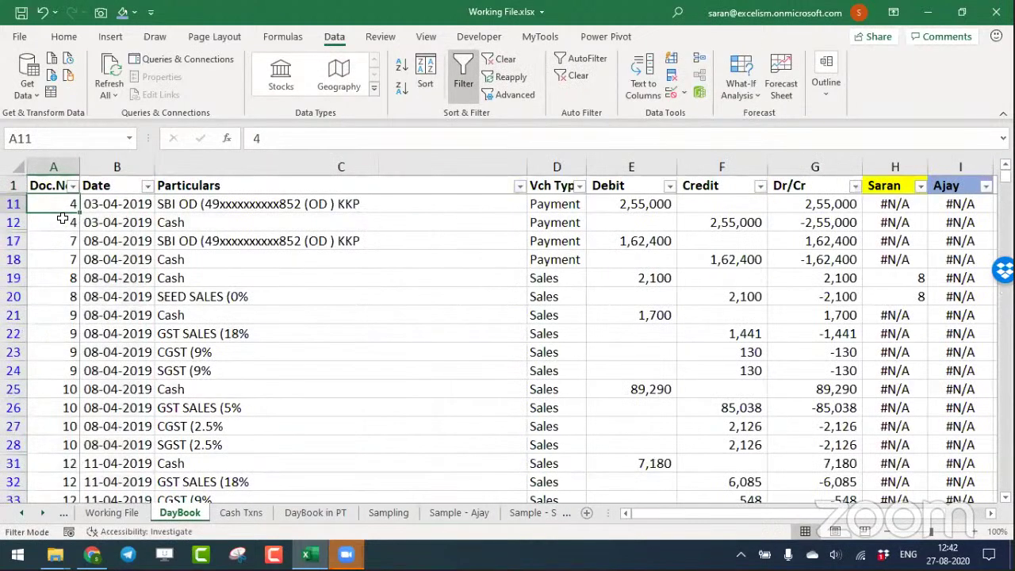
Move between the Cash Txns, DayBook in PT and DayBook sheets and check the Vch Type filter options.
{"action": "key", "text": "ctrl+Page_Down"}
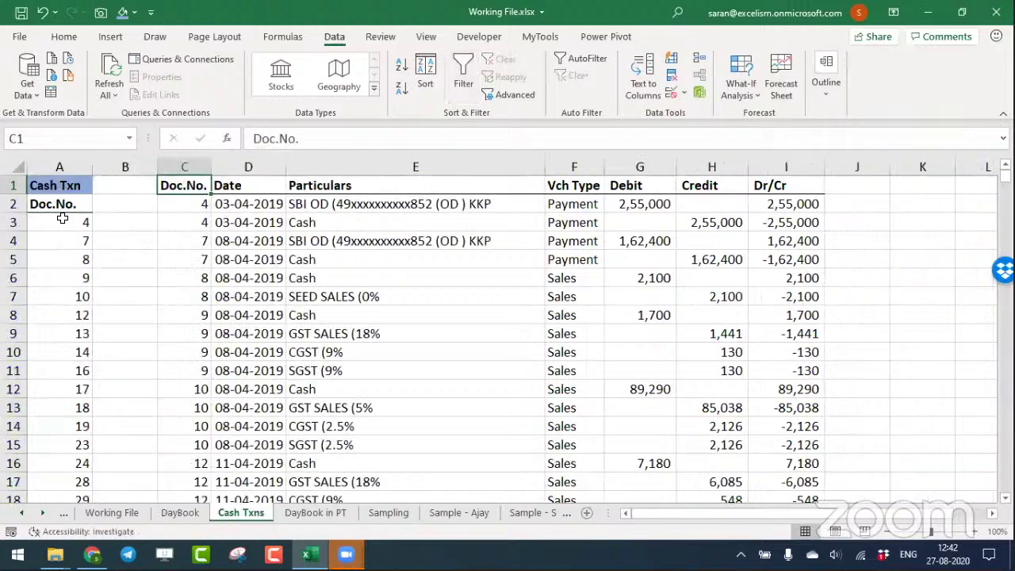
{"action": "key", "text": "ctrl+Page_Down"}
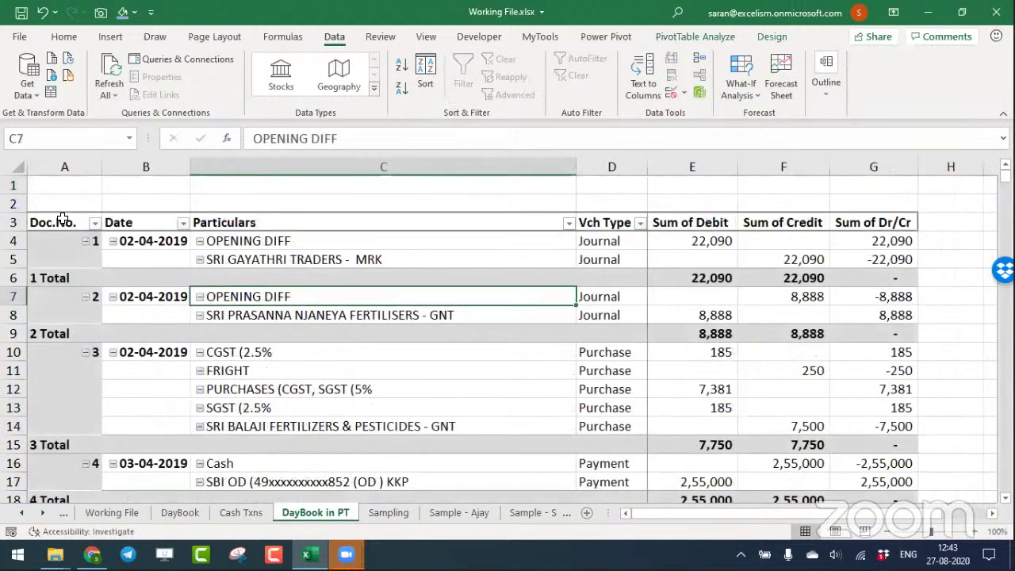
{"action": "key", "text": "ctrl+Page_Up"}
{"action": "key", "text": "ctrl+Page_Up"}
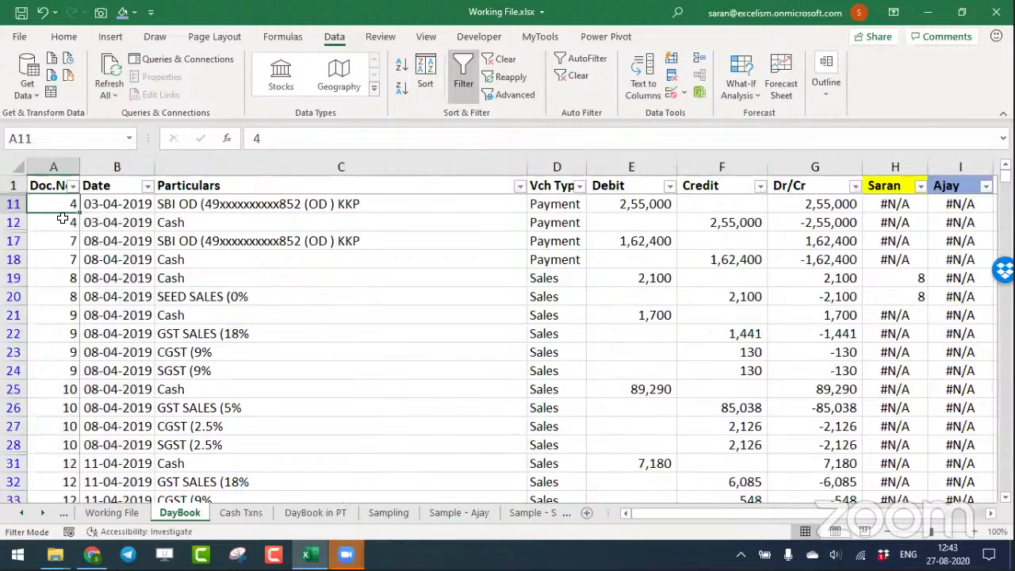
{"action": "key", "text": "Up"}
{"action": "key", "text": "Right"}
{"action": "key", "text": "Right"}
{"action": "key", "text": "Right"}
{"action": "key", "text": "Right"}
{"action": "key", "text": "Left"}
{"action": "key", "text": "alt+Down"}
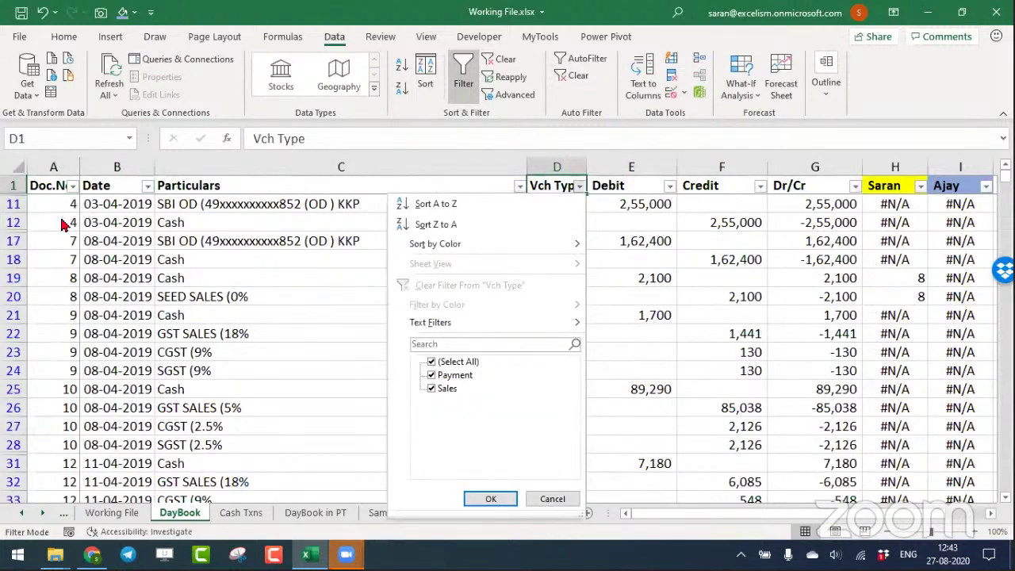
{"action": "key", "text": "Escape"}
Review the Payment entries for documents 4 and 7 and the row 20 Sales entry, ending on Cash Txns.
{"action": "key", "text": "Down"}
{"action": "key", "text": "shift+Down"}
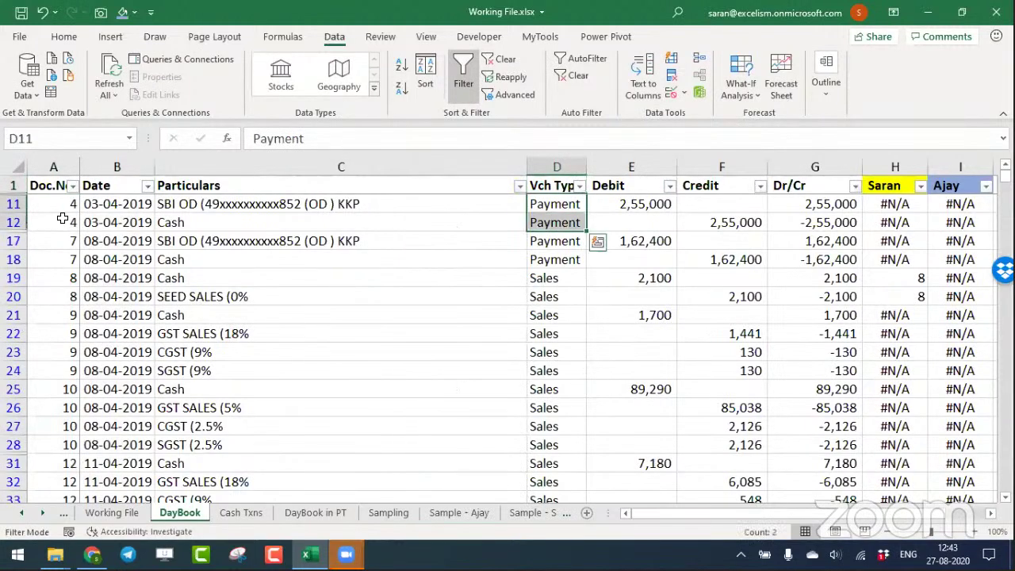
{"action": "key", "text": "Down"}
{"action": "key", "text": "Down"}
{"action": "key", "text": "Down"}
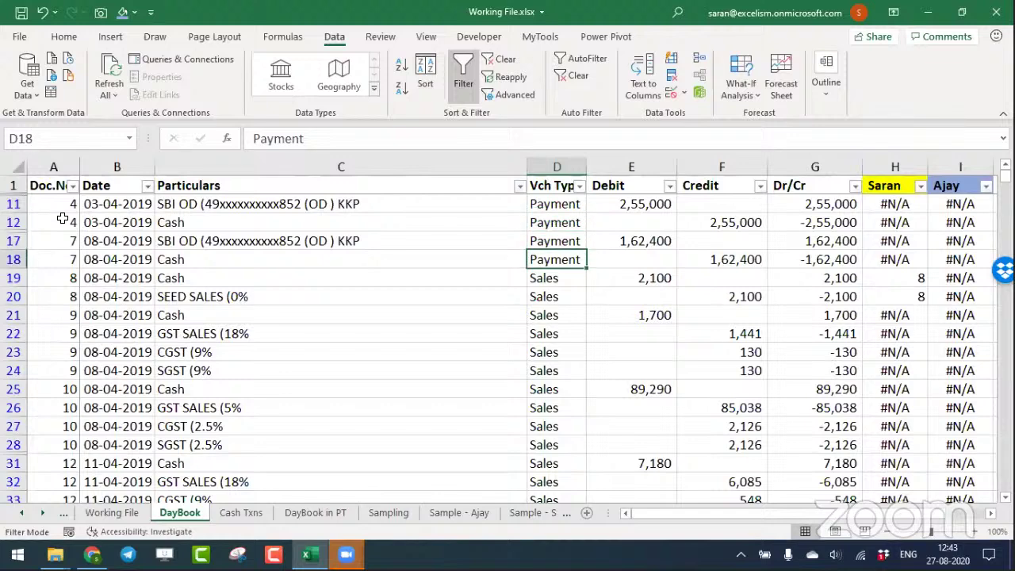
{"action": "key", "text": "Up"}
{"action": "key", "text": "Down"}
{"action": "key", "text": "Up"}
{"action": "key", "text": "Down"}
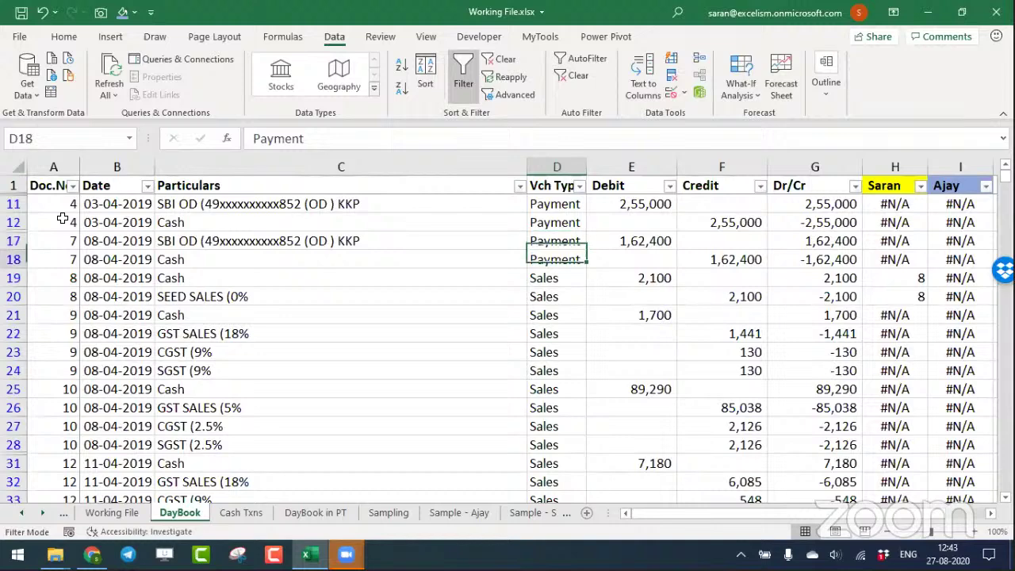
{"action": "key", "text": "Up"}
{"action": "key", "text": "Down"}
{"action": "key", "text": "Up"}
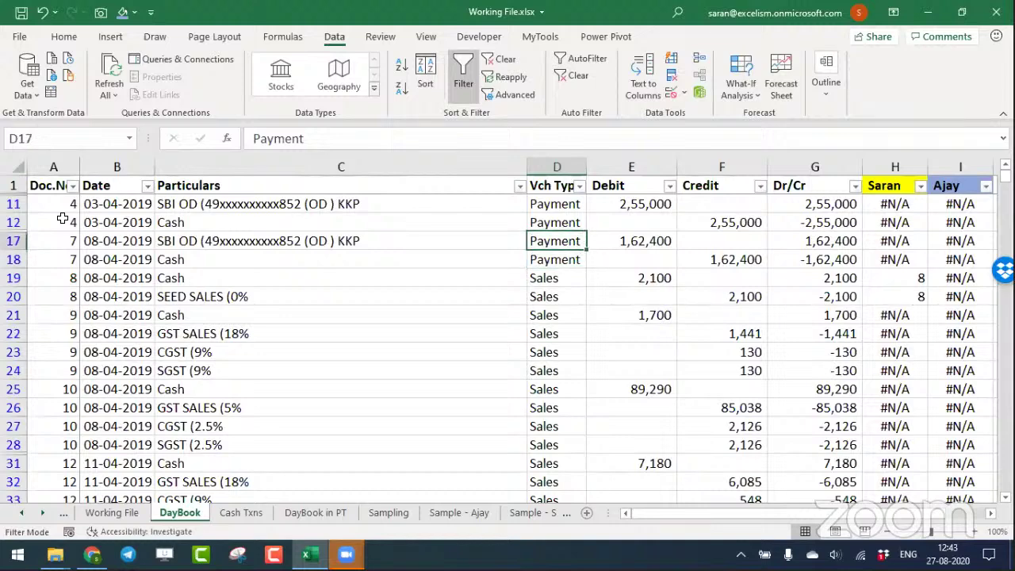
{"action": "key", "text": "Down"}
{"action": "key", "text": "Down"}
{"action": "key", "text": "Down"}
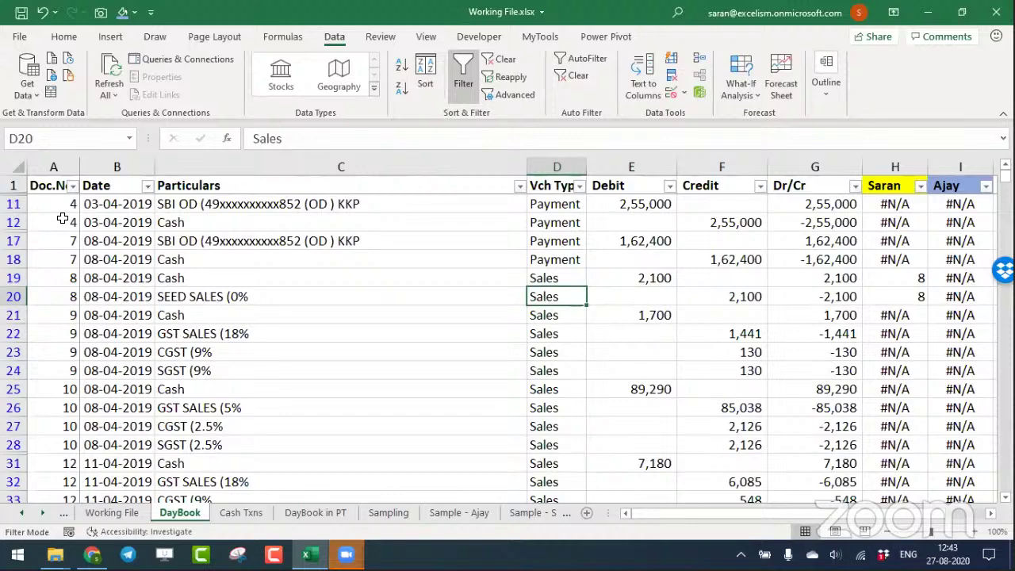
{"action": "key", "text": "ctrl+Page_Down"}
{"action": "key", "text": "ctrl+Page_Down"}
{"action": "key", "text": "ctrl+Page_Up"}
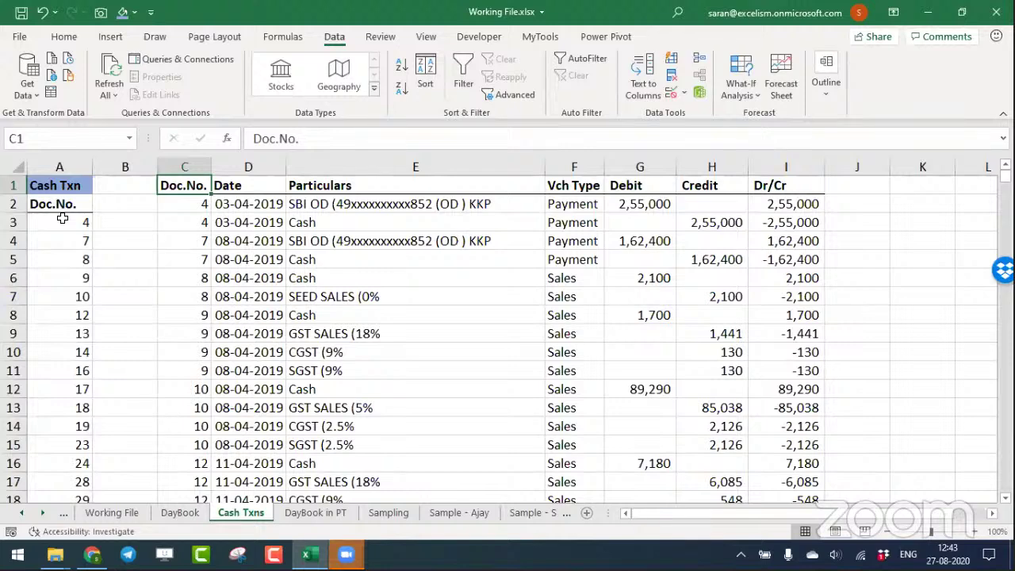
{"action": "key", "text": "Left"}
{"action": "key", "text": "Left"}
{"action": "key", "text": "Down"}
{"action": "key", "text": "Right"}
{"action": "key", "text": "Right"}
{"action": "key", "text": "Right"}
{"action": "key", "text": "Right"}
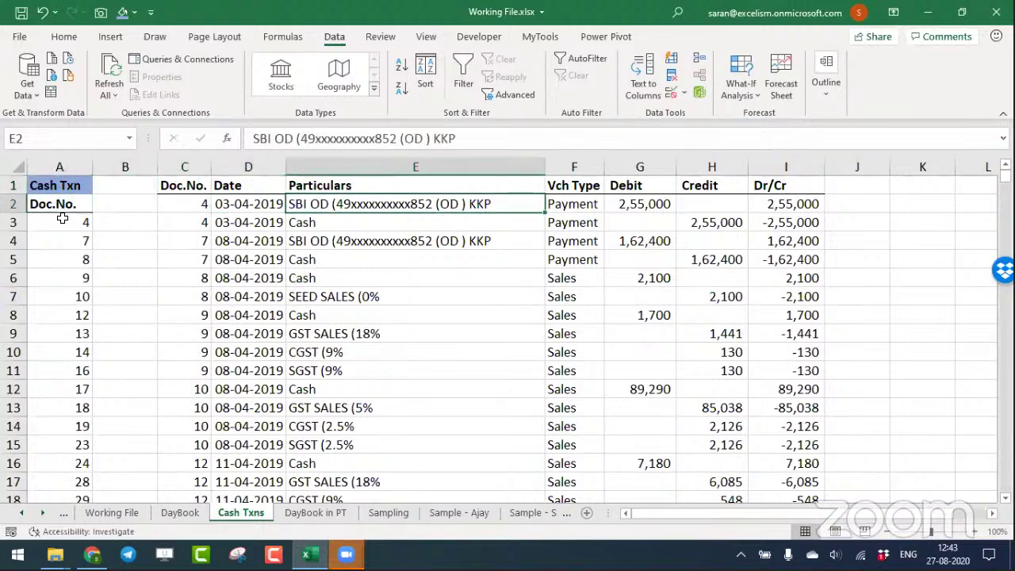
{"action": "key", "text": "Right"}
{"action": "key", "text": "Right"}
{"action": "key", "text": "Right"}
{"action": "key", "text": "Left"}
{"action": "key", "text": "Left"}
{"action": "key", "text": "Left"}
{"action": "key", "text": "Left"}
{"action": "key", "text": "ctrl+shift+Down"}
{"action": "key", "text": "ctrl+c"}
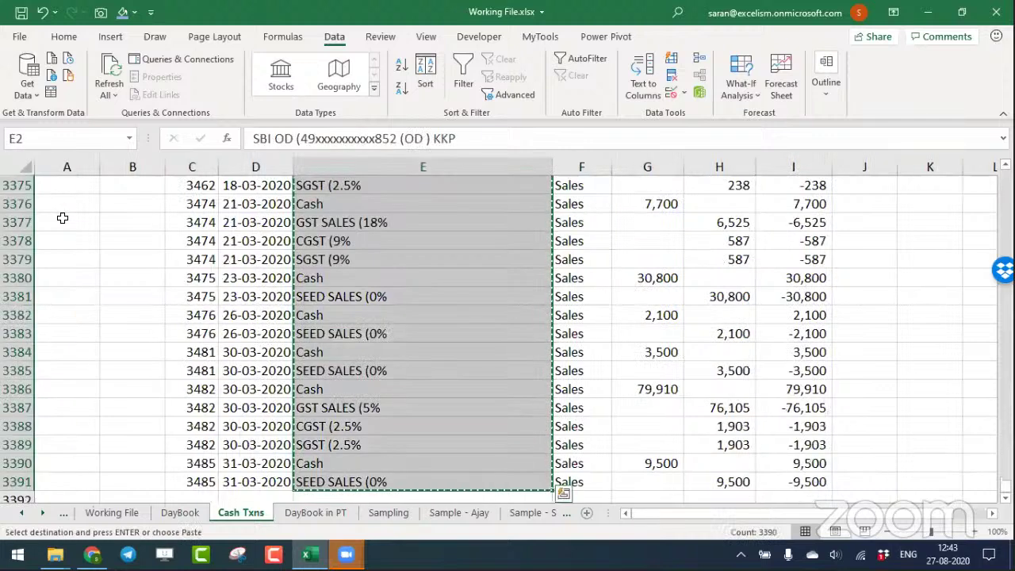
{"action": "key", "text": "Up"}
{"action": "key", "text": "Down"}
{"action": "key", "text": "Right"}
{"action": "key", "text": "Right"}
{"action": "key", "text": "Right"}
{"action": "key", "text": "Right"}
{"action": "key", "text": "Right"}
{"action": "key", "text": "Right"}
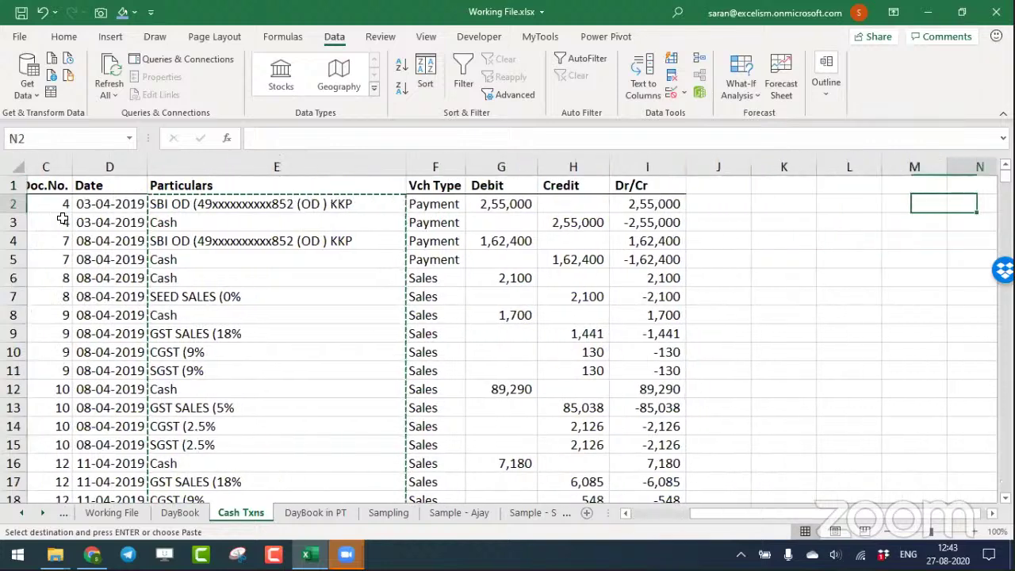
{"action": "key", "text": "Right"}
{"action": "key", "text": "Right"}
{"action": "key", "text": "Right"}
{"action": "key", "text": "Left"}
{"action": "key", "text": "Left"}
{"action": "key", "text": "Left"}
{"action": "key", "text": "Left"}
{"action": "key", "text": "Left"}
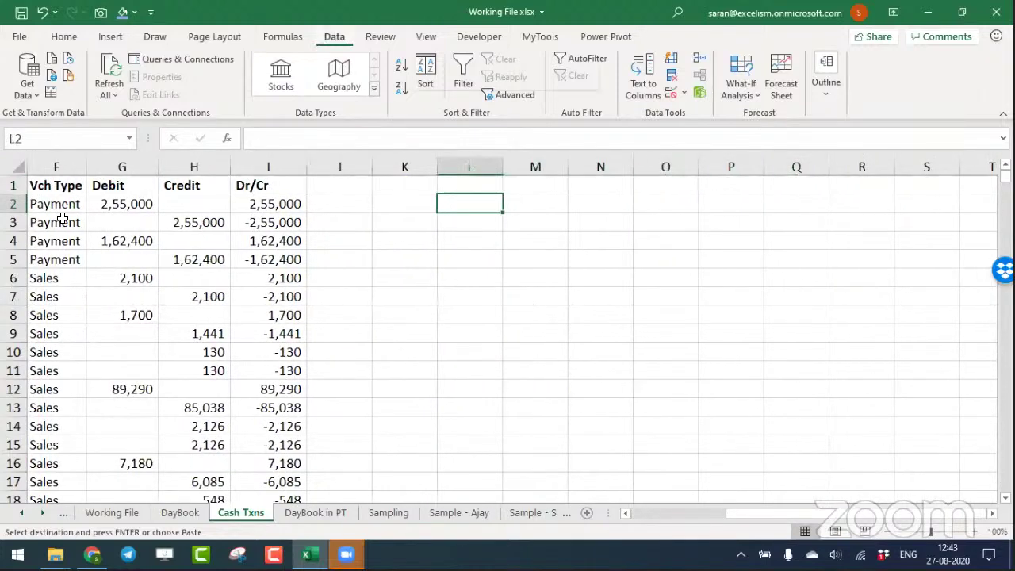
{"action": "key", "text": "ctrl+alt+v"}
{"action": "key", "text": "v"}
{"action": "key", "text": "Return"}
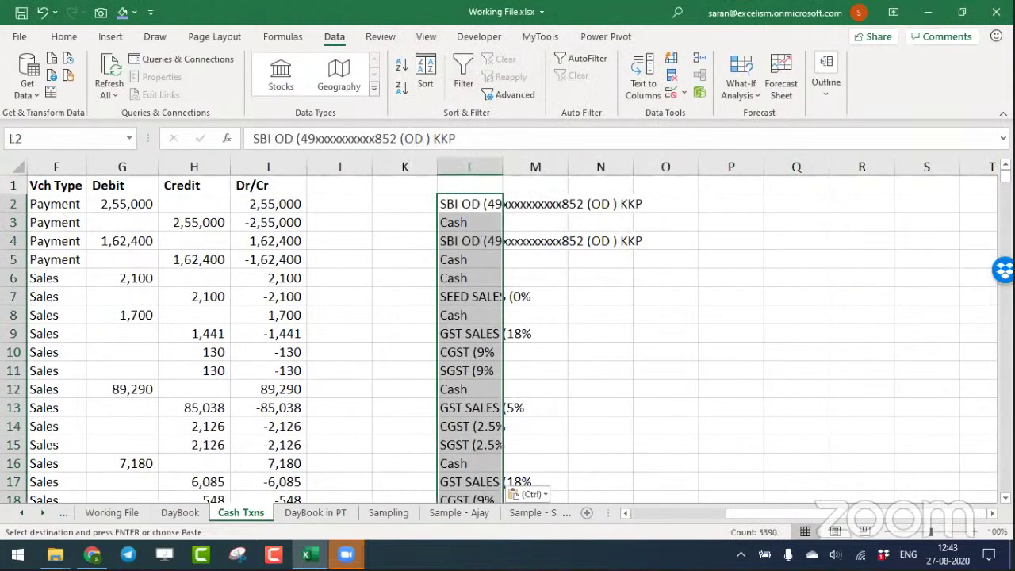
{"action": "left_click", "coordinate": [663, 80]}
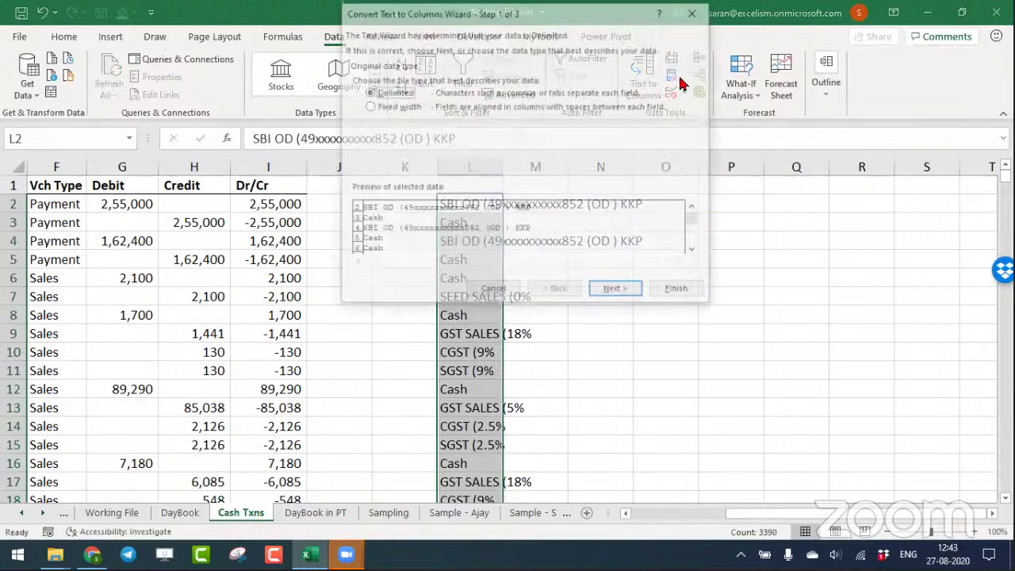
{"action": "key", "text": "alt+f"}
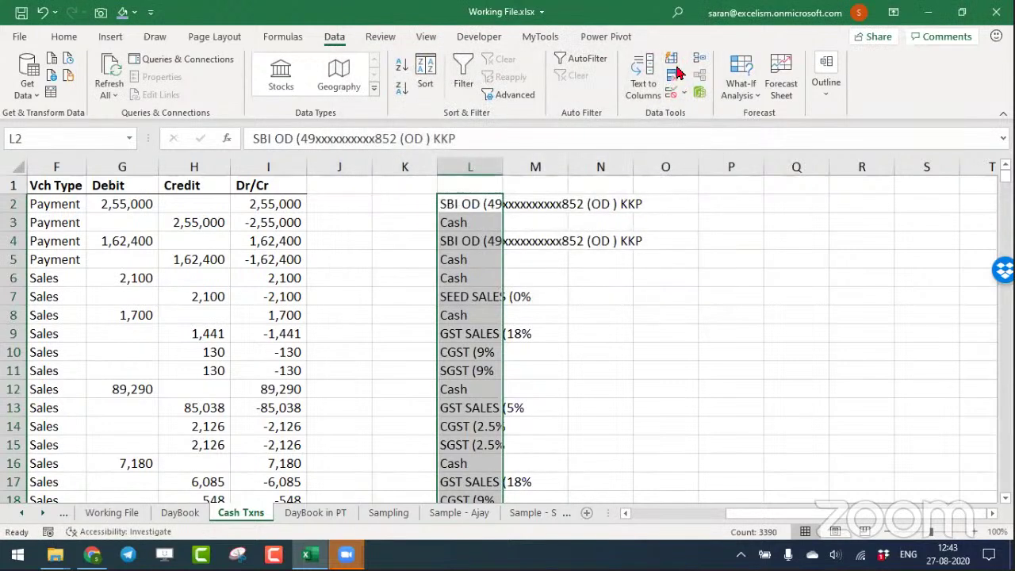
{"action": "left_click", "coordinate": [672, 76]}
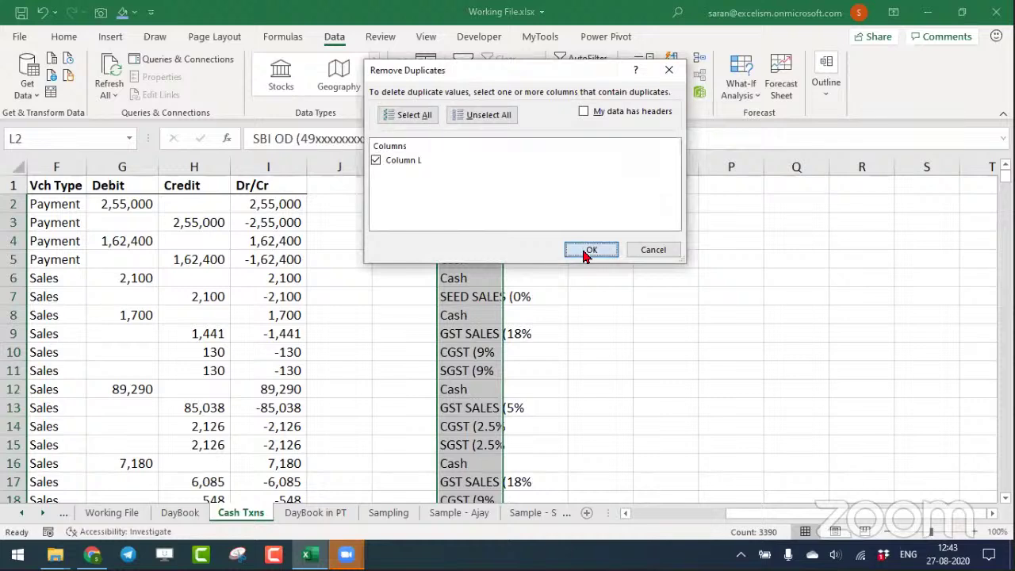
{"action": "left_click", "coordinate": [583, 251]}
{"action": "left_click", "coordinate": [508, 318]}
{"action": "key", "text": "ctrl+shift+Up"}
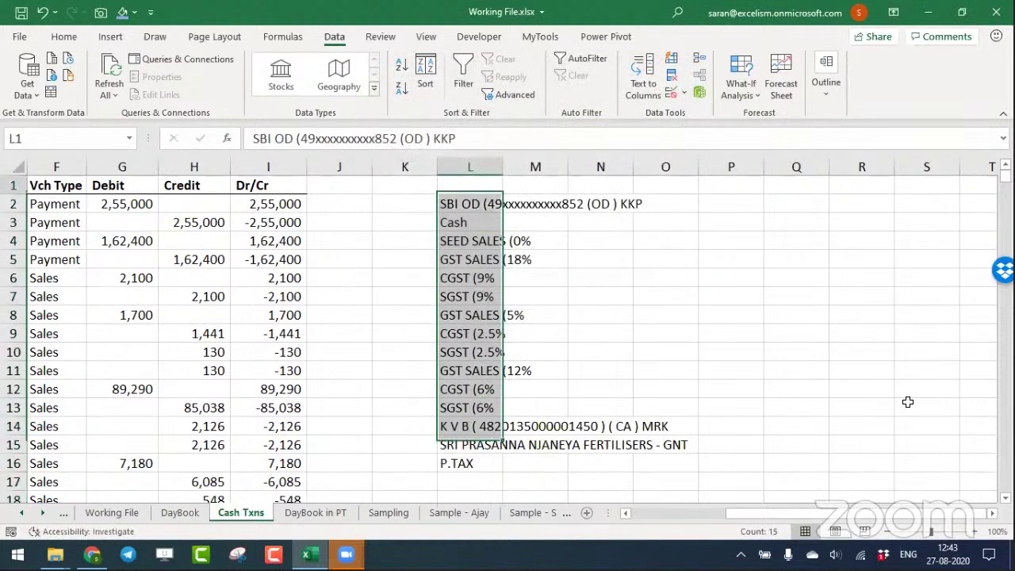
{"action": "key", "text": "ctrl+shift+Up"}
{"action": "key", "text": "ctrl+shift+Down"}
{"action": "key", "text": "alt+h"}
{"action": "key", "text": "o"}
{"action": "key", "text": "i"}
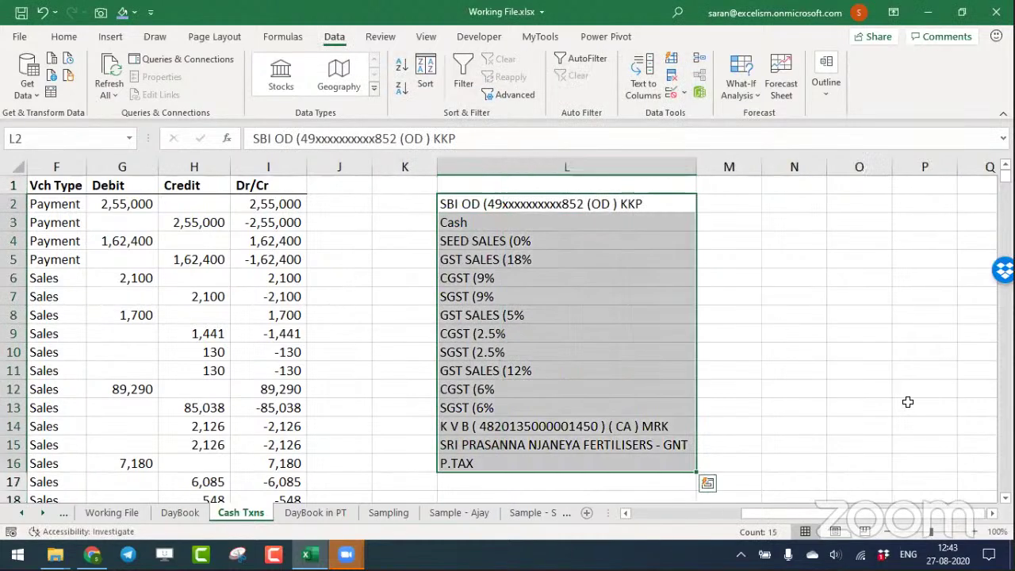
{"action": "key", "text": "ctrl+shift+Up"}
{"action": "key", "text": "Down"}
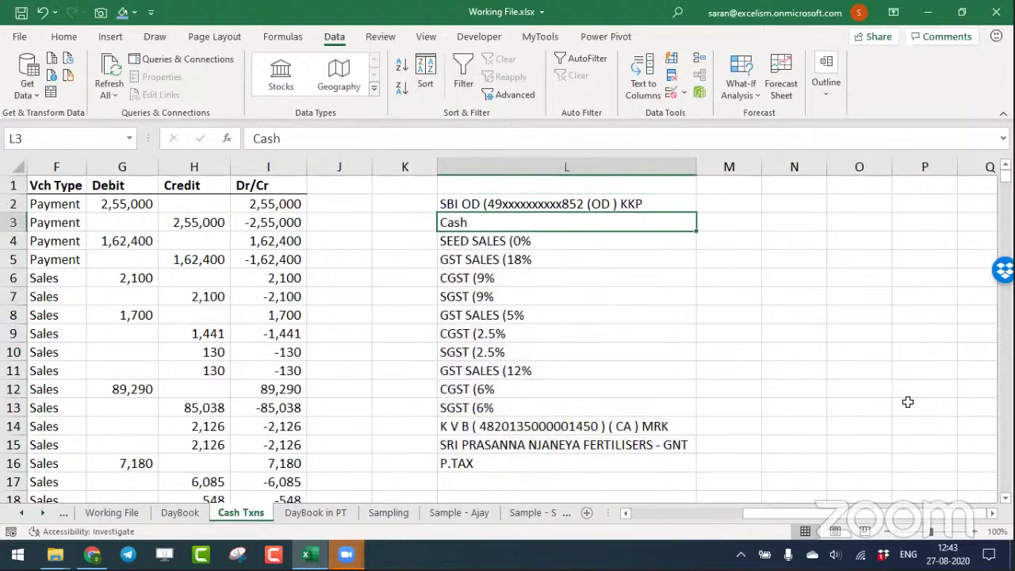
{"action": "key", "text": "ctrl+minus"}
{"action": "key", "text": "Return"}
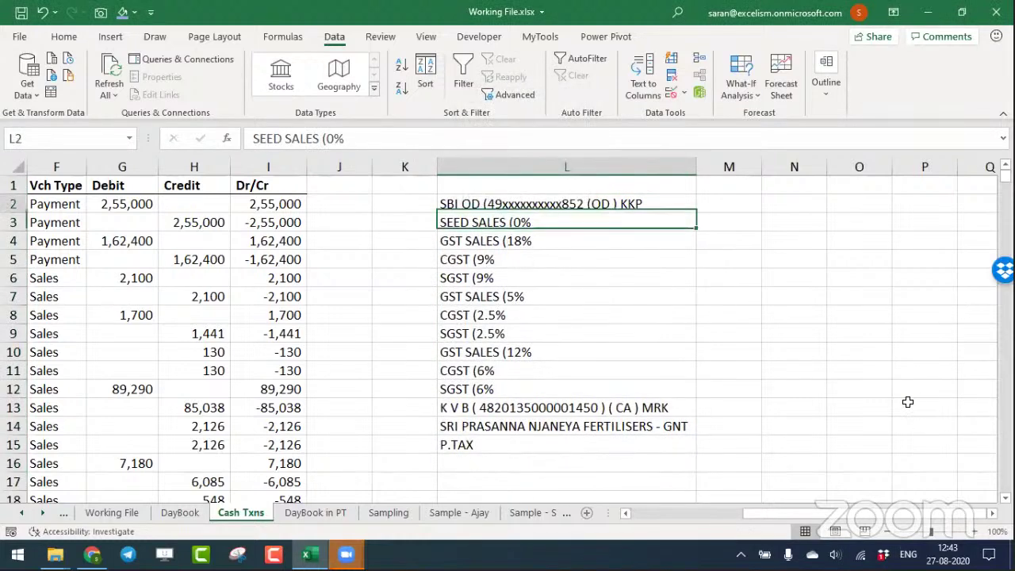
{"action": "key", "text": "Up"}
{"action": "key", "text": "ctrl+shift+Down"}
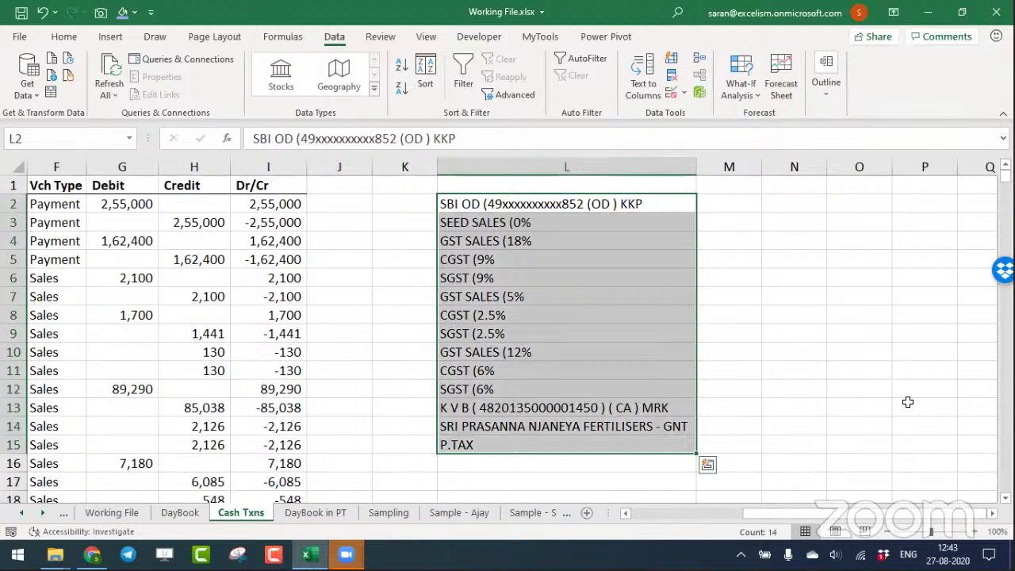
{"action": "key", "text": "Up"}
{"action": "key", "text": "Down"}
{"action": "key", "text": "Down"}
{"action": "key", "text": "Down"}
{"action": "key", "text": "Down"}
{"action": "key", "text": "Down"}
{"action": "key", "text": "ctrl+Down"}
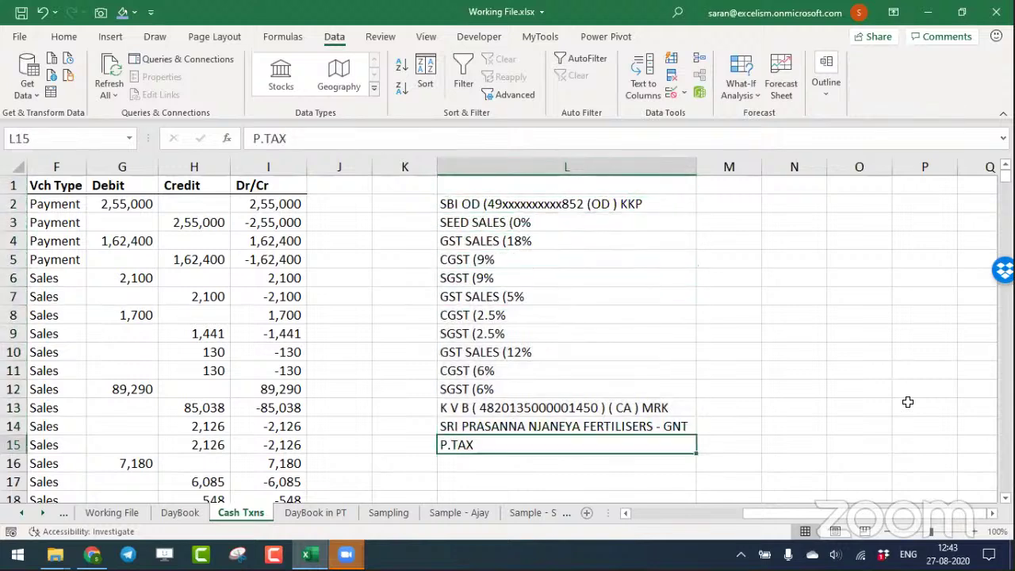
{"action": "key", "text": "Up"}
{"action": "key", "text": "ctrl+Up"}
{"action": "key", "text": "ctrl+shift+Down"}
{"action": "key", "text": "Delete"}
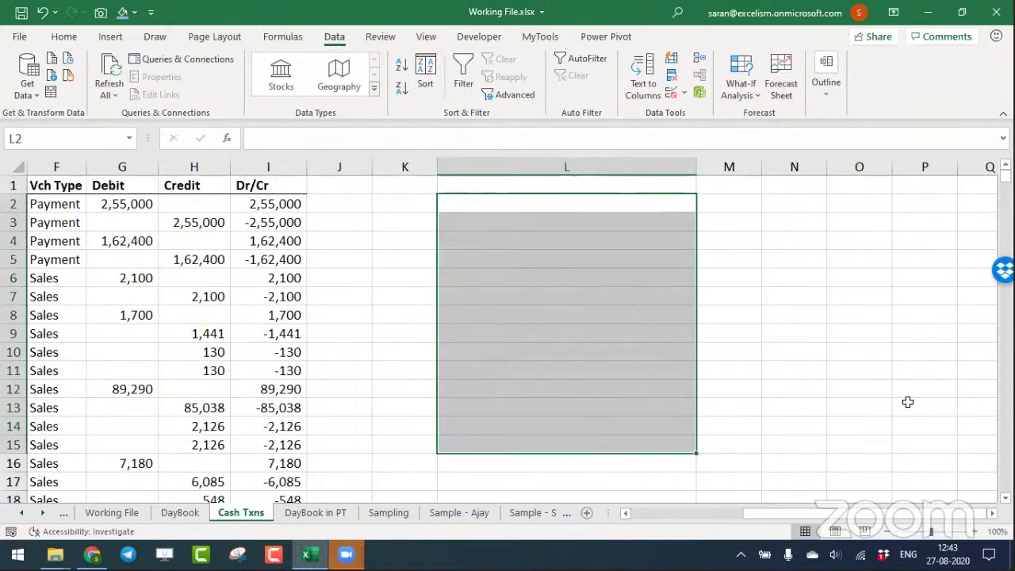
{"action": "key", "text": "Down"}
{"action": "key", "text": "Up"}
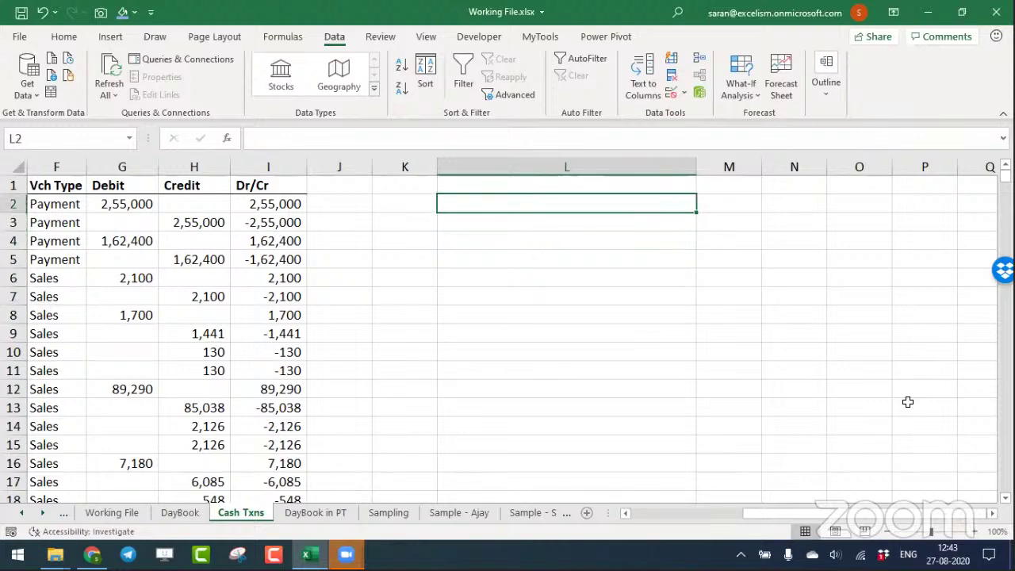
{"action": "type", "text": "ABC"}
{"action": "key", "text": "Tab"}
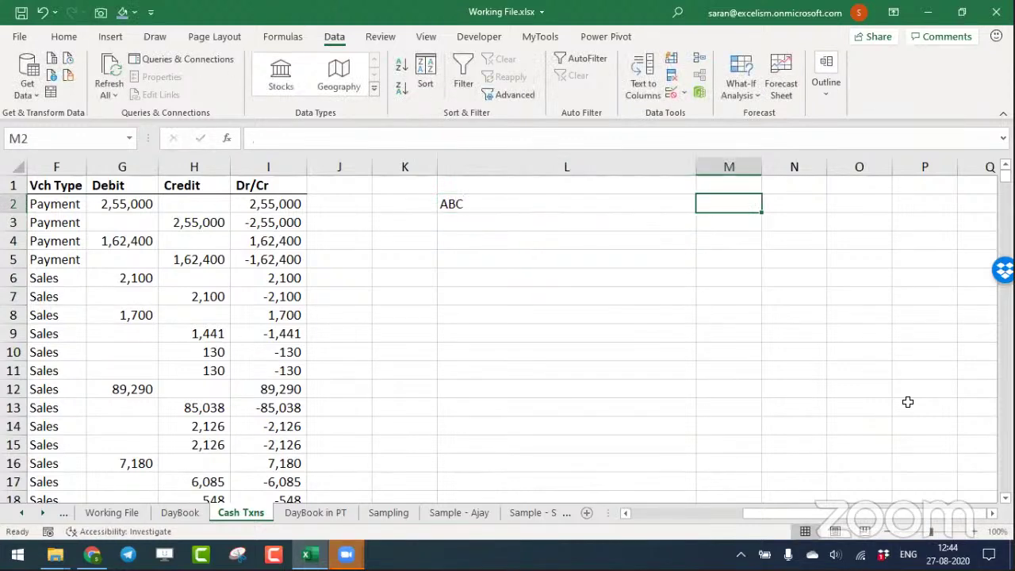
{"action": "key", "text": "Left"}
{"action": "key", "text": "Left"}
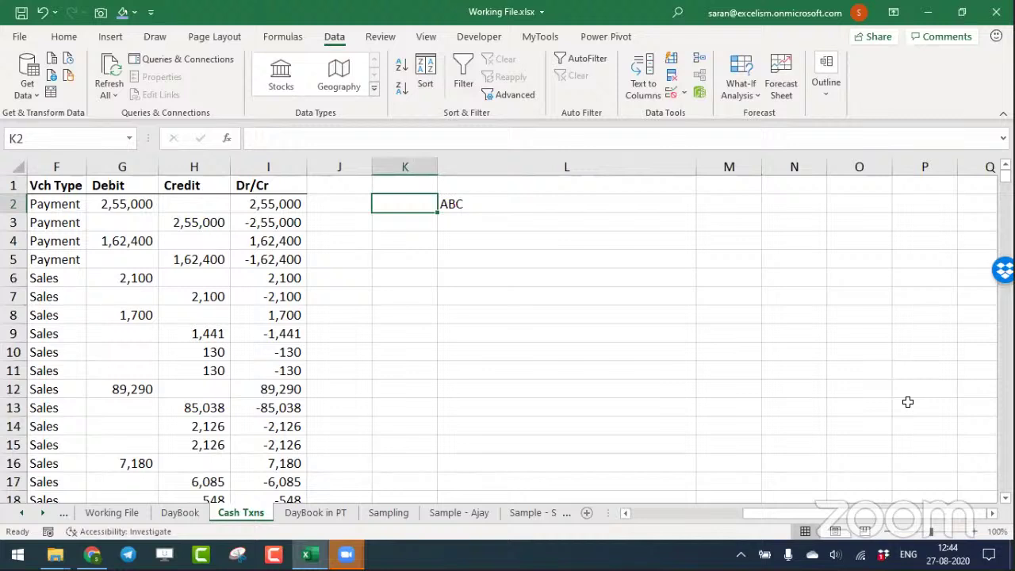
{"action": "key", "text": "Down"}
{"action": "key", "text": "Down"}
{"action": "key", "text": "Down"}
{"action": "key", "text": "Up"}
{"action": "key", "text": "Up"}
{"action": "key", "text": "Up"}
{"action": "key", "text": "Left"}
{"action": "key", "text": "Left"}
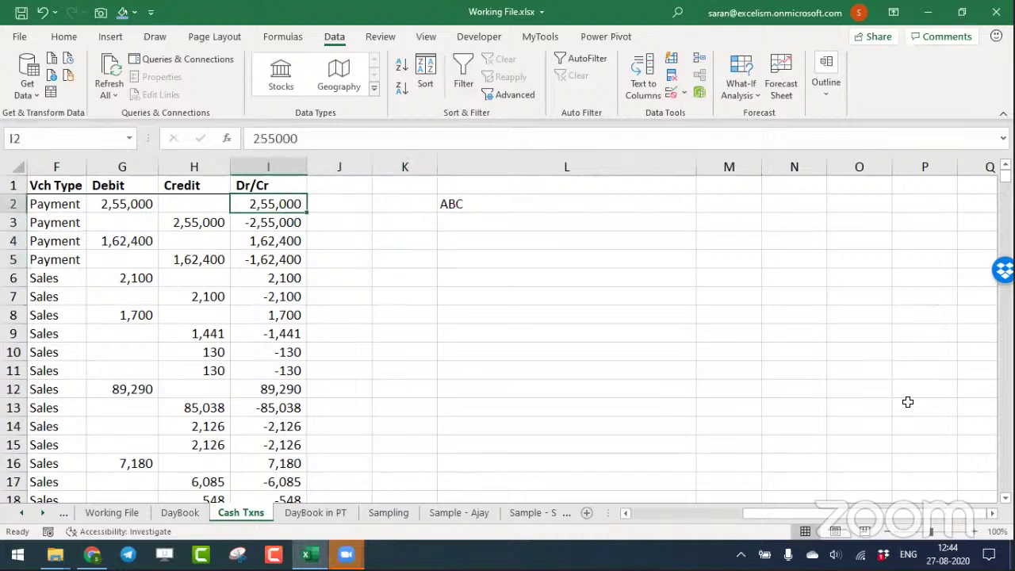
{"action": "key", "text": "Right"}
{"action": "key", "text": "Right"}
{"action": "key", "text": "Right"}
{"action": "key", "text": "Right"}
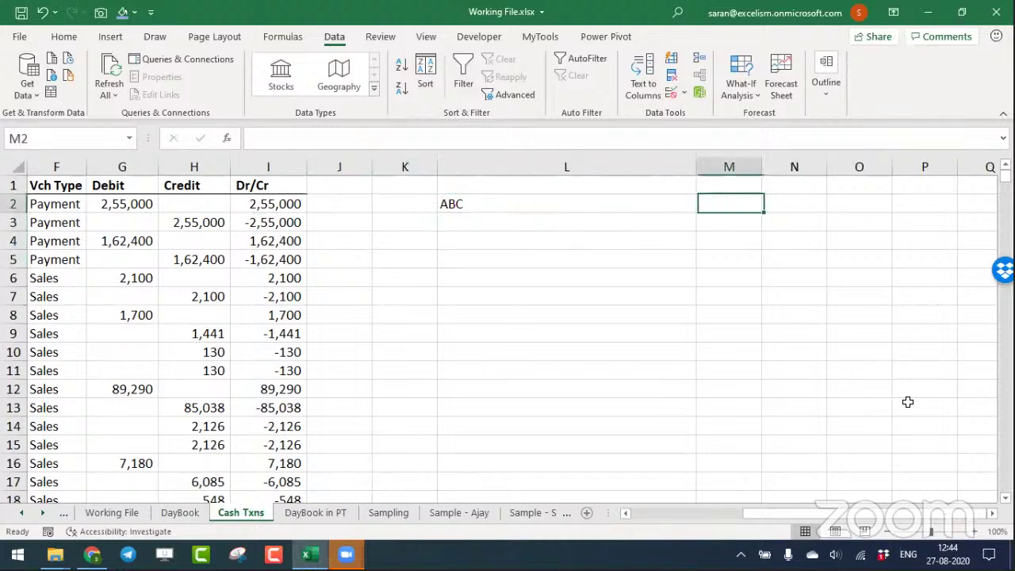
{"action": "key", "text": "Left"}
{"action": "key", "text": "Delete"}
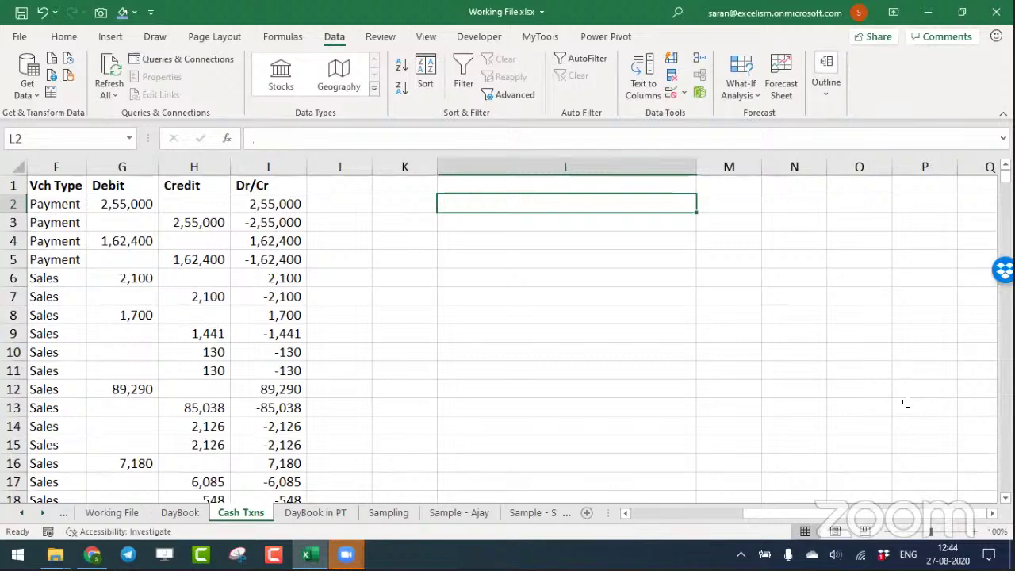
{"action": "key", "text": "ctrl+Home"}
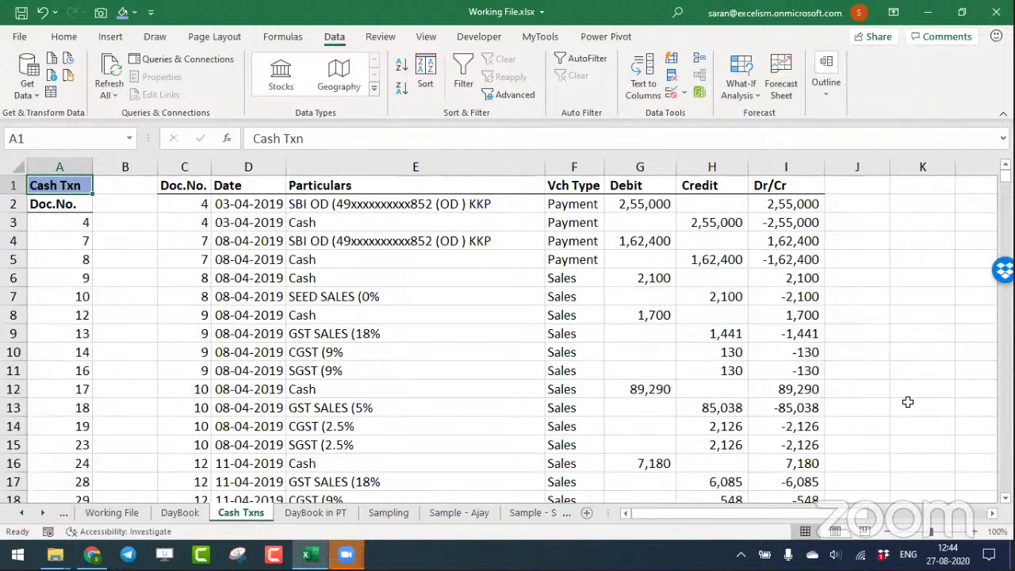
Cycle through the sheet tabs past Raw Data and stop on the filtered DayBook sheet.
{"action": "key", "text": "ctrl+Page_Down"}
{"action": "key", "text": "ctrl+Page_Down"}
{"action": "key", "text": "ctrl+Page_Down"}
{"action": "key", "text": "ctrl+Page_Up"}
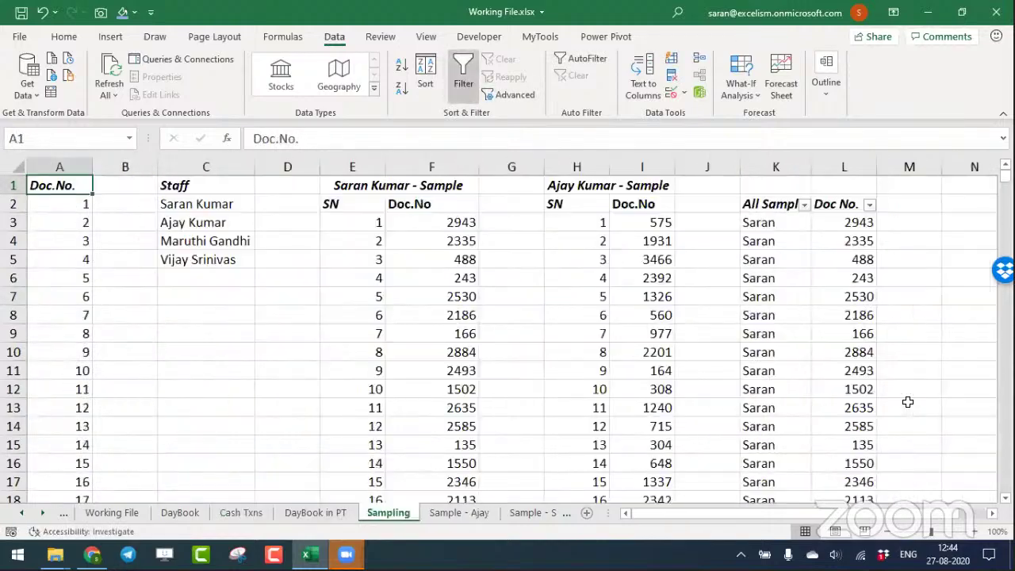
{"action": "key", "text": "ctrl+Page_Up"}
{"action": "key", "text": "ctrl+Page_Up"}
{"action": "key", "text": "ctrl+Page_Up"}
{"action": "key", "text": "ctrl+Page_Up"}
{"action": "key", "text": "ctrl+Page_Up"}
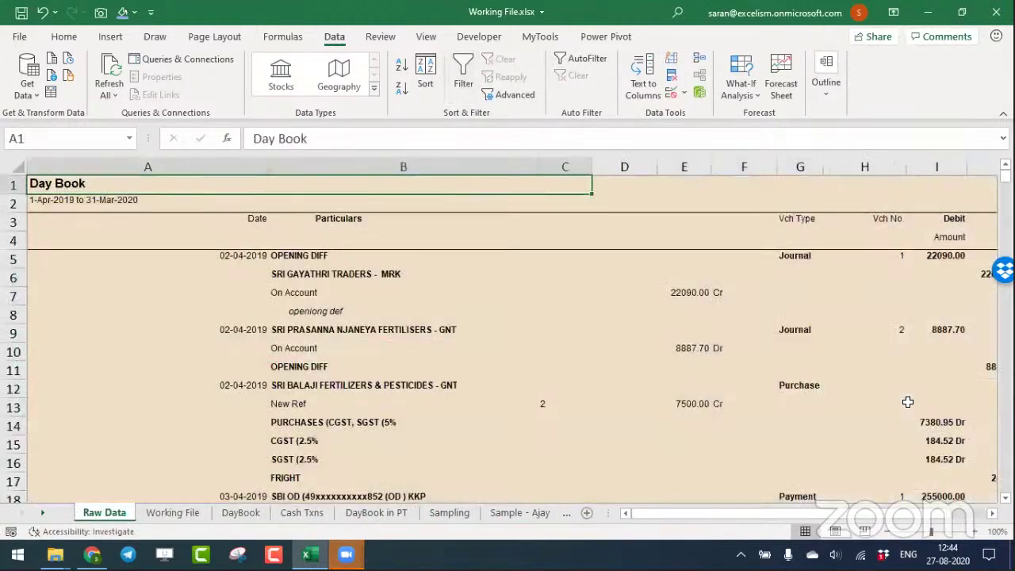
{"action": "key", "text": "ctrl+Page_Down"}
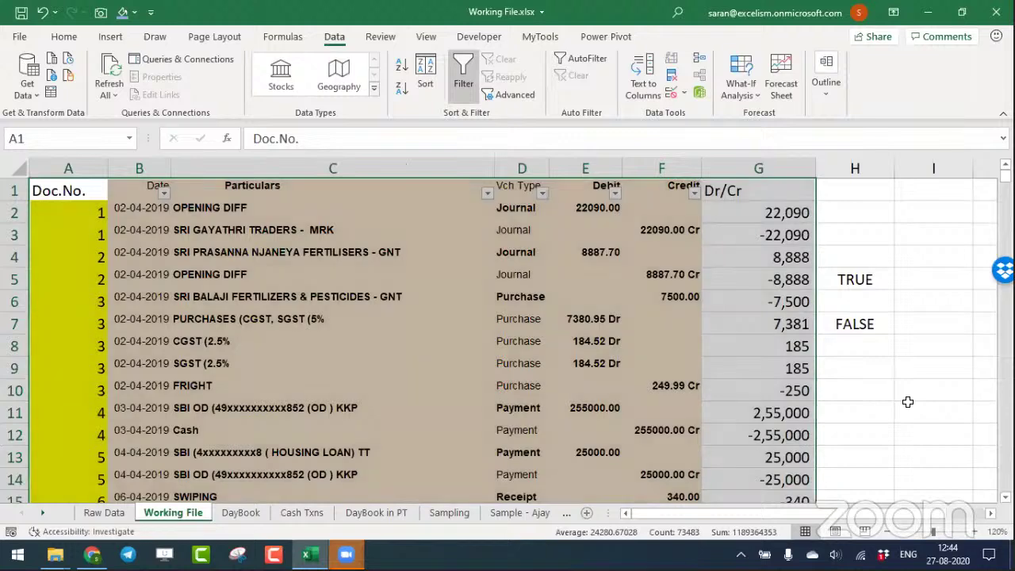
{"action": "key", "text": "ctrl+Page_Down"}
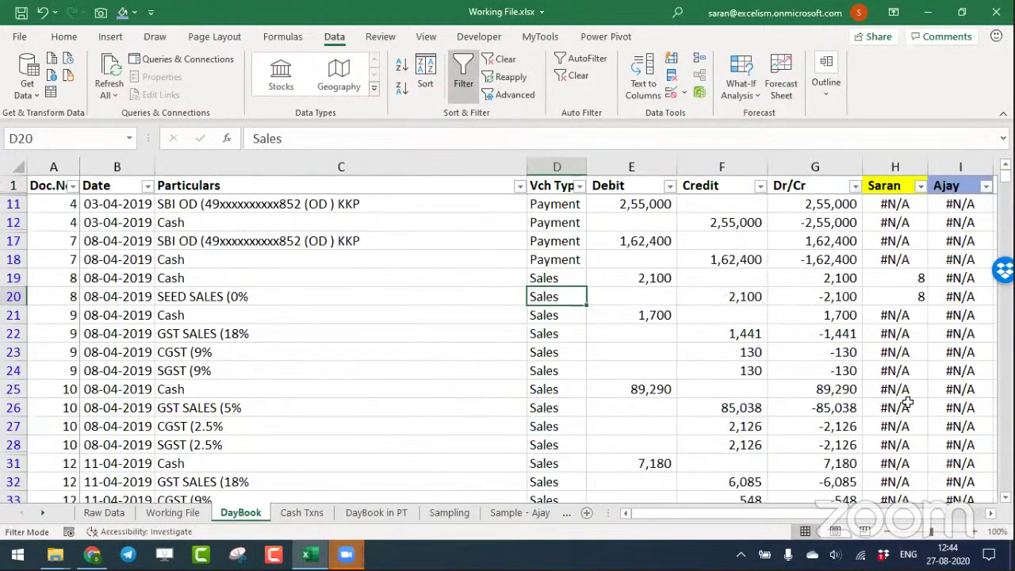